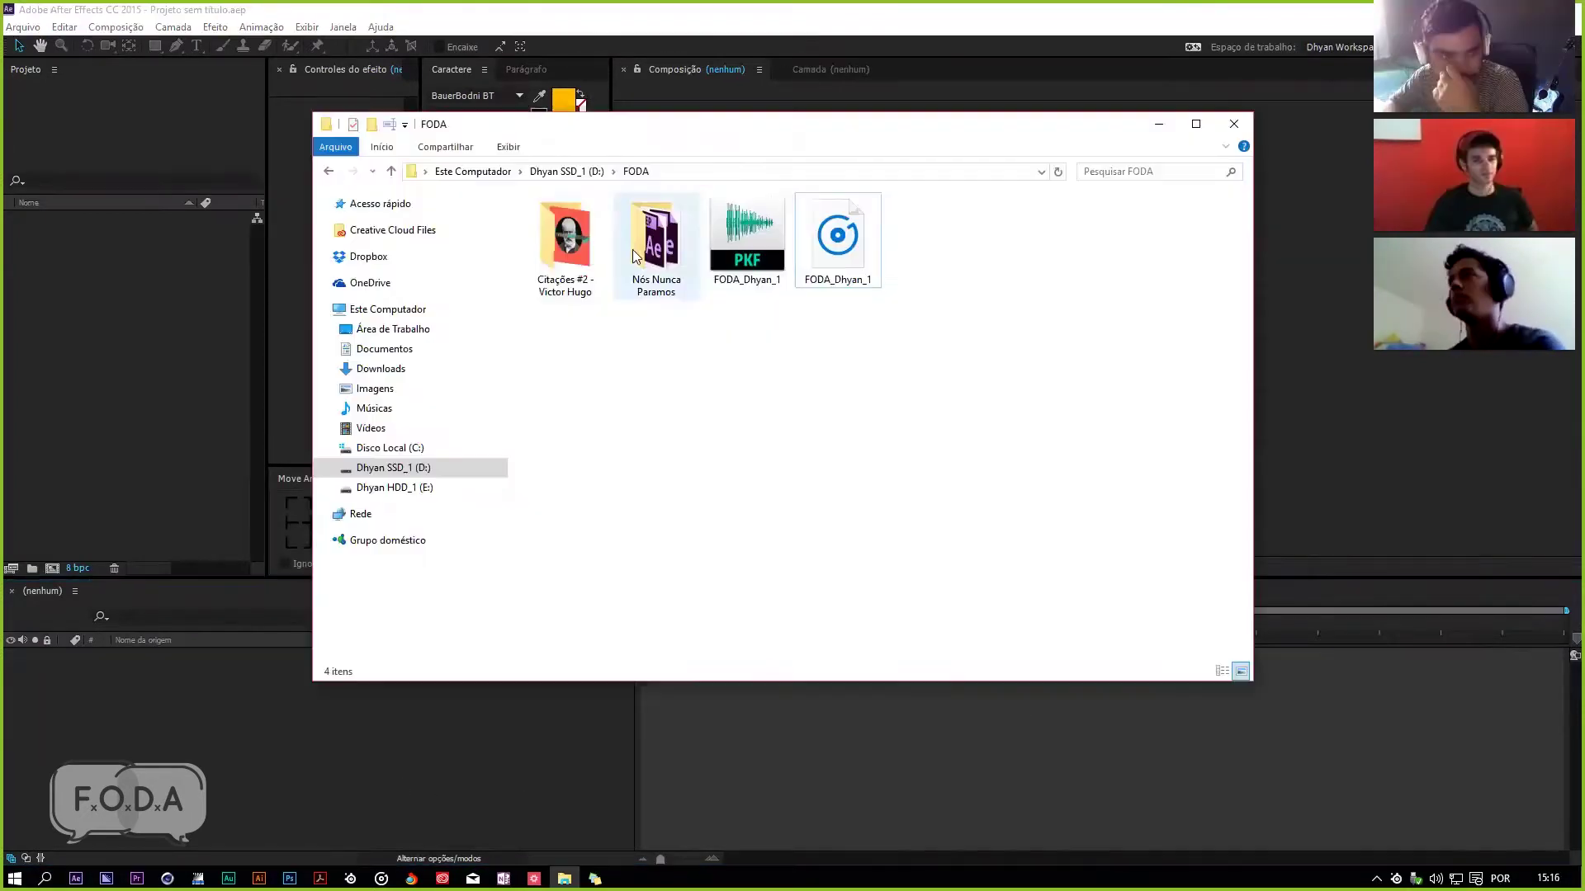
Step: Browse the FODA folder on drive D: and view the contents of its Citações #2 - Victor Hugo subfolder
left_click(565, 243)
left_click(647, 239)
left_click(635, 171)
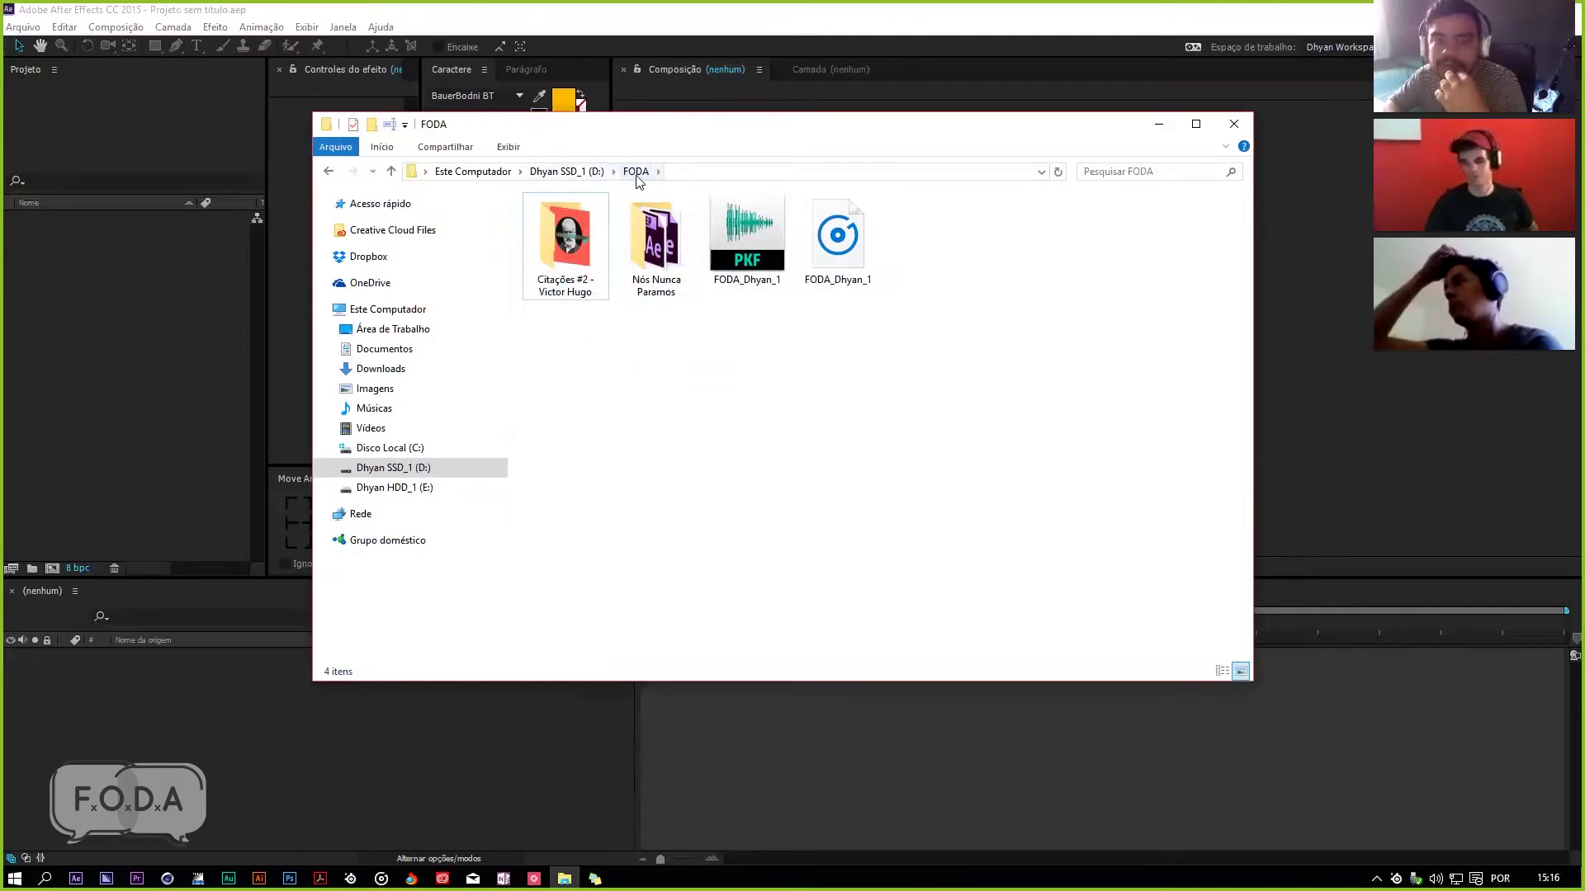
left_click(601, 171)
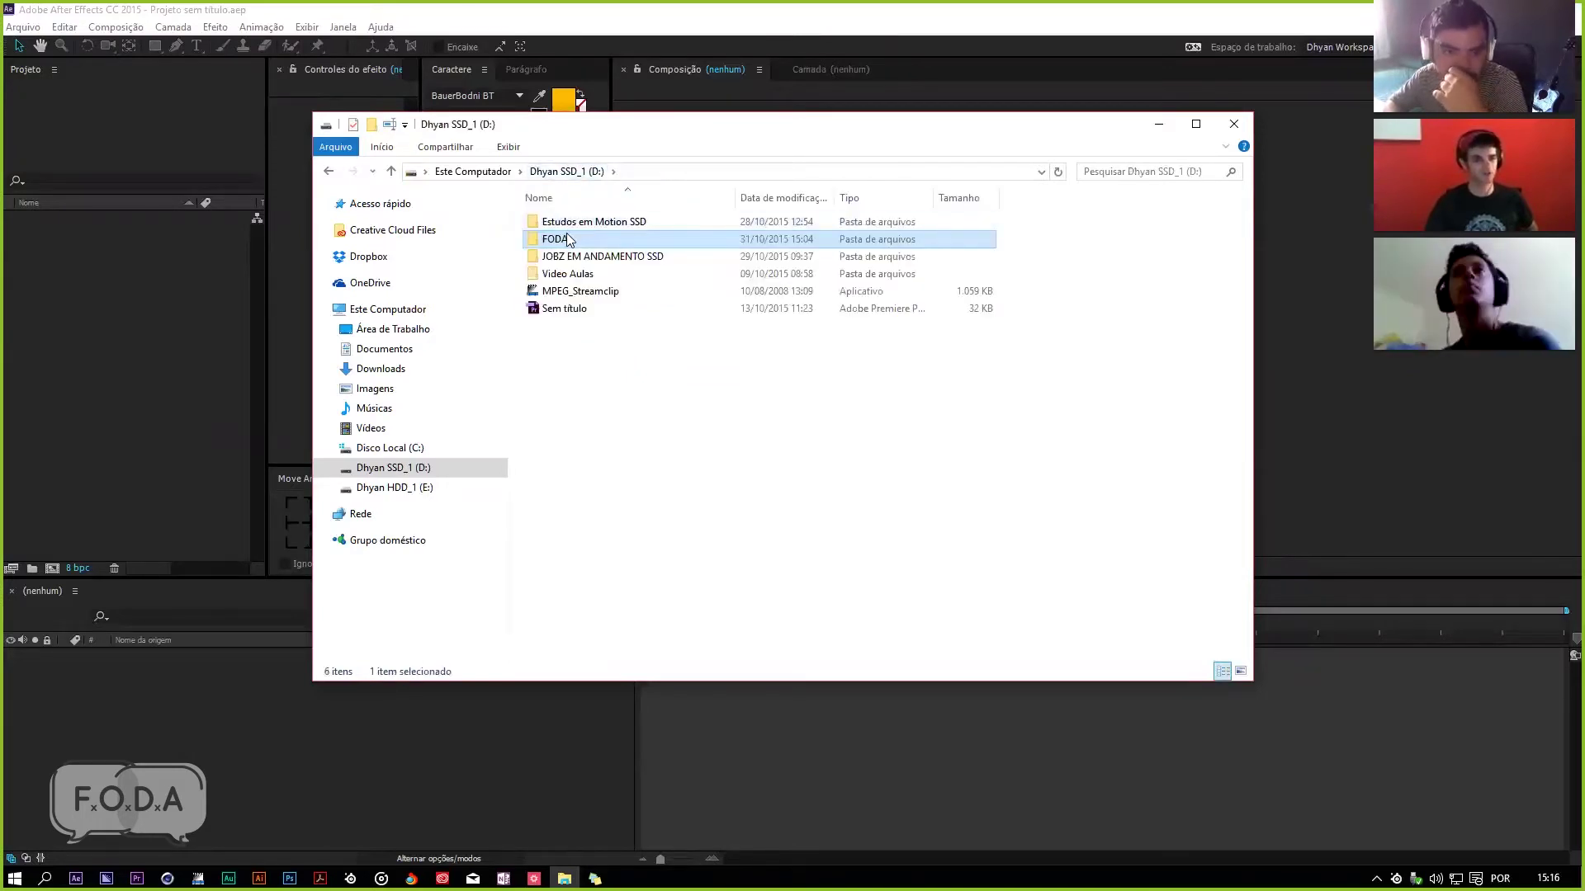
double_click(557, 236)
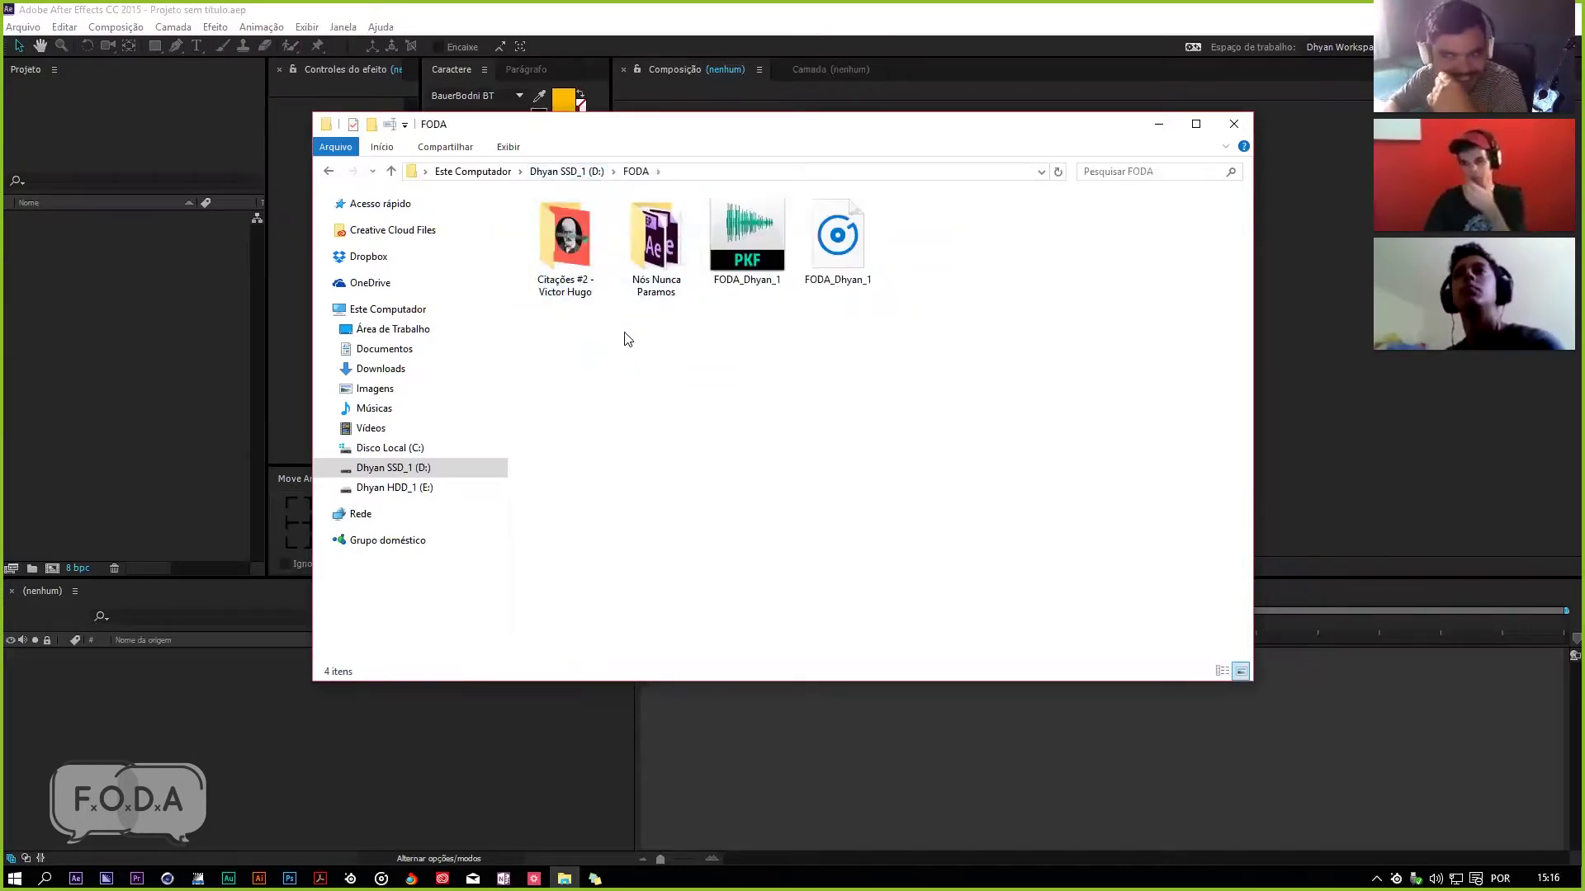
double_click(566, 248)
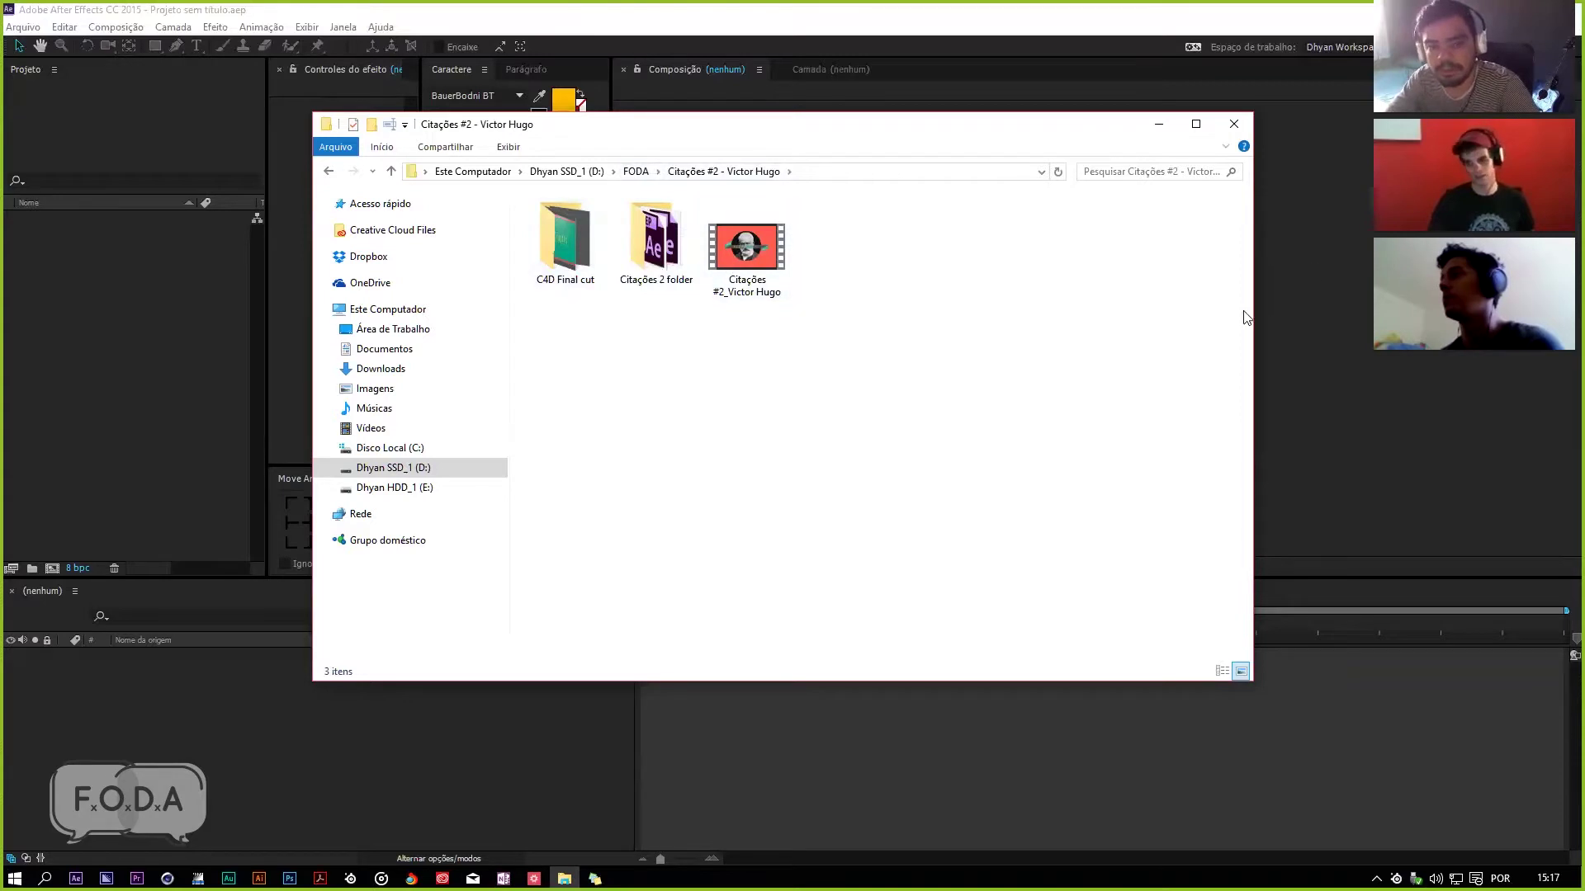
left_click(635, 171)
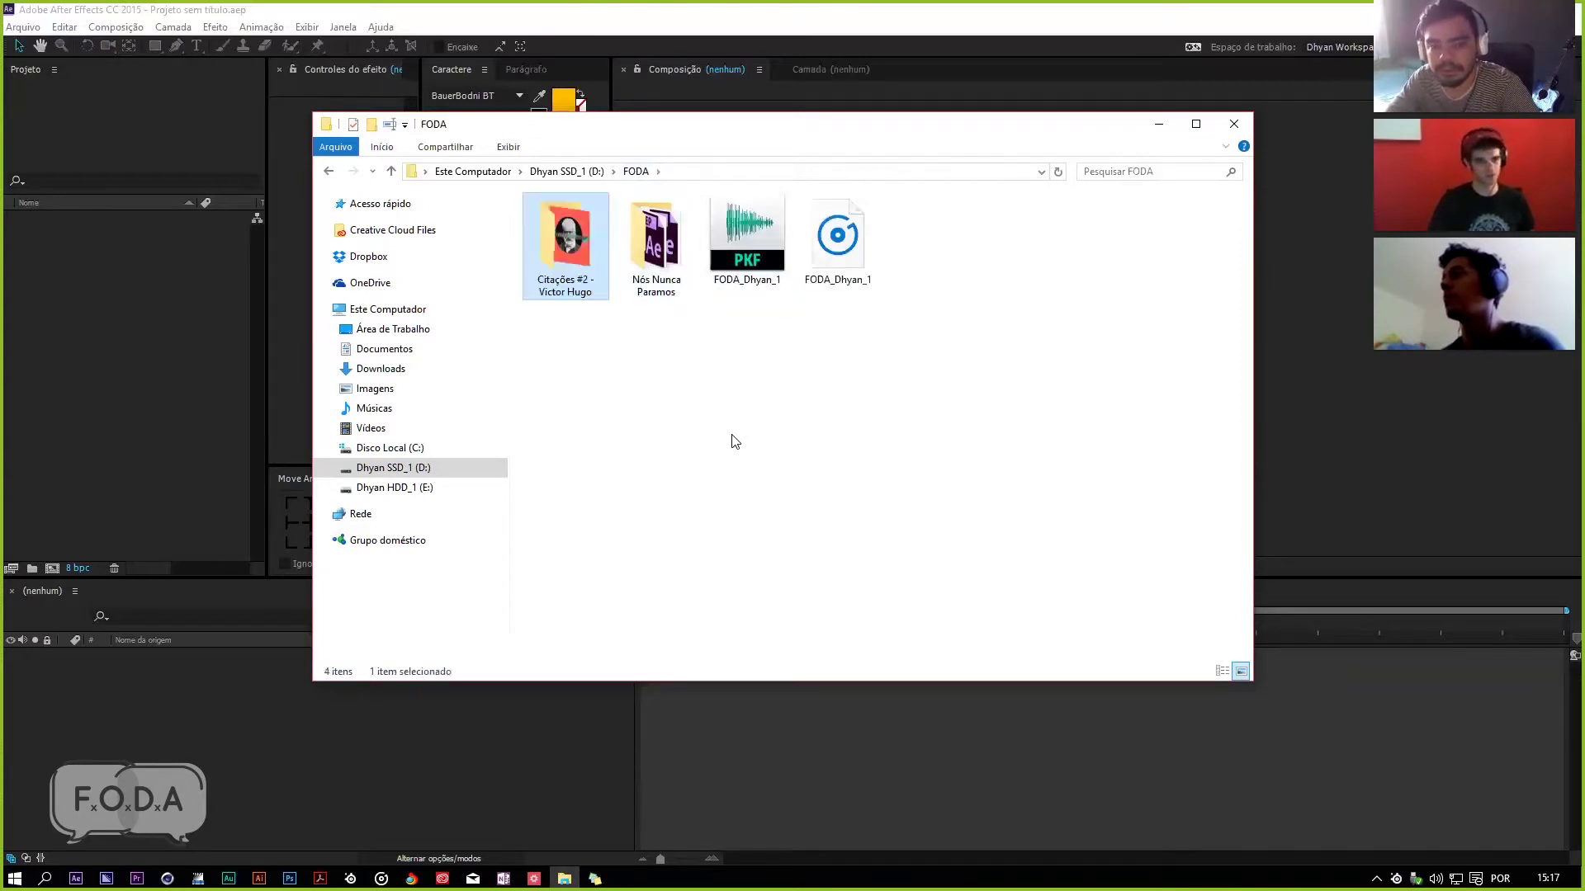
Step: Open the Nós Nunca Paramos folder and show its contents as a detailed list
double_click(664, 249)
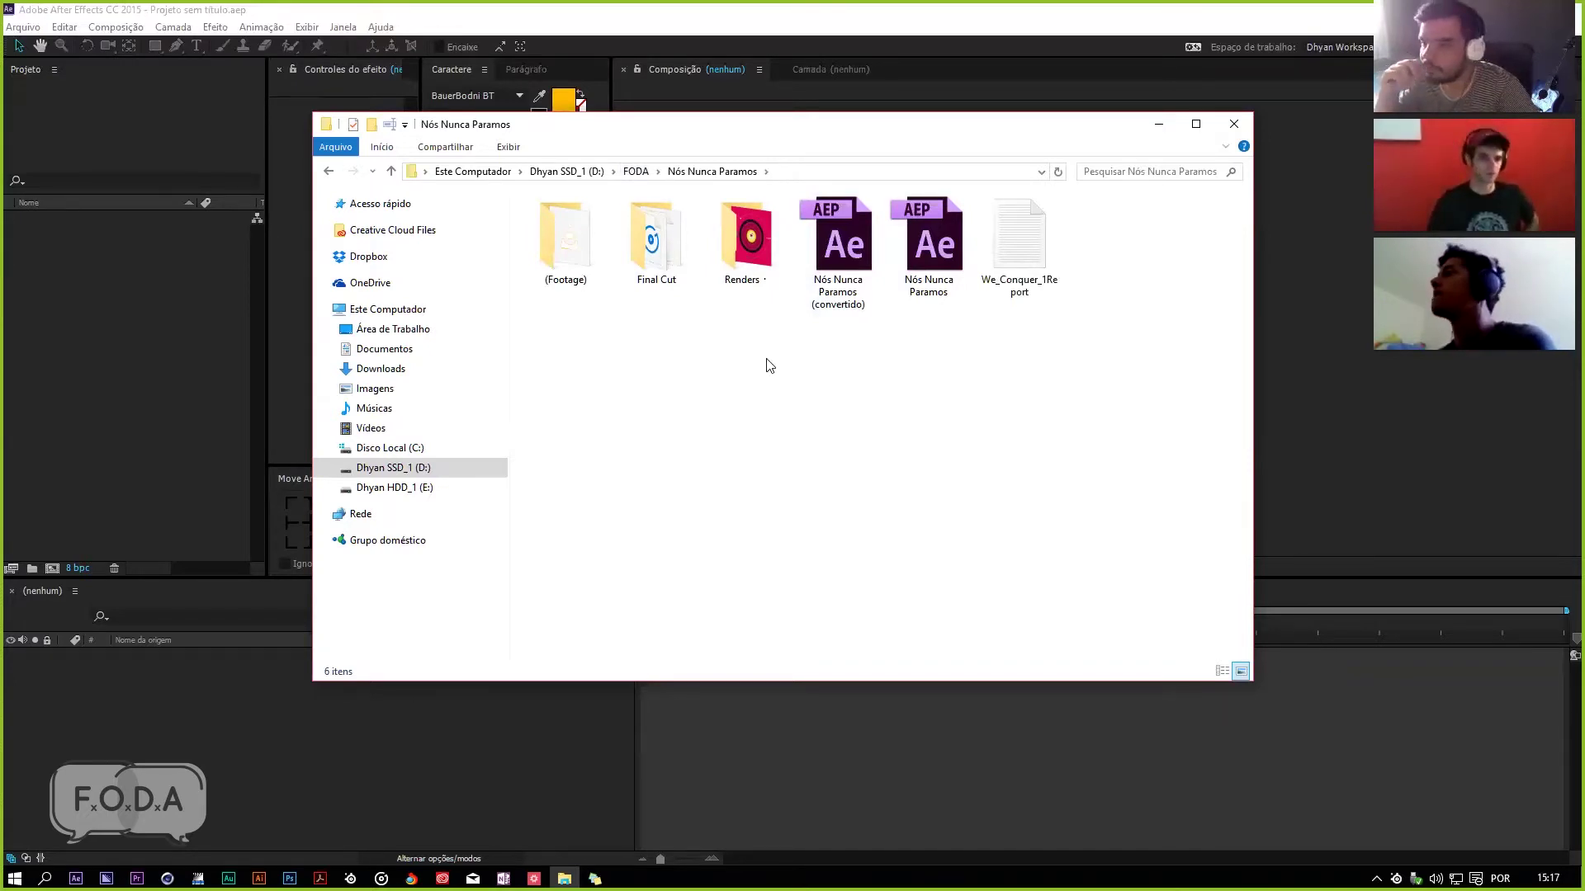
left_click(1223, 671)
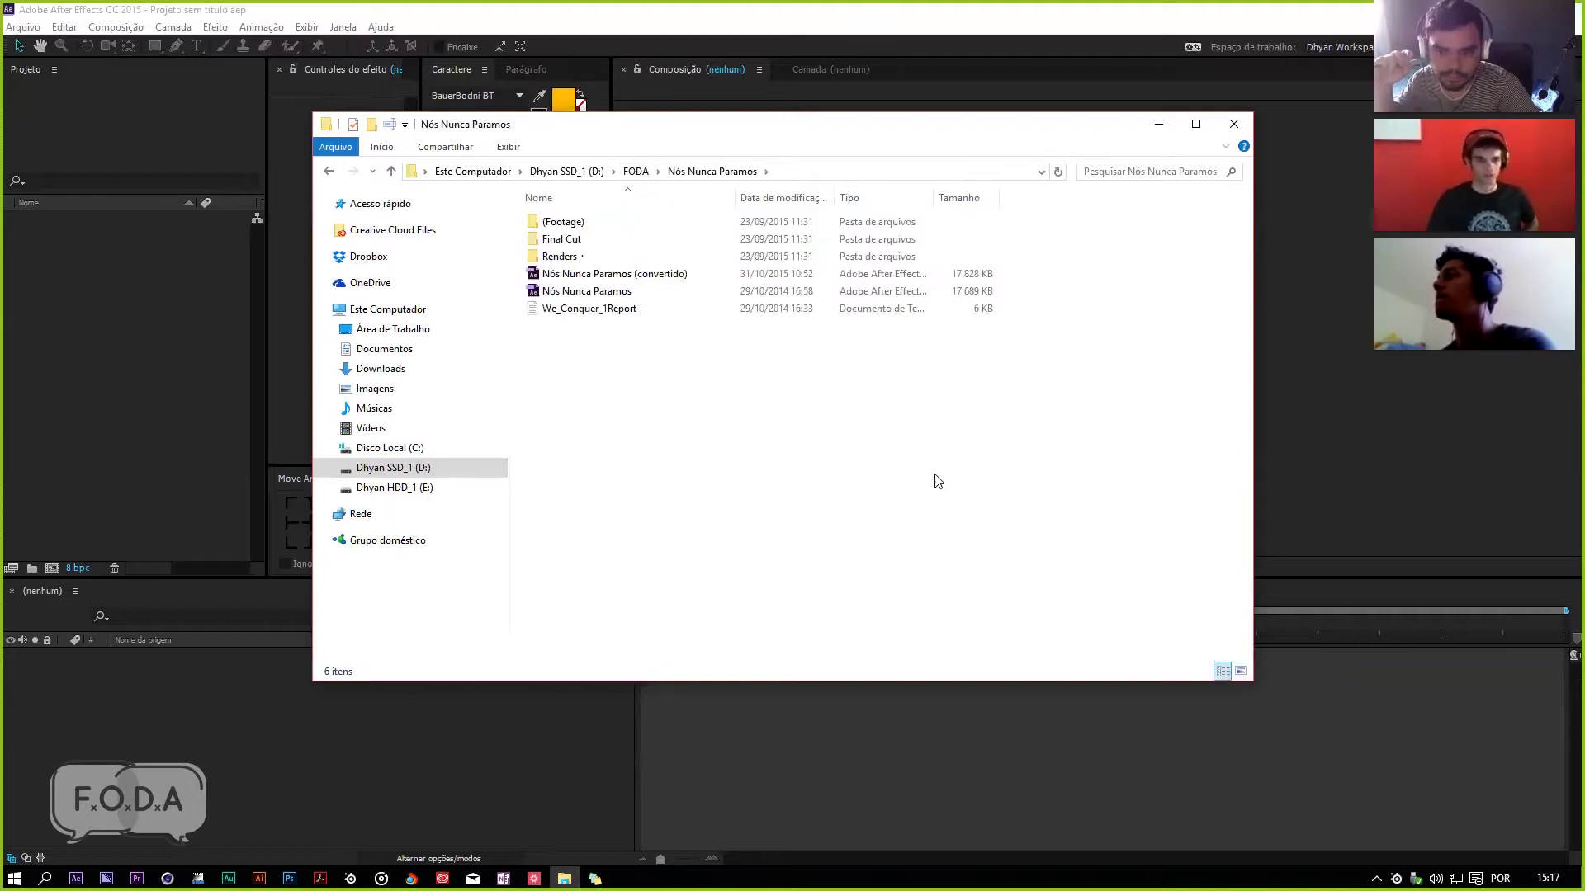
right_click(651, 422)
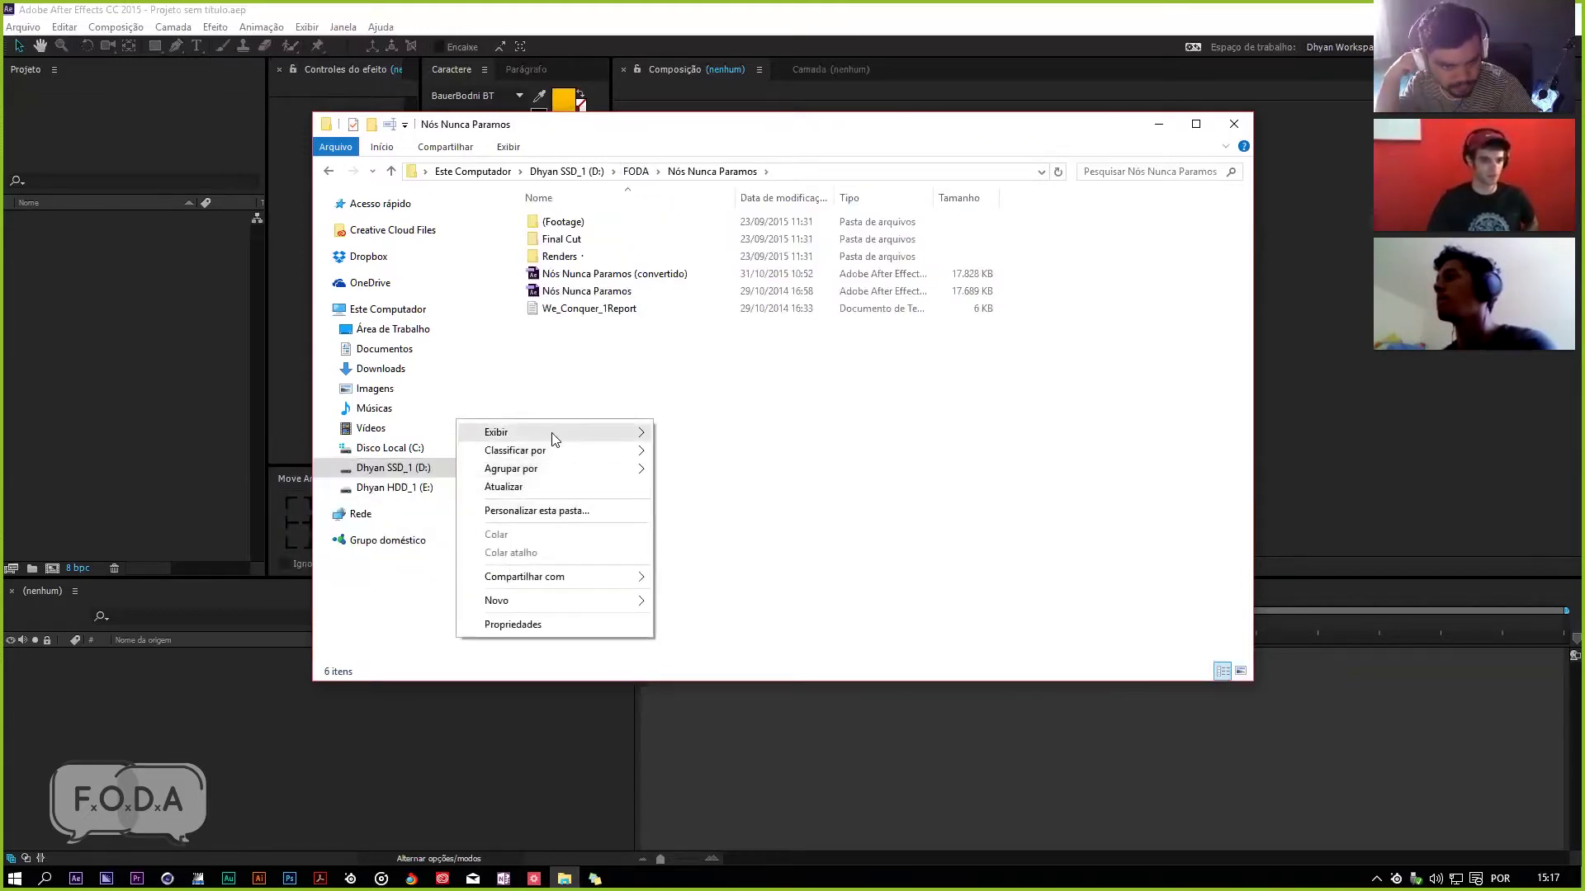
left_click(669, 378)
right_click(619, 397)
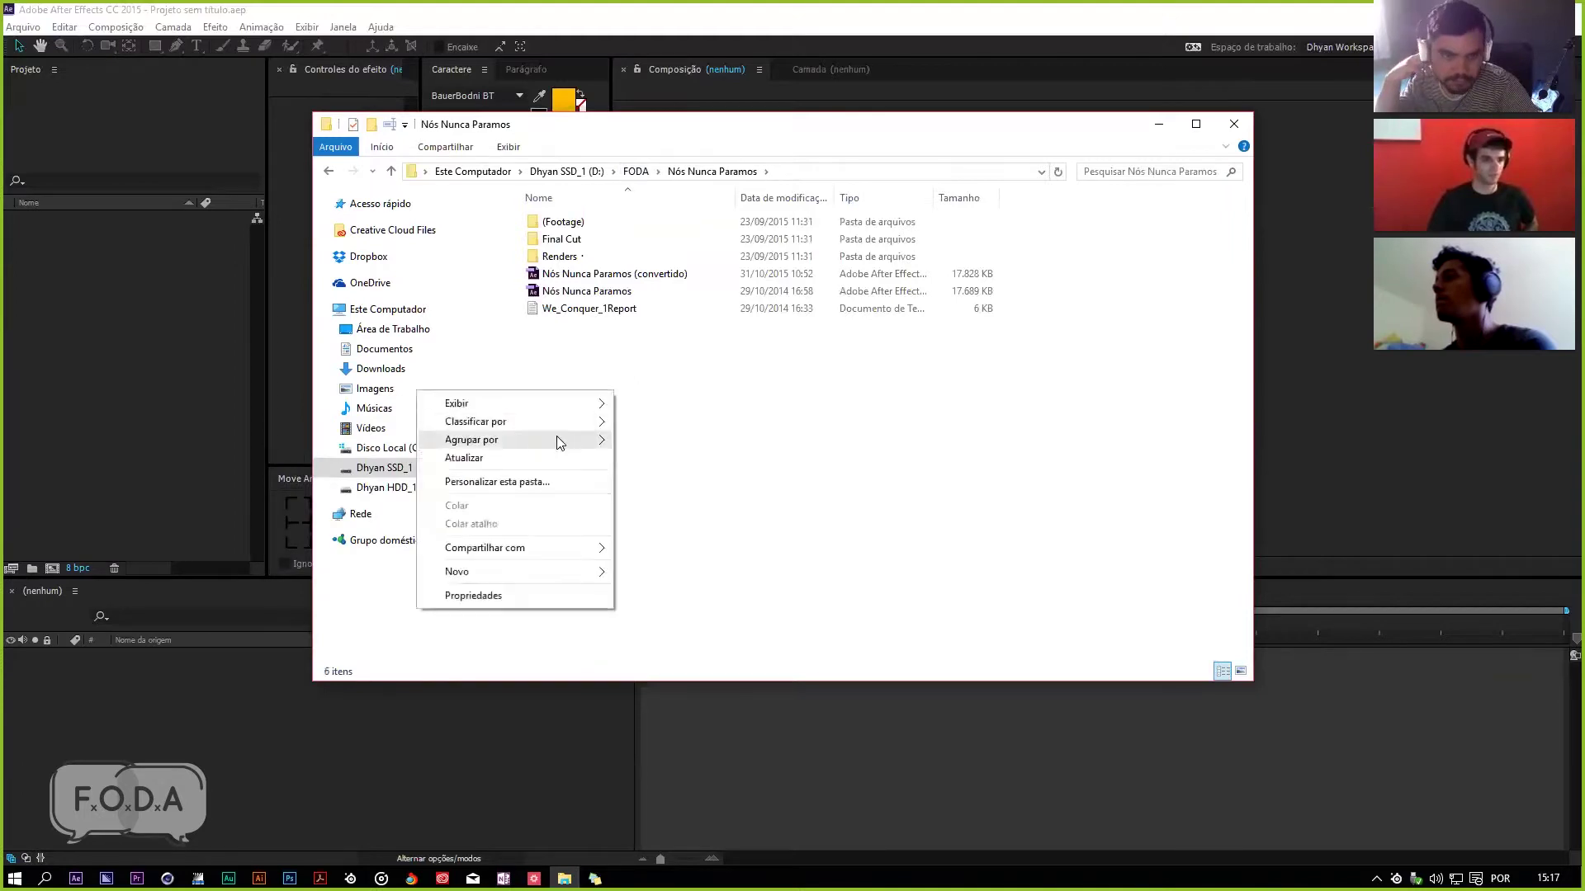
key("Escape")
Step: Switch to After Effects, open the recent project Nós Nunca Paramos (convertido).aep and dismiss the missing fonts warning
left_click(45, 283)
left_click(23, 26)
mouse_move(91, 82)
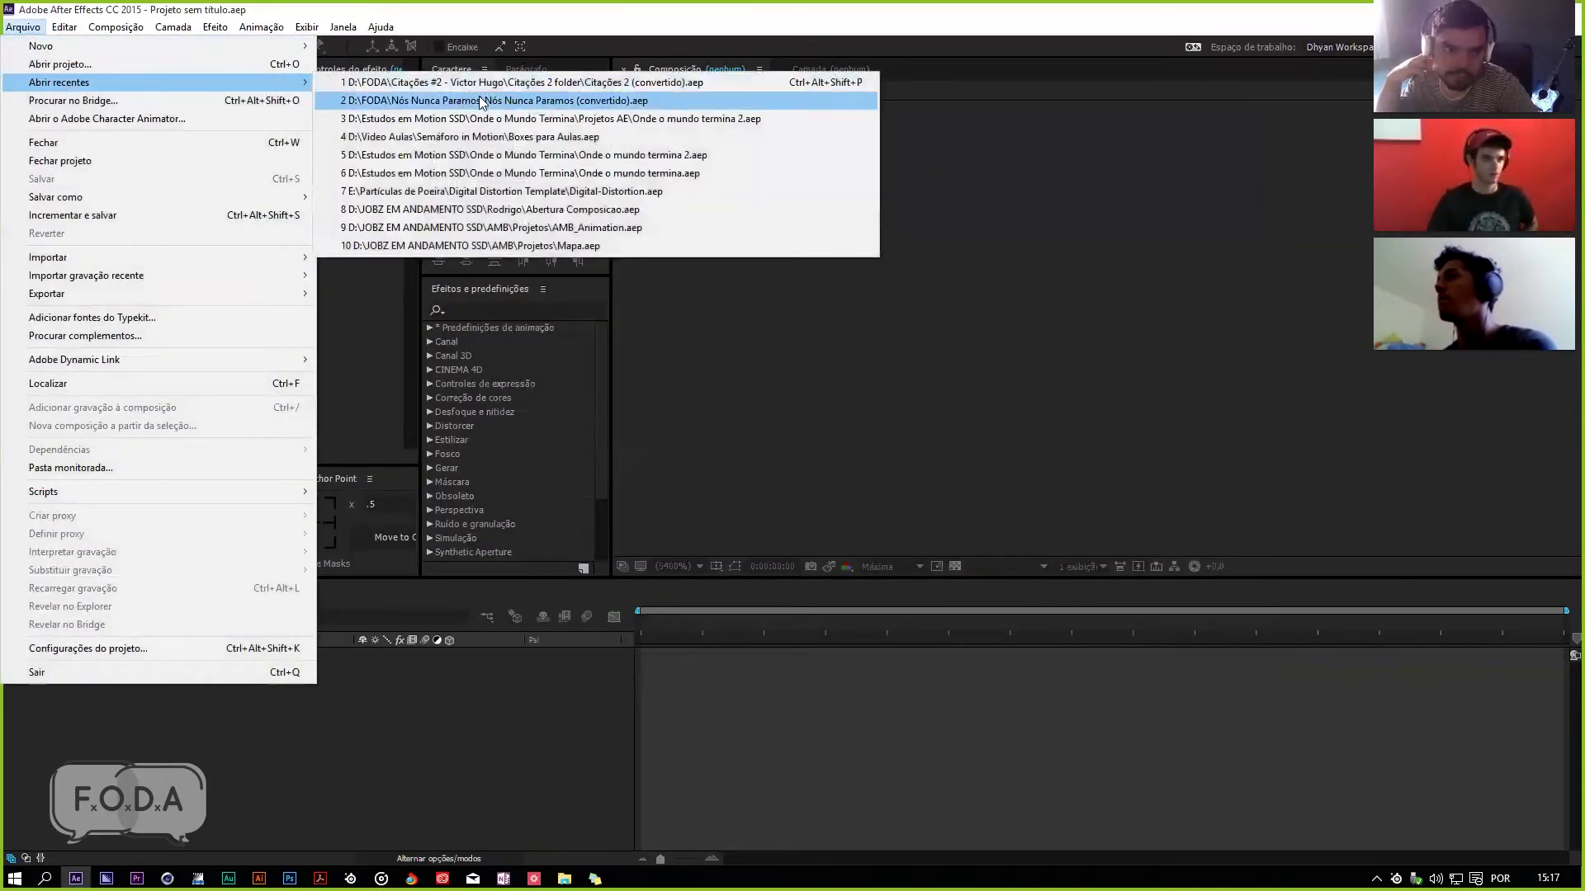
left_click(483, 101)
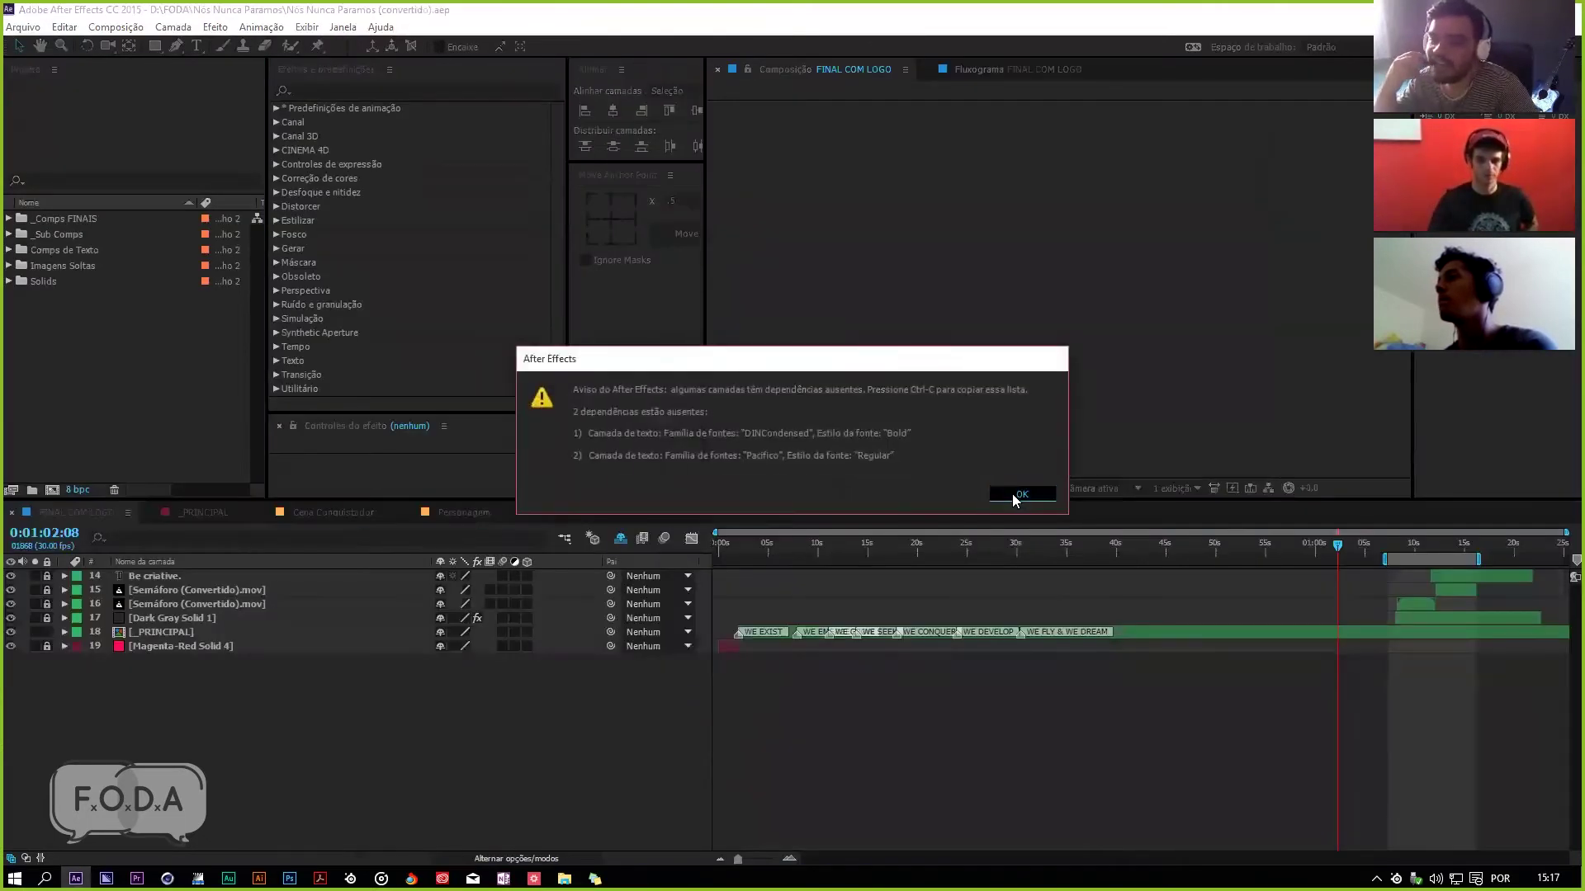
left_click(1022, 493)
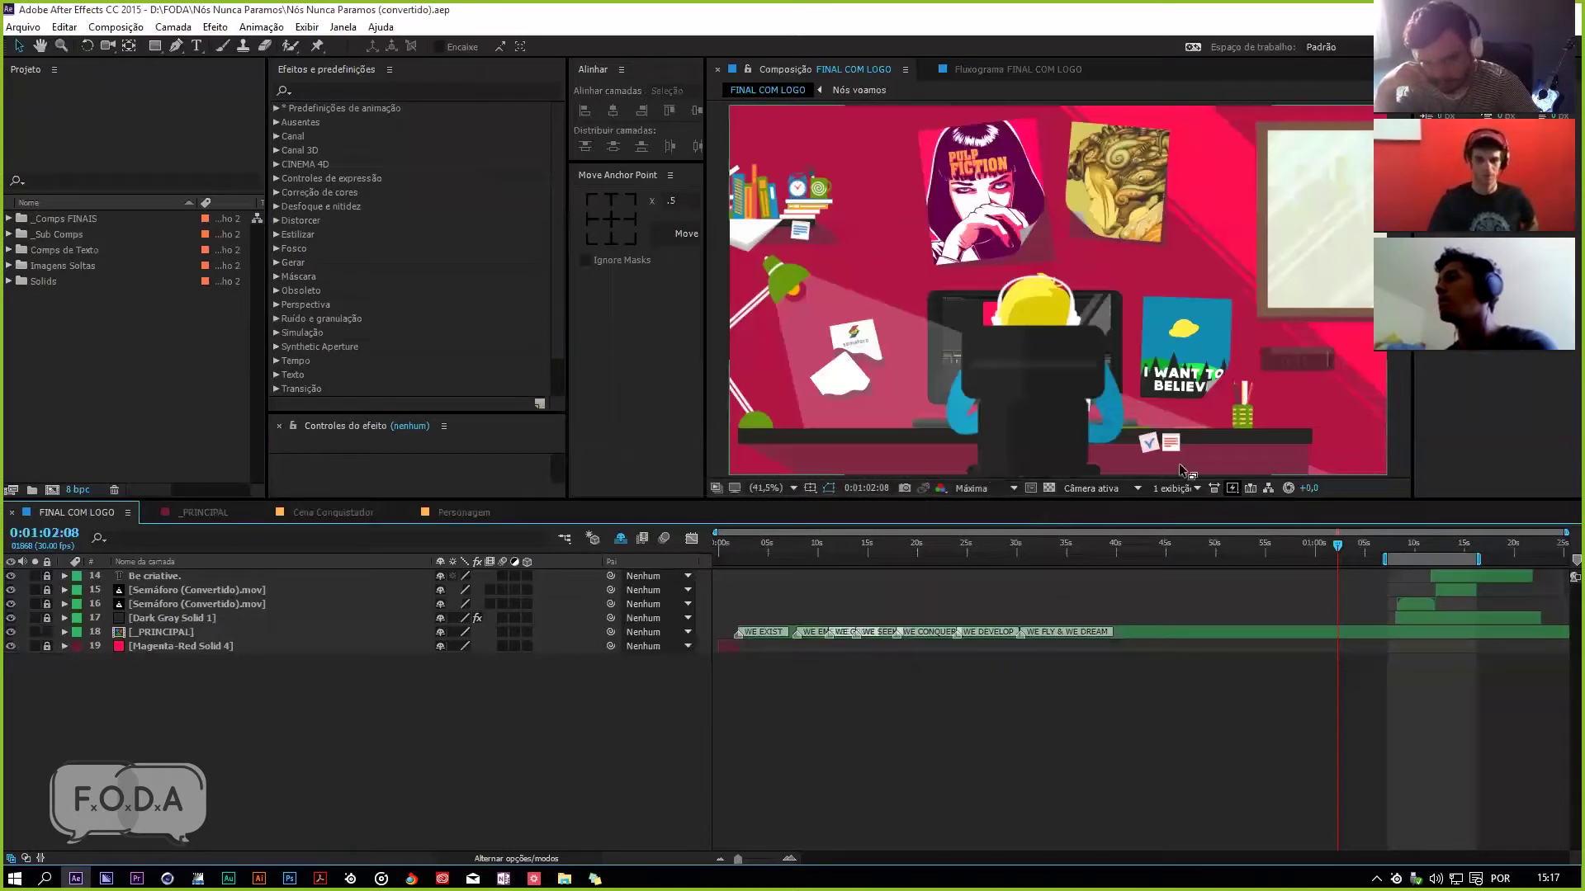
Step: Preview the FINAL COM LOGO composition at 0:00:16:18 and widen the composition viewer by narrowing the effects and alignment areas
left_click_drag(1315, 541, 884, 573)
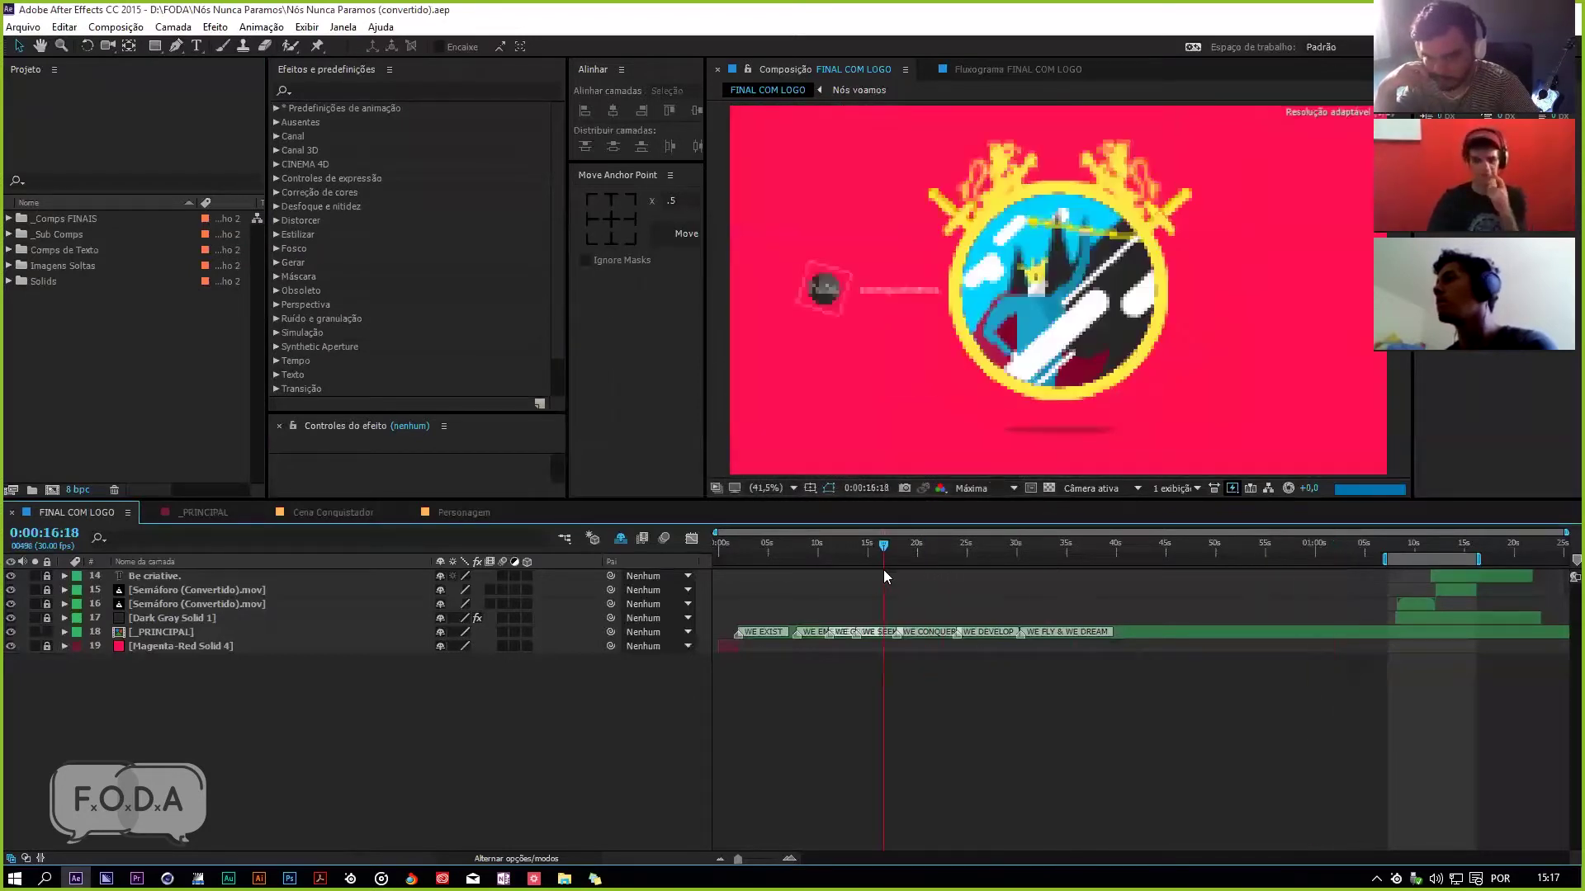
left_click_drag(565, 387, 417, 396)
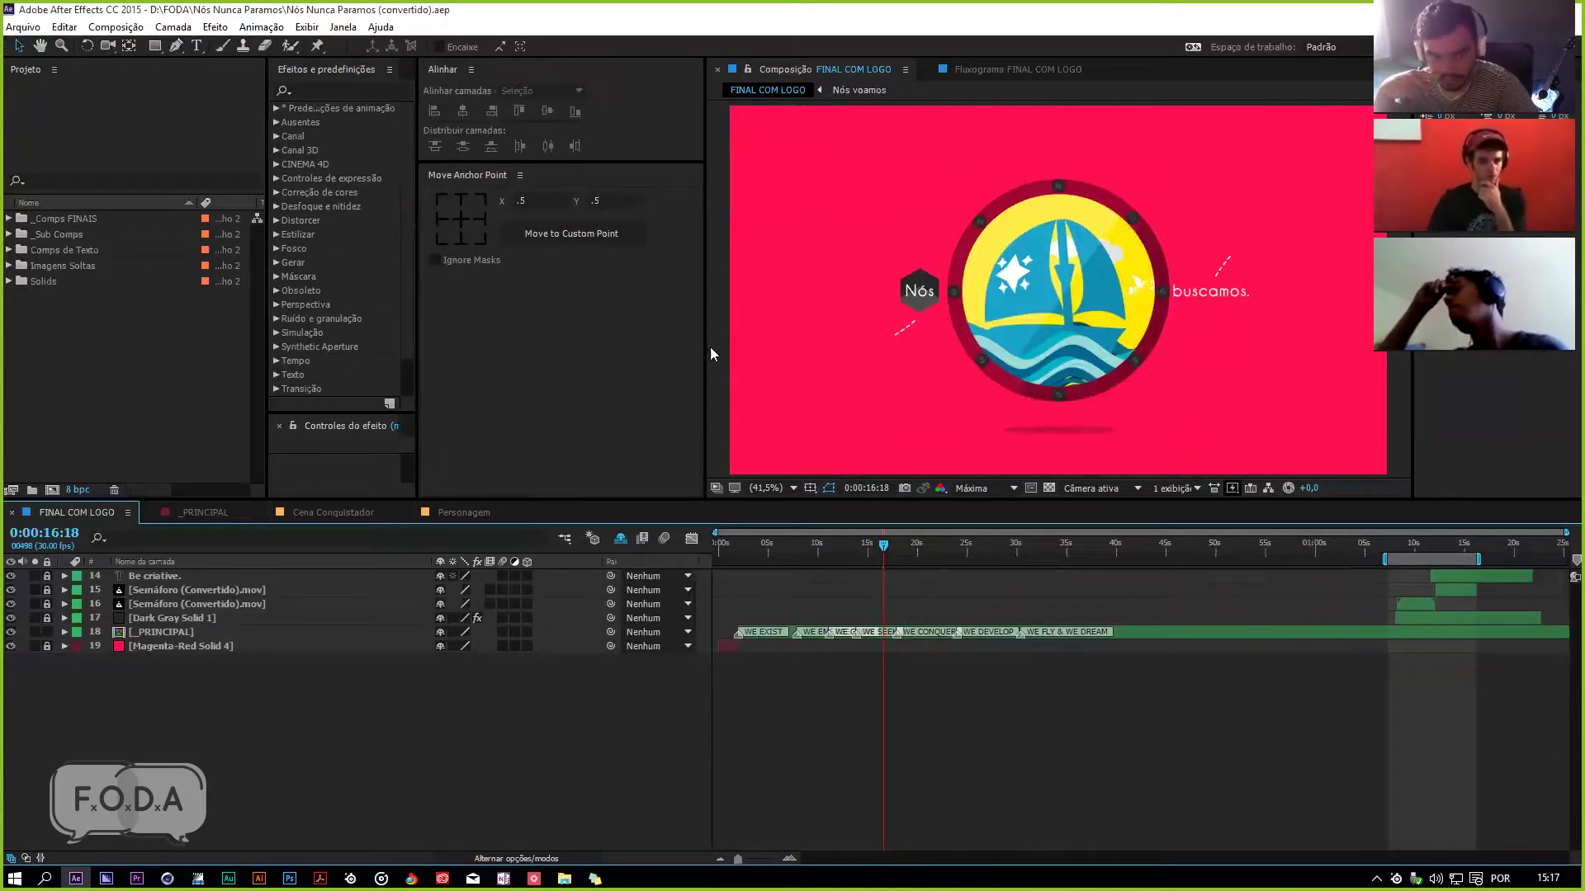
left_click_drag(703, 354, 558, 380)
Step: Scrub FINAL COM LOGO between about 2 and 10 seconds to examine the solar system scene and its transition to "surgimos"
left_click_drag(719, 545, 745, 553)
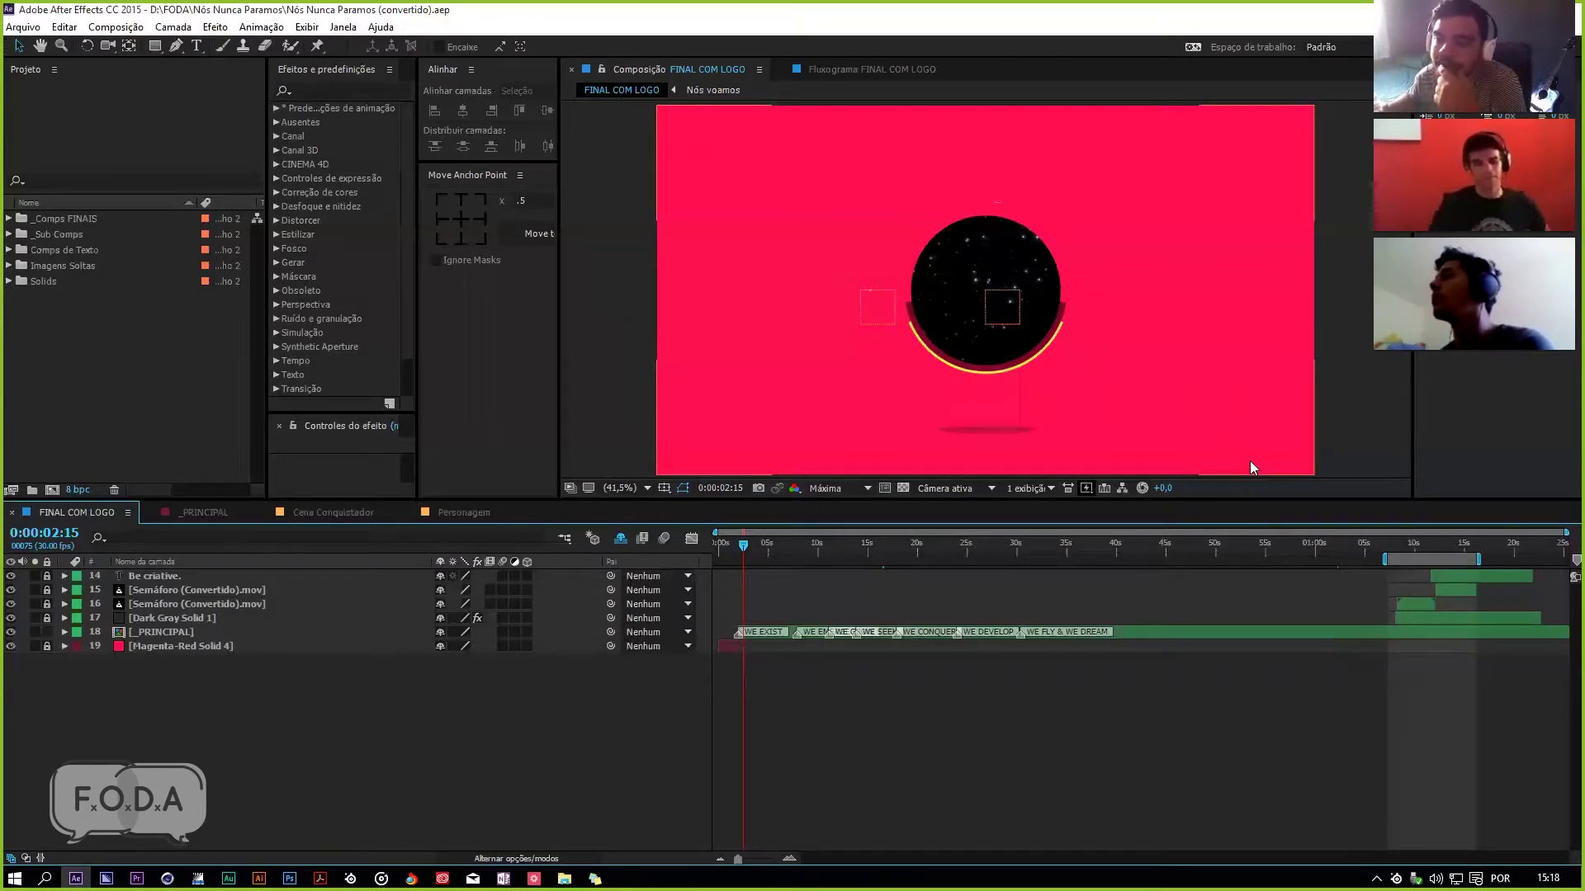
left_click_drag(746, 551, 758, 545)
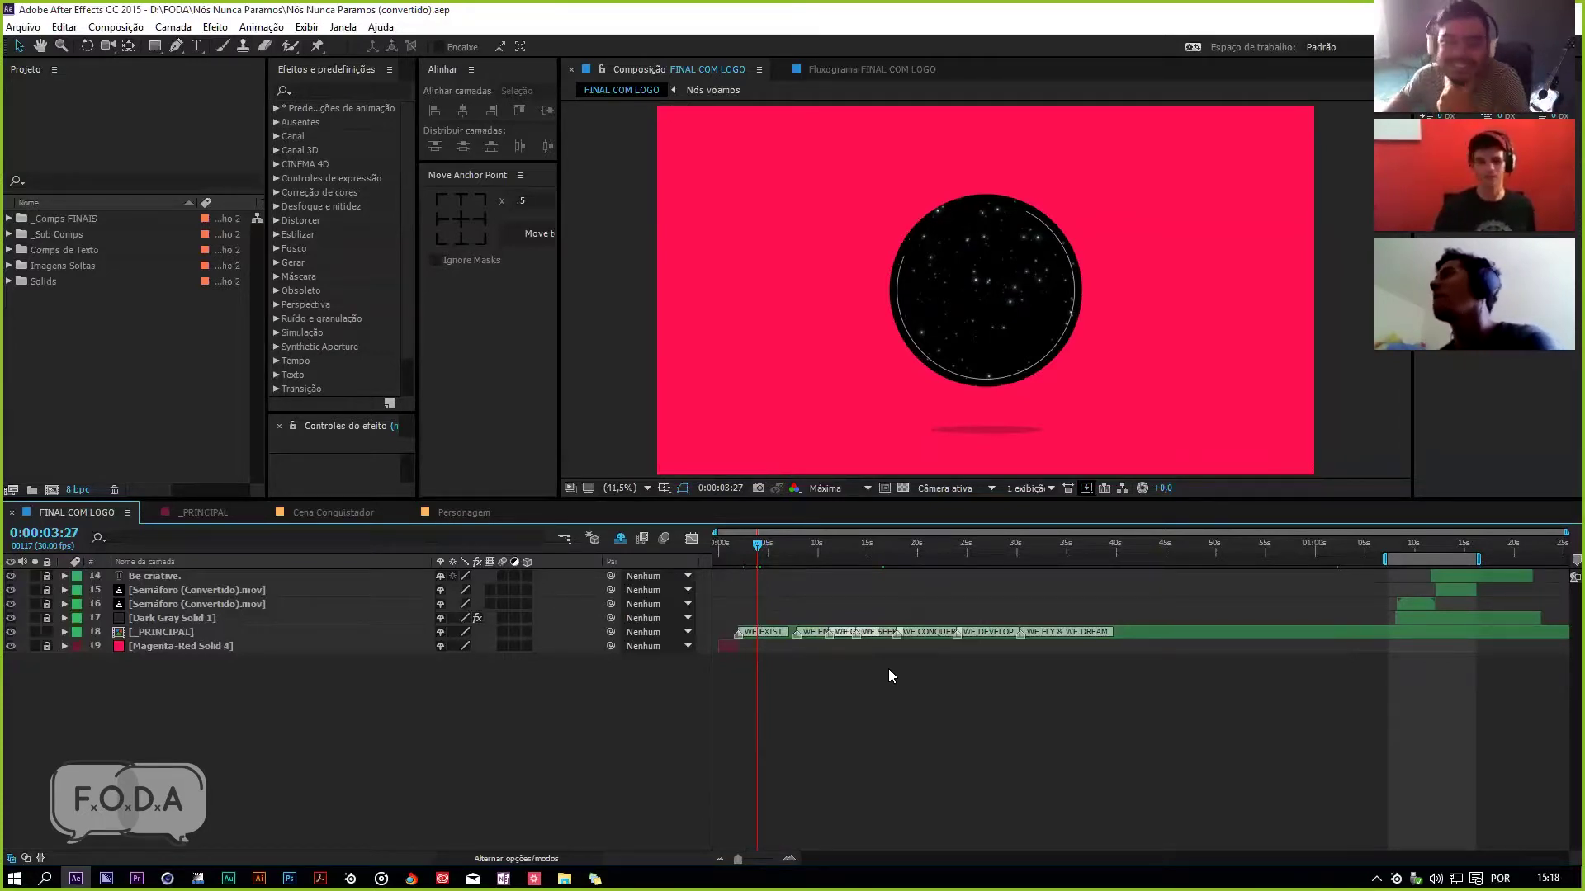
left_click_drag(756, 552, 783, 568)
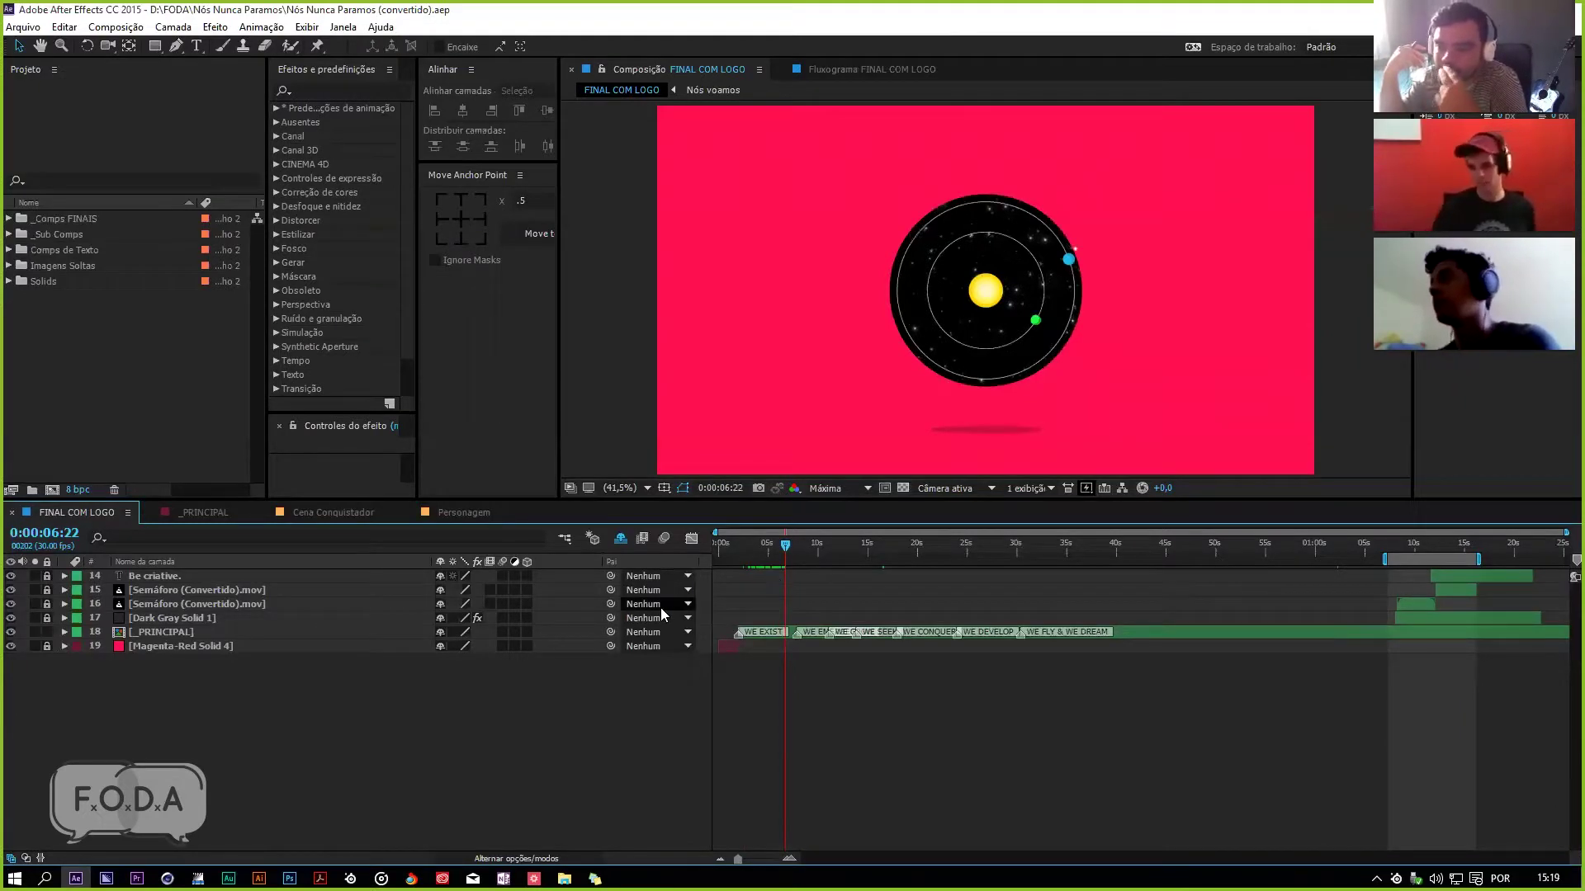
left_click_drag(784, 548, 775, 599)
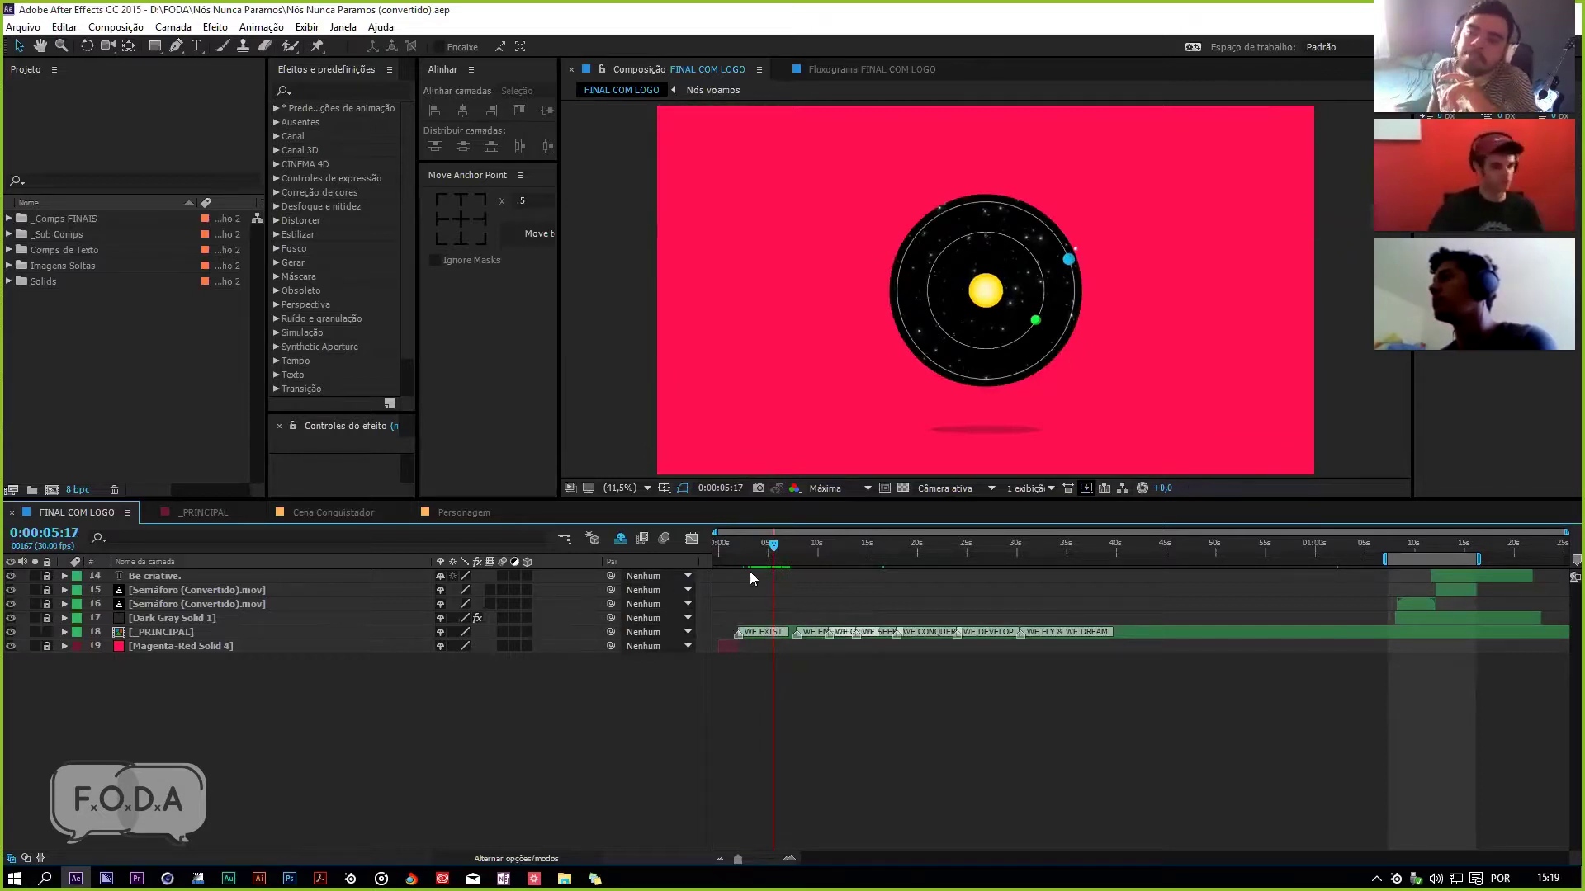
left_click_drag(805, 548, 813, 633)
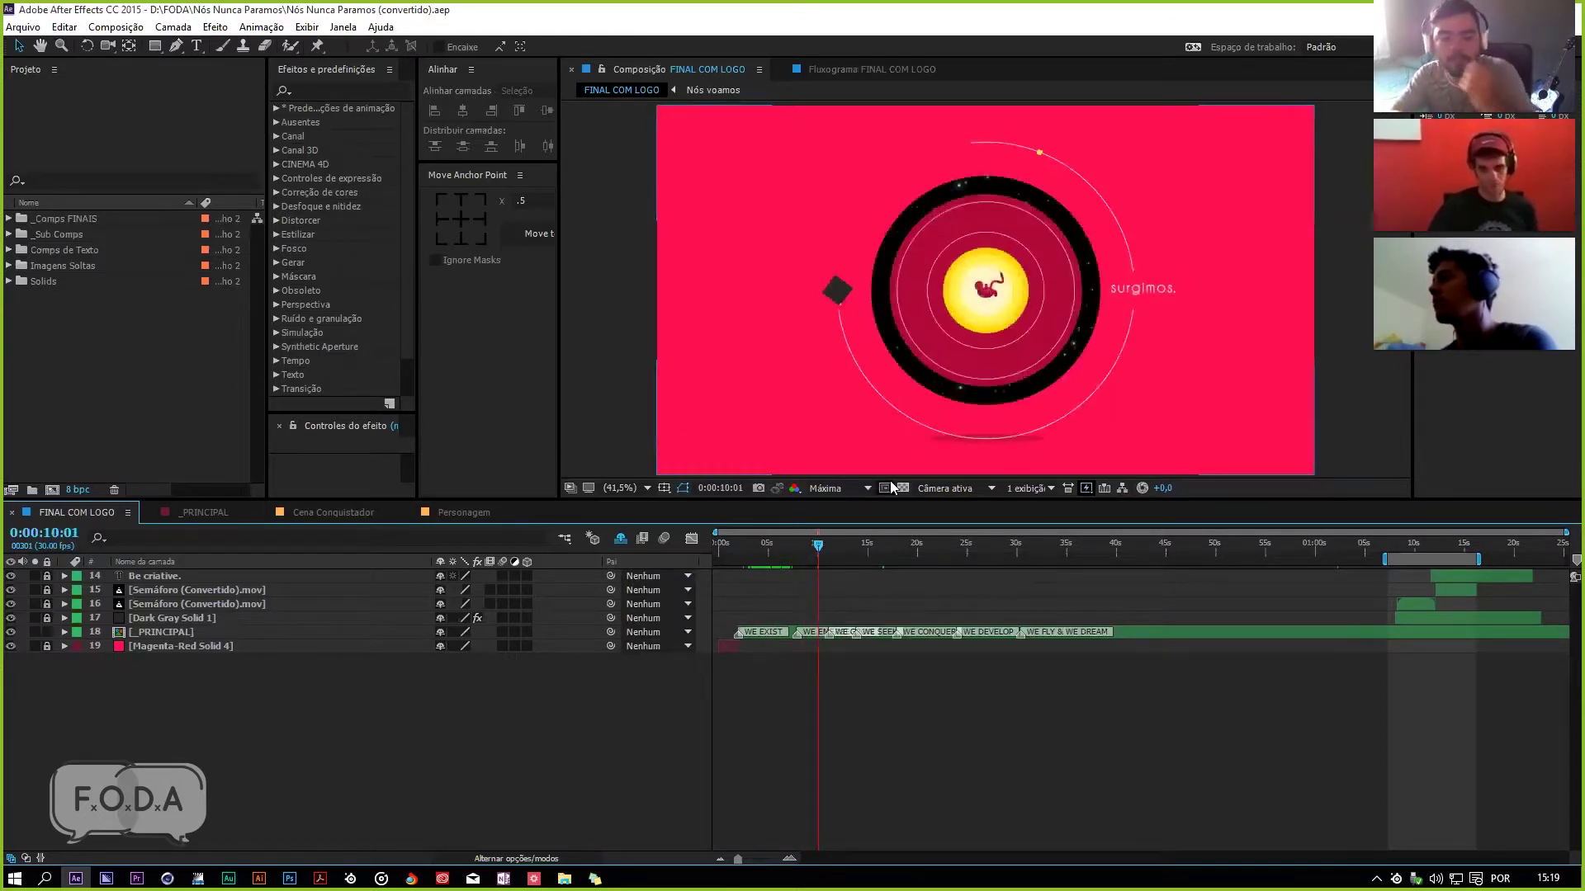
left_click_drag(807, 543, 775, 573)
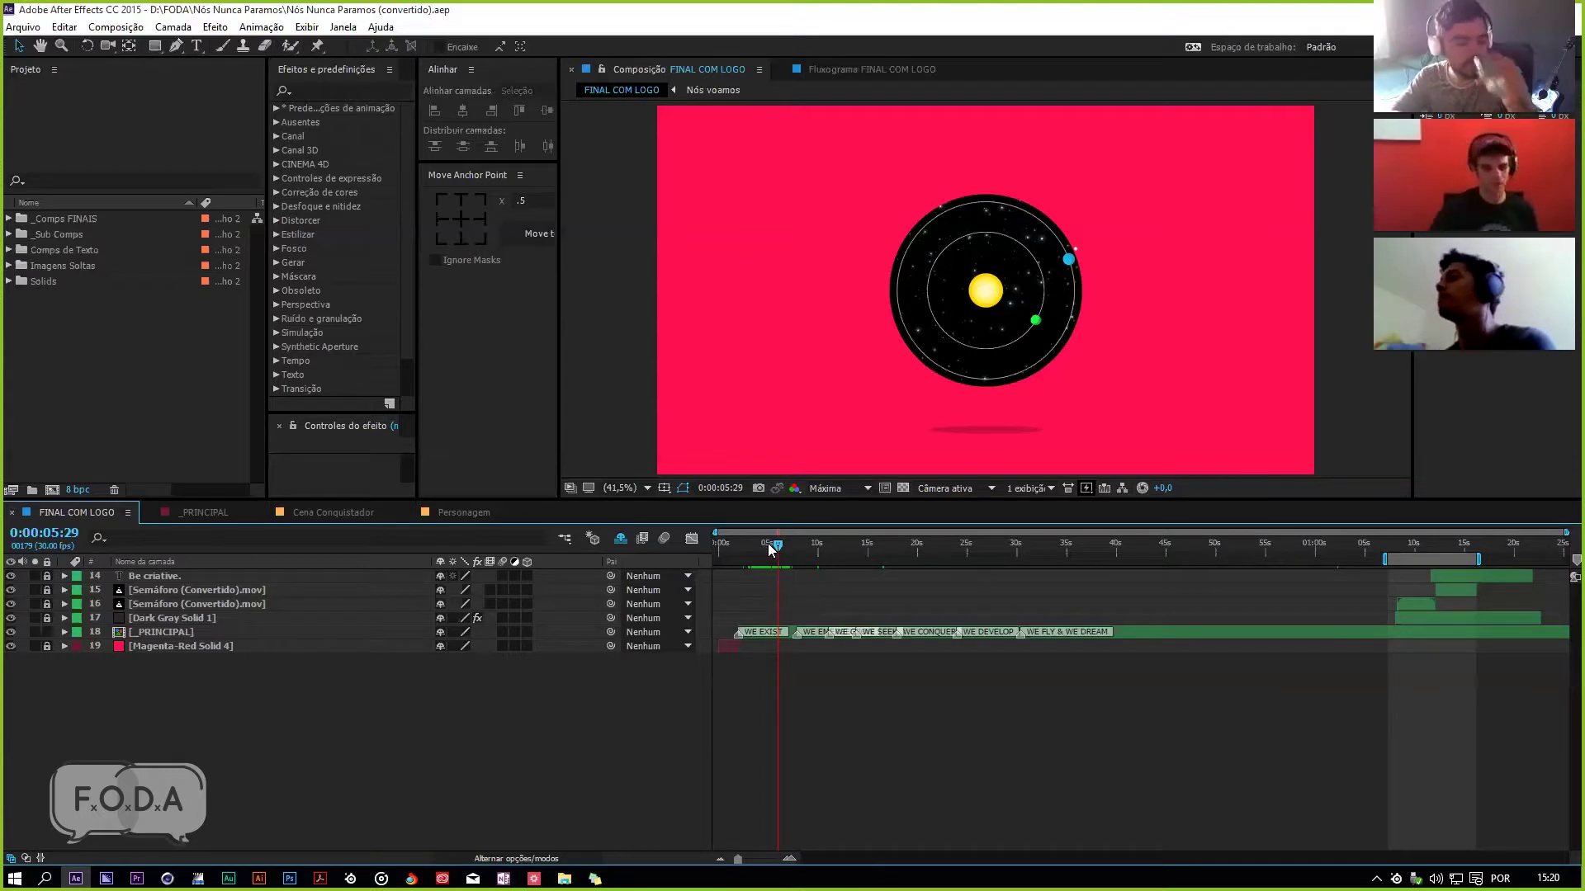
left_click(768, 547)
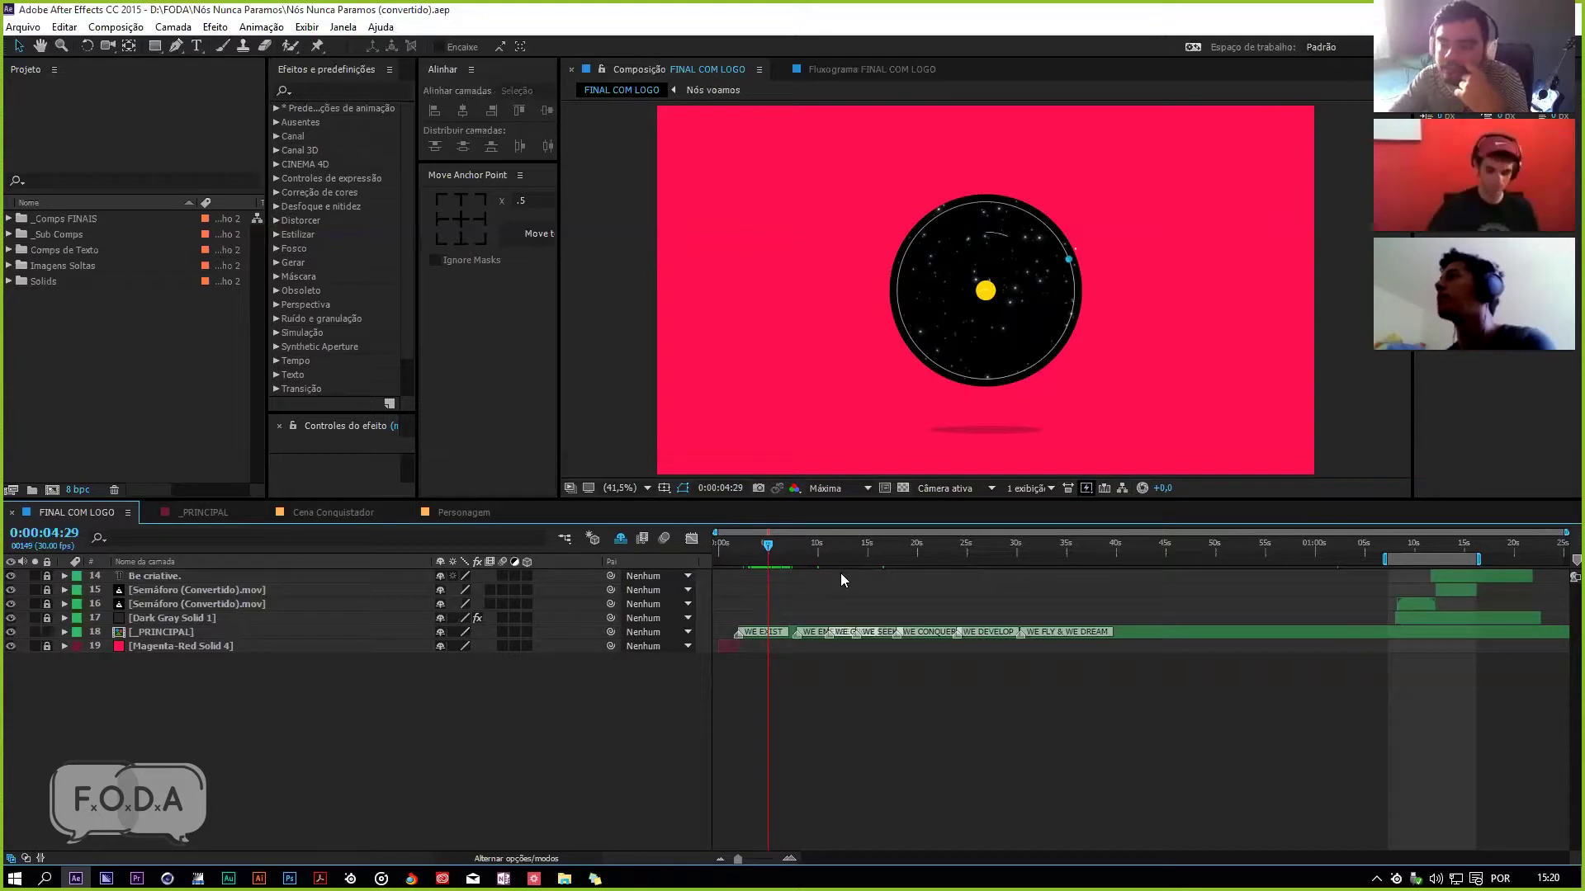
Step: Magnify the opening section of the FINAL COM LOGO timeline and open the nested _PRINCIPAL composition at 0:00:05:00
key("equal")
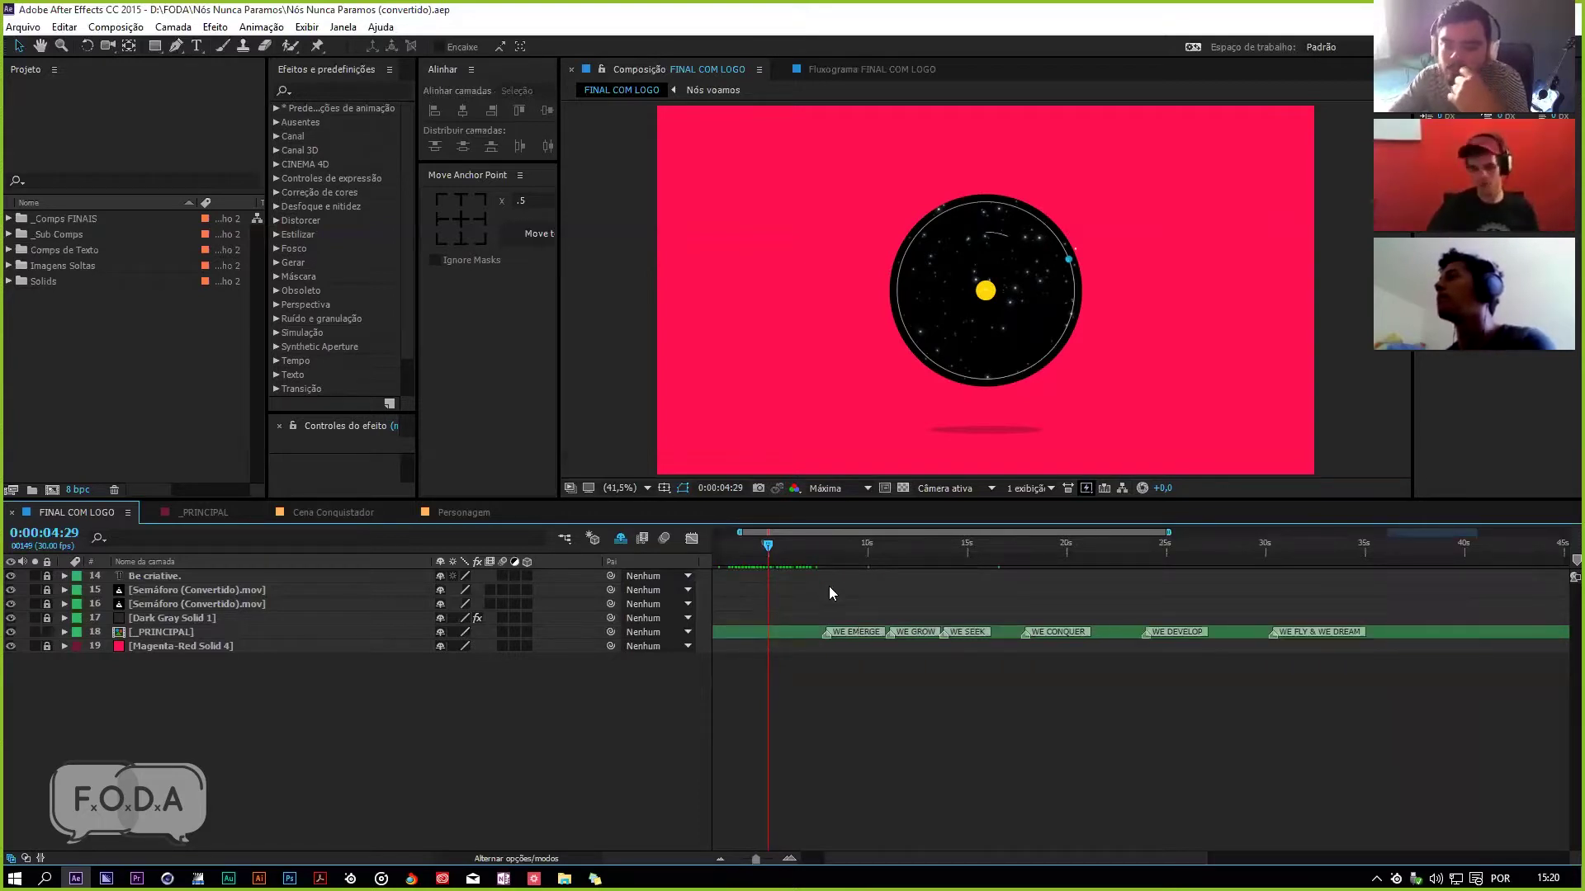
scroll(800, 595, "left", 2)
left_click_drag(794, 563, 817, 556)
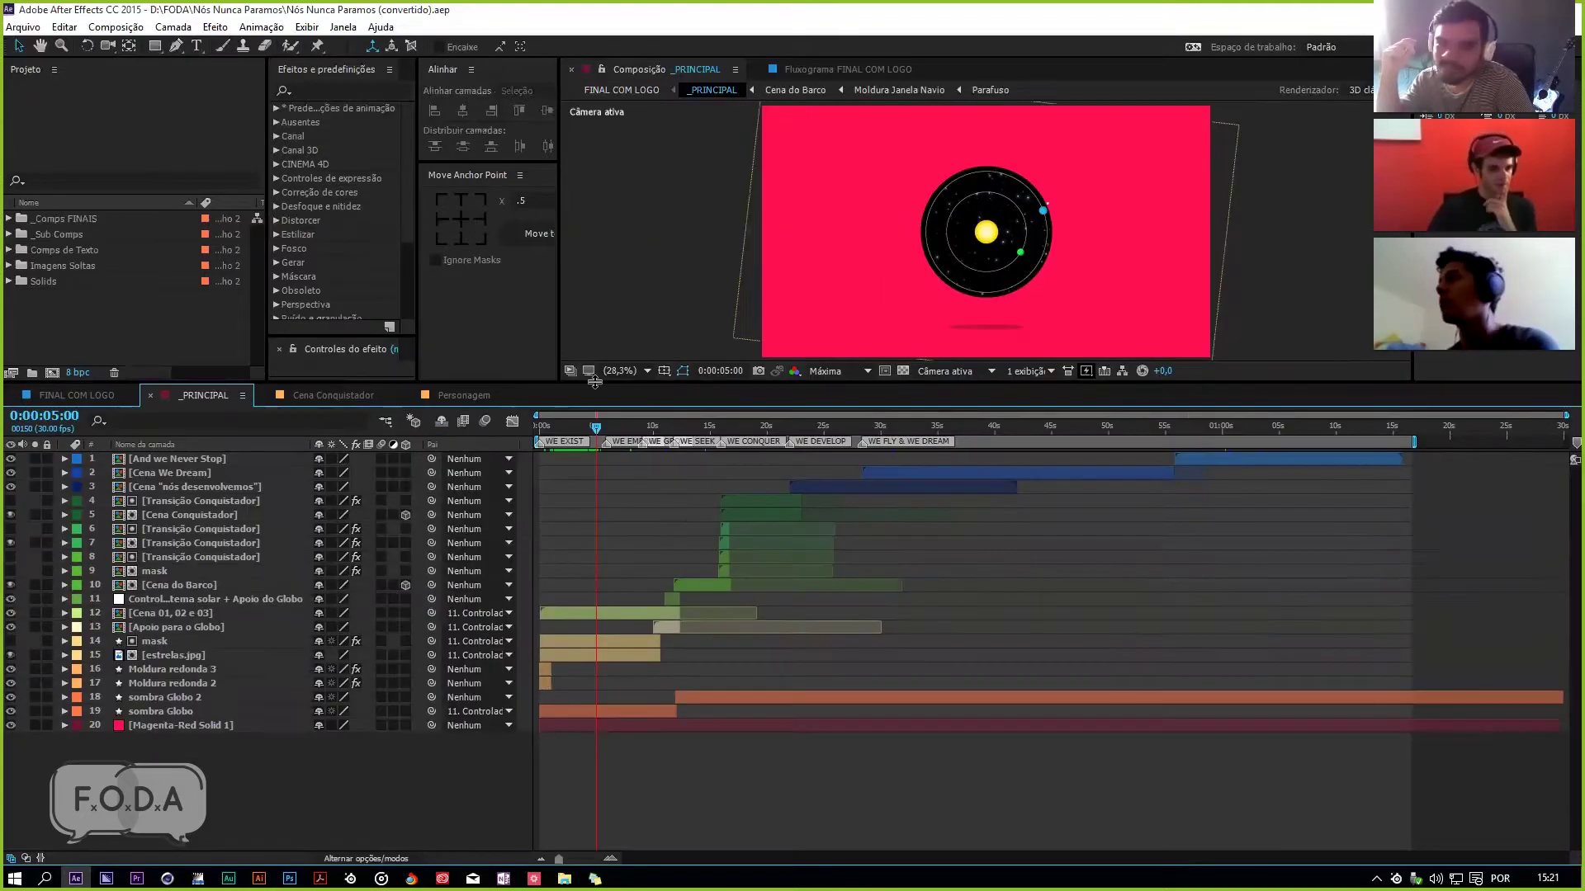
Step: Expand the _Comps FINAIS and _Sub Comps project folders and give the project list and viewer more height
left_click_drag(594, 382, 594, 374)
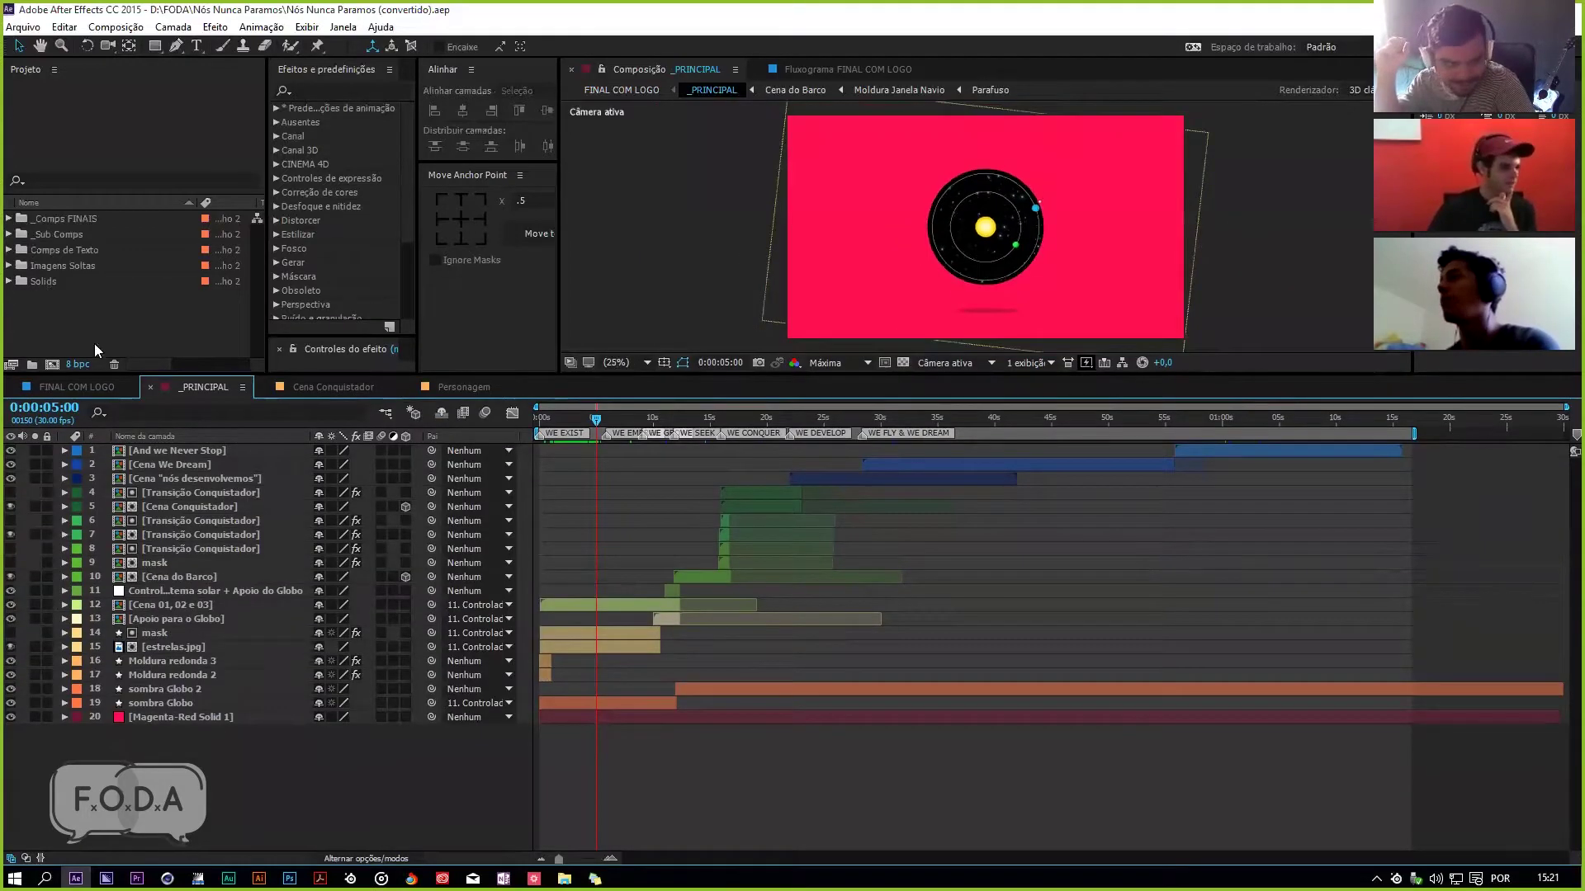
left_click_drag(94, 373, 95, 464)
left_click(8, 219)
left_click(9, 266)
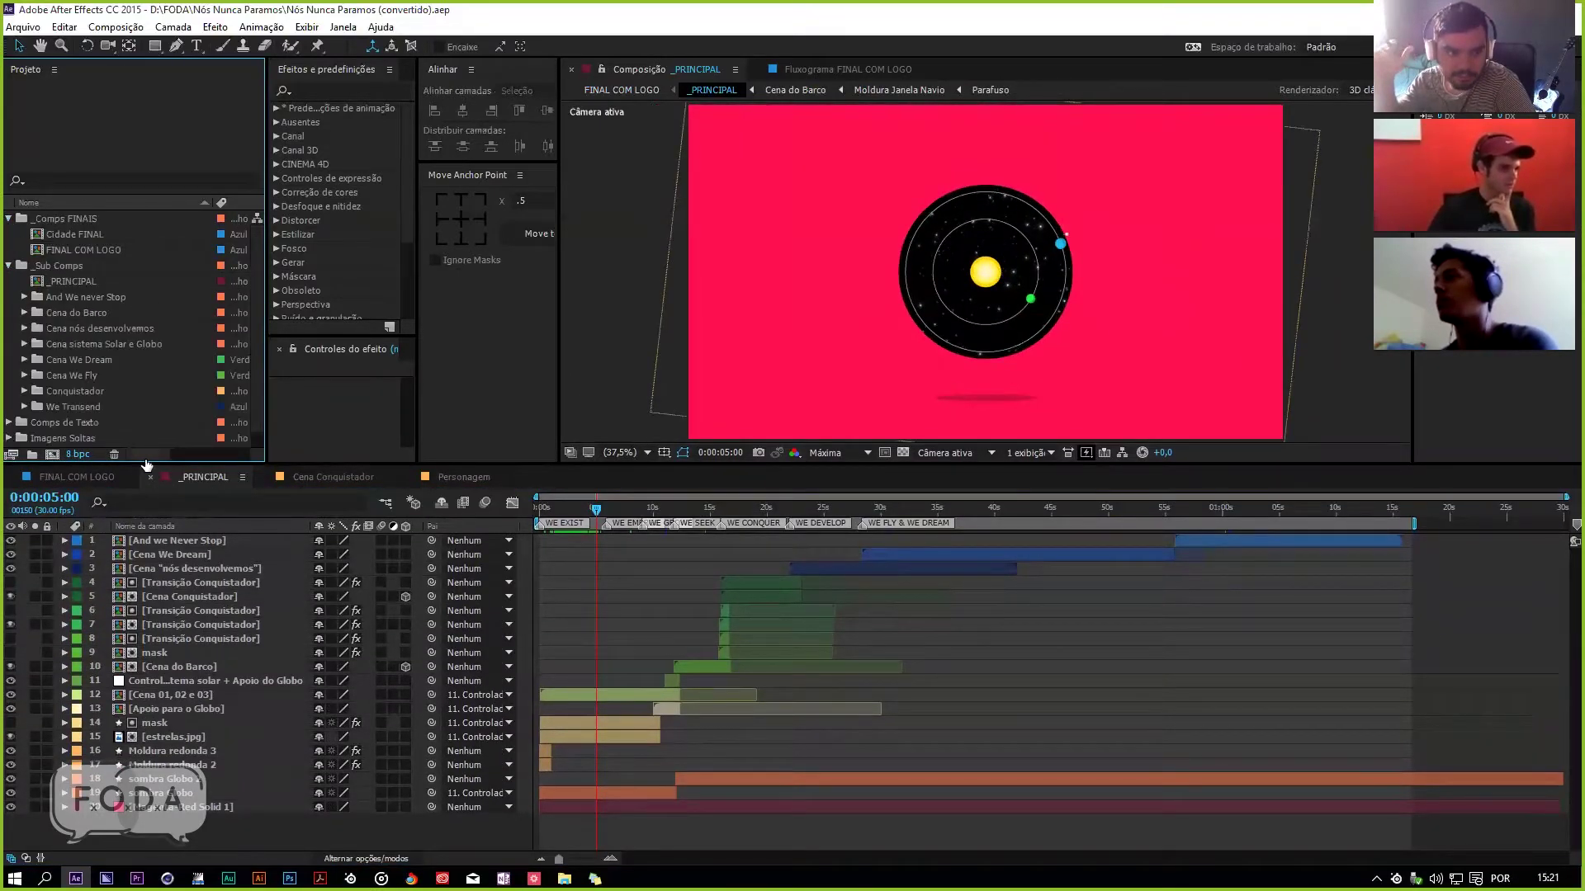
left_click_drag(145, 464, 143, 542)
Step: Review the scene folders inside _Sub Comps, including Cena We Fly, We Transend, Cena We Dream, Cena nós desenvolvemos and Cena do Barco
left_click(71, 378)
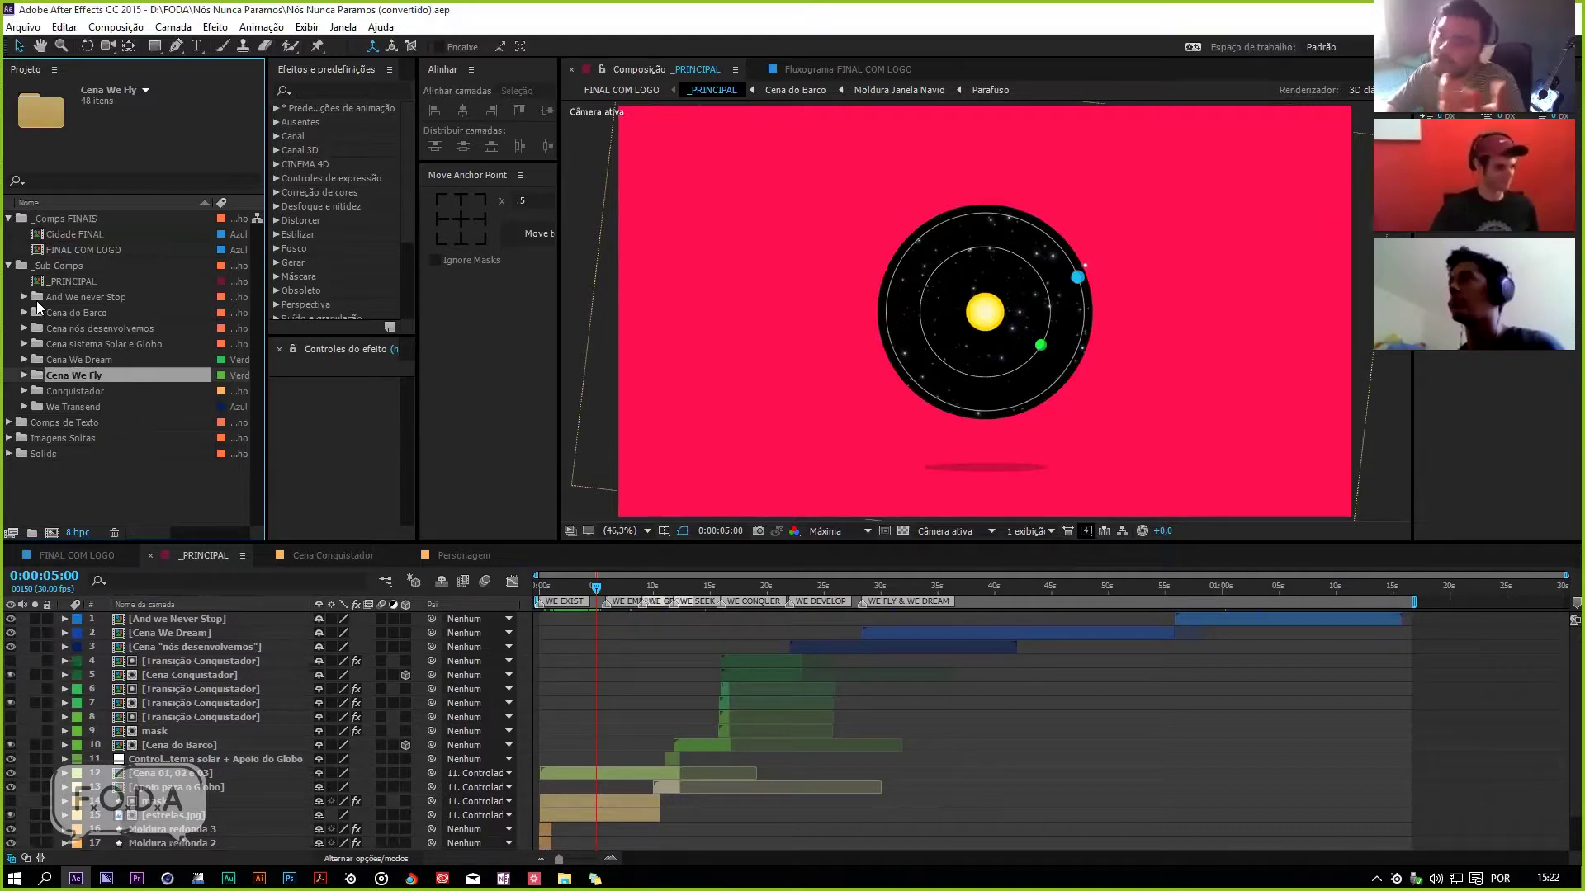
left_click(35, 406)
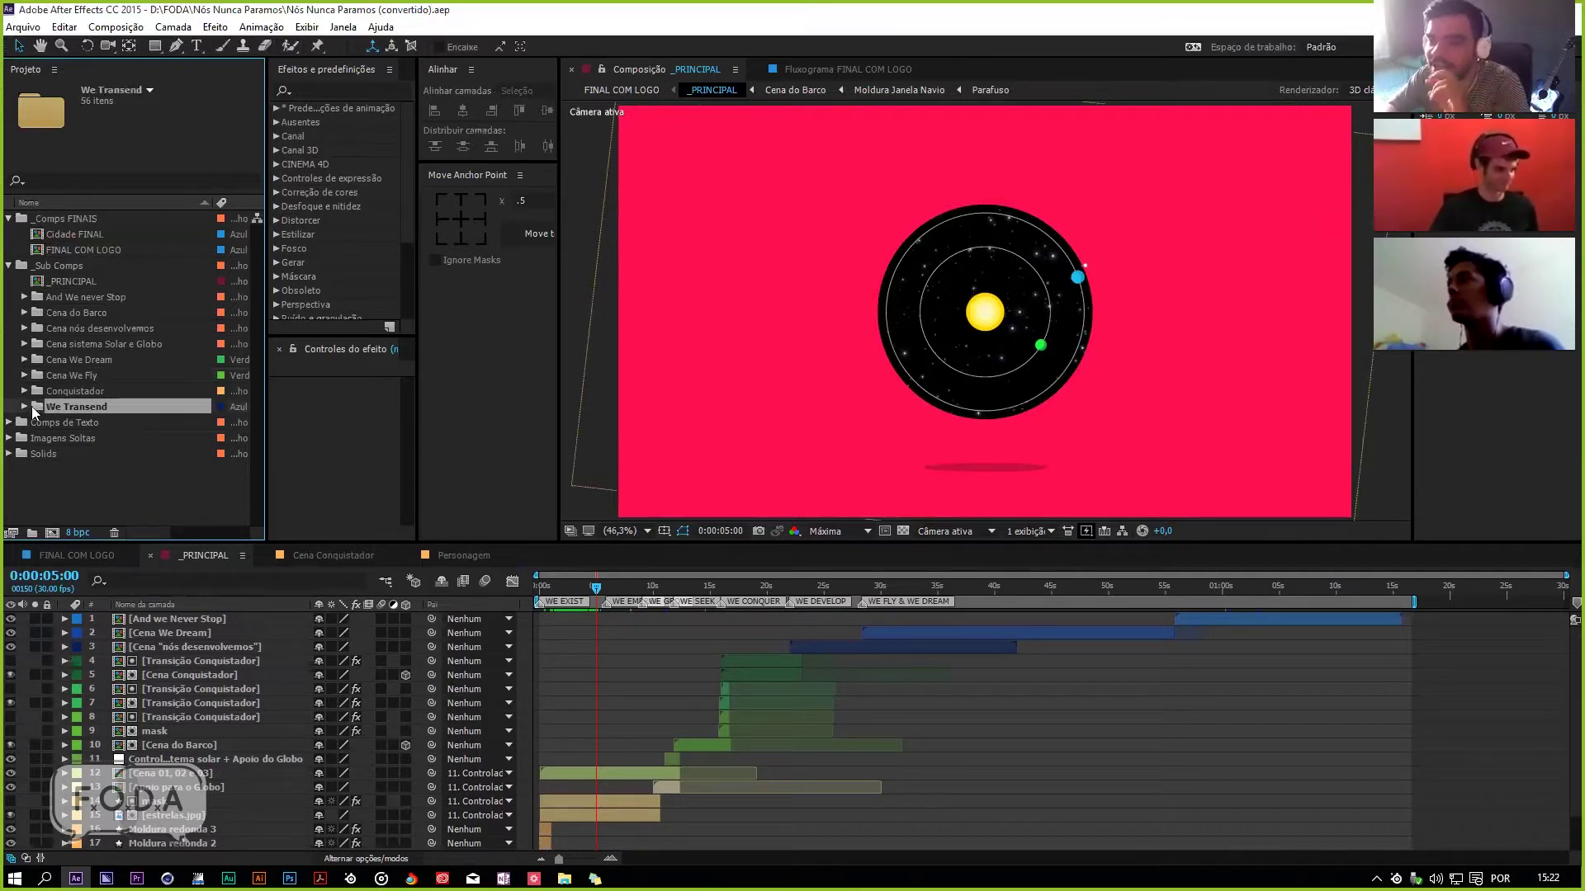
left_click(45, 391)
left_click(61, 373)
left_click(64, 358)
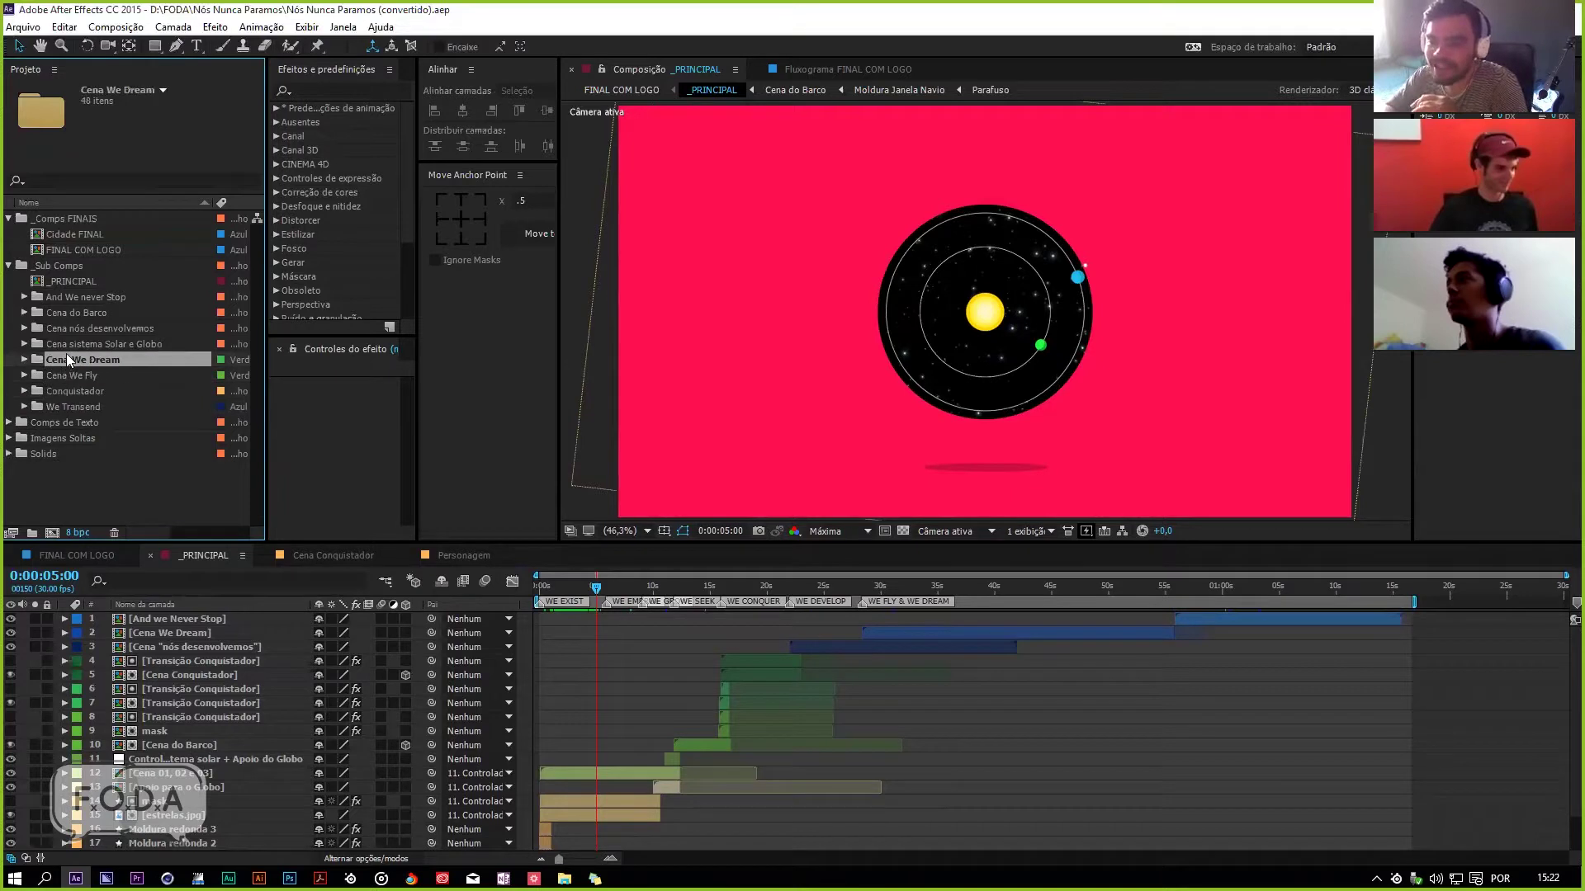
left_click(68, 343)
left_click(69, 328)
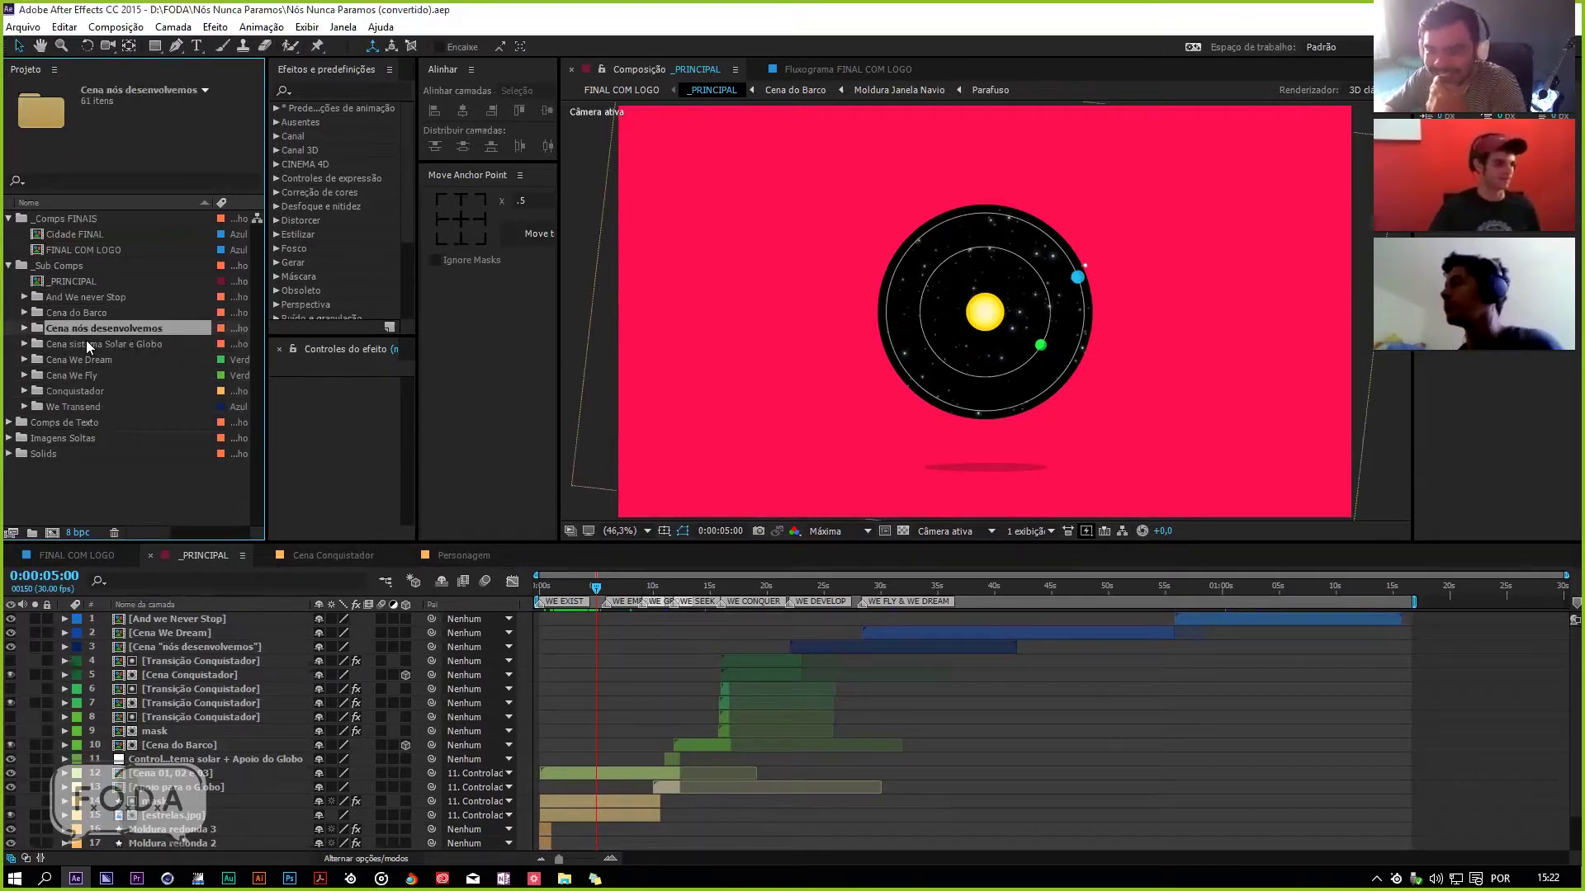
left_click(33, 314)
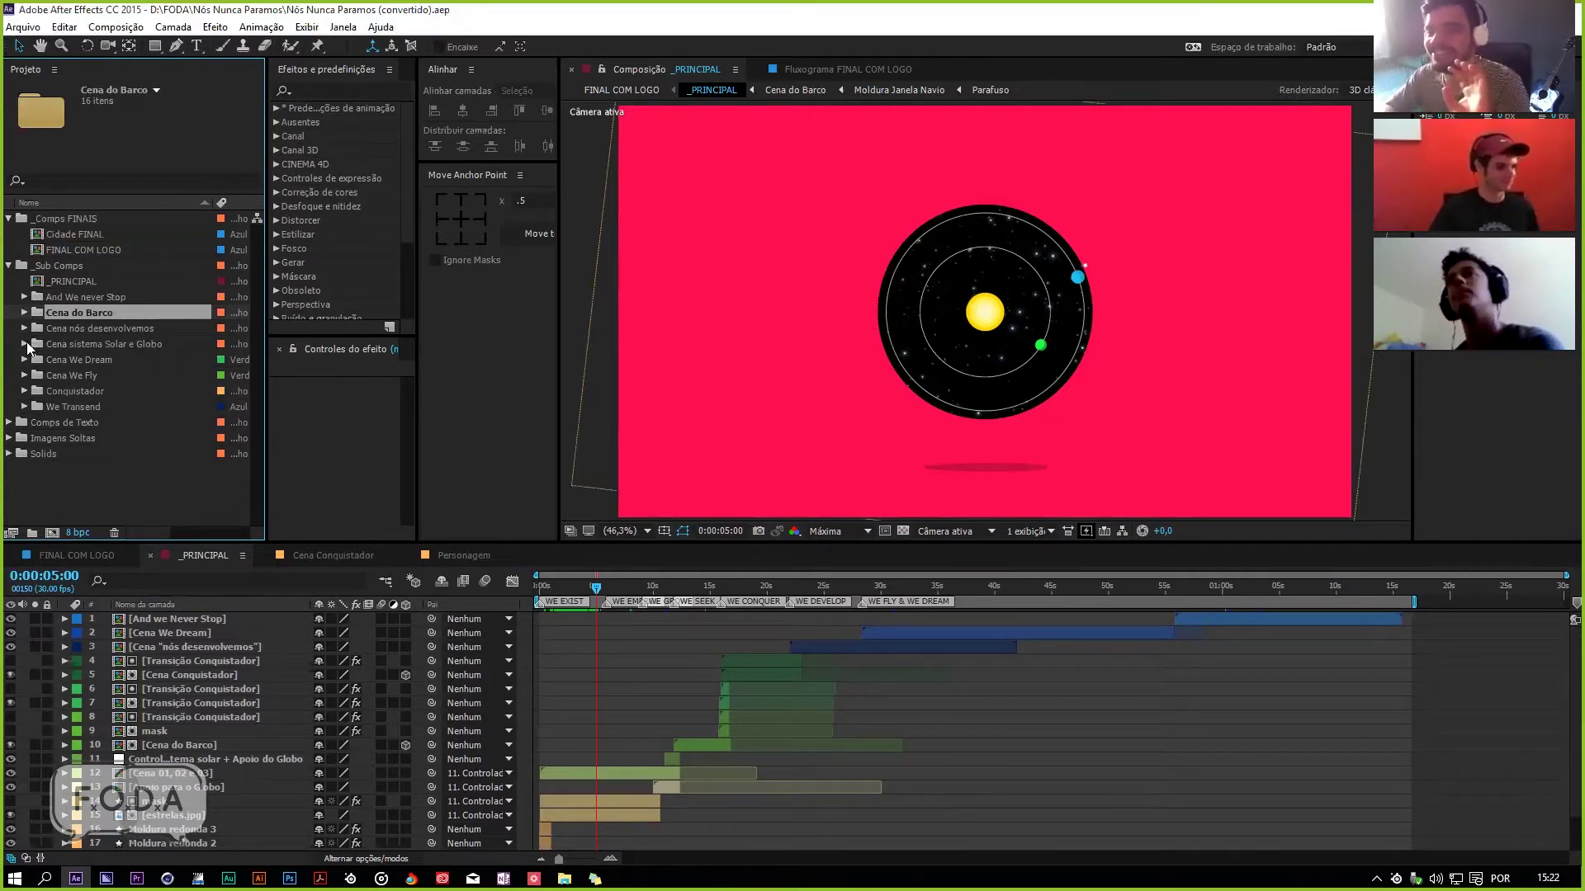
left_click(25, 391)
left_click(21, 216)
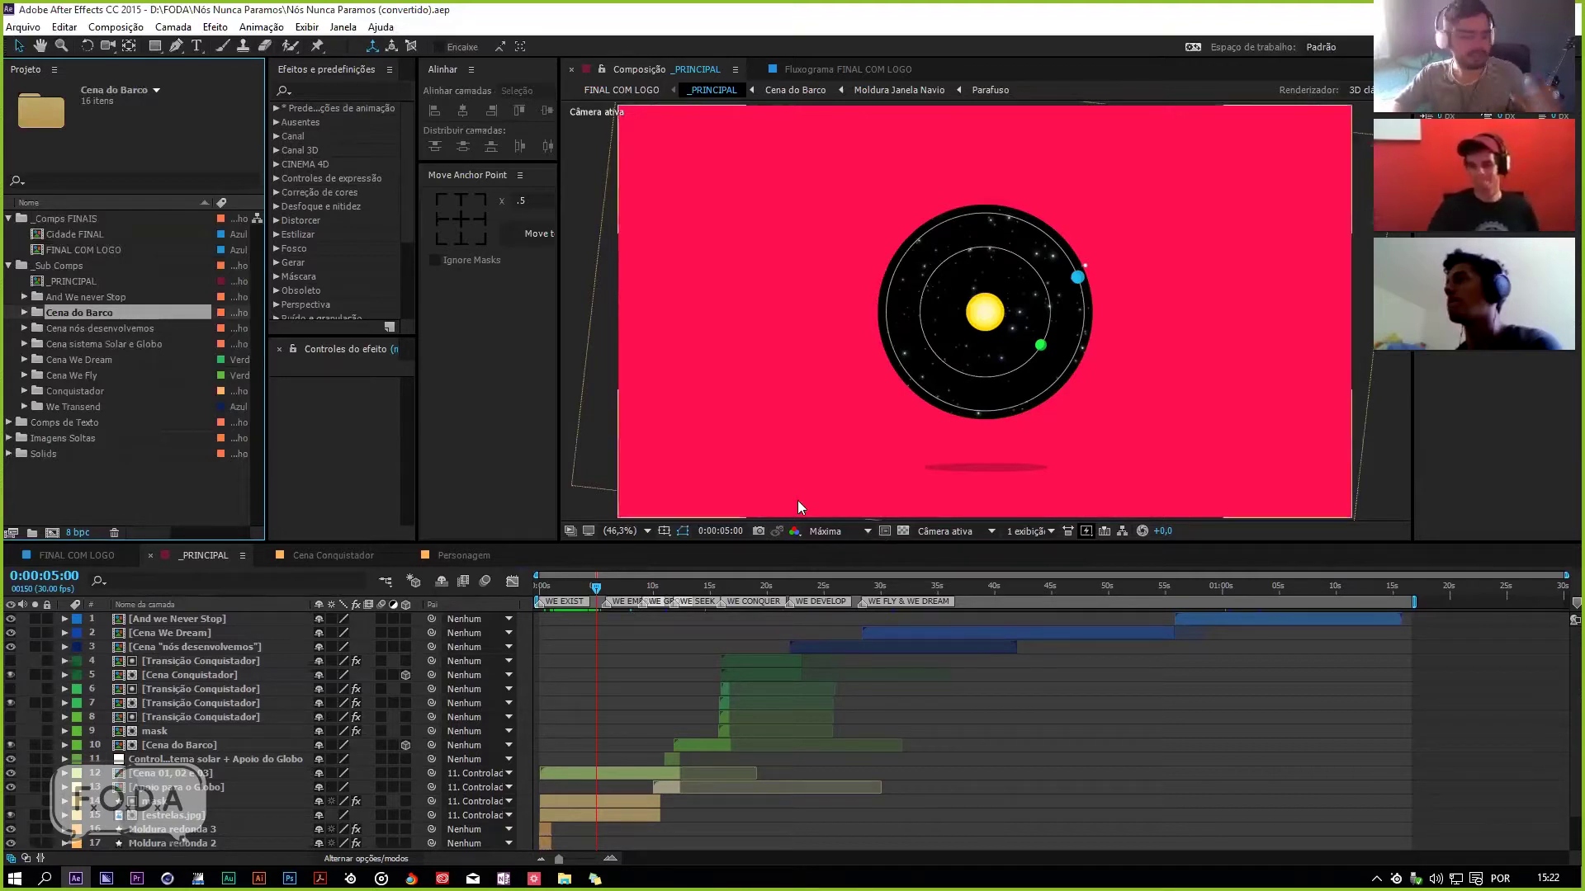
Step: Magnify the _PRINCIPAL timeline to about its first 45 seconds and place the playhead at 0:00:04:10
left_click(592, 587)
key("equal")
key("equal")
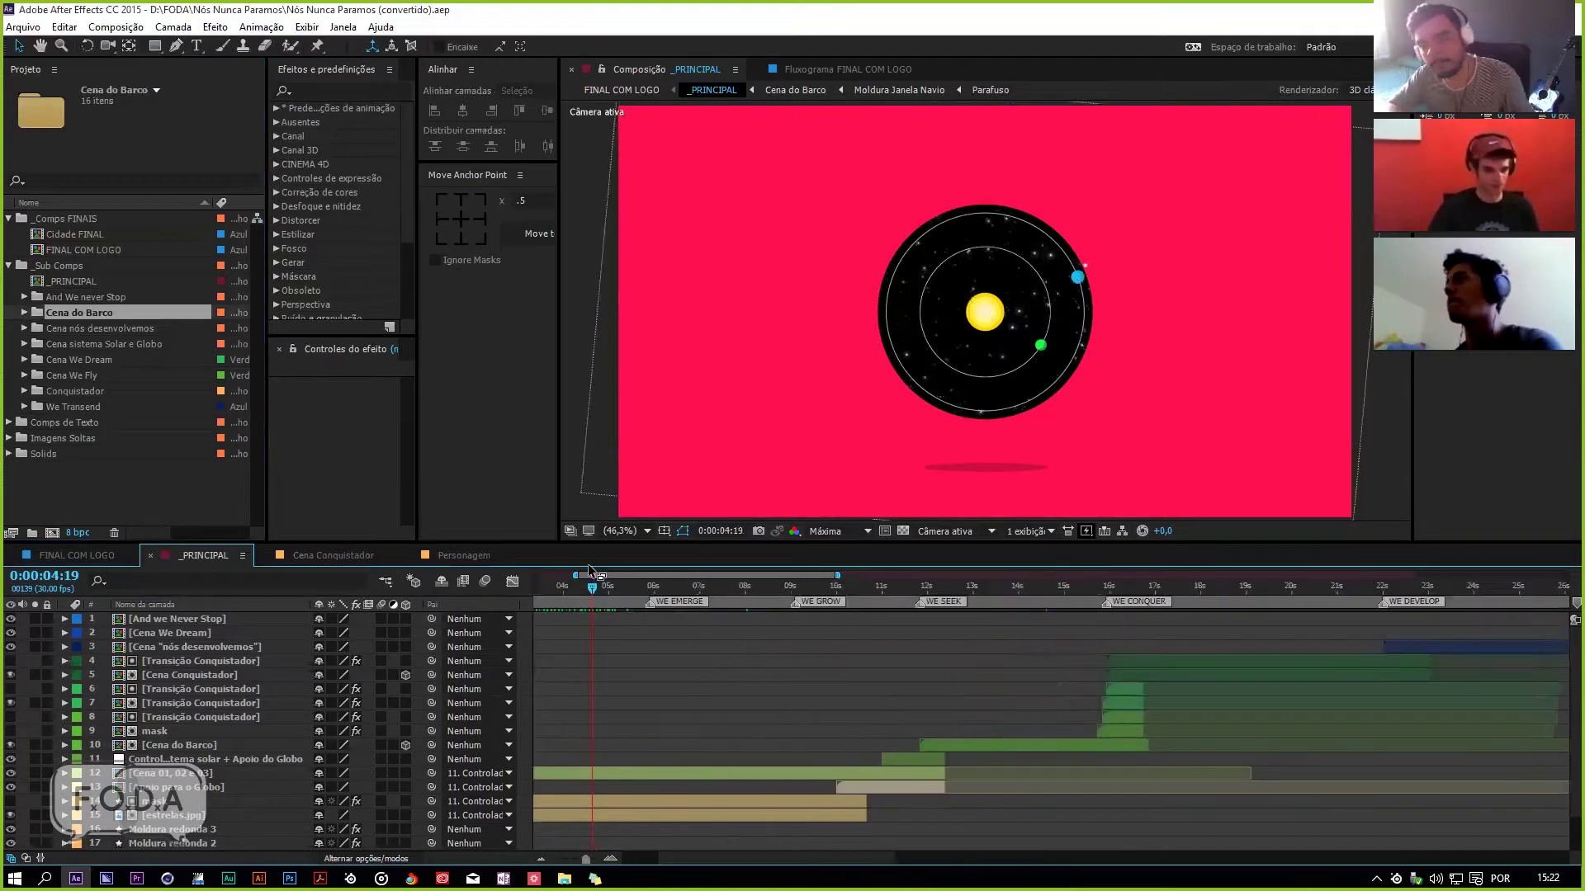
key("minus")
key("minus")
key("equal")
left_click(590, 590)
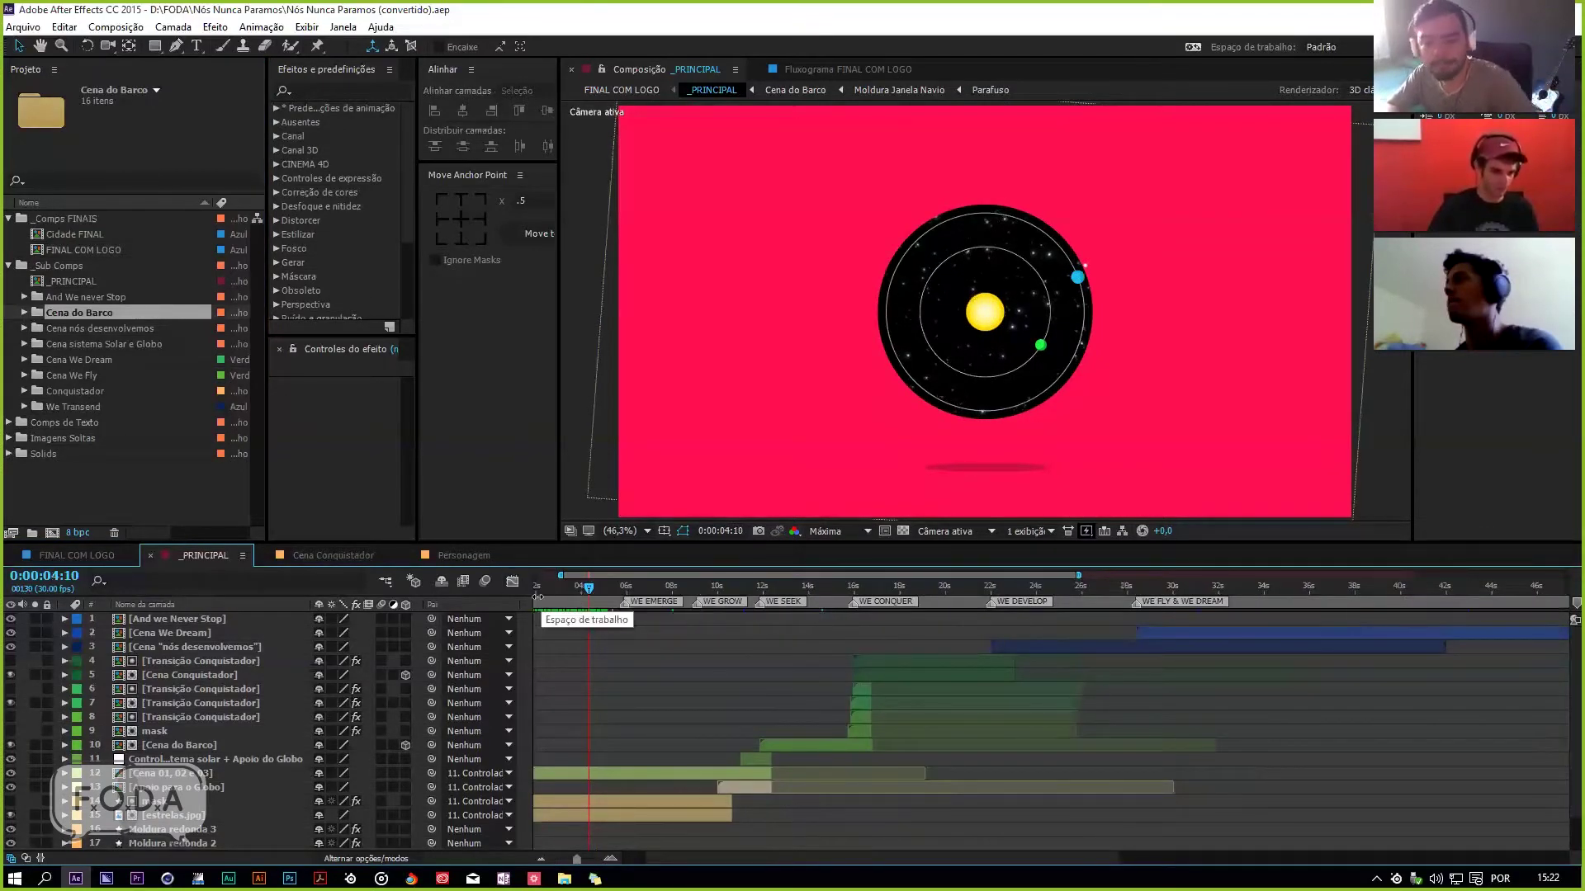
scroll(544, 623, "left", 2)
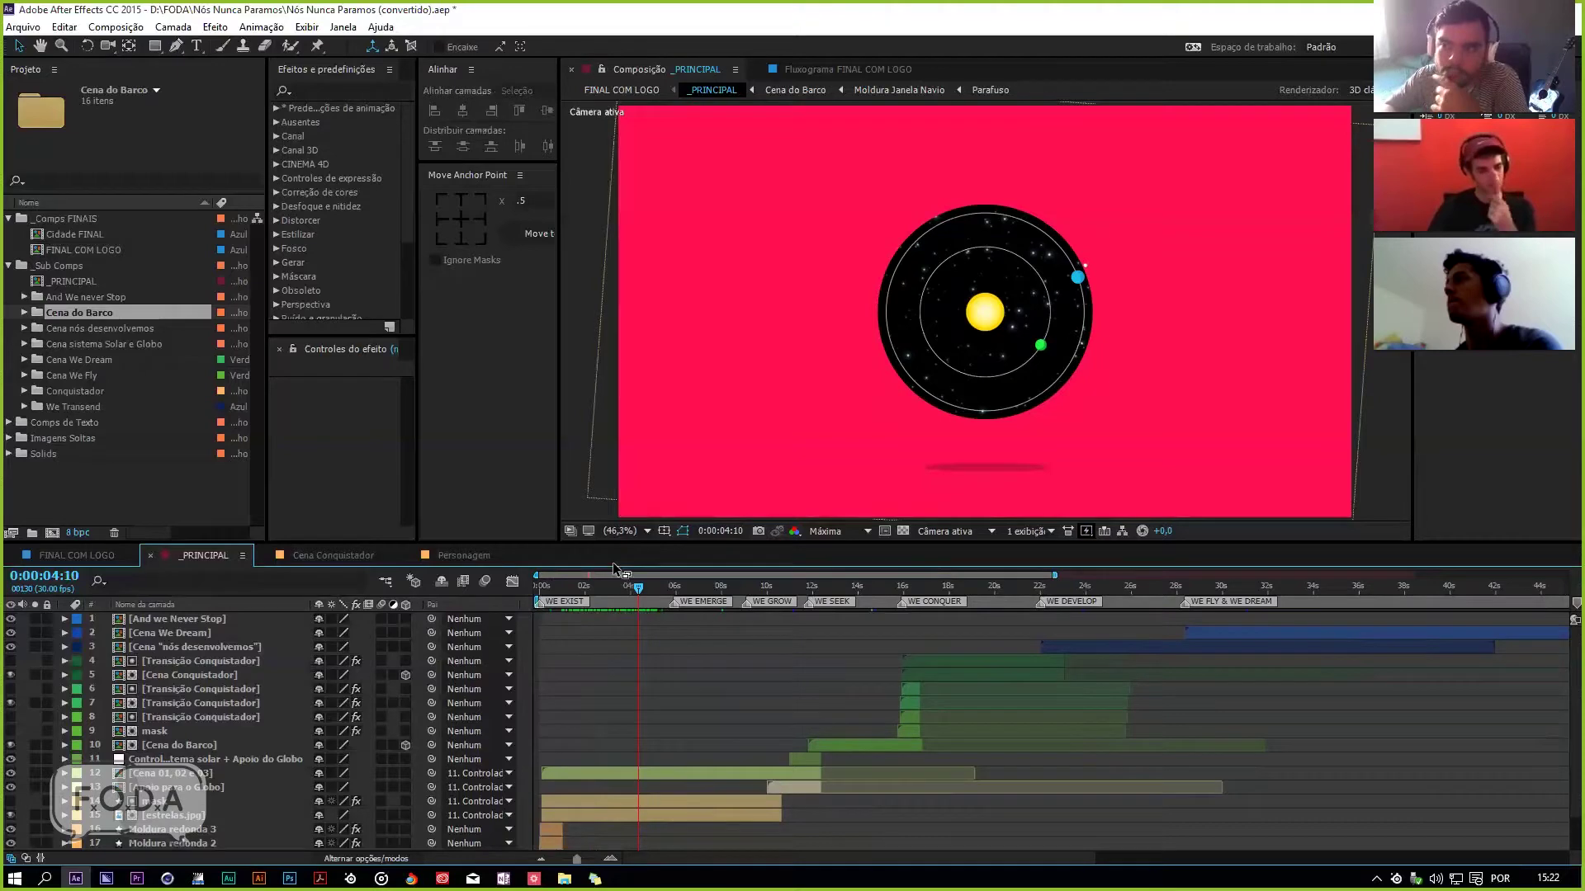
Step: Return to the FINAL COM LOGO composition and move the playhead to 0:00:08:07, near the WE EMERGE marker
left_click(112, 558)
left_click(882, 607)
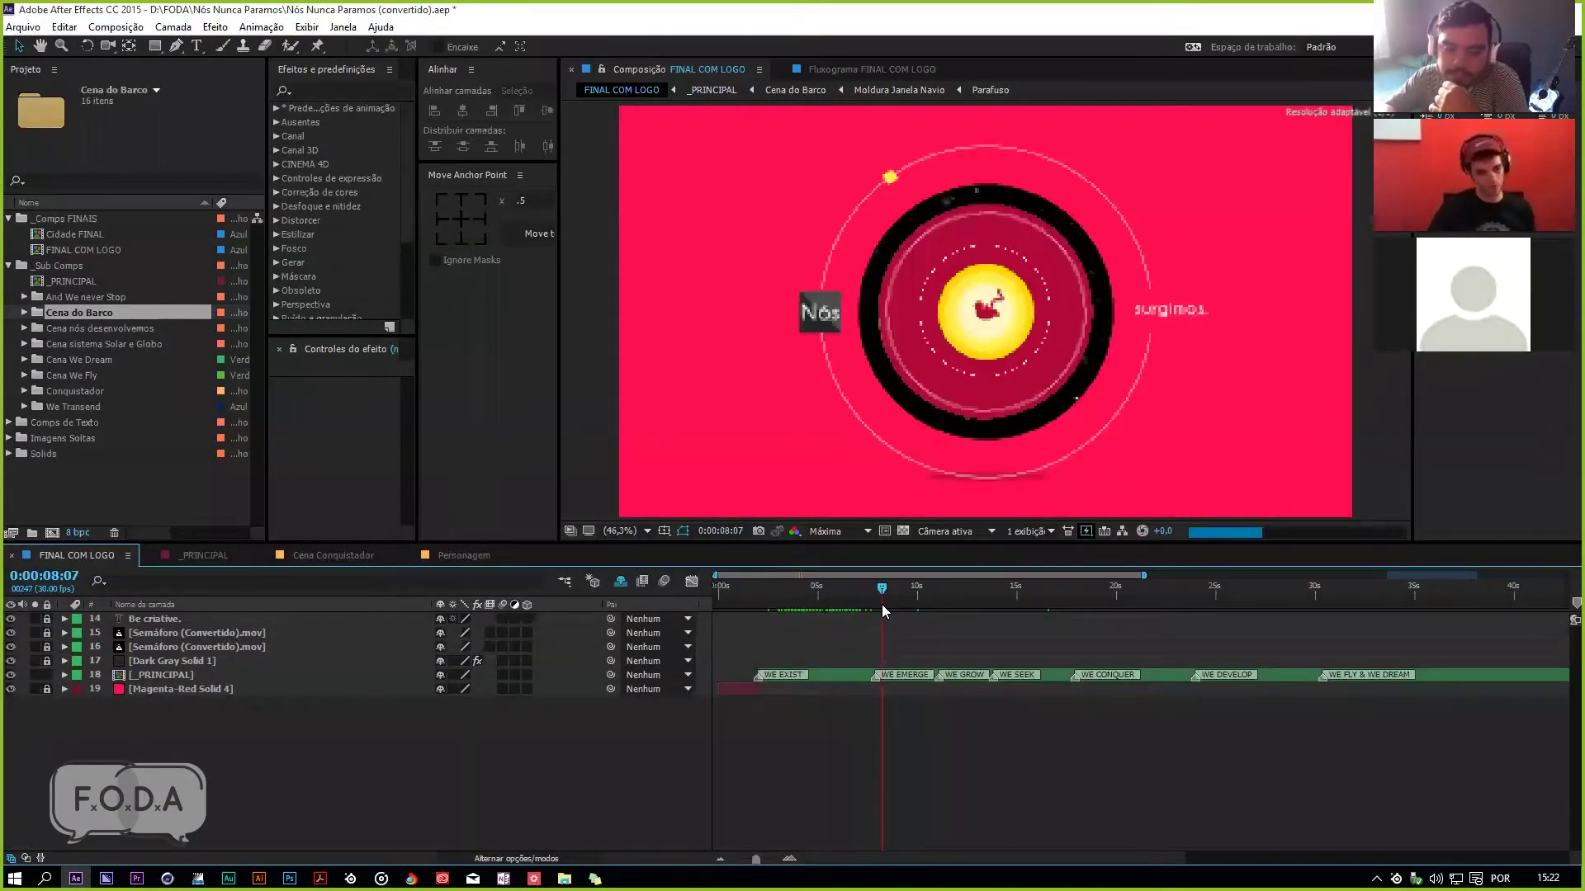
Step: Show the whole FINAL COM LOGO timeline and view the closing logo at 0:01:12:29 and the rocket scene at 0:00:38:15
key("minus")
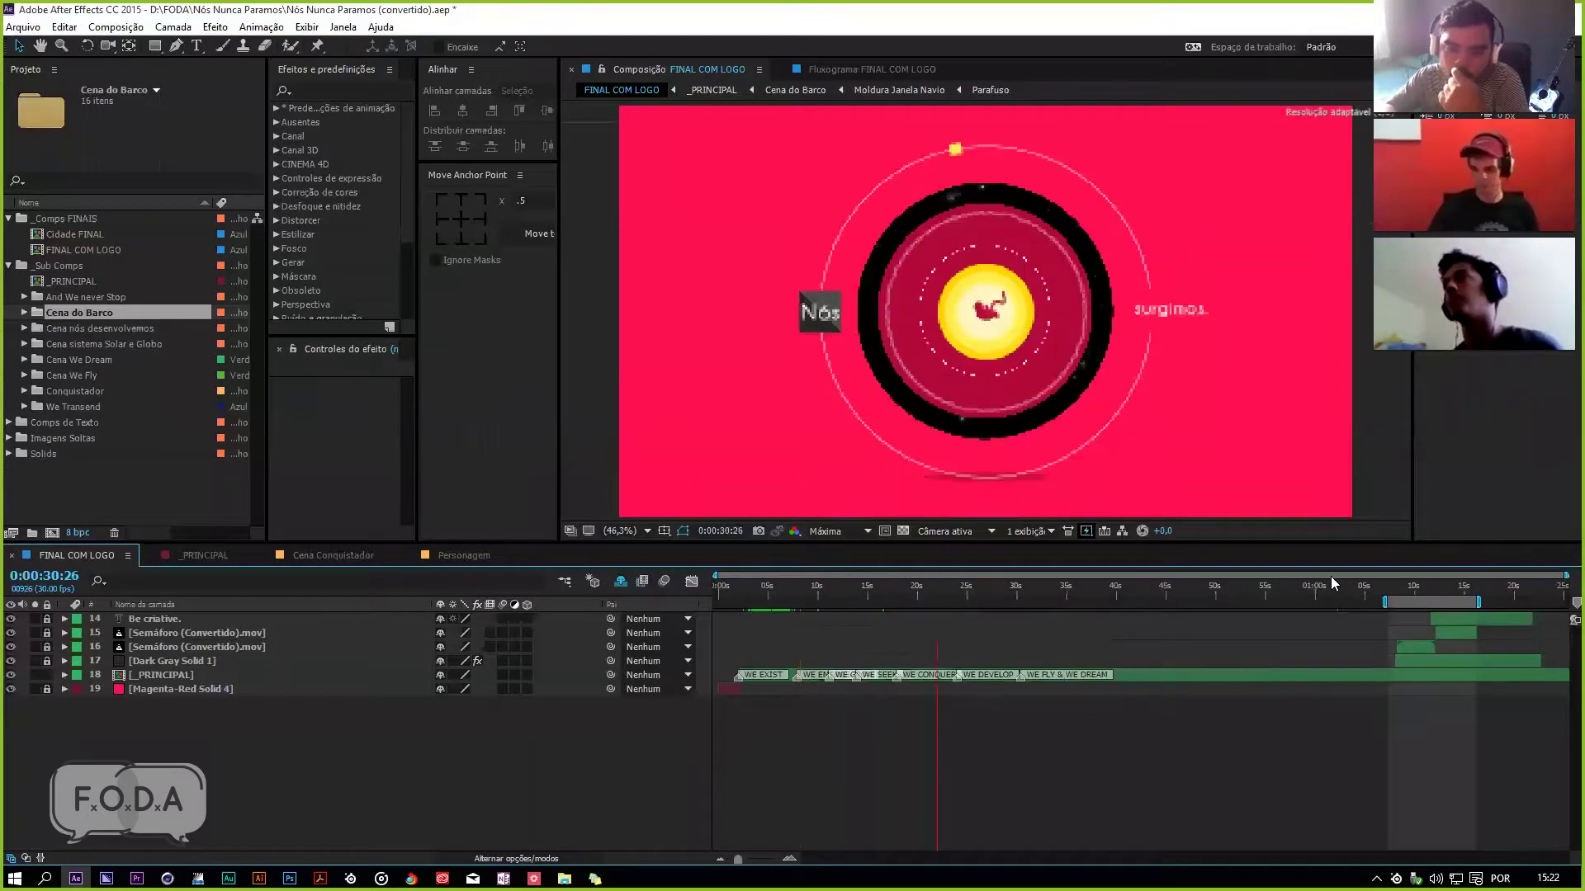
left_click(1367, 587)
left_click(1441, 585)
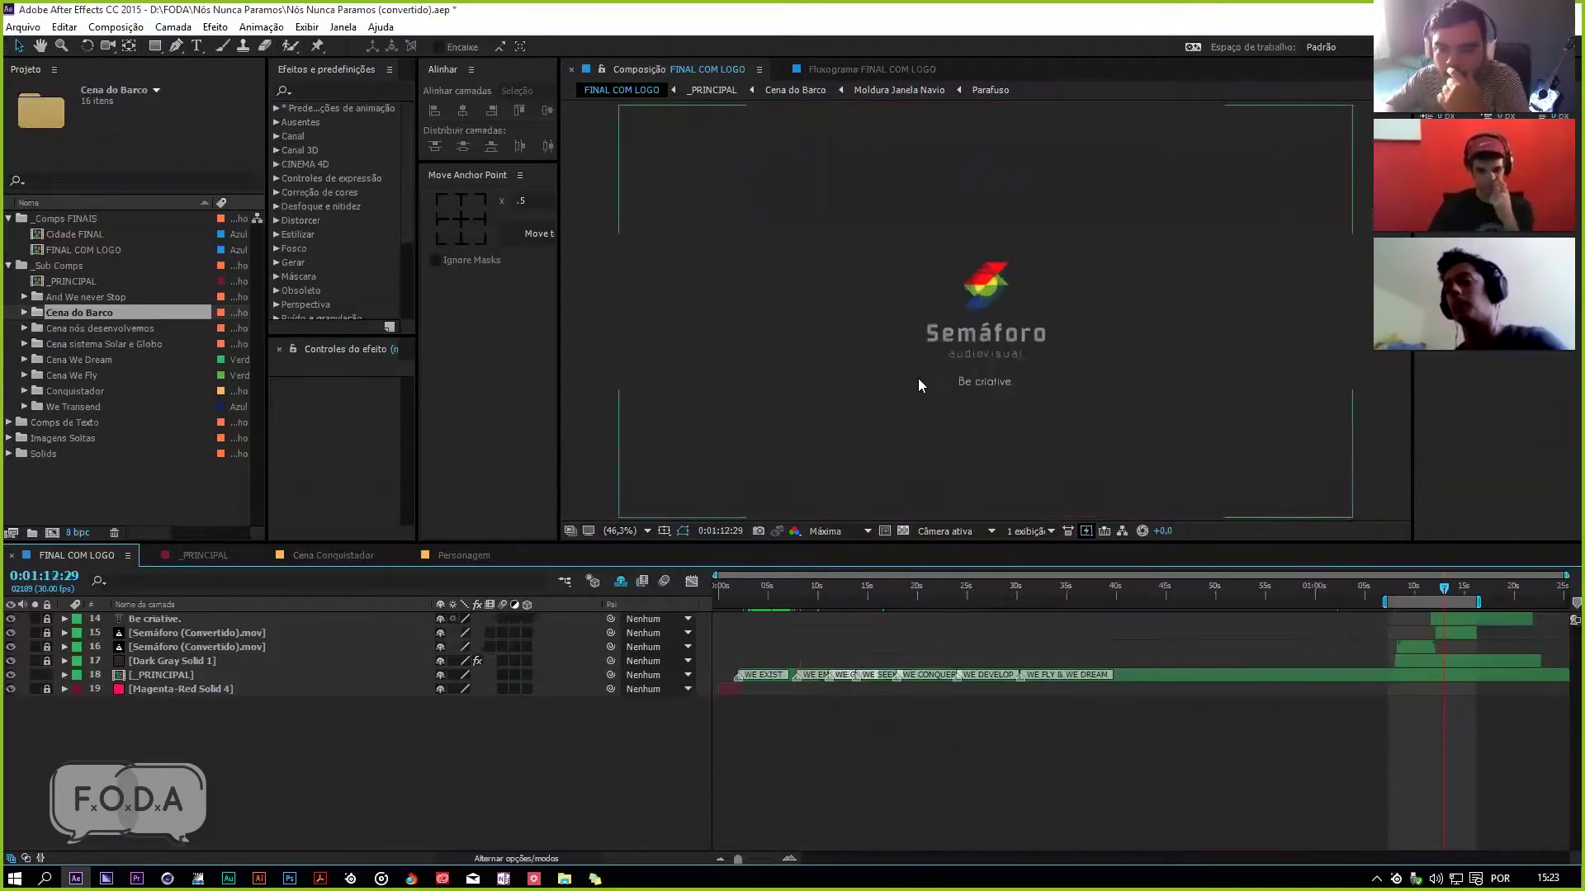
left_click_drag(1441, 584, 1101, 639)
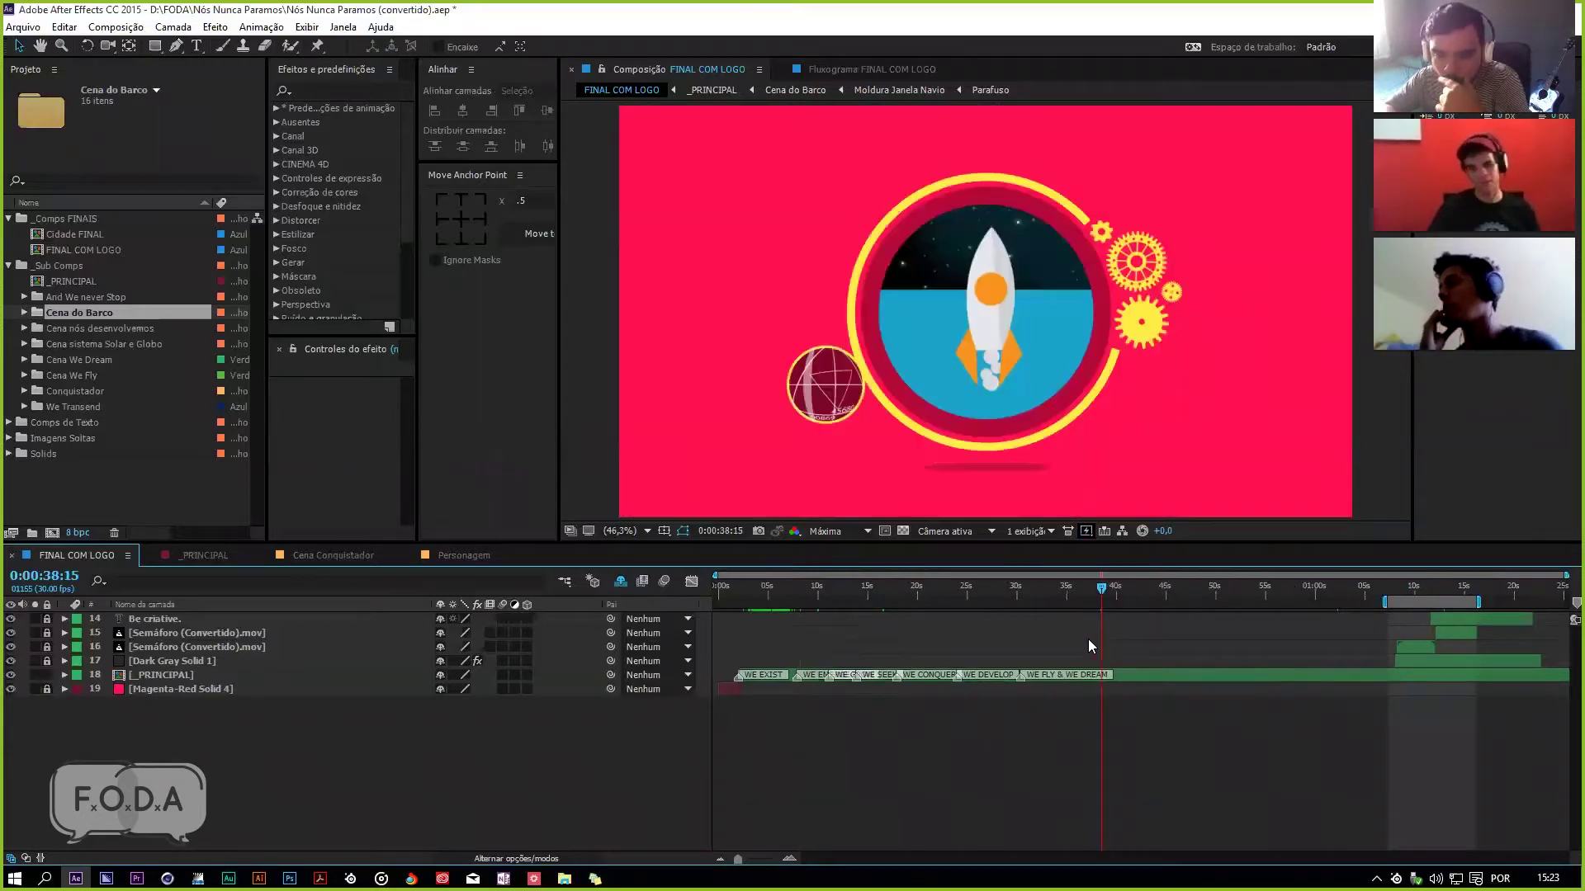
Step: View the _PRINCIPAL composition at 0:00:05:23, return to FINAL COM LOGO and view its starry circle at 0:00:04:11
key("shift+period")
left_click_drag(593, 579, 670, 619)
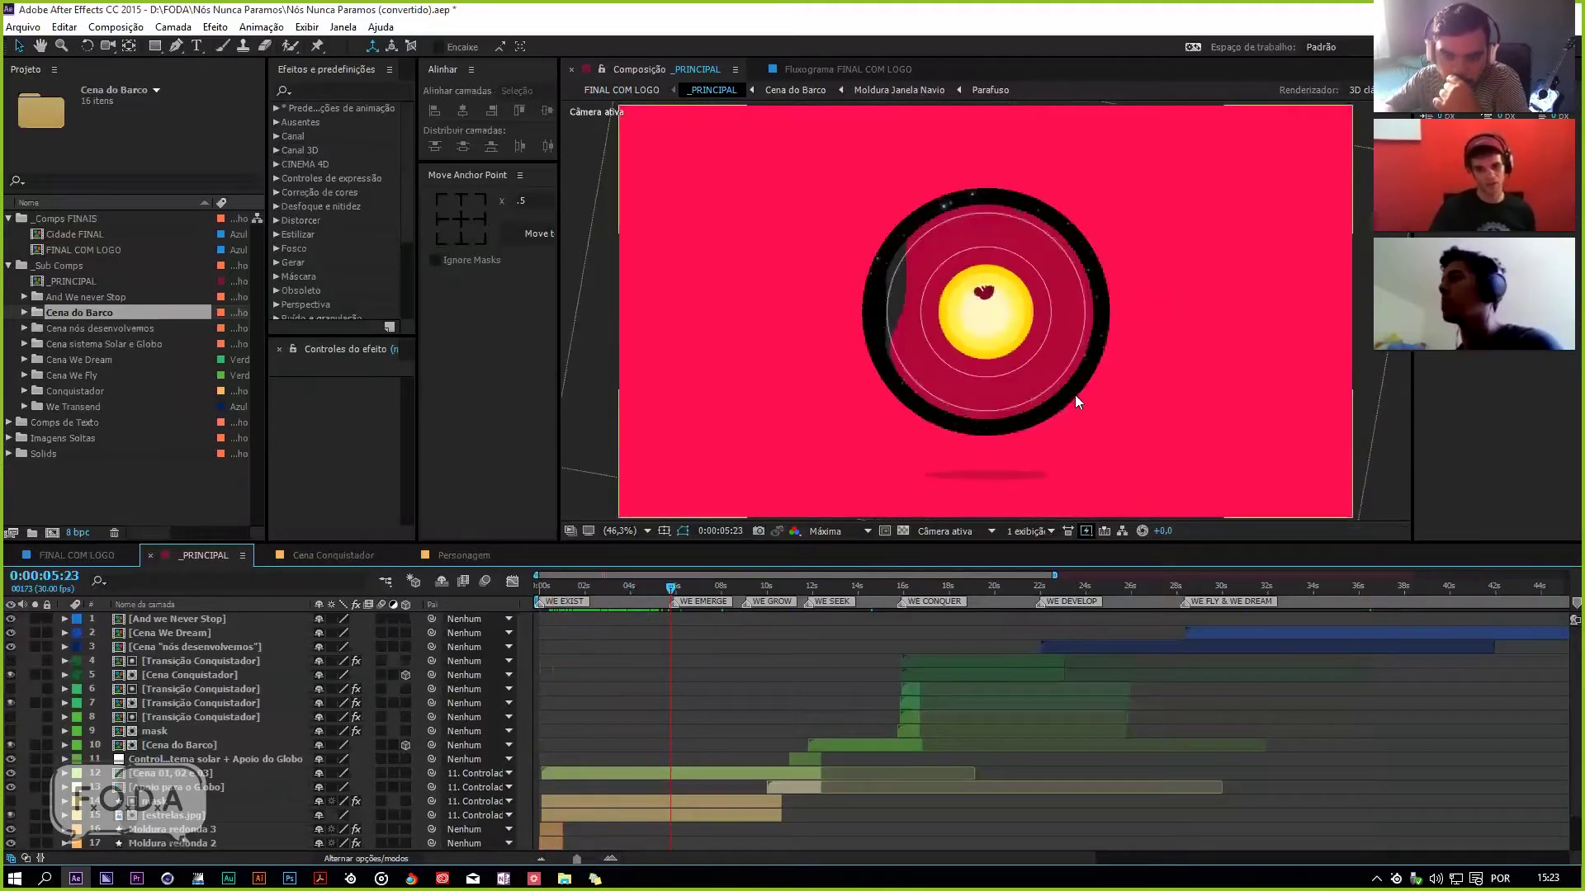
left_click(86, 556)
left_click(620, 581)
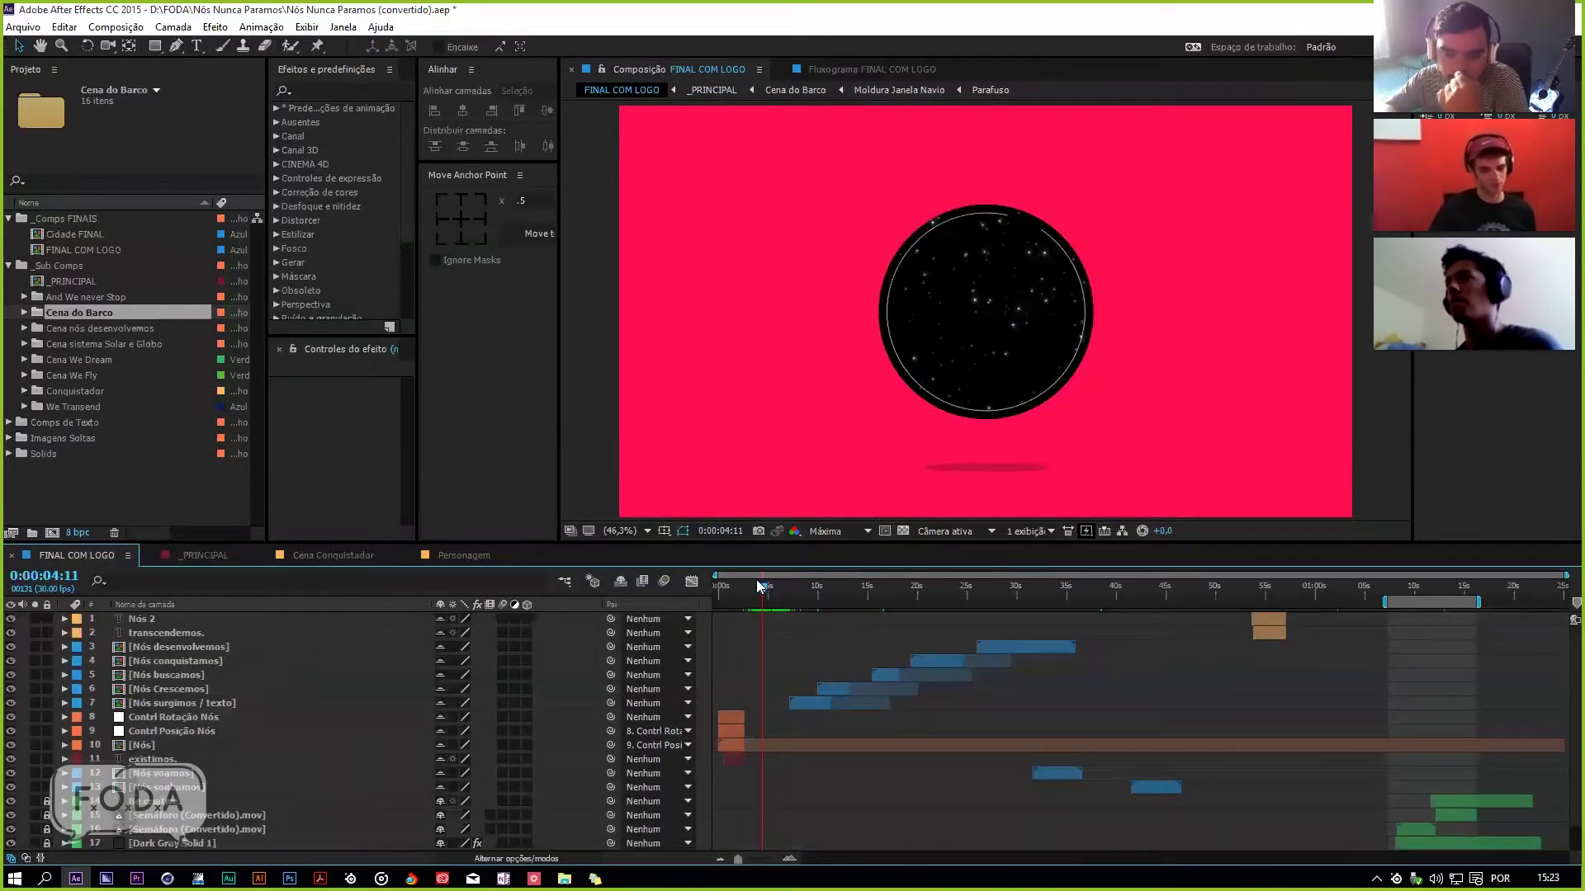
Step: Give the FINAL COM LOGO layer list enough height for all 19 layers and place the playhead at 0:00:01:10
left_click_drag(698, 541, 663, 340)
left_click_drag(763, 385, 733, 416)
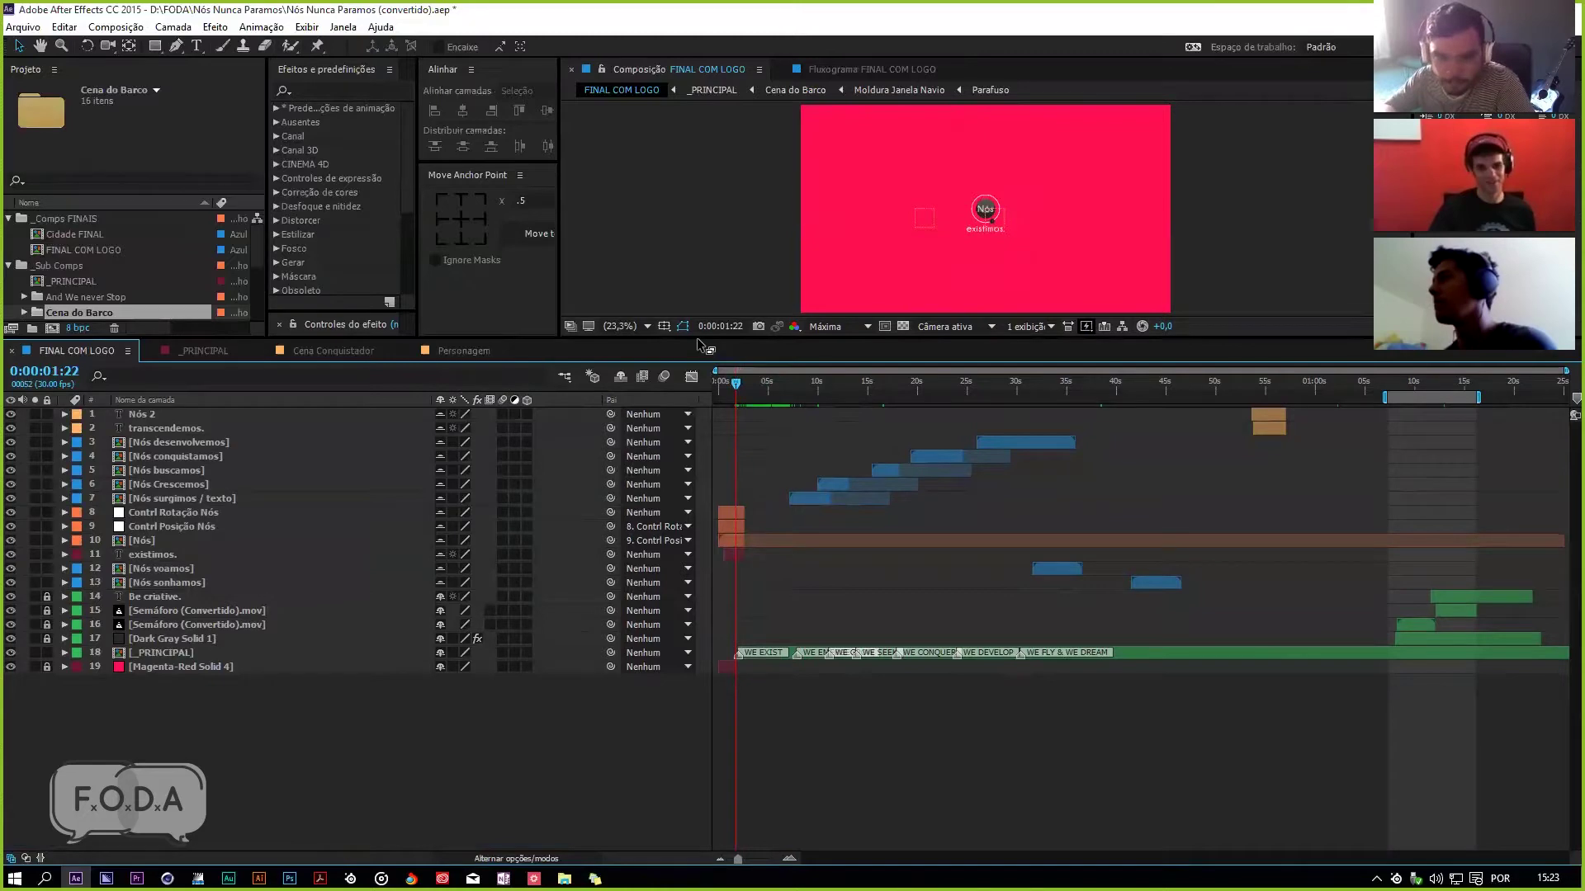
left_click_drag(699, 340, 716, 486)
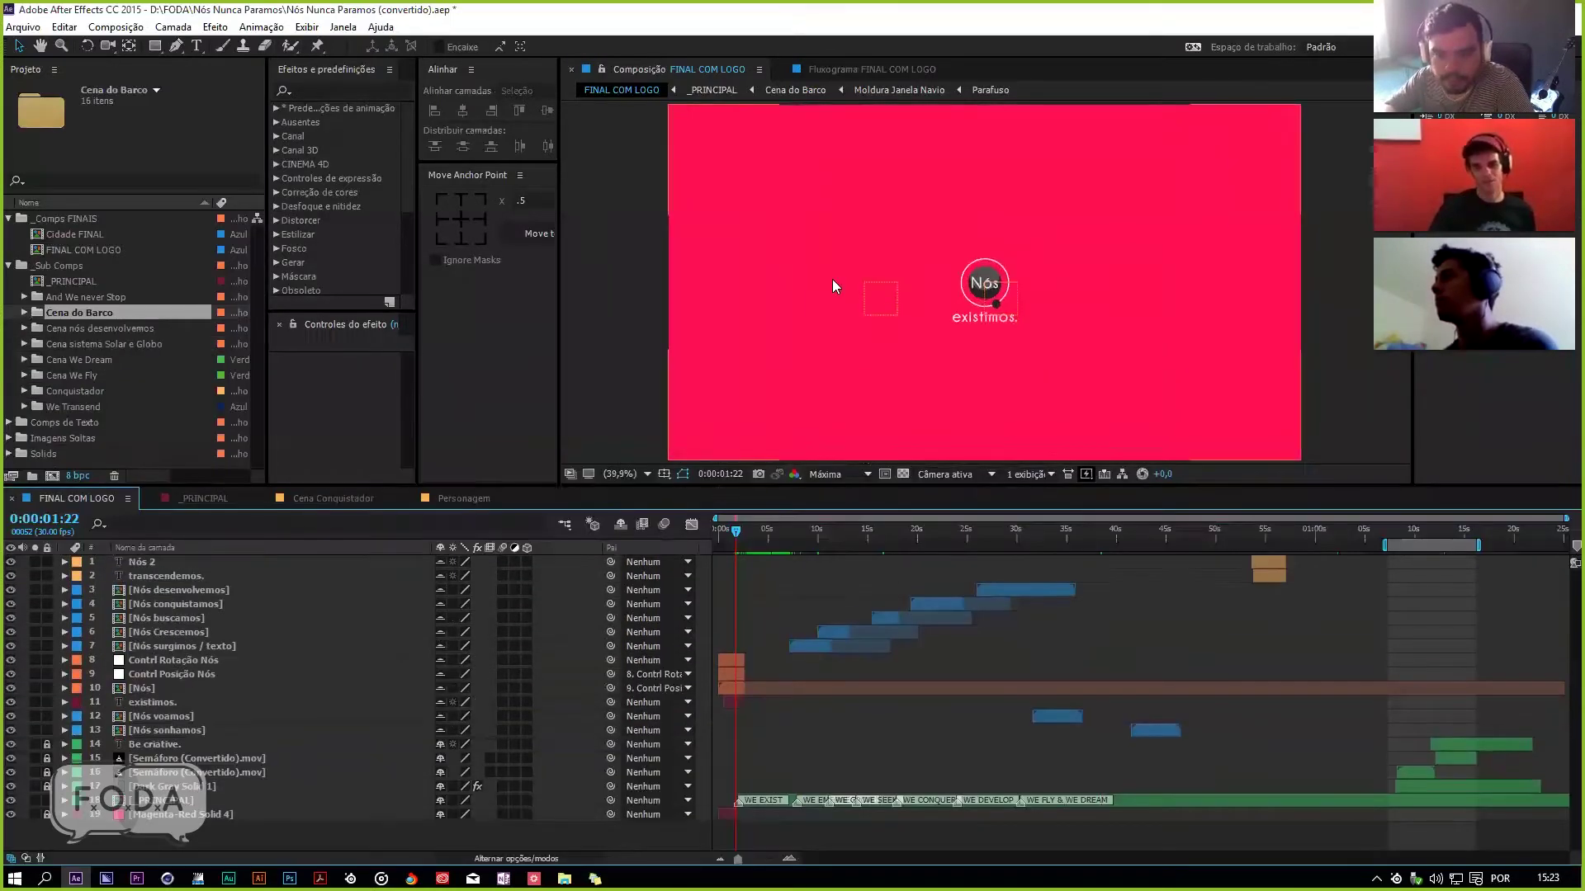
left_click_drag(726, 533, 728, 537)
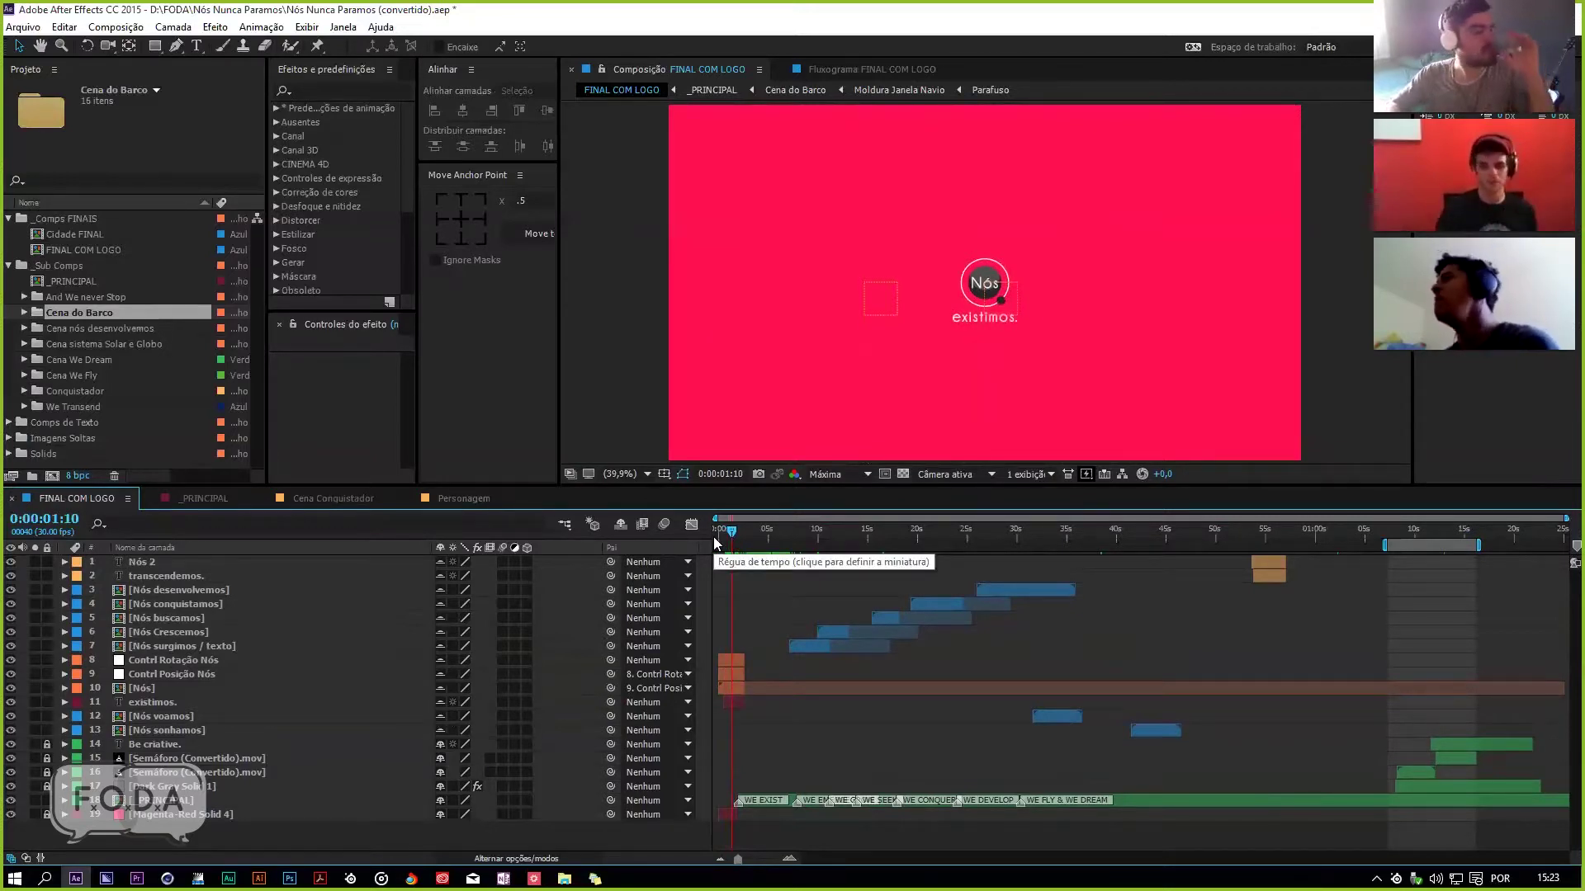
Step: Scrub through the crescemos, buscamos and surgimos scenes, ending at 0:00:06:29 just before the surgimos text
left_click_drag(731, 532, 854, 538)
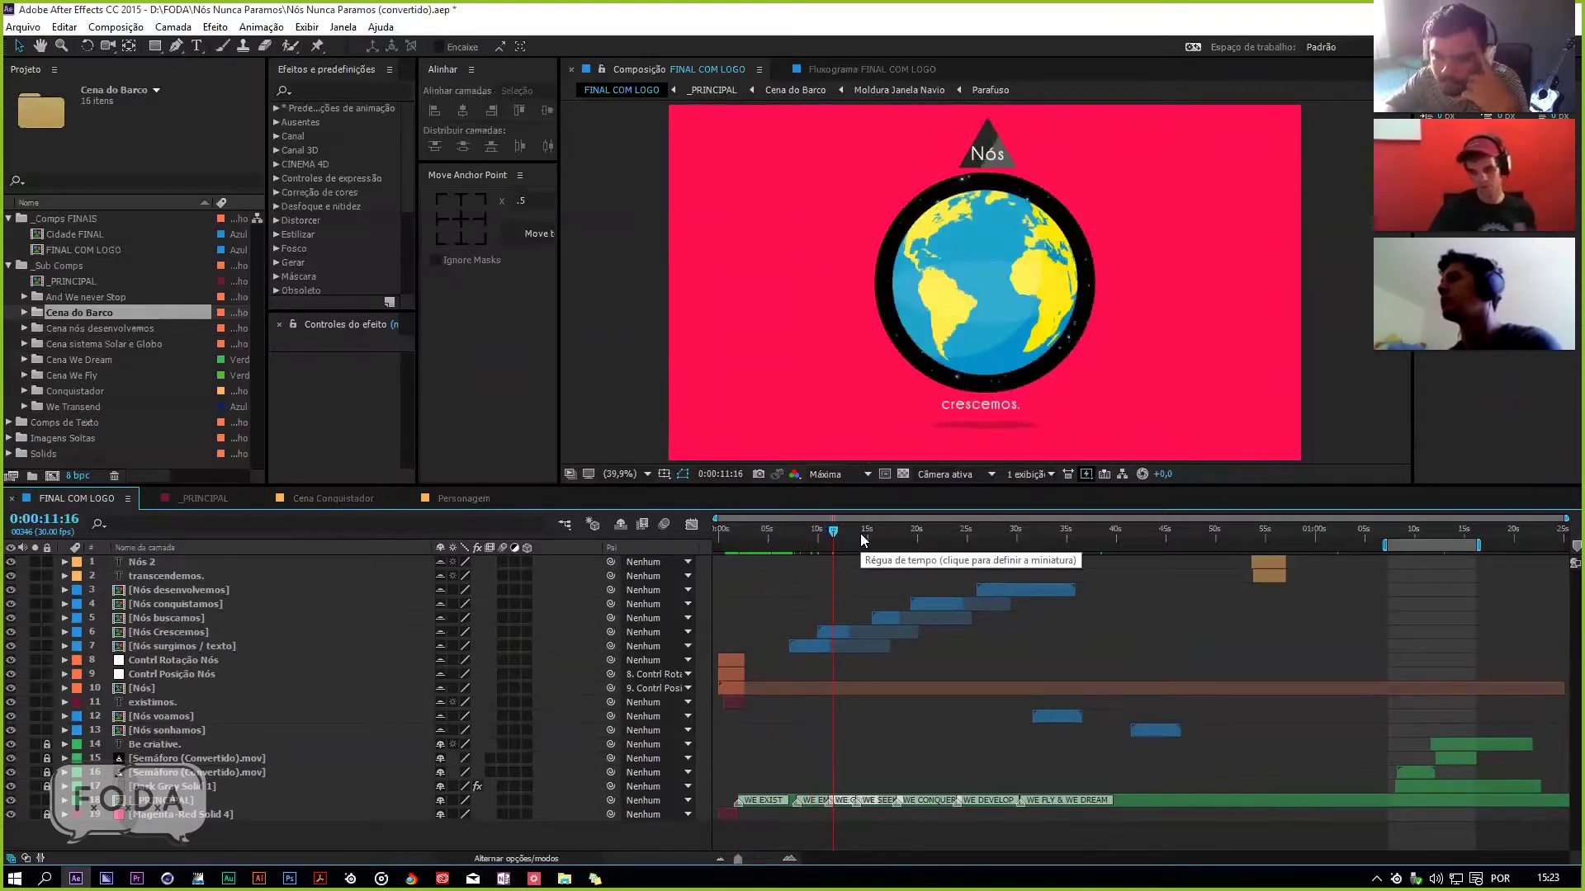
left_click_drag(841, 535, 880, 538)
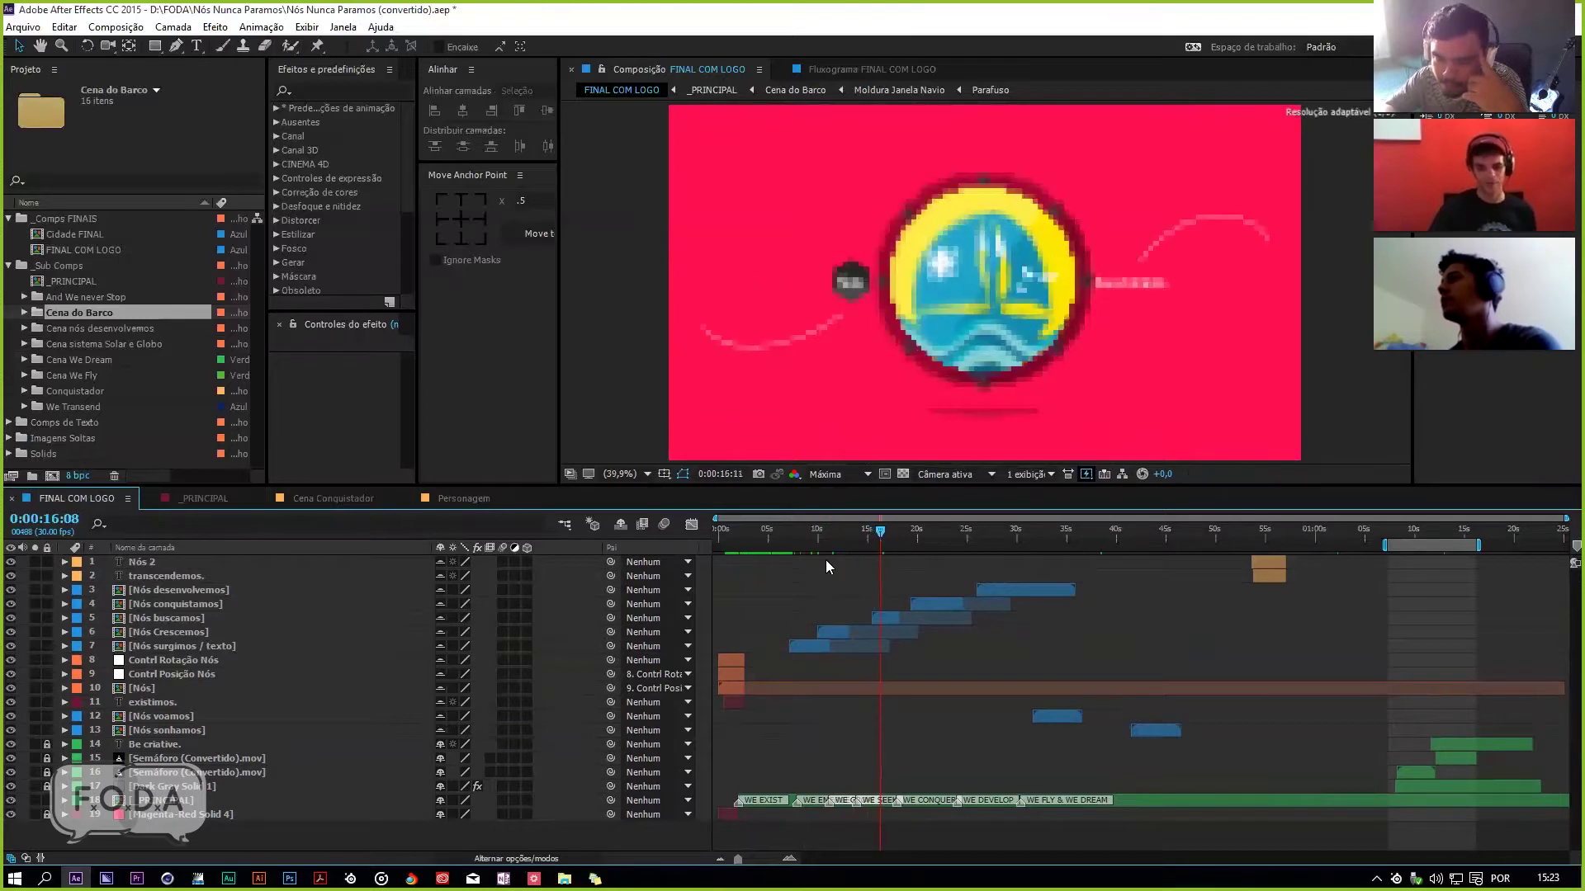
left_click(799, 535)
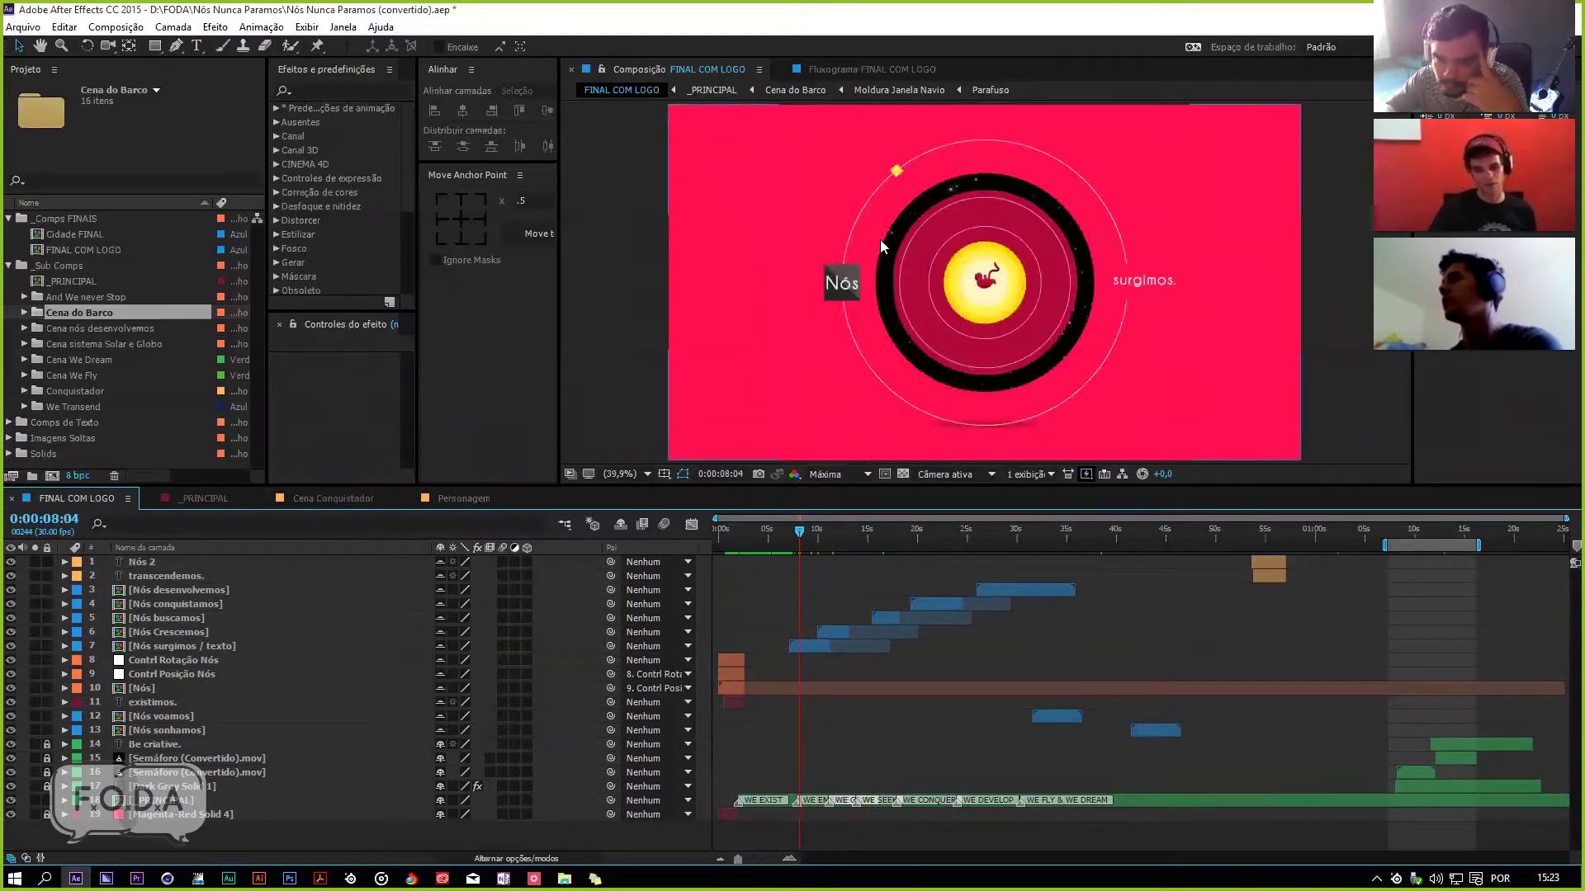
left_click_drag(791, 532, 802, 545)
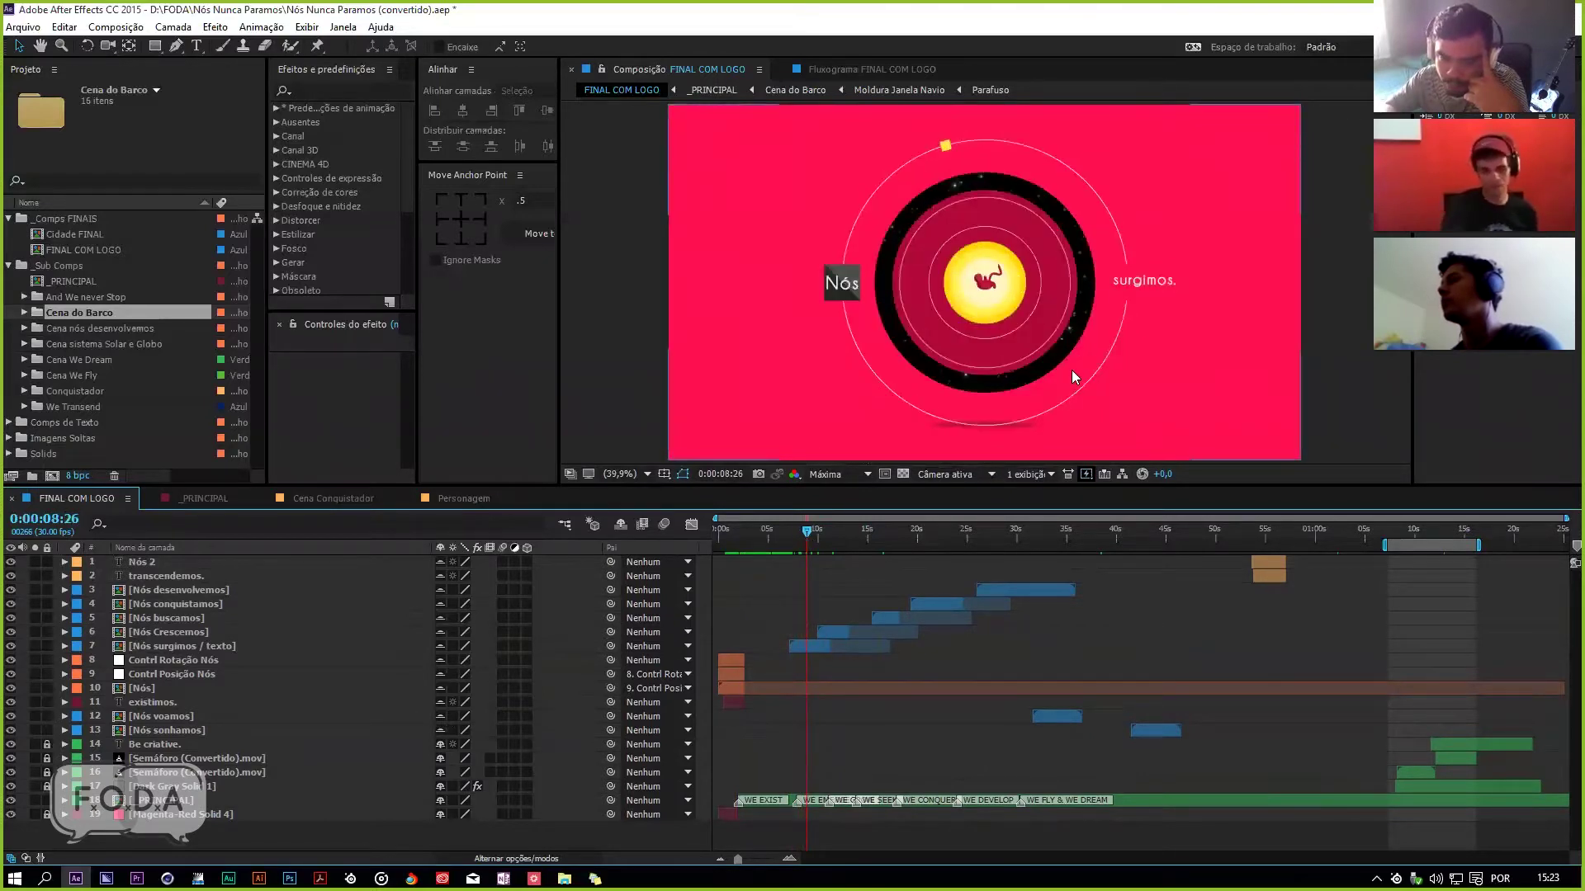
left_click_drag(794, 535, 787, 535)
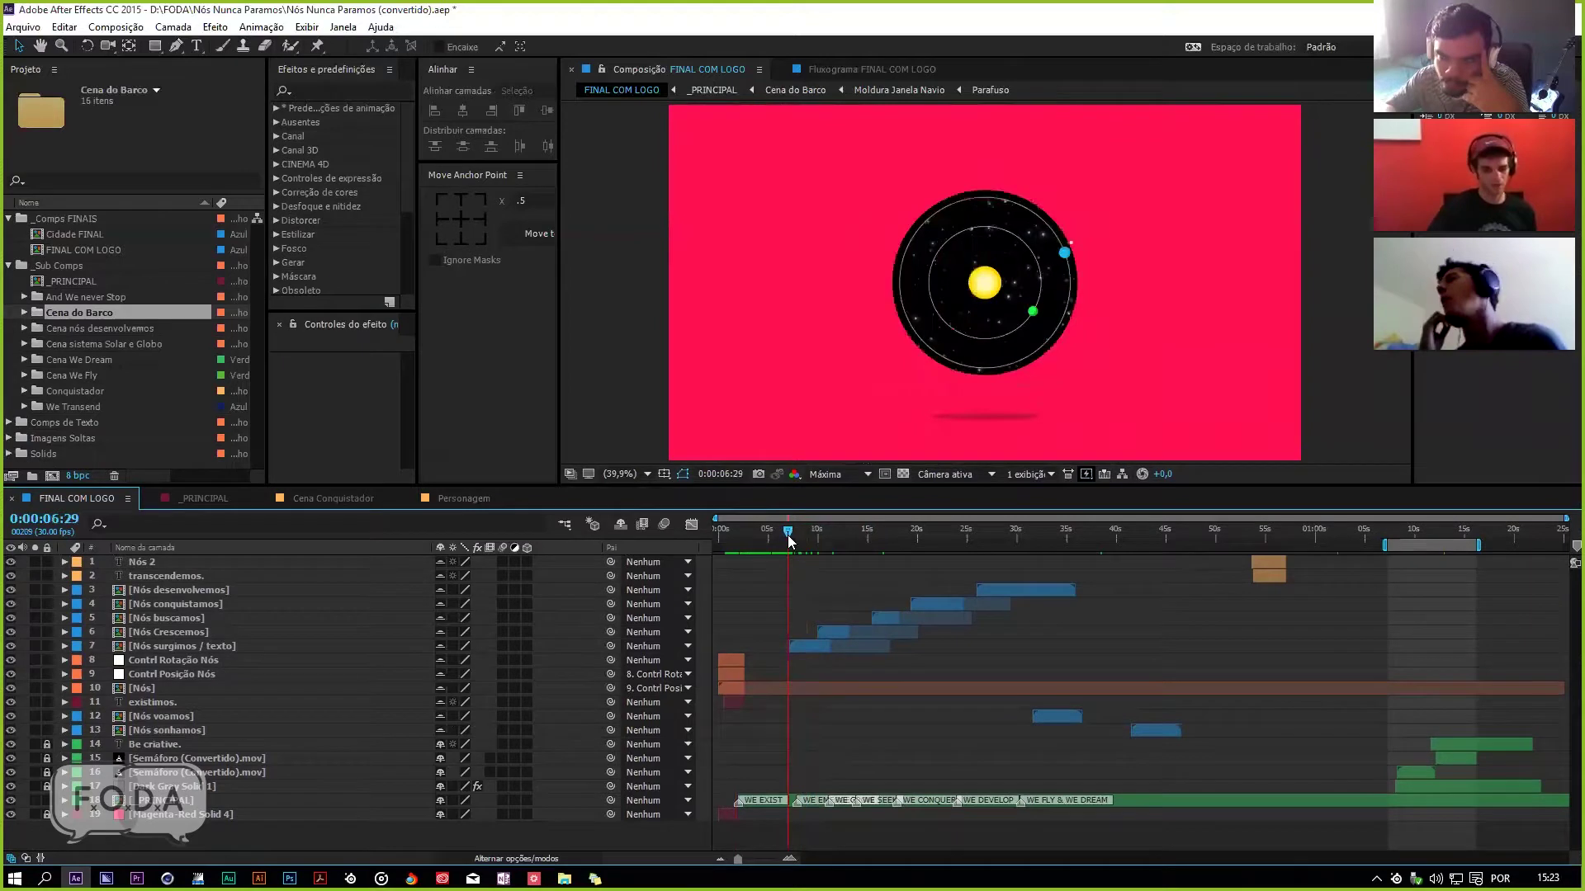
Step: Preview with the work area starting at 0:00:06:29, and again with it extended back to the composition start
key("b")
key("space")
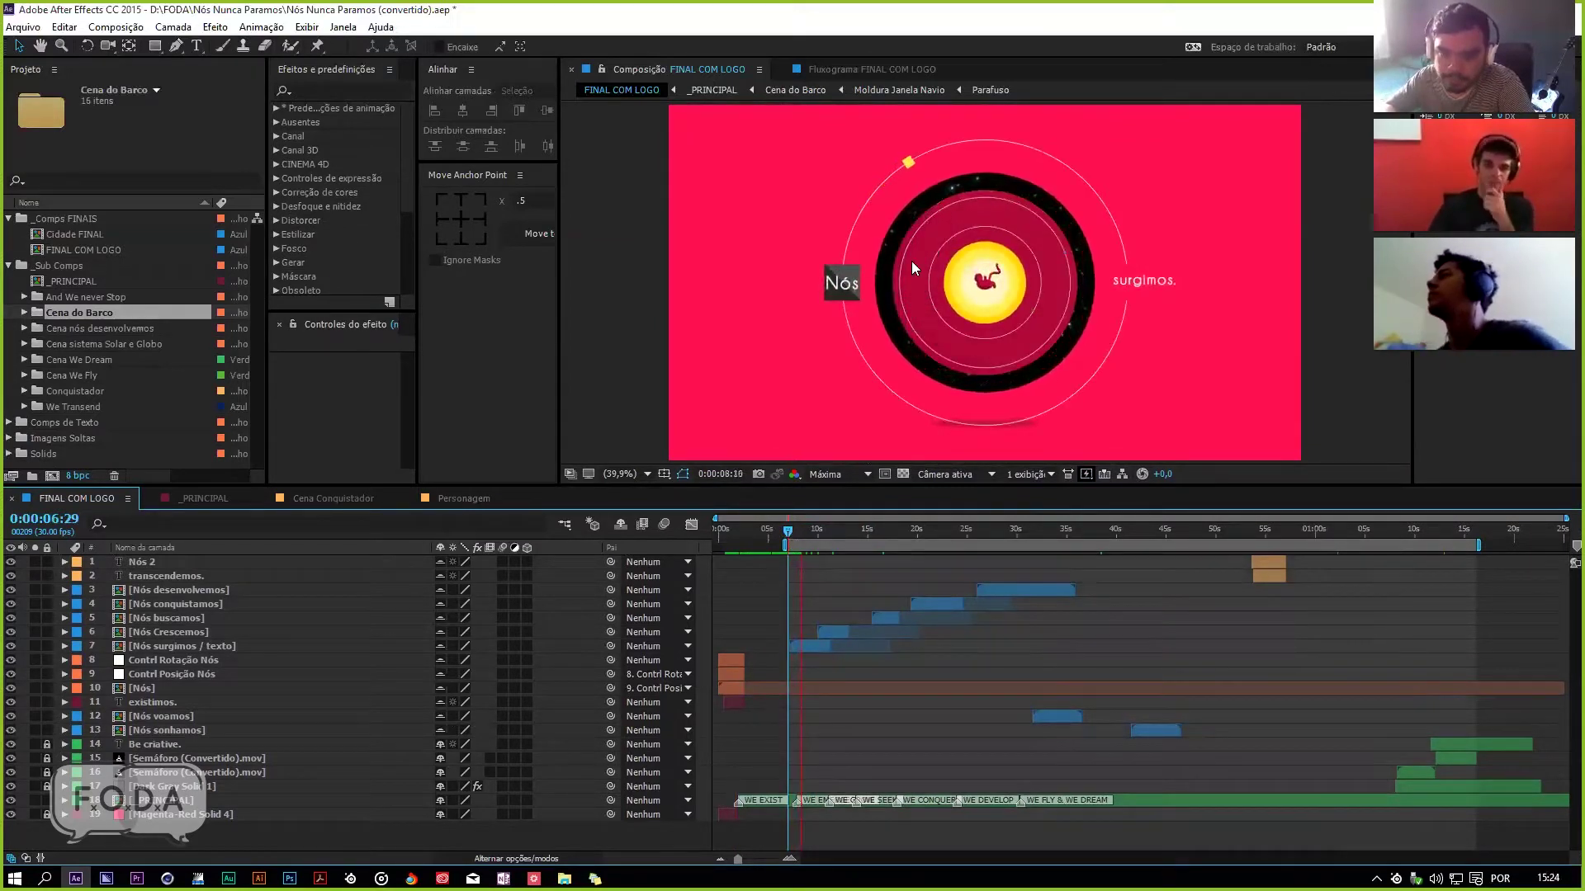
left_click_drag(787, 545, 715, 545)
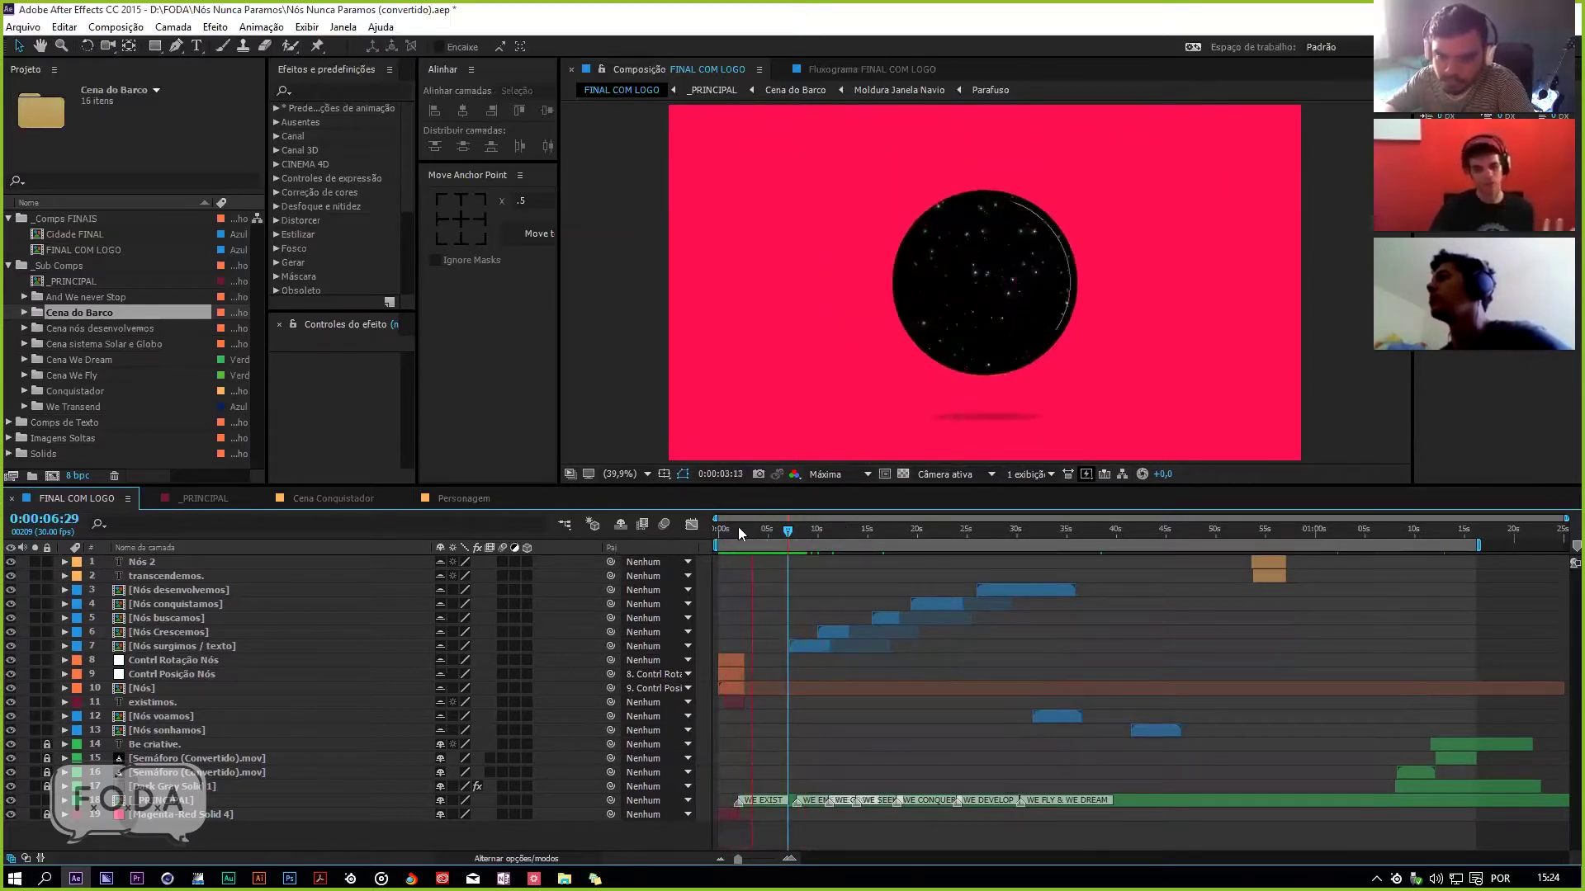
left_click_drag(738, 527, 707, 545)
key("space")
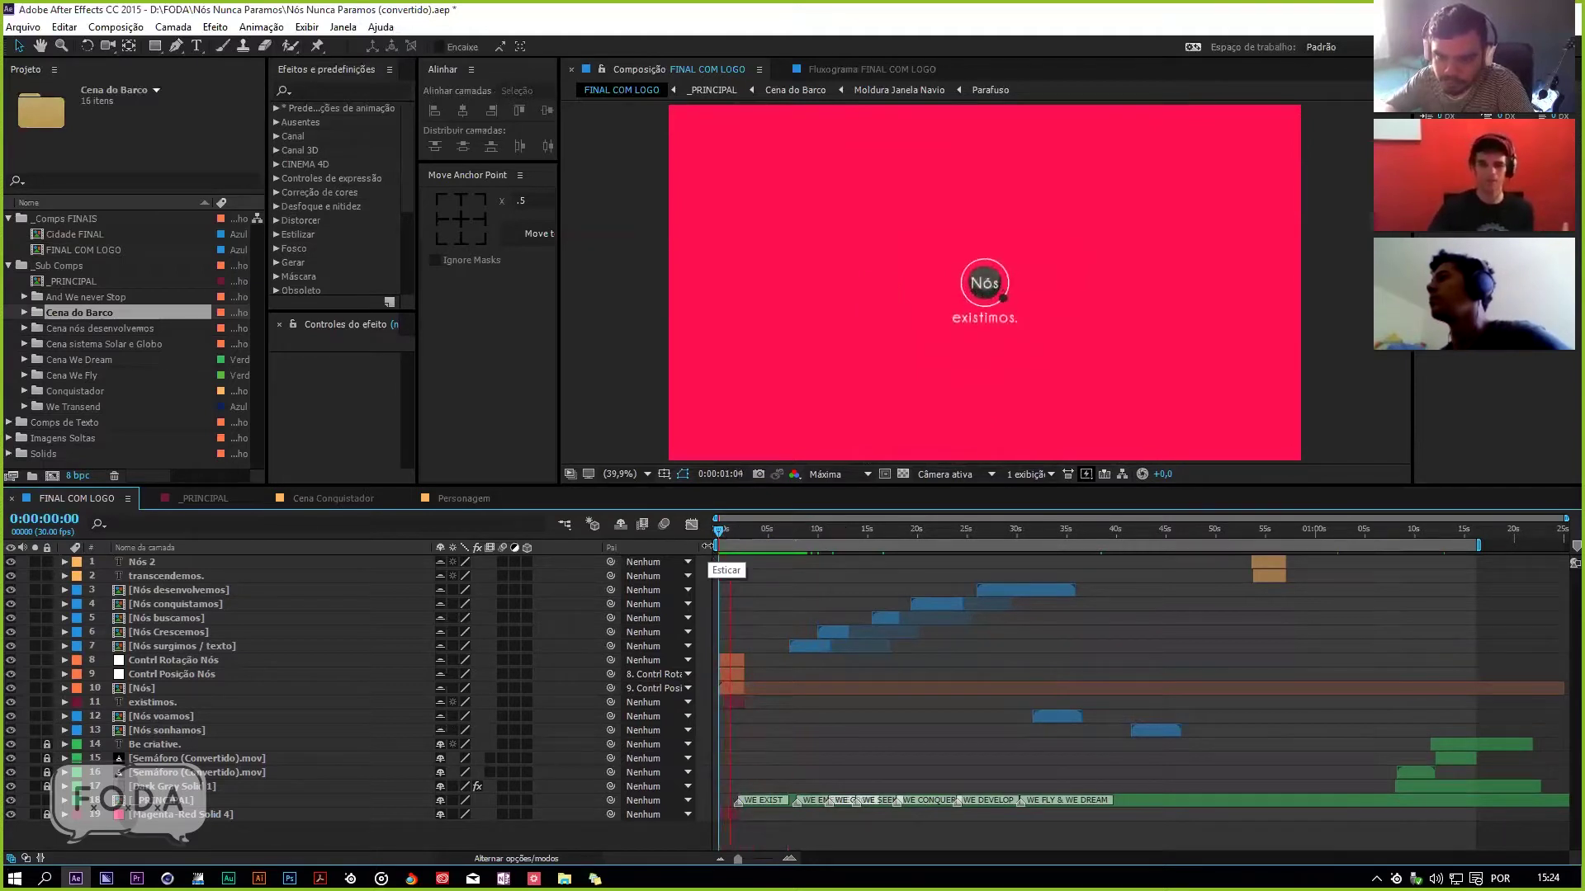
Step: Preview the surgimos scene from 0:00:08:09 and scrub on to the buscamos boat scene at 0:00:16:11
left_click(801, 533)
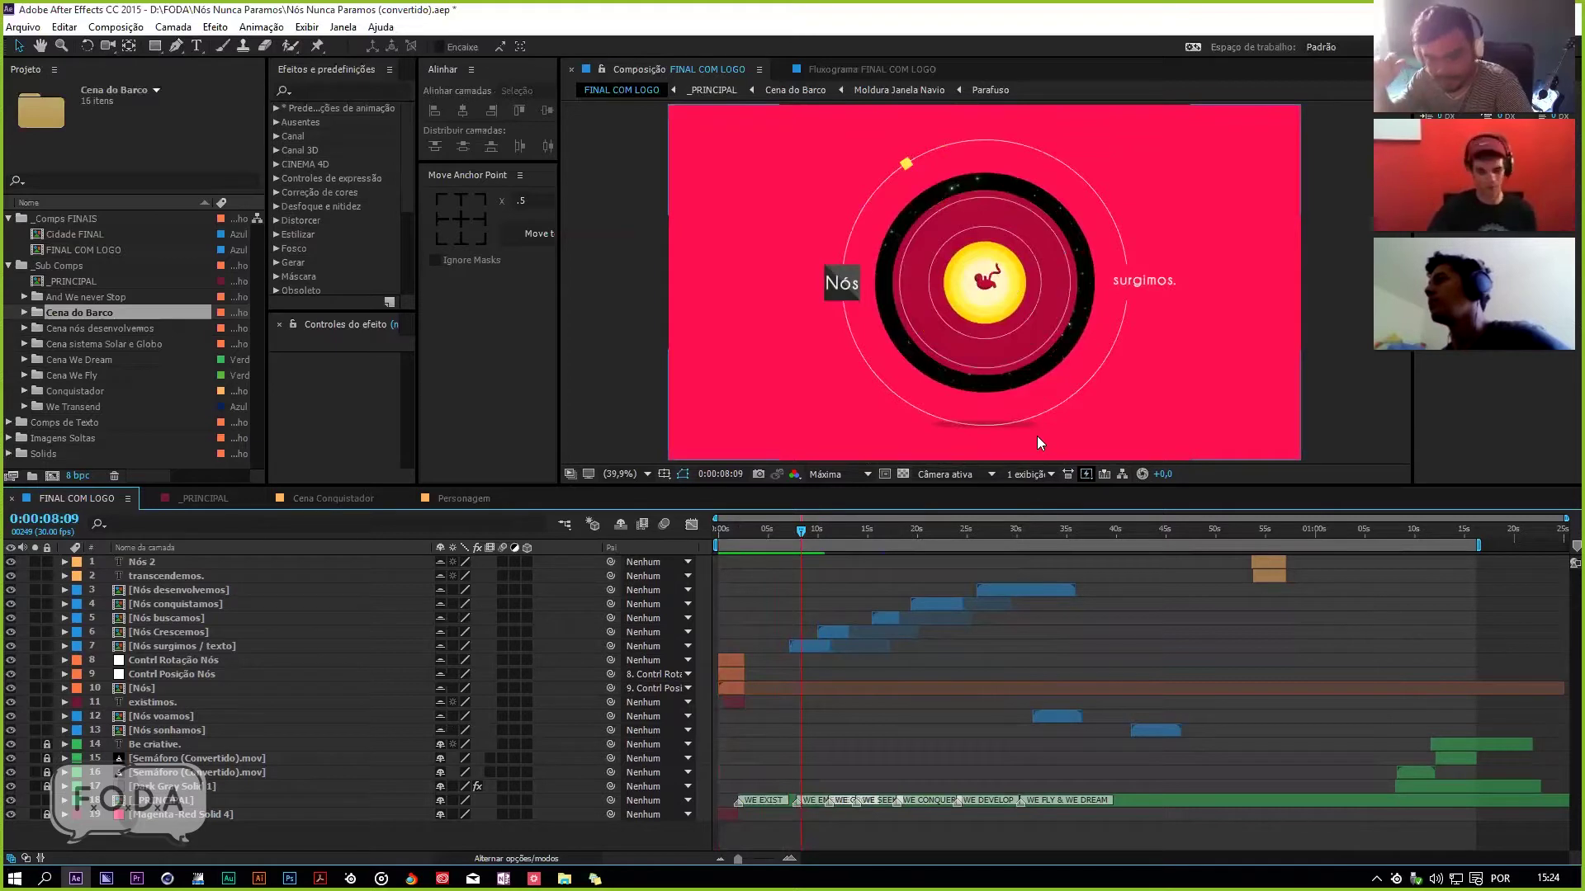
key("space")
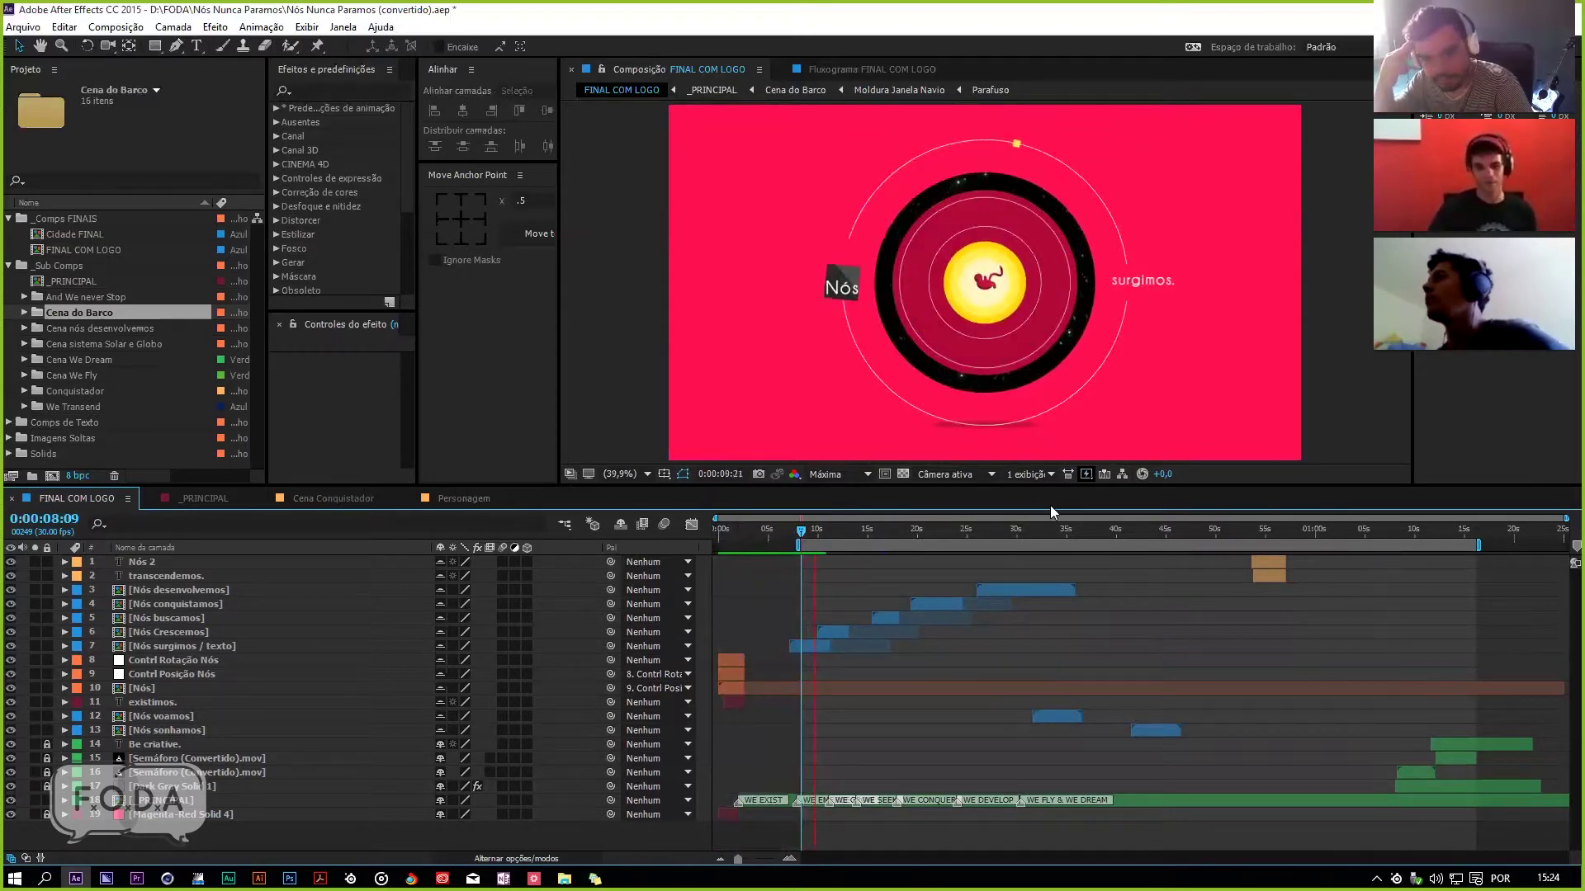
left_click_drag(825, 532, 881, 533)
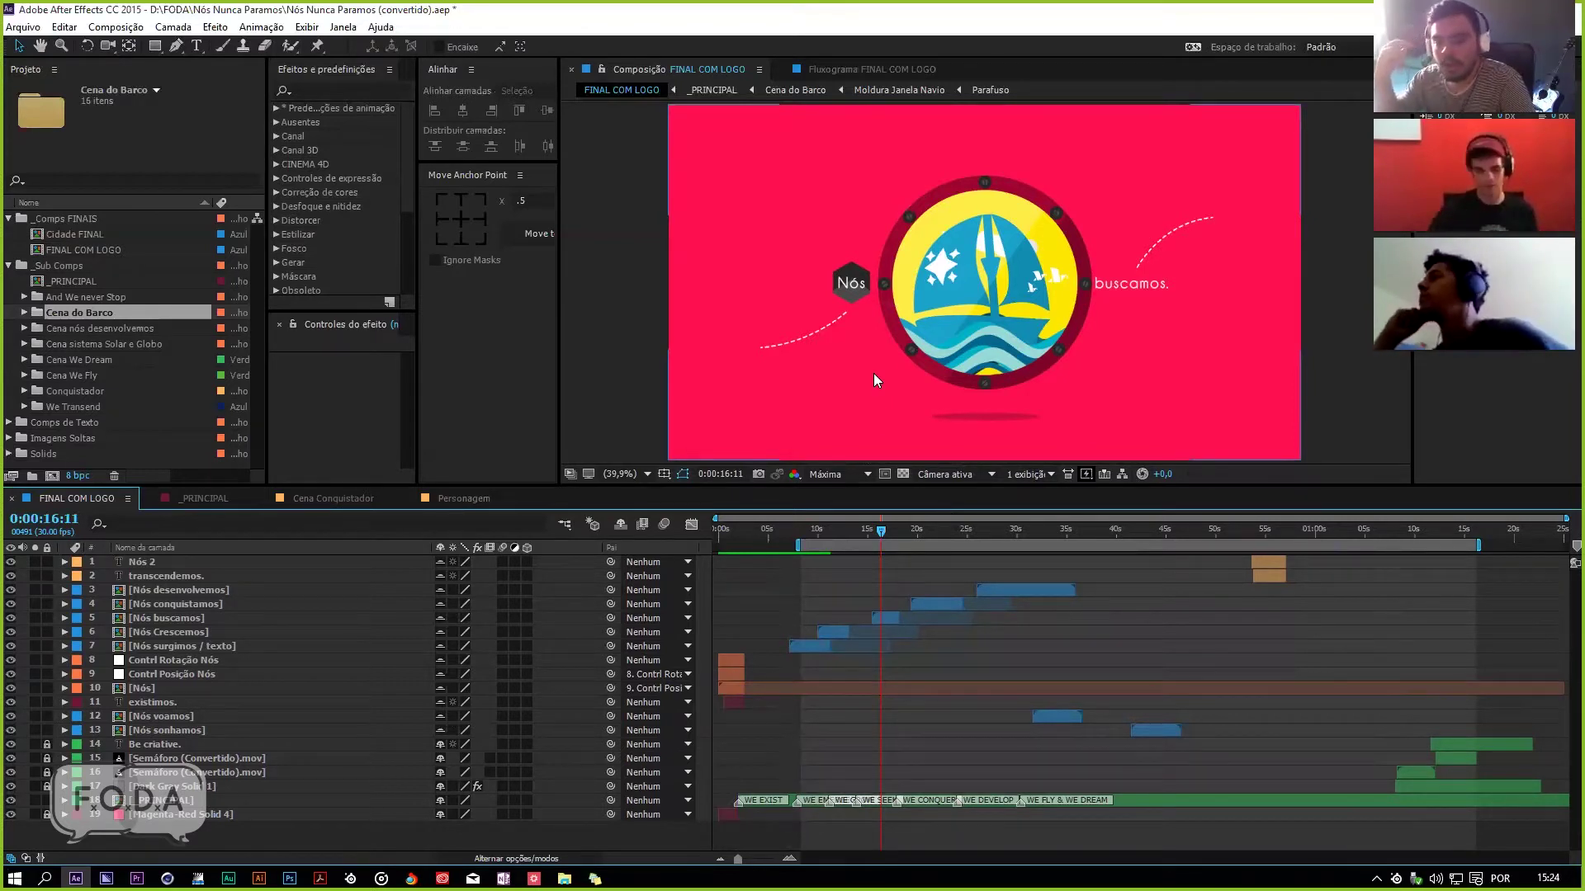
Step: Start the work area at 0:00:14:23 and preview the buscamos boat scene, stopping at 0:00:16:18
left_click_drag(880, 533, 865, 544)
key("b")
key("space")
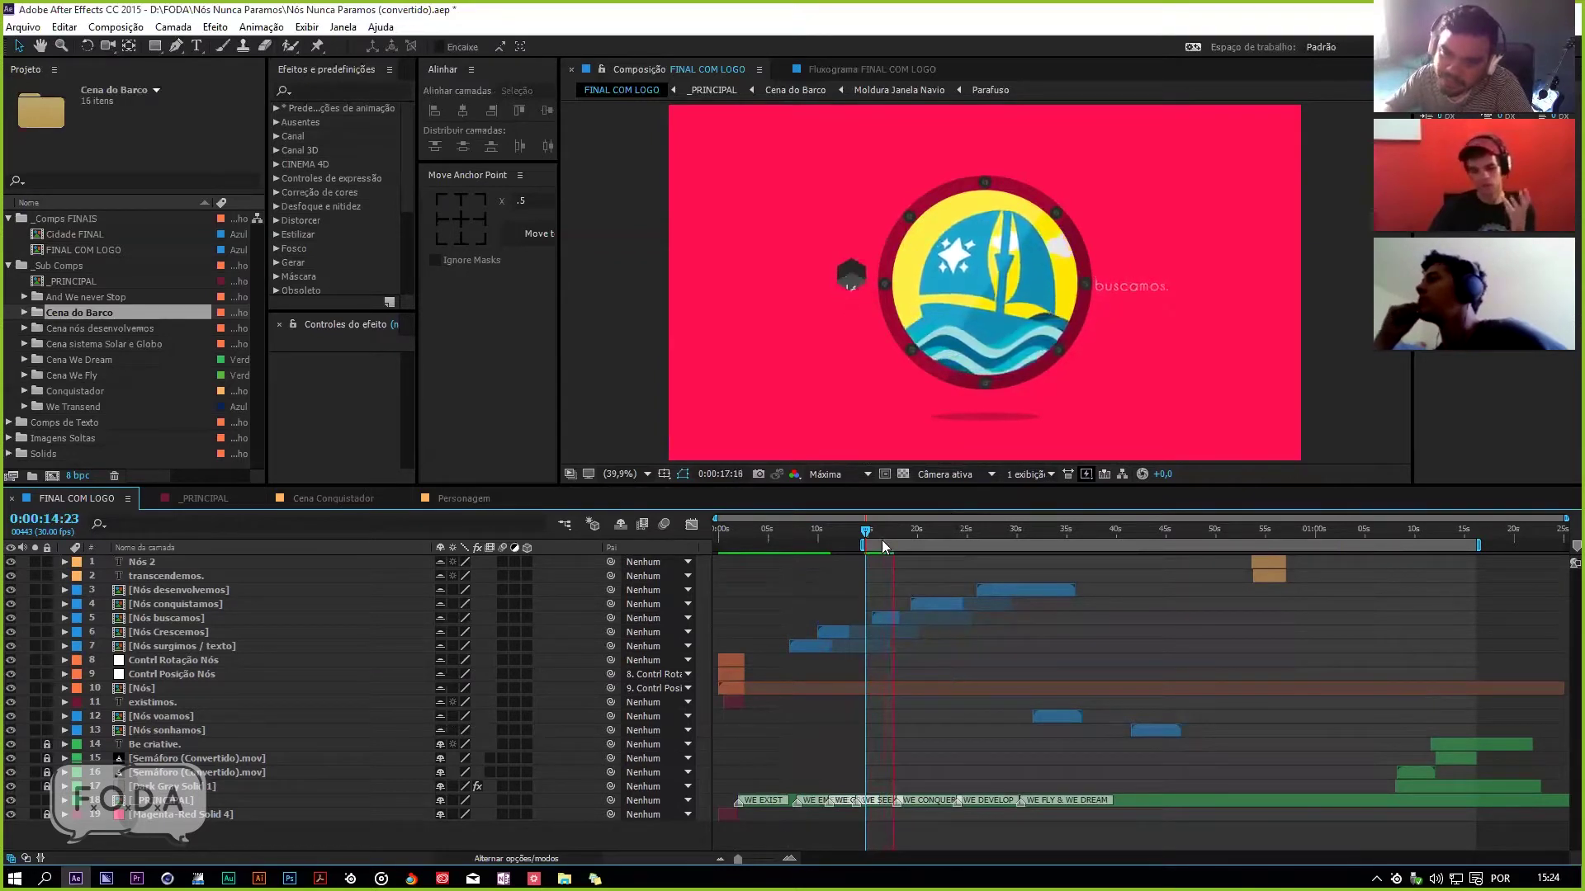
key("space")
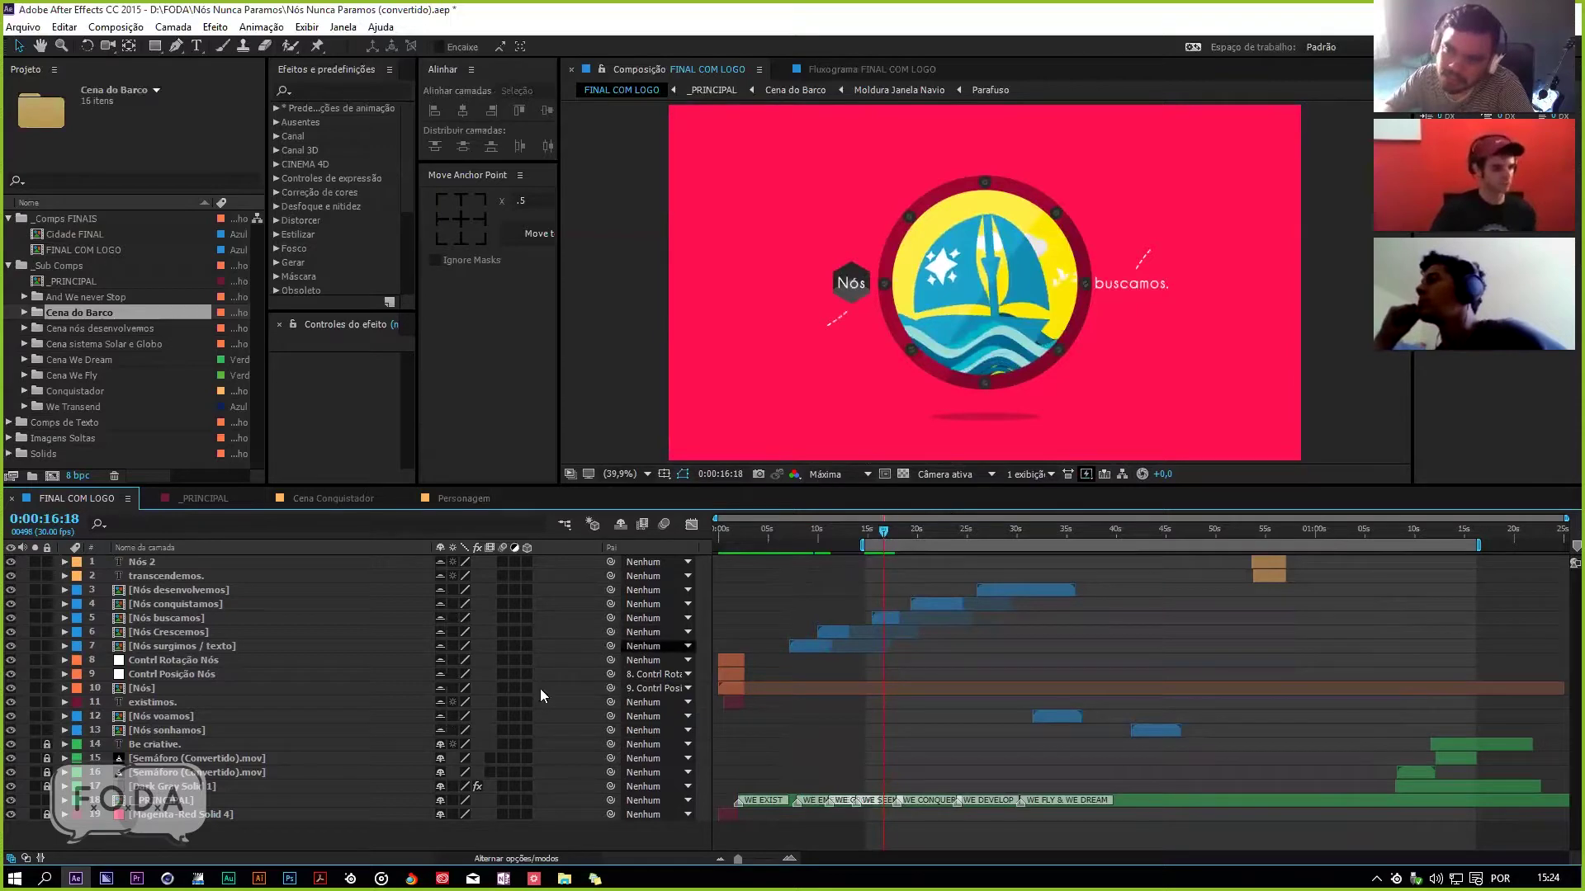
Step: Switch to the Renders folder, play We_never_Stop_Final_Port in VLC, close the player and return to After Effects
key("alt+Tab")
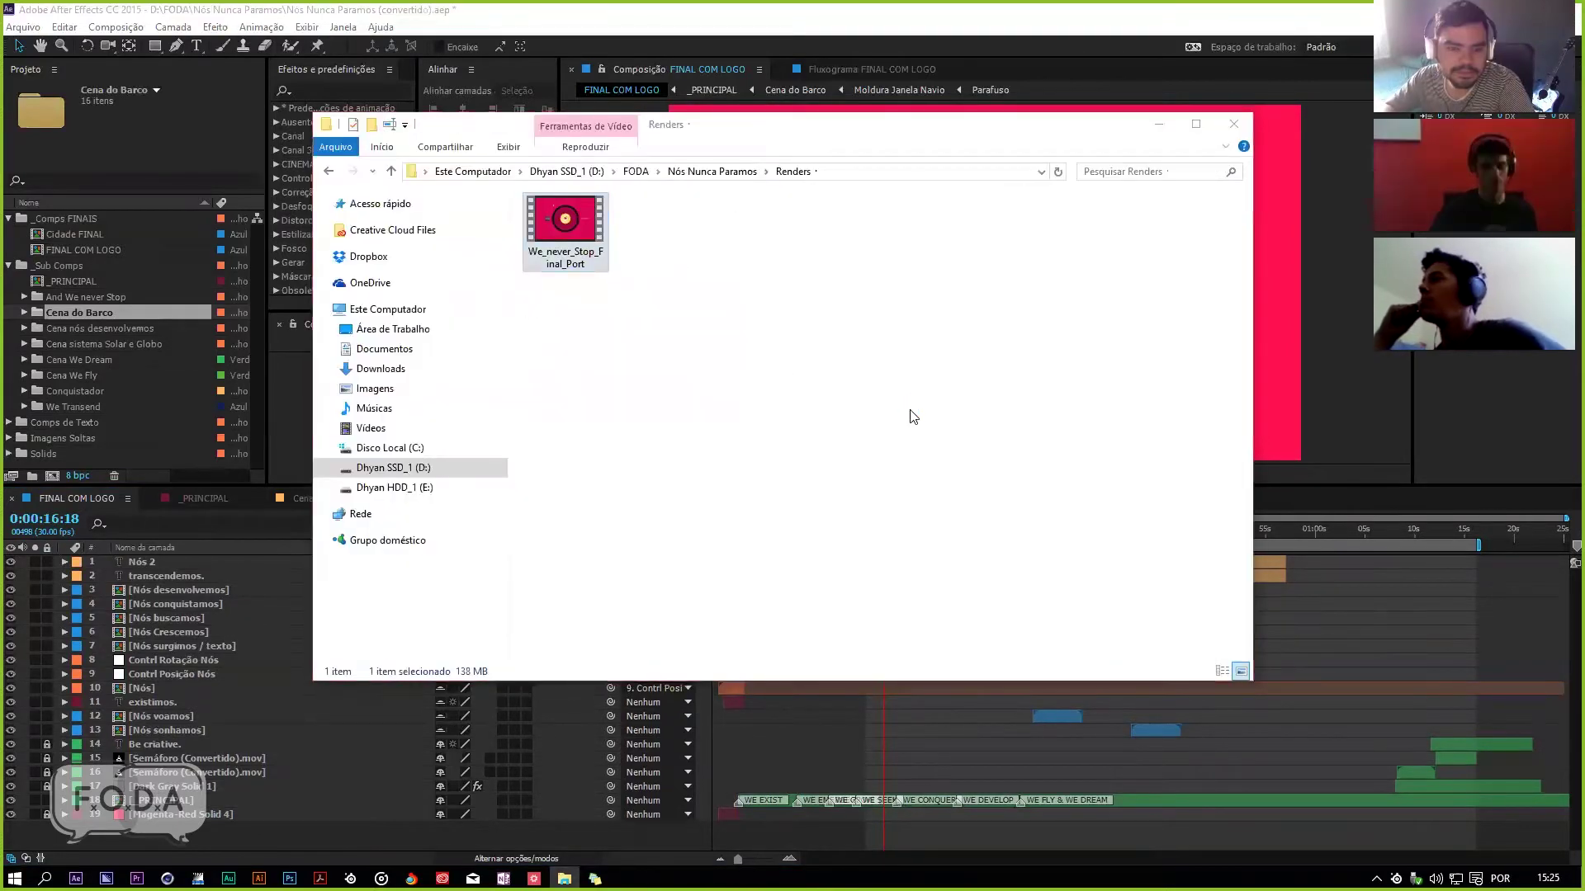
key("Return")
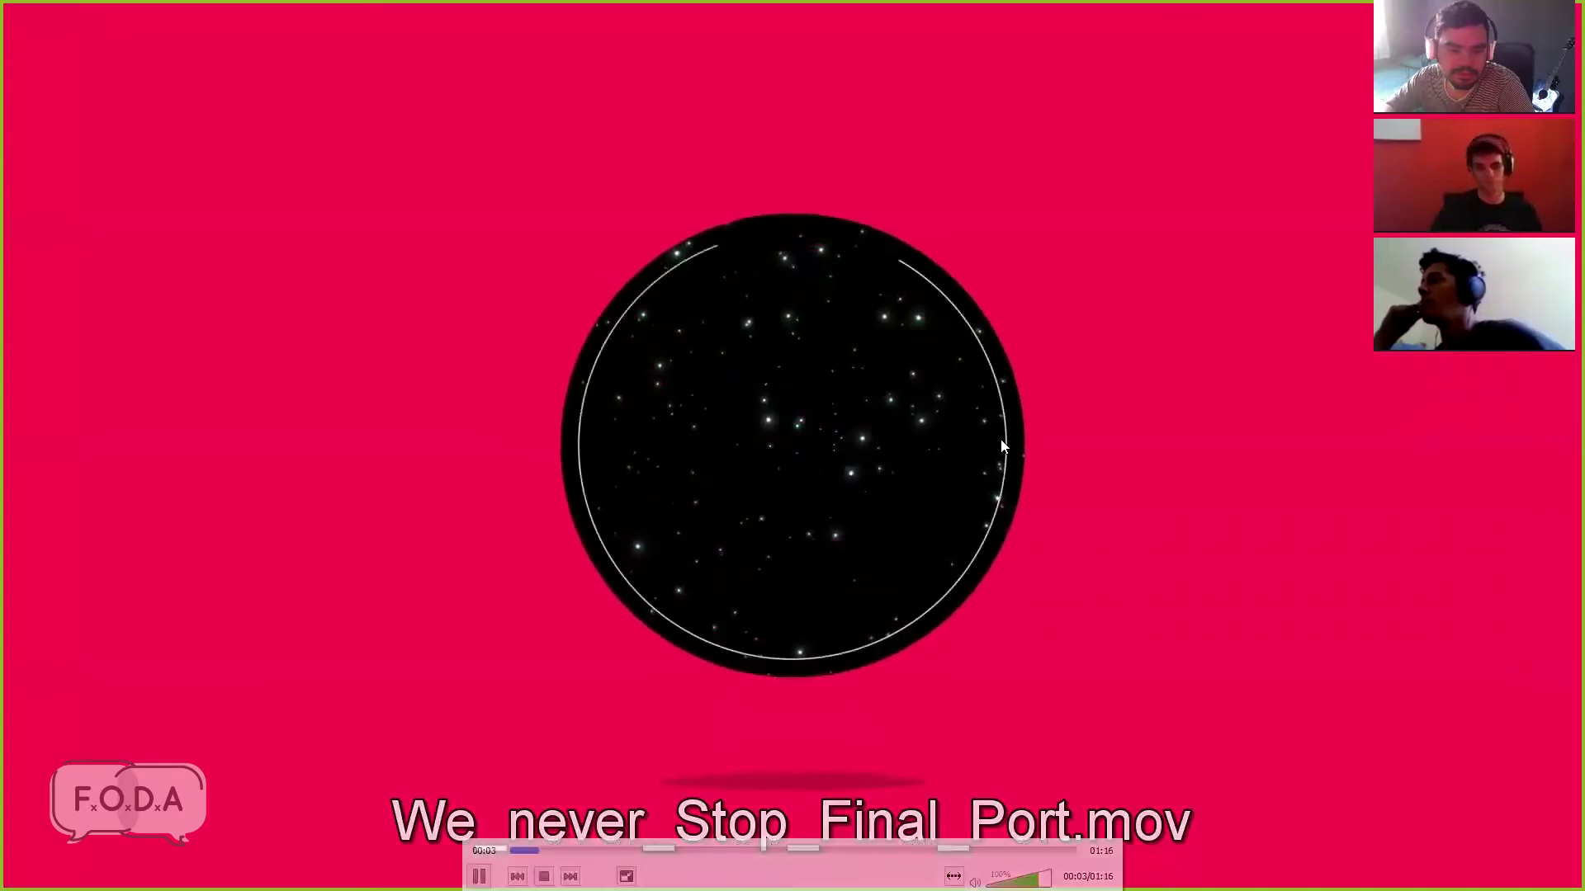
double_click(1136, 449)
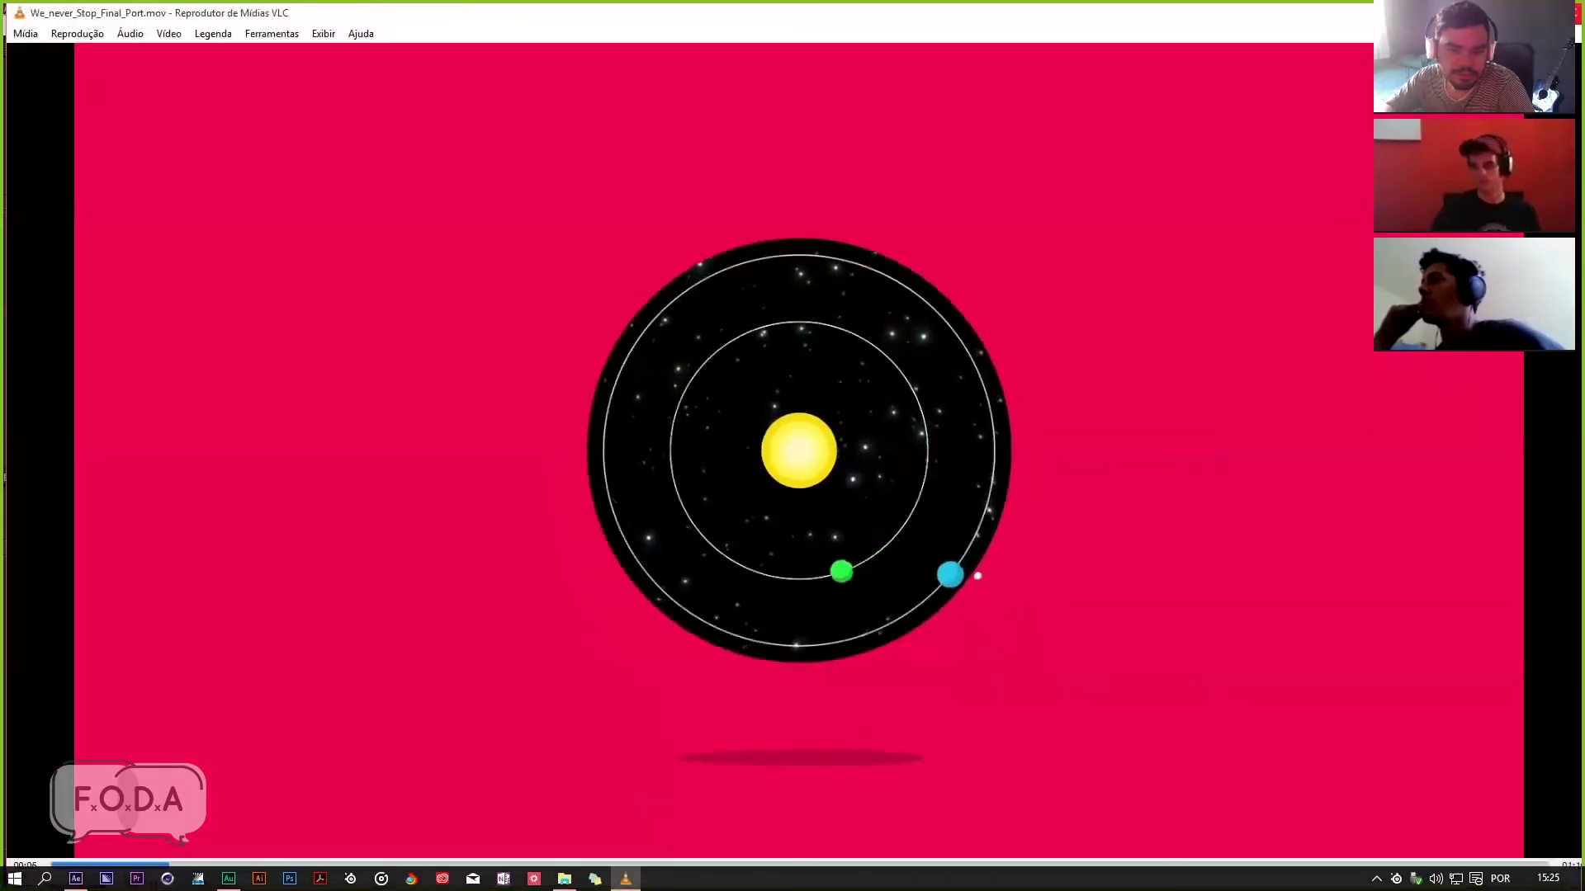
key("ctrl+q")
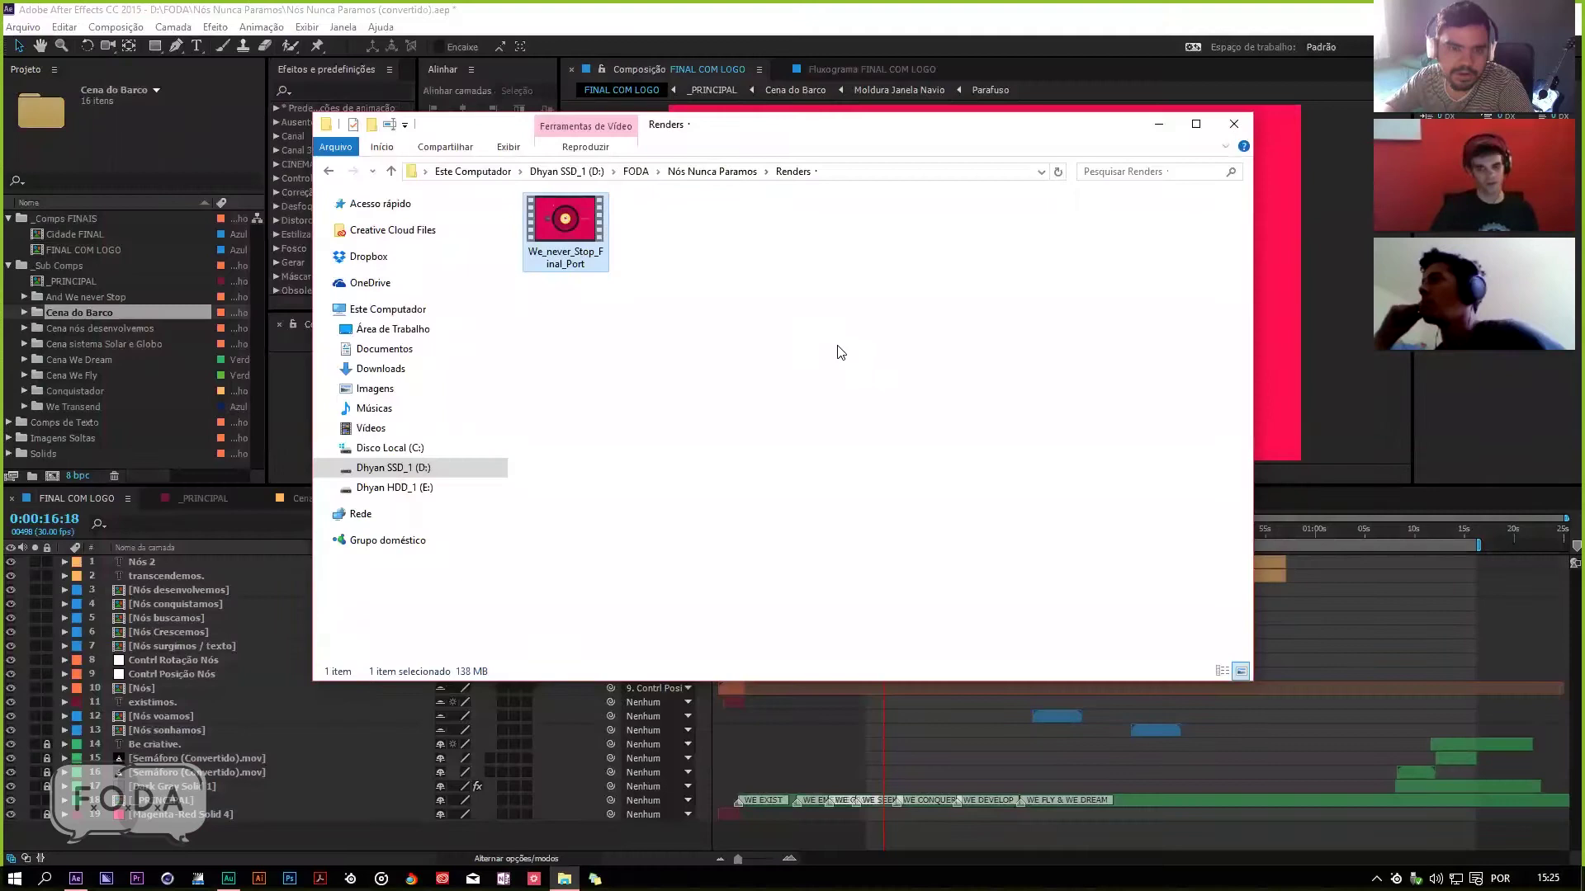
key("alt+Tab")
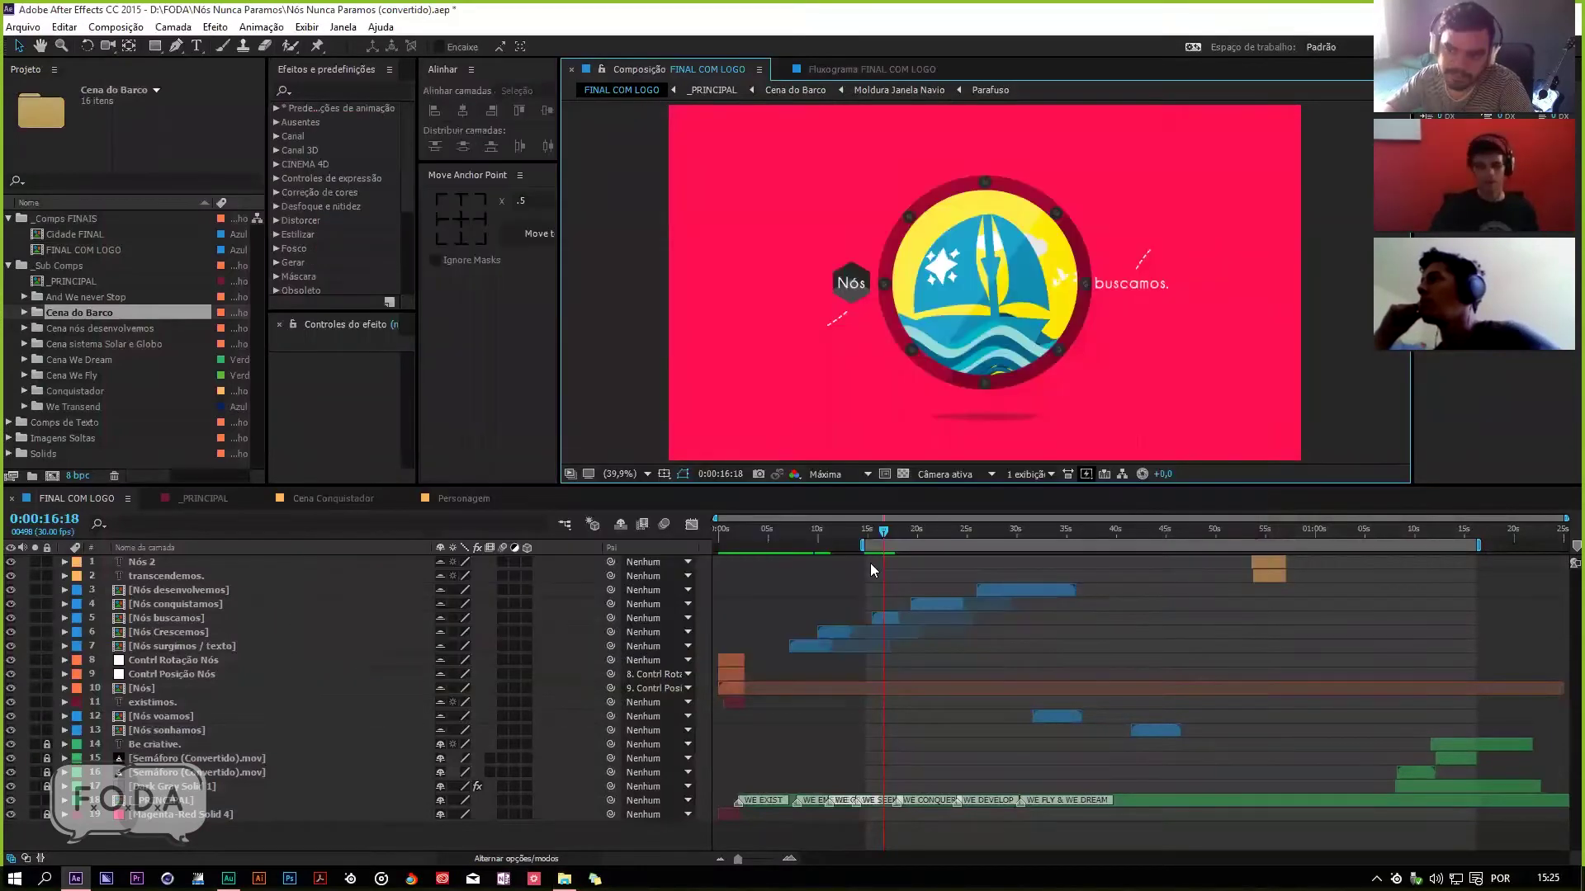
Step: Save the project and replay the boat scene's dashed-line animation, leaving the playhead at 0:00:16:18
left_click_drag(884, 532, 888, 539)
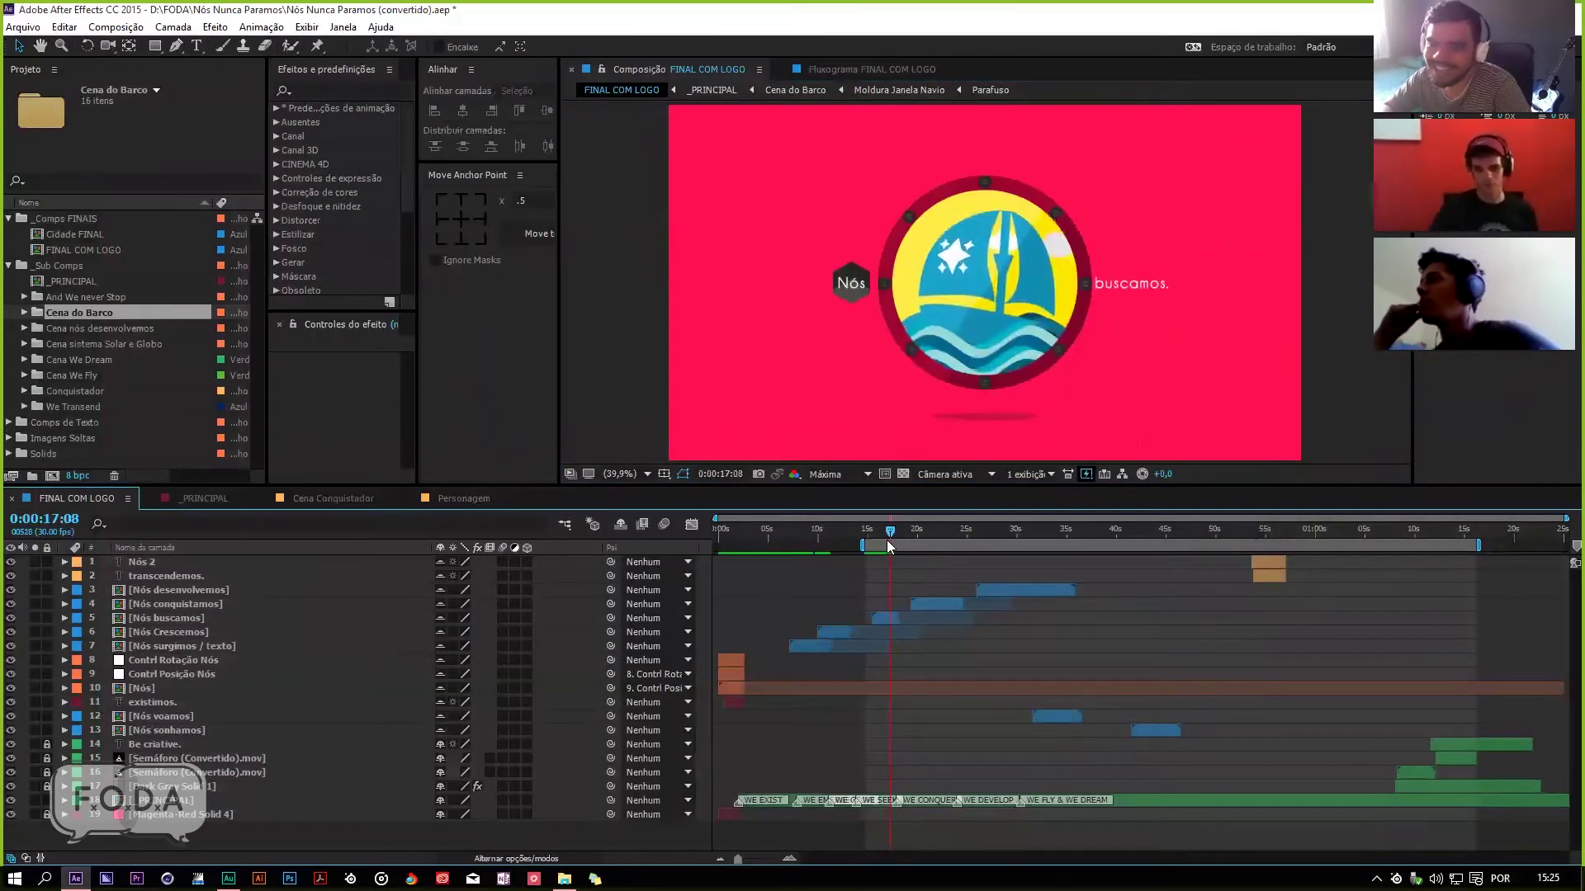
key("ctrl+s")
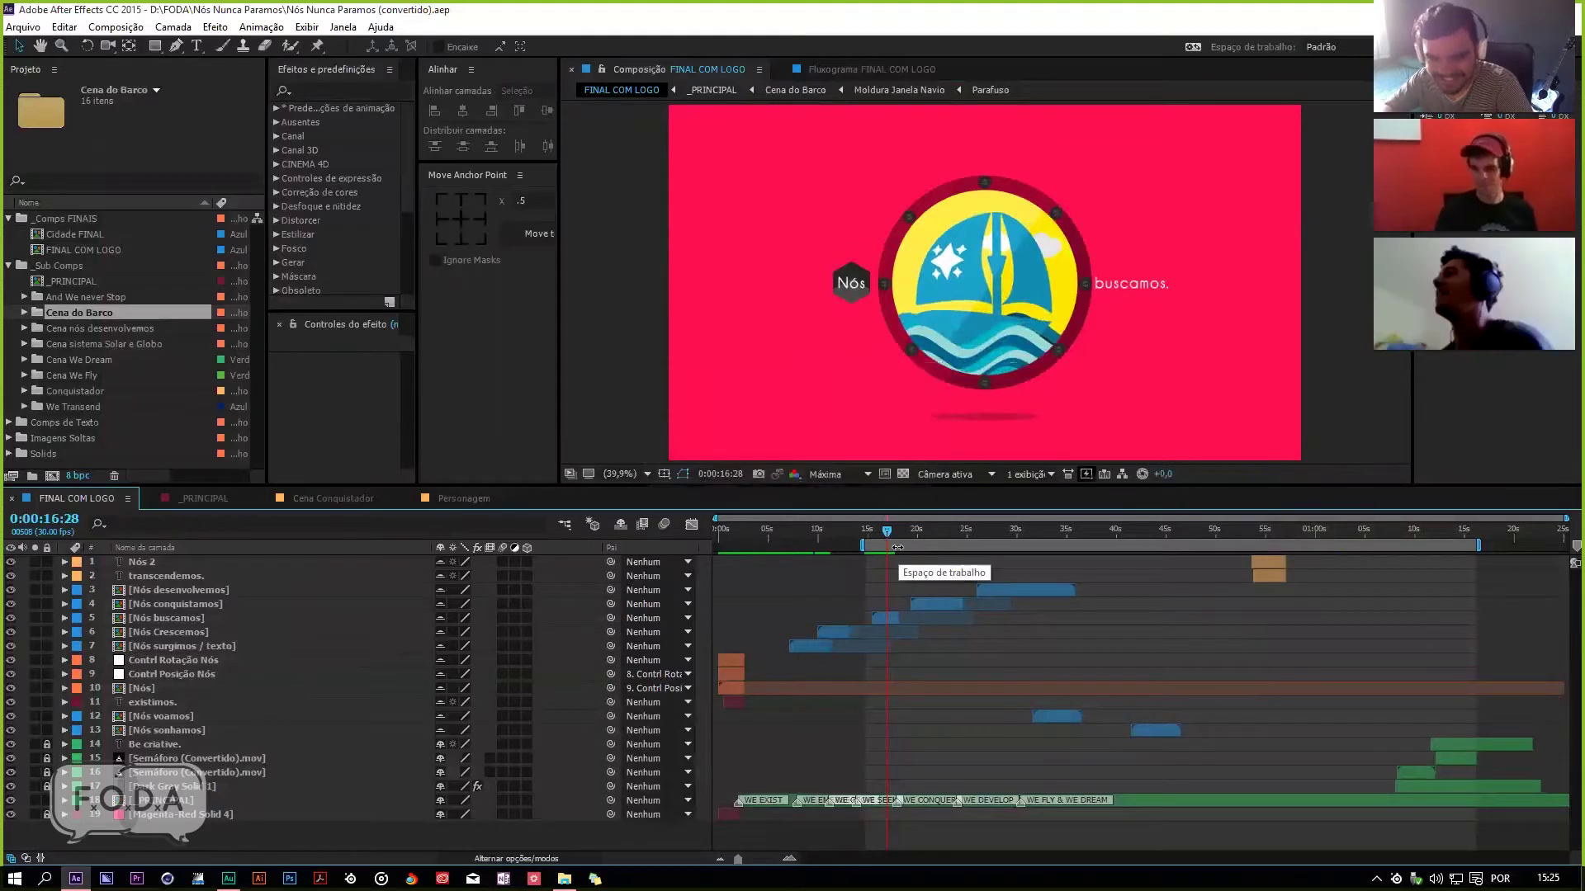
key("space")
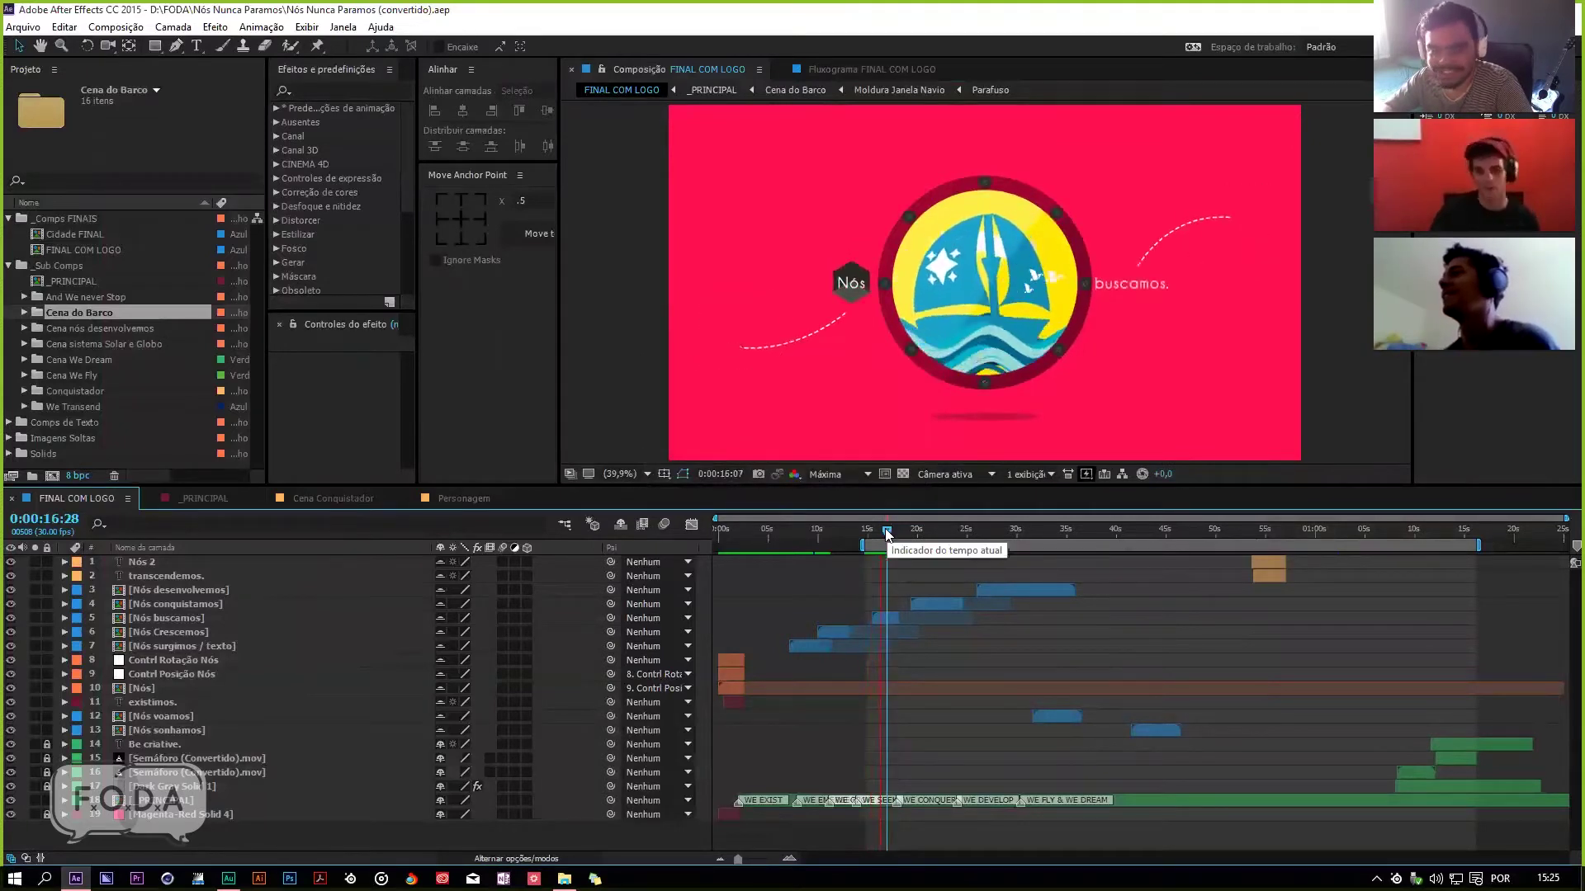
left_click(879, 533)
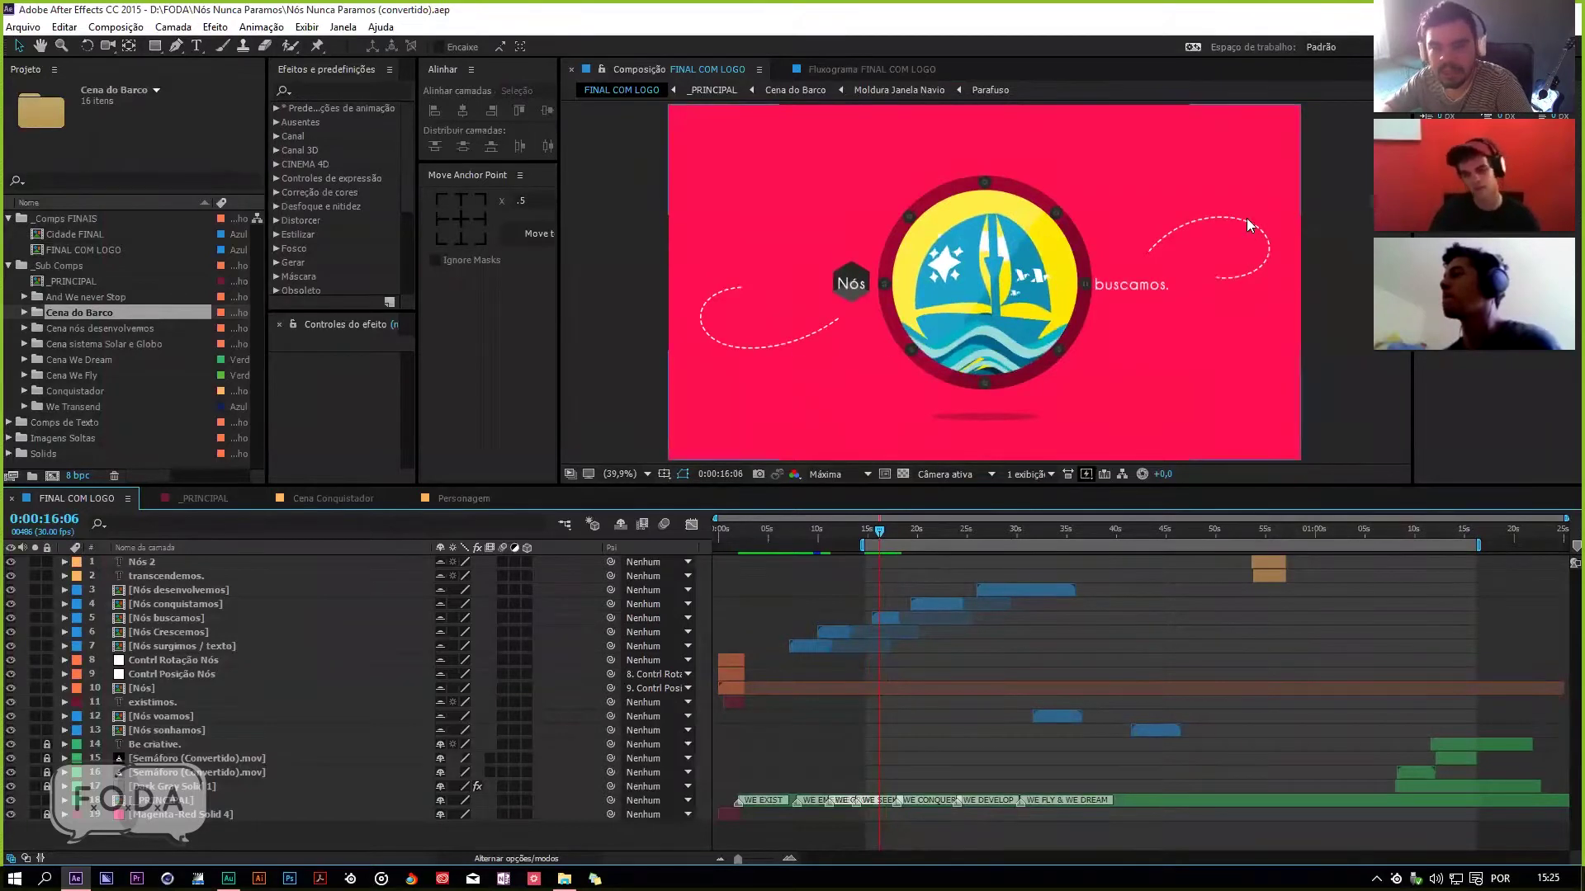
key("space")
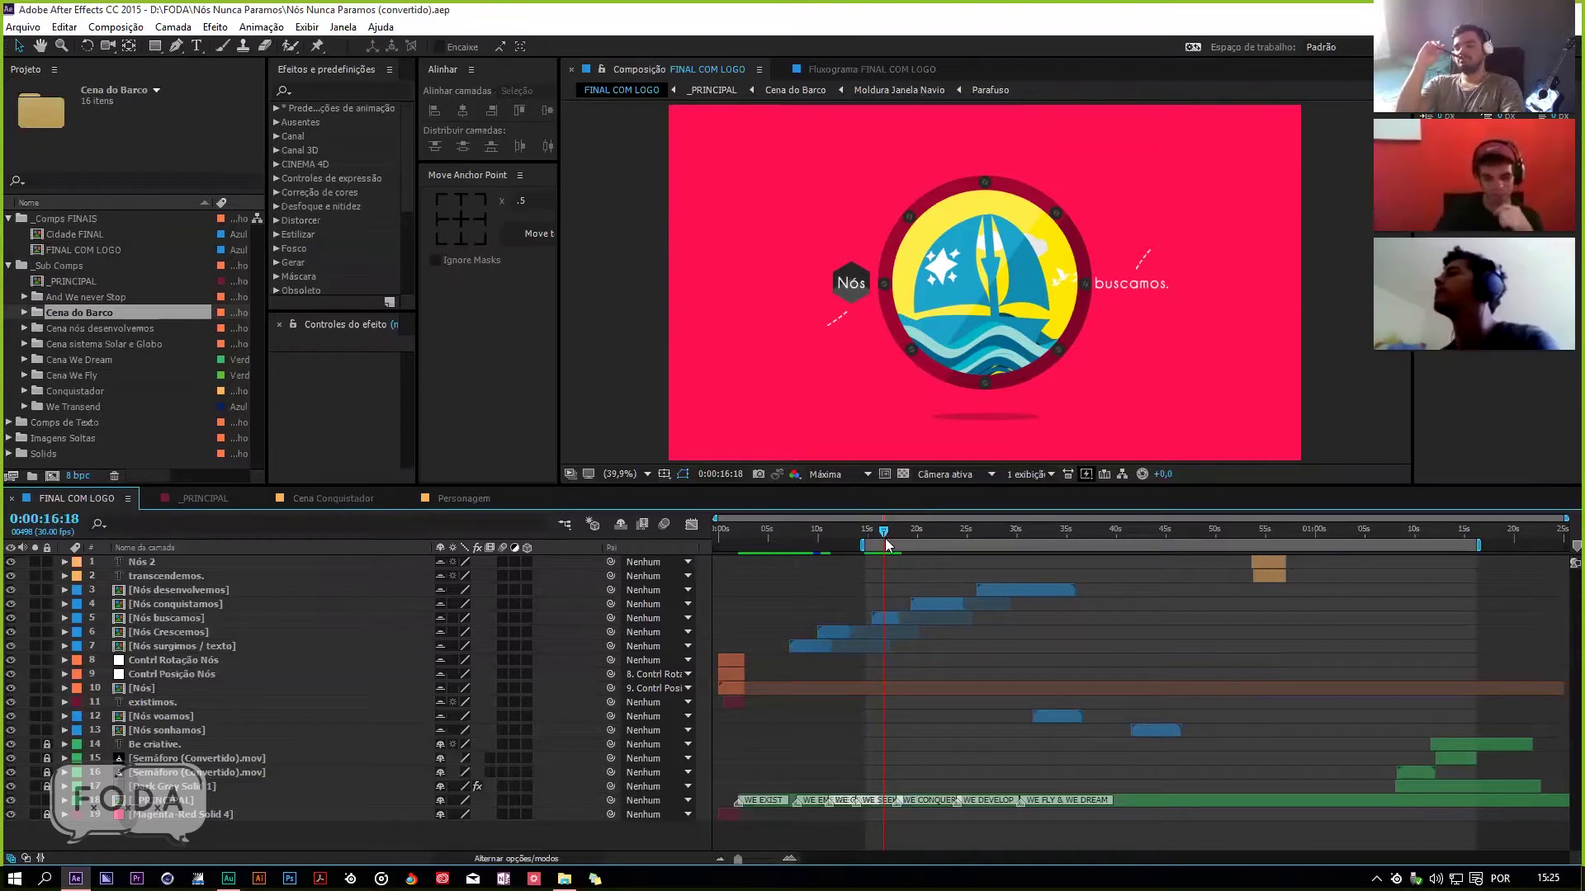
Step: Examine the conquistamos king scene in an enlarged viewer at 0:00:20:05 and 0:00:20:25, and back at 0:00:19:13
left_click_drag(876, 530, 914, 615)
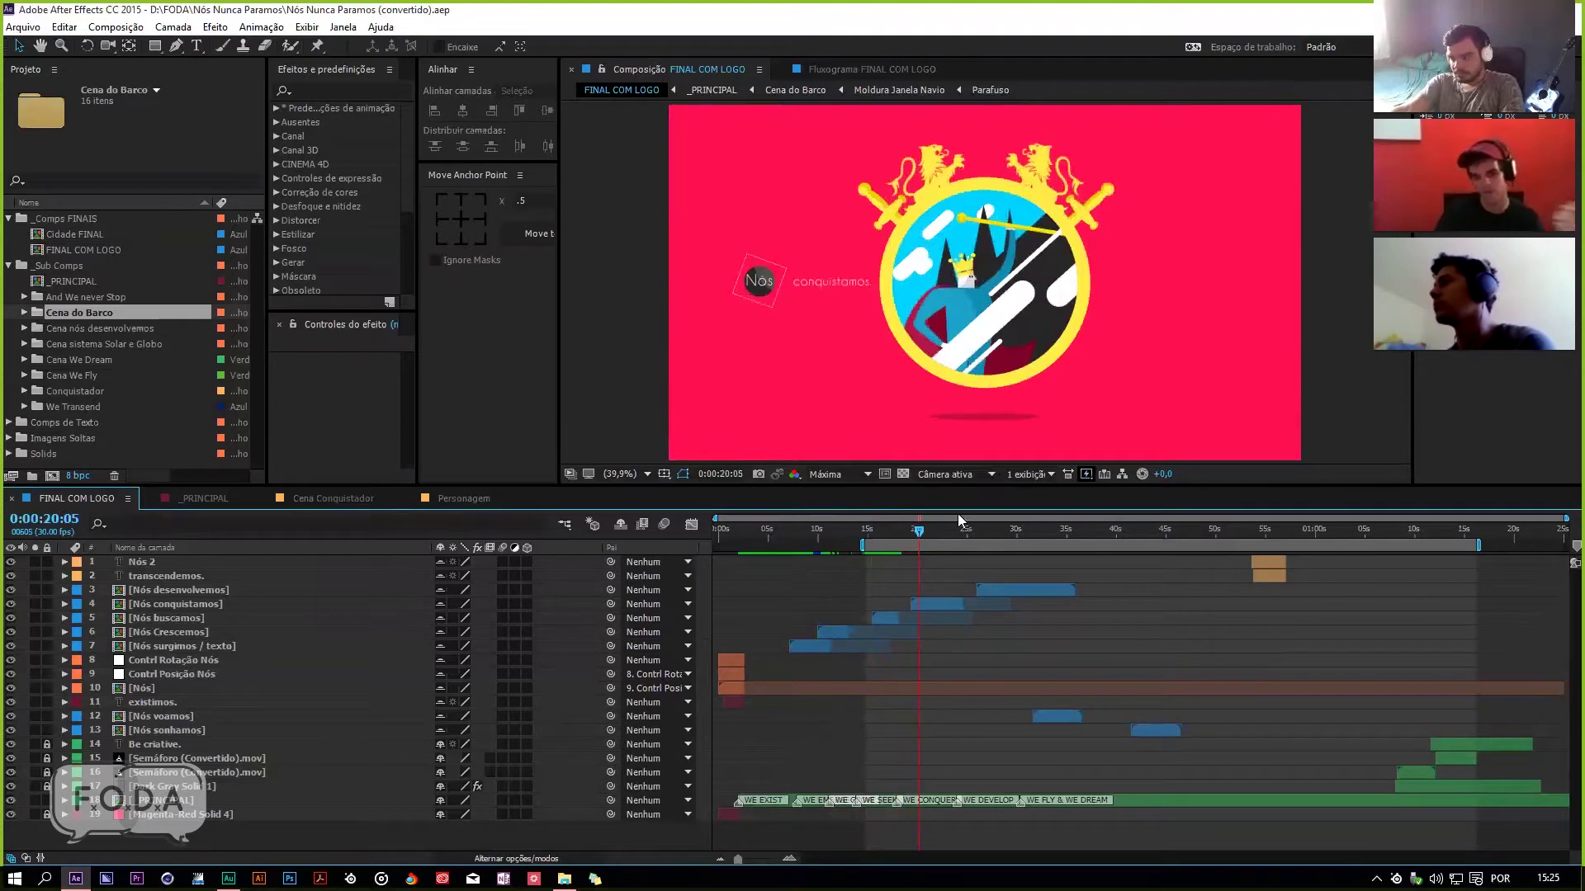
left_click_drag(857, 493, 857, 552)
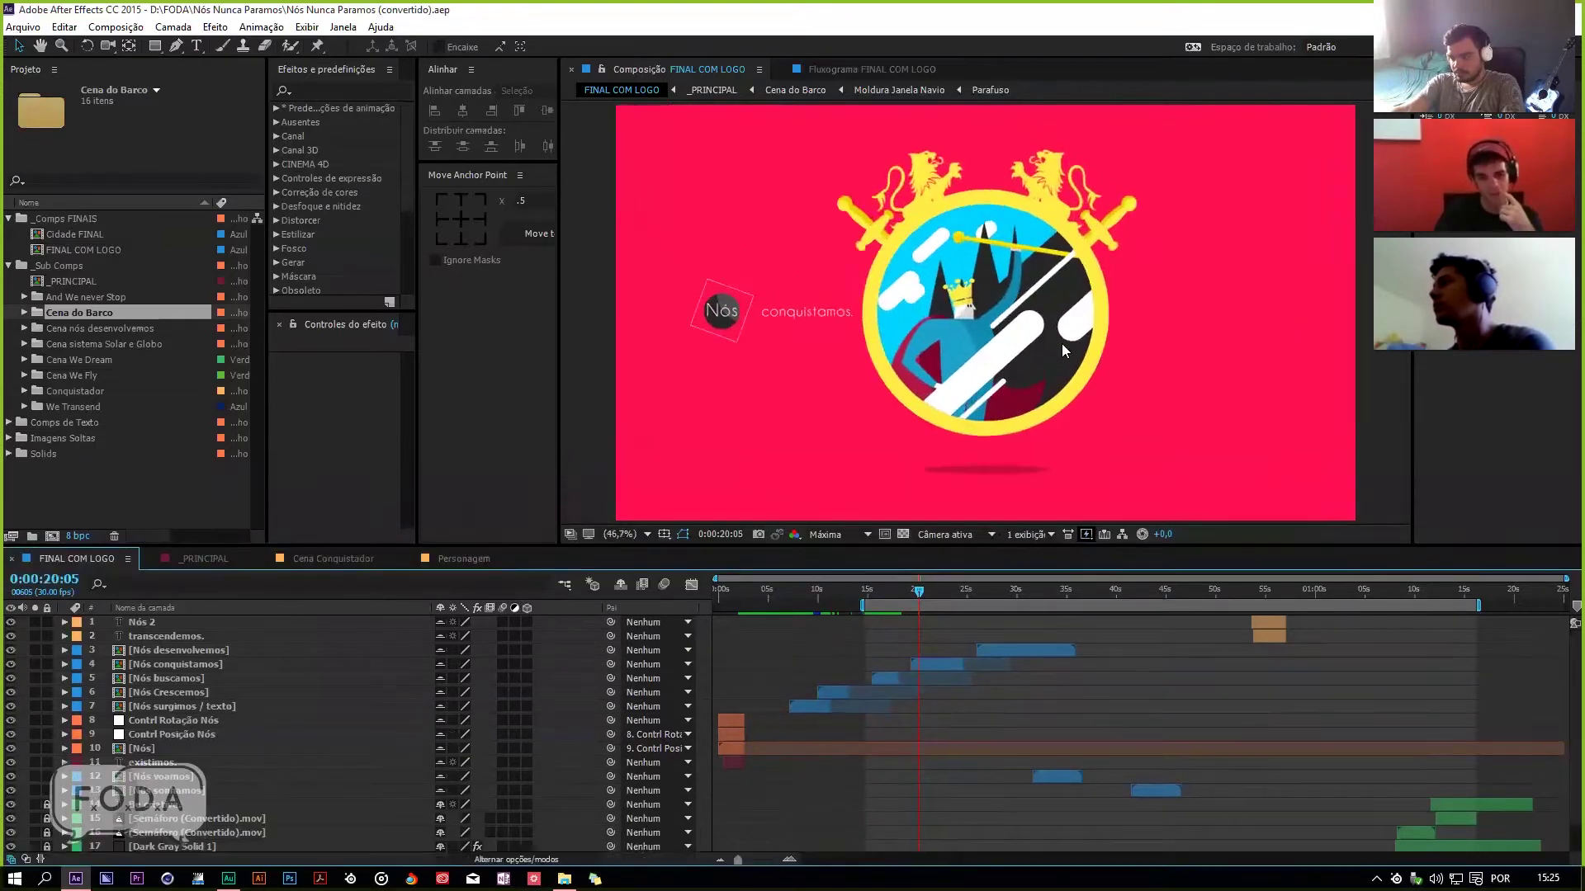
left_click_drag(919, 607, 930, 609)
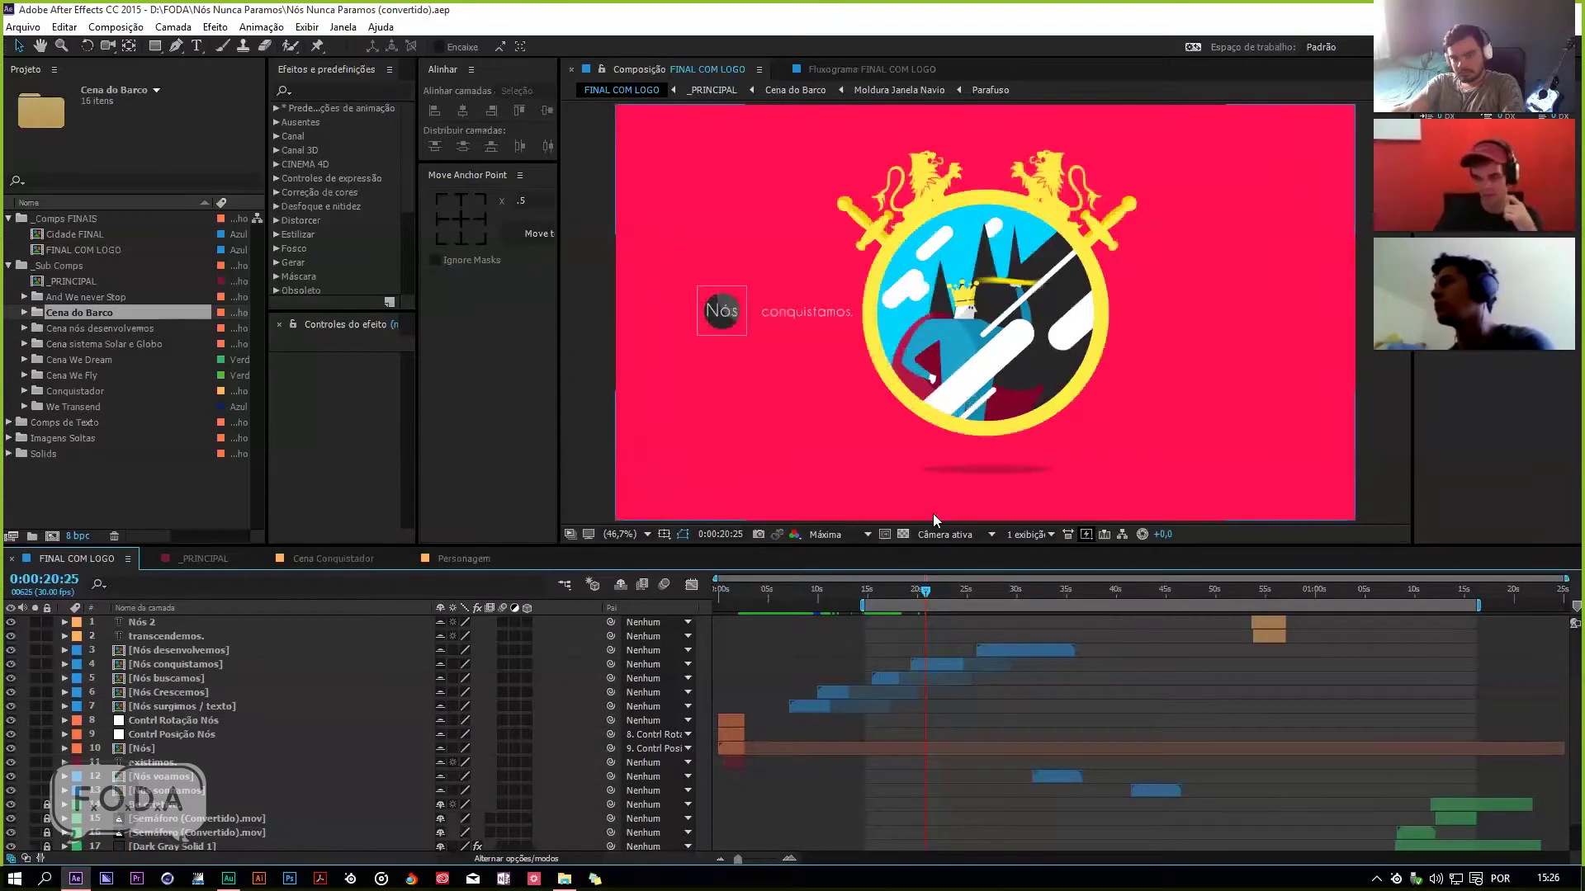
left_click_drag(925, 605, 911, 591)
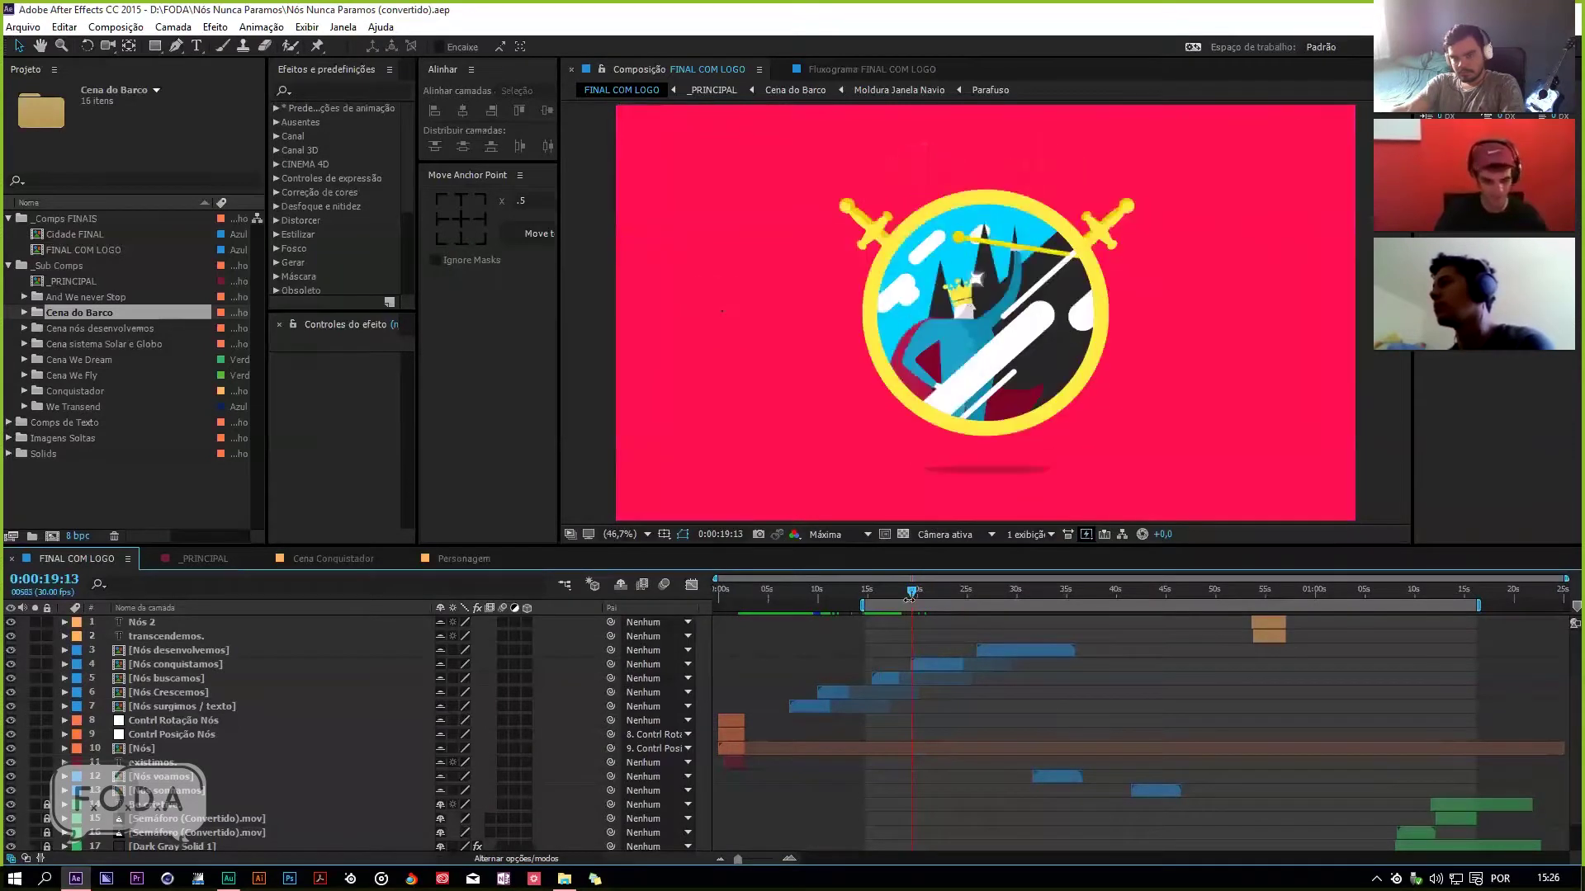
Step: Start the work area at 0:00:17:25 and preview the transition from the boat scene to the conquistamos king scene
left_click(897, 591)
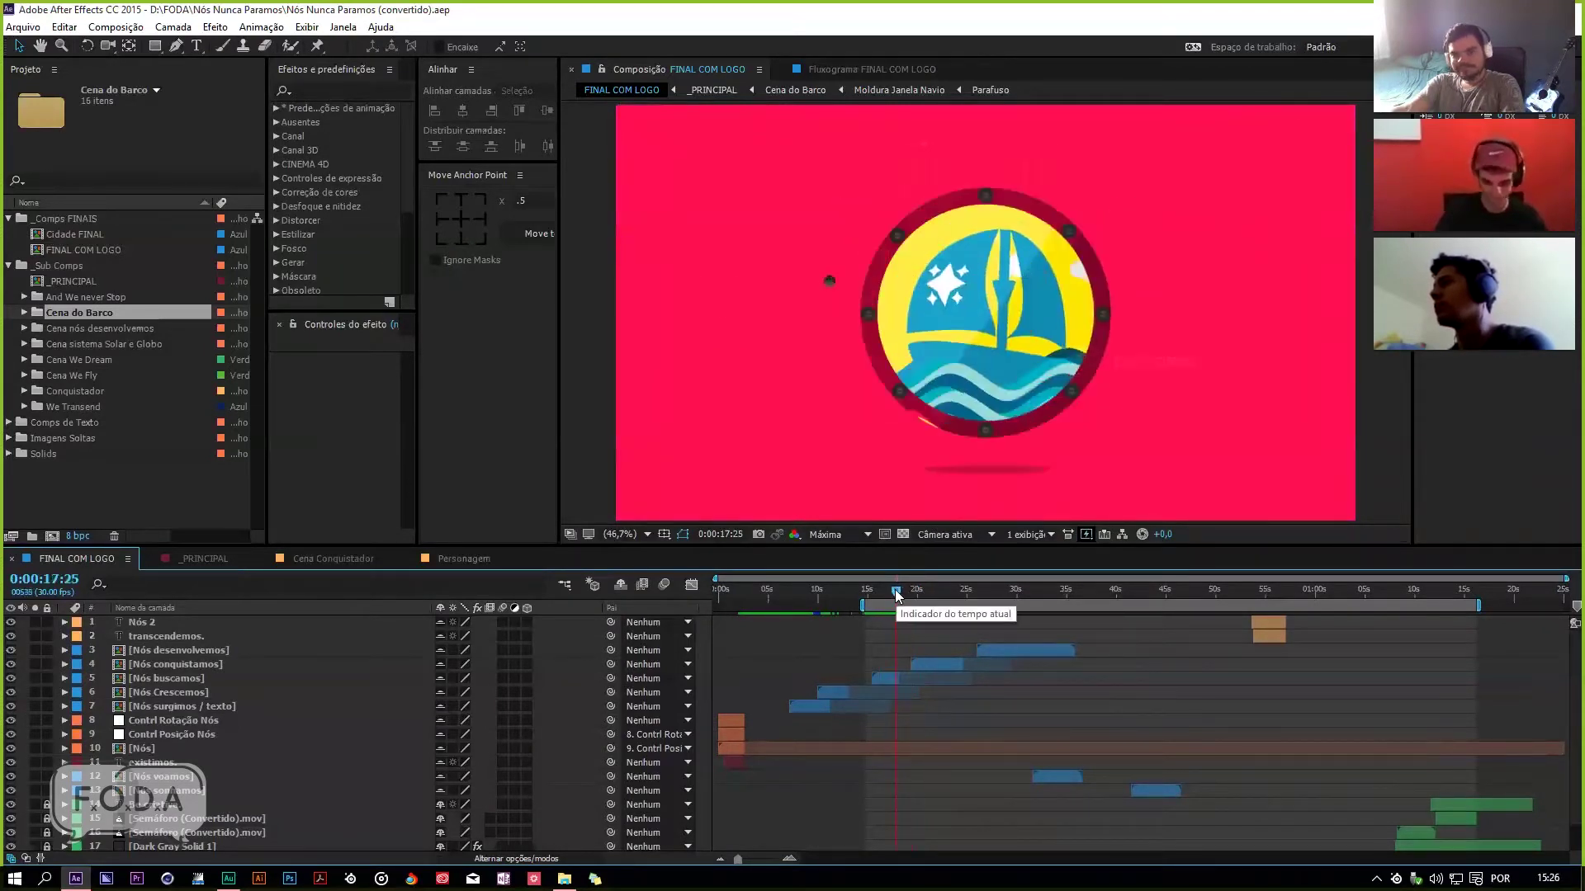
key("space")
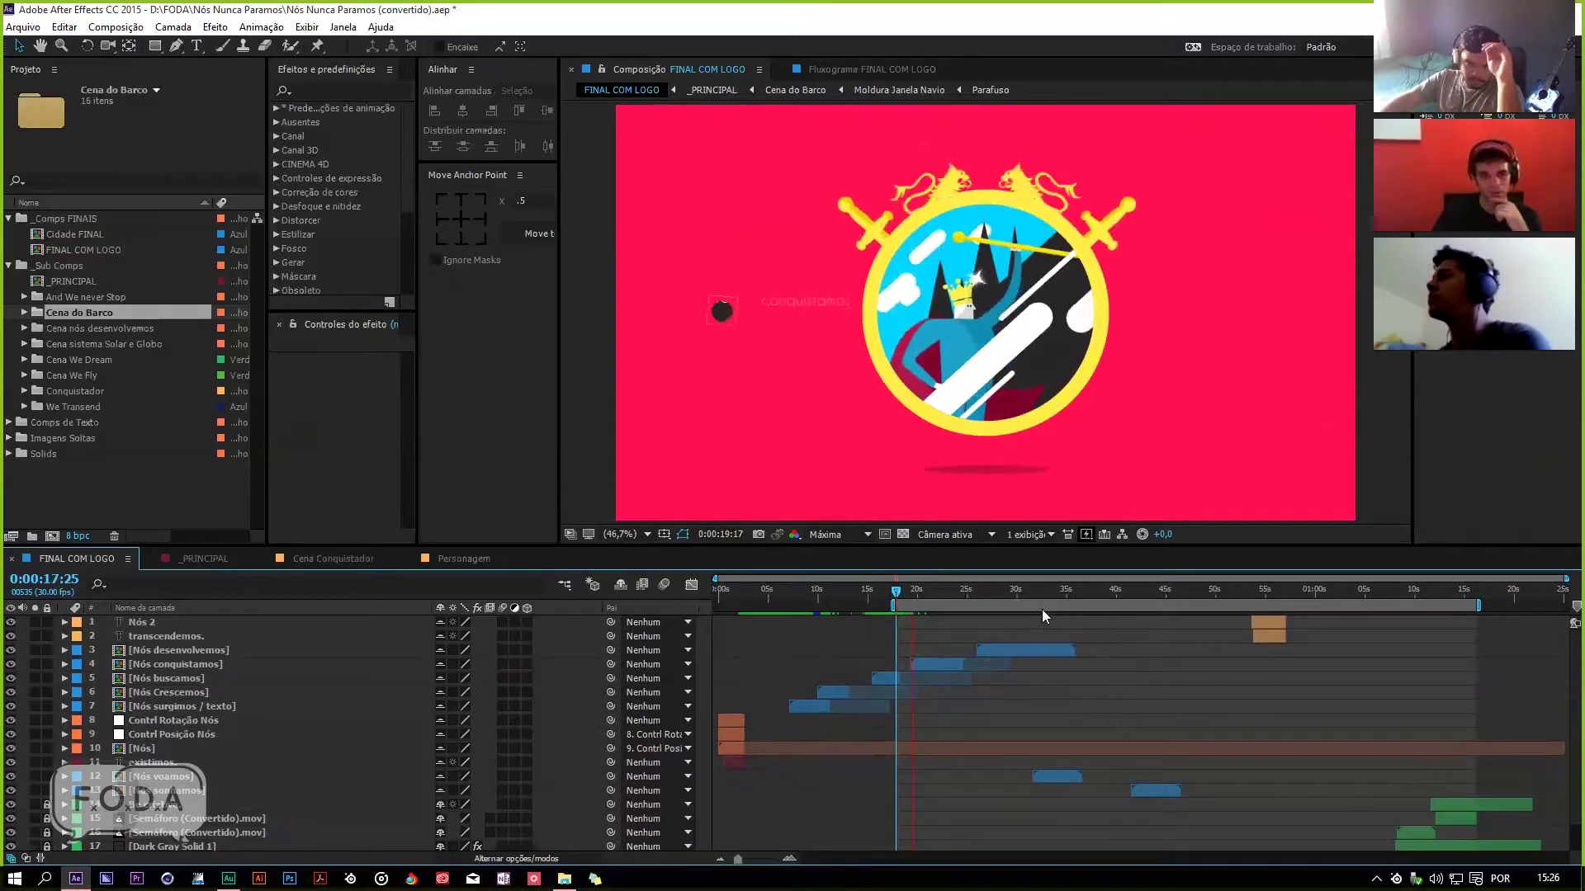
Step: Examine the desenvolvemos projector scene at 0:00:27:14 and 0:00:30:04, and back at 0:00:29:09
left_click_drag(936, 601, 991, 603)
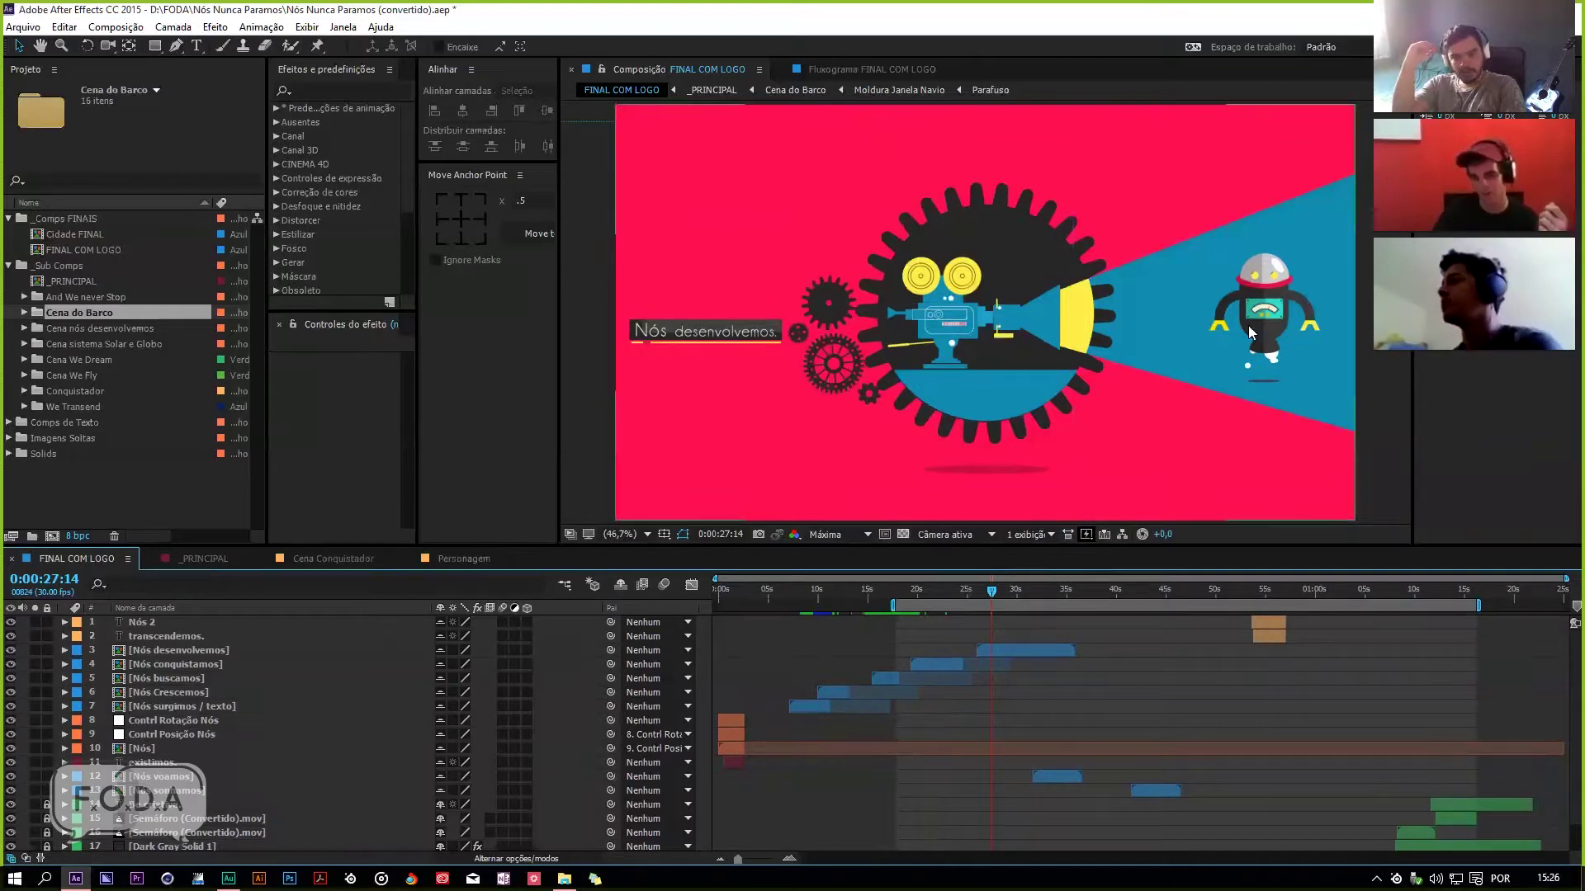
left_click(1017, 594)
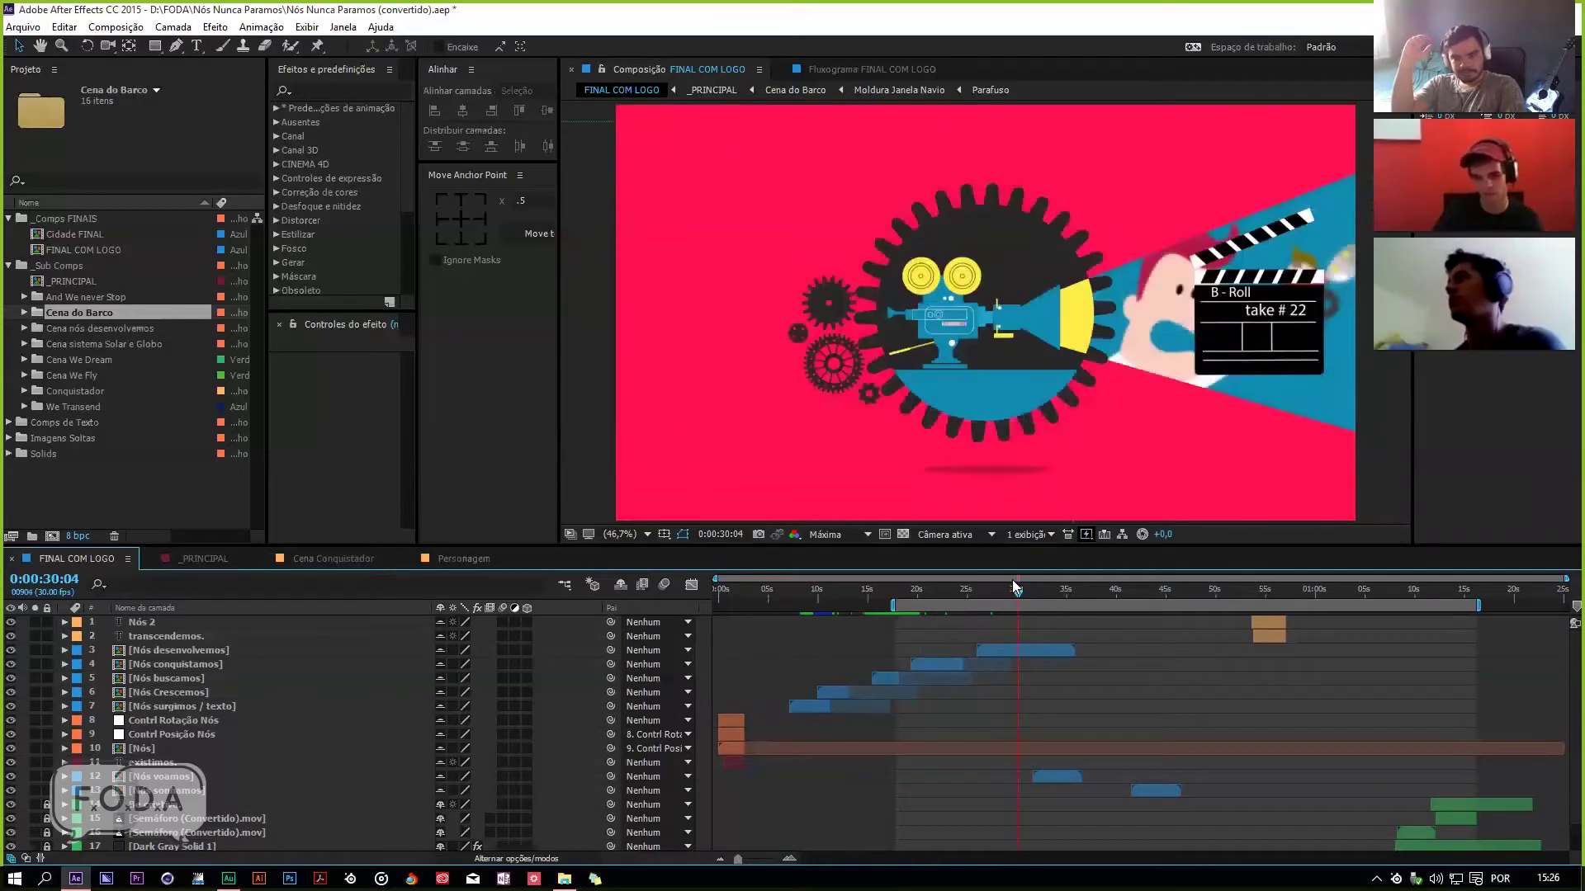
left_click_drag(1018, 594, 1014, 591)
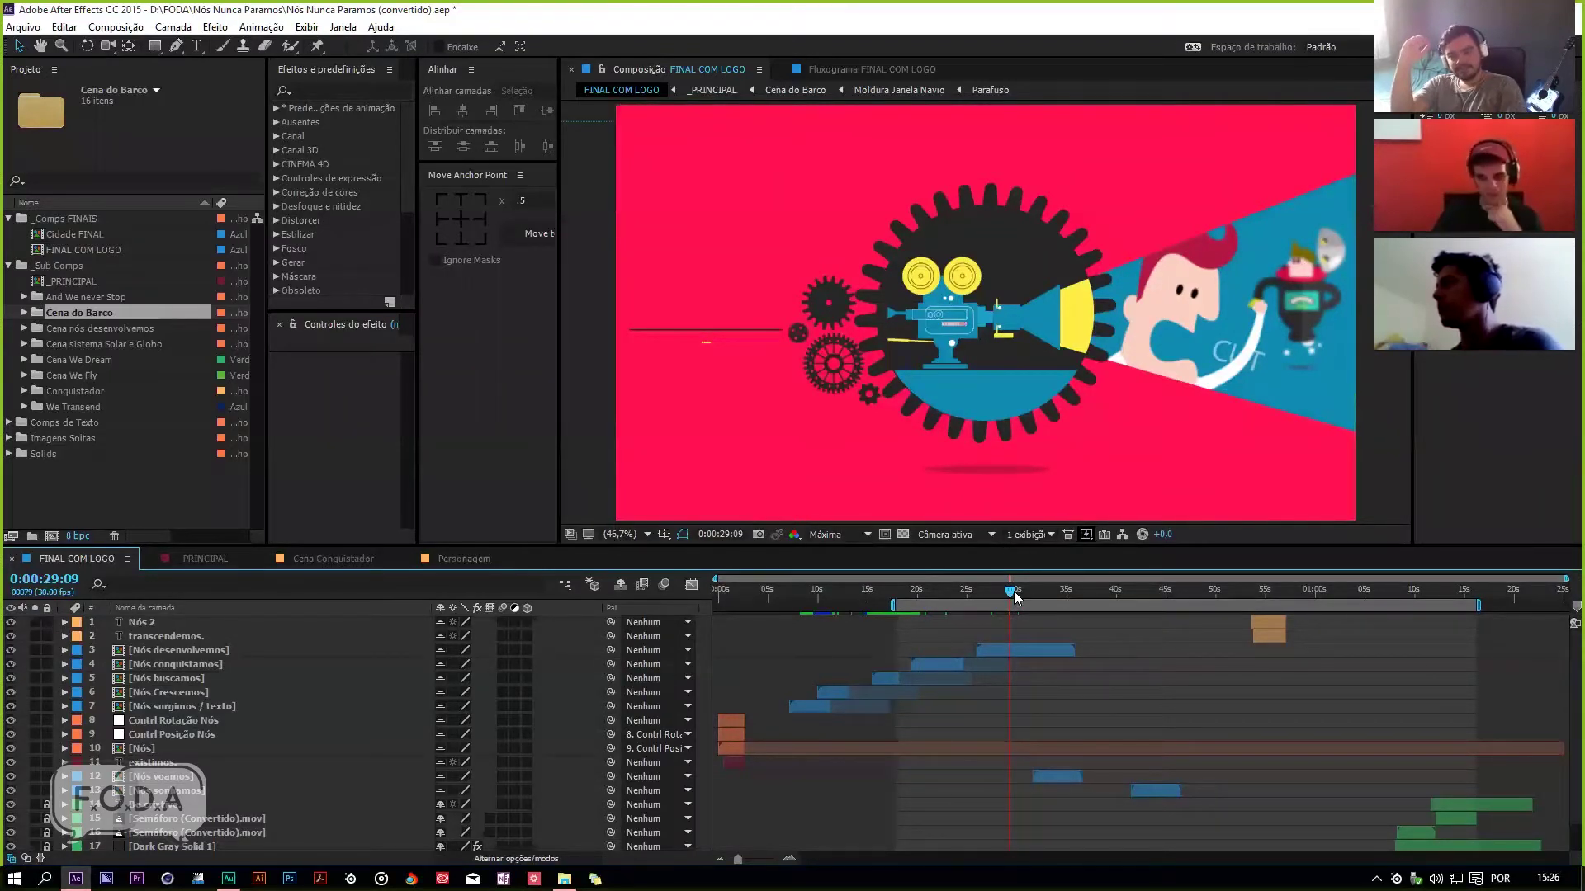
Step: Examine the voamos scene from the balloon's entrance at 0:00:31:11, around 0:00:33:26 to 0:00:34:01, and at the airplane frame 0:00:34:23
left_click_drag(1015, 596, 1037, 602)
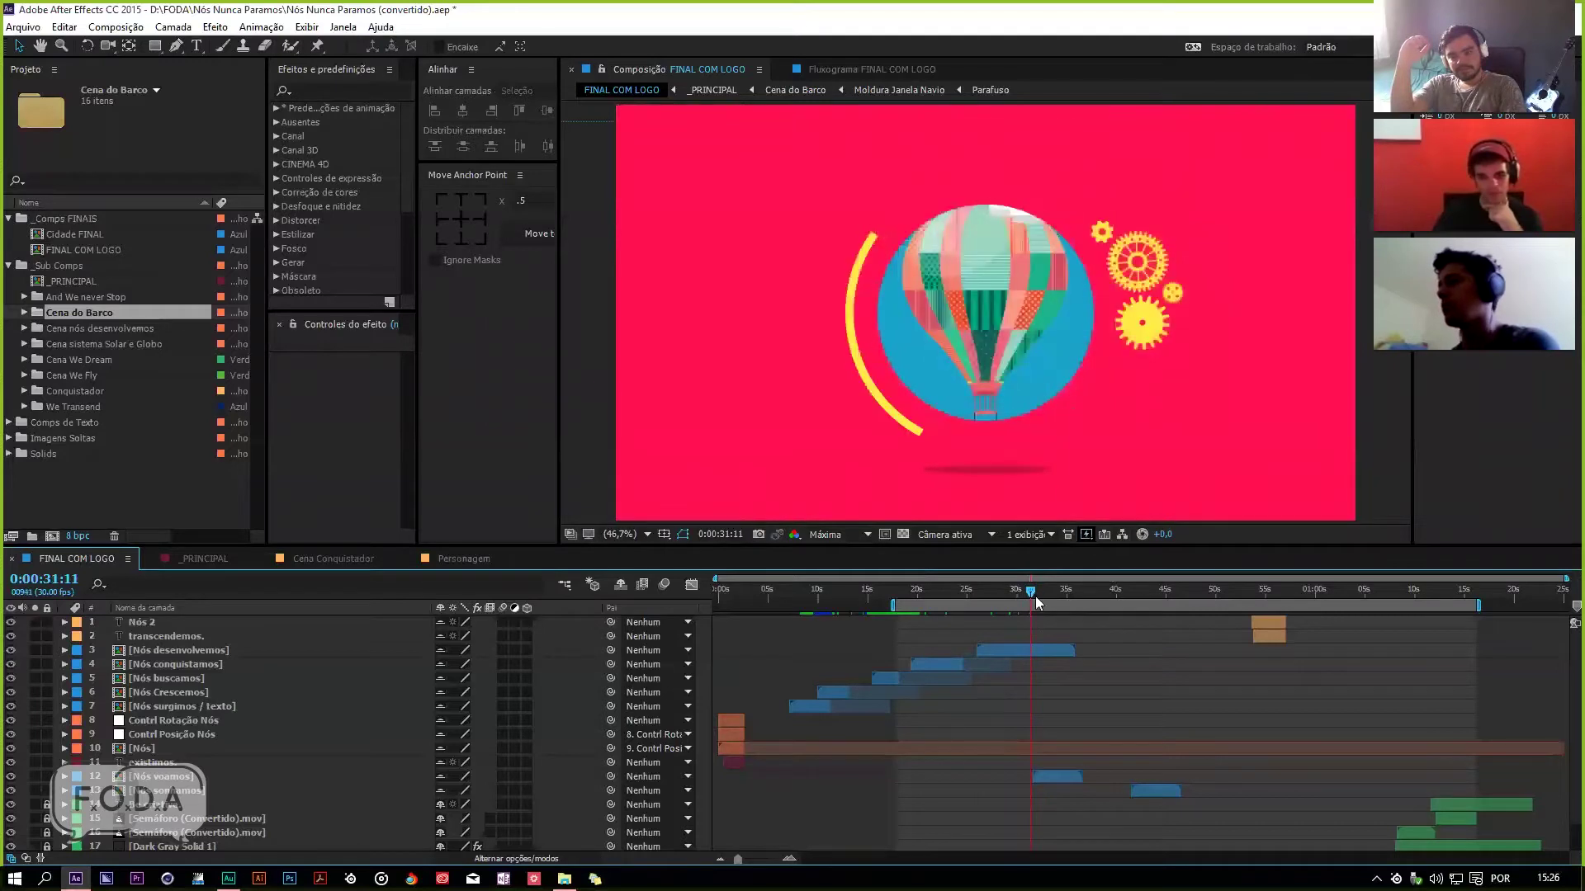
left_click(1055, 596)
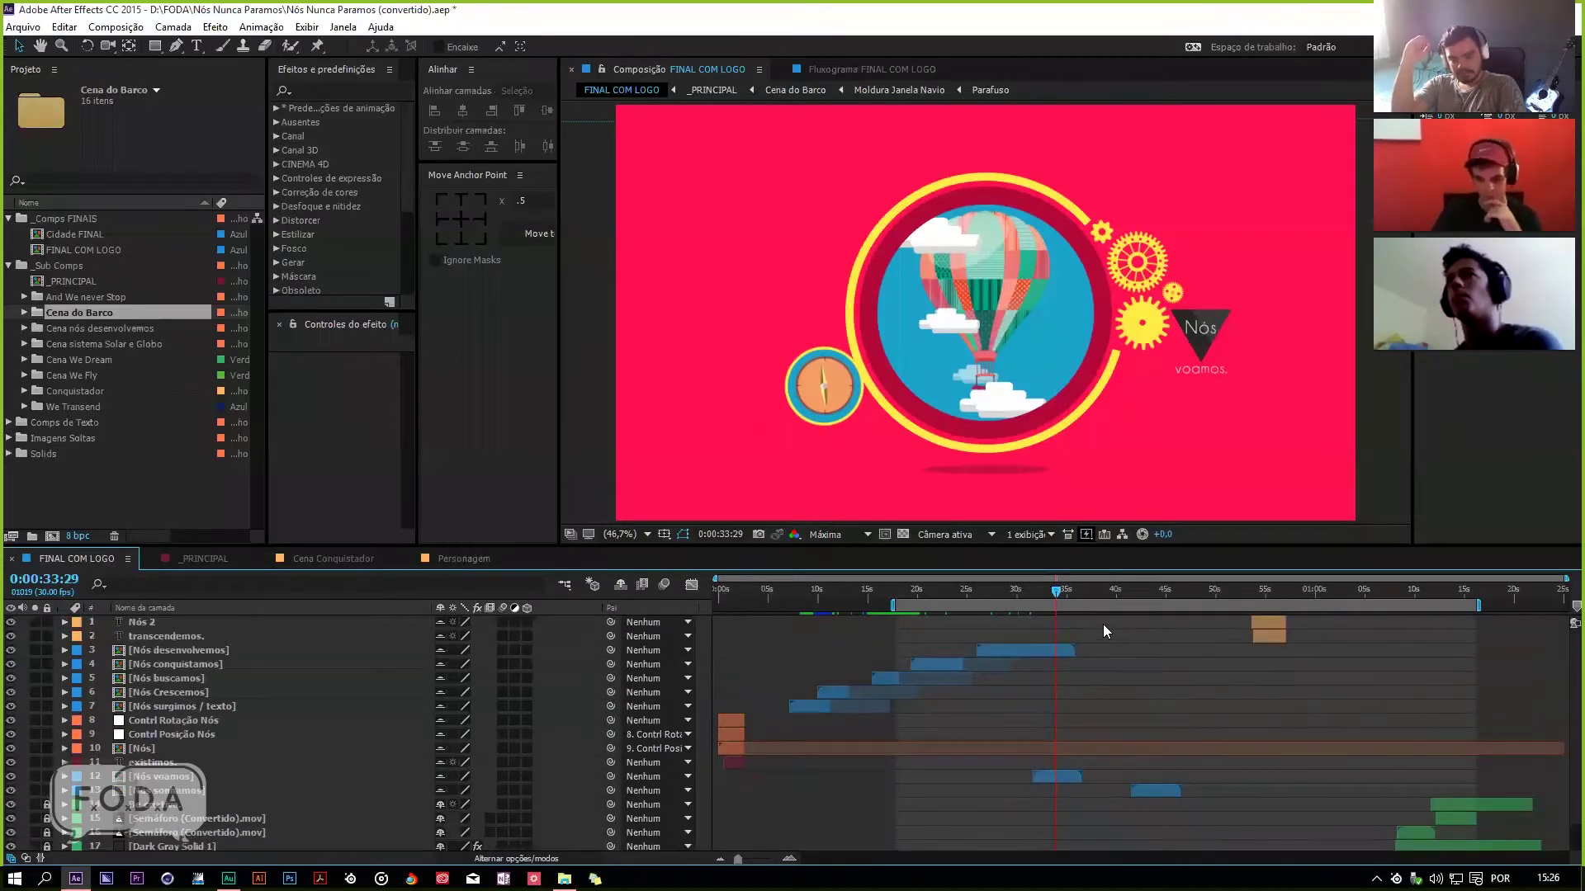
mouse_move(1068, 593)
left_mouse_down()
mouse_move(1107, 596)
mouse_move(1058, 604)
left_mouse_up()
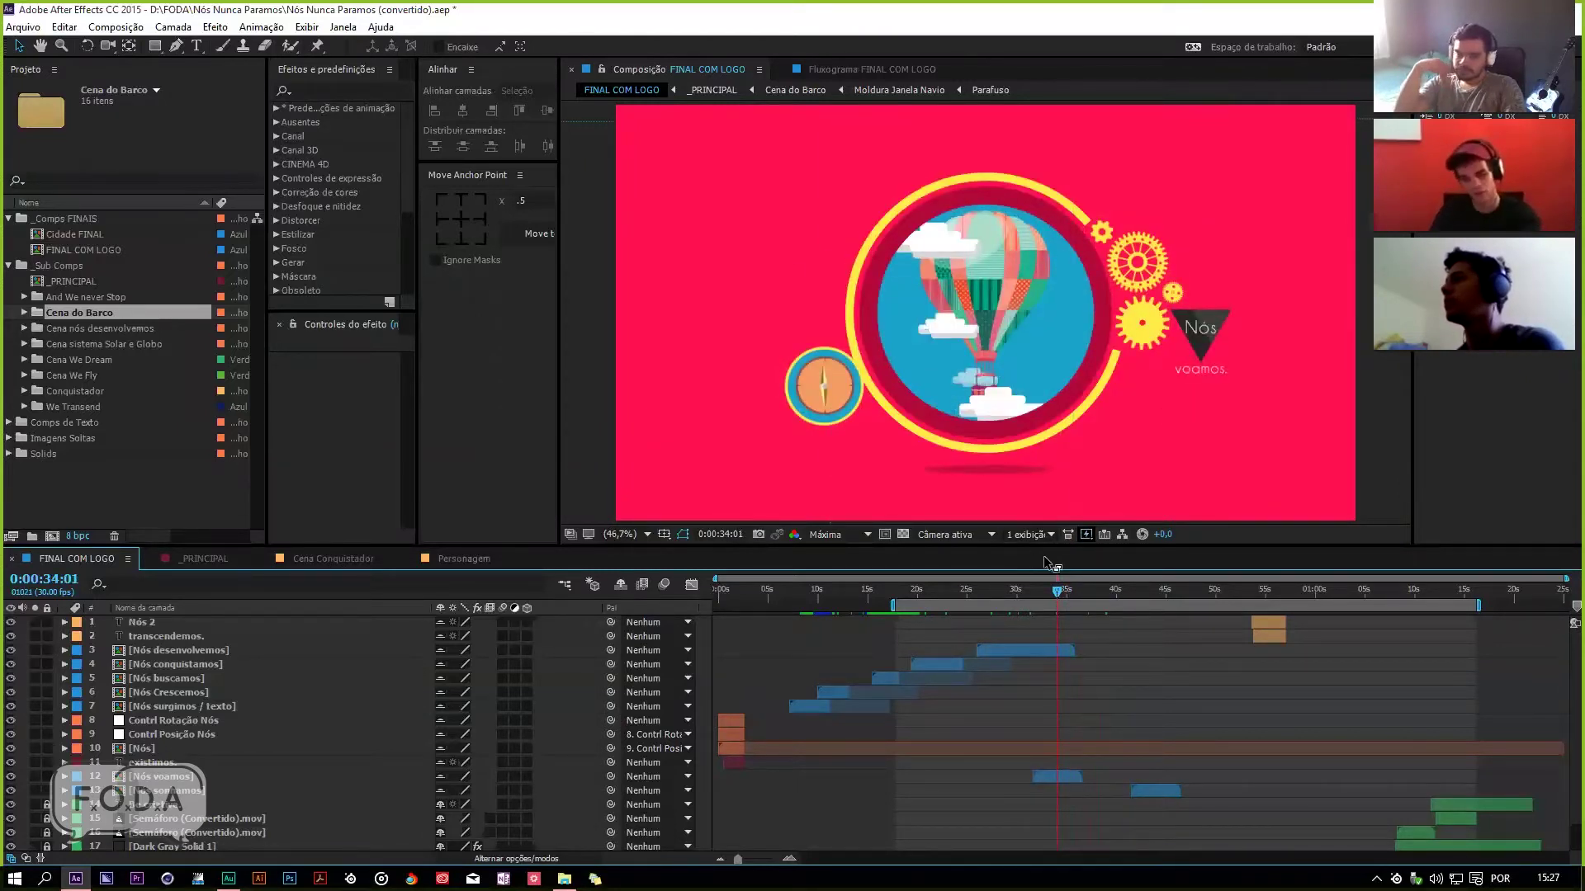
left_click_drag(1063, 590, 1054, 596)
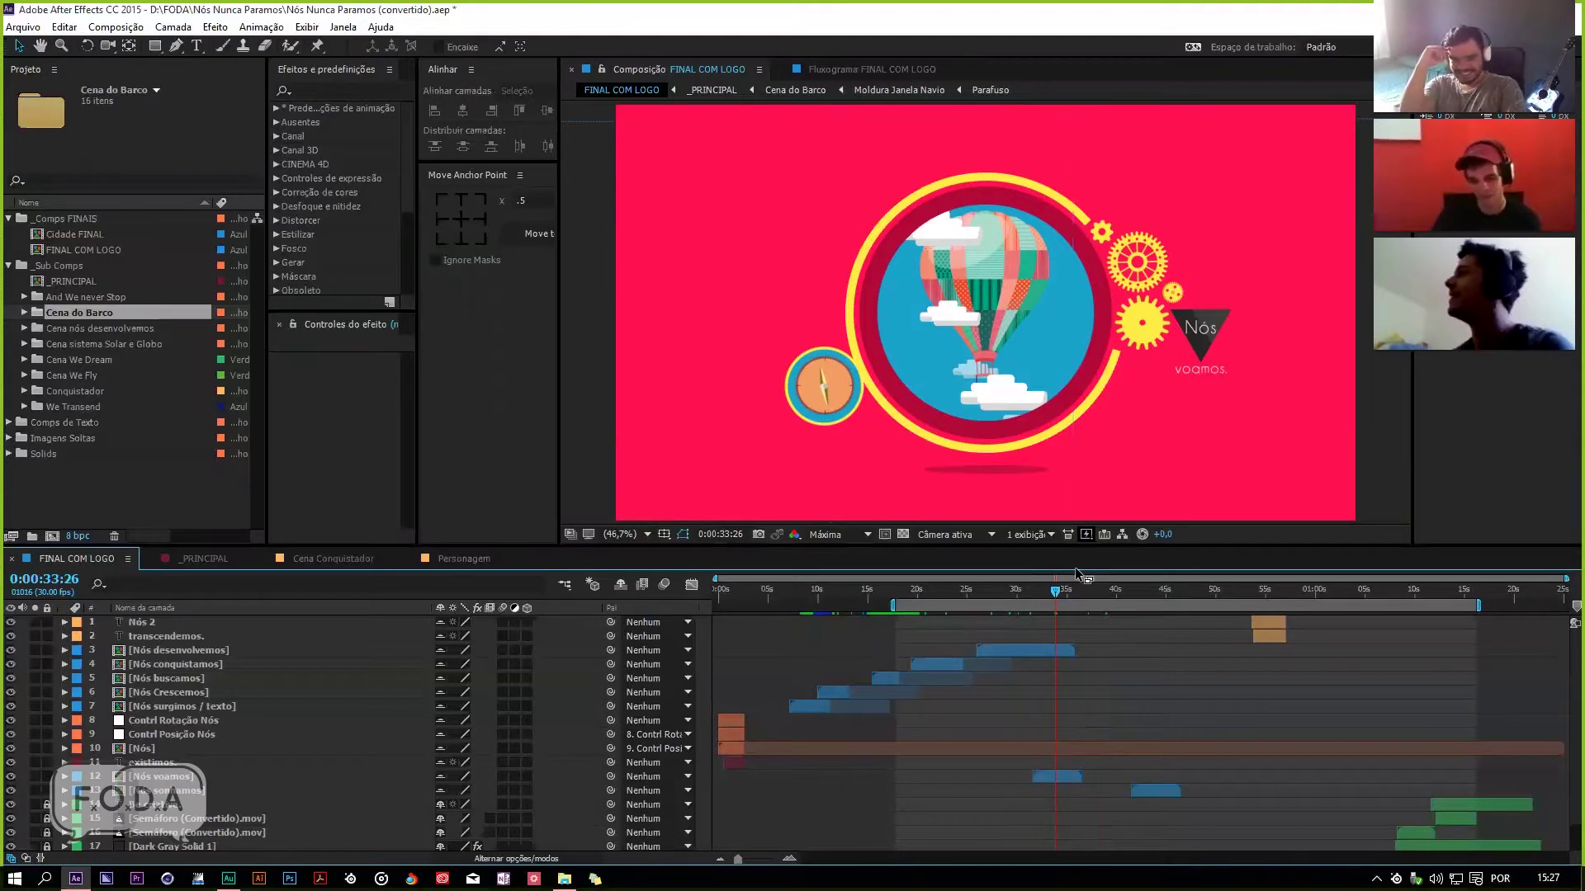
left_click_drag(1057, 592, 1064, 591)
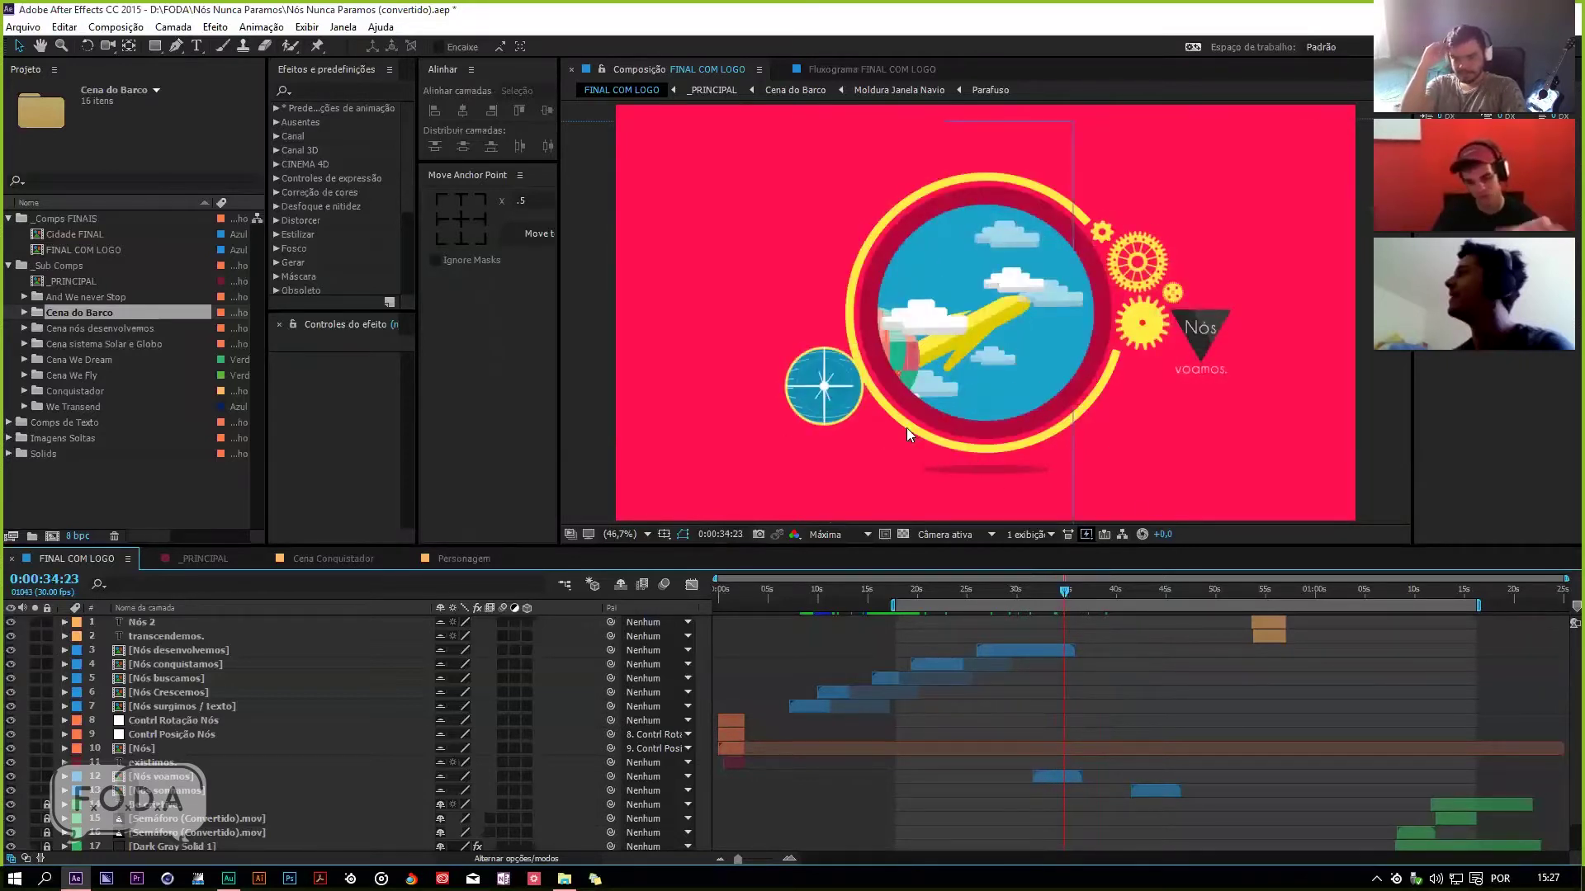
Step: Examine the rocket at 0:00:38:10, its transition into the sonhamos scene at 0:00:41:23, and the rocket again at 0:00:39:20
left_click_drag(1064, 590, 1099, 599)
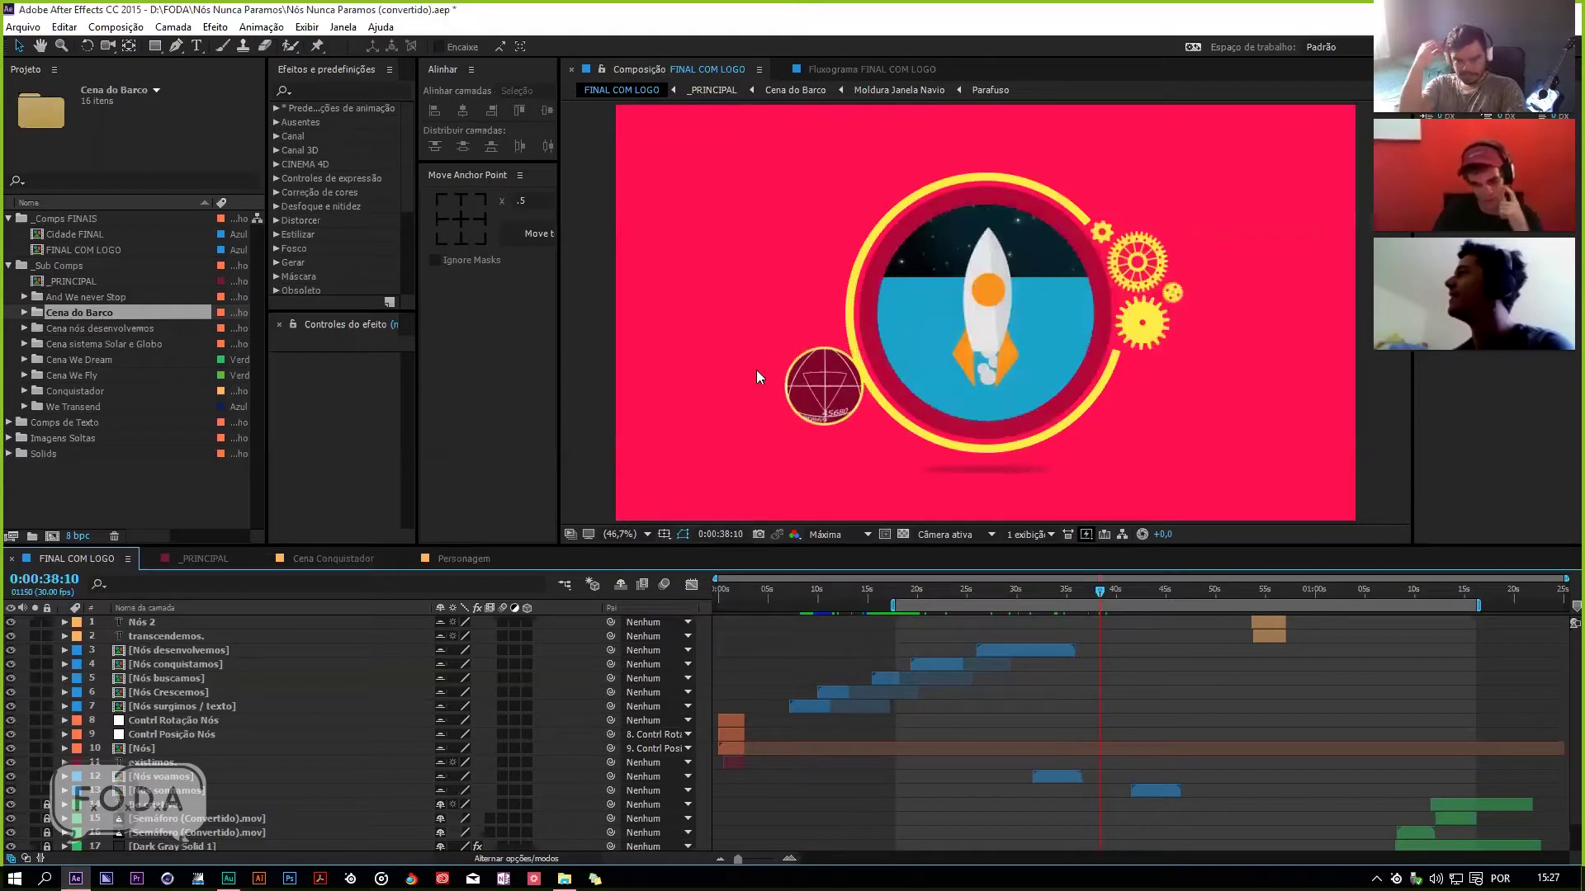
left_click_drag(1104, 591, 1132, 596)
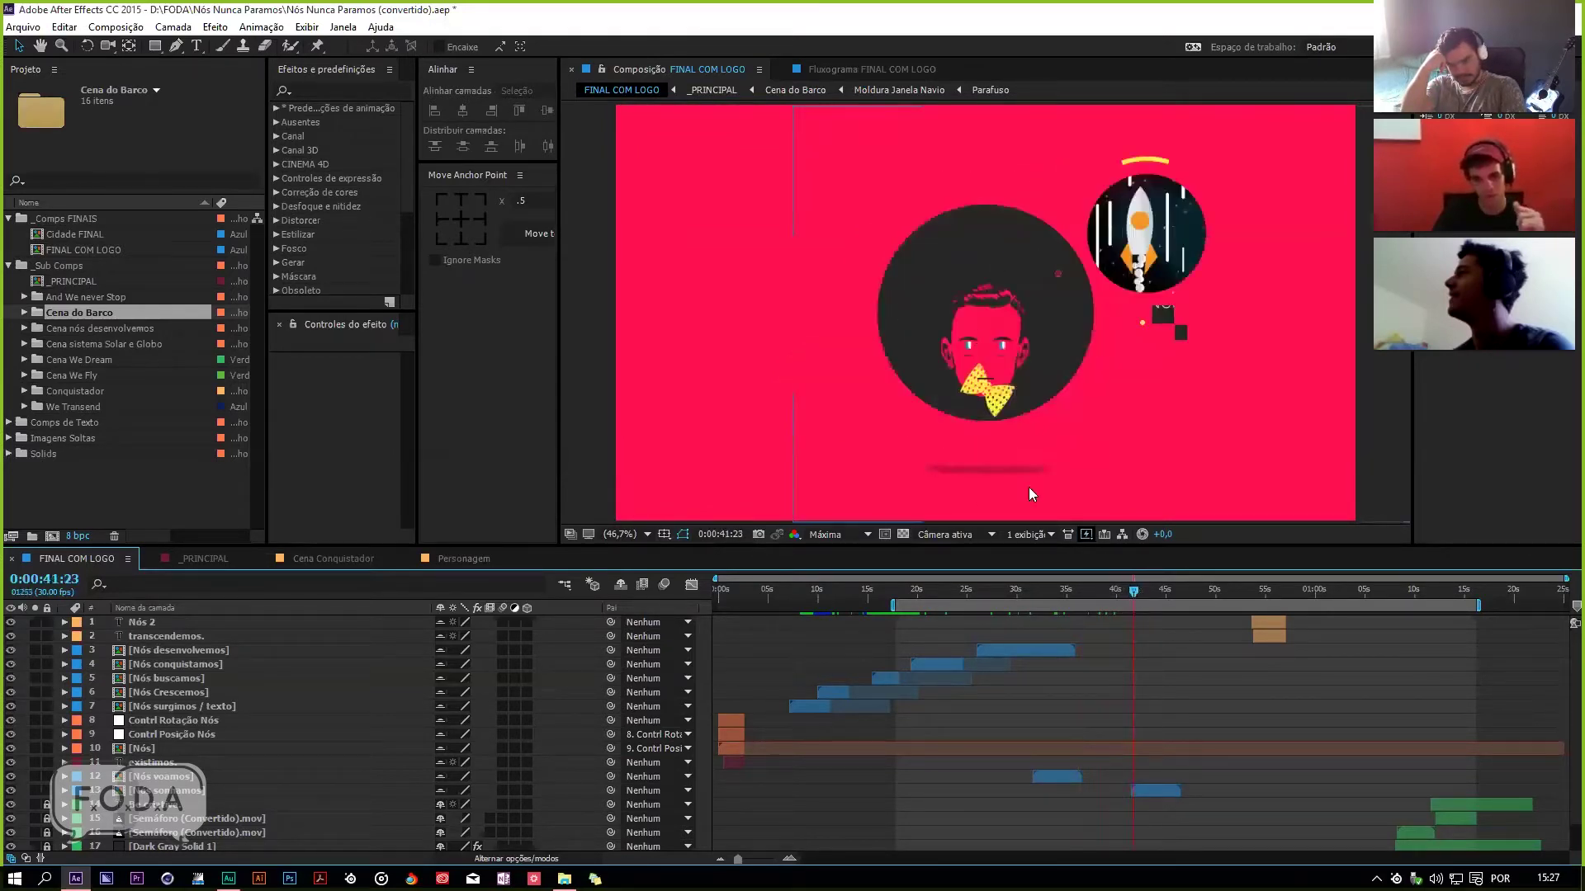
left_click(1112, 591)
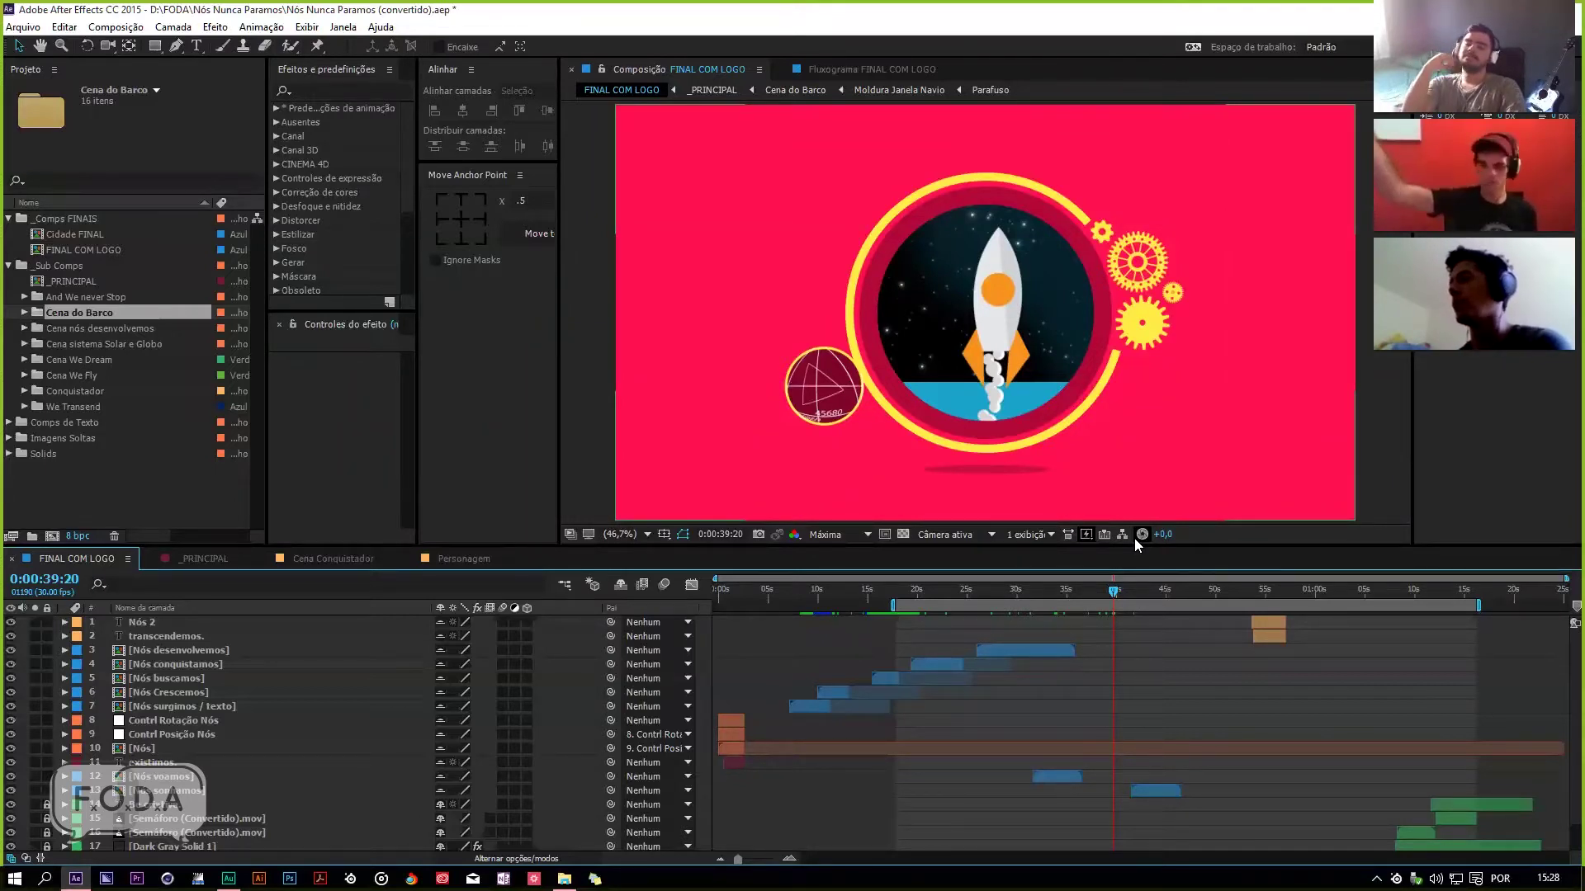
Step: Examine the sonhamos scene between 0:00:43:00 and 0:00:44:25 and preview it with the work area starting at 0:00:43:00
left_click_drag(1124, 589, 1159, 636)
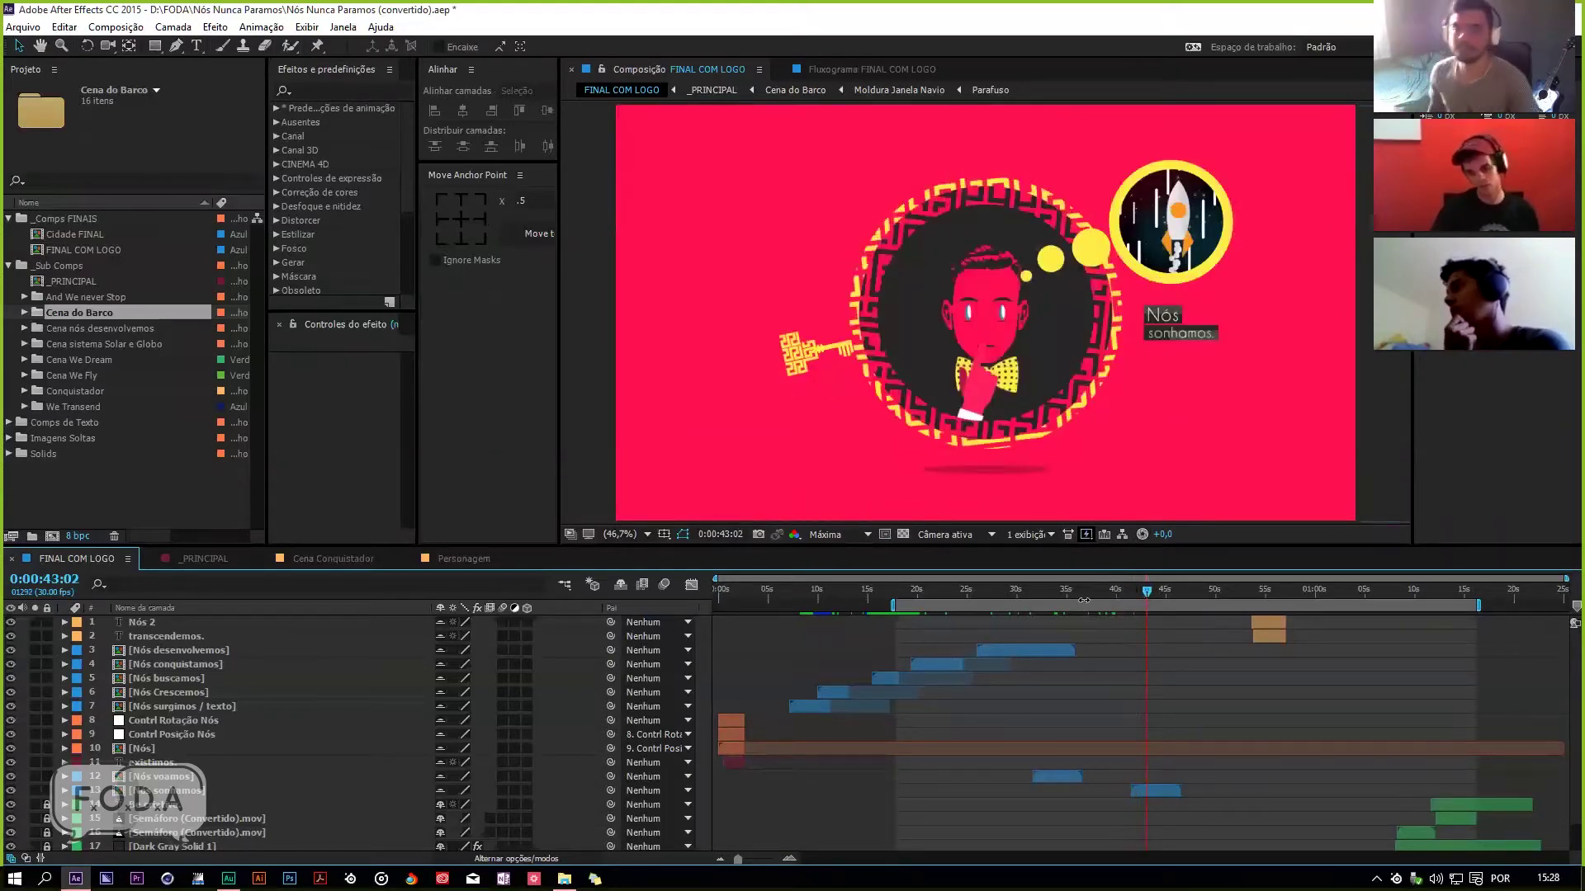
left_click_drag(1146, 595, 1143, 604)
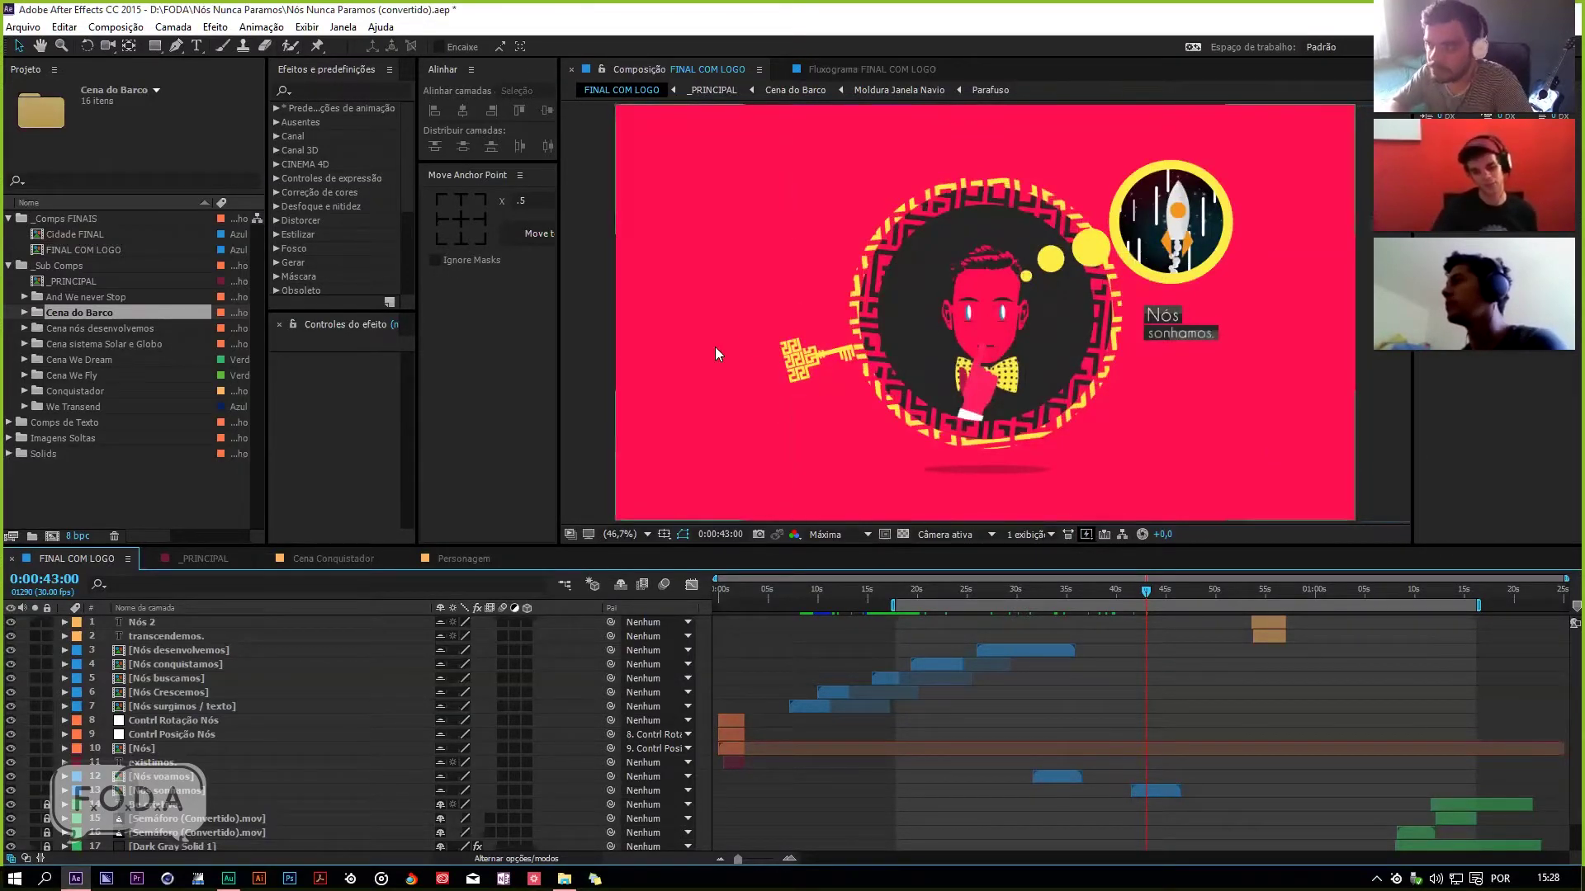
left_click_drag(1146, 589, 1163, 611)
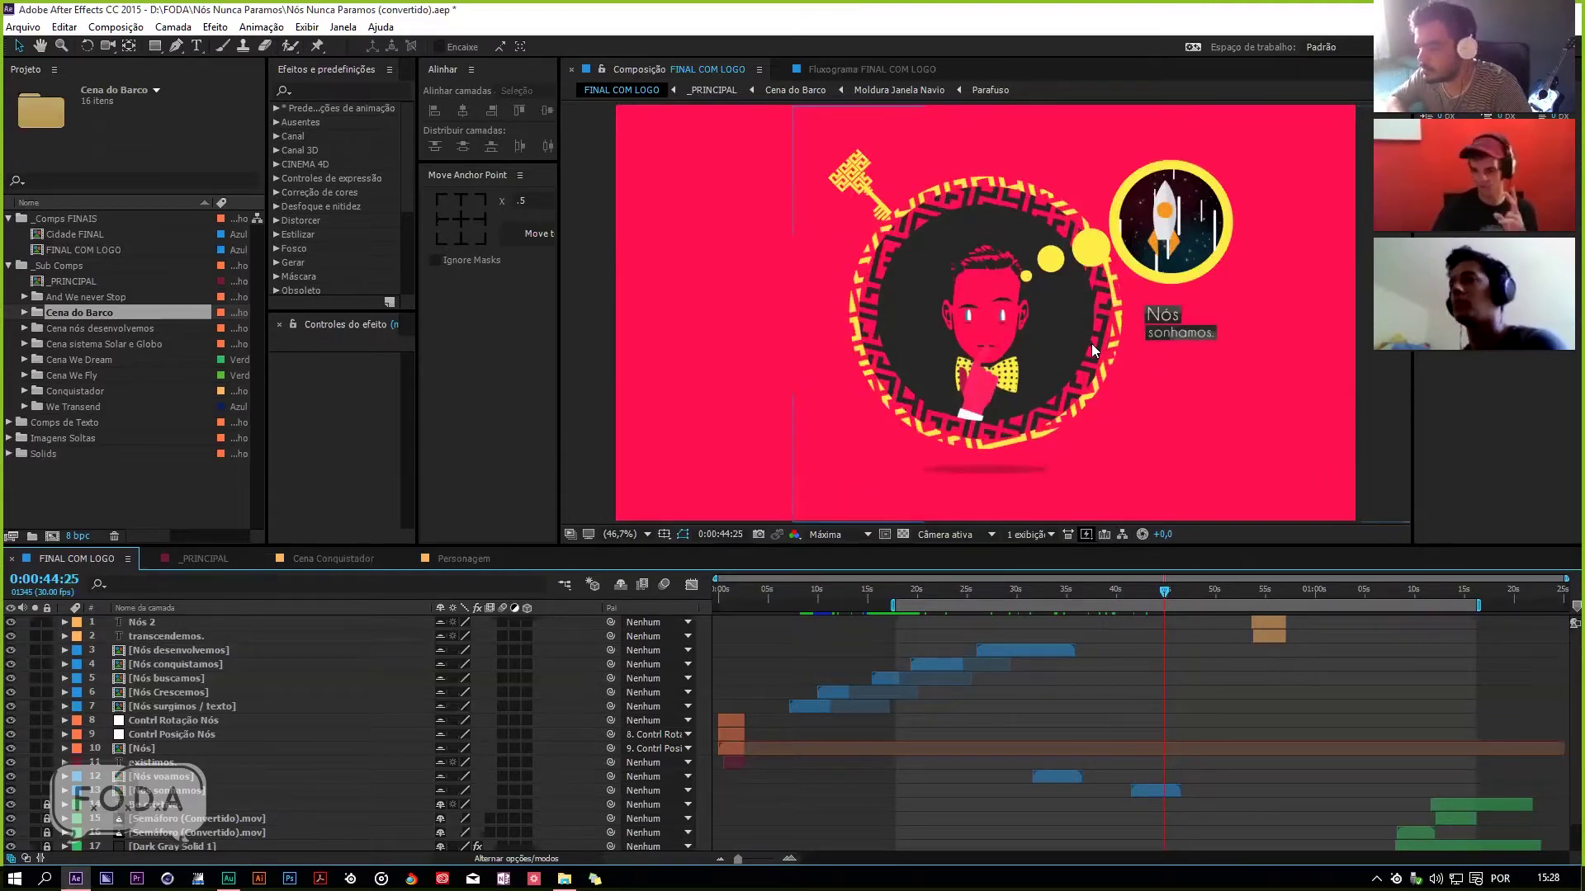
left_click_drag(1162, 596, 1144, 593)
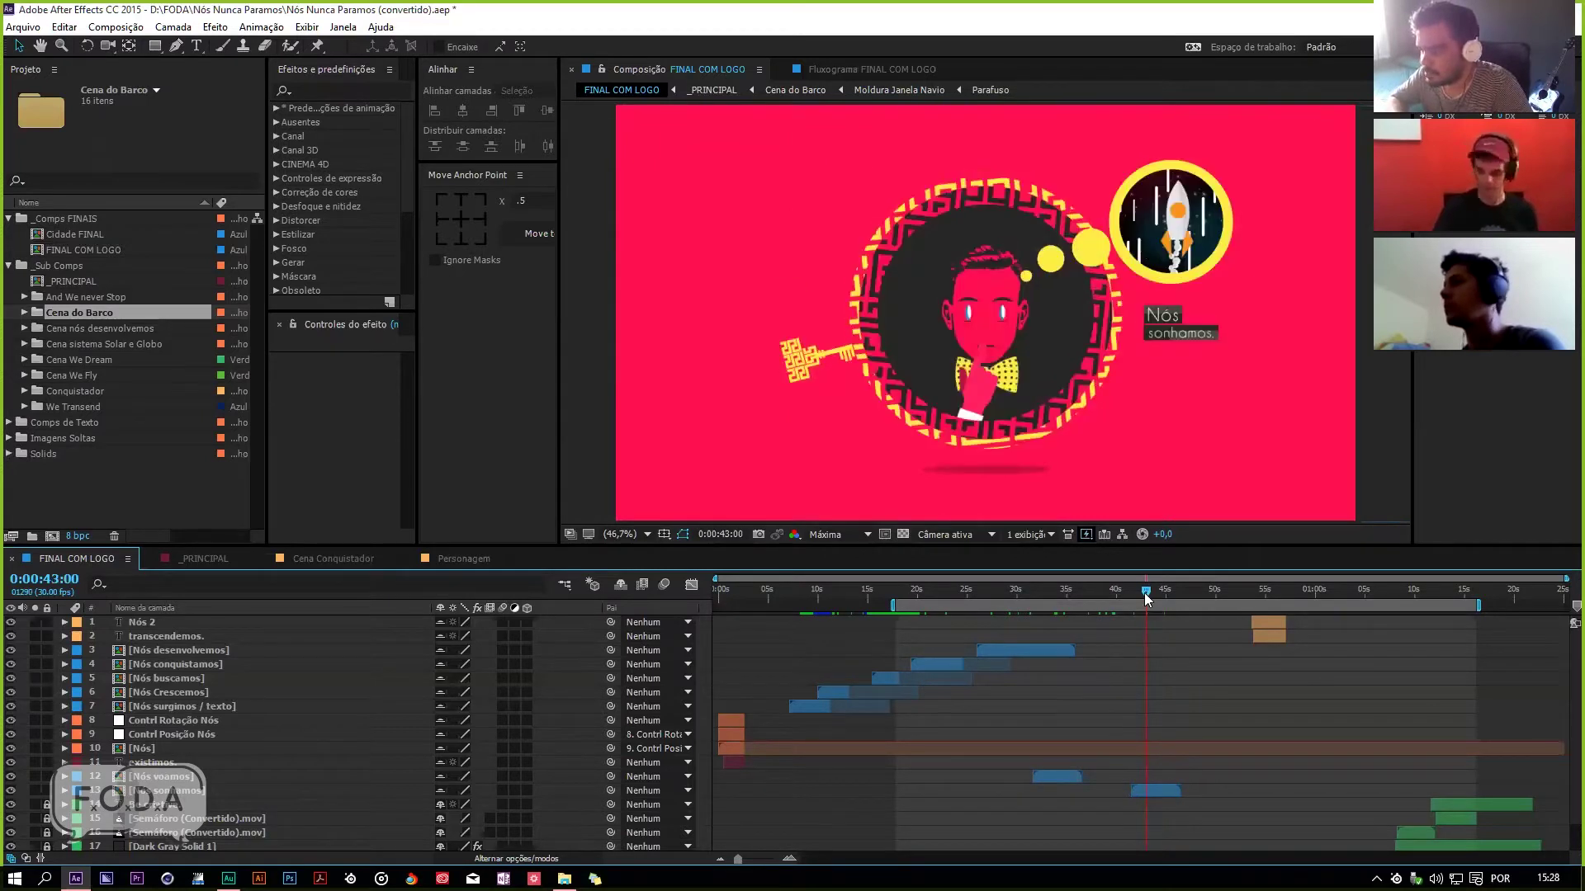
key("space")
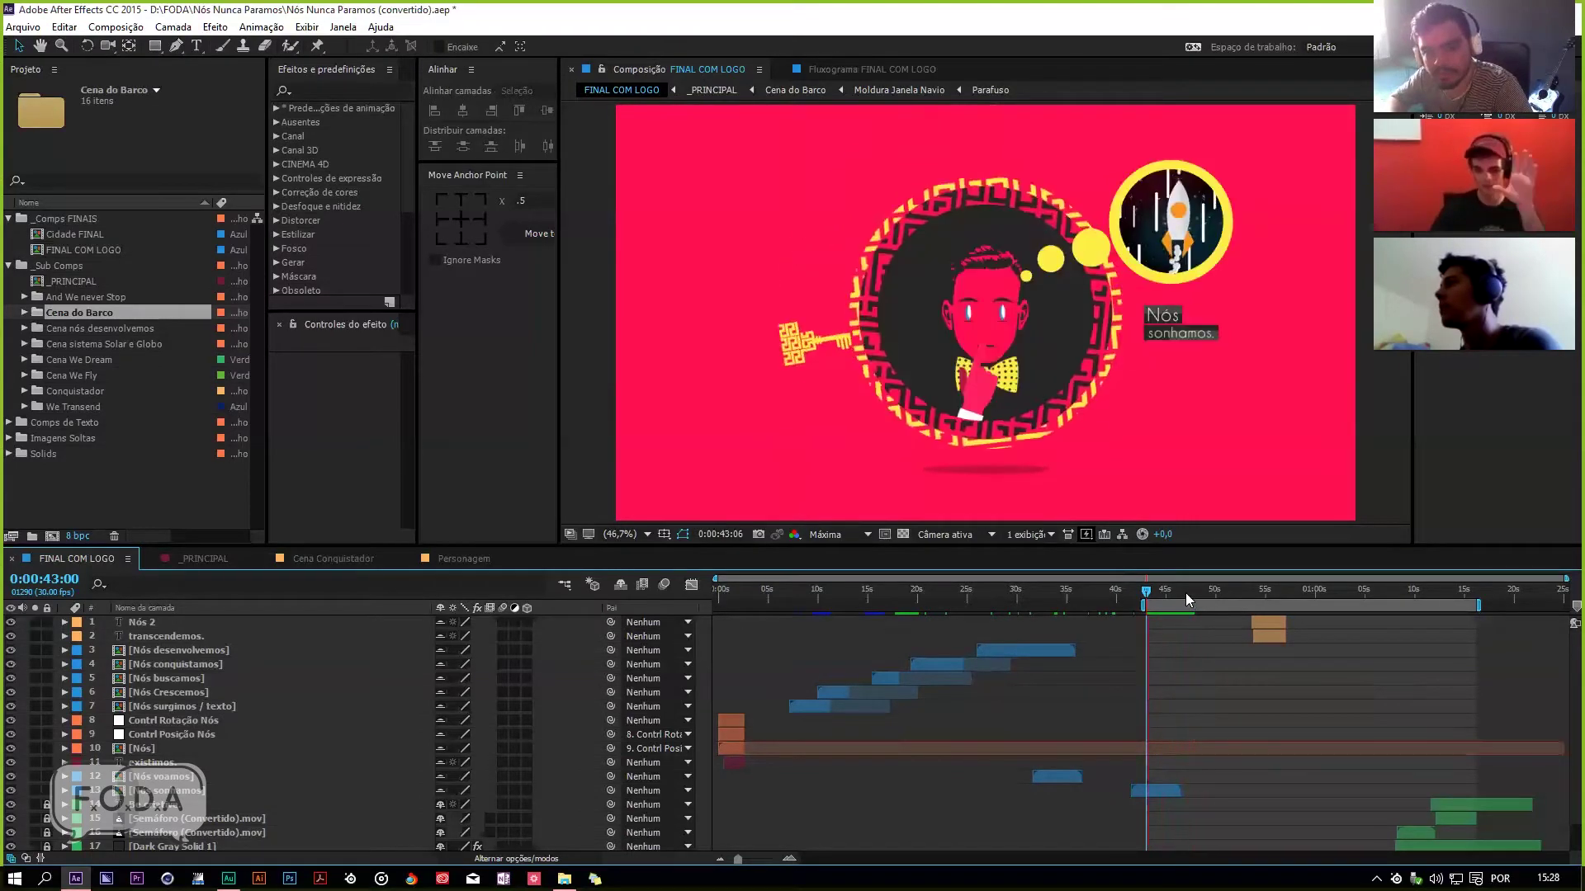
Step: Preview the yellow-circle transition from a work area starting at 0:00:46:27, stop at 0:00:49:29 and save the project
left_click_drag(1175, 616, 1184, 624)
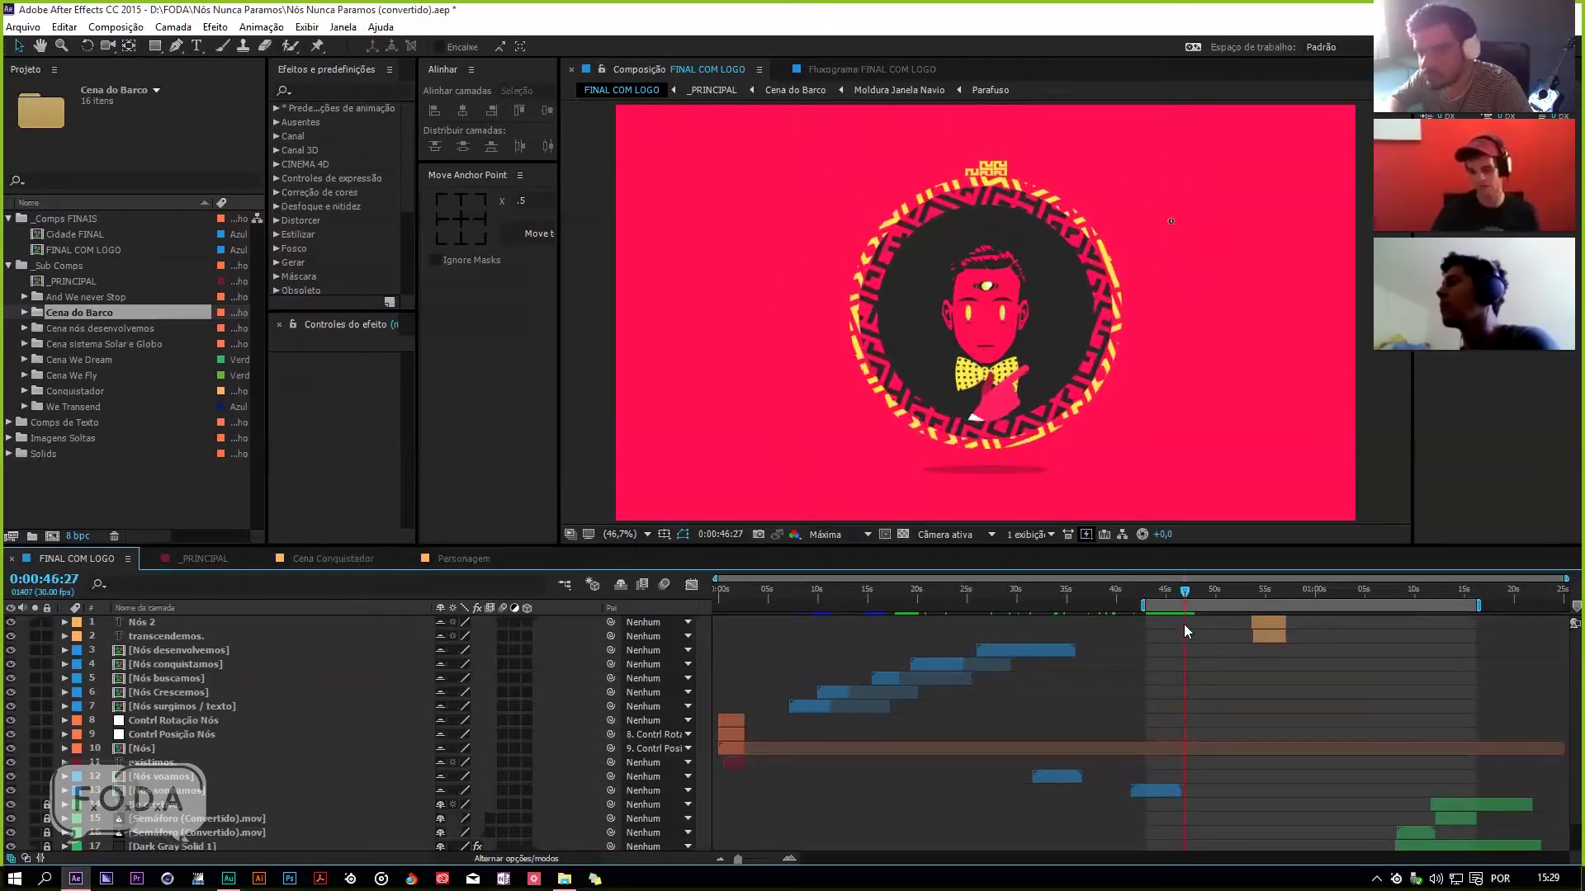
key("b")
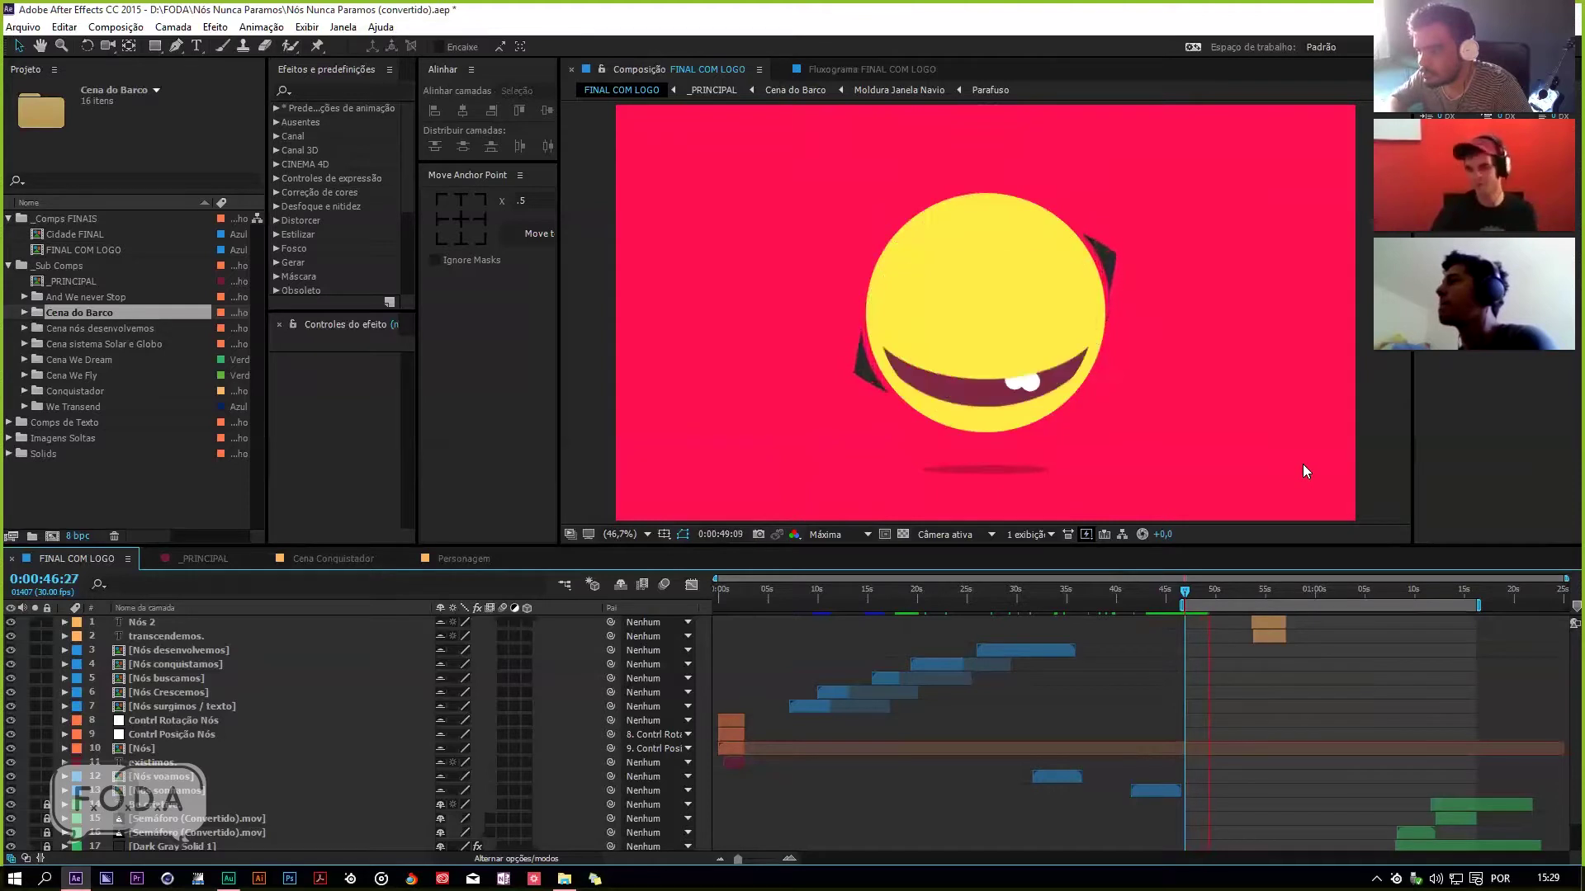
left_click(1205, 591)
key("space")
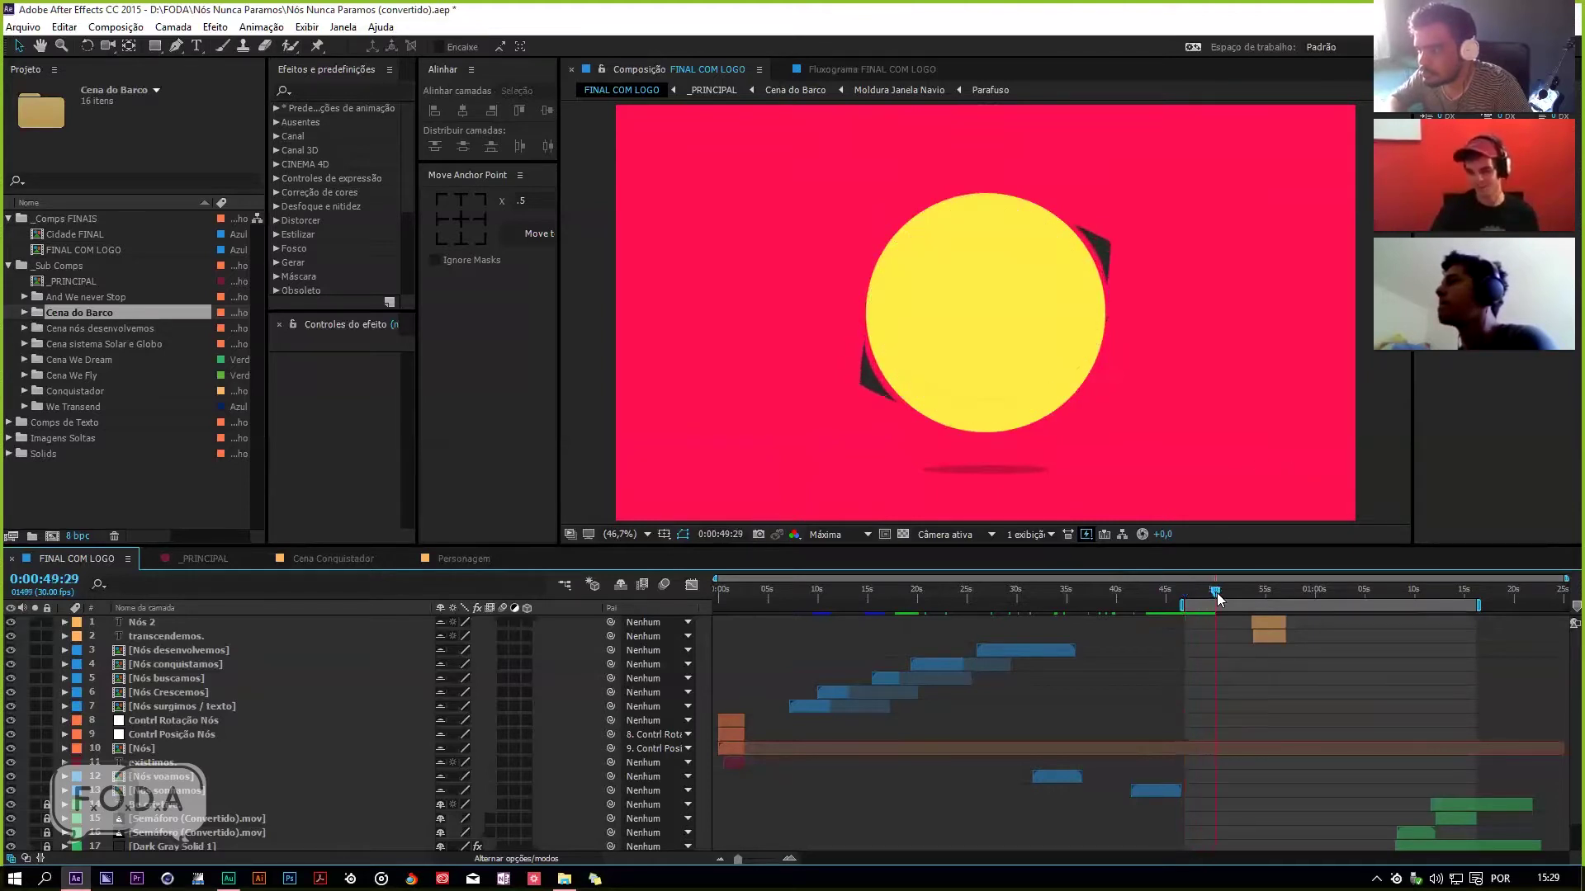
key("ctrl+s")
Step: Start the work area at 0:00:52:19 and preview the transcendemos scene, stopping at 0:00:56:08
left_click_drag(1226, 596, 1253, 621)
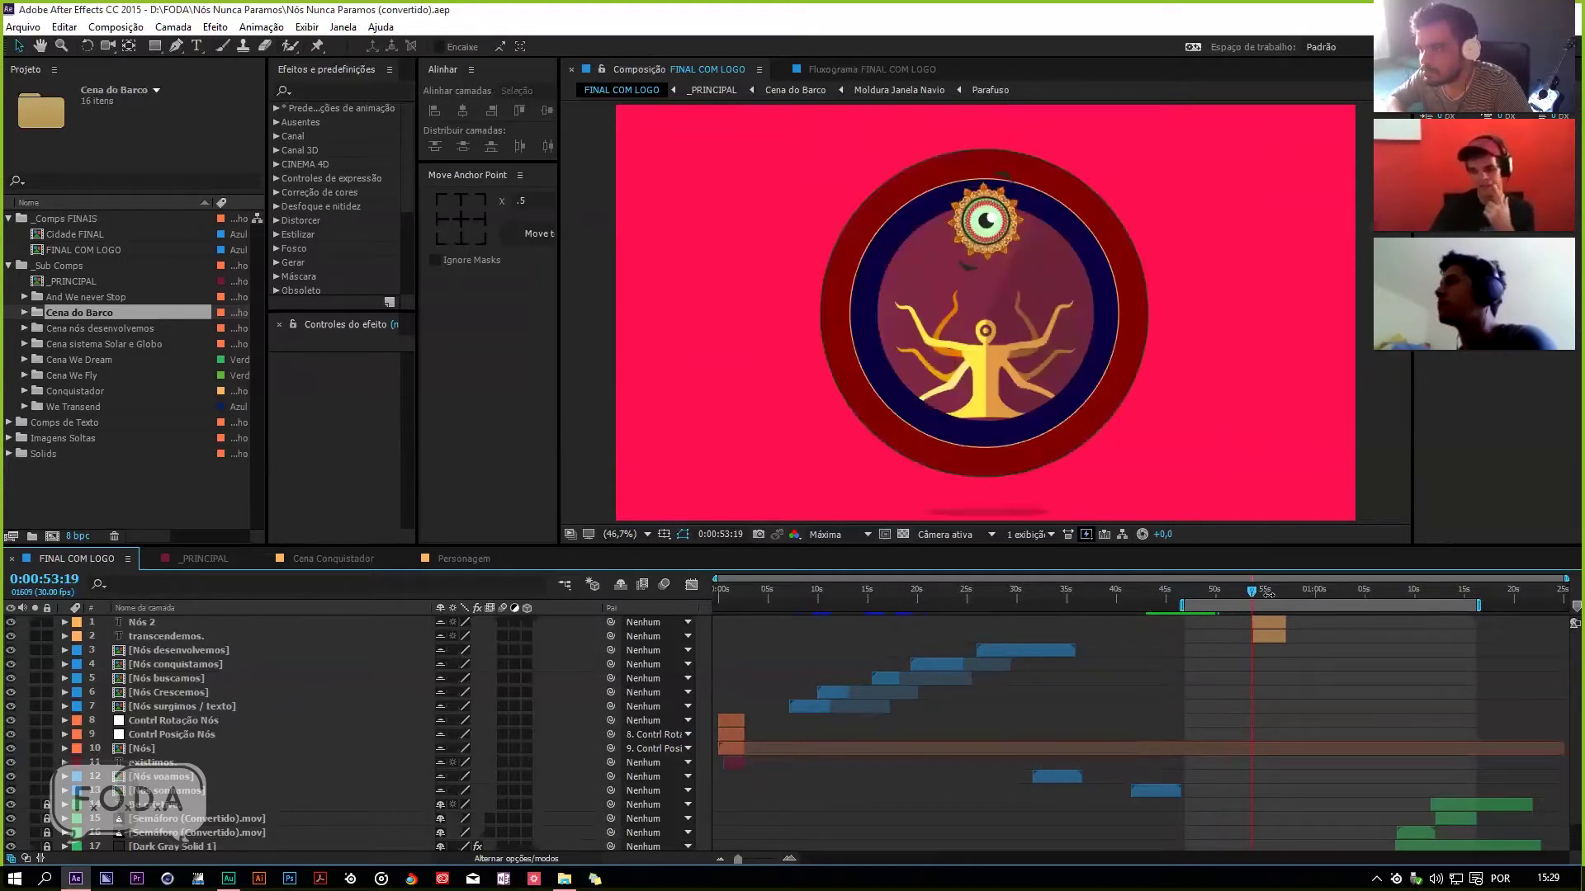
left_click_drag(1253, 596, 1241, 594)
key("b")
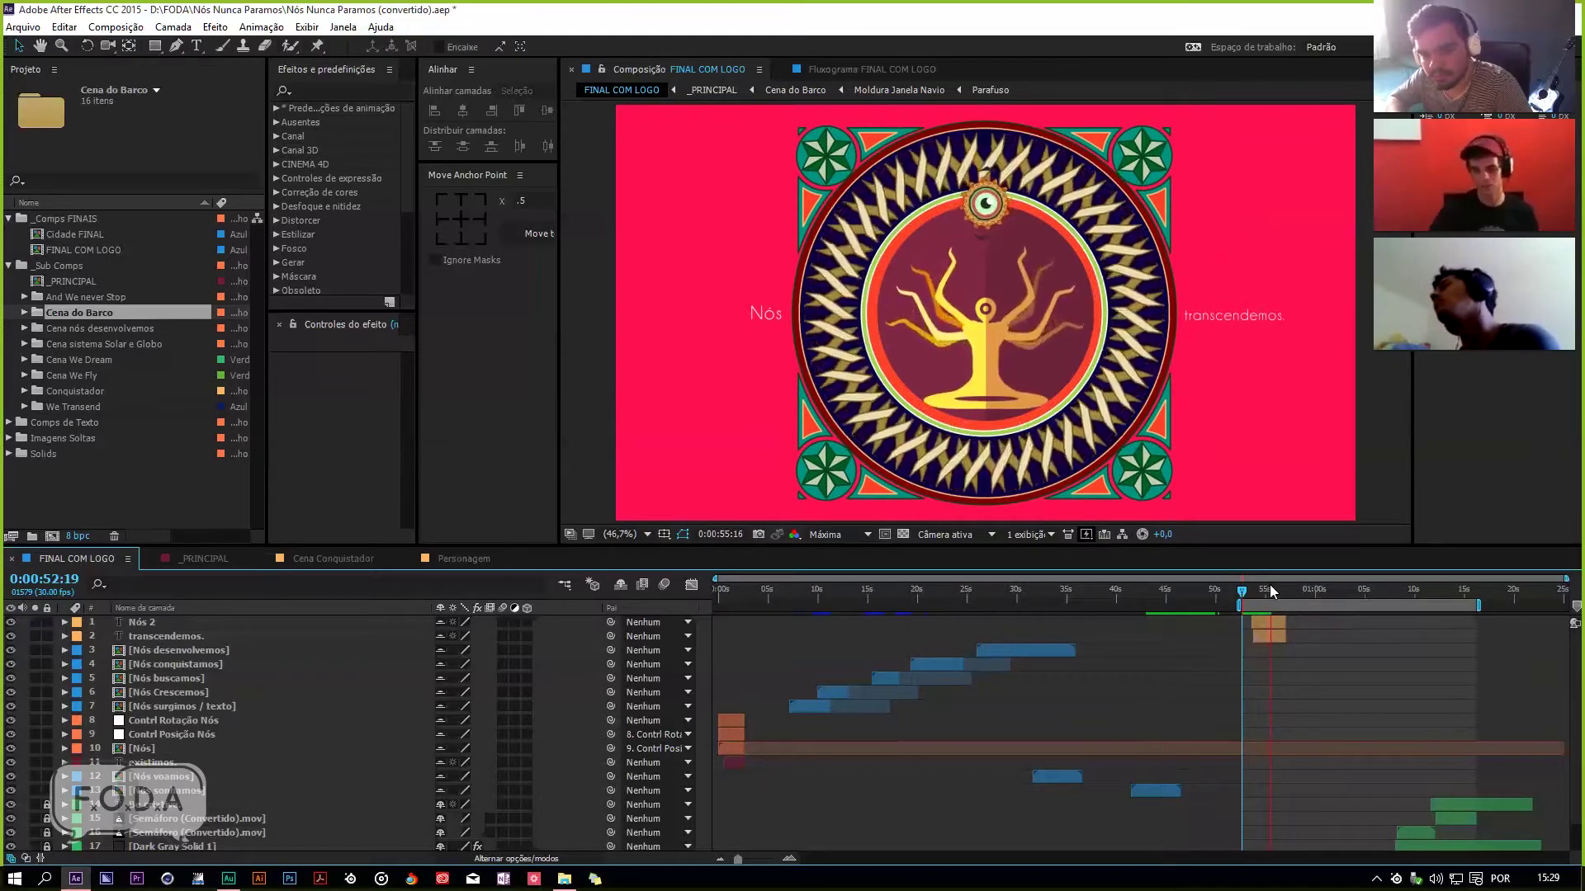
left_click(1277, 591)
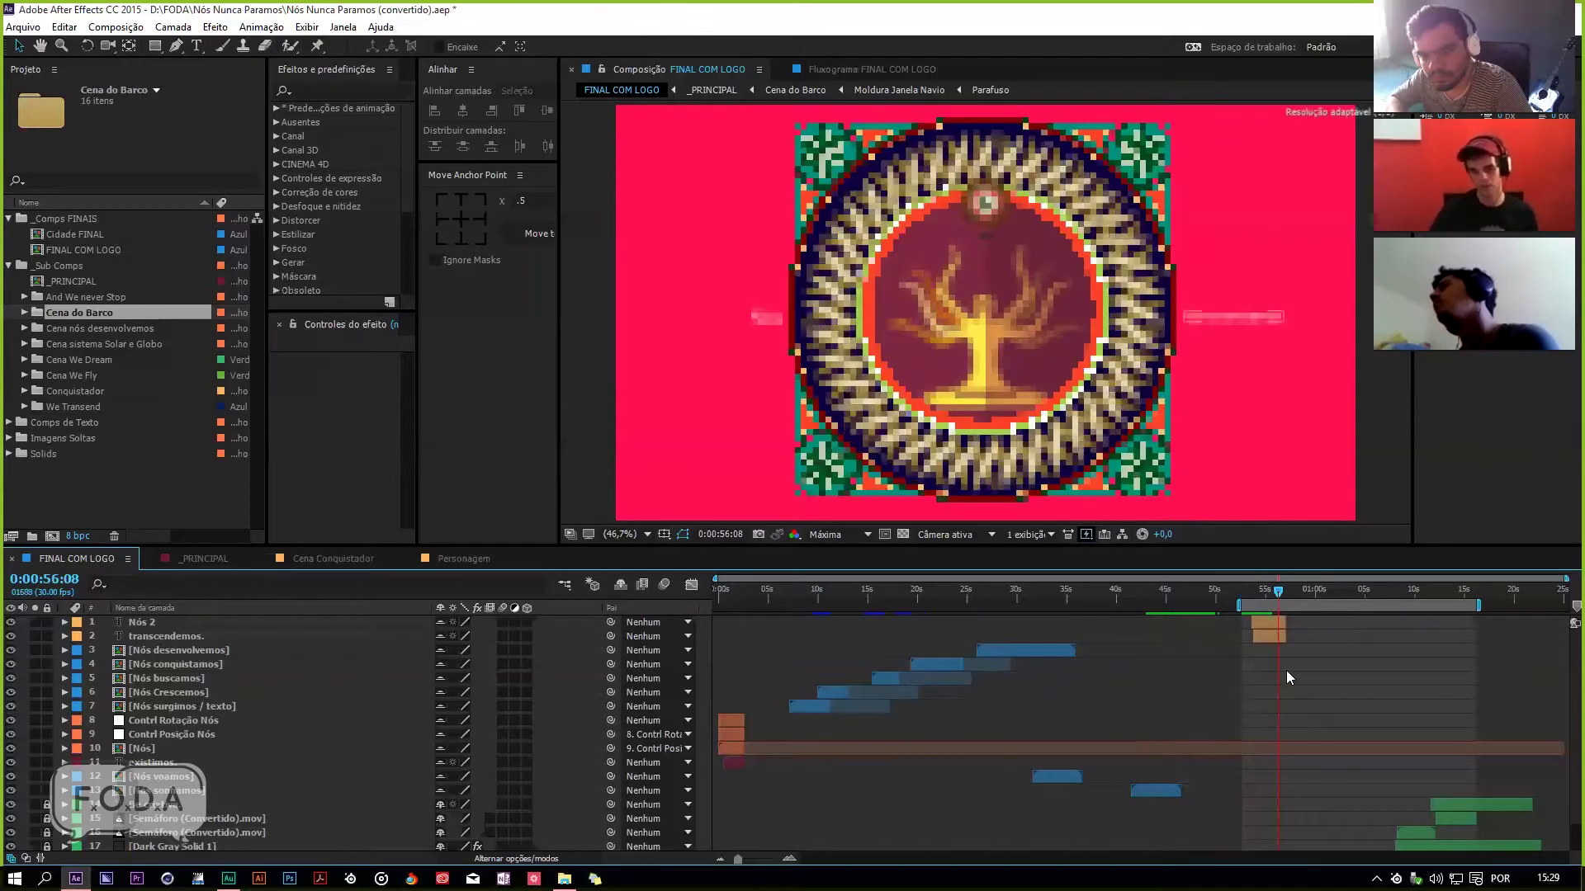
Step: Replay the transcendemos mandala animation, inspect it at 0:00:54:29, and play it again, stopping at 0:00:56:06
key("space")
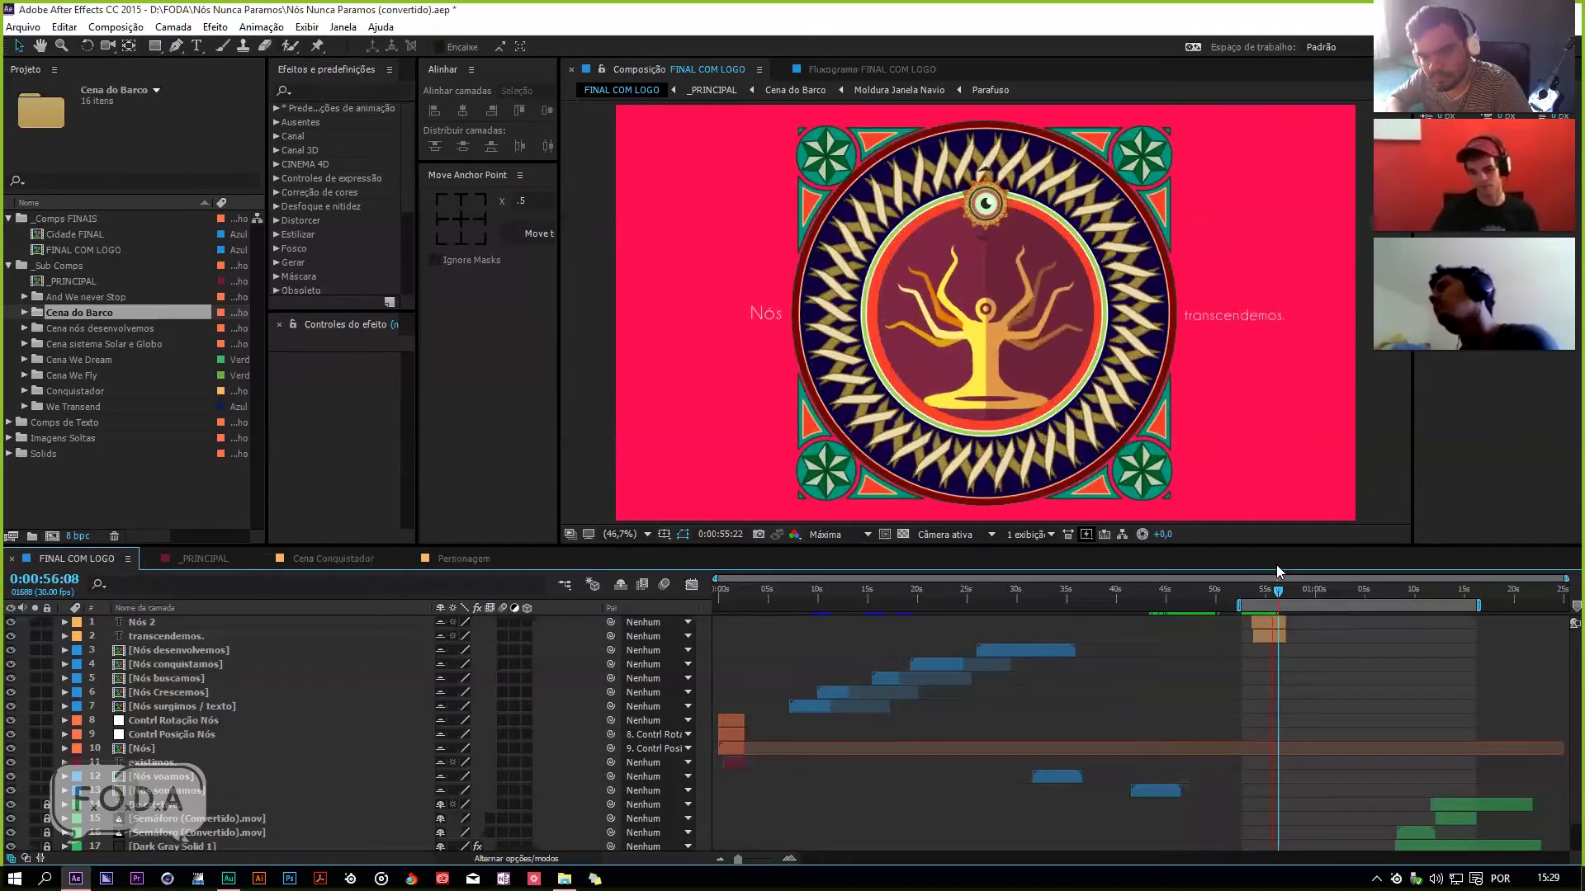
left_click_drag(1276, 591, 1269, 602)
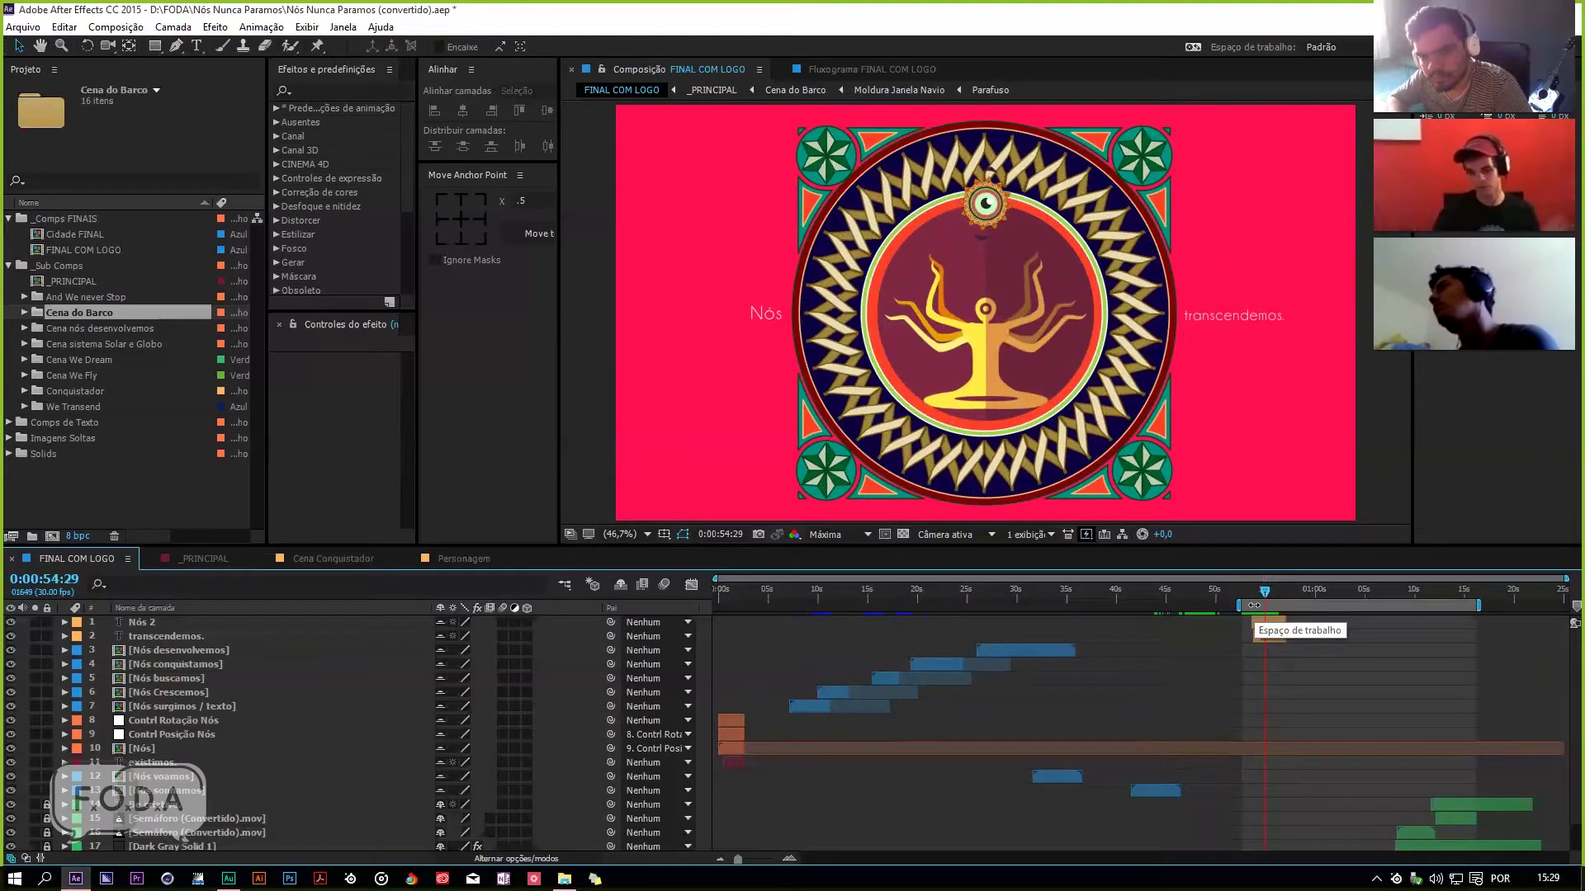
key("space")
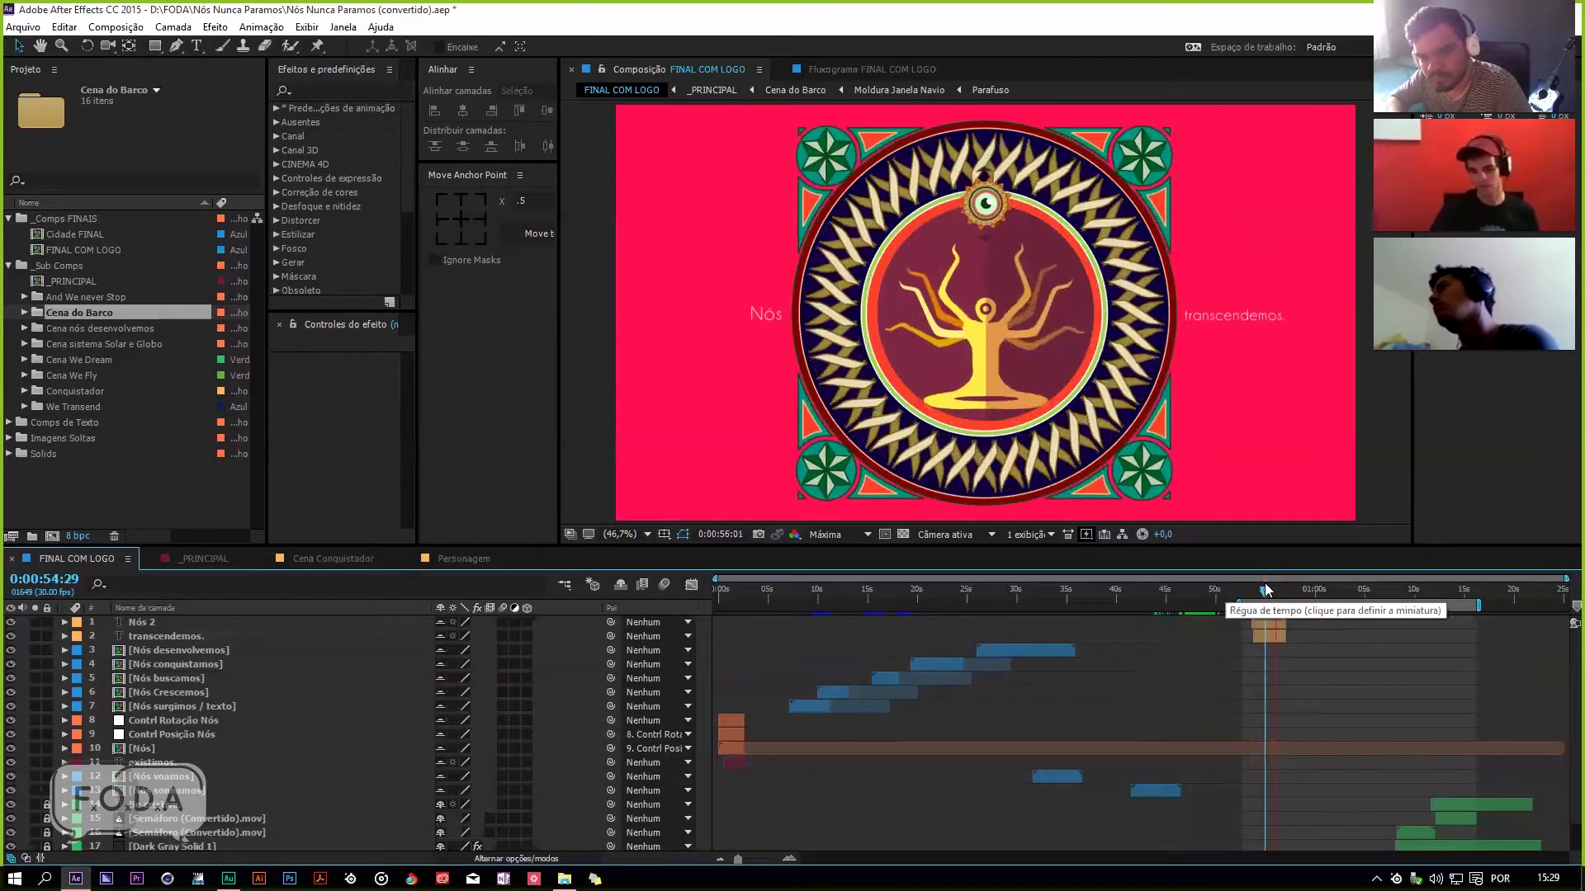
left_click(1276, 591)
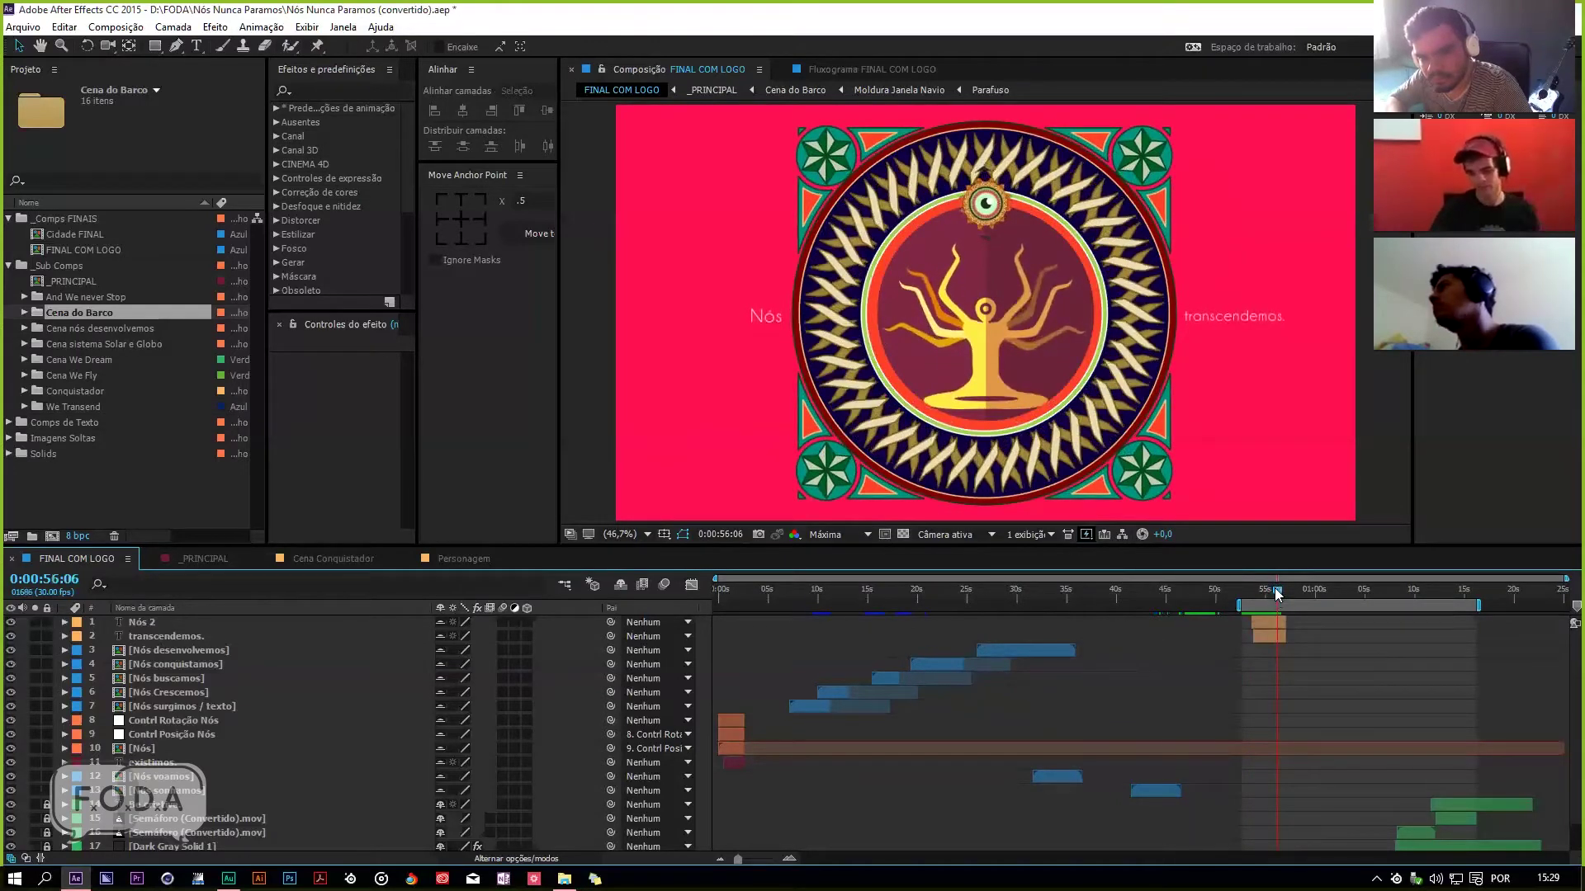
Step: Start the work area at 0:00:58:03 and preview the desk scene, placing the playhead at 0:01:00:23 before replaying it
left_click(1291, 591)
left_click_drag(1303, 589, 1297, 609)
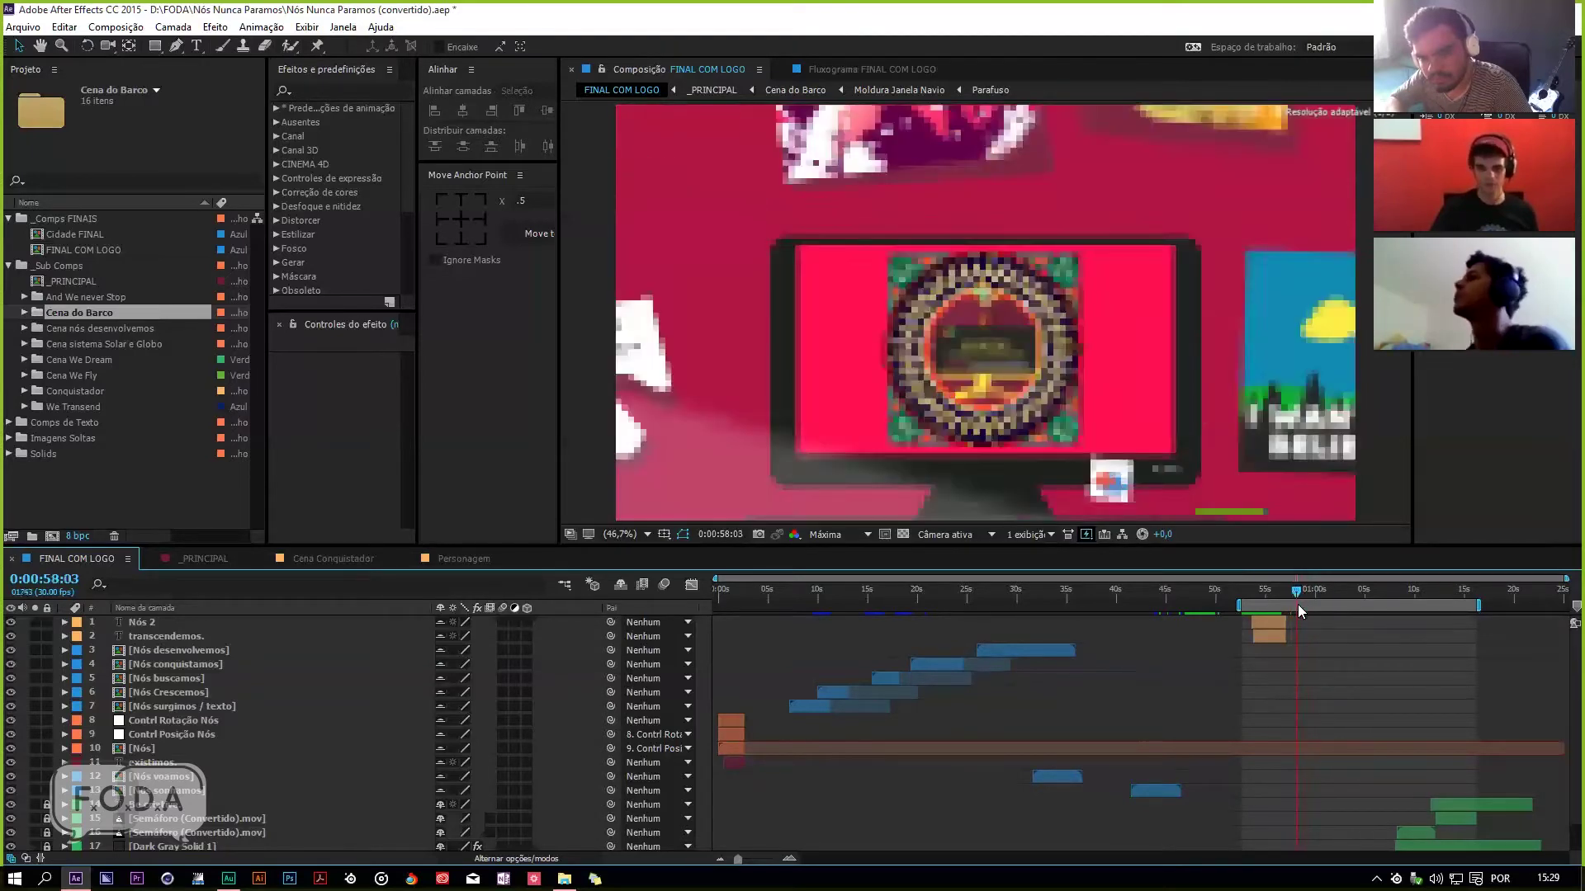
key("b")
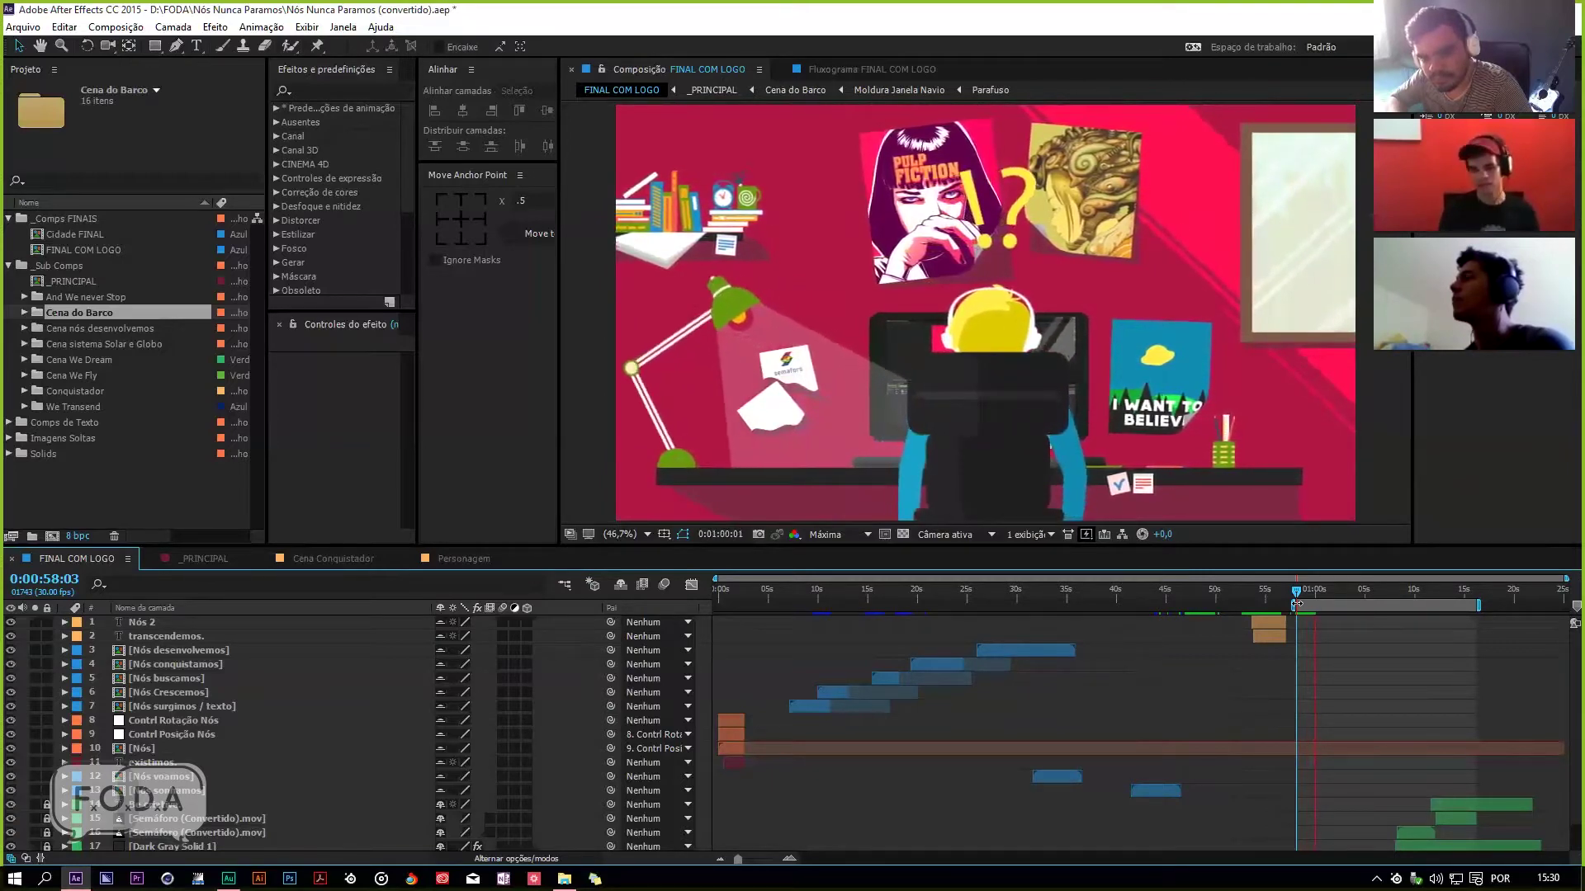
left_click_drag(1295, 591, 1321, 590)
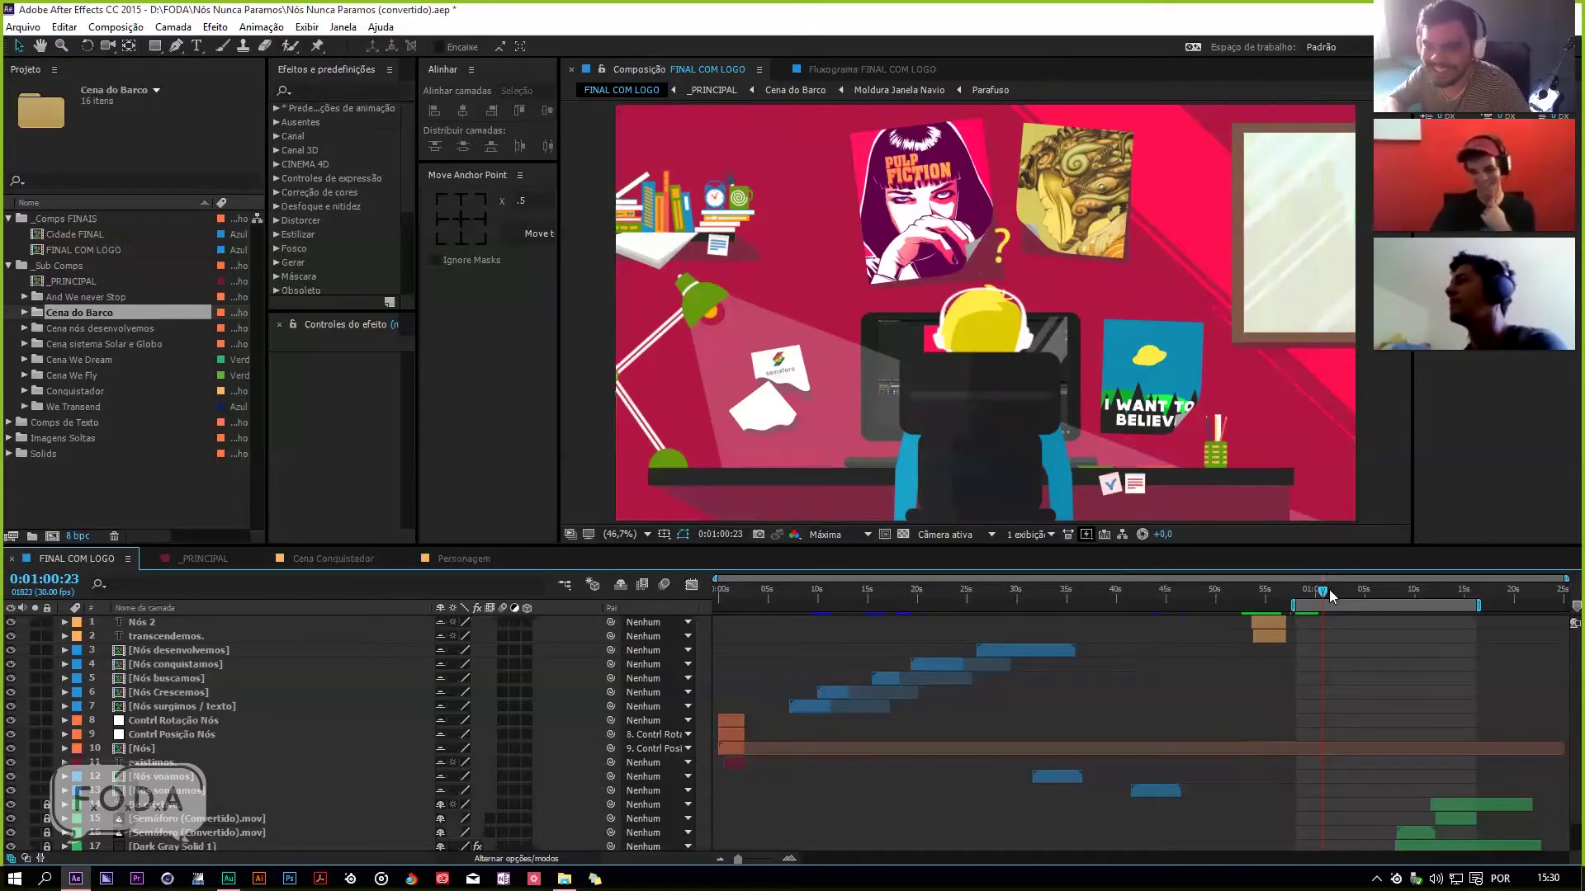
key("space")
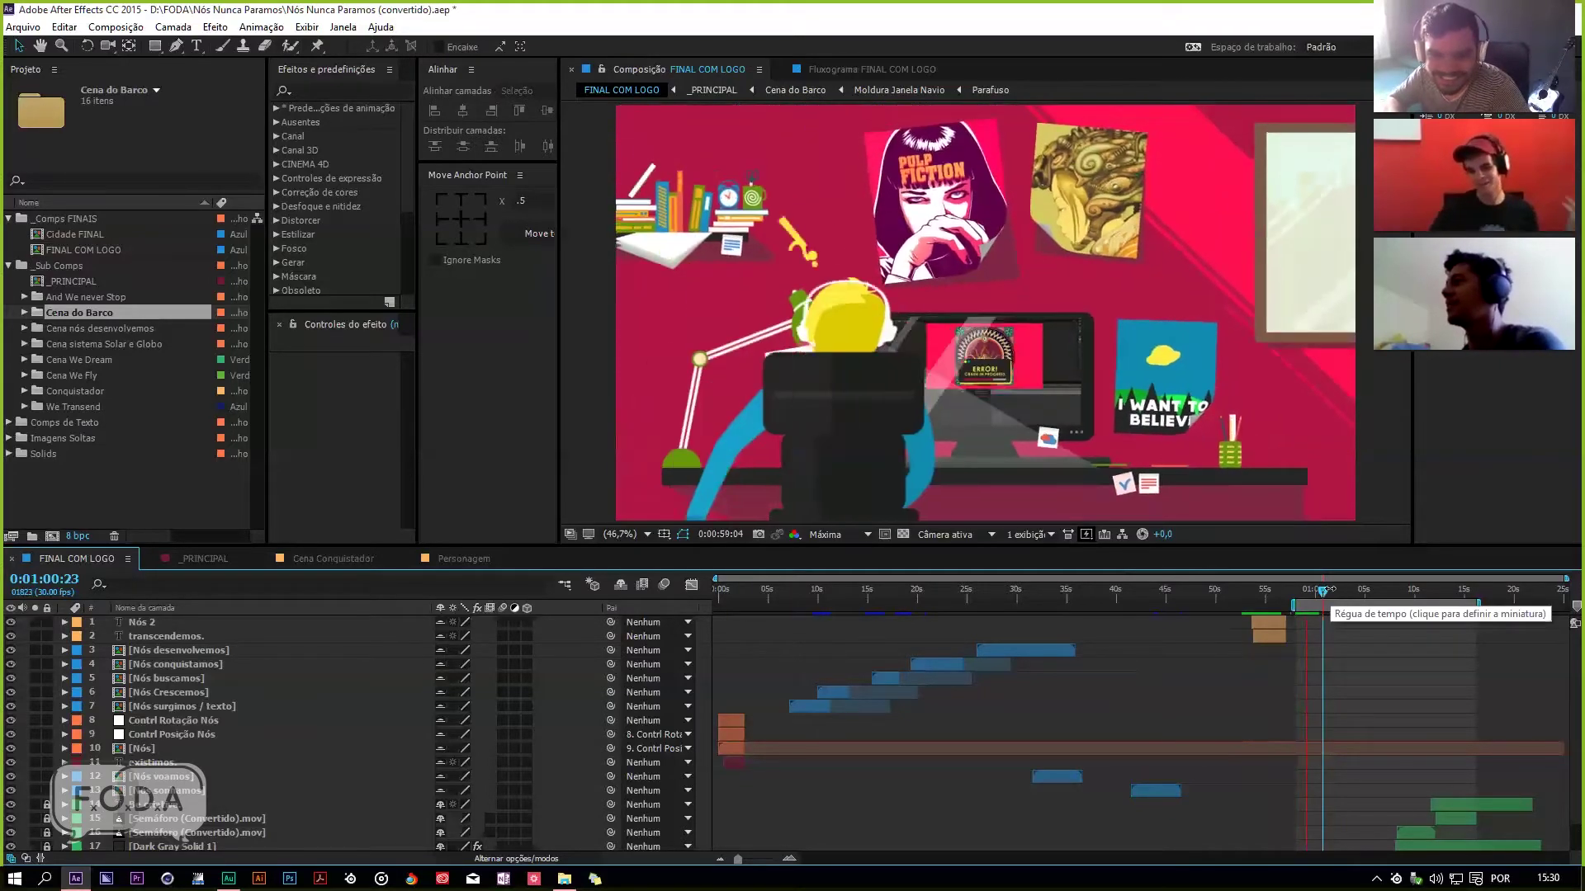
Step: Extend the work area start back to about 0:00:52, save the project and preview again, moving the playhead to 0:01:00:08
left_click_drag(1294, 613, 1237, 615)
key("ctrl+s")
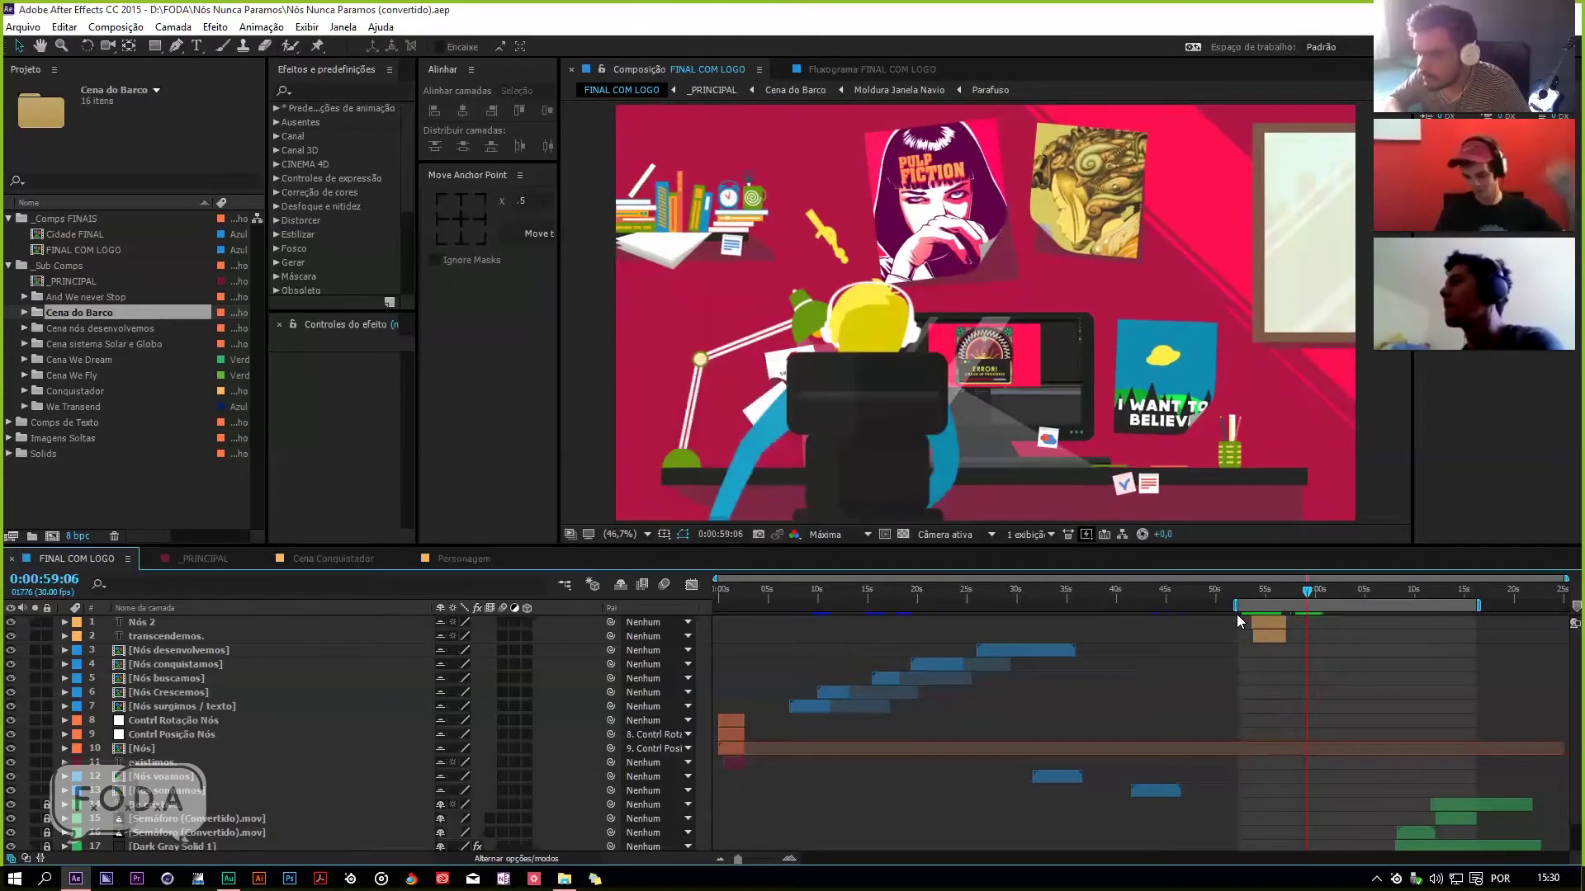
key("space")
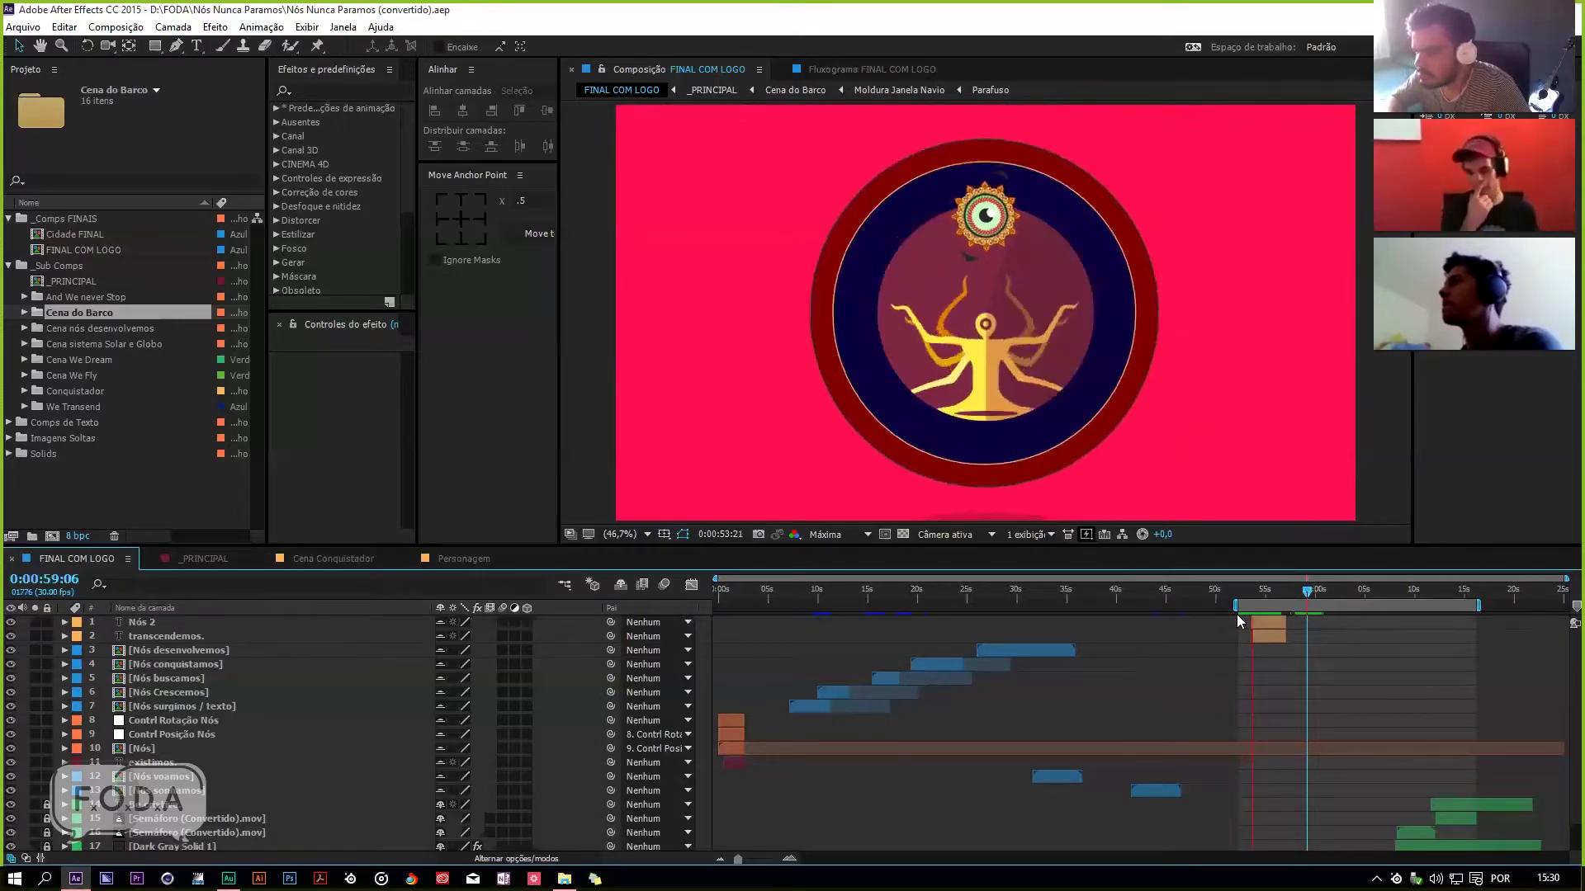
left_click(1317, 612)
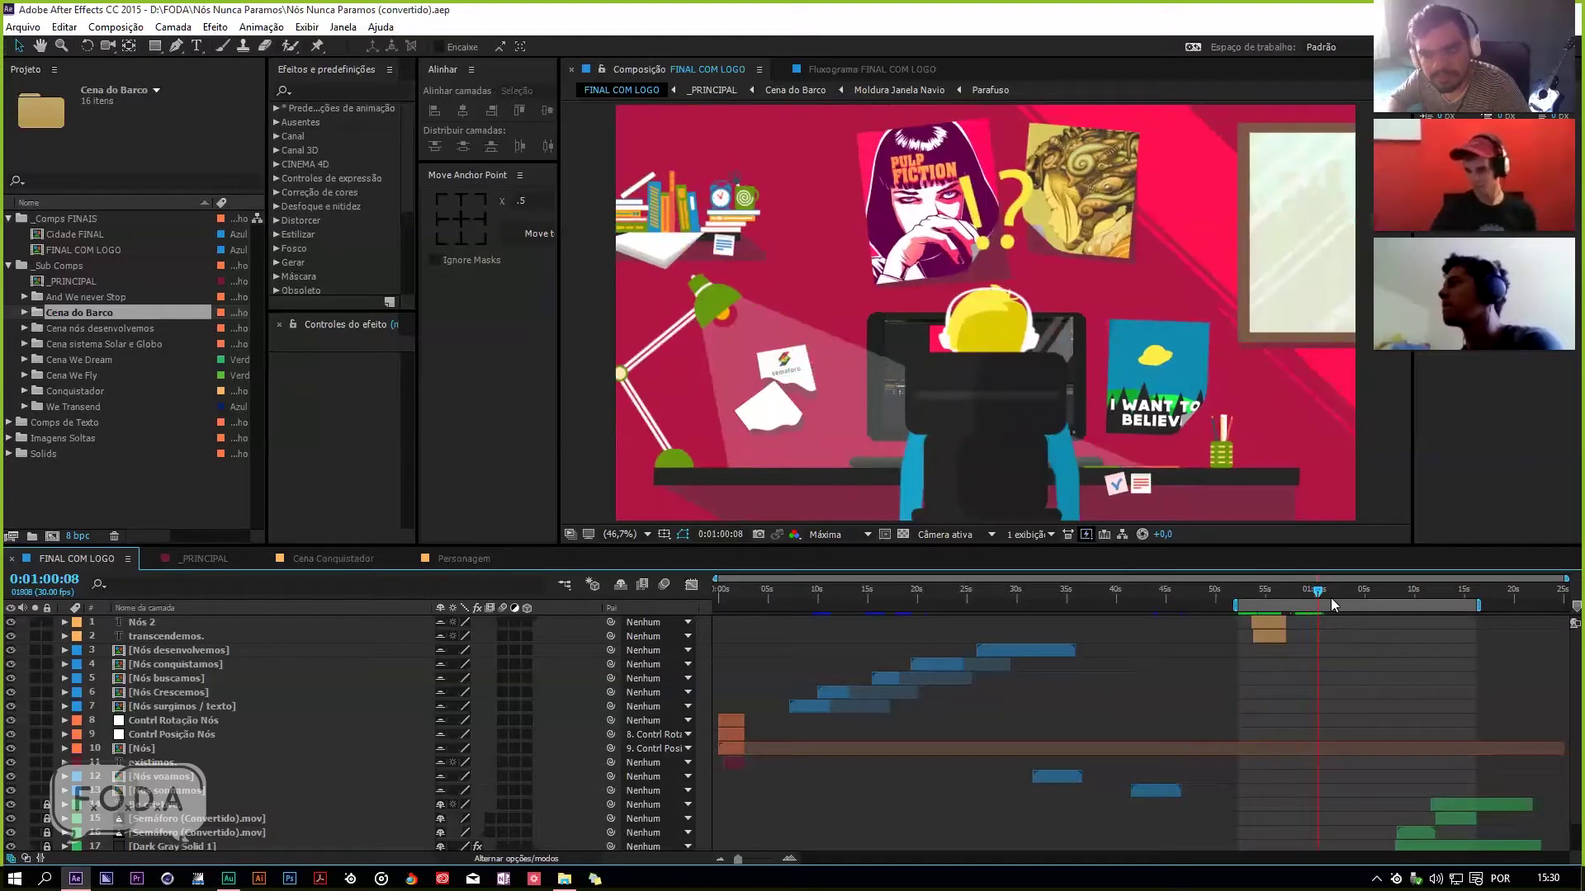
Step: Inspect the desk scene at 0:01:04:07, start the work area at 0:01:03:18, and preview the transition to the city
left_click_drag(1318, 592, 1357, 600)
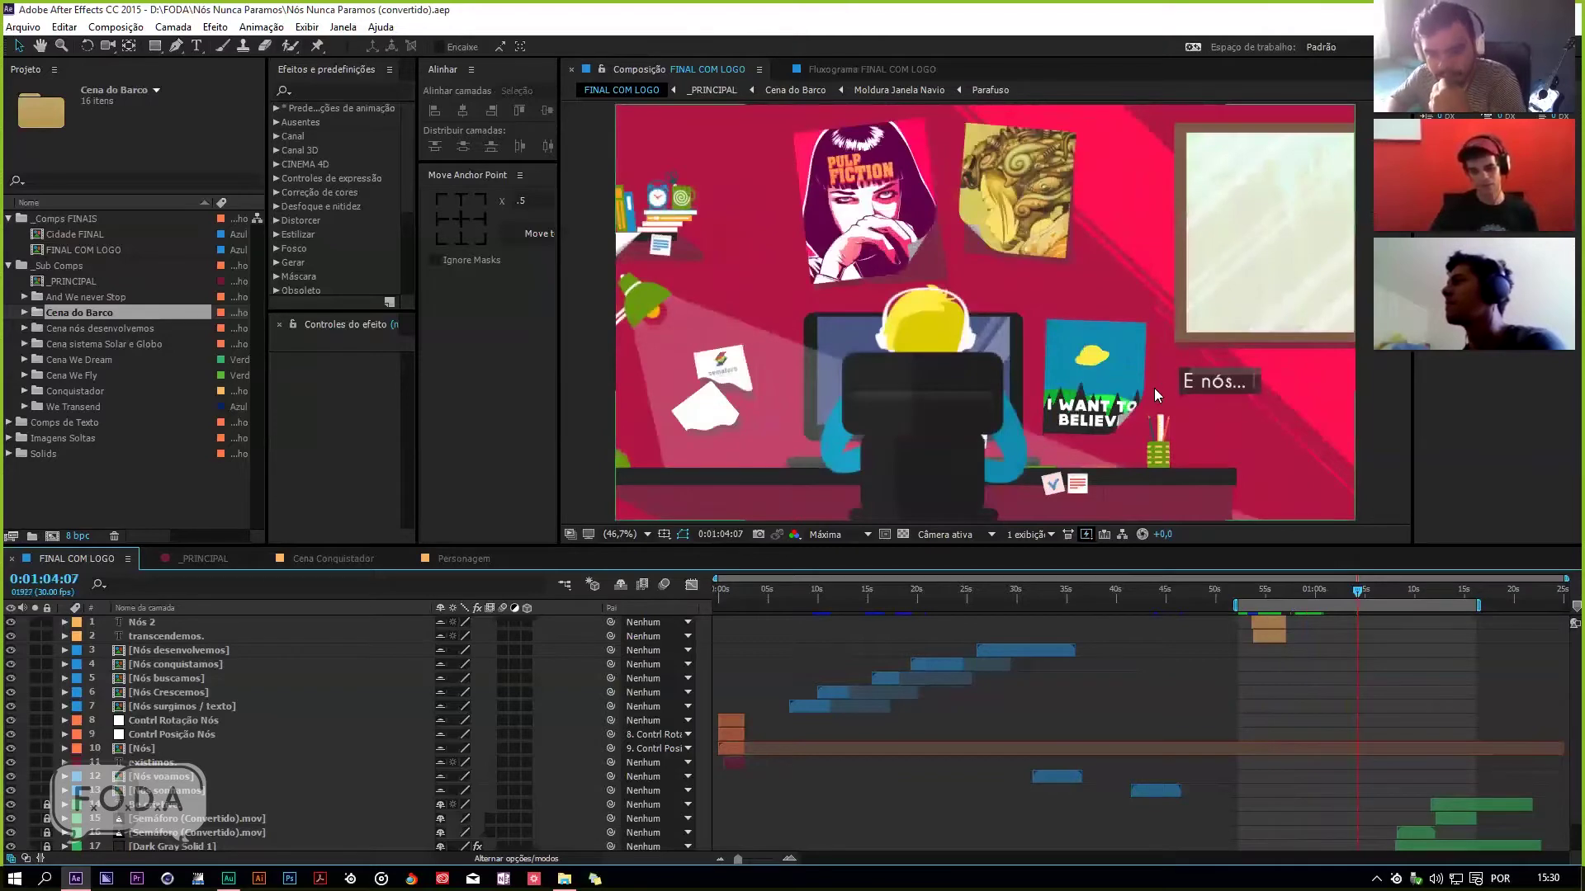
mouse_move(1363, 588)
left_mouse_down()
mouse_move(1384, 596)
mouse_move(1337, 609)
mouse_move(1351, 607)
left_mouse_up()
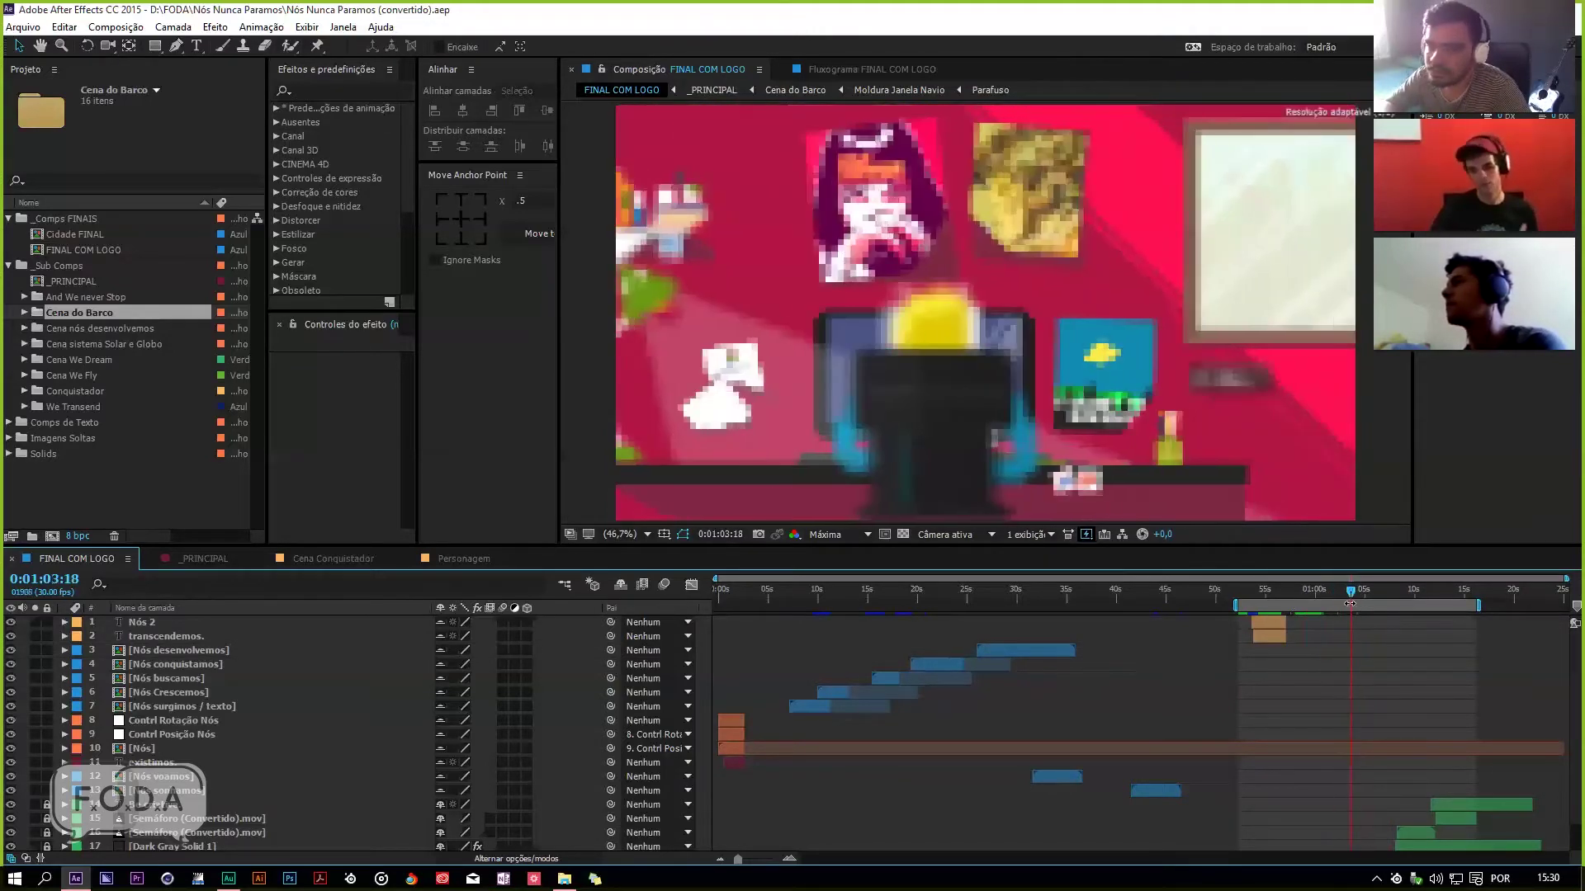
key("b")
key("space")
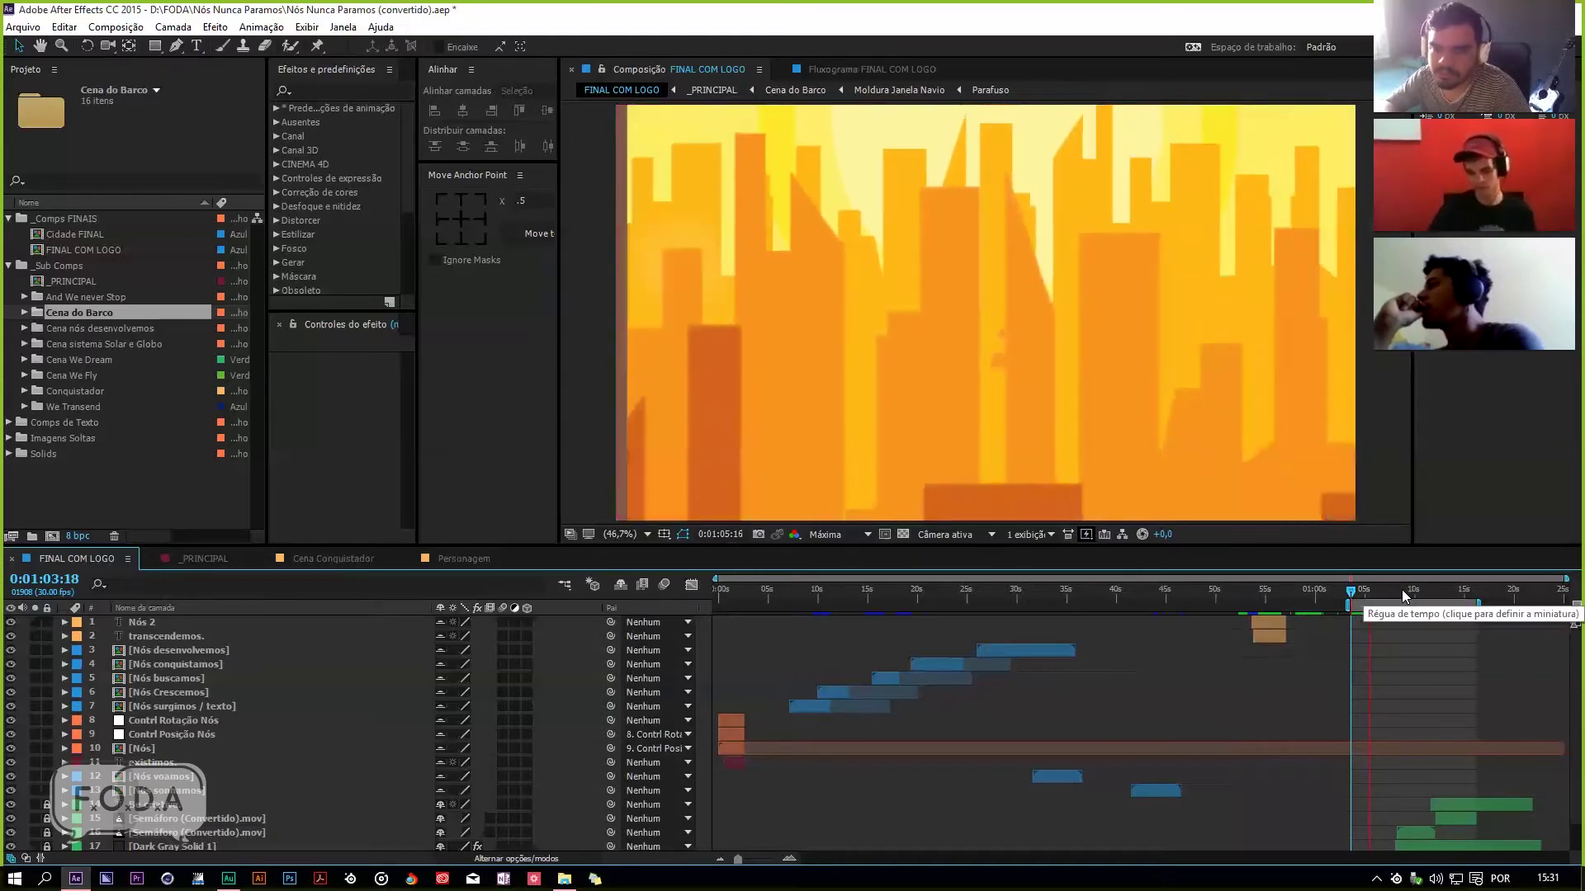
Step: Inspect the city scene at 0:01:07:15, place the playhead at 0:01:10:12, and preview the Semáforo logo animation
left_click_drag(1366, 592, 1389, 592)
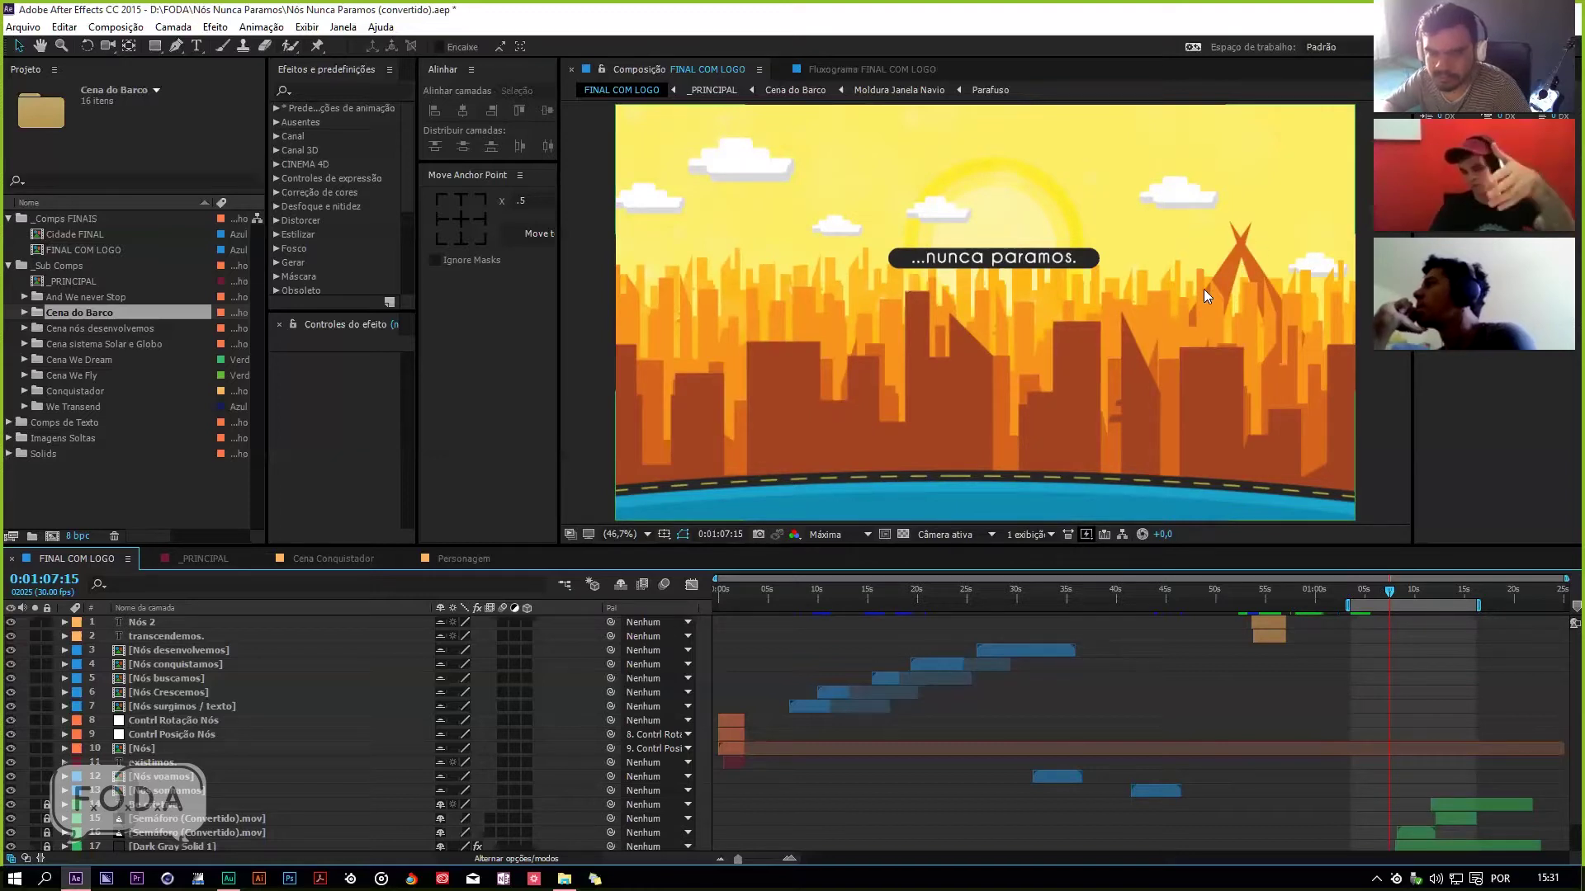
left_click_drag(1374, 602, 1418, 609)
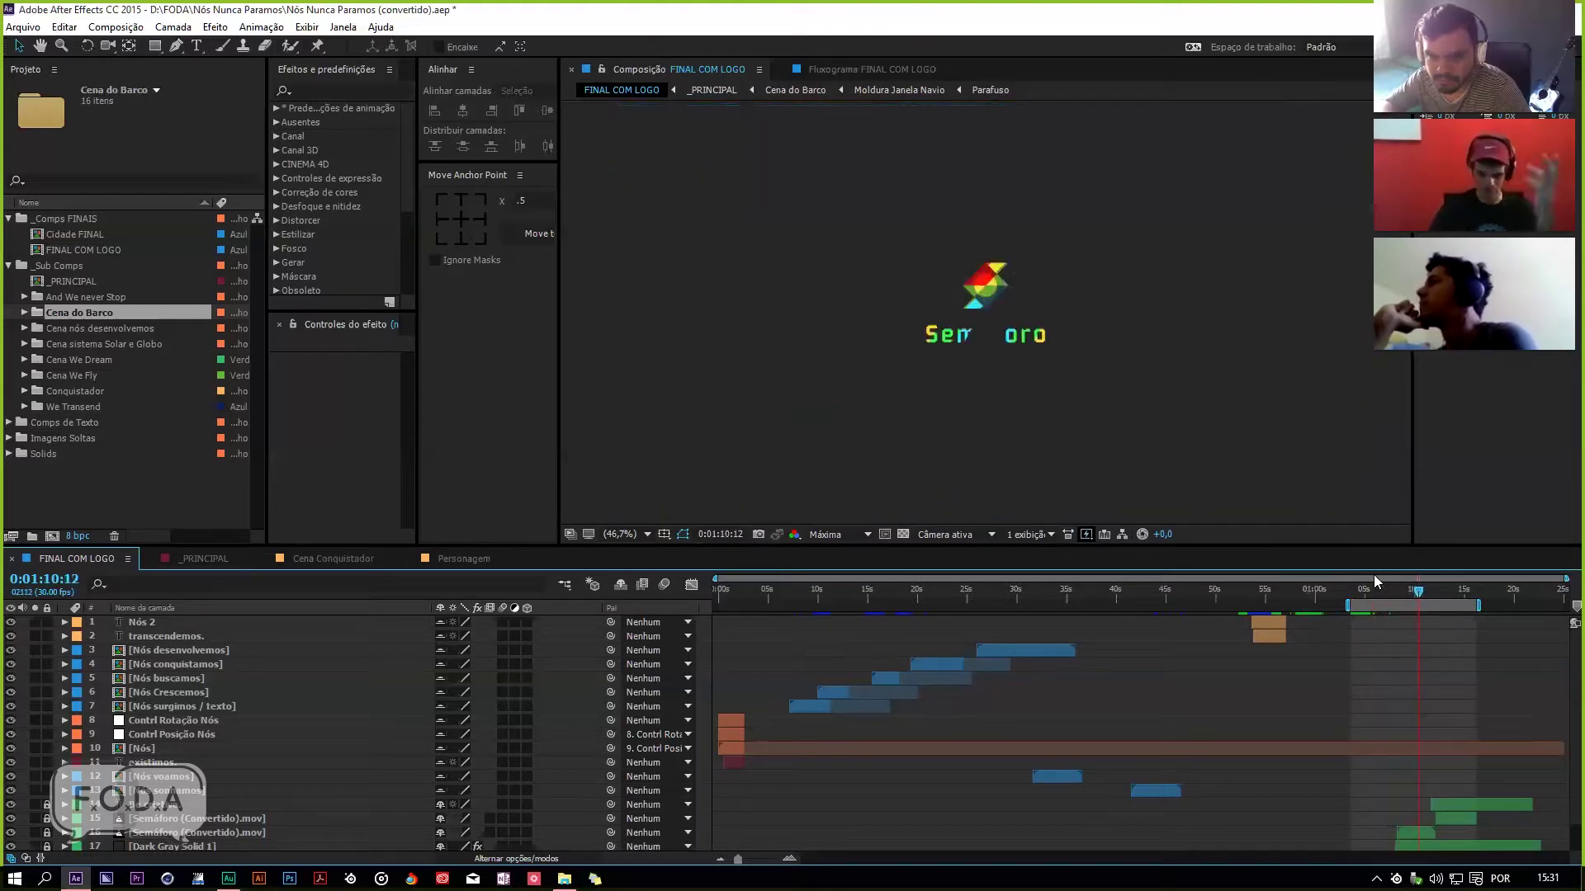
key("space")
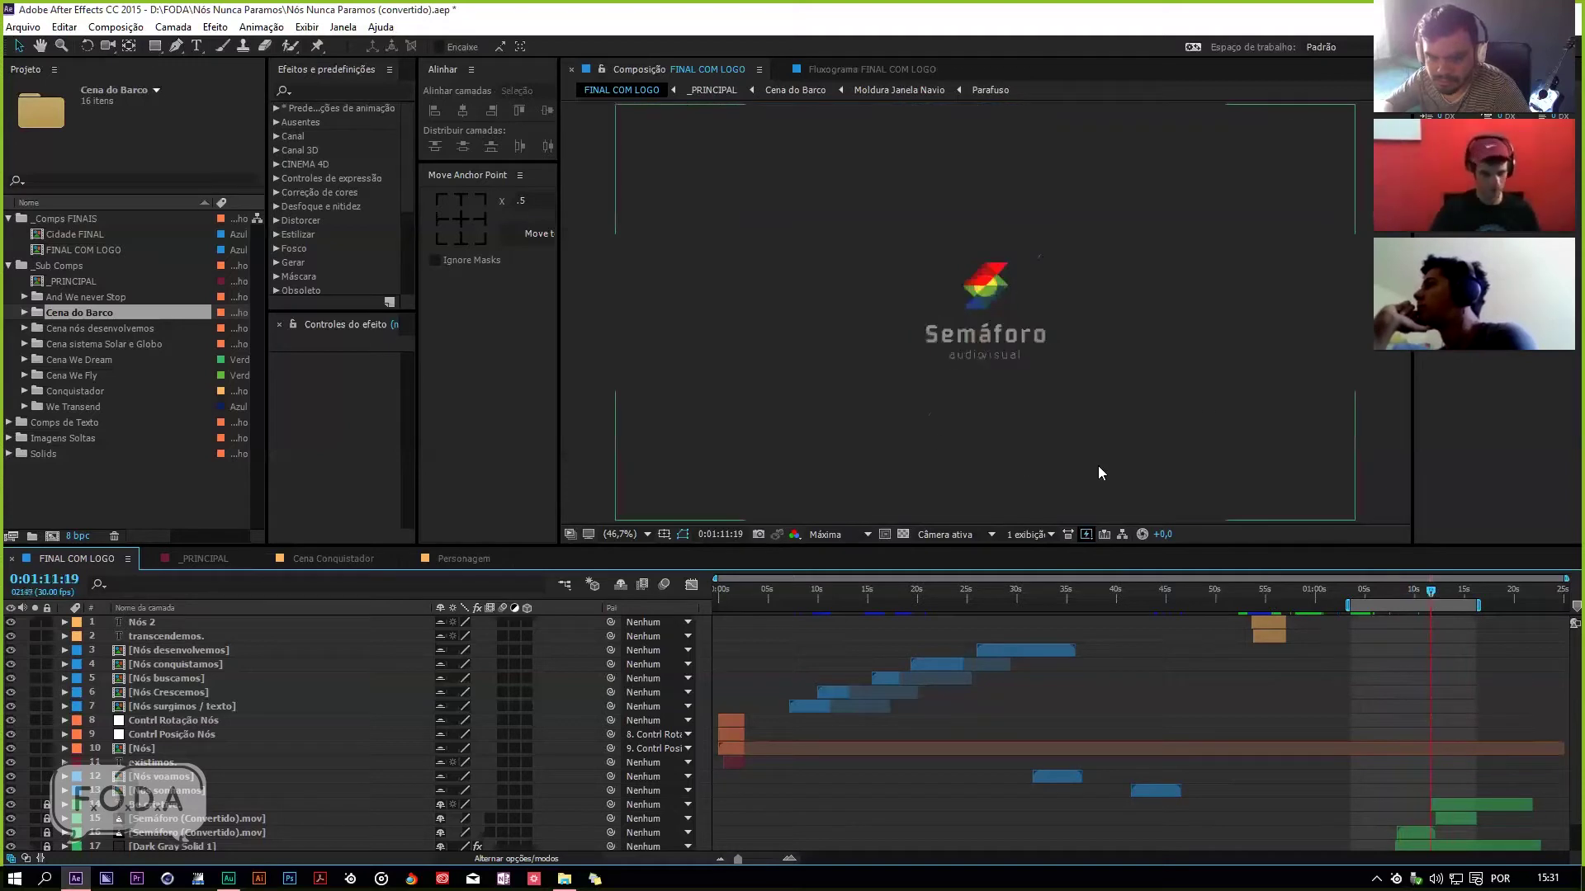
Step: Save the project, start the work area at 0:01:10:12, and replay the closing Semáforo logo animation
key("ctrl+s")
left_click_drag(1426, 592, 1414, 619)
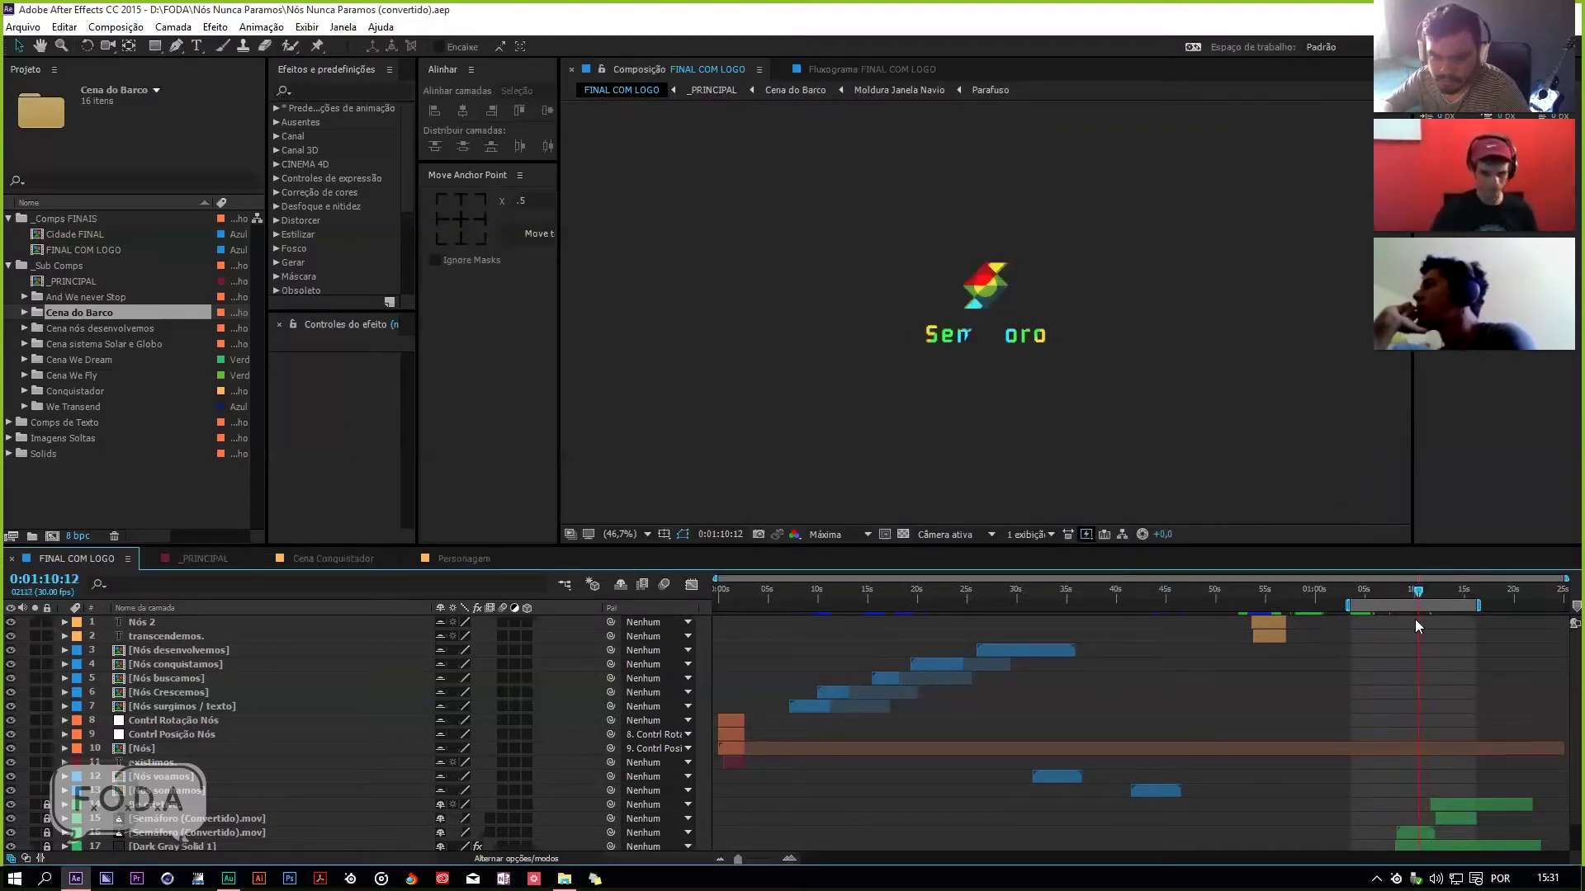
key("b")
key("space")
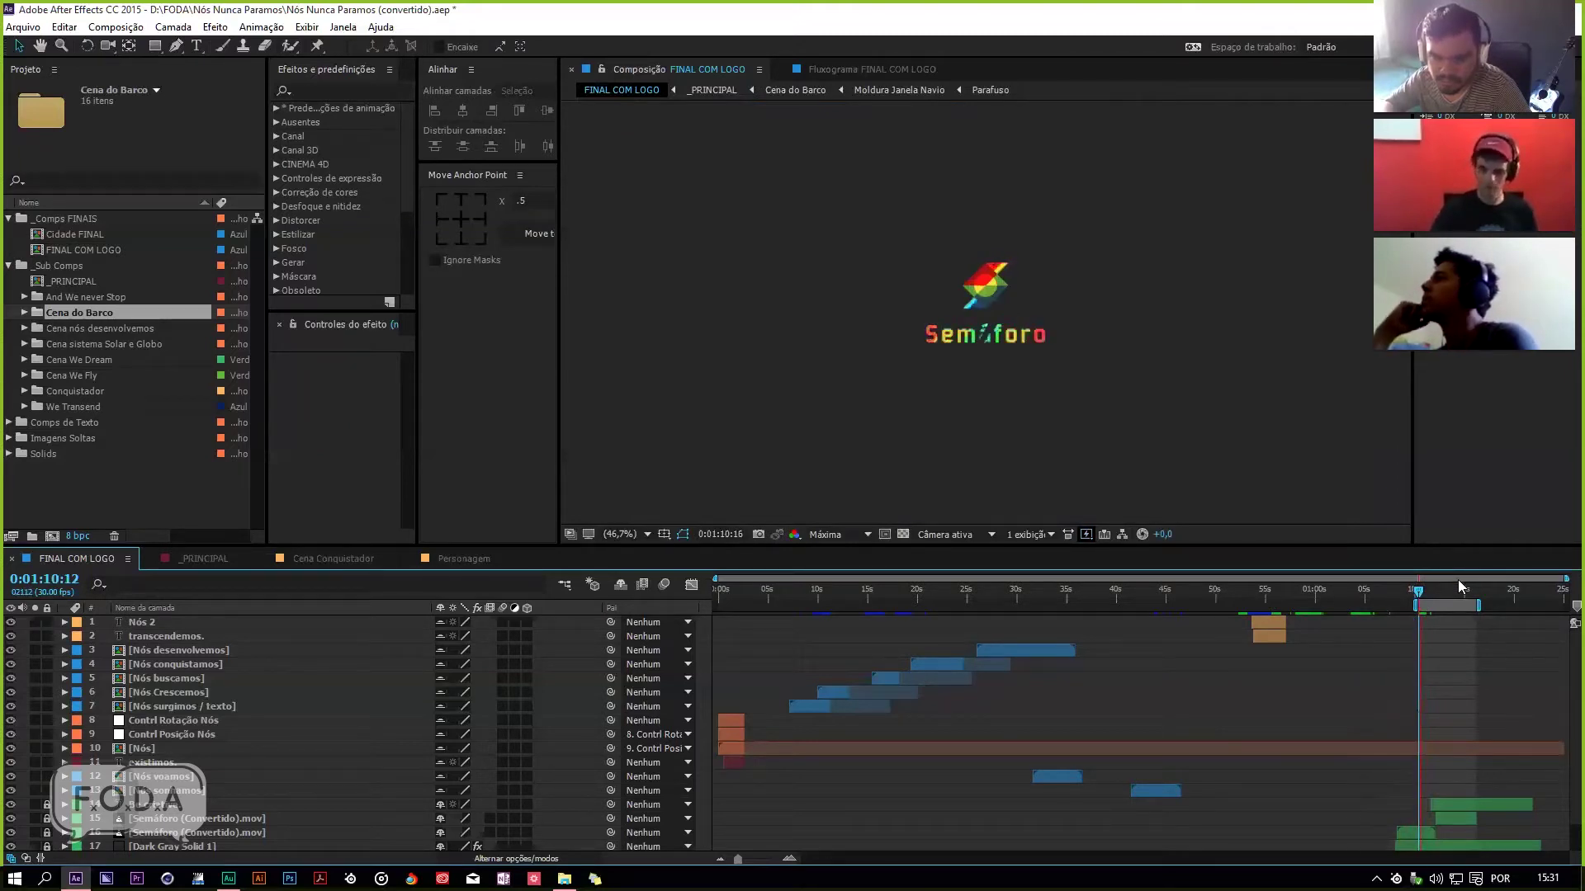
key("space")
key("space")
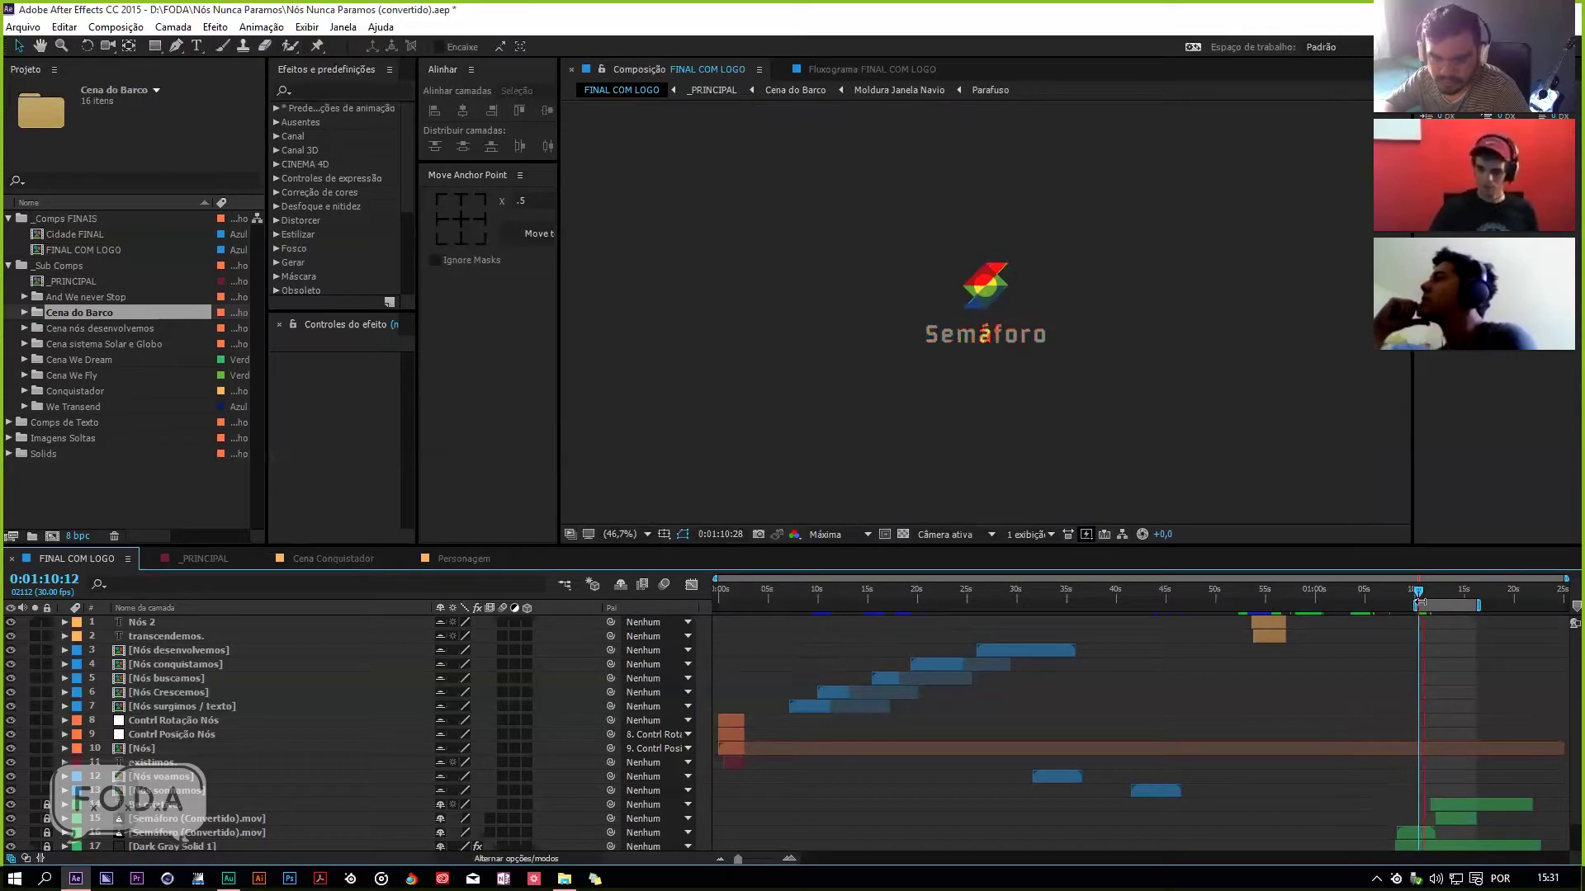
Step: Extend the work area start back to the beginning of the composition and place the playhead at 0:00:07:09
double_click(1413, 606)
left_click_drag(1404, 586, 801, 648)
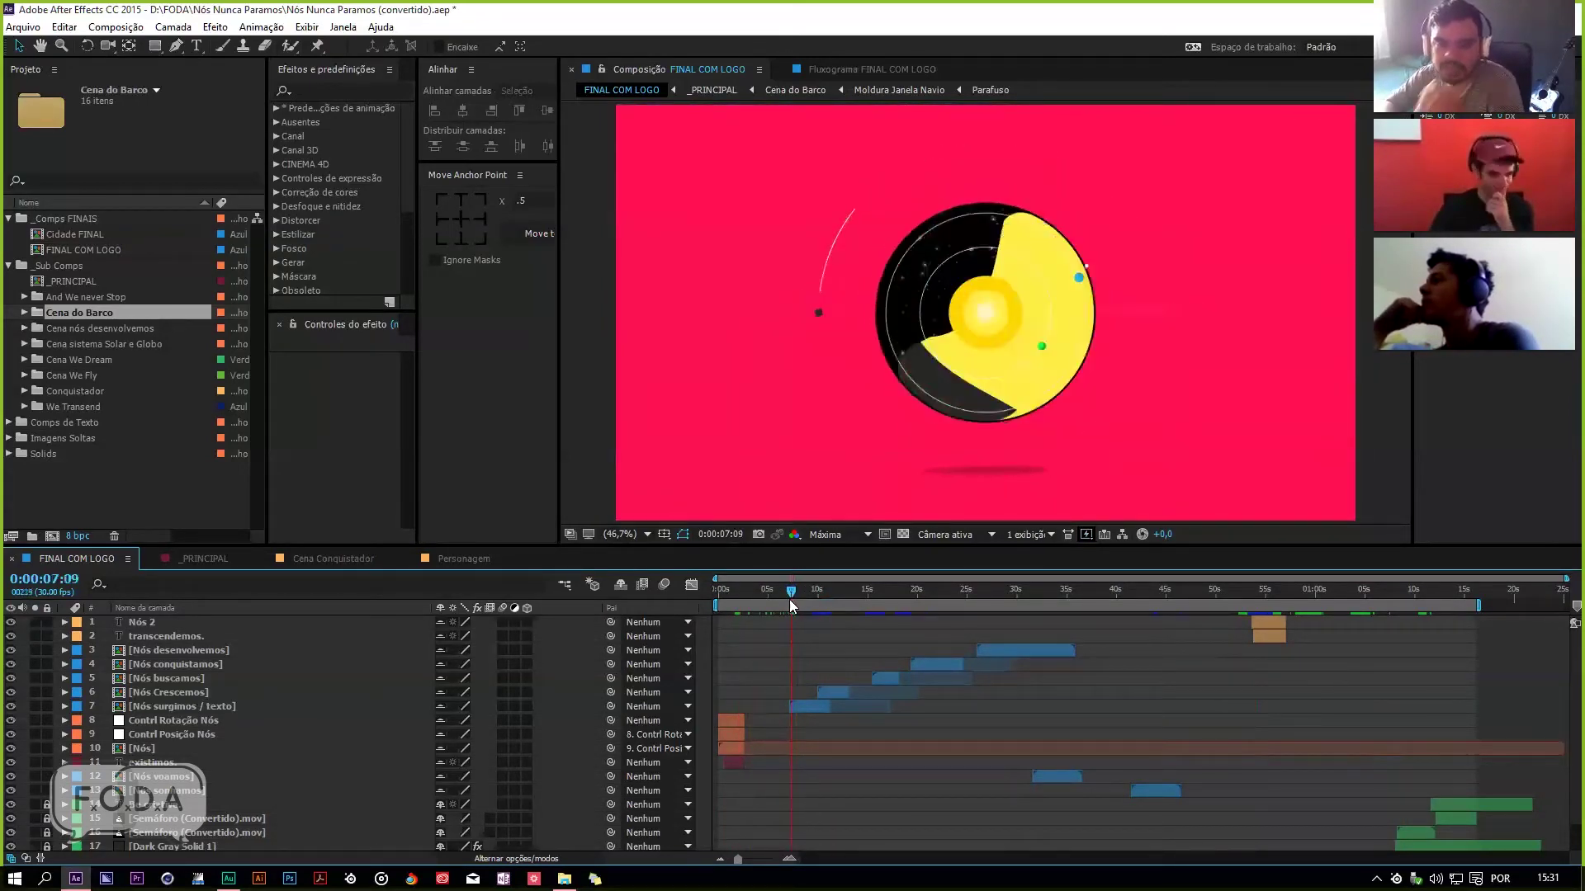
Step: Go to the _PRINCIPAL composition, open its nested Cena 01, 02 e 03, and inspect the solar system at 0:00:03:29
left_click(205, 559)
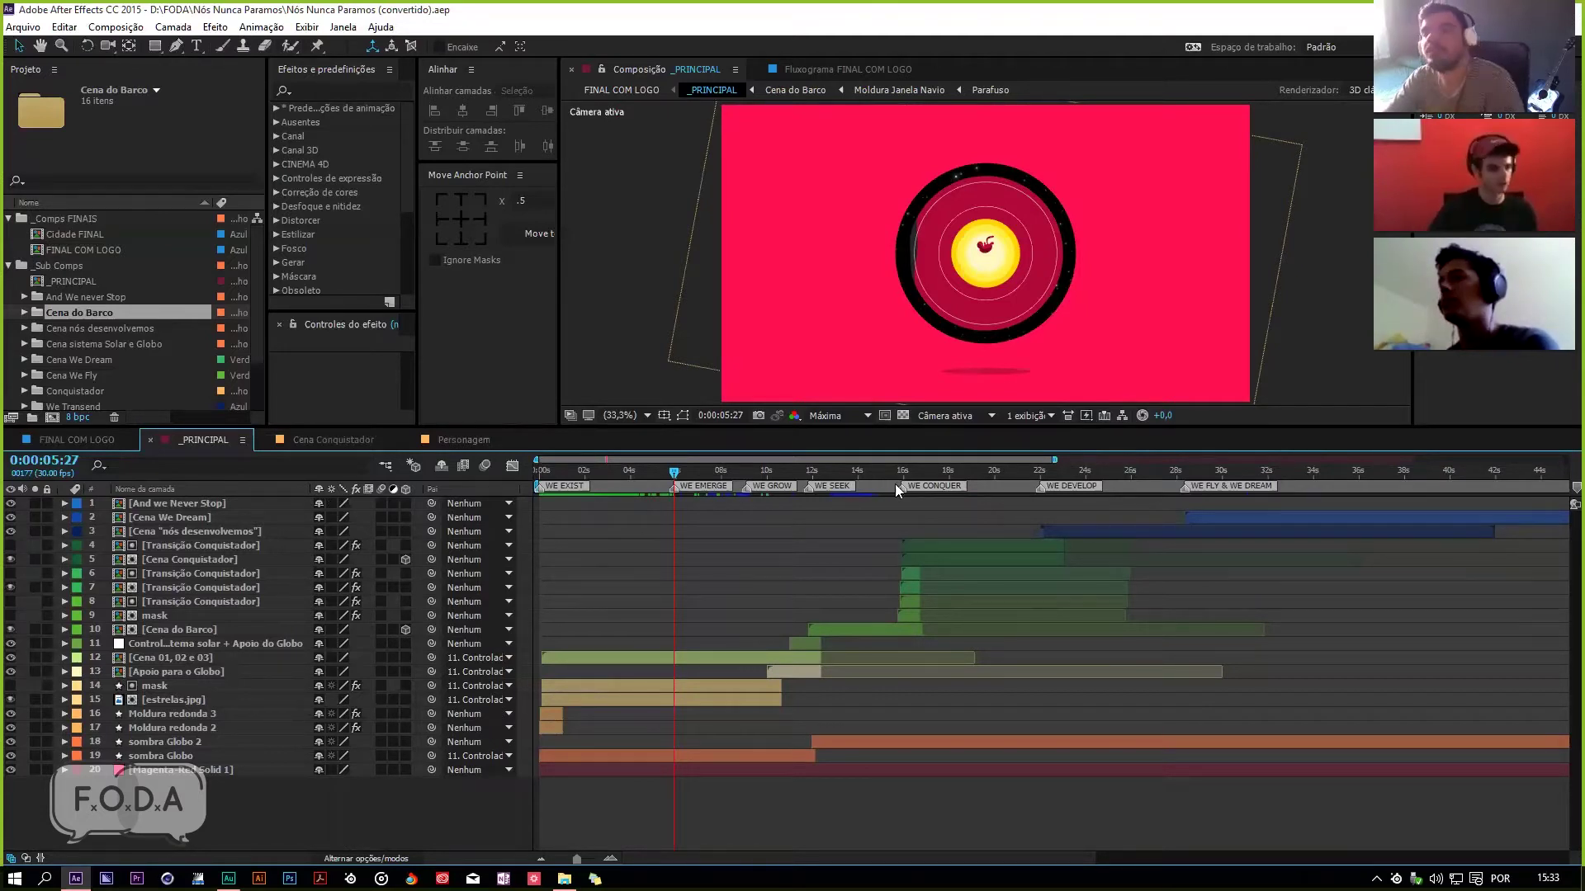
double_click(198, 655)
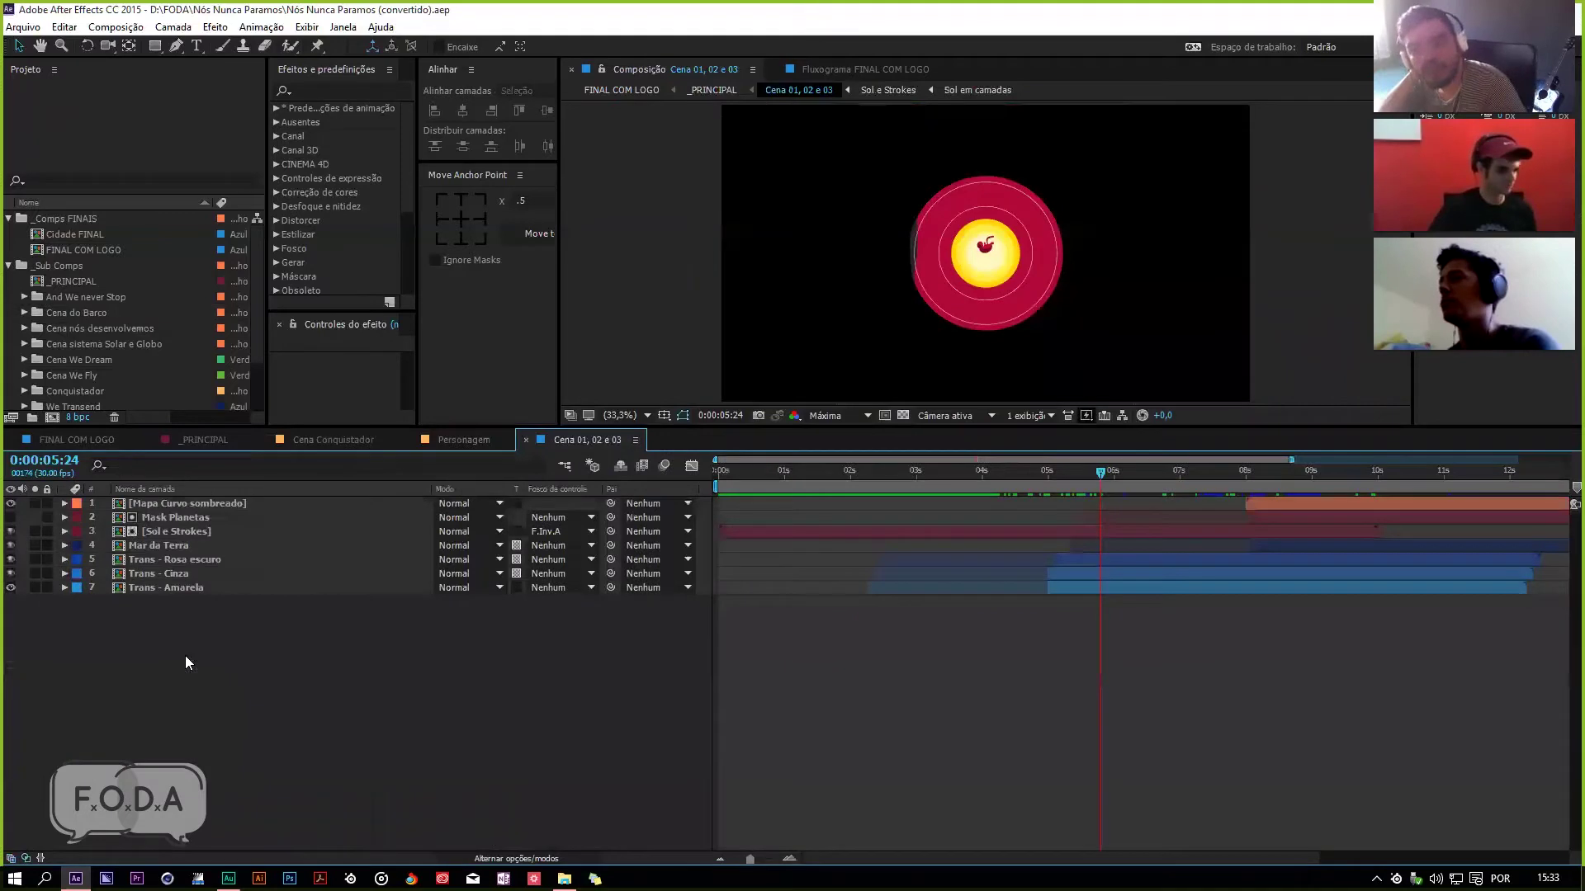
left_click_drag(856, 476, 981, 477)
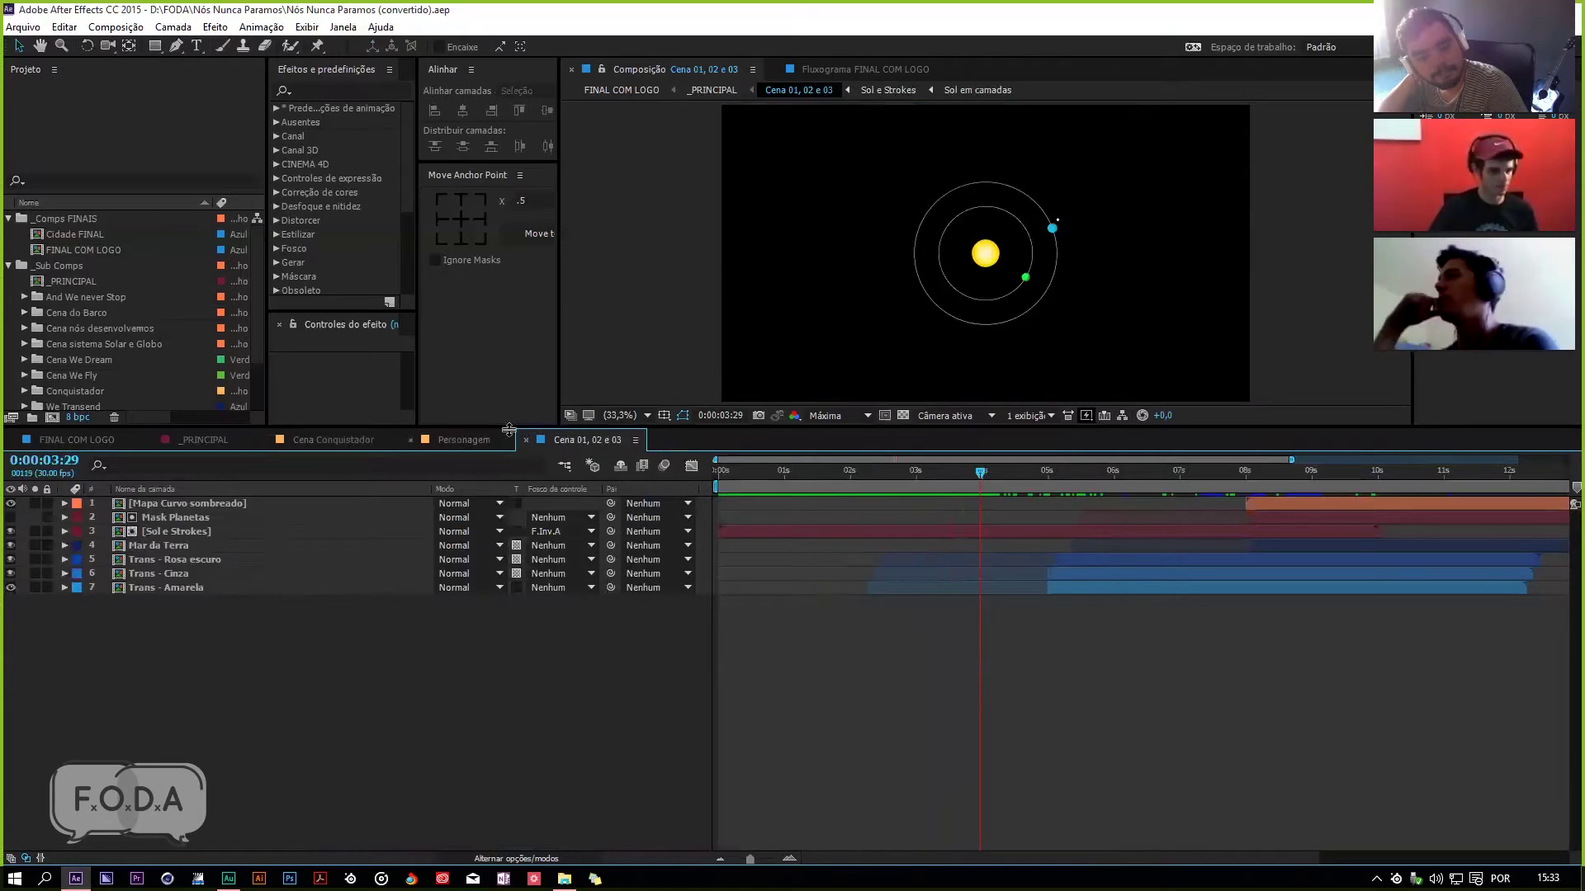
Step: Enlarge the composition viewer, show the transparency grid, and place the Cena 01, 02 e 03 playhead at 0:00:04:29
left_click_drag(508, 429, 715, 548)
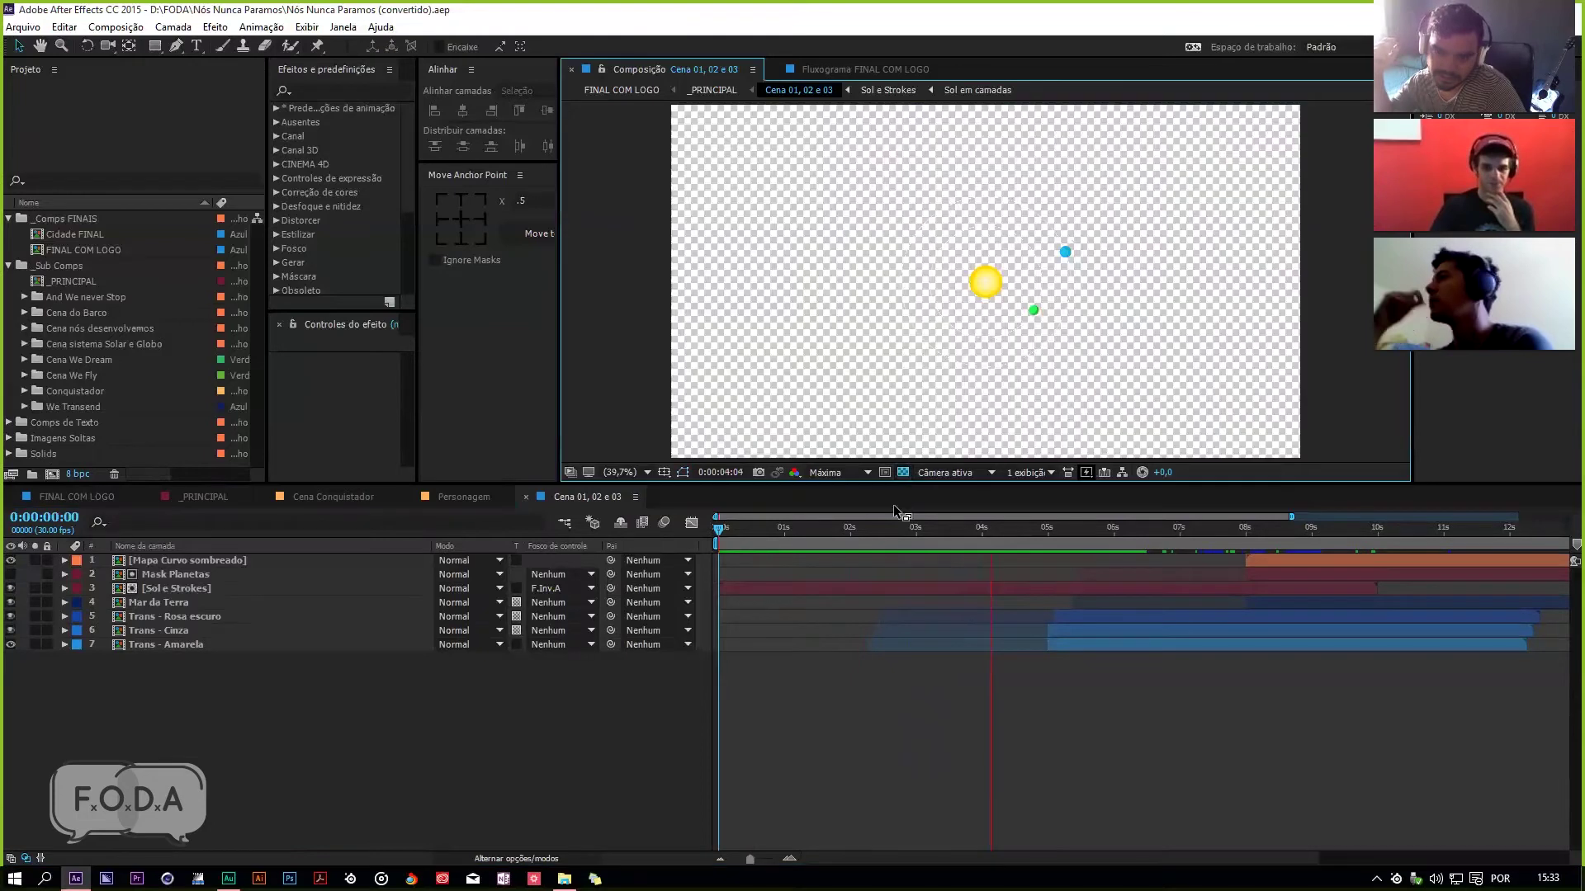
left_click(903, 473)
left_click(936, 538)
left_click_drag(1017, 548, 1047, 545)
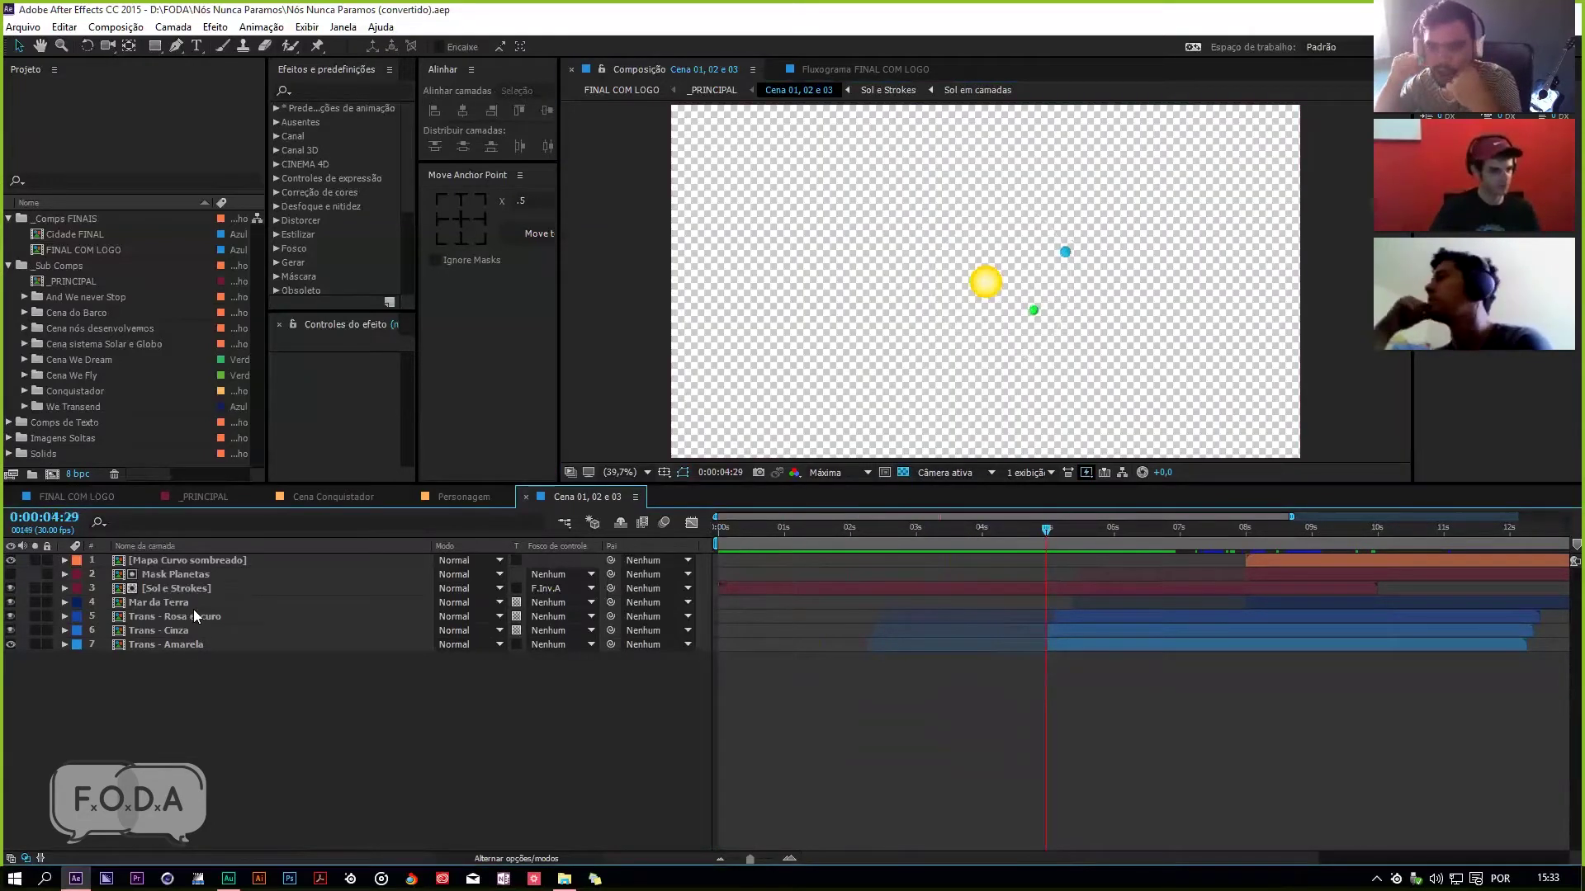
Step: Open the composition behind the Trans - Amarela layer and inspect its round mask animation at 0:00:03:03
double_click(194, 642)
left_click(1028, 533)
left_click_drag(1032, 543, 978, 553)
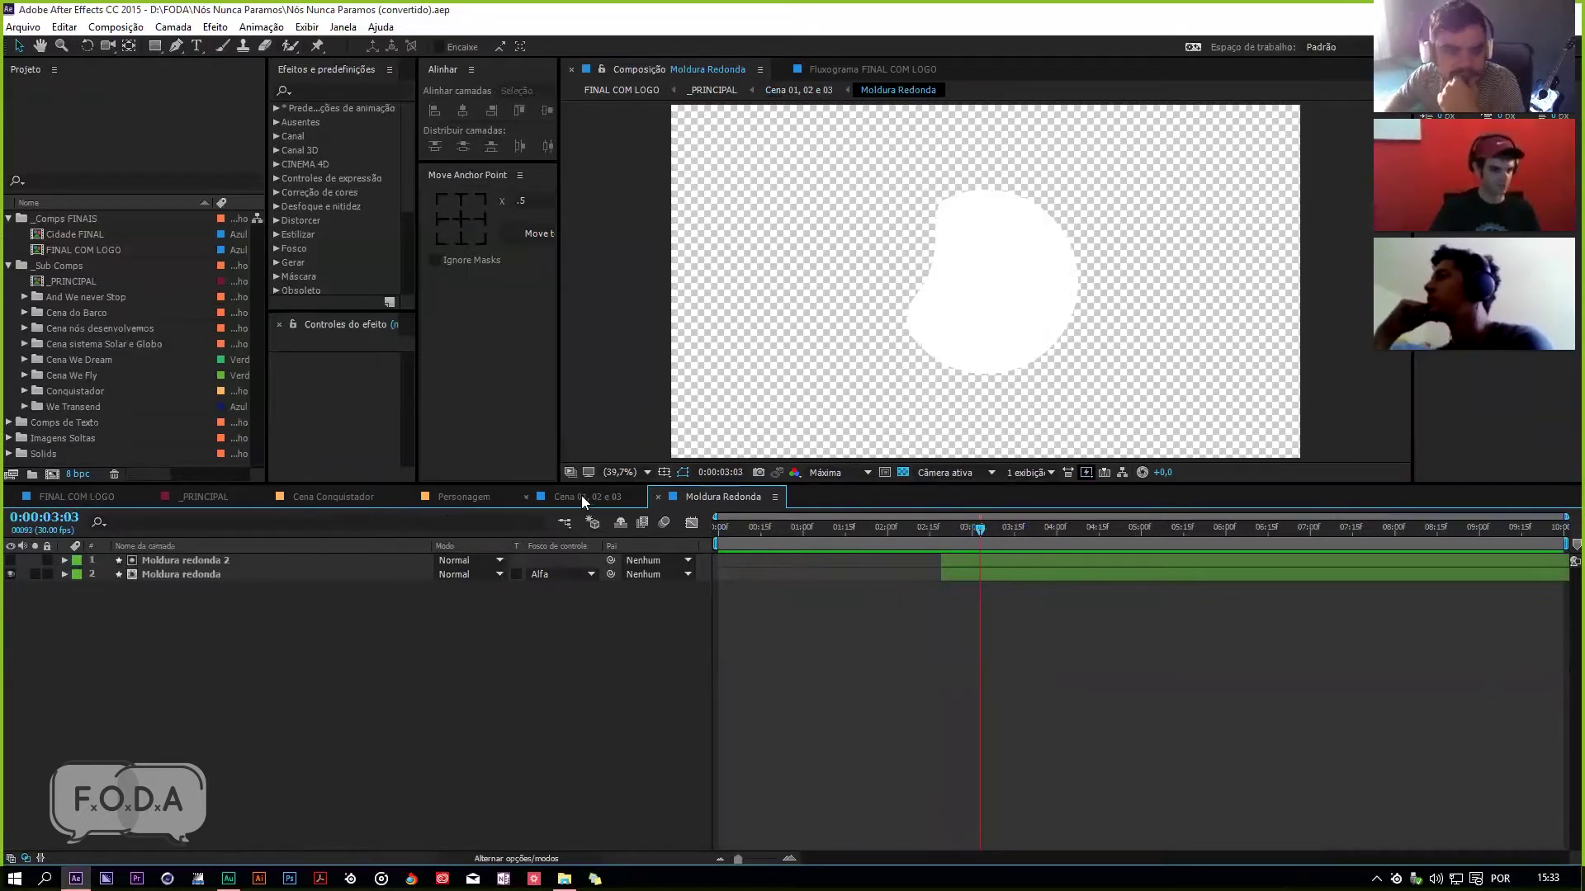
Step: Return to Cena 01, 02 e 03, review its globe, transition and mask layers, and open the nested Sol e Strokes composition
left_click(576, 497)
left_click(192, 602)
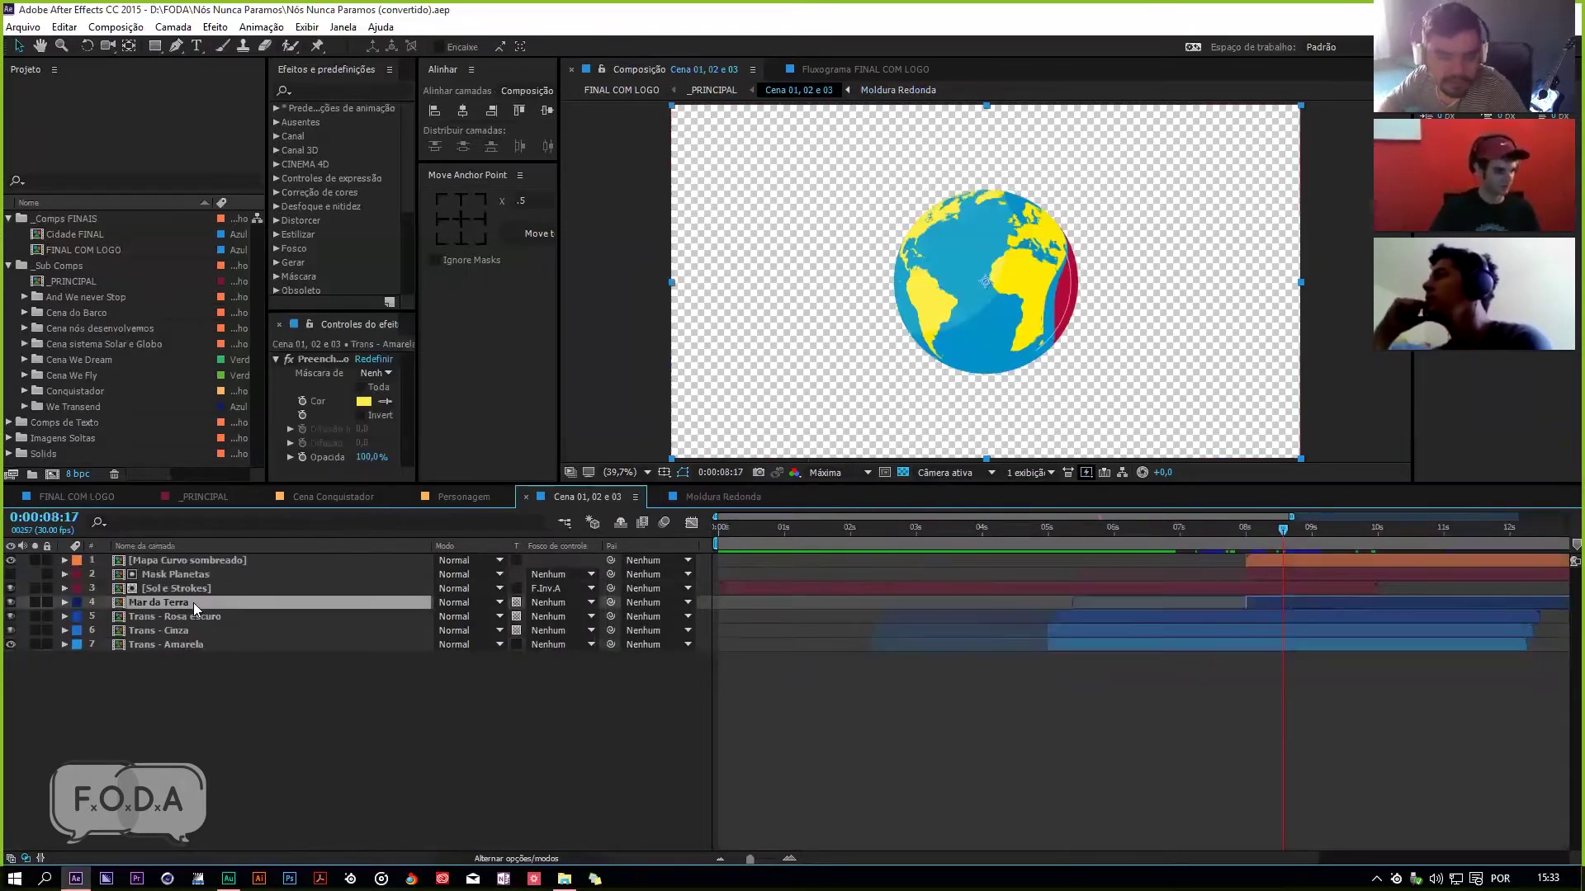
left_click(196, 618)
left_click(195, 628)
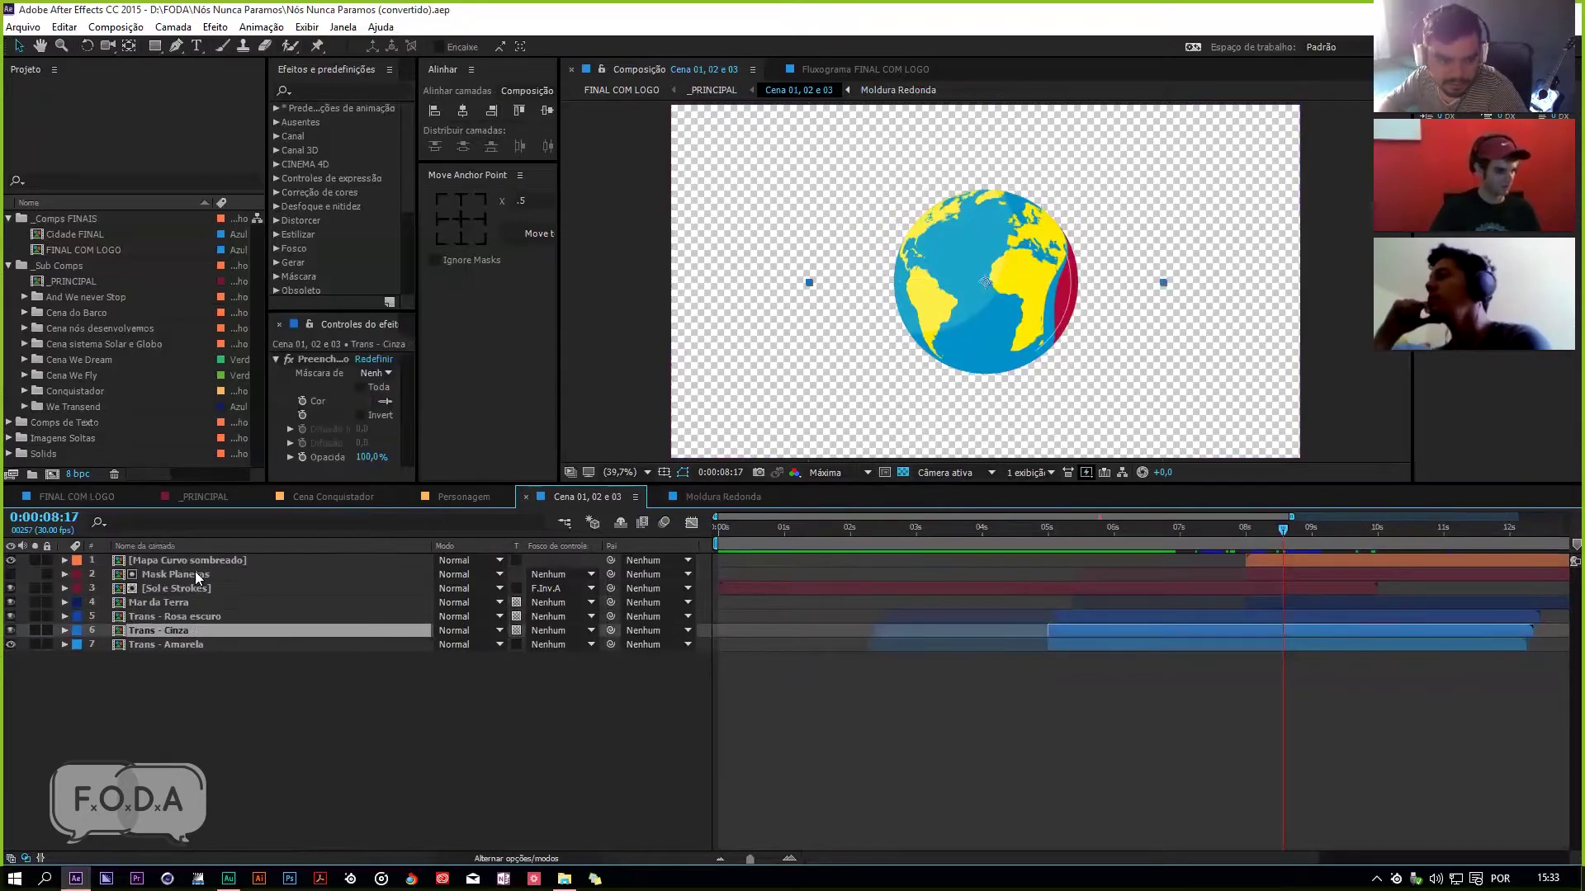
left_click(205, 559)
left_click(204, 576)
left_click(205, 589)
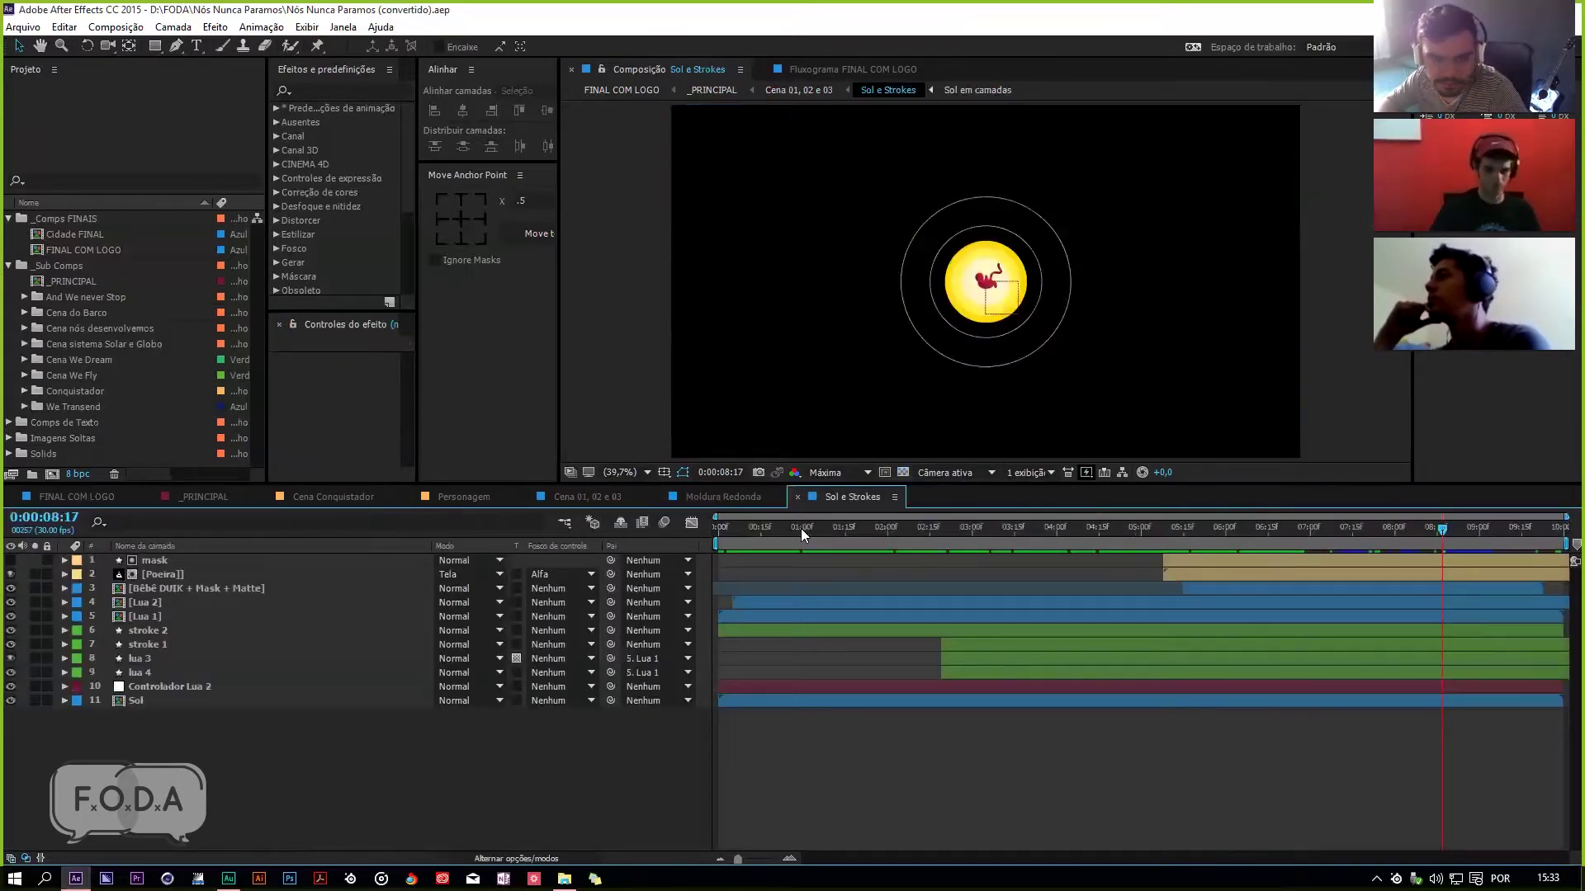
Step: Scrub through Sol e Strokes, open its nested Lua 1, and examine the moon's shading layers at 0:00:03:18 at 200% zoom
mouse_move(801, 528)
left_mouse_down()
mouse_move(1044, 543)
mouse_move(884, 558)
mouse_move(1065, 537)
left_mouse_up()
double_click(137, 616)
left_click_drag(1173, 534, 1366, 542)
left_click(1366, 560)
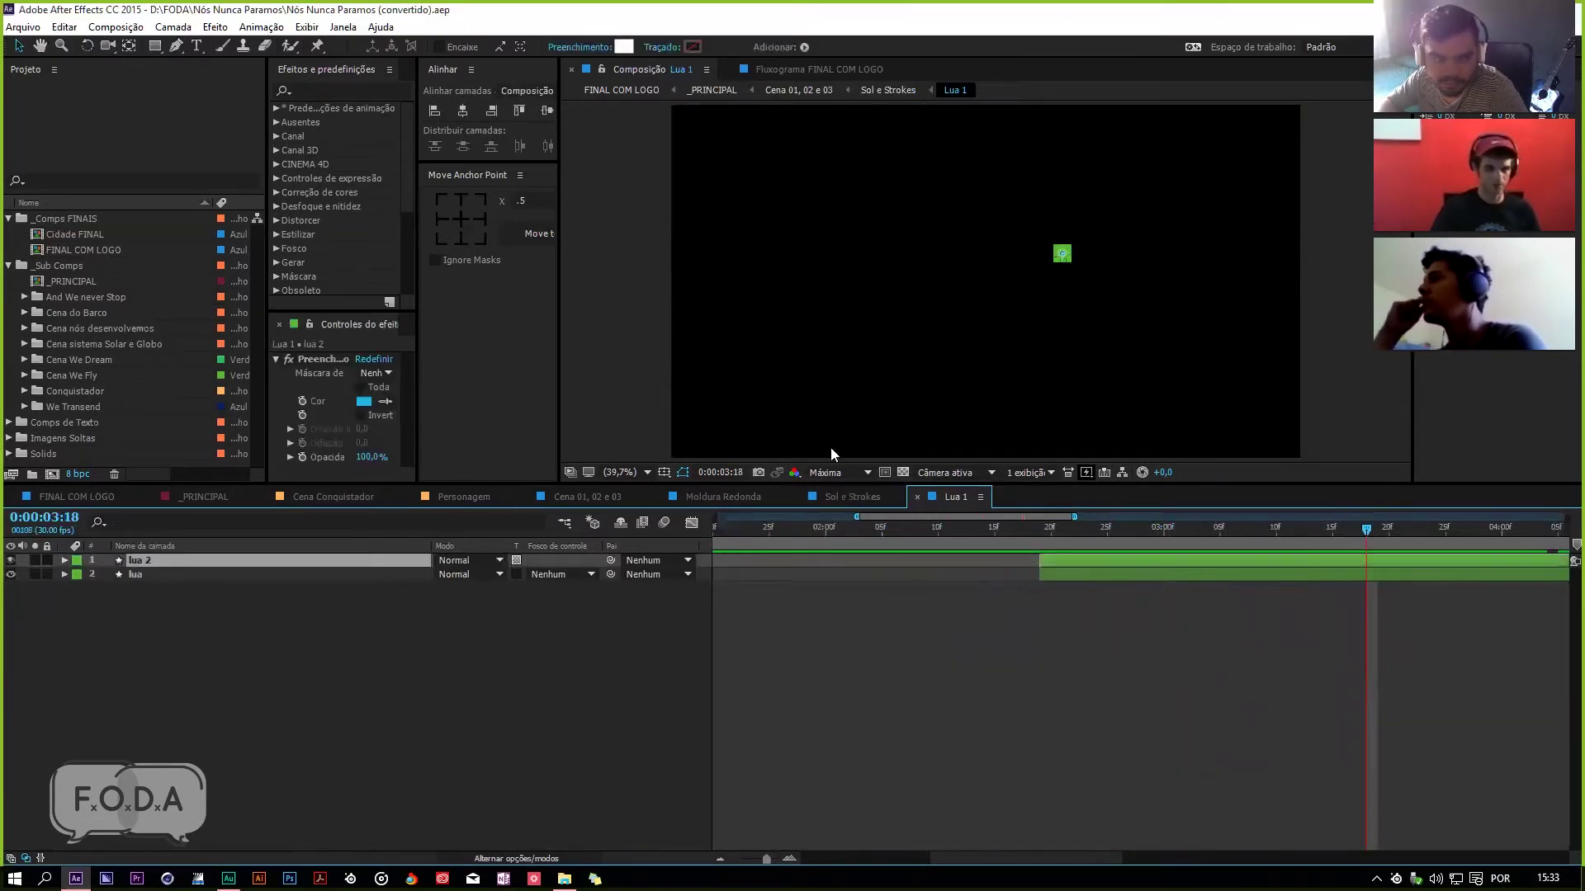
key("z")
scroll(1061, 255, "up", 4)
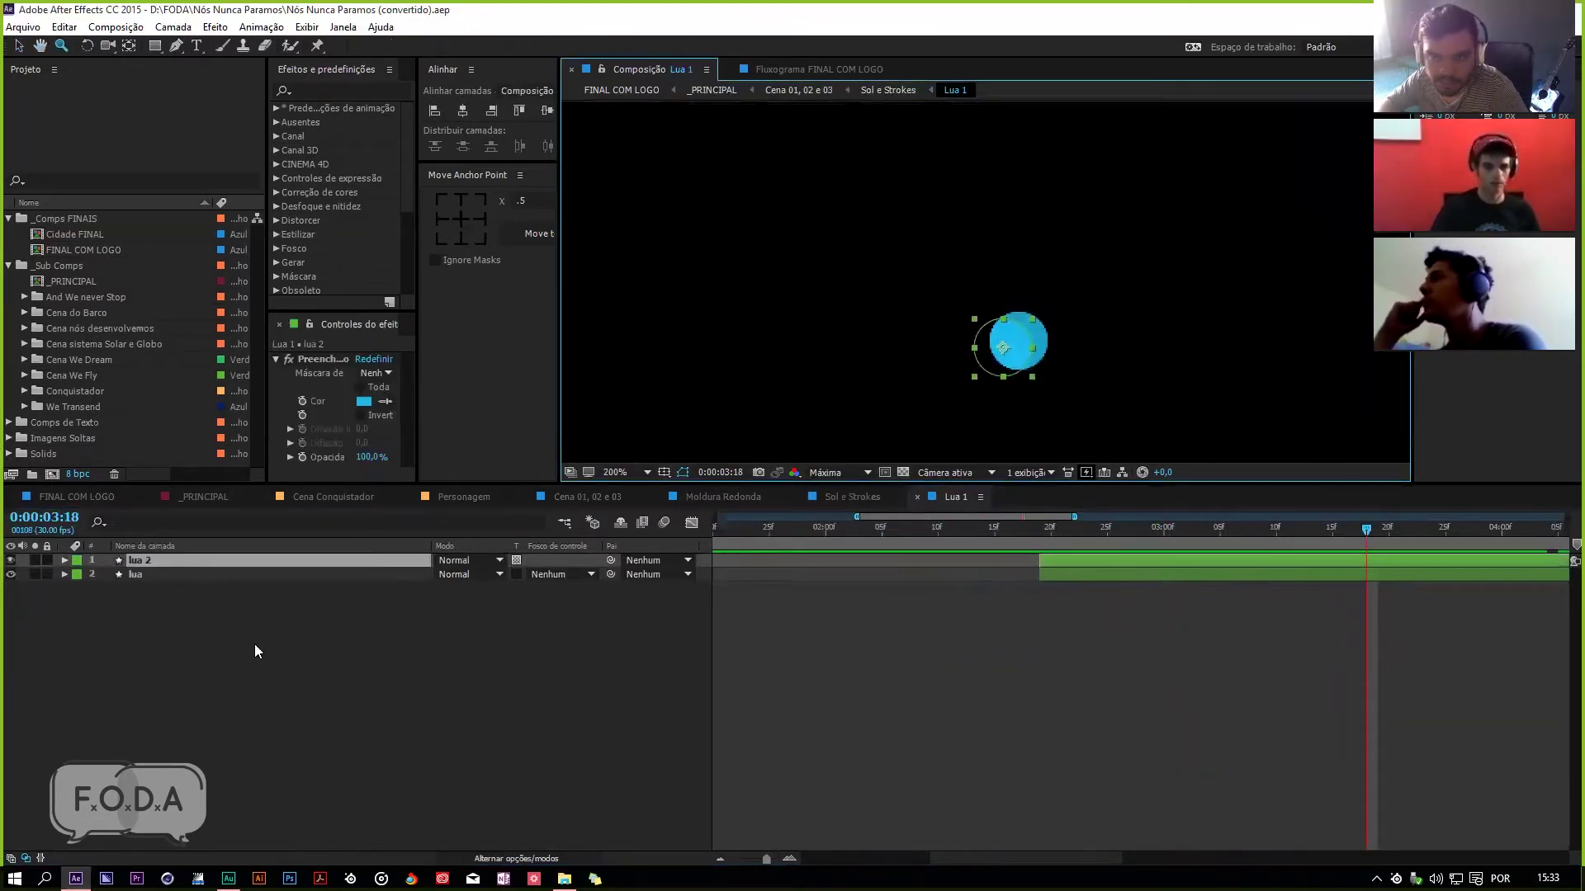
left_click(254, 643)
left_click(175, 593)
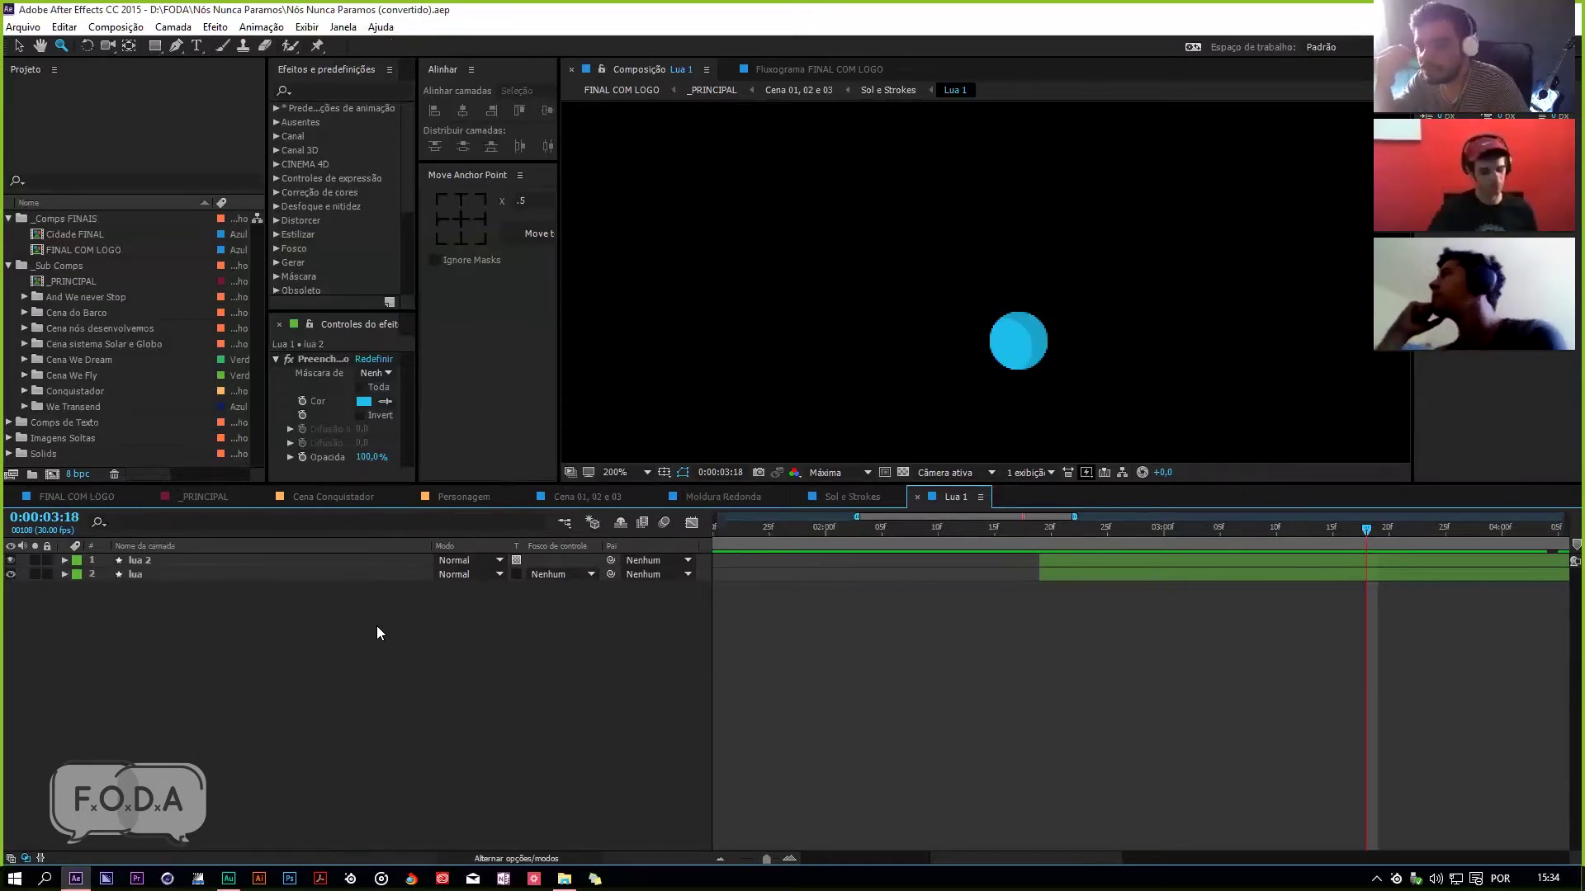
Step: Return to Sol e Strokes and scrub from the orbiting moons to the baby inside the sun, stopping at 0:00:07:06
key("ctrl+w")
mouse_move(1022, 536)
left_mouse_down()
mouse_move(984, 538)
mouse_move(1044, 536)
left_mouse_up()
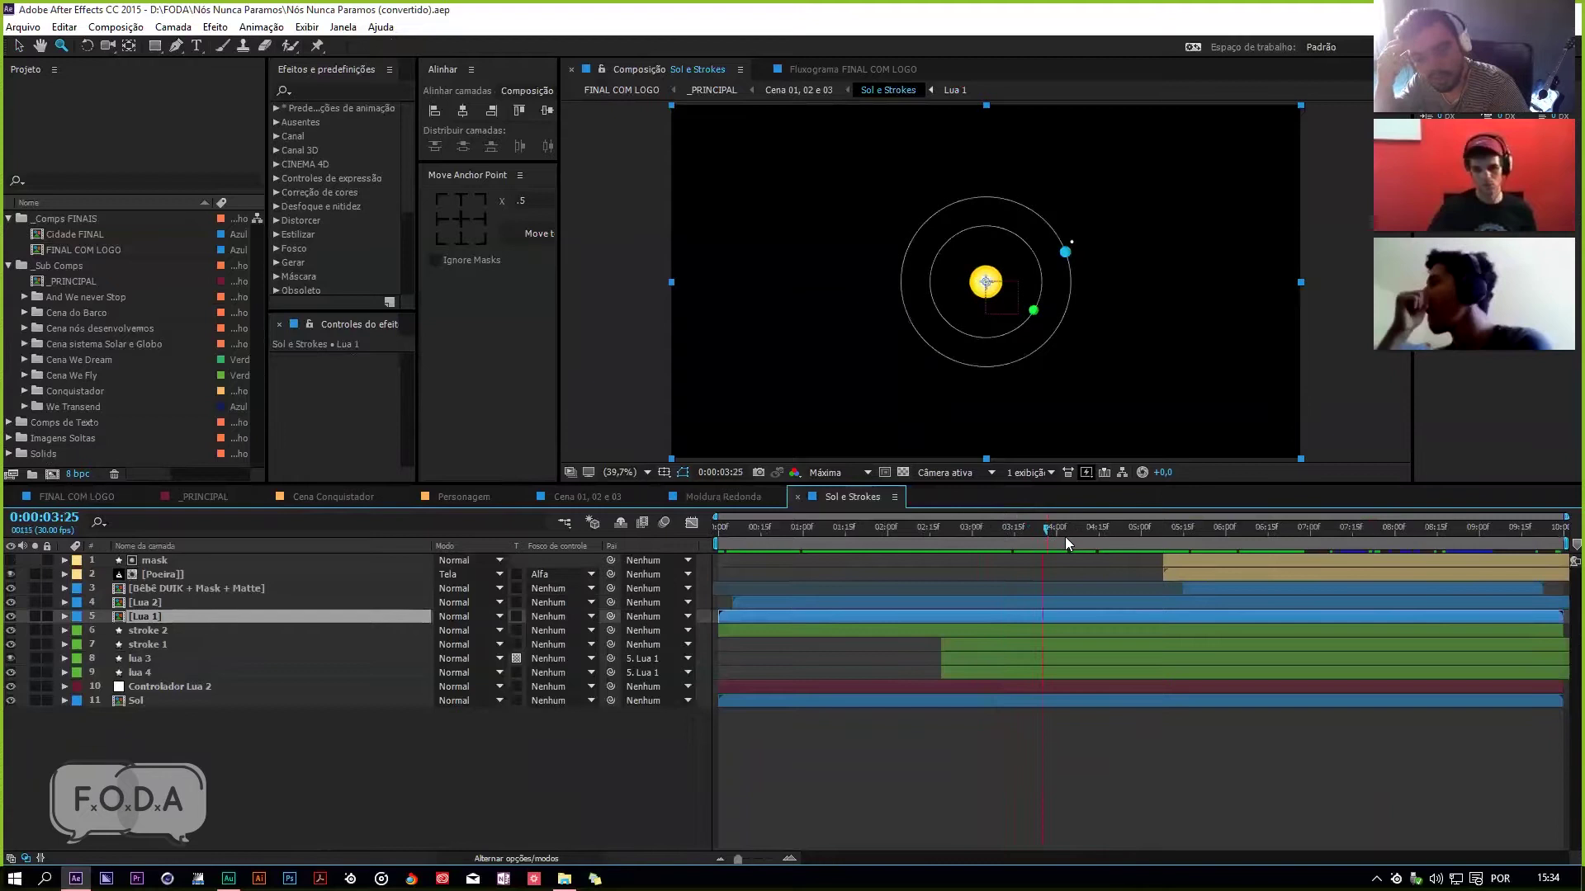
double_click(201, 586)
left_click(873, 495)
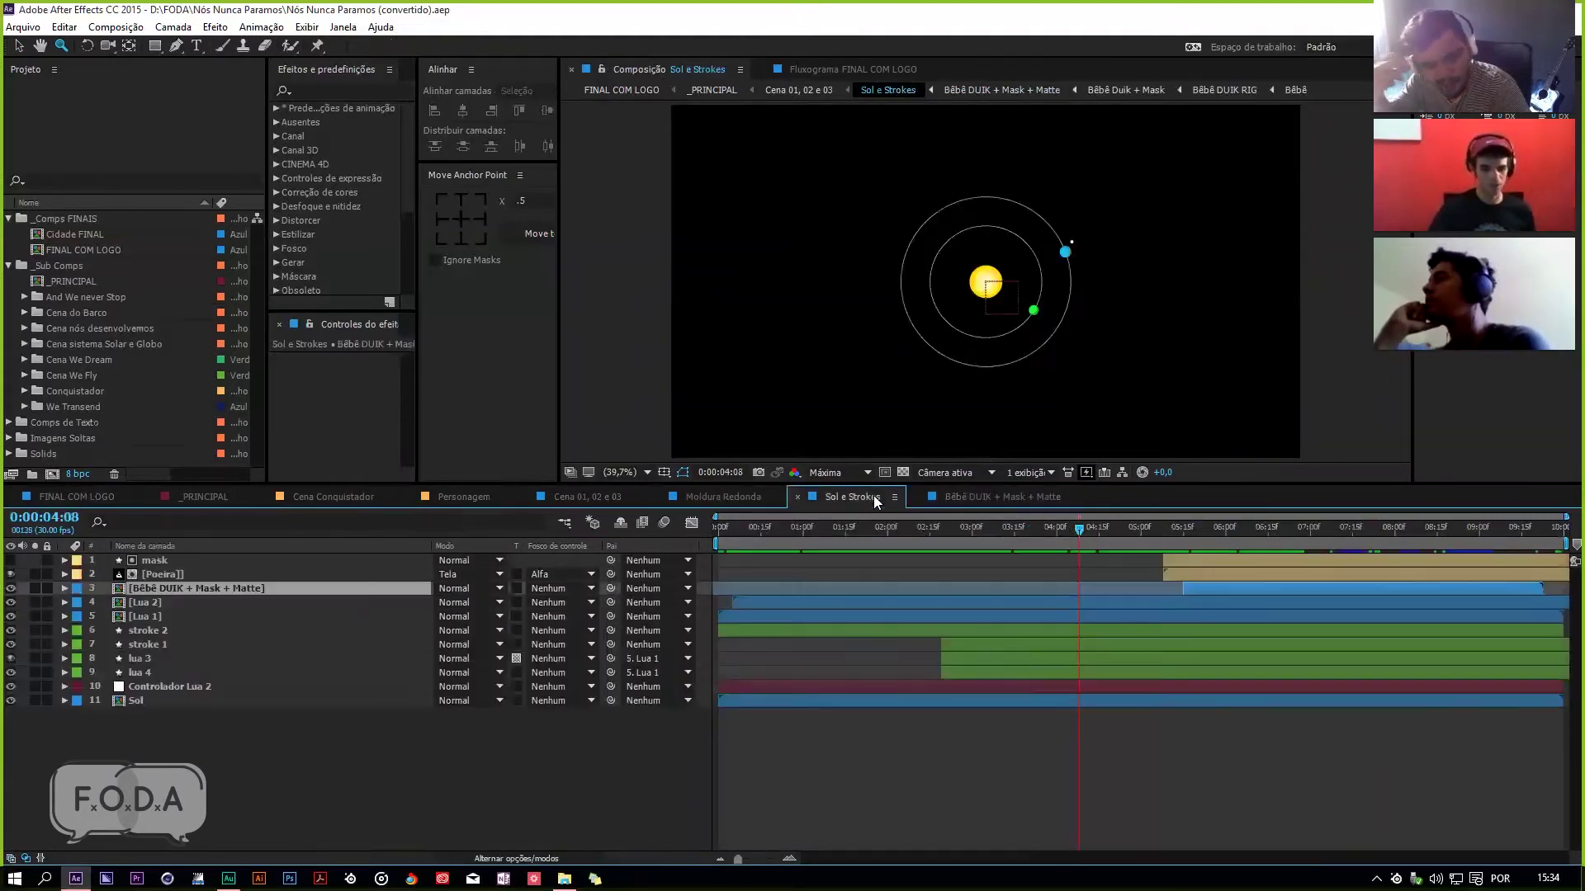
mouse_move(1088, 548)
left_mouse_down()
mouse_move(1266, 549)
mouse_move(741, 569)
mouse_move(1116, 548)
mouse_move(1191, 520)
mouse_move(1253, 530)
mouse_move(1160, 551)
mouse_move(1312, 551)
left_mouse_up()
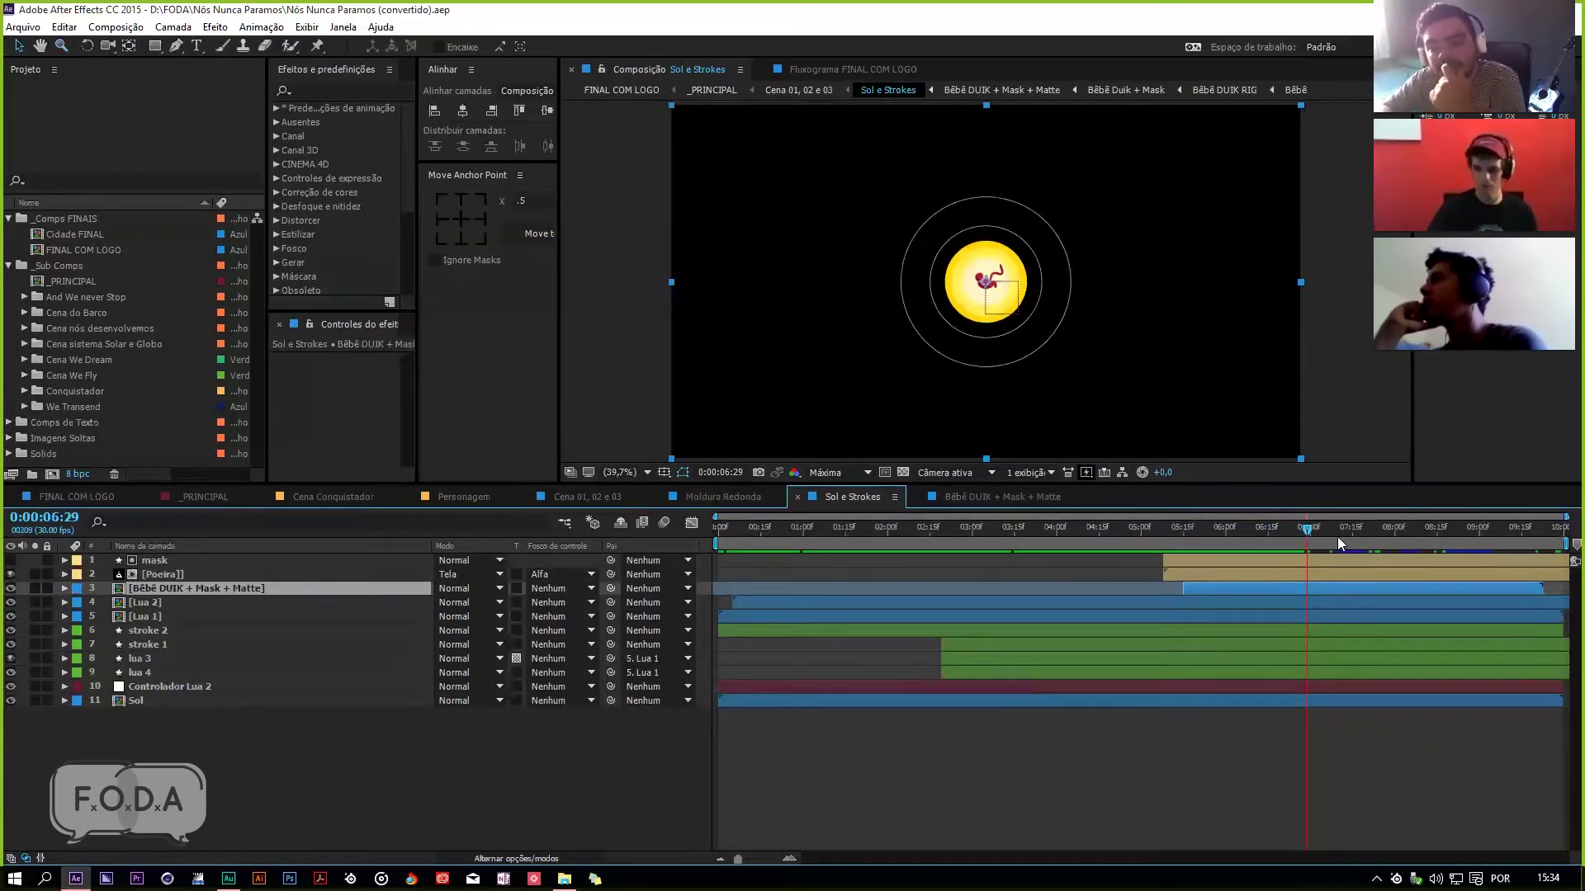
left_click(1327, 528)
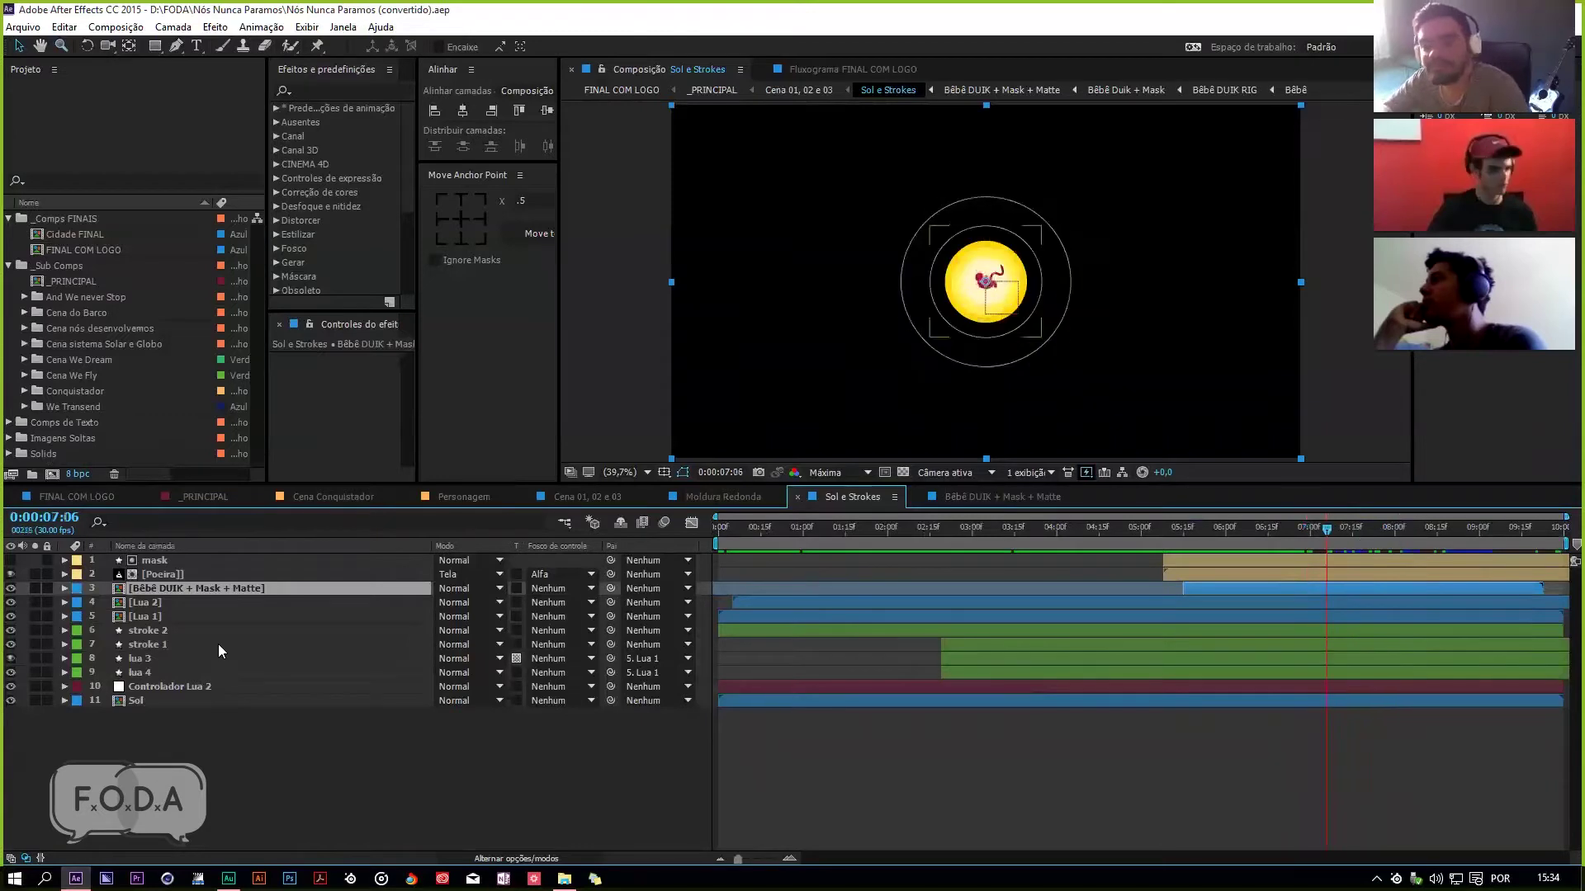
Step: Open Bêbê DUIK + Mask + Matte, inspect it at 0:00:06:18, and drill down through Bêbê Duik + Mask to Bêbê DUIK RIG
double_click(198, 587)
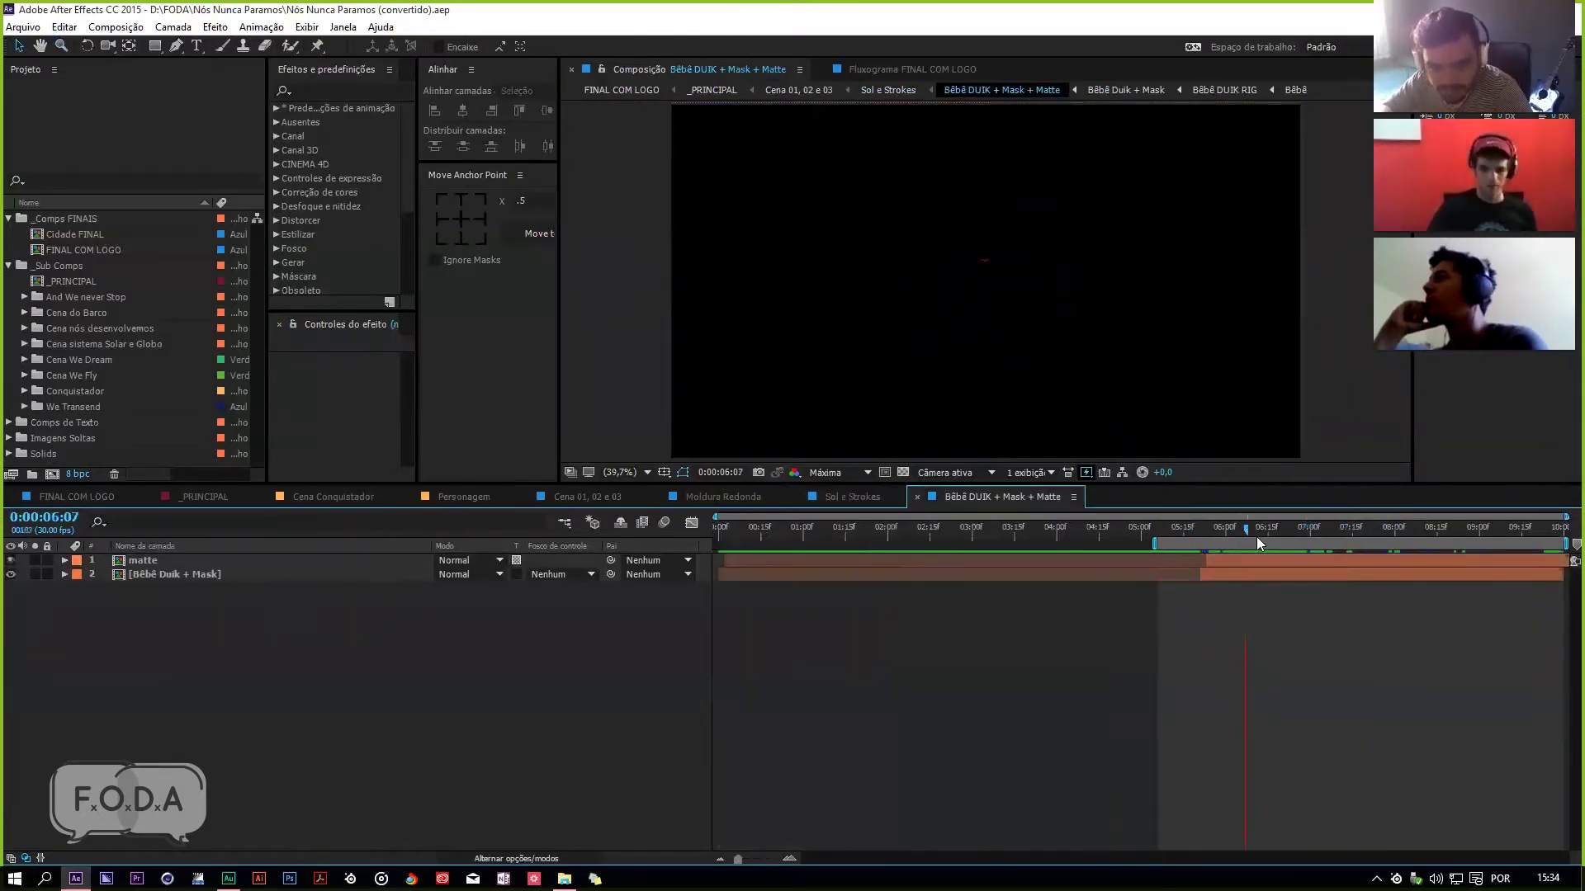
left_click_drag(1353, 534, 1276, 533)
left_click(257, 569)
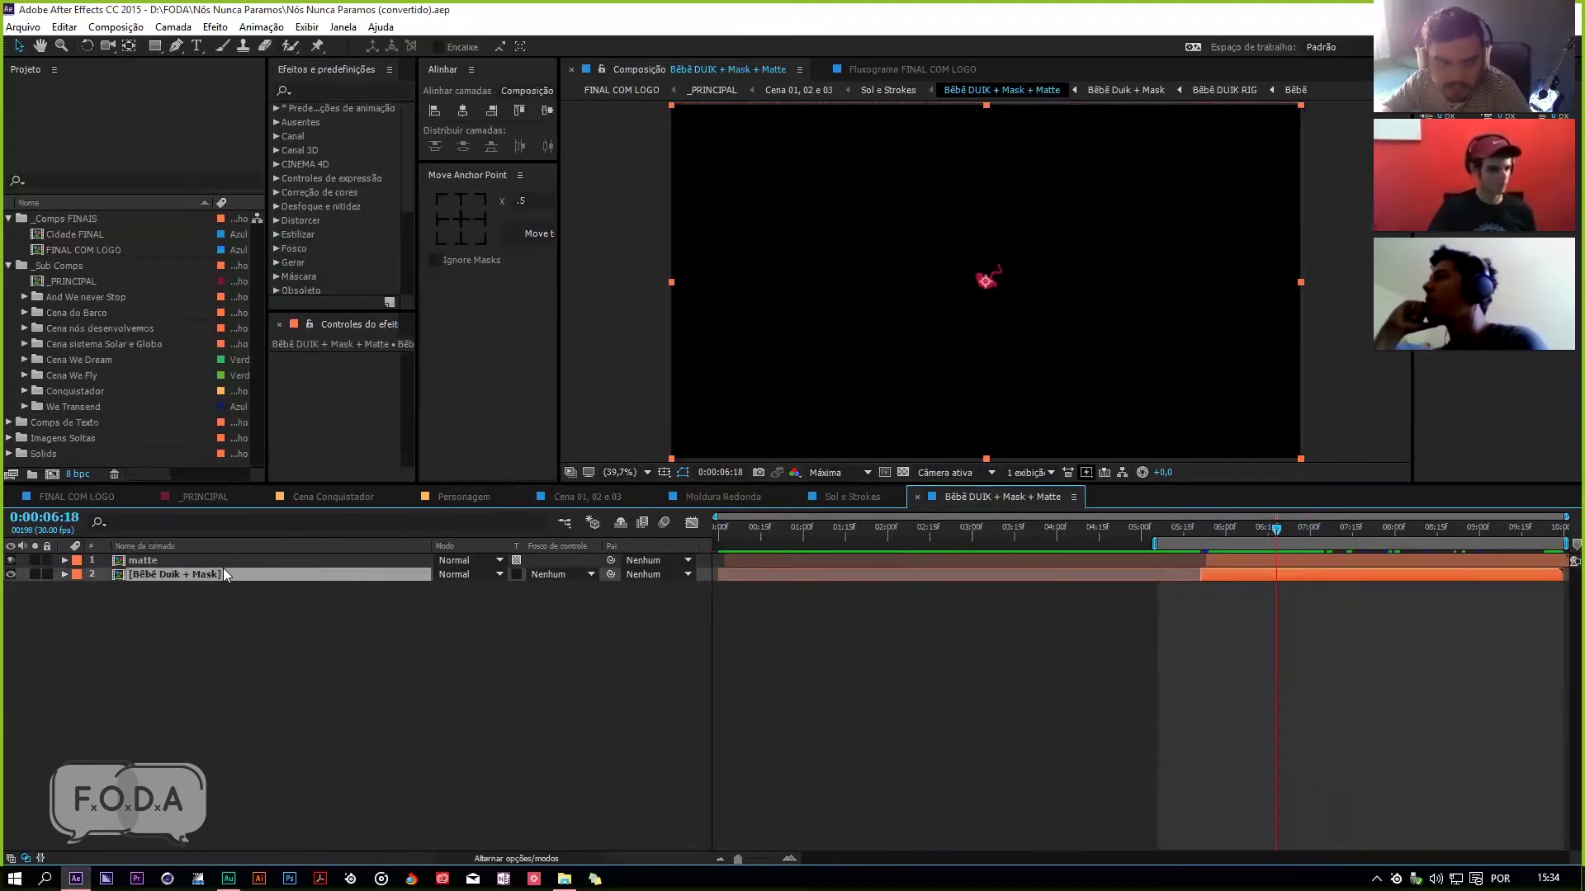
double_click(225, 571)
double_click(261, 575)
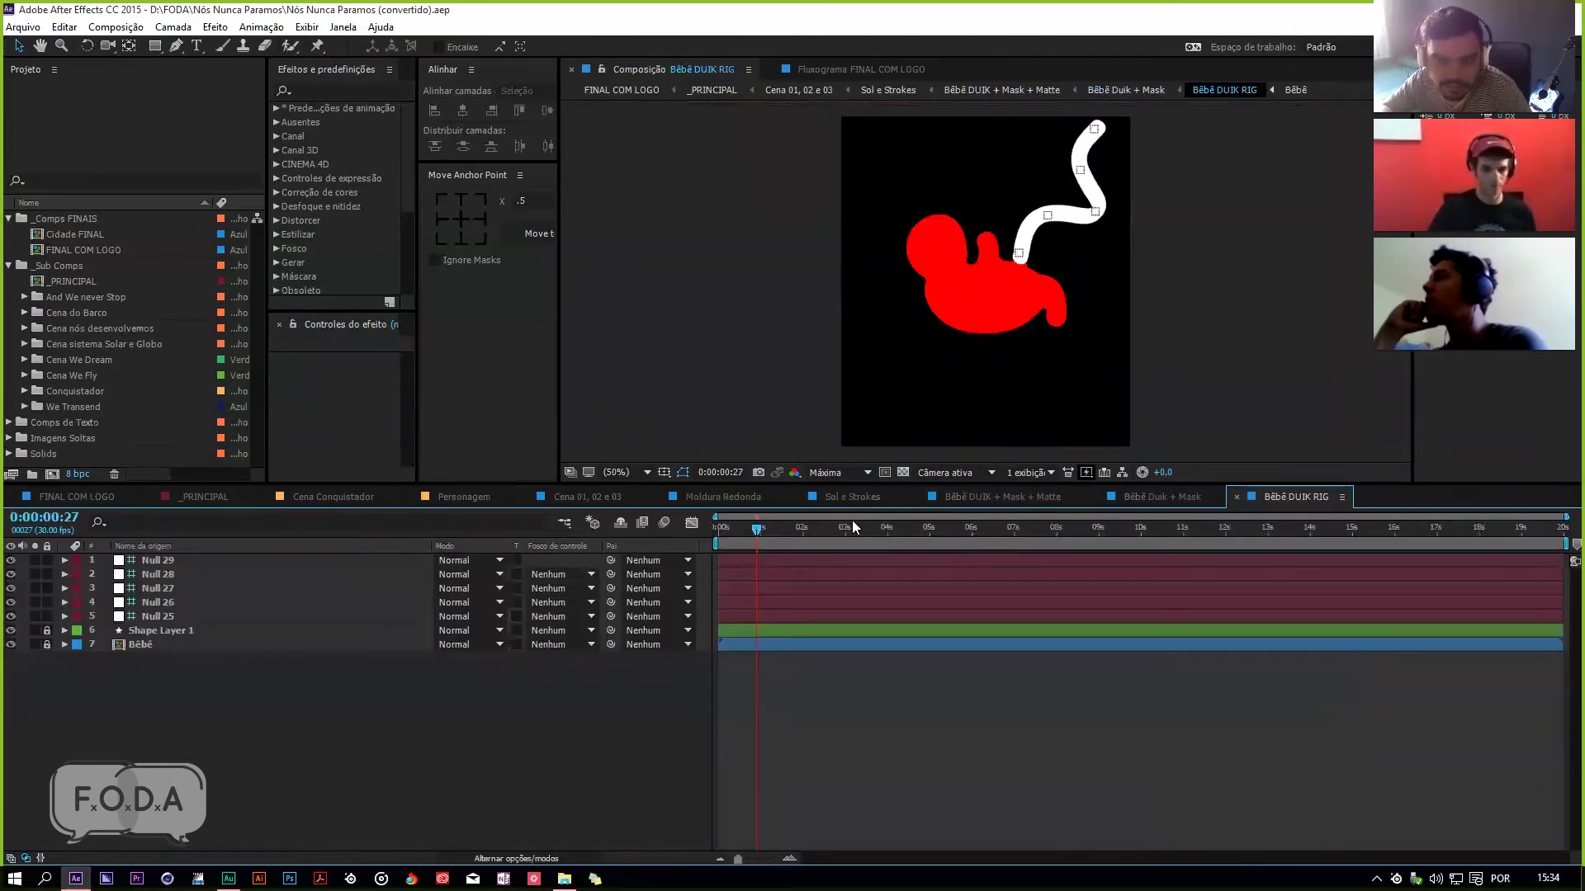
Step: Preview the umbilical cord rig from the start, then open the nested Bêbê composition and inspect it at 0:00:00:20
left_click_drag(768, 529, 705, 566)
key("space")
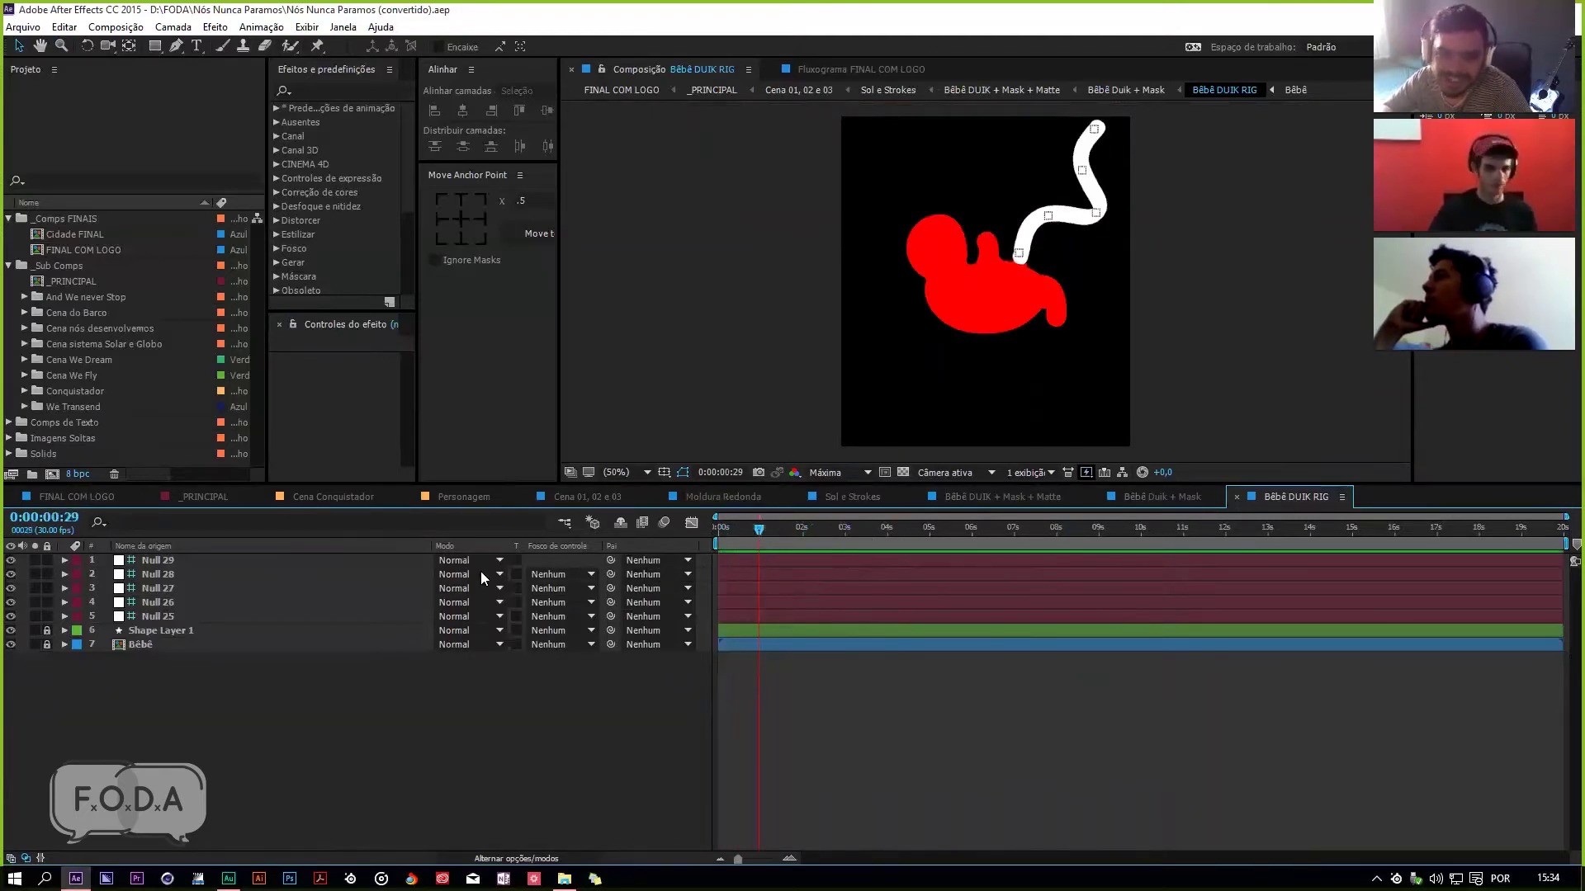
double_click(119, 643)
left_click_drag(759, 528, 719, 528)
left_click(746, 528)
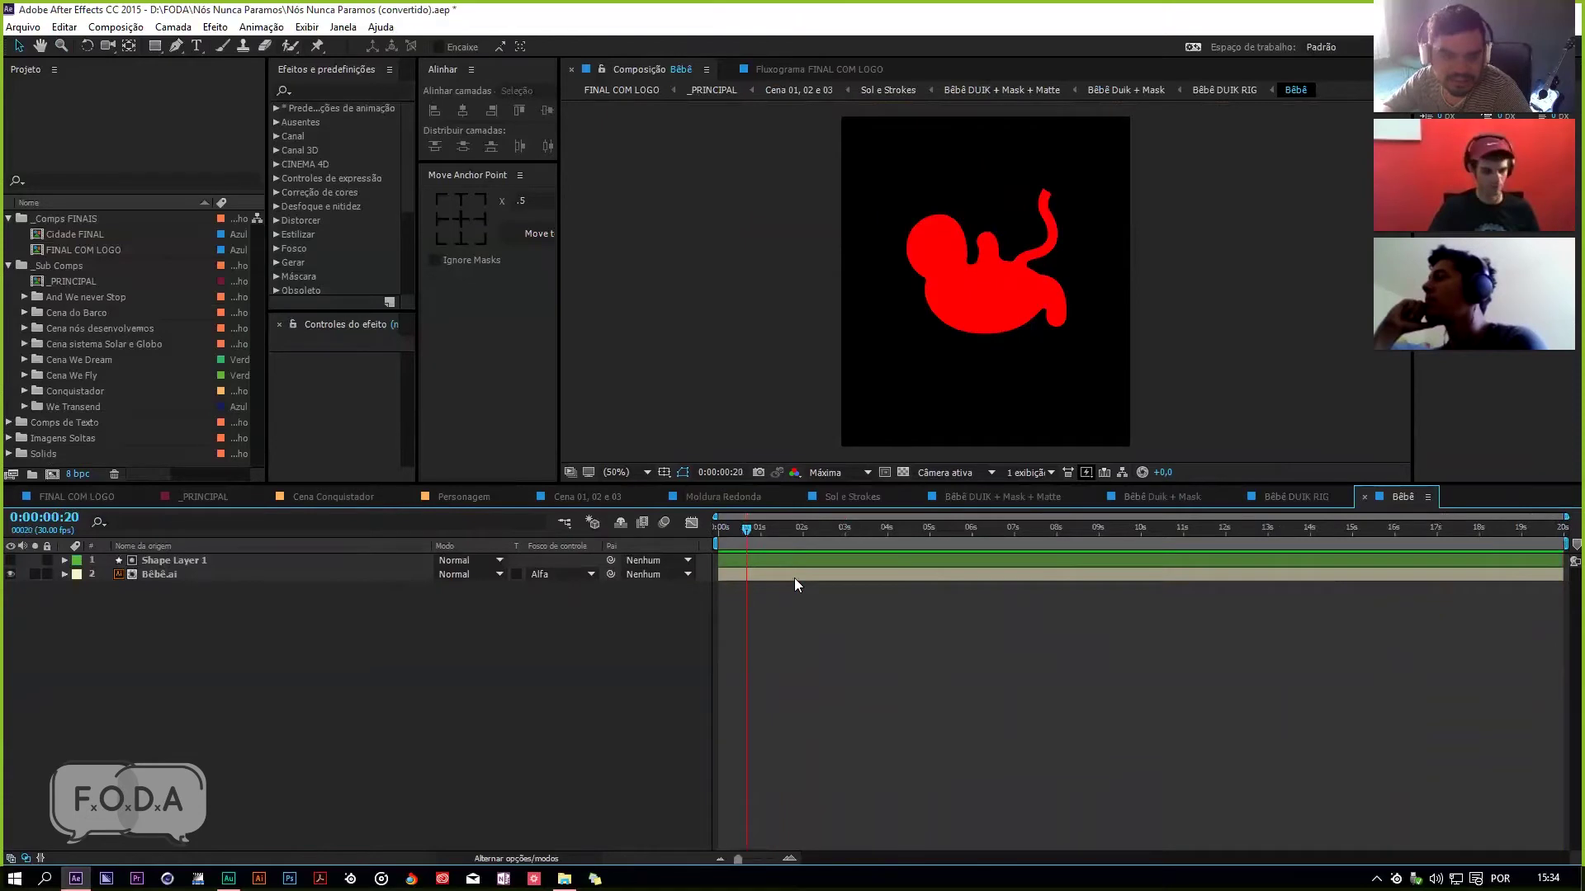
Step: Return to Bêbê DUIK RIG, replay the cord animation, place the playhead at 0:00:00:12, and save the project
key("ctrl+w")
key("space")
key("space")
left_click(556, 708)
key("space")
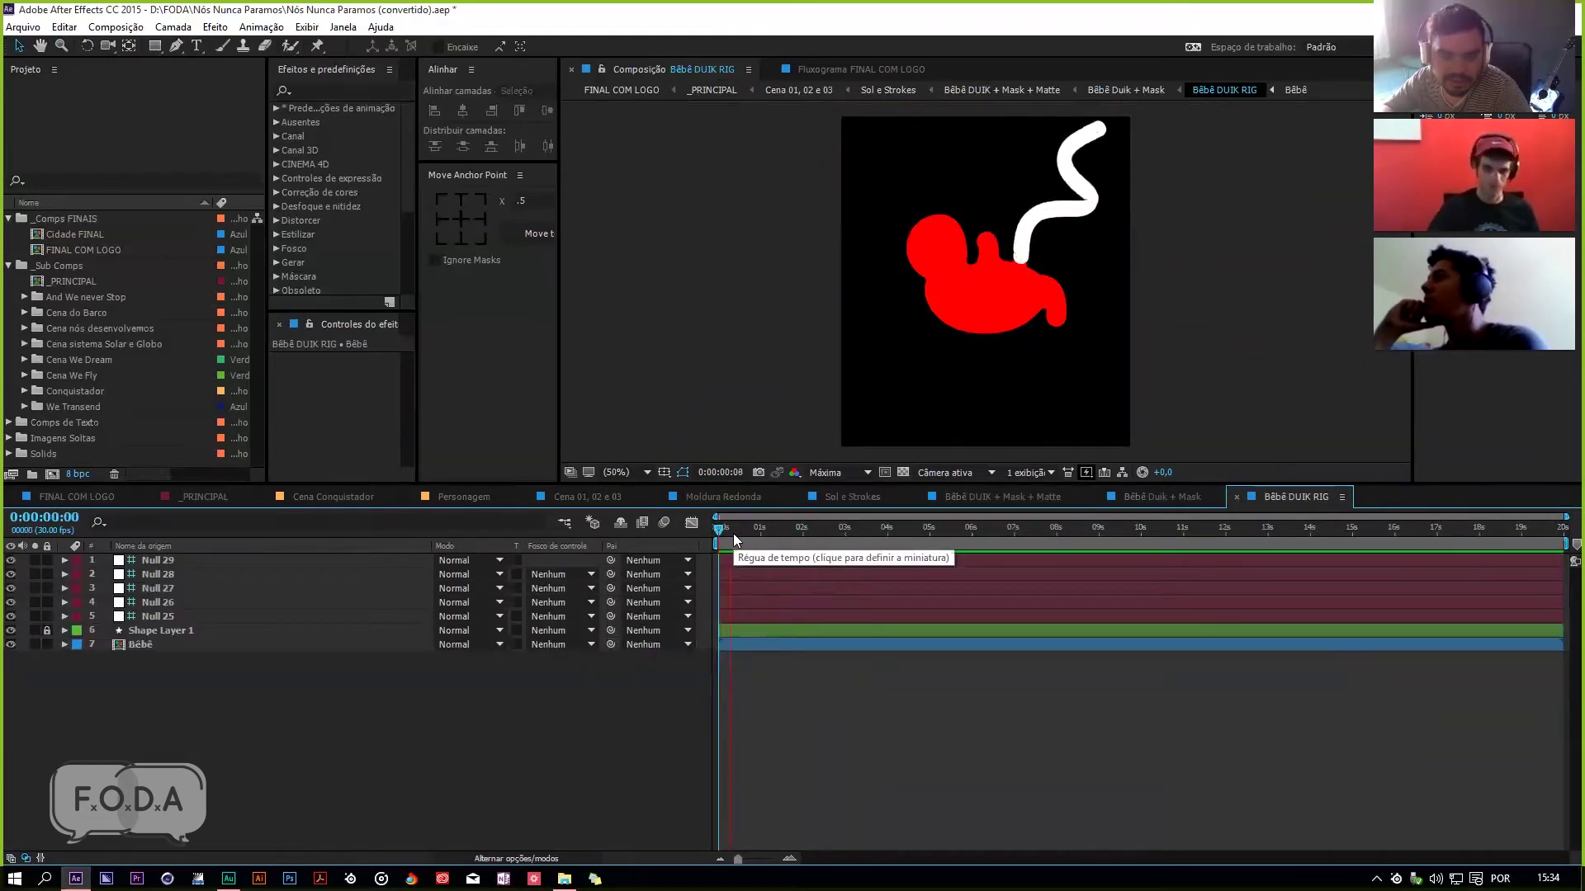
left_click(734, 531)
key("ctrl+s")
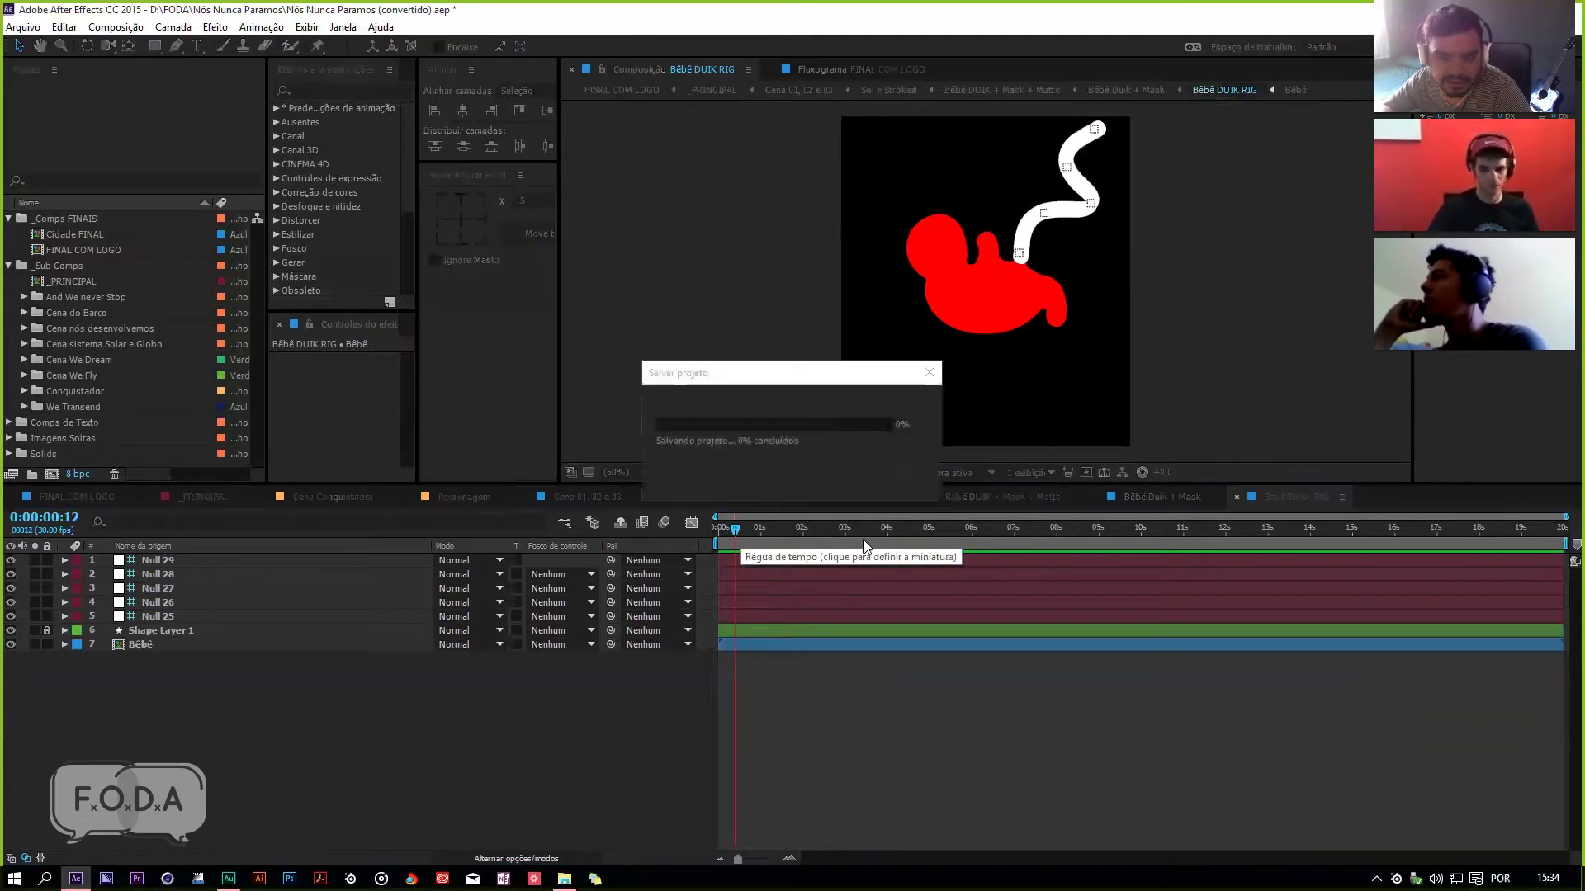
Step: Return to Bêbê Duik + Mask and inspect the rigged baby's entrance at 0:00:05:26
key("ctrl+w")
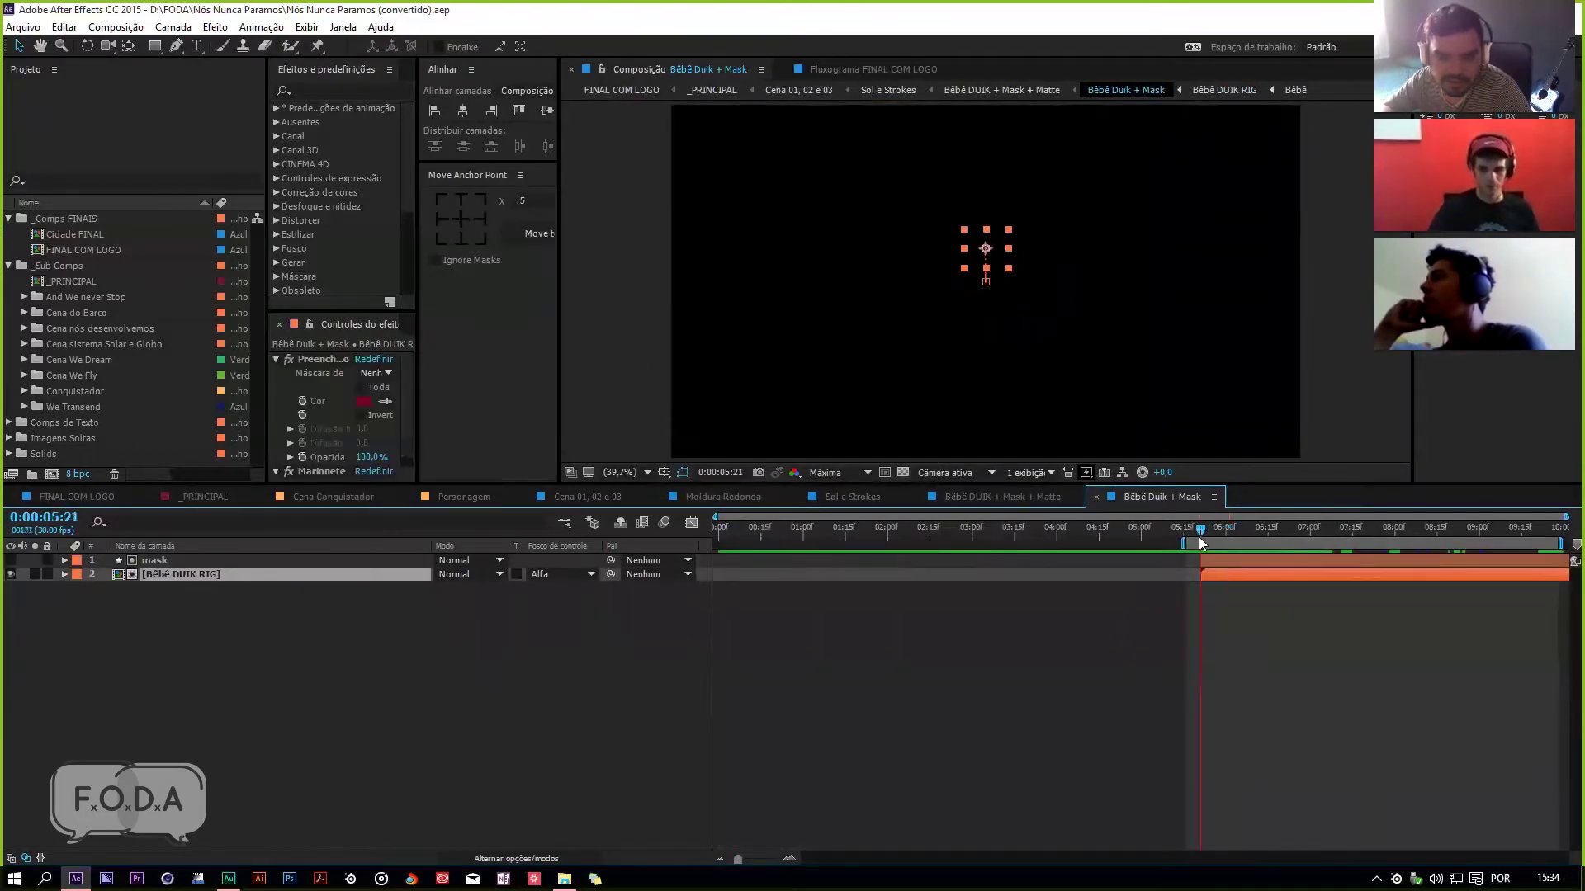
mouse_move(1220, 538)
left_mouse_down()
mouse_move(1233, 538)
mouse_move(1214, 540)
left_mouse_up()
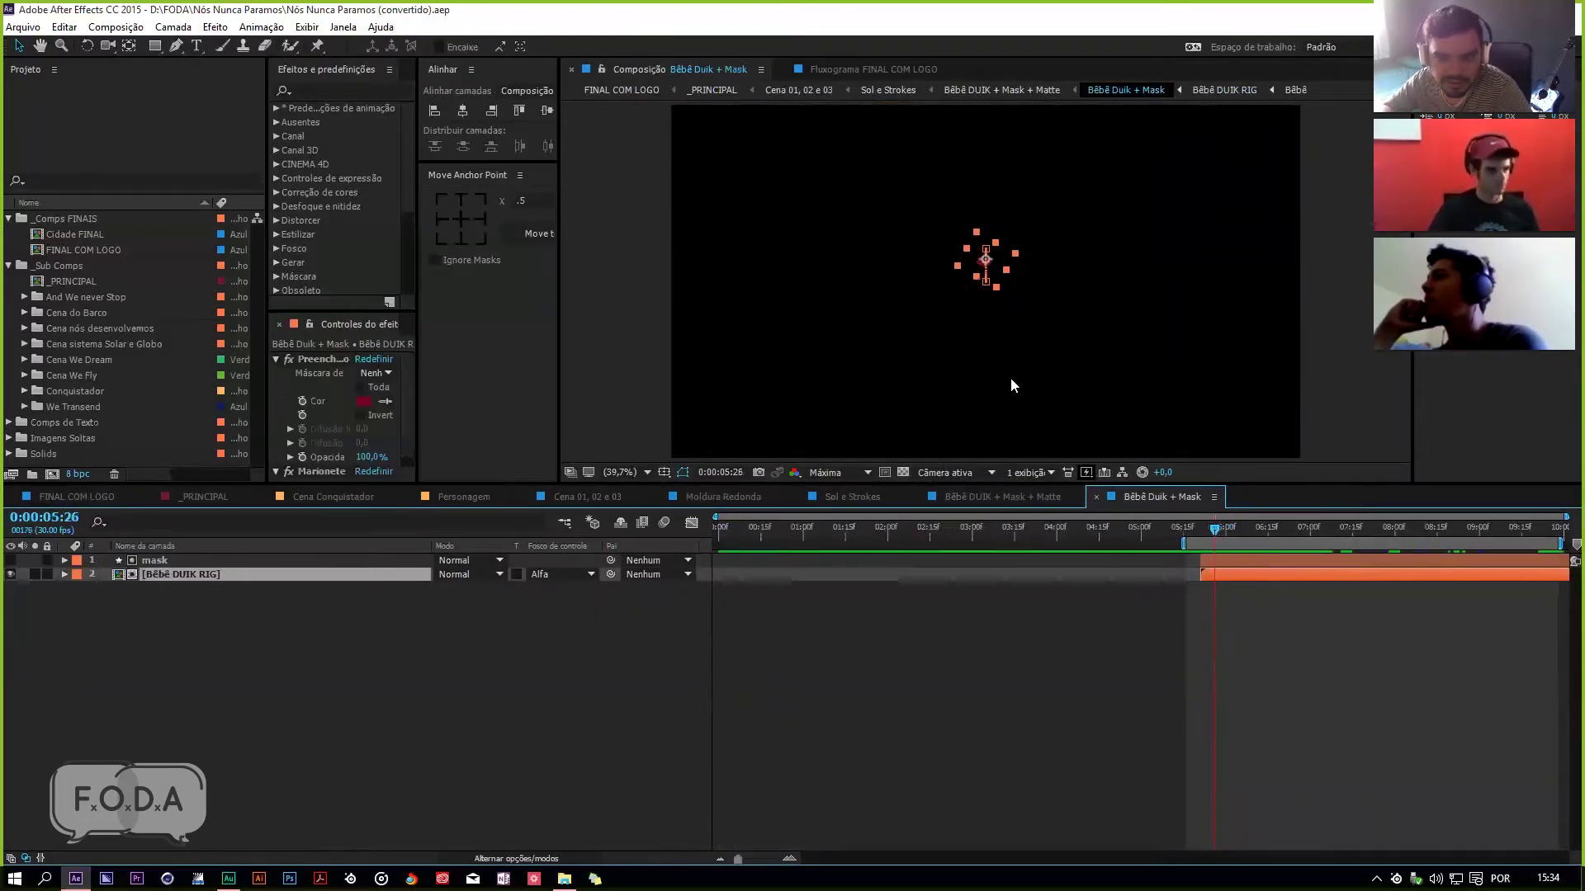
Step: Inspect the enlarged baby at 0:00:06:04 and reveal the Bêbê DUIK RIG layer's puppet pin and transform keyframes
scroll(1014, 297, "up", 4)
left_click(1195, 540)
left_click_drag(1189, 543, 1236, 556)
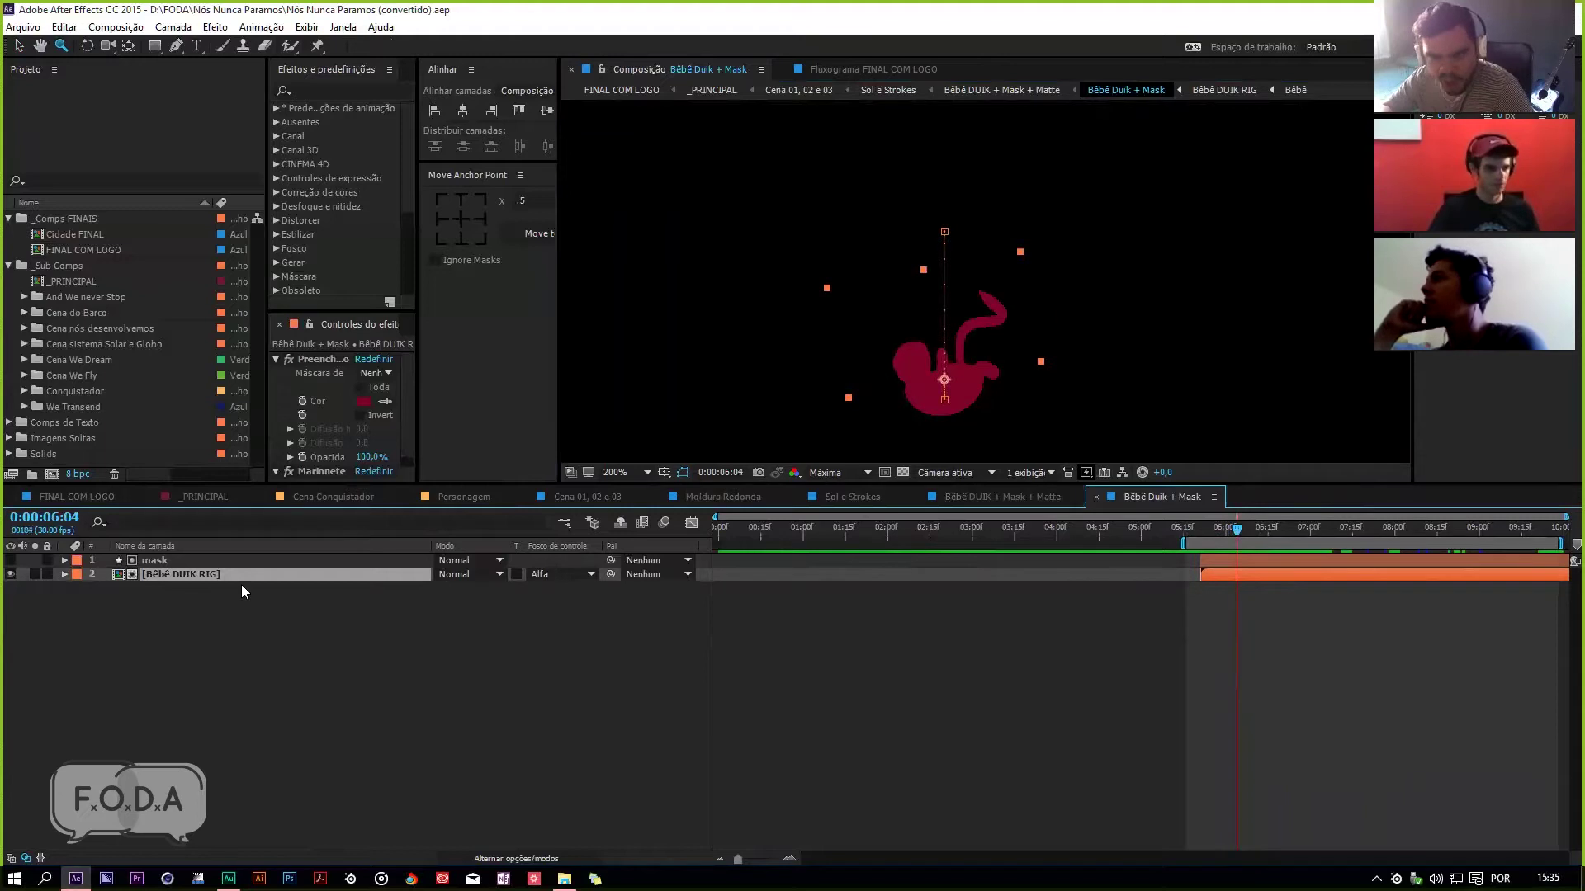
key("y")
key("u")
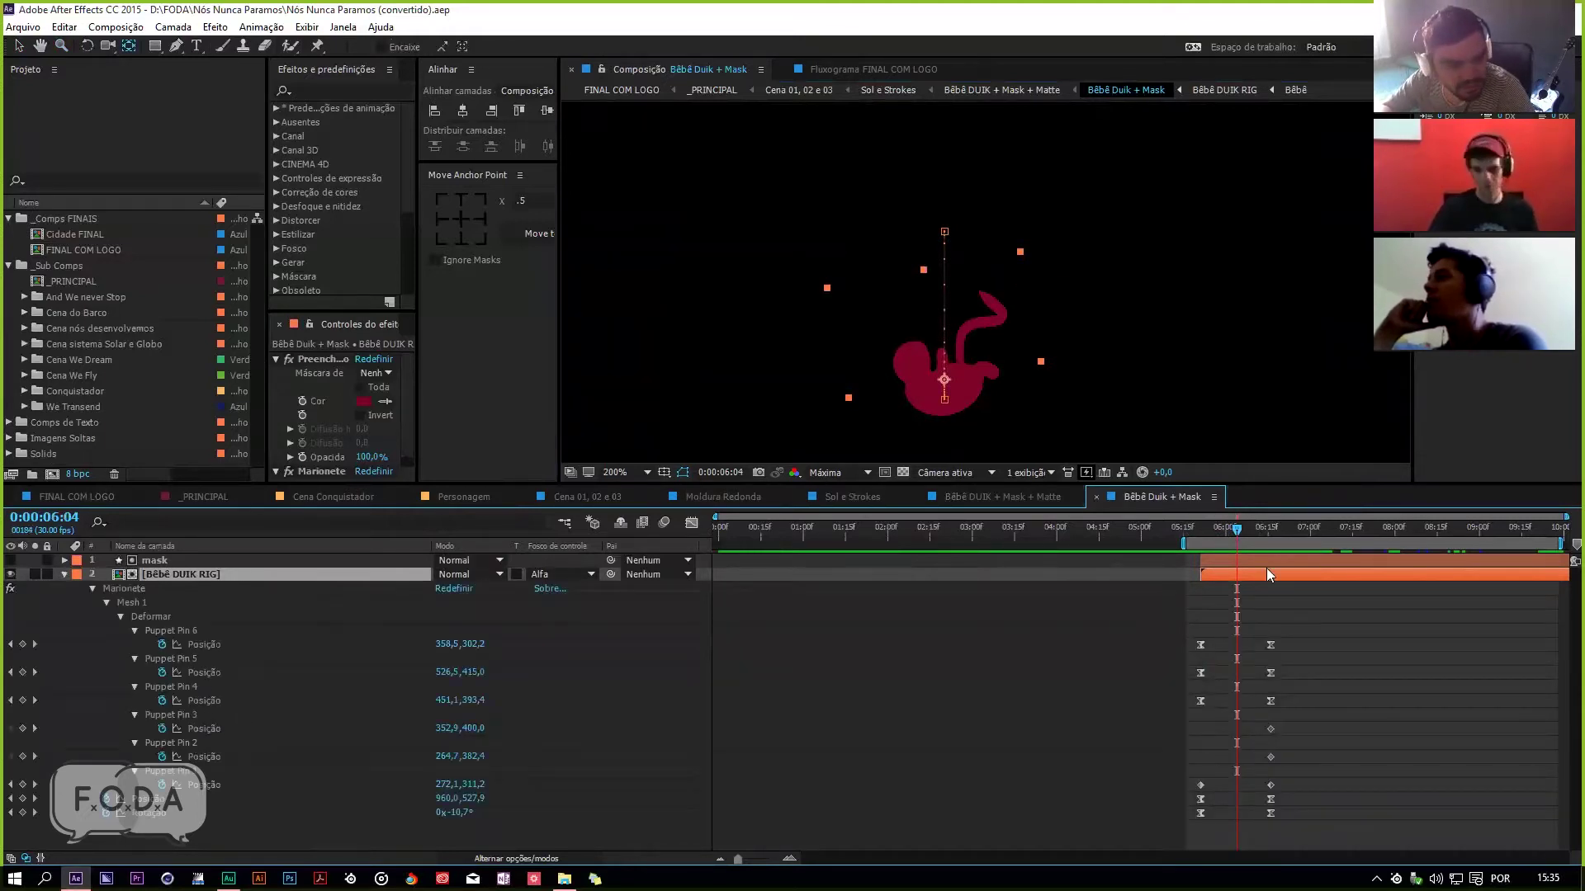
left_click_drag(1229, 545, 1248, 578)
Step: Return through Bêbê DUIK + Mask + Matte and Sol e Strokes to FINAL COM LOGO, and inspect the scene at 0:00:06:14
key("ctrl+w")
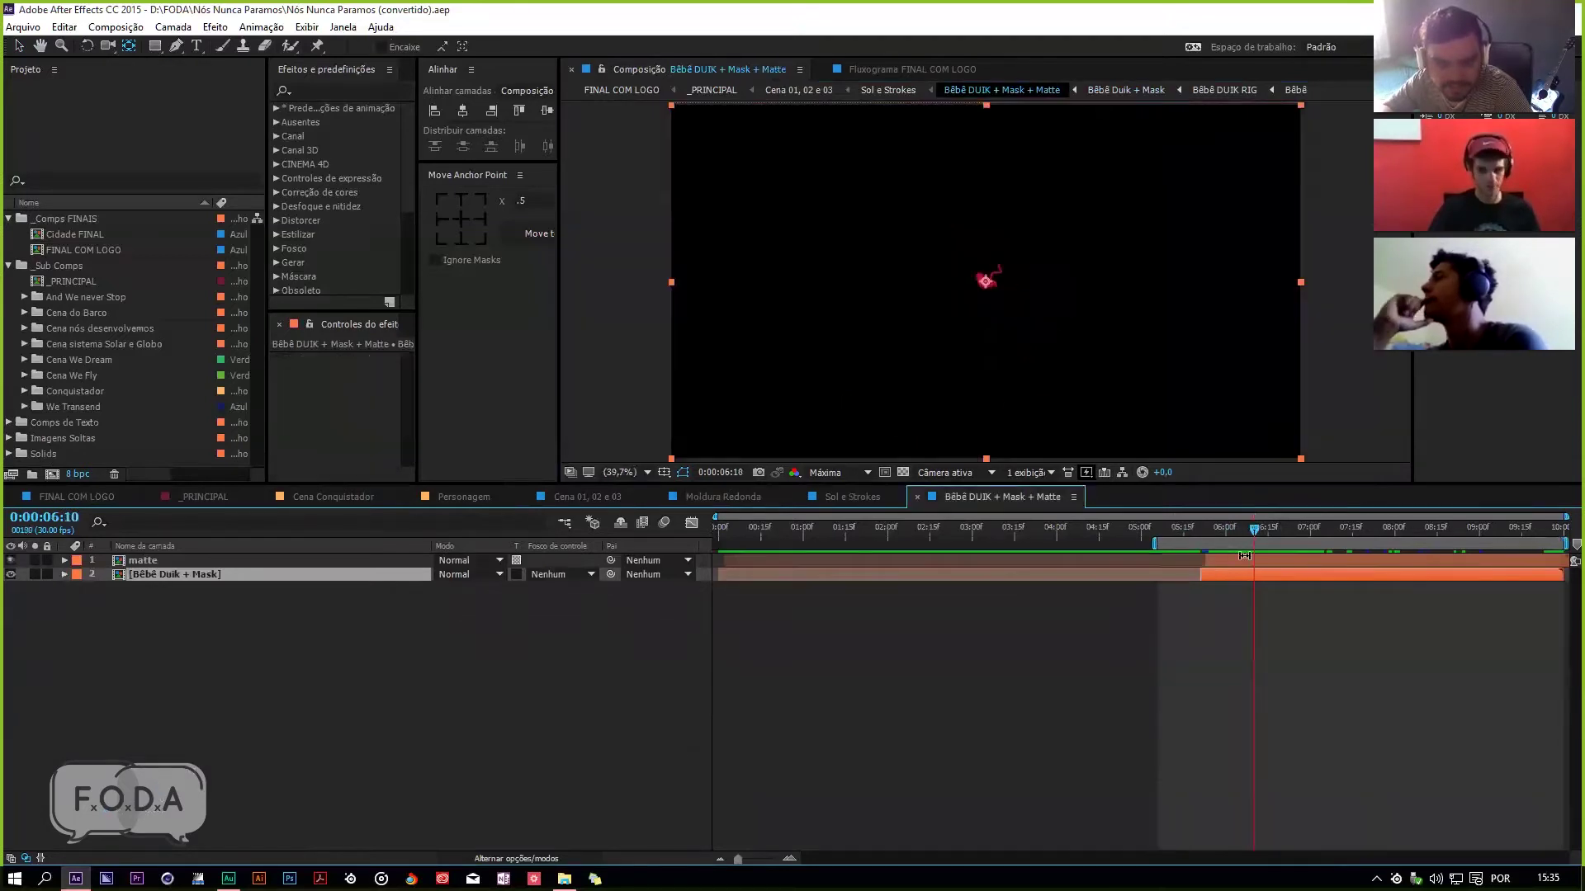
left_click_drag(1229, 538, 1268, 541)
key("ctrl+w")
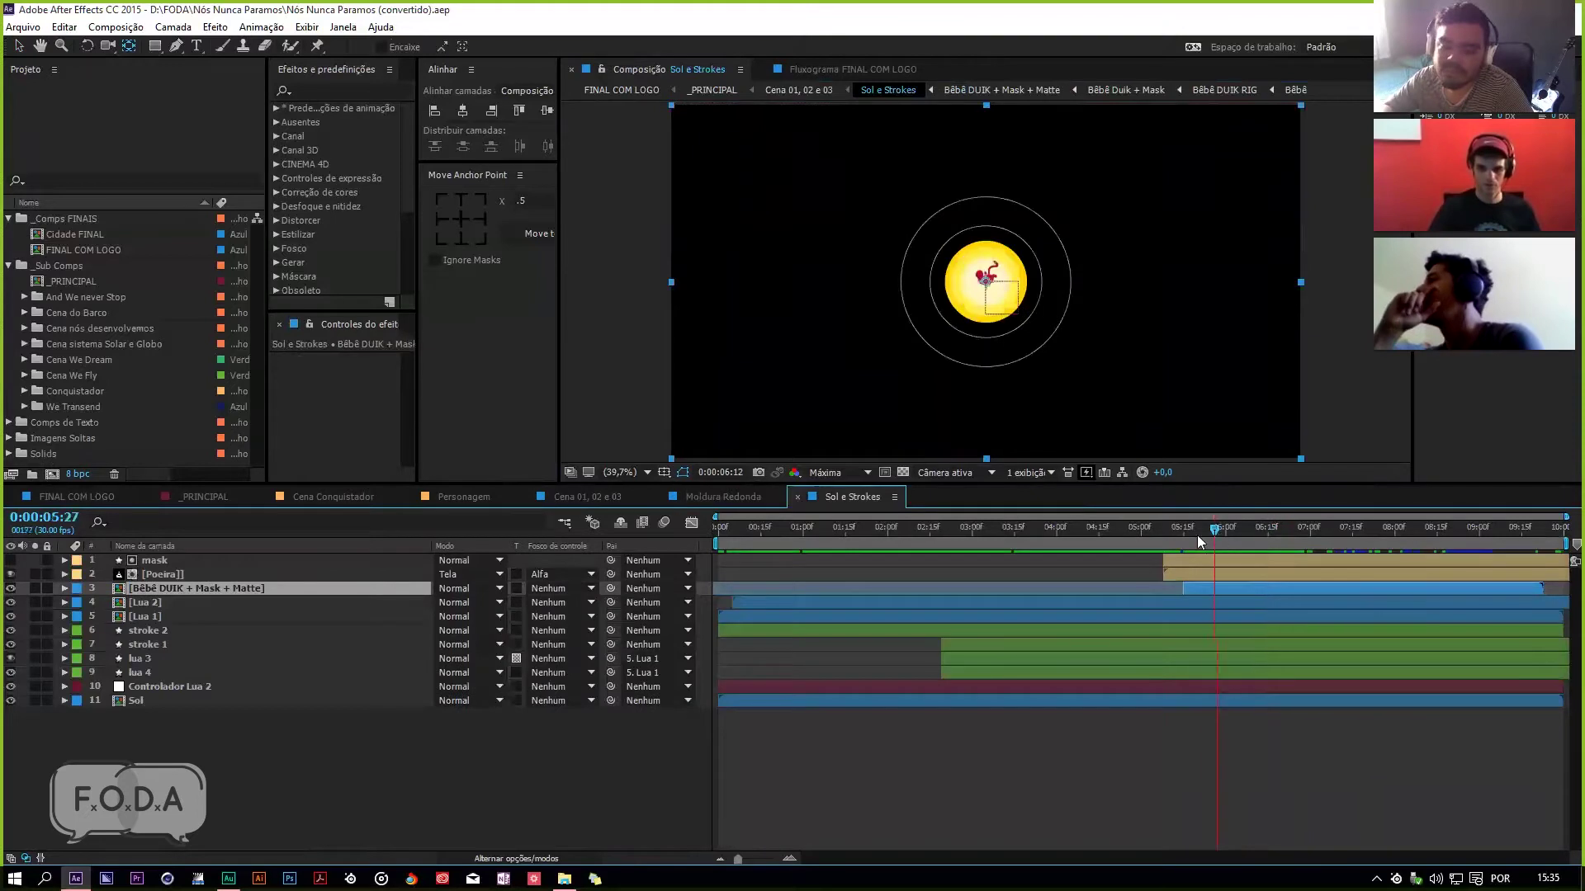
left_click_drag(1281, 549, 1139, 528)
left_click(87, 497)
mouse_move(789, 527)
left_mouse_down()
mouse_move(746, 531)
mouse_move(817, 530)
mouse_move(767, 543)
mouse_move(802, 530)
mouse_move(782, 530)
left_mouse_up()
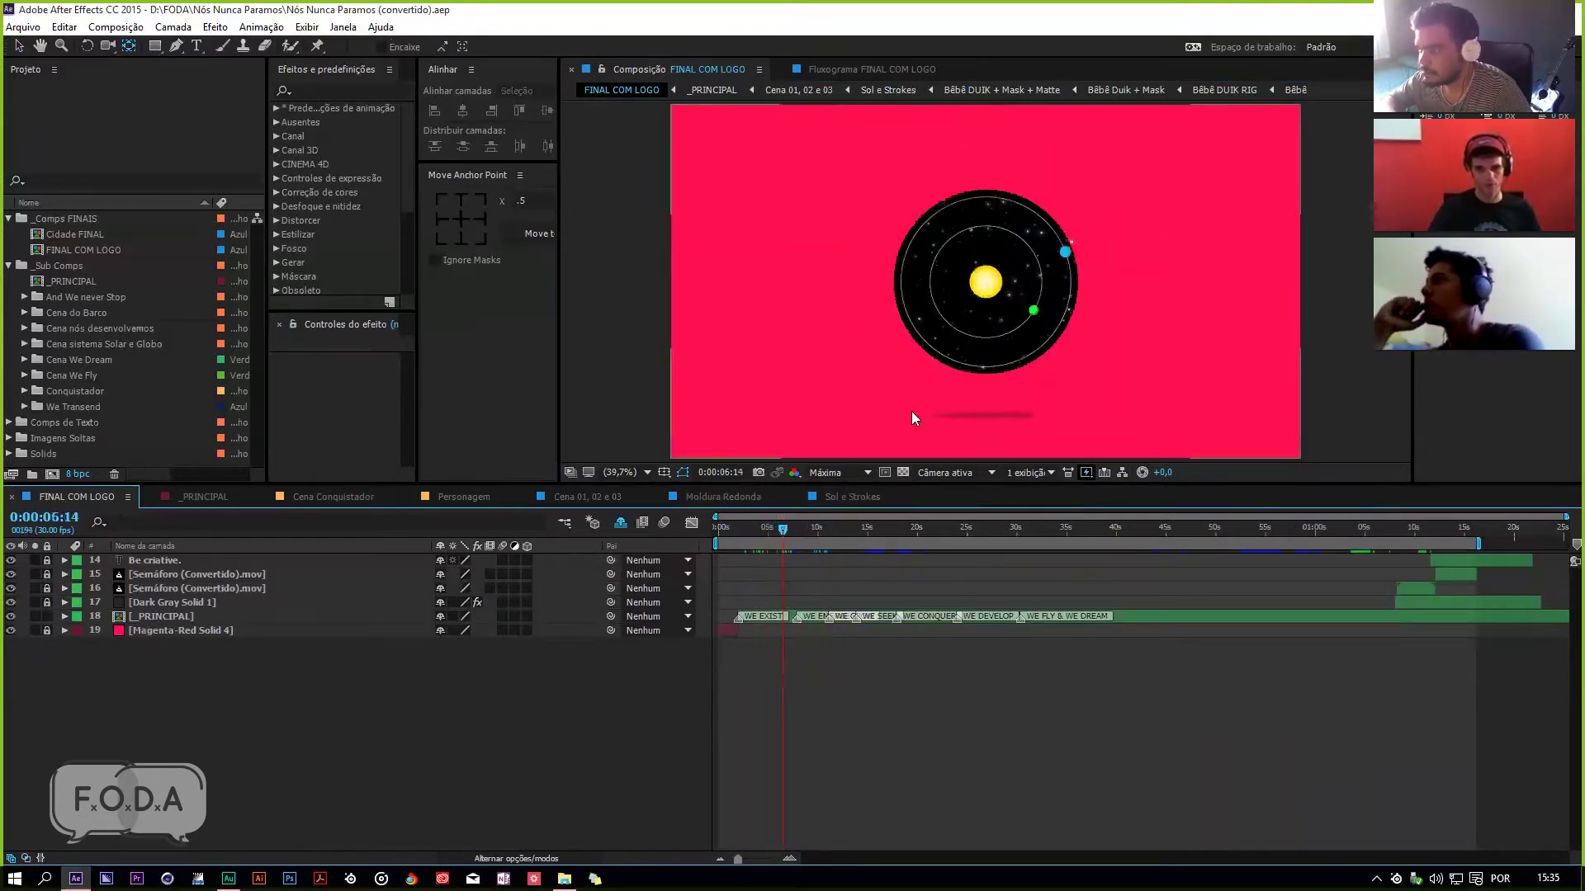
Step: Switch to File Explorer and play the We_never_Stop_Final_Port render in VLC media player
left_click(564, 878)
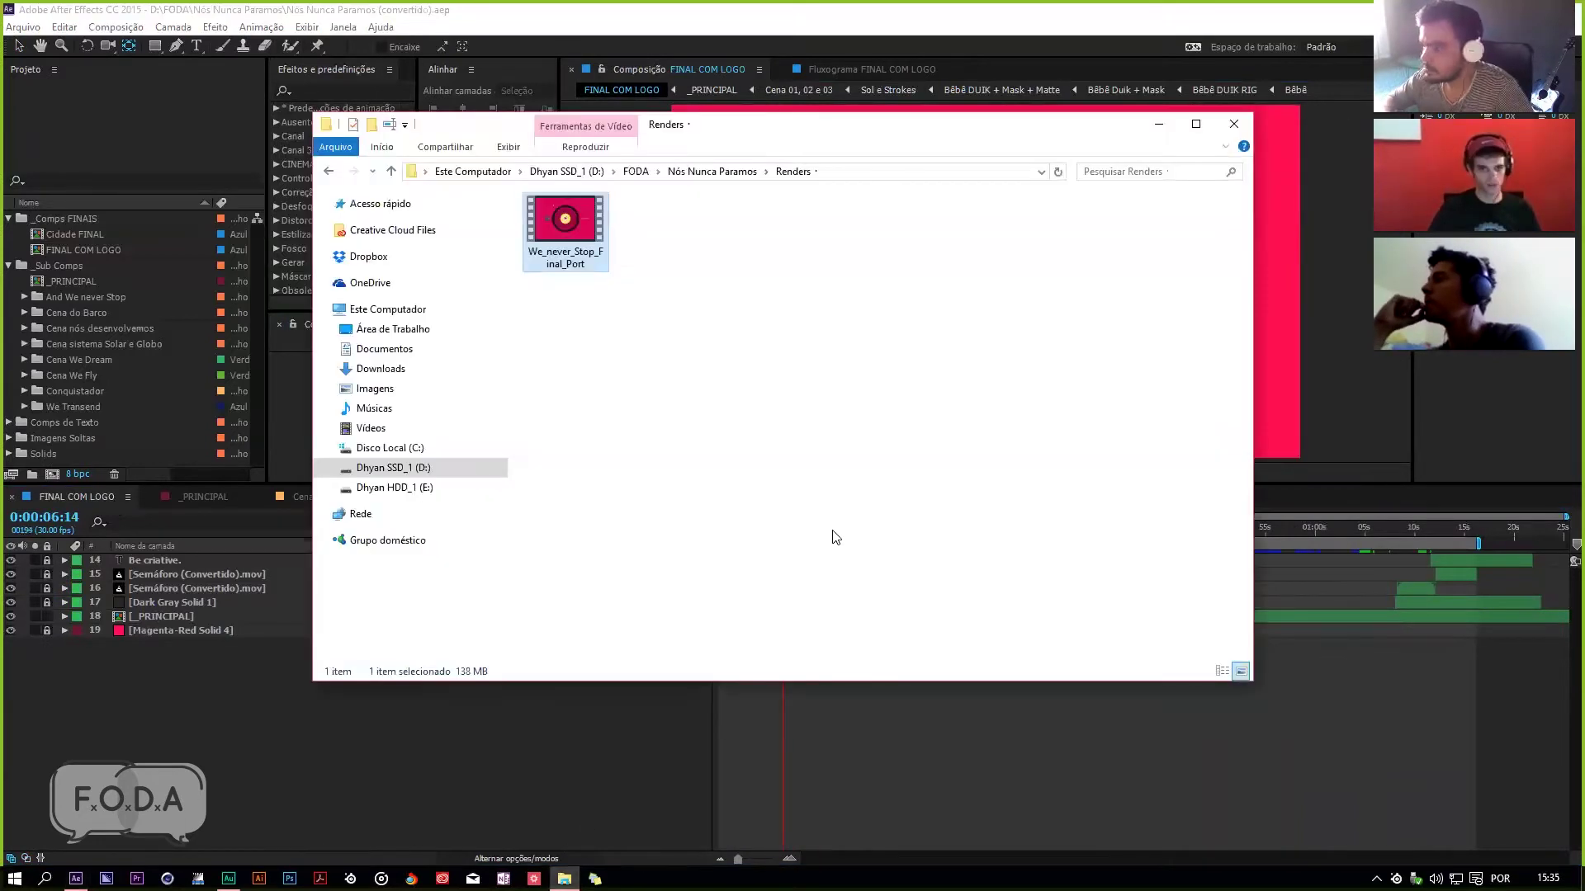
right_click(574, 237)
mouse_move(537, 281)
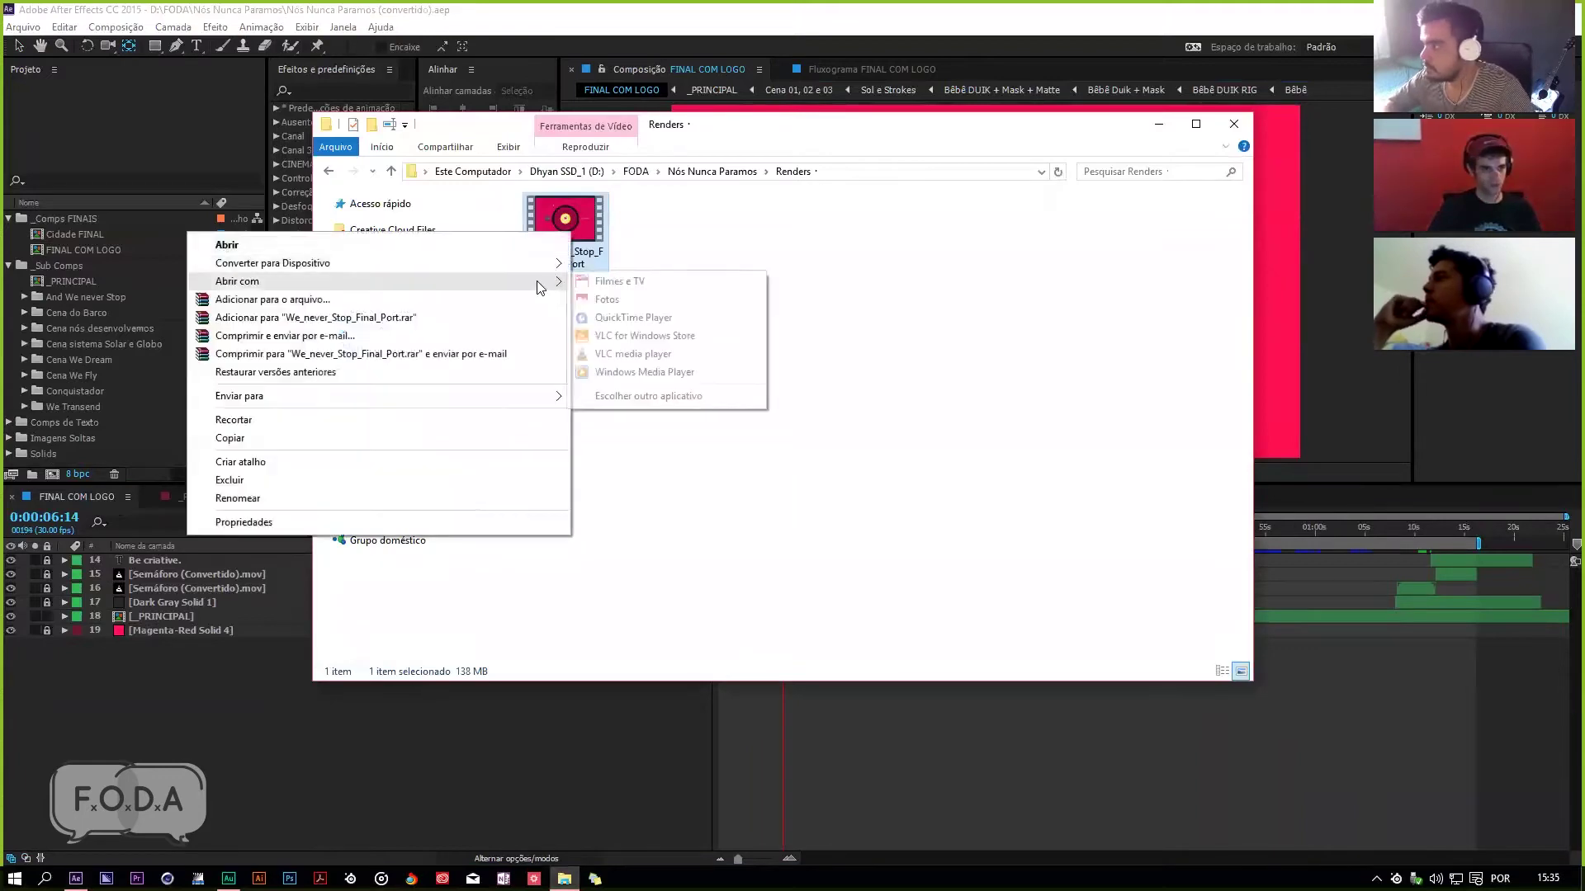
left_click(623, 358)
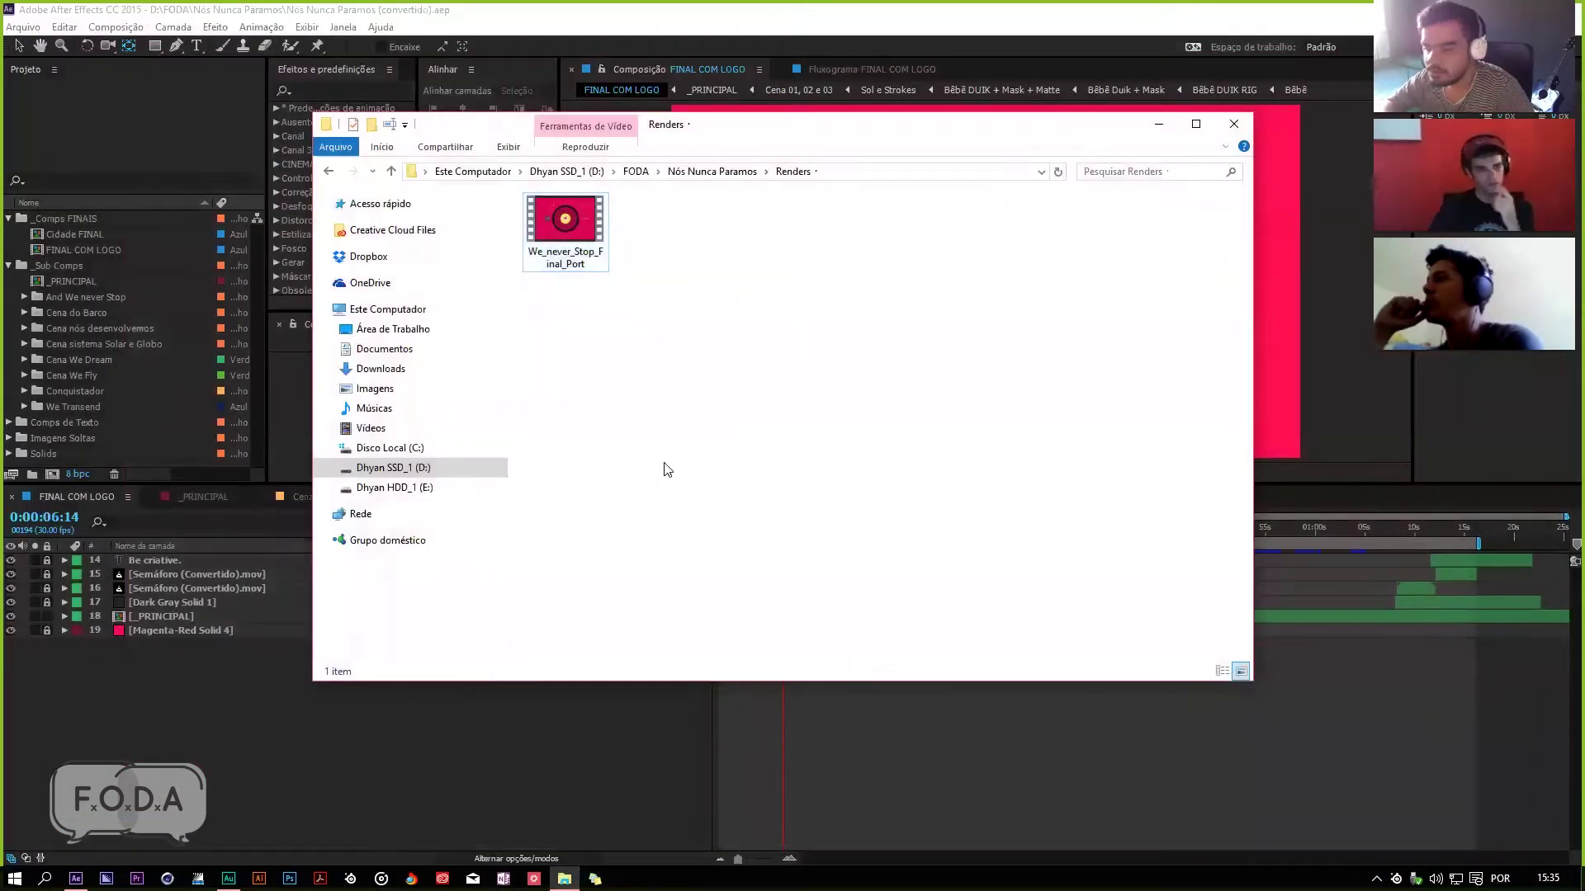
Step: Return to After Effects, inspect FINAL COM LOGO at 0:00:07:29, and scrub Sol e Strokes to about 0:00:08:14
left_click(555, 683)
left_click_drag(810, 530, 789, 532)
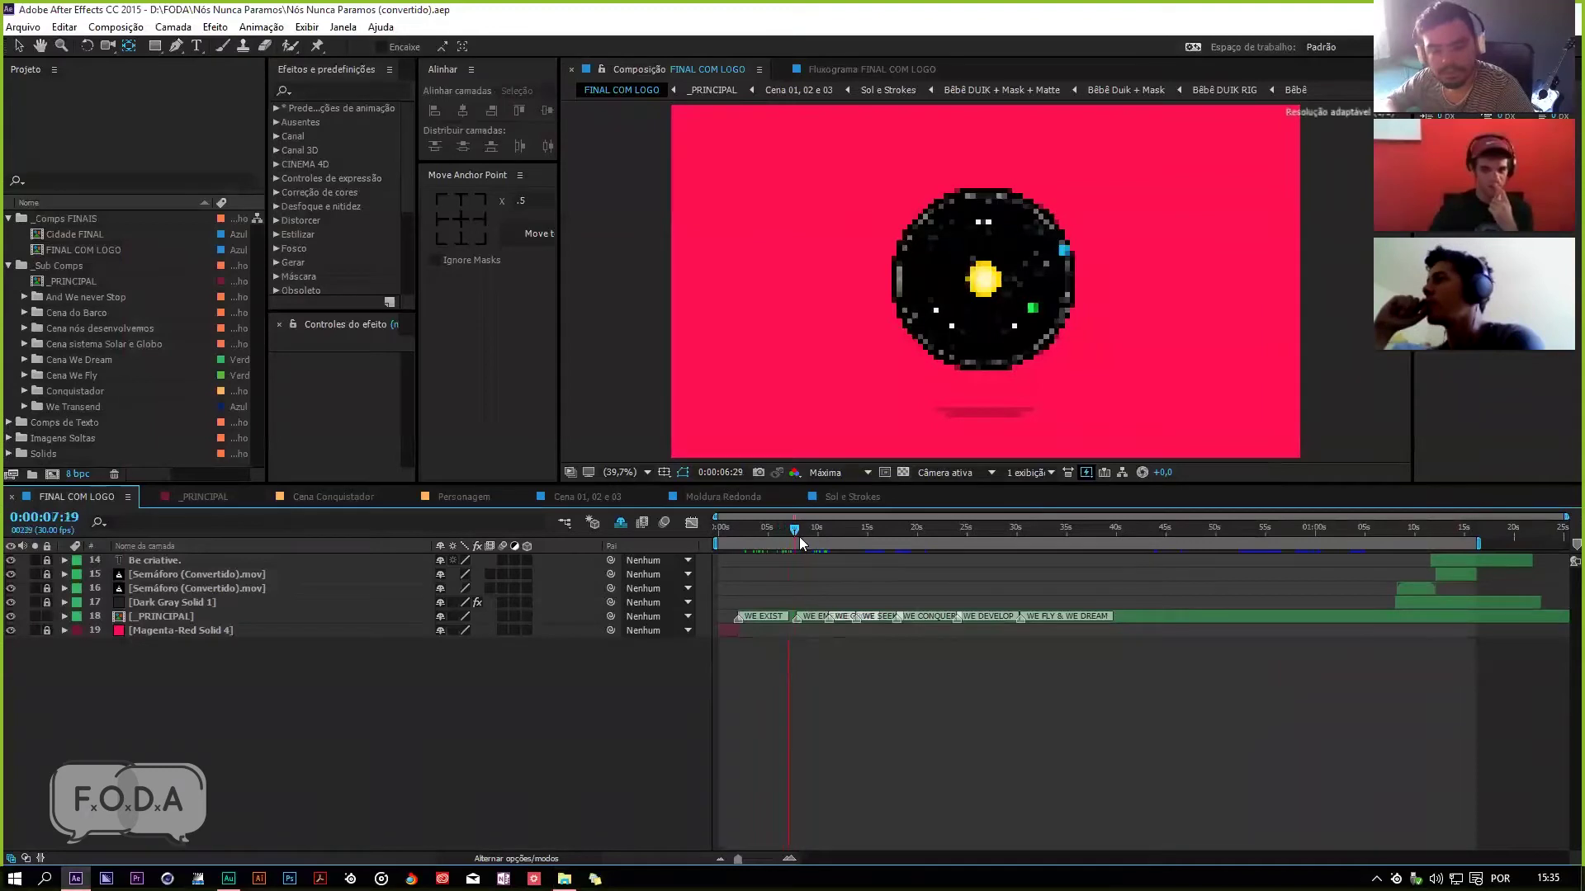
left_click(799, 536)
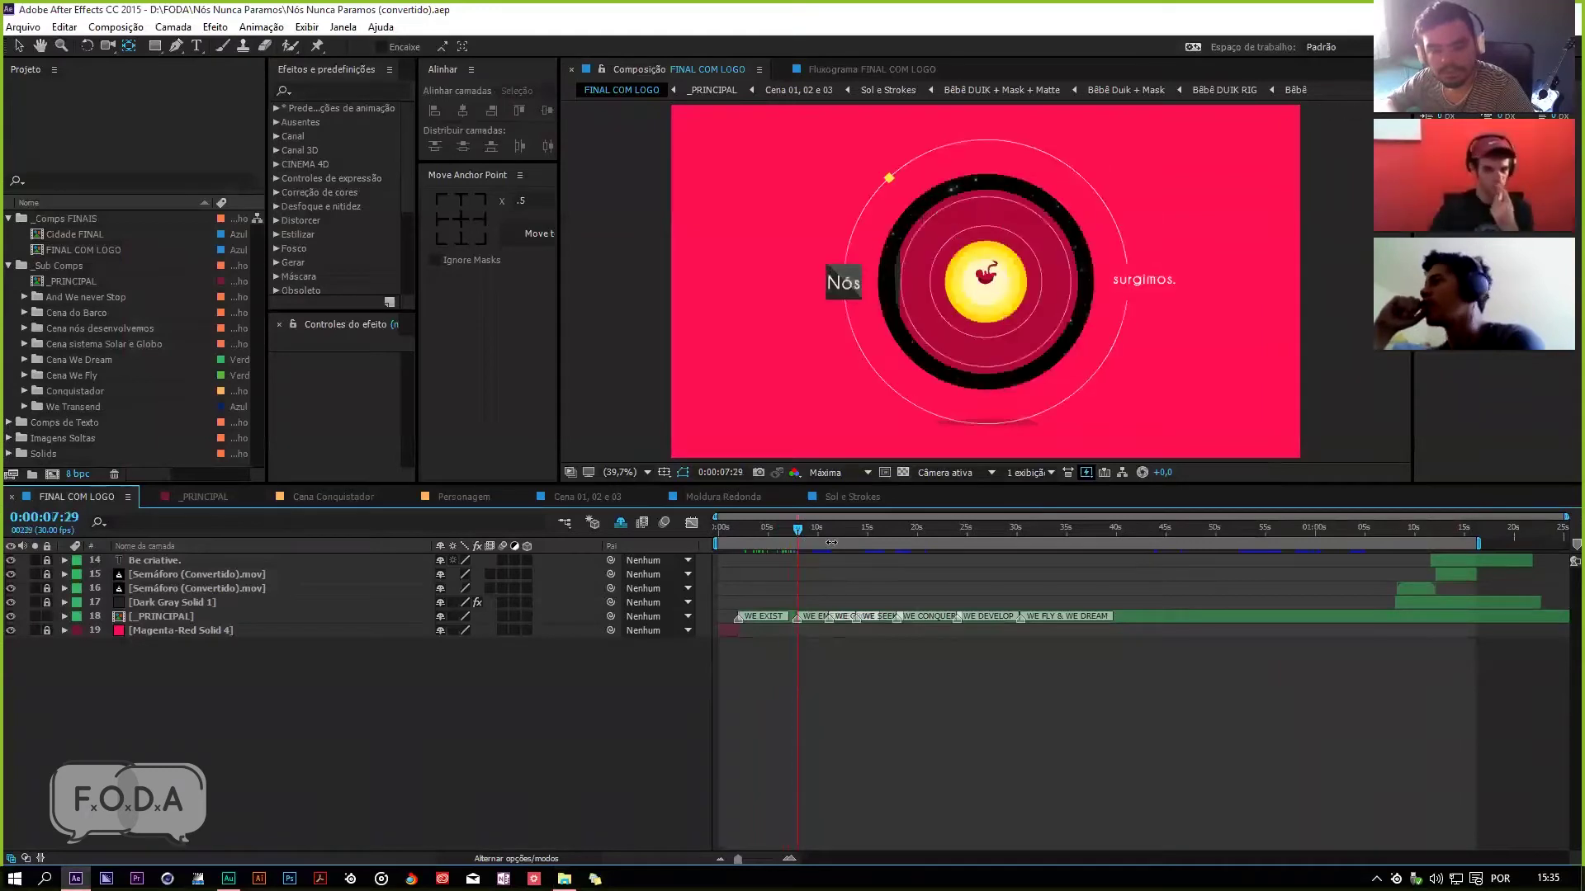
left_click(833, 499)
left_click(1169, 528)
left_click_drag(1177, 529, 1442, 515)
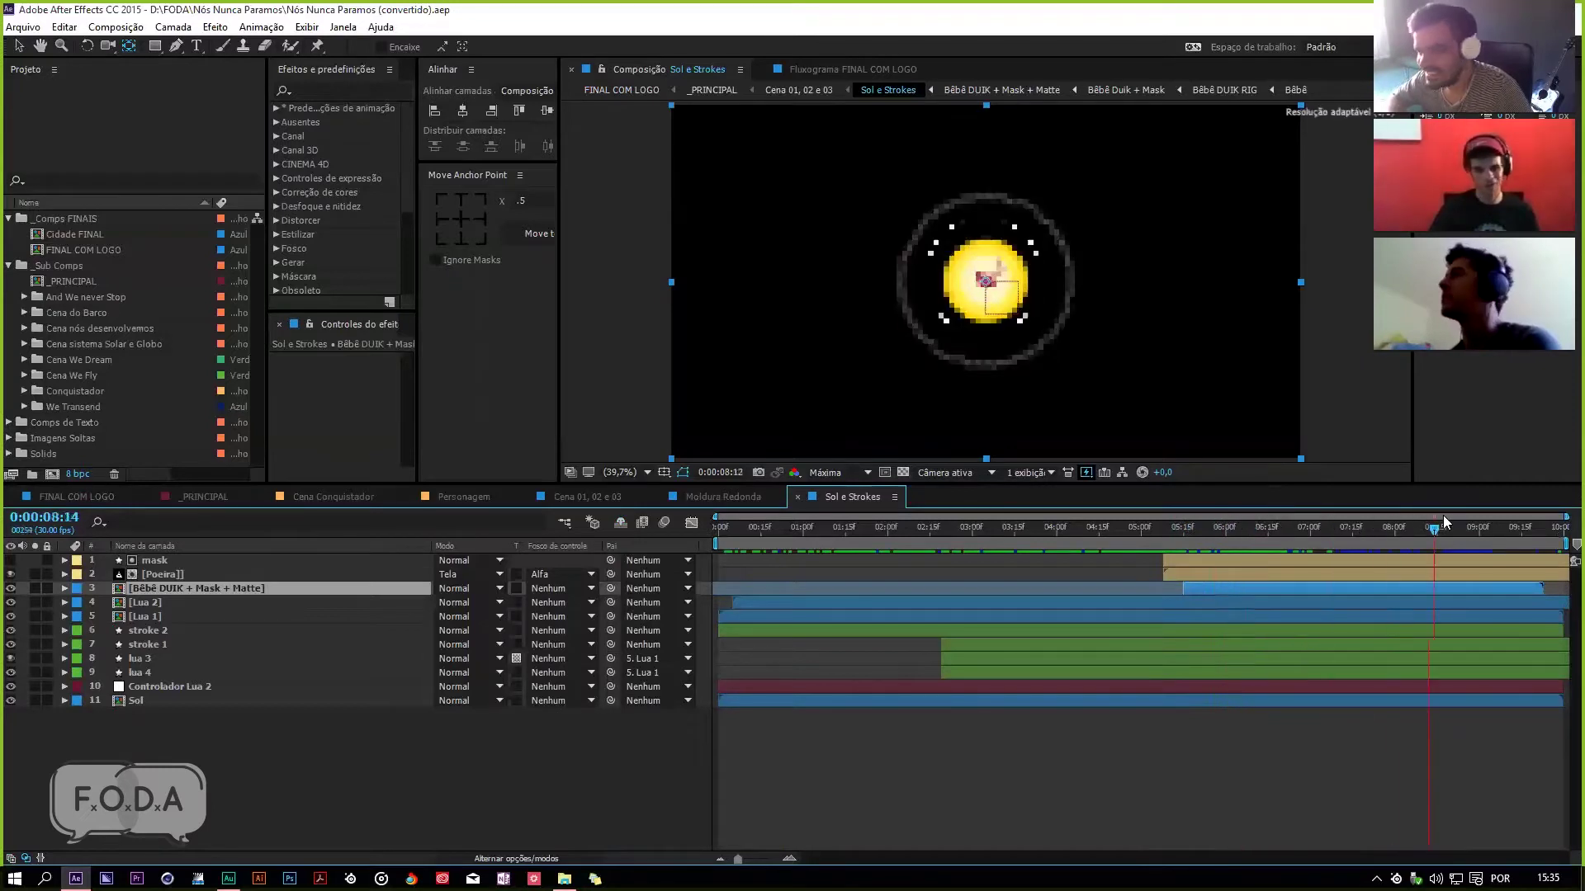
Step: Close Sol e Strokes, check Moldura Redonda at 0:00:03:01, and inspect the transition in Cena 01, 02 e 03 at 0:00:05:12
key("ctrl+w")
mouse_move(960, 525)
left_mouse_down()
mouse_move(1131, 526)
mouse_move(951, 547)
mouse_move(972, 547)
left_mouse_up()
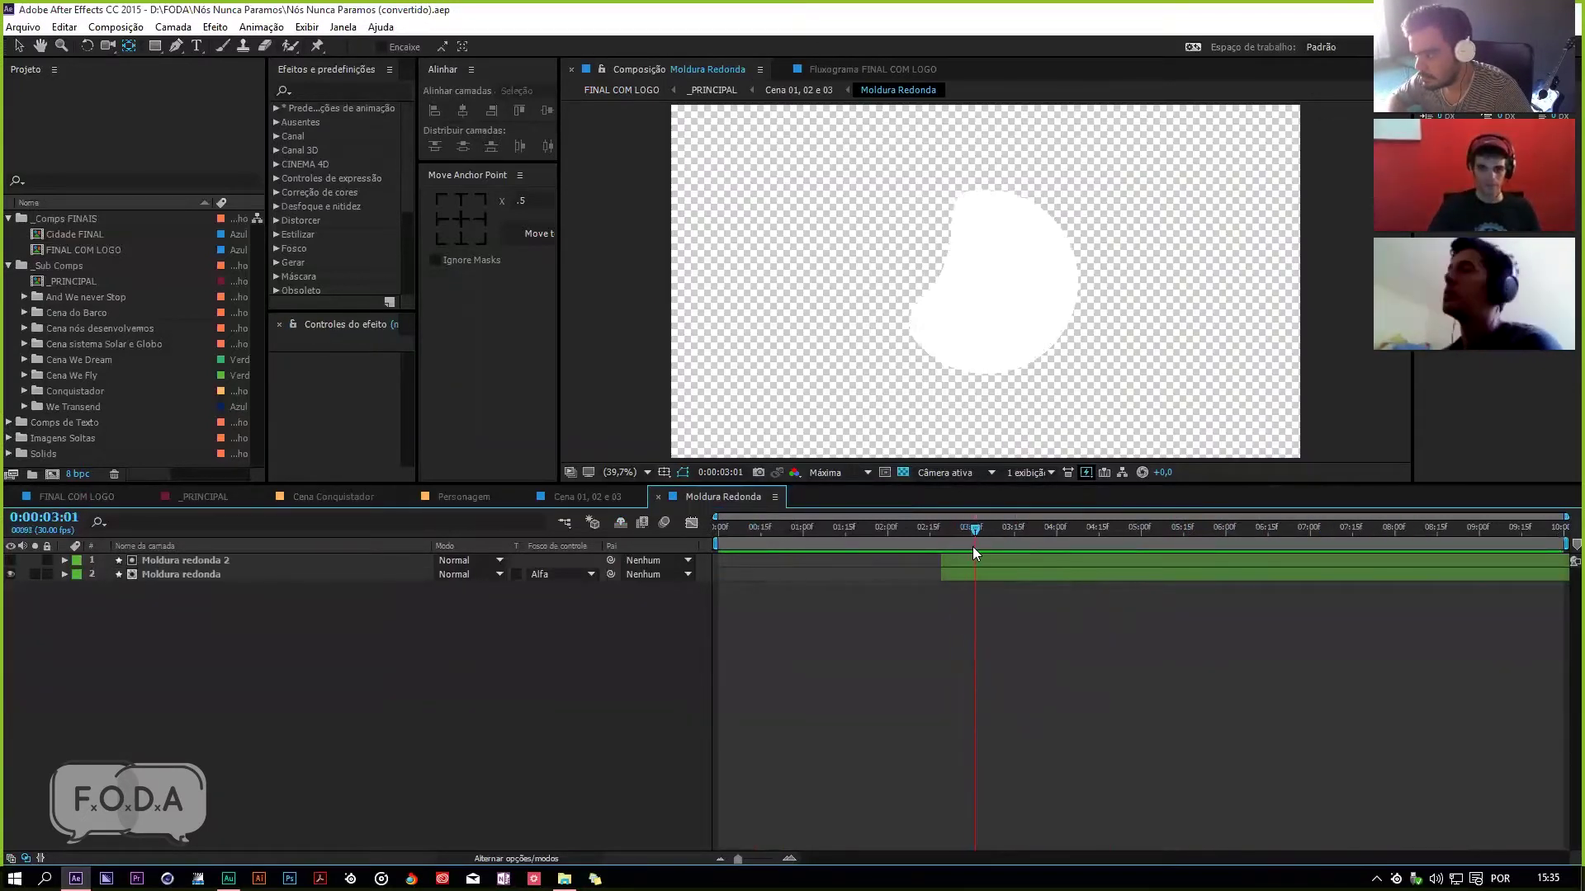
left_click(586, 496)
left_click_drag(730, 525, 784, 531)
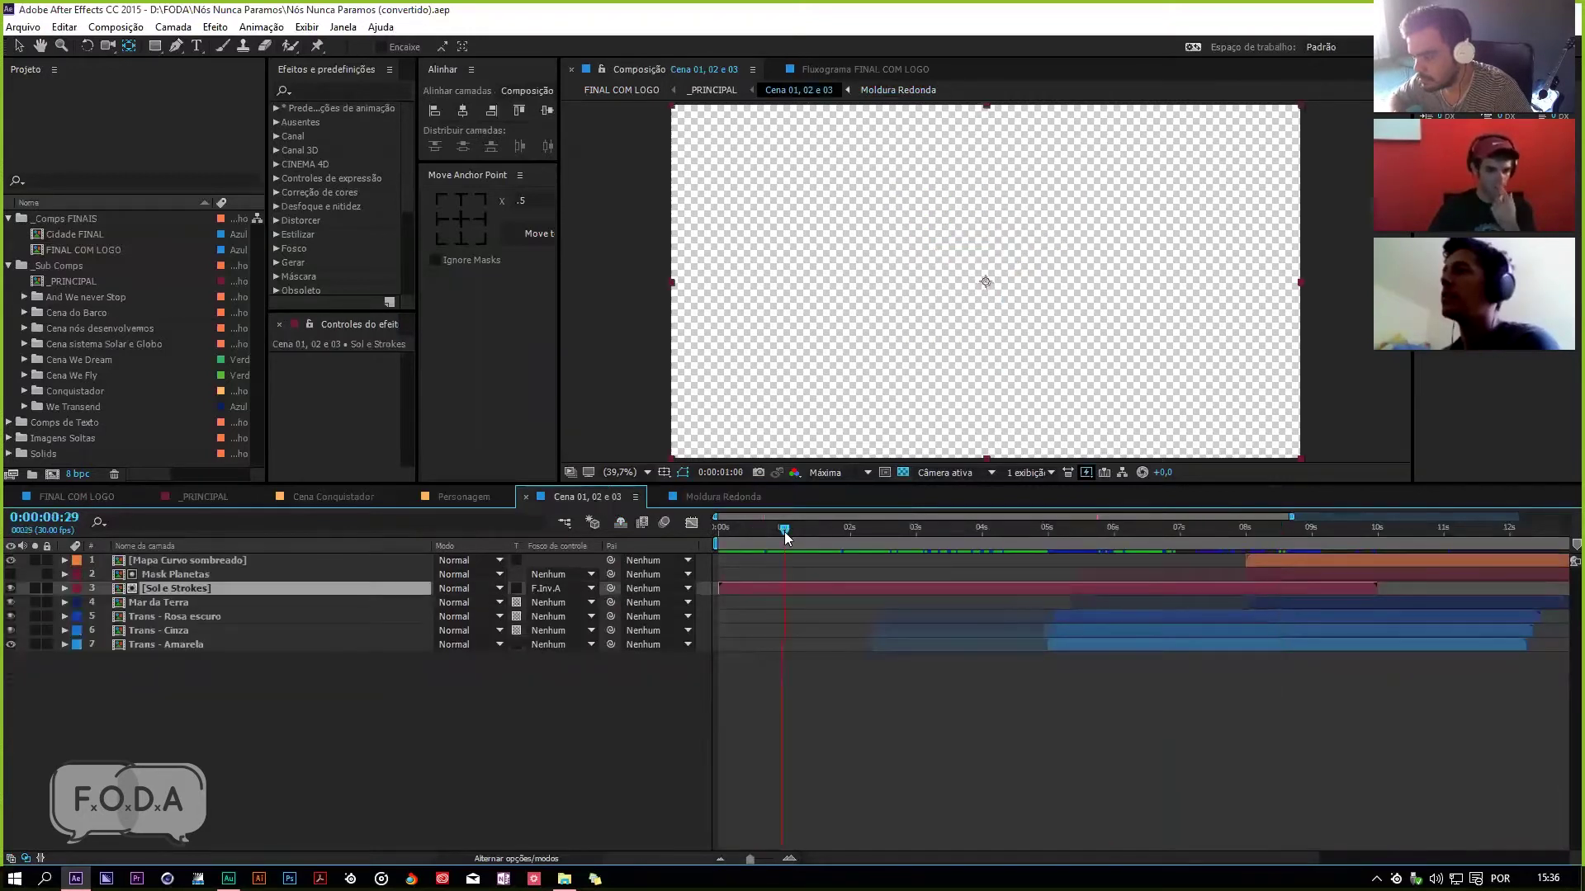
left_click_drag(1028, 533, 1052, 532)
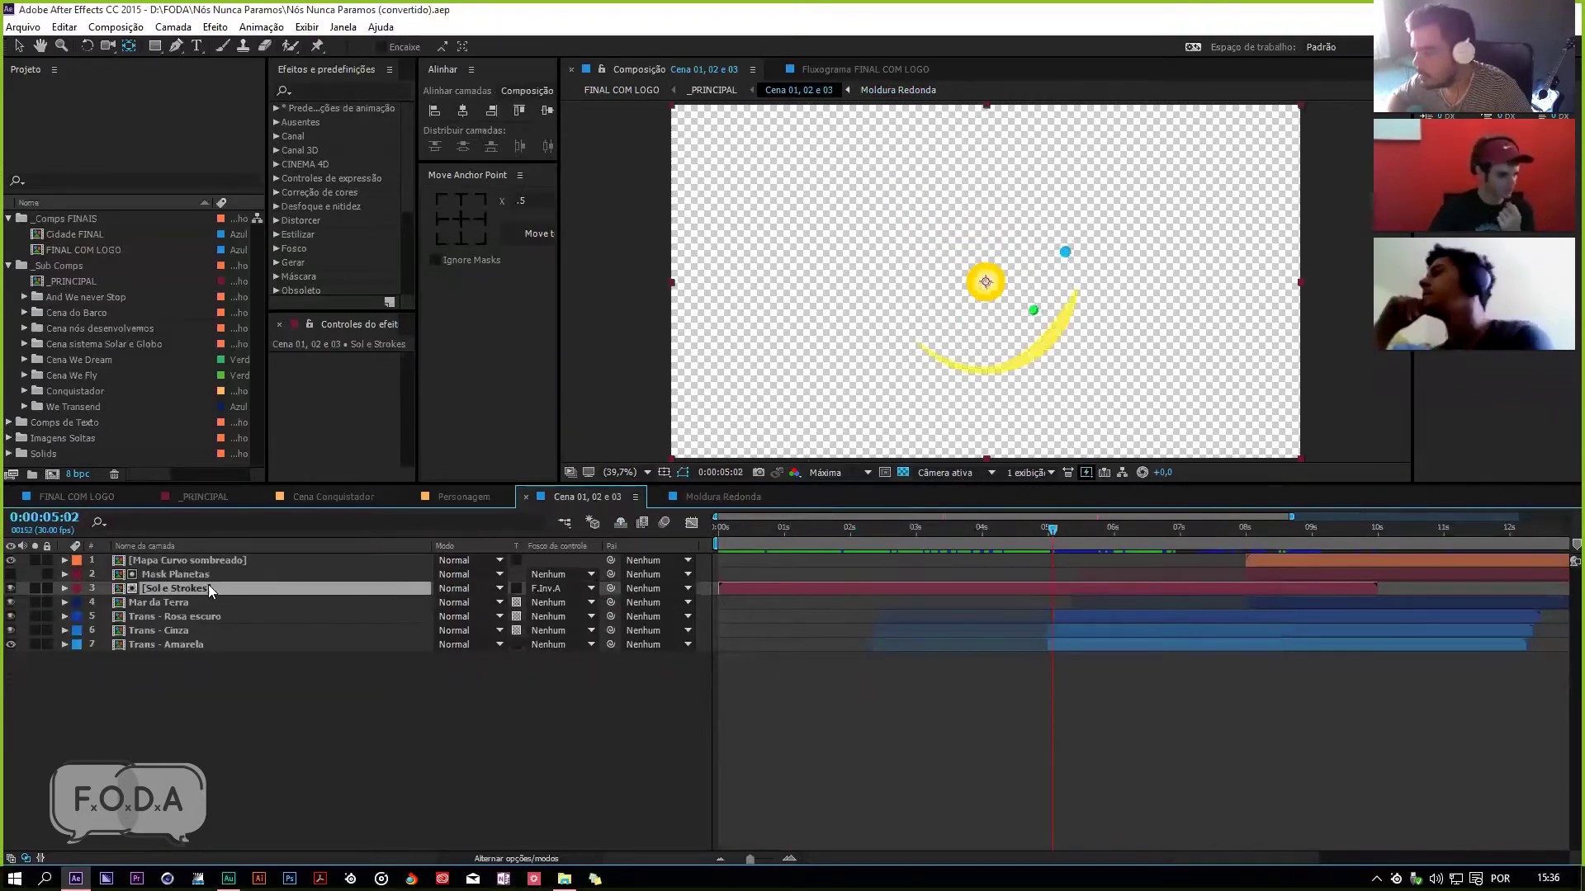
left_click_drag(1091, 522, 1074, 552)
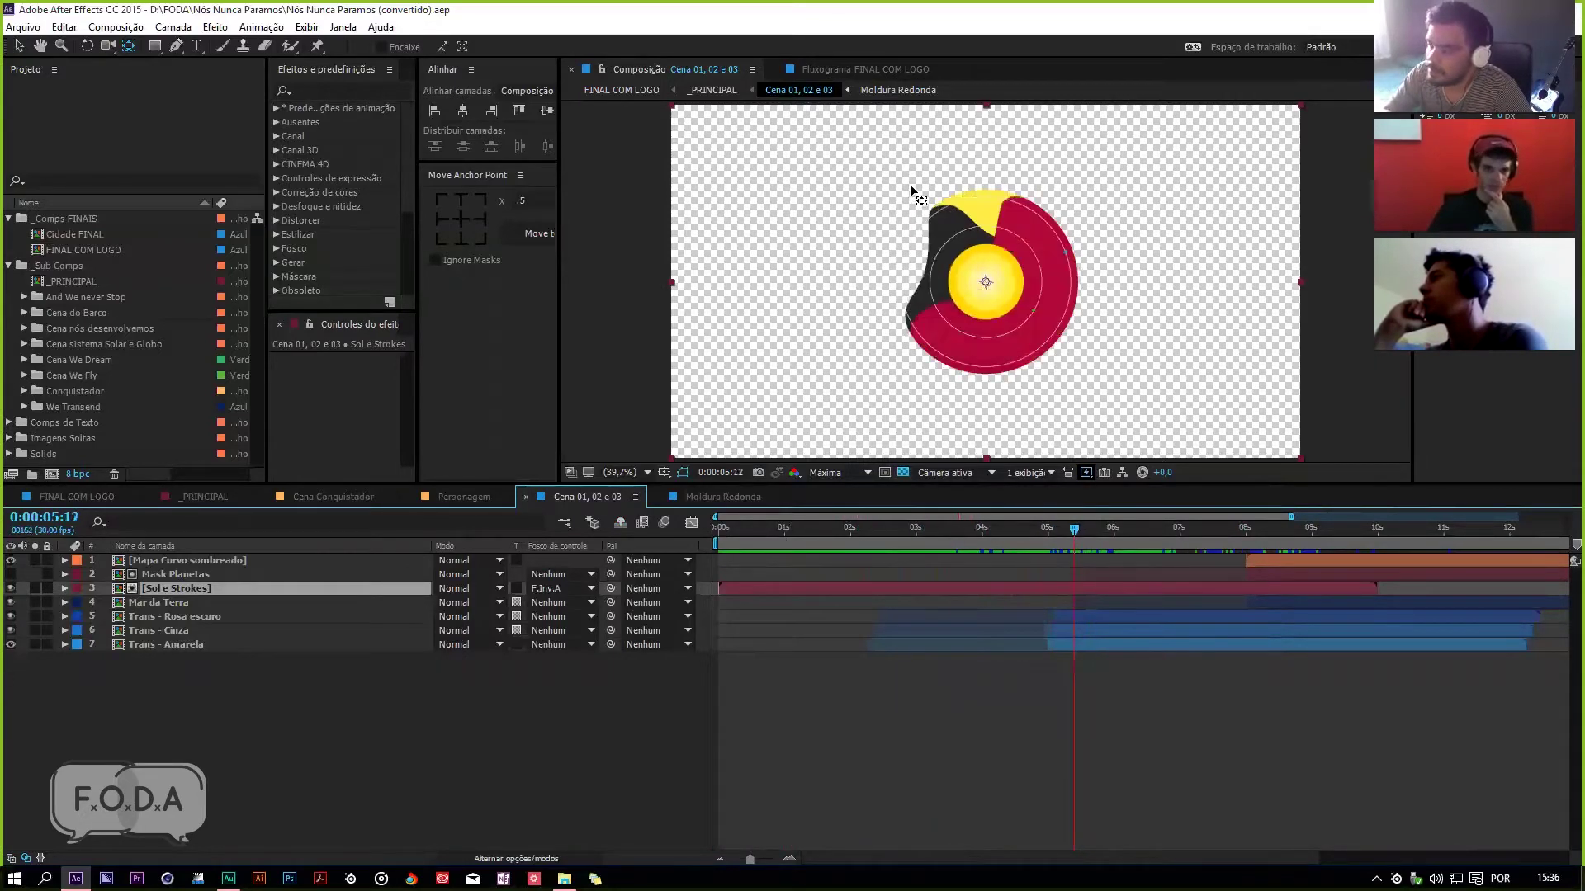
Step: In Moldura Redonda at 0:00:03:00, show the Moldura redonda layer's CC Split settings and reveal its animated Point B keyframes
left_click(724, 497)
left_click_drag(924, 529, 973, 564)
left_click(214, 573)
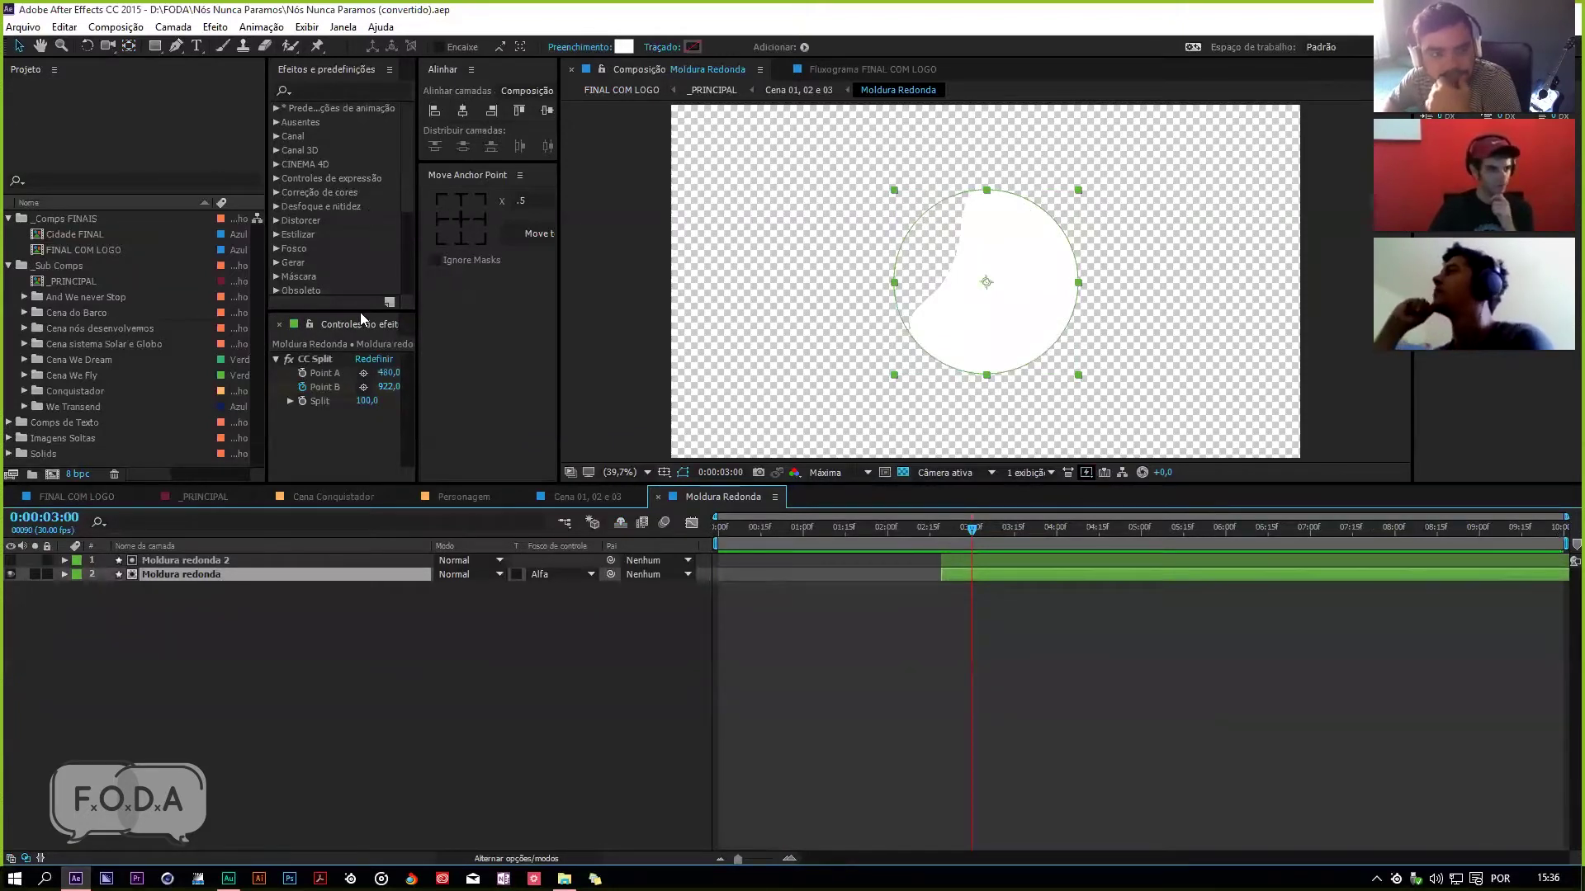
left_click_drag(417, 355, 495, 355)
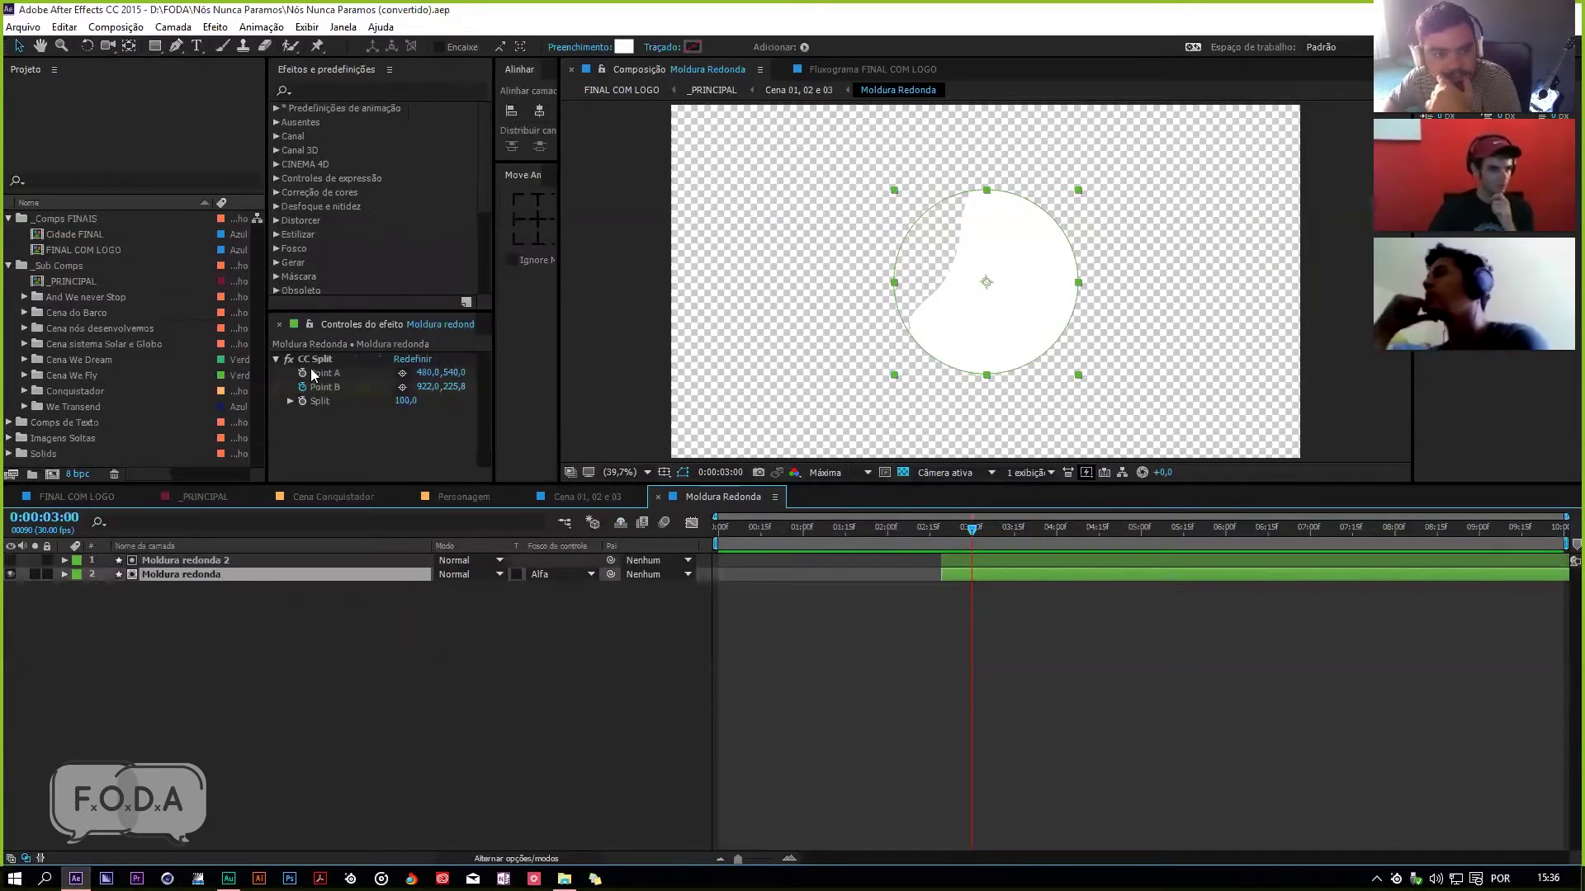
key("u")
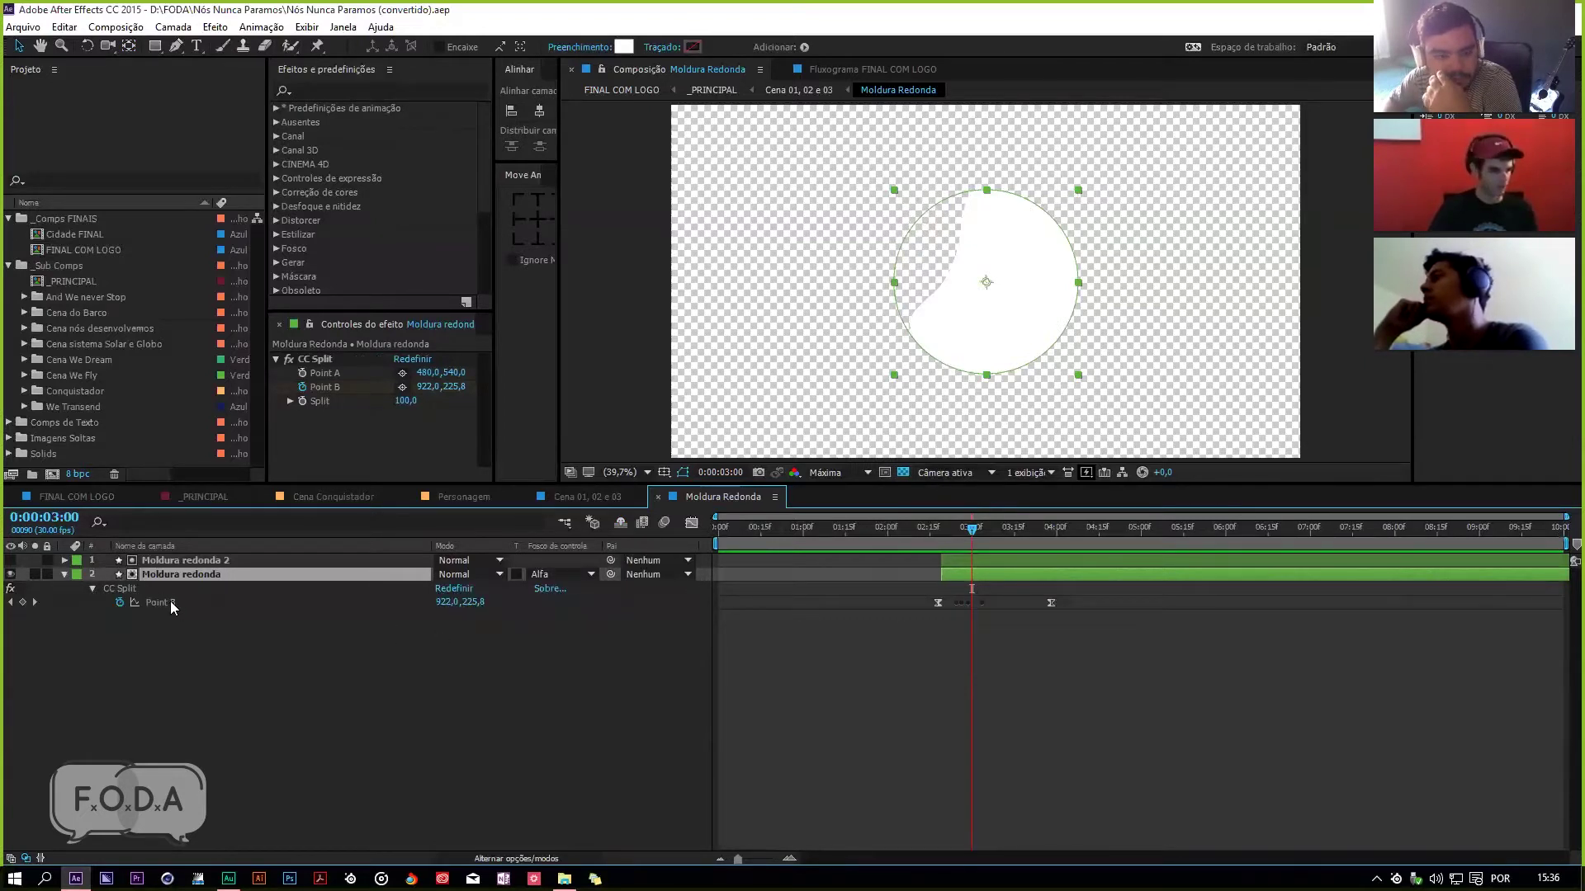
Step: Try an X value of 995 for CC Split's Point B and scrub the frame animation to 0:00:03:15
left_click_drag(435, 386, 493, 392)
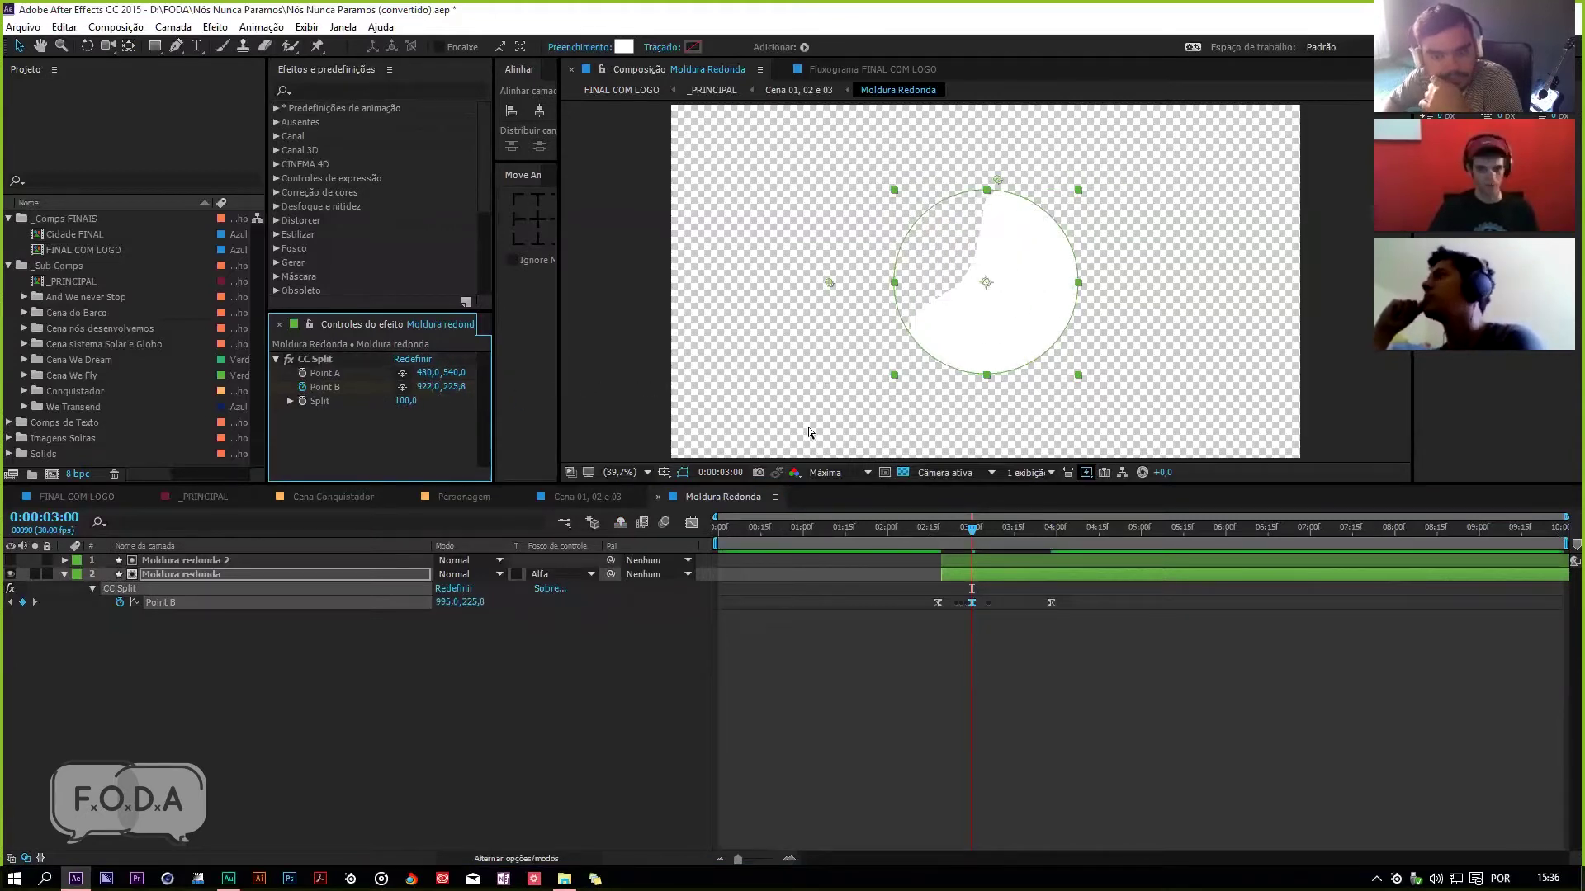
left_click_drag(974, 528, 1011, 535)
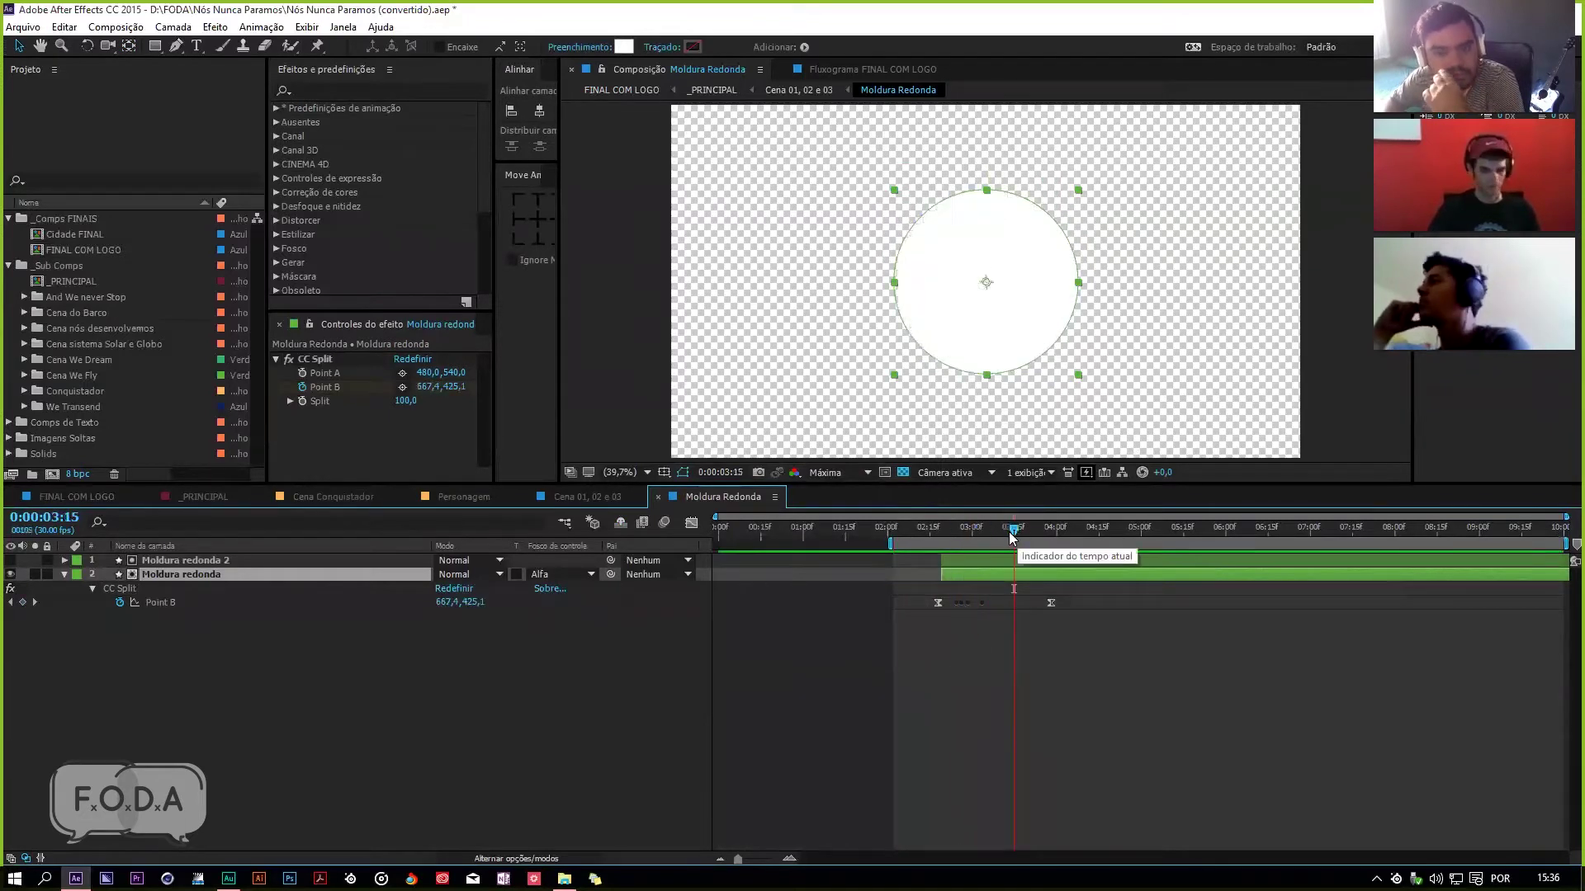
Step: Return to Cena 01, 02 e 03, preview the baby-to-globe transition, and place the playhead at 0:00:07:25
key("ctrl+w")
mouse_move(928, 551)
left_mouse_down()
mouse_move(1016, 525)
mouse_move(1281, 538)
mouse_move(1258, 536)
left_mouse_up()
key("space")
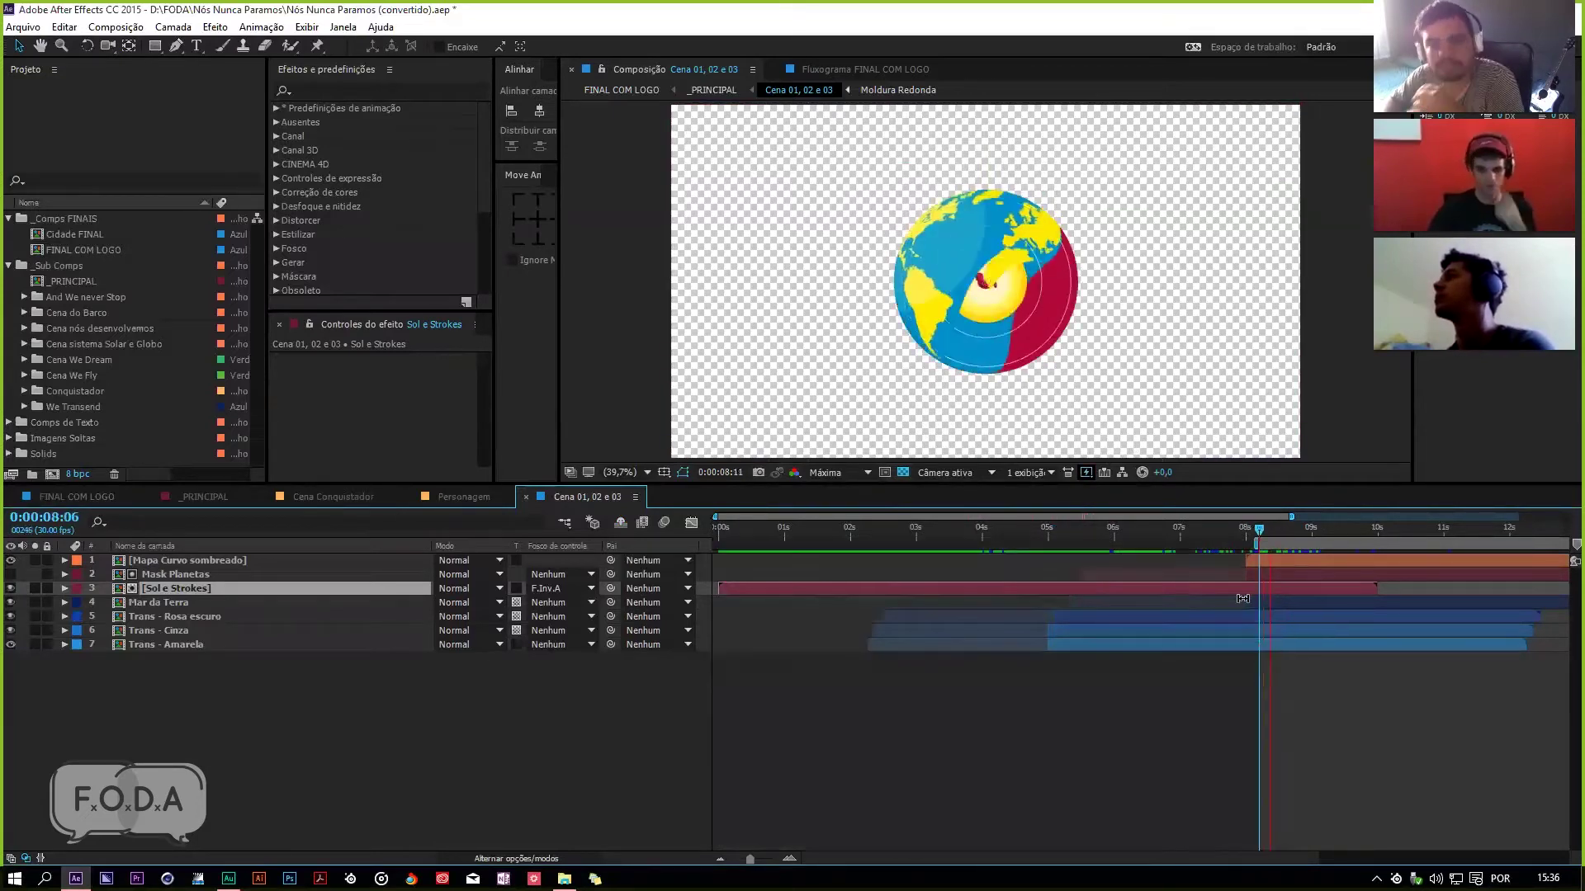
mouse_move(1259, 547)
left_mouse_down()
mouse_move(1278, 560)
mouse_move(1235, 548)
left_mouse_up()
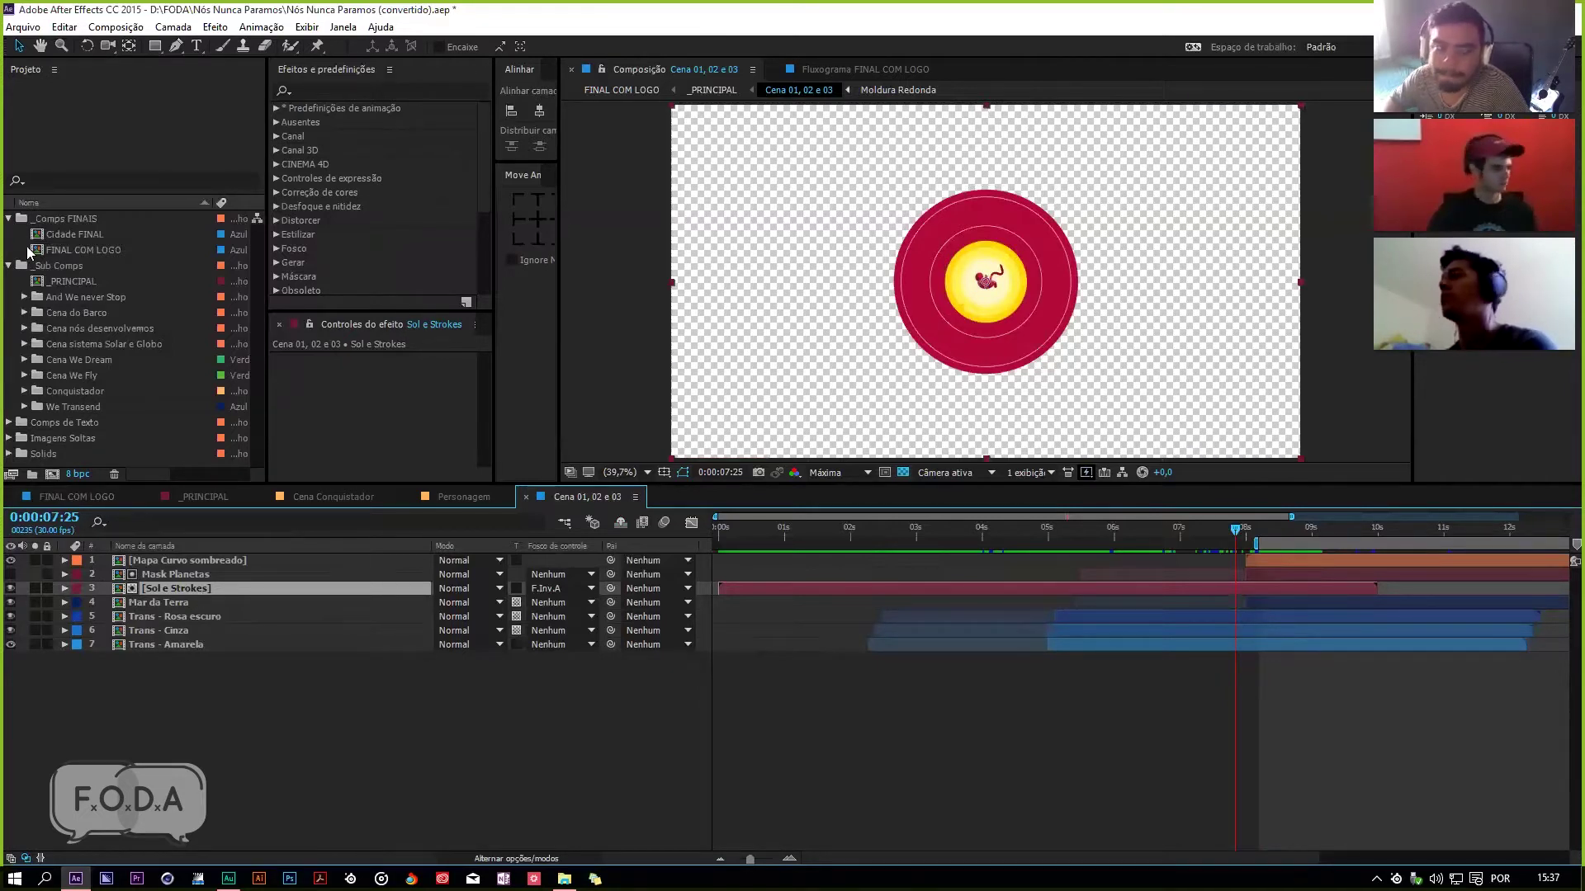
Step: Examine how the project is organized by browsing the And We never Stop and Cena do Barco folders
left_click(76, 312)
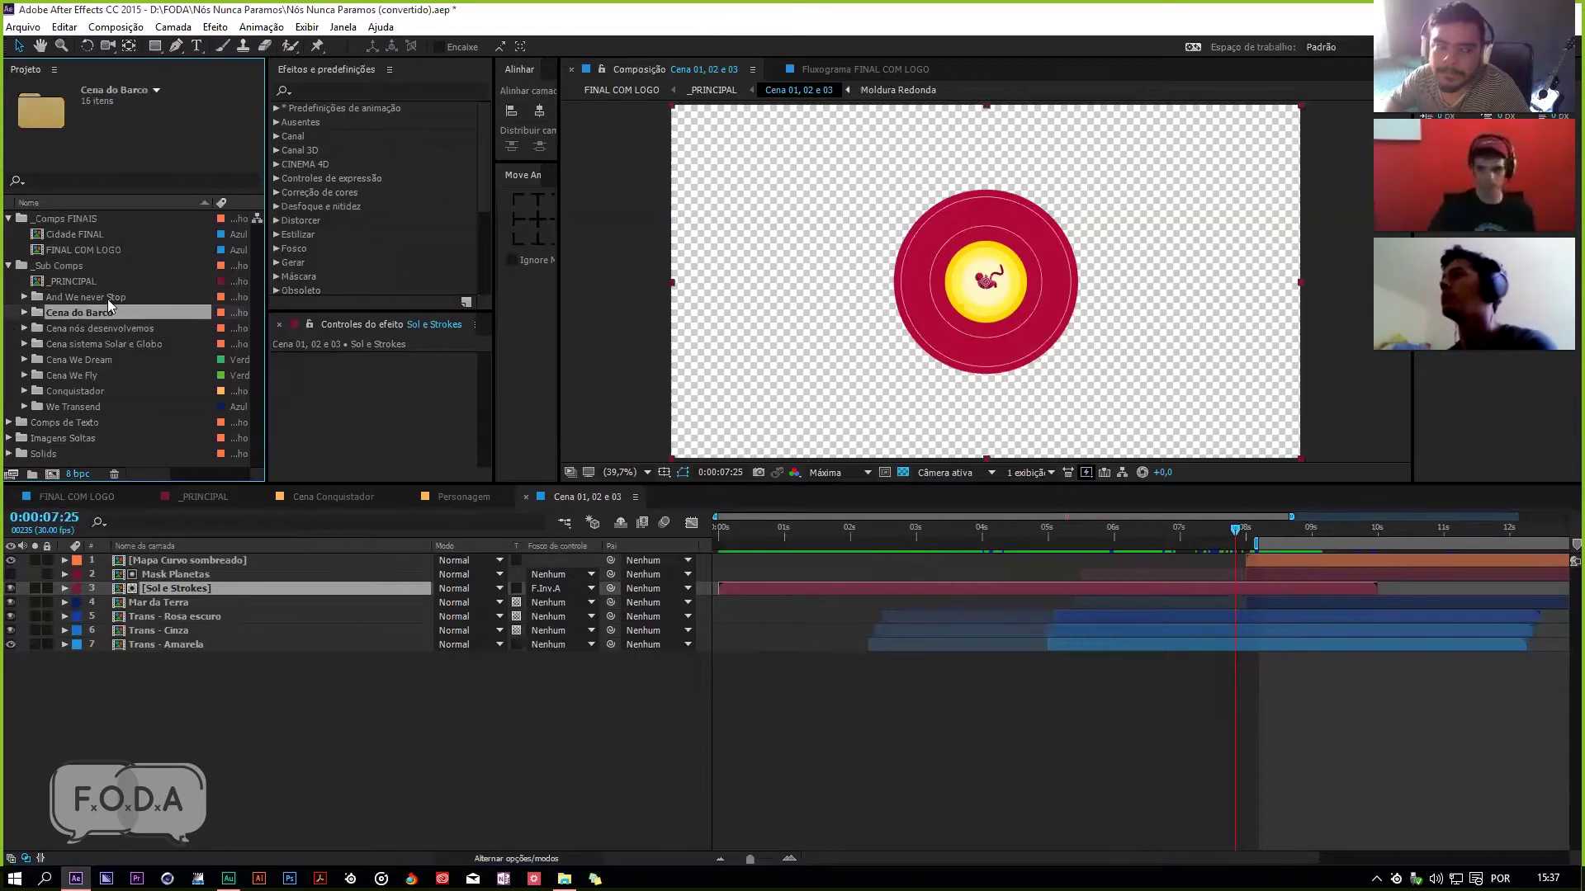
left_click(27, 296)
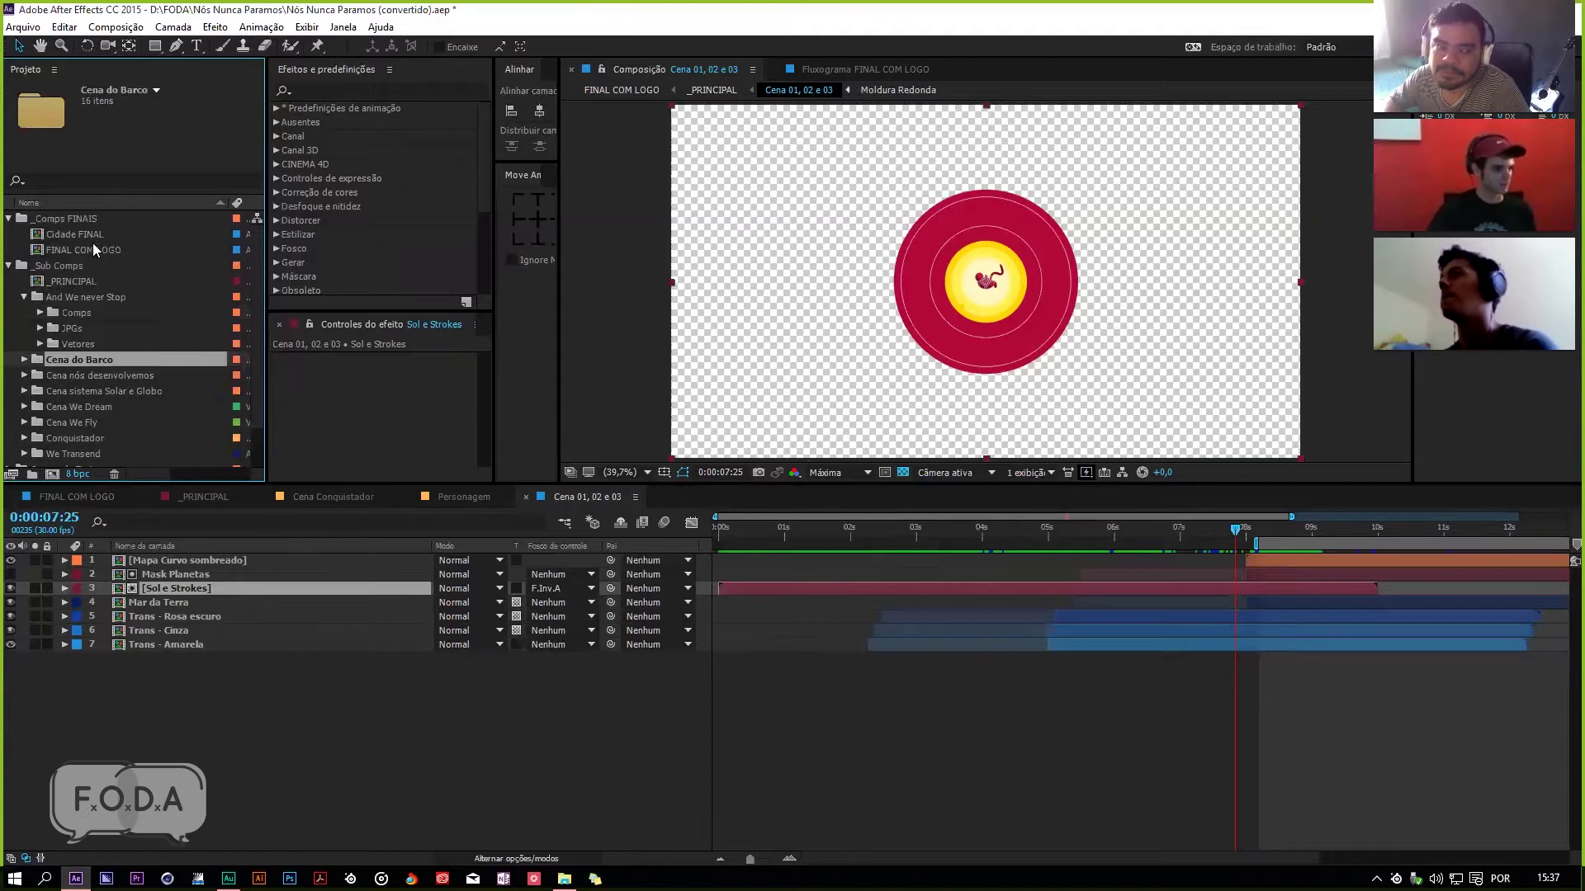
left_click(74, 295)
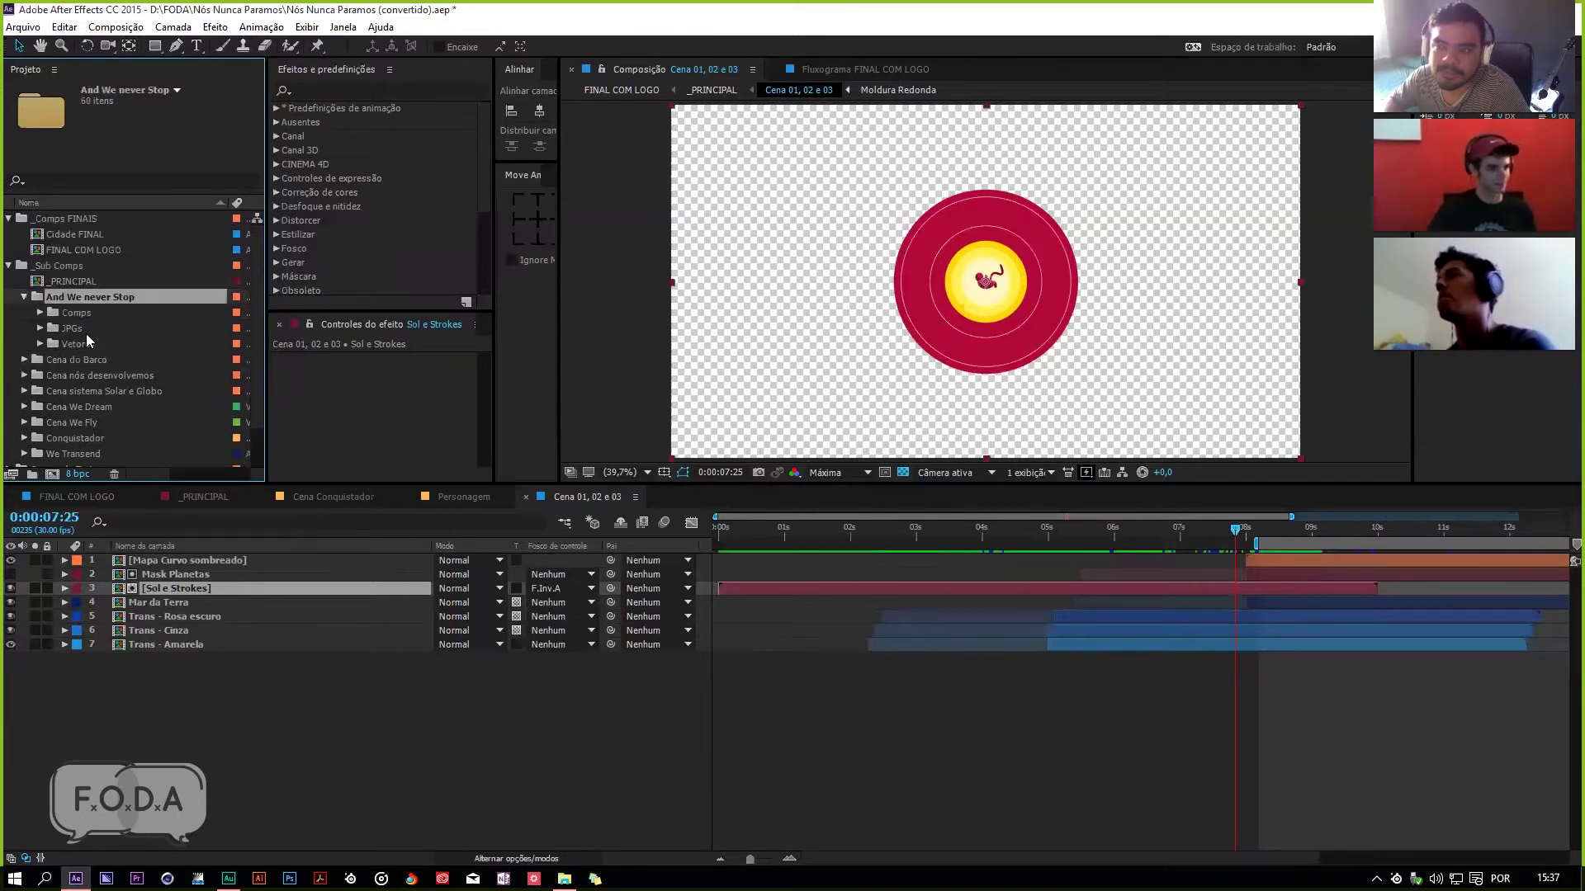
left_click(24, 297)
left_click(67, 316)
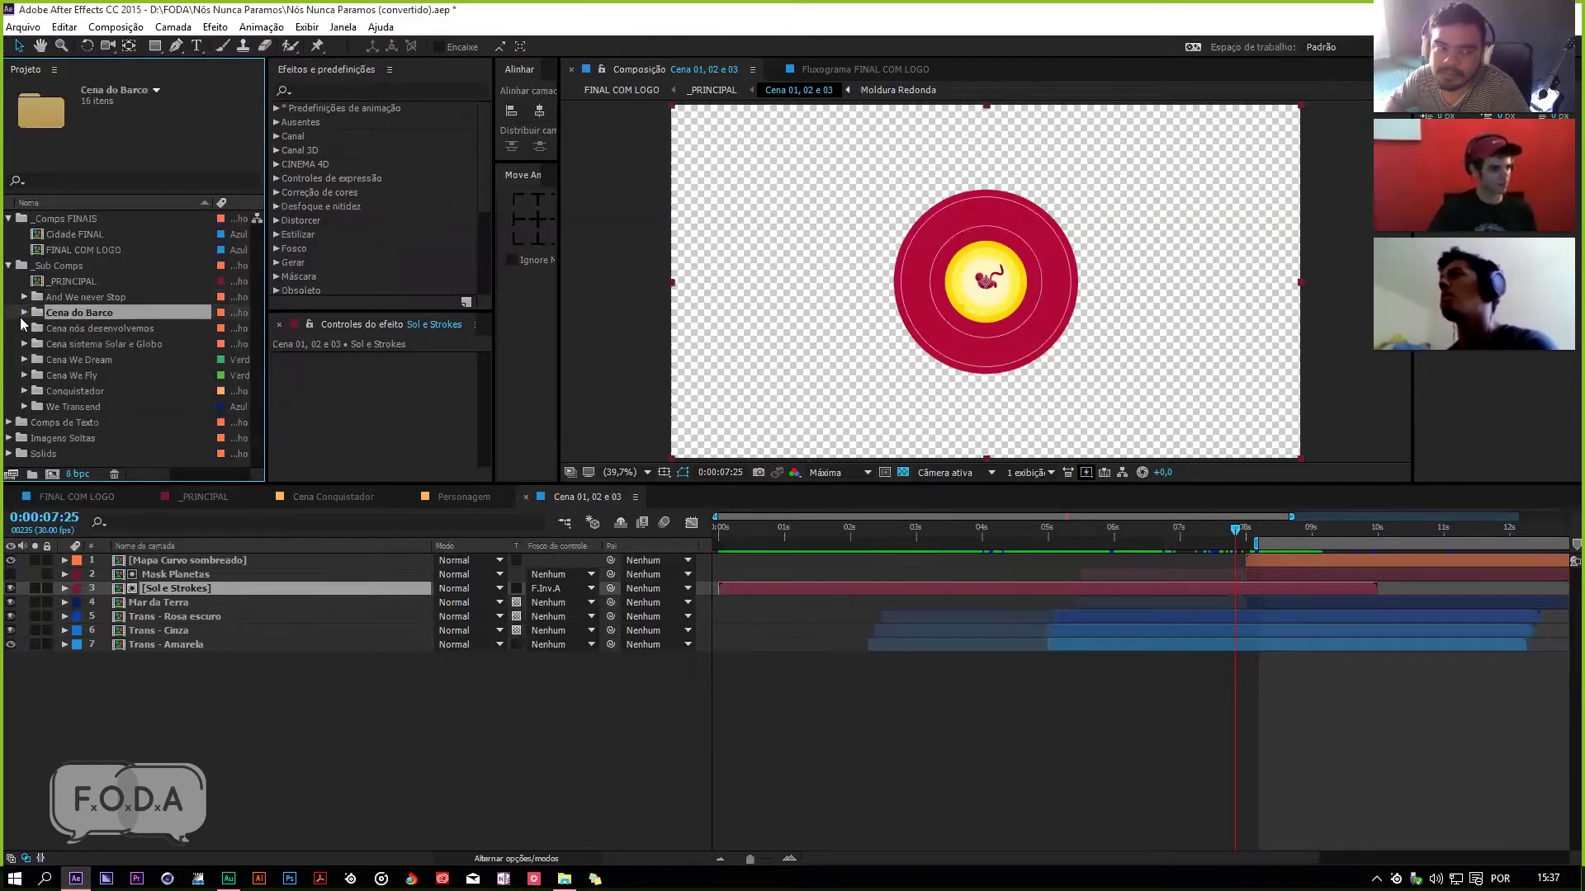
left_click(24, 312)
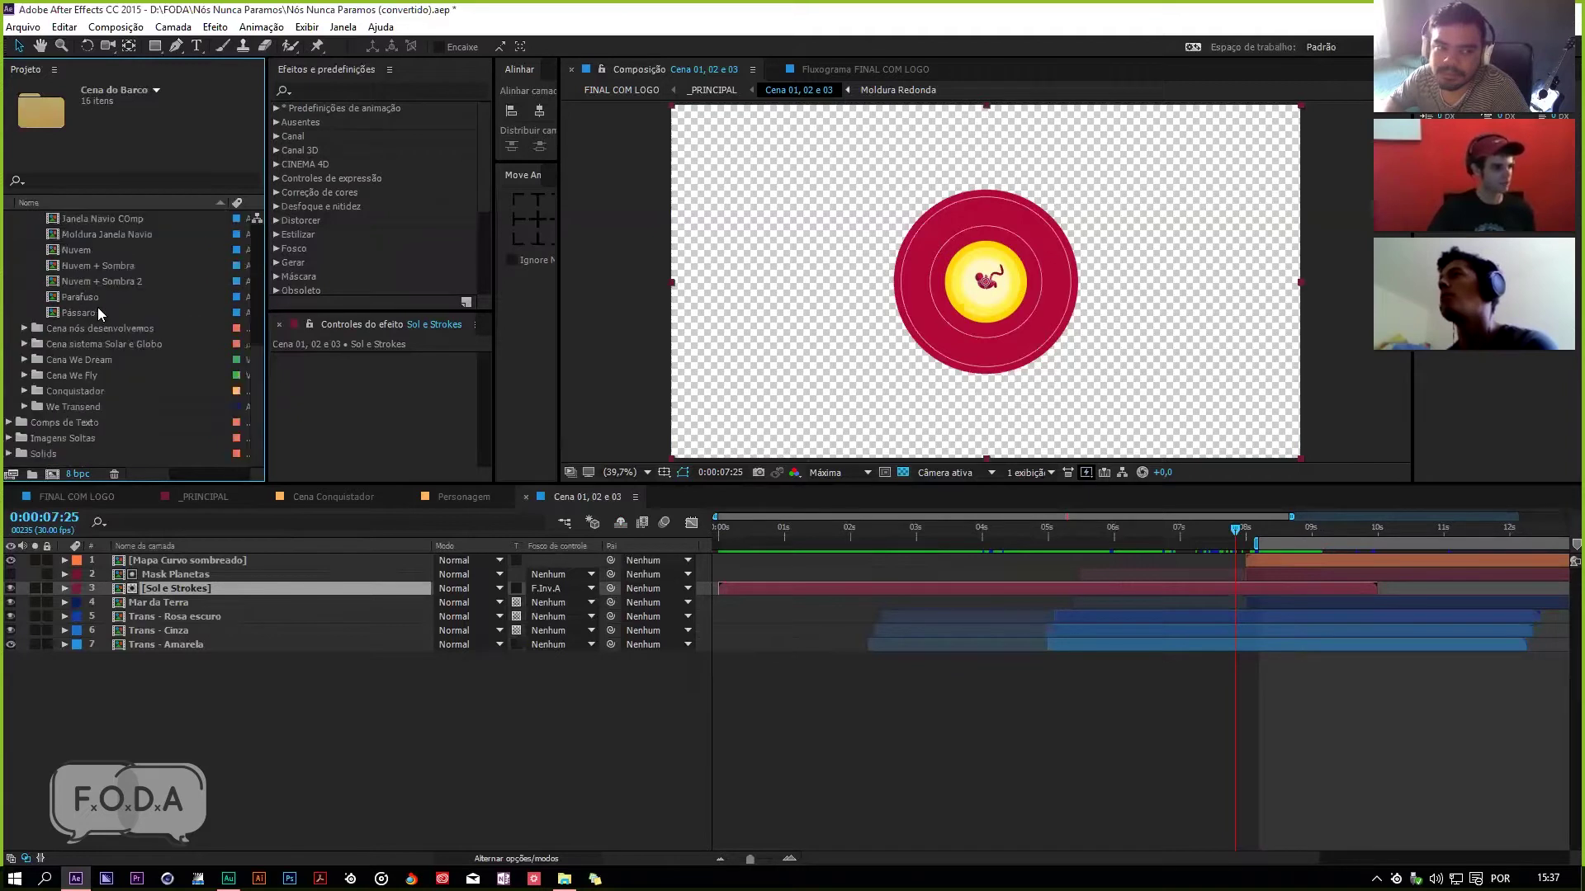
scroll(97, 307, "up", 2)
left_click(87, 375)
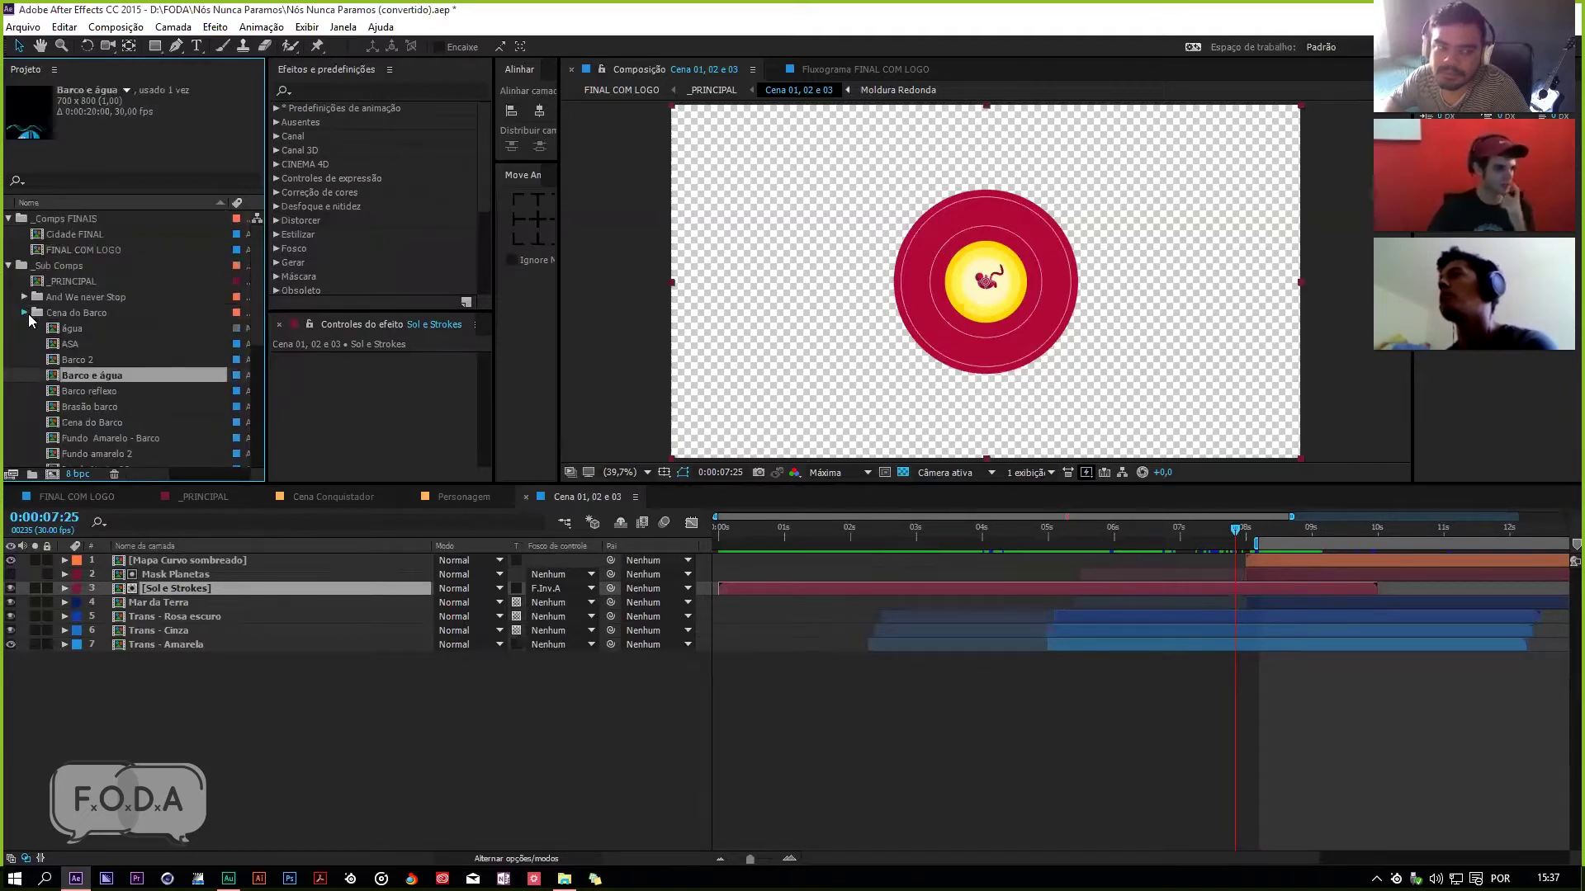
left_click(24, 312)
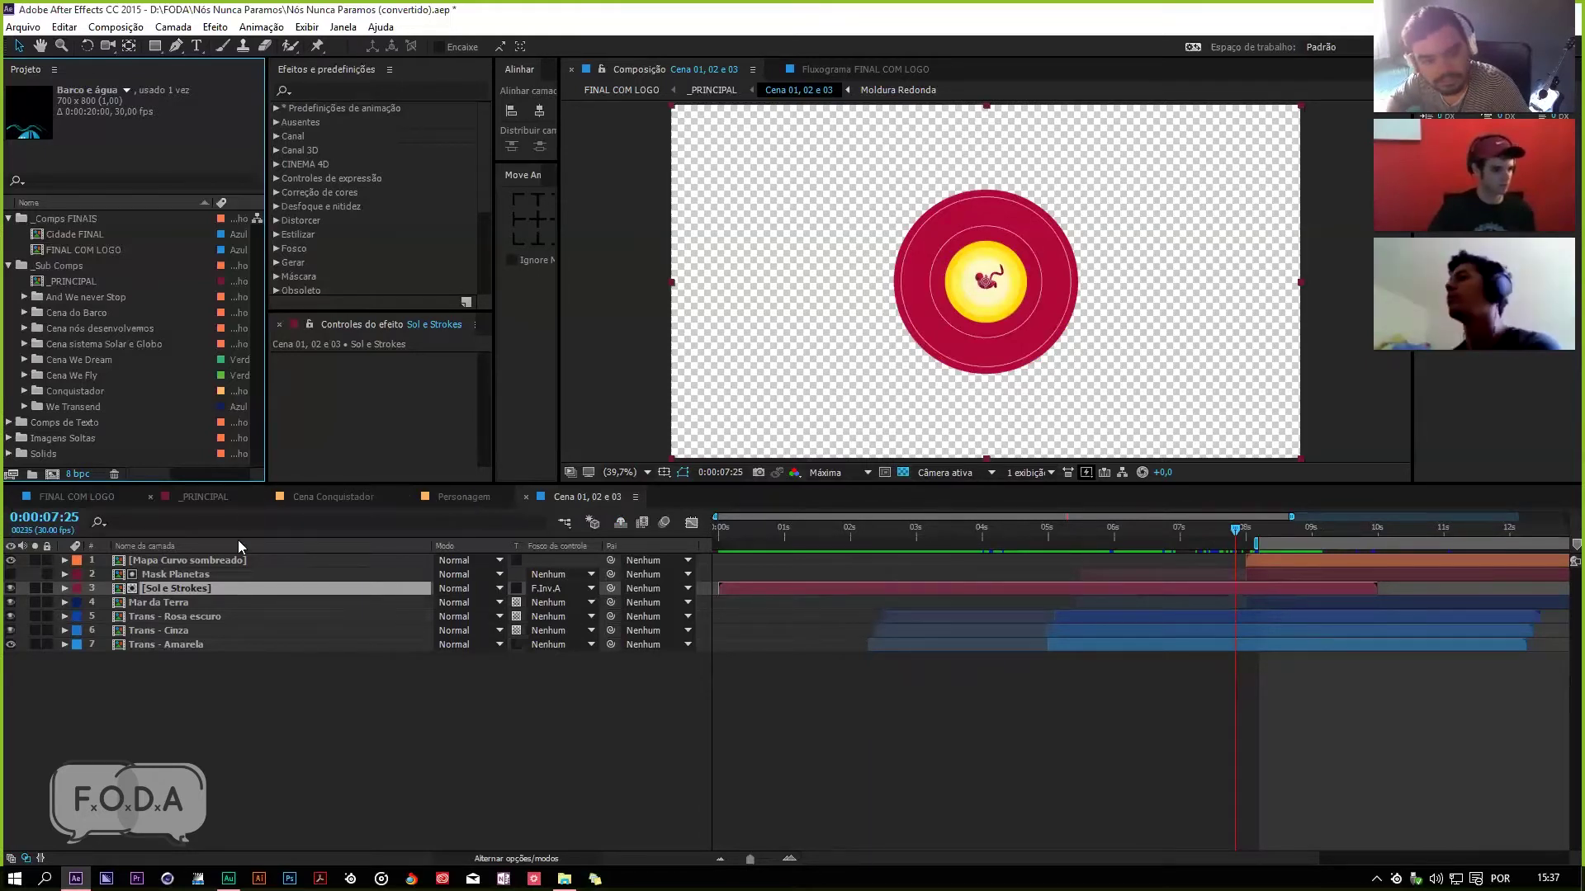
Step: Open Sol e Strokes from Cena 01, 02 e 03, save the project, and close Sol e Strokes
double_click(208, 587)
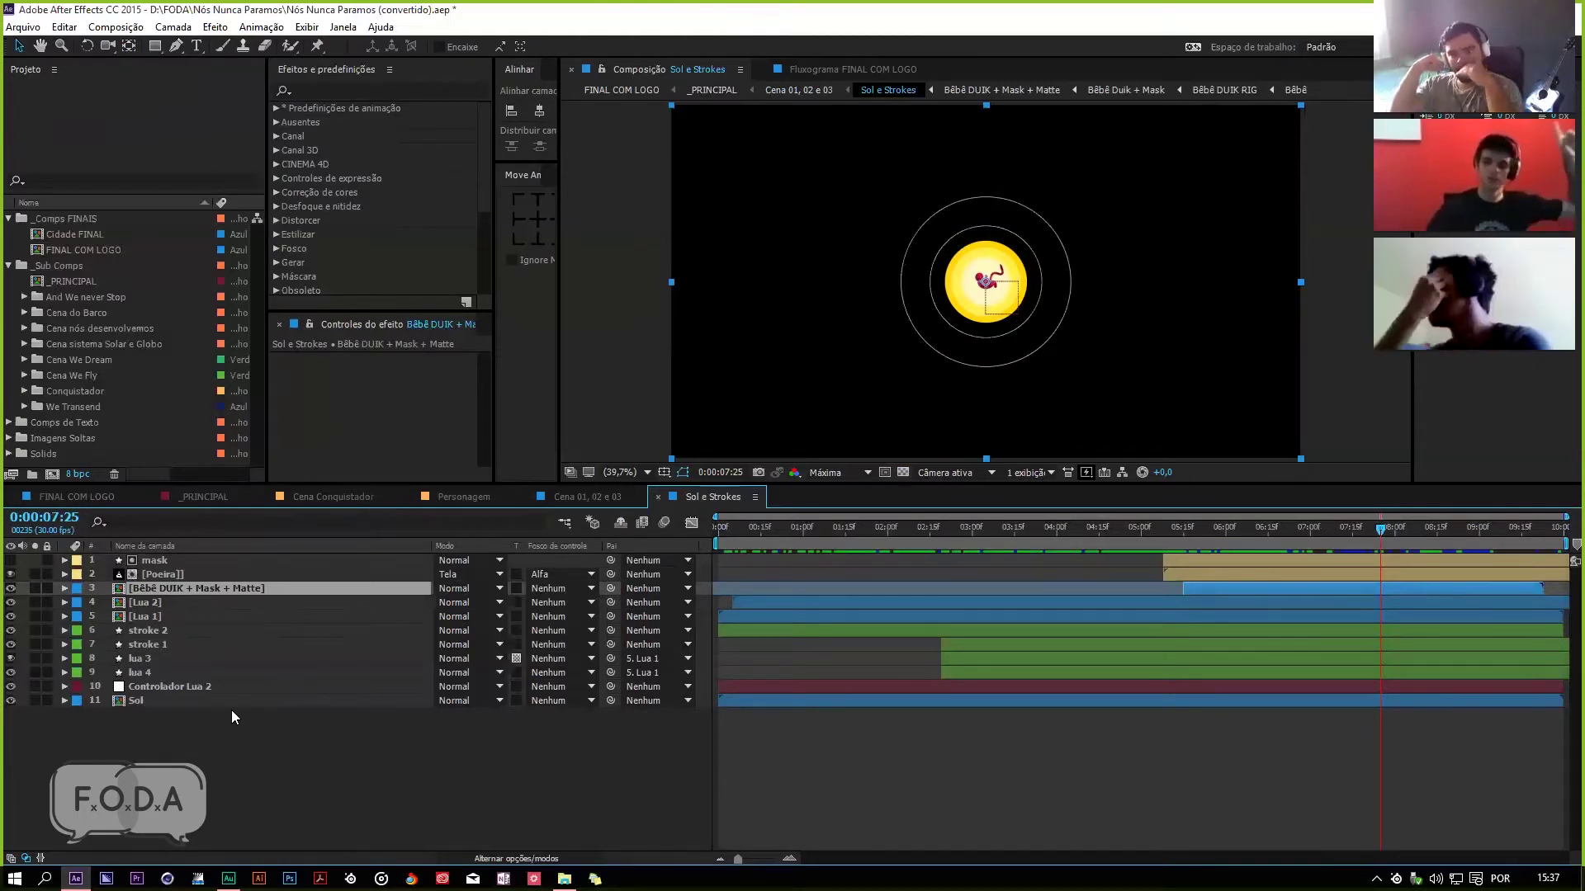
left_click(335, 804)
key("ctrl+s")
key("ctrl+w")
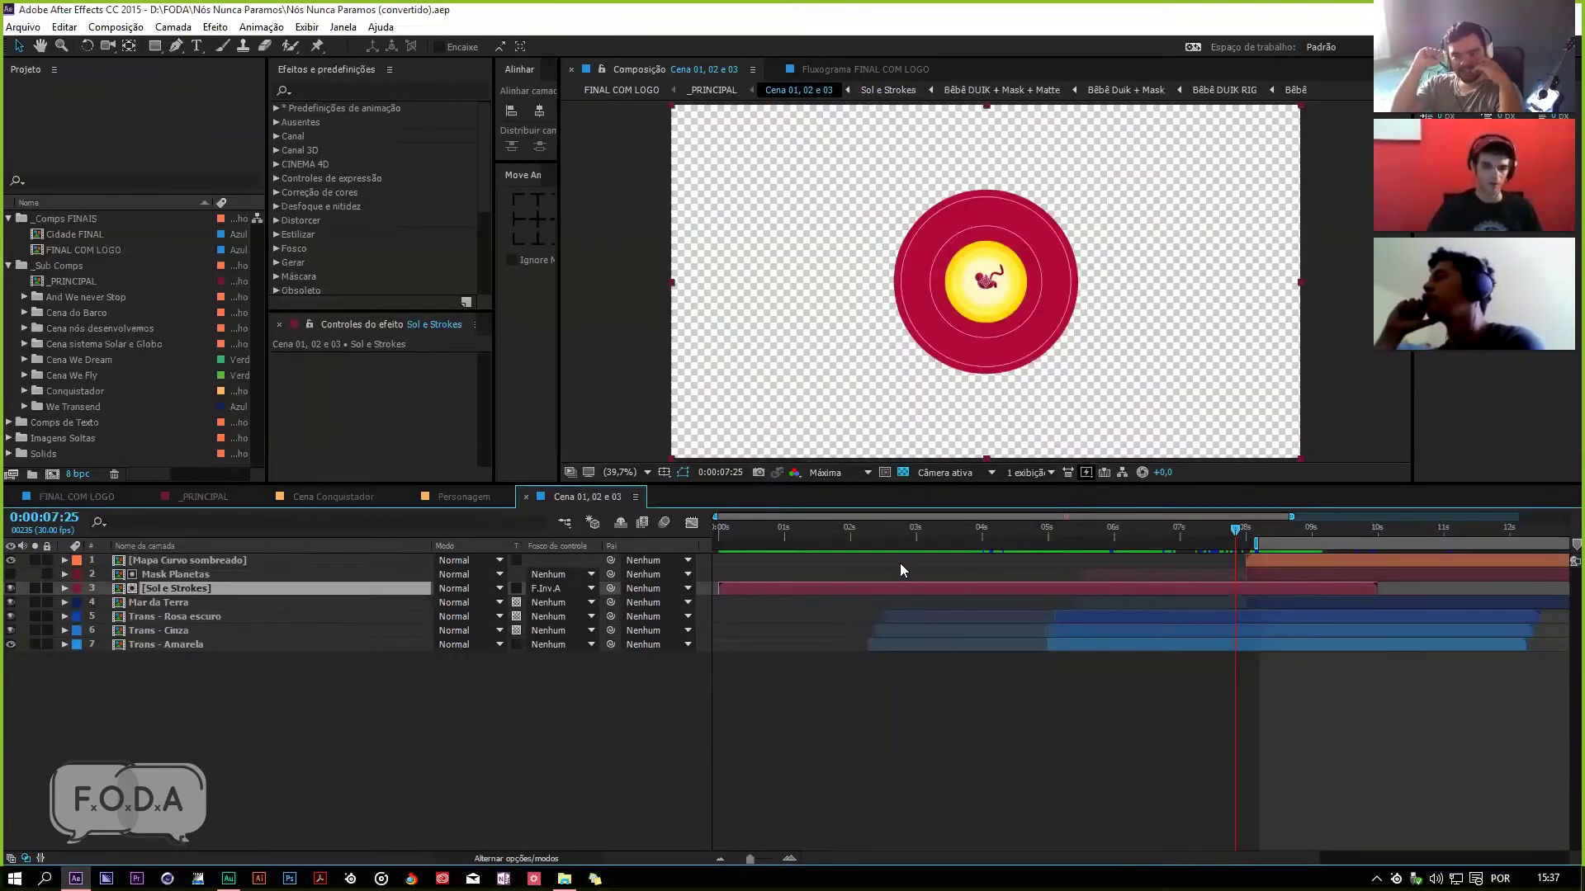
Step: Close Cena 01, 02 e 03, inspect the Personagem composition at 0:00:00:12, and close it
key("ctrl+w")
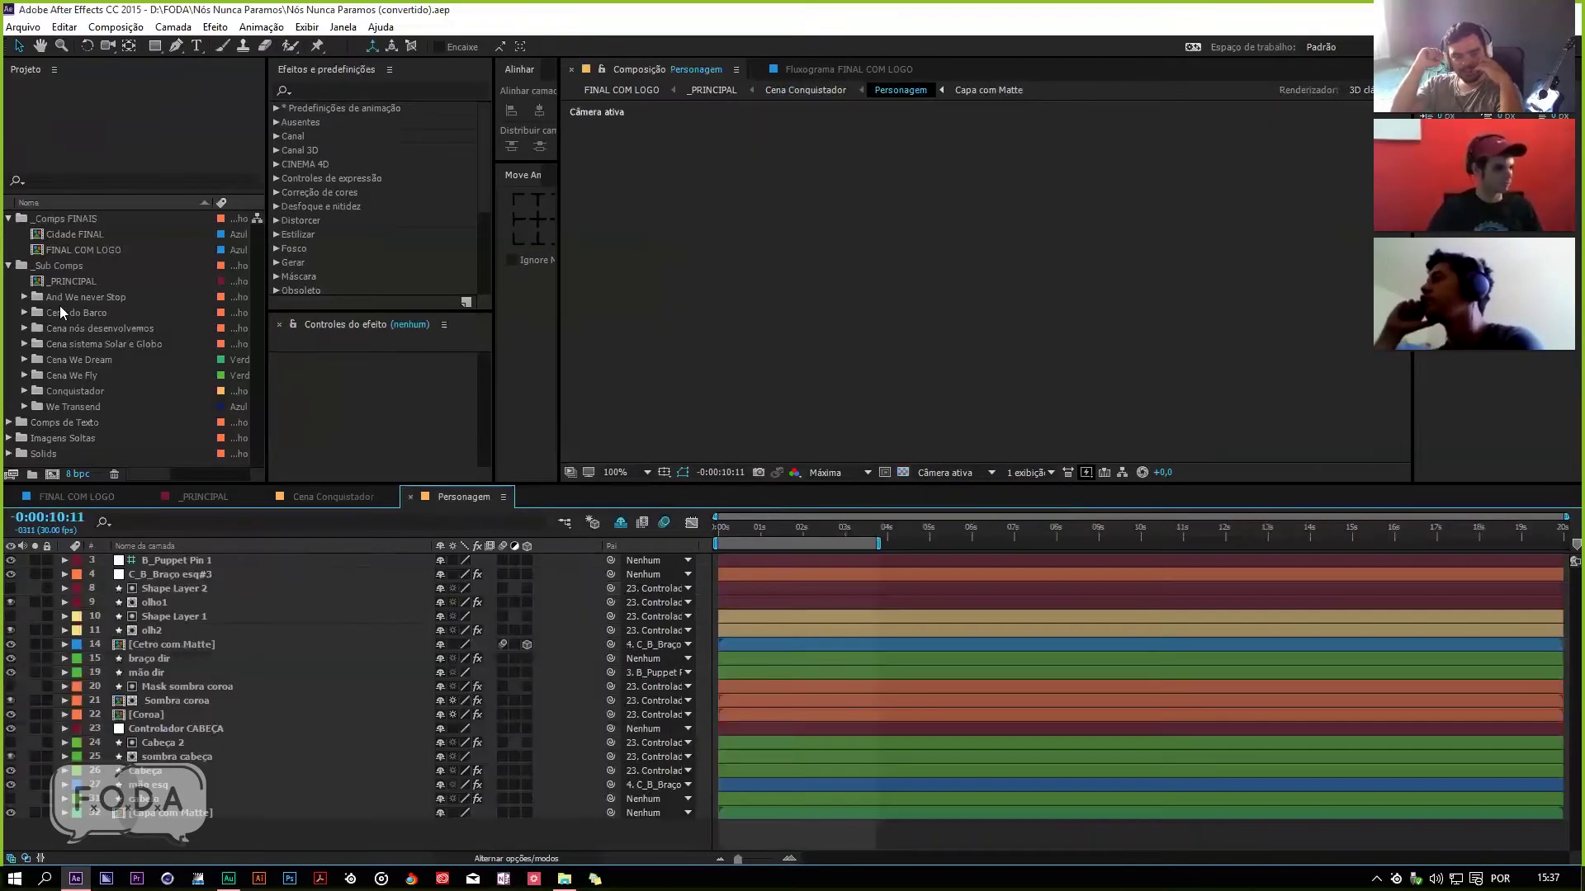
left_click(764, 533)
left_click(751, 538)
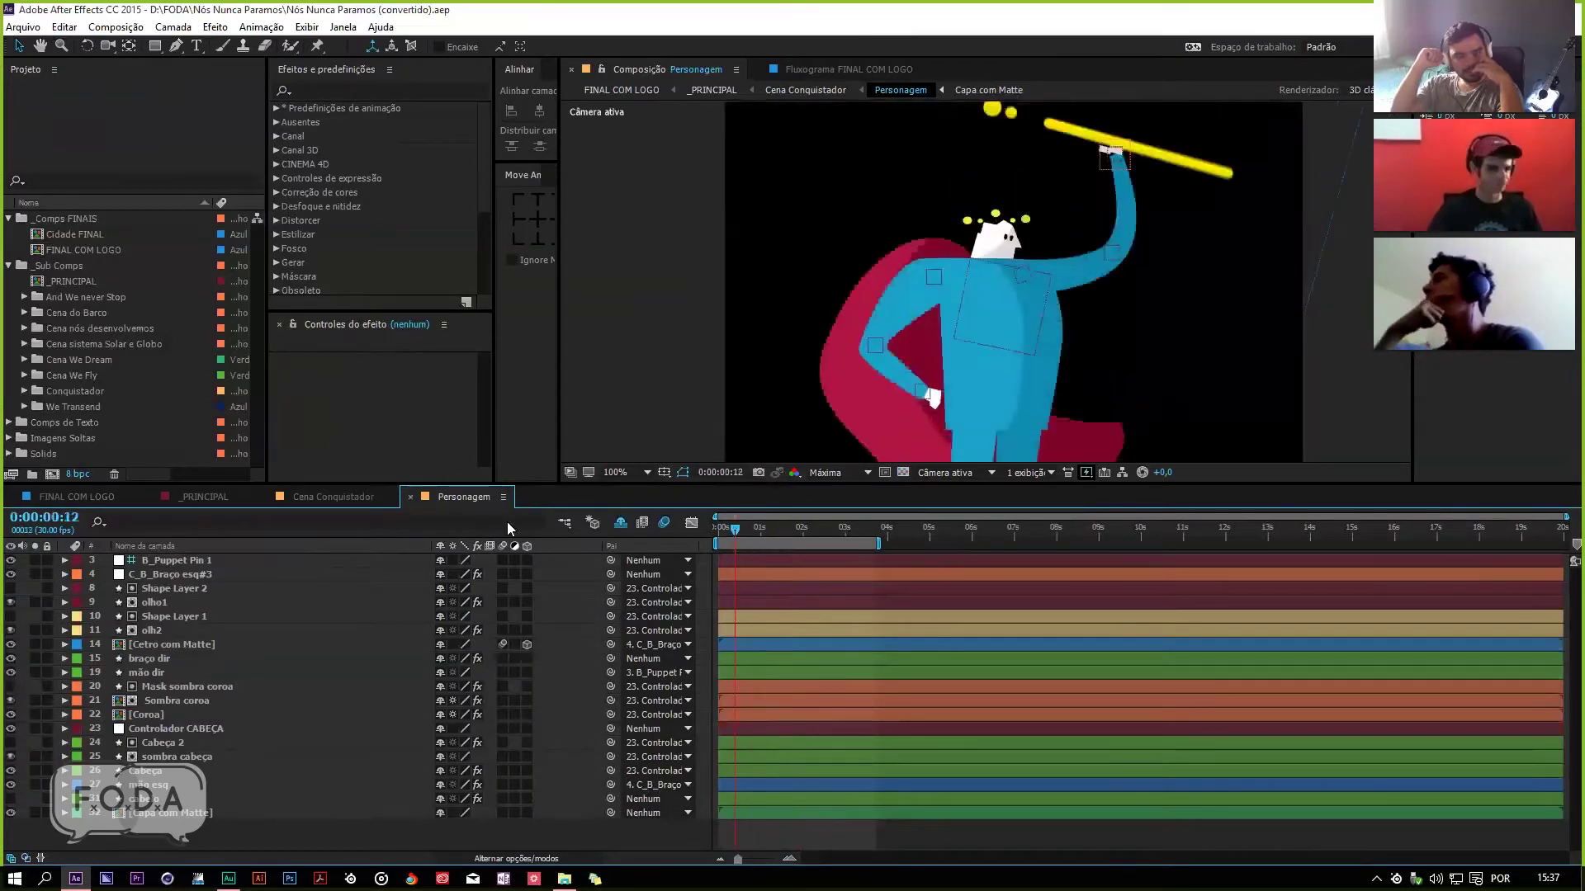
key("ctrl+w")
Step: Preview the boat scene in Cena do Barco, open its nested Barco e água composition, and preview the boat and waves
key("space")
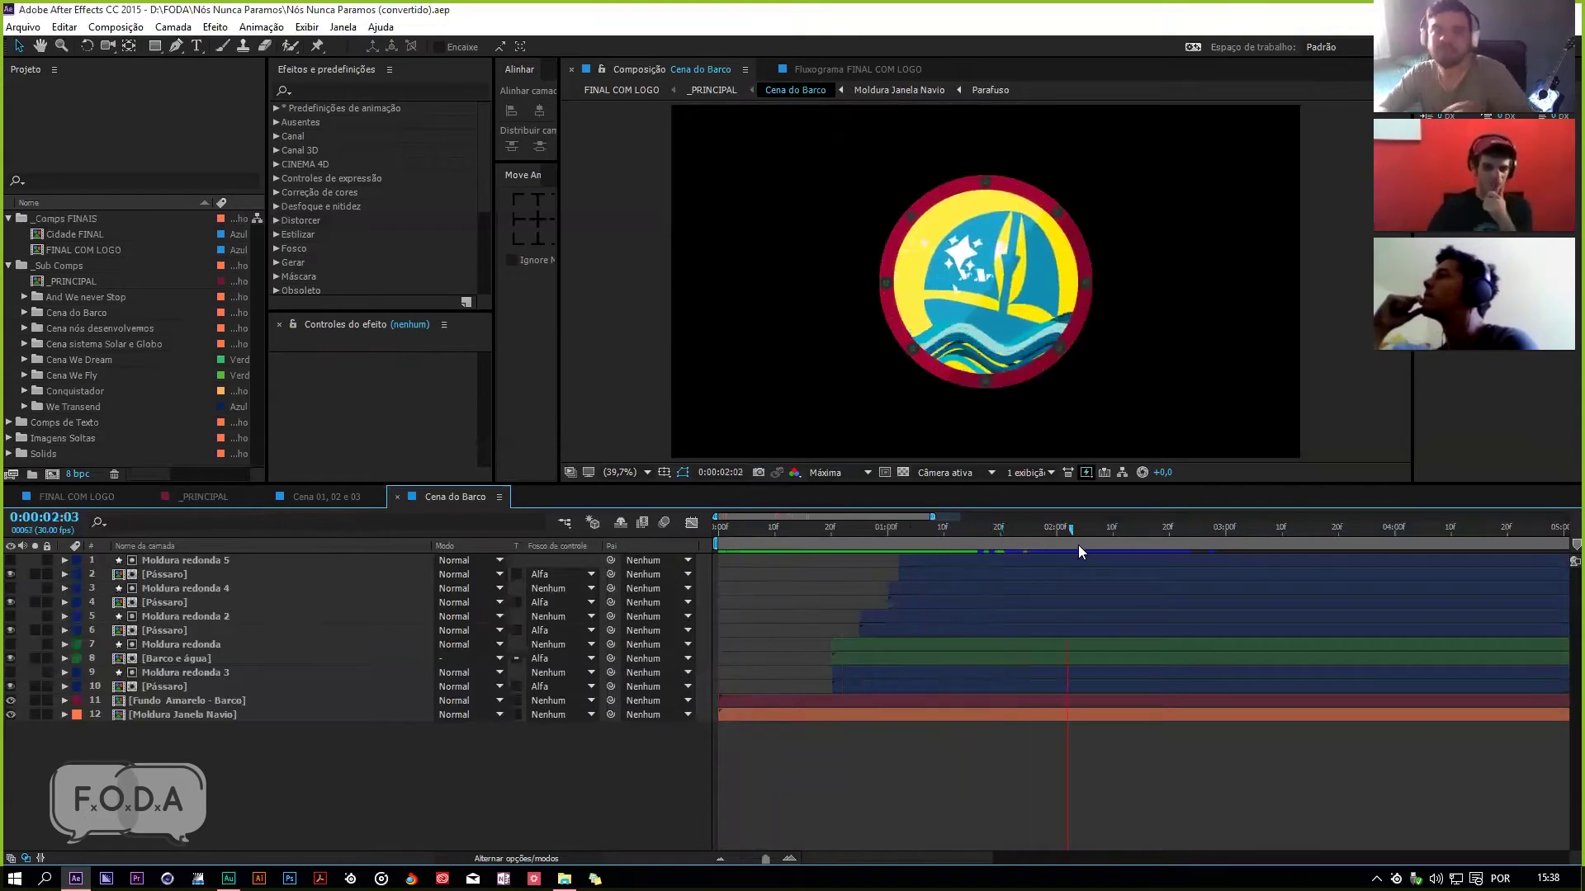
double_click(203, 658)
left_click(786, 543)
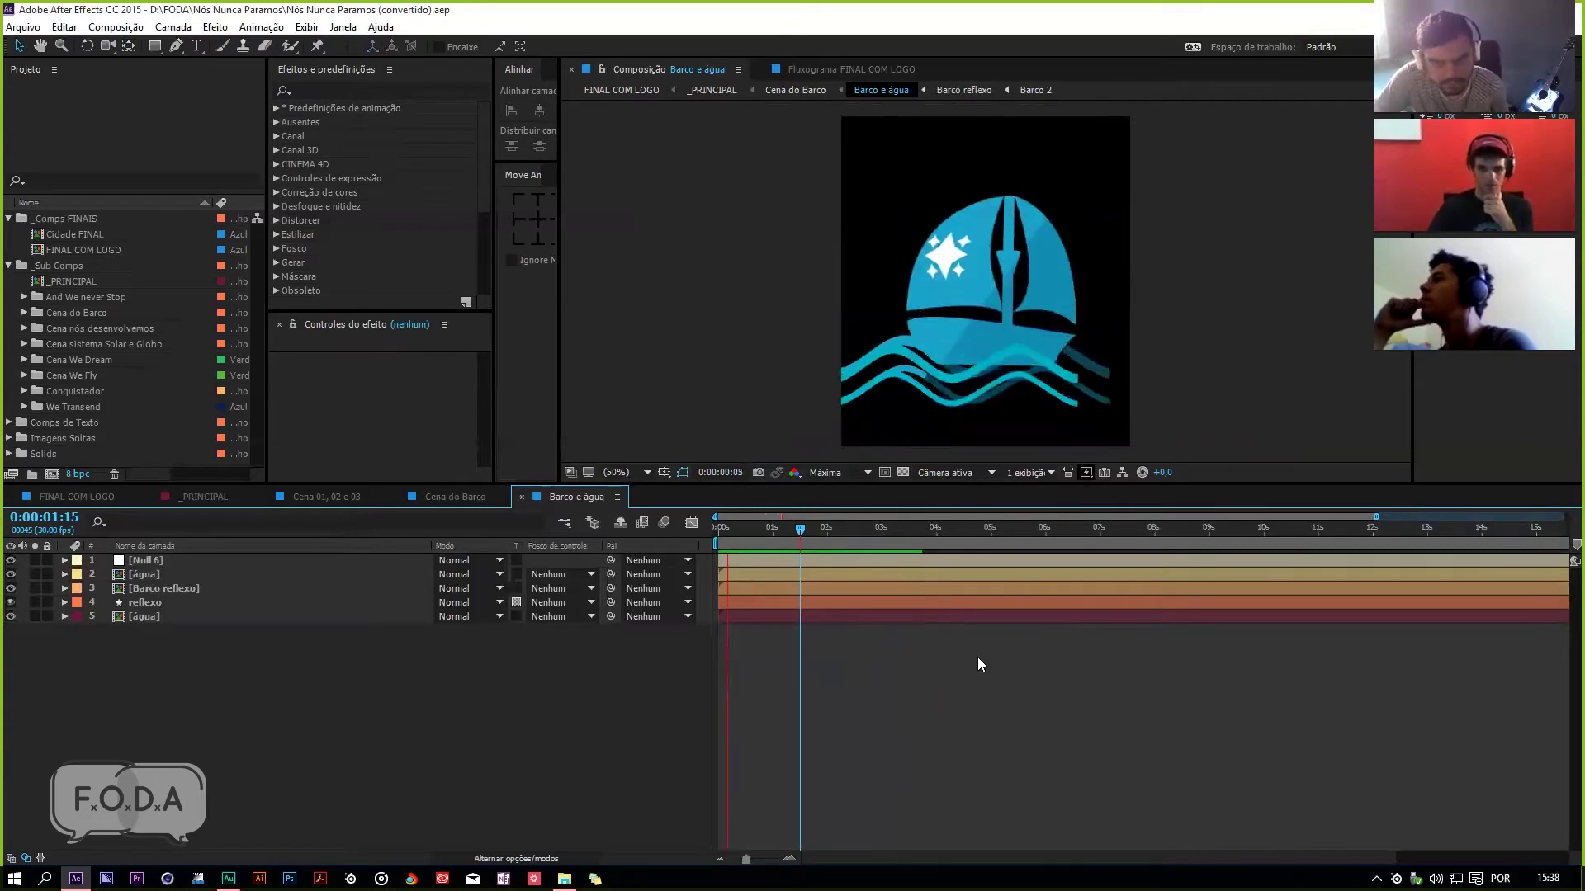
Step: Stop the Barco e água preview, return to Cena do Barco, and preview the boat scene from 0:00:00:10
key("space")
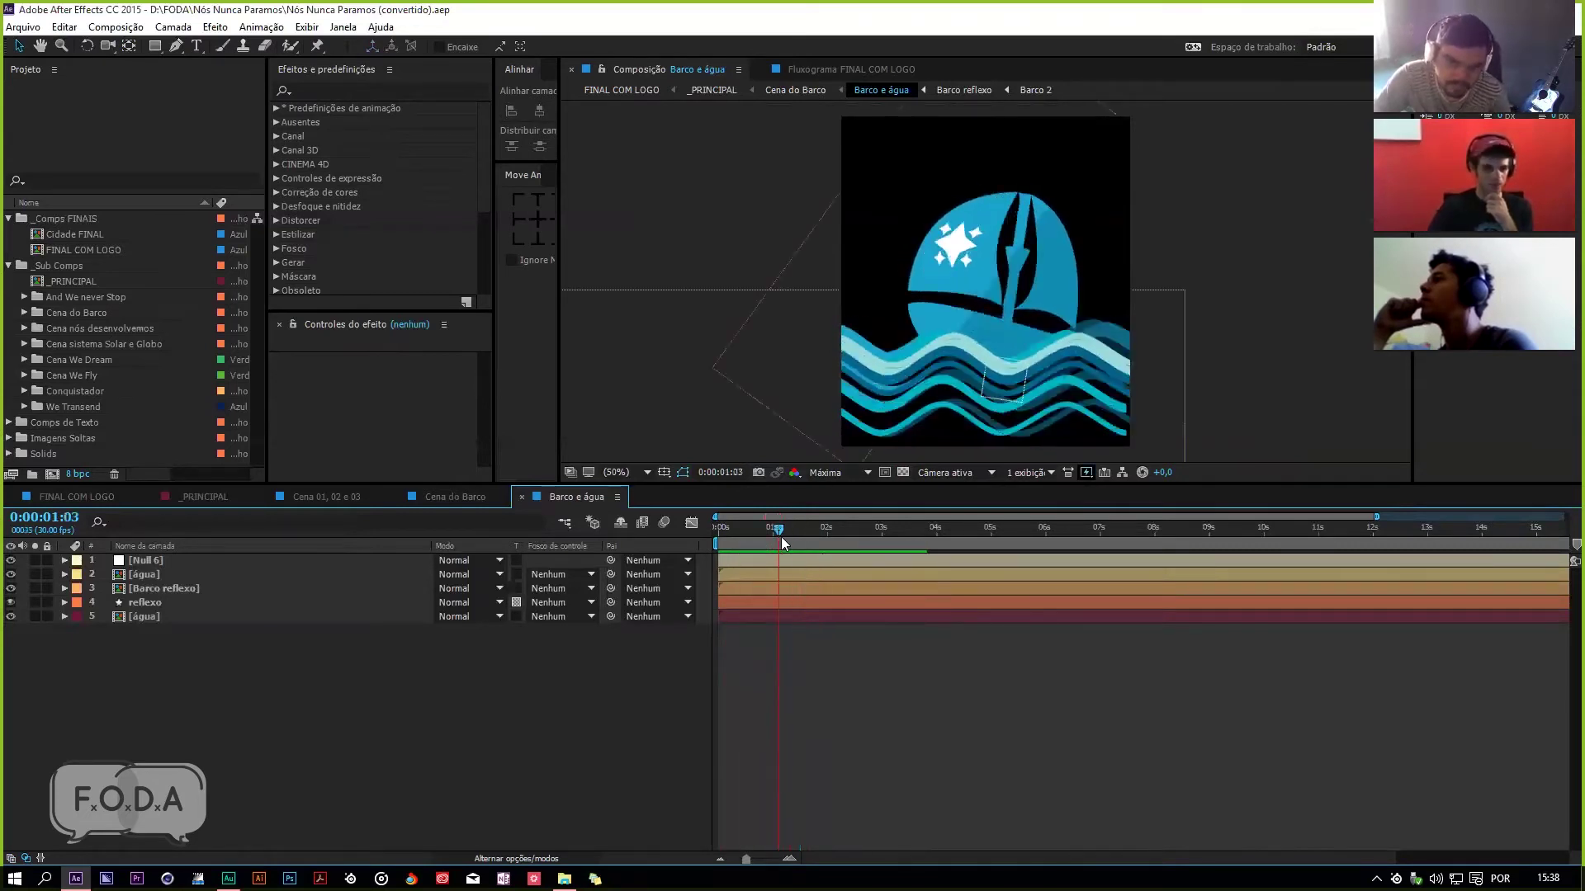
left_click(442, 499)
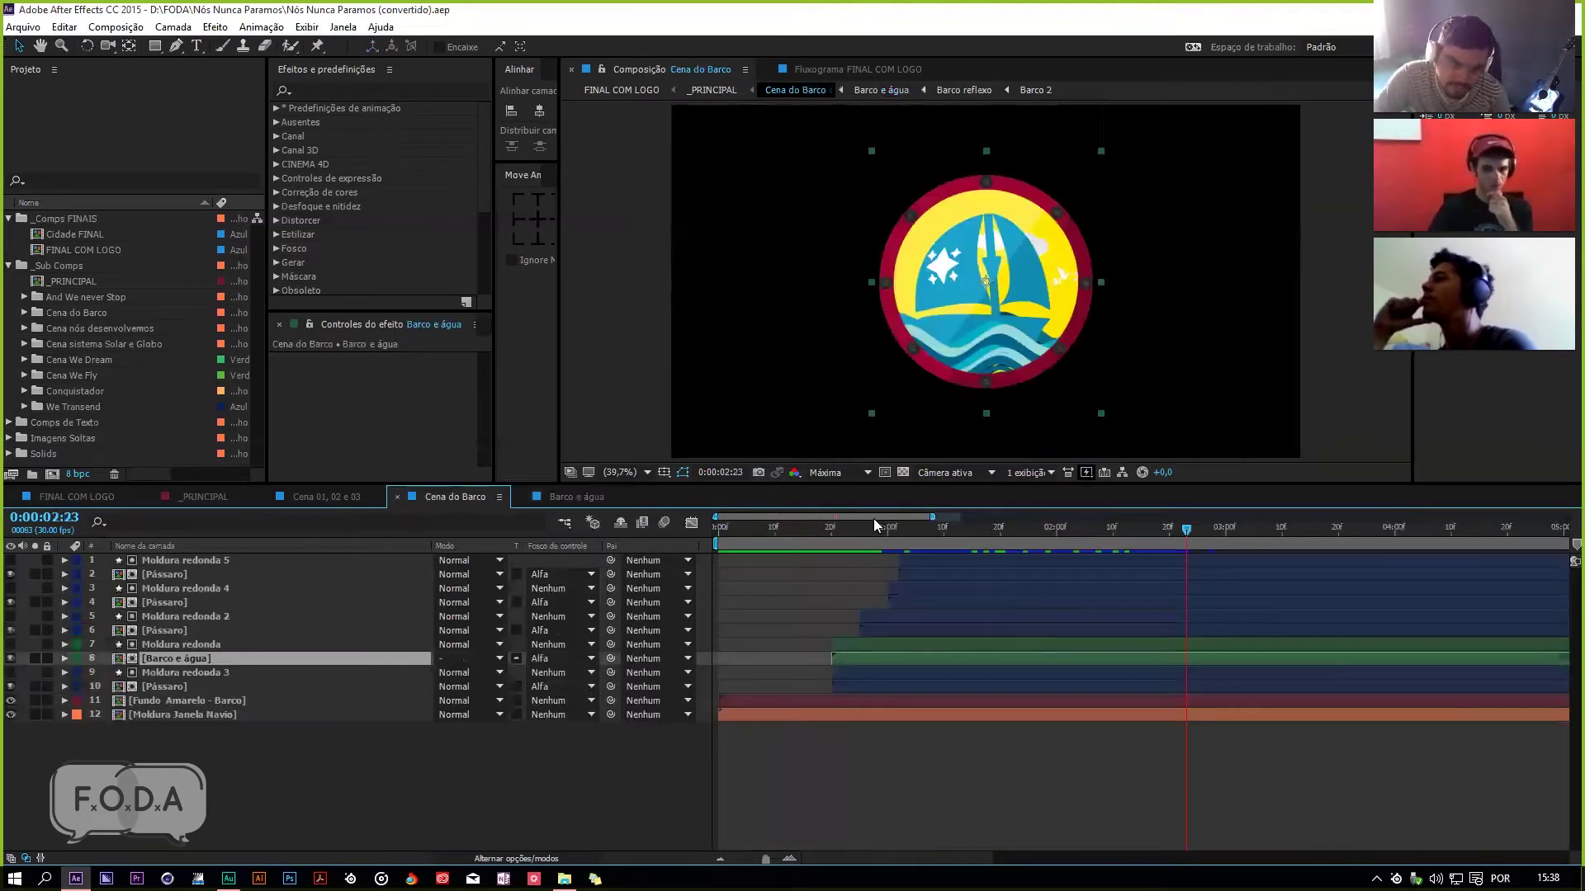
left_click(779, 533)
key("space")
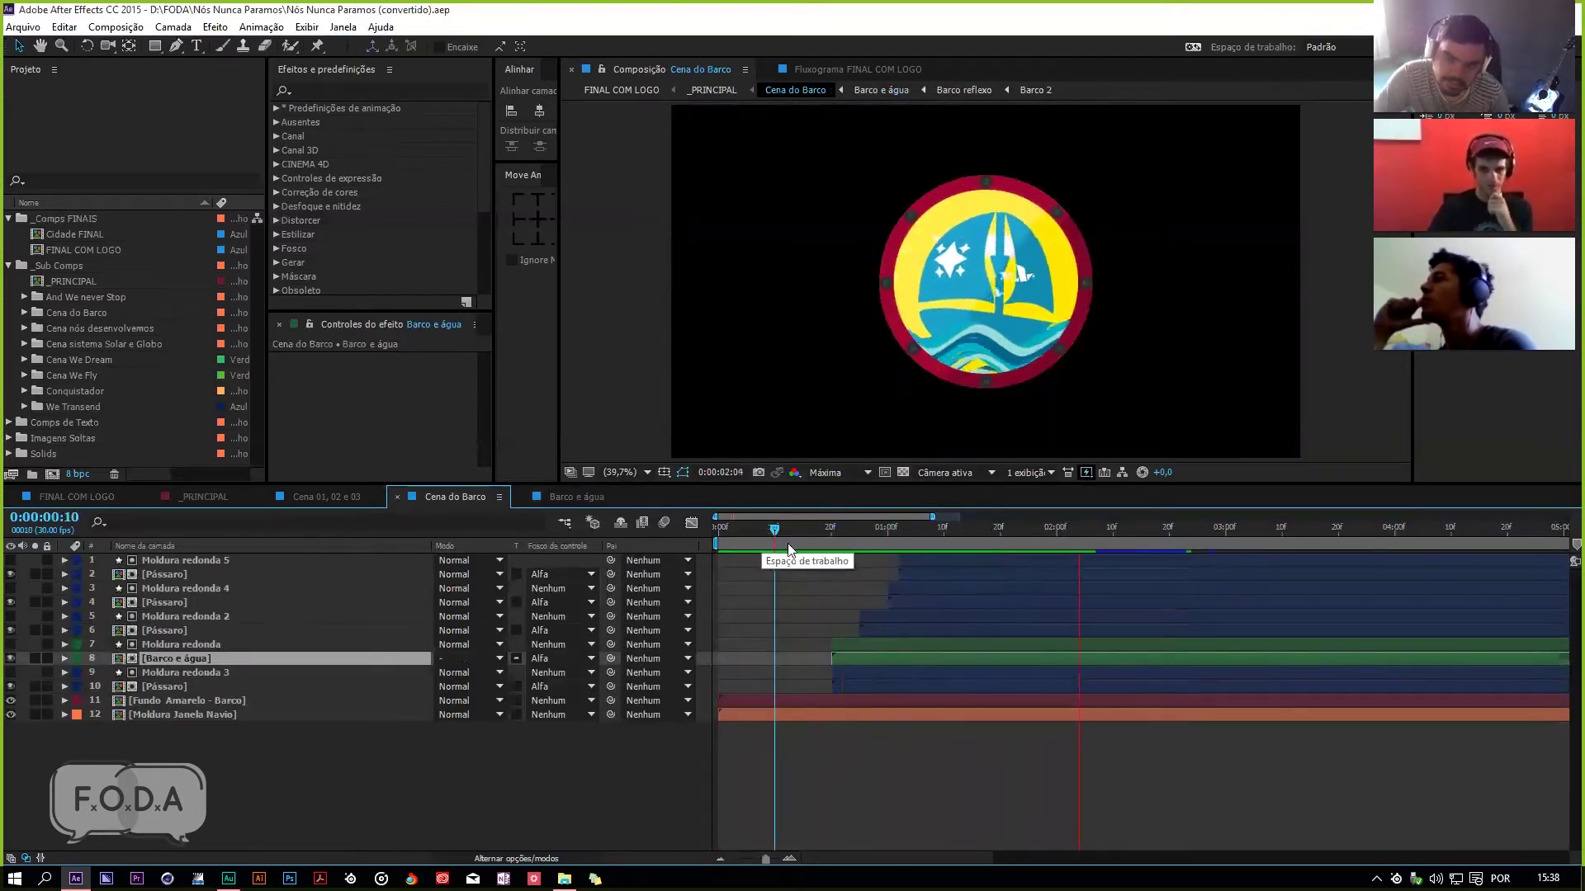
left_click(908, 525)
Step: Open the lower água layer's composition through Barco e água, preview its staggered wave layers, and close it
double_click(908, 258)
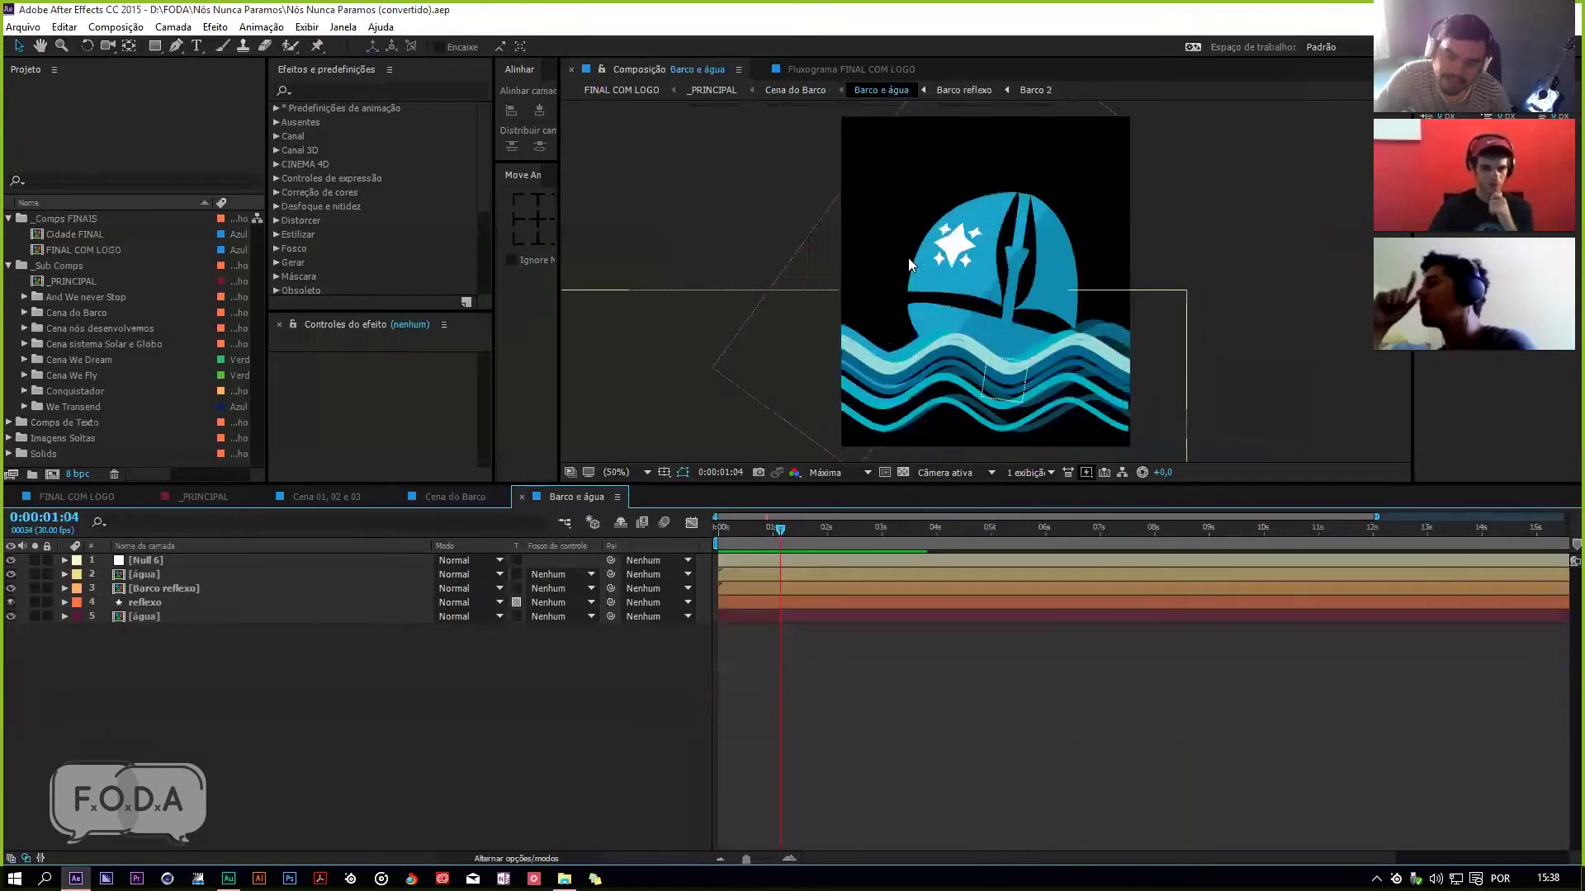
double_click(152, 615)
left_click_drag(802, 527, 722, 545)
key("space")
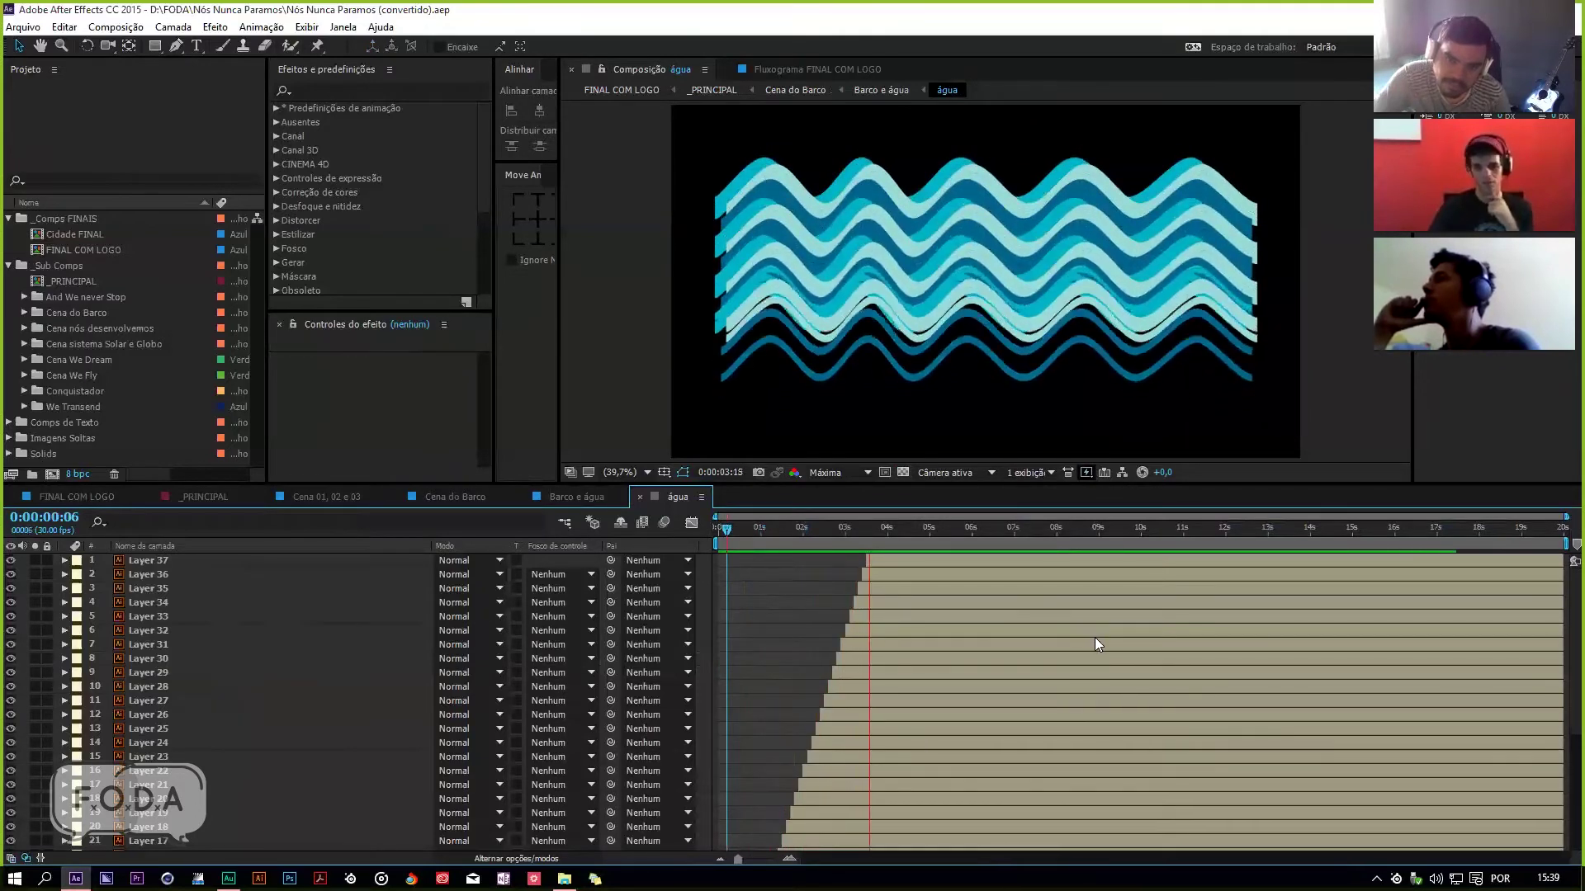
left_click_drag(887, 528, 778, 554)
key("space")
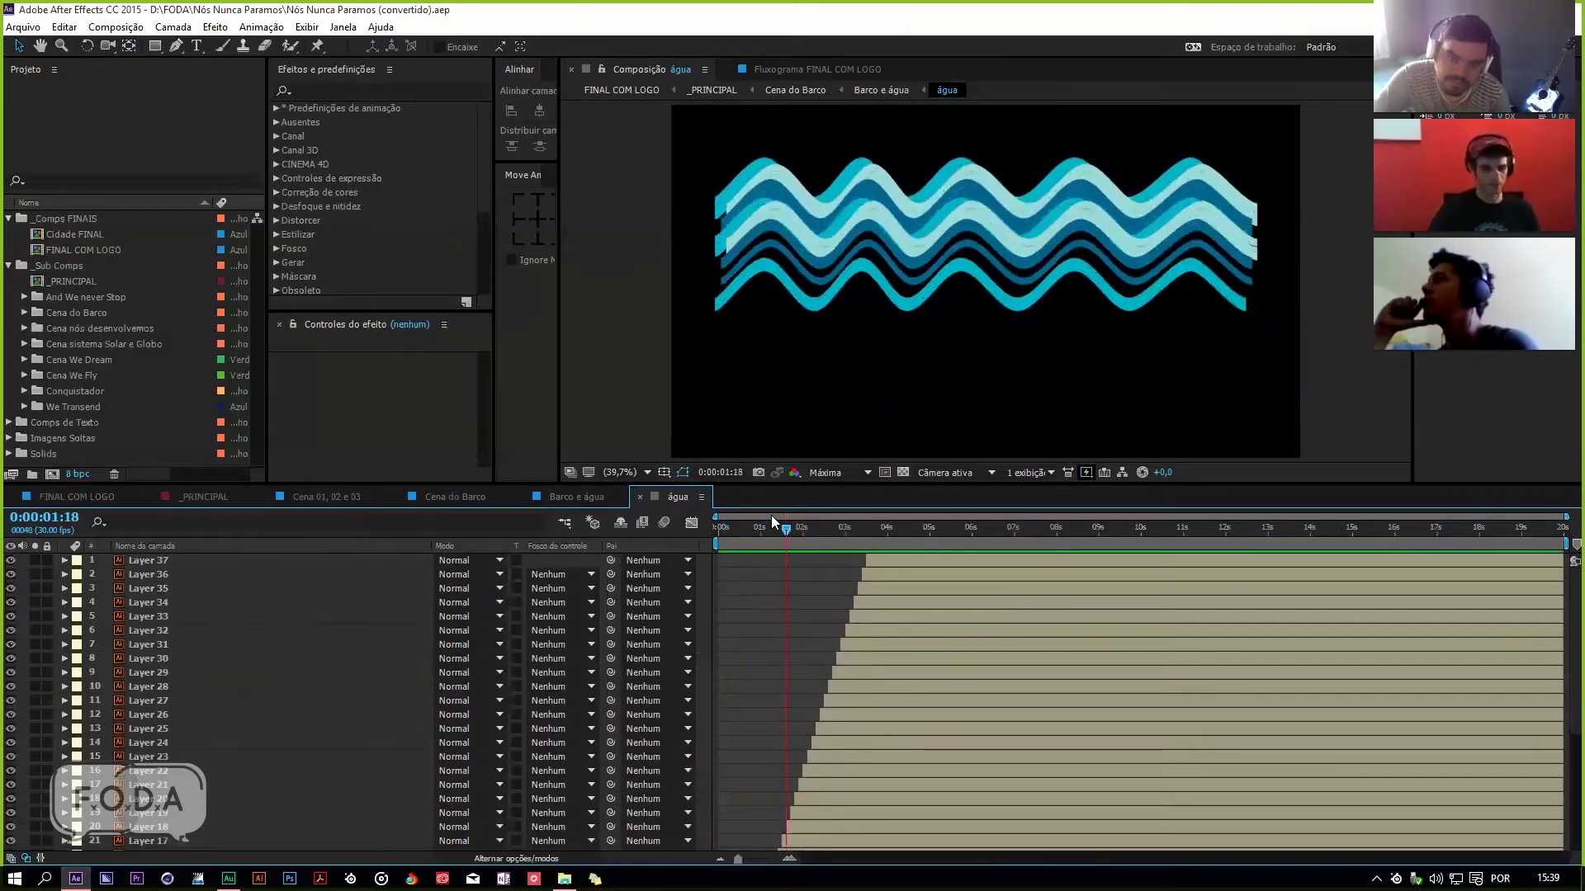
left_click(639, 496)
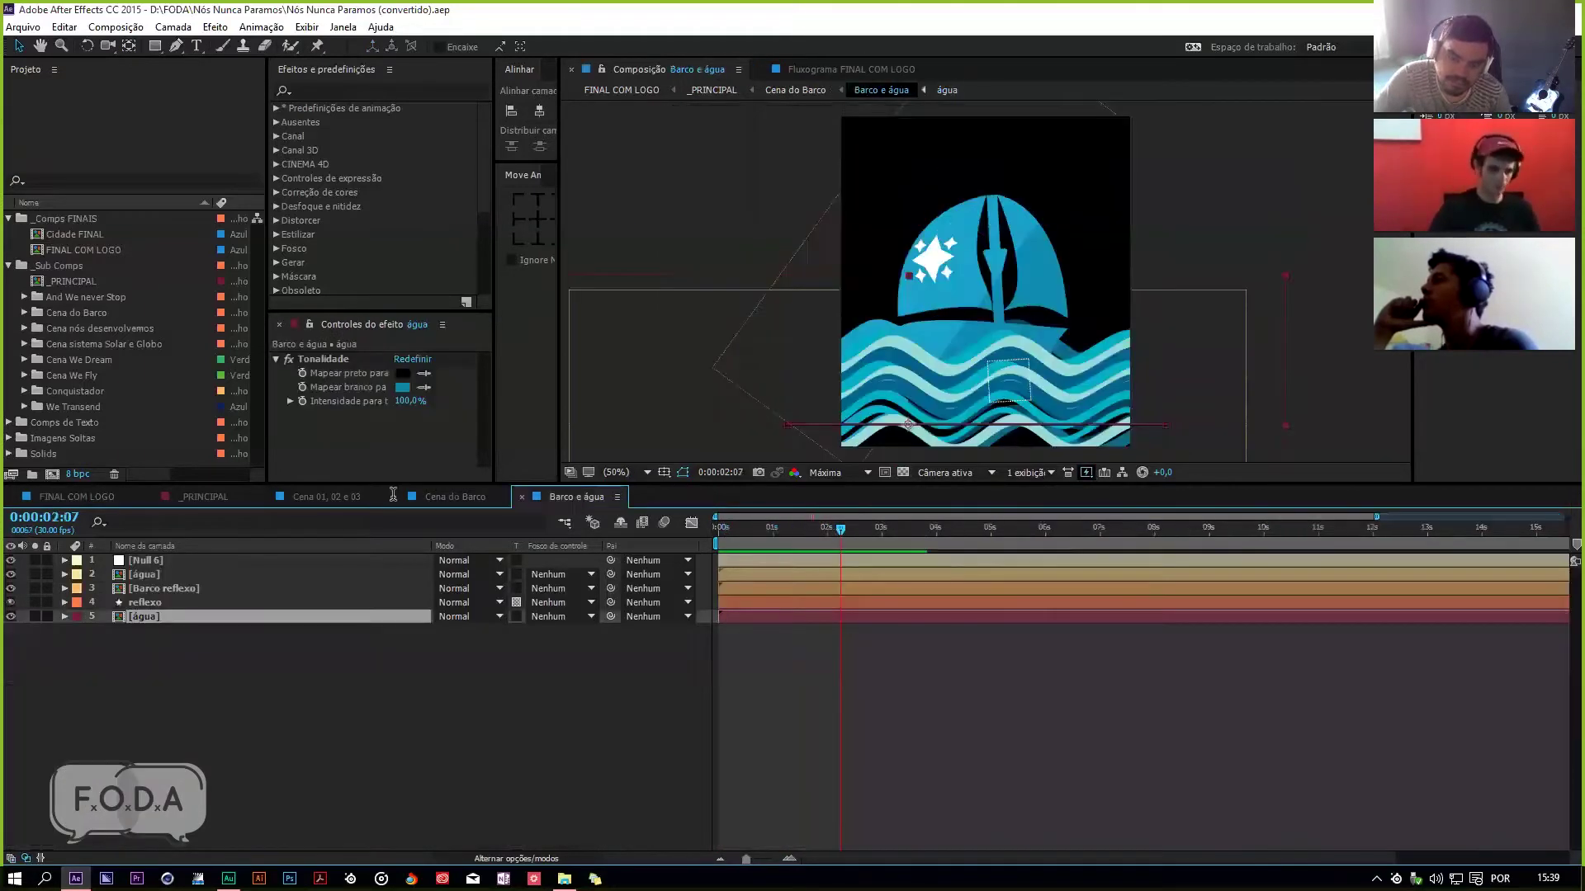
Step: Show the lower água layer's Position keyframes, preview the water movement, and close Barco e água
left_click_drag(721, 527, 827, 596)
key("p")
key("space")
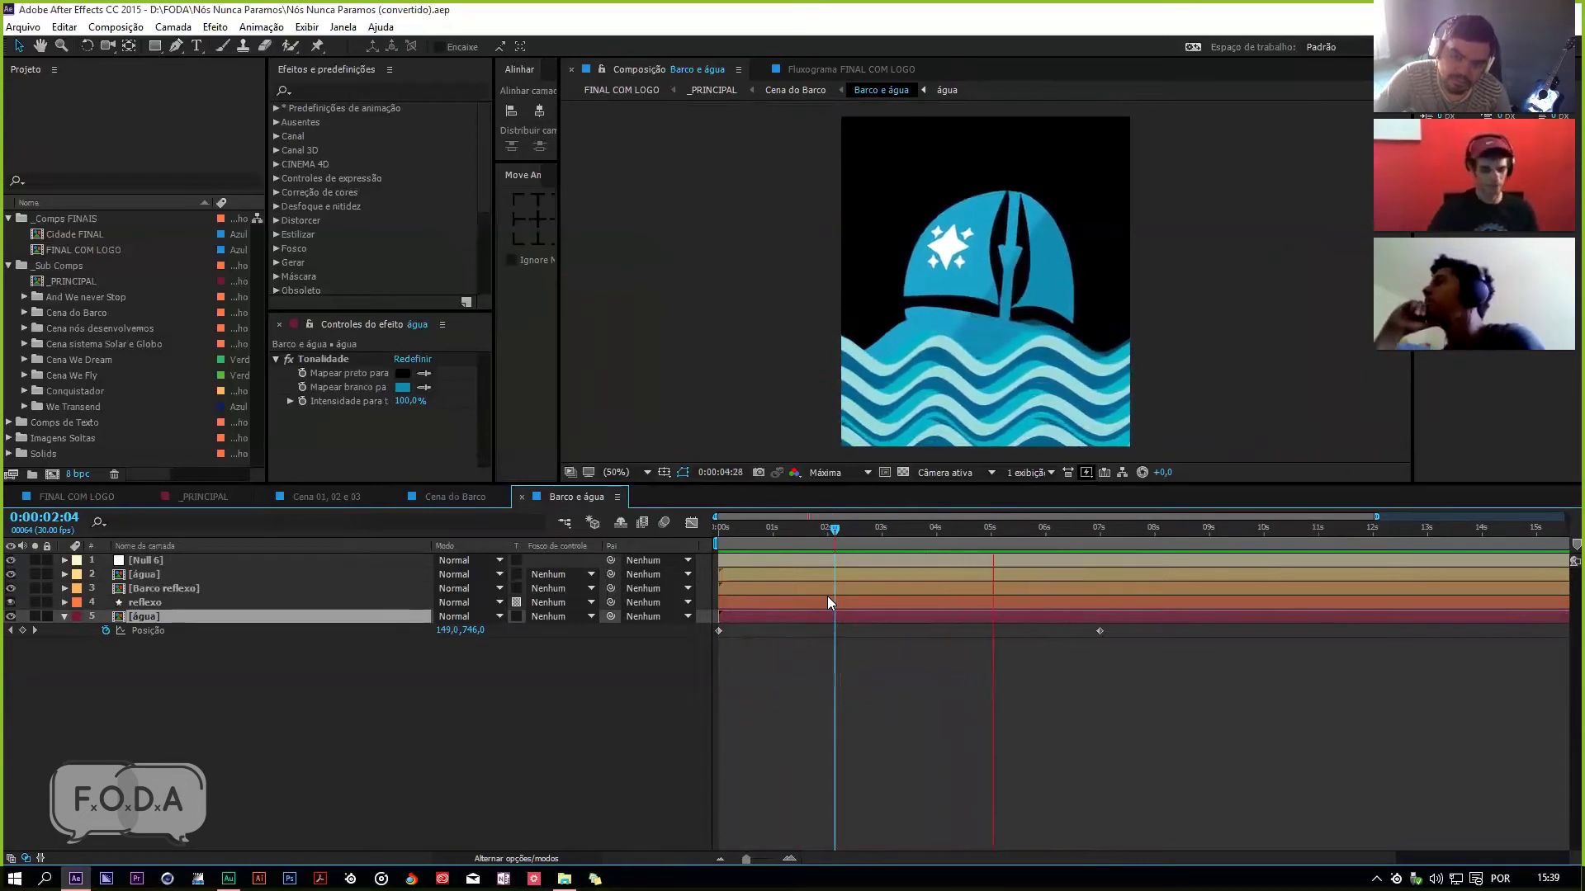
key("ctrl+w")
Step: Preview the boat scene in Cena do Barco from 0:00:01:02 and stop at 0:00:01:24
left_click_drag(903, 536, 898, 537)
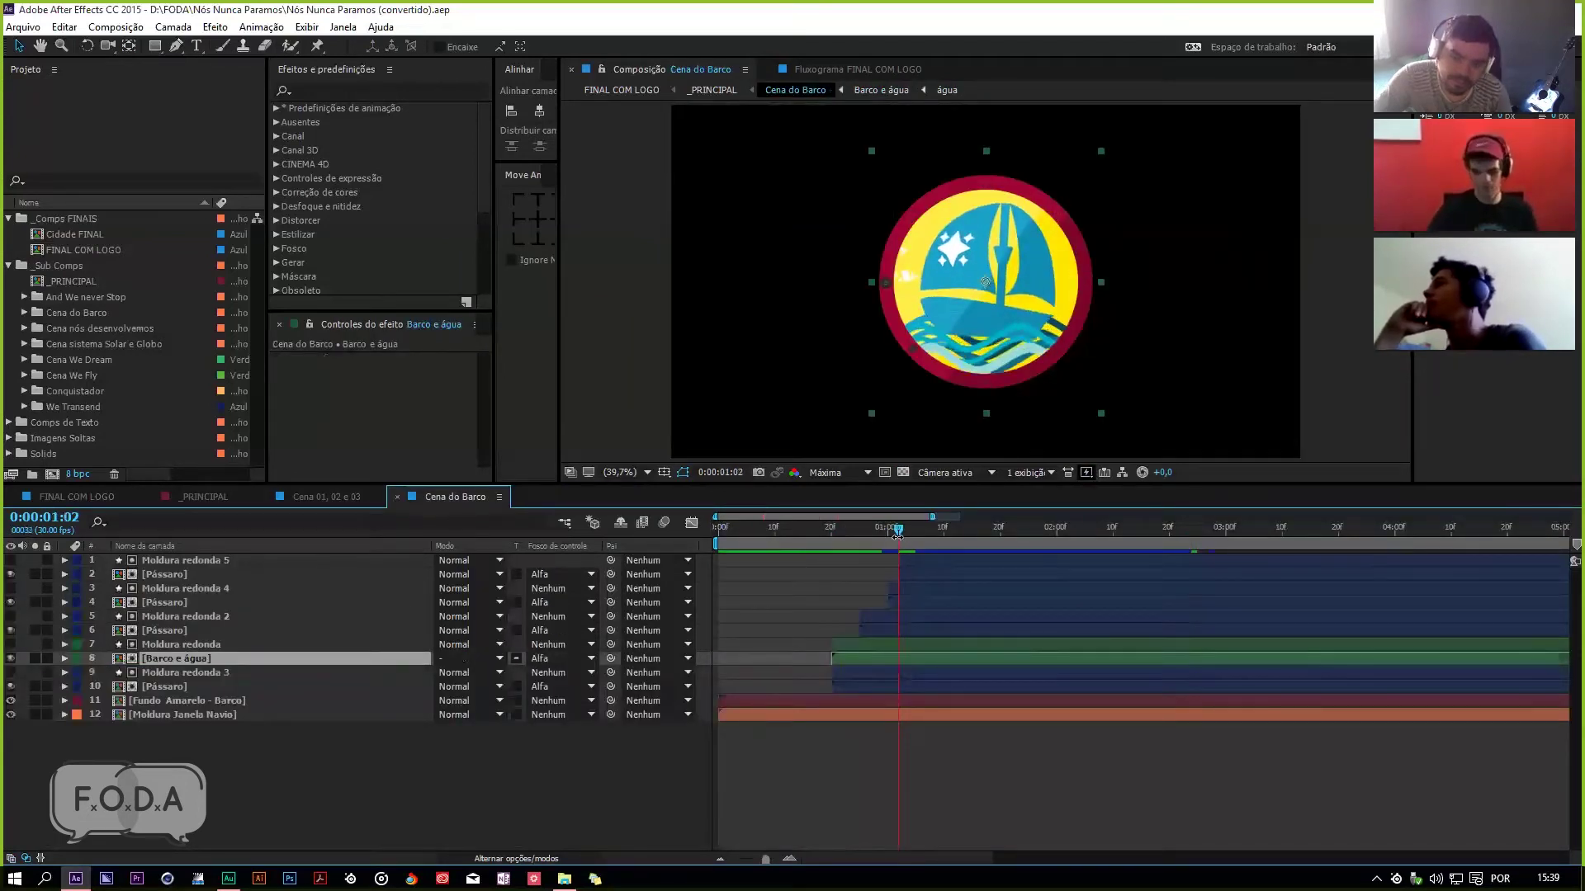
key("space")
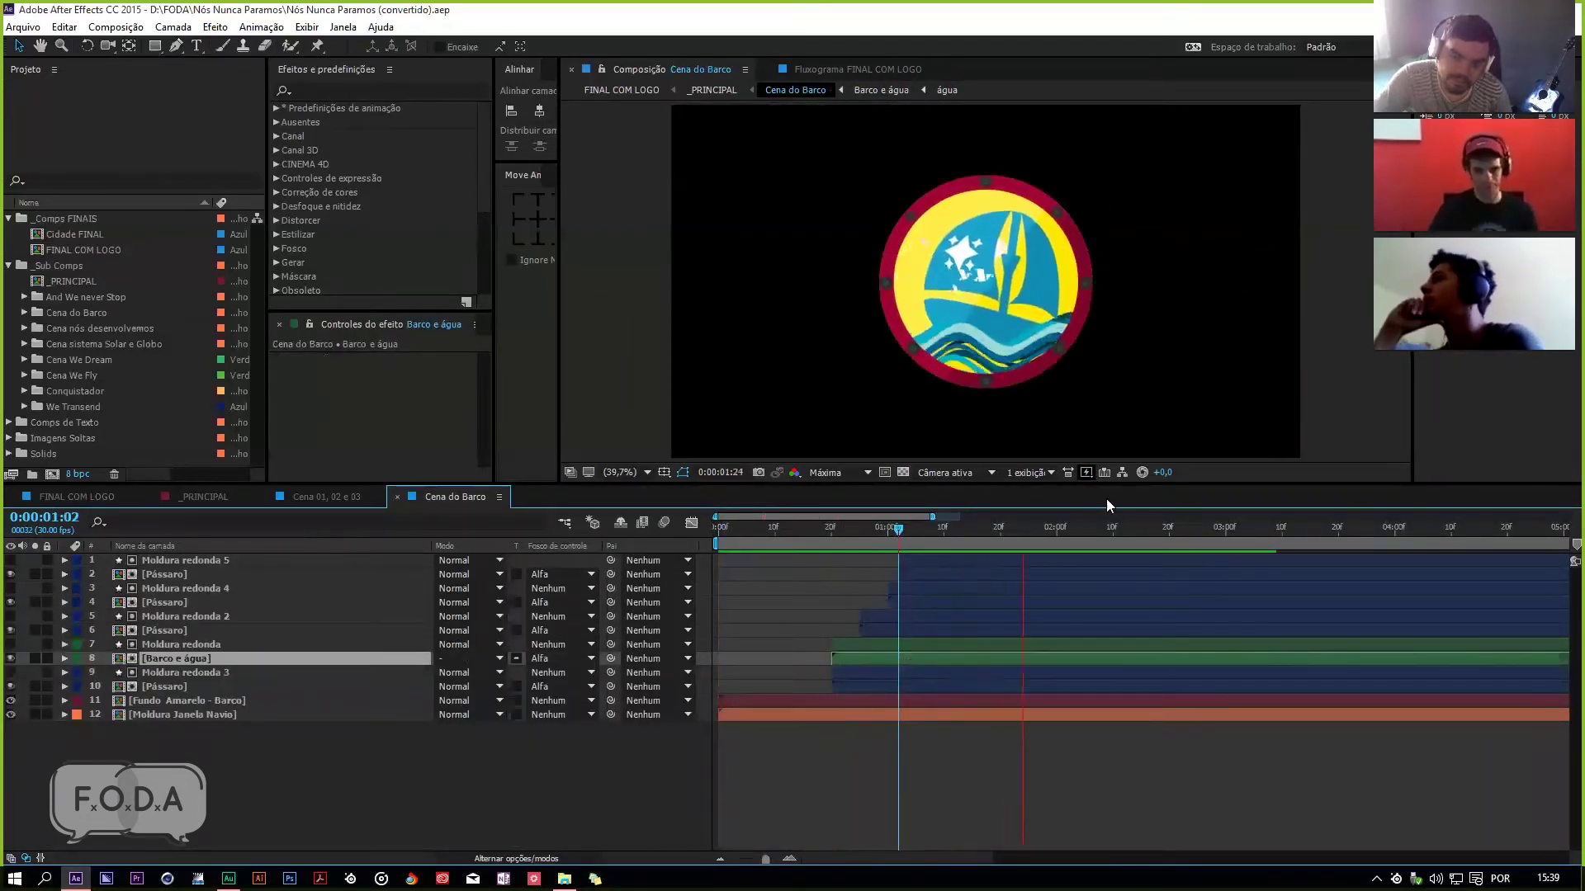
left_click(1023, 532)
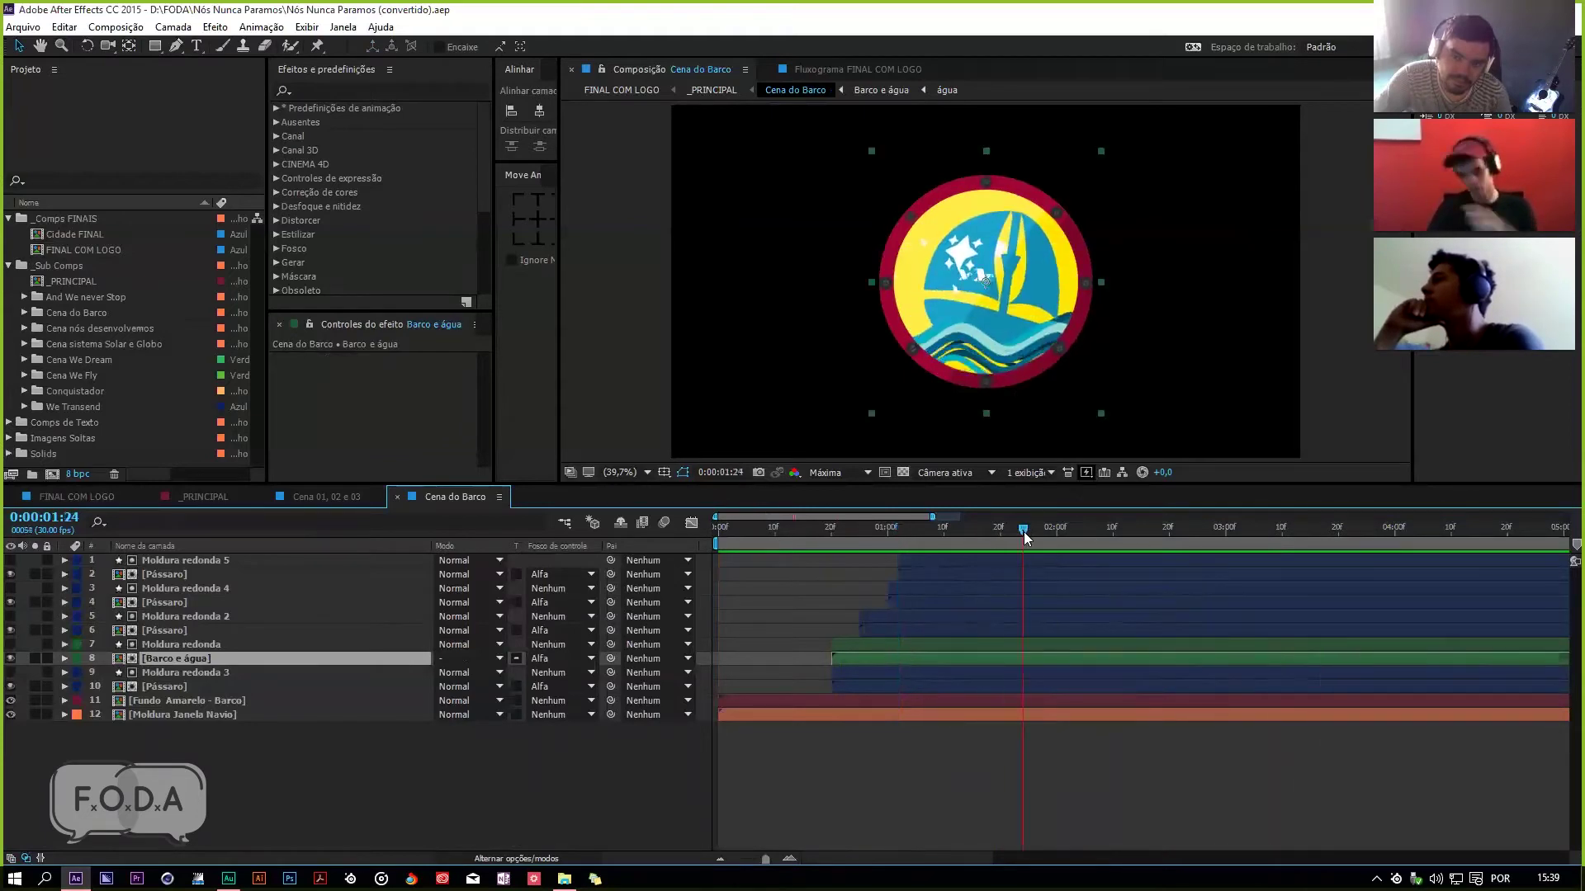
Step: Open the Pássaro composition from layer 6, preview the bird's flapping, and stop at 0:00:00:27
left_click(168, 628)
double_click(188, 629)
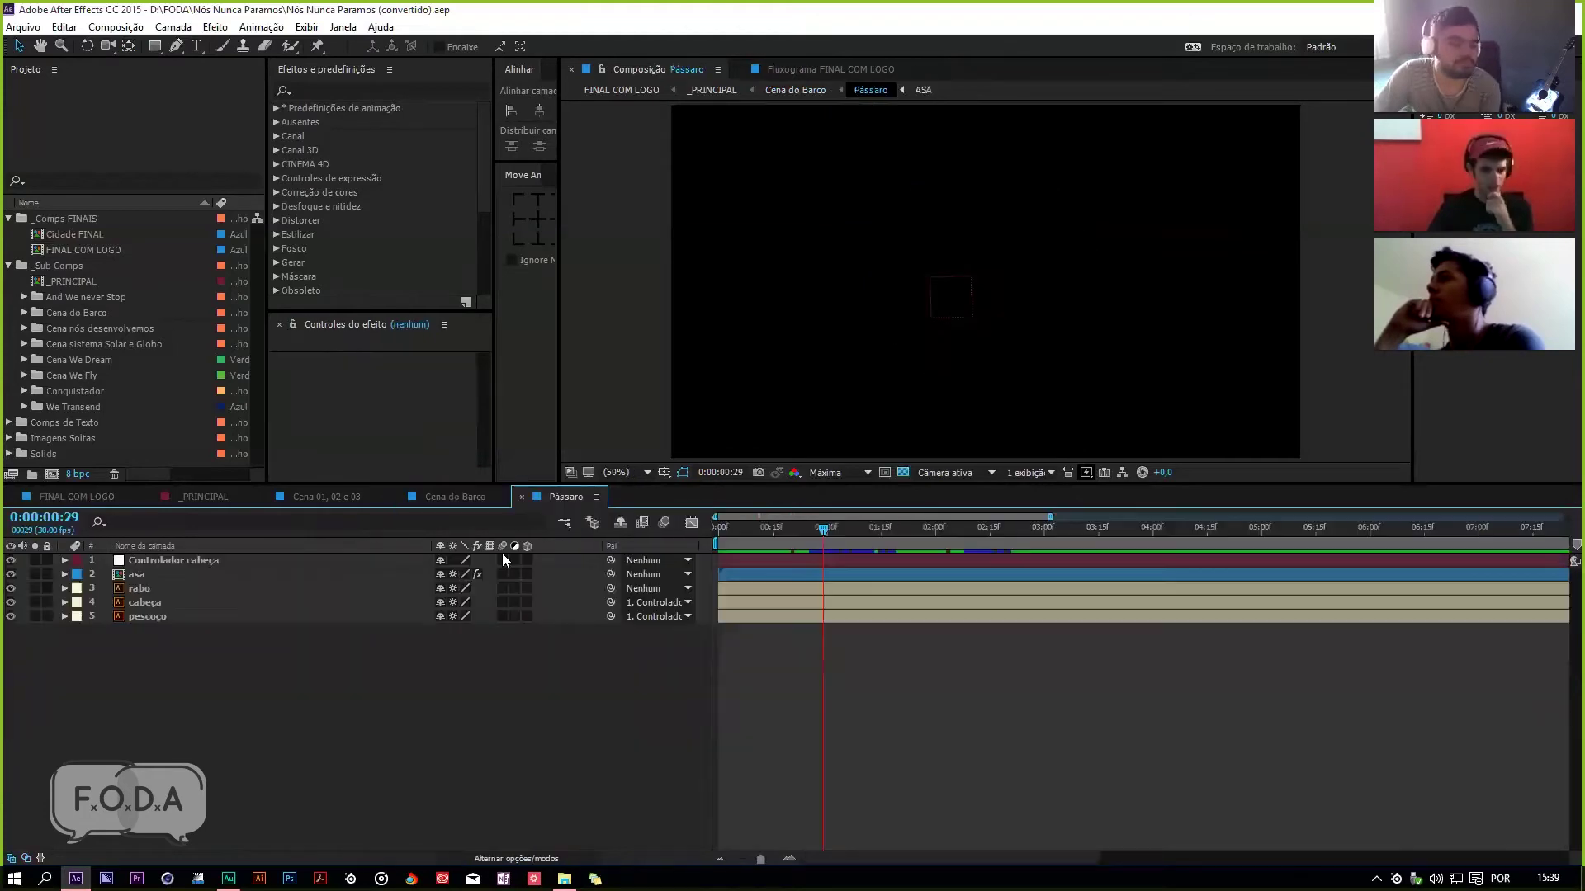
key("space")
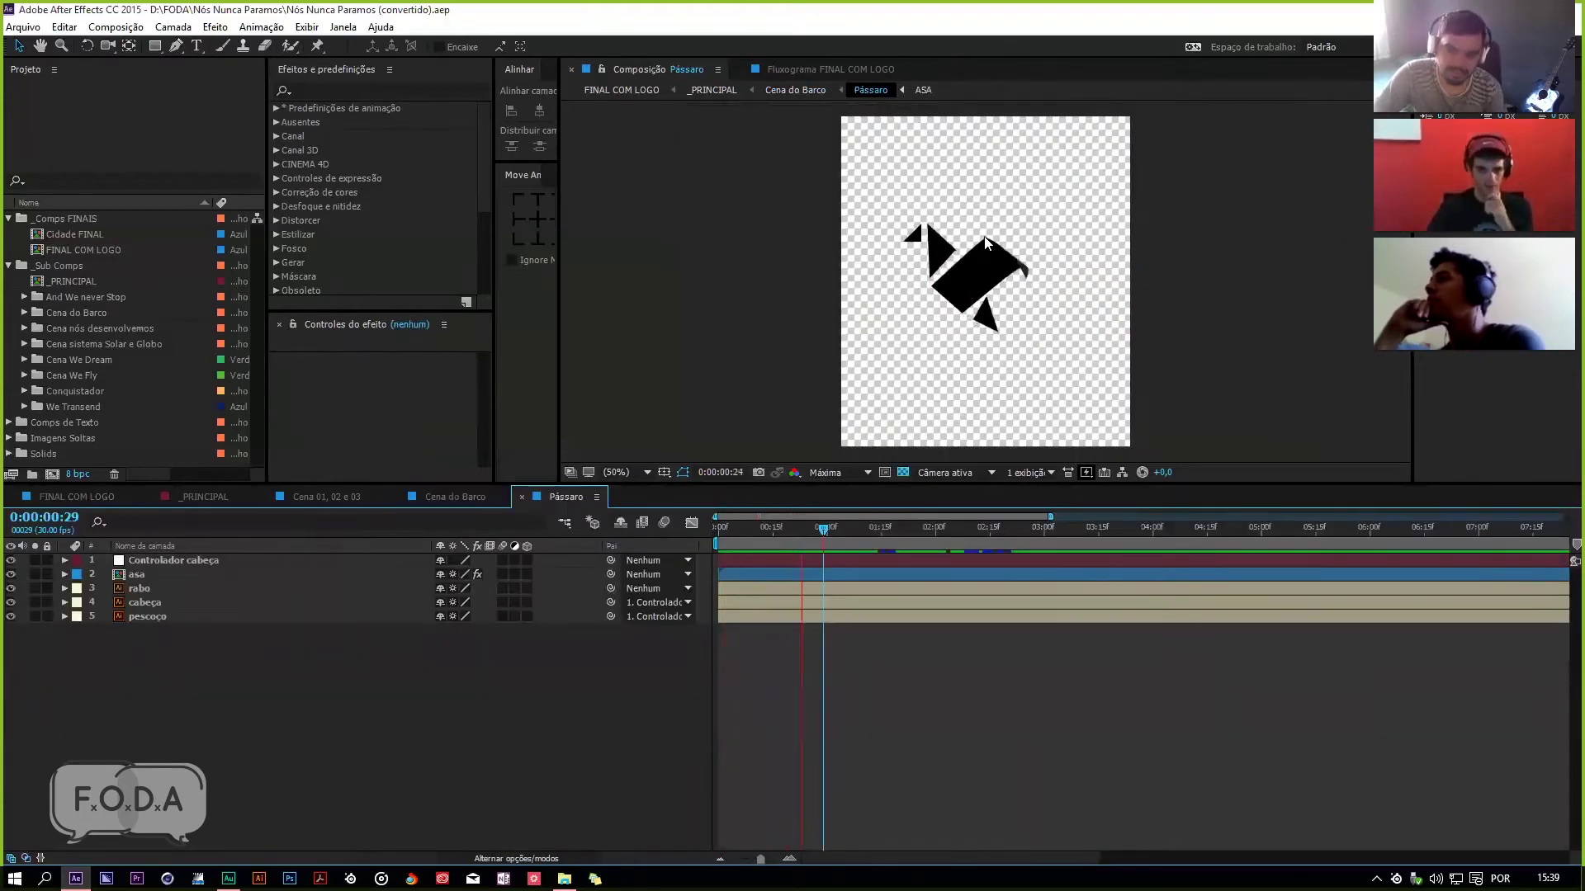
left_click_drag(846, 528, 815, 556)
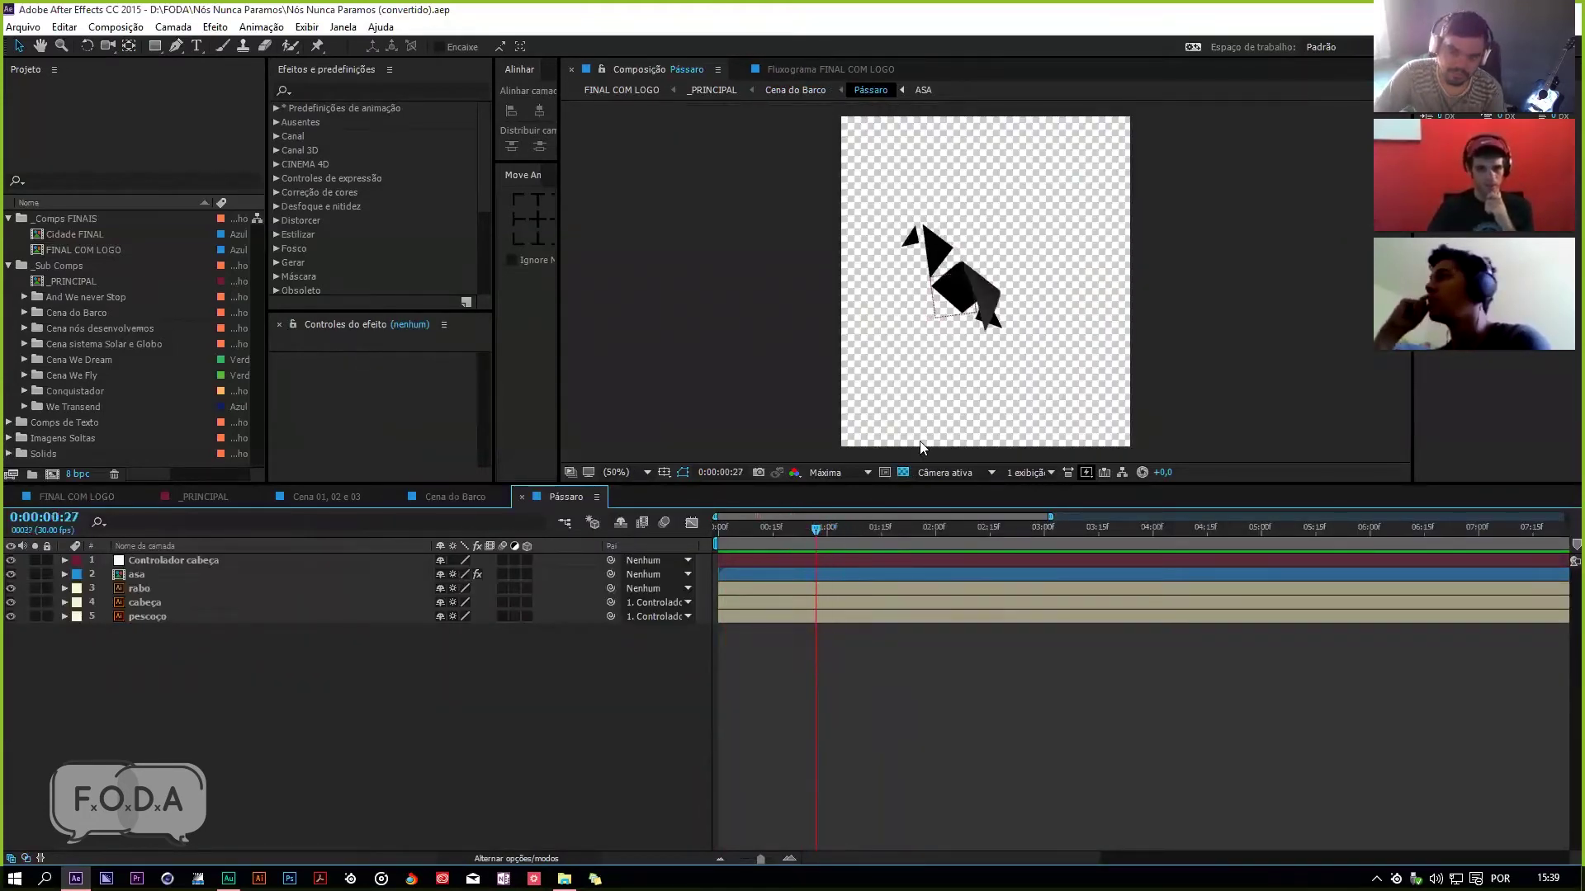
Step: Reveal the asa layer's CC Page Turn Fold Position keyframes, scrub through the wing fold, and collapse the layer
left_click(147, 576)
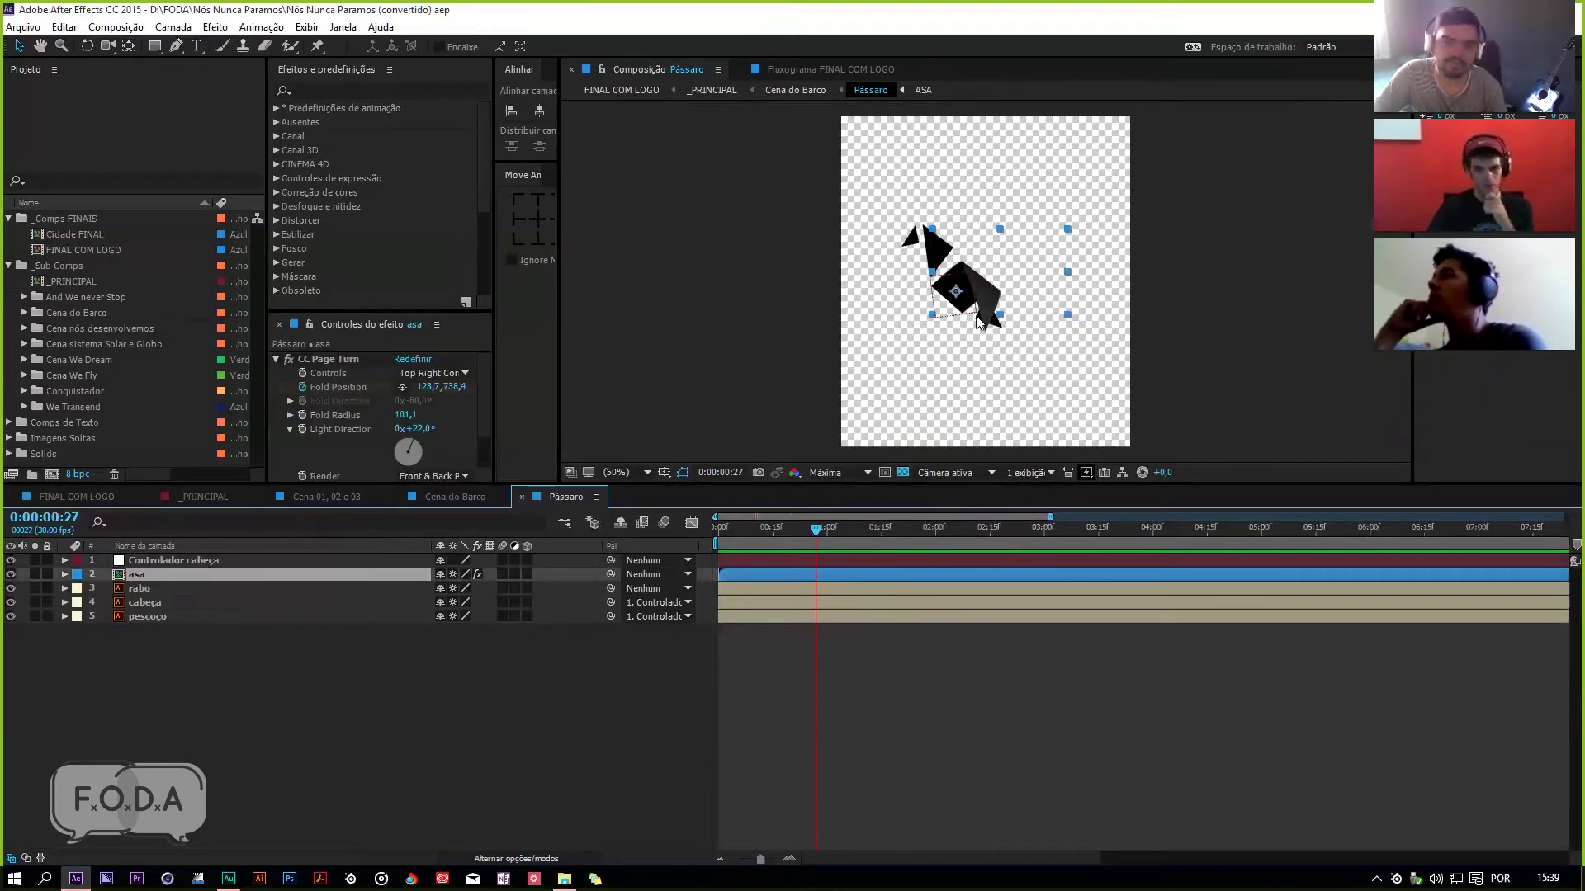
key("u")
left_click_drag(777, 535, 834, 538)
left_click(792, 544)
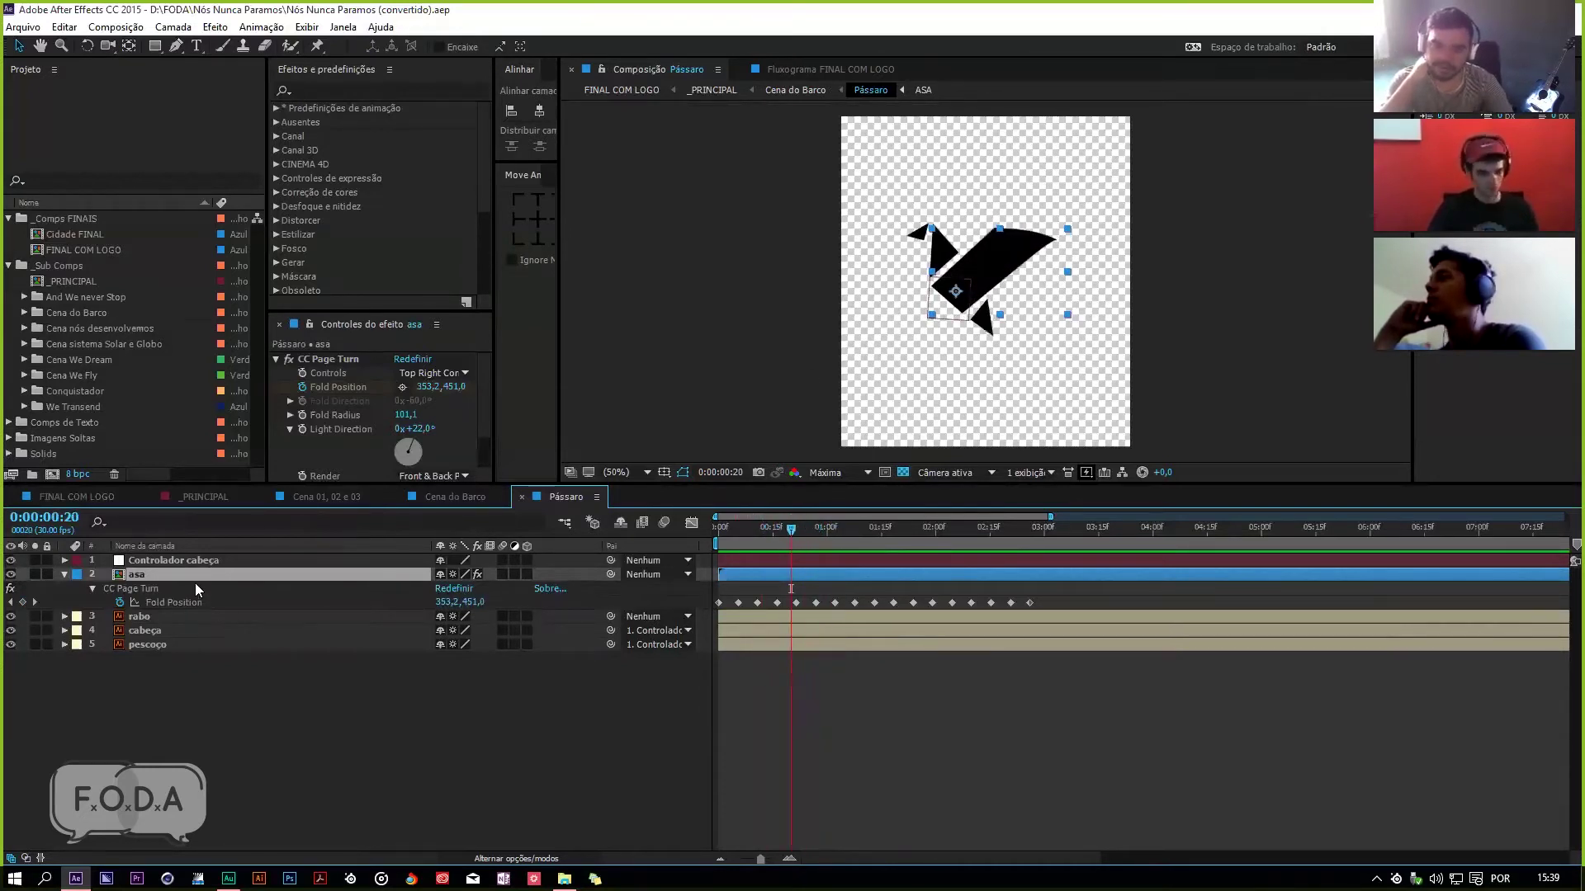
key("u")
Step: Inspect the Controlador cabeça null's motion by scrubbing the timeline, and close the Pássaro composition
left_click(235, 558)
left_click_drag(743, 536, 812, 534)
key("ctrl+w")
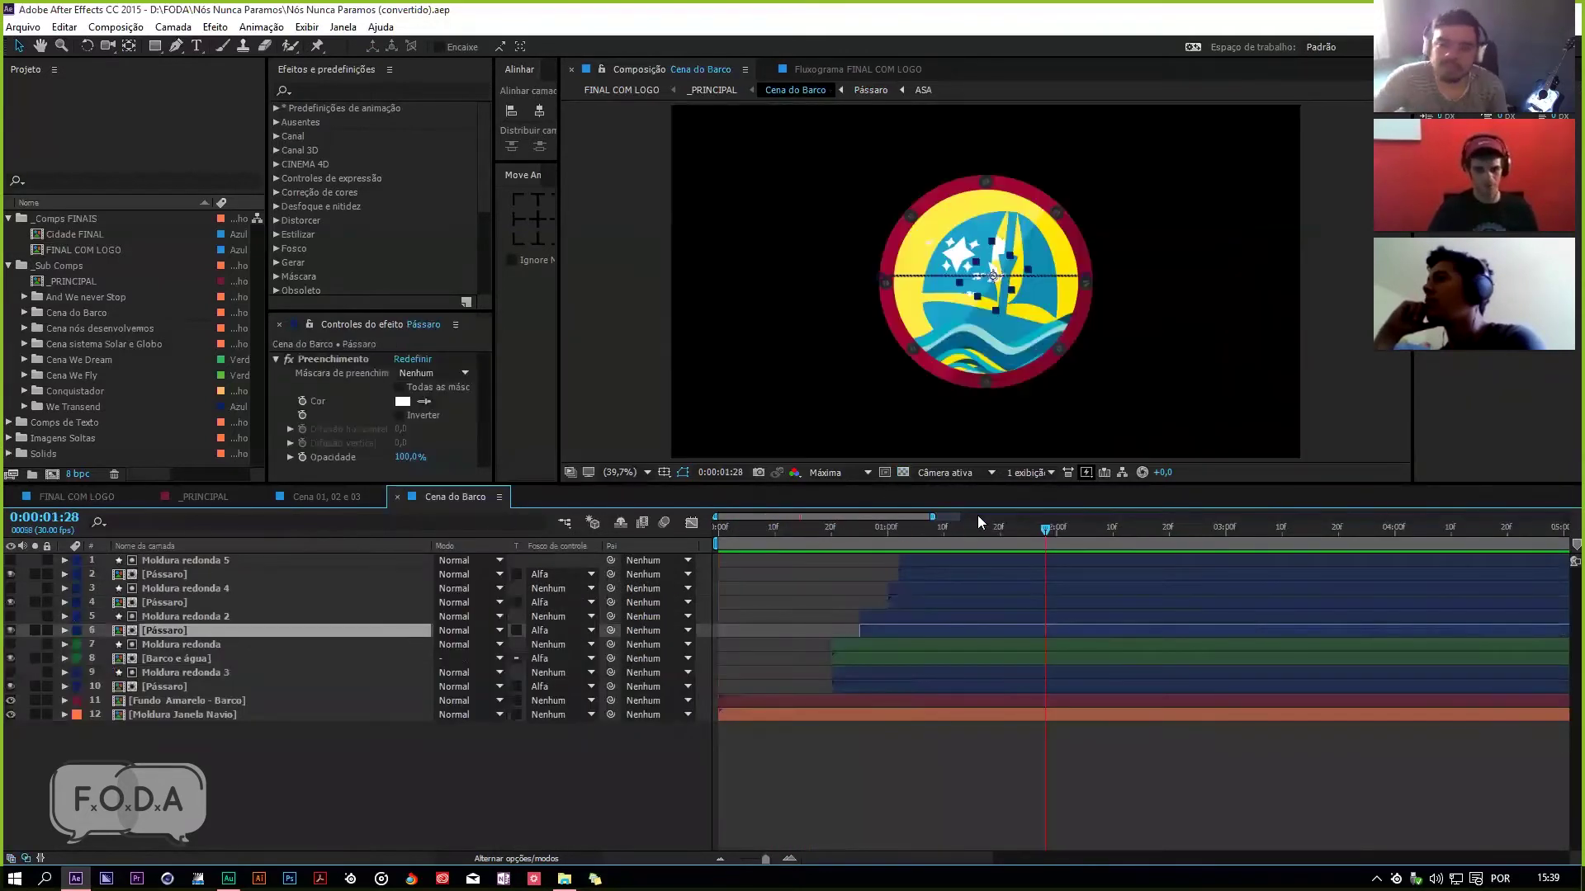
Step: Preview the birds and boat in Cena do Barco and stop at 0:00:02:04
key("space")
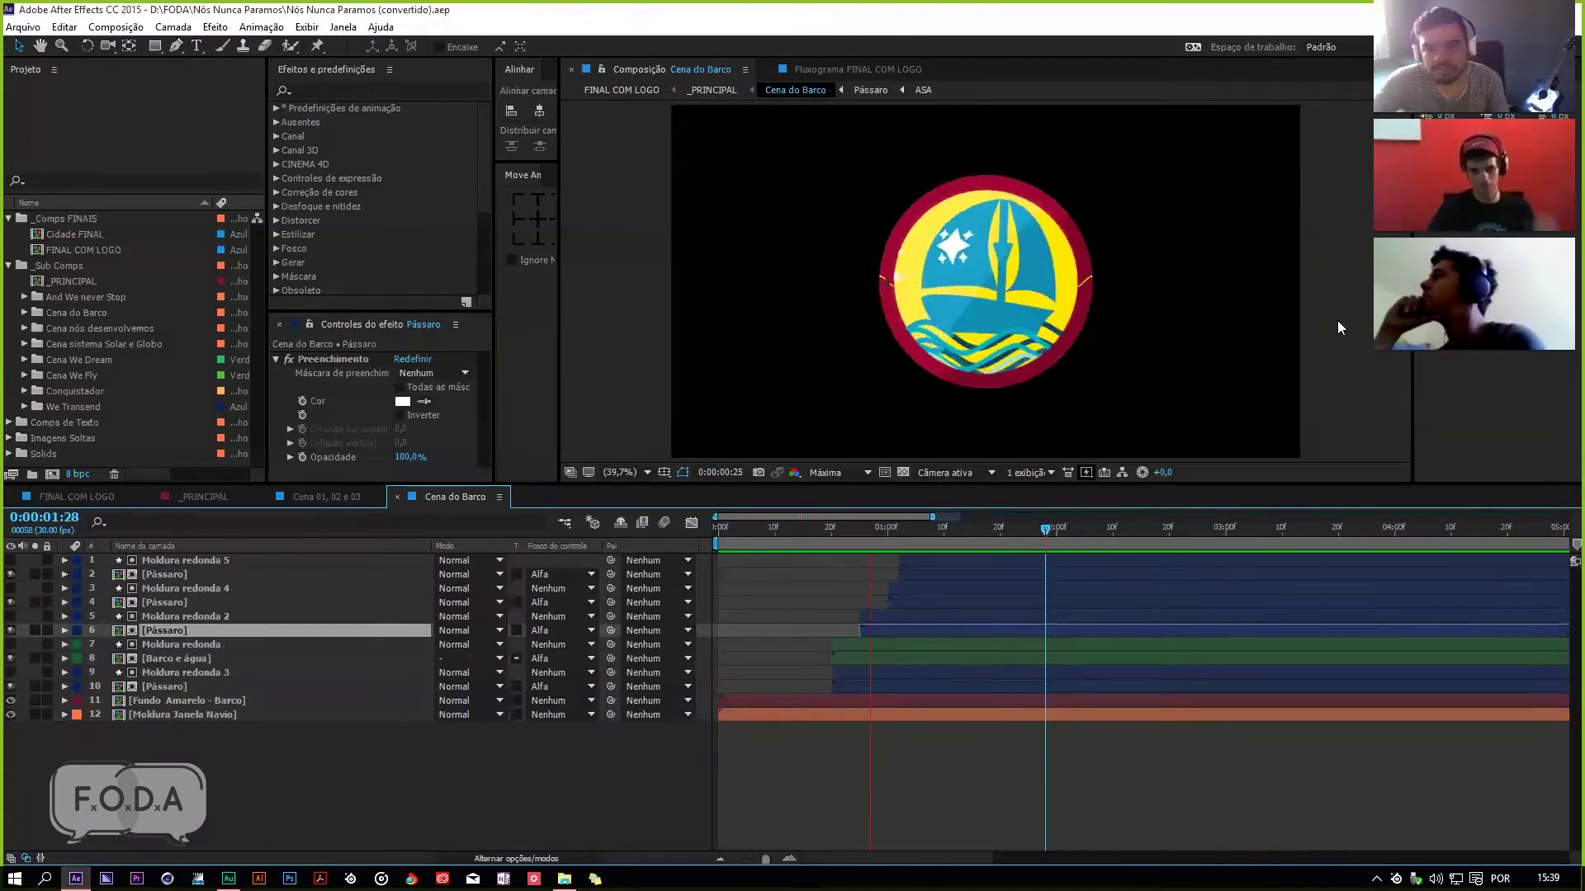
left_click(1075, 523)
left_click(1076, 524)
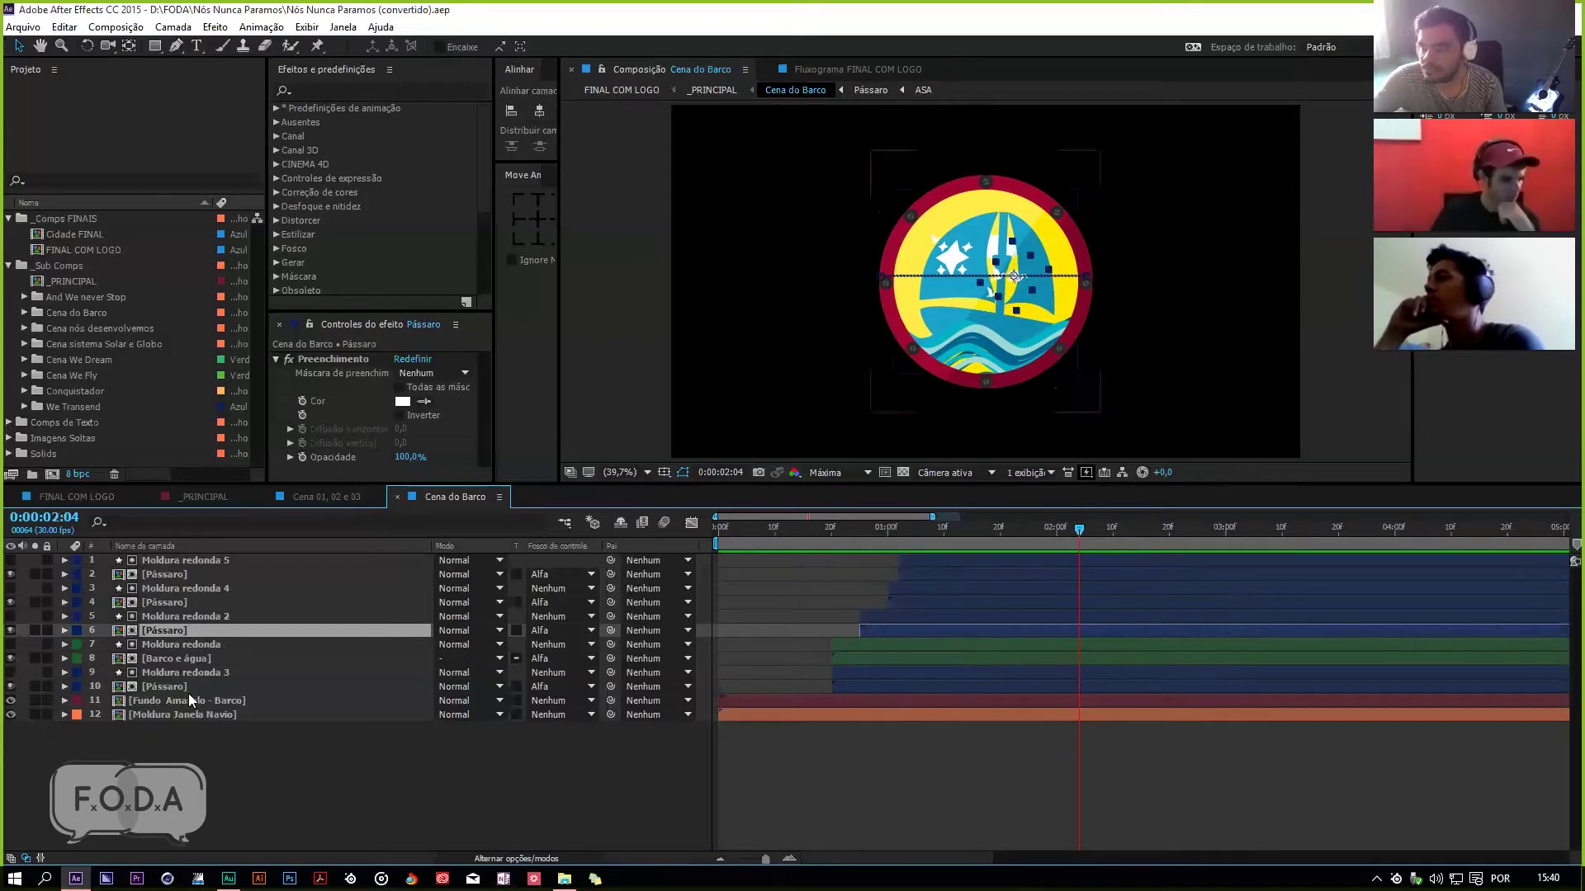
Step: Open Barco reflexo through Barco e água, inspect its Brasão barco composition at 0:00:00:13, and close Brasão barco
left_click(198, 660)
double_click(198, 661)
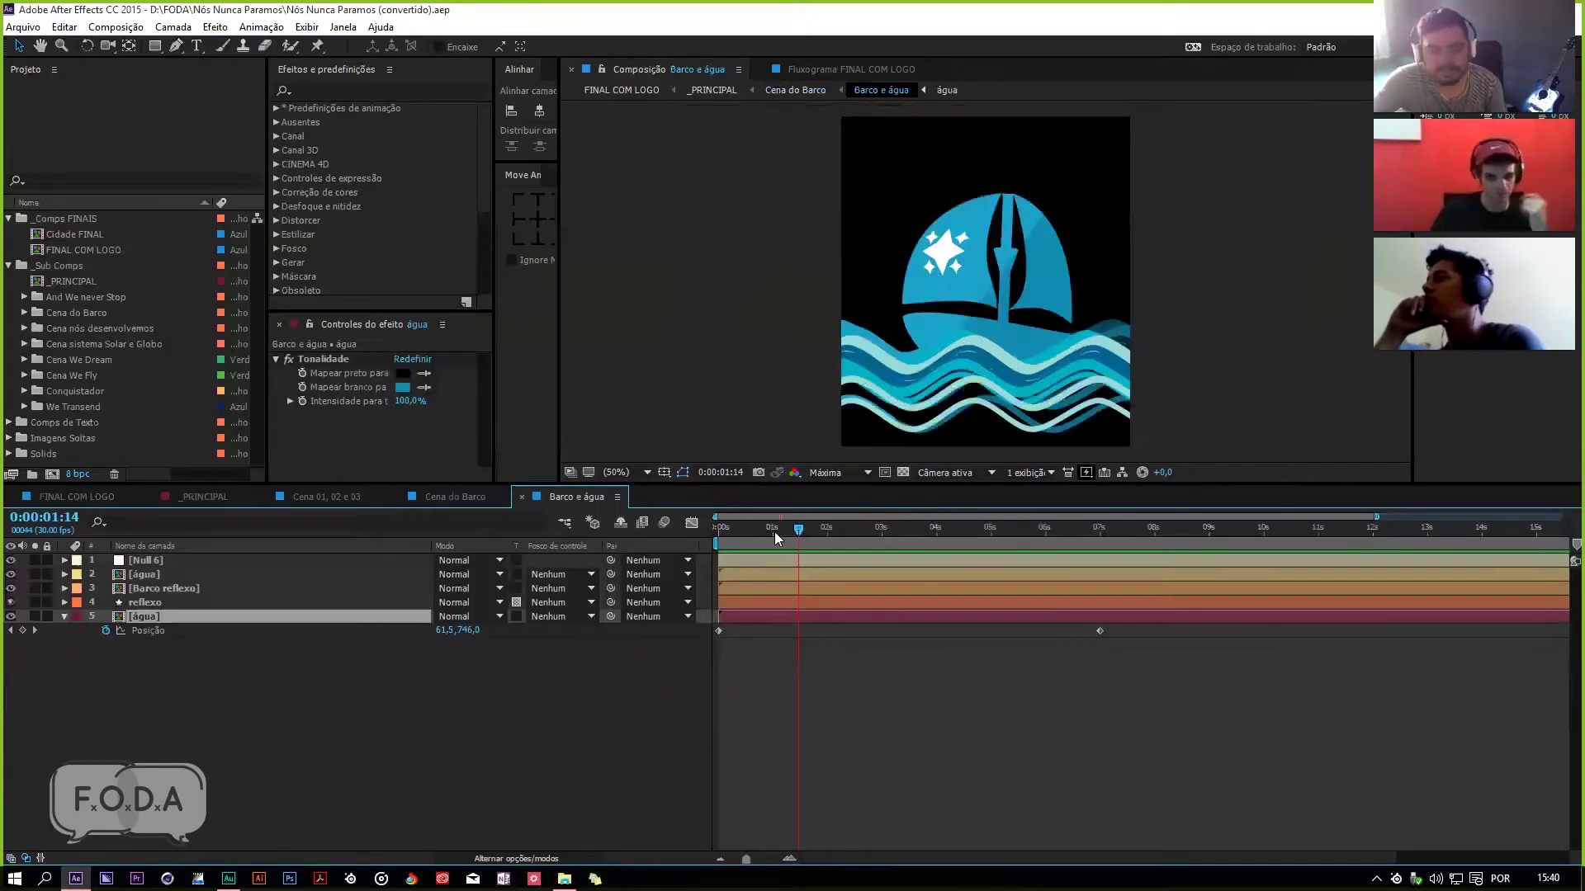
double_click(160, 588)
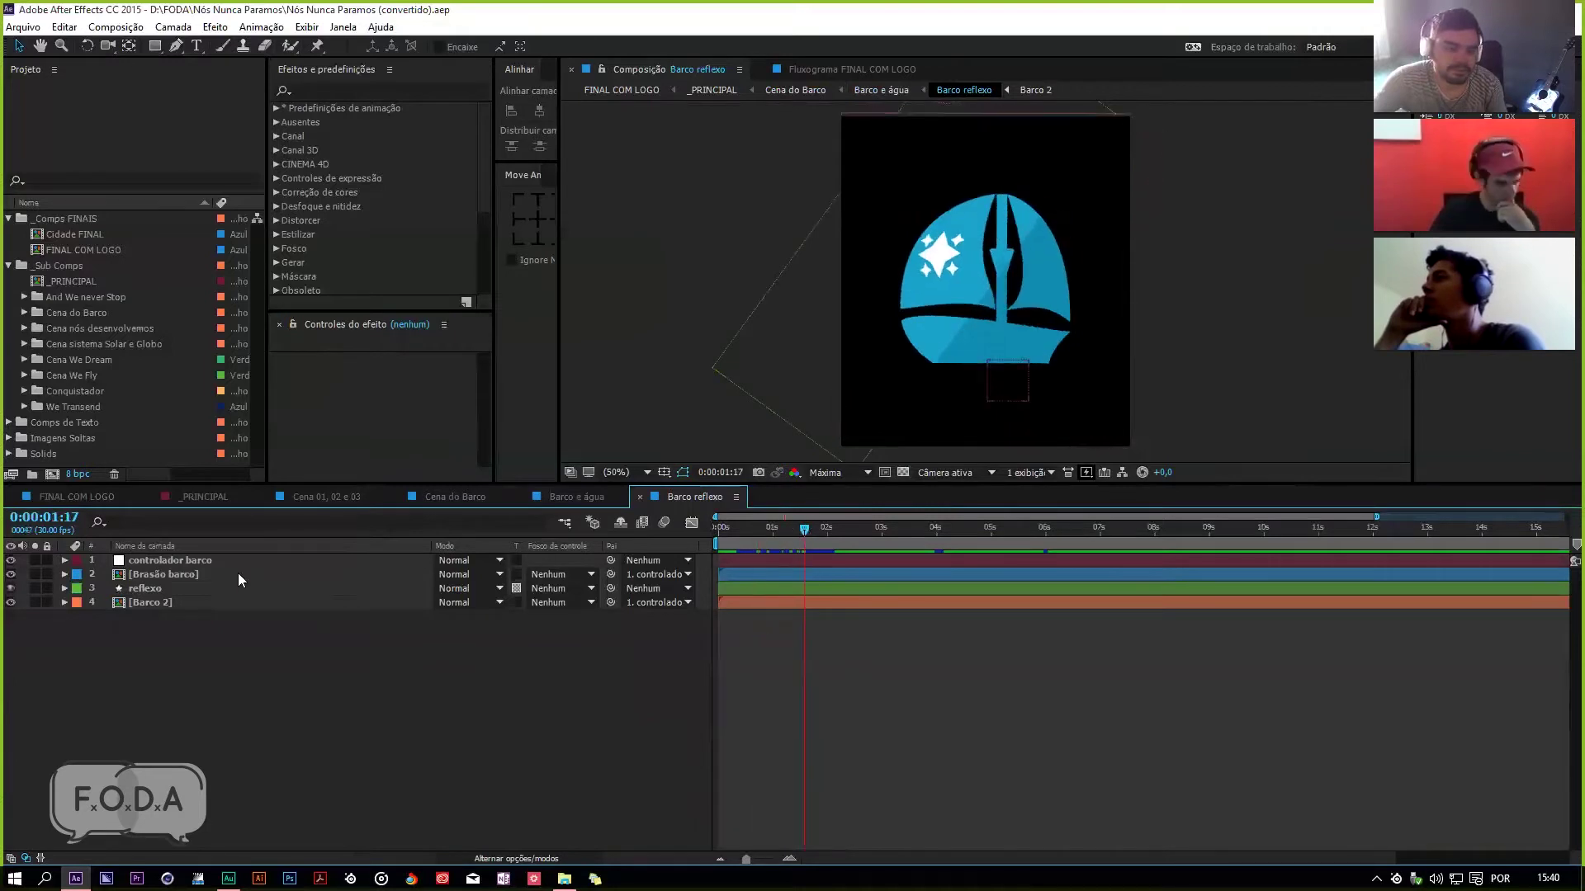
double_click(198, 575)
left_click(785, 533)
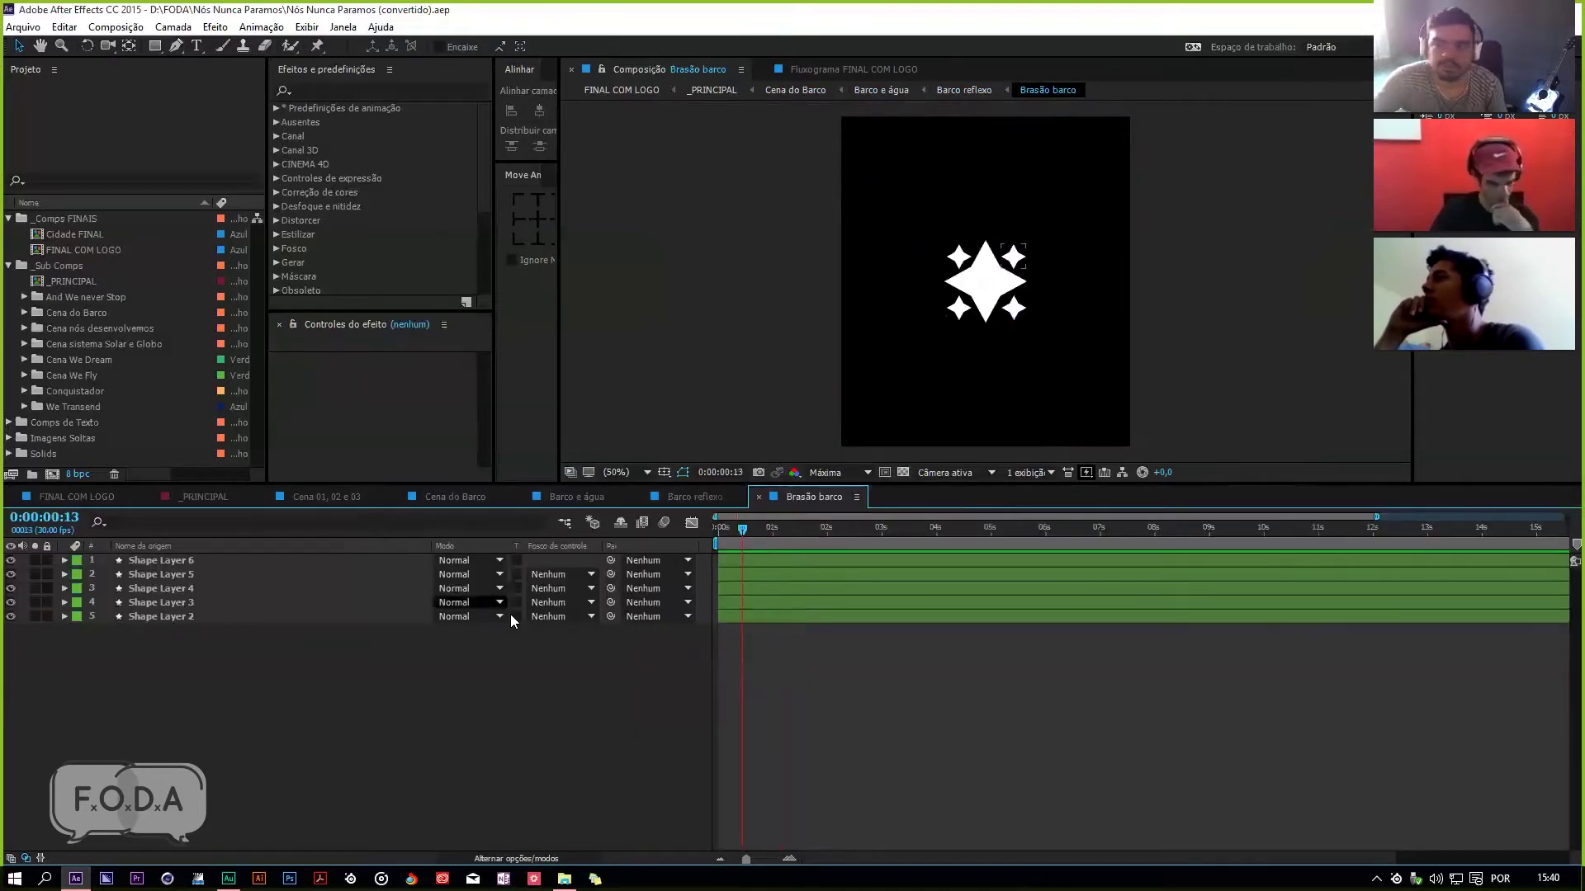
key("ctrl+w")
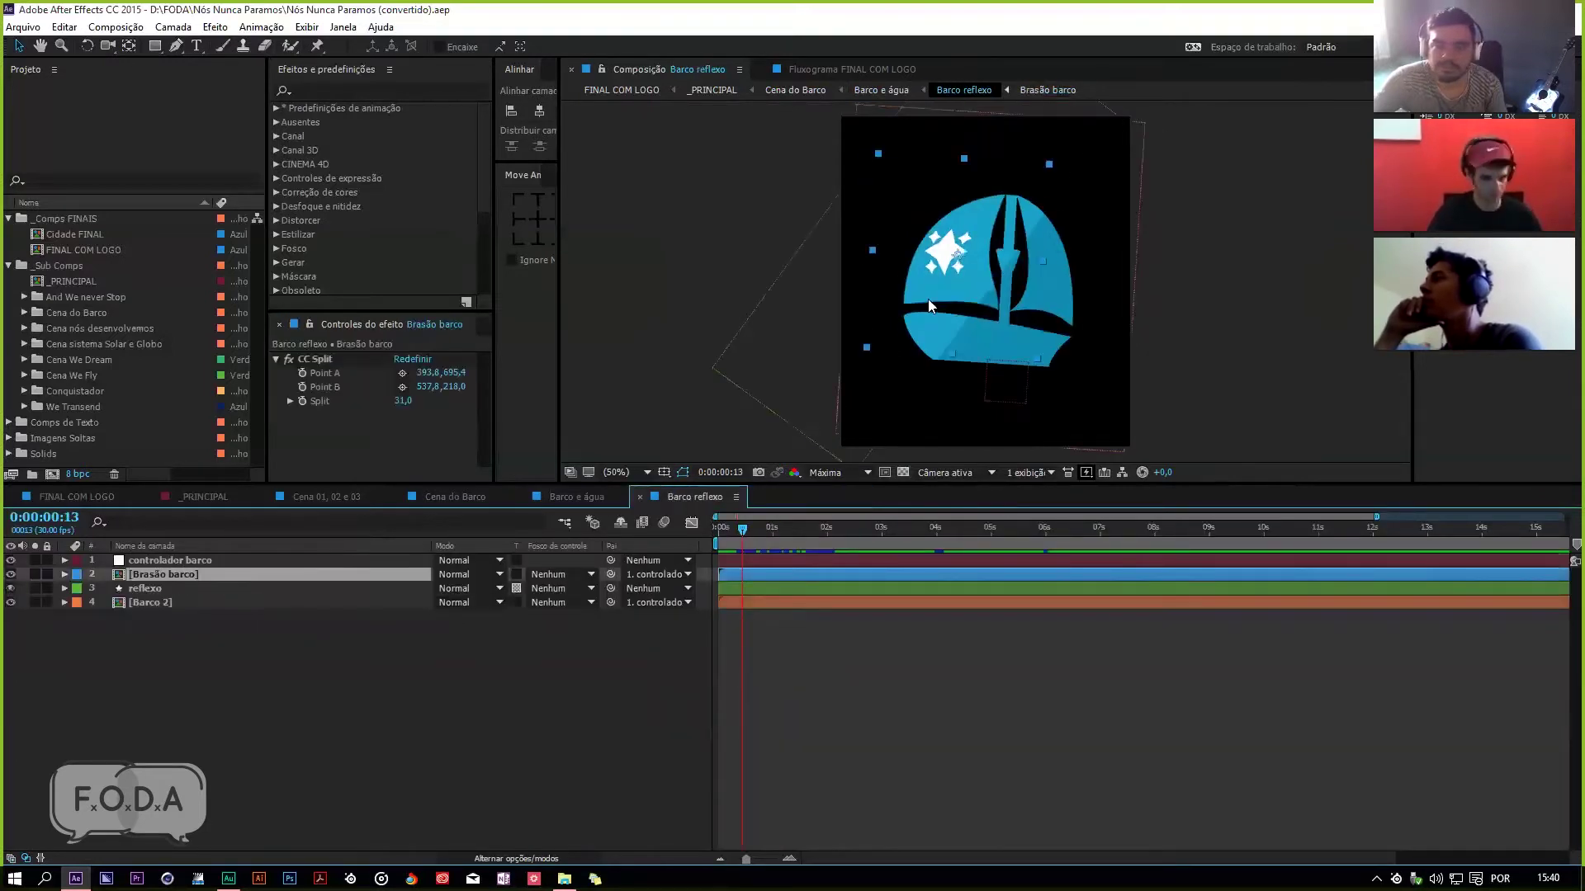
Step: Open Barco 2 from Barco reflexo, show the title and action safe guides, preview the boat, and move to 0:00:03:00
double_click(161, 601)
left_click_drag(817, 532, 929, 543)
key("apostrophe")
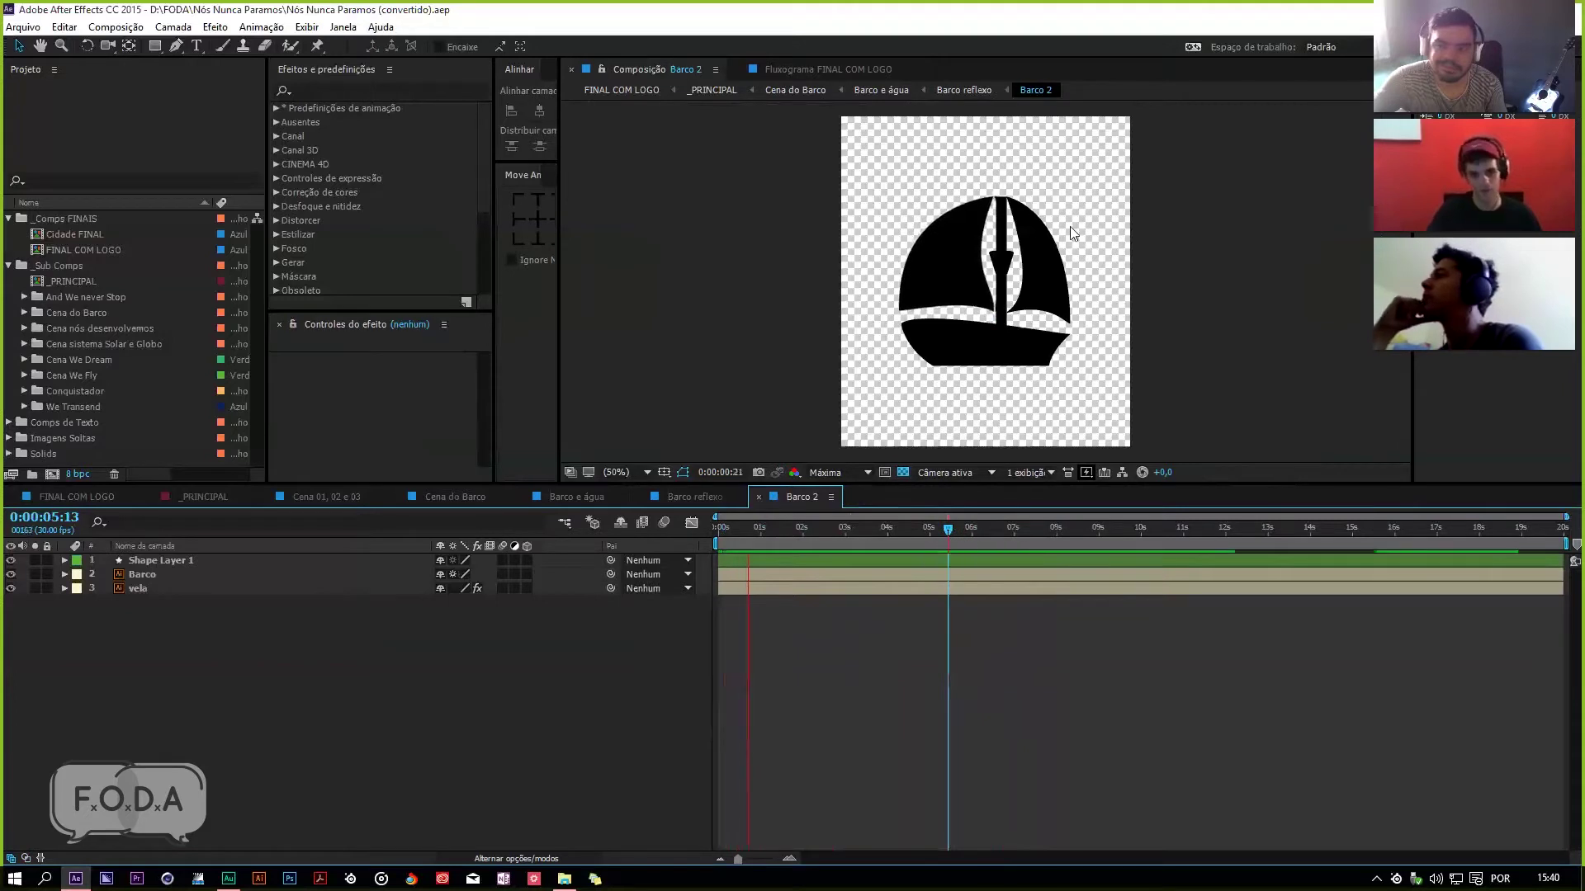
key("space")
left_click_drag(825, 520, 845, 529)
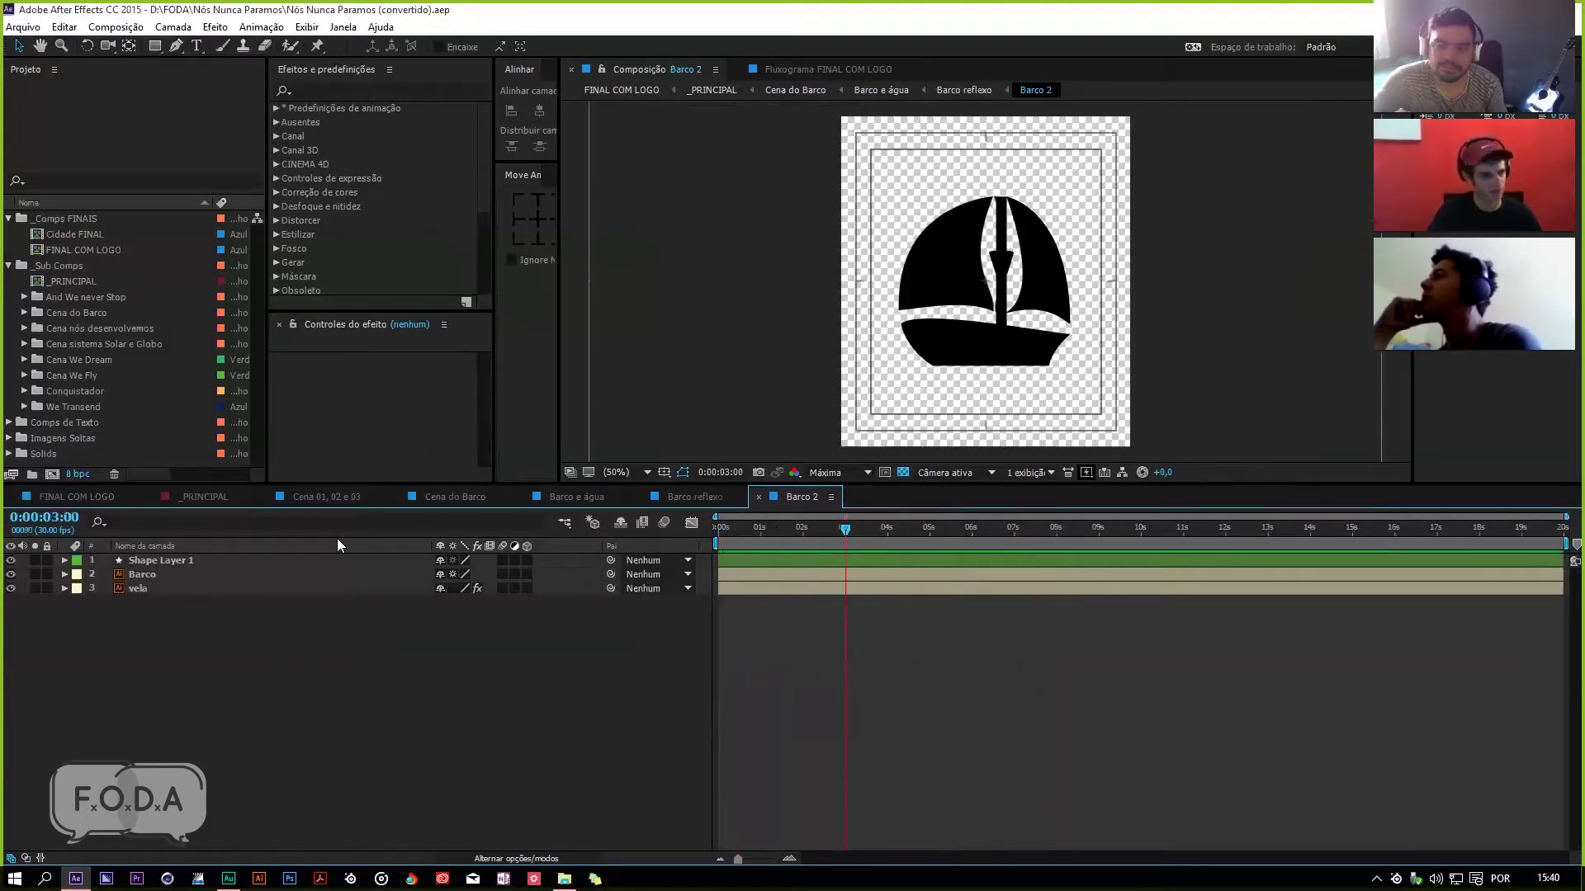
Step: Inspect the Barco layer and the CC Flo Motion effect on the vela layer, and close Barco 2
left_click(142, 574)
left_click(138, 589)
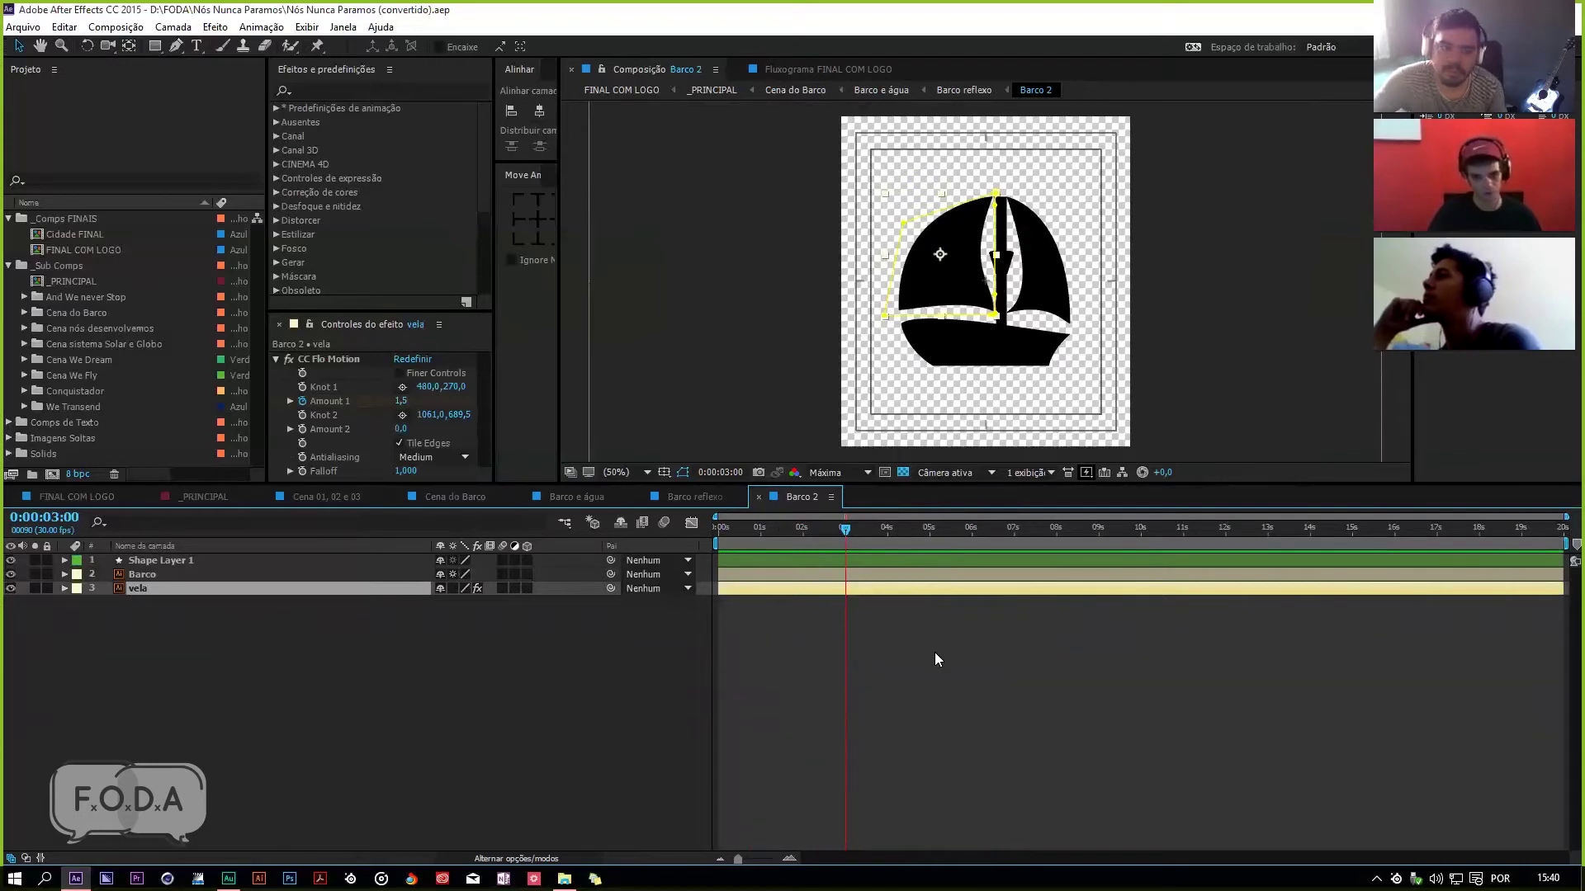
key("ctrl+w")
Step: Inspect how controlador barco rocks the boat by scrubbing Barco reflexo to 0:00:01:16, and close the composition
left_click_drag(901, 537, 764, 537)
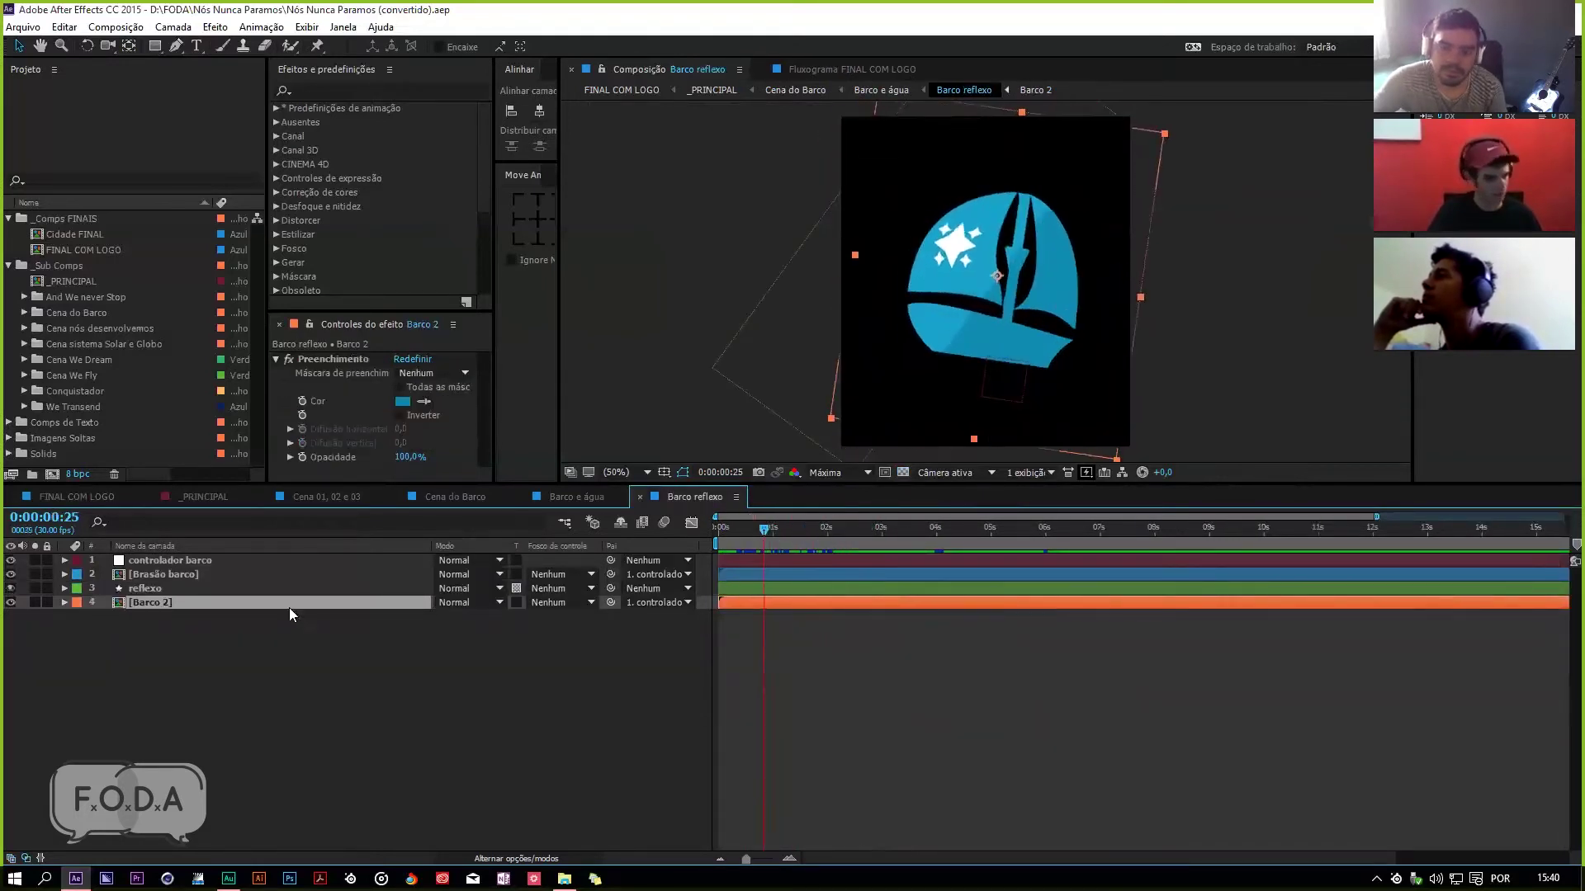
left_click(231, 562)
left_click(755, 533)
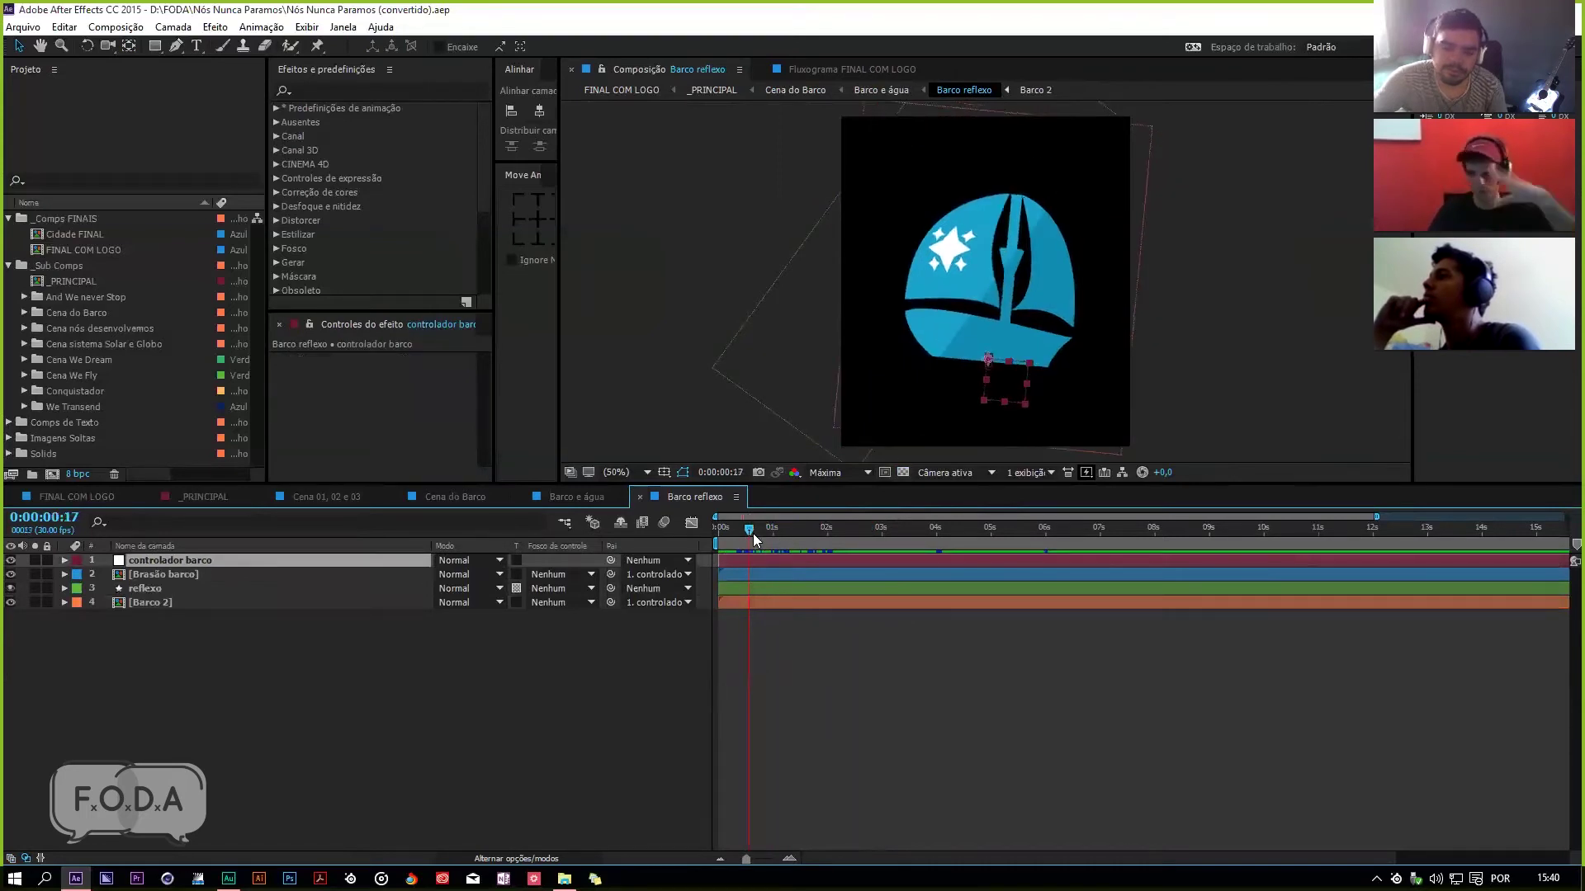
left_click(806, 526)
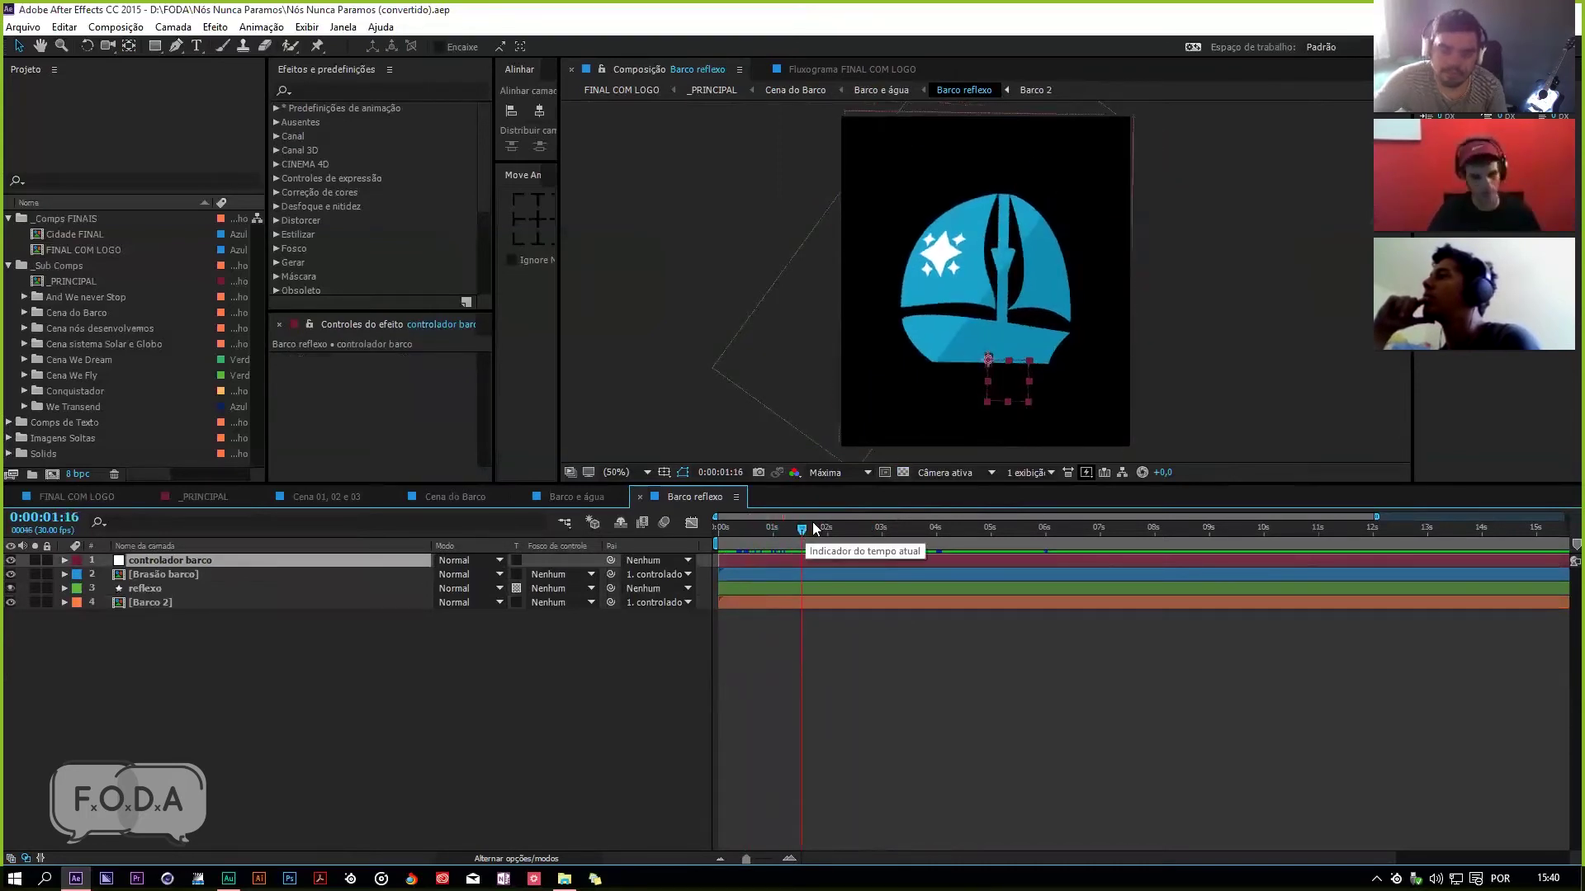
key("ctrl+w")
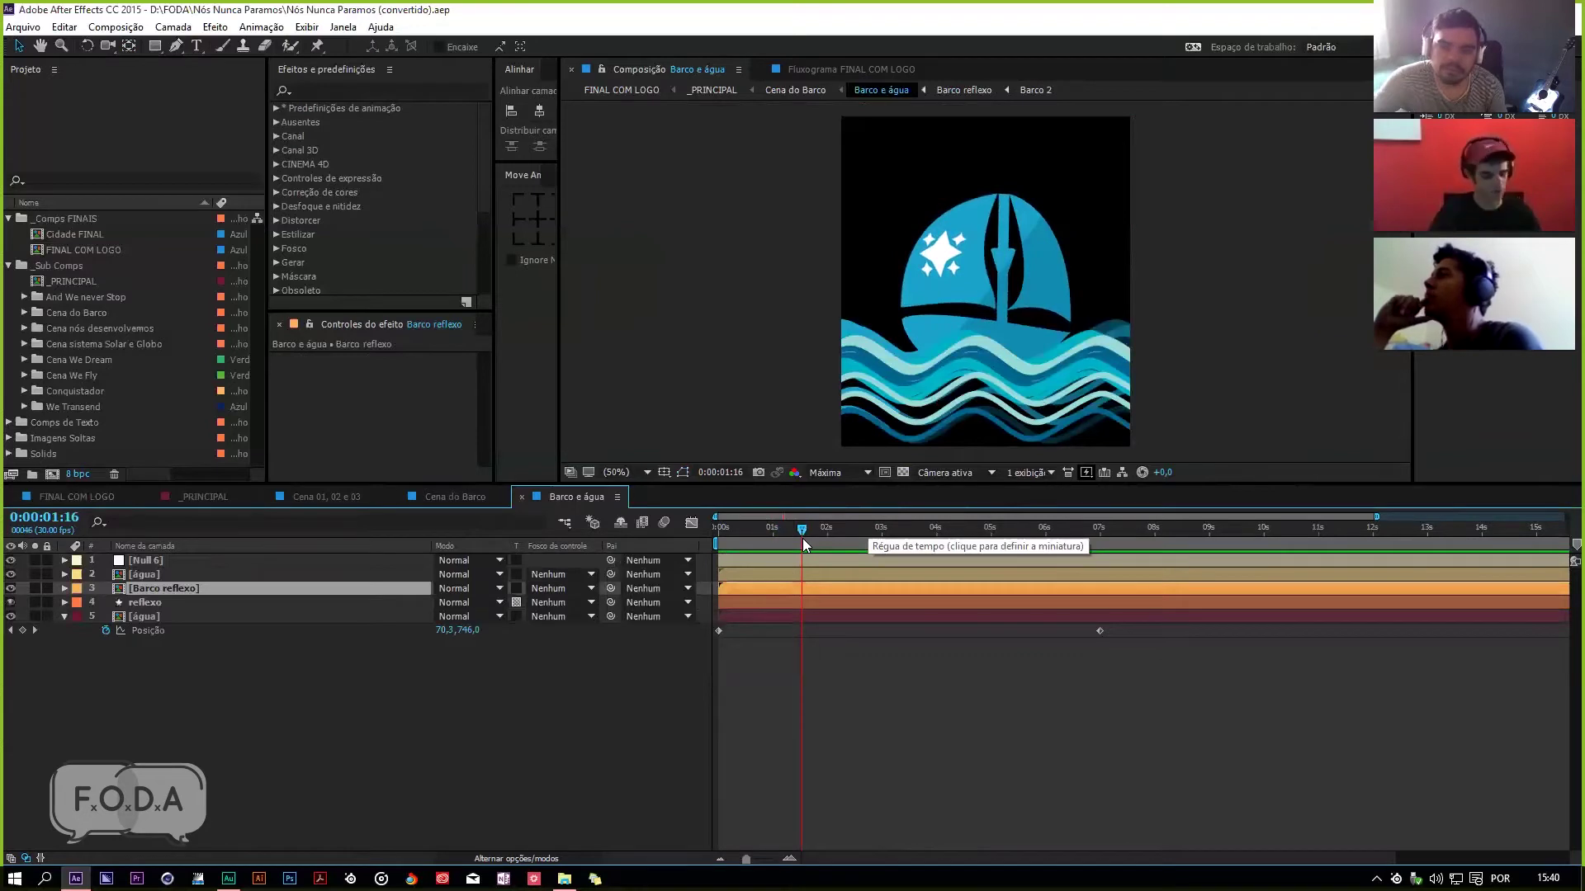
Step: Close Barco e água, preview Cena do Barco, and inspect the Moldura redonda 3 matte layer at 0:00:00:11
key("ctrl+w")
key("space")
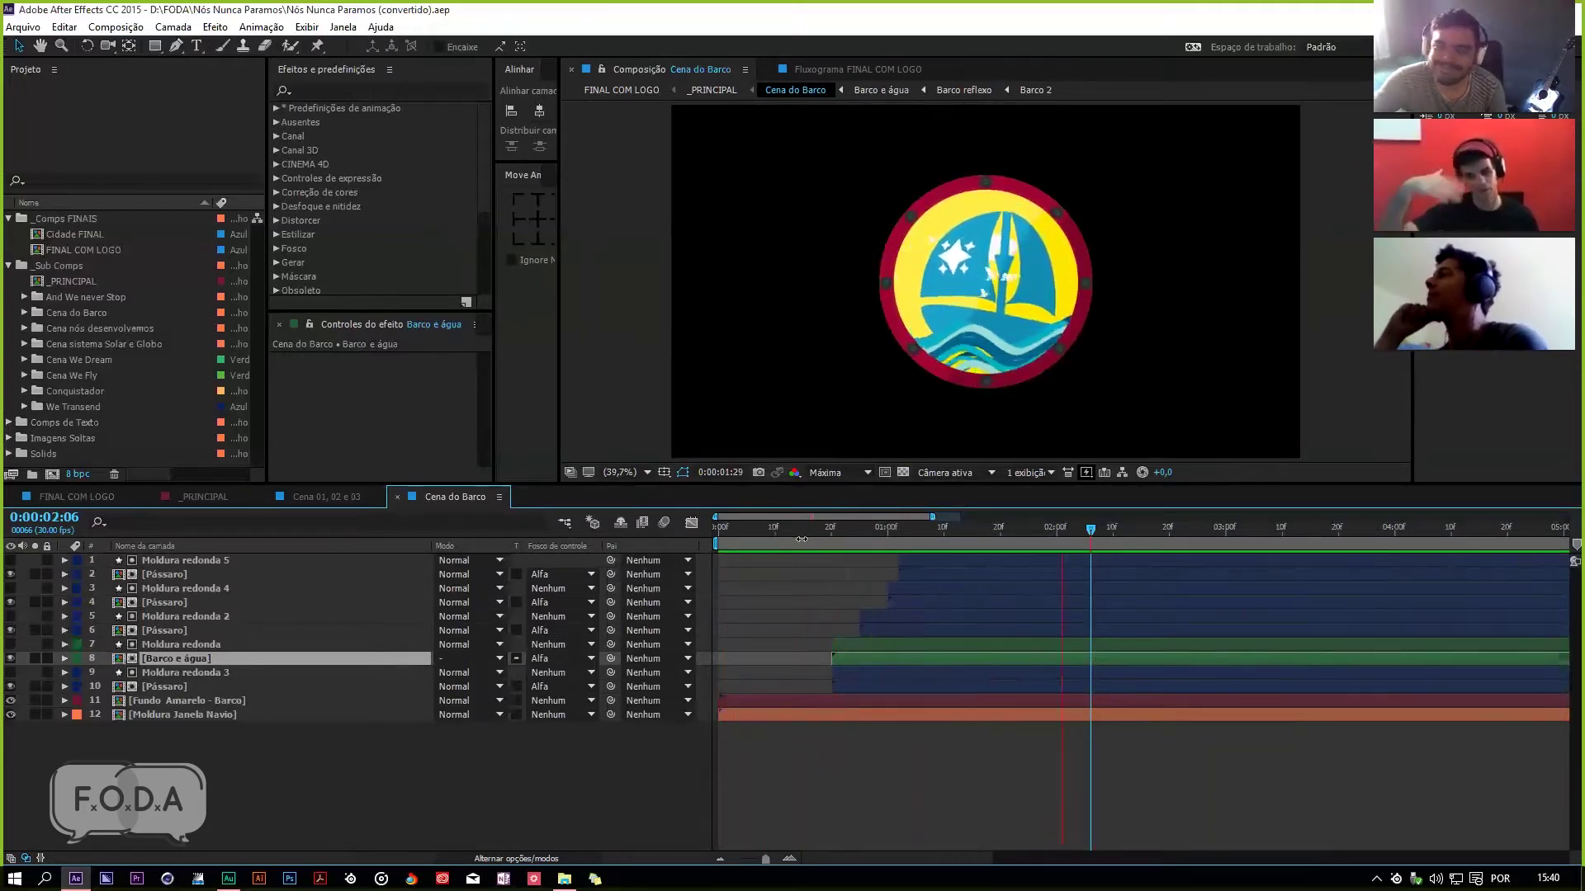
mouse_move(817, 525)
left_mouse_down()
mouse_move(751, 543)
mouse_move(780, 544)
left_mouse_up()
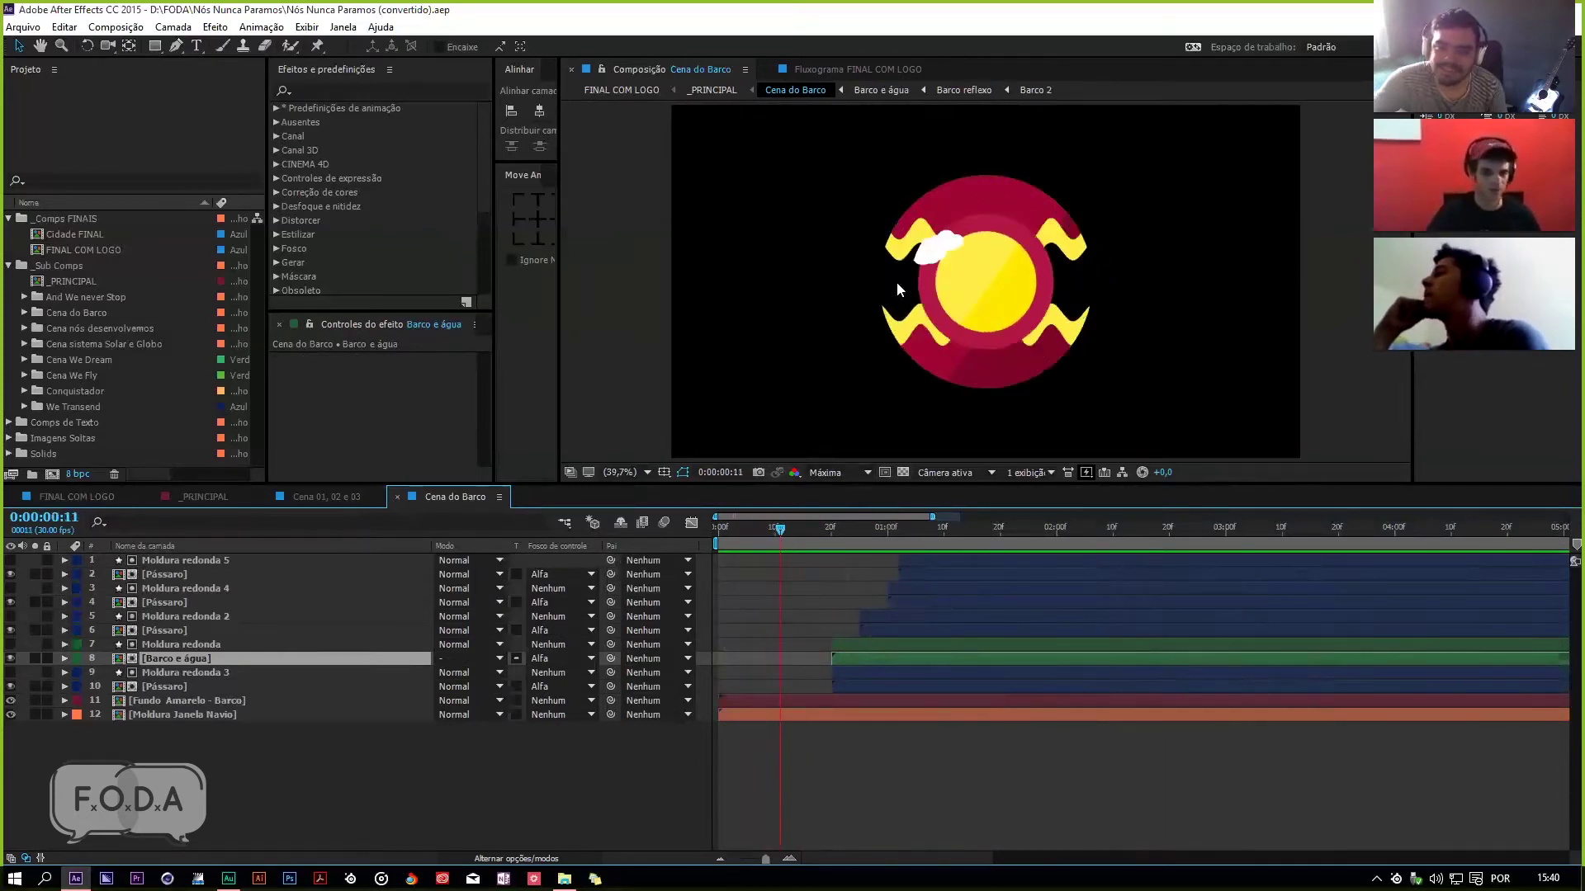
left_click(242, 674)
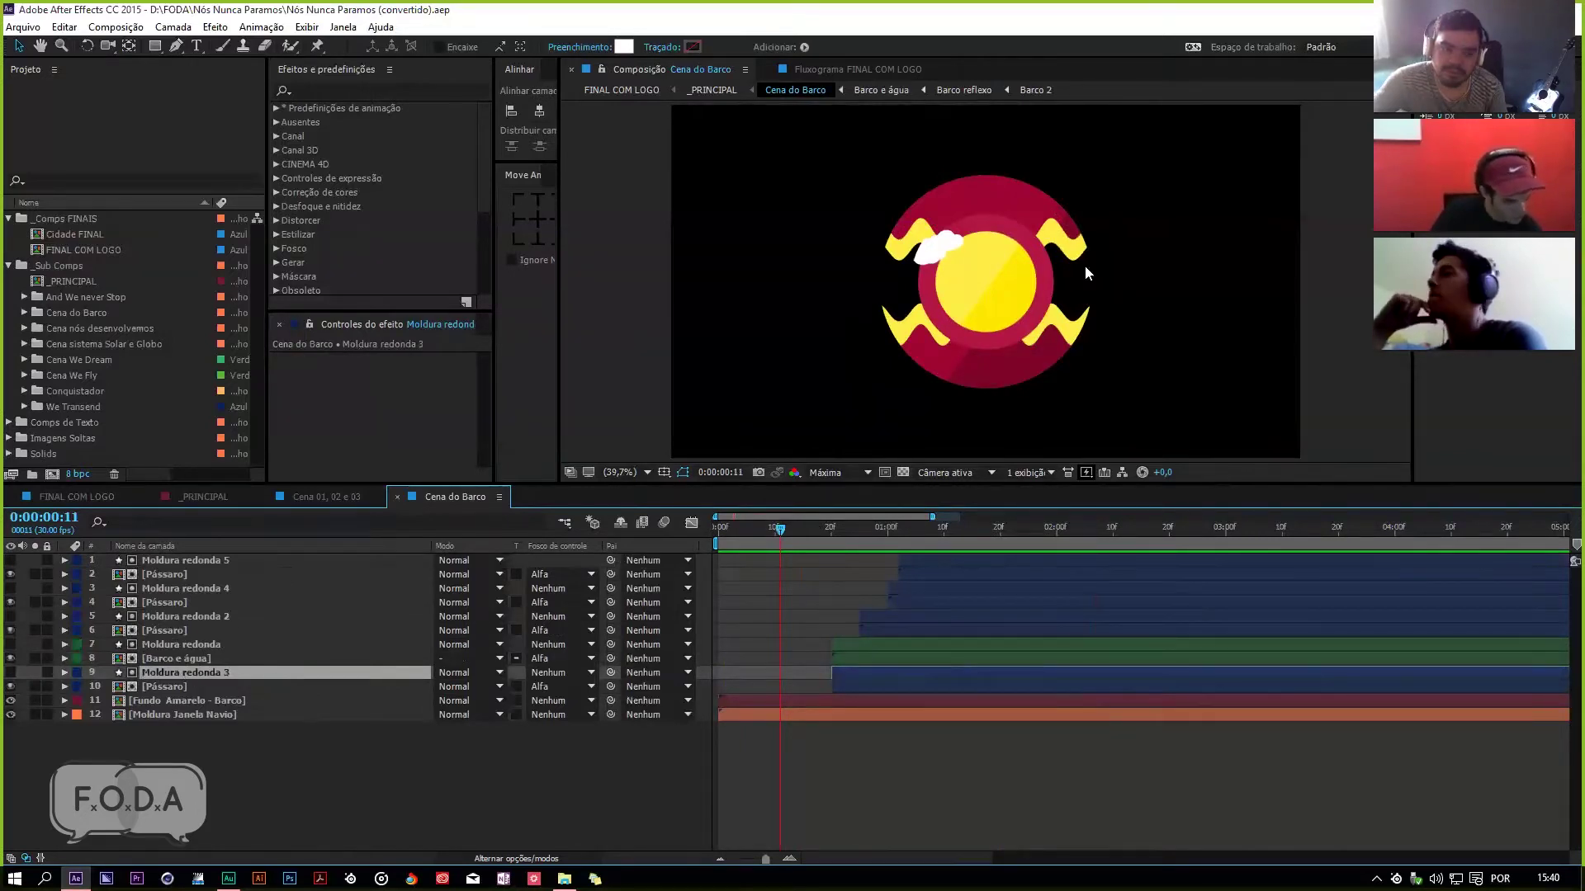
Step: Switch to FINAL COM LOGO and scrub from the globe scene to the solar system scene at 0:00:06:17
left_click(11, 497)
left_click_drag(823, 532, 841, 528)
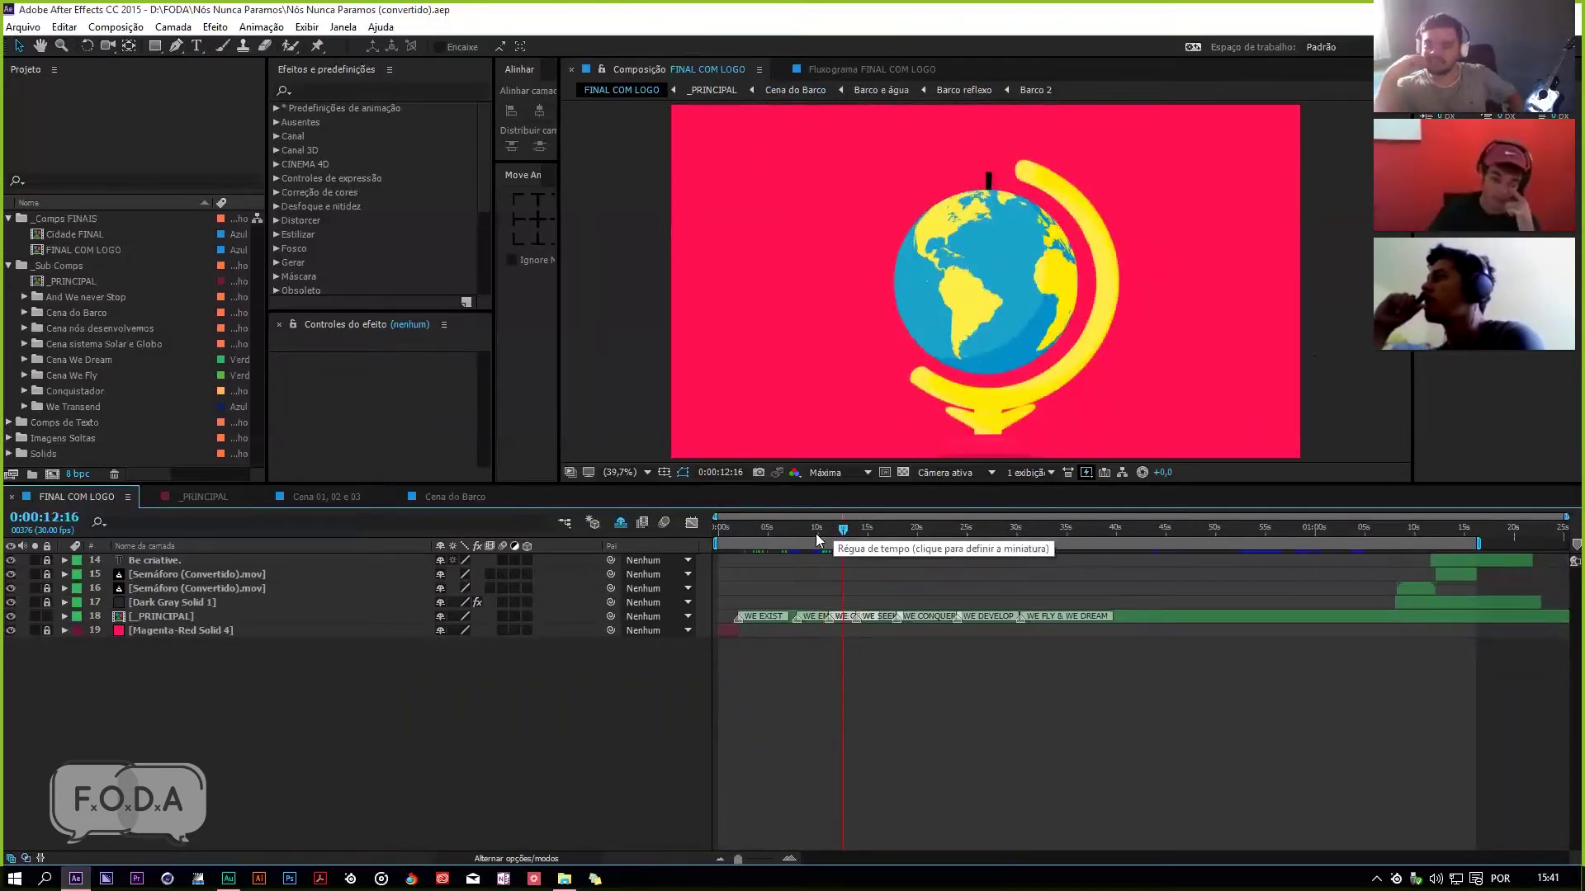
left_click(784, 535)
left_click_drag(782, 549, 784, 549)
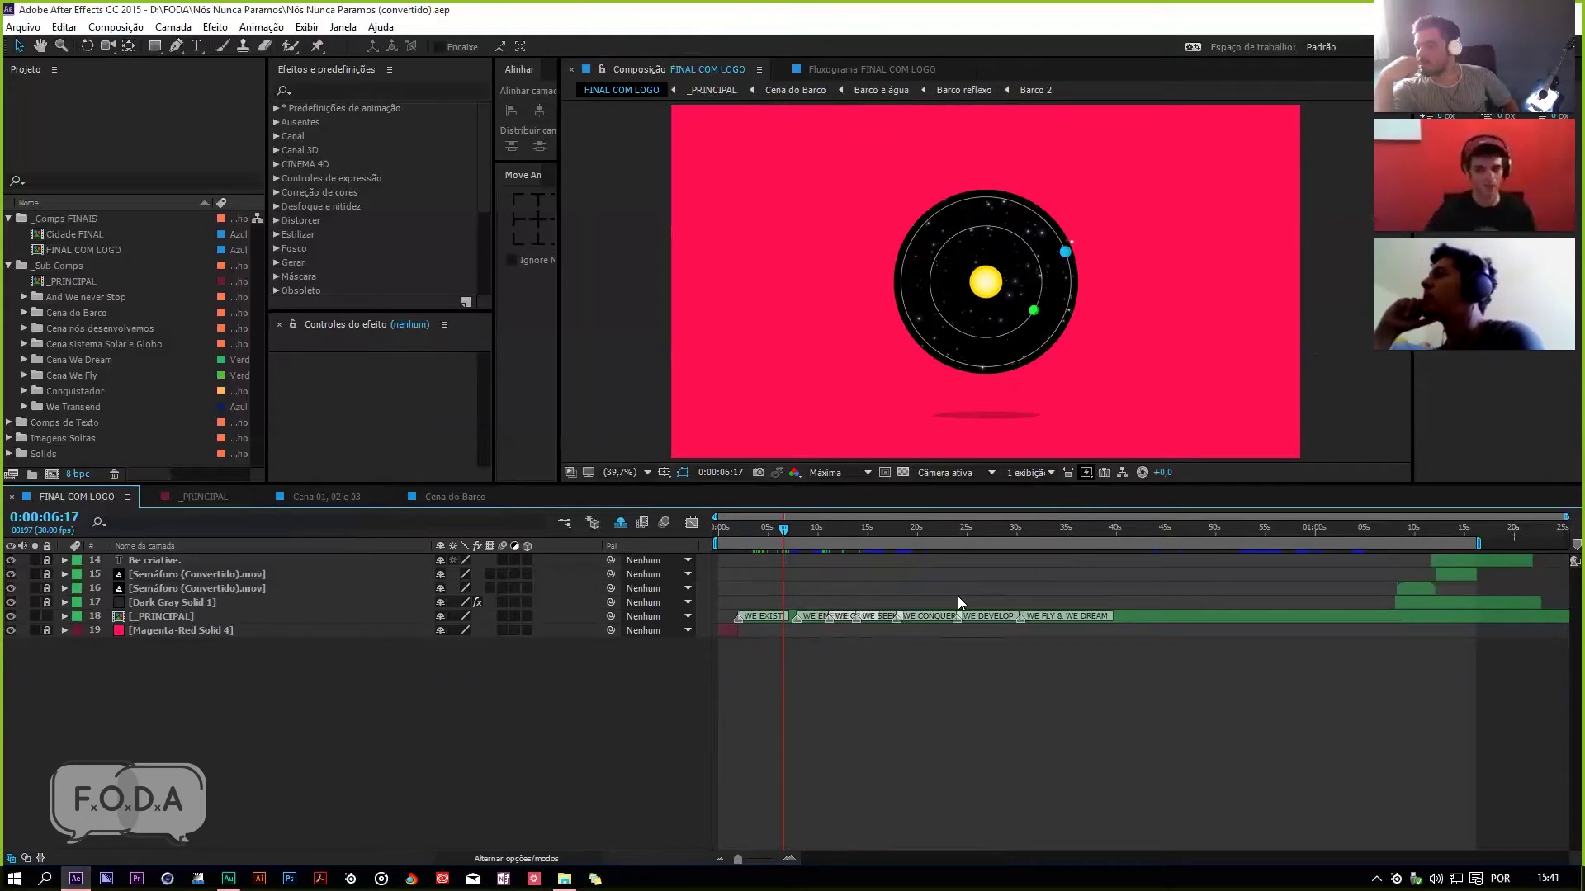
Step: Scrub FINAL COM LOGO through the globe scene to 0:00:12:28, and review Cena do Barco at 0:00:01:25
left_click_drag(785, 529, 825, 536)
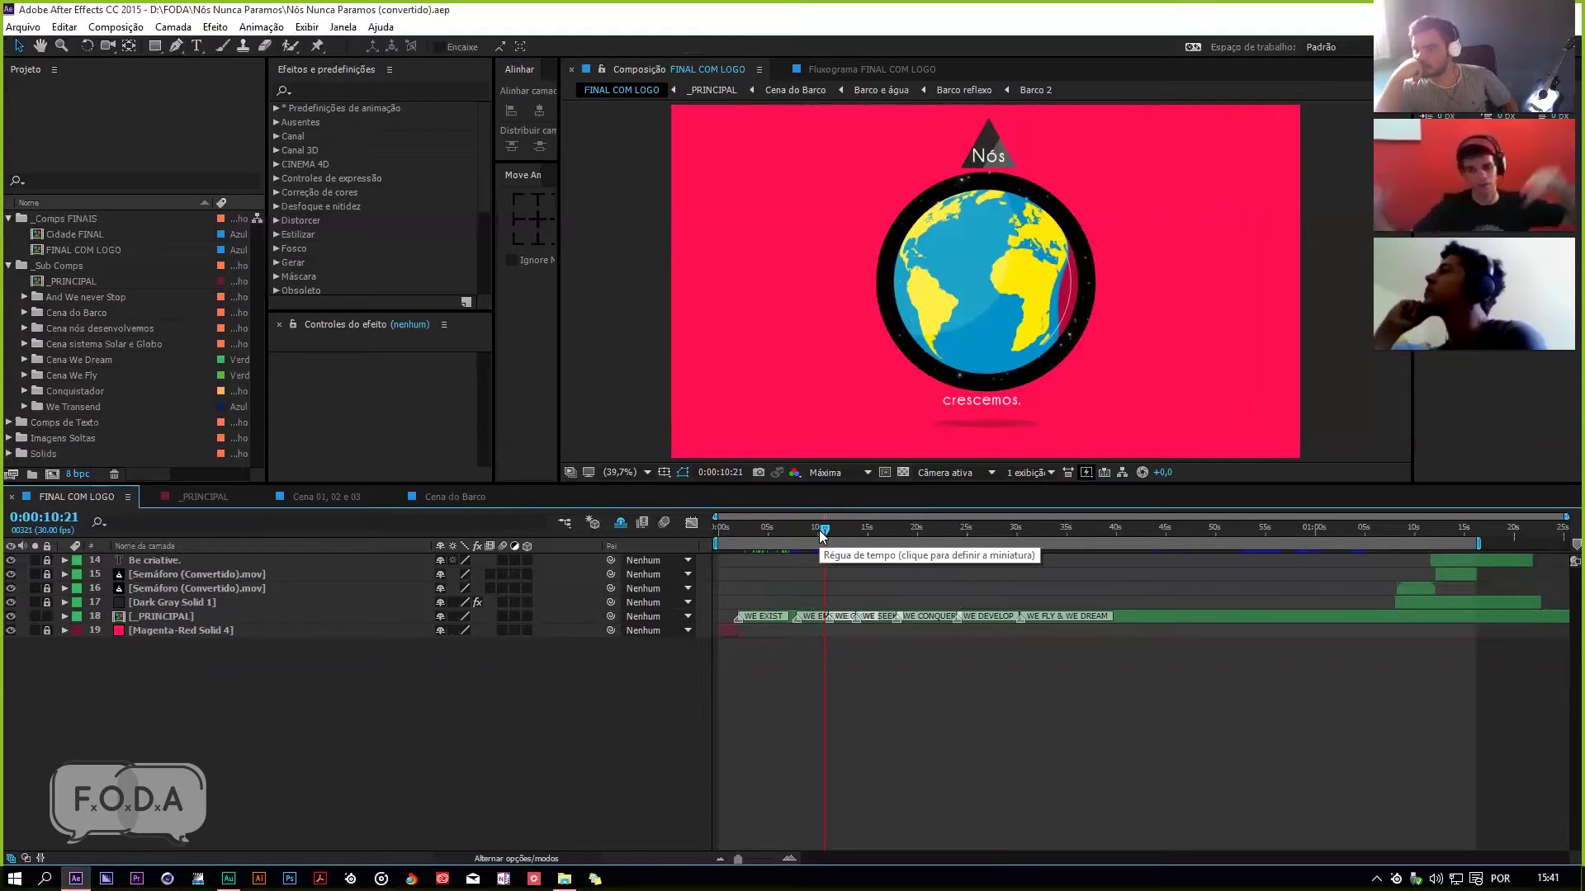
left_click_drag(824, 529, 849, 534)
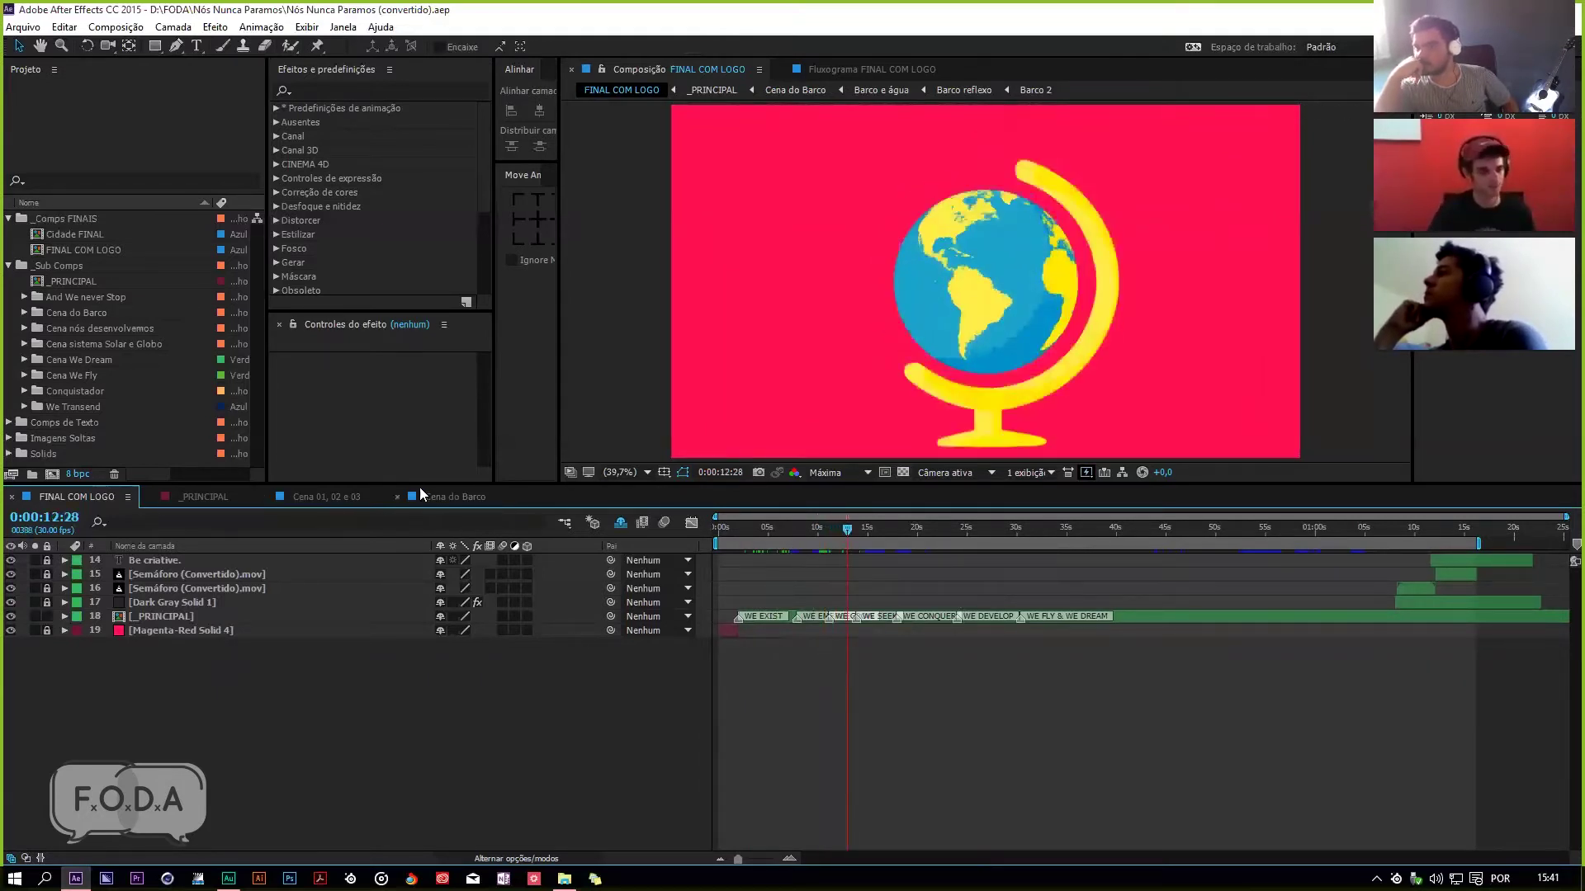
left_click(421, 496)
left_click_drag(868, 530, 1089, 287)
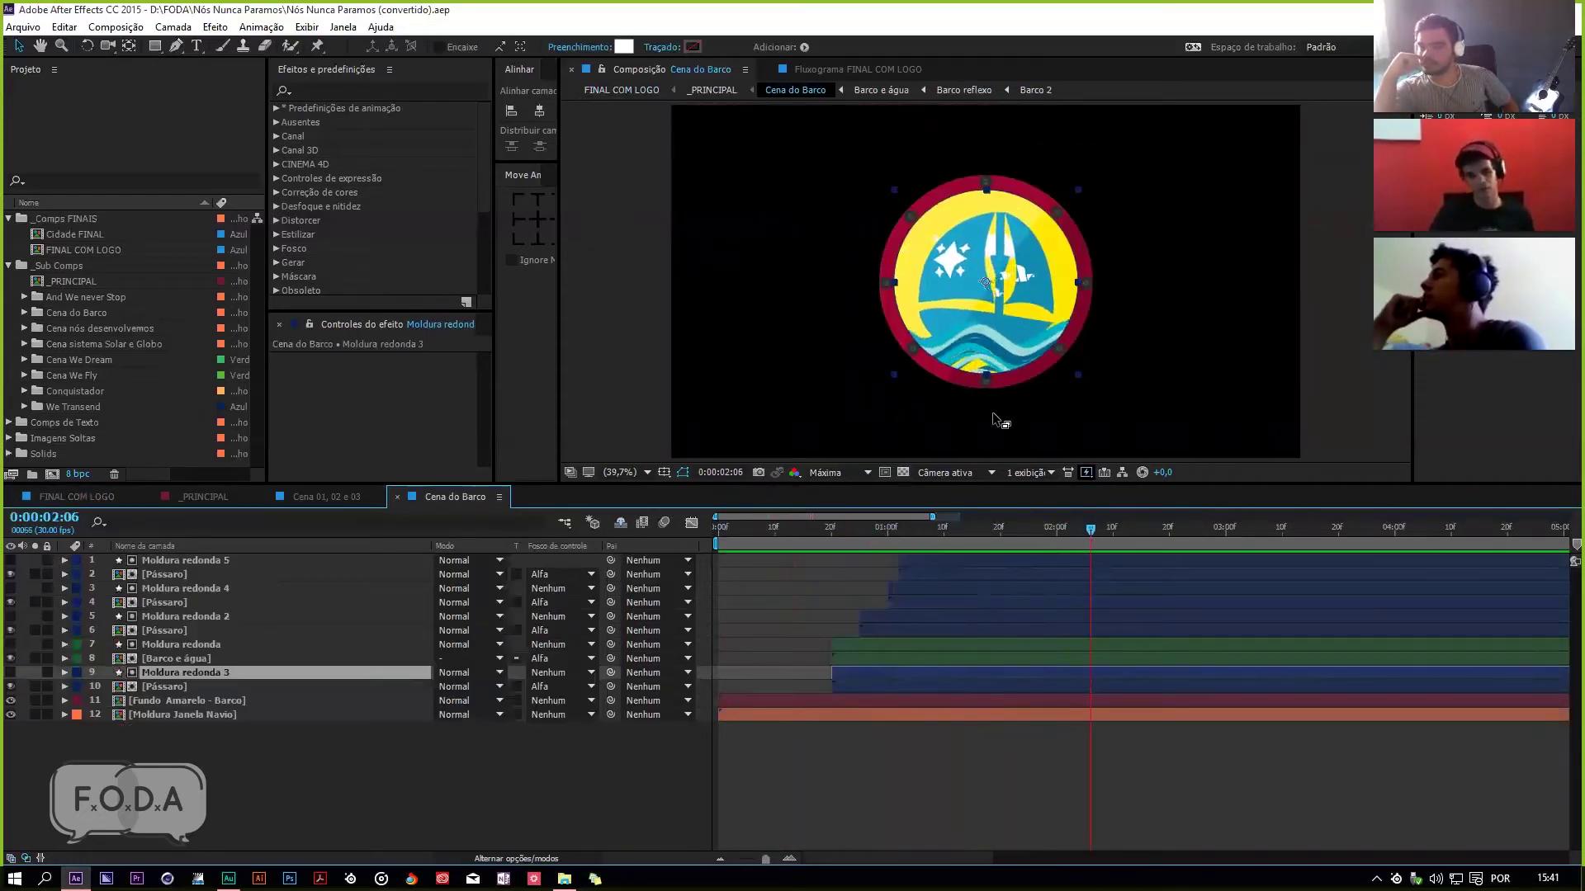
mouse_move(1000, 541)
left_mouse_down()
mouse_move(907, 558)
mouse_move(1040, 545)
mouse_move(896, 566)
mouse_move(1028, 553)
left_mouse_up()
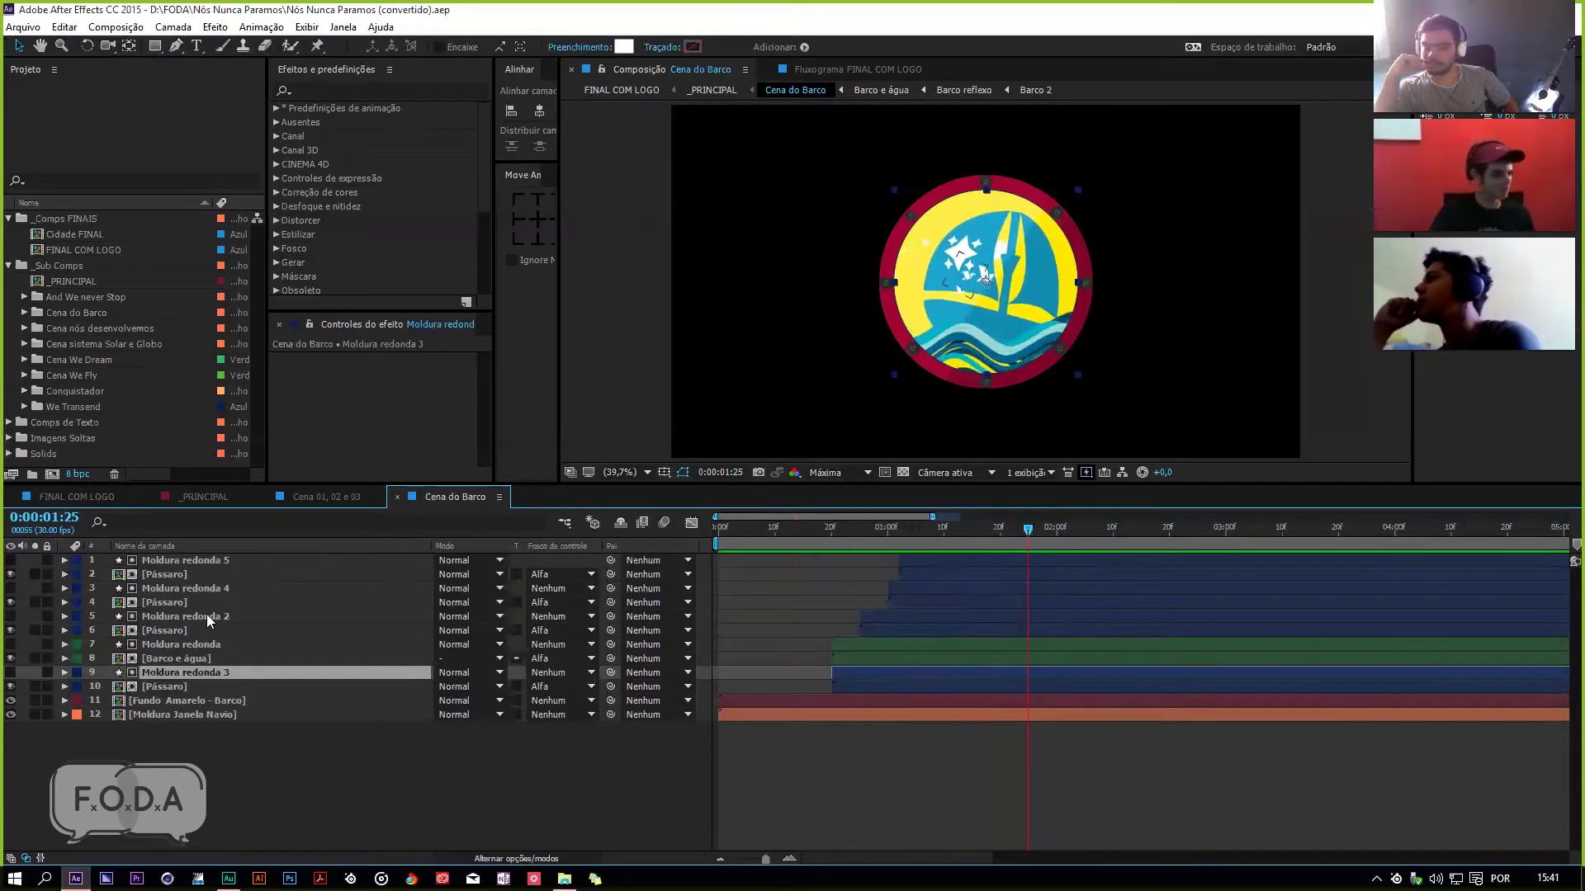
Step: Examine the Fundo Amarelo - Barco and Moldura Janela Navio layers in Cena do Barco by toggling their visibility
left_click(228, 714)
left_click(245, 701)
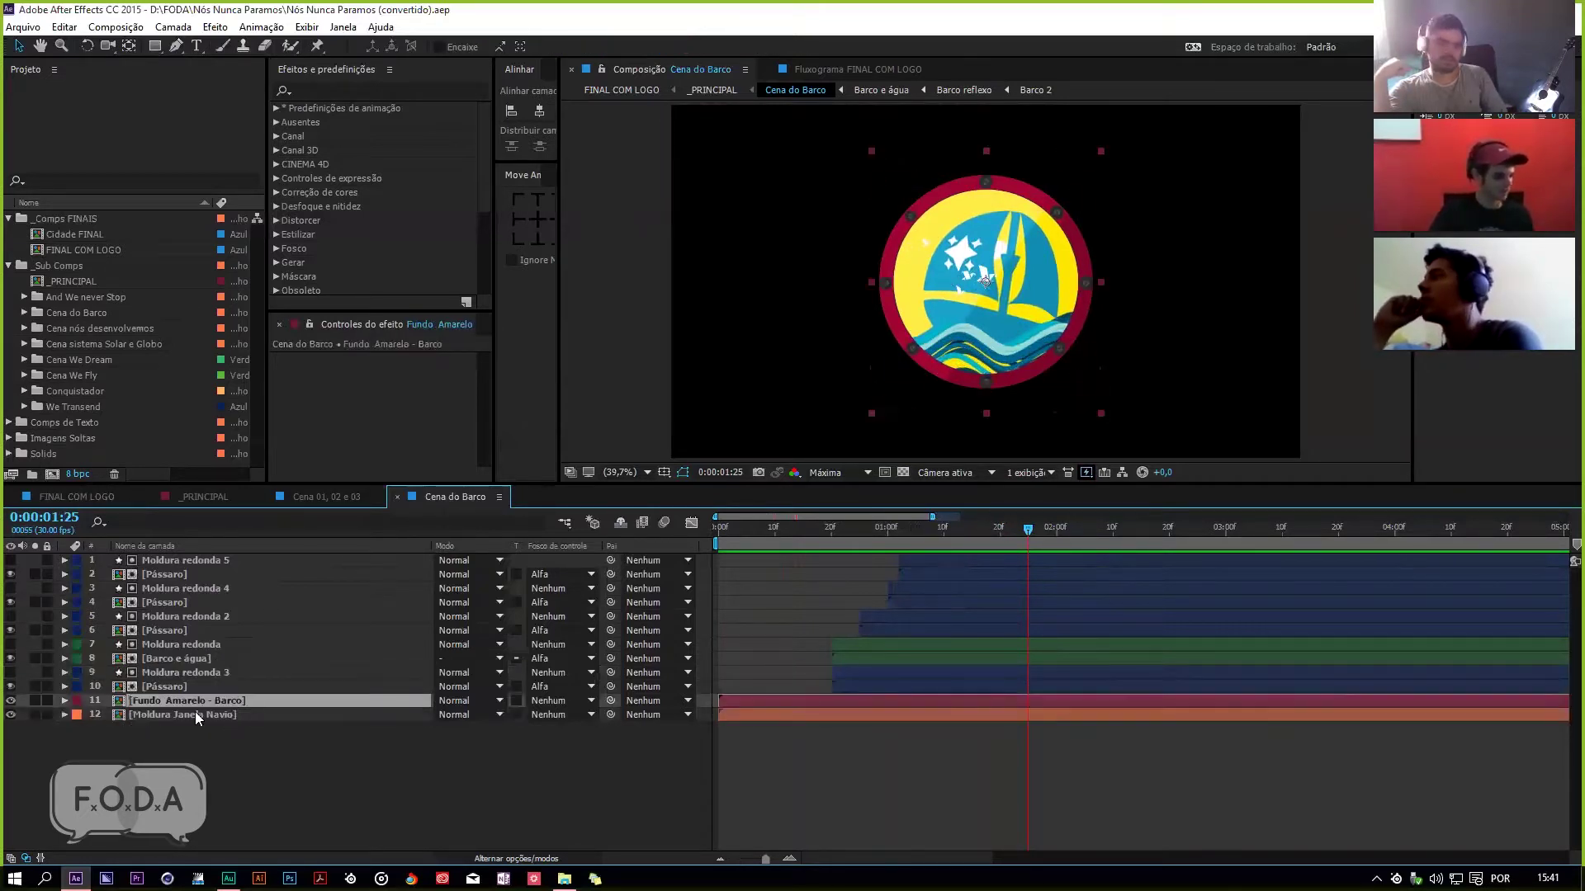
left_click(10, 701)
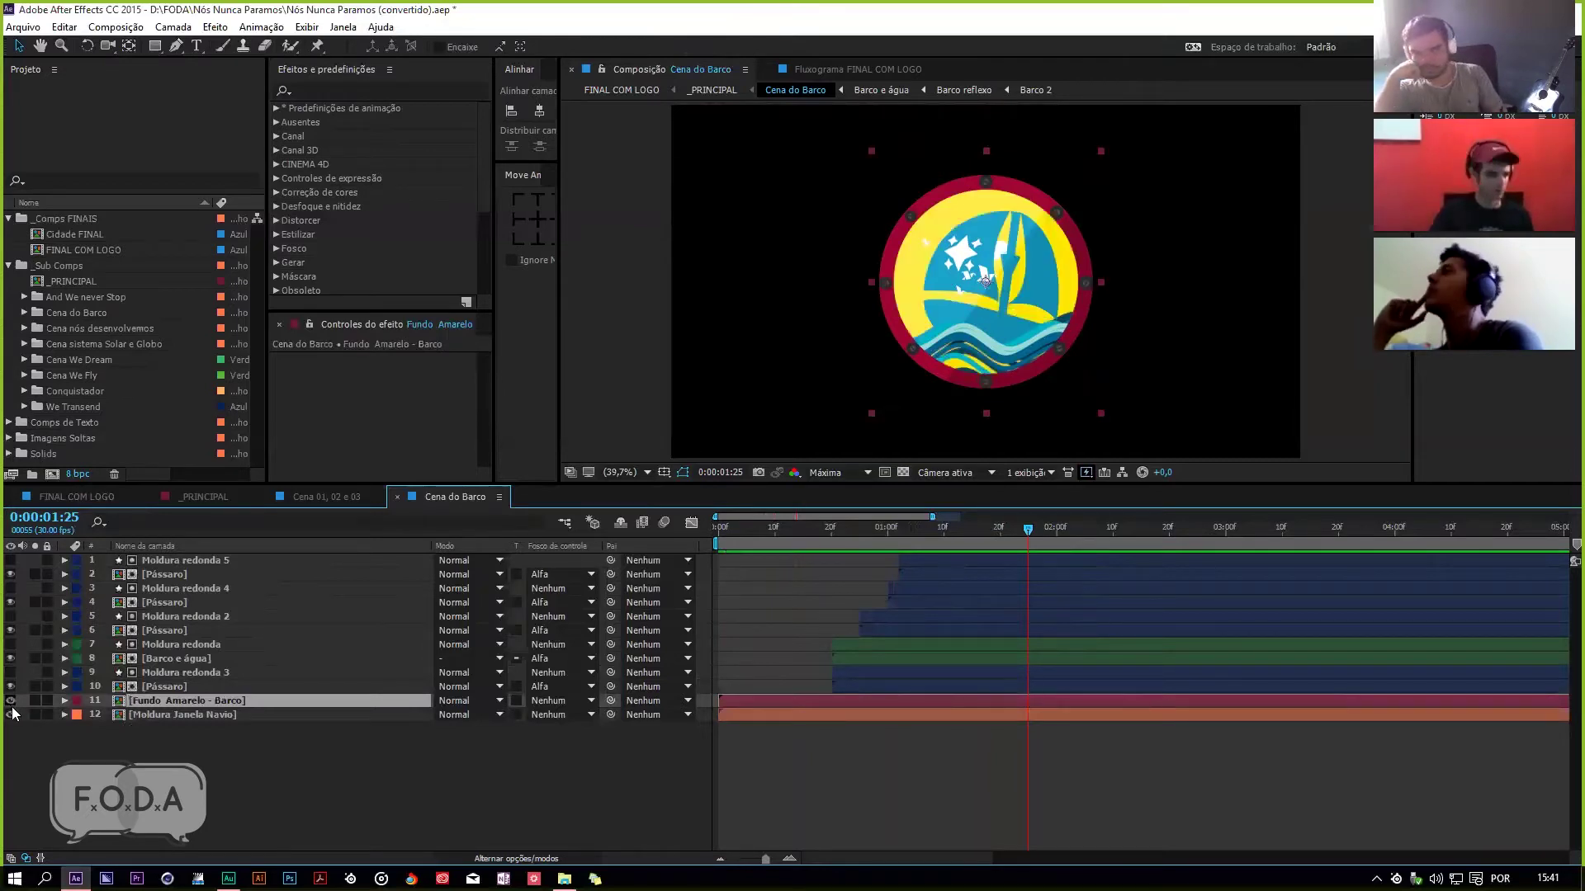
left_click(10, 715)
left_click(10, 715)
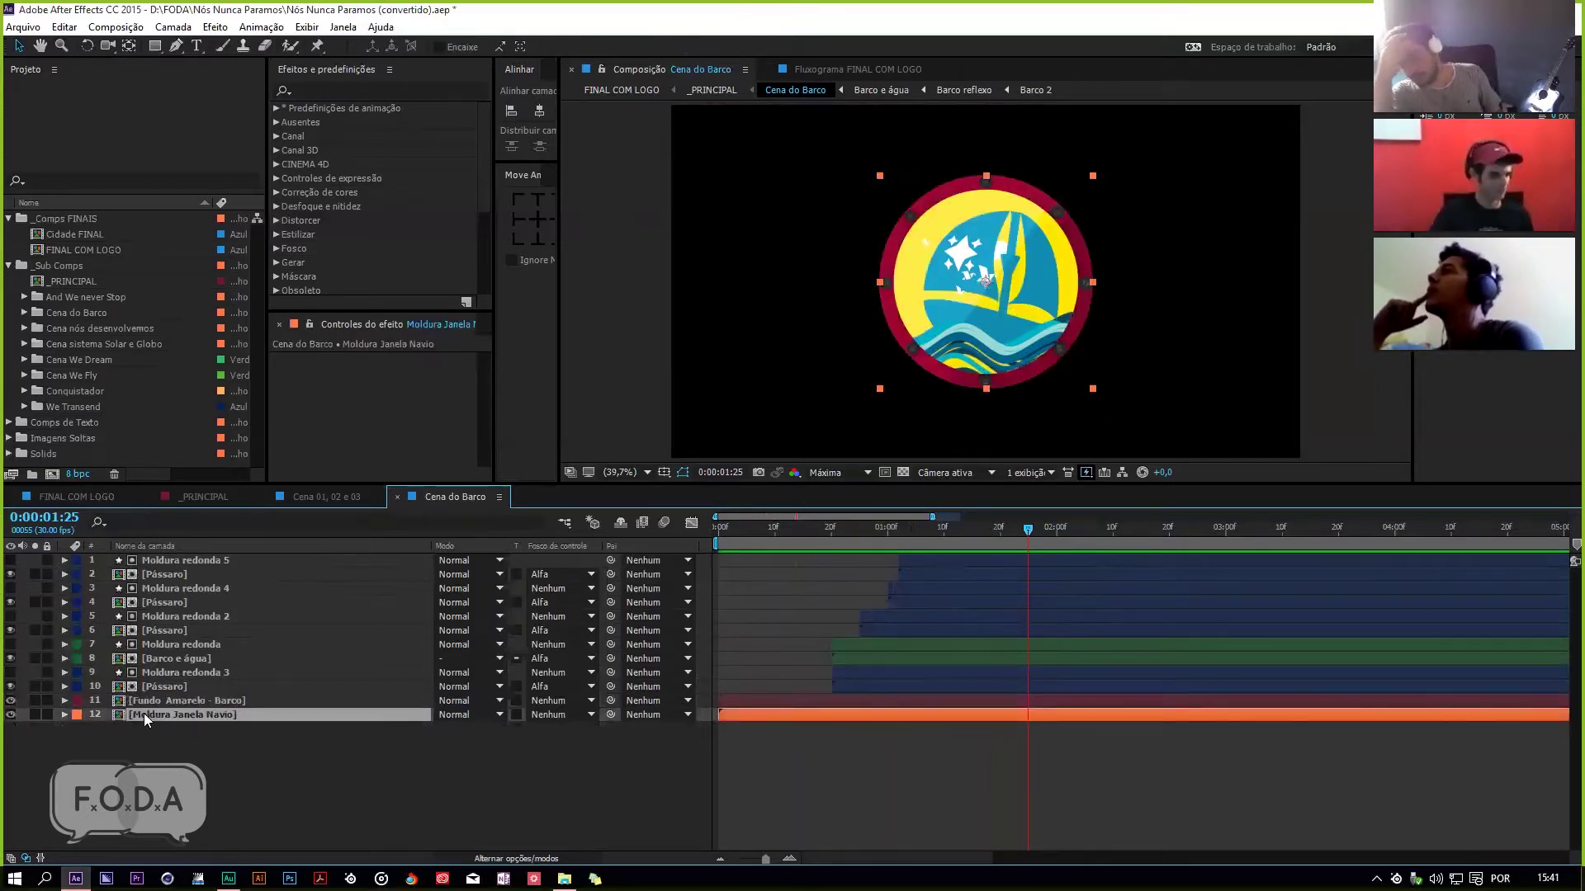
Step: Open the Moldura Janela Navio composition and preview how its screws appear, stopping at 0:00:01:11
double_click(144, 713)
mouse_move(902, 544)
left_mouse_down()
mouse_move(919, 545)
mouse_move(893, 545)
left_mouse_up()
key("space")
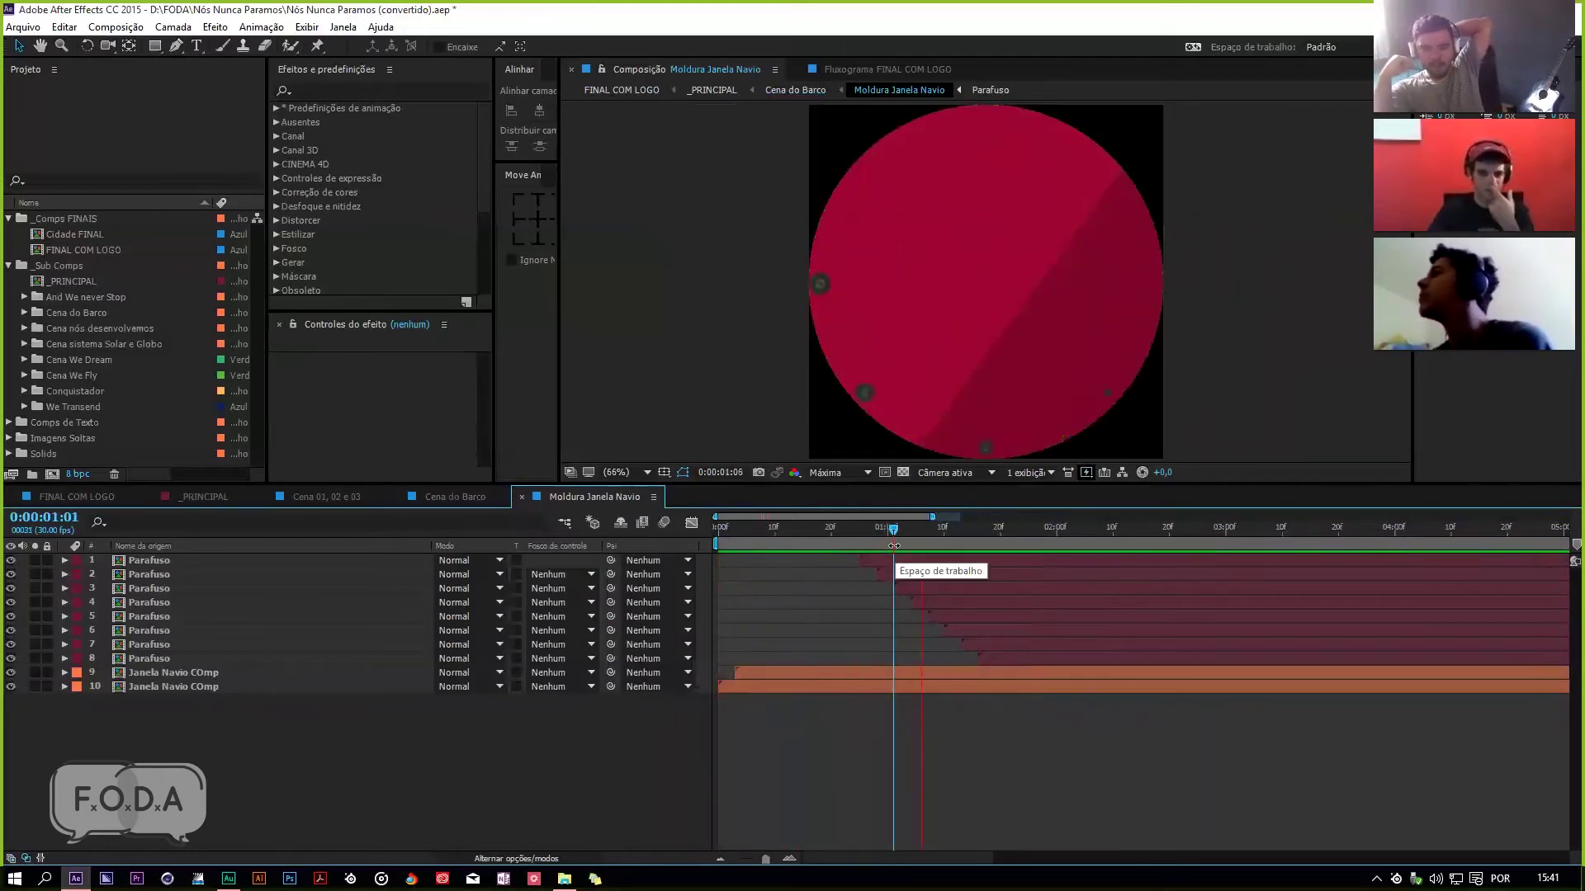
left_click(949, 529)
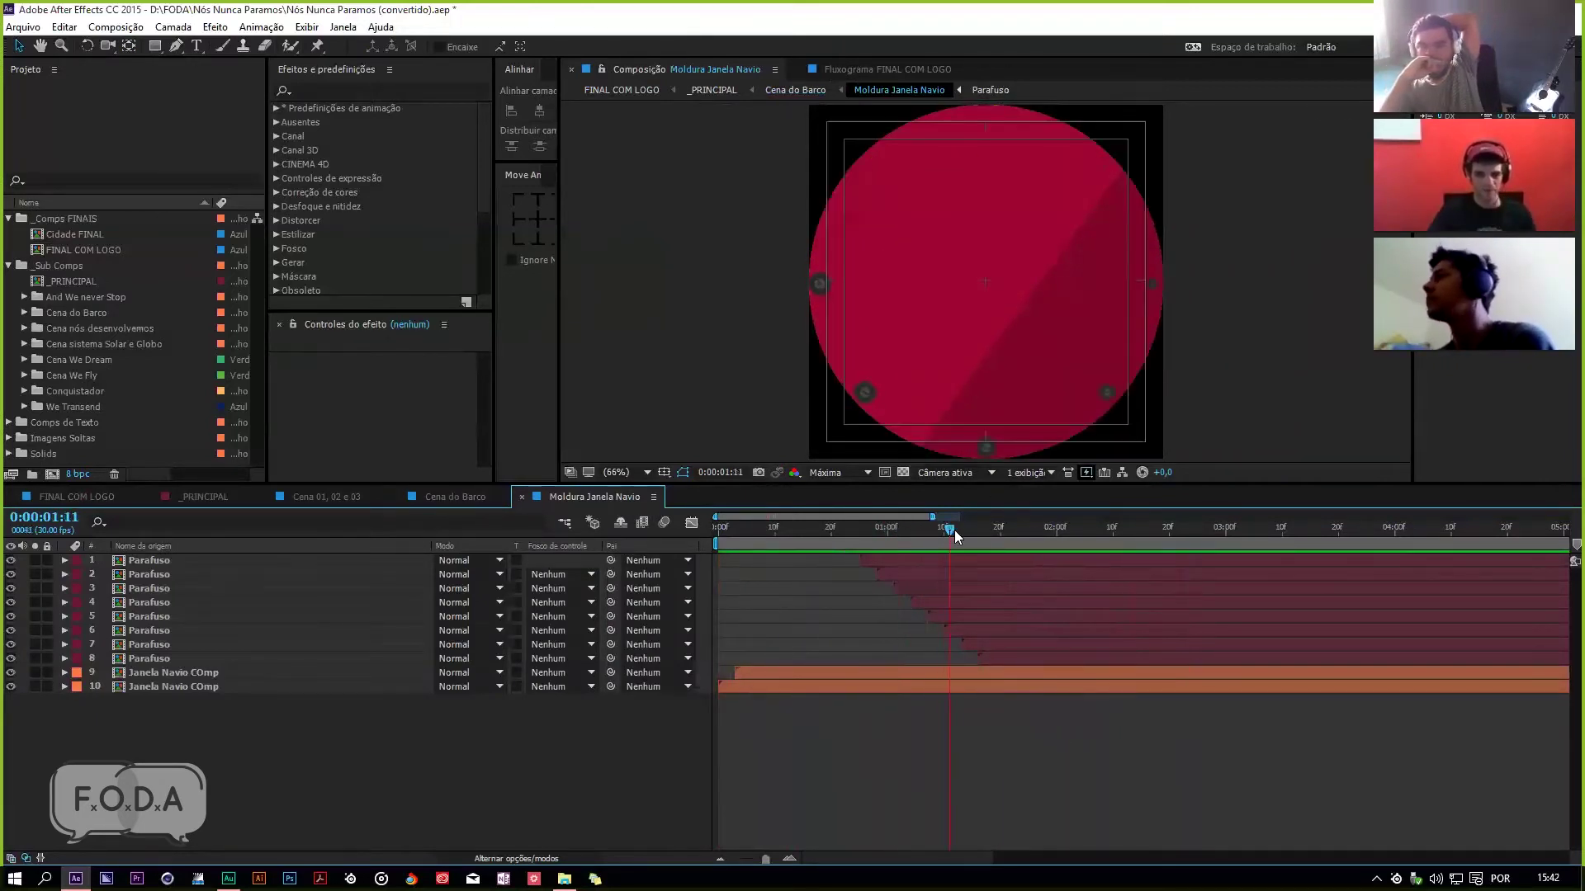
Step: Preview the nested Parafuso composition, save the project, and close Parafuso
double_click(151, 561)
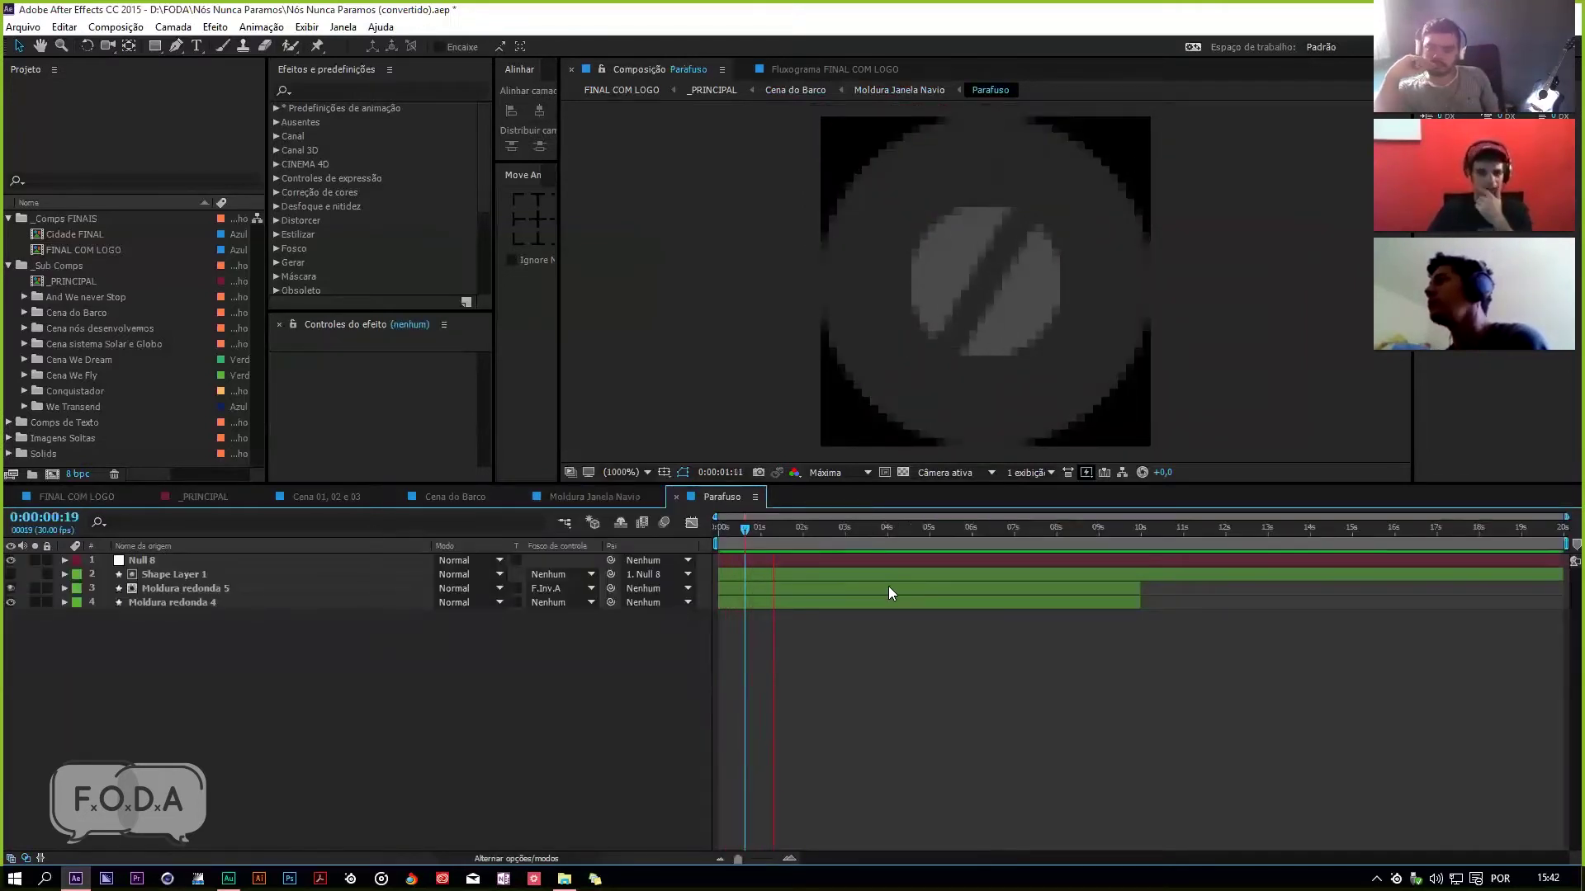
key("ctrl+s")
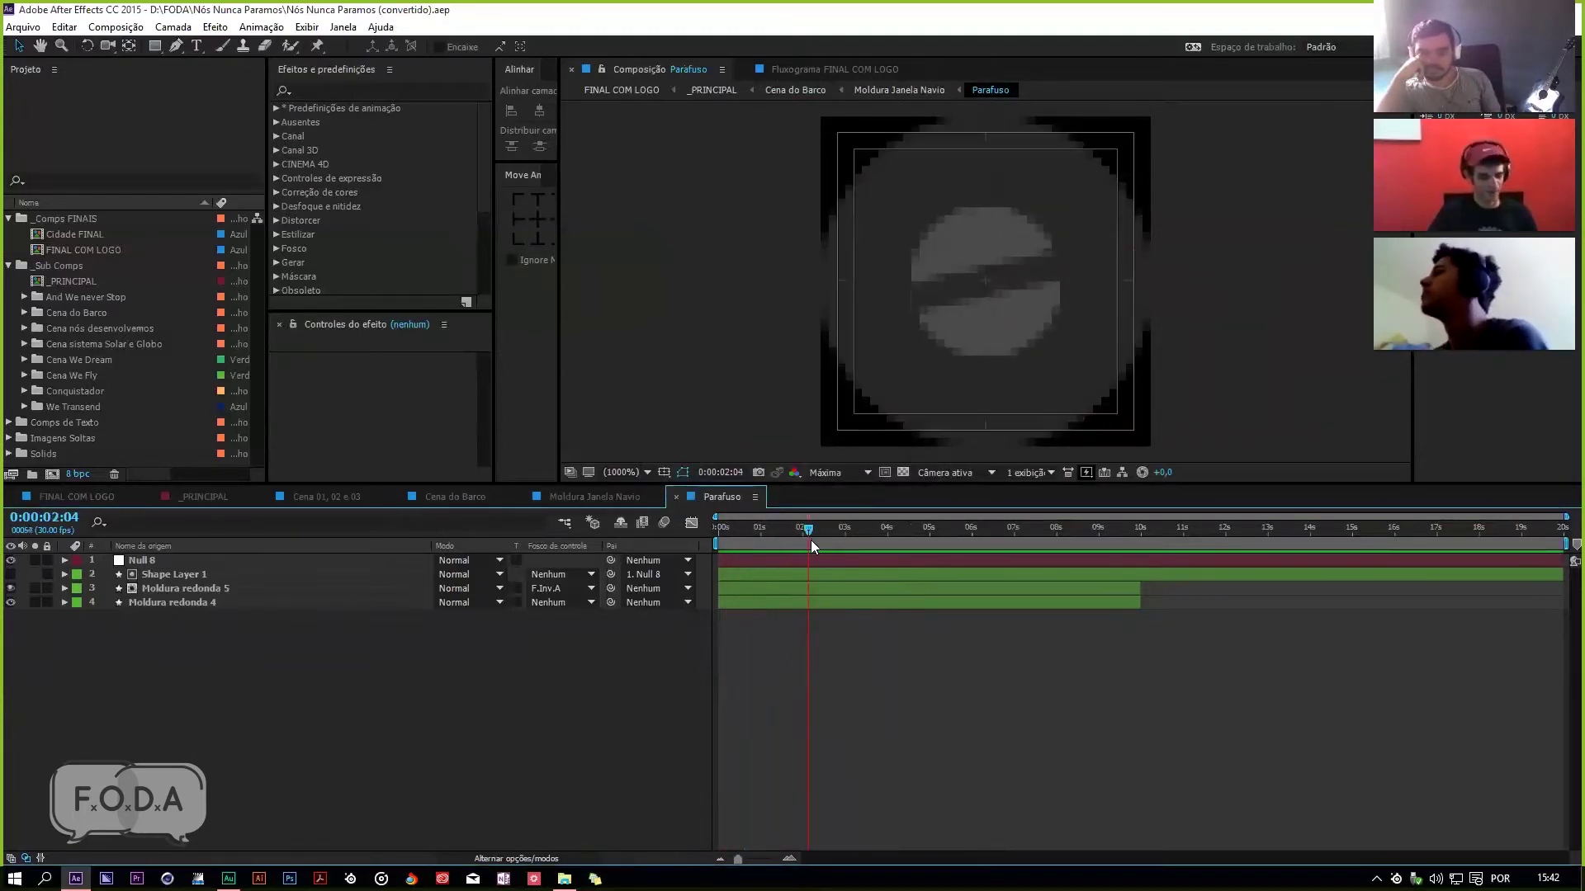
key("ctrl+w")
Step: Replay and close Moldura Janela Navio, and preview the porthole frame in Cena do Barco around 0:00:01:01
key("space")
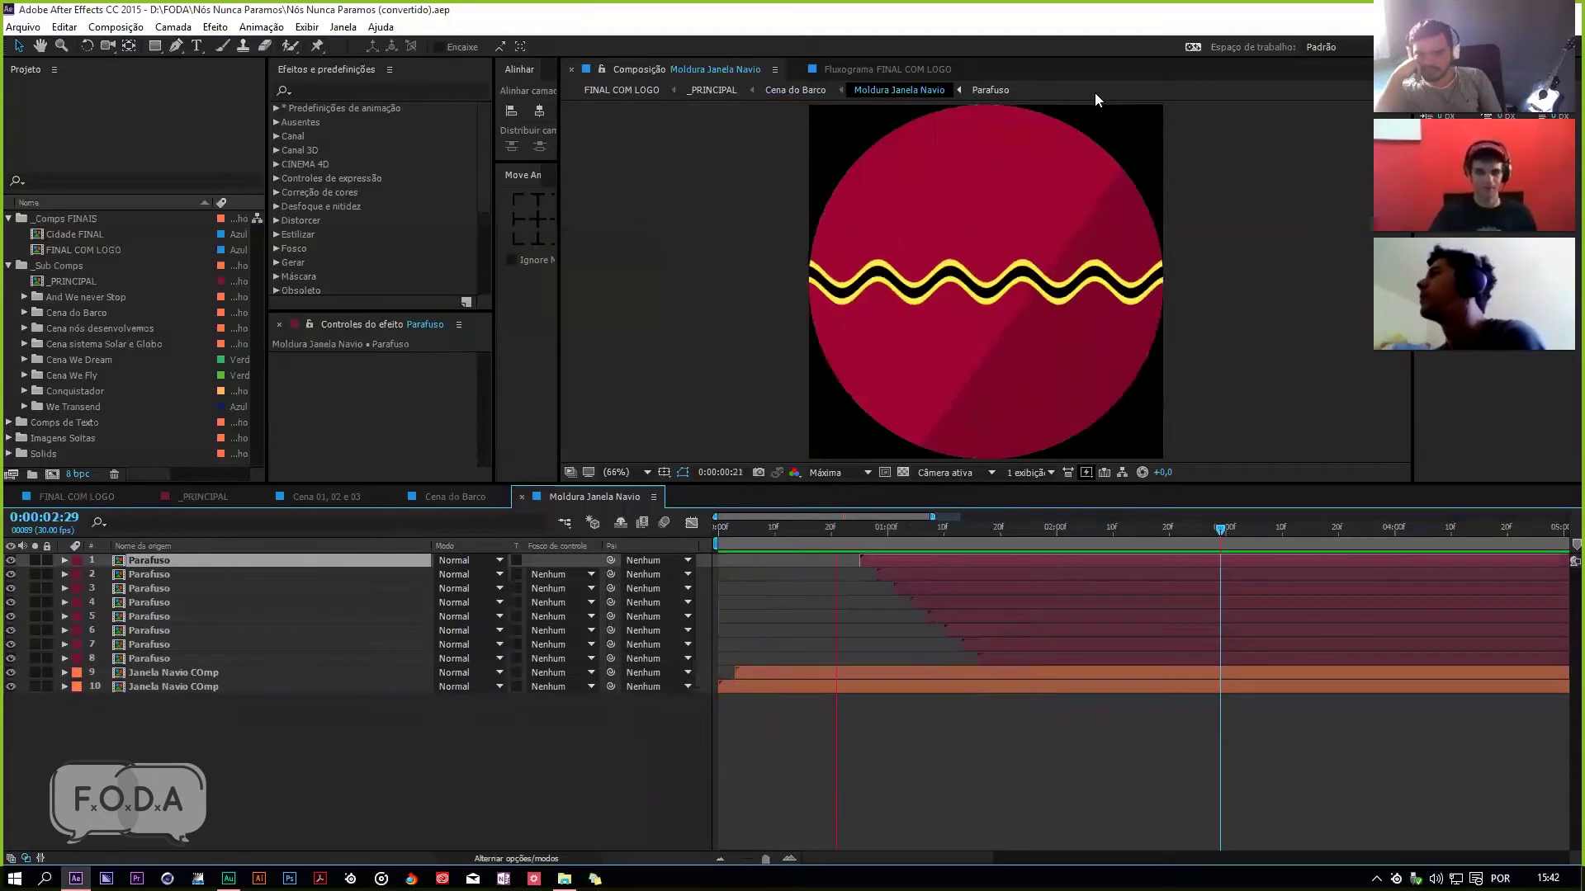
left_click(955, 530)
key("ctrl+w")
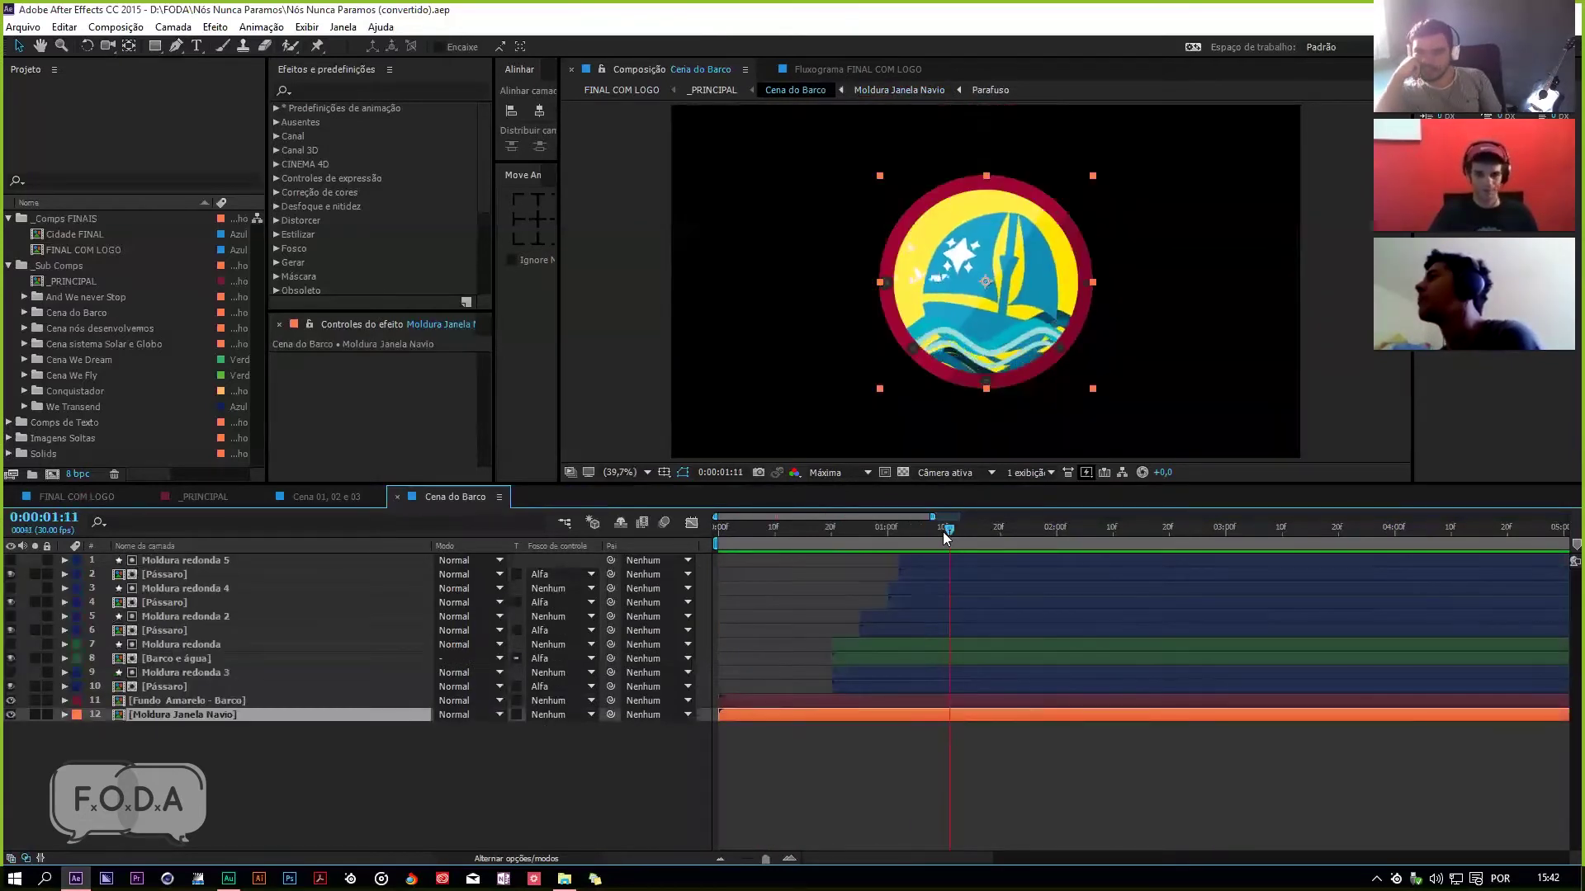
key("space")
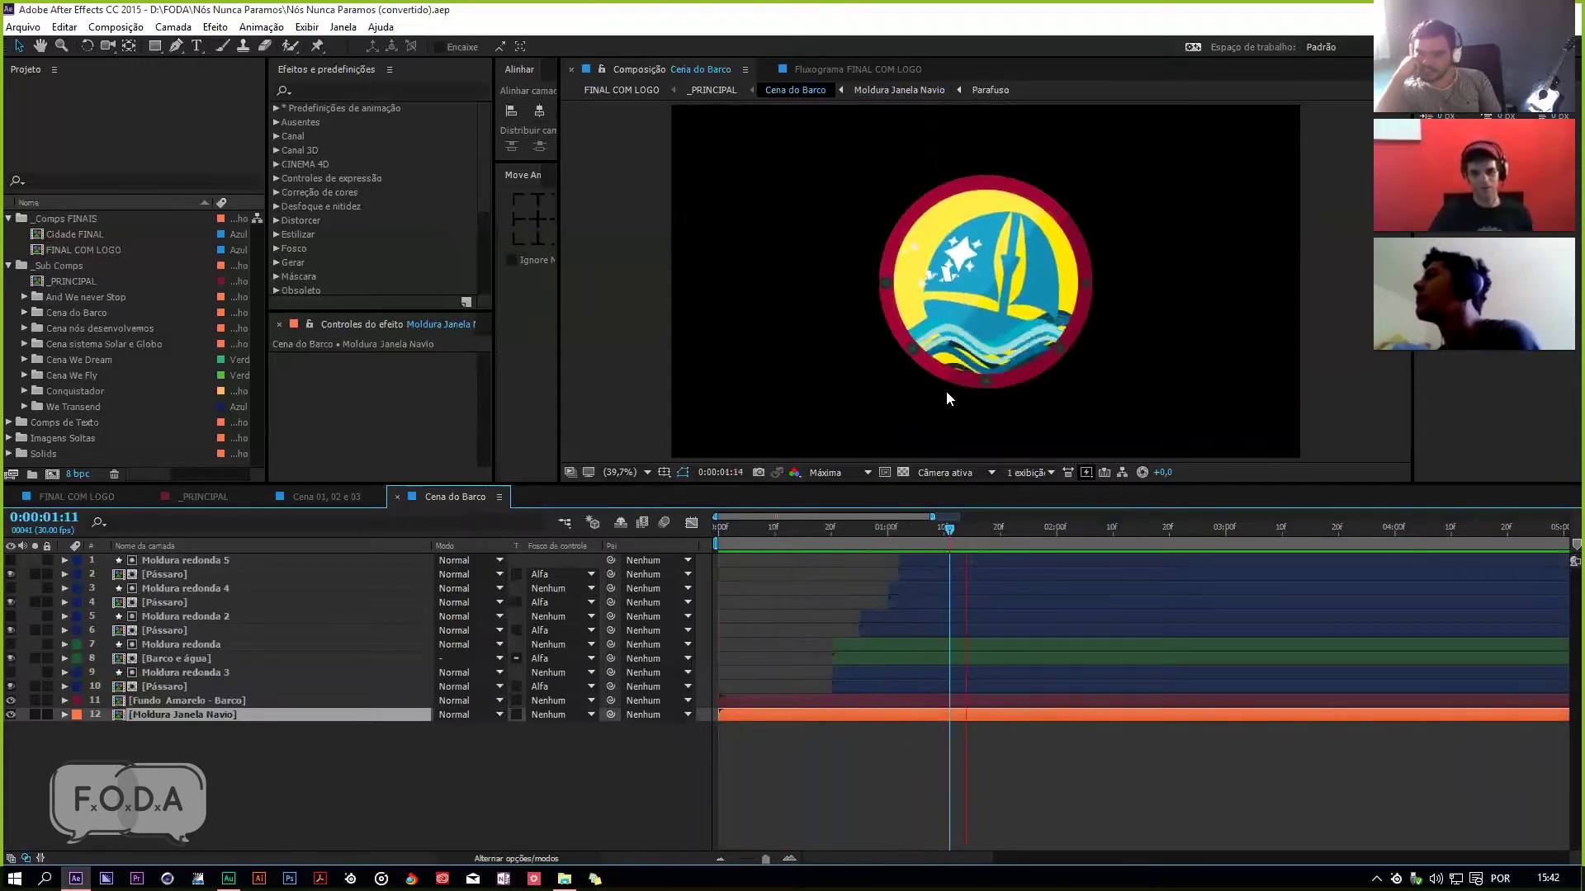
left_click(893, 529)
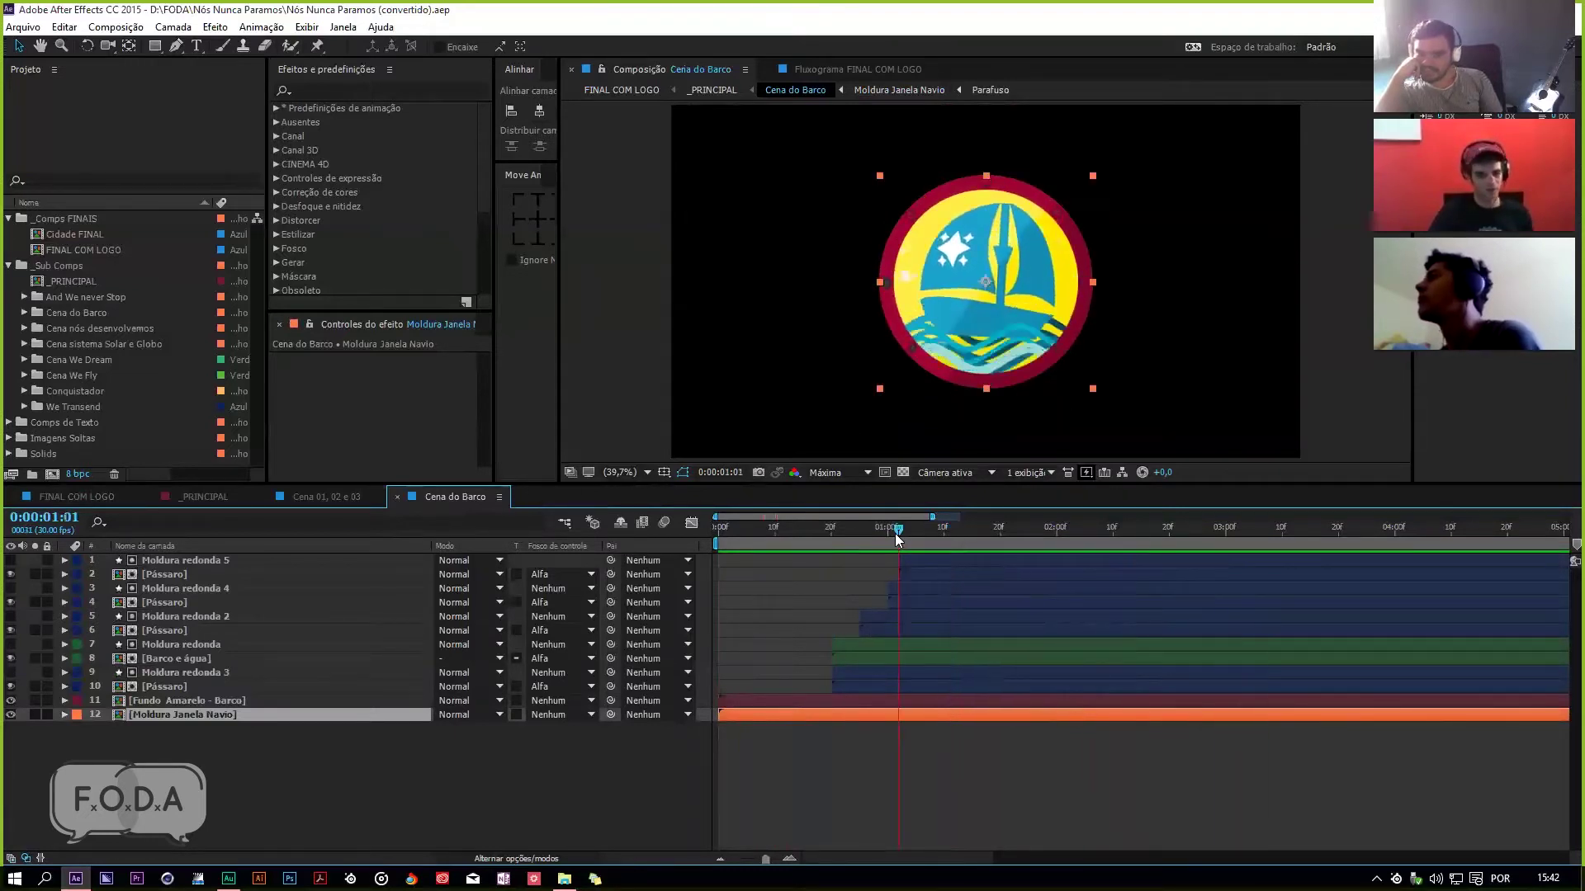
Step: Check the boat scene in FINAL COM LOGO up to 0:00:16:08, and close Cena do Barco
left_click(72, 497)
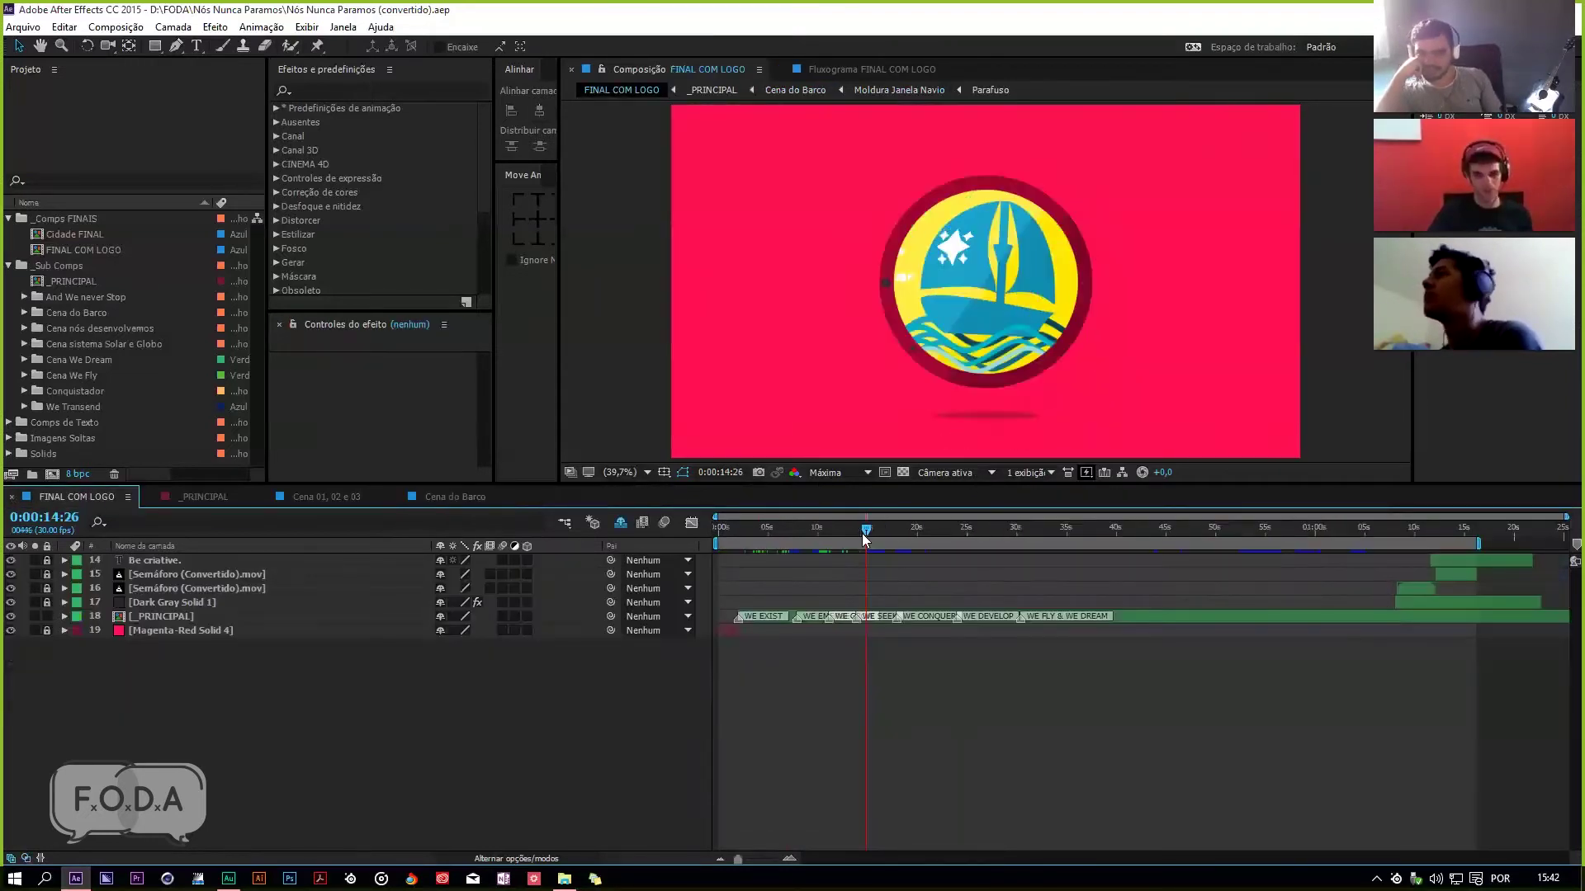
left_click_drag(877, 541, 880, 532)
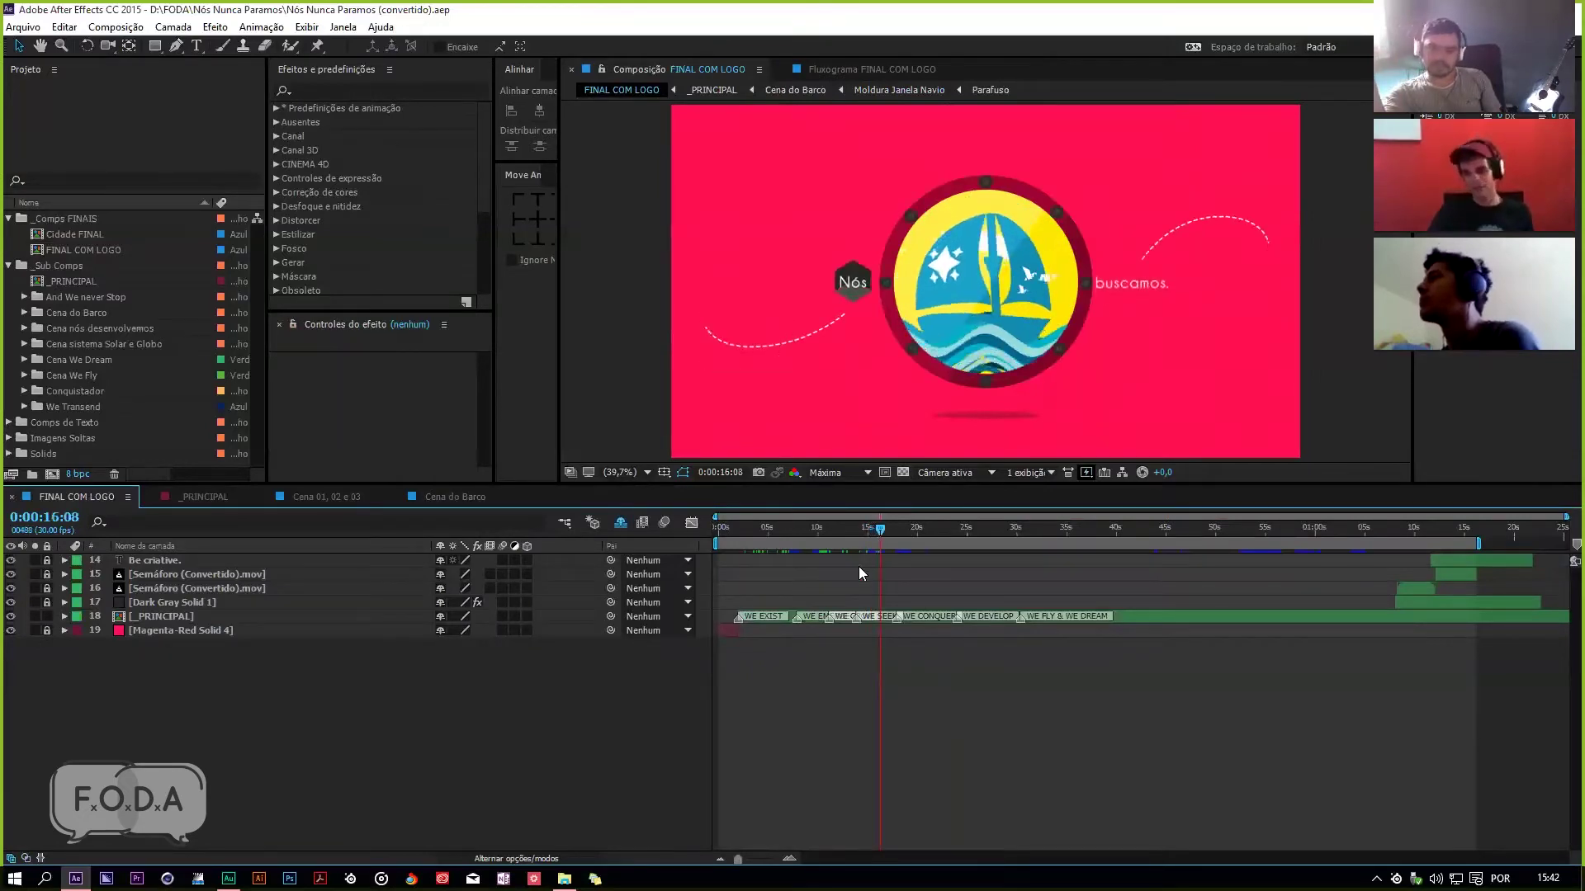
left_click(414, 502)
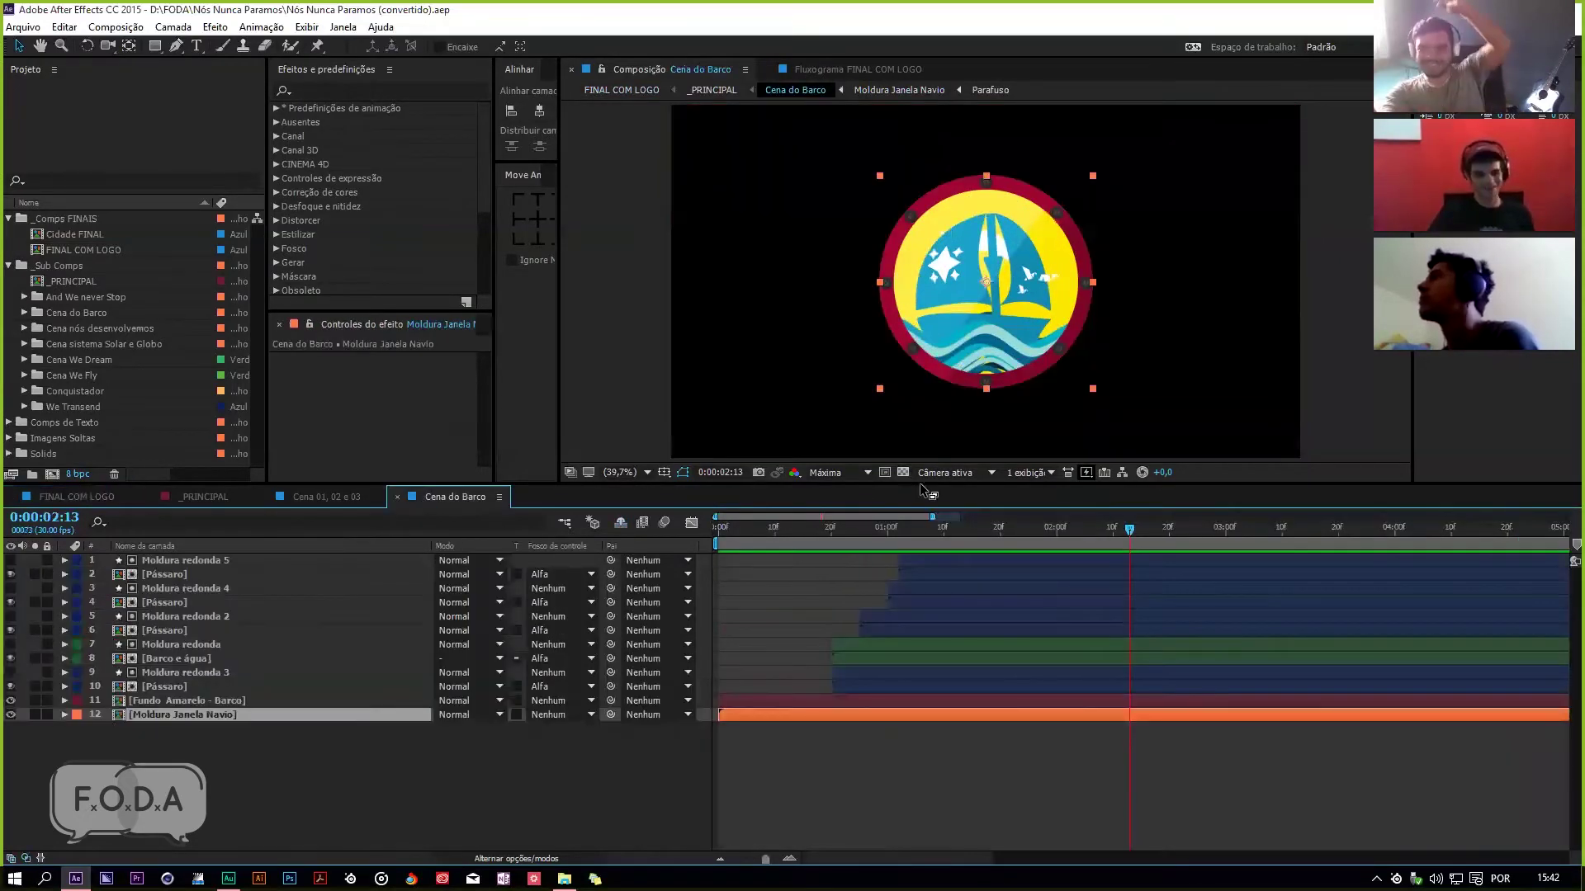
key("ctrl+w")
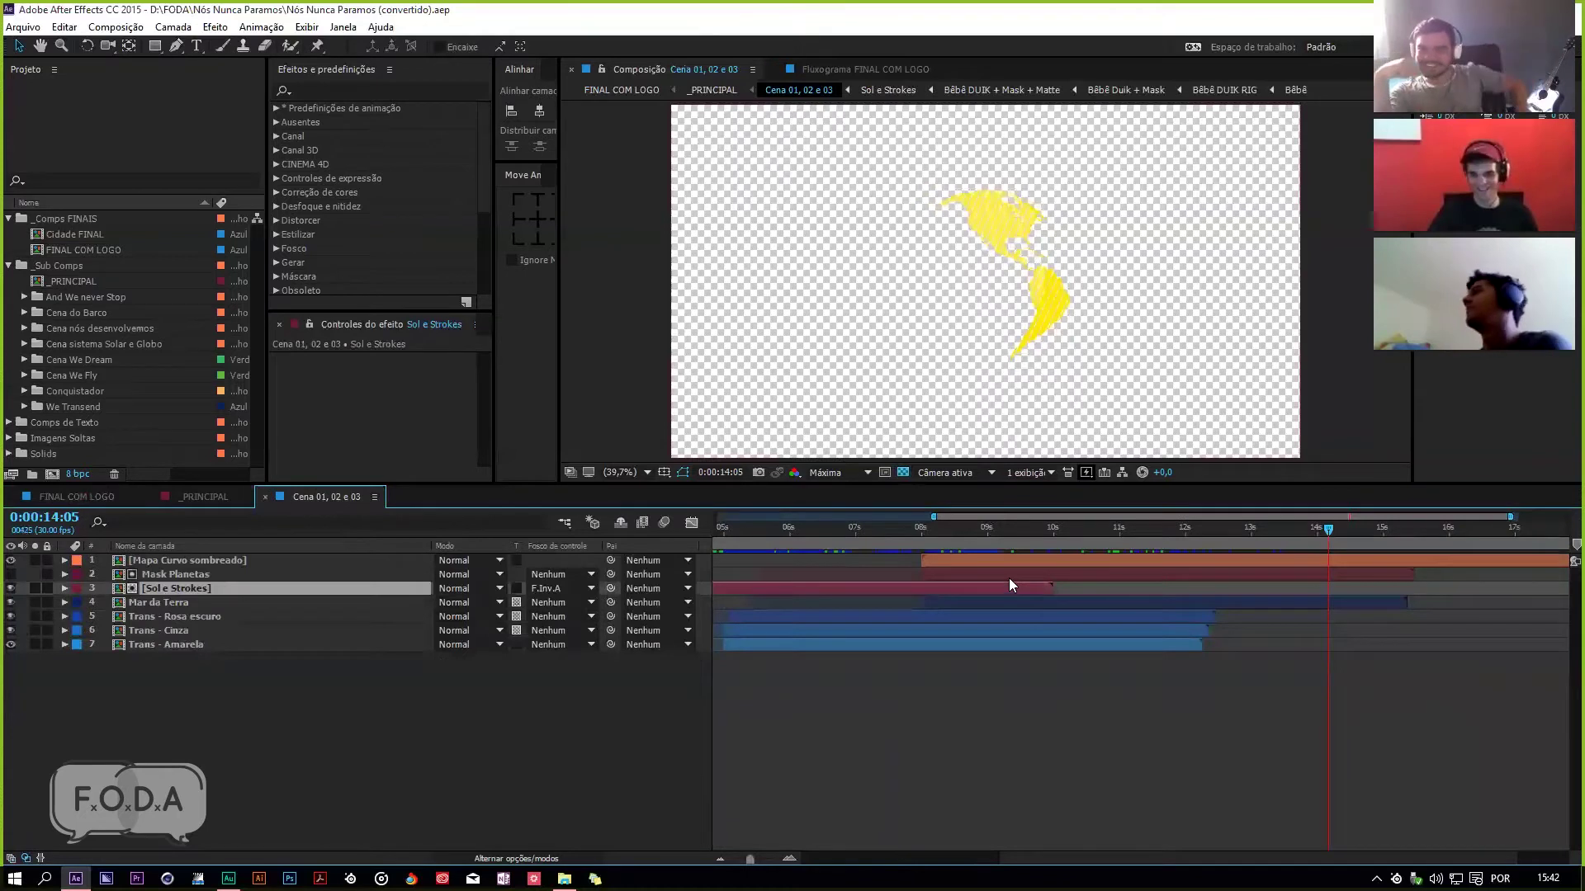
Step: Scrub Cena 01, 02 e 03 to 0:00:11:16 and close it, and examine the globe layers in _PRINCIPAL at 0:00:11:00
left_click_drag(989, 545, 1154, 533)
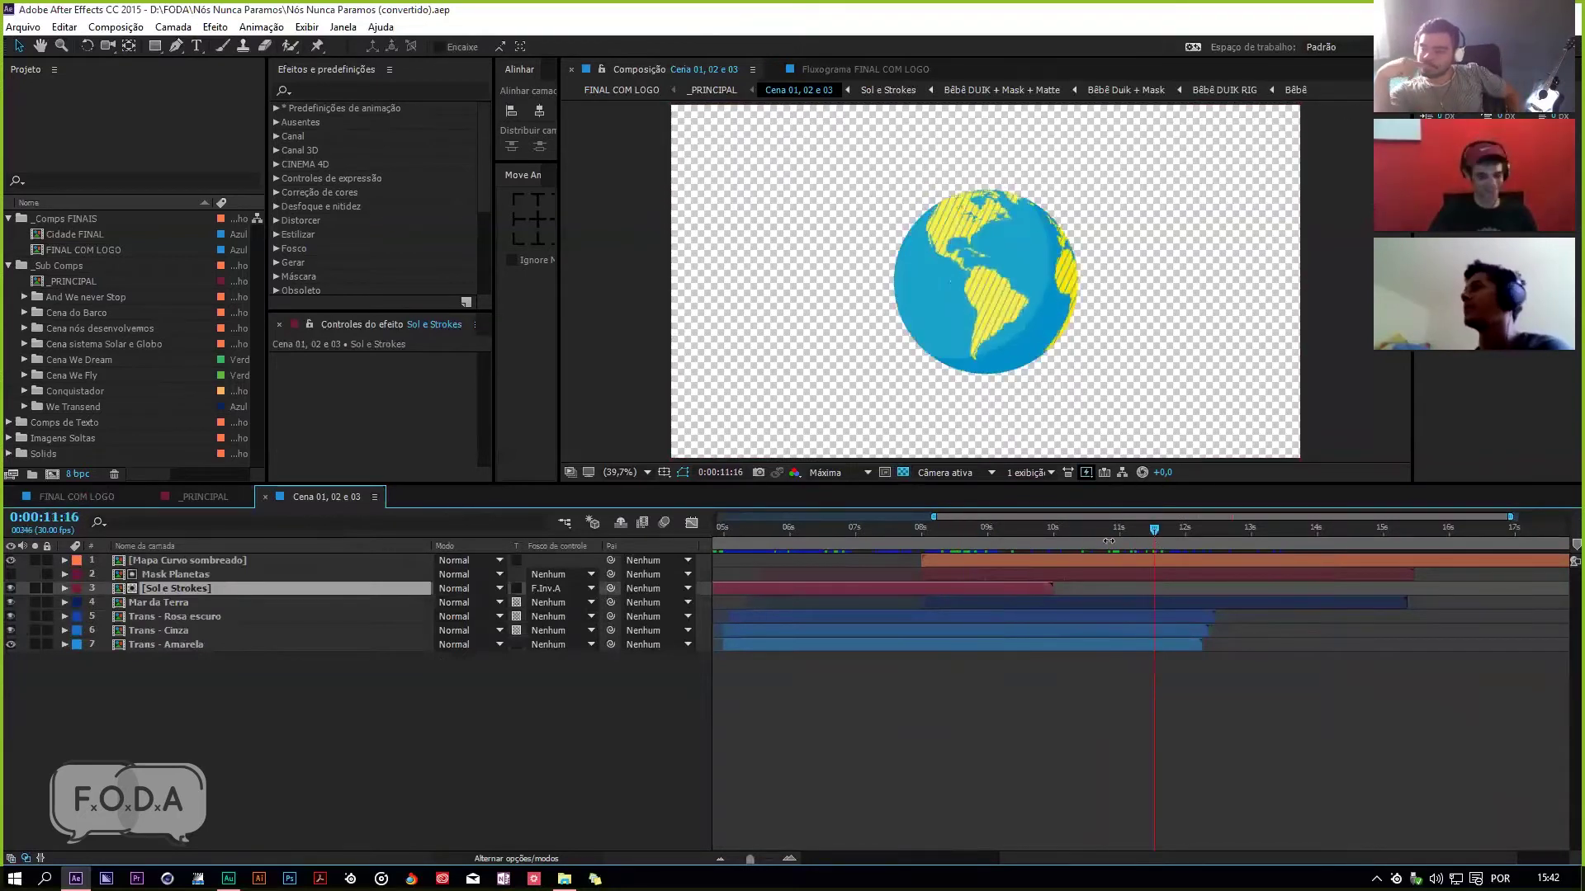
key("ctrl+w")
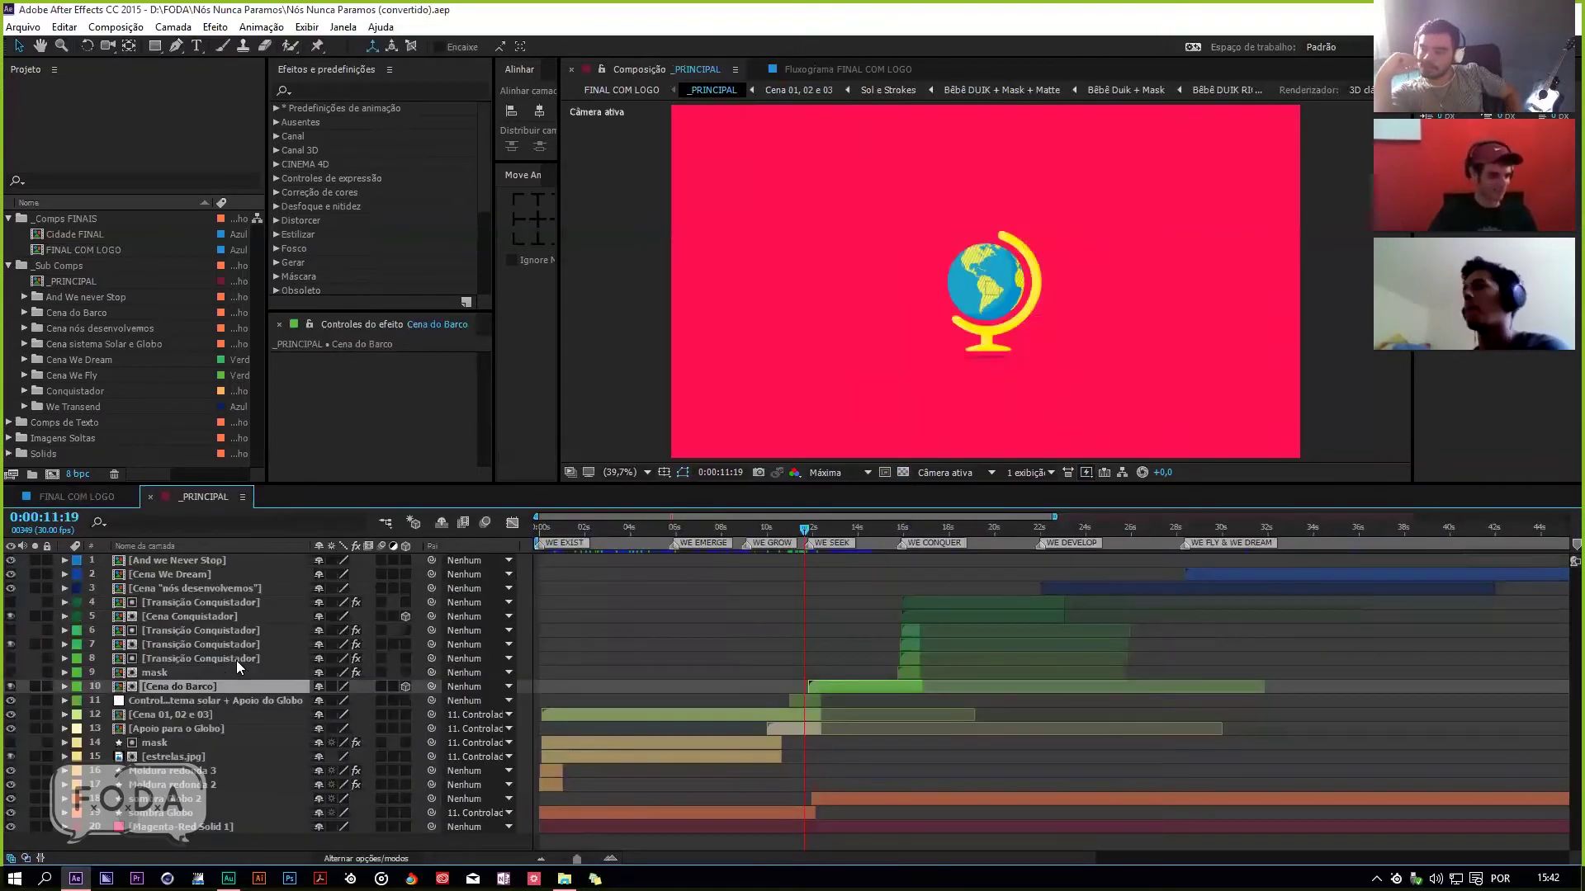
left_click_drag(805, 535, 782, 596)
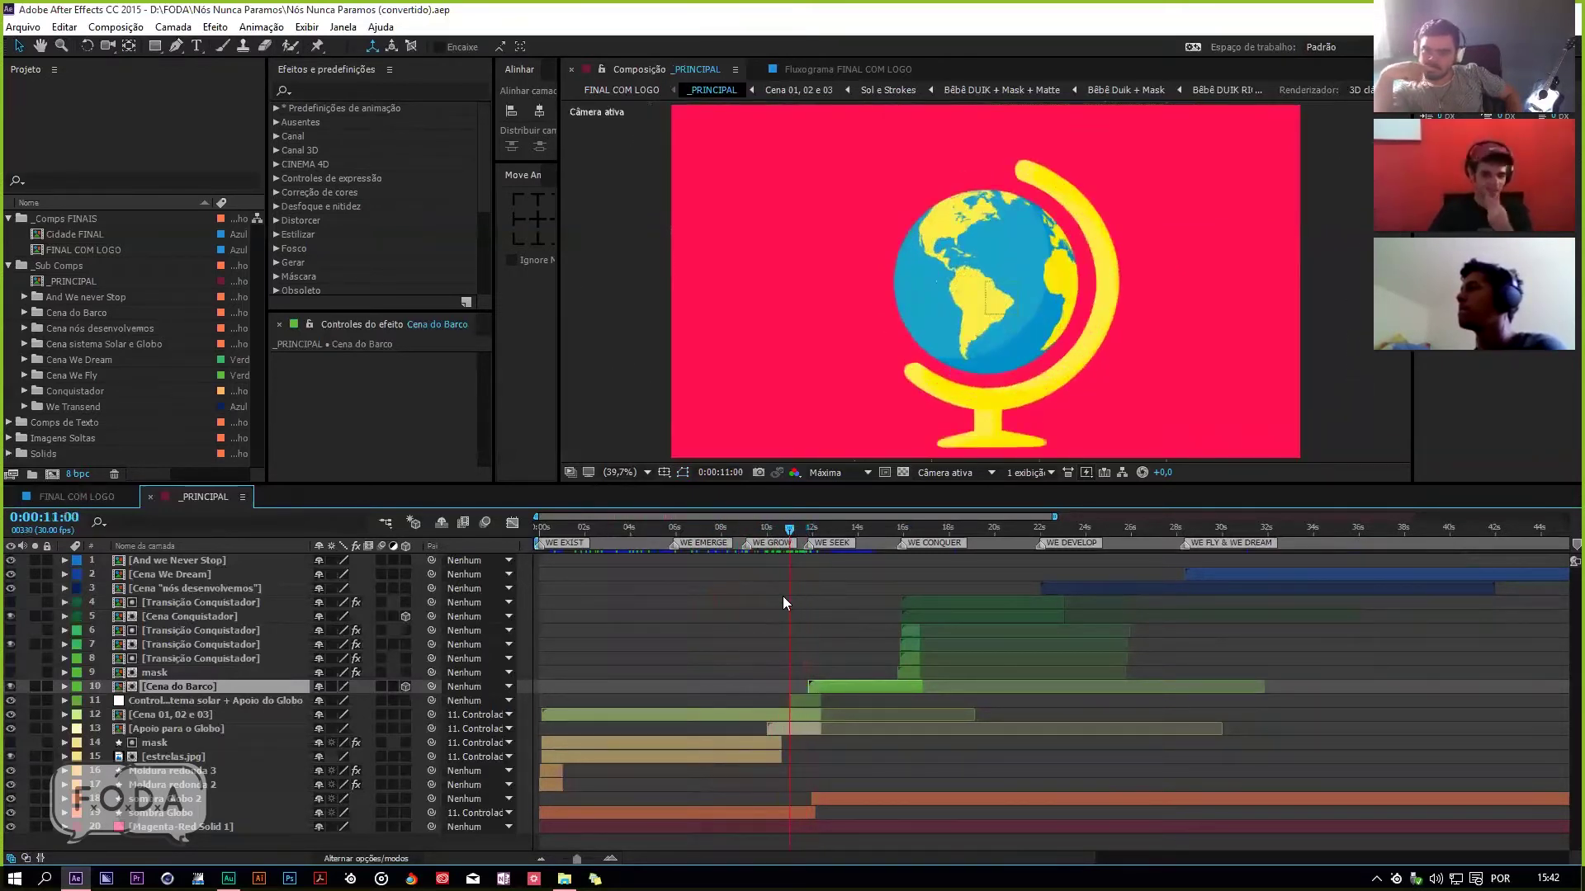
left_click(224, 700)
left_click(220, 715)
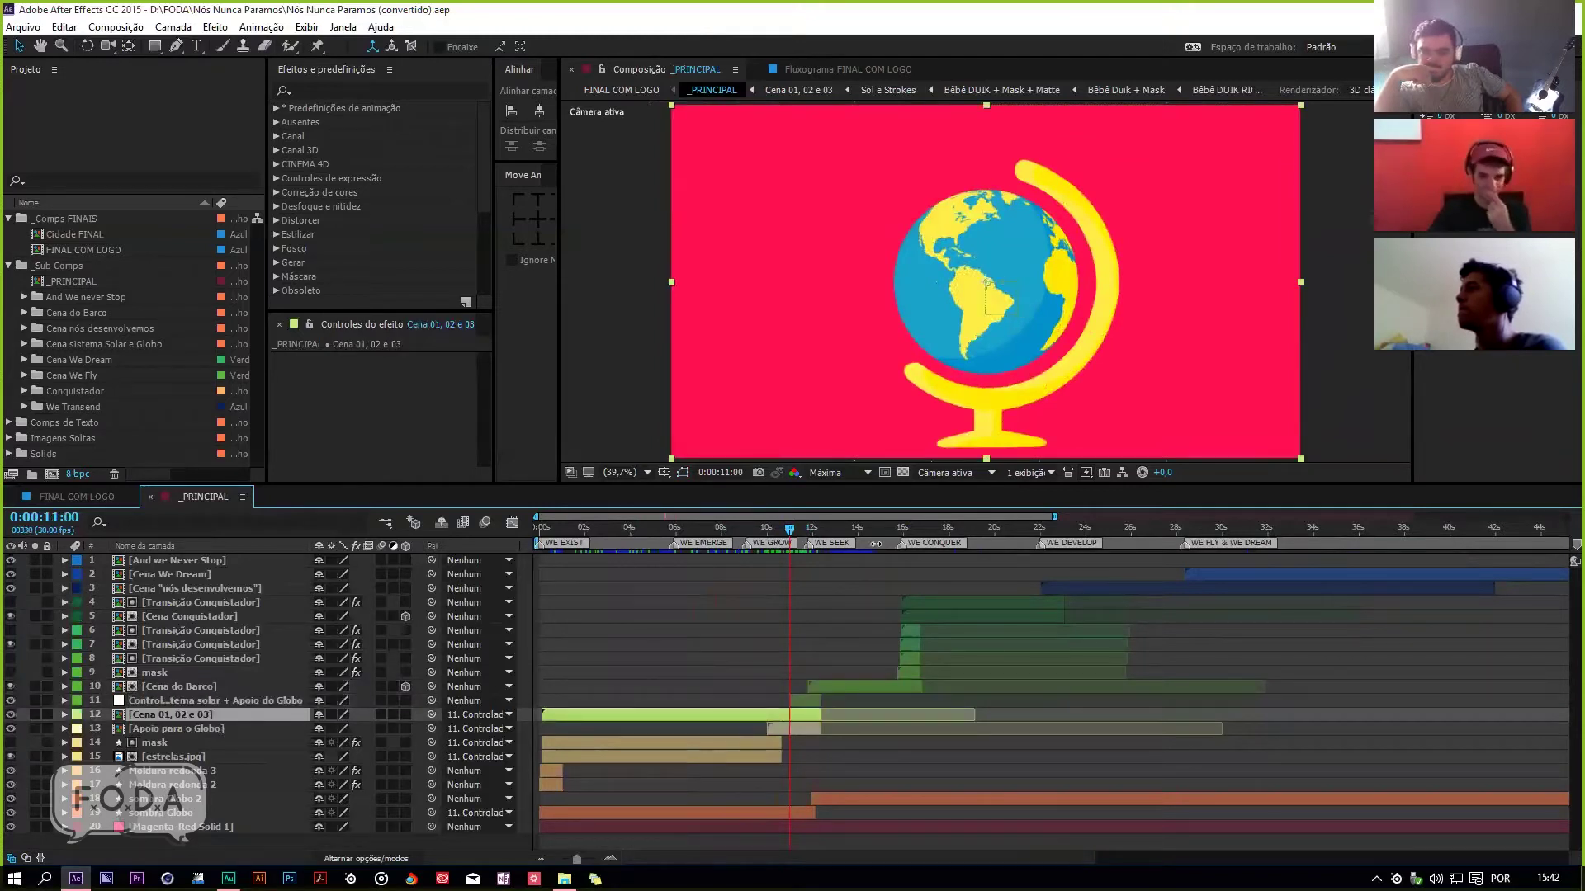
Step: Open Apoio para o Globo and its nested Apoio Globo Animado, and inspect how mask 3 and the stand's arc animate
double_click(792, 729)
key("space")
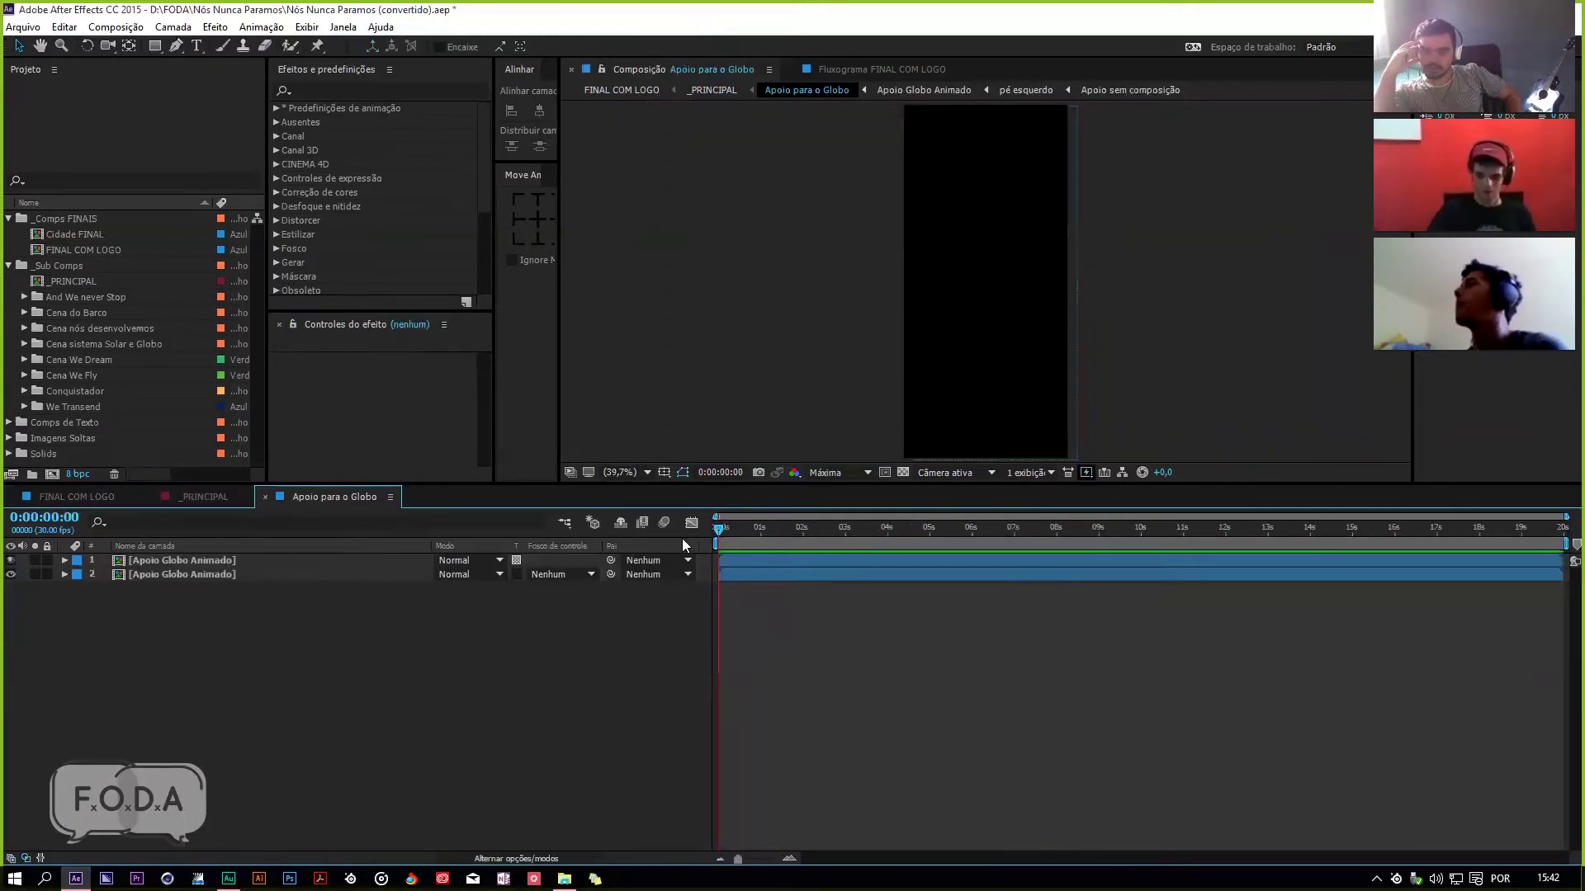
double_click(277, 561)
mouse_move(814, 540)
left_mouse_down()
mouse_move(754, 538)
mouse_move(791, 539)
left_mouse_up()
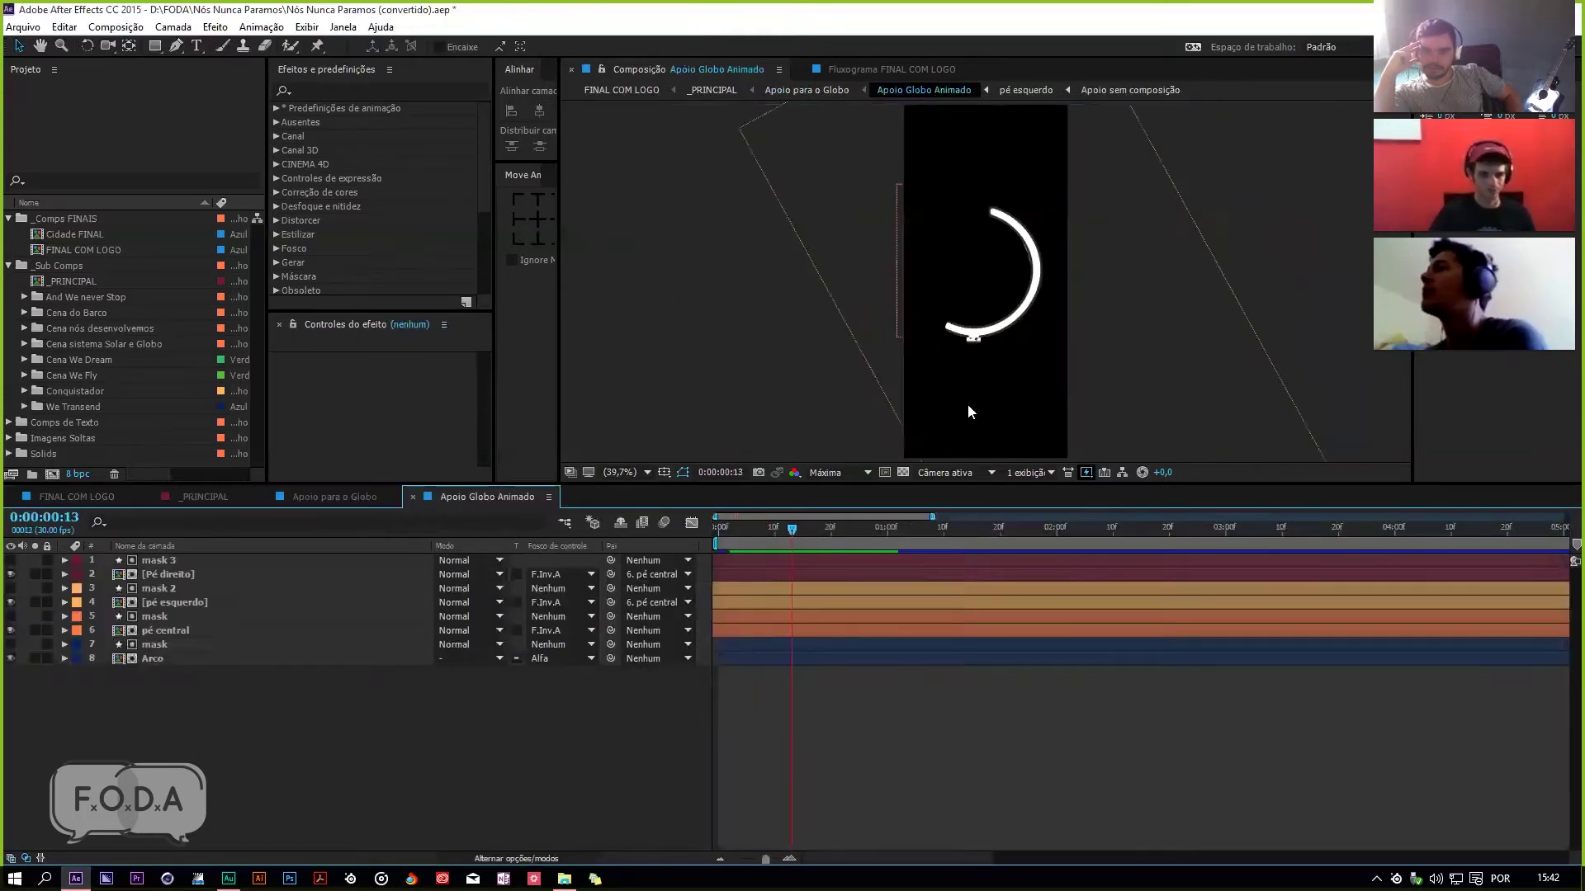
left_click(164, 561)
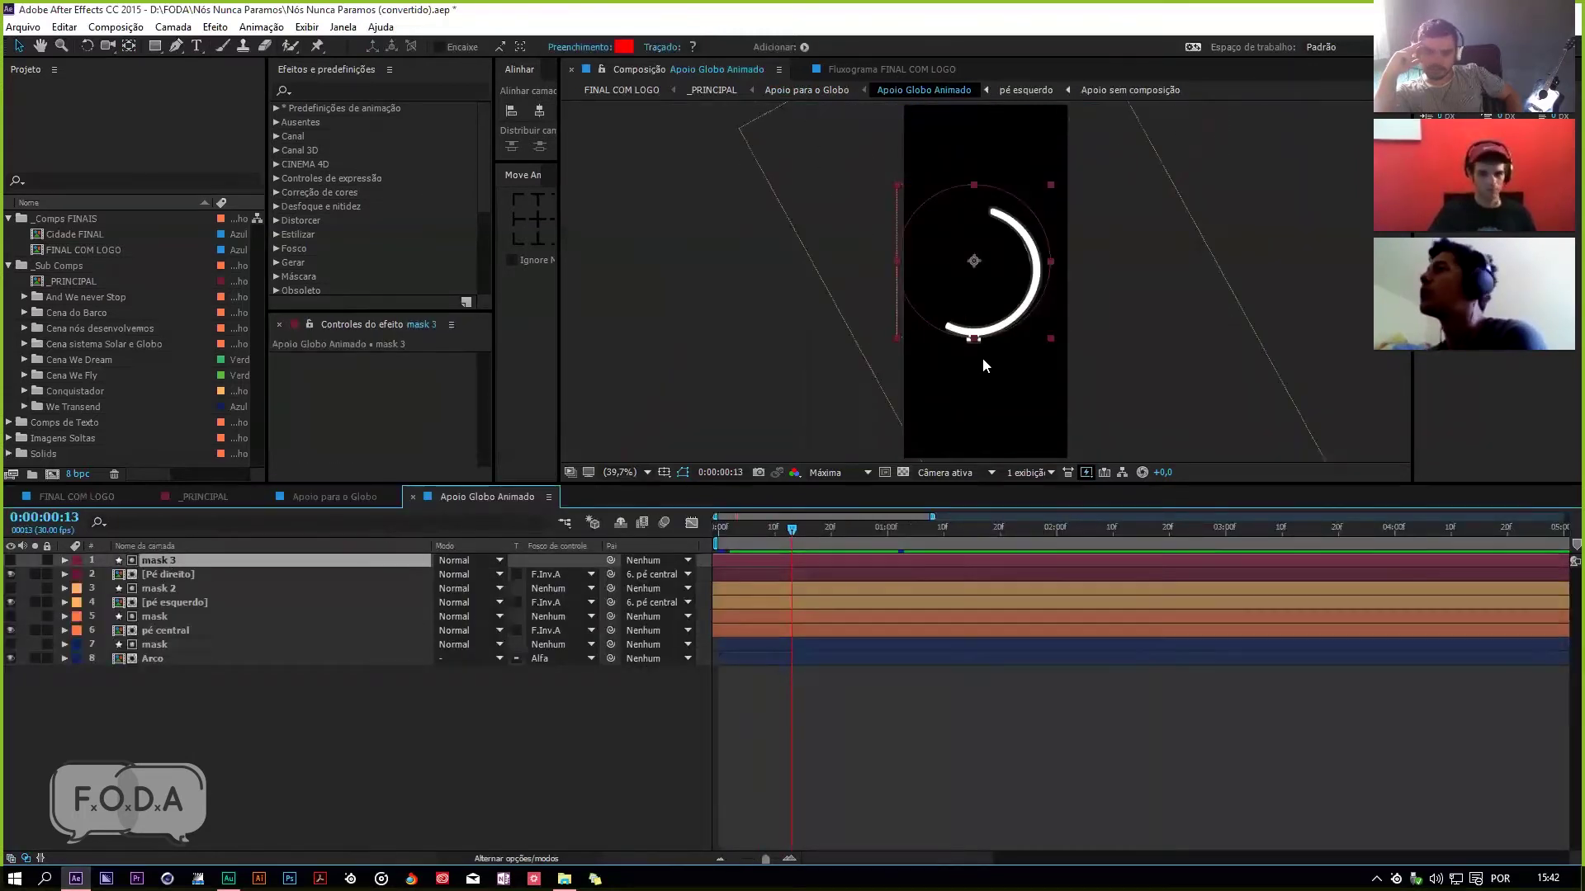
key("space")
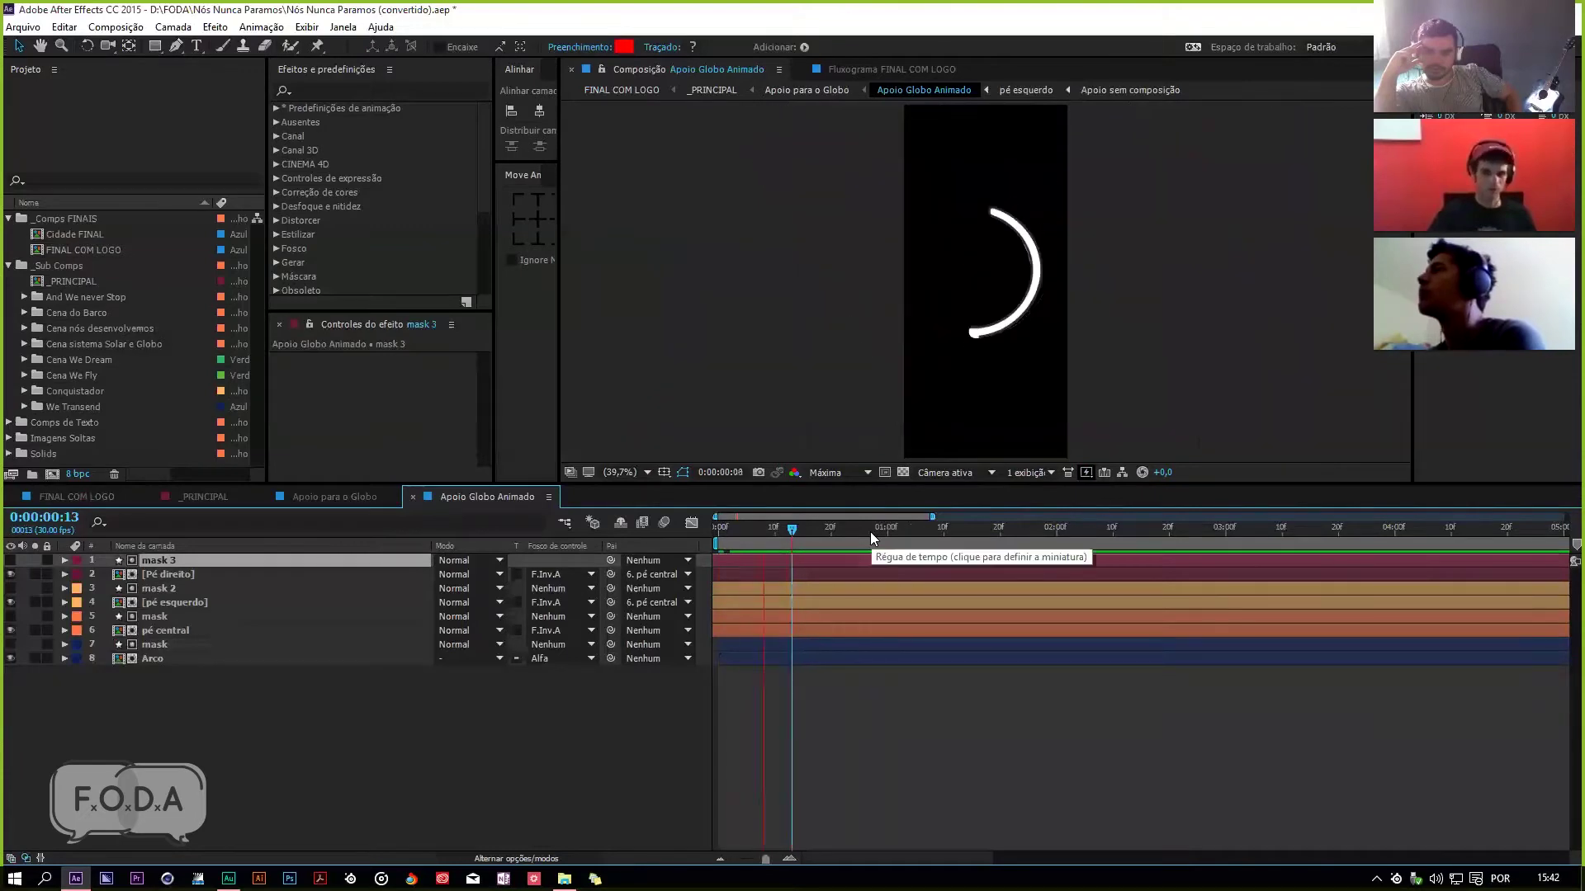
left_click_drag(860, 521, 764, 542)
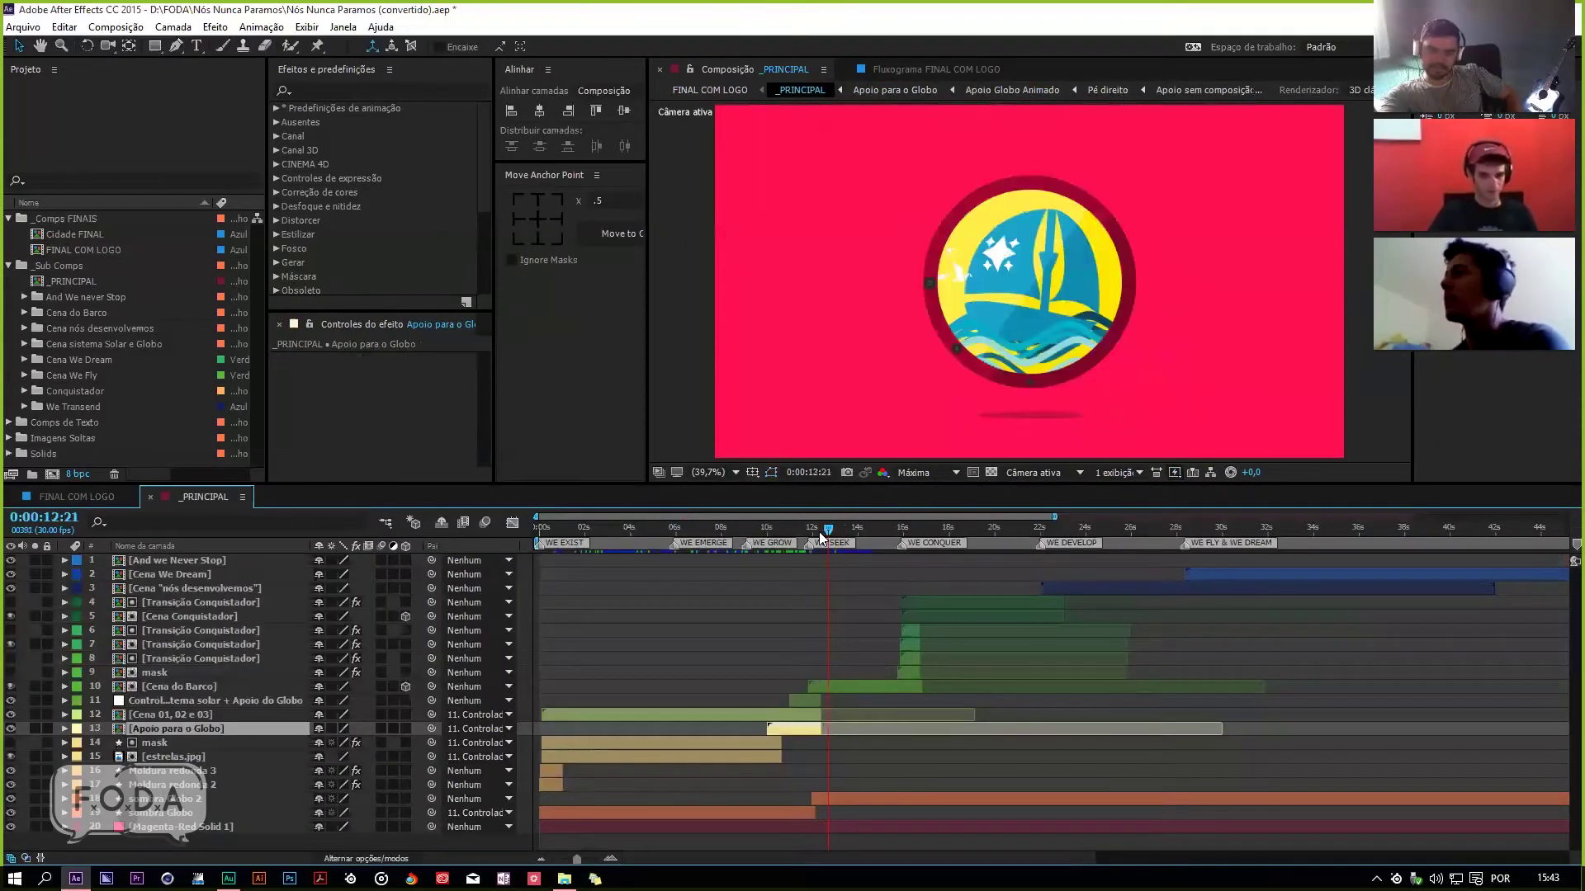
Step: Scrub the globe stand's entrance in _PRINCIPAL to 0:00:10:26, and briefly solo the Cena 01, 02 e 03 layer
left_click_drag(803, 553, 772, 574)
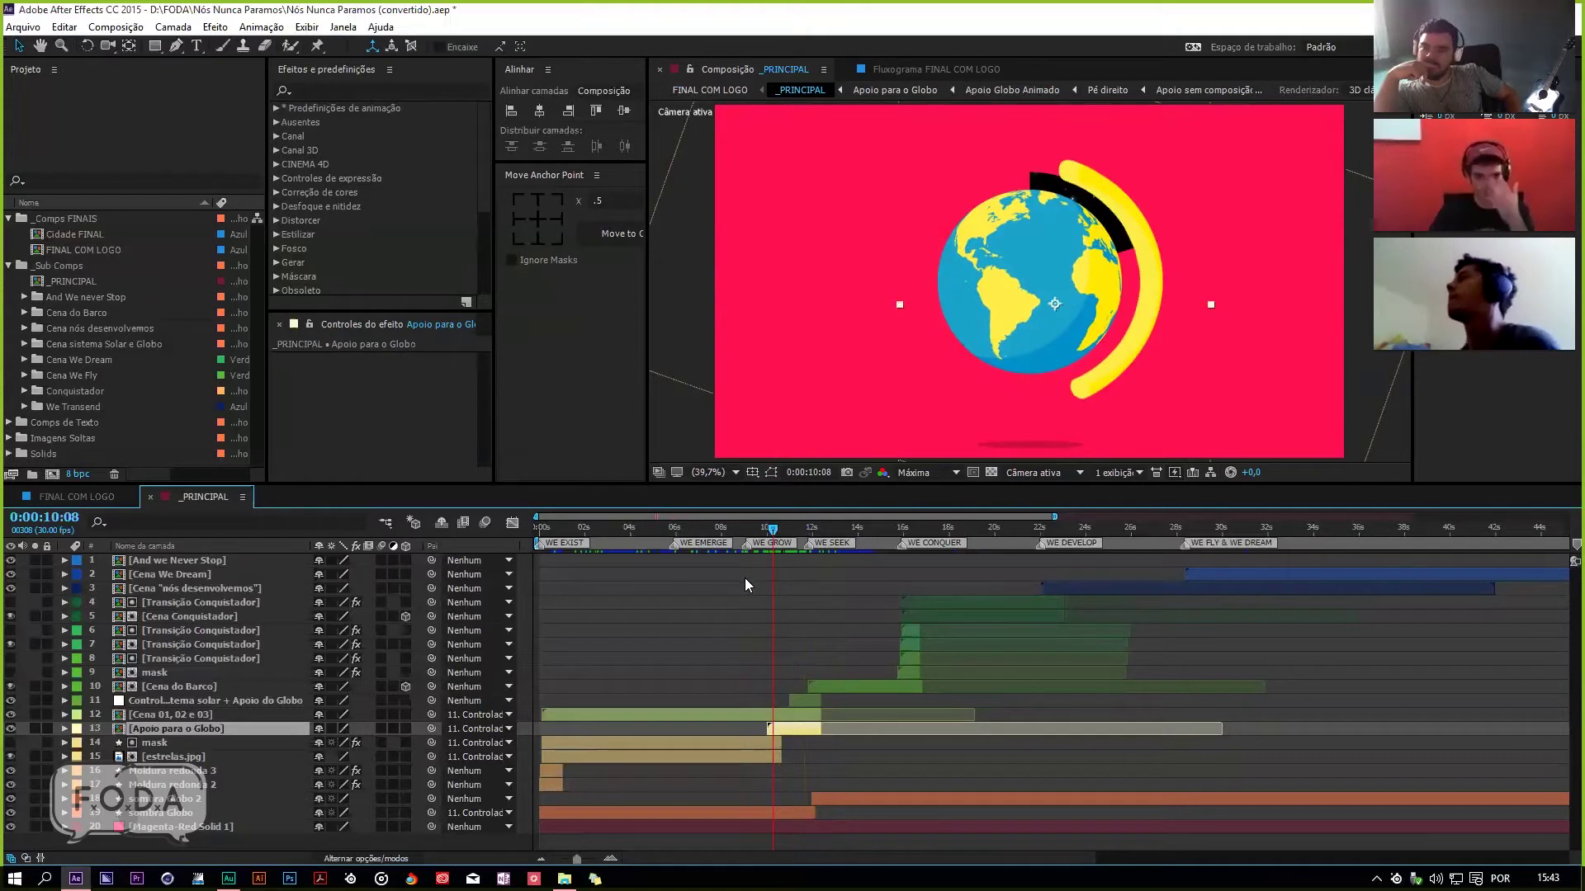
mouse_move(767, 537)
left_mouse_down()
mouse_move(785, 539)
mouse_move(779, 552)
left_mouse_up()
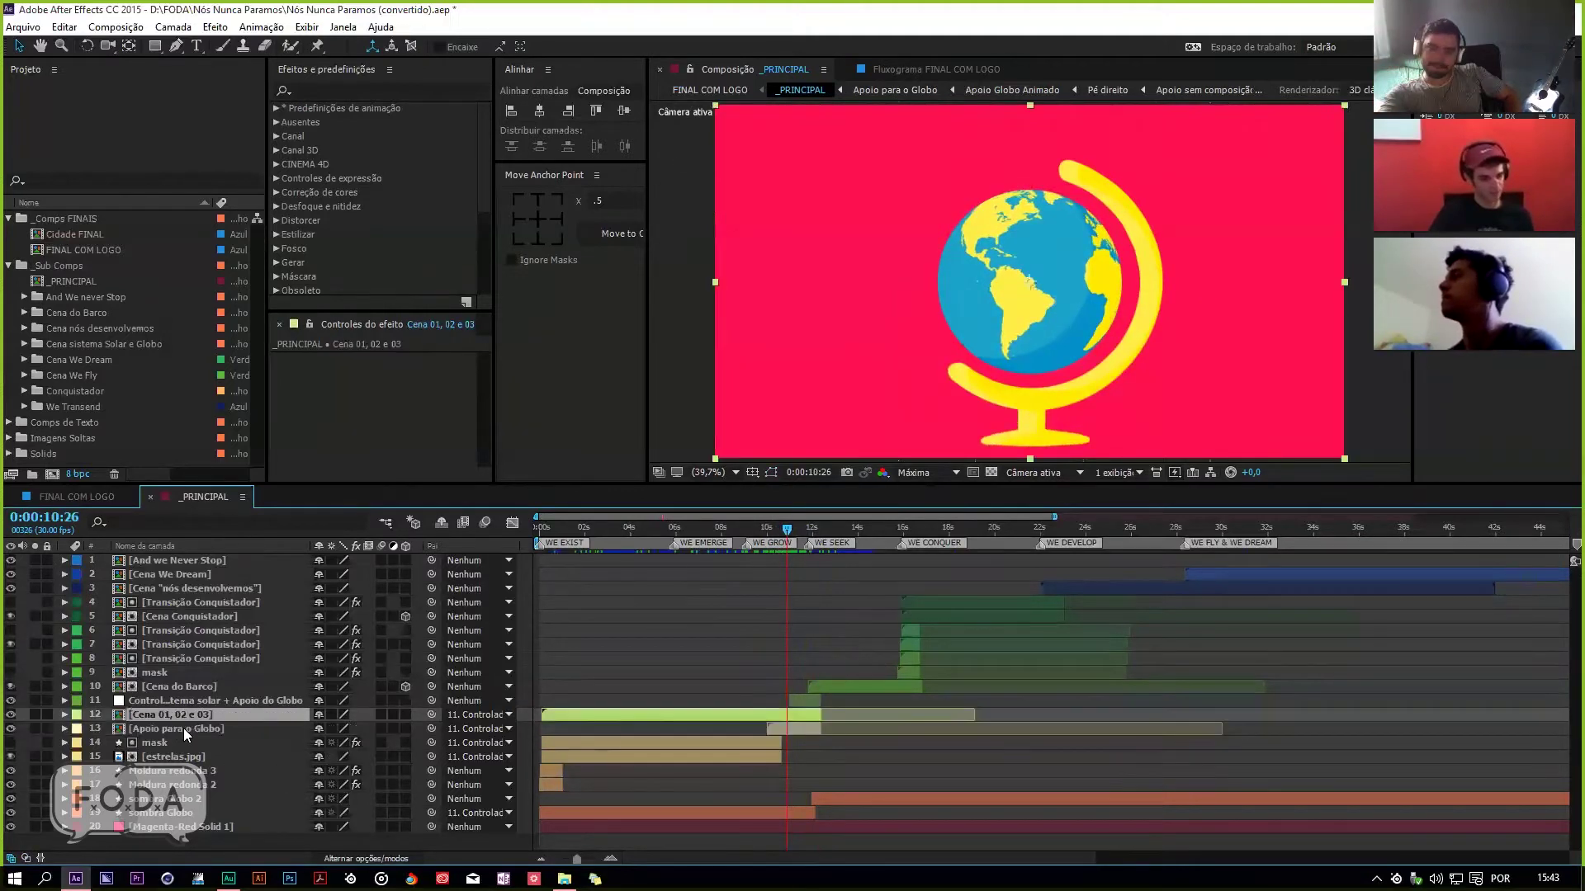
left_click(798, 714)
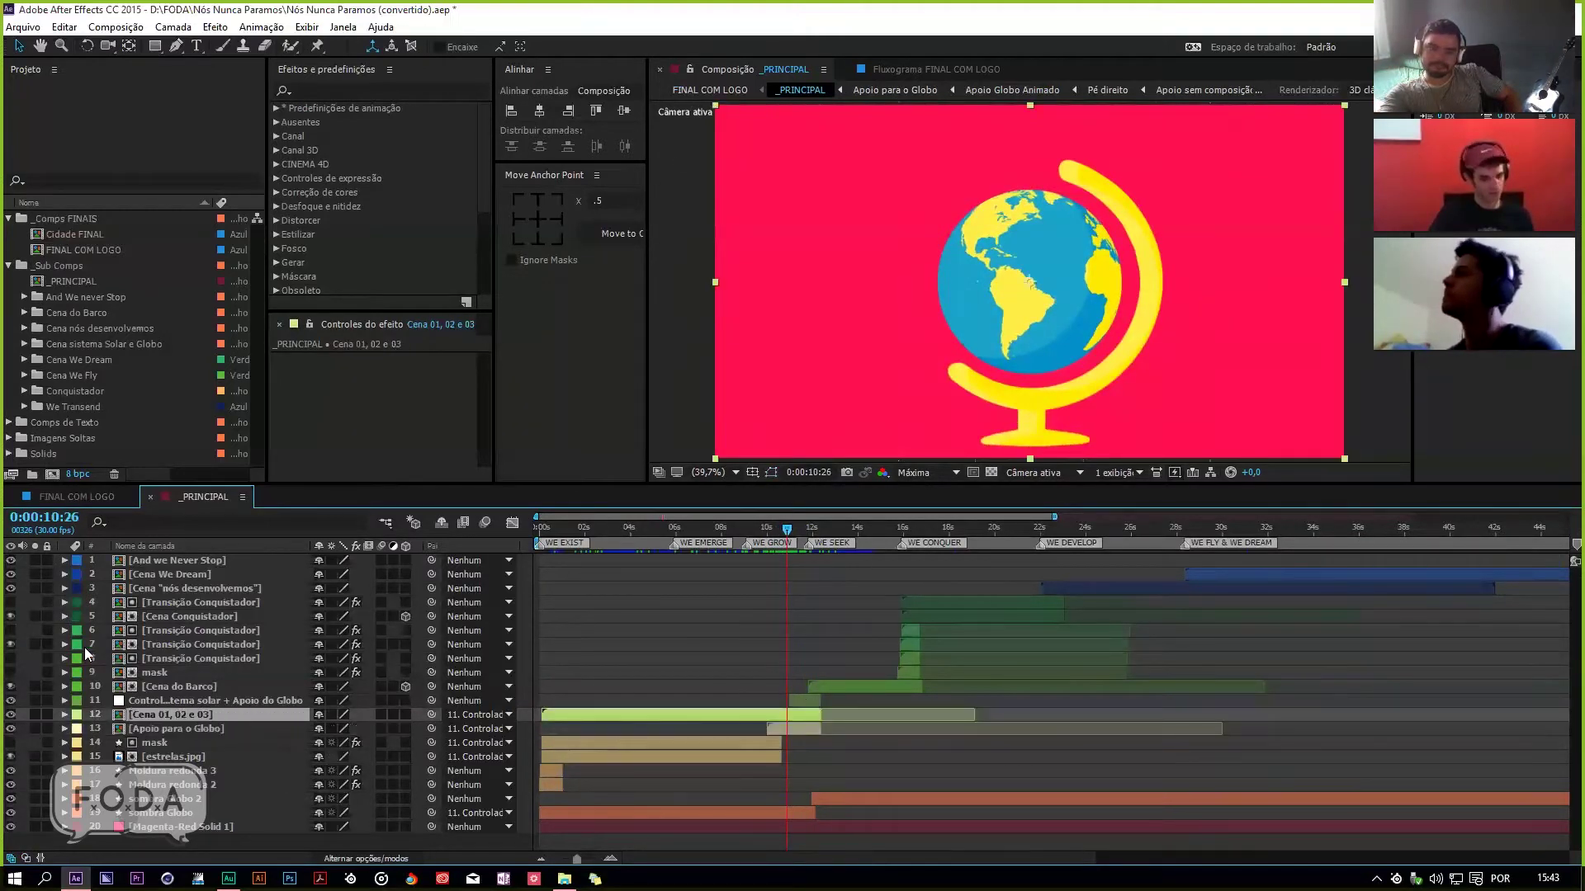
left_click(36, 715)
left_click(35, 714)
Step: Scrub _PRINCIPAL to 0:00:17:02, open Cena Conquistador, scrub it to 0:00:01:26, and open the nested Personagem composition
left_click_drag(780, 532, 924, 595)
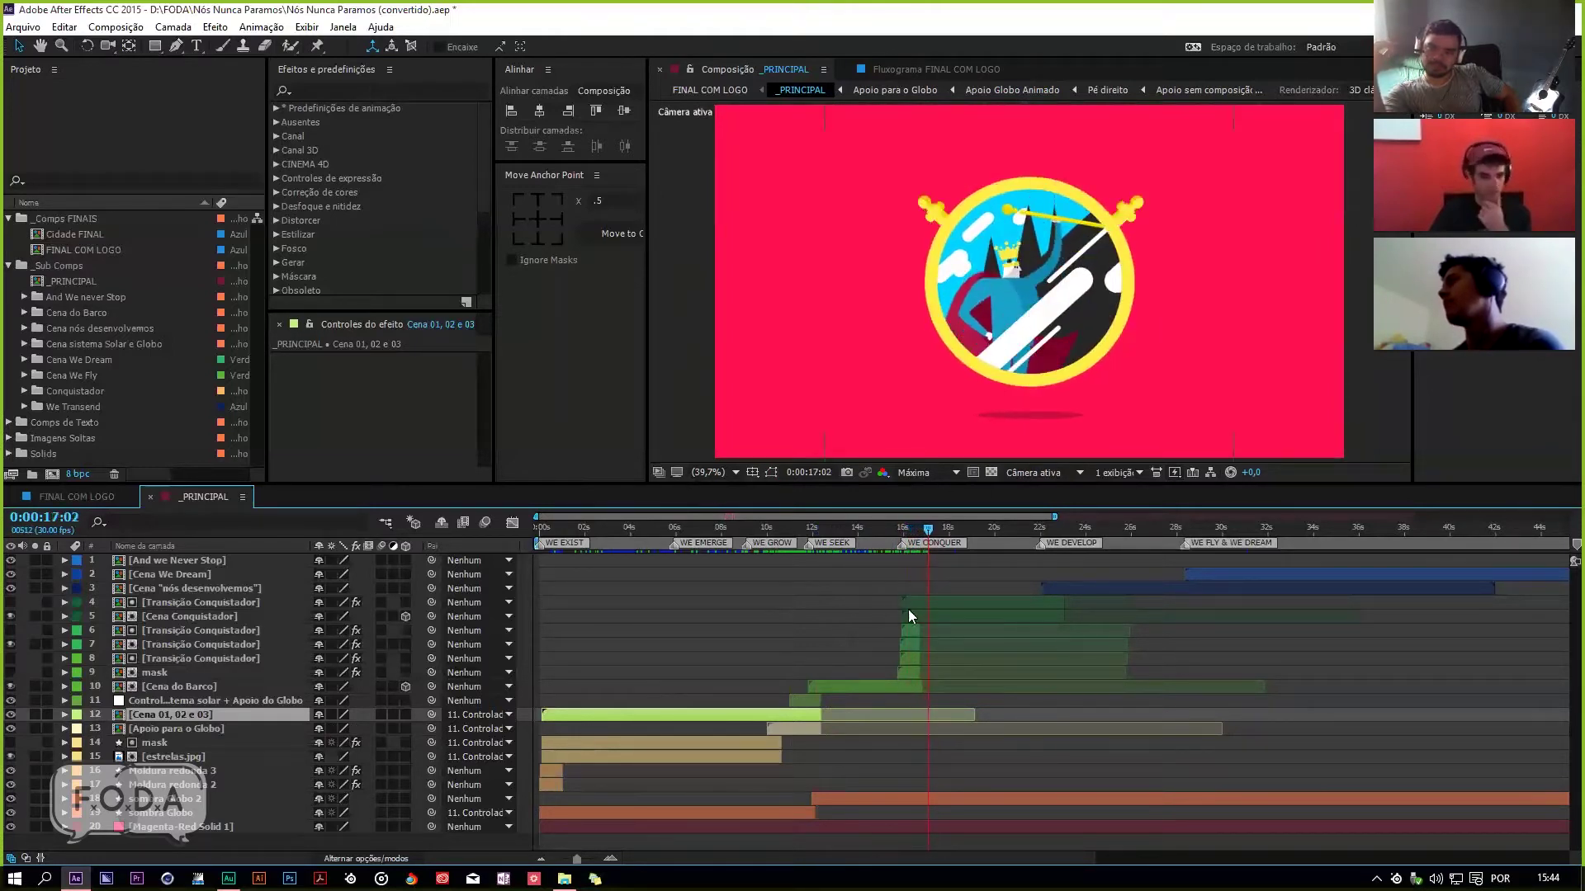
left_click(233, 602)
double_click(229, 617)
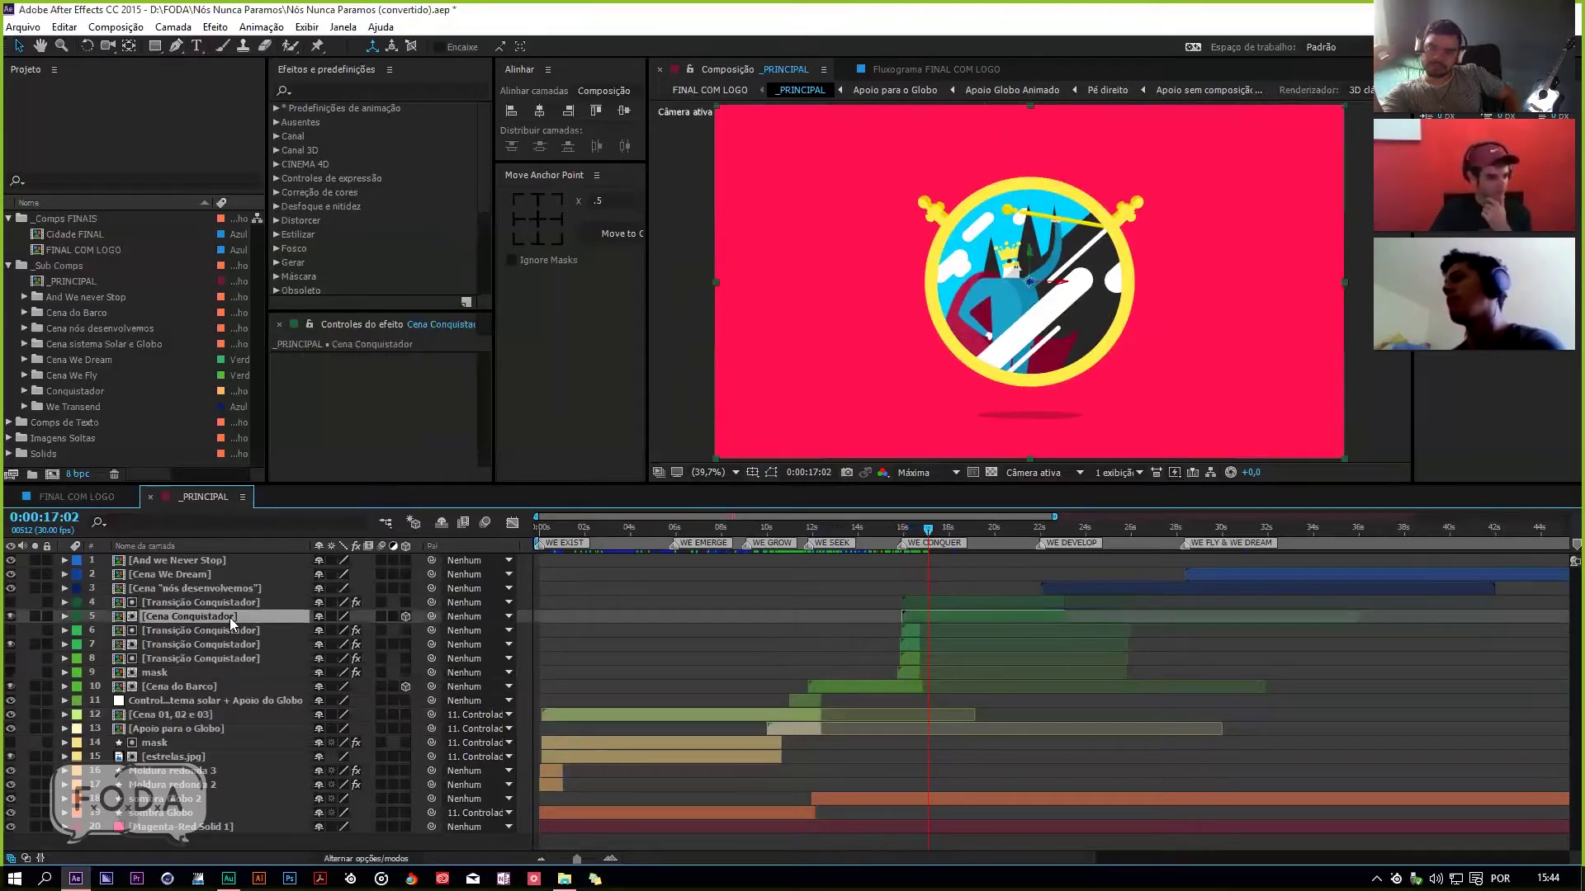
mouse_move(779, 537)
left_mouse_down()
mouse_move(698, 563)
mouse_move(798, 560)
left_mouse_up()
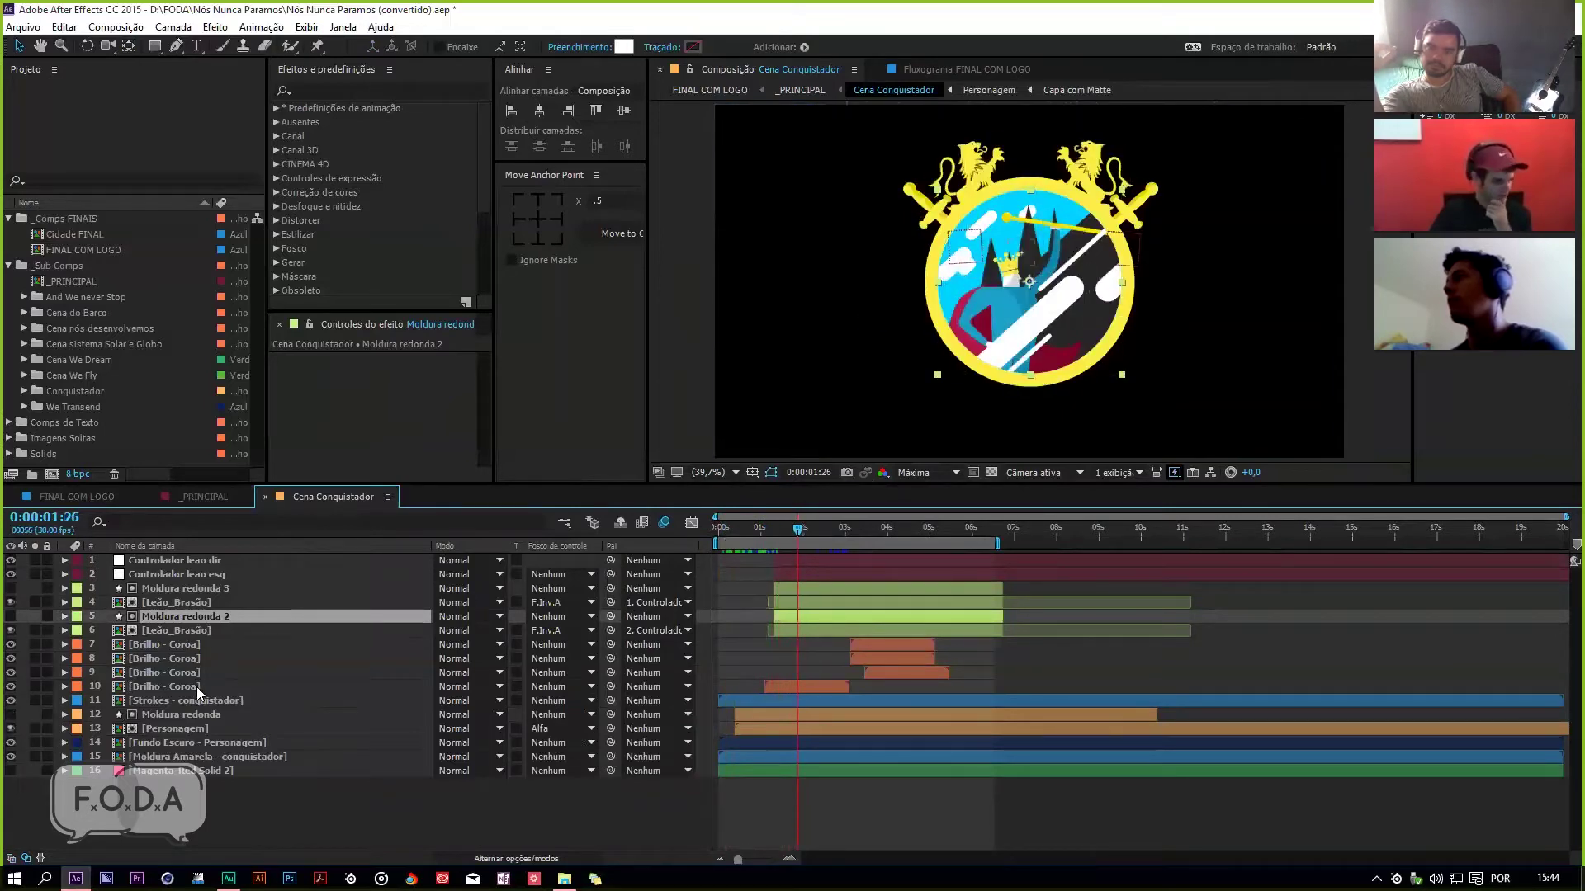
double_click(190, 732)
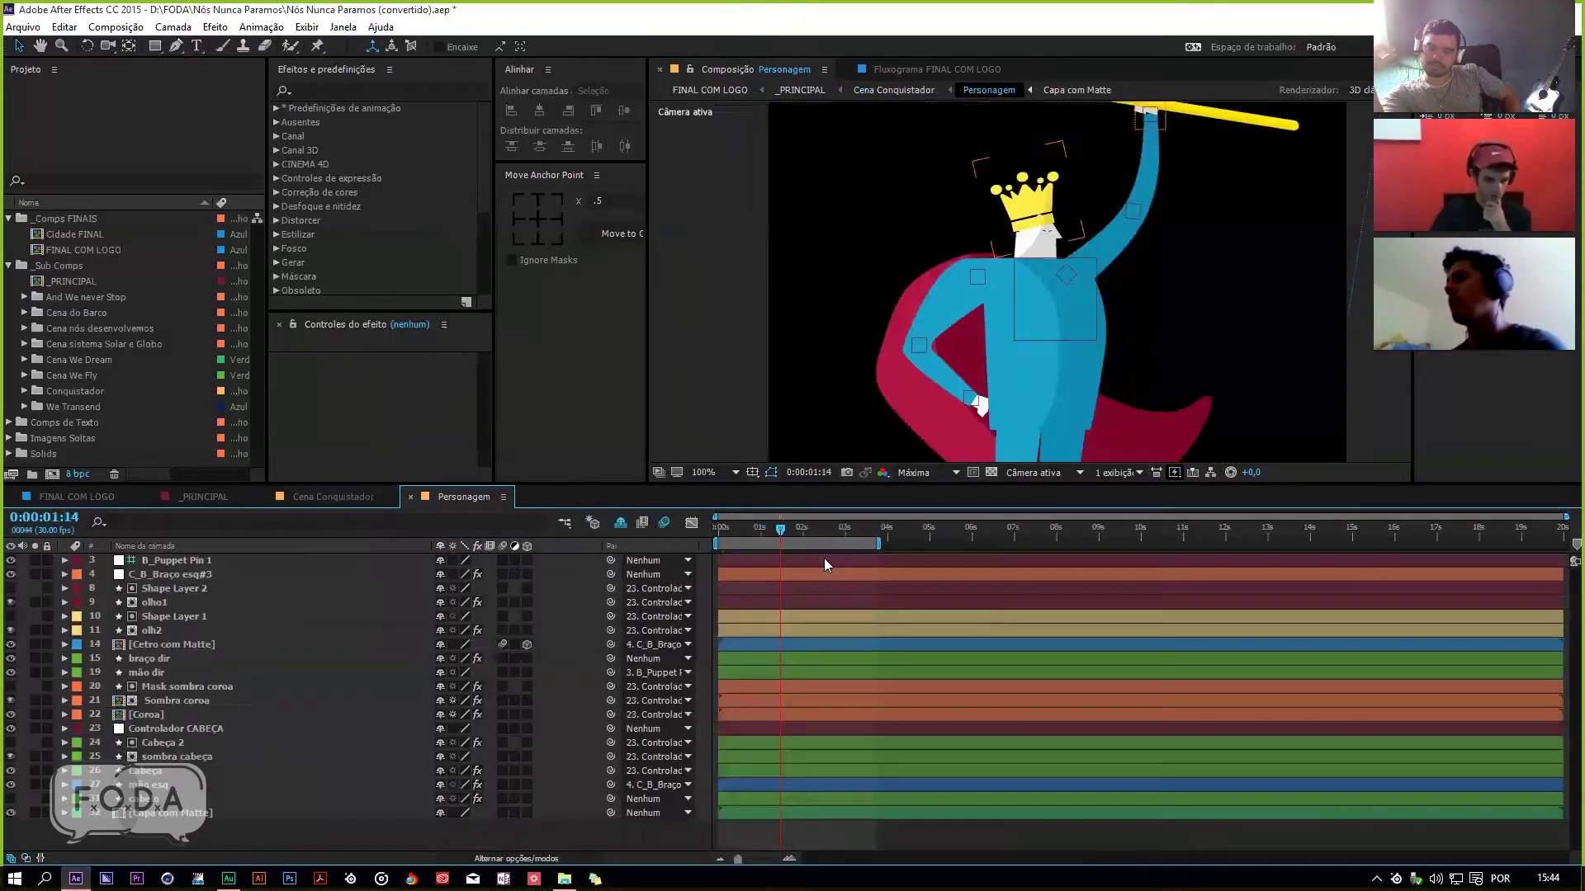
Step: Reveal all the hidden shy layers in Personagem and scrub the character's animation to 0:00:01:16
left_click(621, 522)
left_click_drag(648, 485, 661, 163)
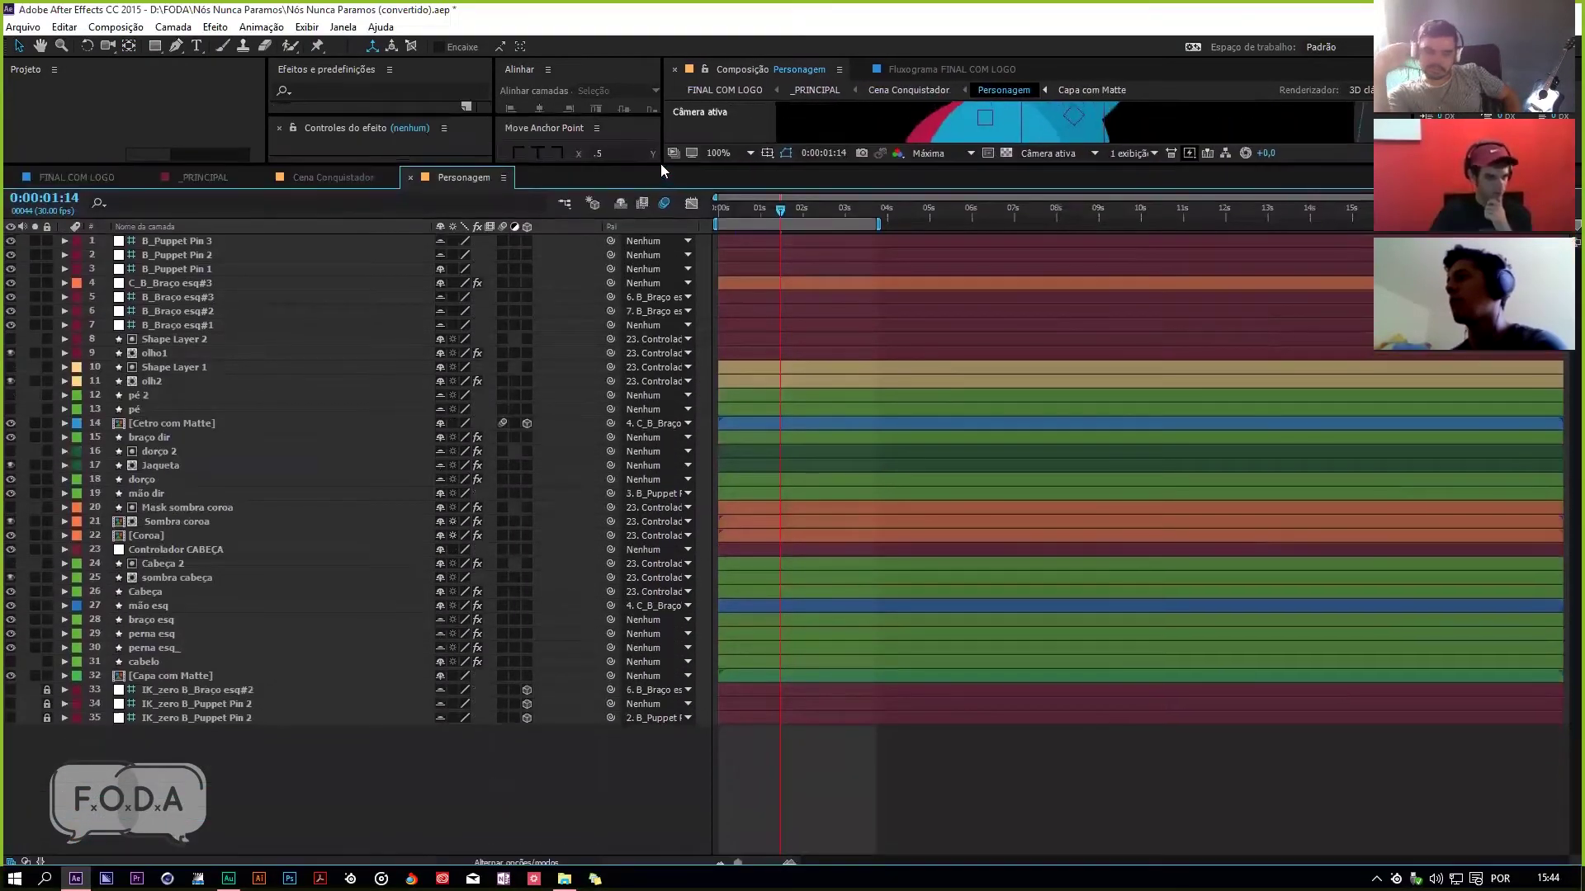
left_click_drag(764, 206, 740, 208)
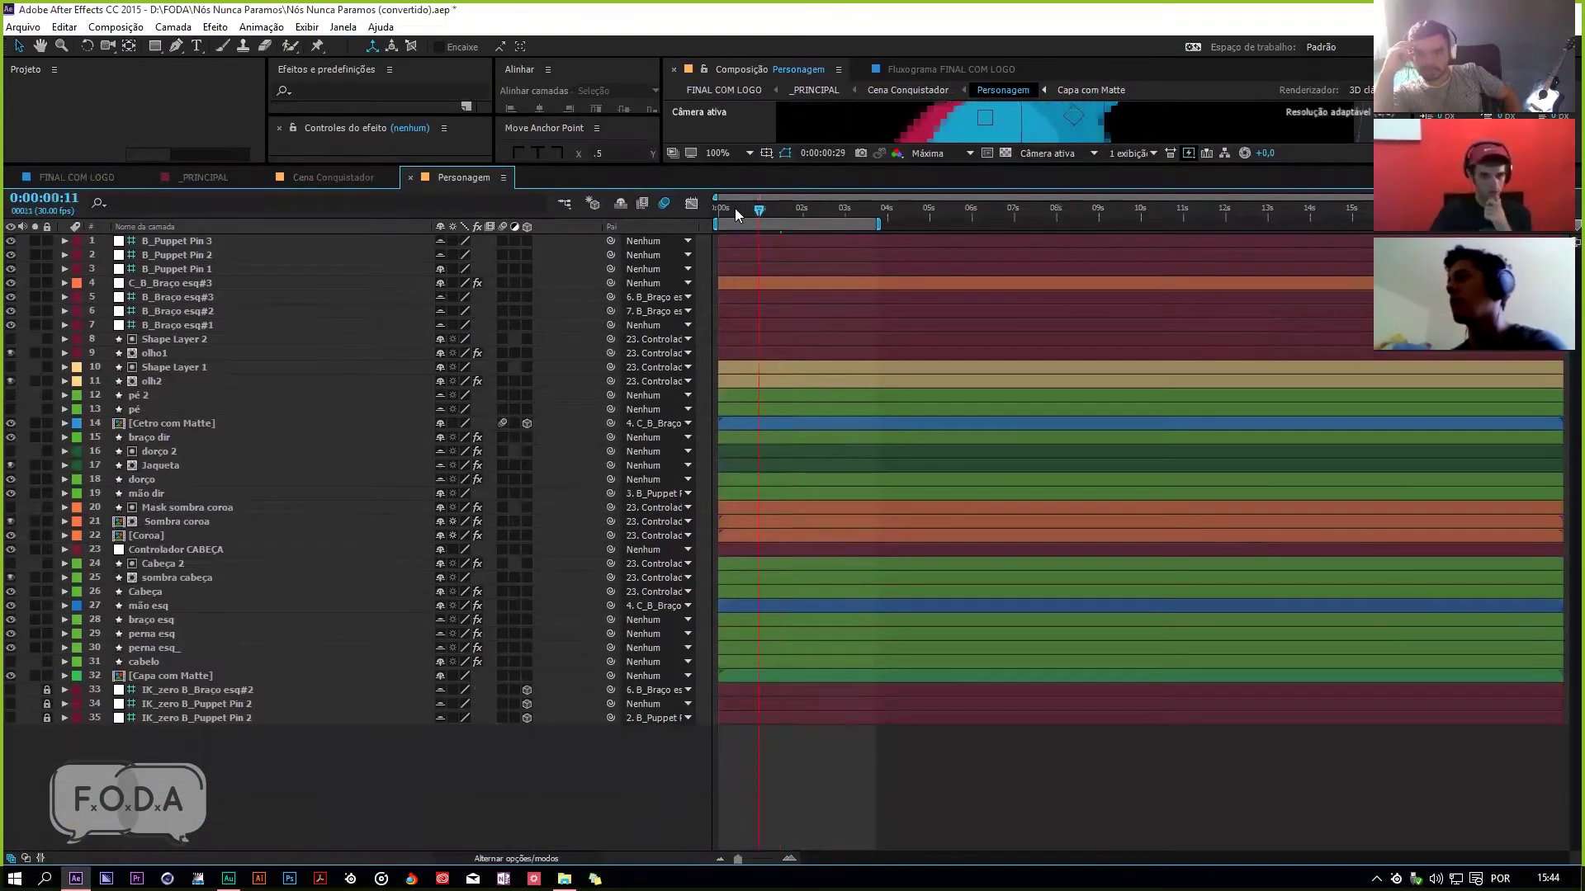
left_click_drag(728, 165, 749, 373)
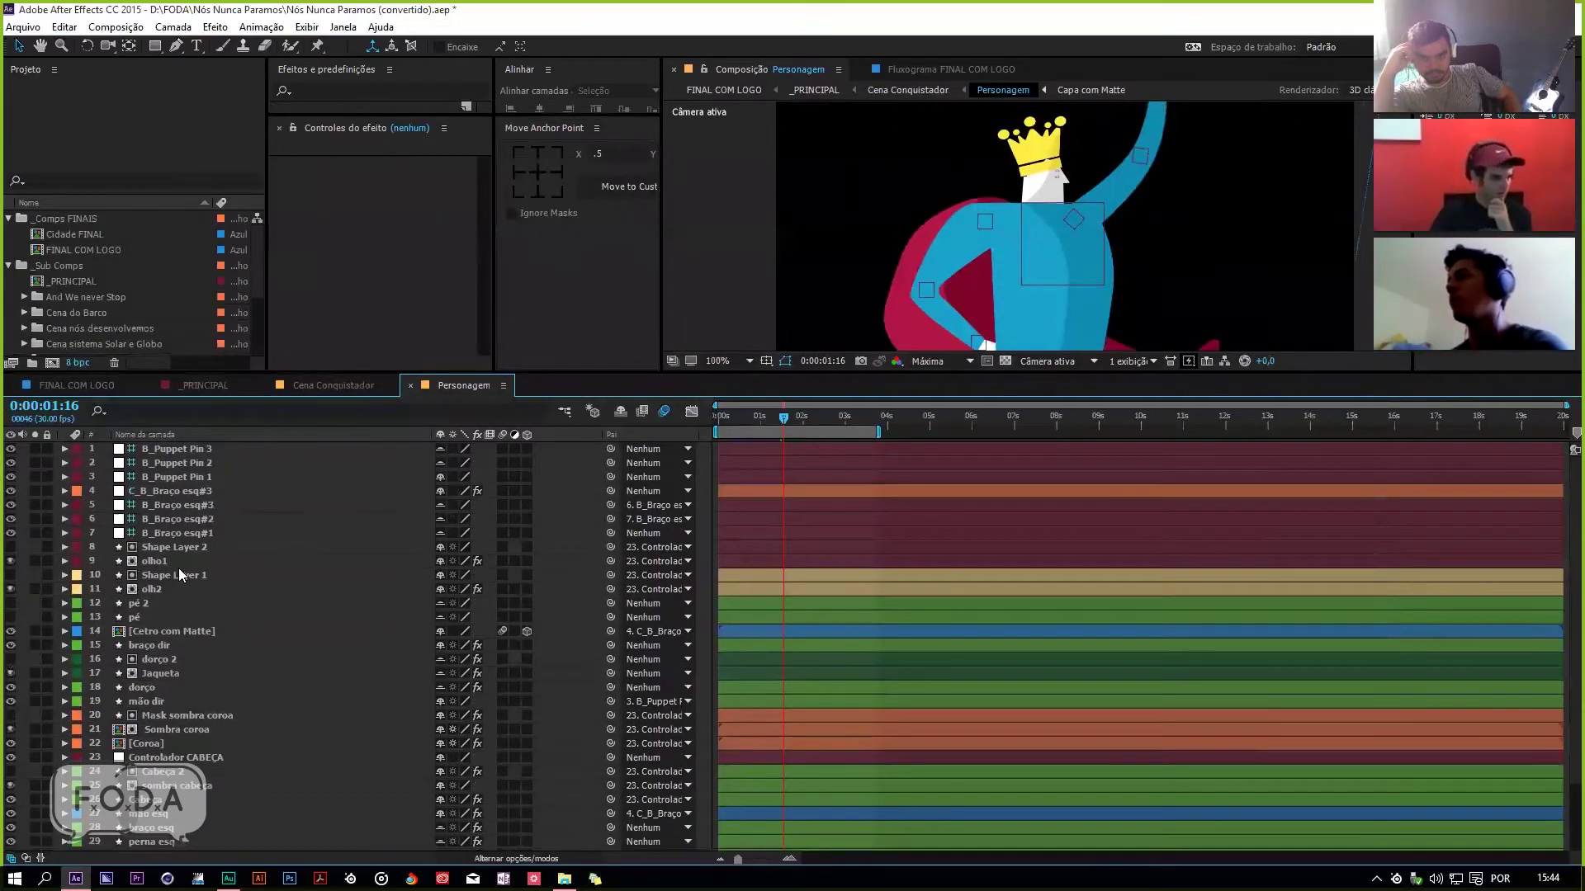
Step: Open the nested Coroa composition to inspect the crown's layers and mattes, and close it
left_click(164, 601)
left_click(156, 629)
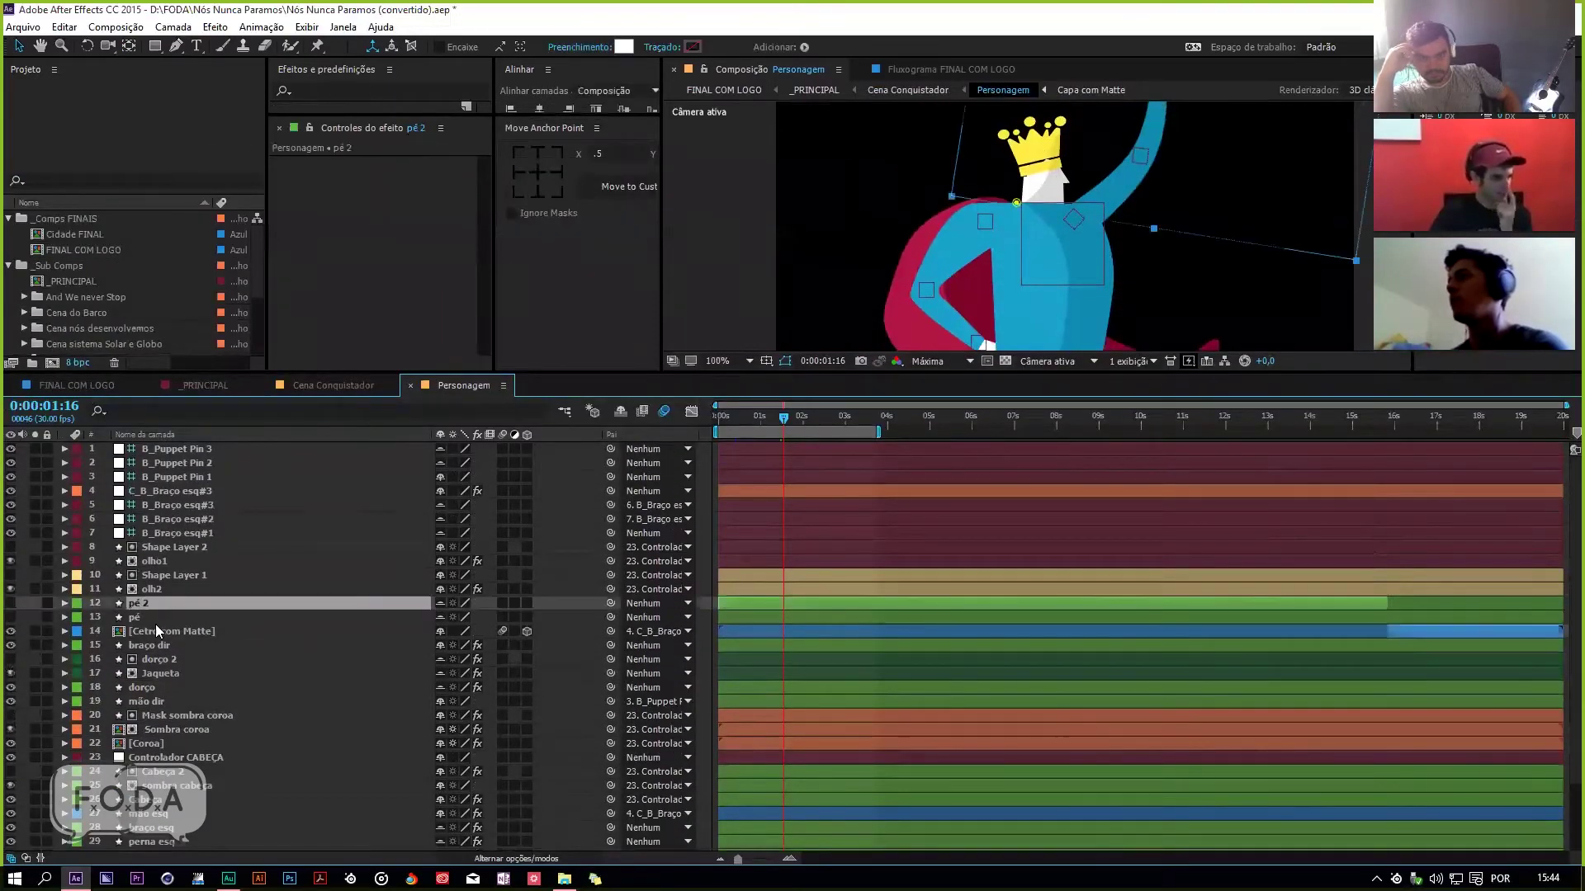
double_click(169, 746)
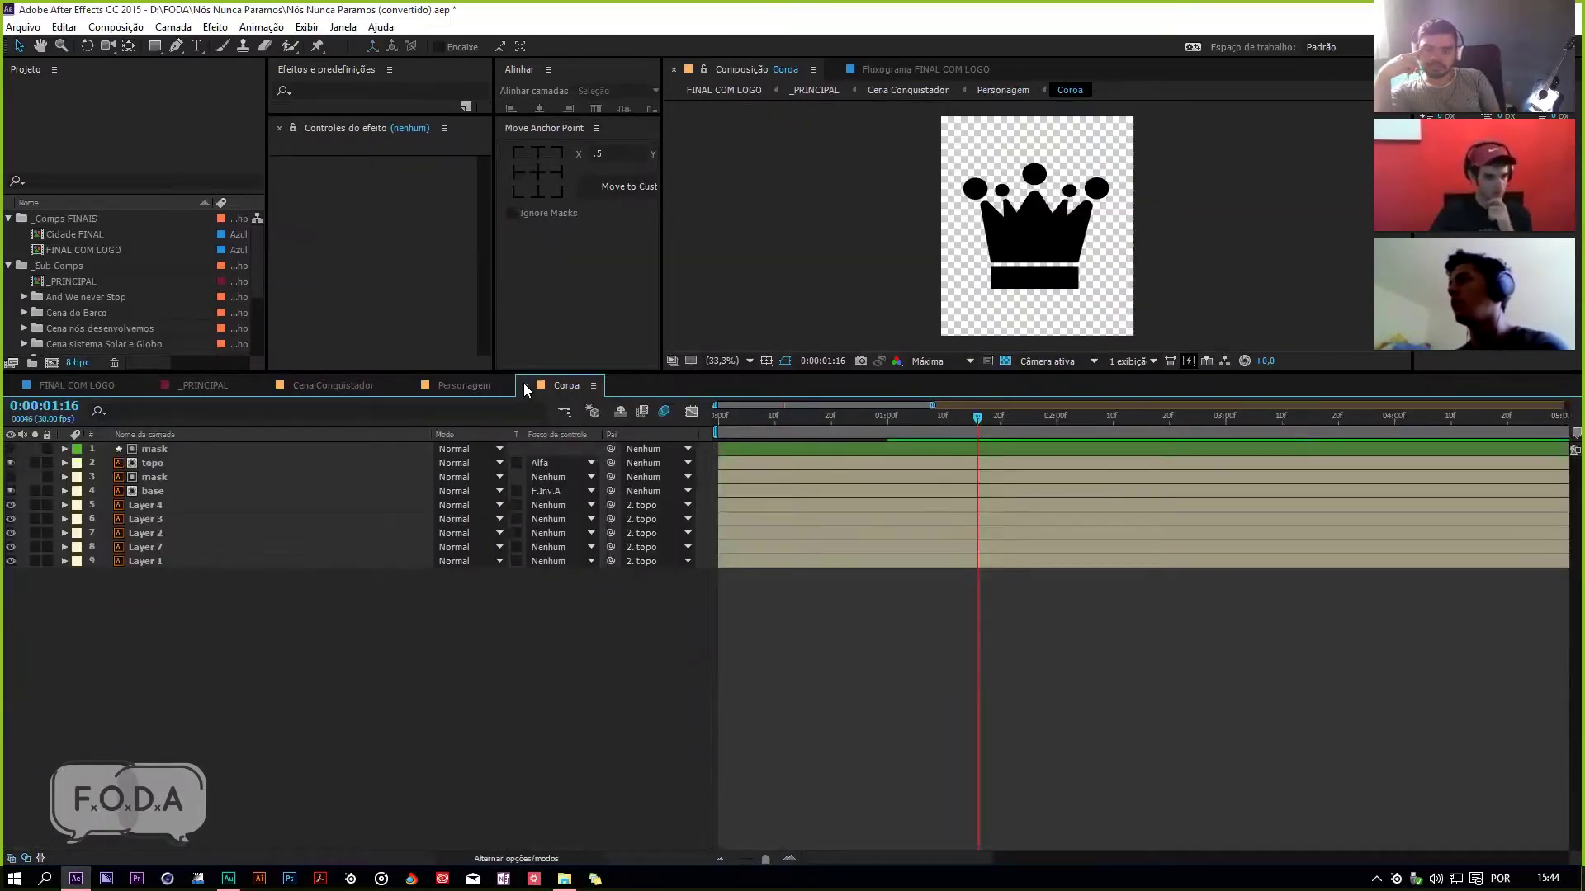
key("ctrl+w")
Step: Preview Personagem, place the current time at 0:00:00:12, and save the project
key("space")
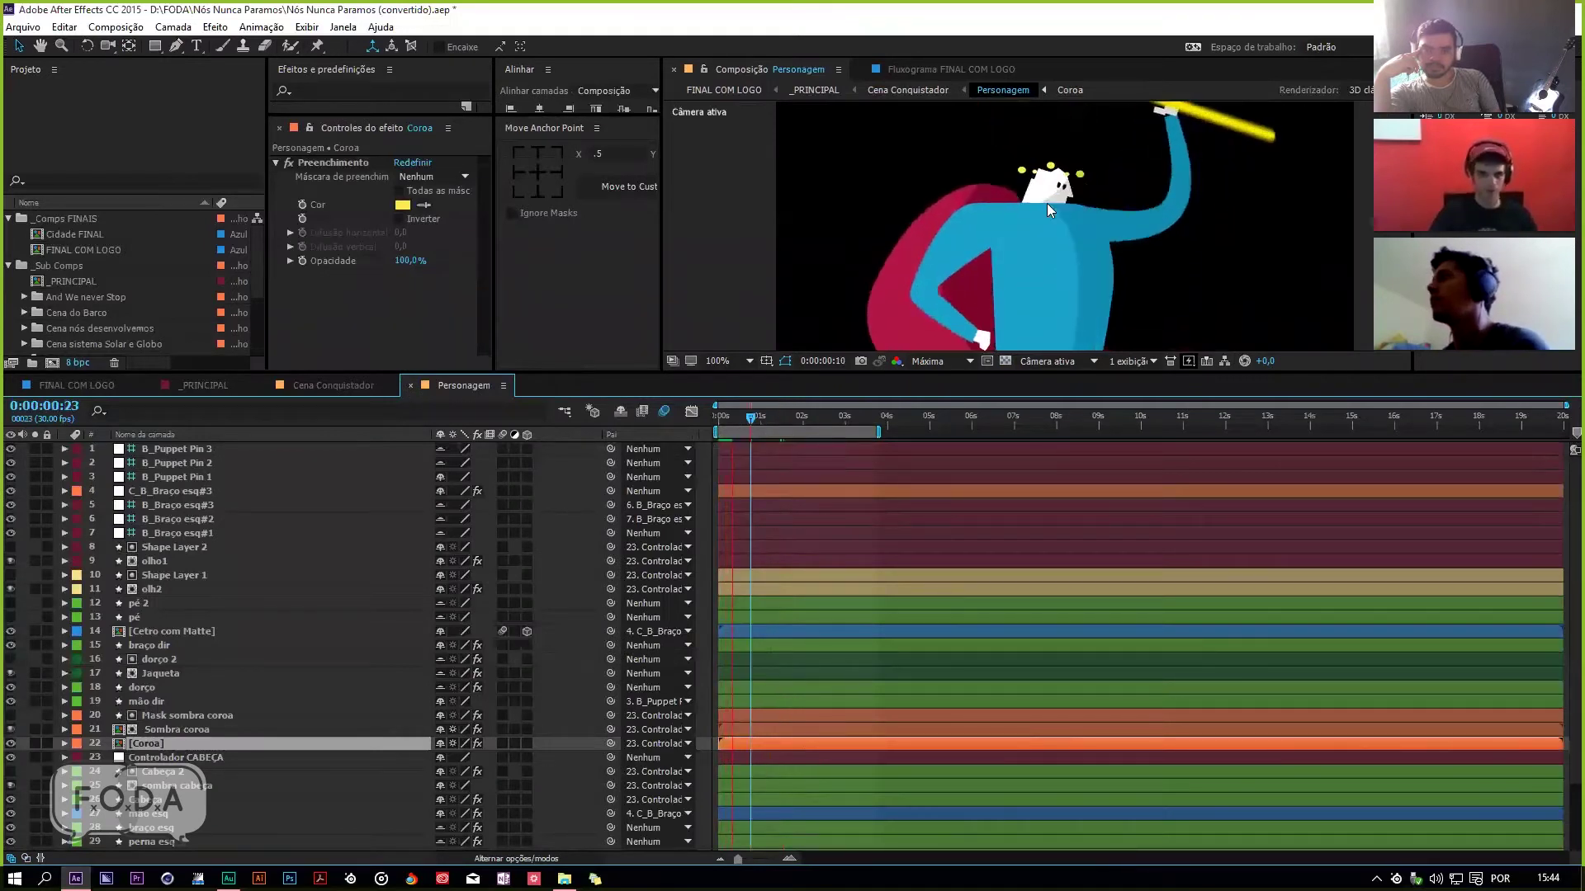
left_click(735, 420)
key("ctrl+s")
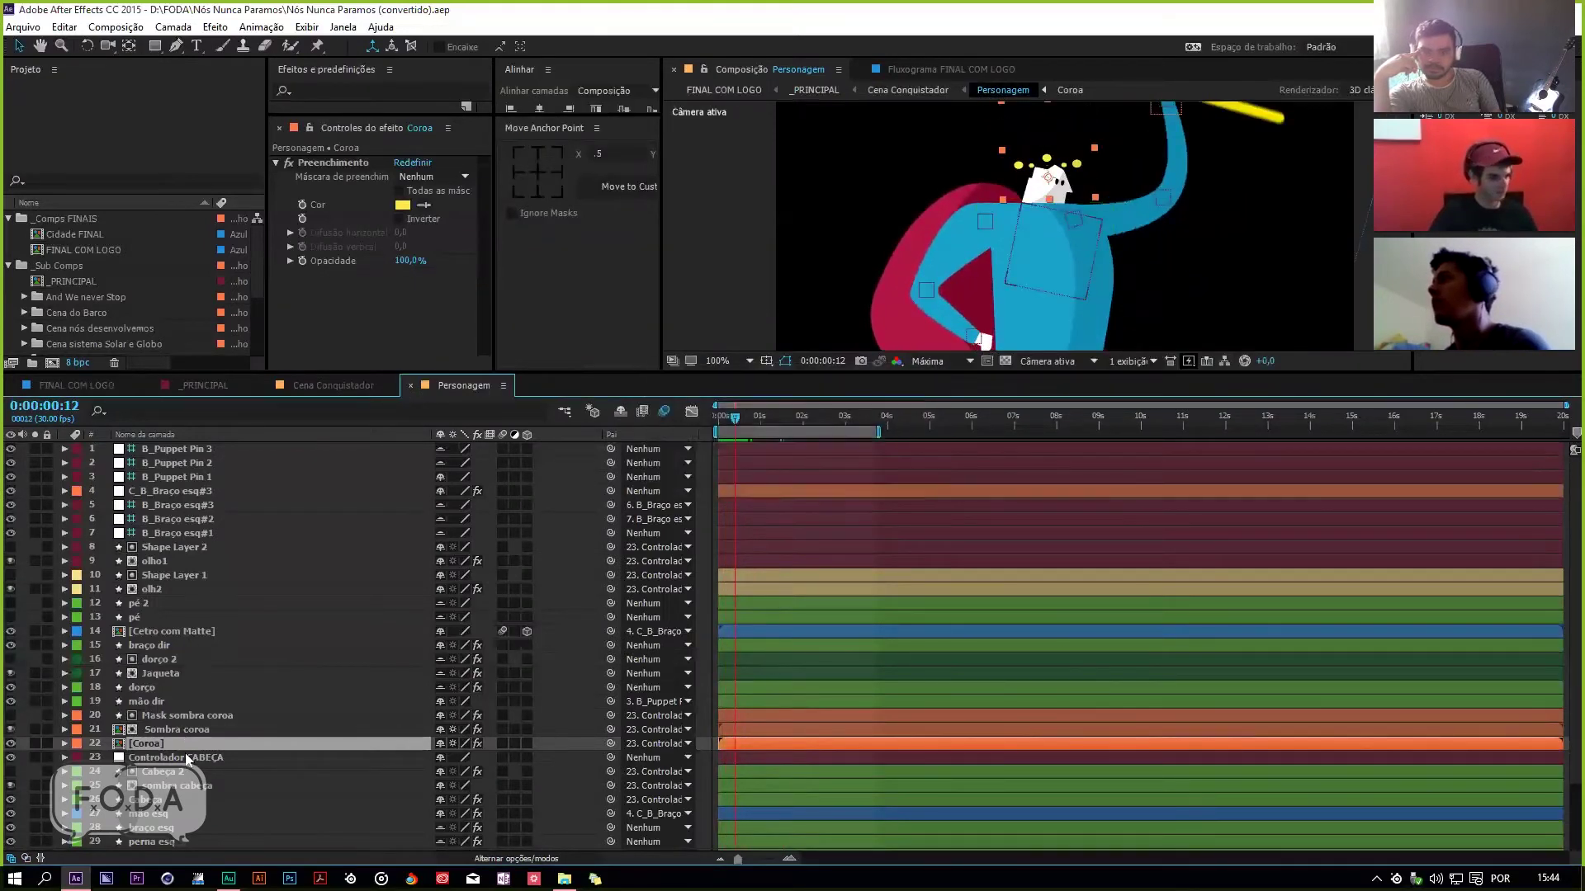
Step: Preview the character's full animation in Personagem from 0:00:00:00 with the composition view at 50%
left_click_drag(735, 370, 818, 550)
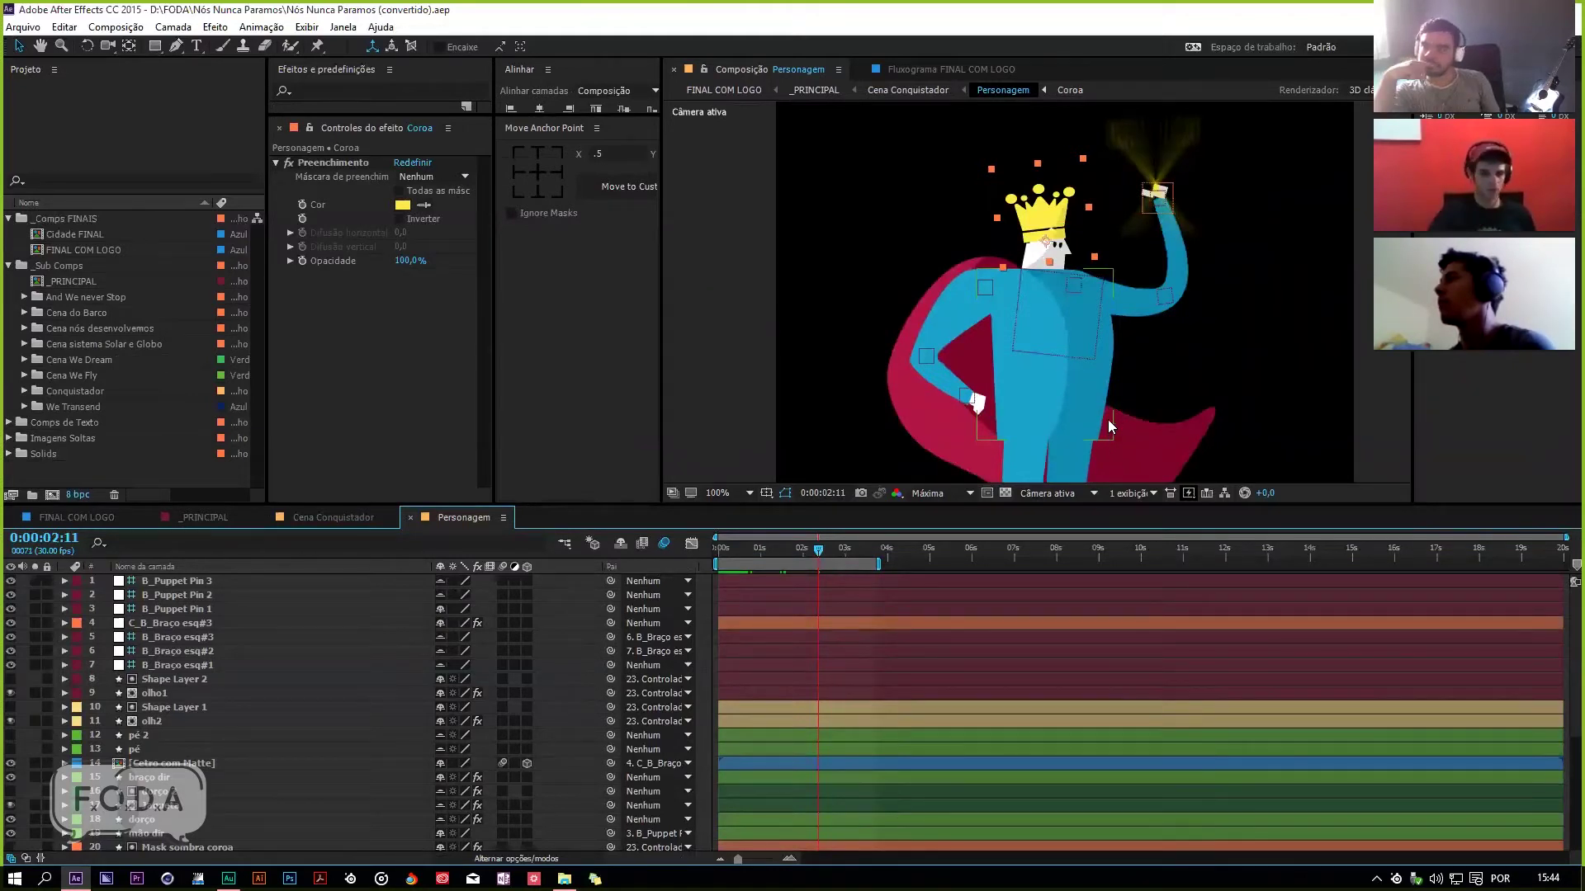
left_click_drag(784, 551, 708, 569)
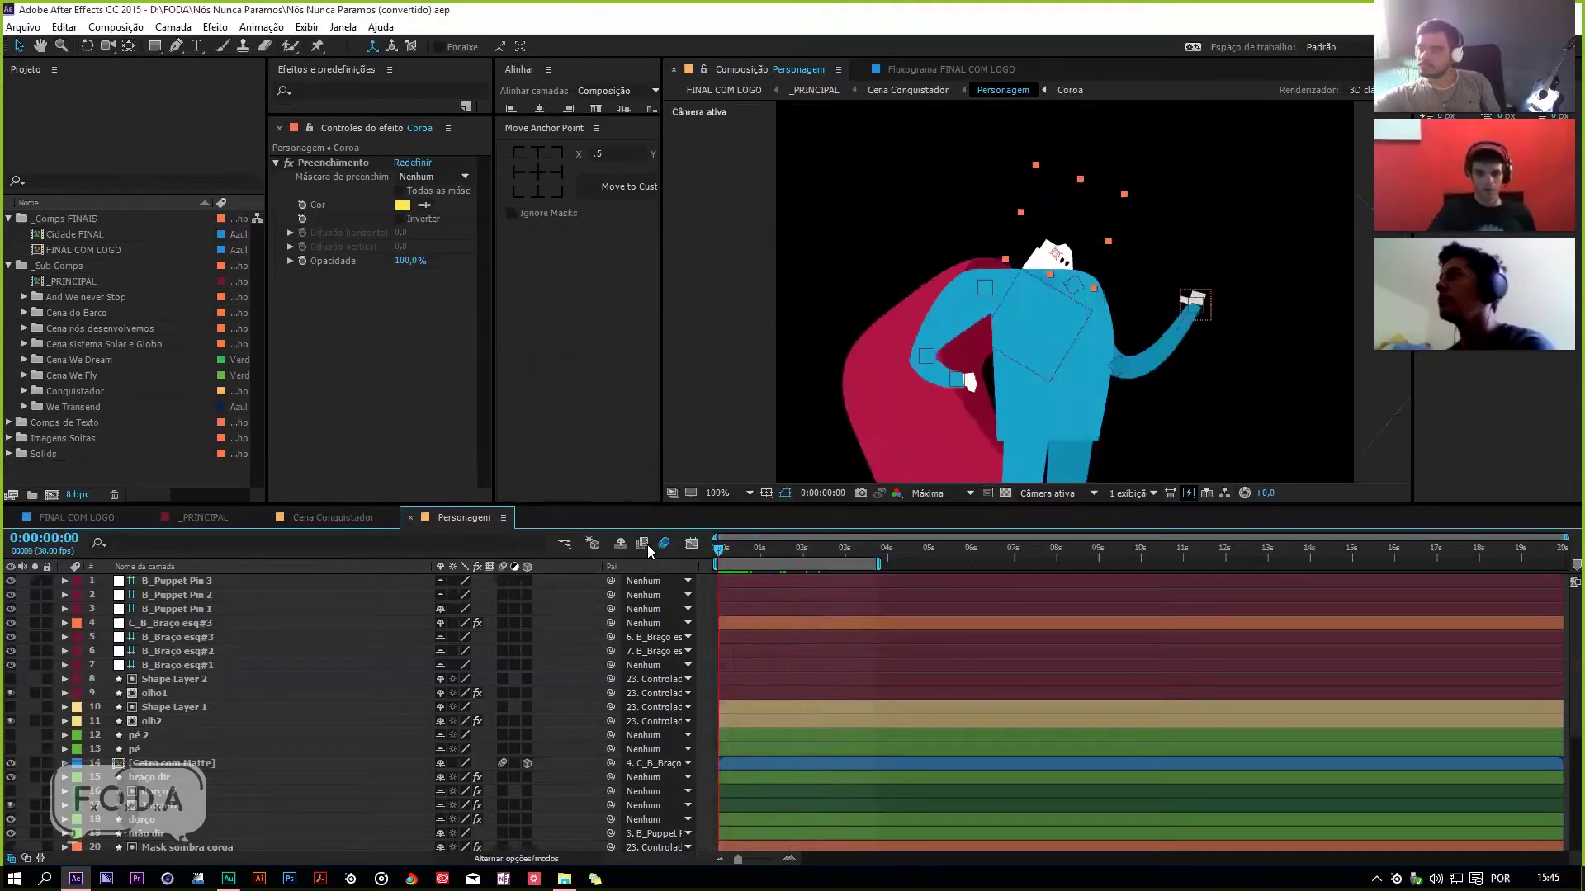
key("space")
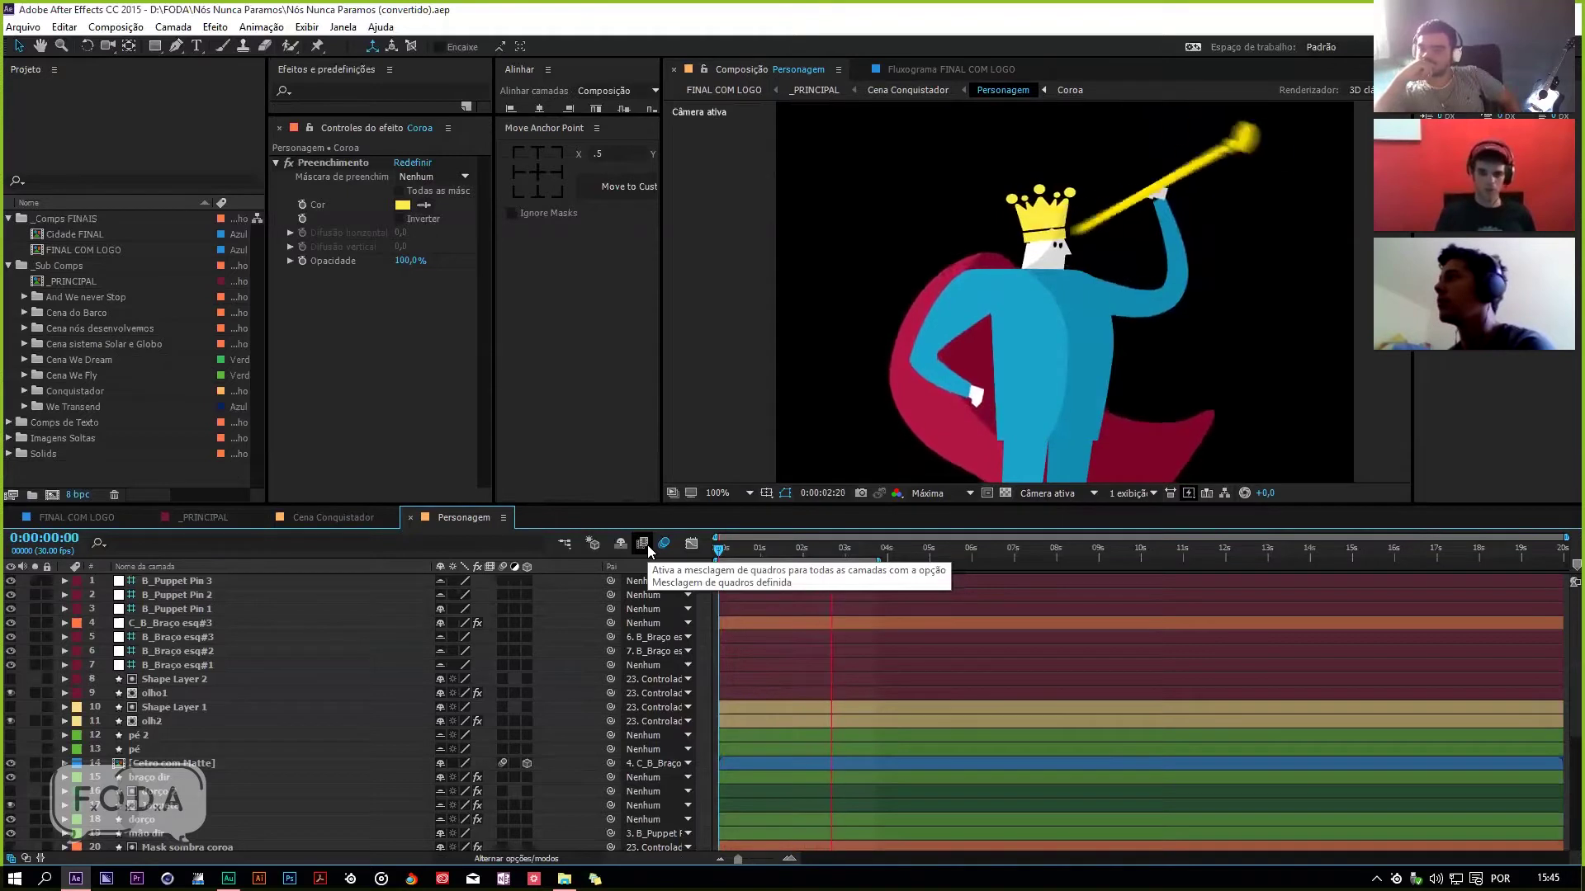
key("space")
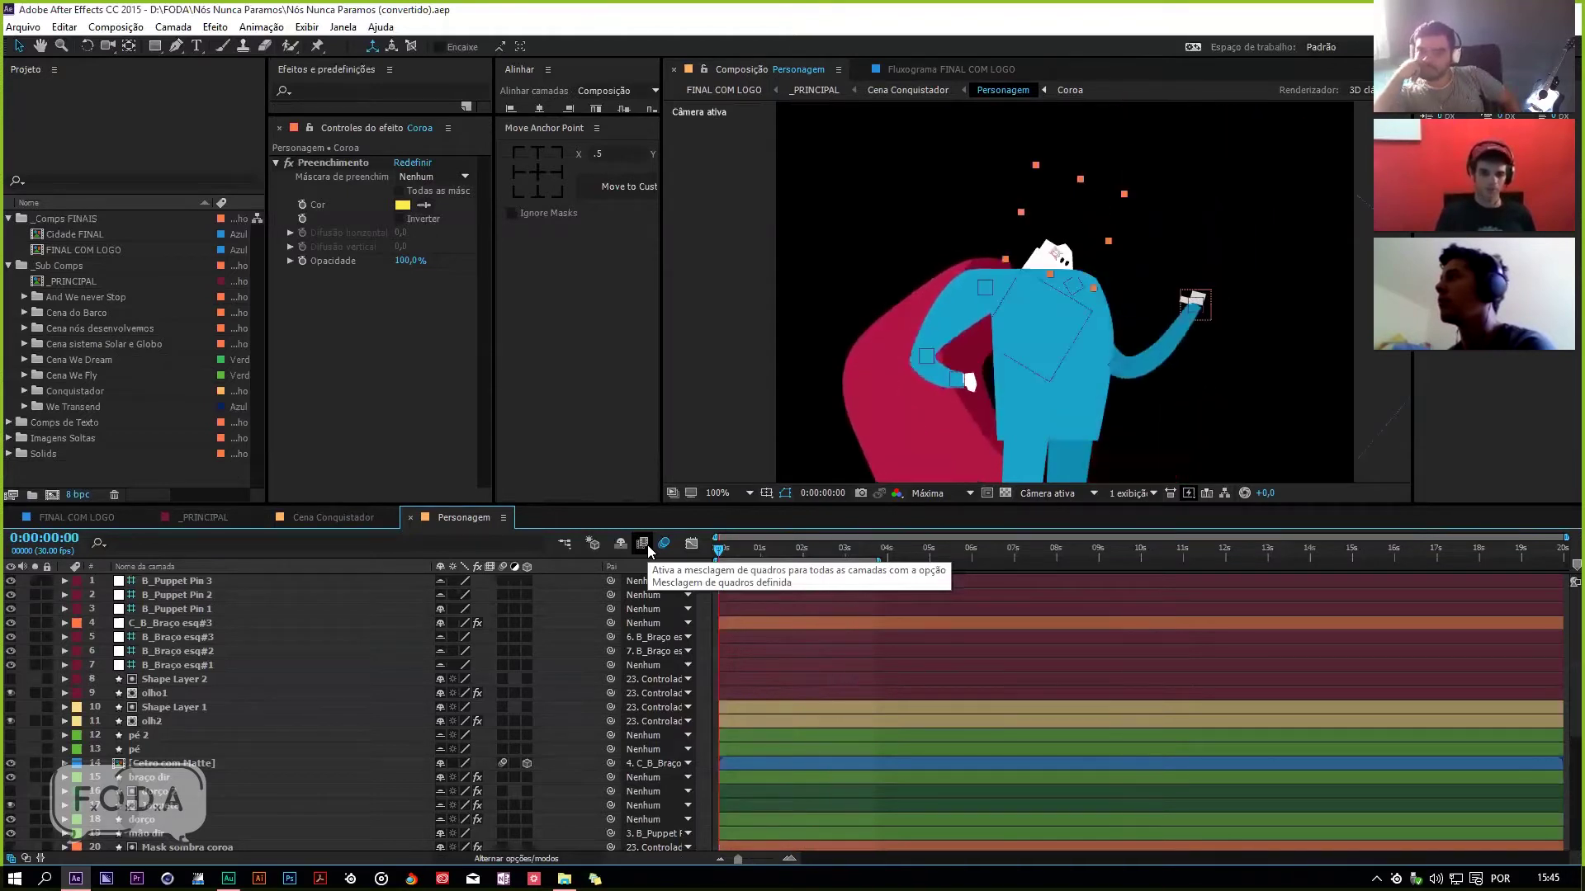
key("space")
left_click(718, 492)
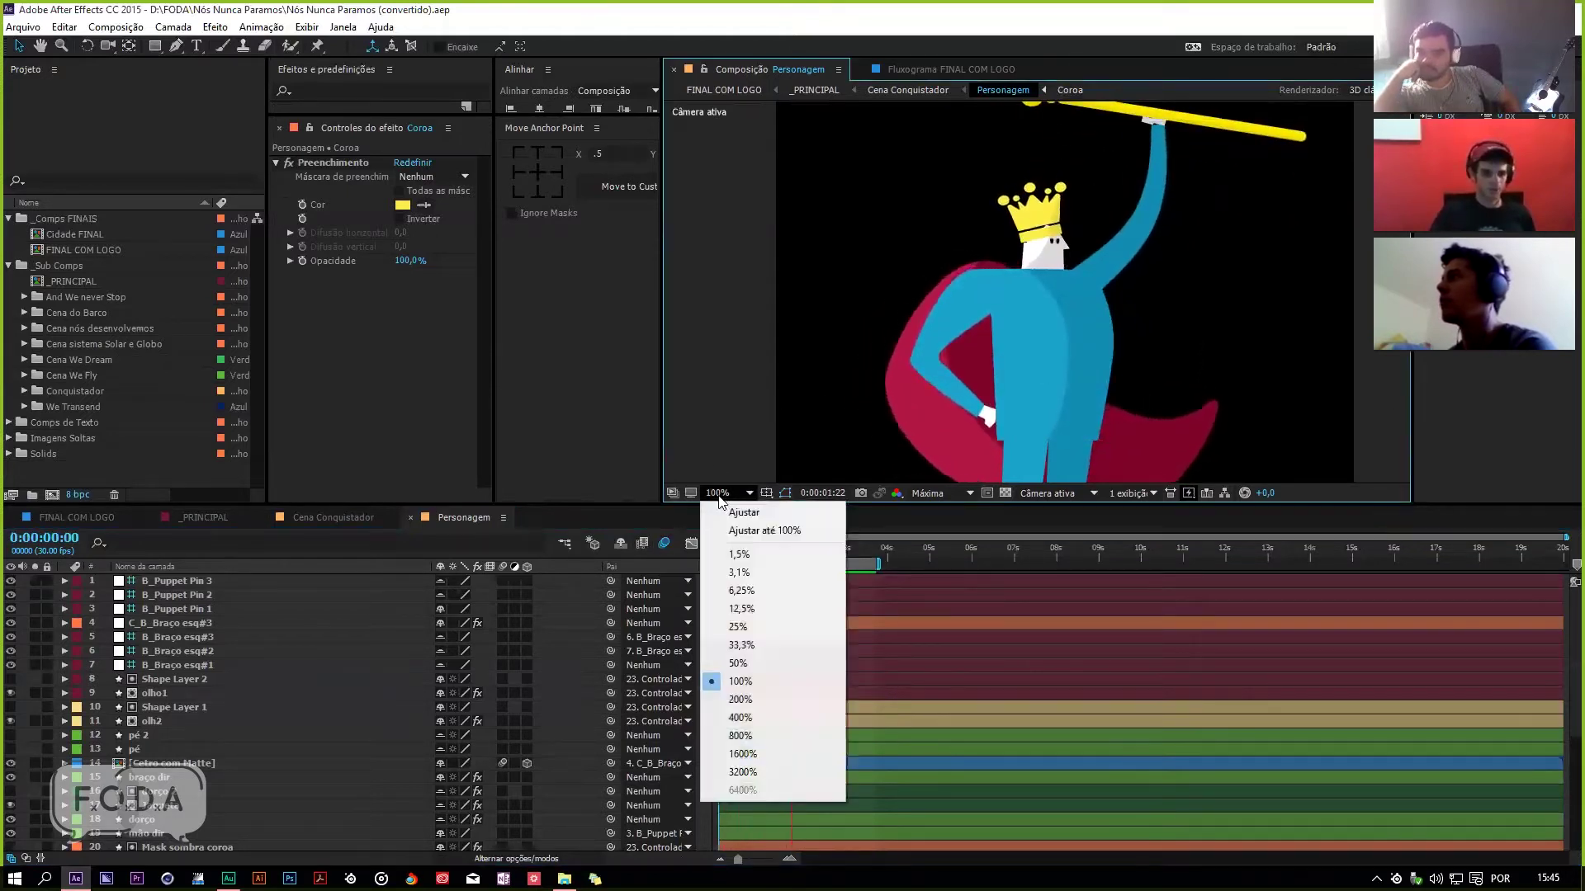
left_click(737, 662)
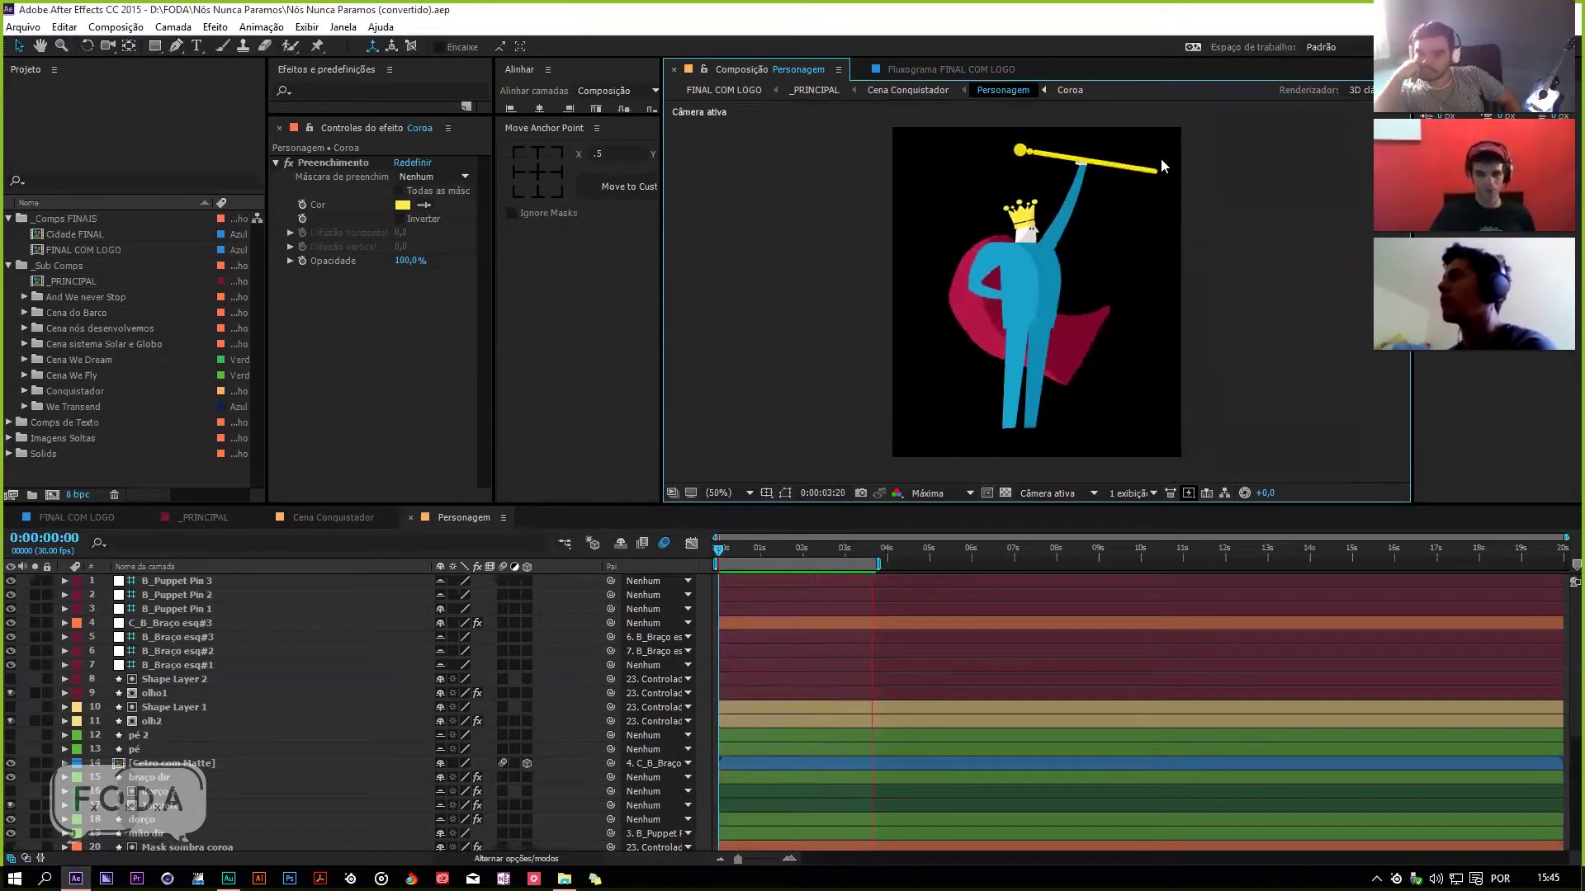
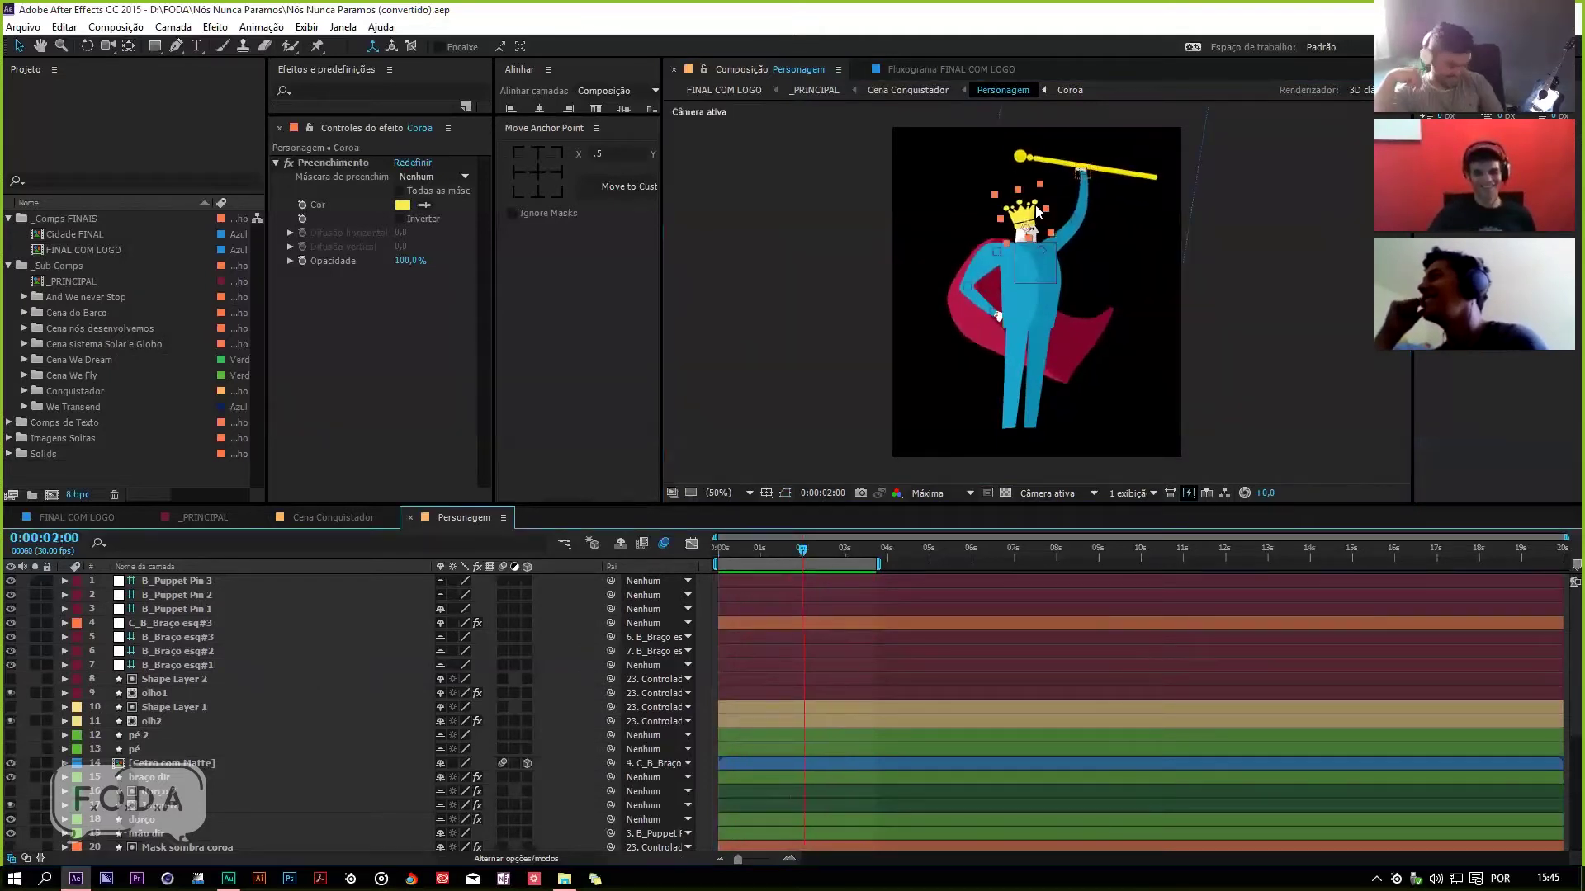
Step: Inspect the arm rig at 0:00:02:00 through B_Braço esq#3, its controller C_B_Braço esq#3, and B_Puppet Pin 1, 2 and 3
left_click(802, 550)
left_click_drag(236, 505, 236, 425)
left_click(199, 560)
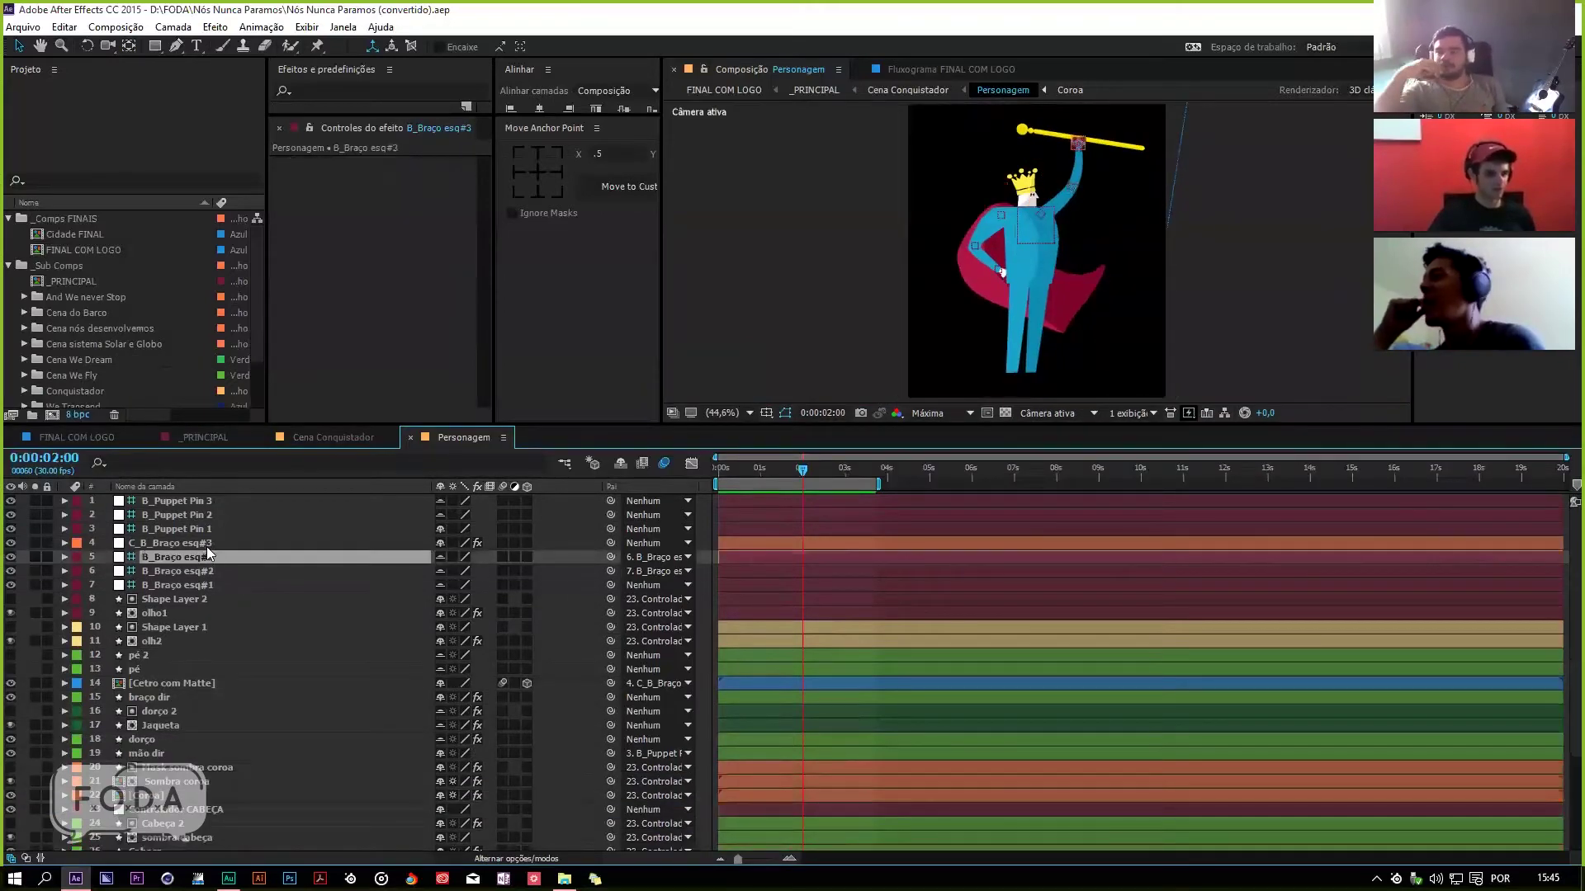
left_click(165, 542)
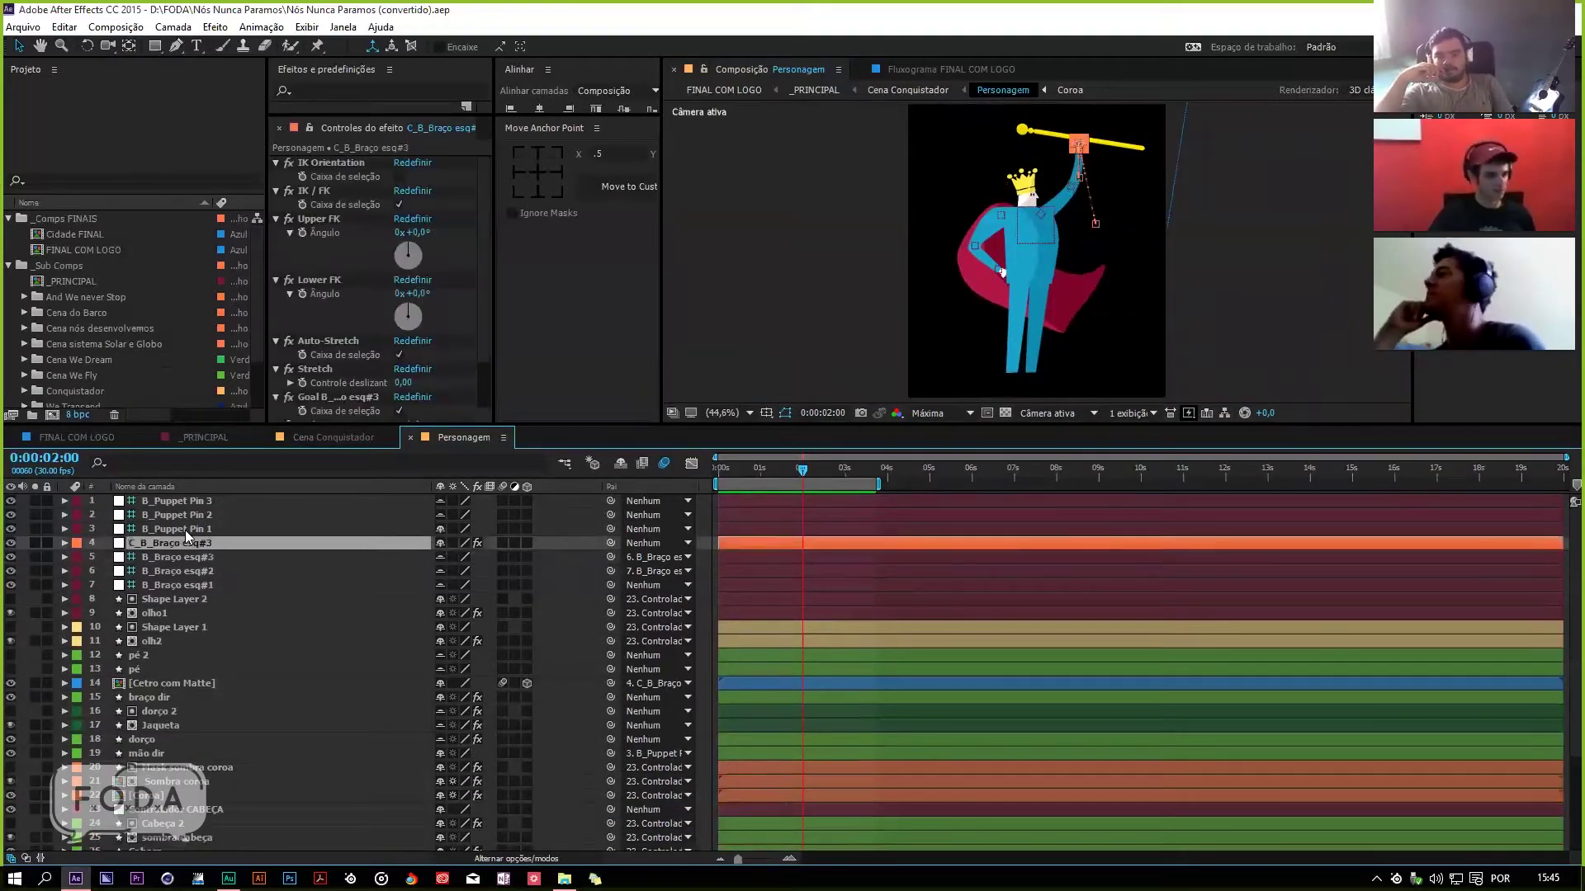
left_click(186, 528)
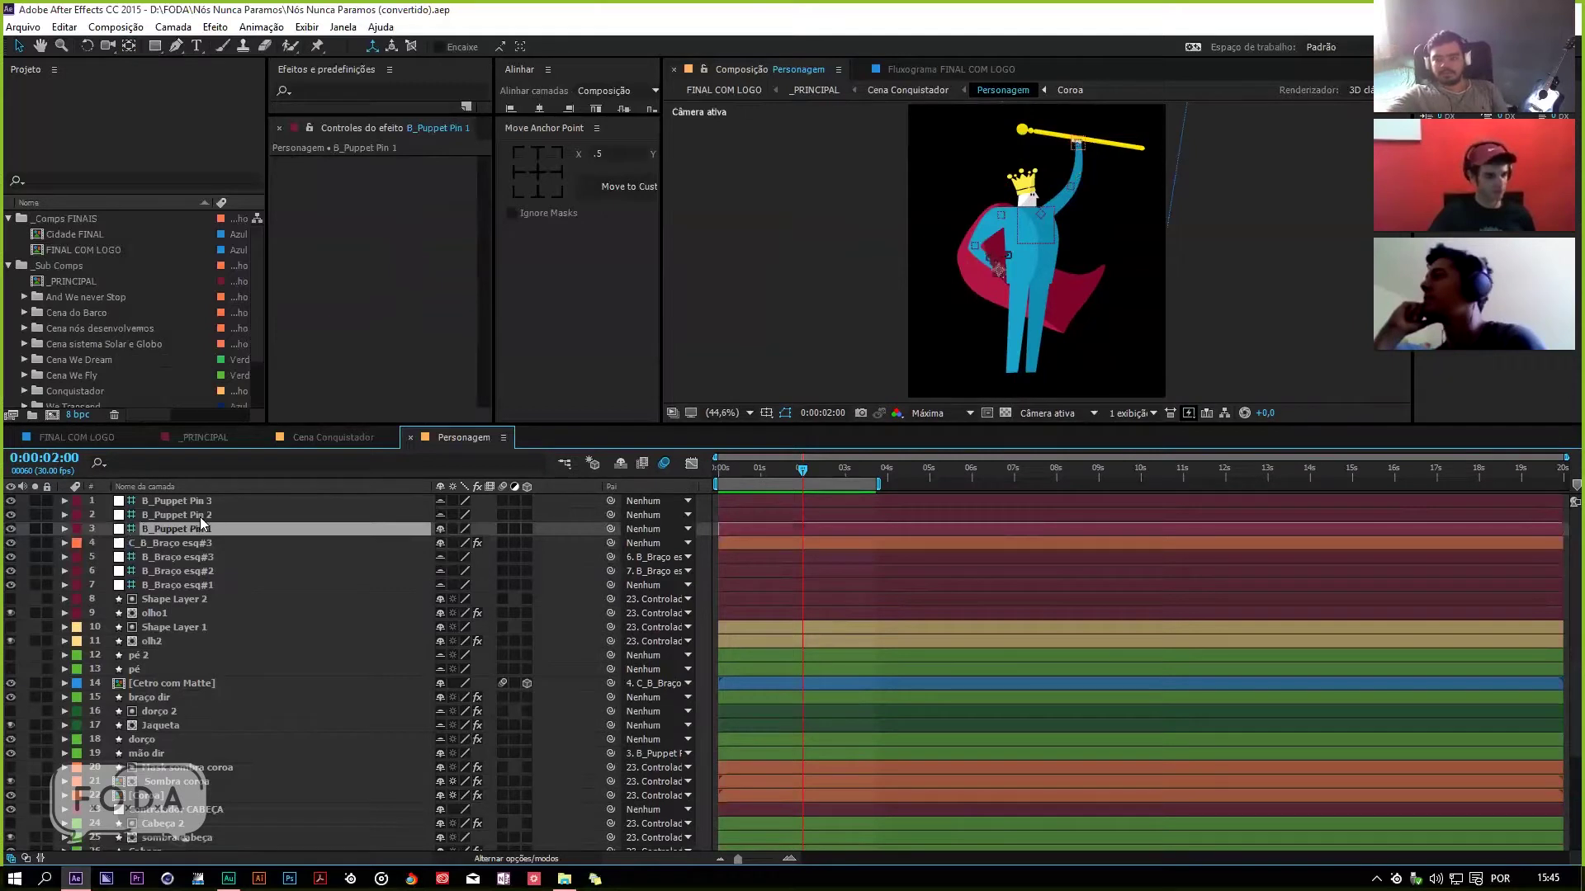
left_click(200, 516)
left_click(208, 502)
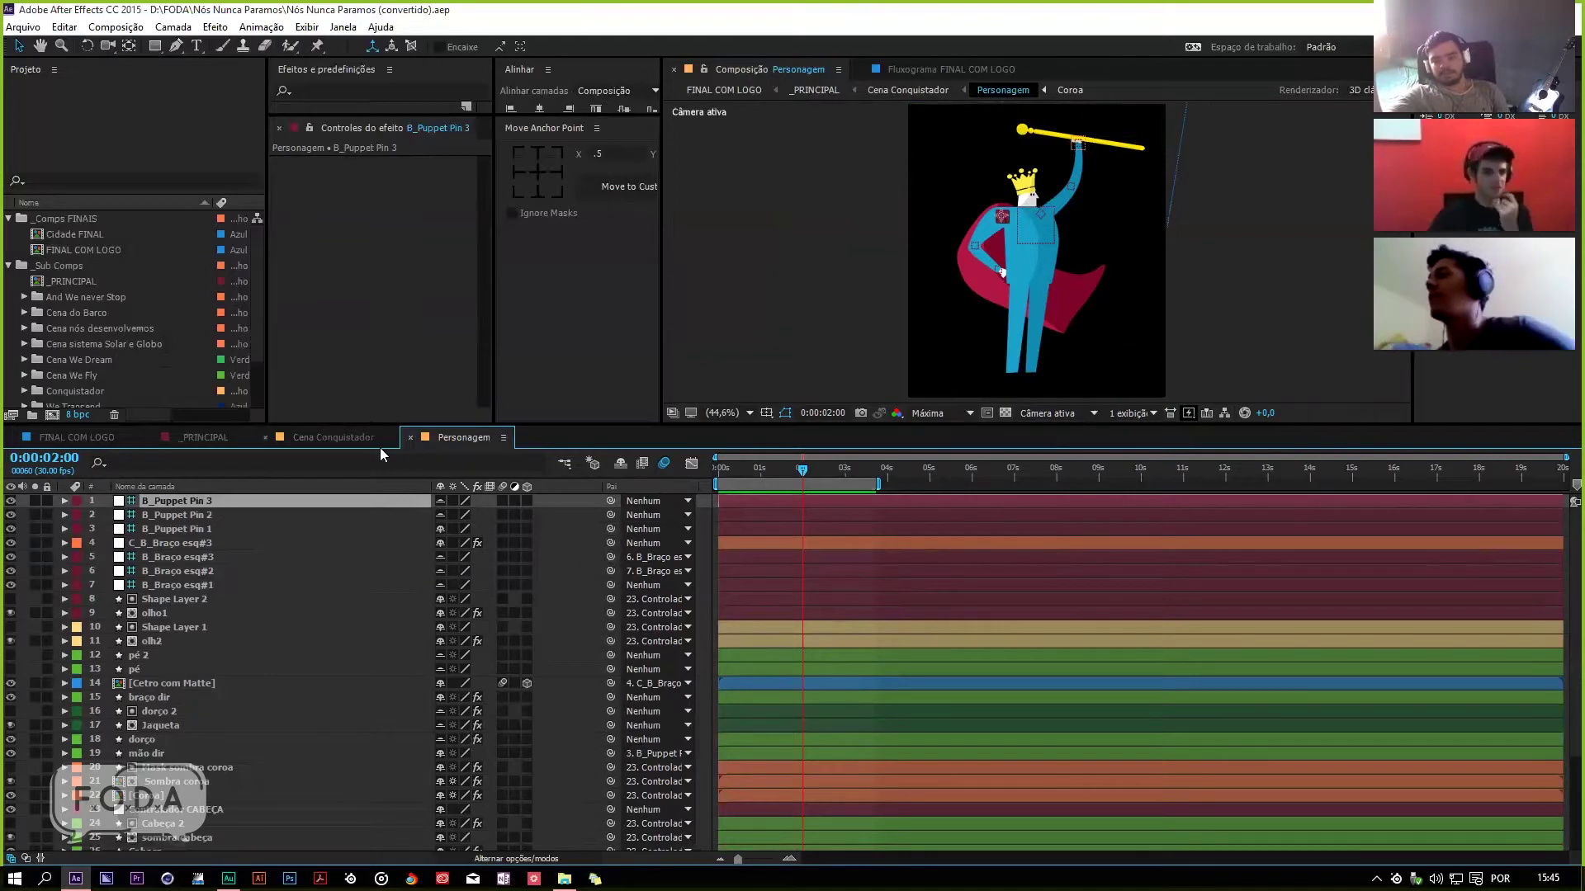
Step: Return to Cena Conquistador and preview the crest animation from 0:00:00:18 in an enlarged composition view
key("shift+comma")
left_click_drag(801, 480, 743, 497)
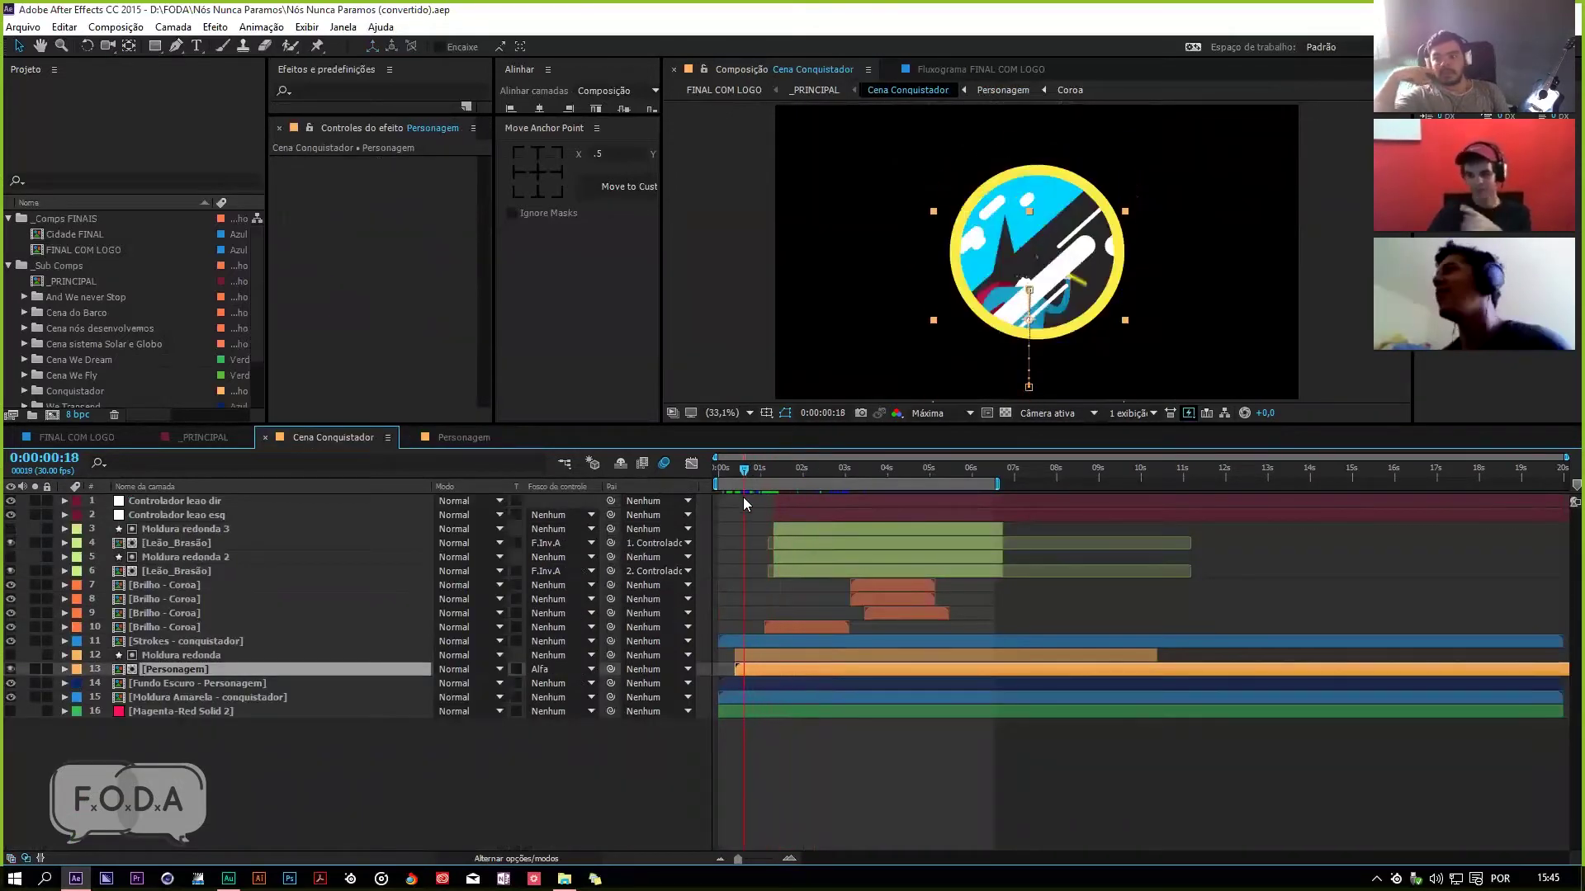
key("space")
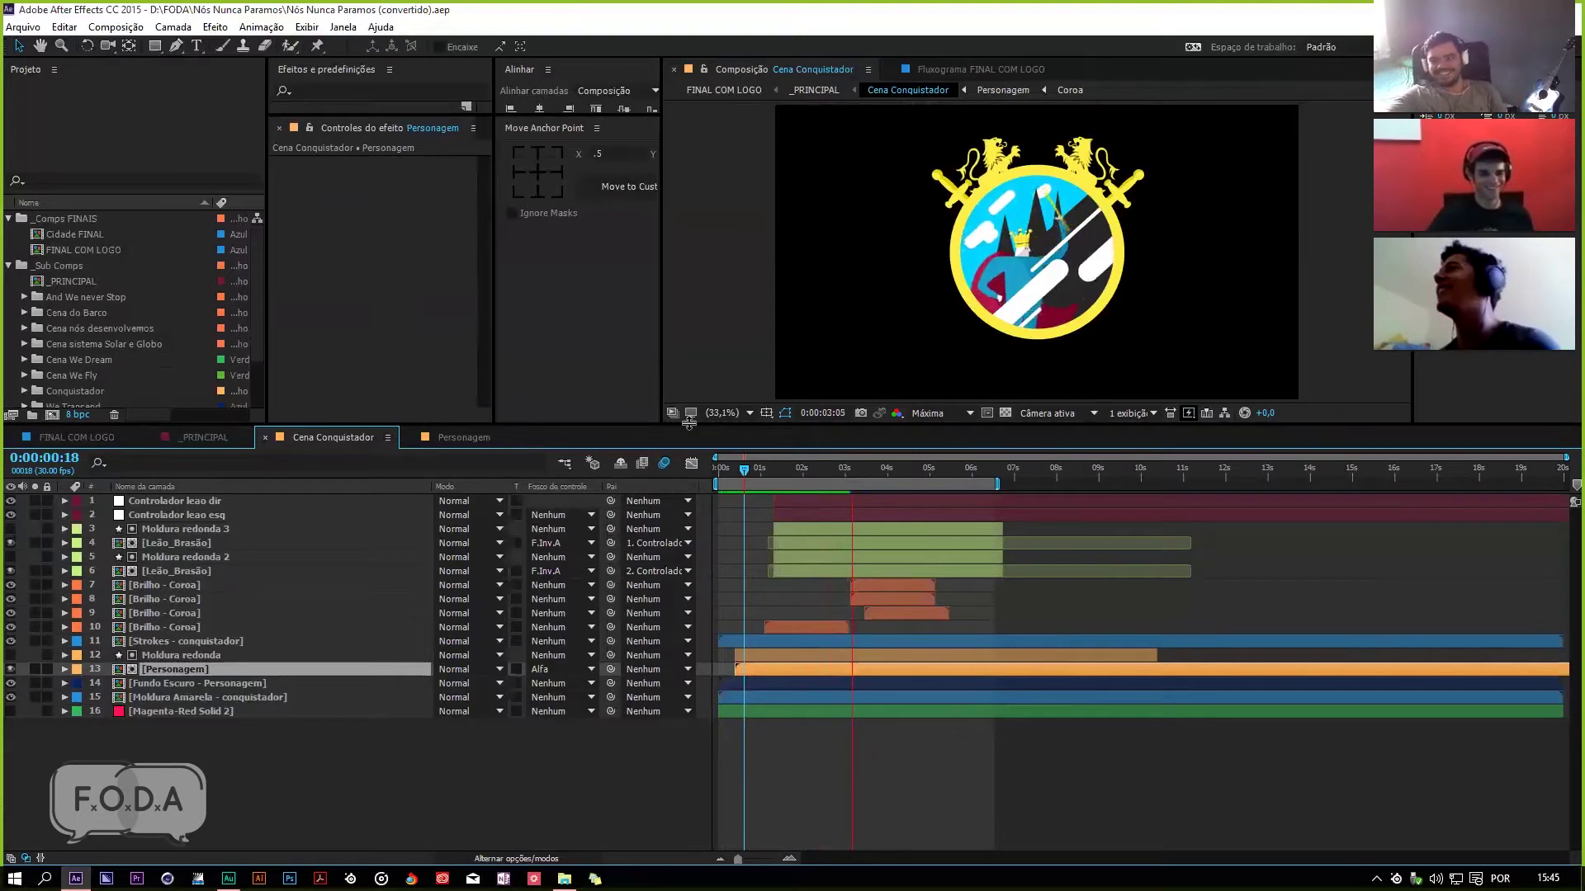
left_click_drag(685, 438, 690, 506)
Step: Replay Cena Conquistador from 0:00:00:05, move the current time to 0:00:02:11, and save the project
left_click(797, 544)
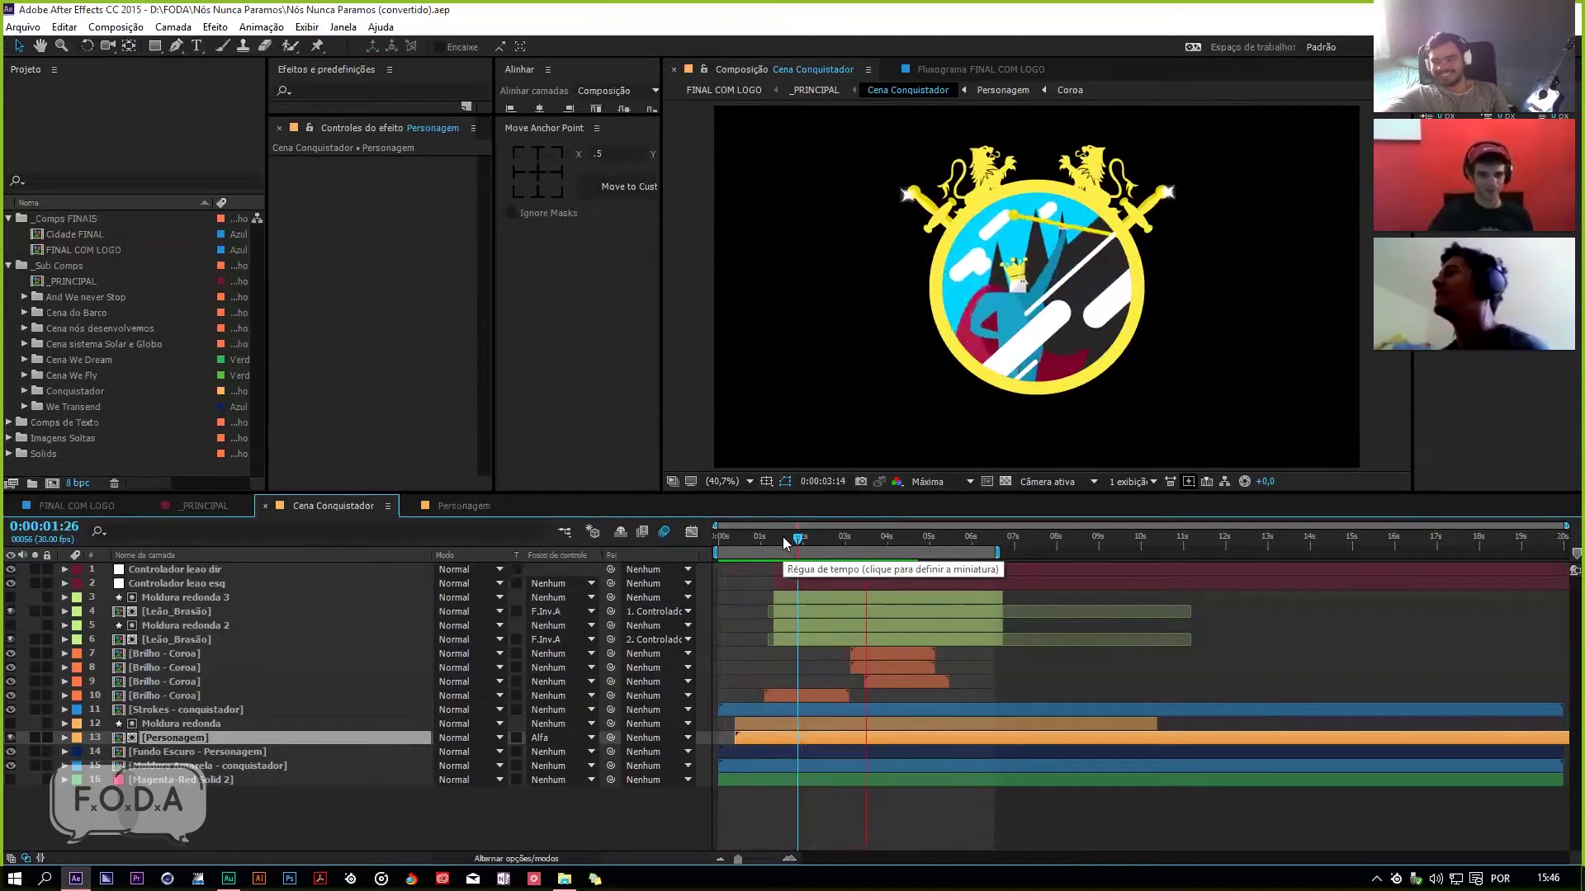
left_click(740, 546)
key("space")
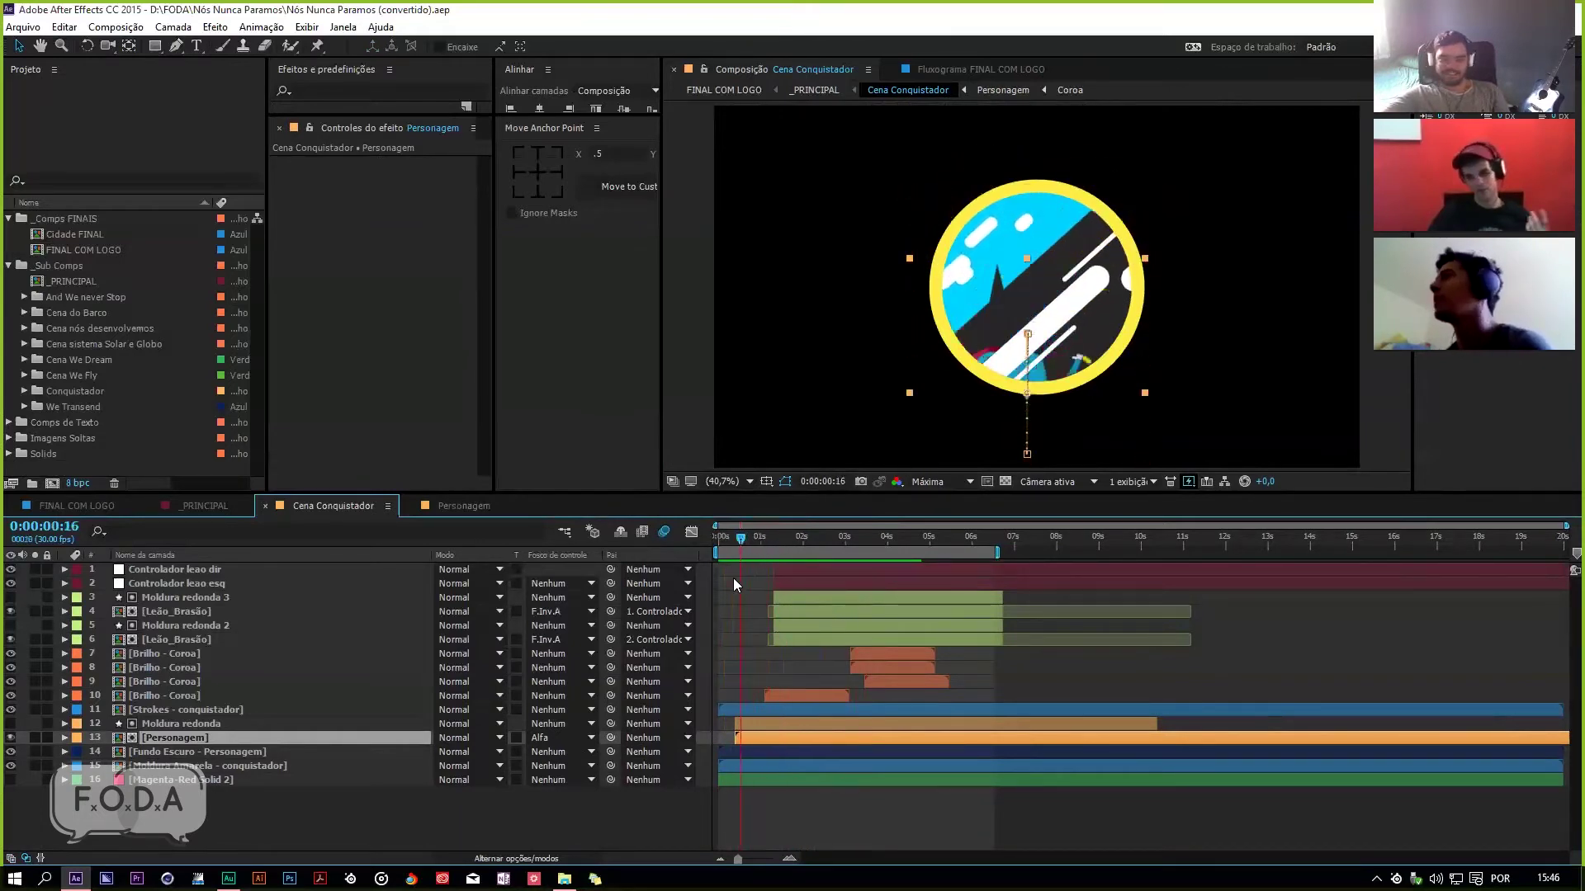
left_click(726, 545)
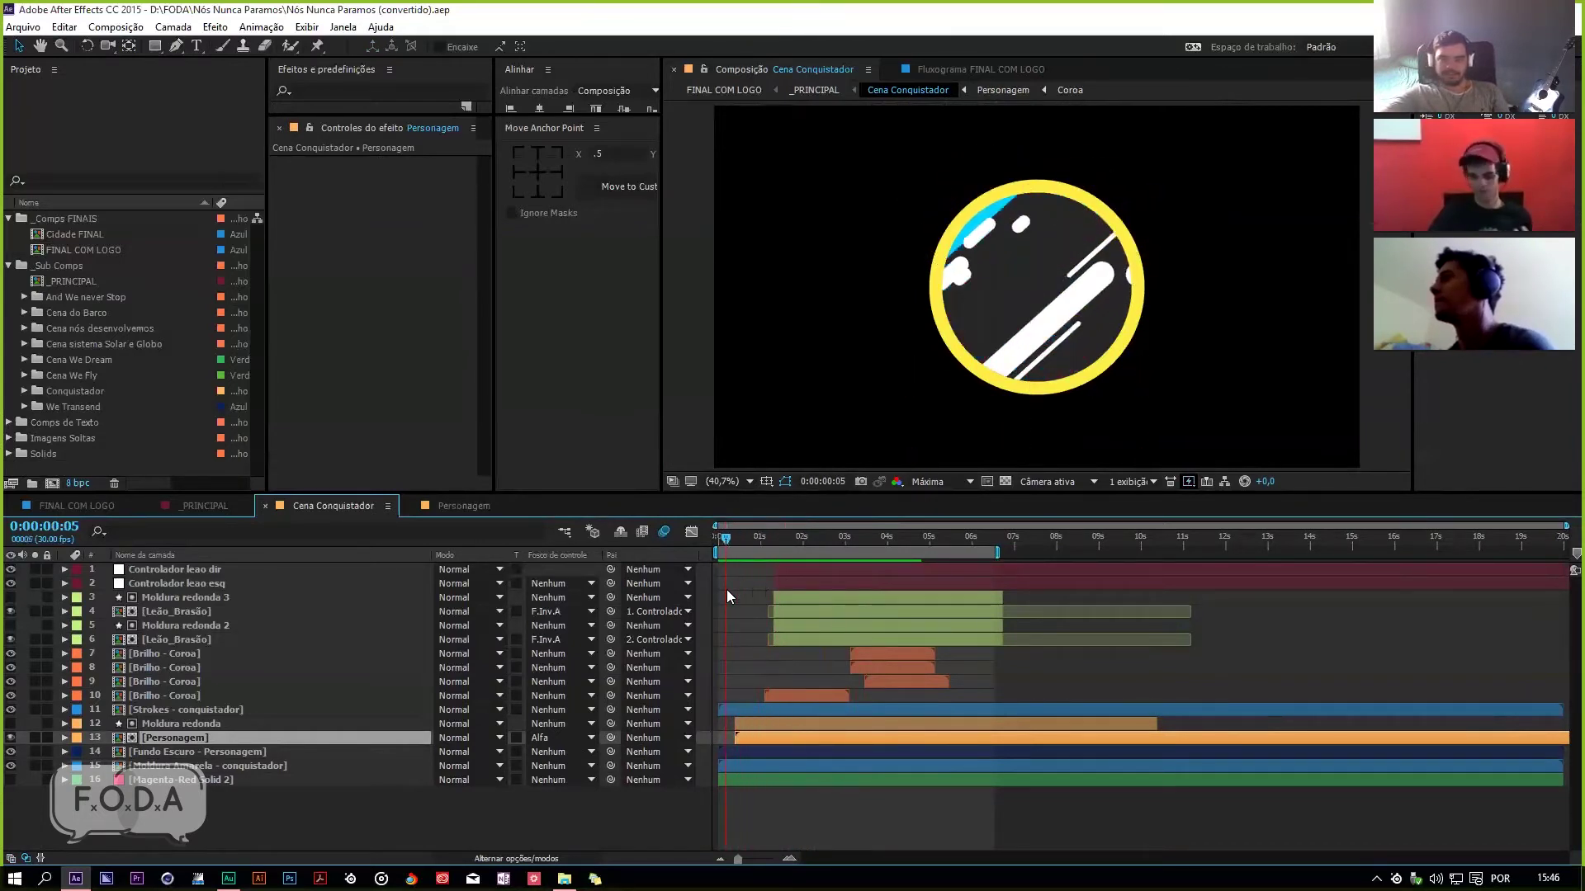
key("space")
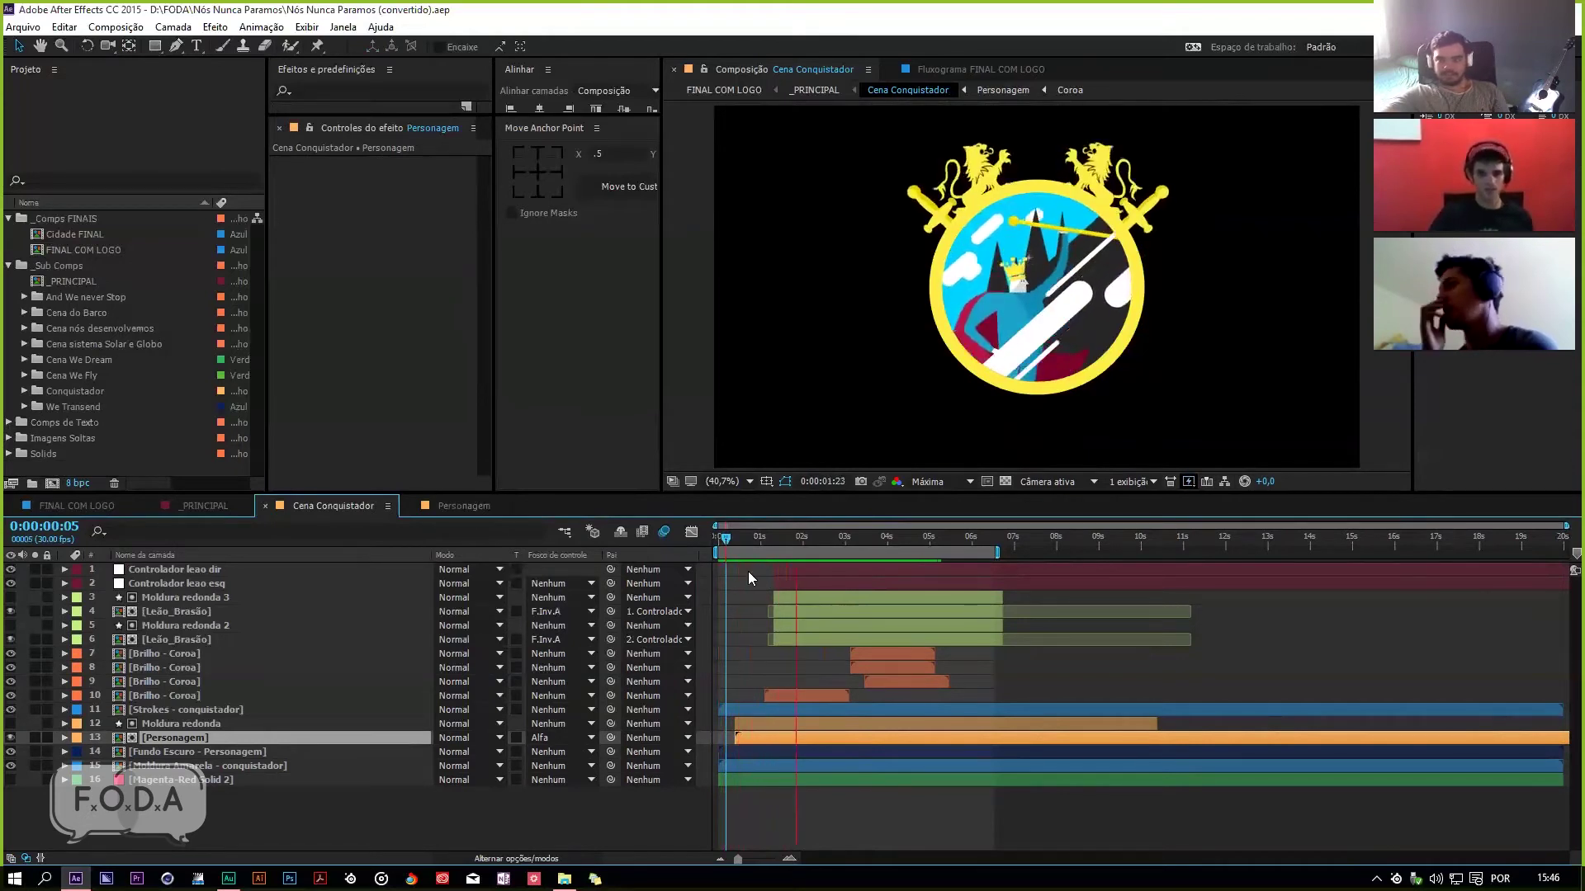
left_click(817, 540)
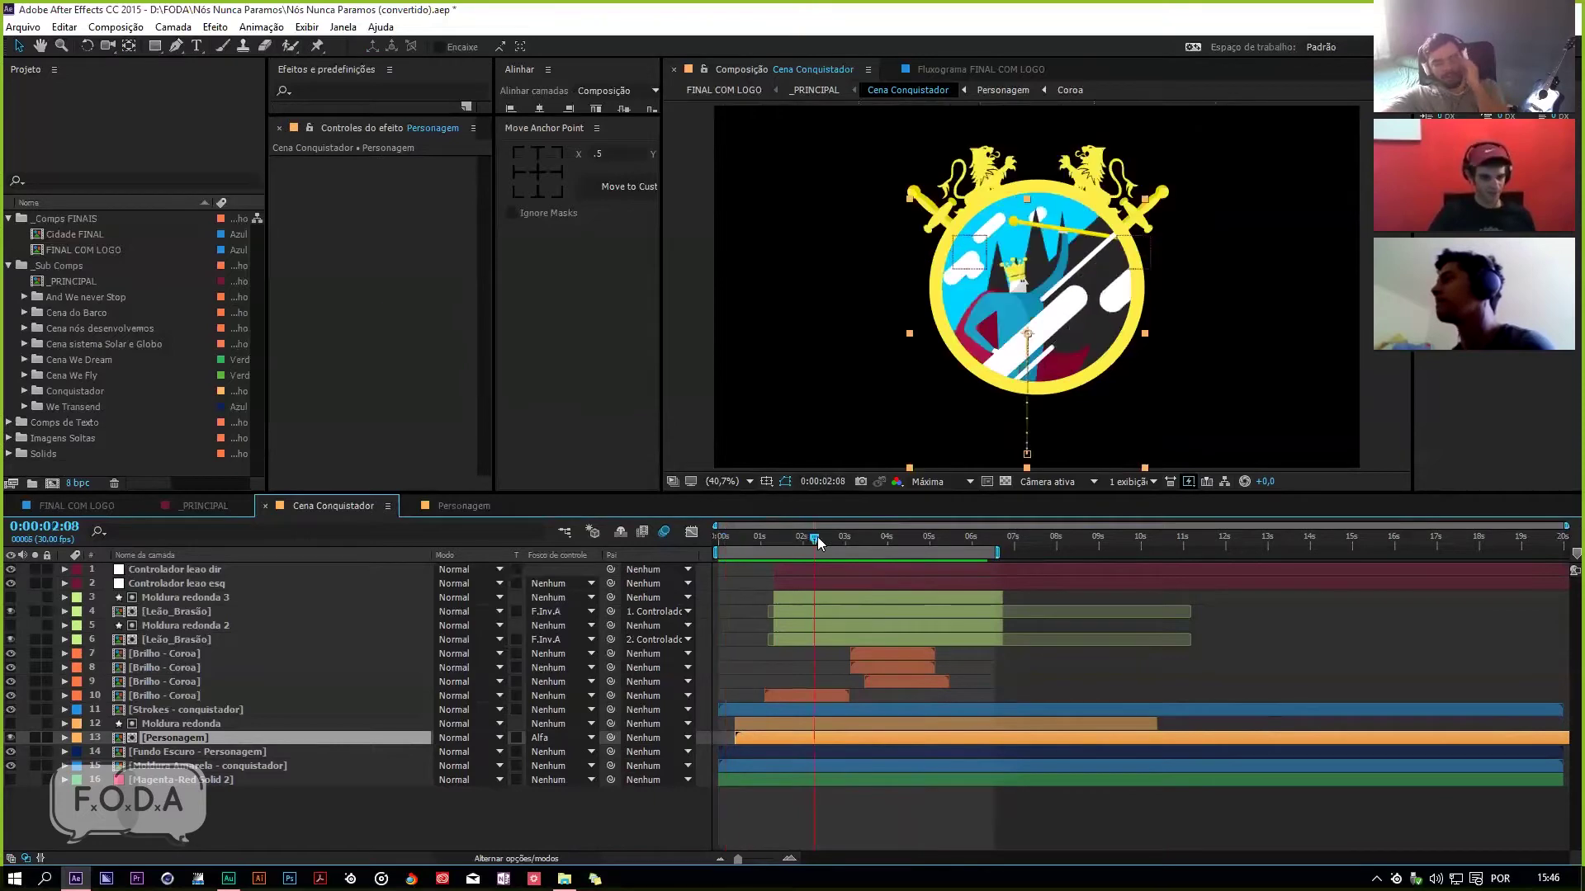
key("ctrl+s")
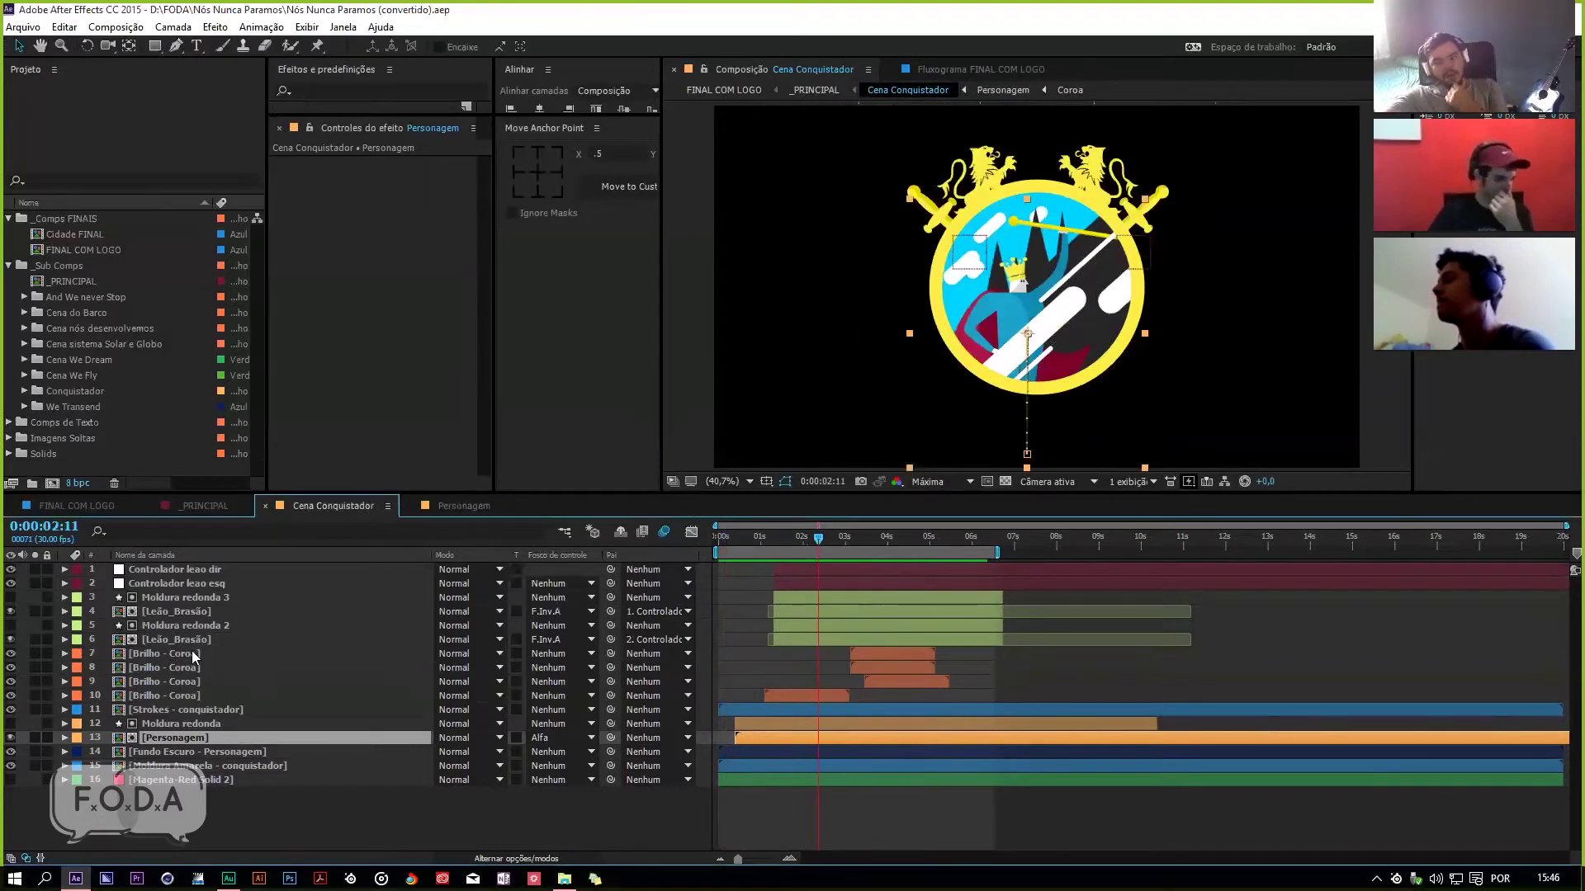
Step: Open the nested Brilho - Coroa composition and preview the sparkle, moving the current time to 0:00:00:03
double_click(192, 653)
left_click(698, 536)
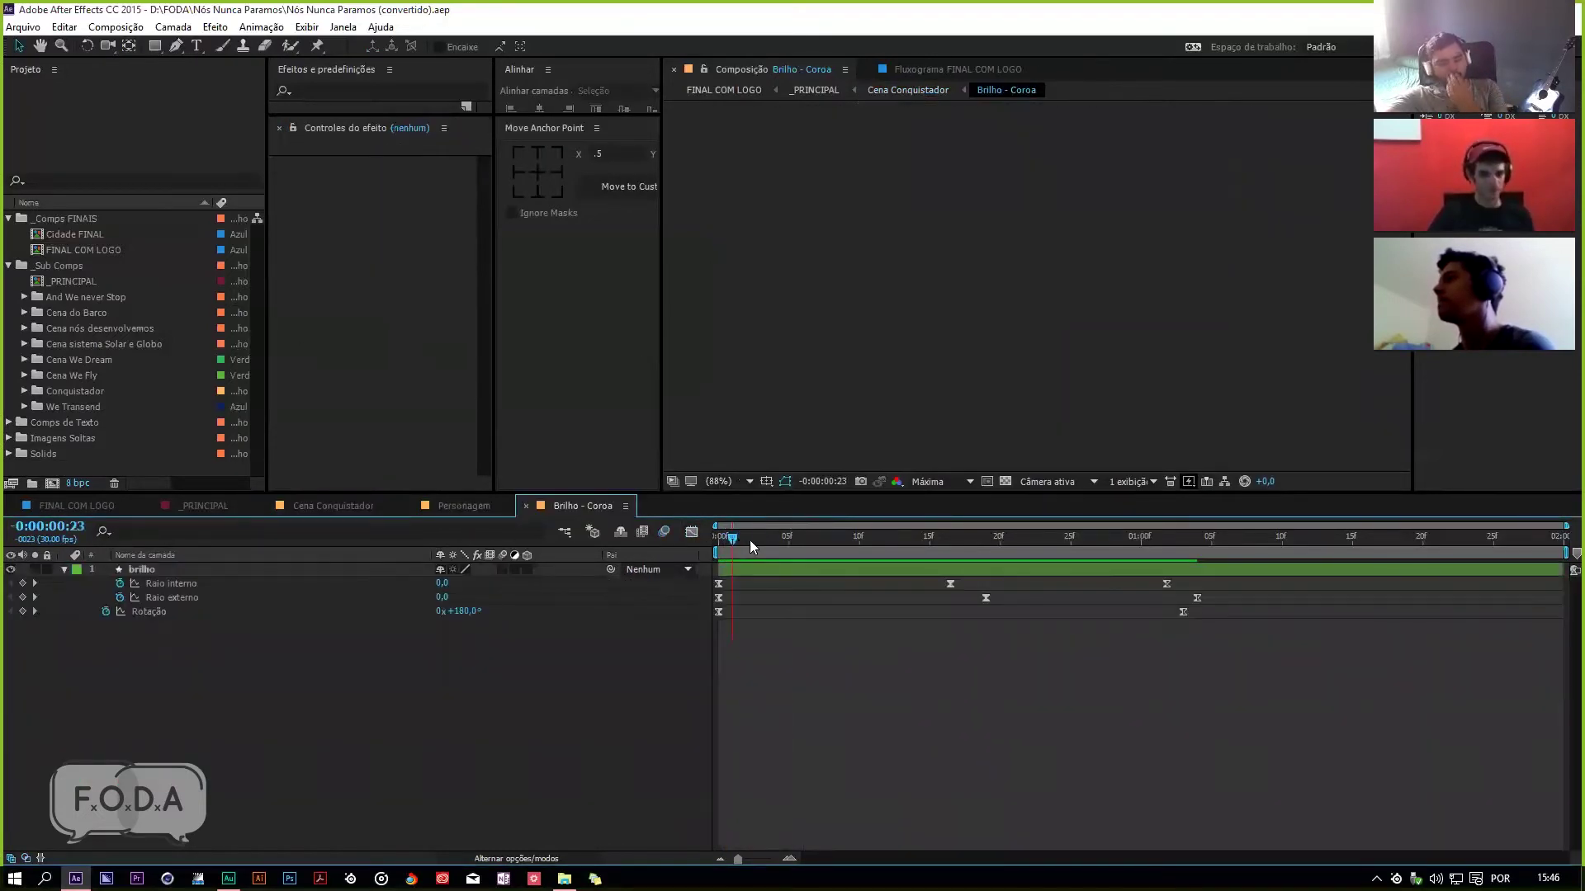
left_click(827, 542)
key("space")
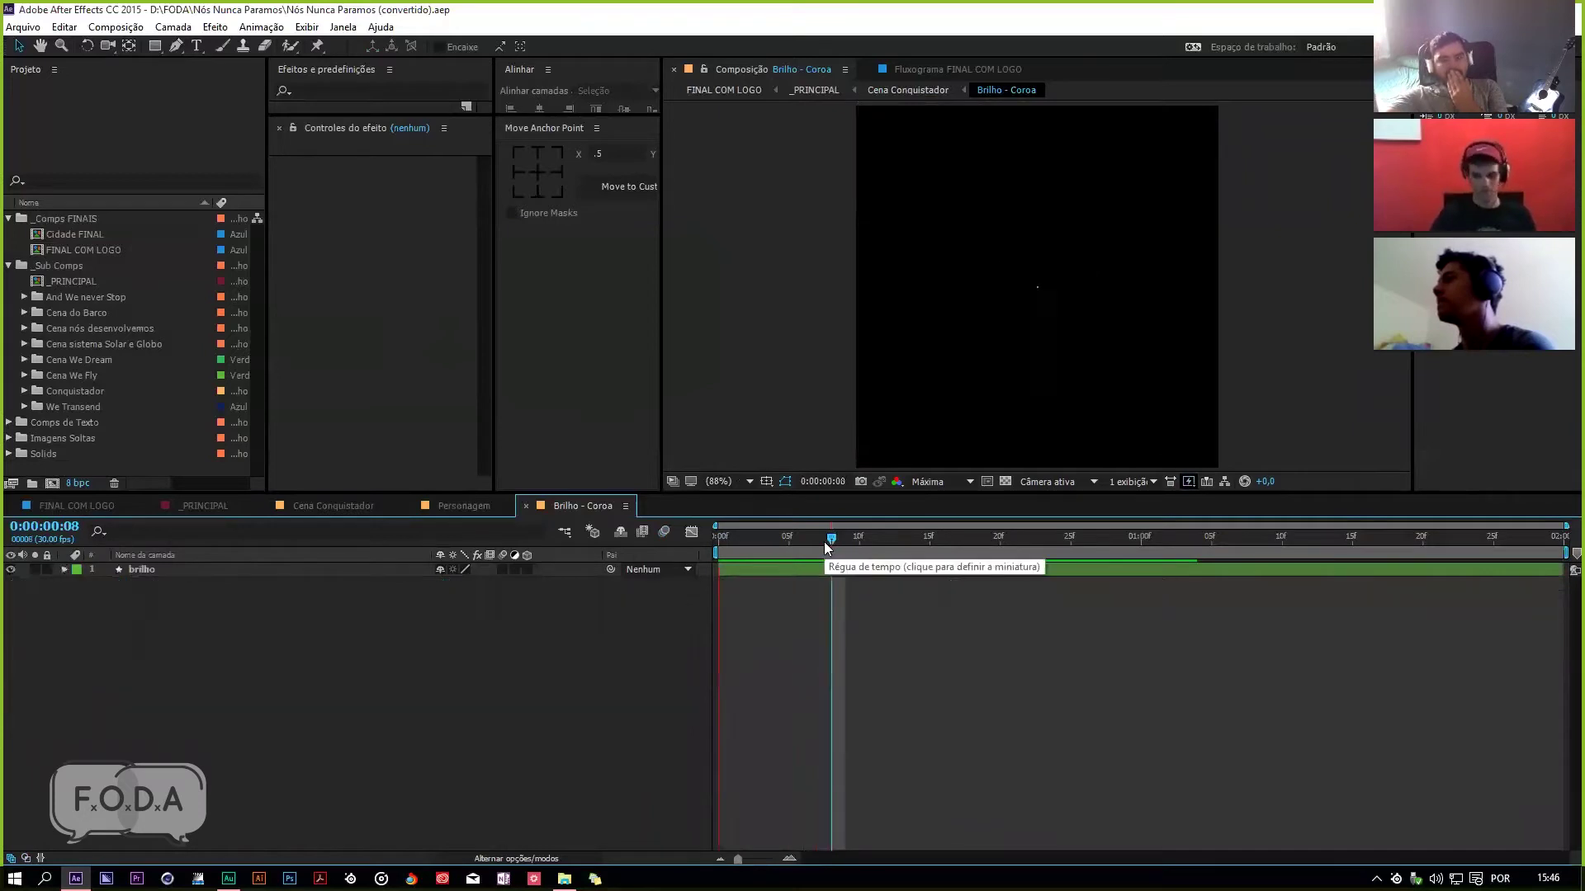
key("u")
left_click(756, 545)
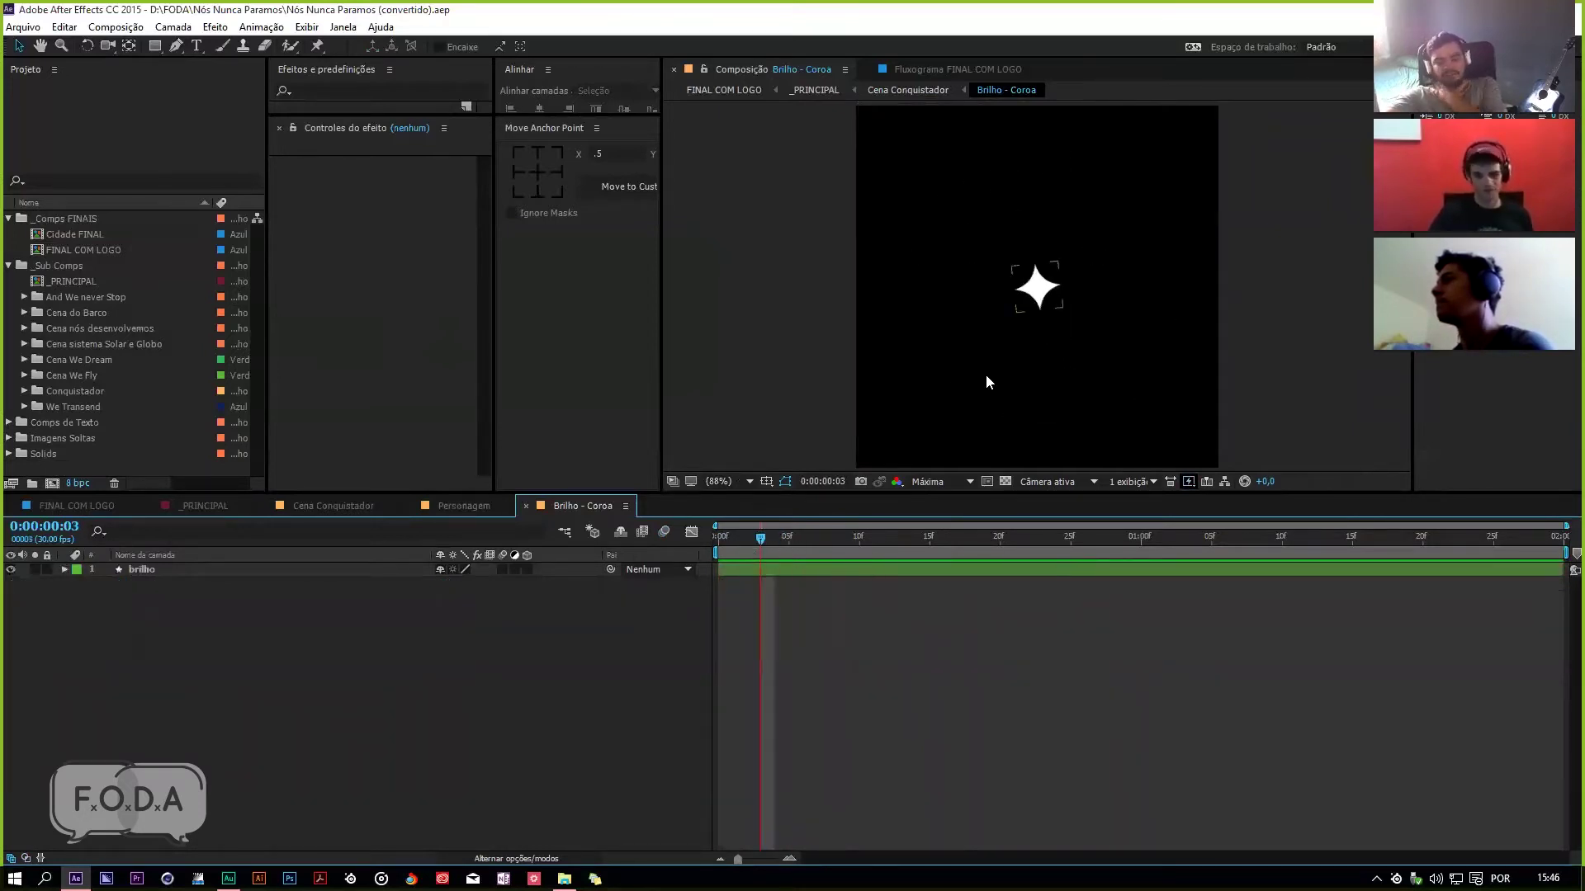
Step: Show the brilho layer's keyframed properties and preview the sparkle, stopping at 0:00:00:18
left_click(856, 569)
key("u")
key("space")
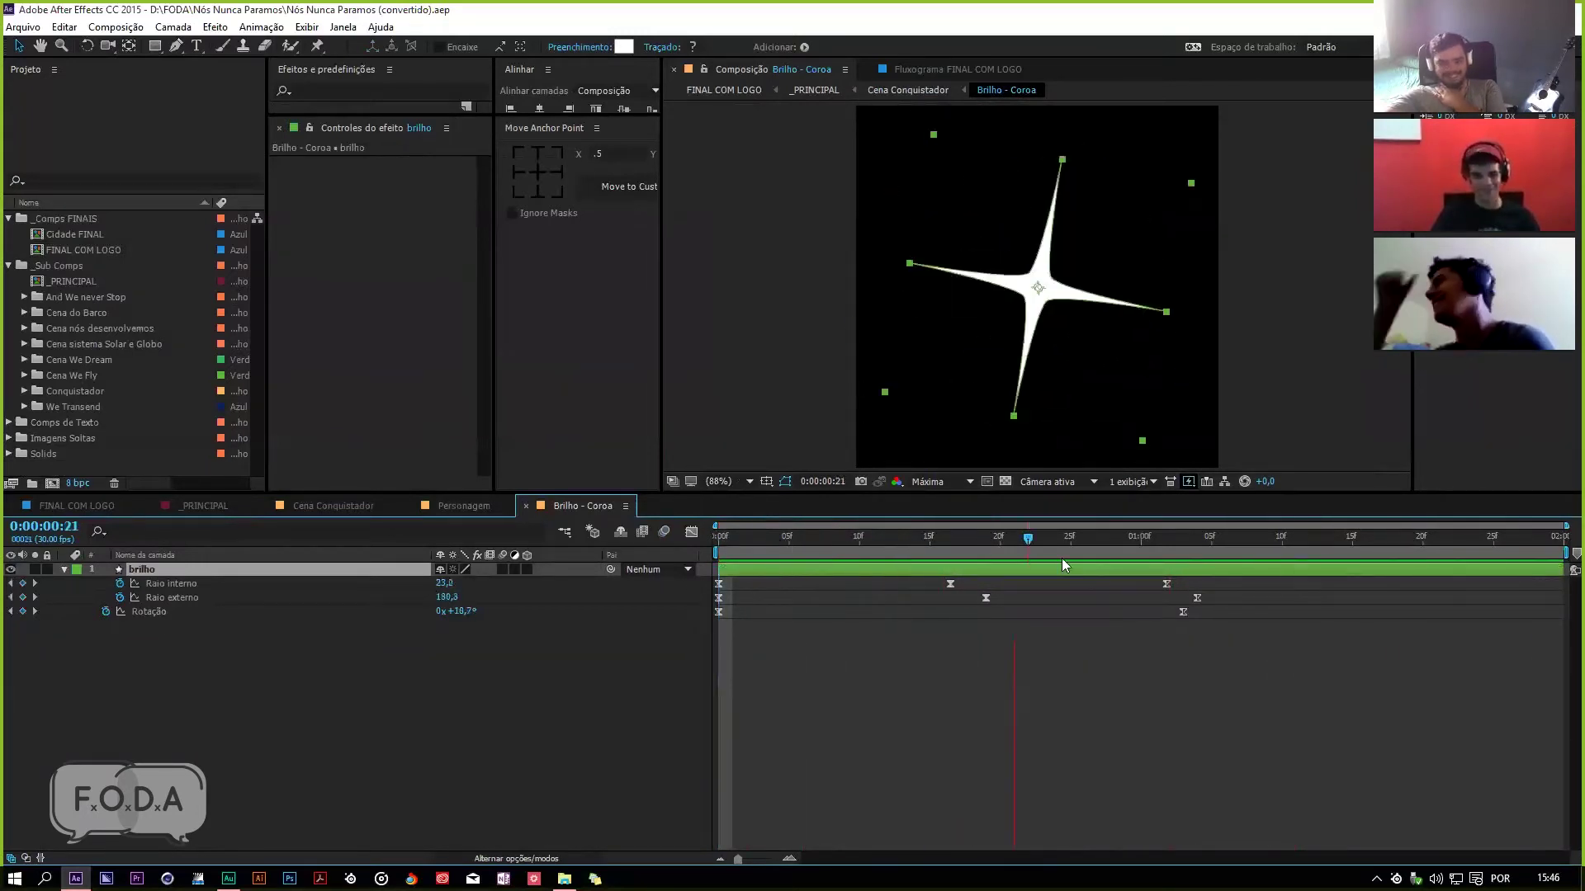
key("space")
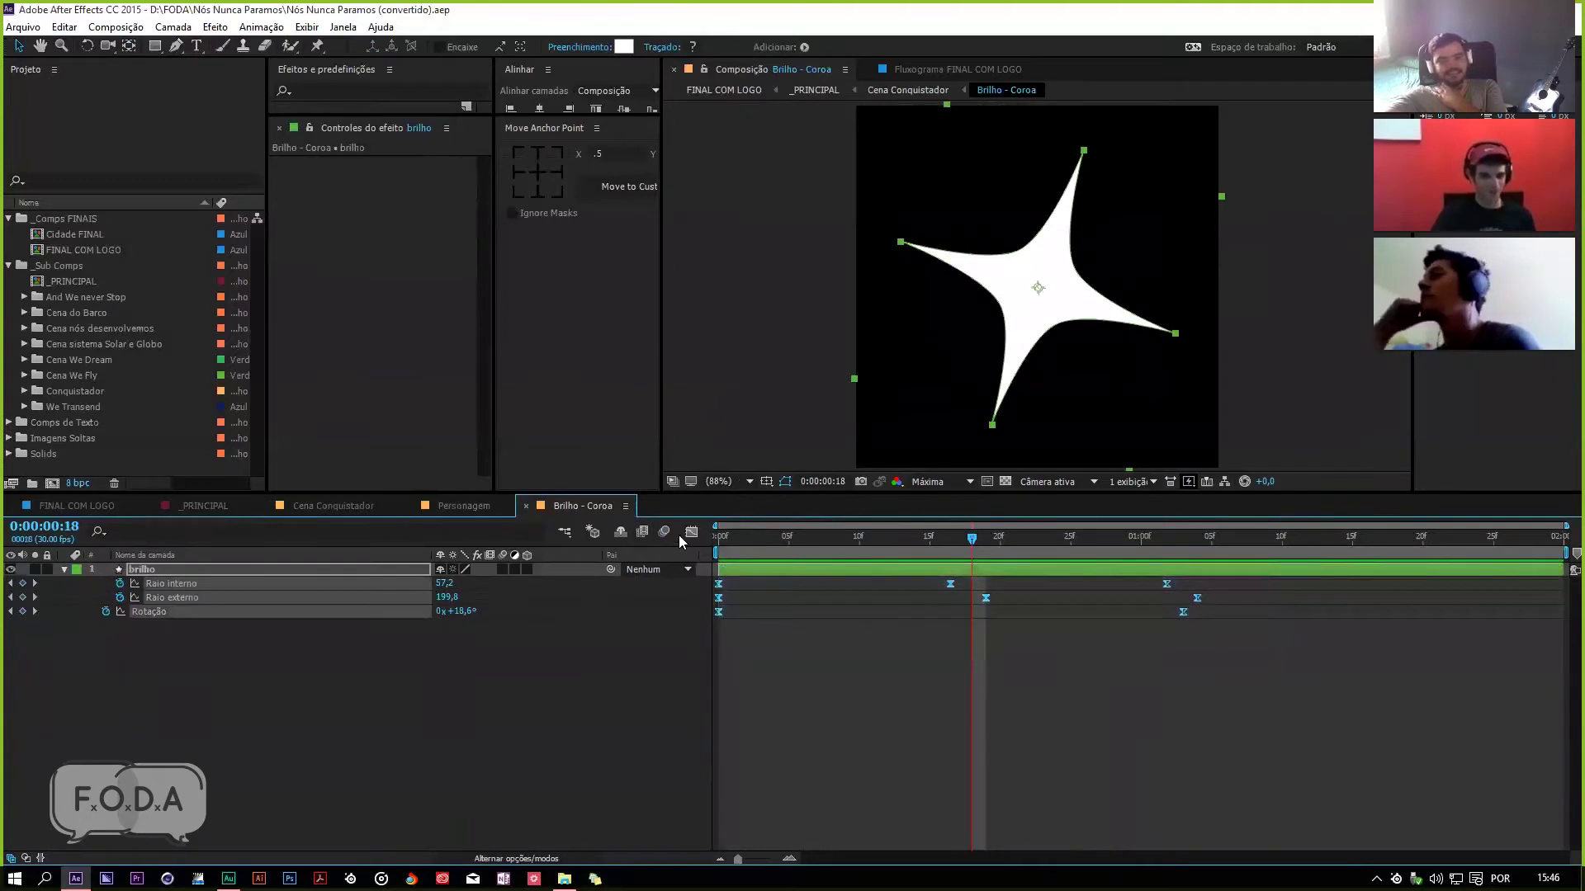
Step: Examine the speed curves of brilho's Raio interno, Raio externo and Rotação, and return to the keyframe view during playback
left_click(690, 532)
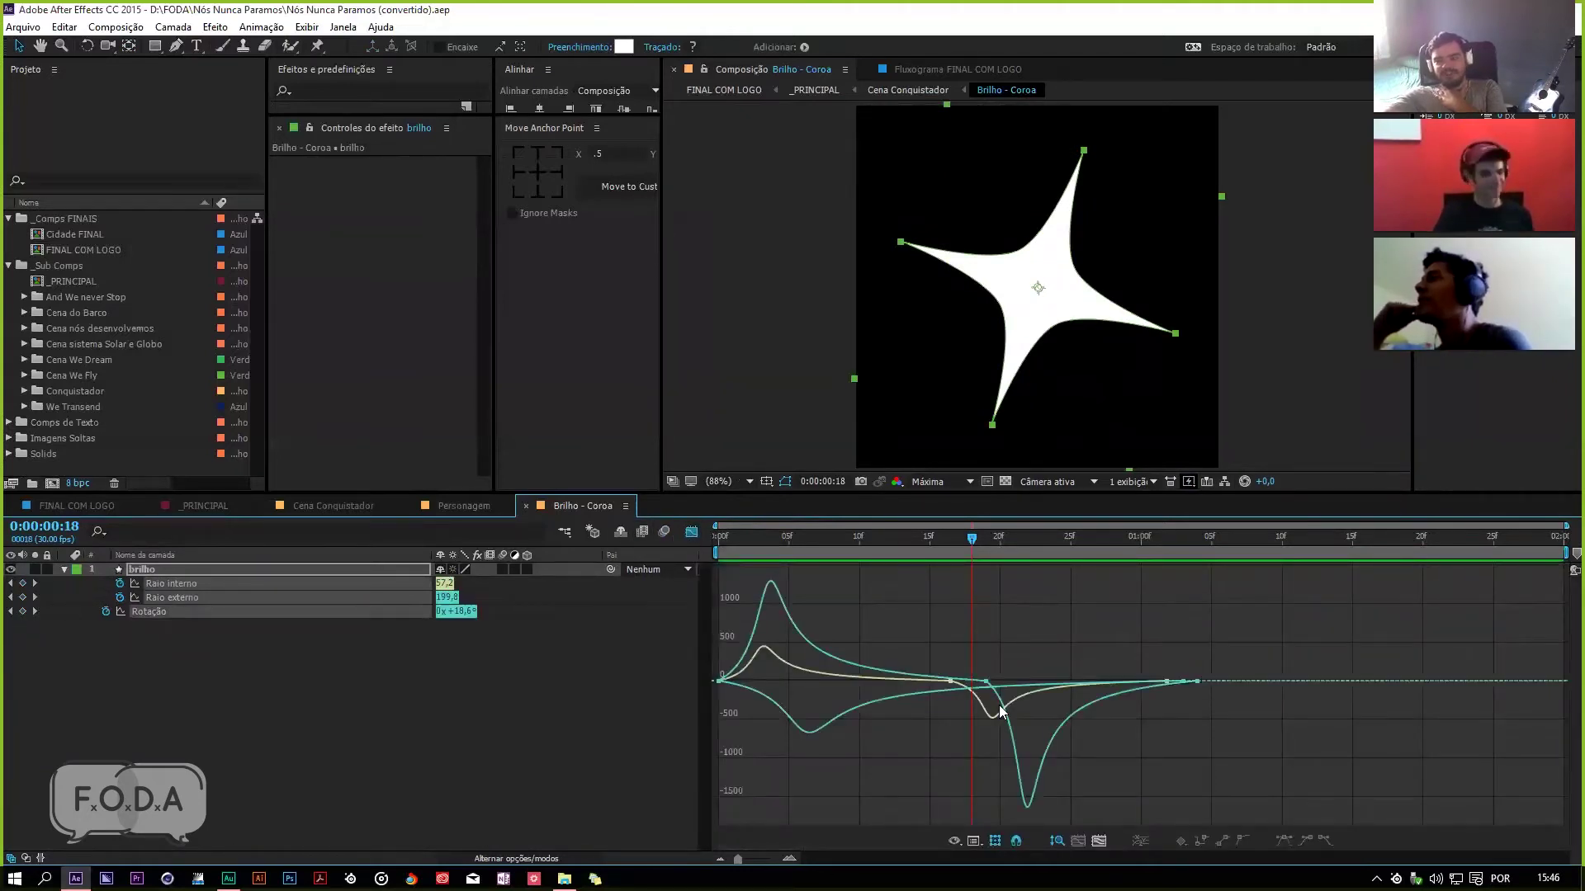
left_click(207, 670)
left_click(151, 571)
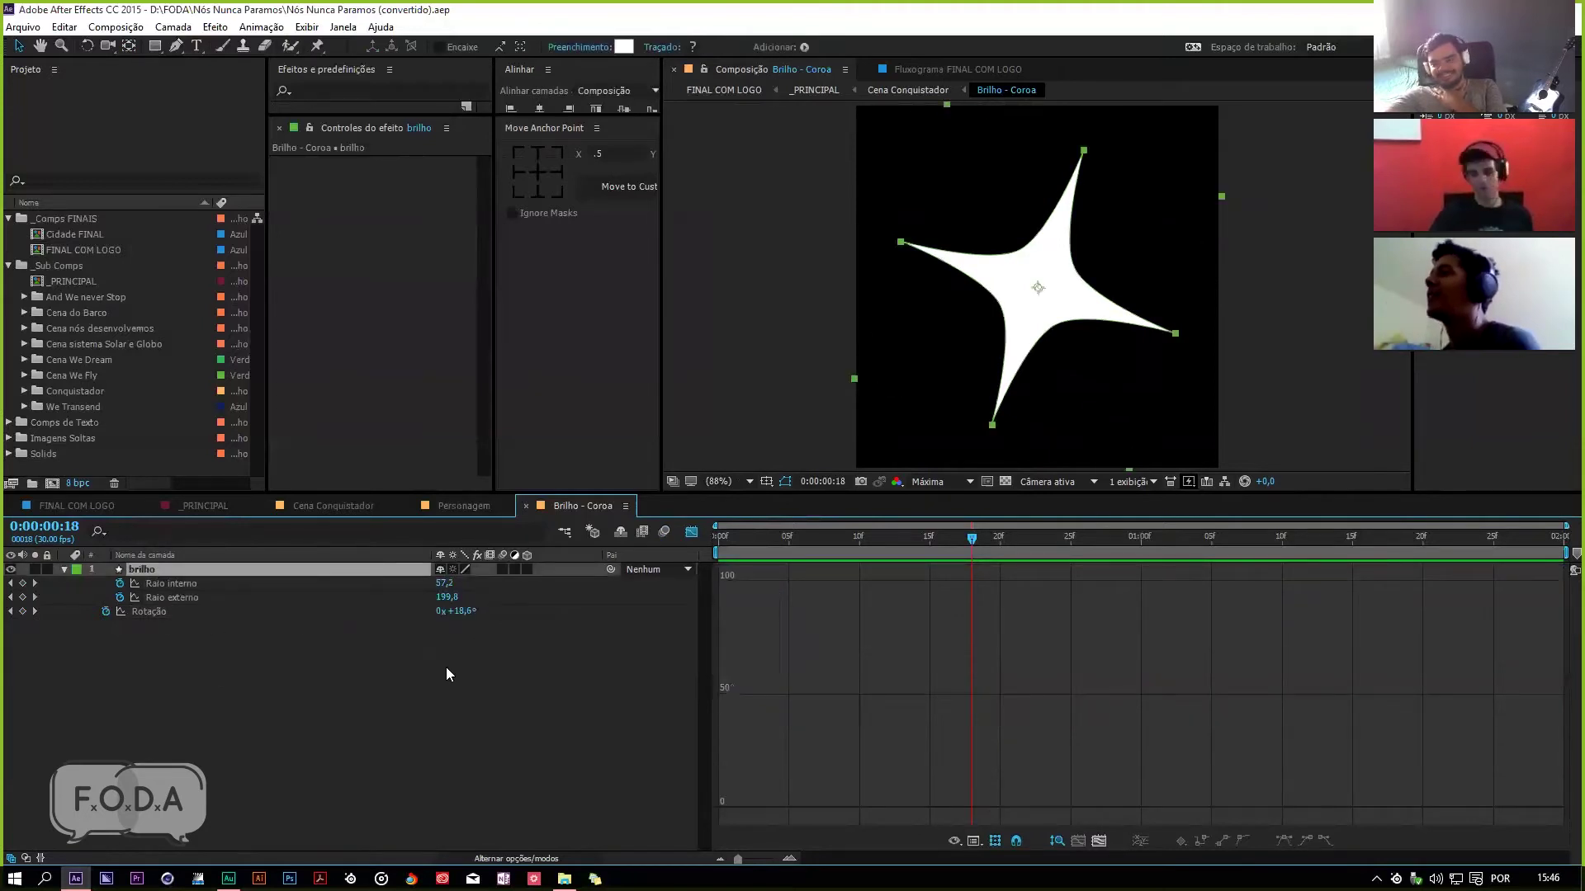
key("space")
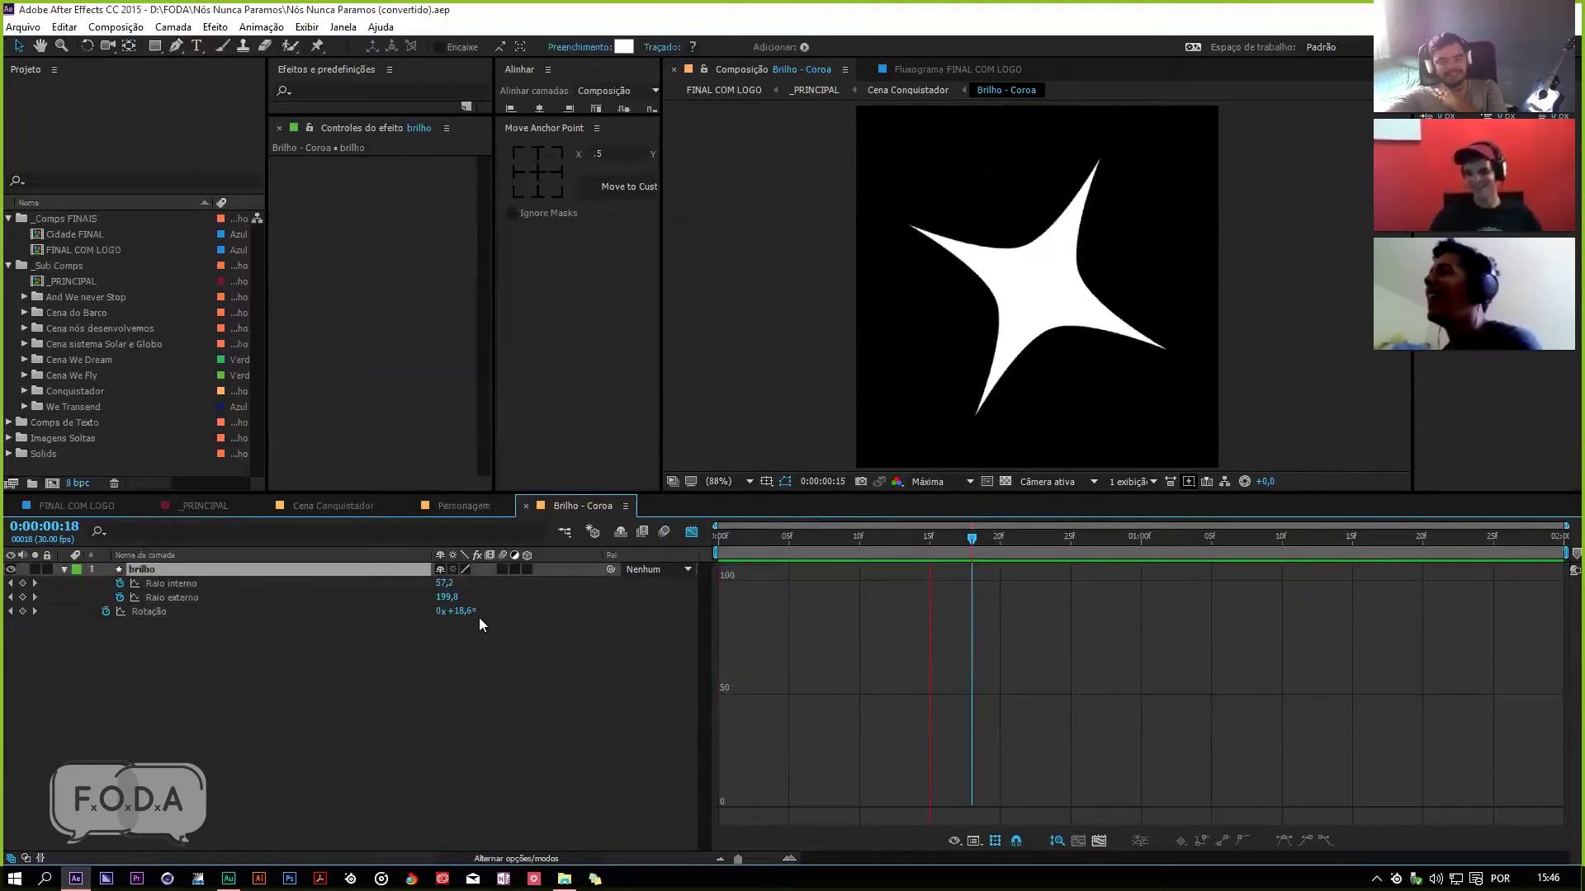
left_click(695, 528)
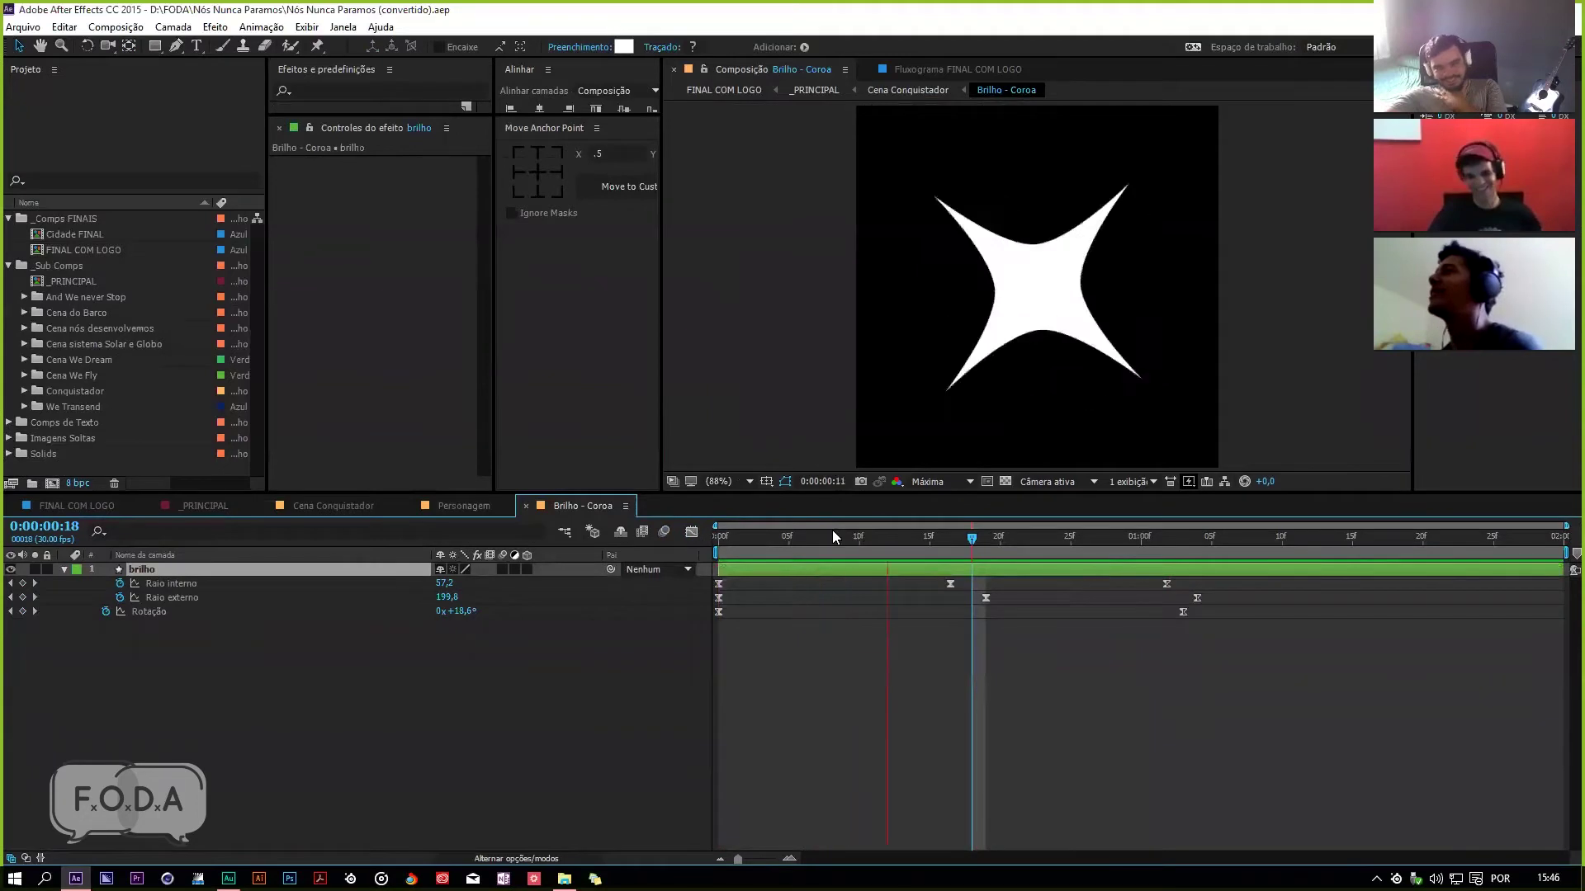
Step: Replay the sparkle in Brilho - Coroa and move the current time to 0:00:00:12
key("space")
key("space")
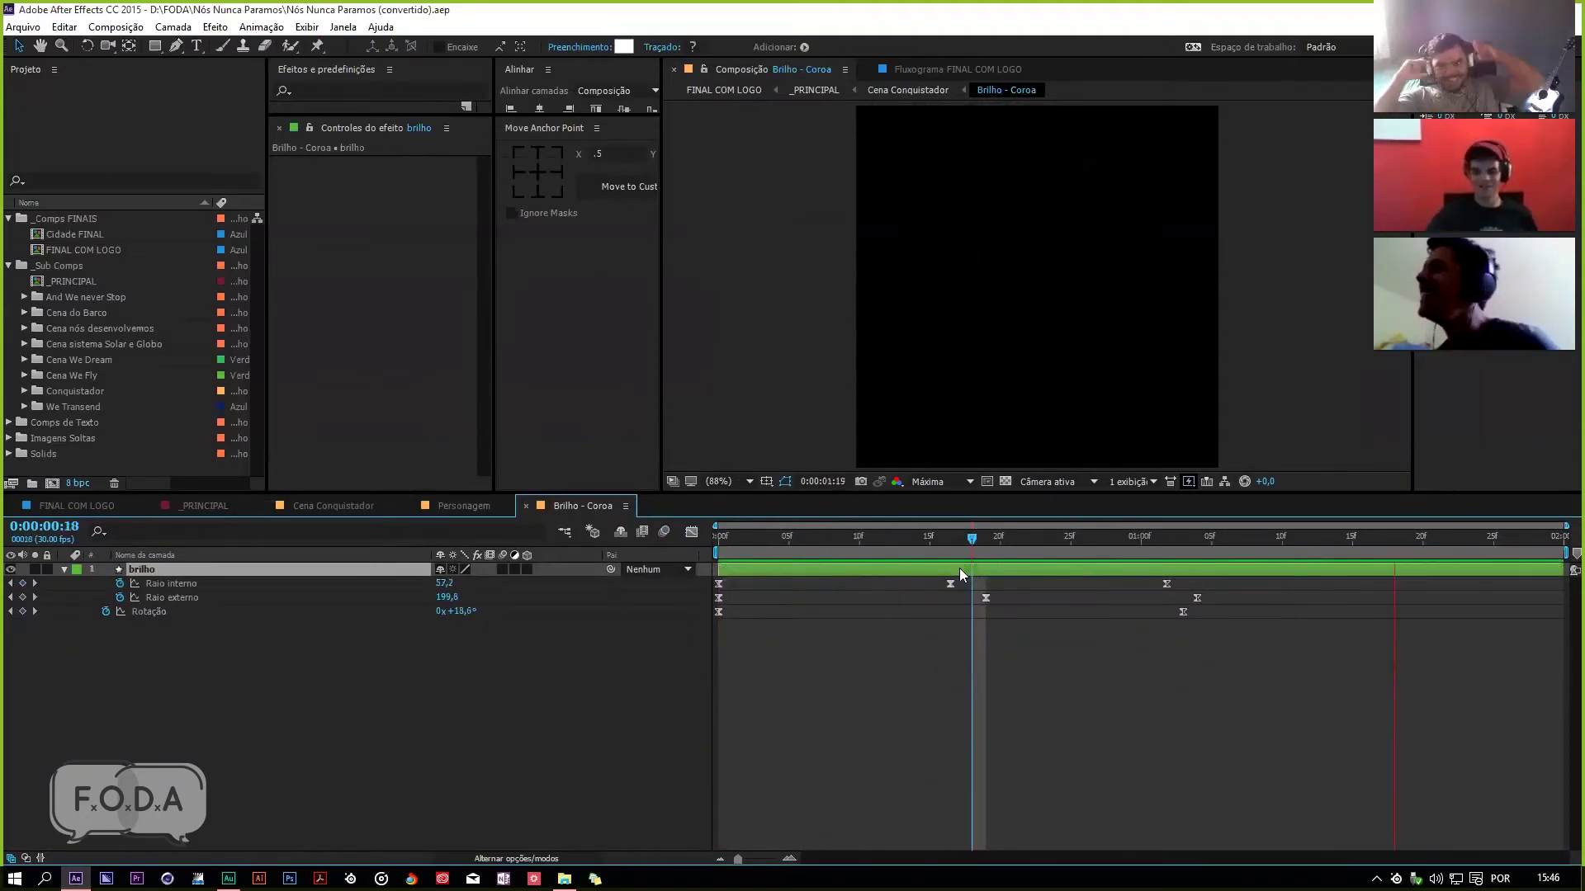
left_click_drag(860, 538, 885, 558)
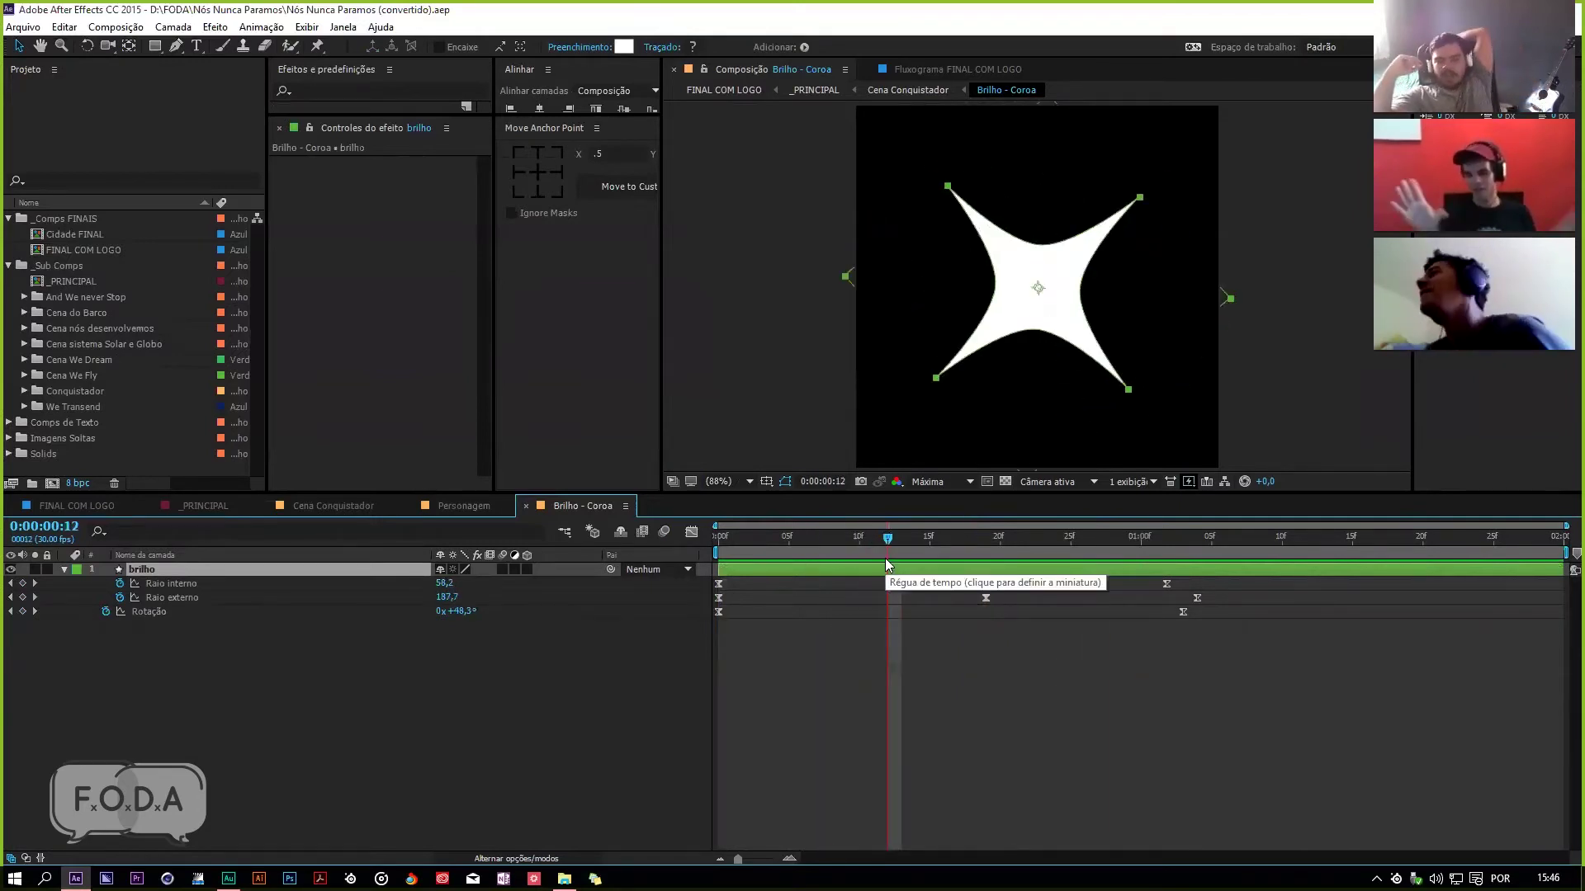
Step: Close Brilho - Coroa and Personagem, and move the current time in Cena Conquistador to 0:00:01:19
key("ctrl+w")
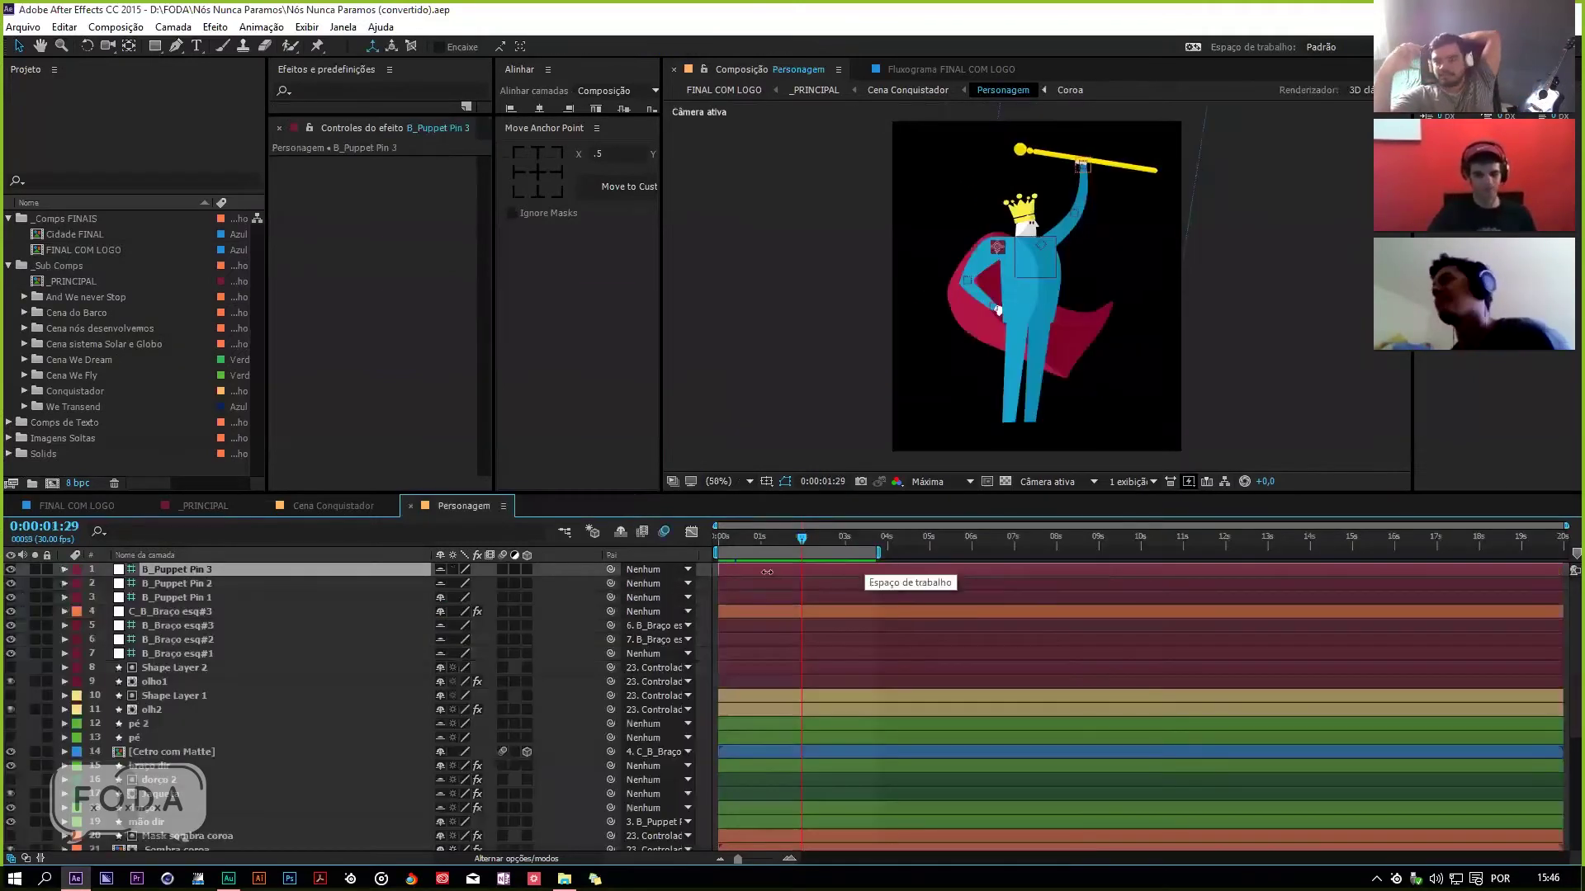
left_click_drag(774, 548, 740, 551)
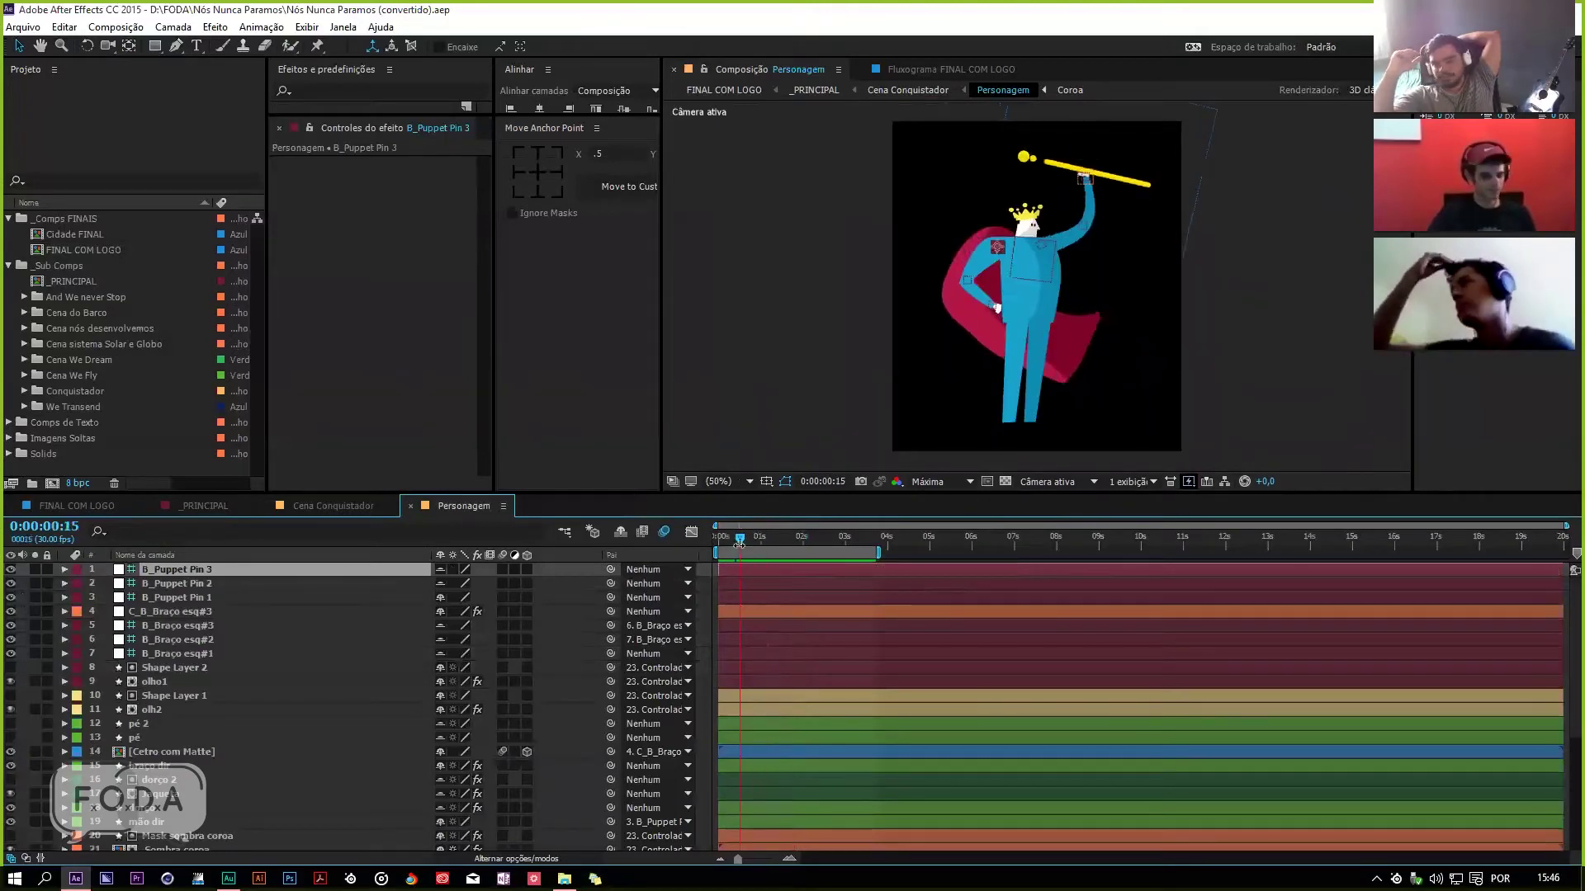
key("ctrl+w")
left_click_drag(794, 551, 782, 546)
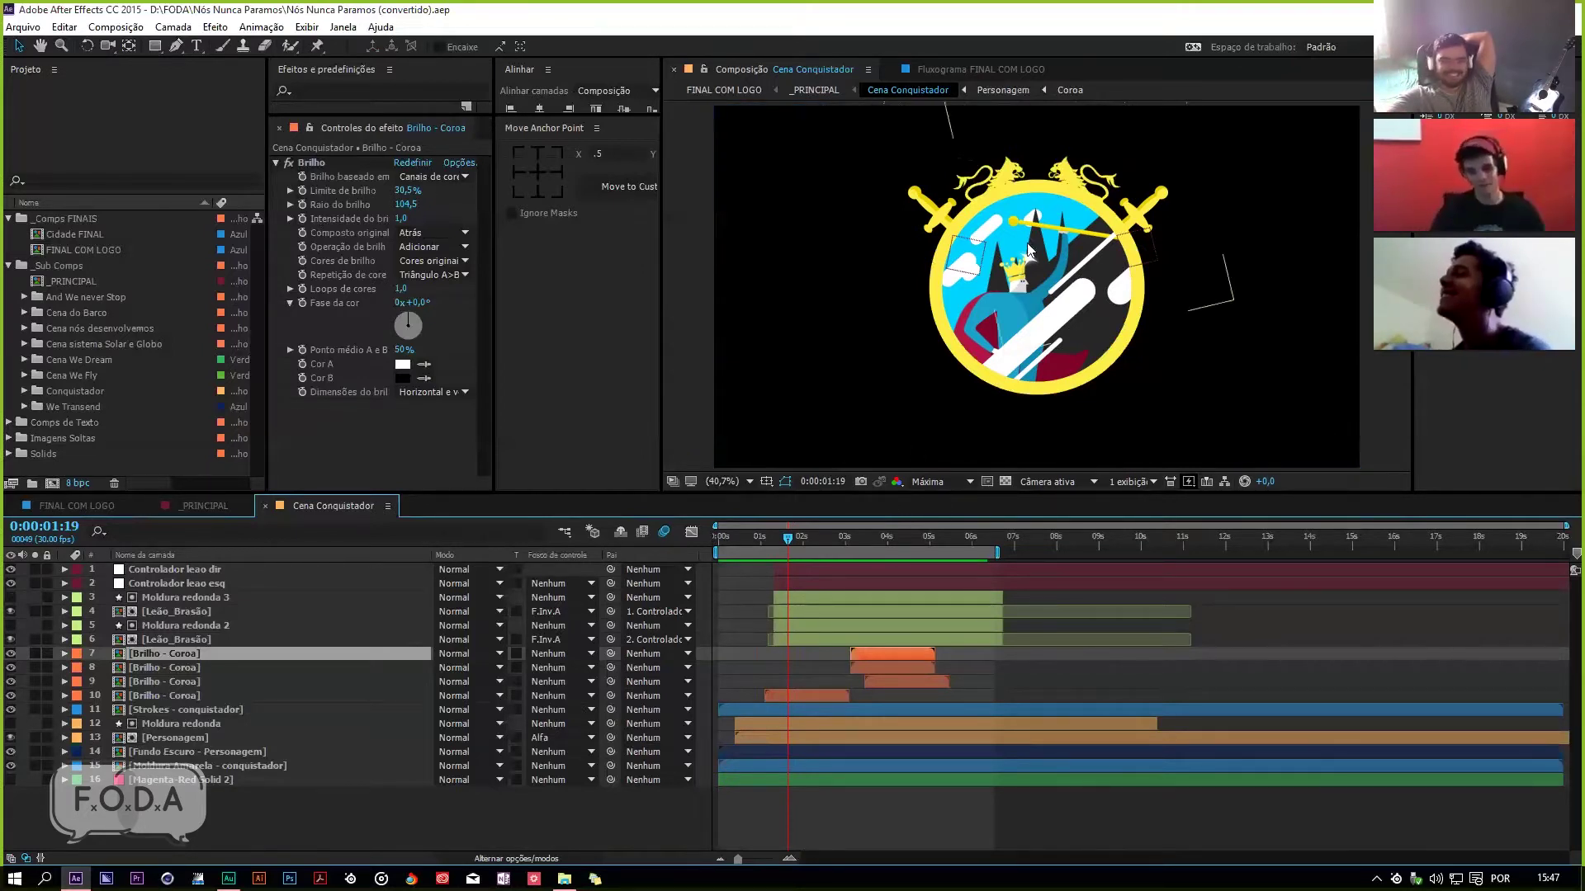
Step: Inspect the emblem's lions and crown sparkle up close in Cena Conquistador, moving the current time to 0:00:01:18
scroll(1030, 239, "up", 2)
scroll(949, 371, "down", 1)
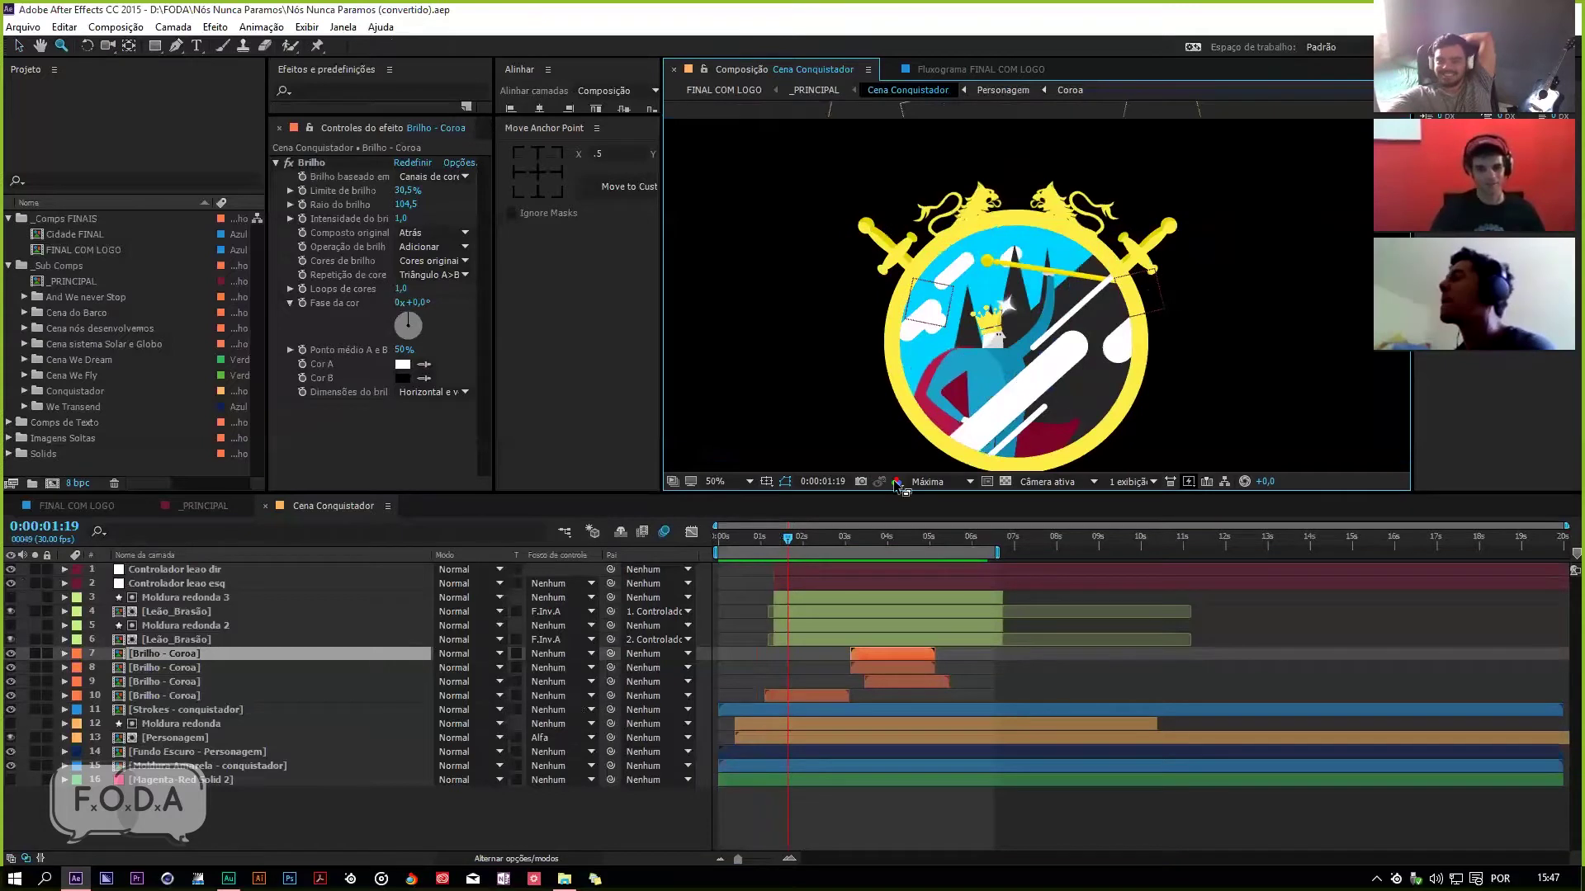
left_click_drag(804, 543, 824, 538)
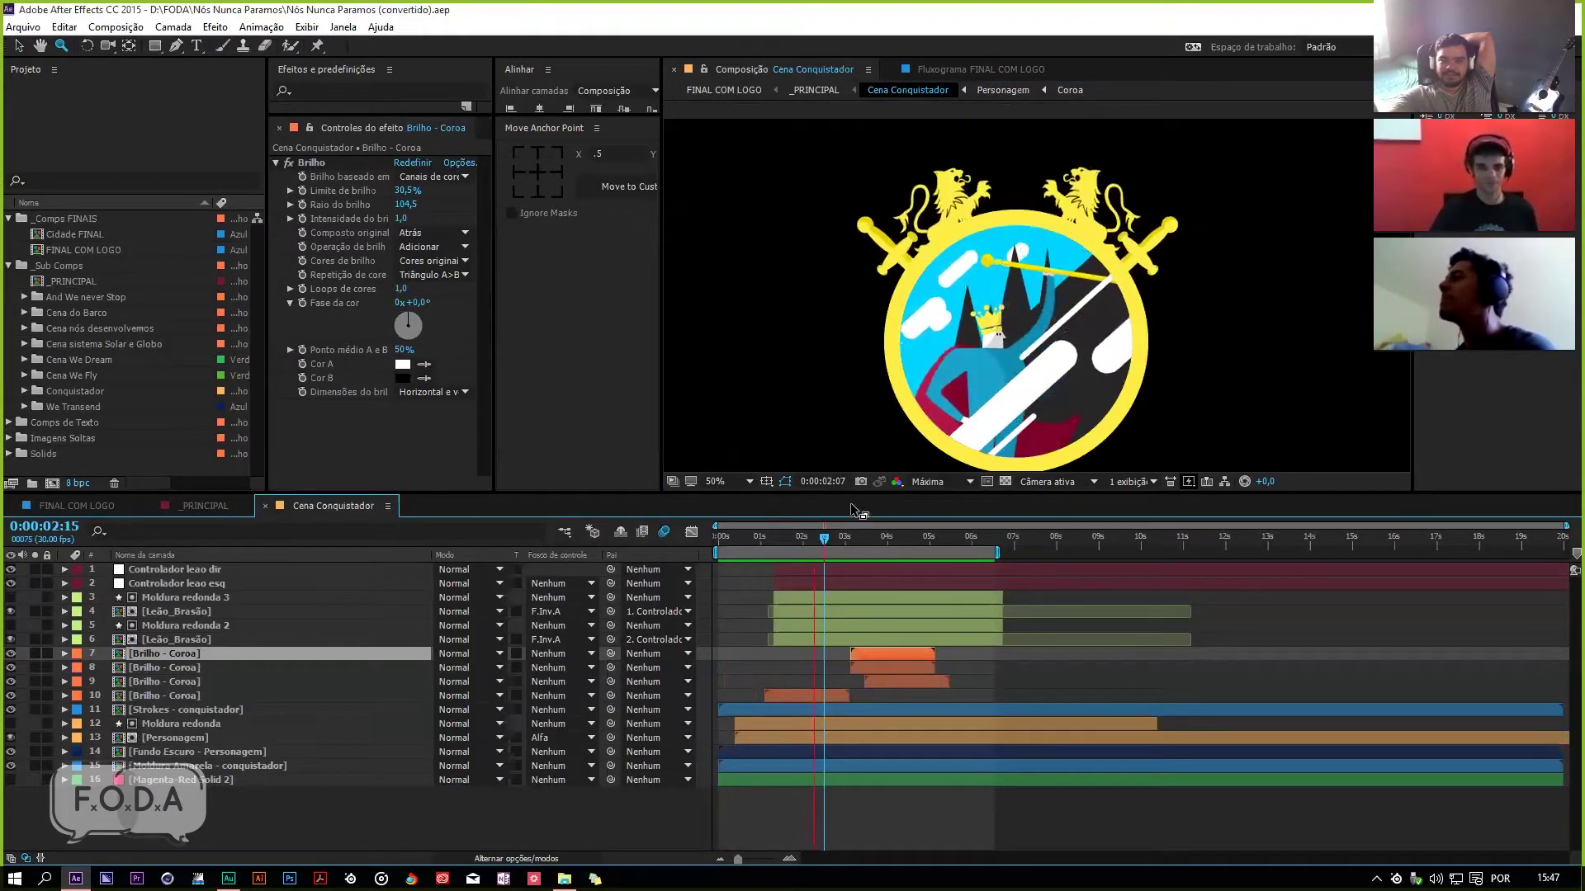
left_click_drag(824, 532, 784, 574)
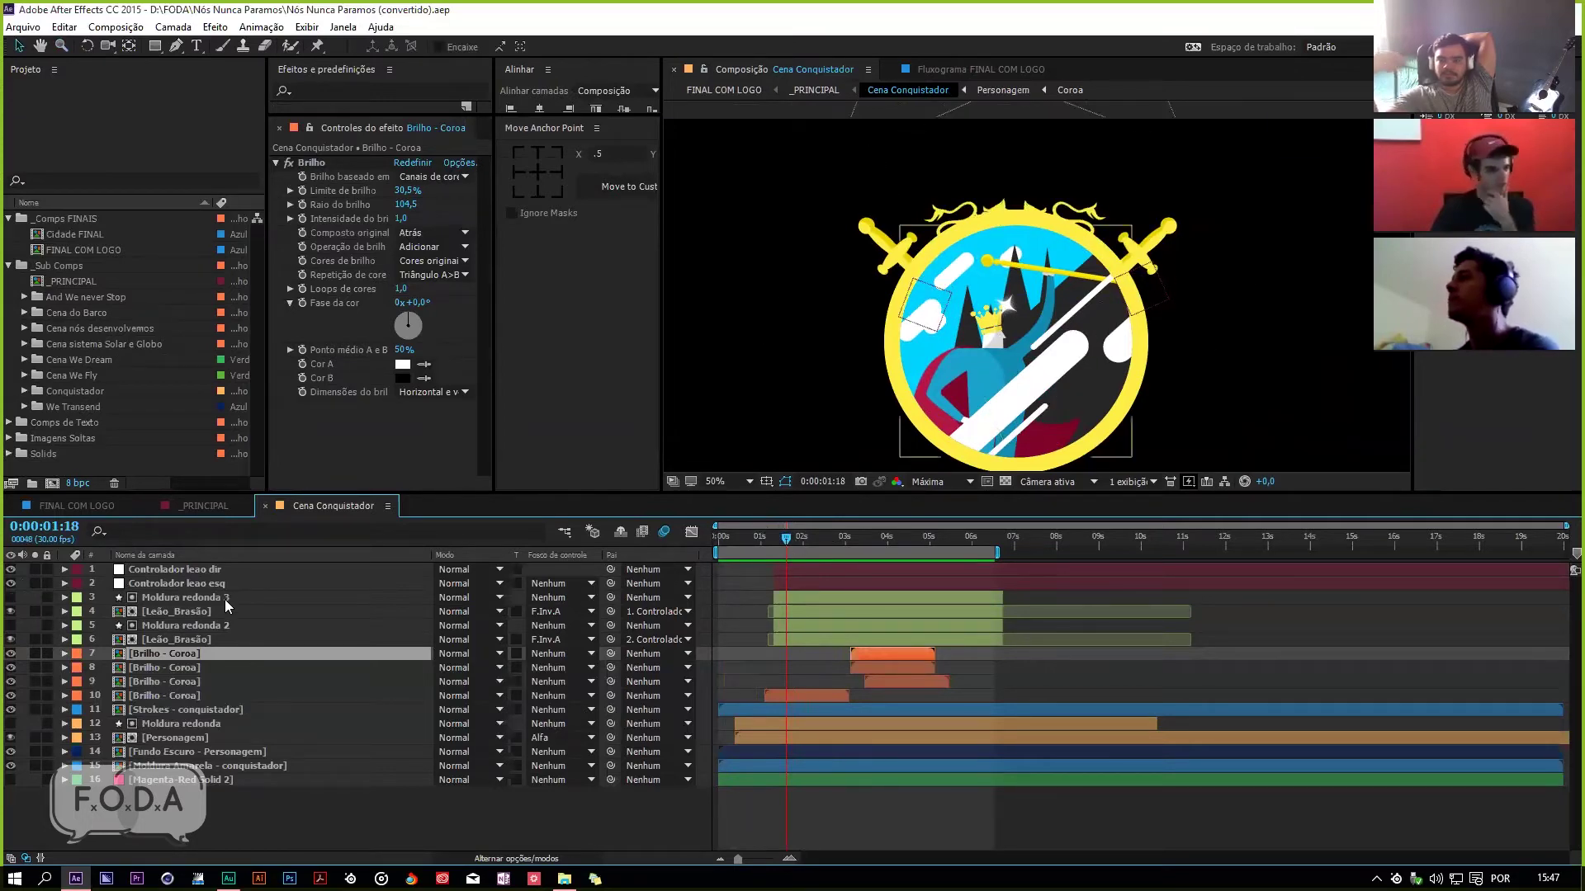
Step: Open the nested Leão_Brasão composition and preview the lion animation from 0:00:00:00
double_click(200, 615)
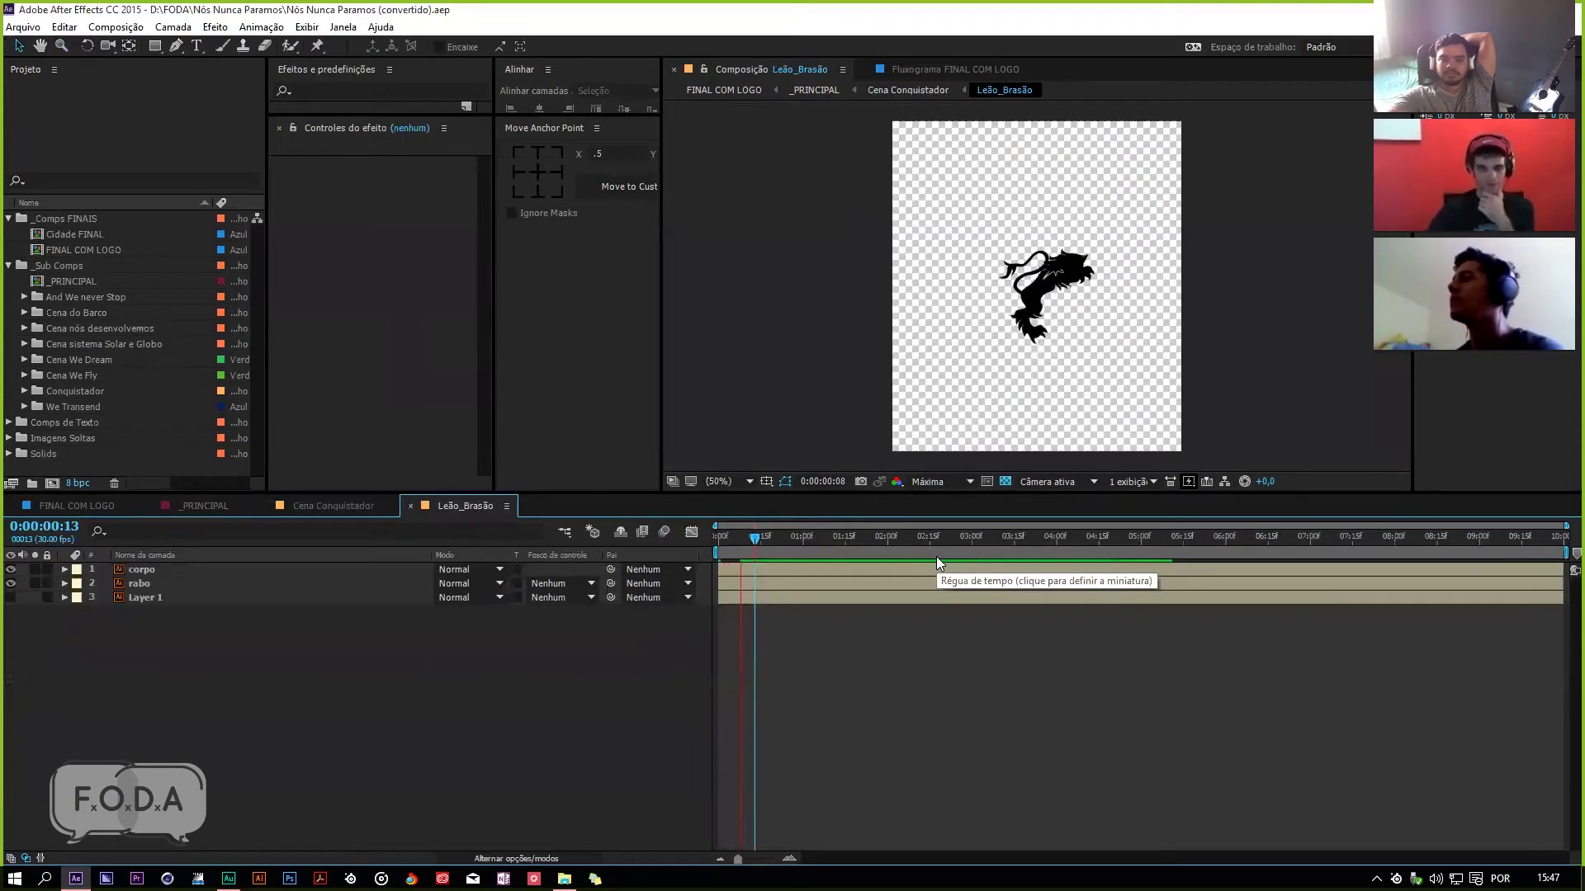
key("space")
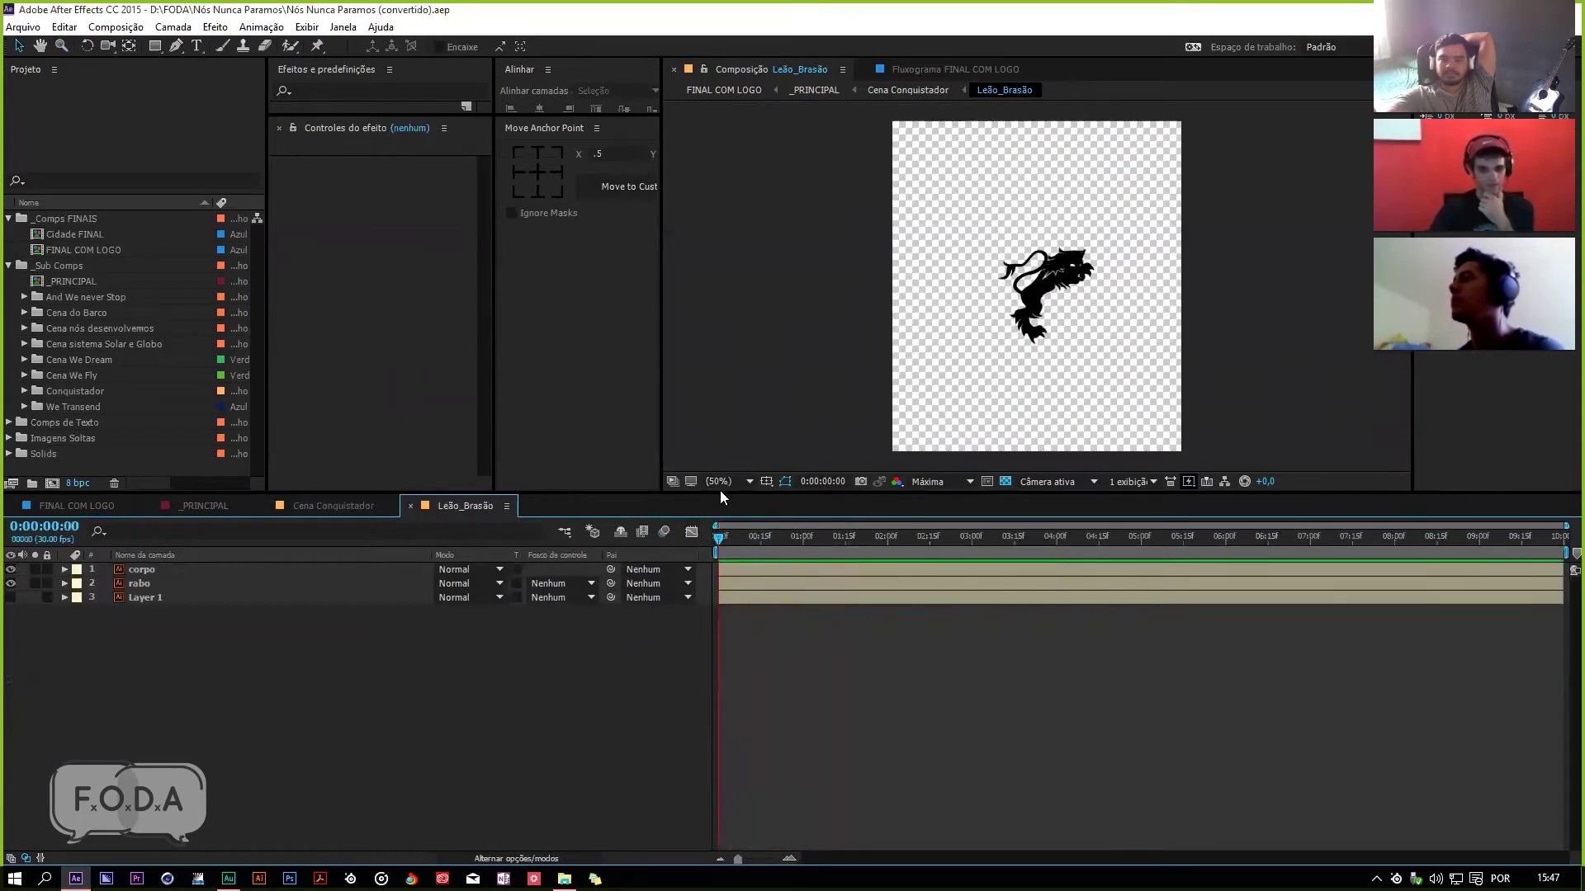
key("space")
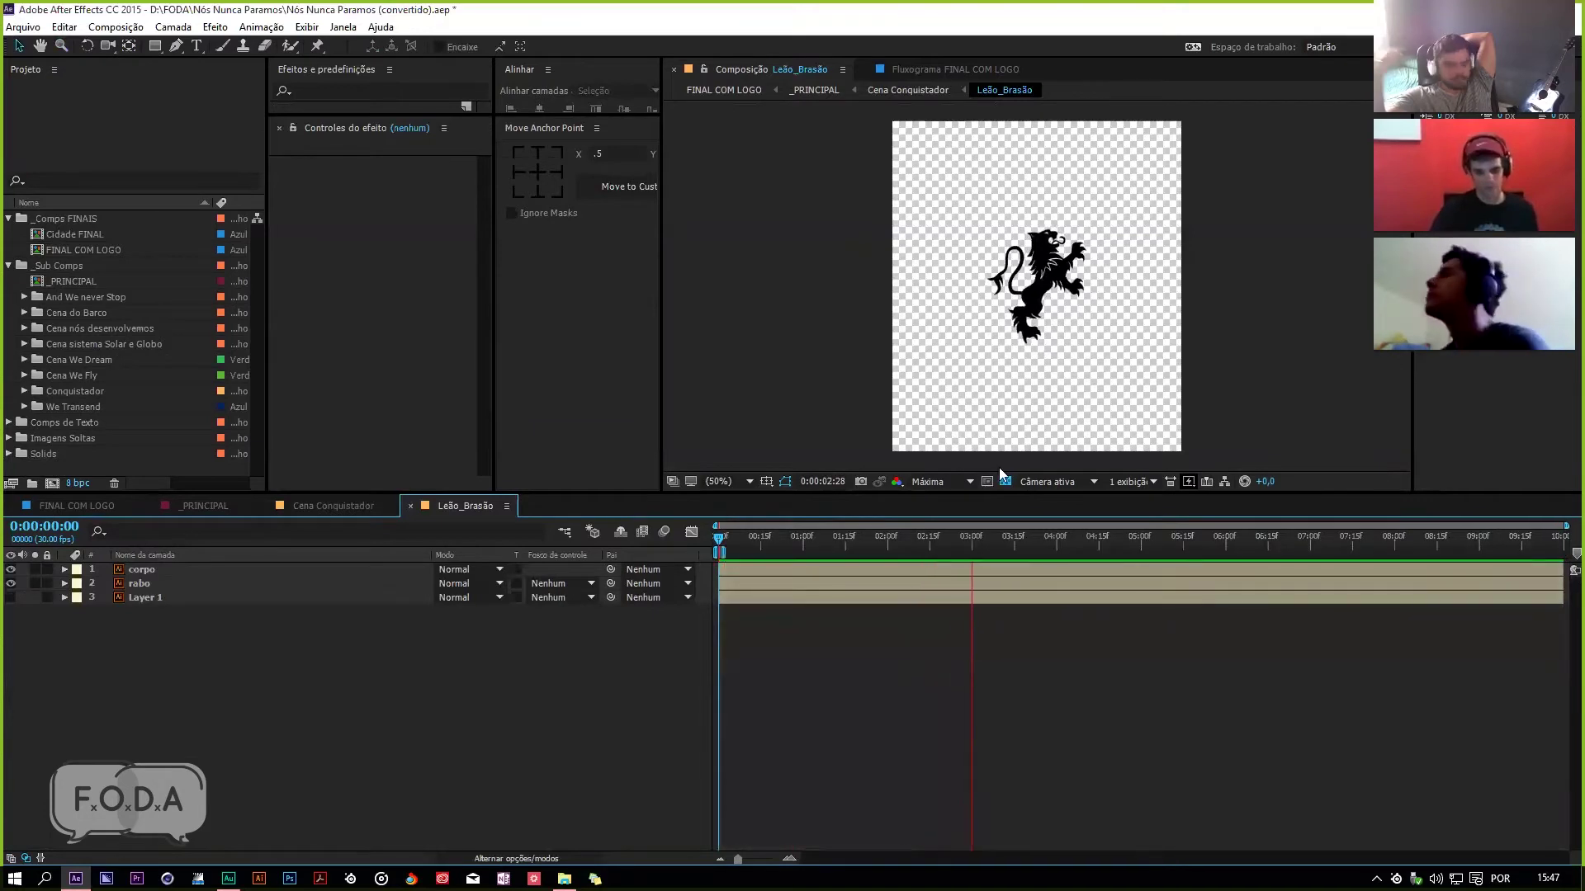
Step: End Leão_Brasão's work area at 0:00:02:18 and preview the shortened range
left_click(828, 537)
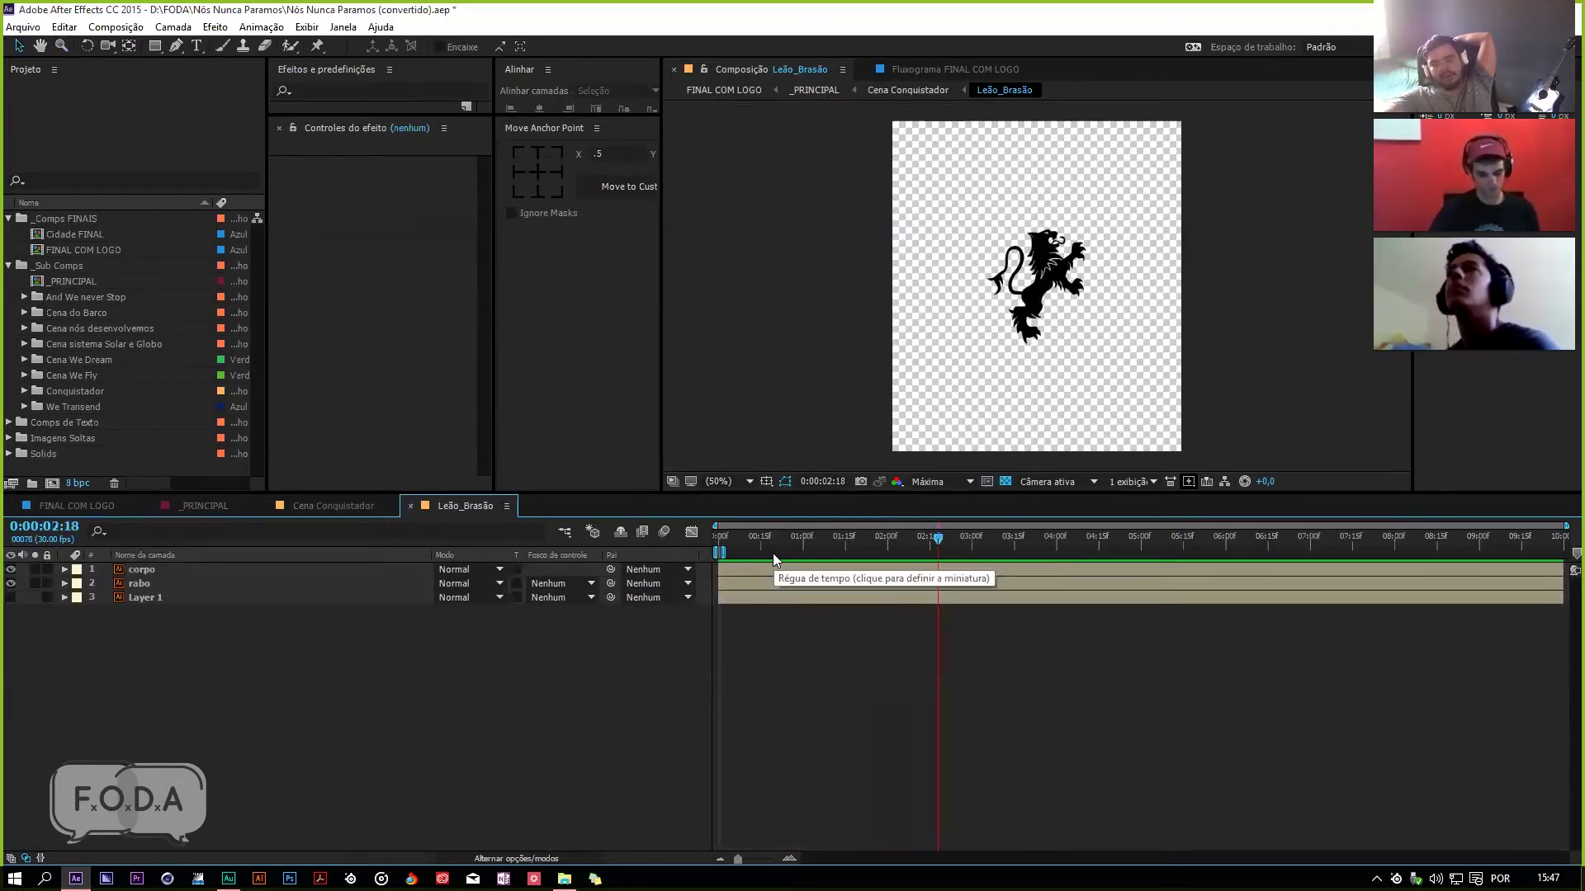
key("n")
key("space")
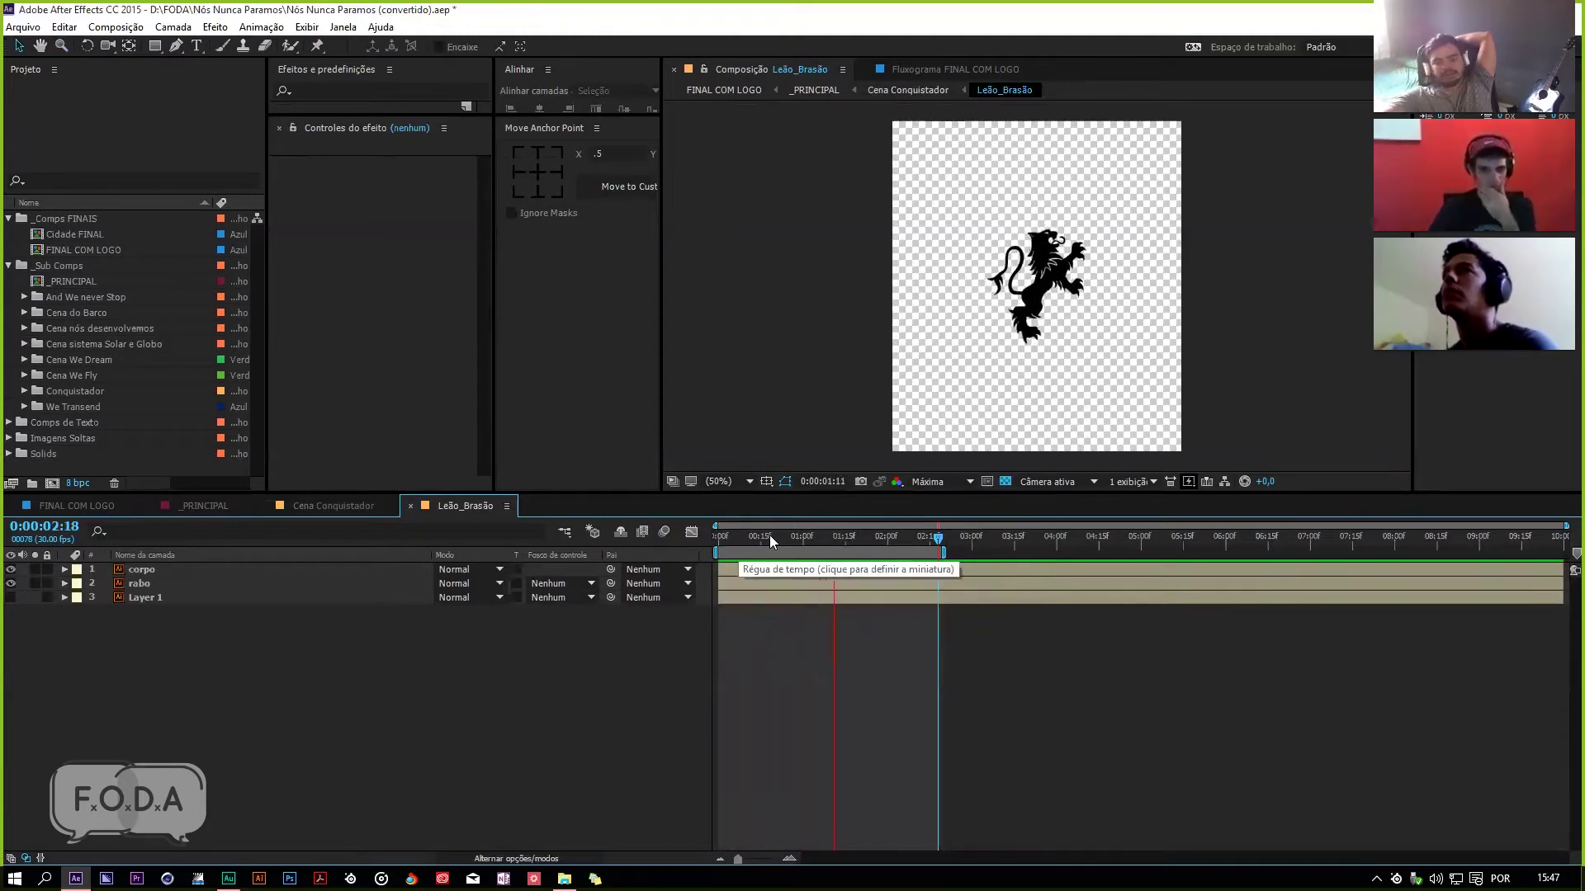
Step: Replay the lion animation, return the current time to 0:00:00:00, and save the project
left_click(729, 547)
key("space")
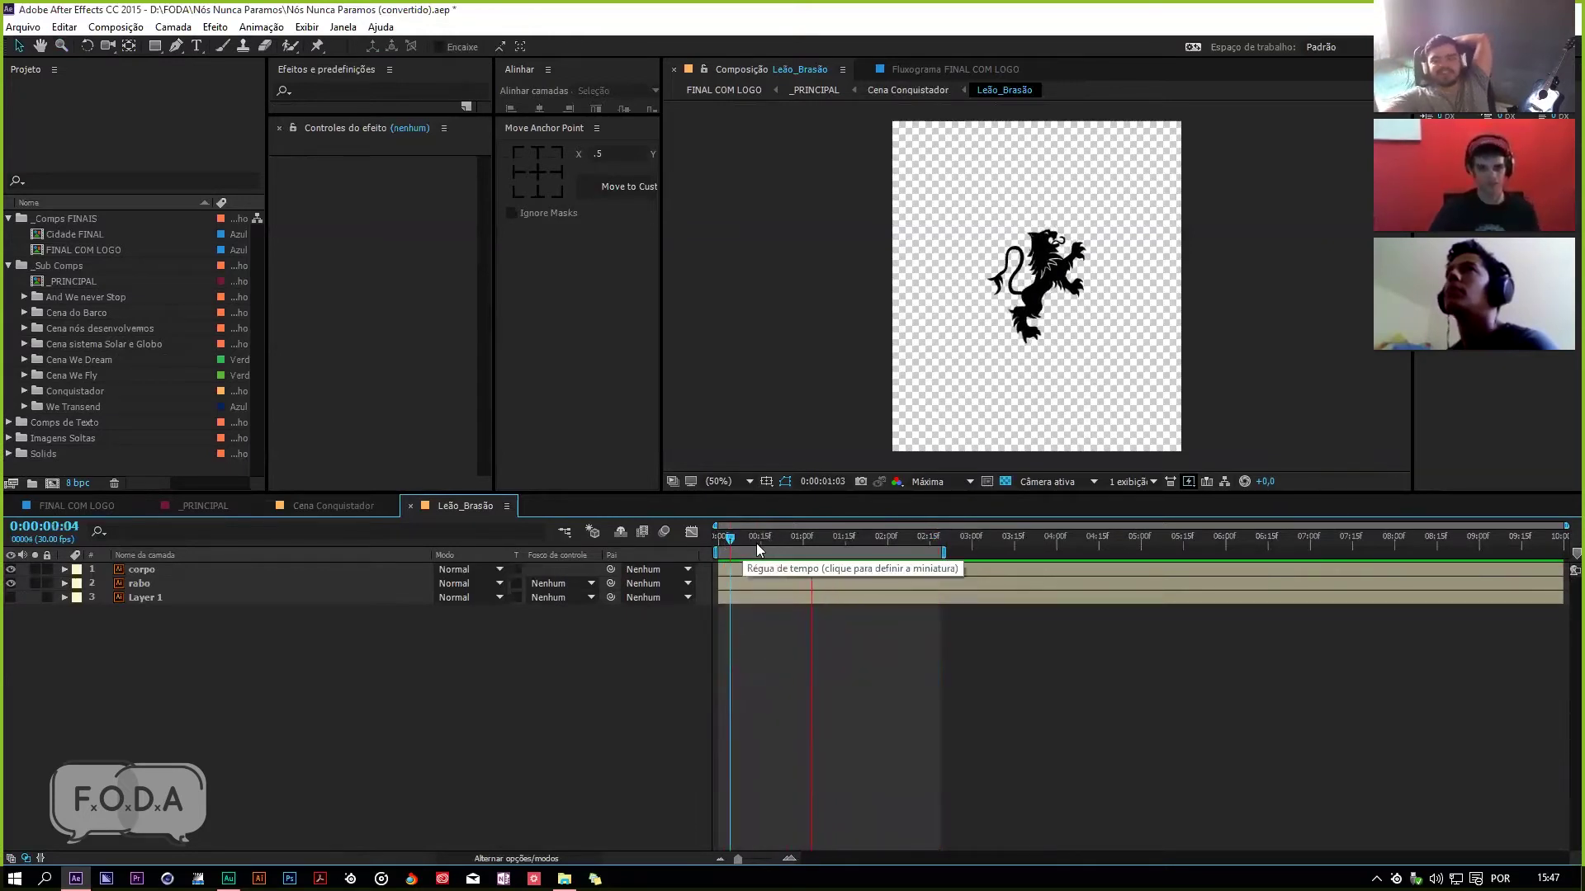
left_click_drag(769, 539, 683, 543)
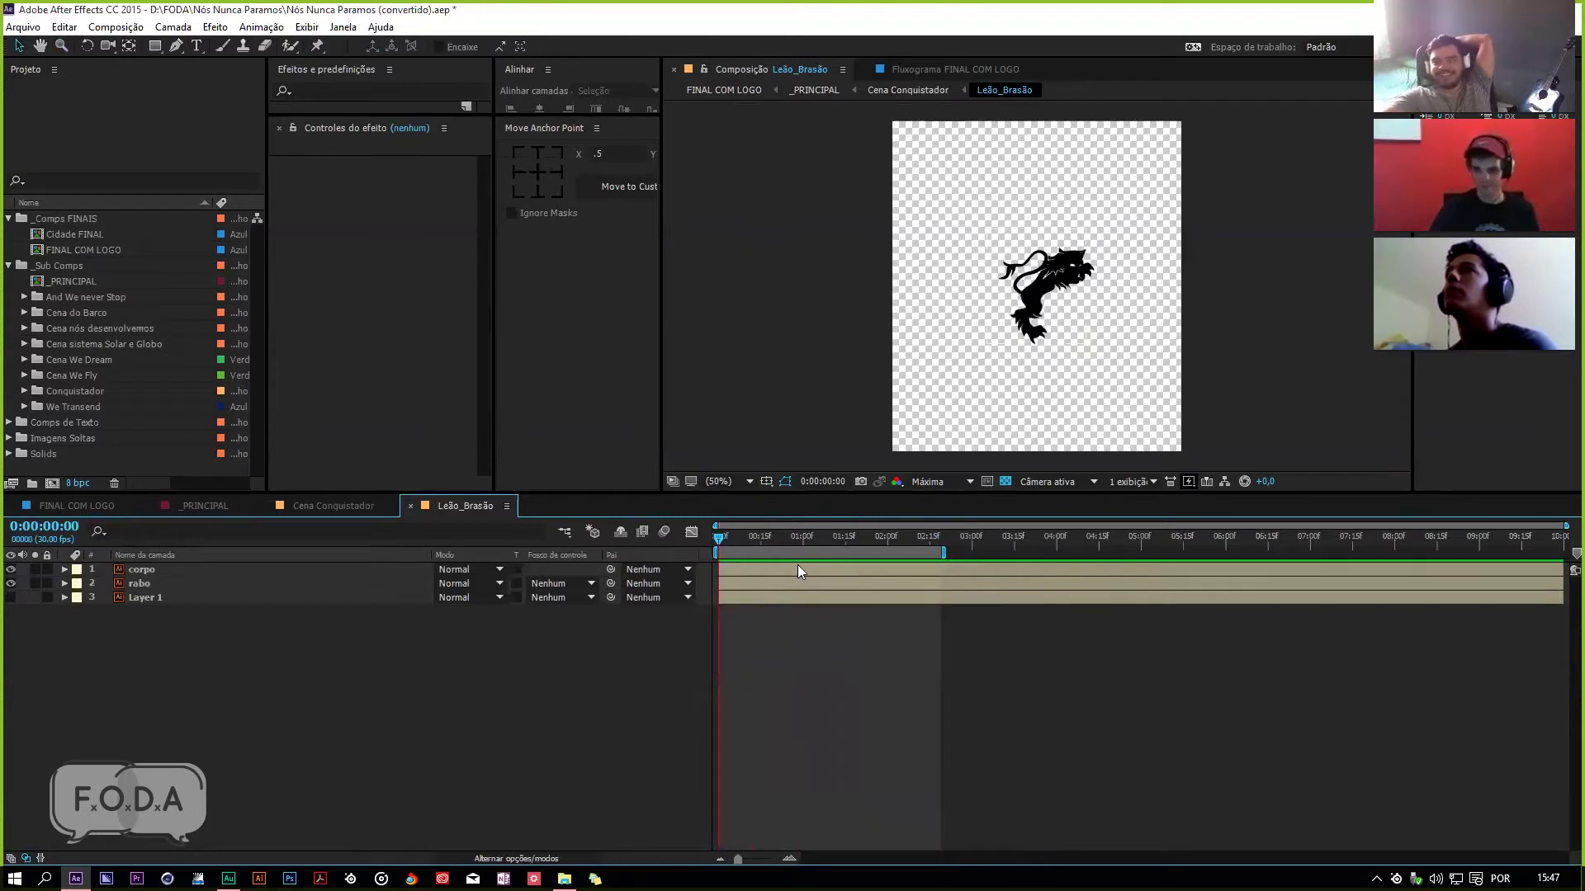
key("ctrl+s")
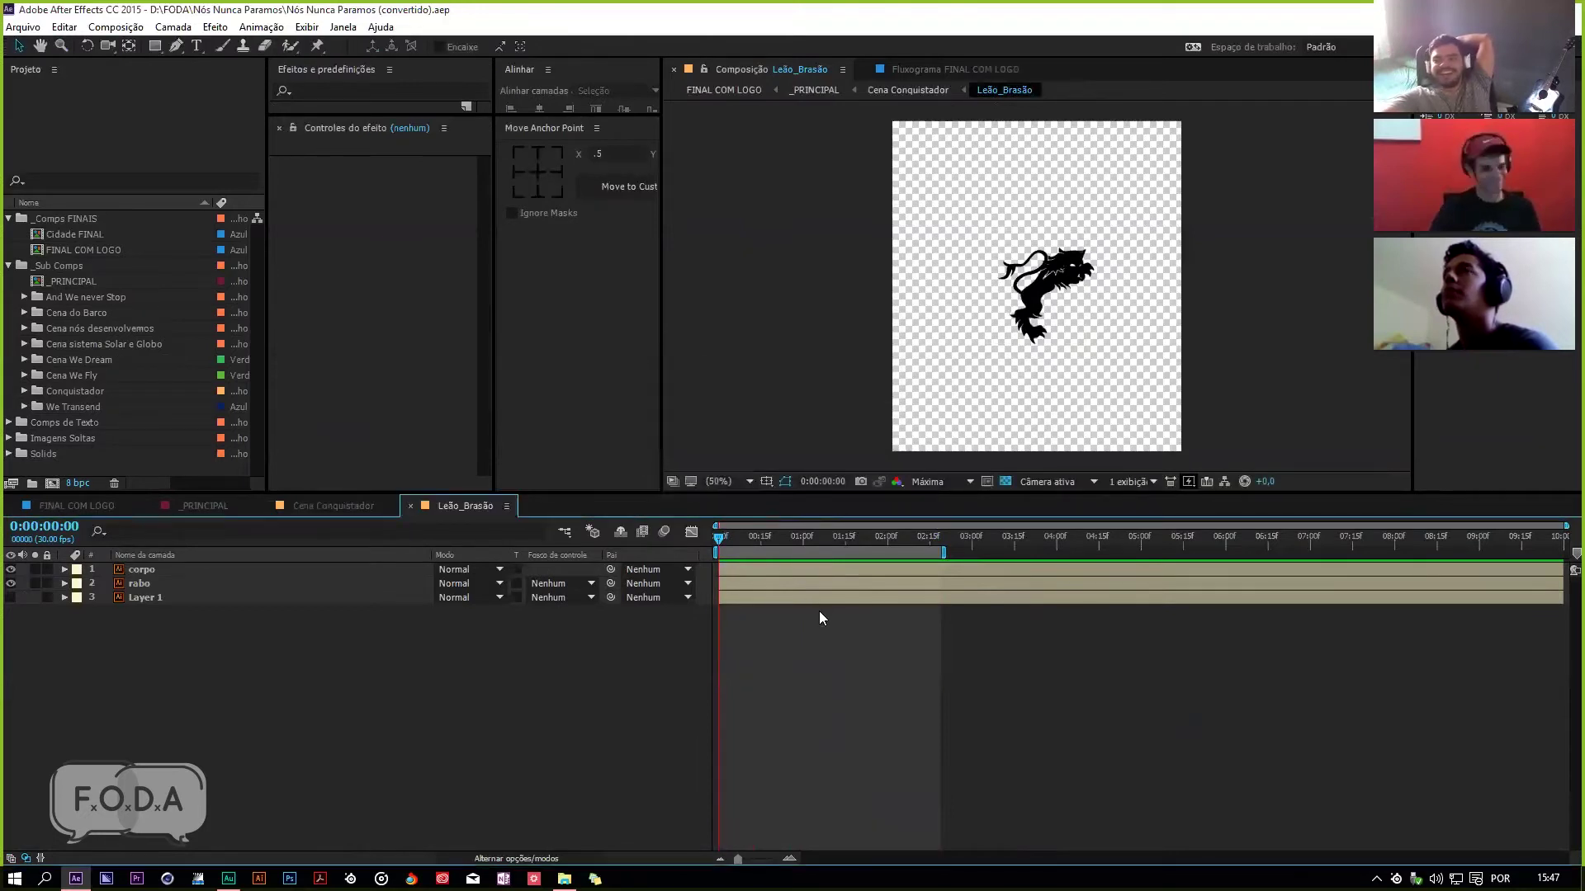
Step: Close Leão_Brasão and replay the lions and swords in Cena Conquistador from 0:00:01:05, inspecting the emblem up close
key("ctrl+w")
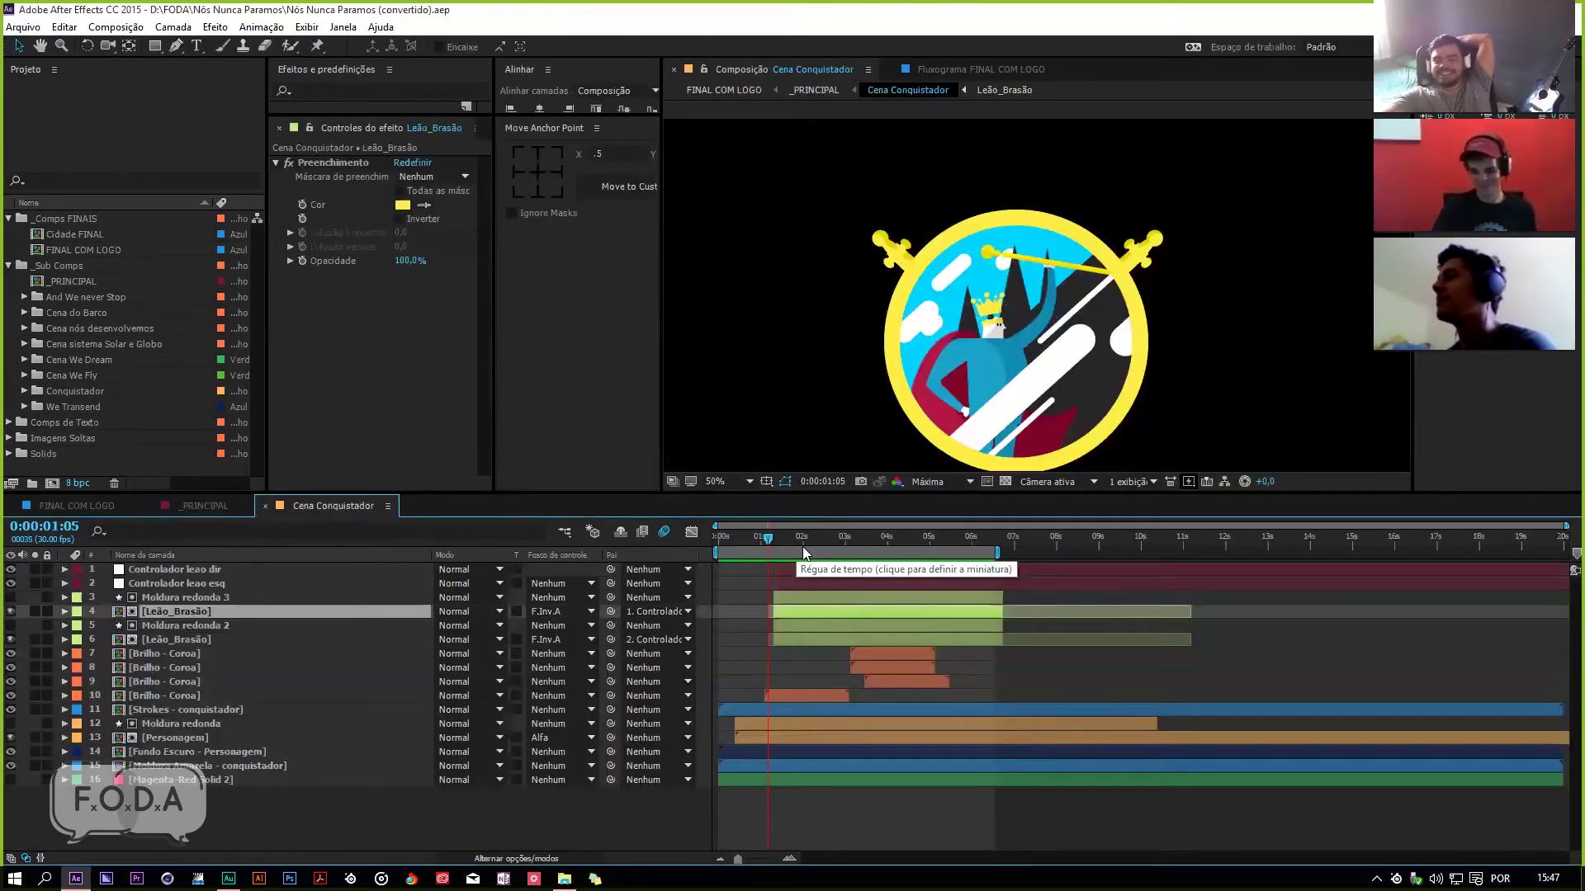
key("space")
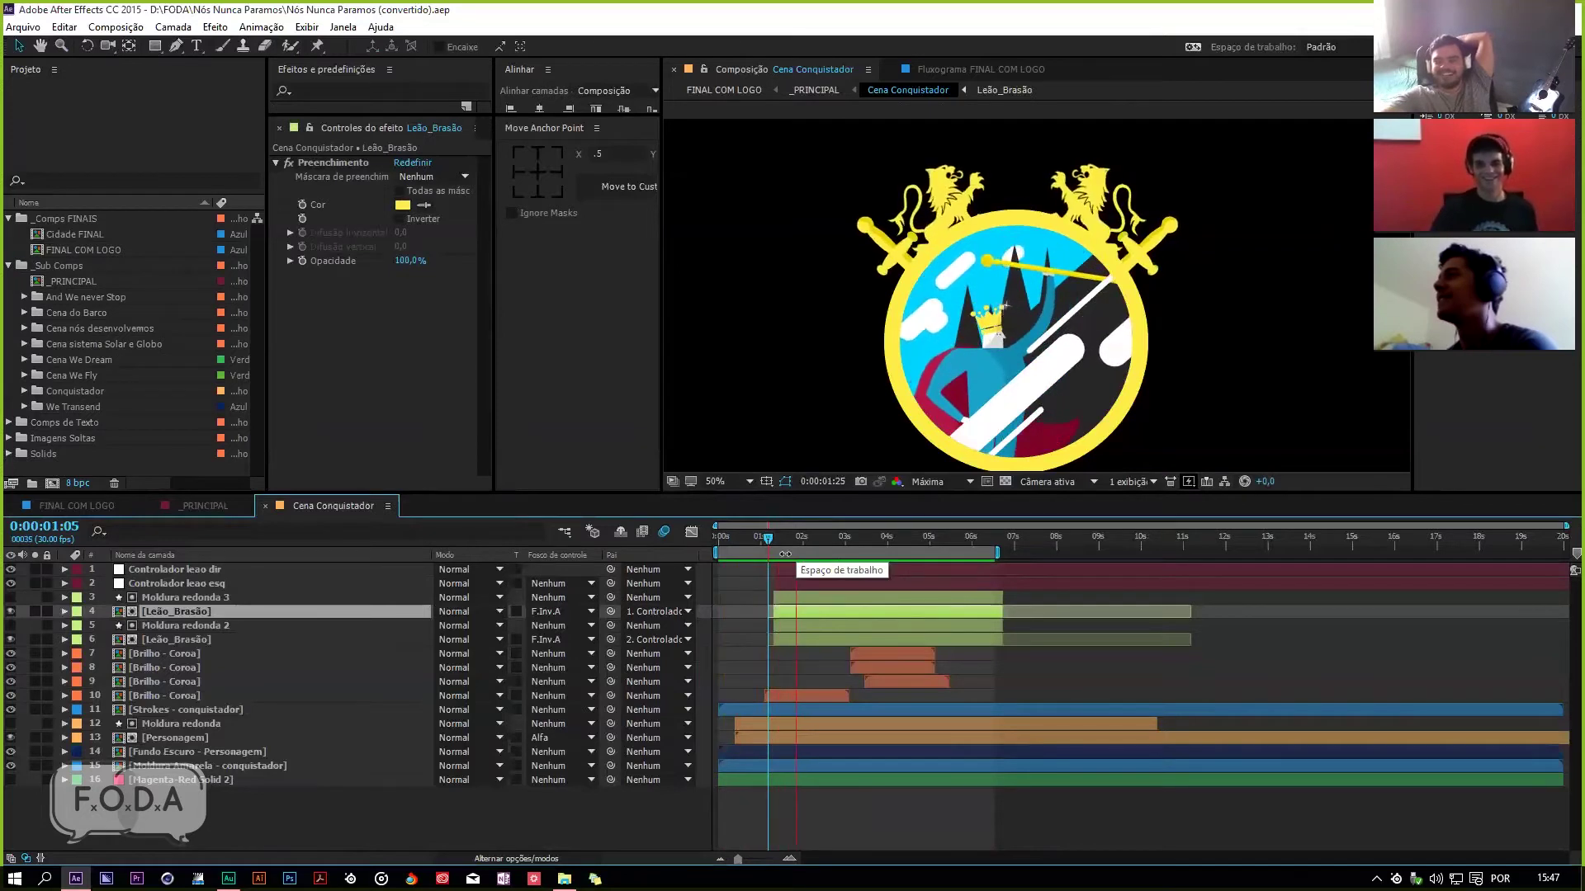
left_click(778, 557)
left_click_drag(778, 557, 767, 563)
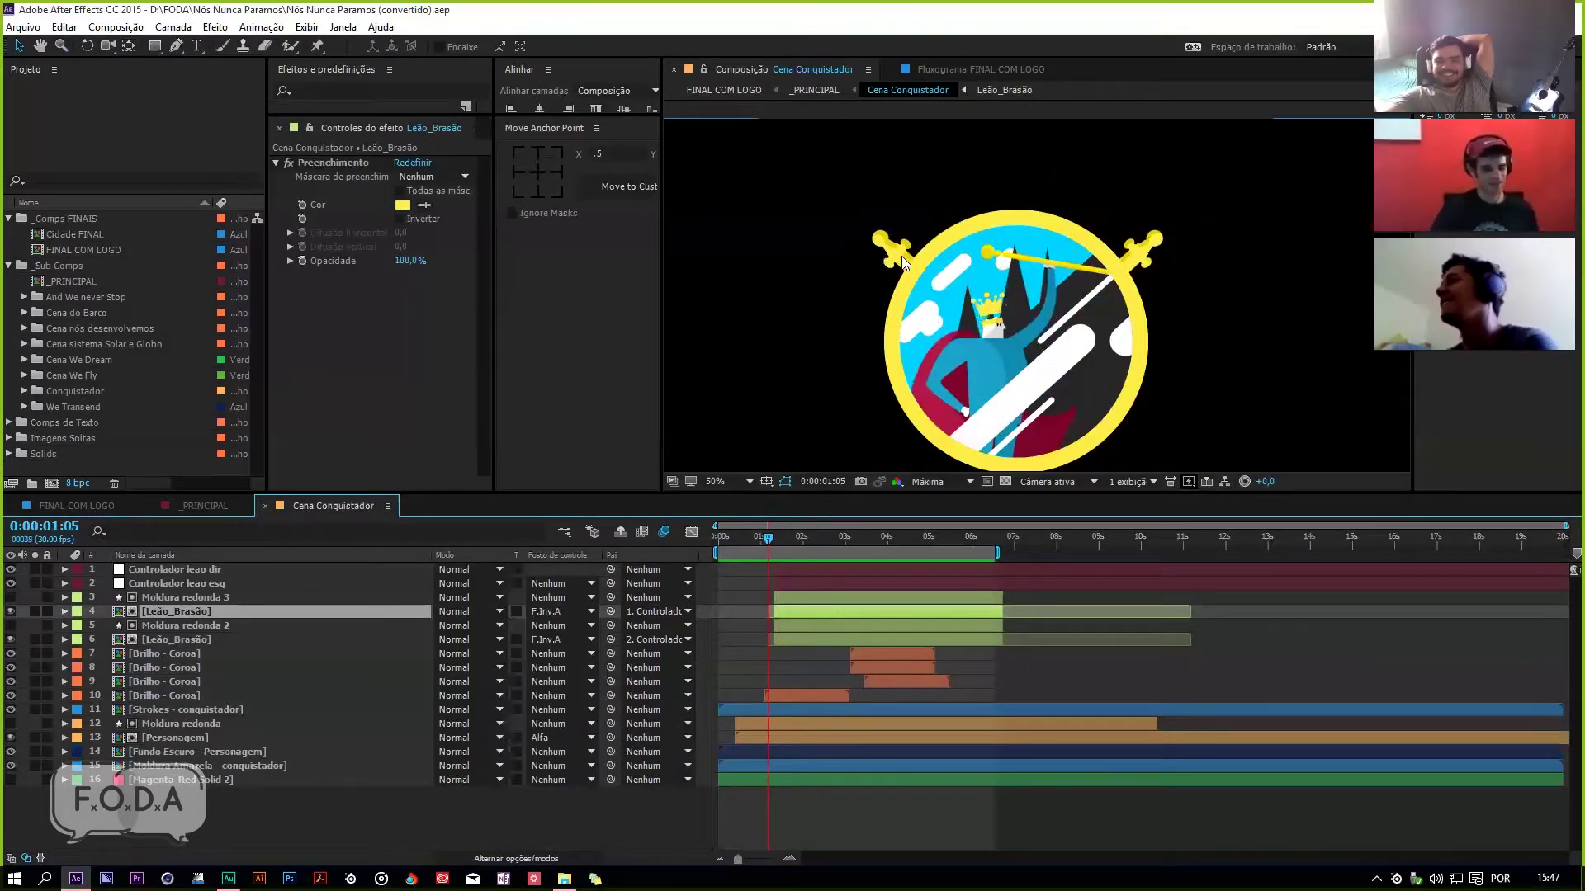
scroll(902, 256, "up", 2)
key("h")
left_click_drag(756, 550, 805, 565)
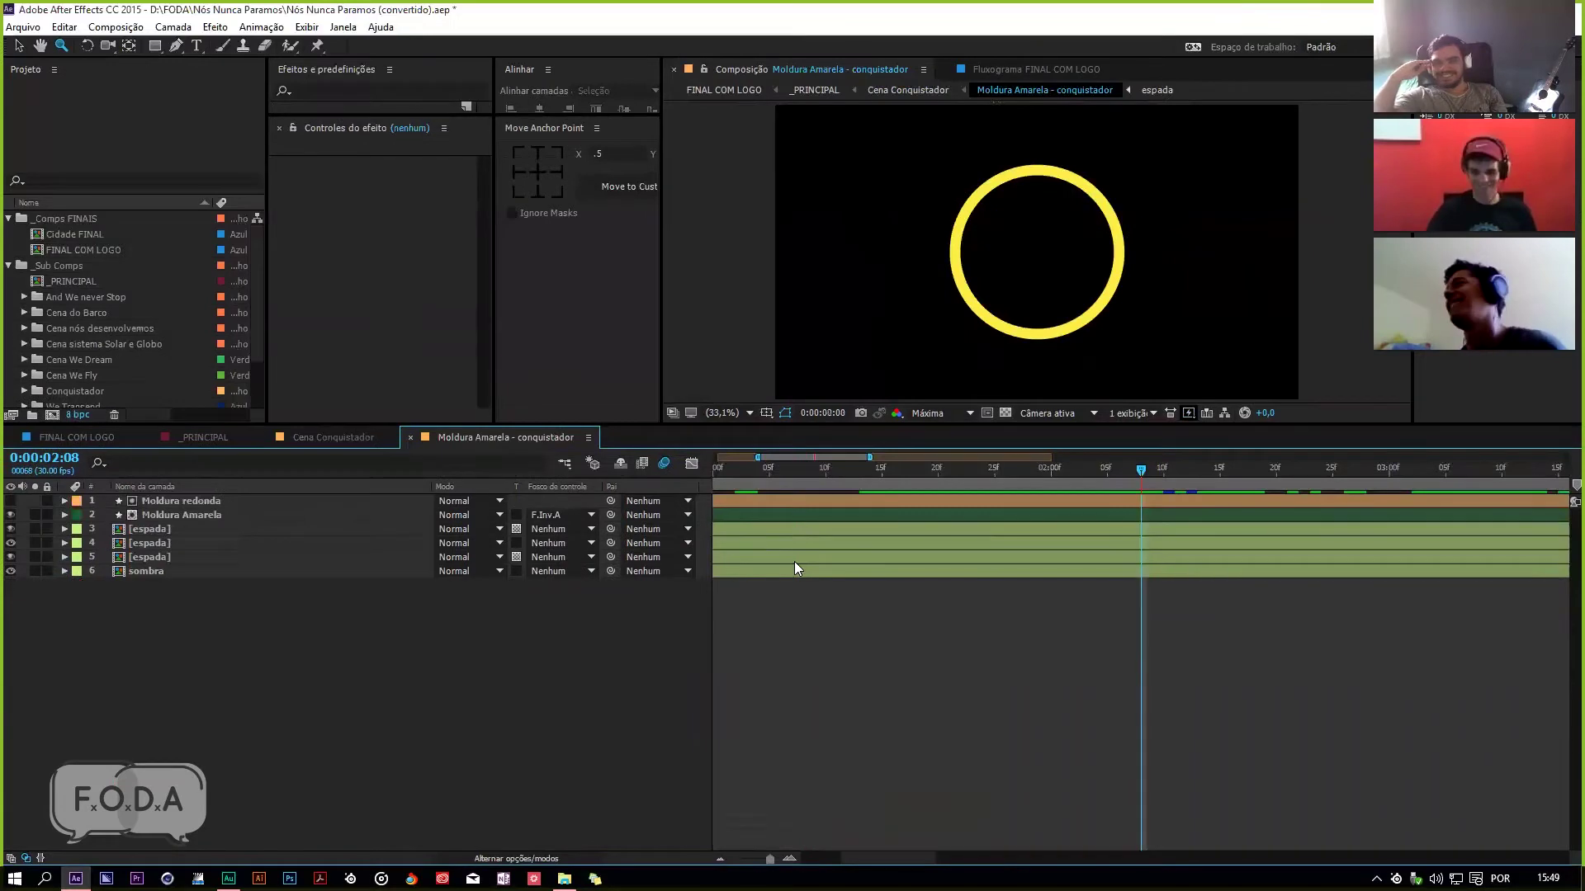
Step: Start the work area of Moldura Amarela - conquistador at 0:00:00:26 and preview the swords crossing the ring
left_click_drag(731, 466, 579, 515)
key("b")
key("space")
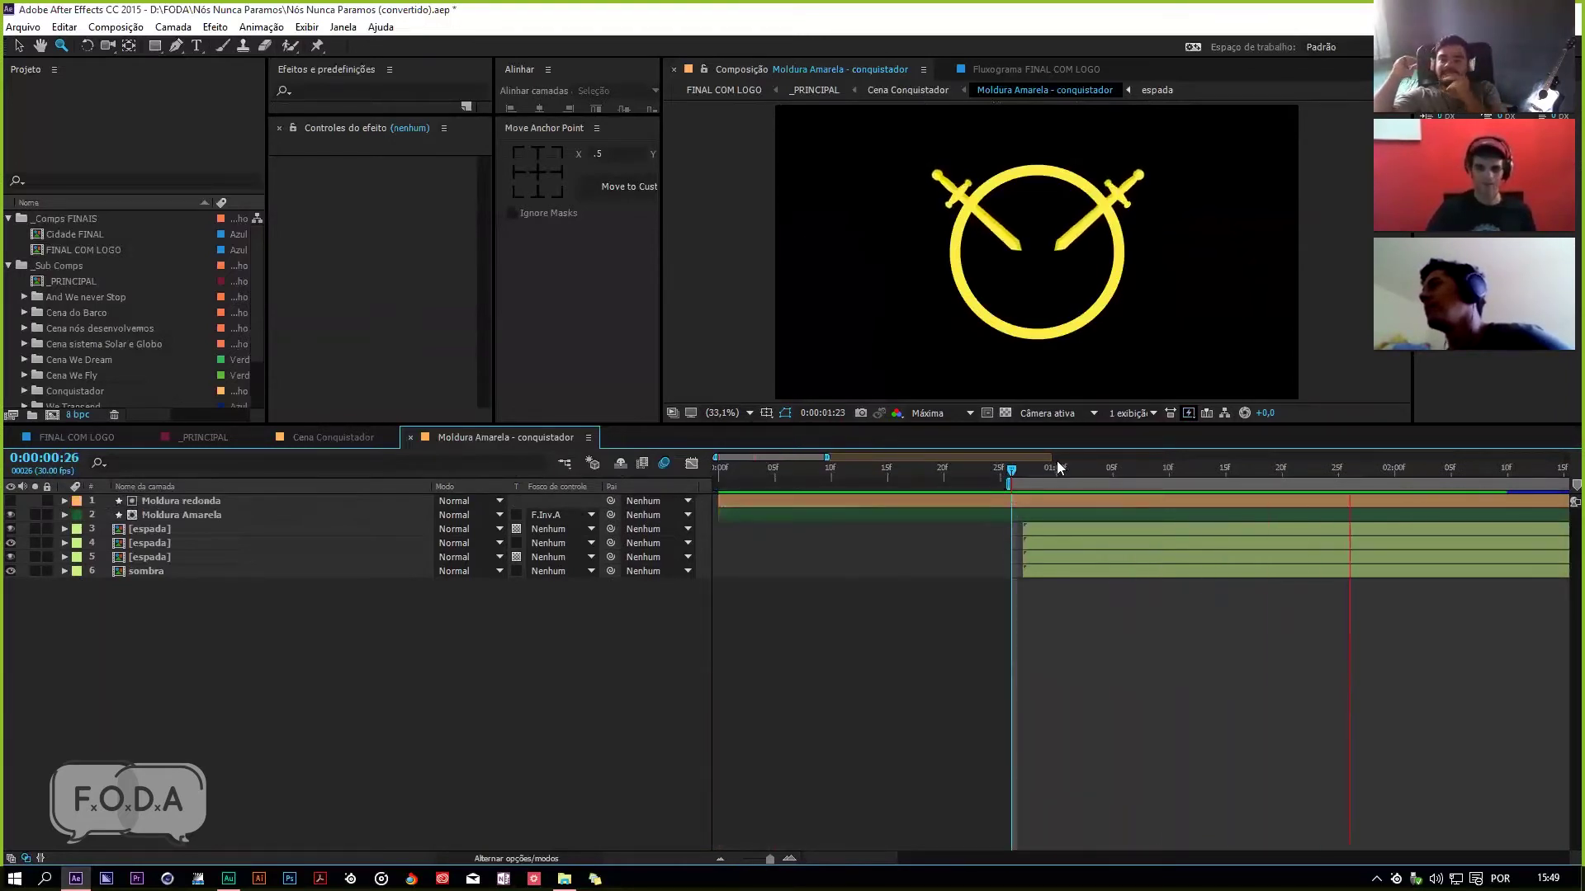
Step: Open the nested espada composition and preview the sword blade animation, stopping at 0:00:02:02
double_click(193, 543)
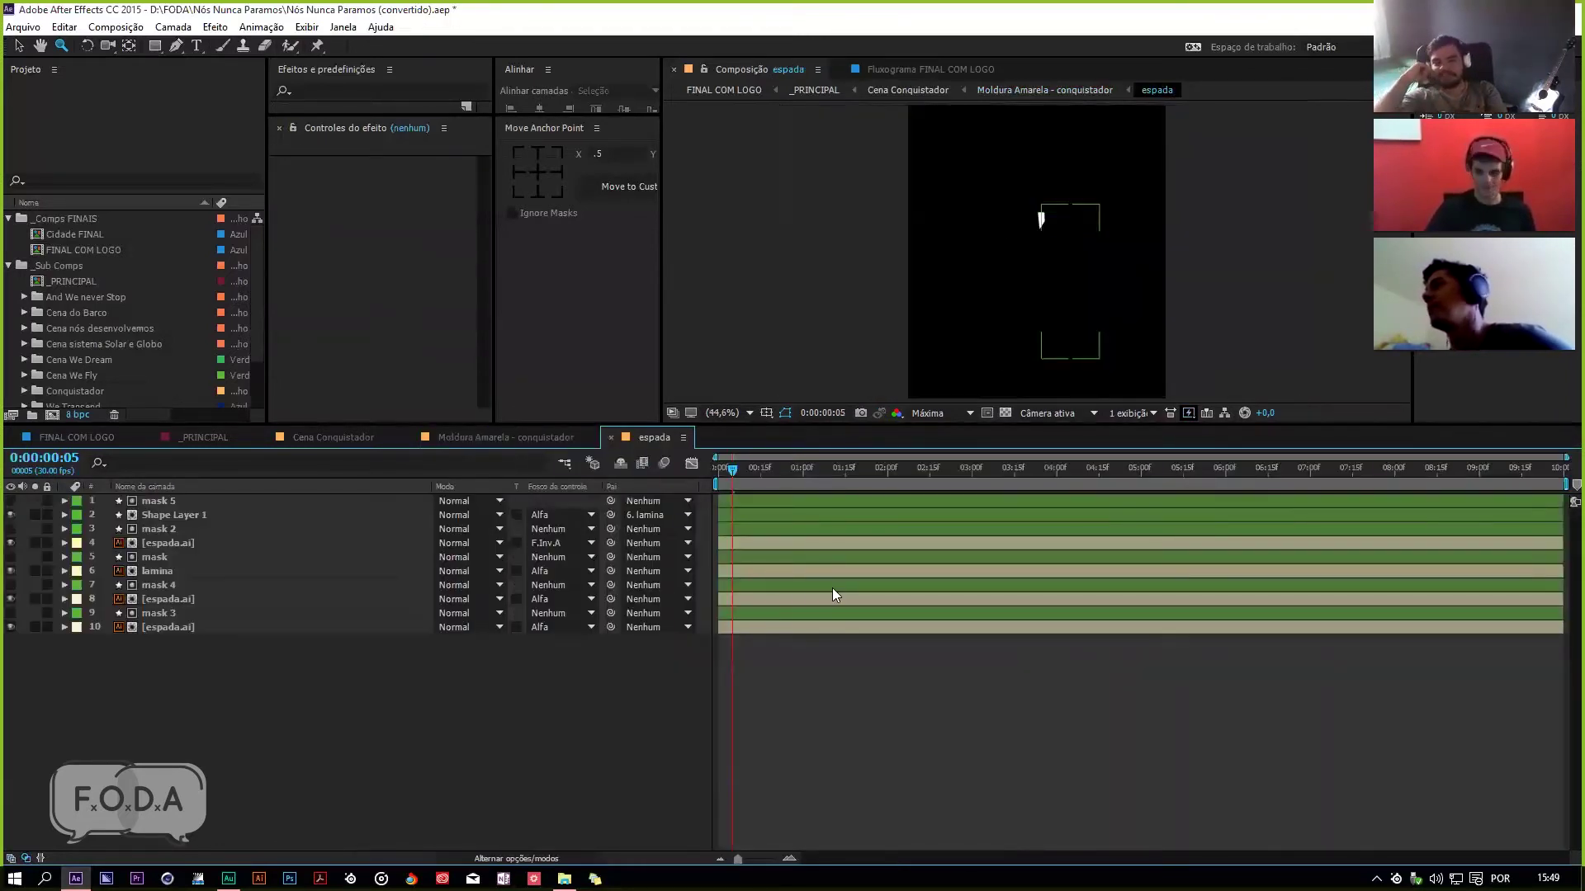
key("space")
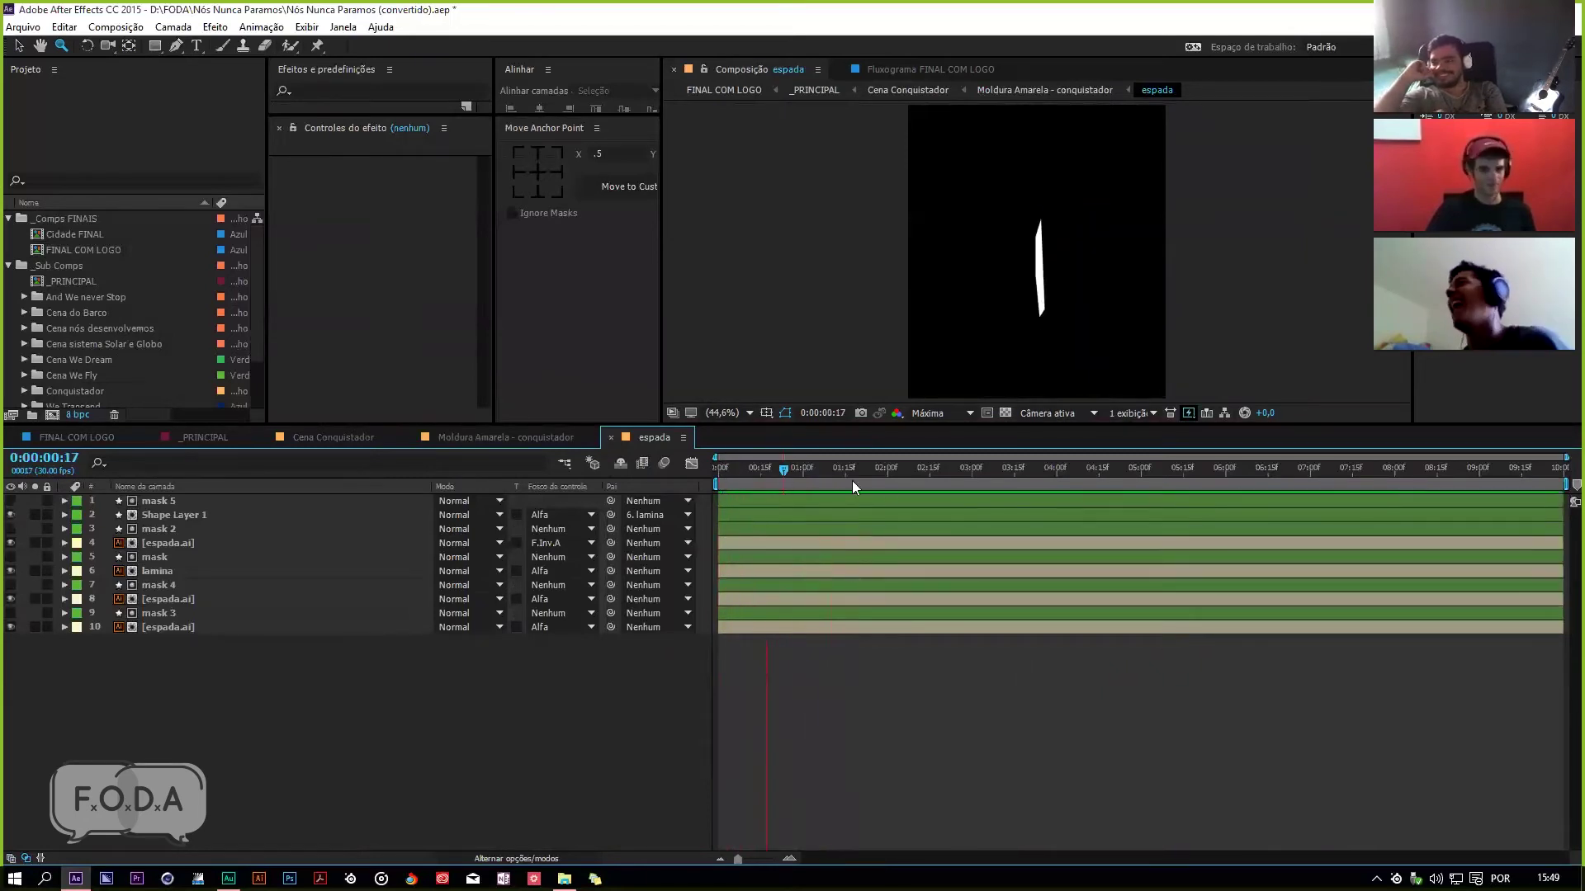
key("space")
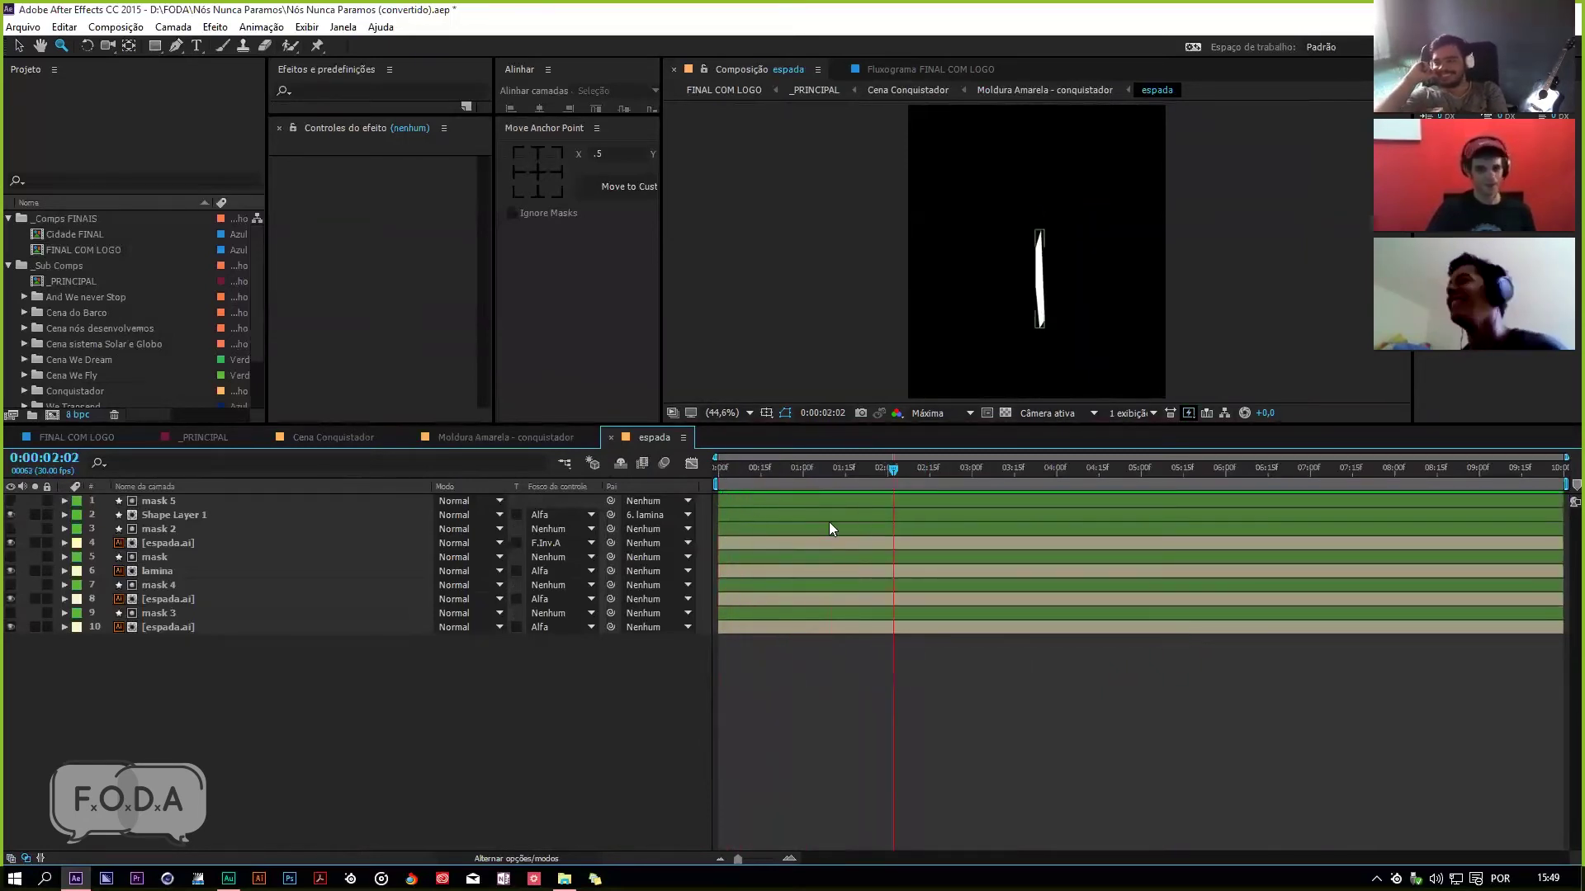
Step: Return to Moldura Amarela - conquistador at 0:00:01:20 and toggle the espada layers' visibility to examine each sword
key("ctrl+w")
left_click_drag(1030, 474, 1282, 479)
left_click(219, 530)
key("h")
left_click_drag(1026, 224, 953, 293)
left_click(11, 531)
left_click(10, 543)
left_click(11, 543)
key("ctrl+shift+a")
left_click(11, 543)
left_click(11, 543)
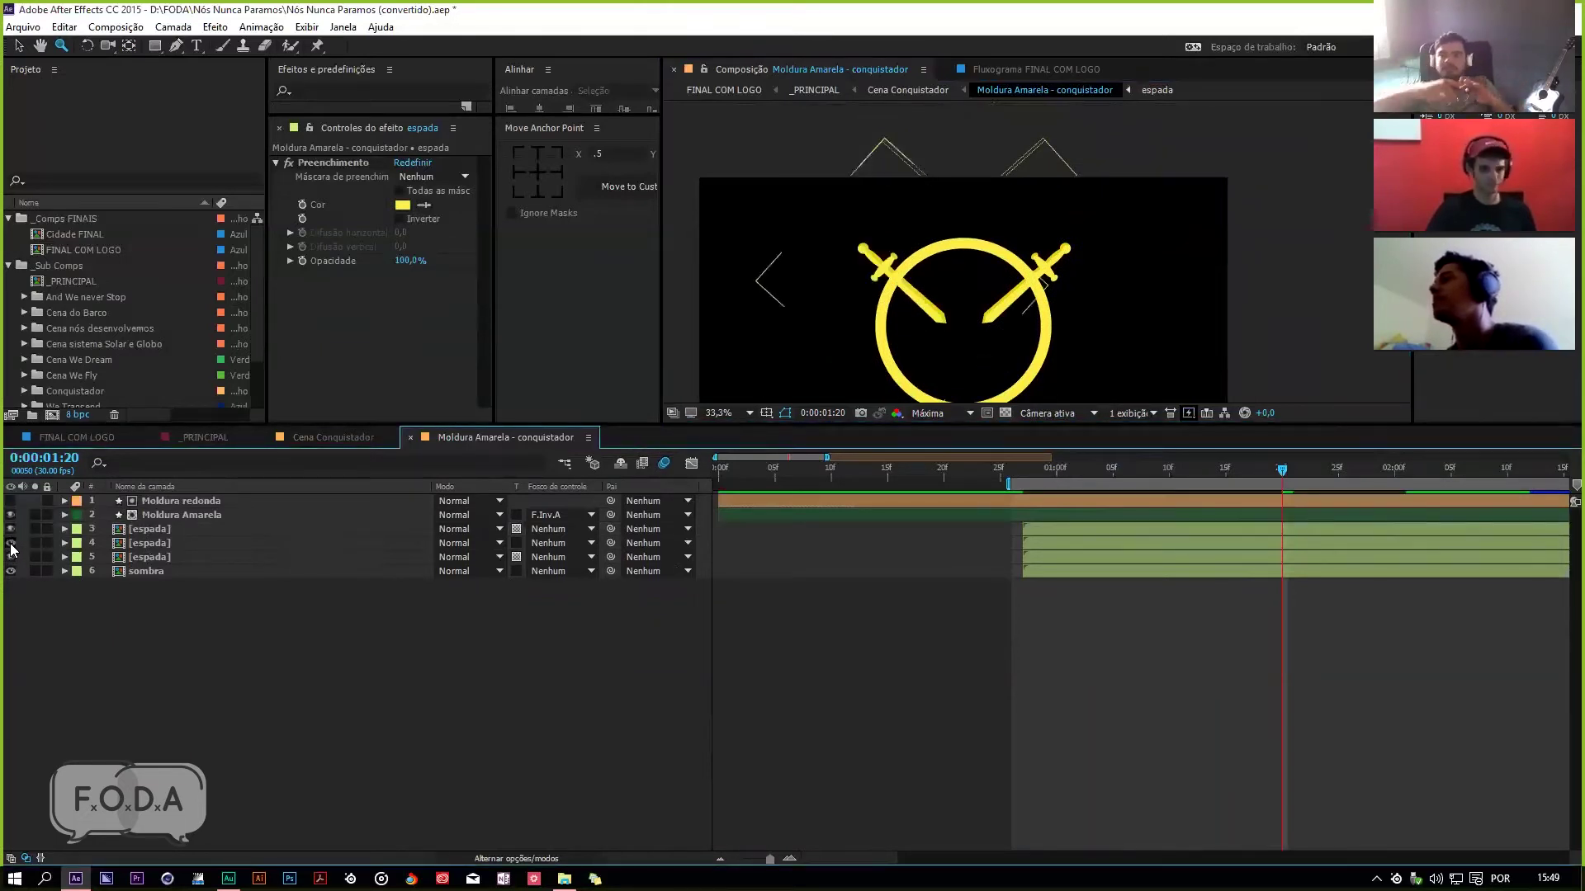
Step: Replay the espada composition from 0:00:00:00, and close it together with Moldura Amarela - conquistador
double_click(144, 541)
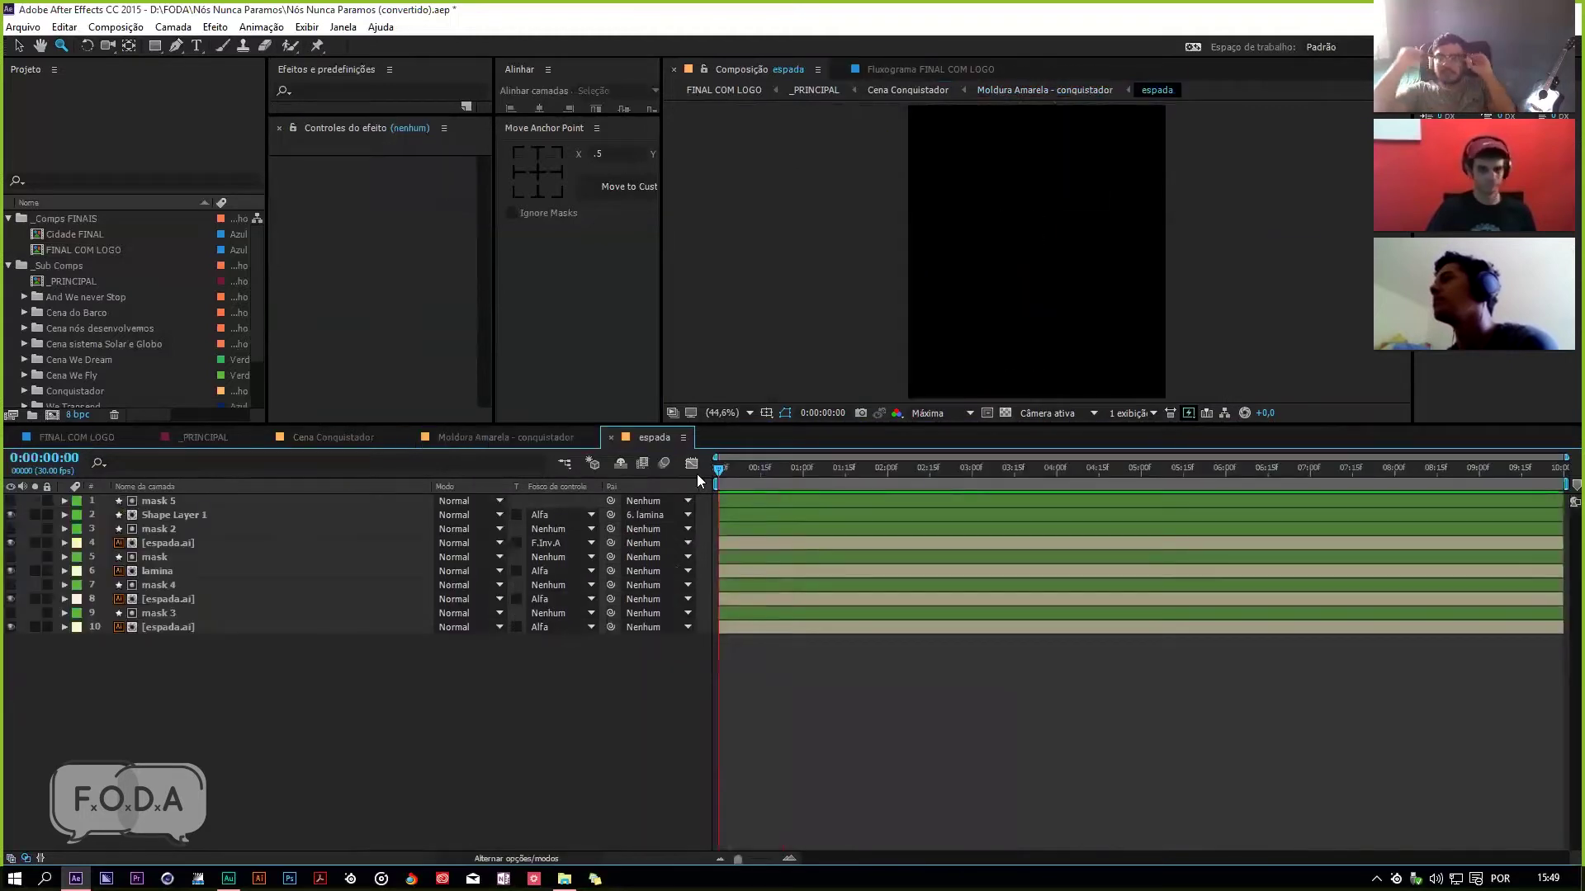
key("space")
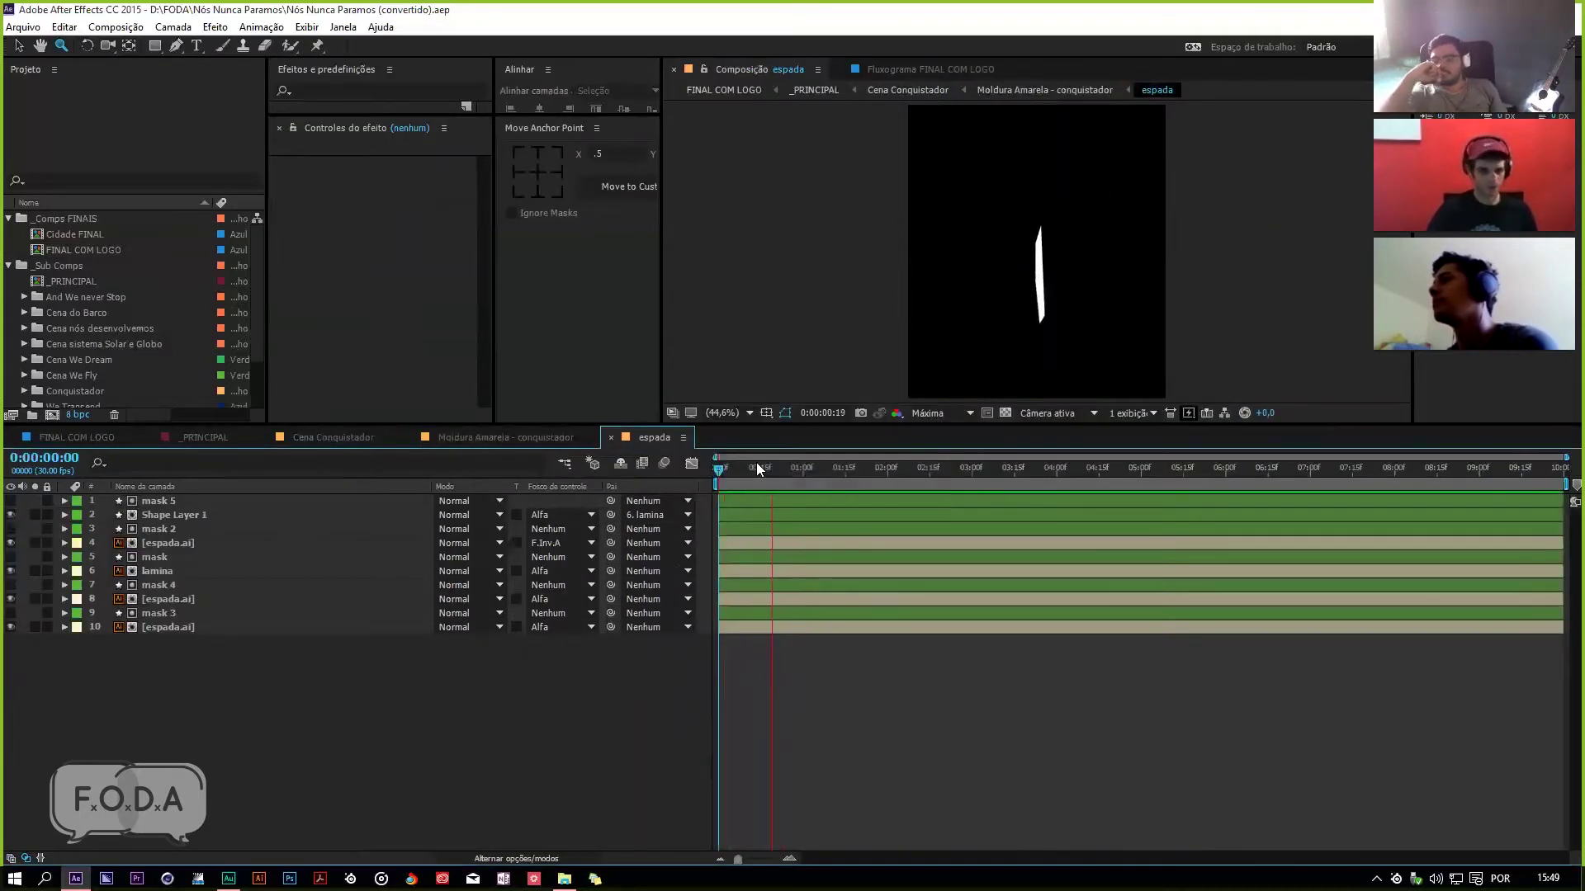
key("ctrl+w")
key("ctrl+w")
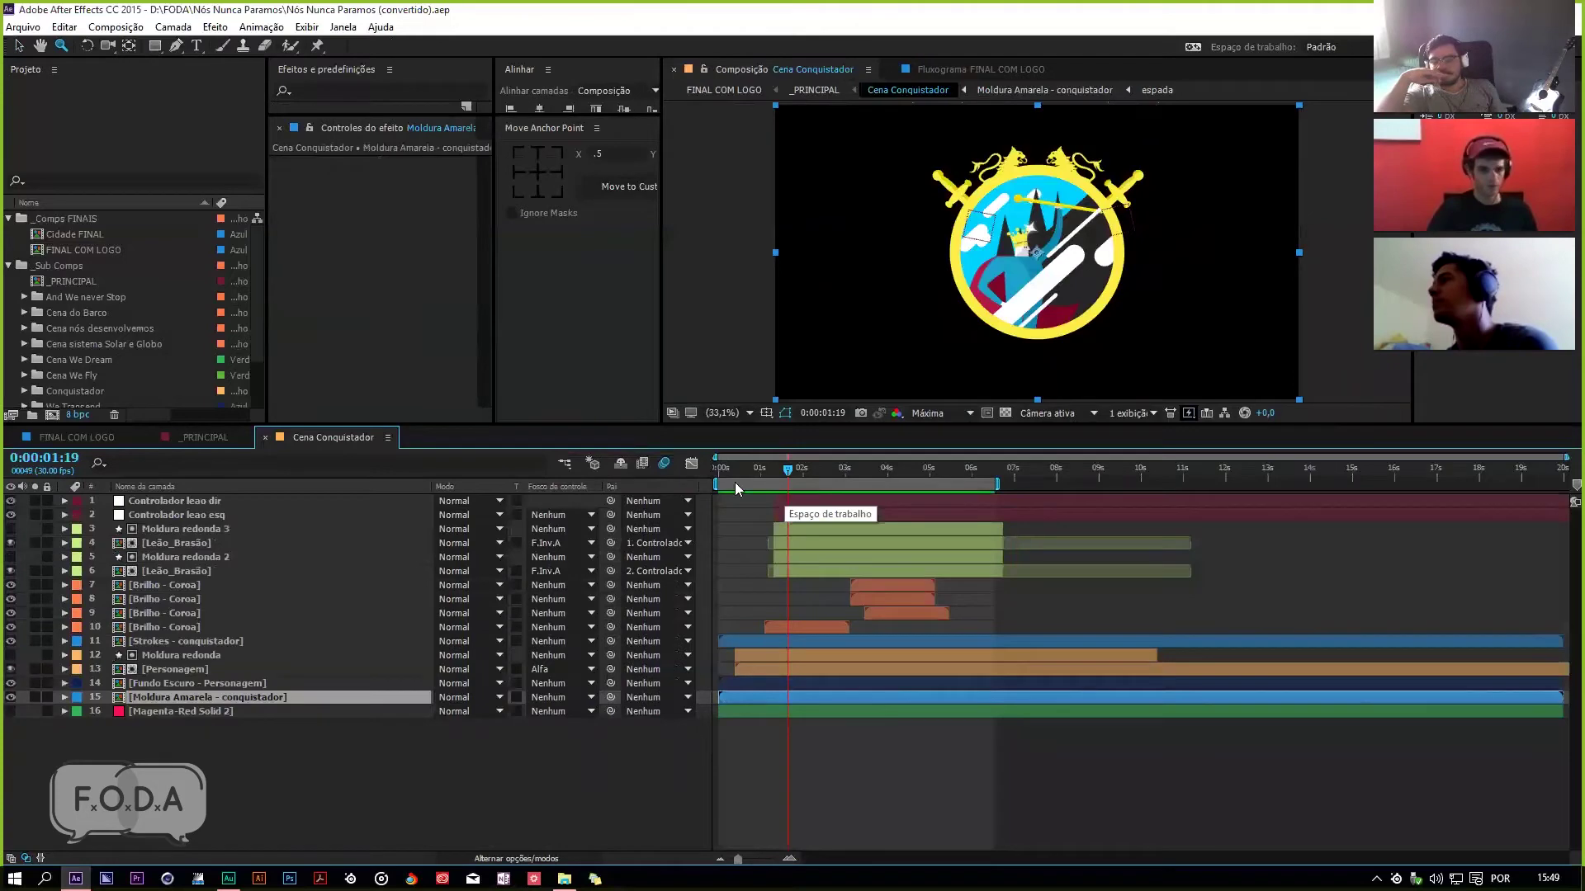
Step: Return to _PRINCIPAL, start its work area at 0:00:15:16, and preview the conqueror scene's transition
key("ctrl+w")
left_click_drag(945, 472, 906, 498)
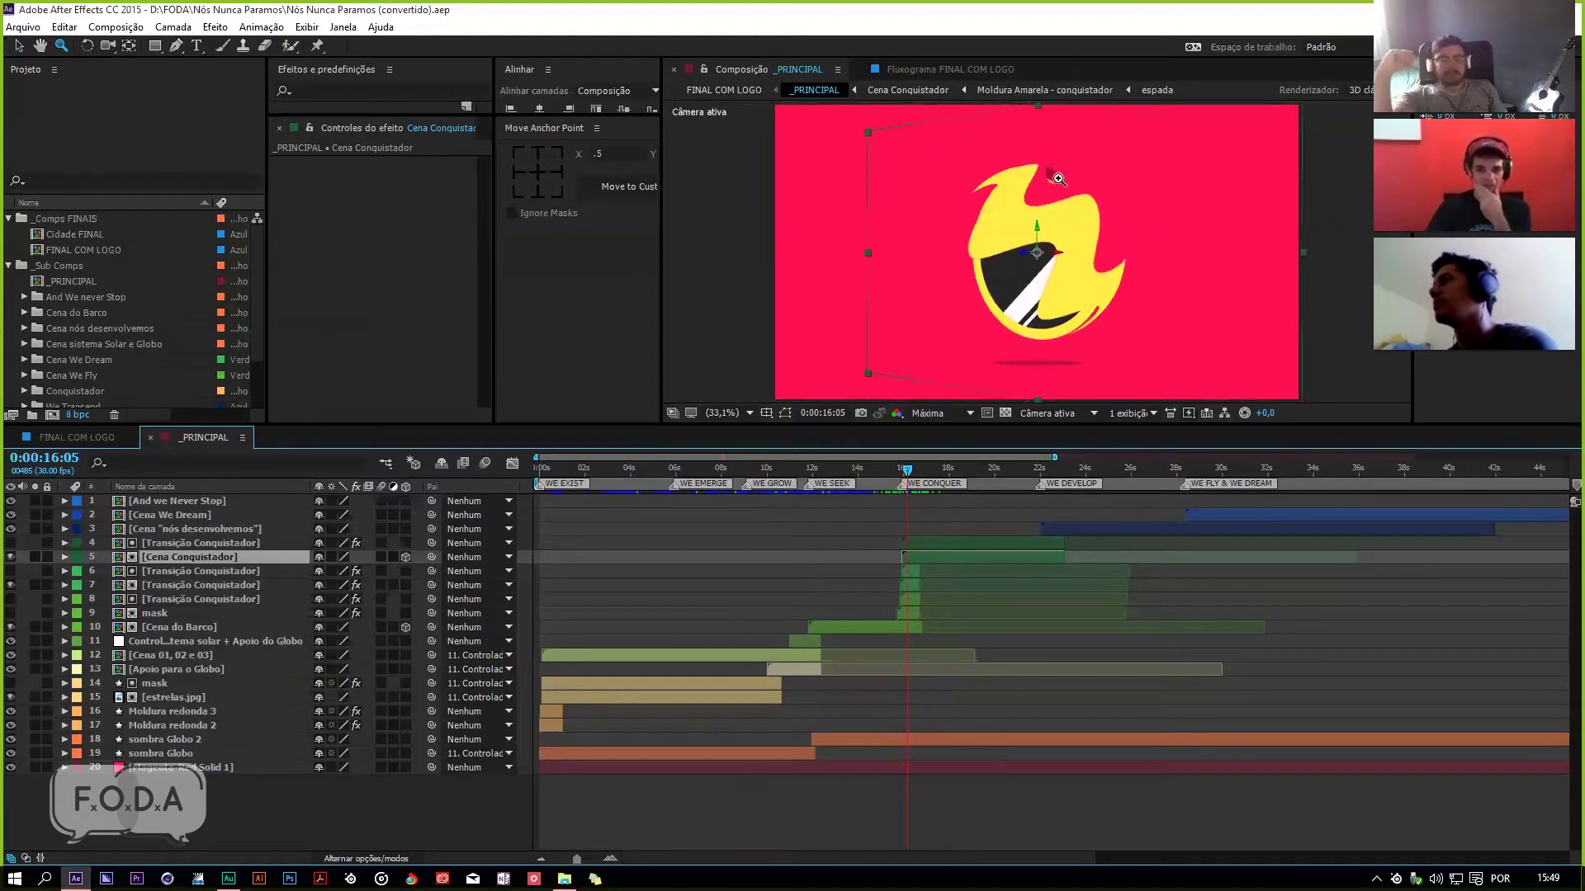
left_click_drag(906, 473, 891, 473)
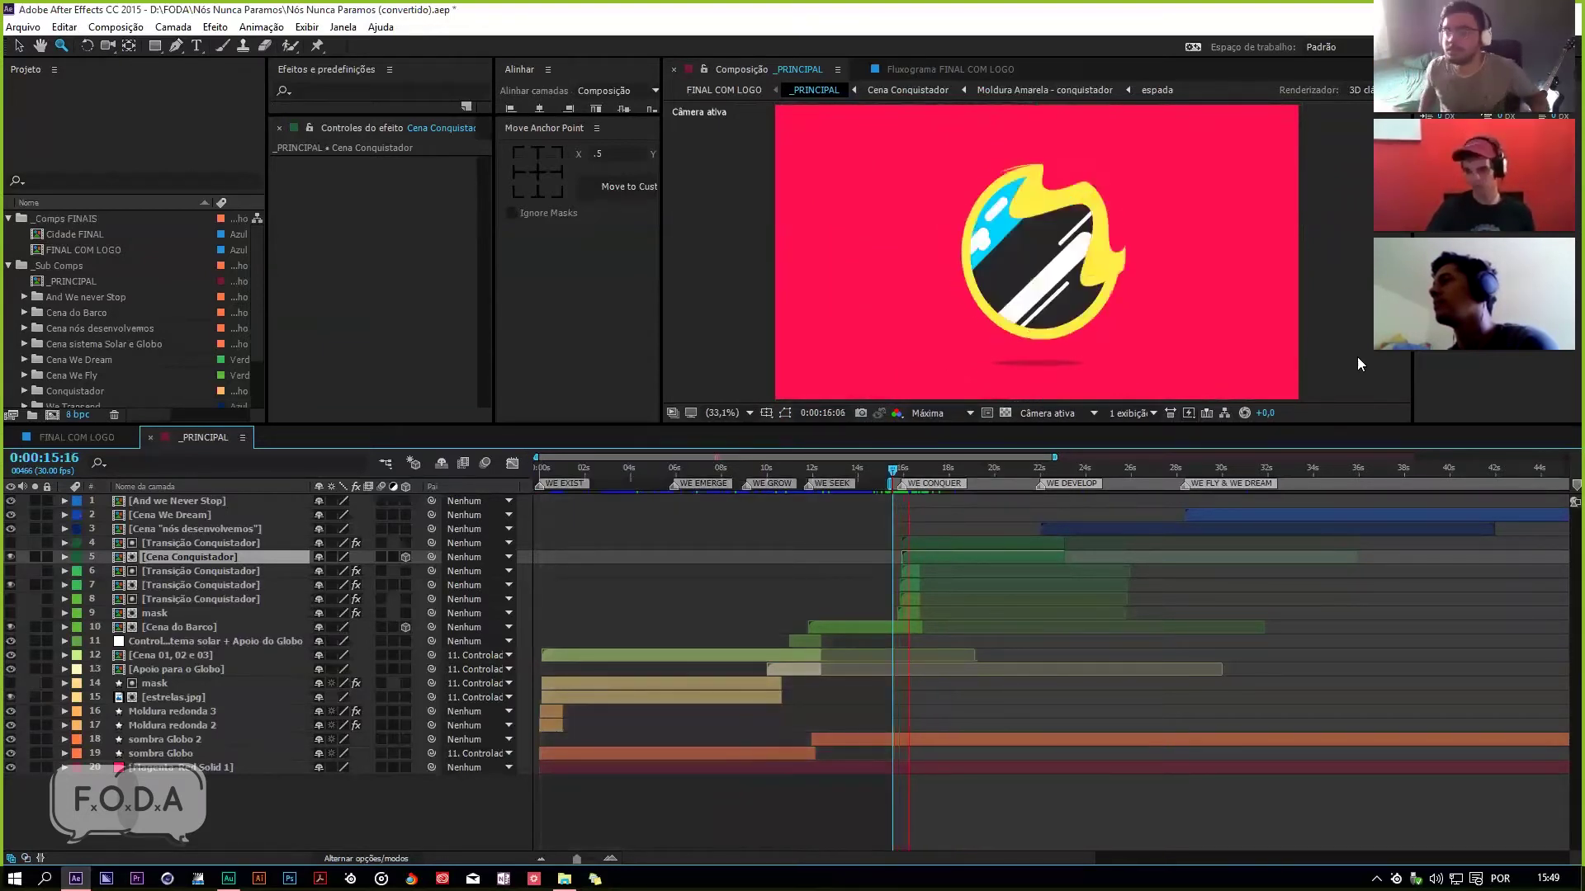
Step: Scrub through the conqueror transition in _PRINCIPAL, moving the current time to 0:00:16:04
left_click(905, 470)
mouse_move(905, 474)
left_mouse_down()
mouse_move(902, 459)
mouse_move(904, 492)
left_mouse_up()
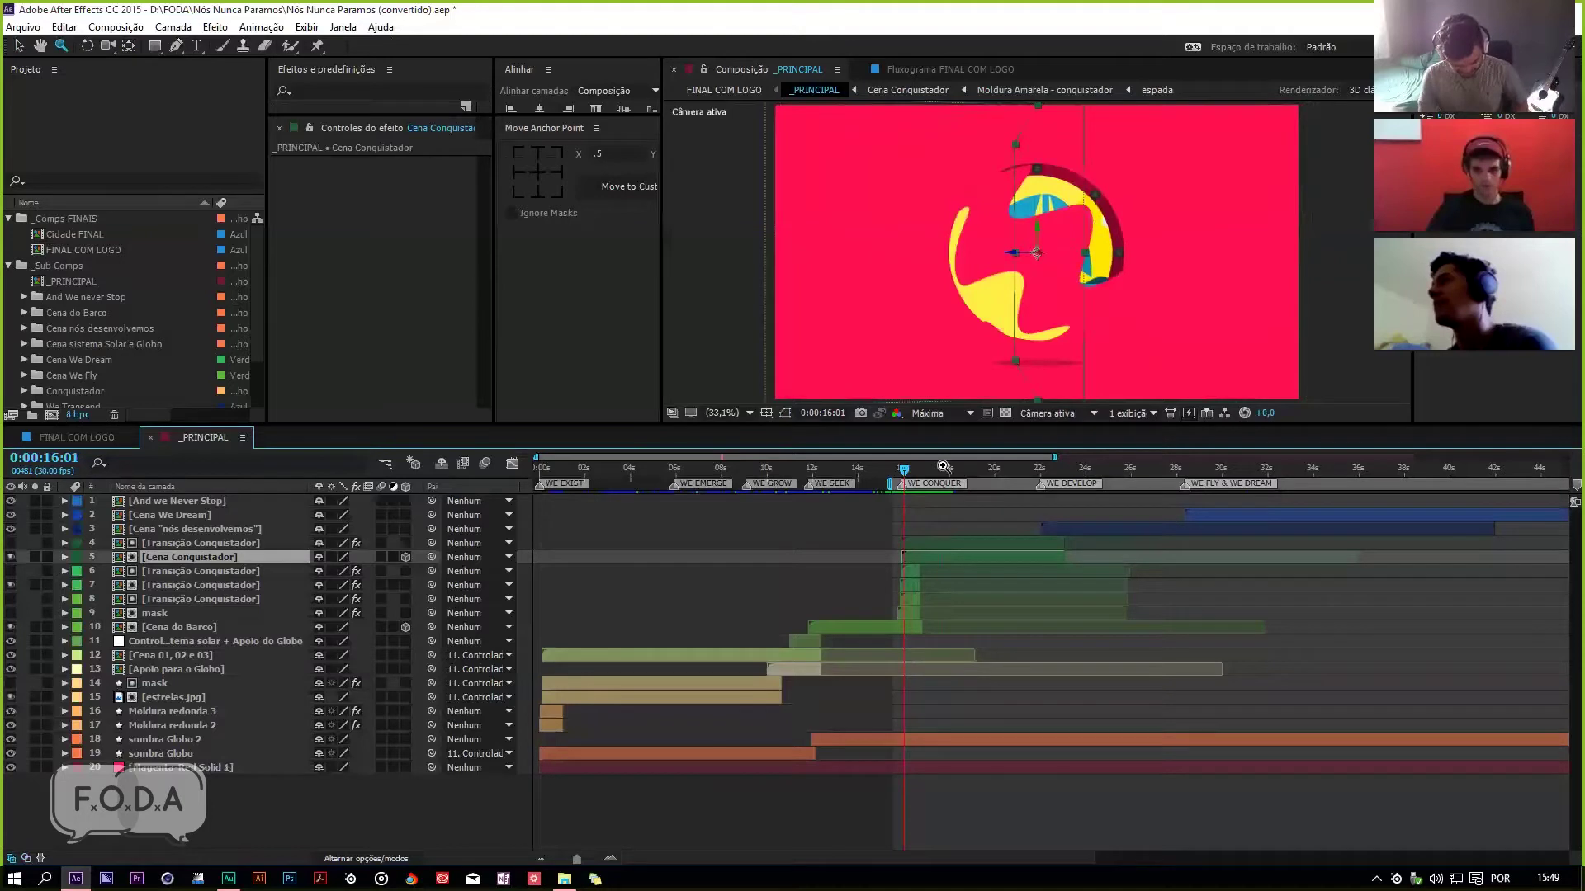
key("v")
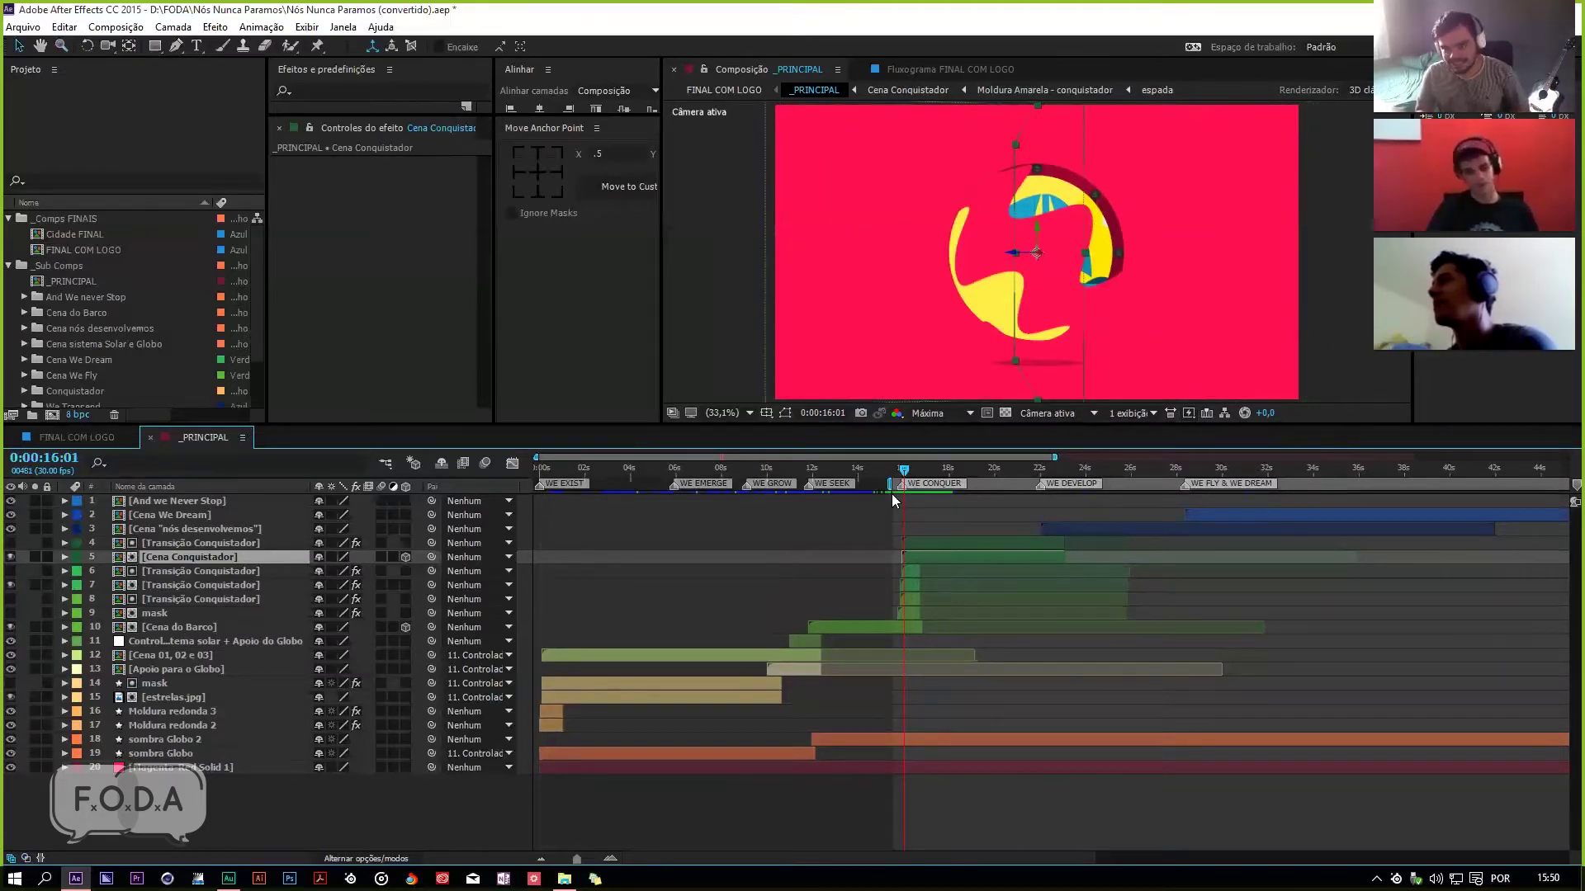
left_click_drag(883, 471, 911, 492)
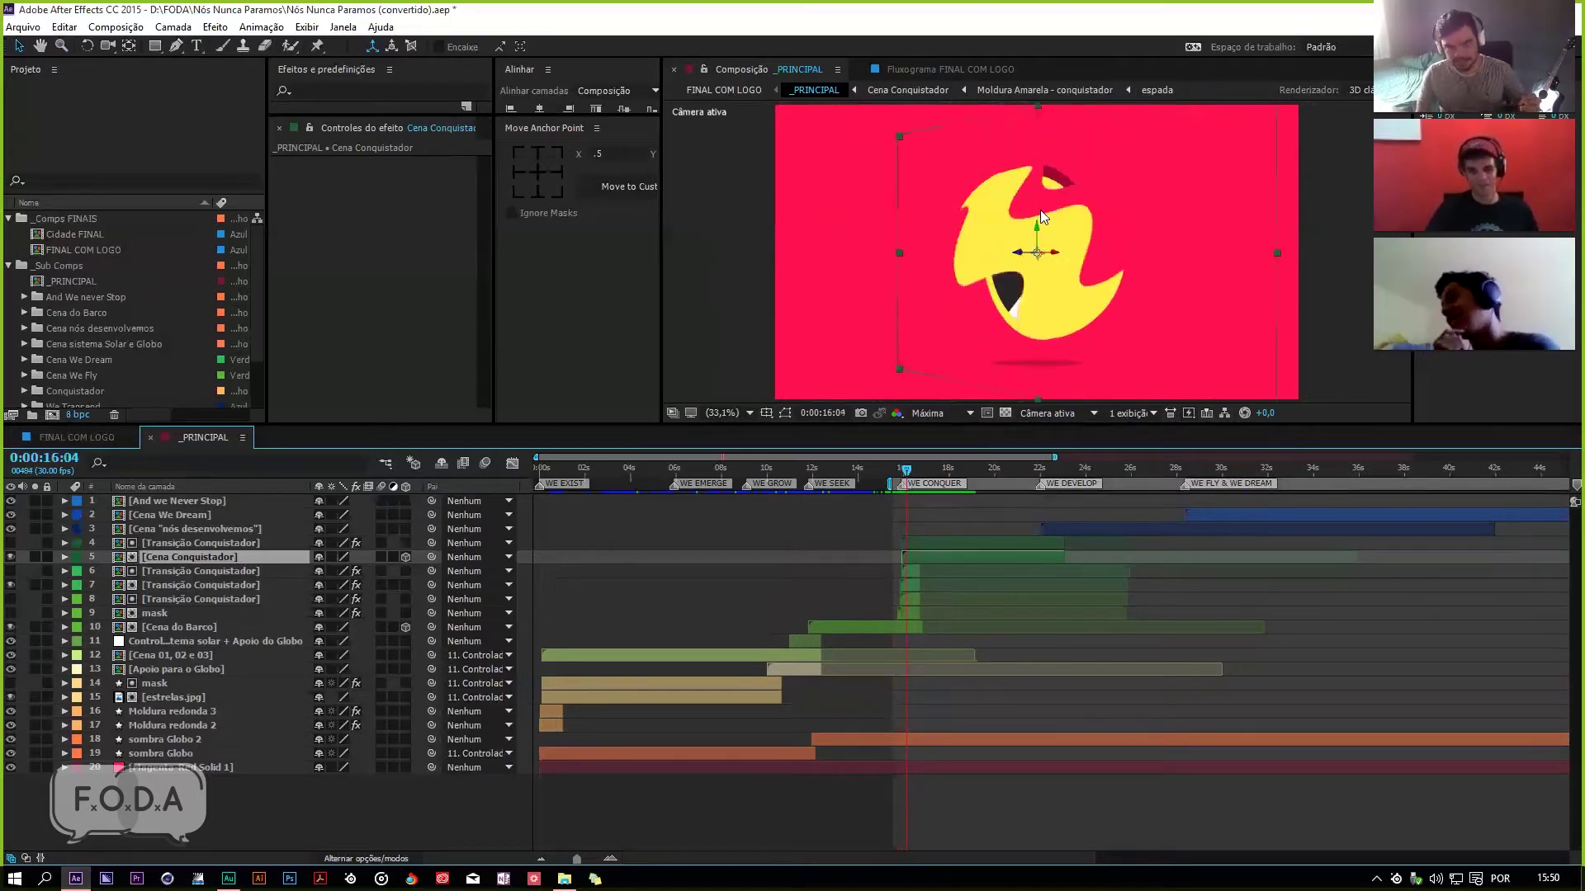
Step: Open the nested Transição Conquistador composition and scrub its sphere matte to 0:00:00:10
double_click(909, 572)
left_click(797, 467)
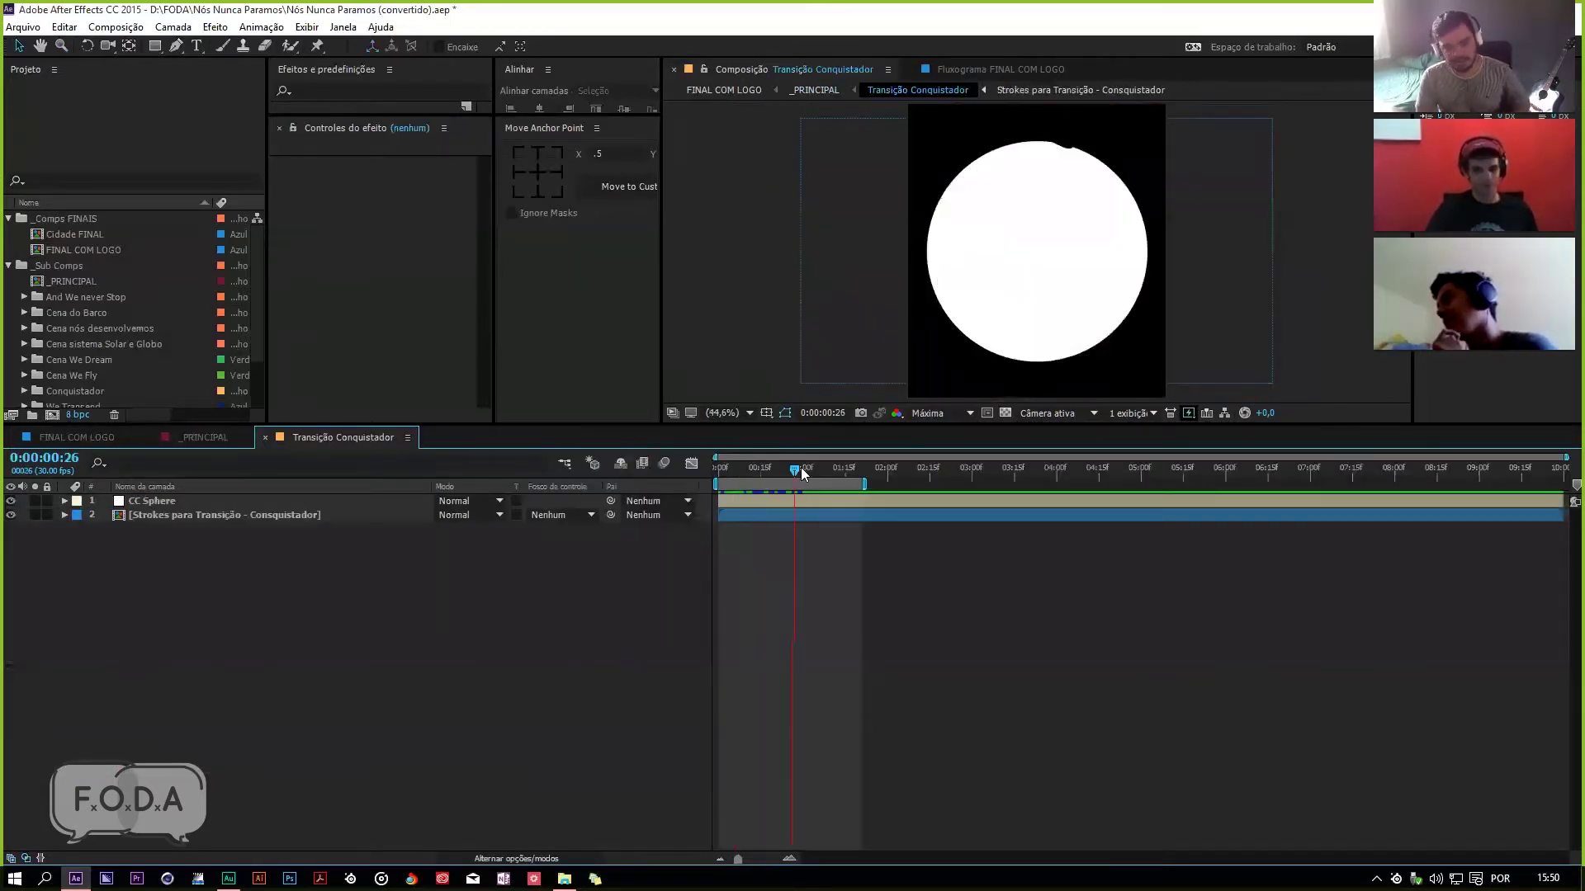
mouse_move(749, 488)
left_mouse_down()
mouse_move(724, 502)
mouse_move(746, 499)
left_mouse_up()
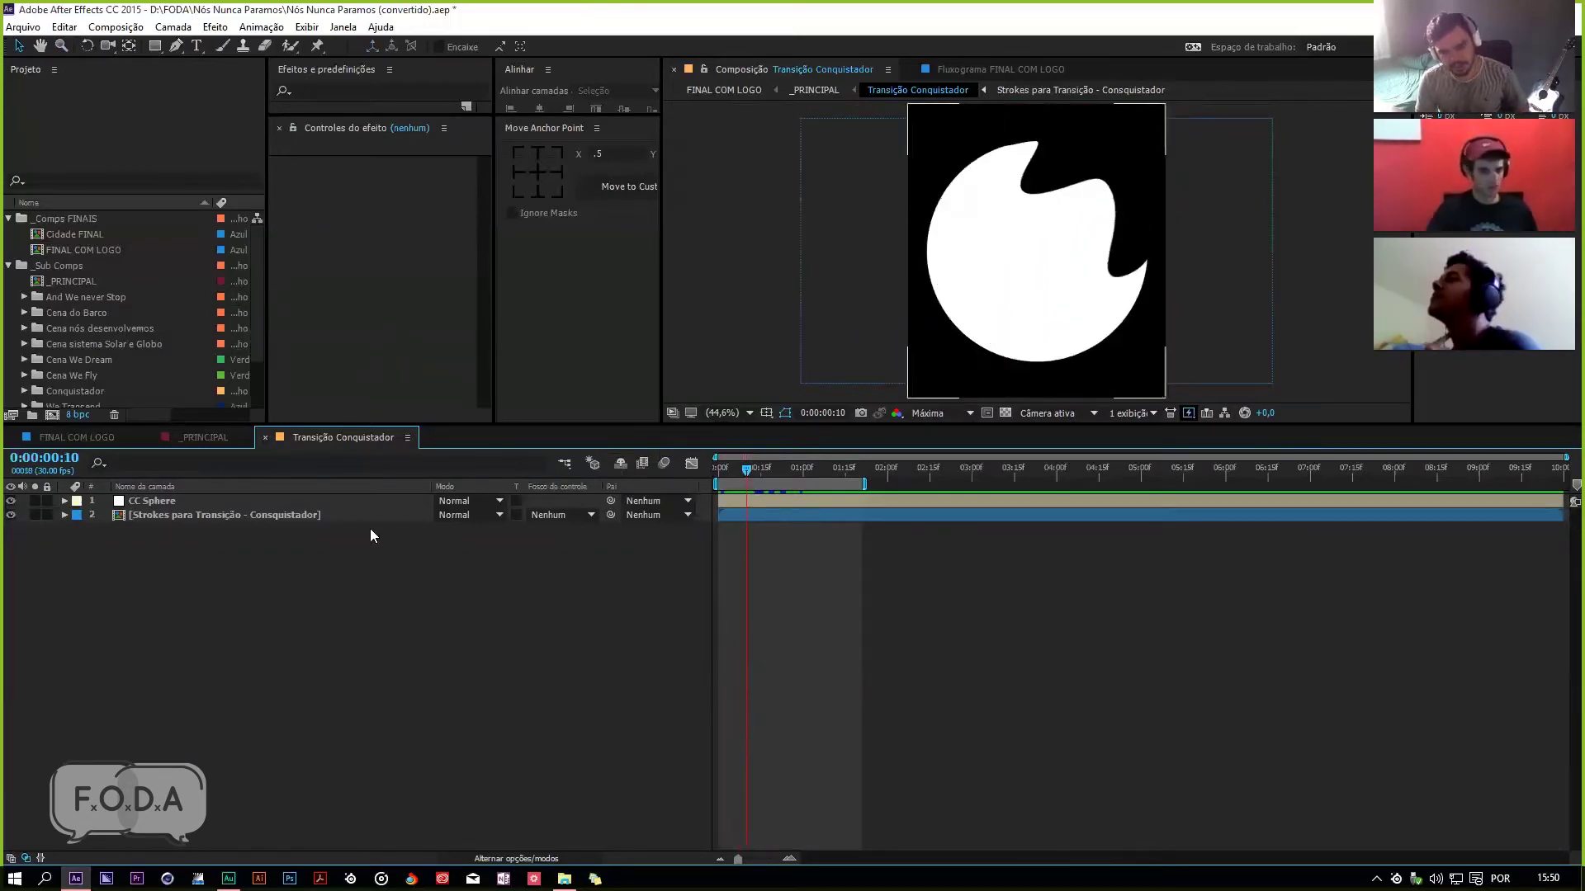
Step: Open the nested Strokes para Transição - Consquistador composition and preview its wave animation from 0:00:00:00
double_click(223, 515)
left_click_drag(764, 470, 705, 485)
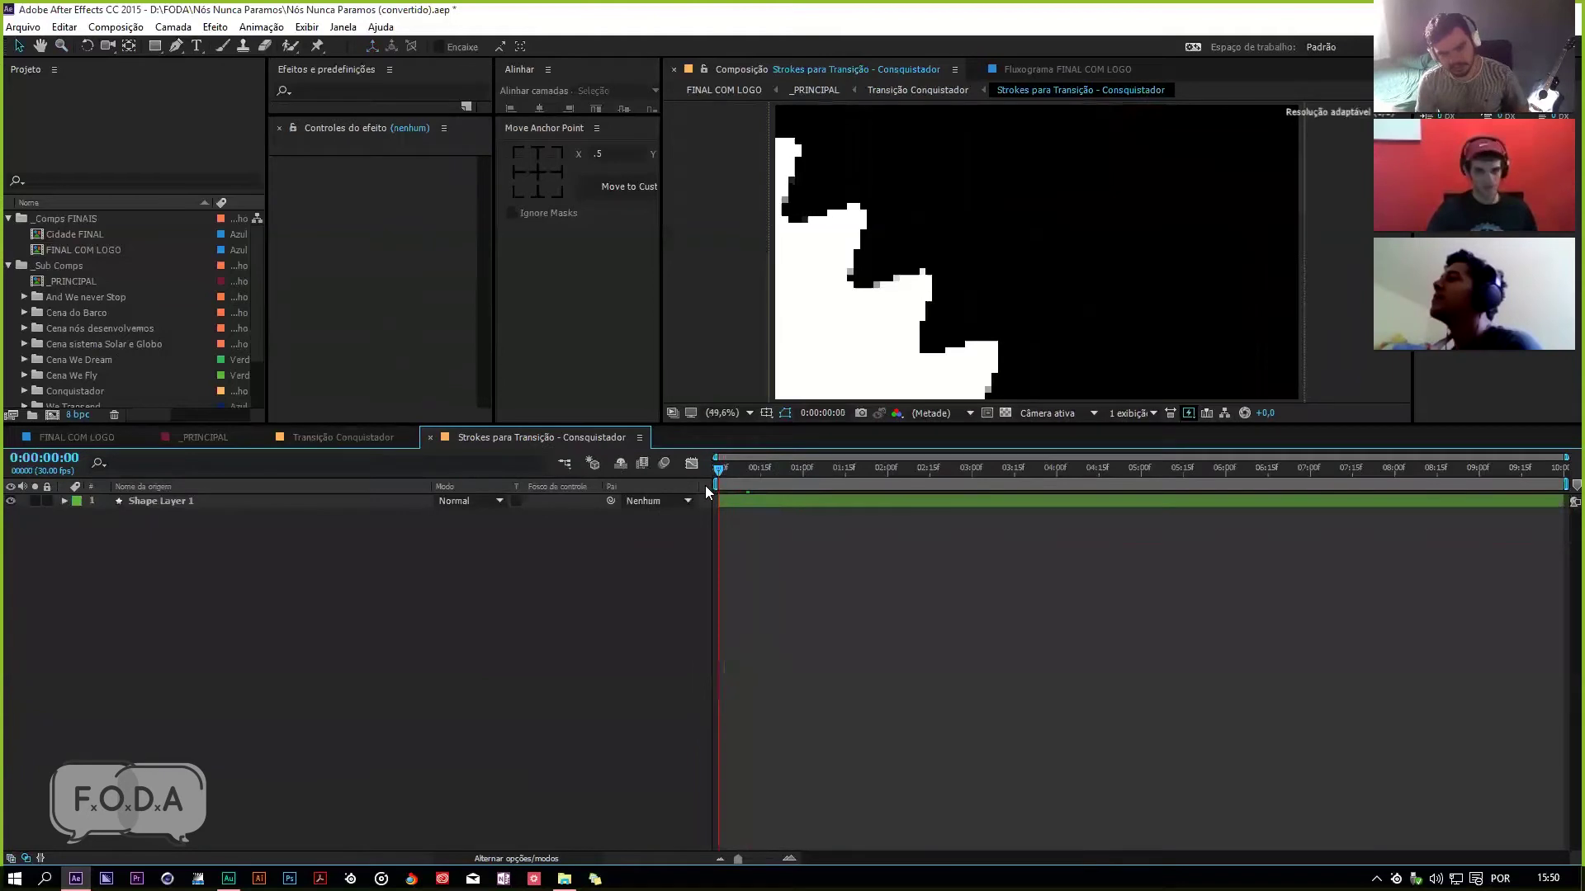
key("space")
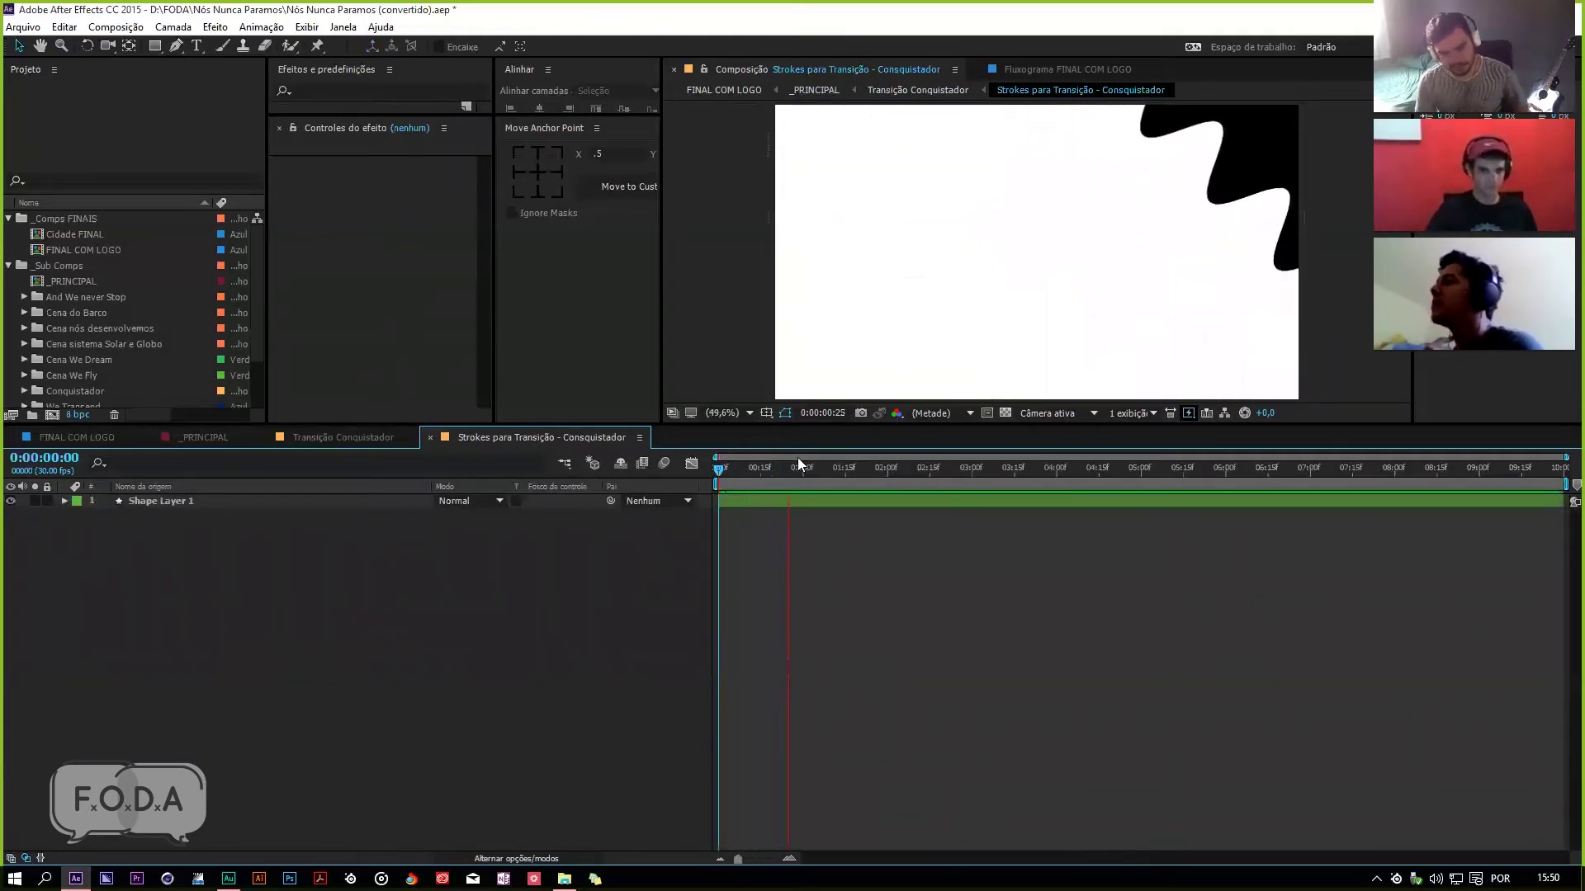
Step: Show the CC Jaws settings of Shape Layer 1 and save the project
left_click(316, 505)
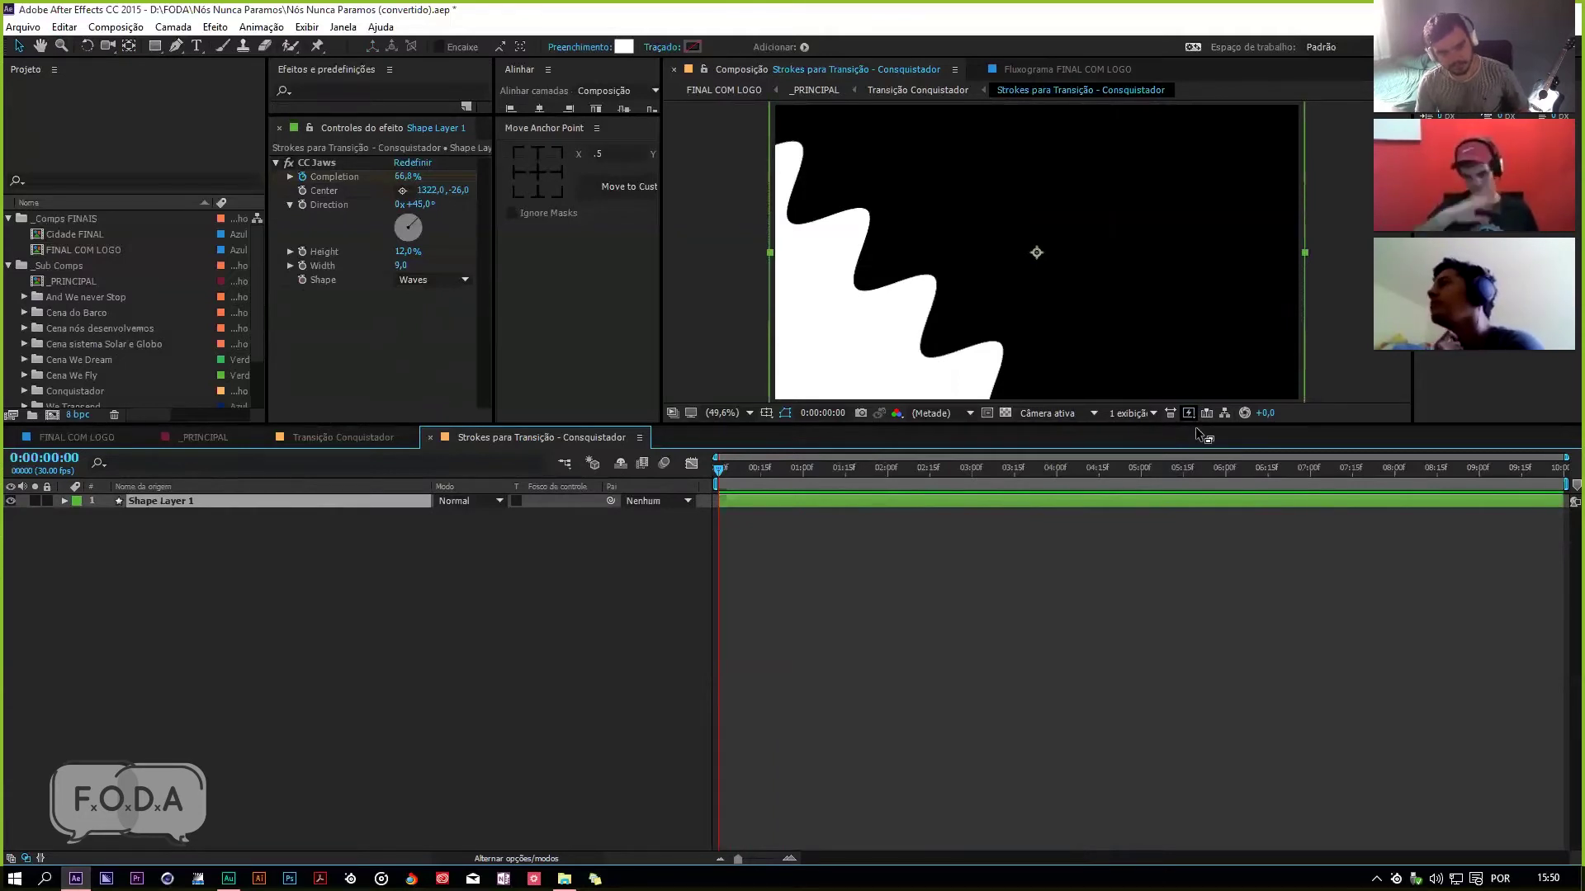
key("ctrl+s")
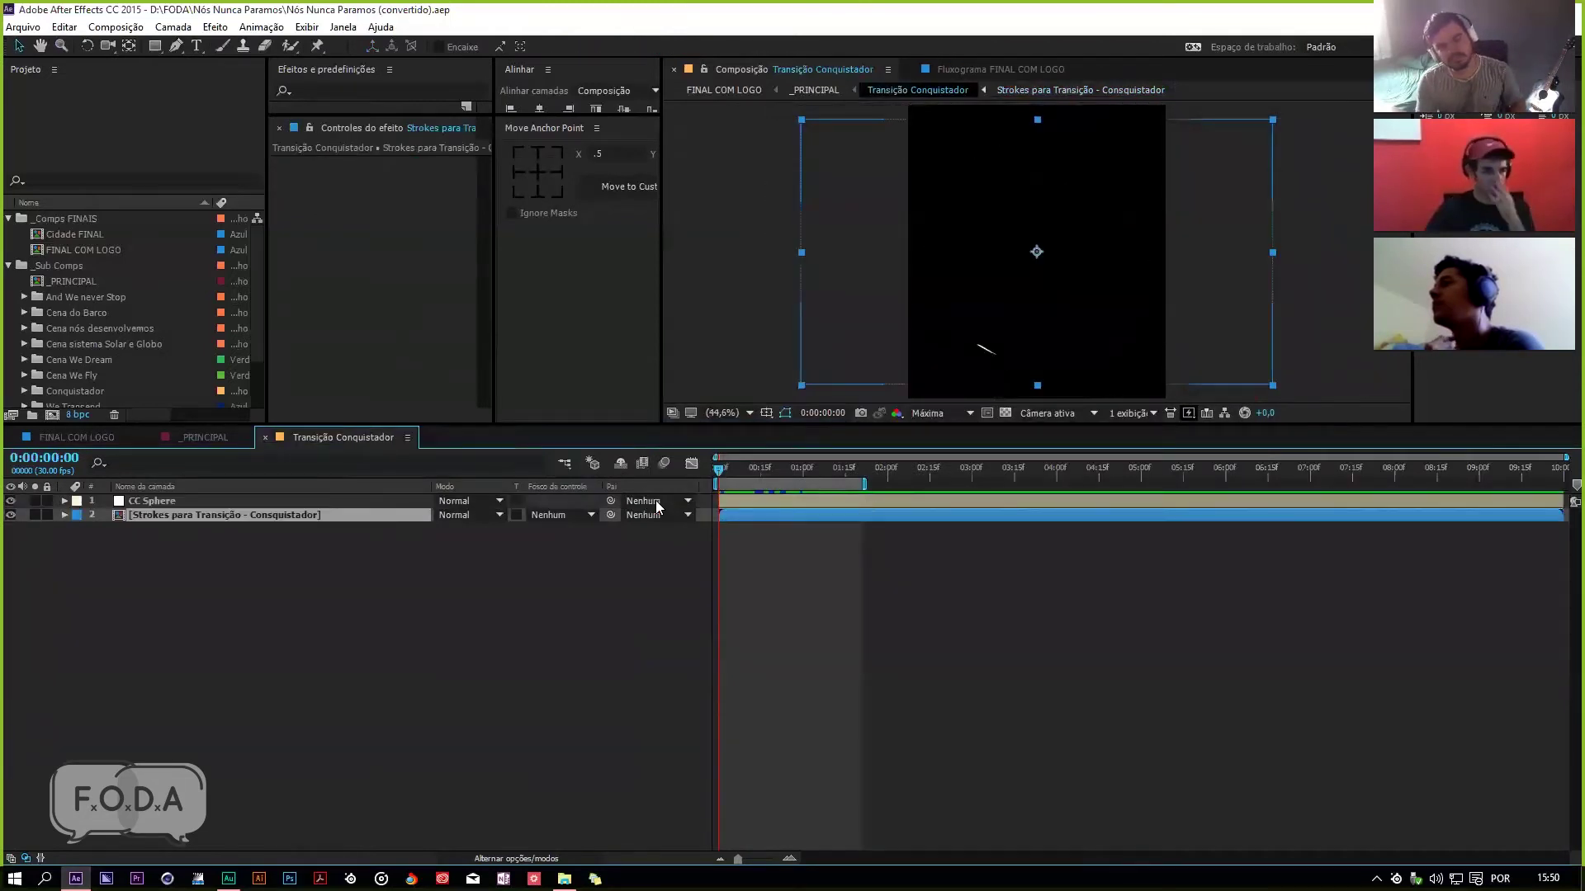
Step: Show the CC Sphere layer's effect settings in Transição Conquistador and preview the composition from 0:00:00:00
left_click(231, 502)
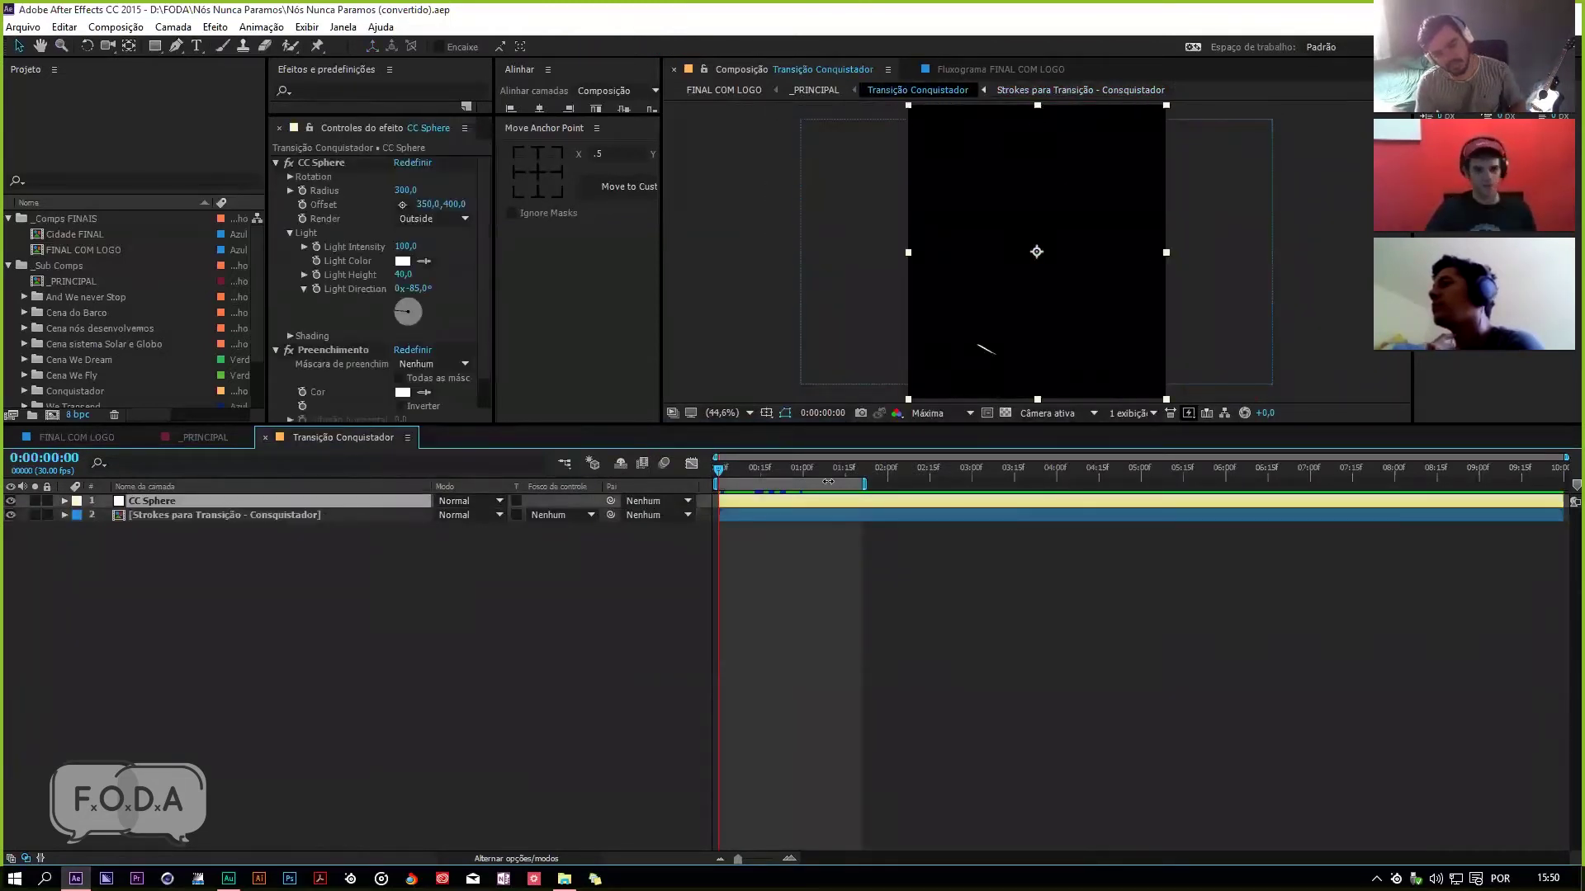
left_click_drag(736, 467, 693, 501)
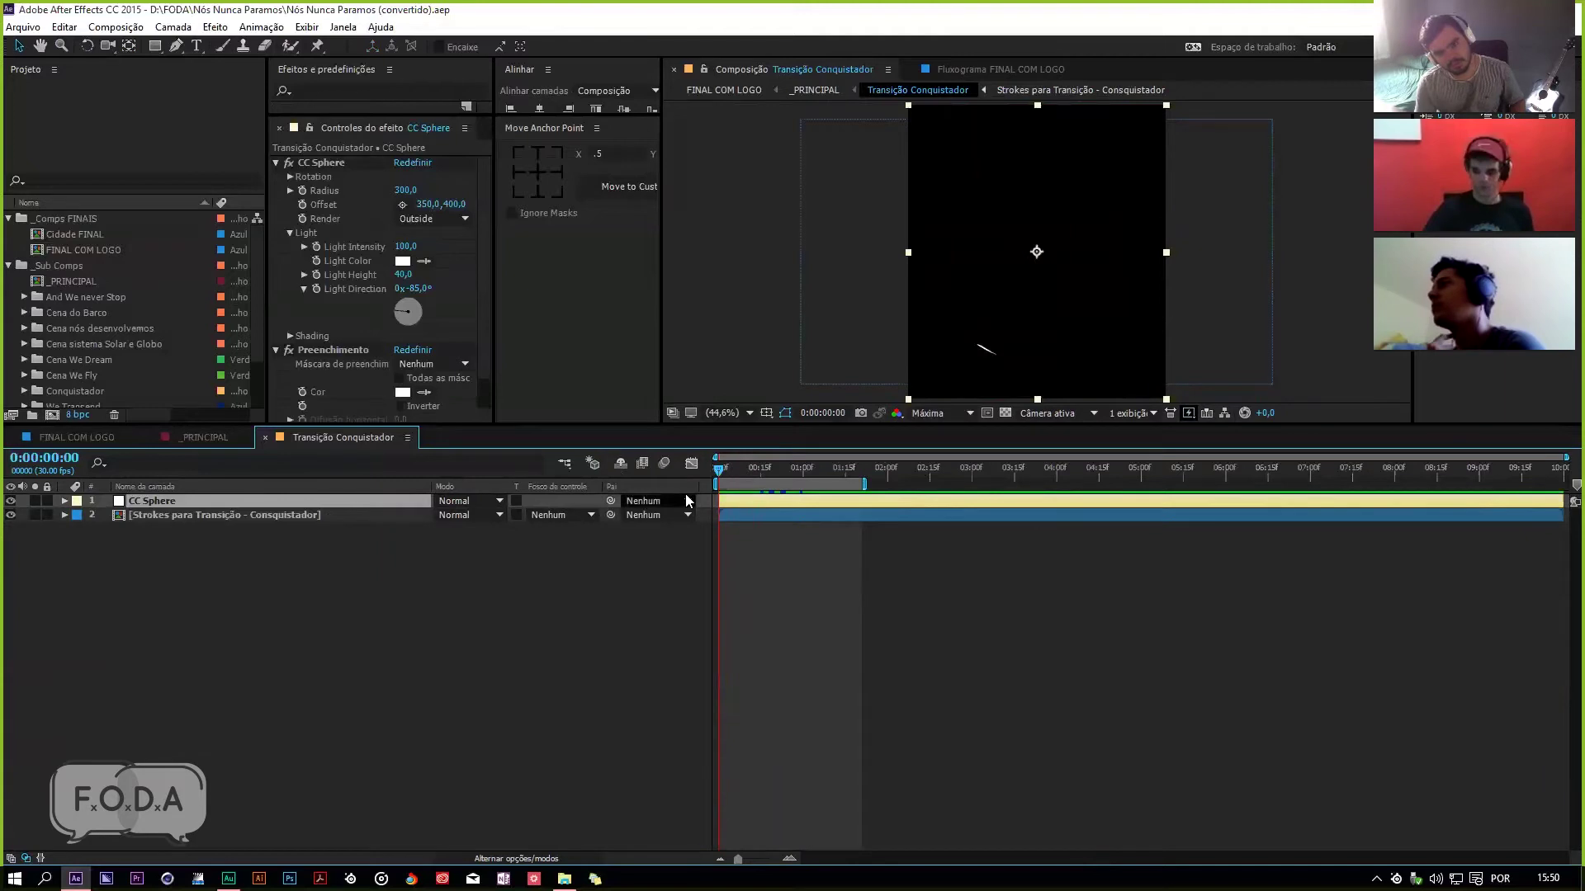
key("space")
key("space")
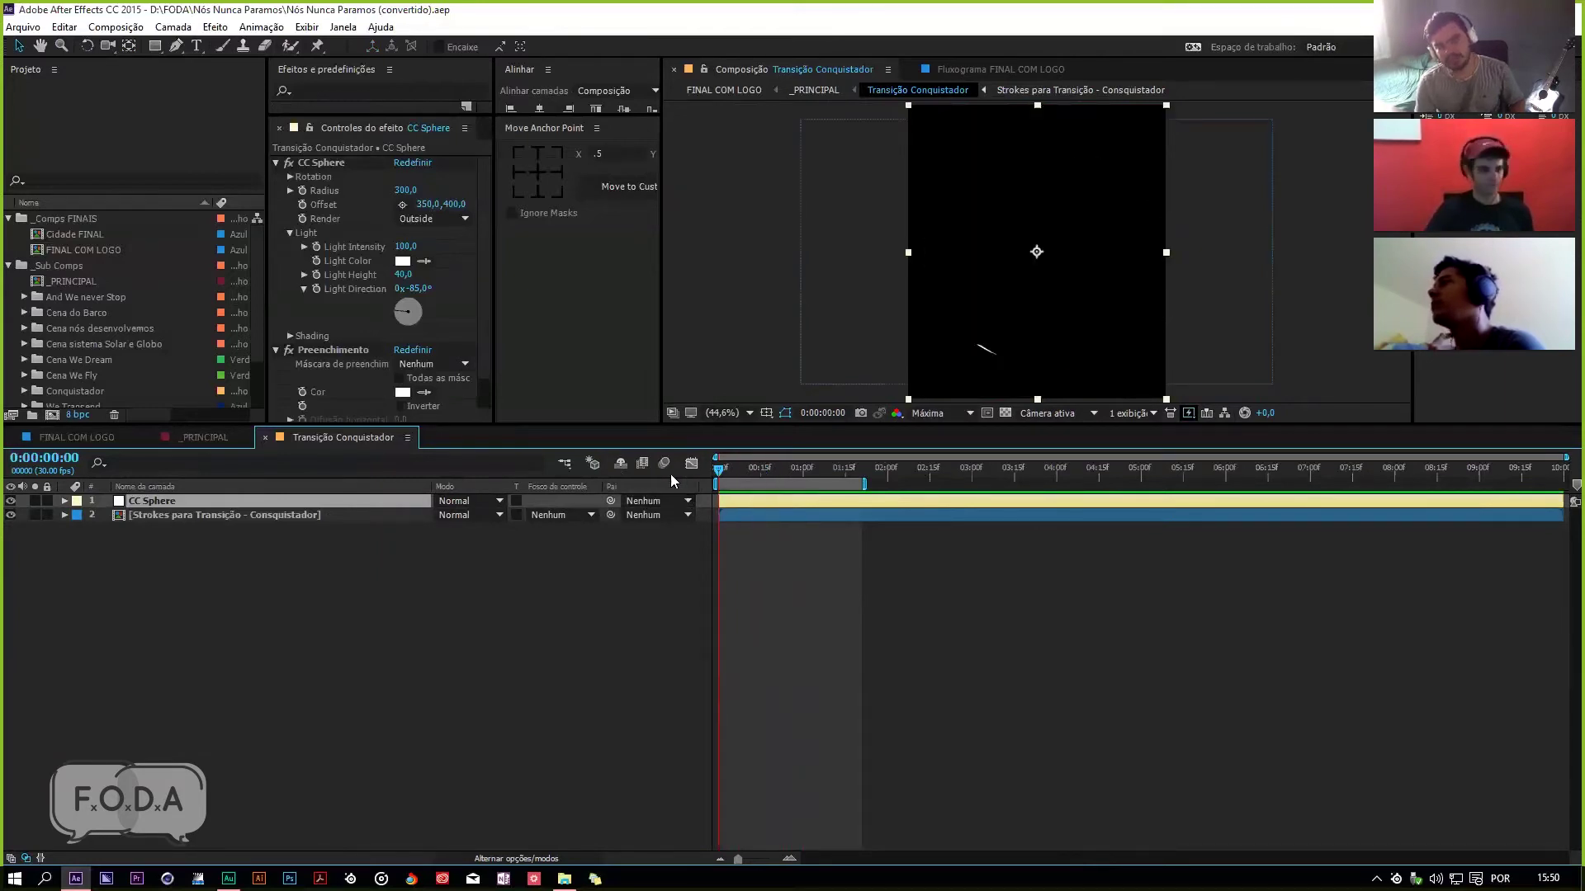
Step: Return to _PRINCIPAL and repeatedly preview the conqueror transition from 0:00:15:28
left_click(186, 436)
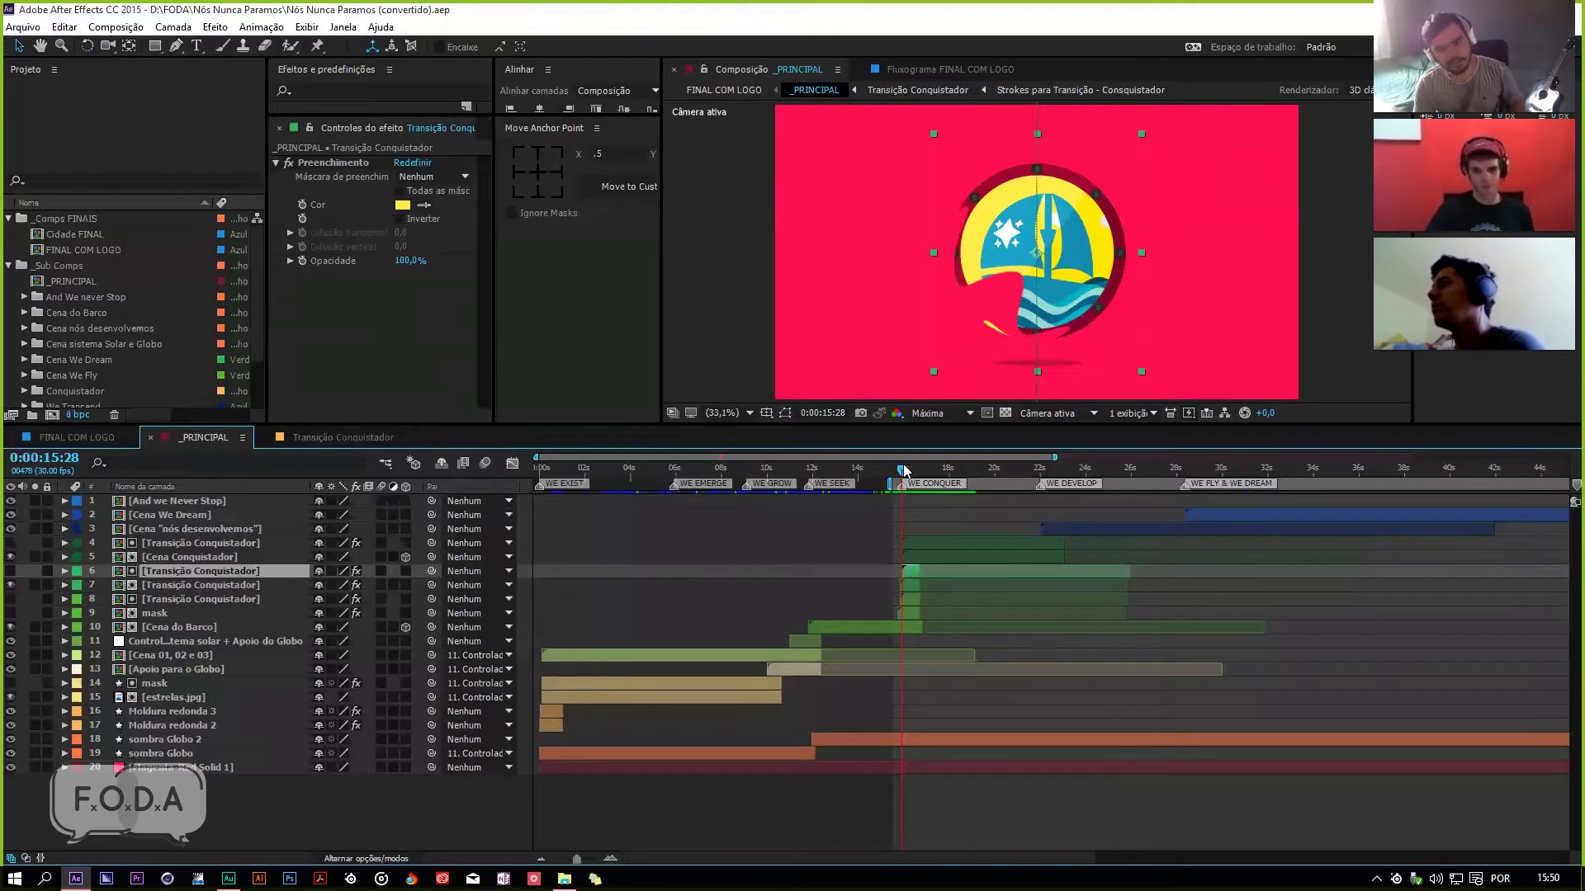
key("space")
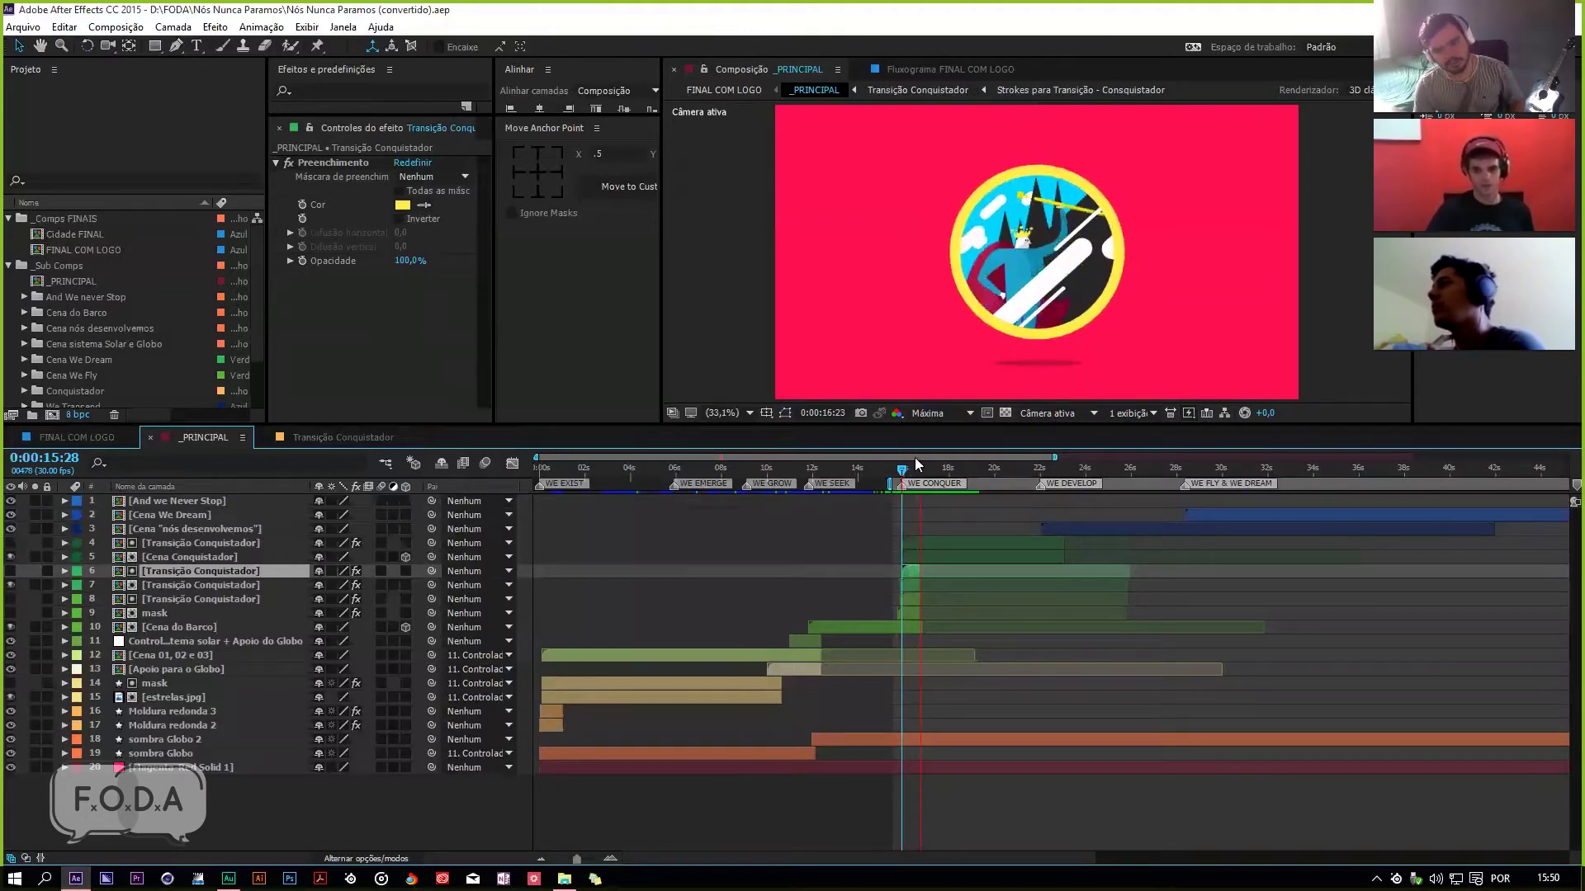
key("space")
key("space")
key("space")
key("space")
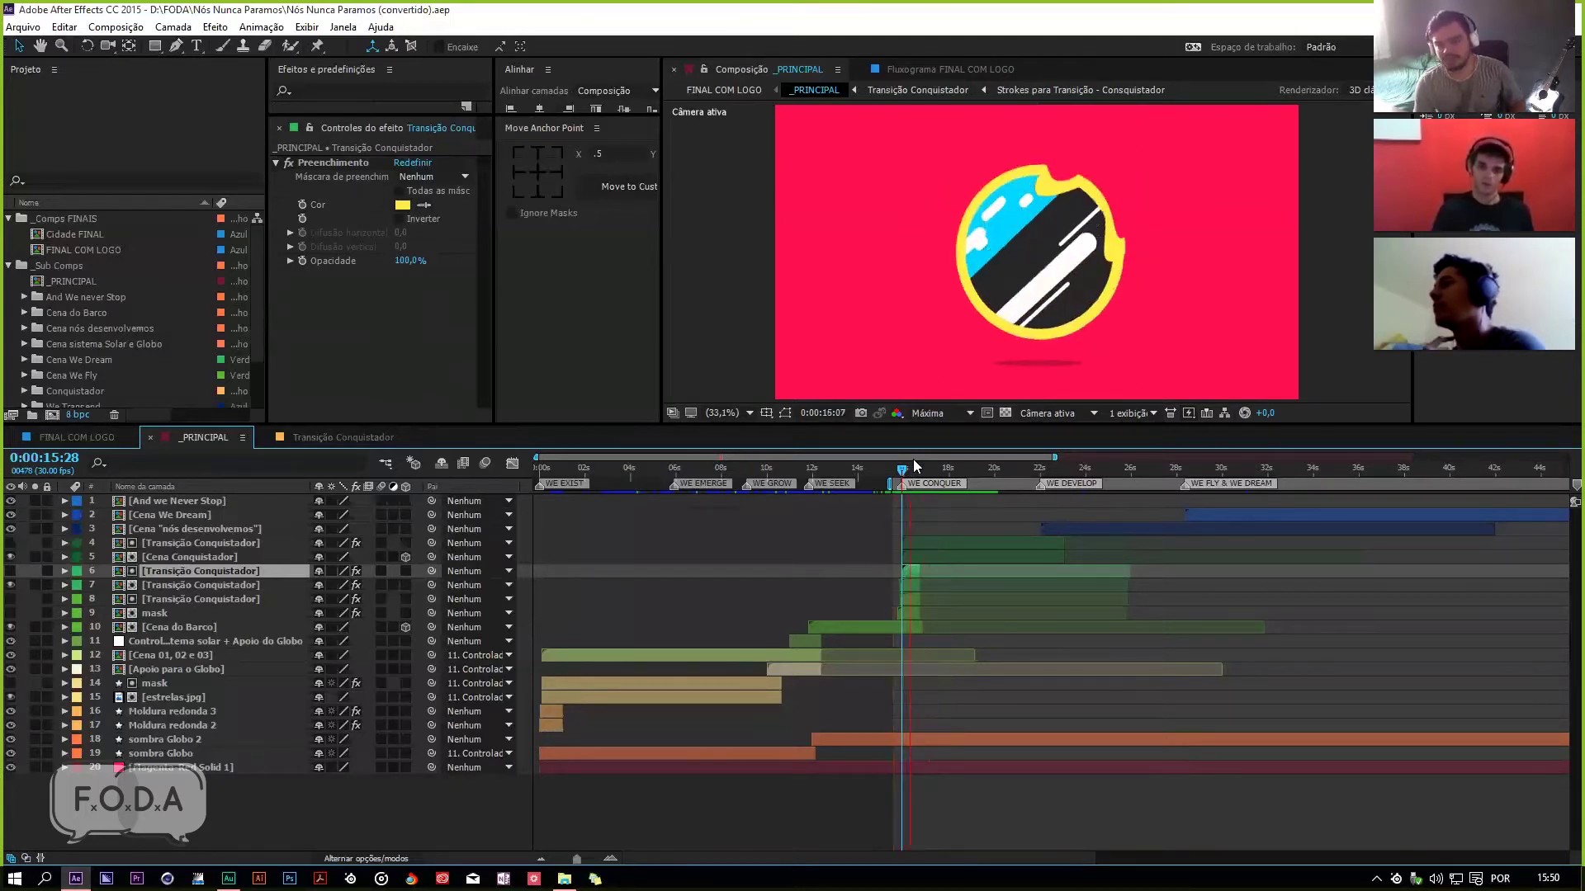
Step: Scrub _PRINCIPAL through the WE CONQUER section to the gear transition at 0:00:22:17
left_click_drag(892, 472, 992, 487)
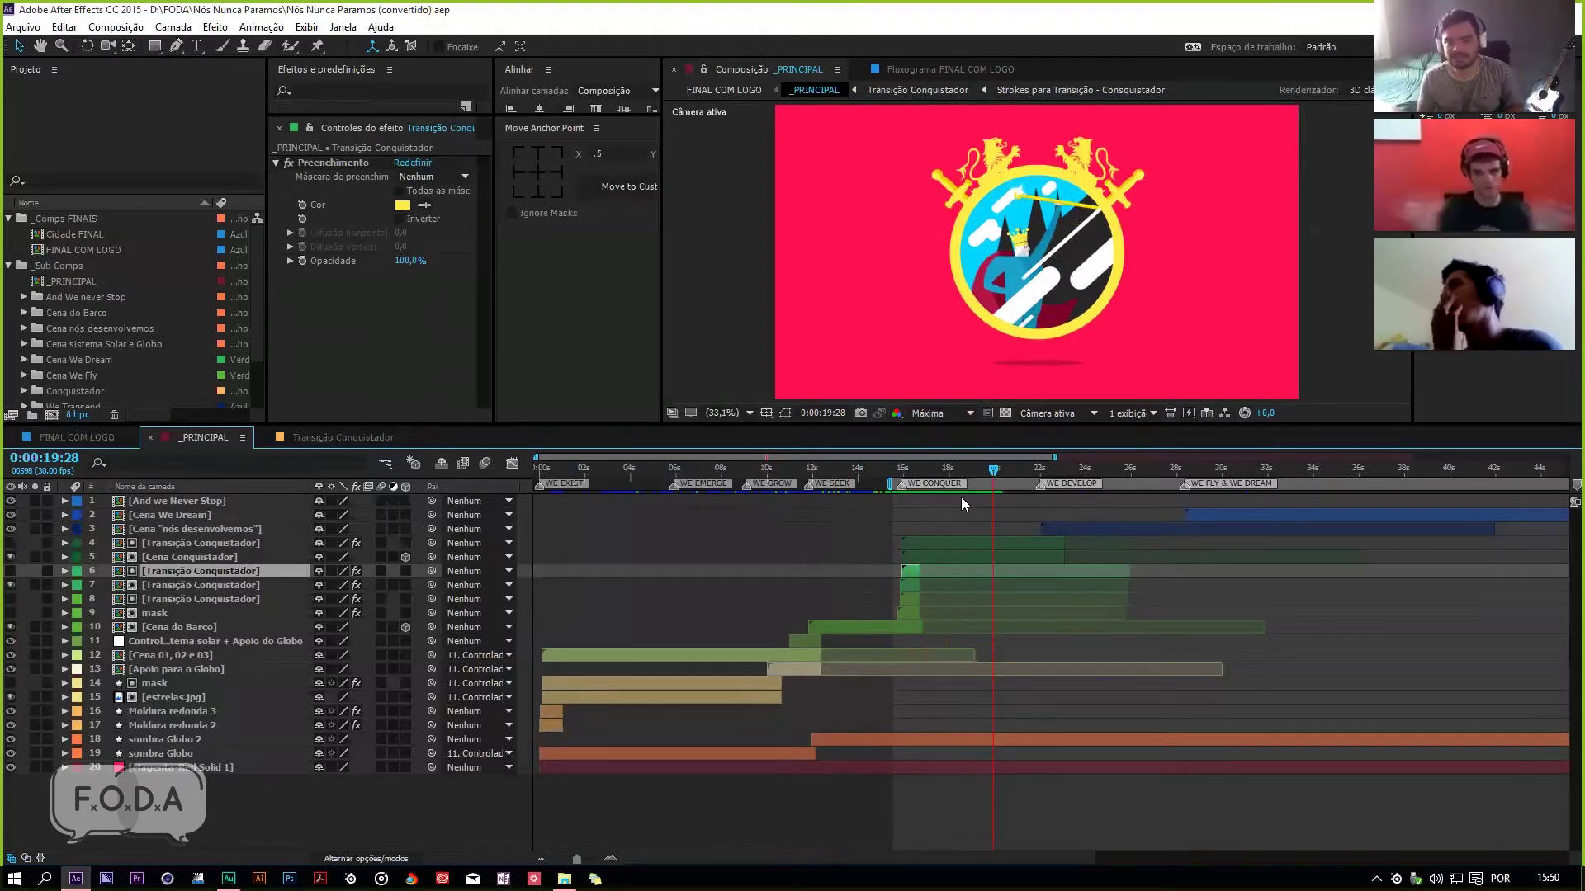
left_click_drag(995, 477, 1028, 494)
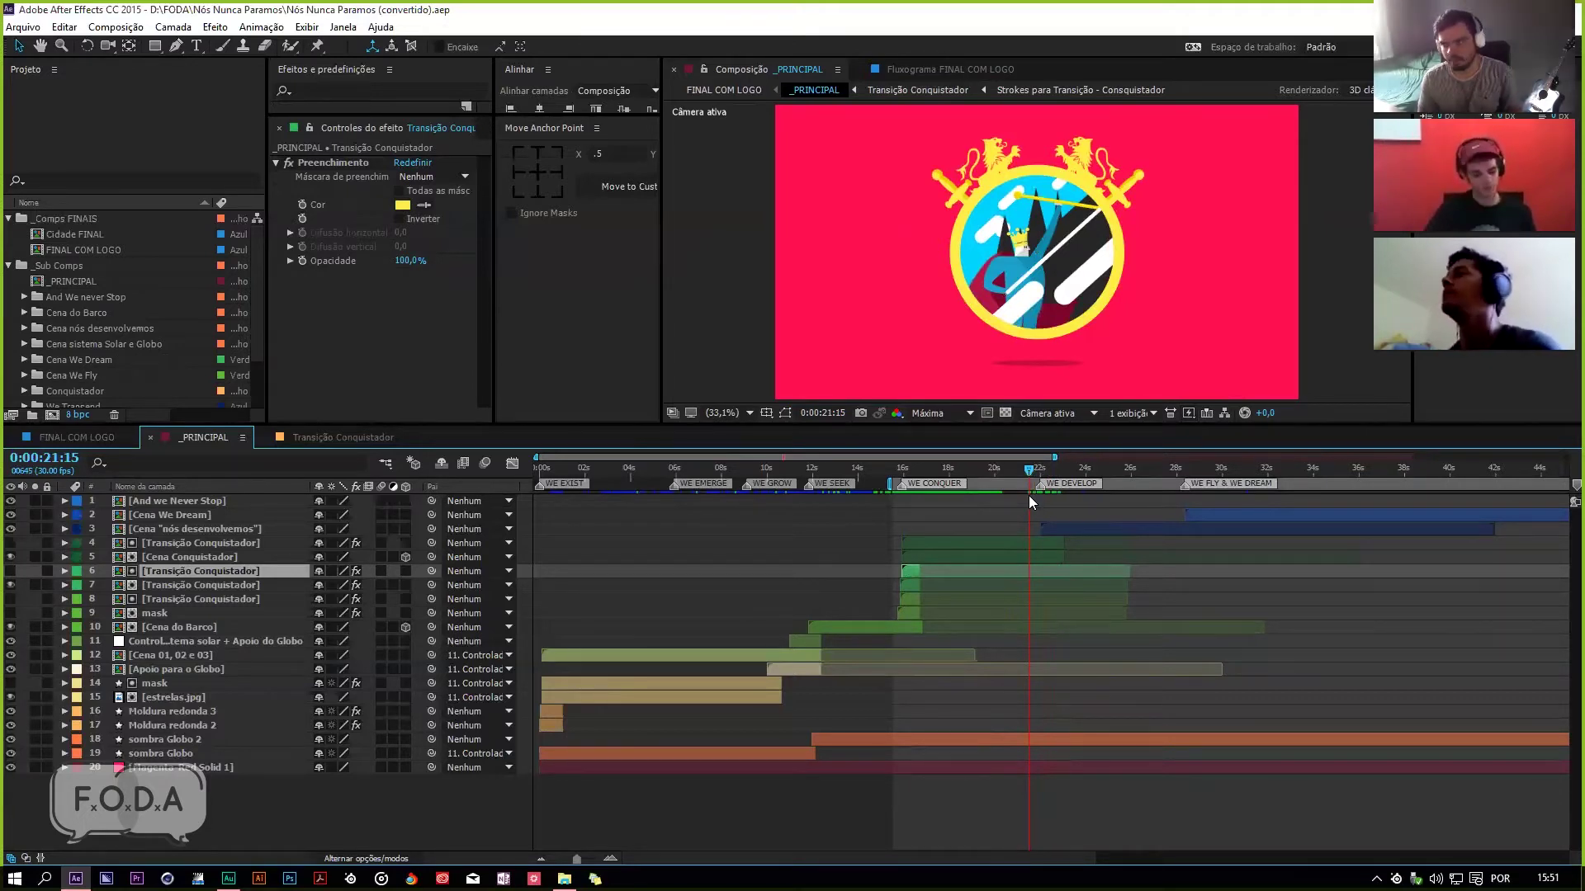
left_click(1052, 473)
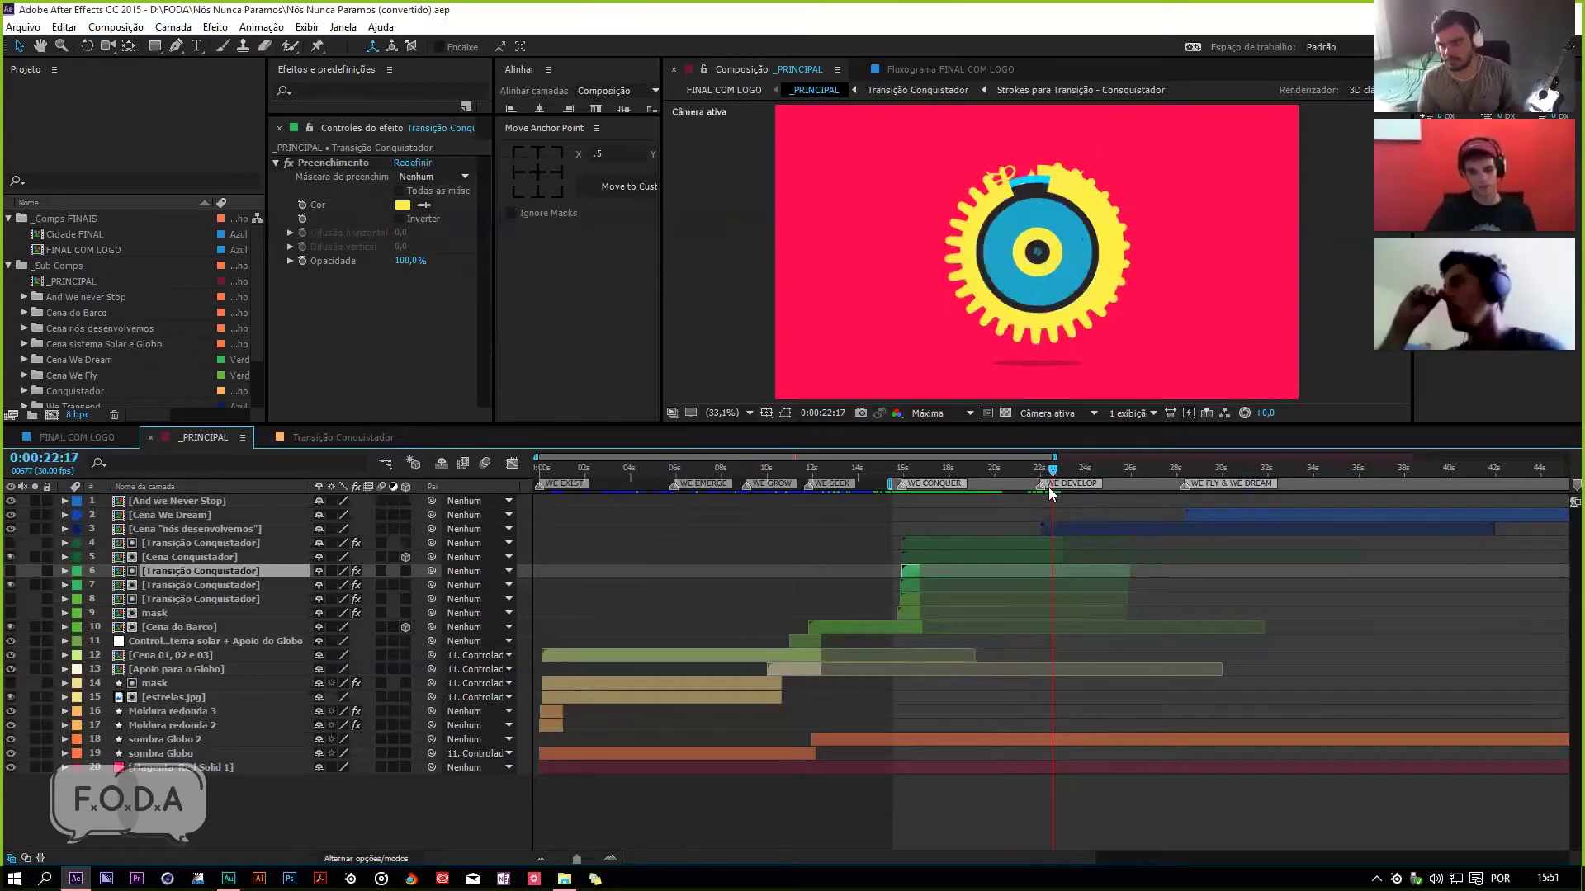
Step: Open the Cena "nós desenvolvemos" composition, preview it from 0:00:00:05, and scrub to 0:00:02:04
double_click(1051, 528)
left_click_drag(793, 470, 740, 477)
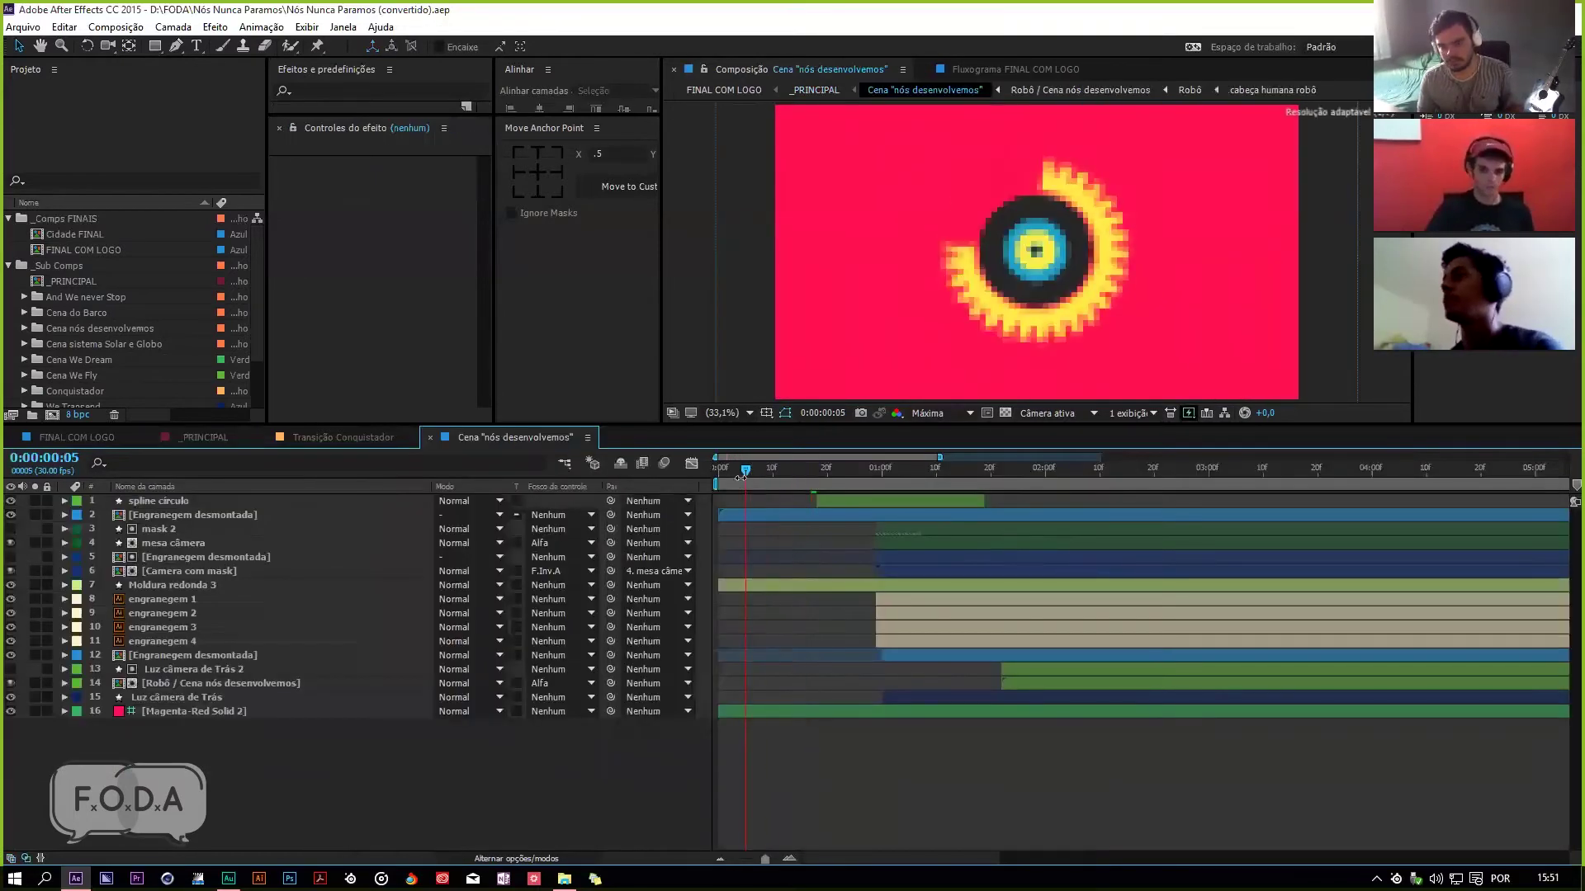
key("space")
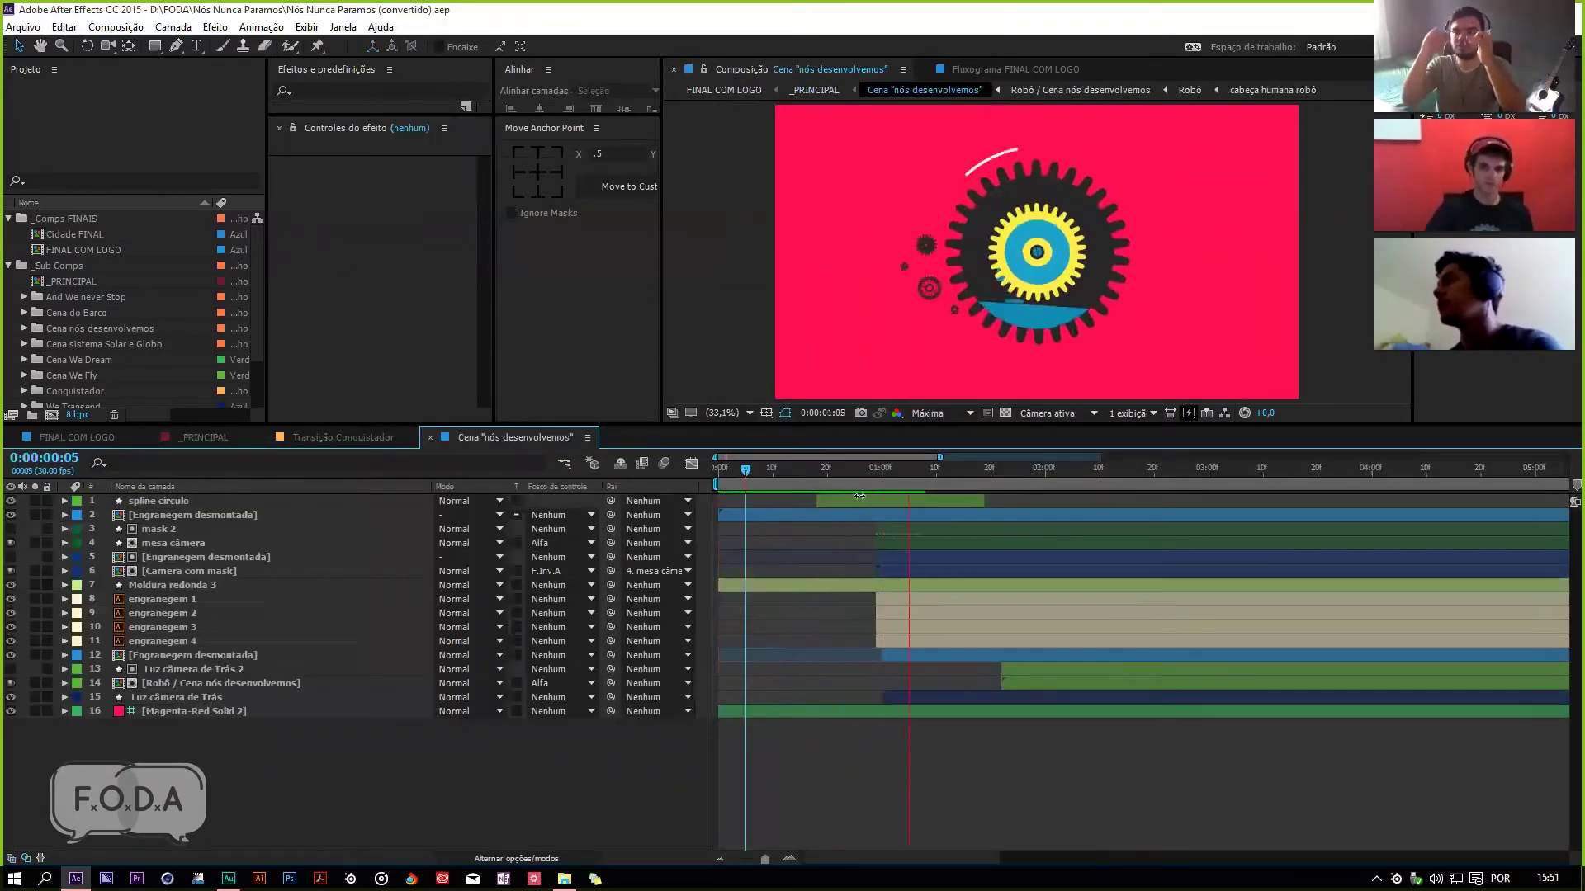
mouse_move(1042, 493)
left_mouse_down()
mouse_move(1110, 496)
mouse_move(1071, 495)
left_mouse_up()
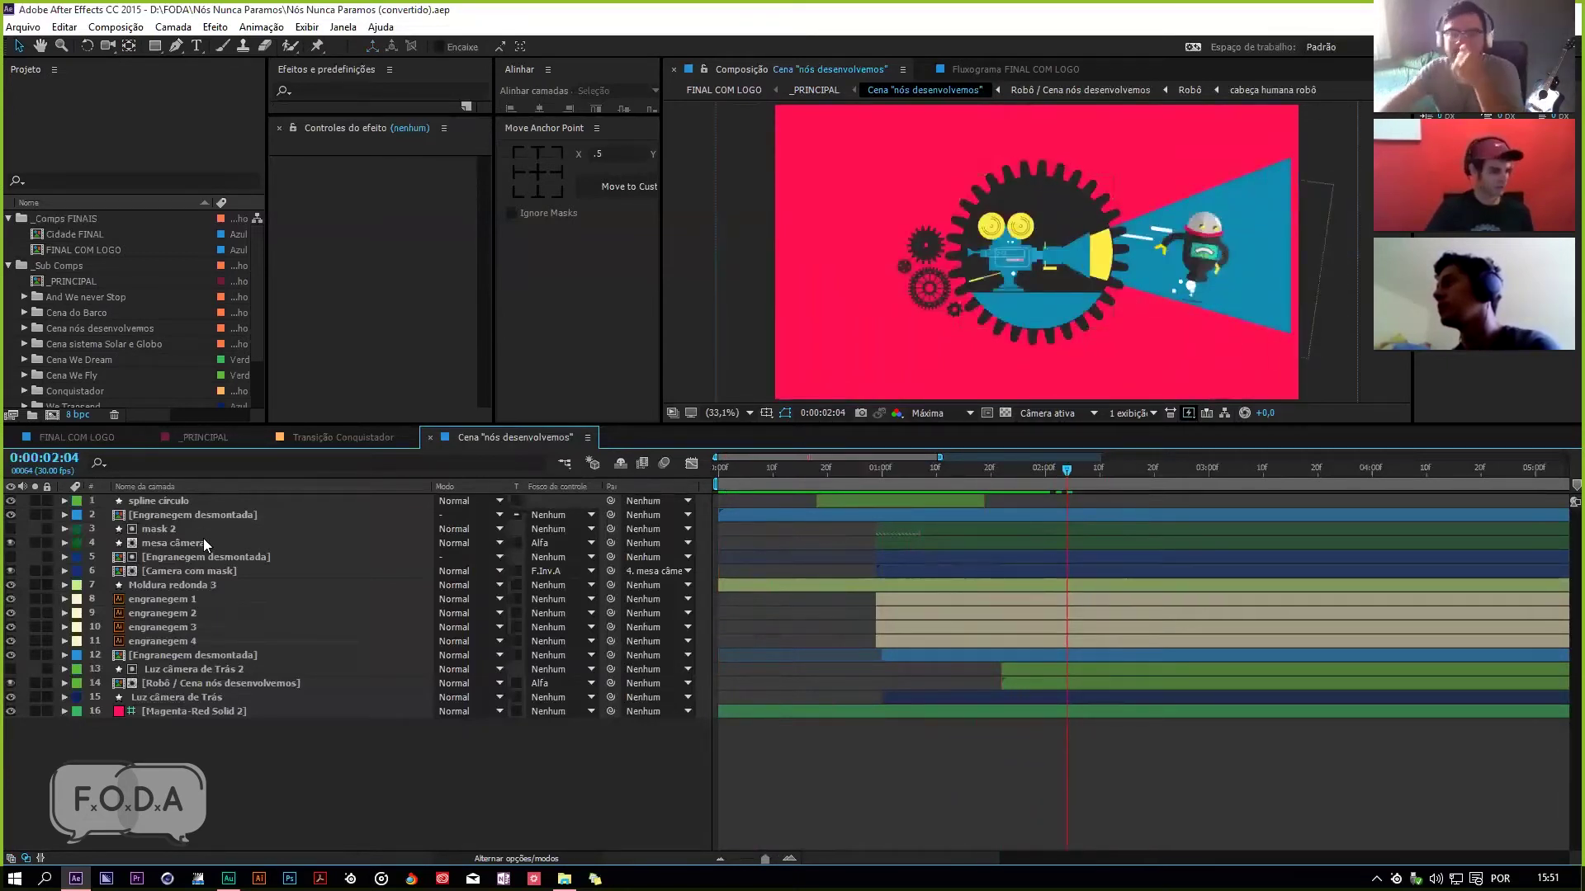
Step: Open the nested Robô / Cena nós desenvolvemos composition and scrub the robot animation from the start to 0:00:01:04
double_click(269, 680)
key("space")
key("Home")
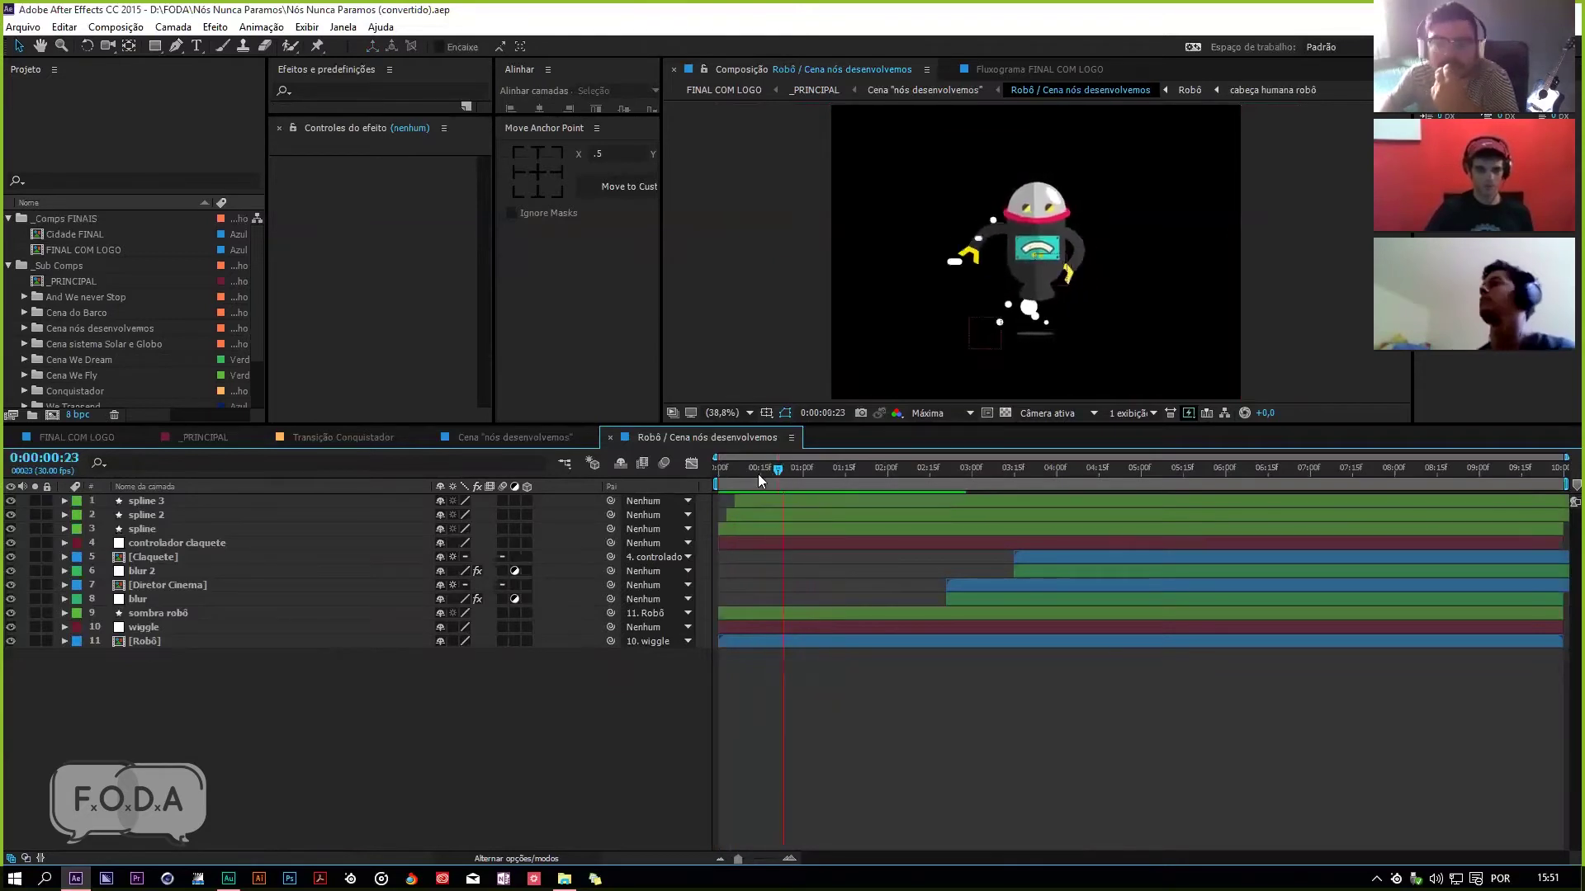
left_click(721, 470)
left_click_drag(724, 469, 814, 523)
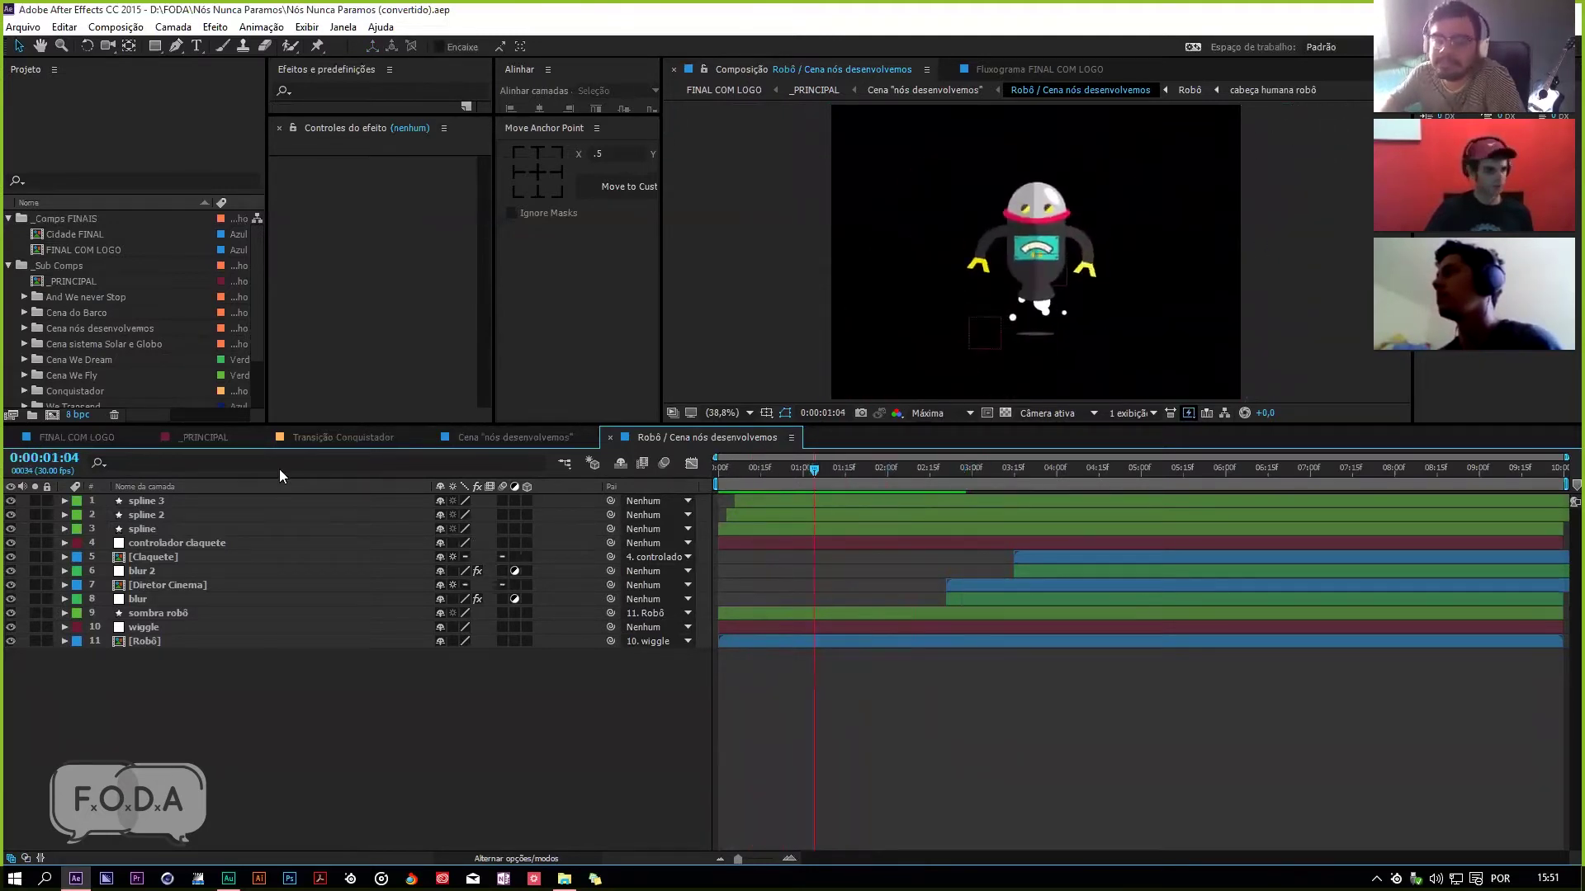
Step: Start the work area of Cena "nós desenvolvemos" at 0:00:01:16 and preview the camera projecting the robot
left_click(487, 438)
left_click_drag(999, 472, 964, 498)
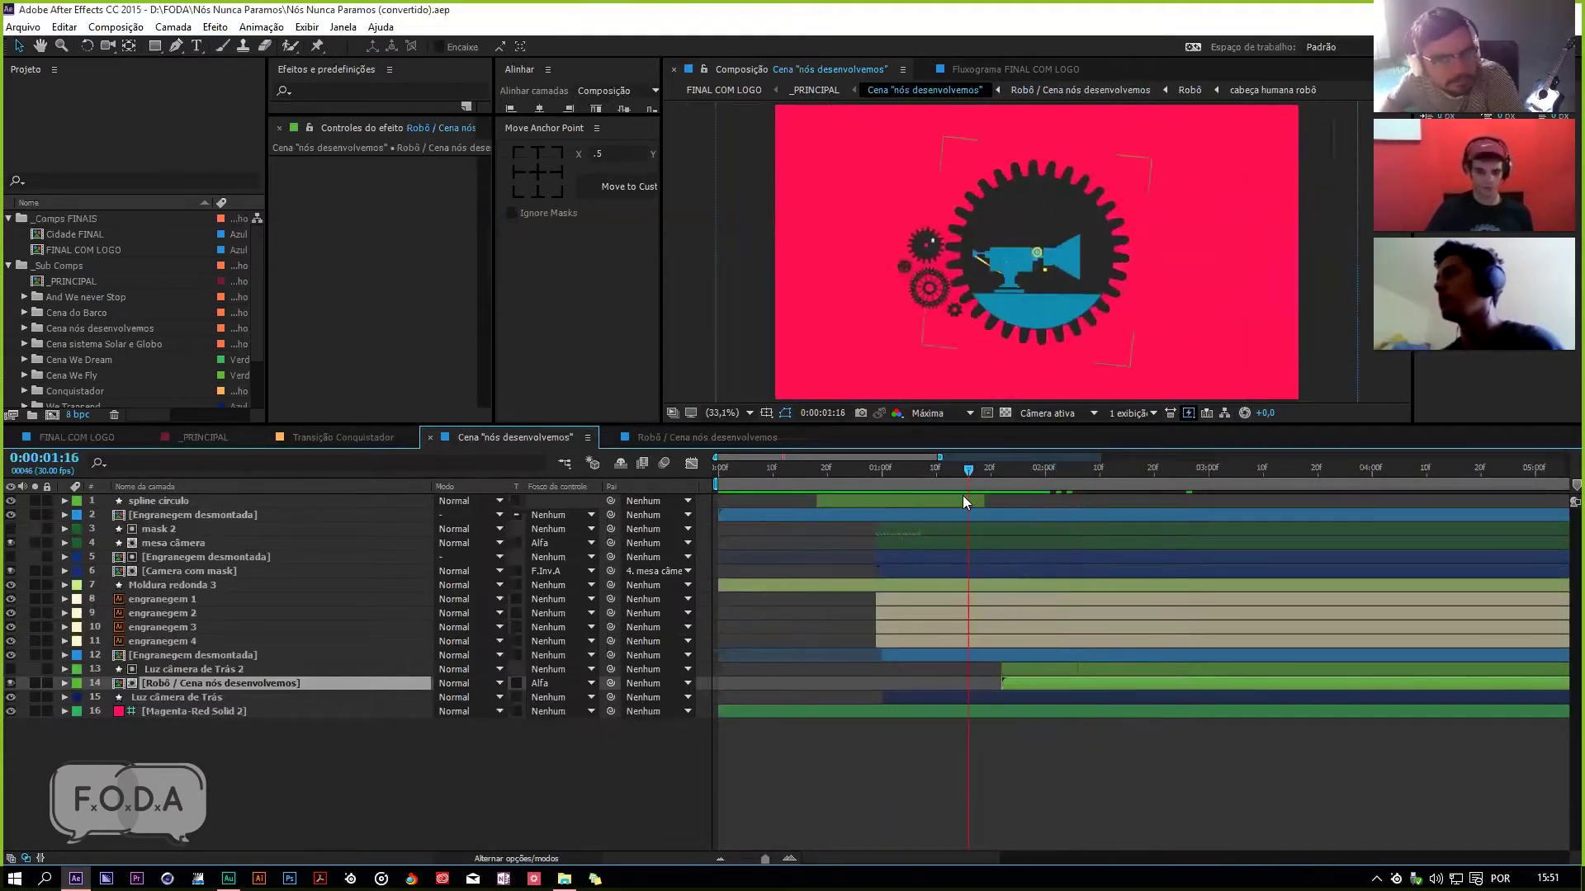
key("space")
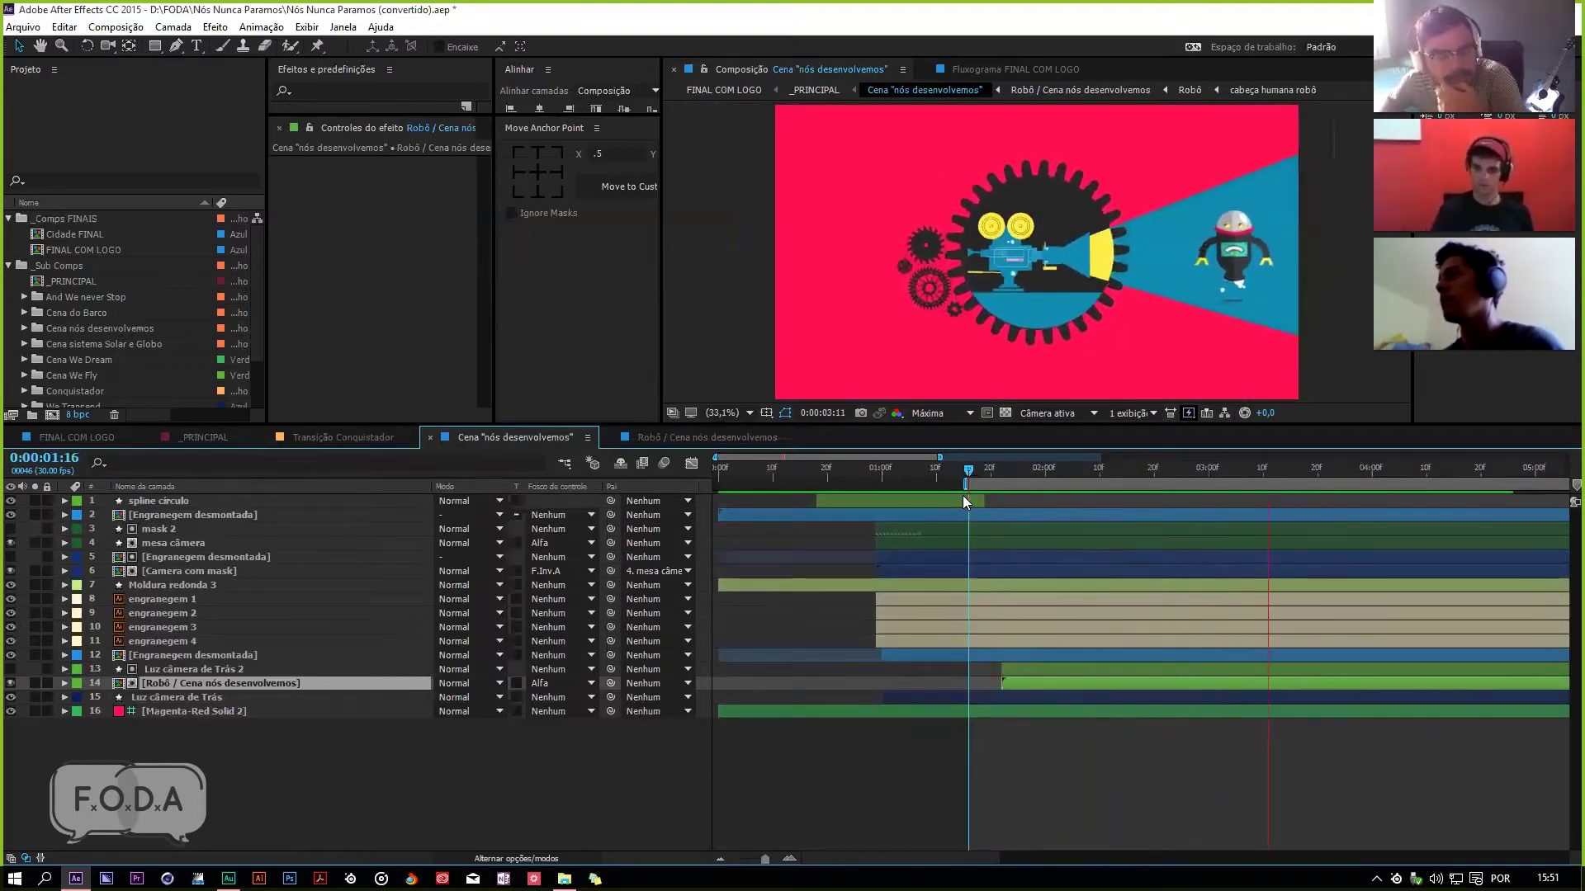
key("space")
key("space")
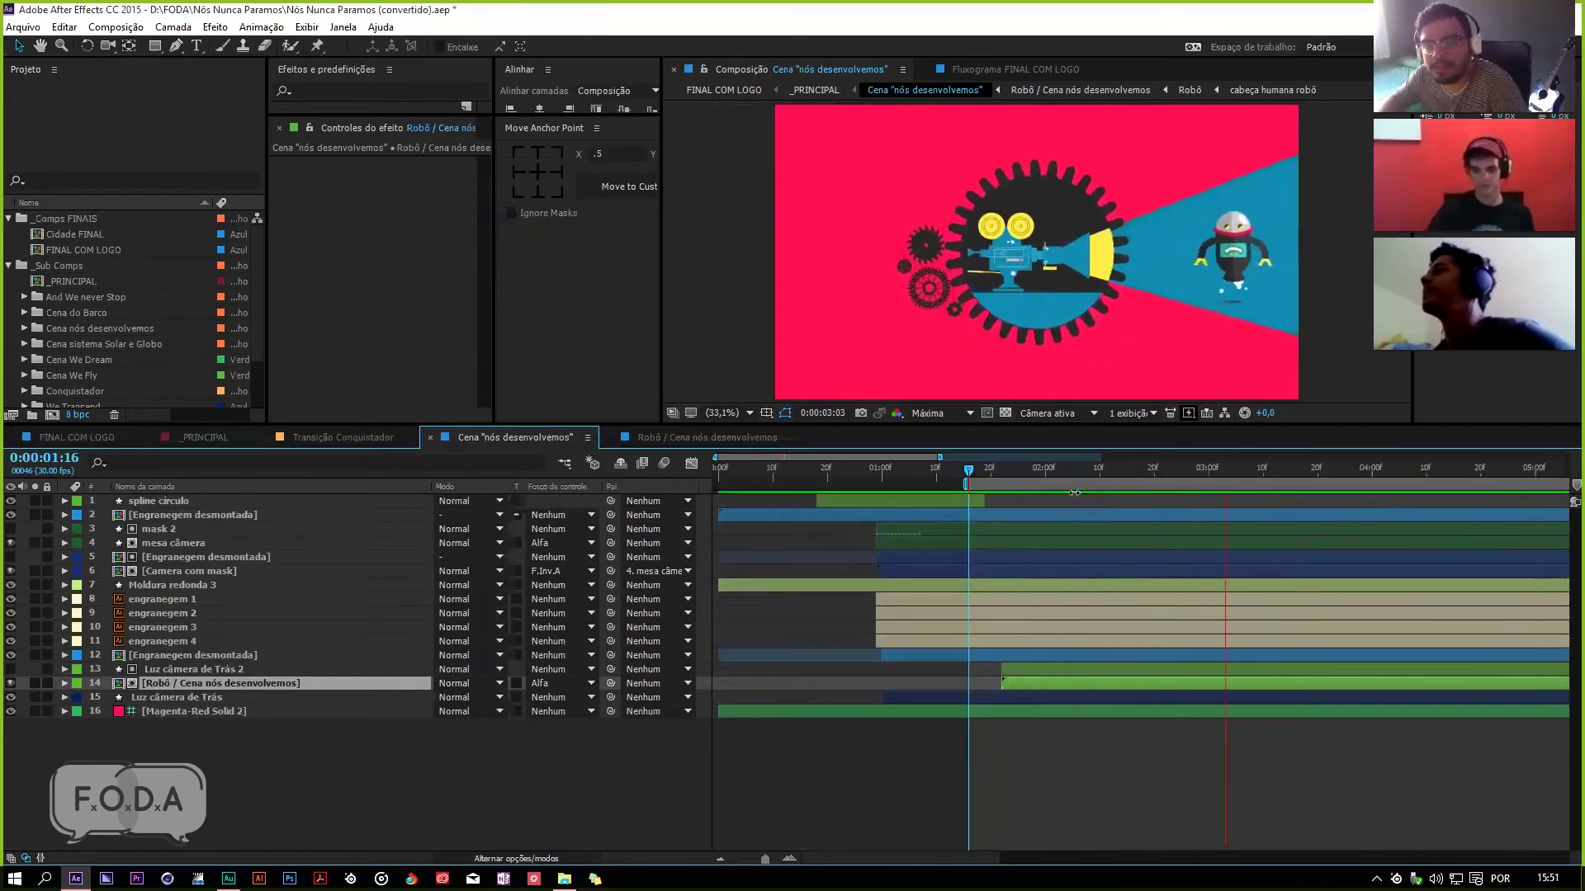
Step: Replay the robot's entrance from 0:00:02:04, and scrub back to 0:00:02:02
left_click_drag(1005, 479, 1065, 483)
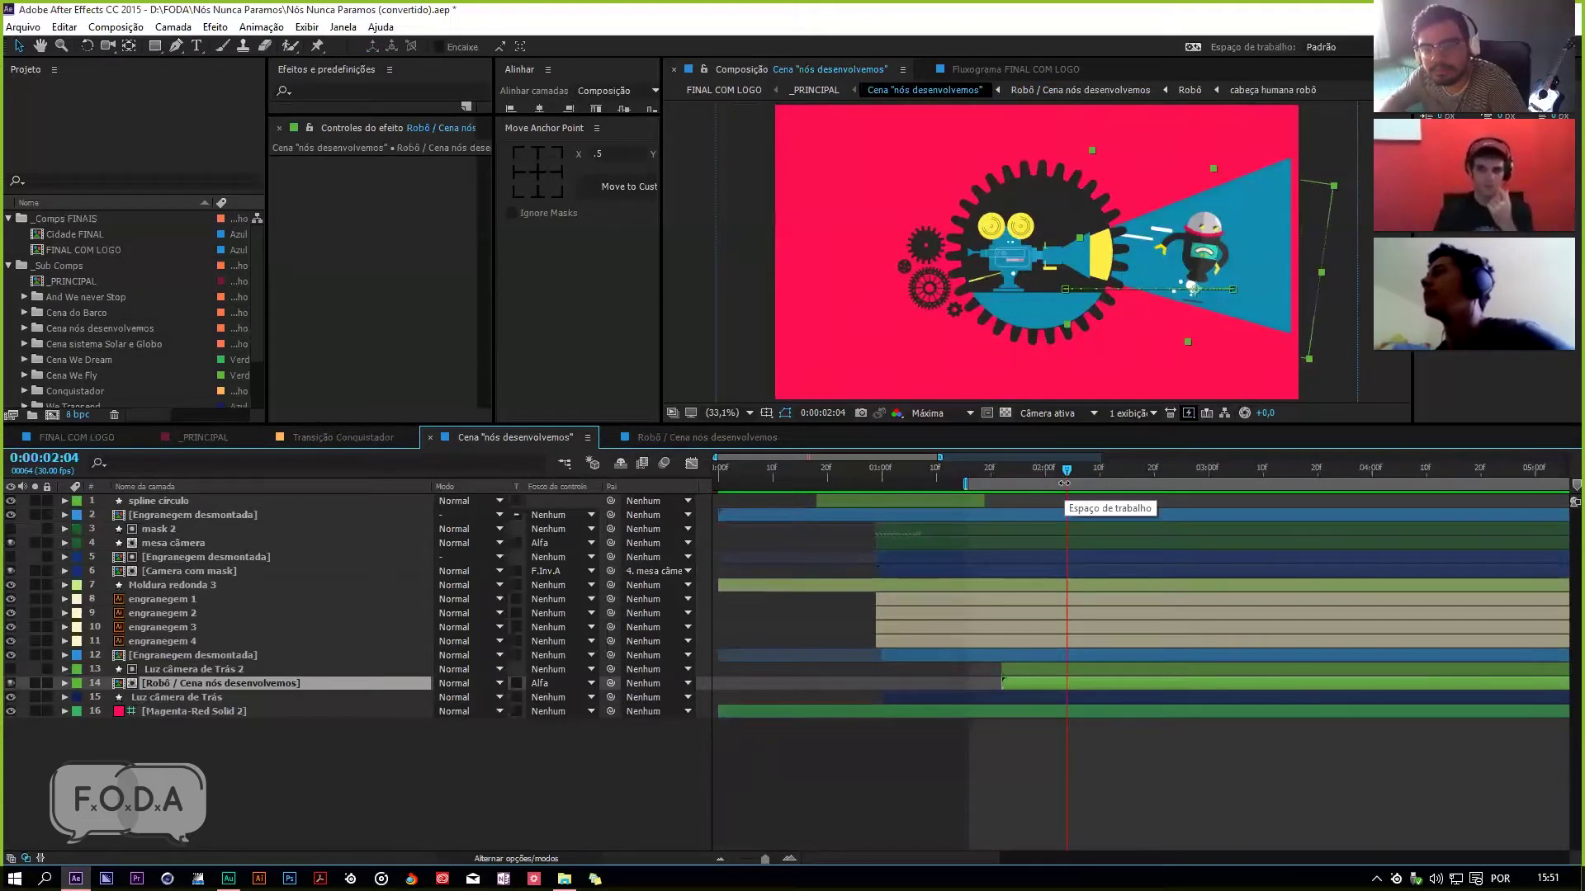
key("space")
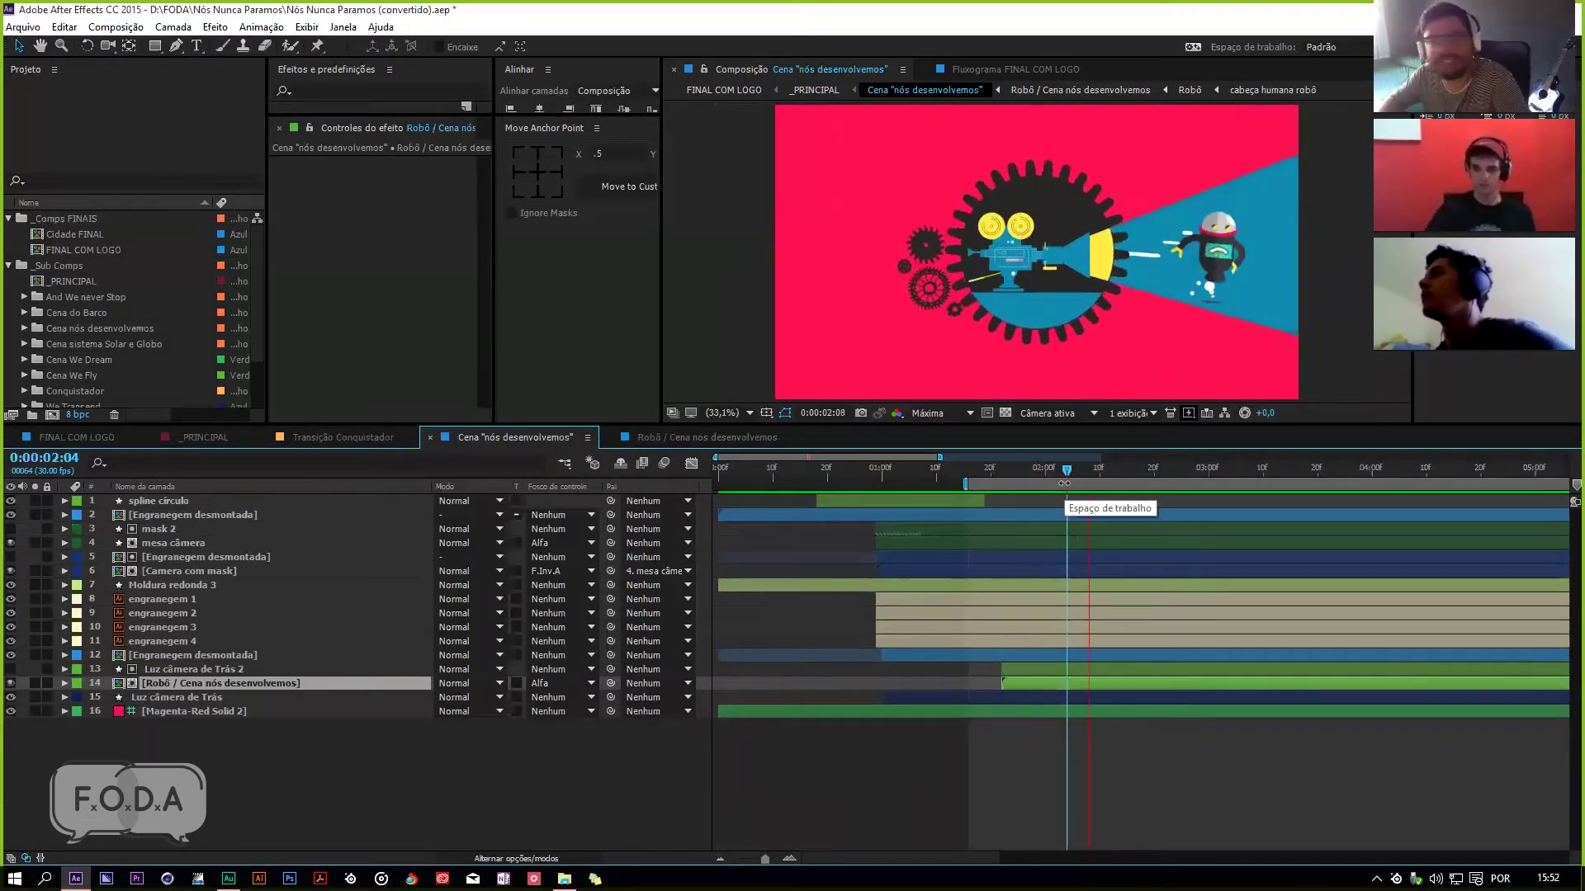
key("space")
left_click_drag(1083, 477, 1045, 515)
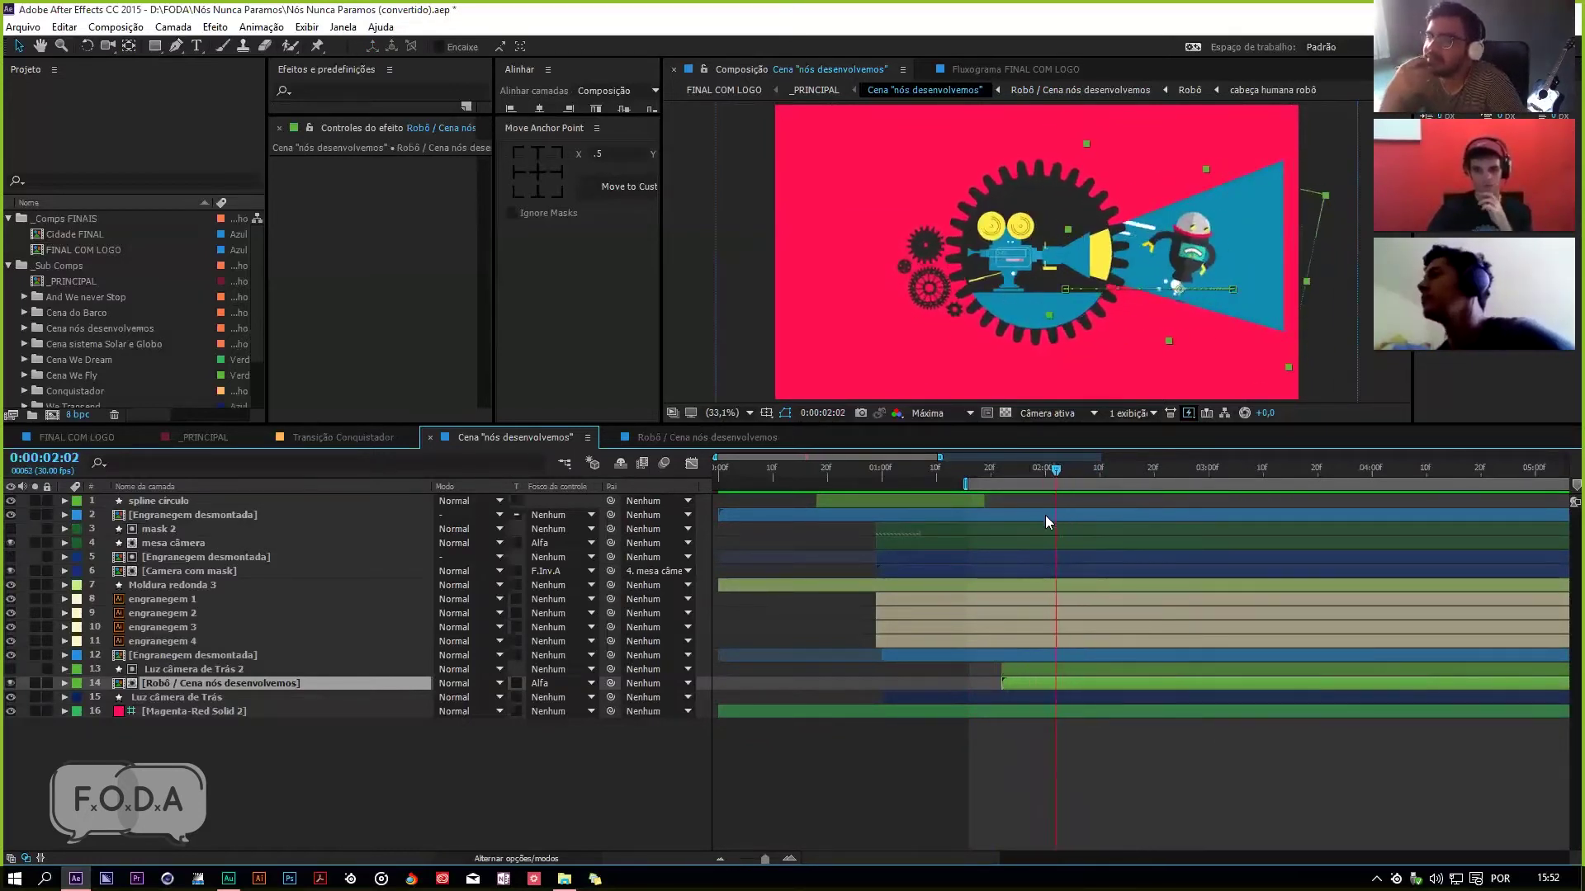
Step: Go to 0:00:00:11 in Robô / Cena nós desenvolvemos and compare the layers' source names with their layer names
left_click(693, 438)
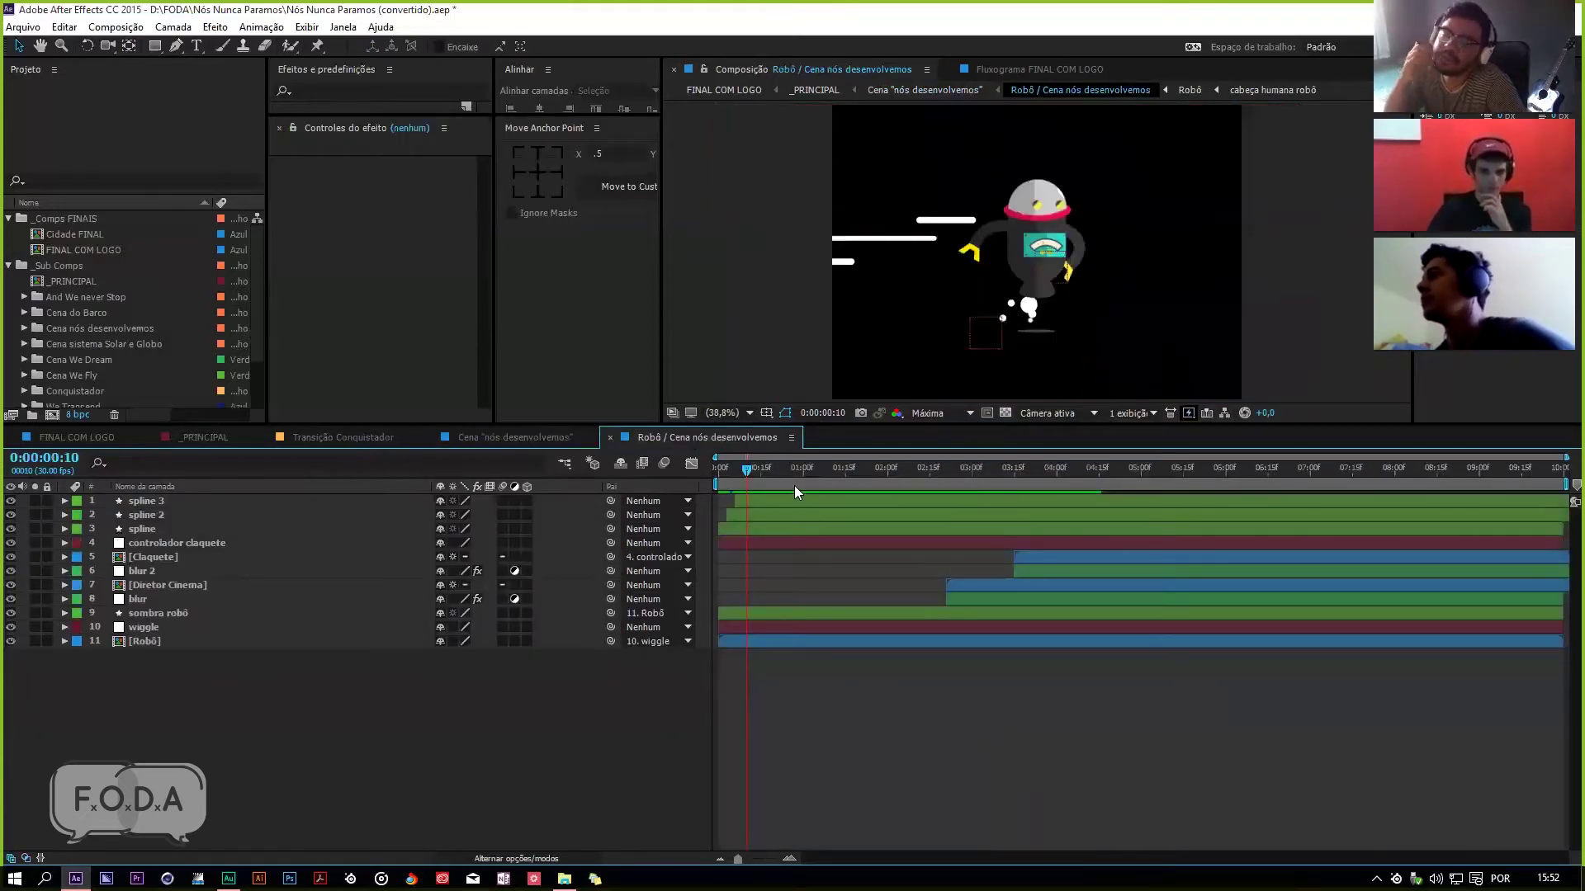
left_click_drag(805, 486, 749, 483)
left_click(180, 487)
left_click(167, 515)
left_click(166, 500)
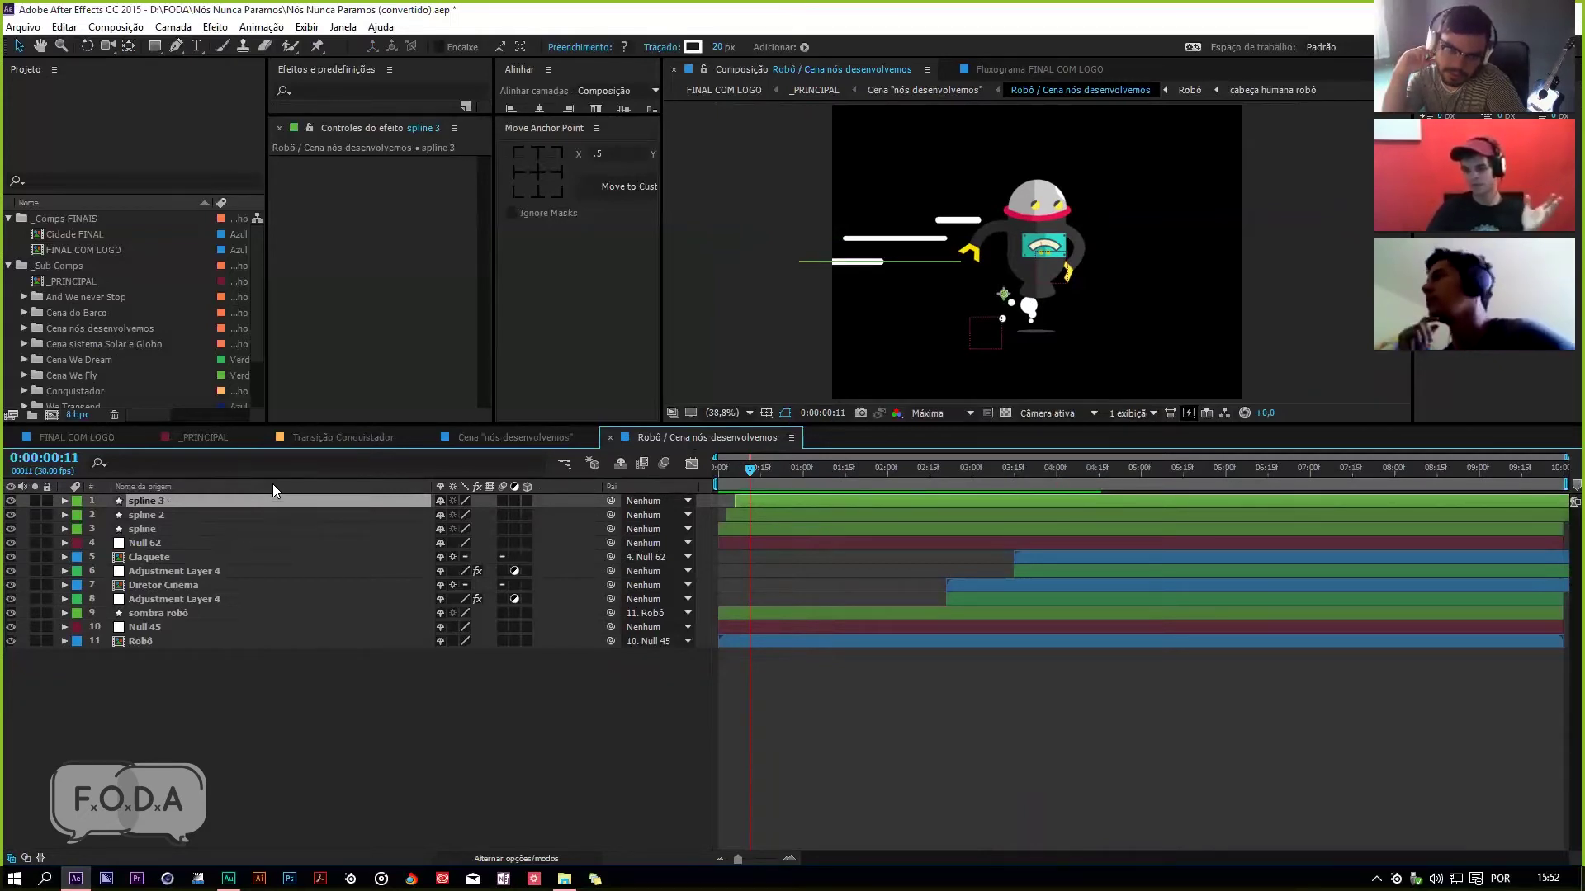
left_click(165, 487)
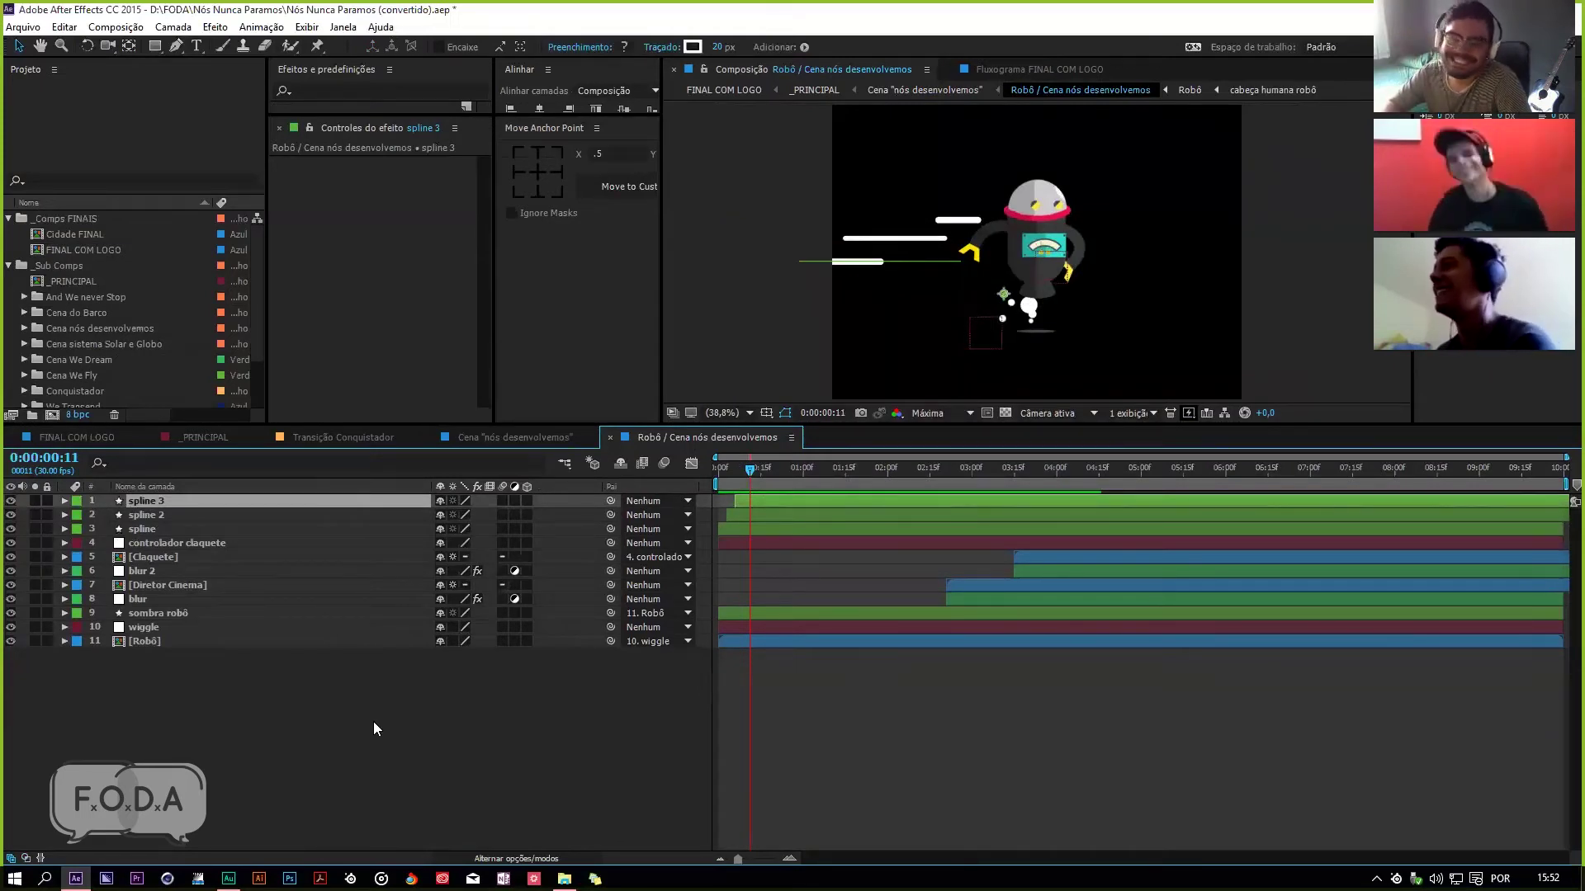
Step: Save the project and reveal the keyframed properties of the spline 3 layer at 0:00:00:09
left_click(165, 514)
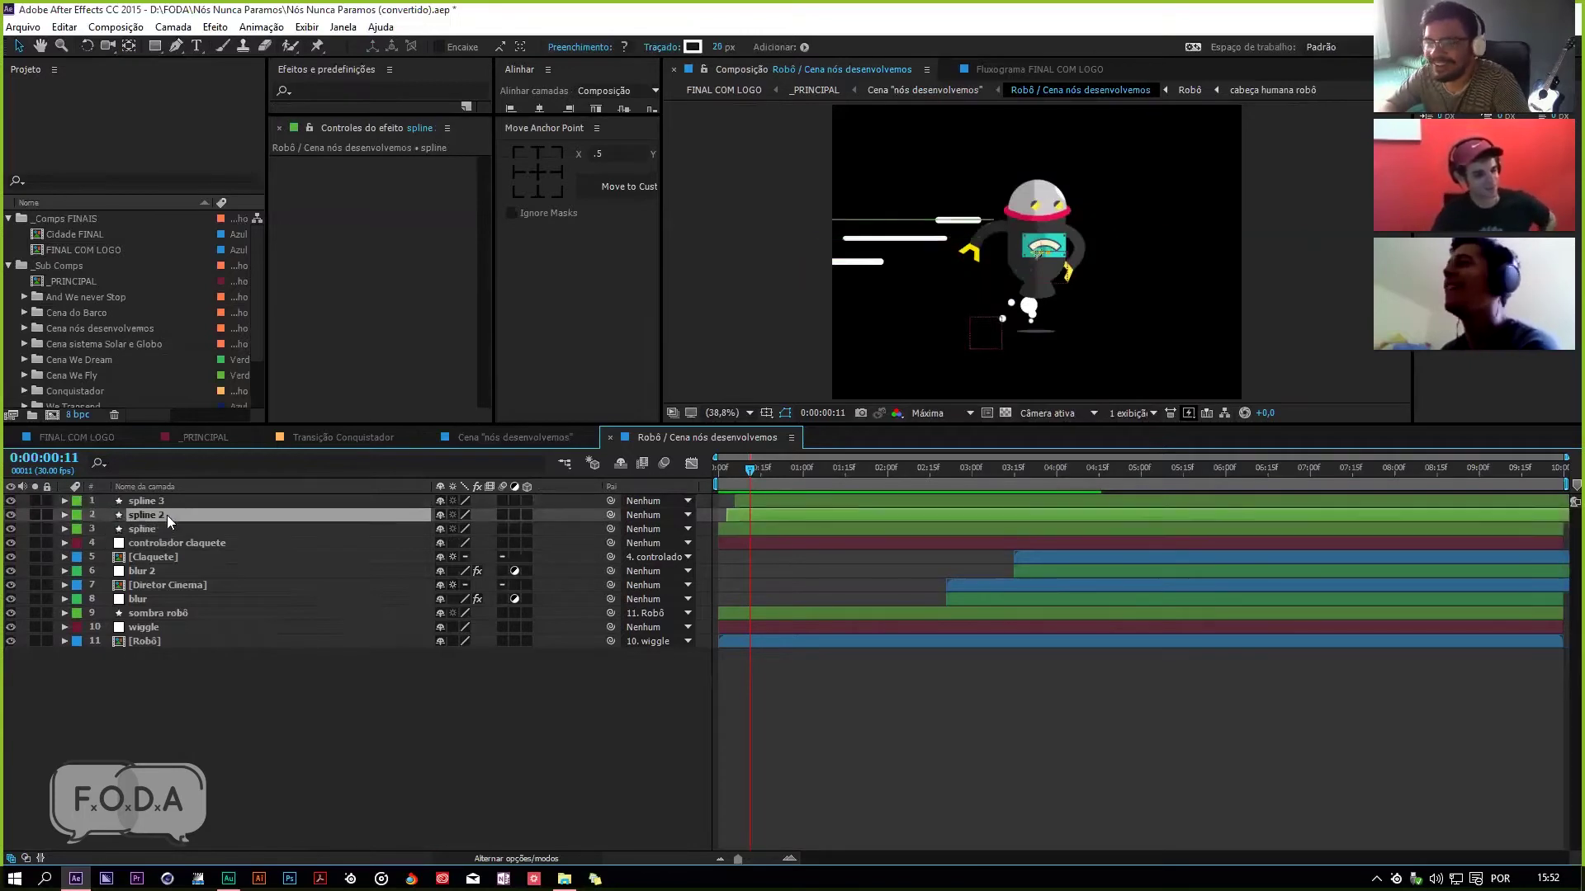
left_click(165, 500)
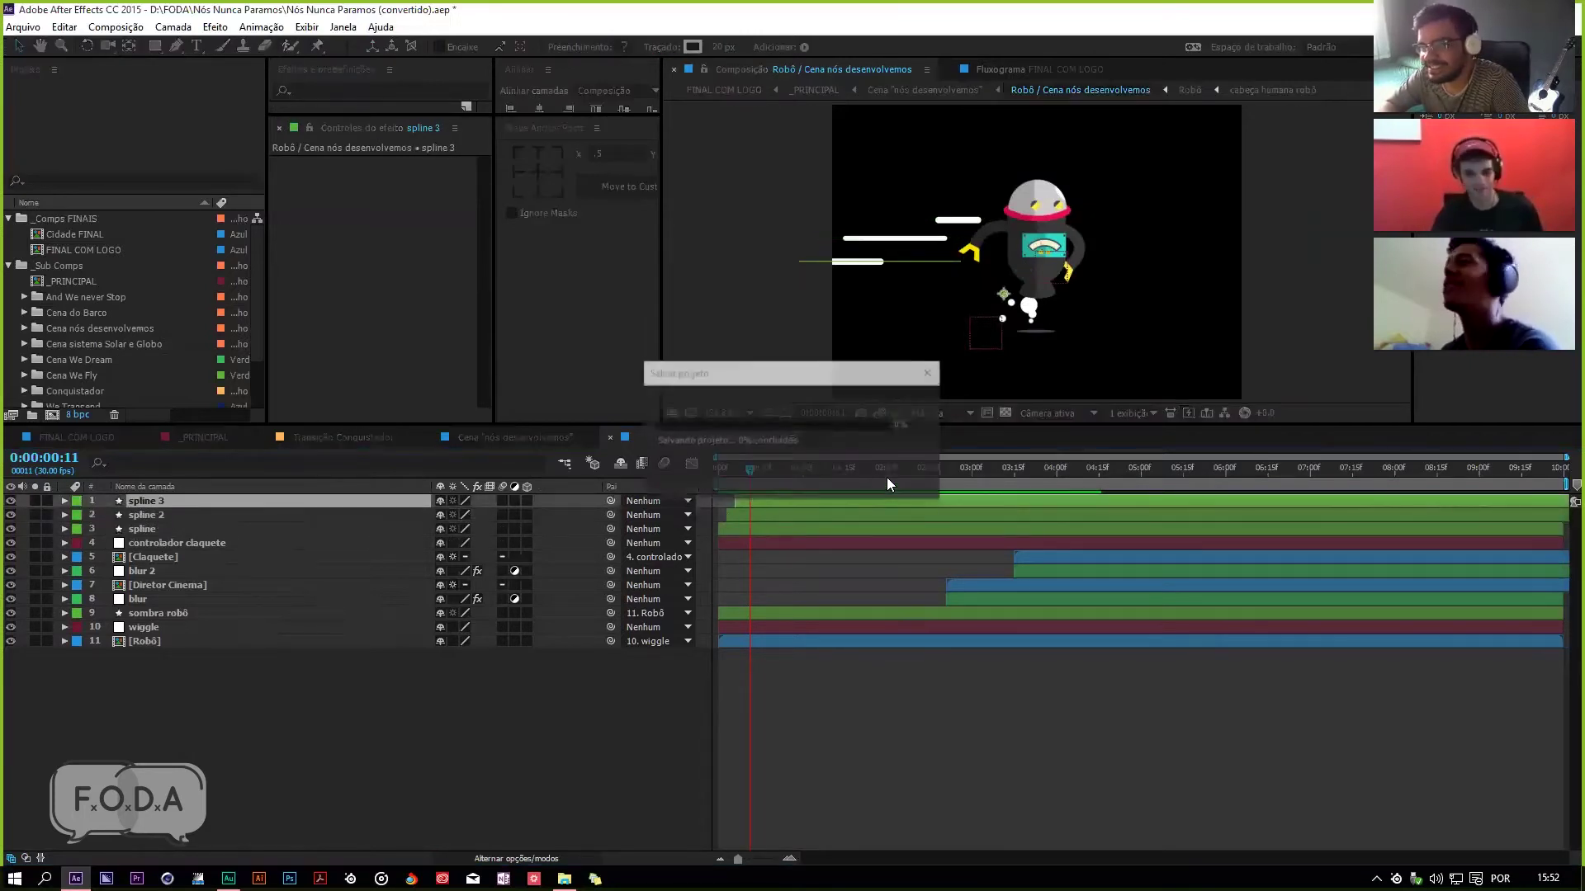
left_click(740, 473)
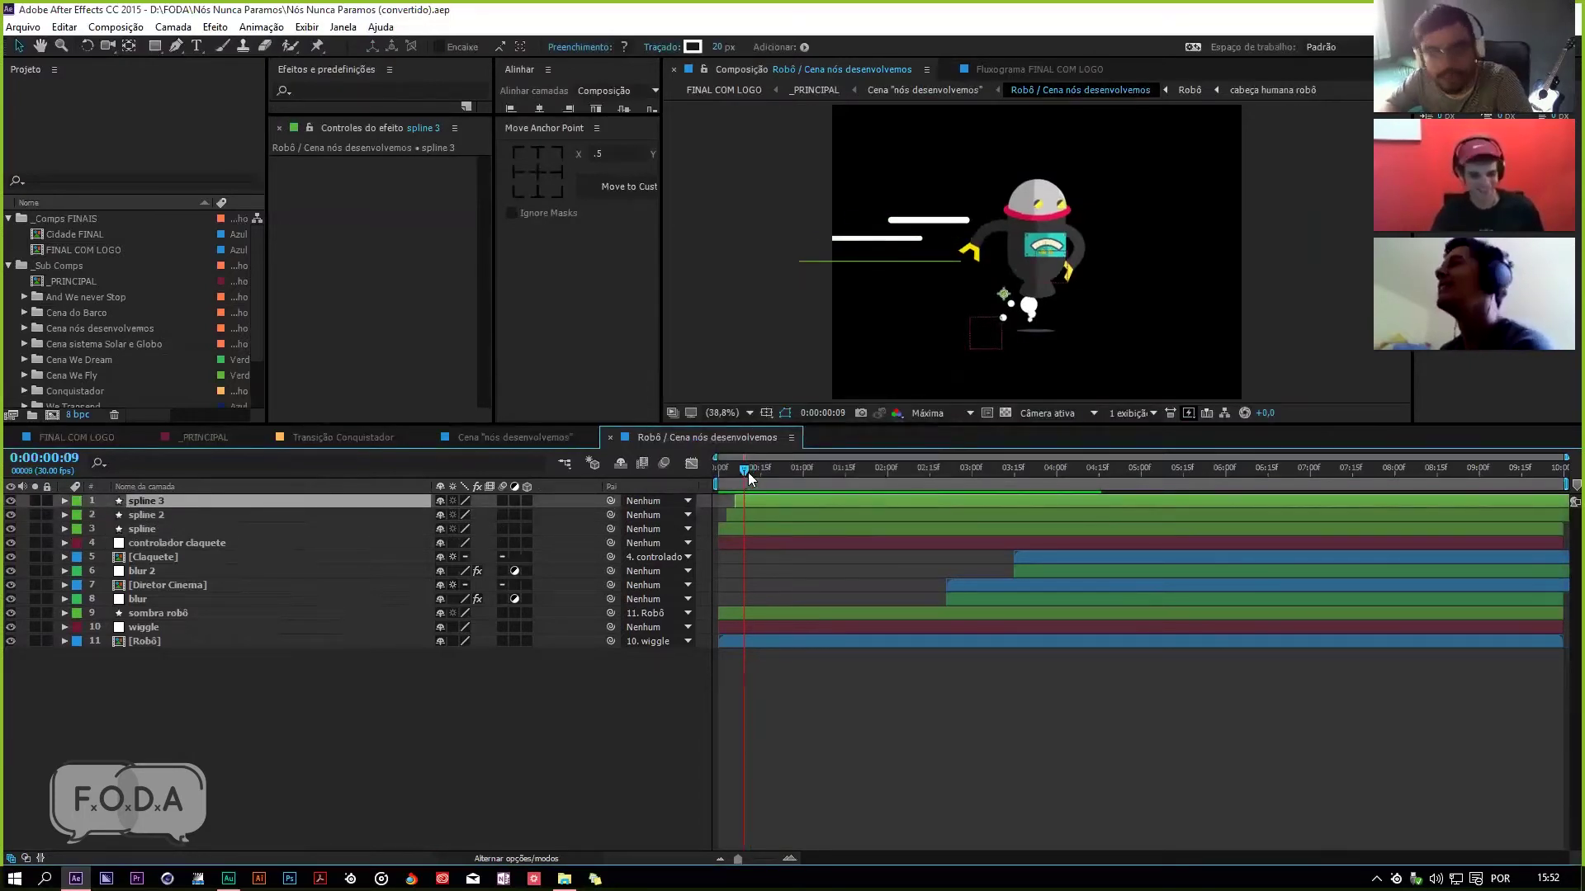
key("u")
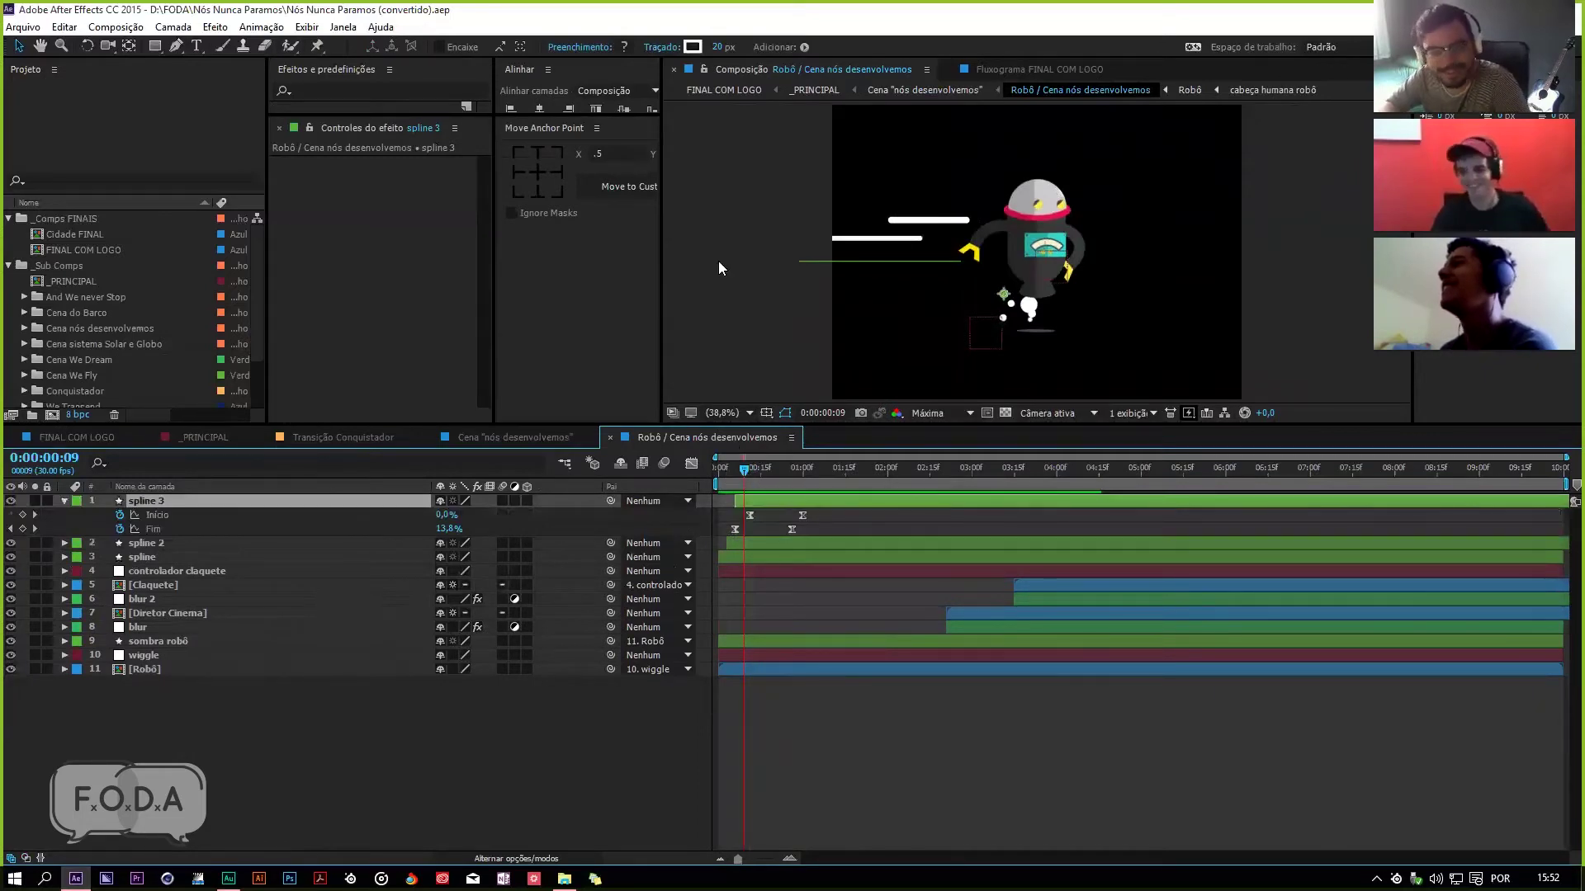
Step: Select the spline 2 layer and move the current time to 0:00:01:02
left_click(345, 27)
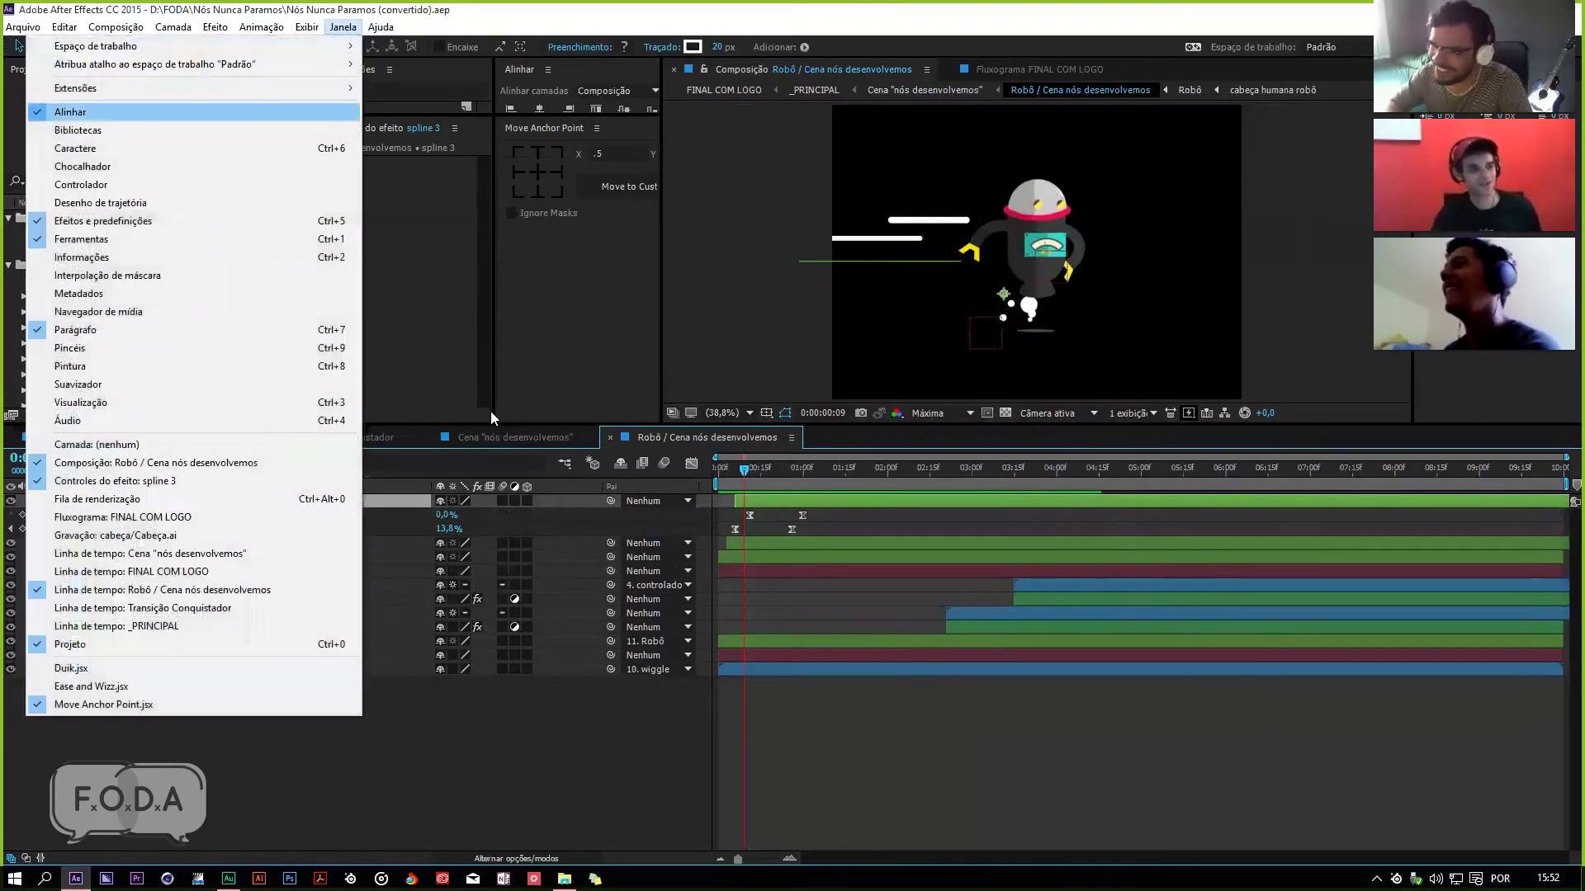
left_click(824, 541)
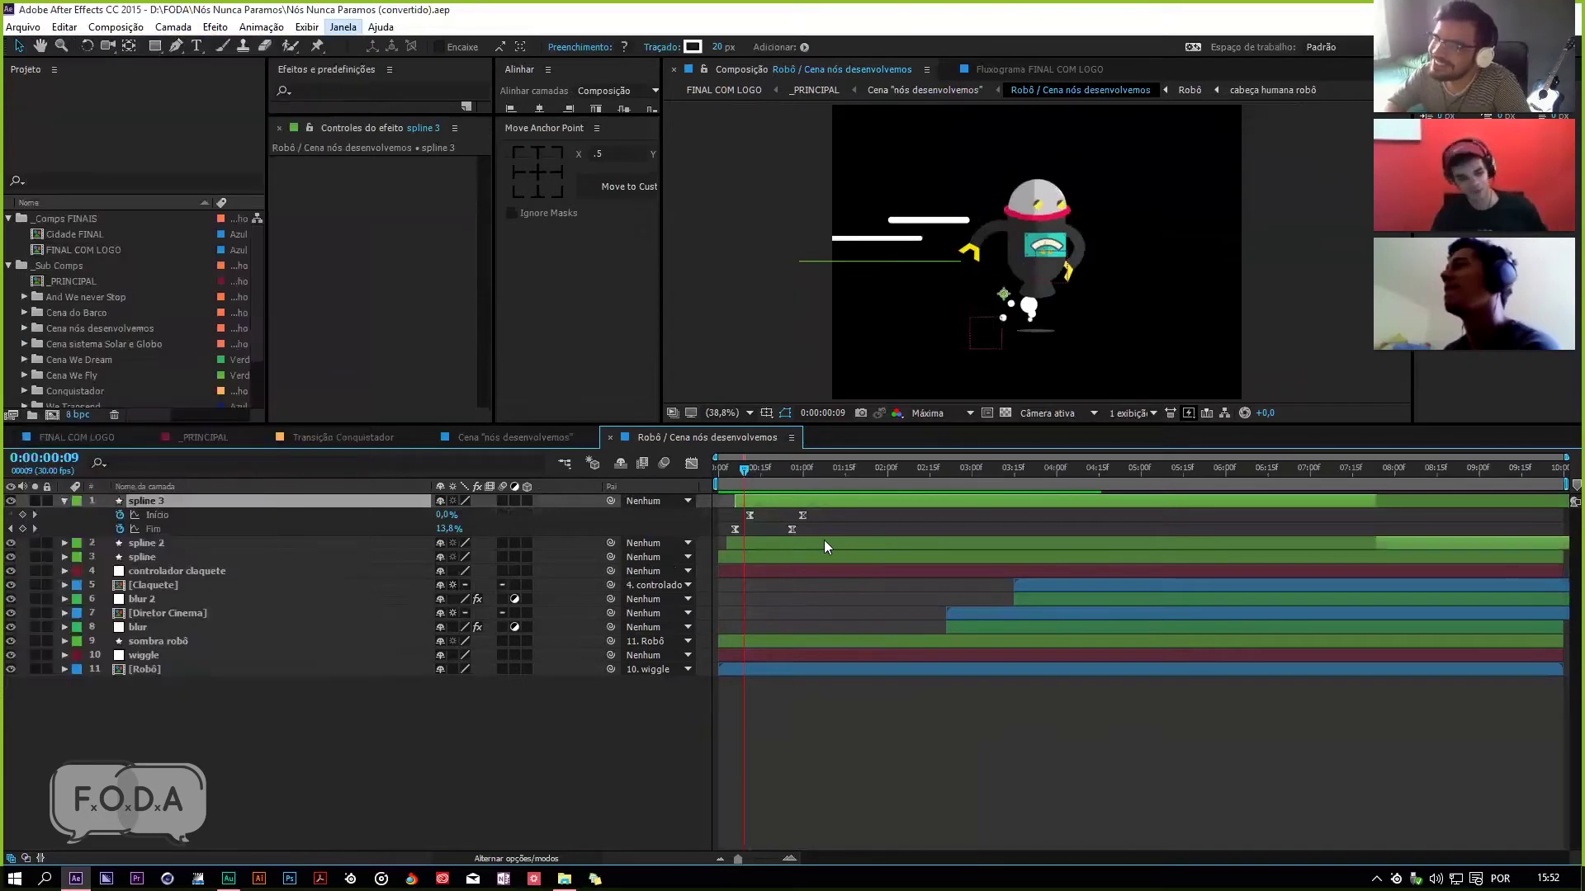
left_click(823, 541)
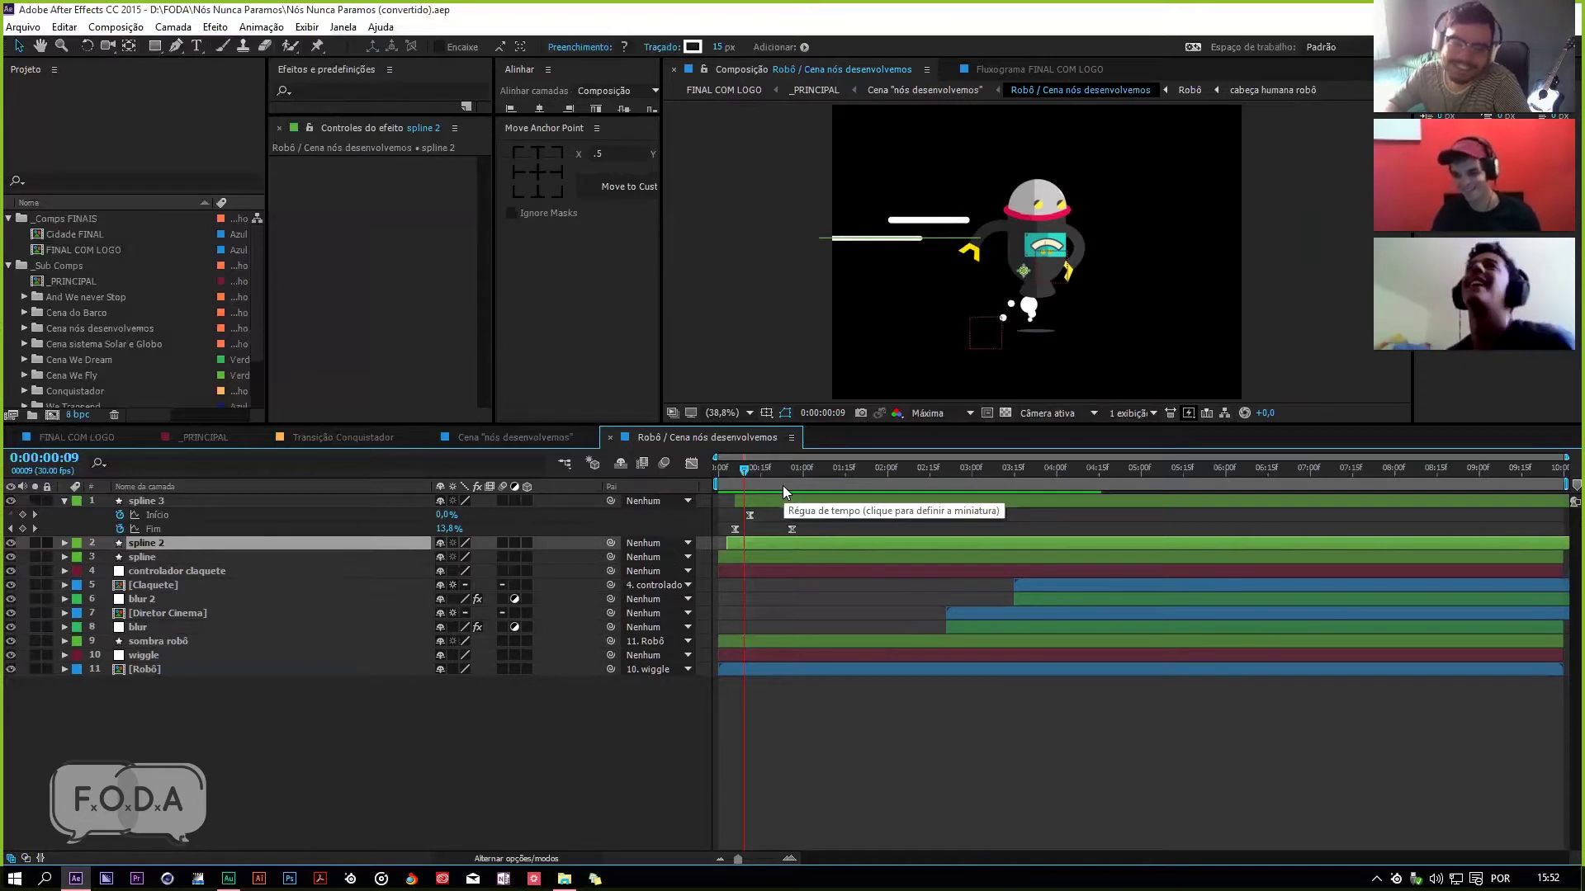
left_click(806, 472)
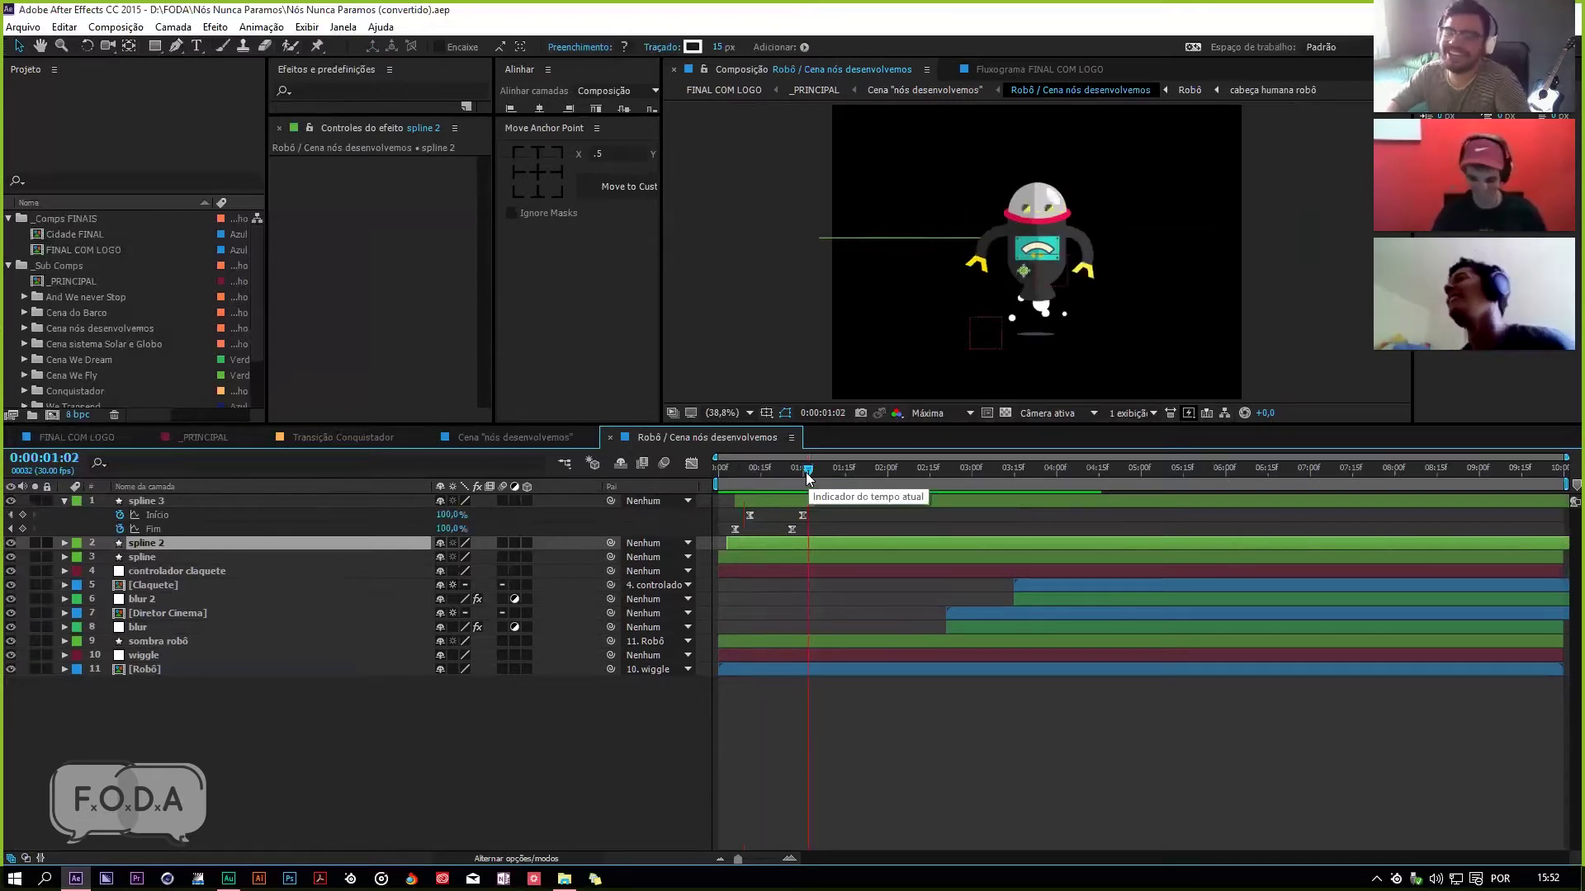
Step: Preview the white speed lines behind the robot and select the spline 3 layer in the composition
key("space")
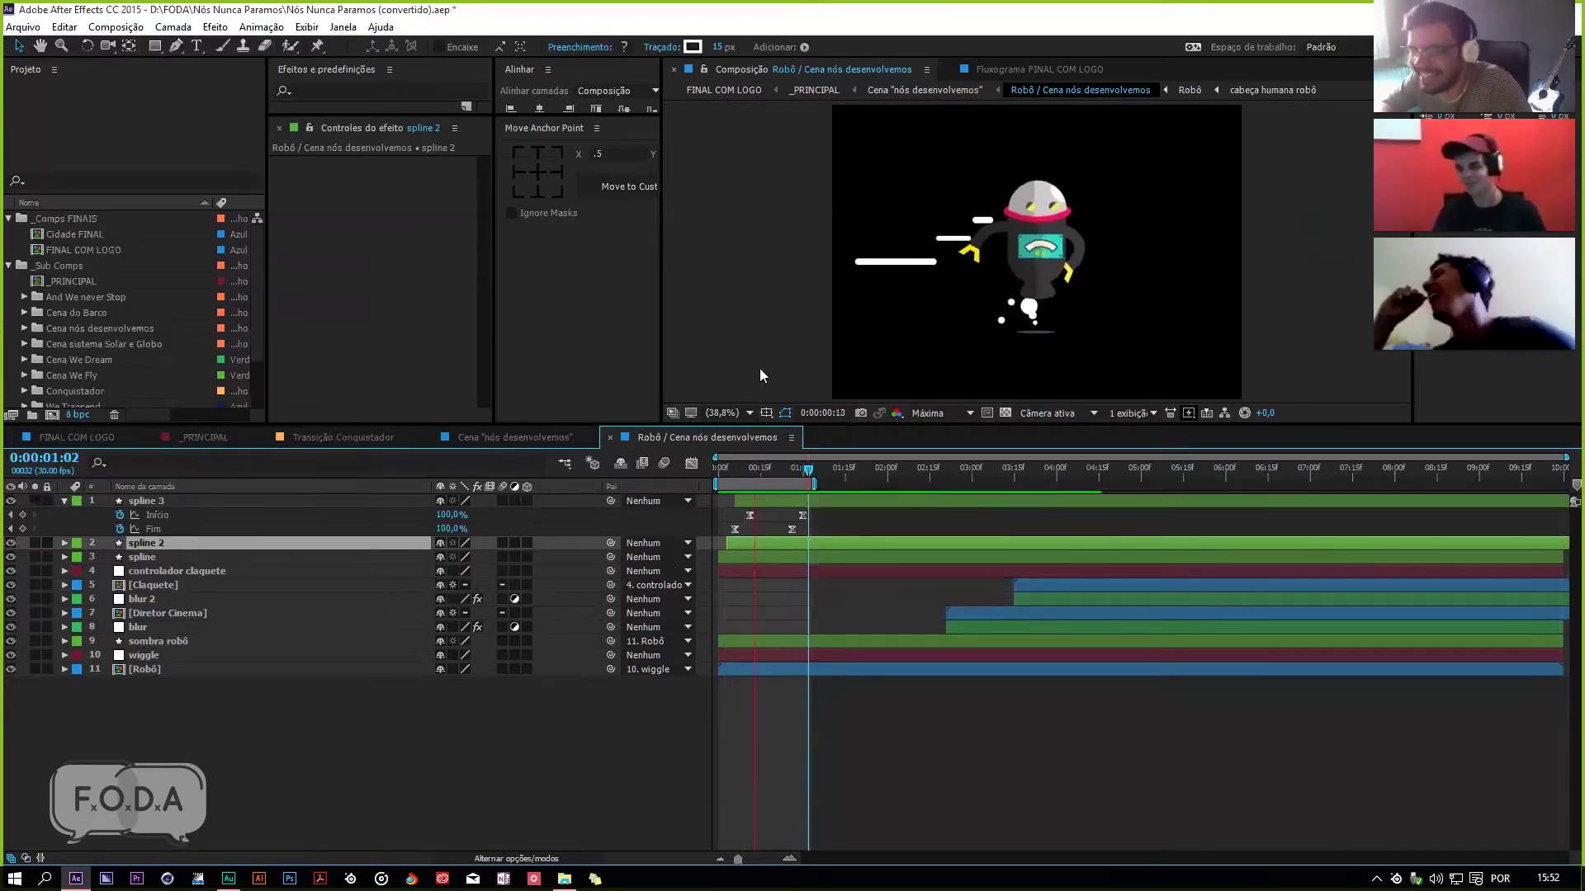
left_click(884, 247)
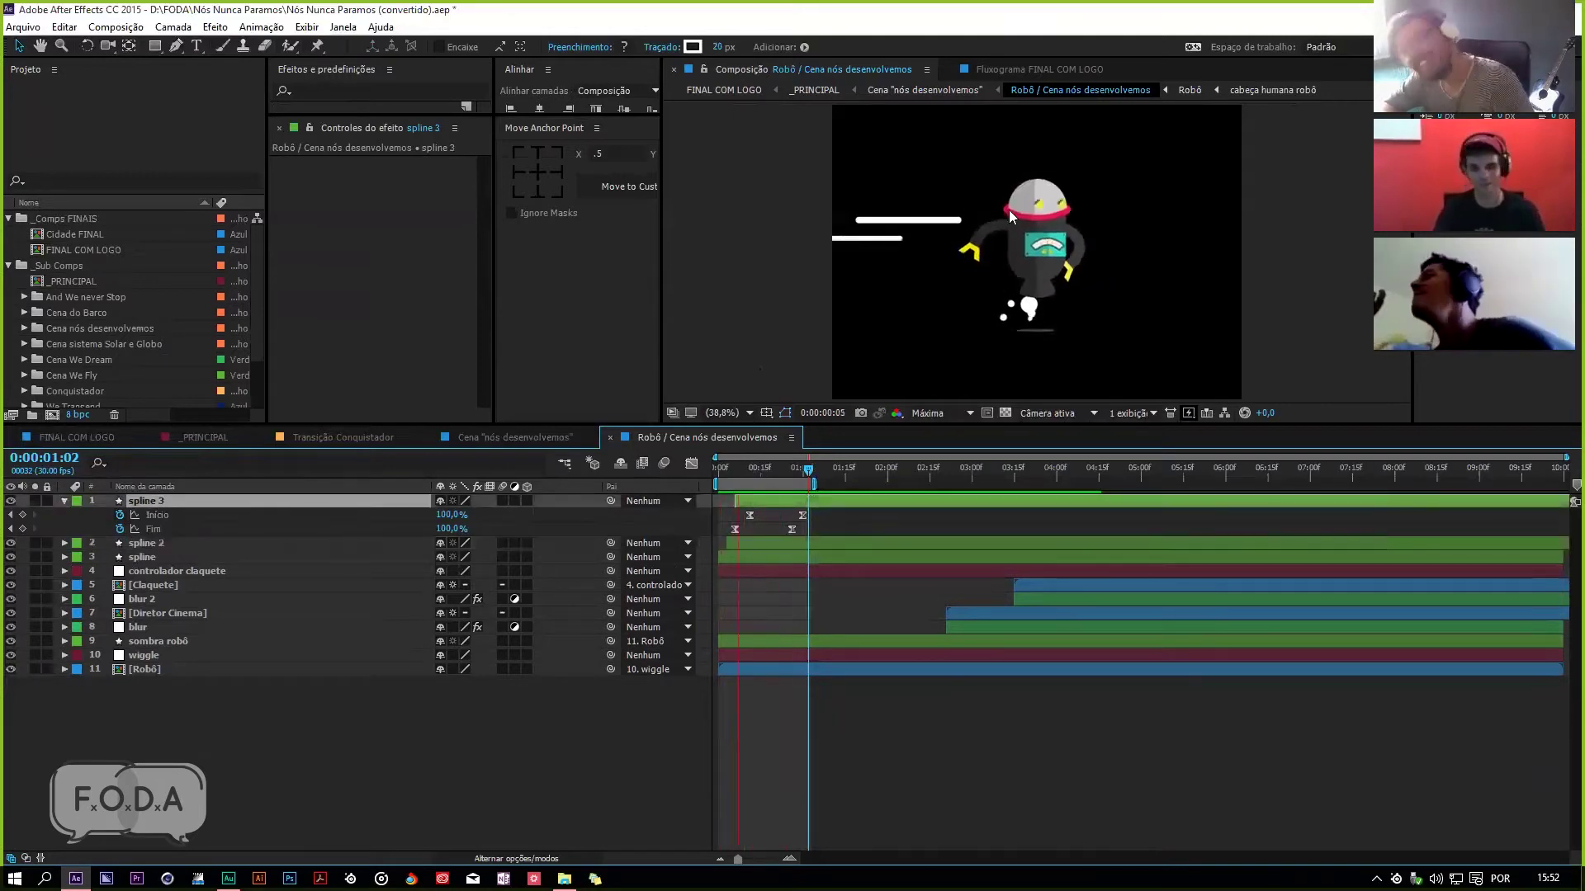
key("space")
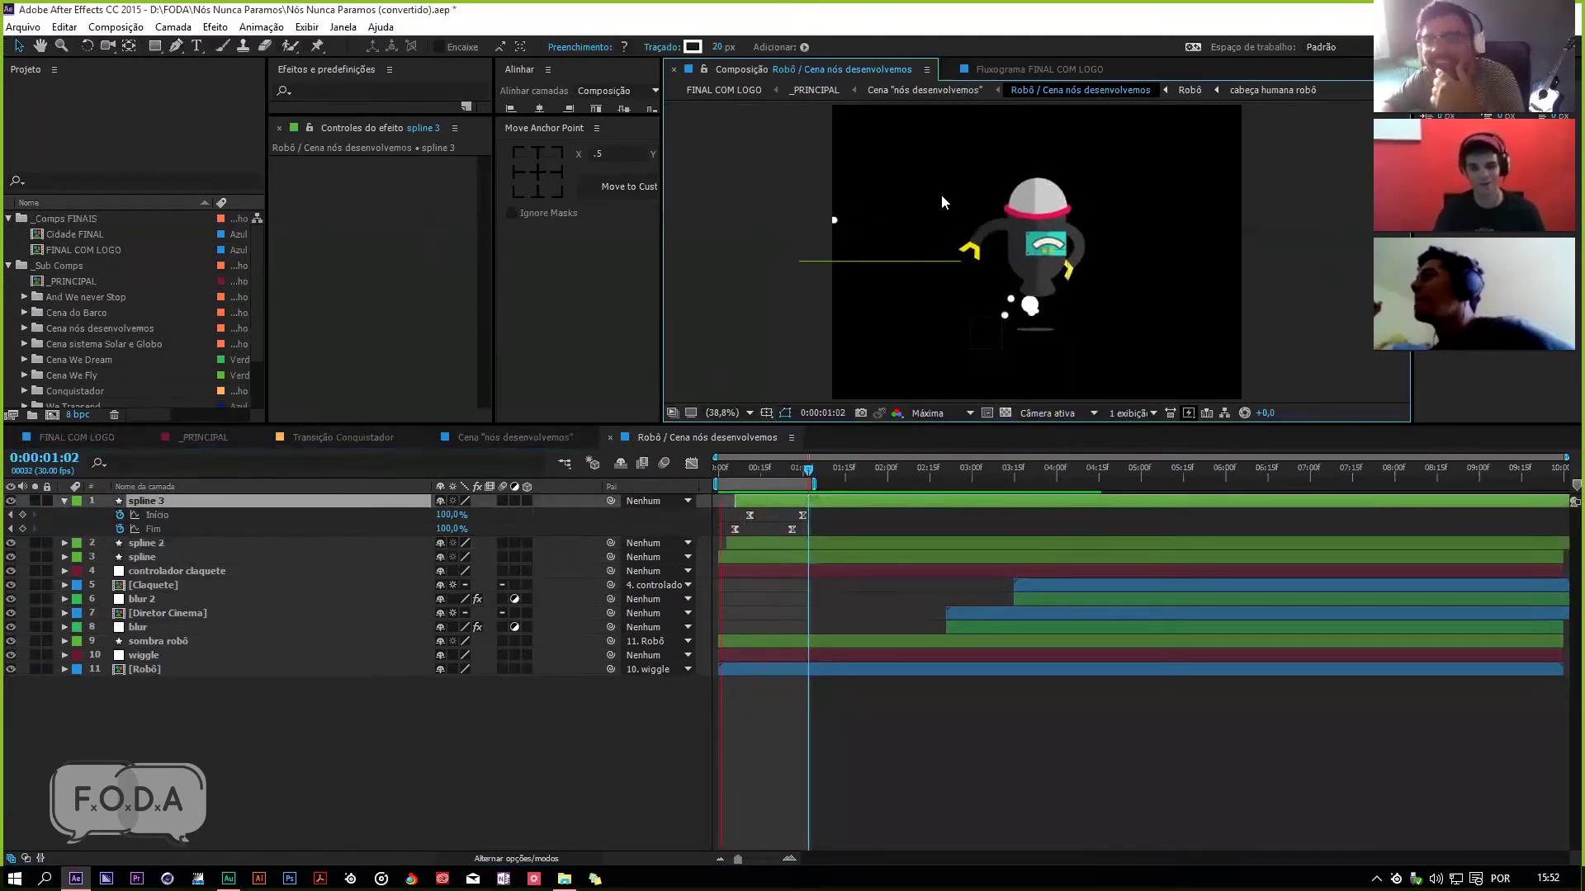
Step: Save the project and collapse the spline 3 layer's keyframed properties with the current time at 0:00:00:09
left_click(773, 469)
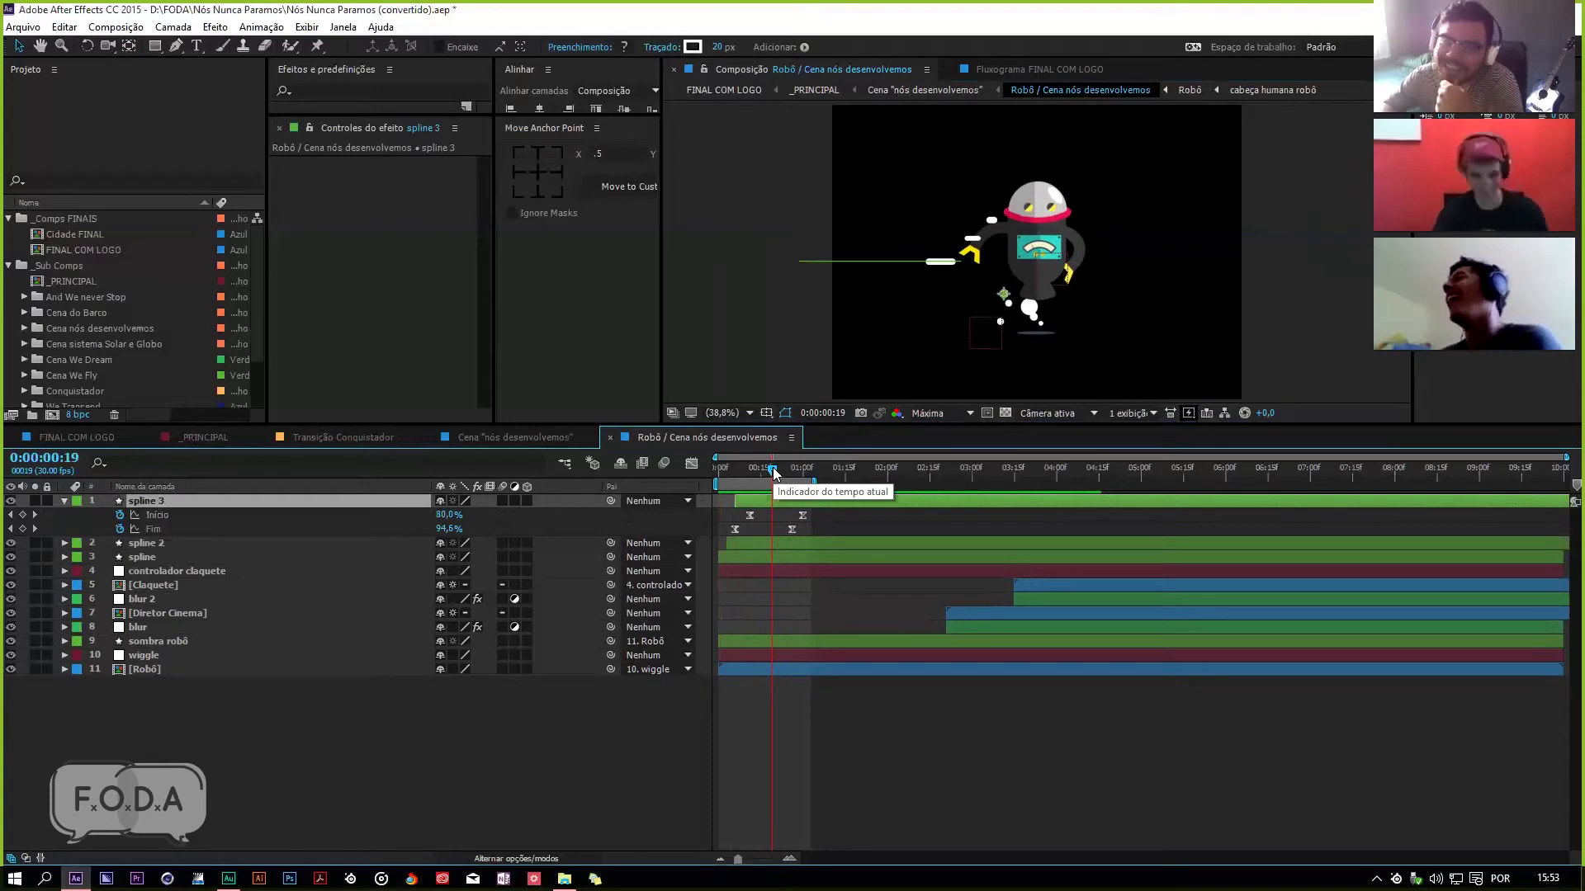
key("ctrl+s")
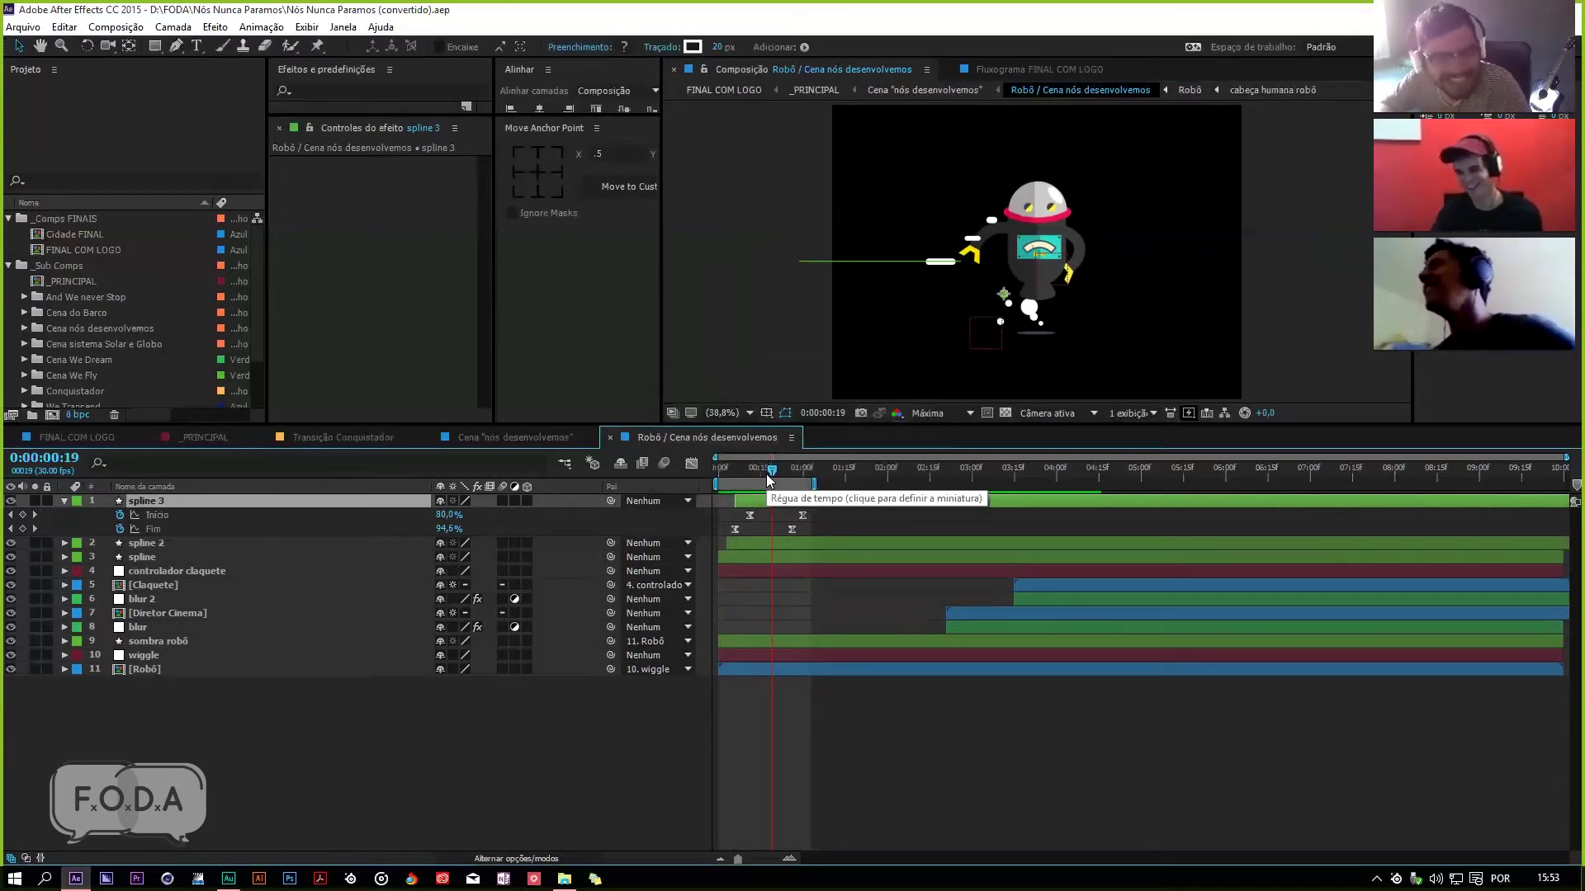
left_click(734, 468)
key("space")
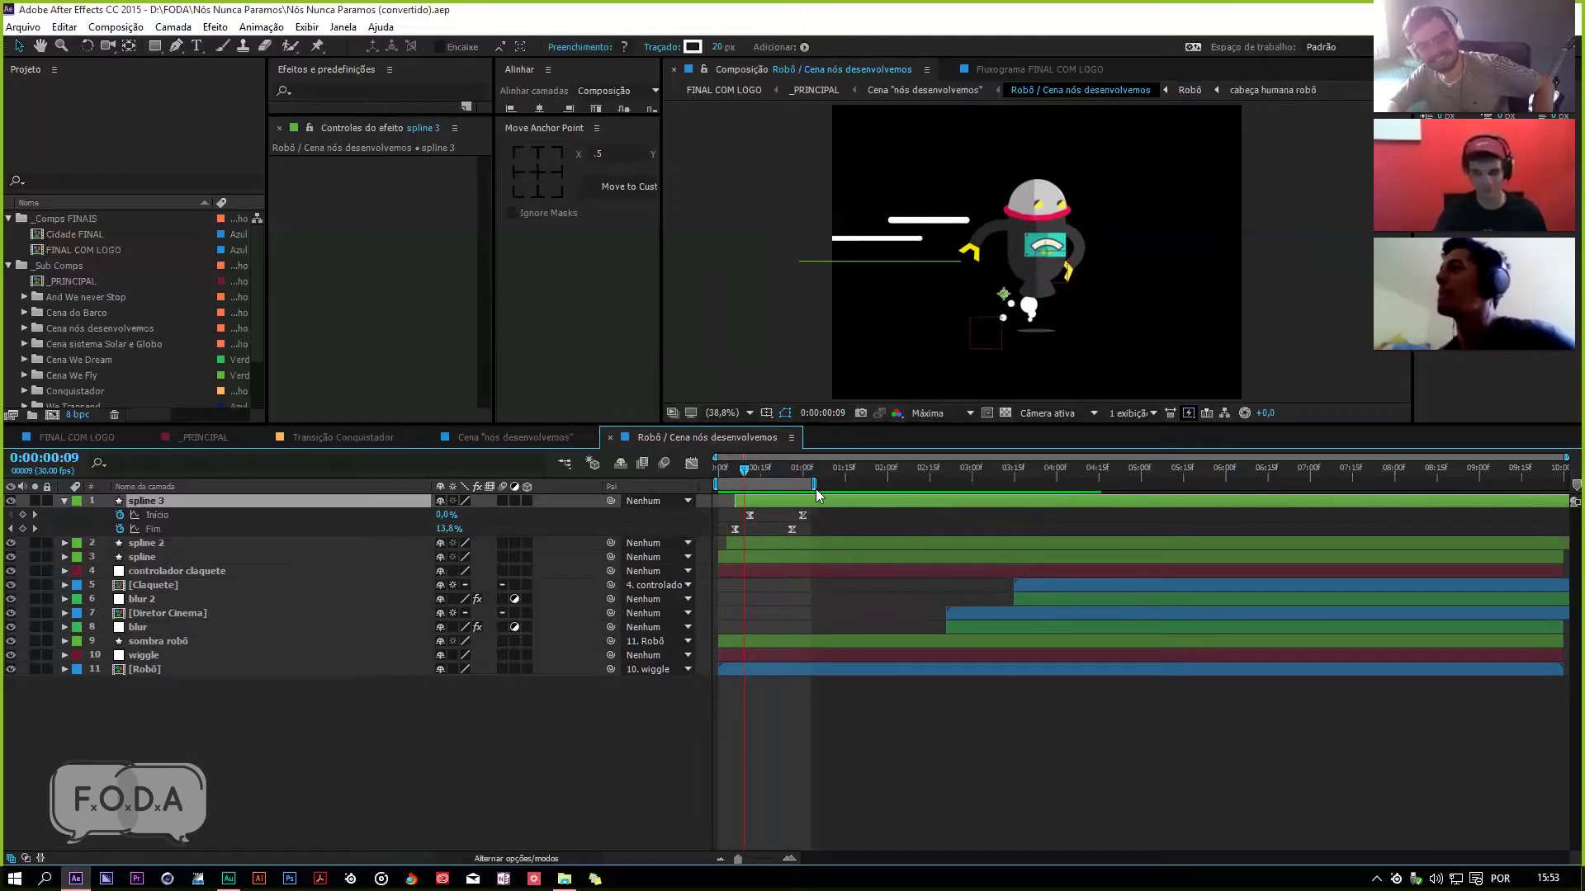
key("u")
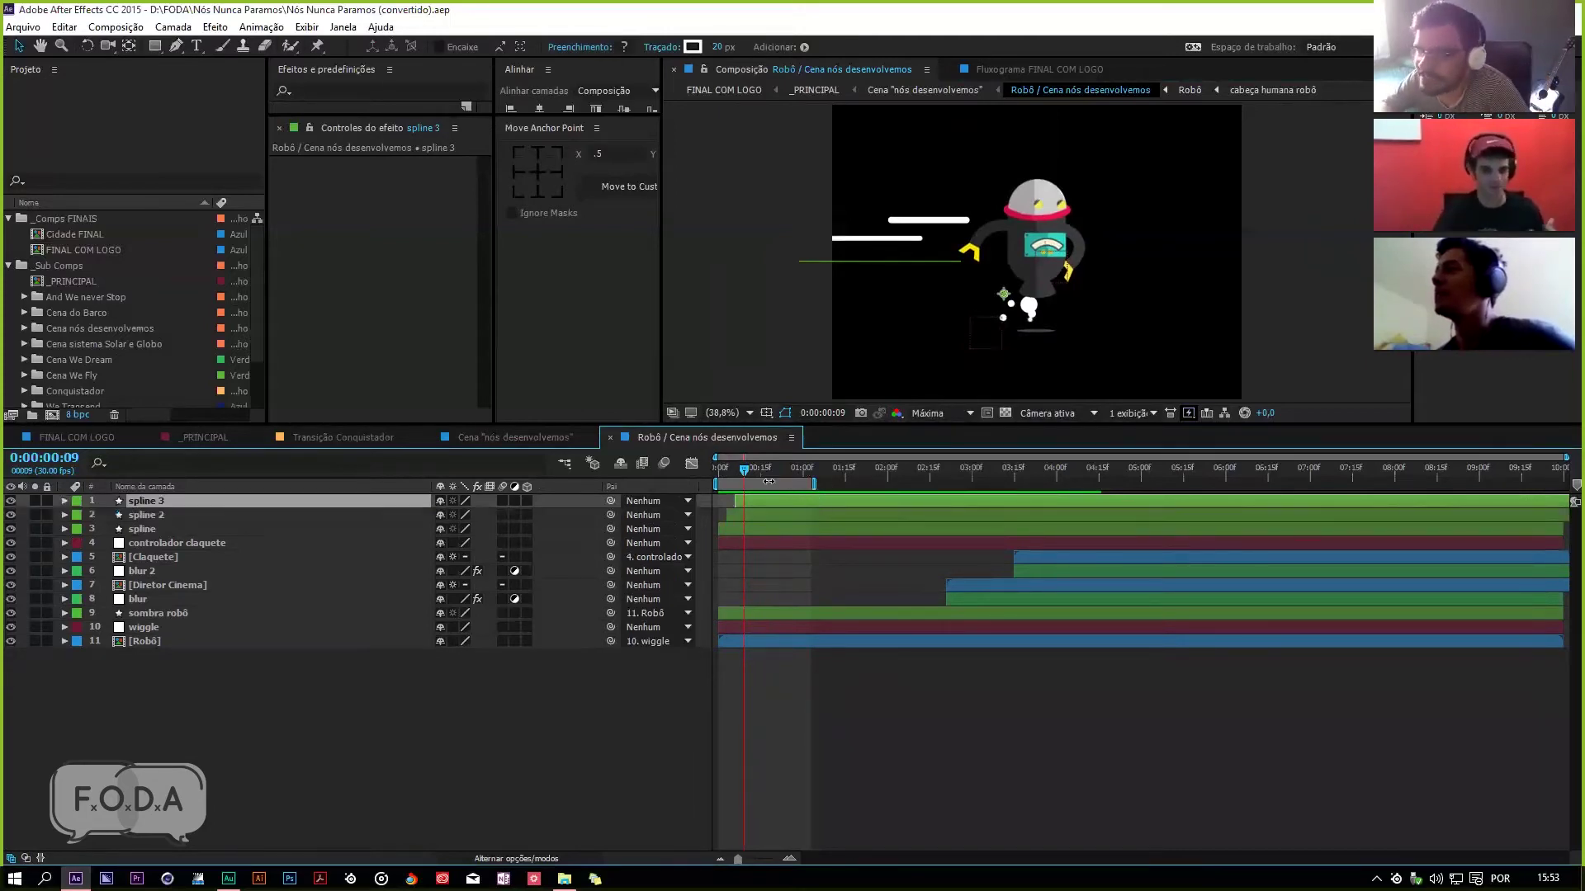
Step: Check the parent scene Cena "nós desenvolvemos", return to Robô / Cena nós desenvolvemos and scrub to the clapperboard at 0:00:03:25
left_click(580, 444)
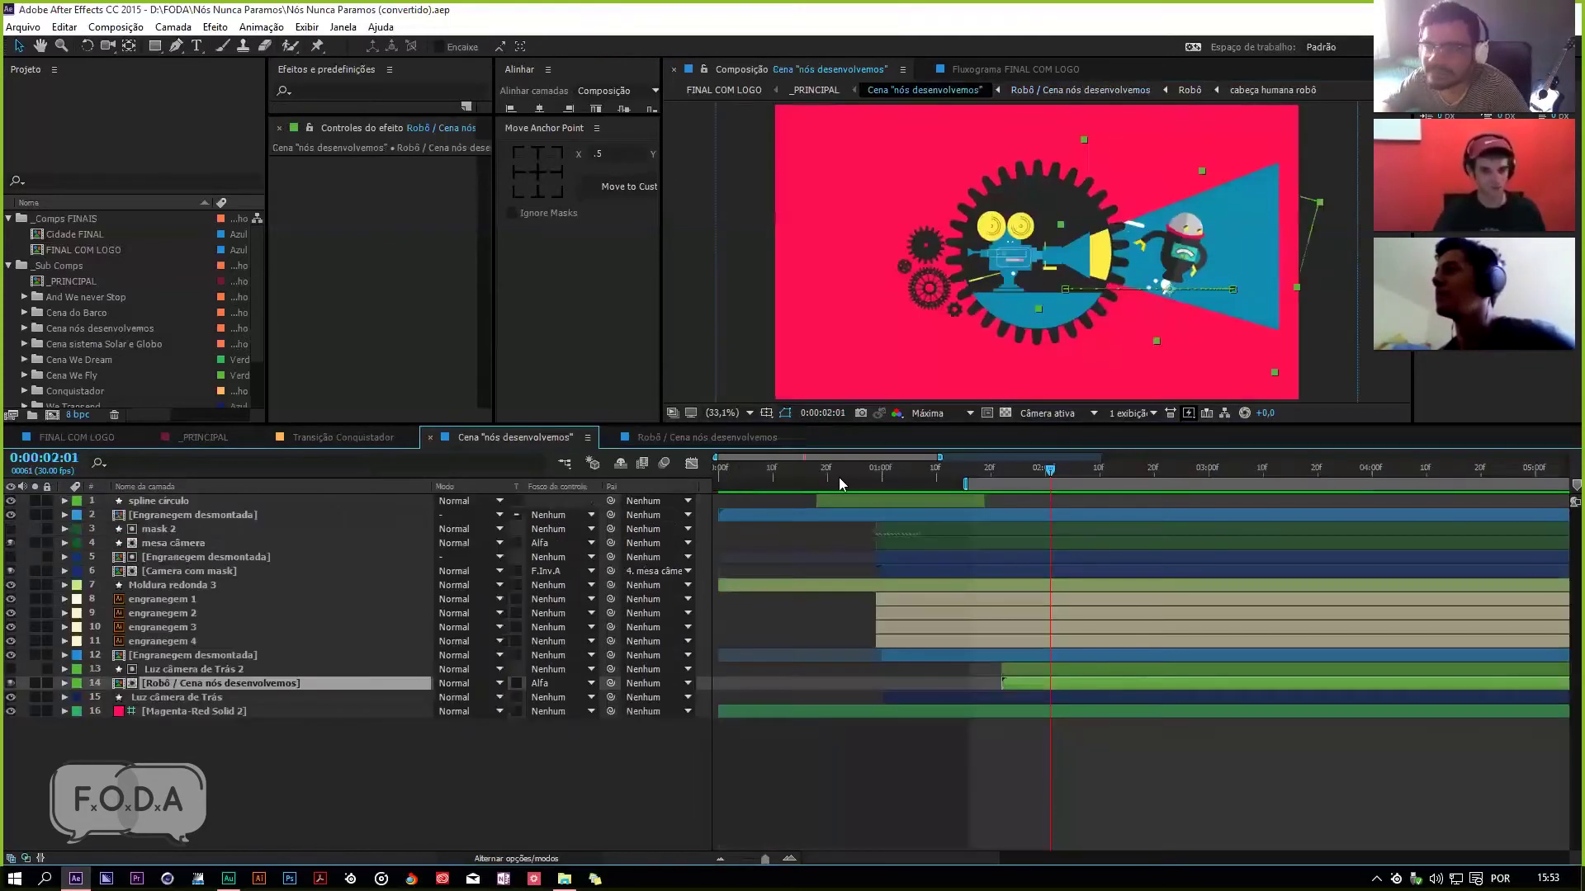
left_click(690, 446)
left_click(907, 470)
left_click_drag(930, 482, 1043, 492)
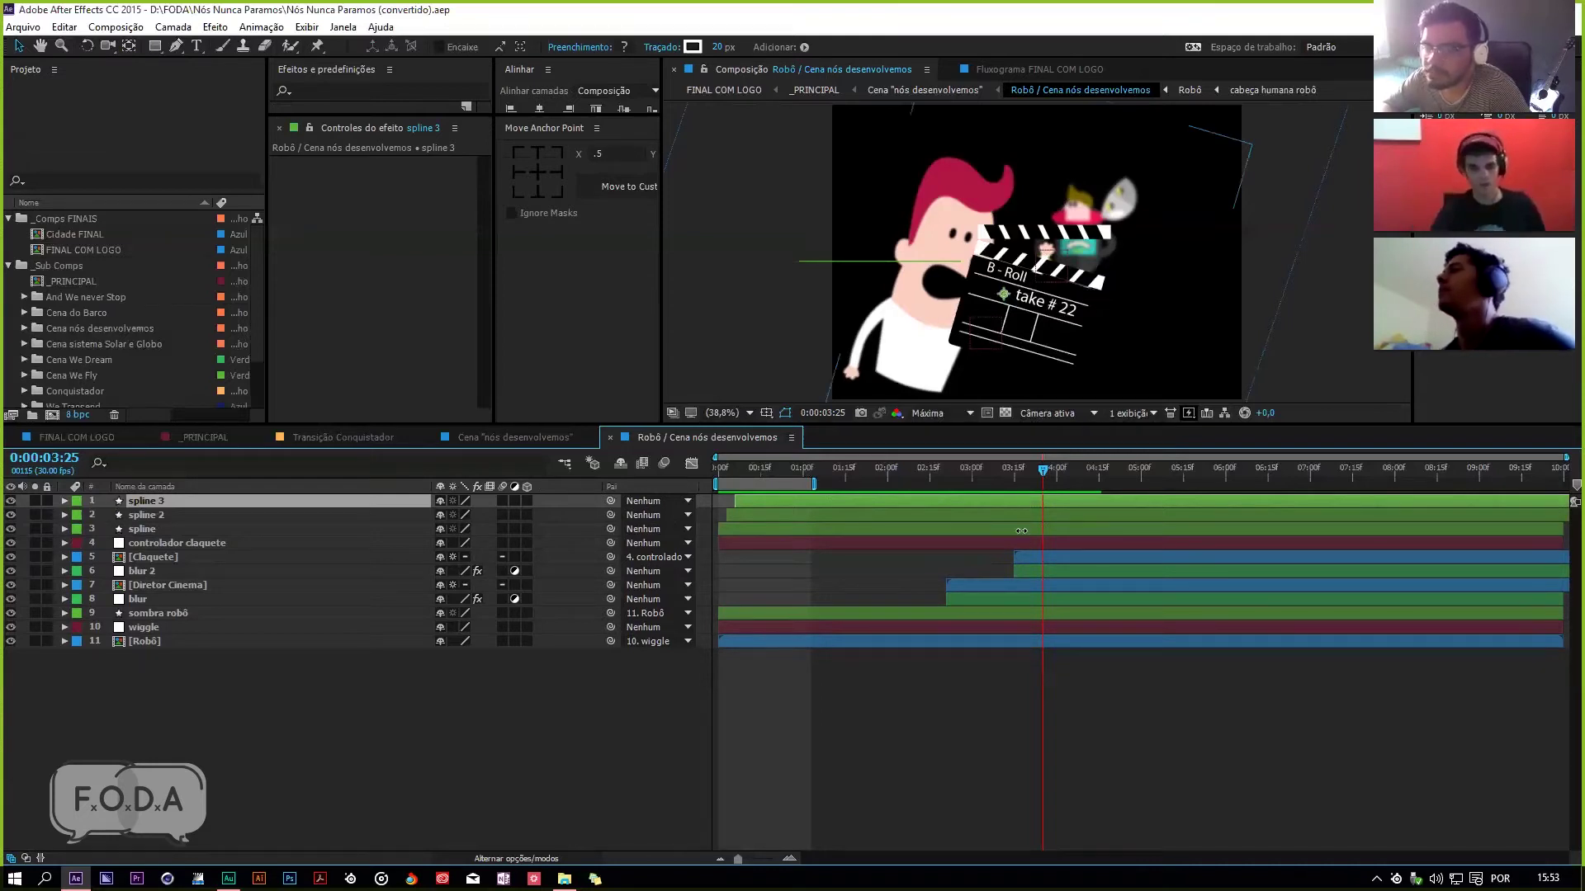
Step: Scrub back and forth through the director's entrance and stop at 0:00:03:07
left_click_drag(1028, 466, 985, 526)
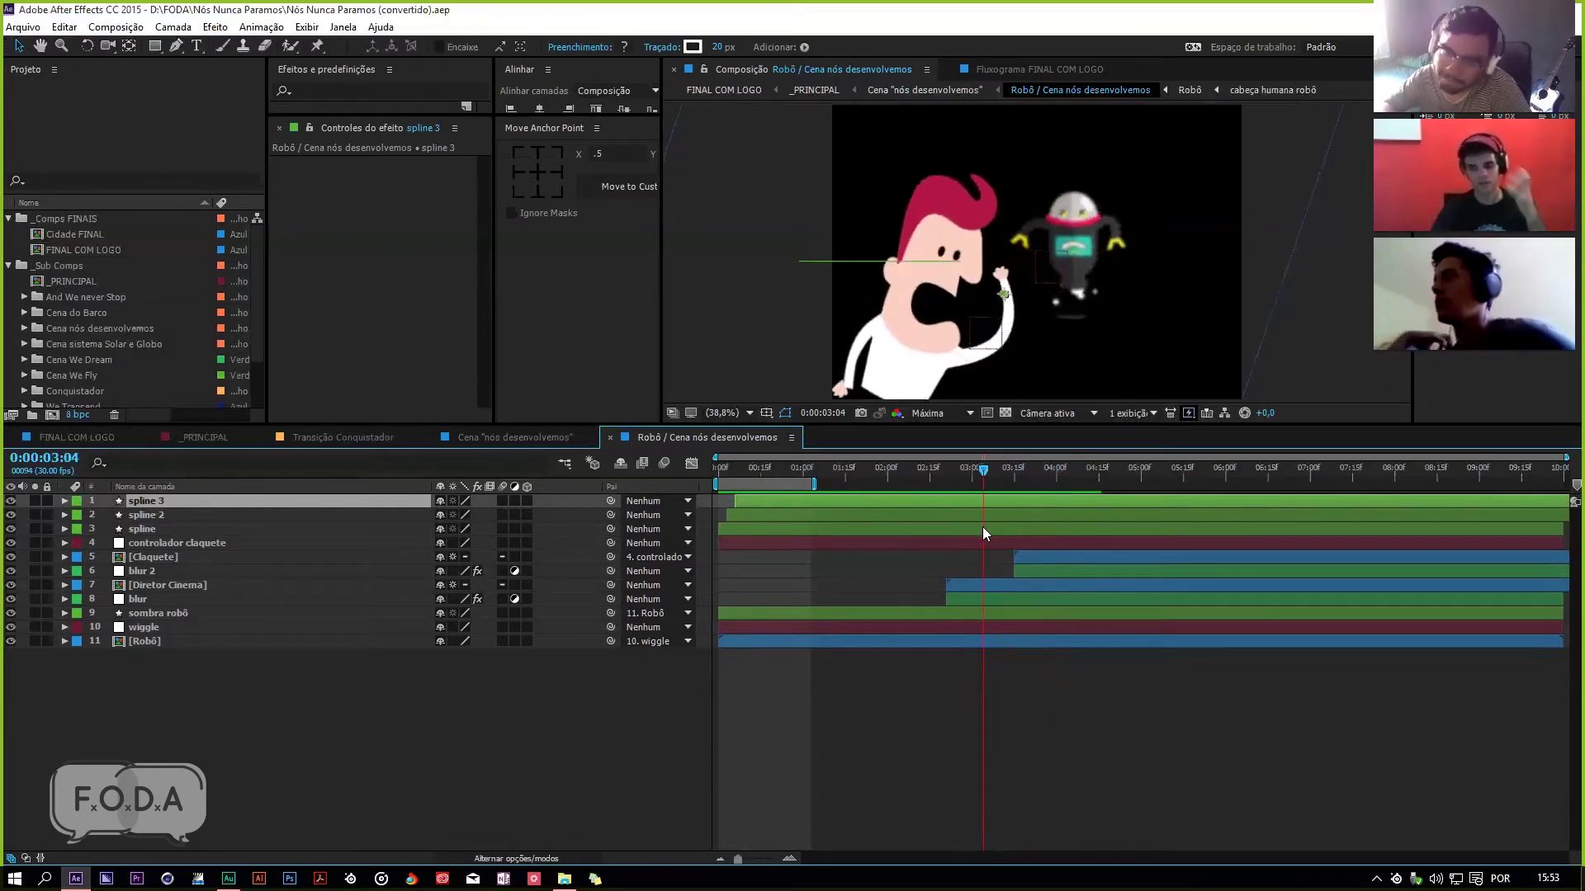
left_click_drag(982, 527, 1033, 472)
left_click_drag(1032, 472, 992, 518)
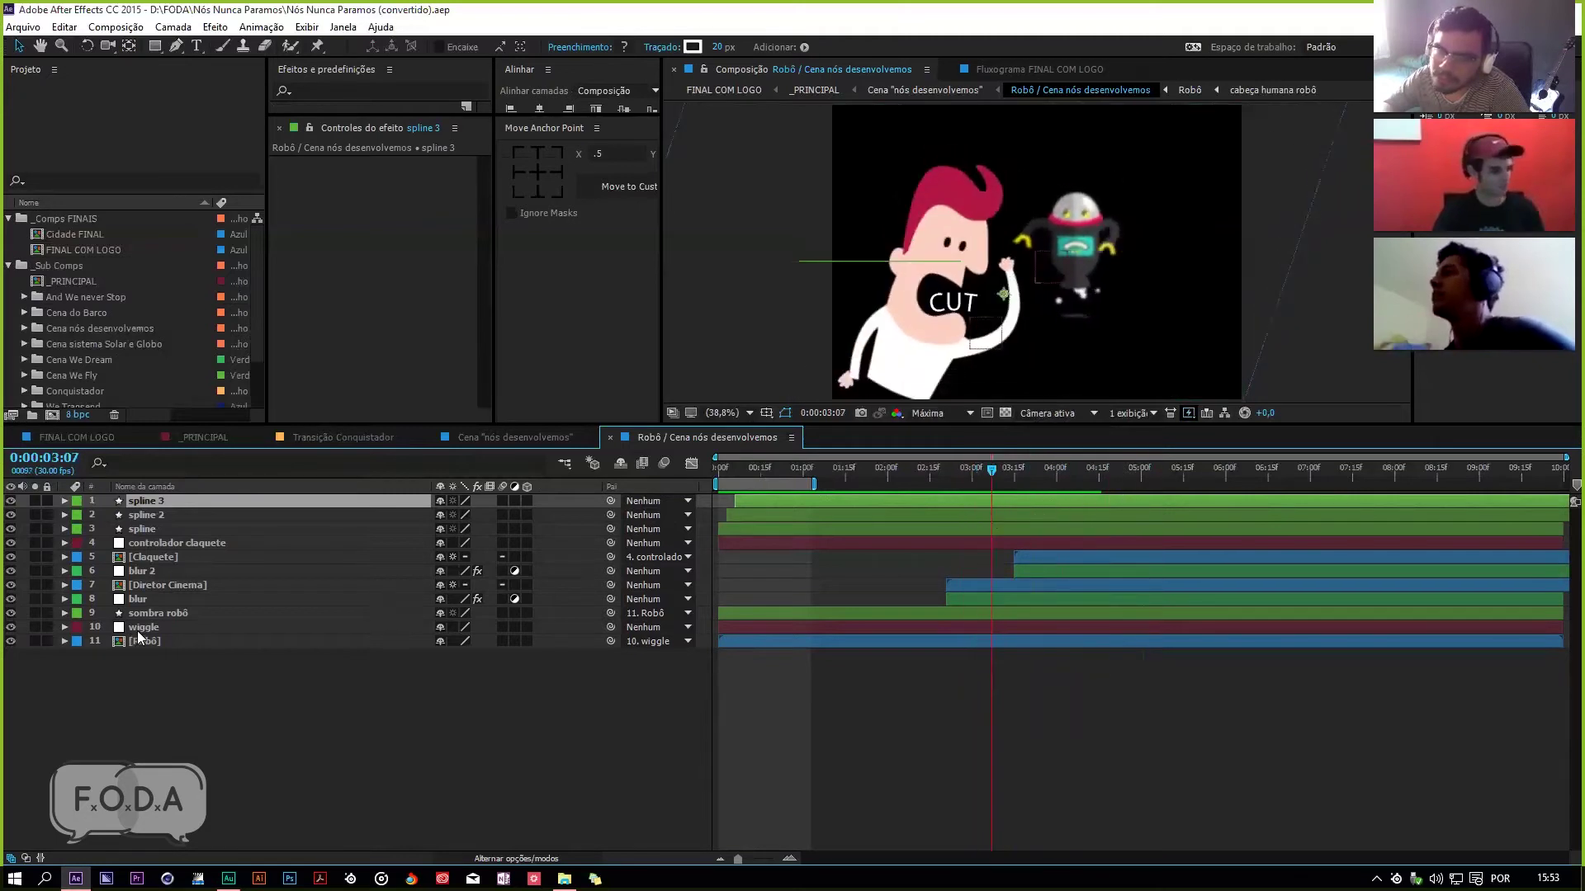
Step: Select the blur layer and toggle its visibility to compare the robot with and without the blur
left_click(141, 600)
left_click(11, 599)
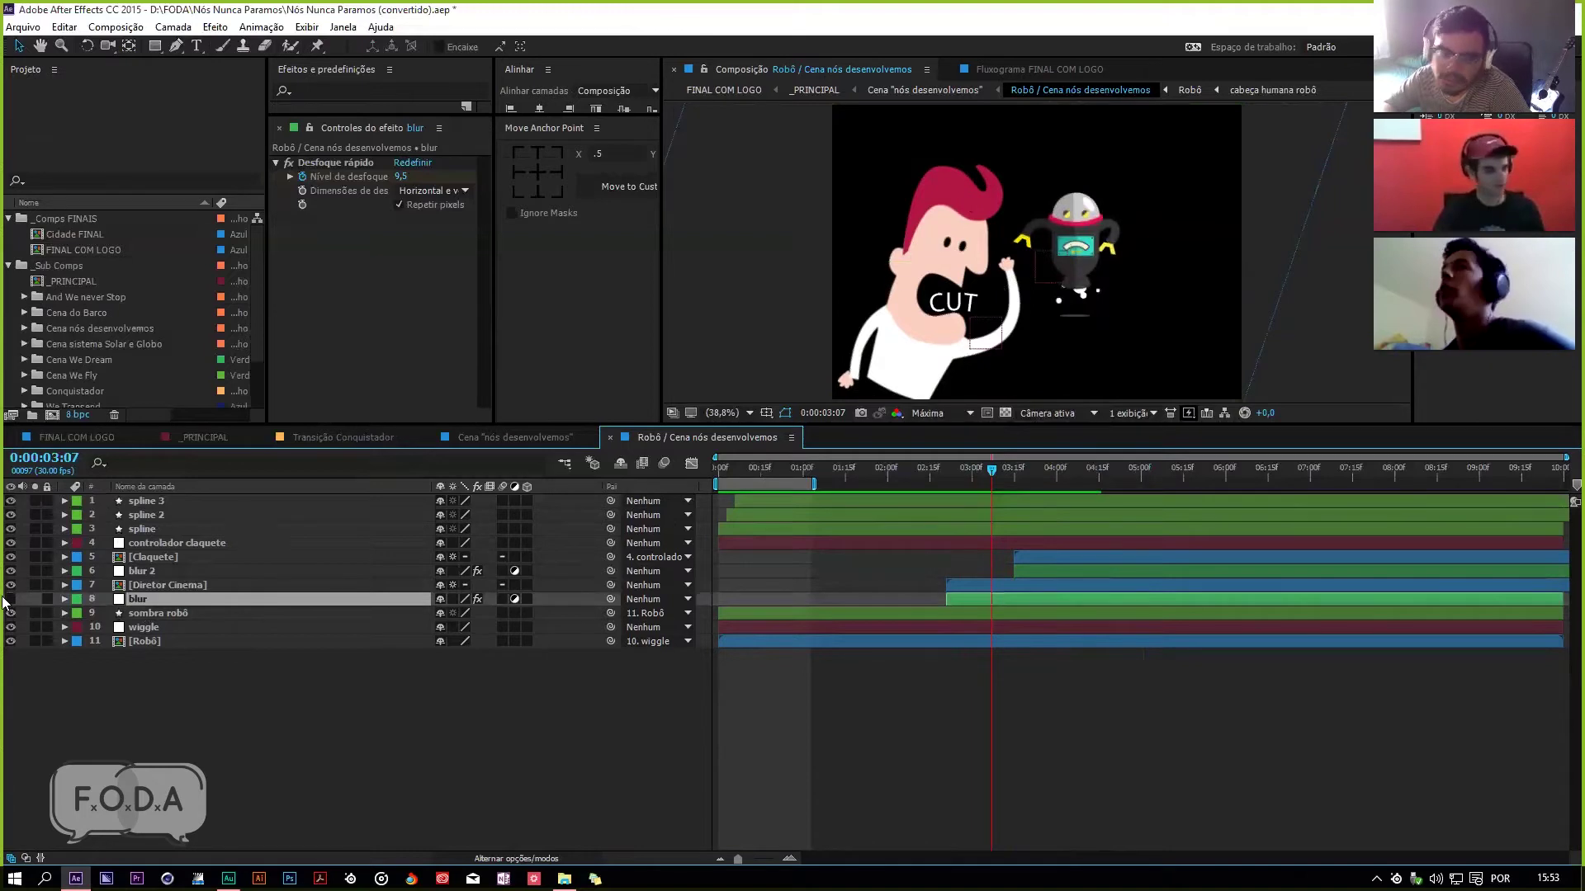
key("F2")
left_click(11, 599)
left_click(137, 599)
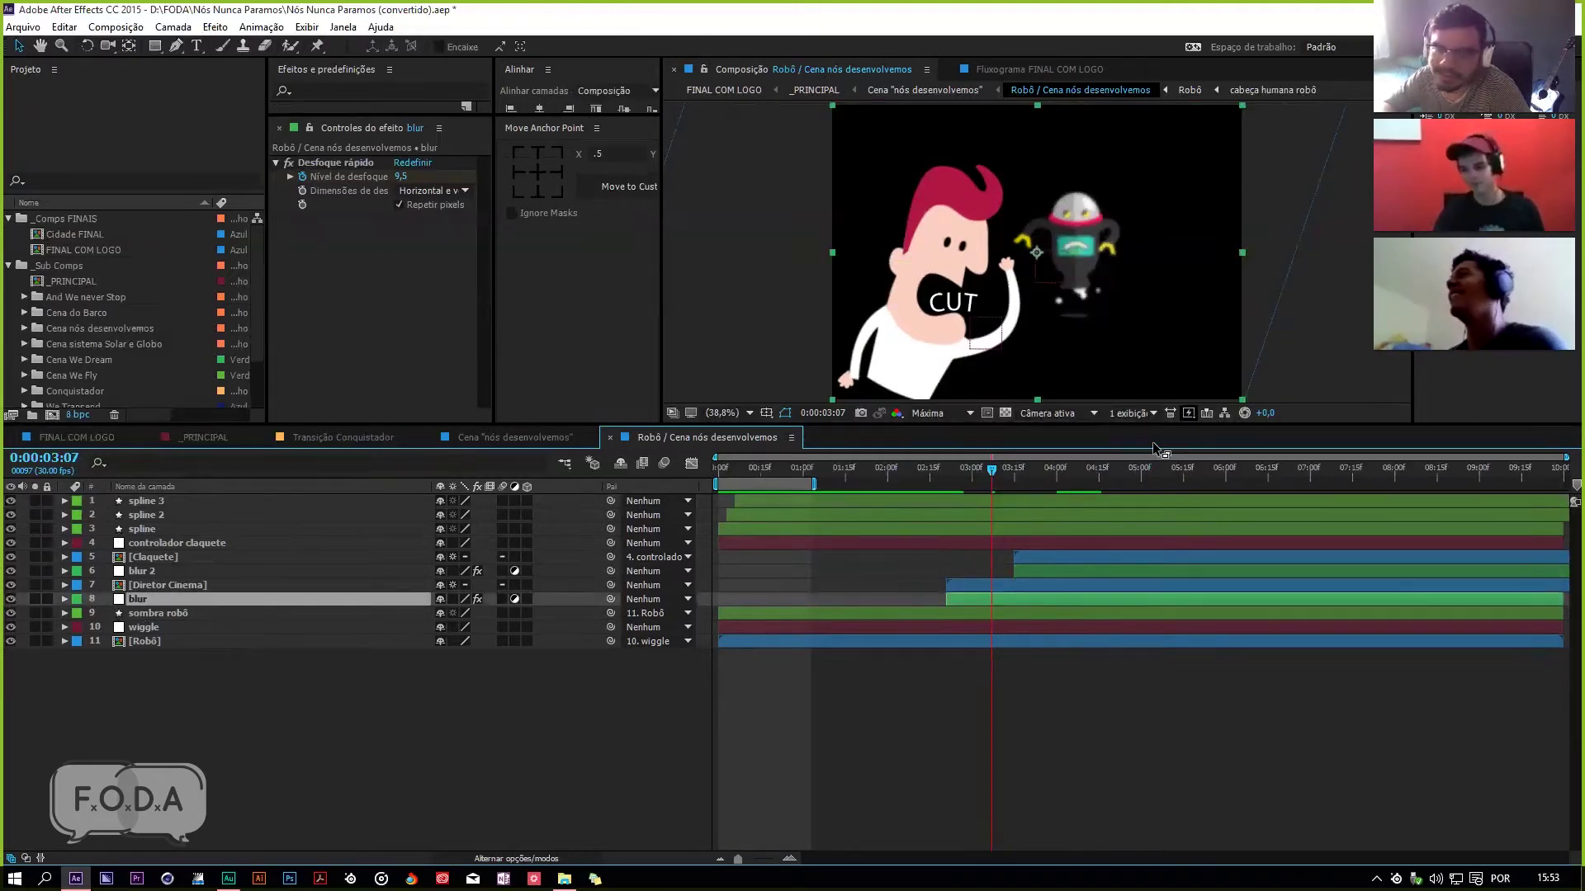
key("ctrl+s")
left_click(11, 599)
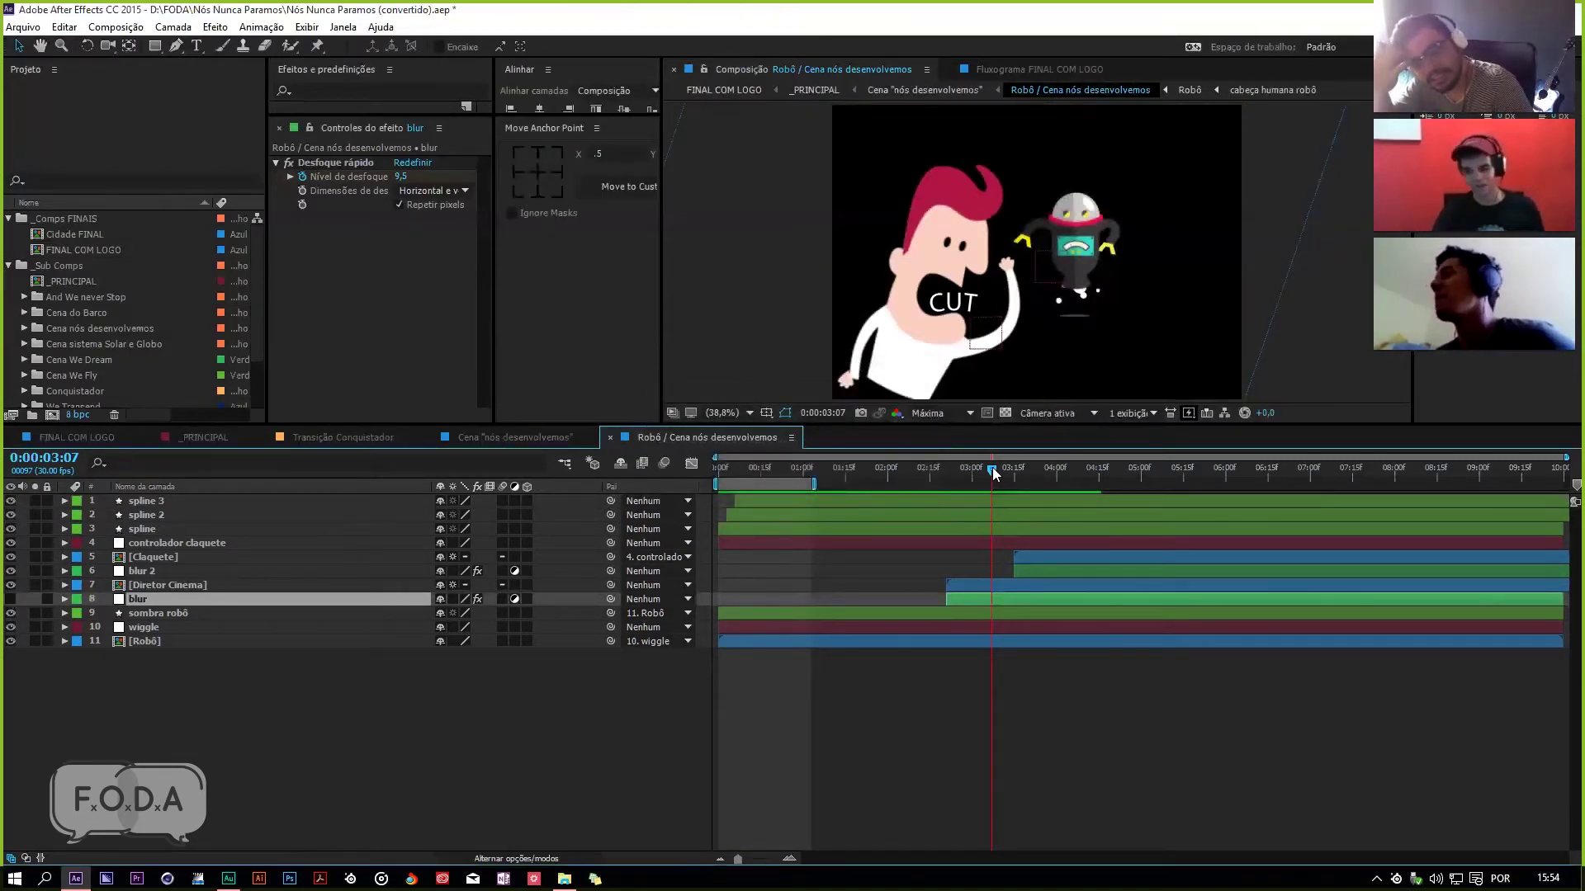
Step: Hide the Claquete layer at 0:00:03:26 and scrub back to 0:00:03:14
key("space")
mouse_move(1018, 471)
left_mouse_down()
mouse_move(981, 480)
mouse_move(1045, 471)
left_mouse_up()
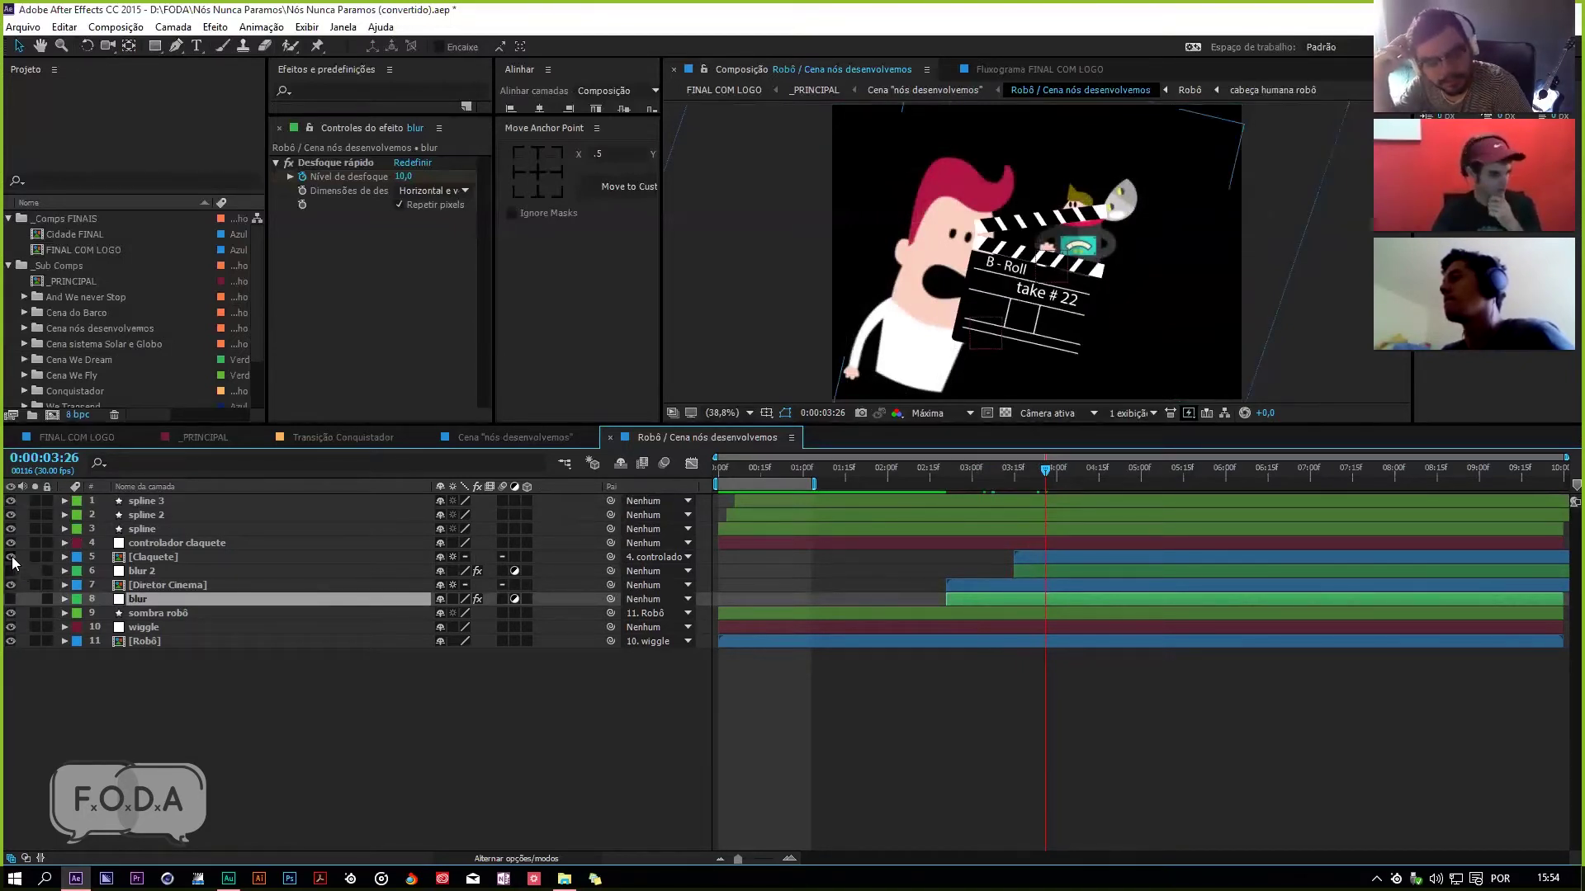
left_click(11, 557)
mouse_move(1038, 472)
left_mouse_down()
mouse_move(1004, 485)
mouse_move(1028, 487)
mouse_move(1011, 470)
left_mouse_up()
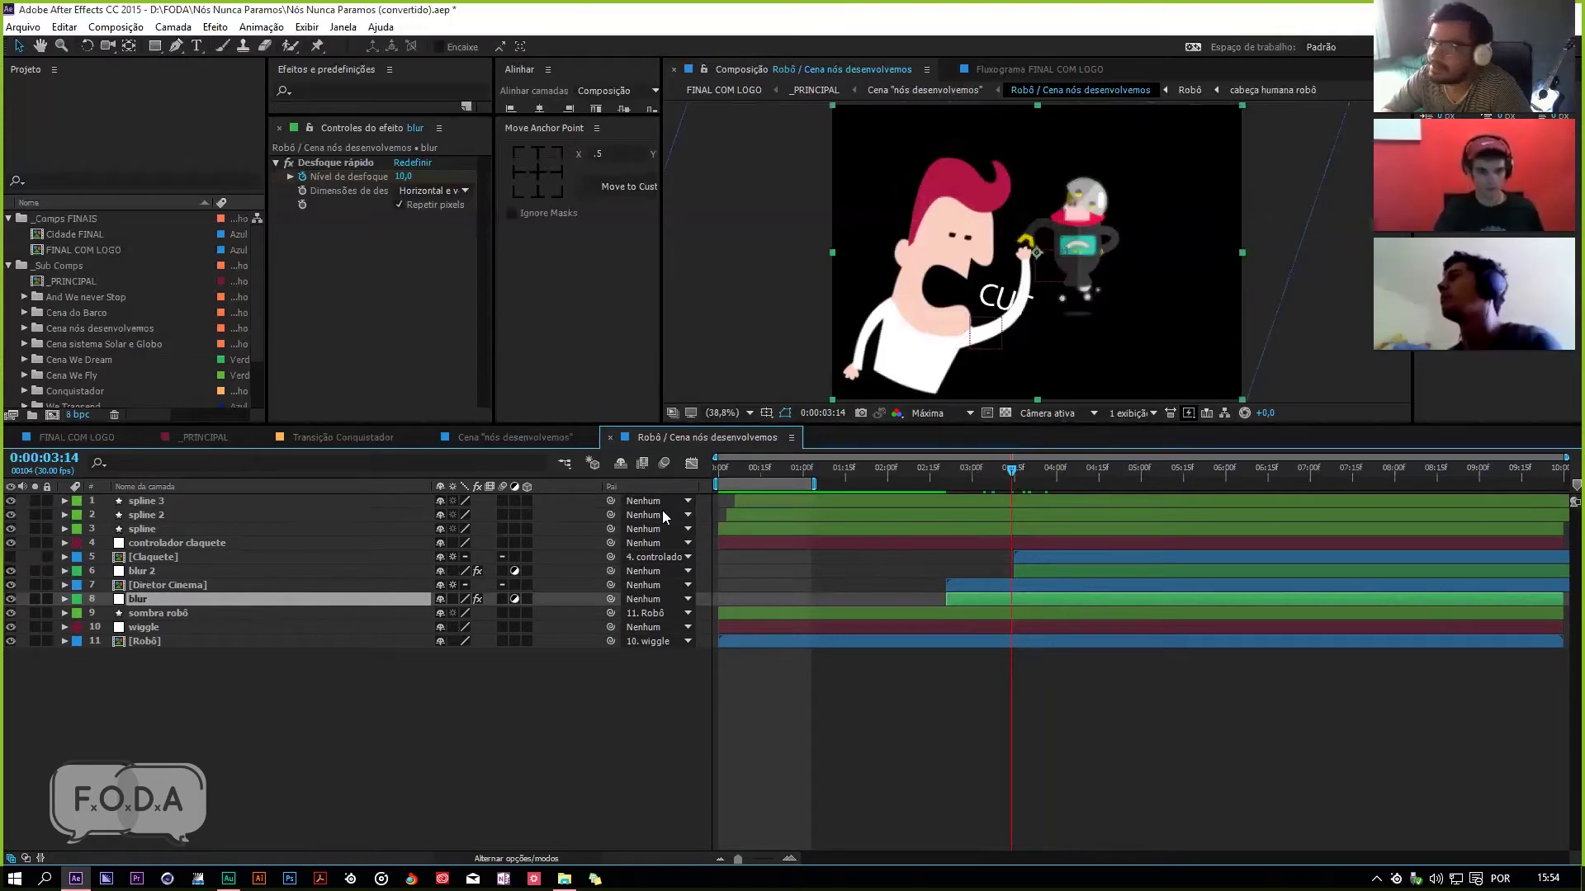
Step: Review the projected robot scene in Cena "nós desenvolvemos", stepping back from 0:00:06:04 to 0:00:03:03 and moving on to 0:00:07:04
left_click(495, 437)
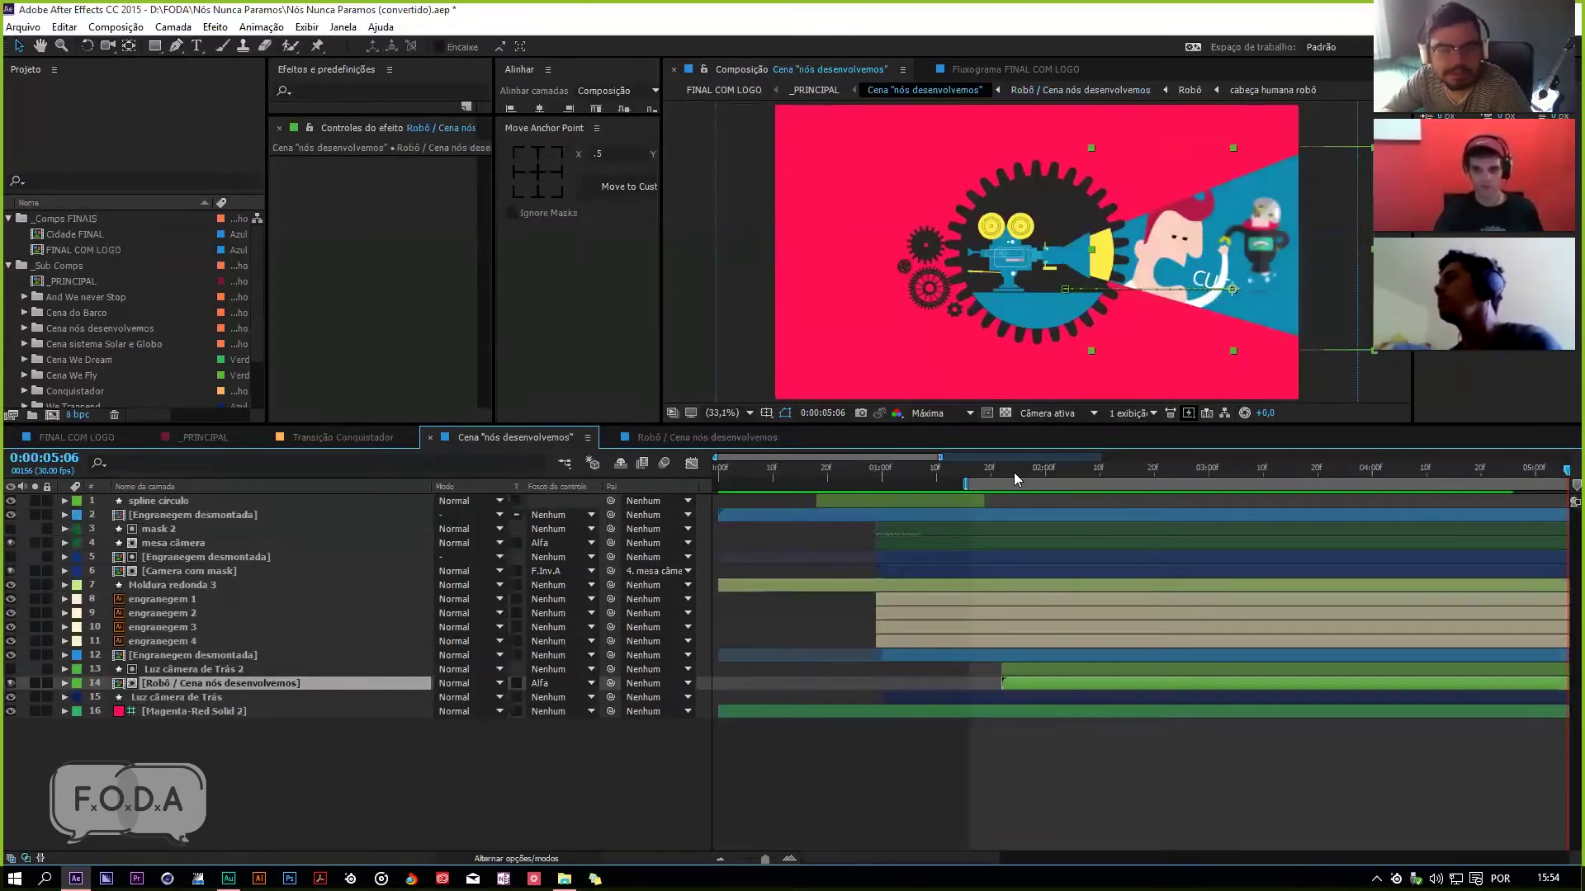
left_click_drag(979, 474, 1258, 476)
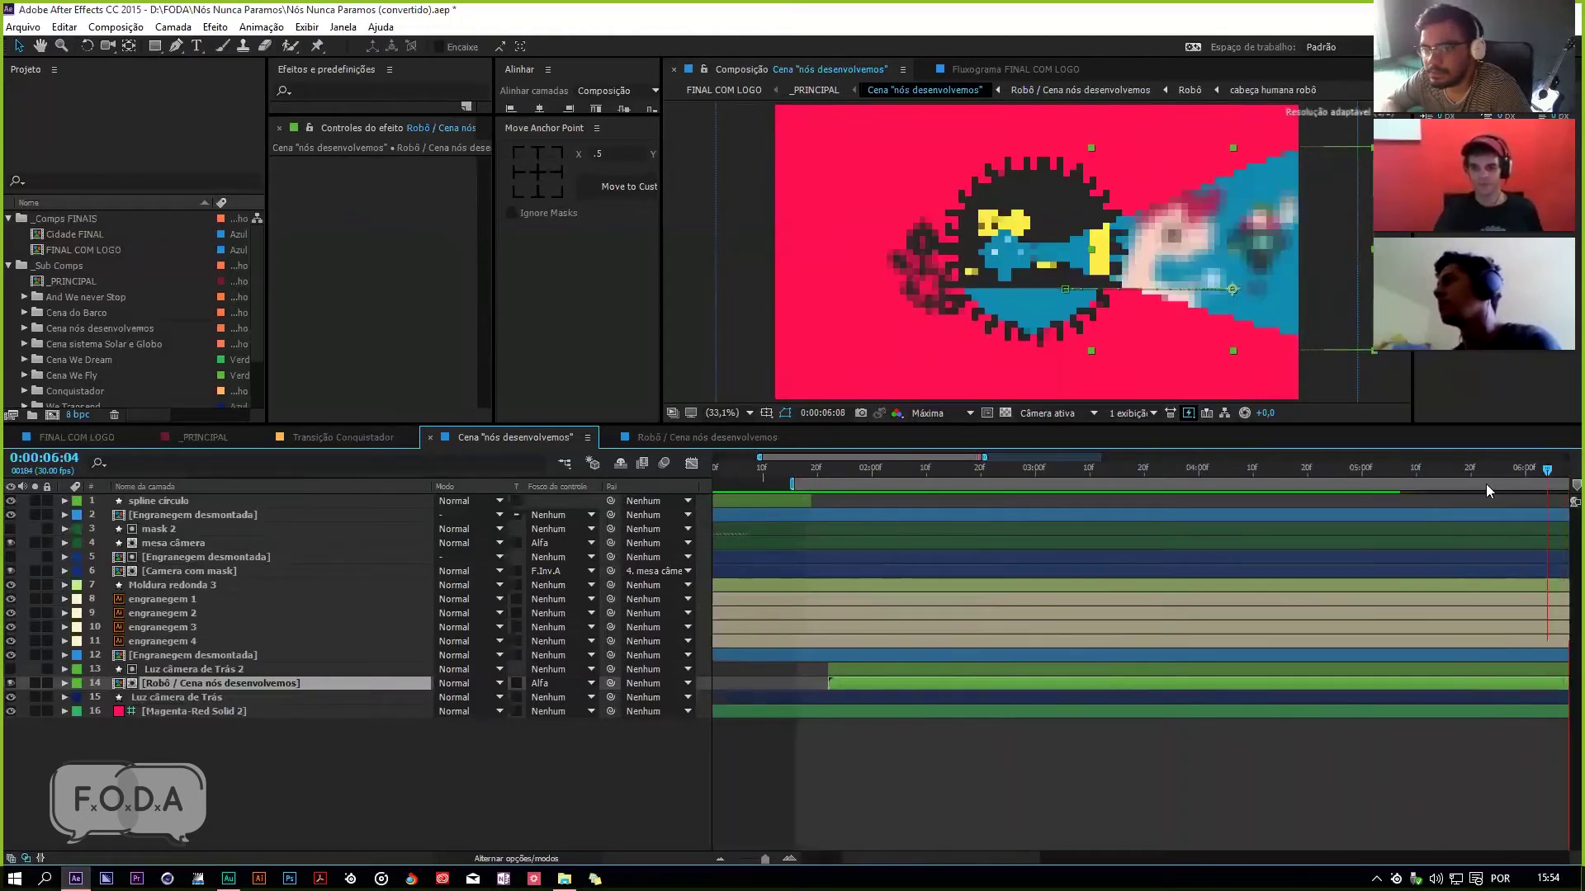
key("Page_Up")
key("Page_Up")
key("Page_Up")
key("Page_Up")
key("Page_Up")
key("Page_Up")
key("Page_Up")
key("Page_Up")
key("Page_Up")
key("Page_Up")
key("Page_Up")
key("Page_Up")
key("Page_Up")
key("Page_Up")
key("Page_Up")
key("Page_Up")
key("Page_Up")
key("Page_Up")
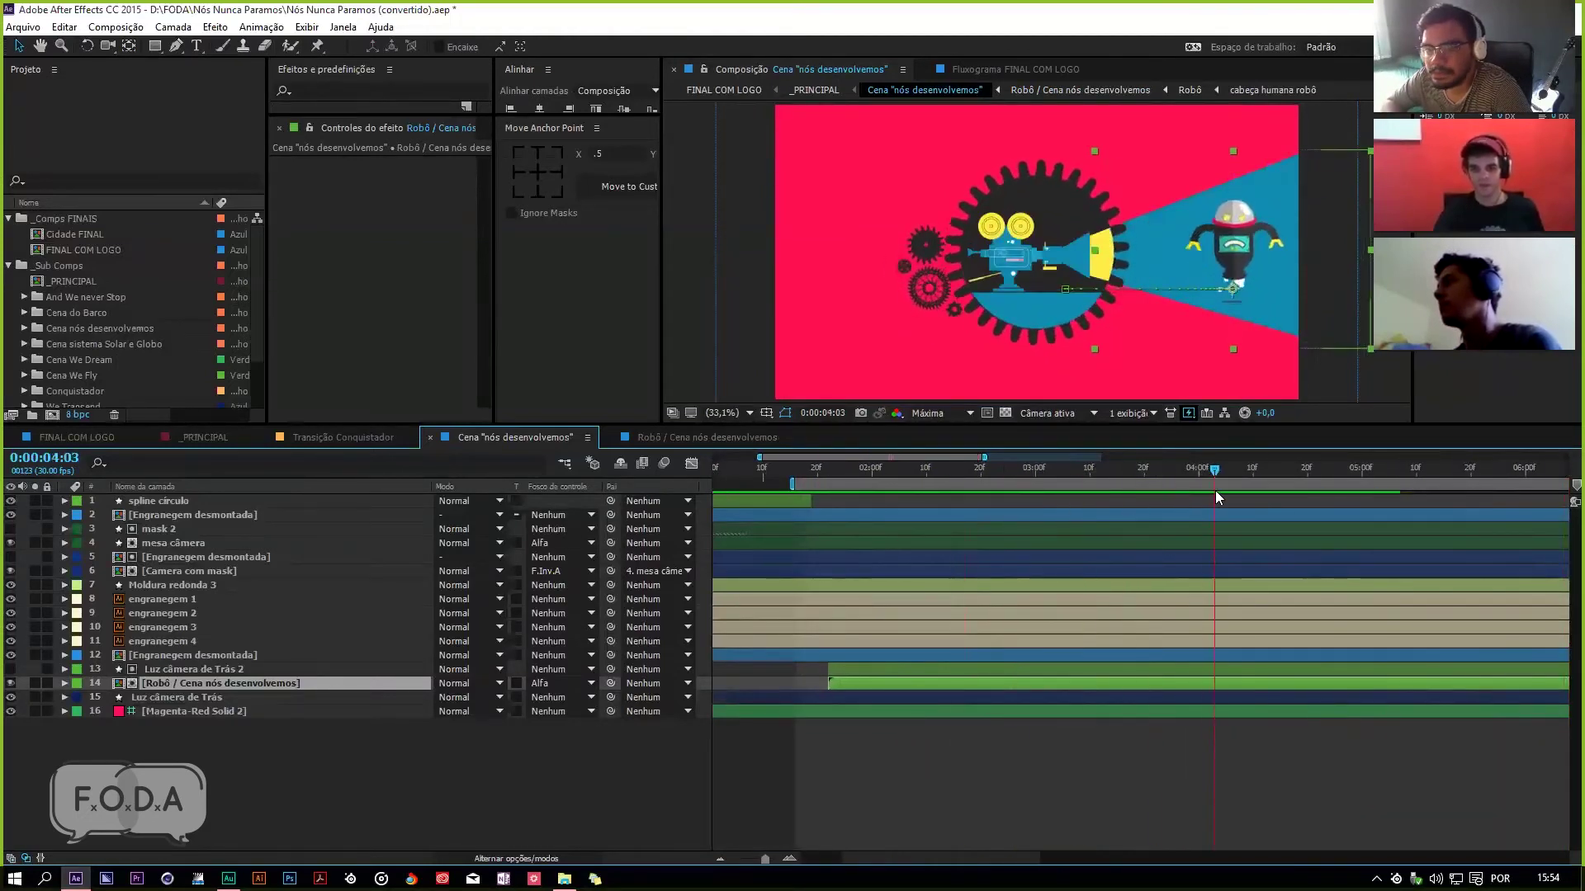
key("Page_Up")
key("Page_Up")
key("Page_Up")
key("Page_Up")
key("Page_Up")
key("Page_Up")
key("Page_Up")
key("Page_Up")
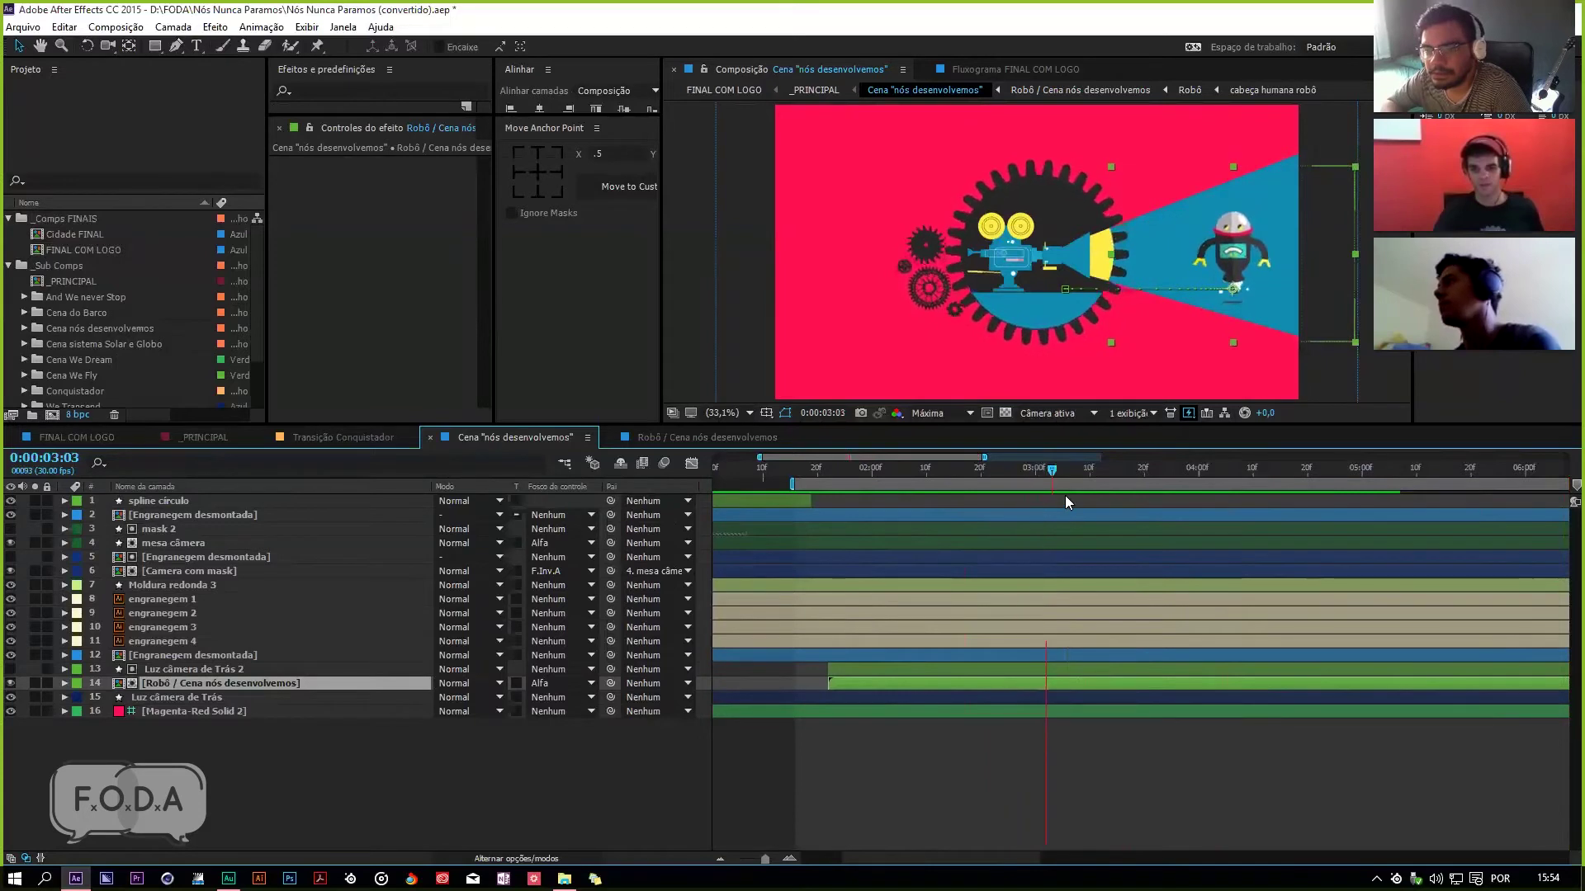
mouse_move(1139, 492)
left_mouse_down()
mouse_move(1469, 485)
mouse_move(726, 543)
mouse_move(1299, 487)
mouse_move(1560, 489)
mouse_move(931, 510)
mouse_move(1046, 503)
mouse_move(1053, 470)
mouse_move(1112, 479)
left_mouse_up()
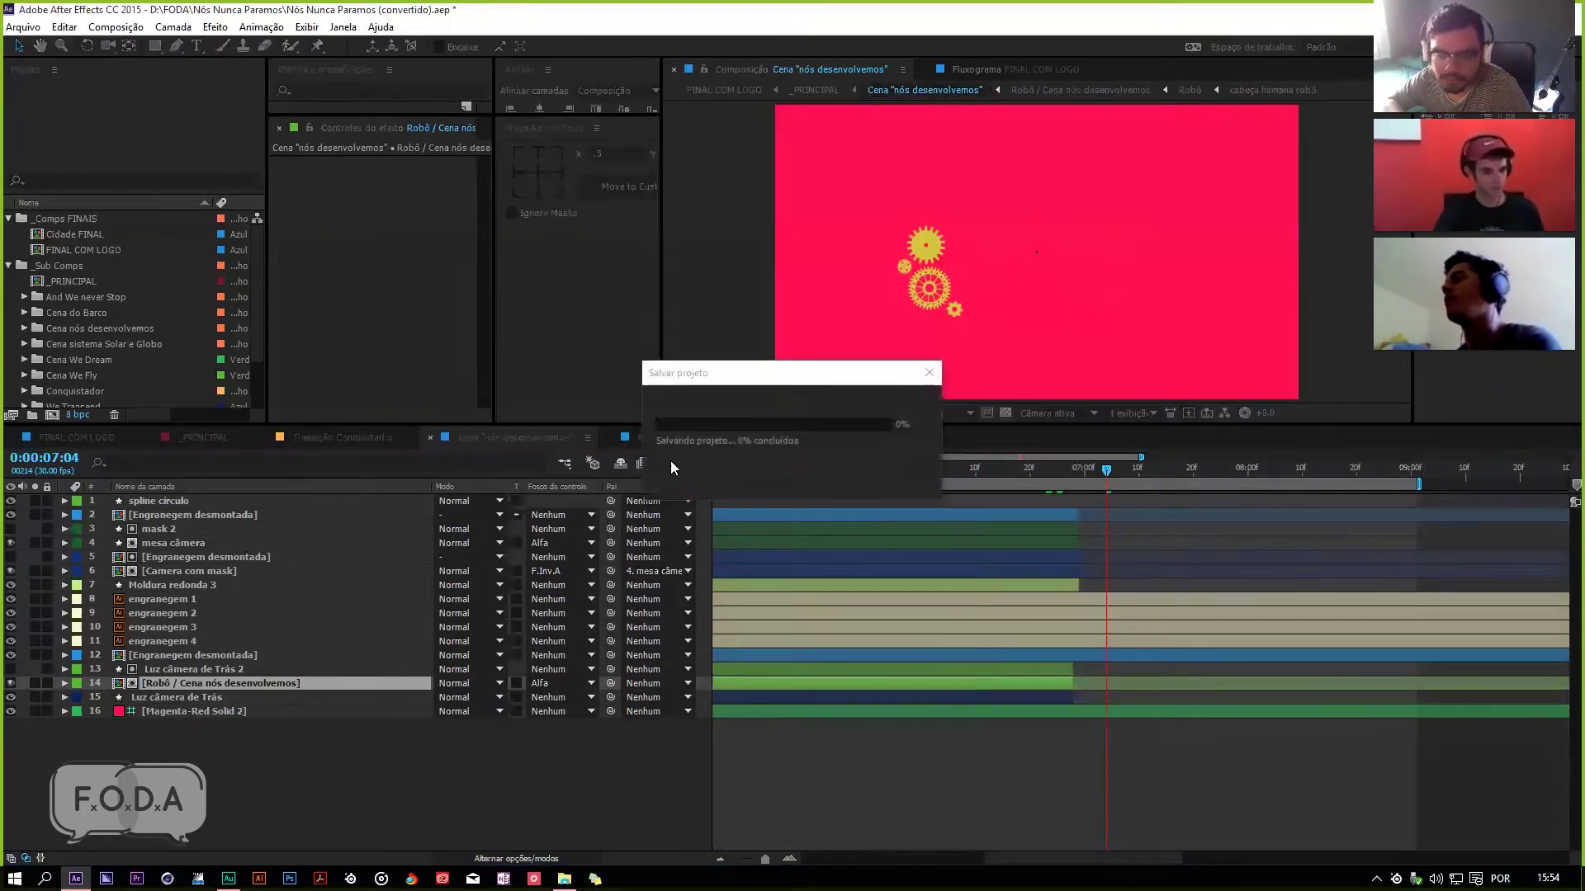
Step: Close the Robô / Cena nós desenvolvemos composition and bring up Transição Conquistador
left_click(639, 437)
left_click(398, 442)
left_click(610, 438)
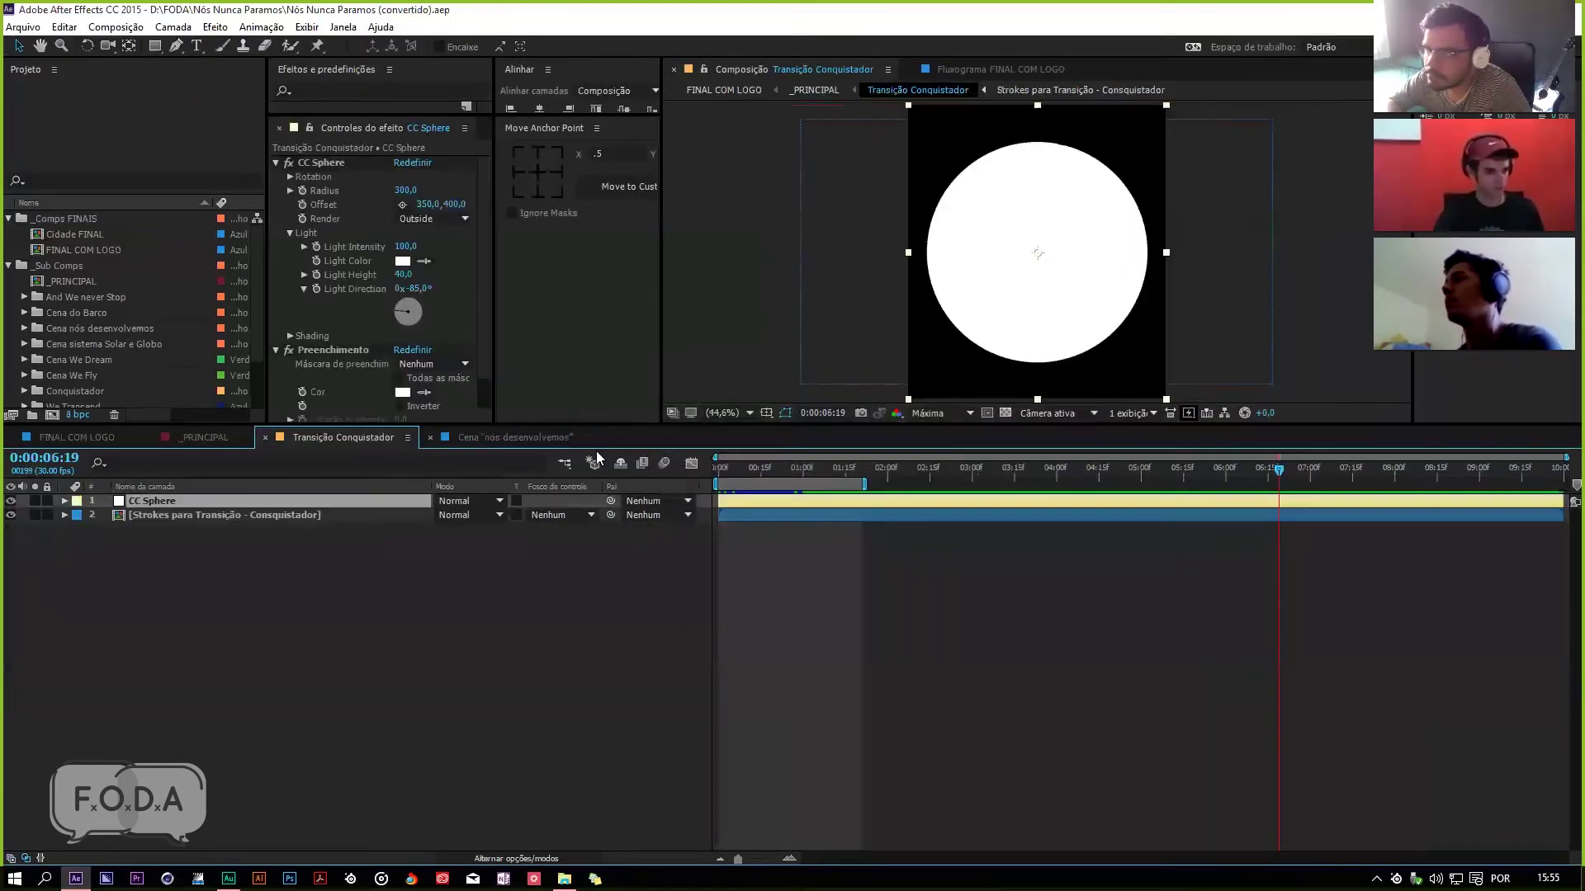
Step: Close the Transição Conquistador composition and scrub Cena "nós desenvolvemos" back to 0:00:06:15
left_click(265, 437)
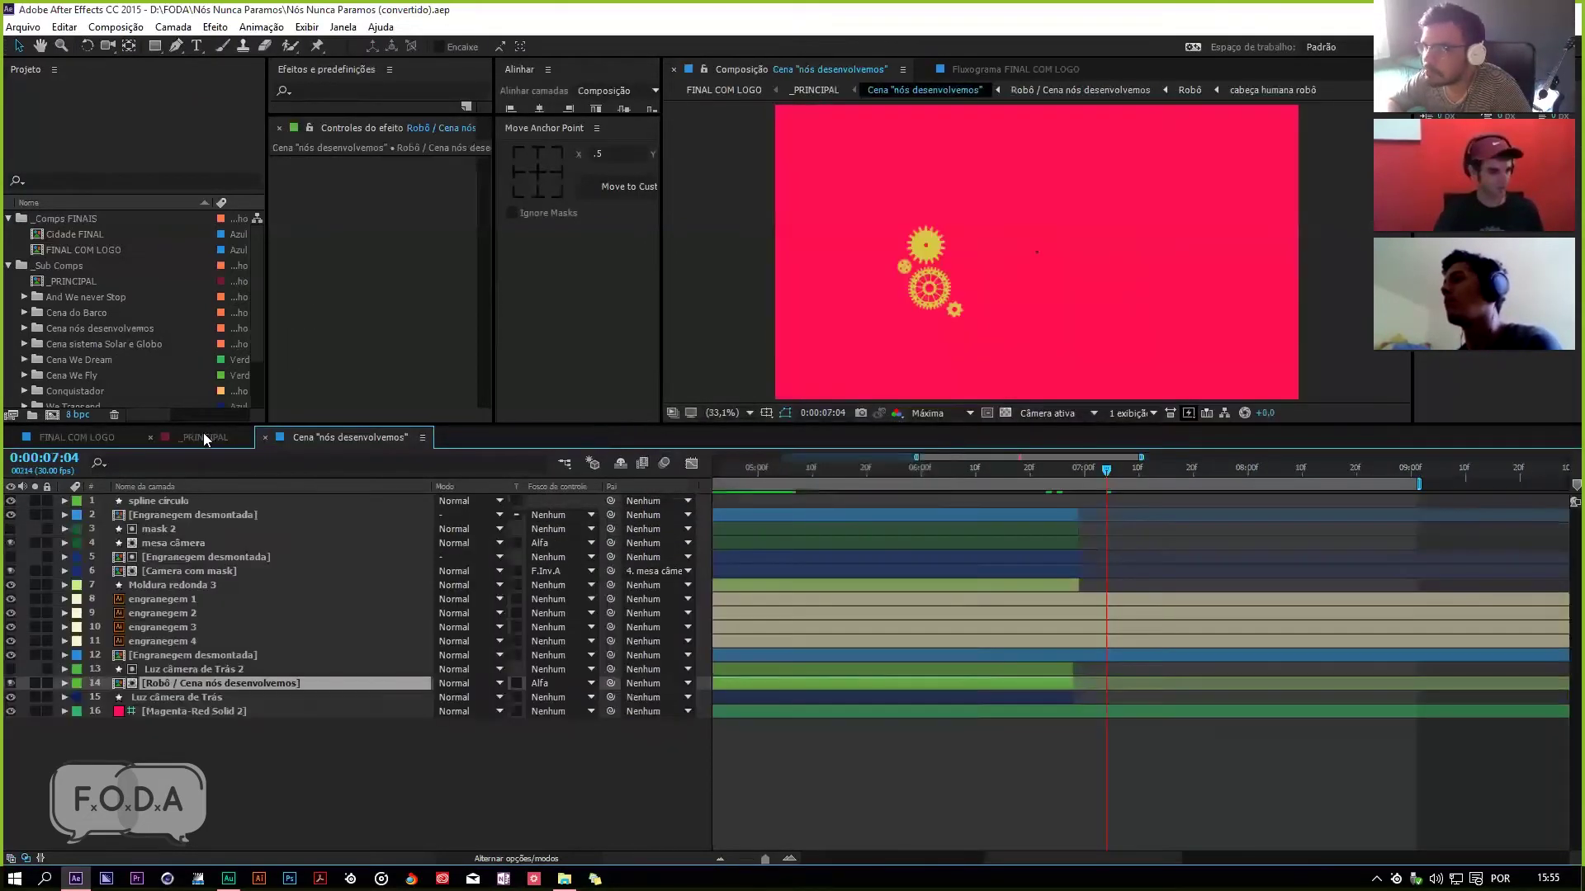
left_click_drag(911, 477, 1002, 472)
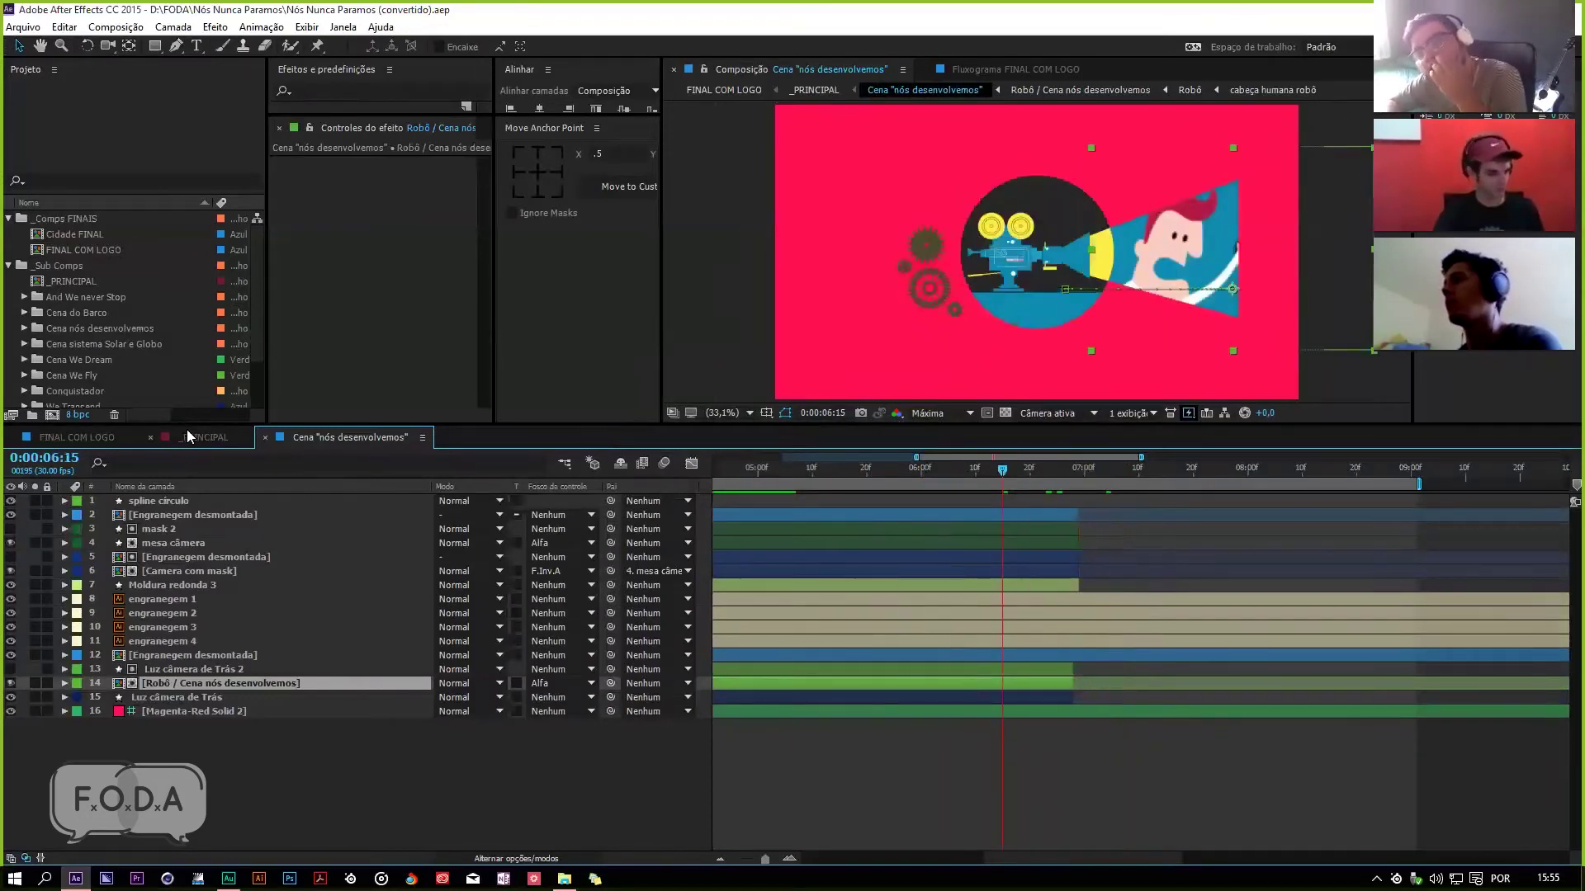
Step: Return to the _PRINCIPAL composition, scrub to about 0:00:30:06 and reveal the keyframes of the Cena "nós desenvolvemos" layer
key("shift+Escape")
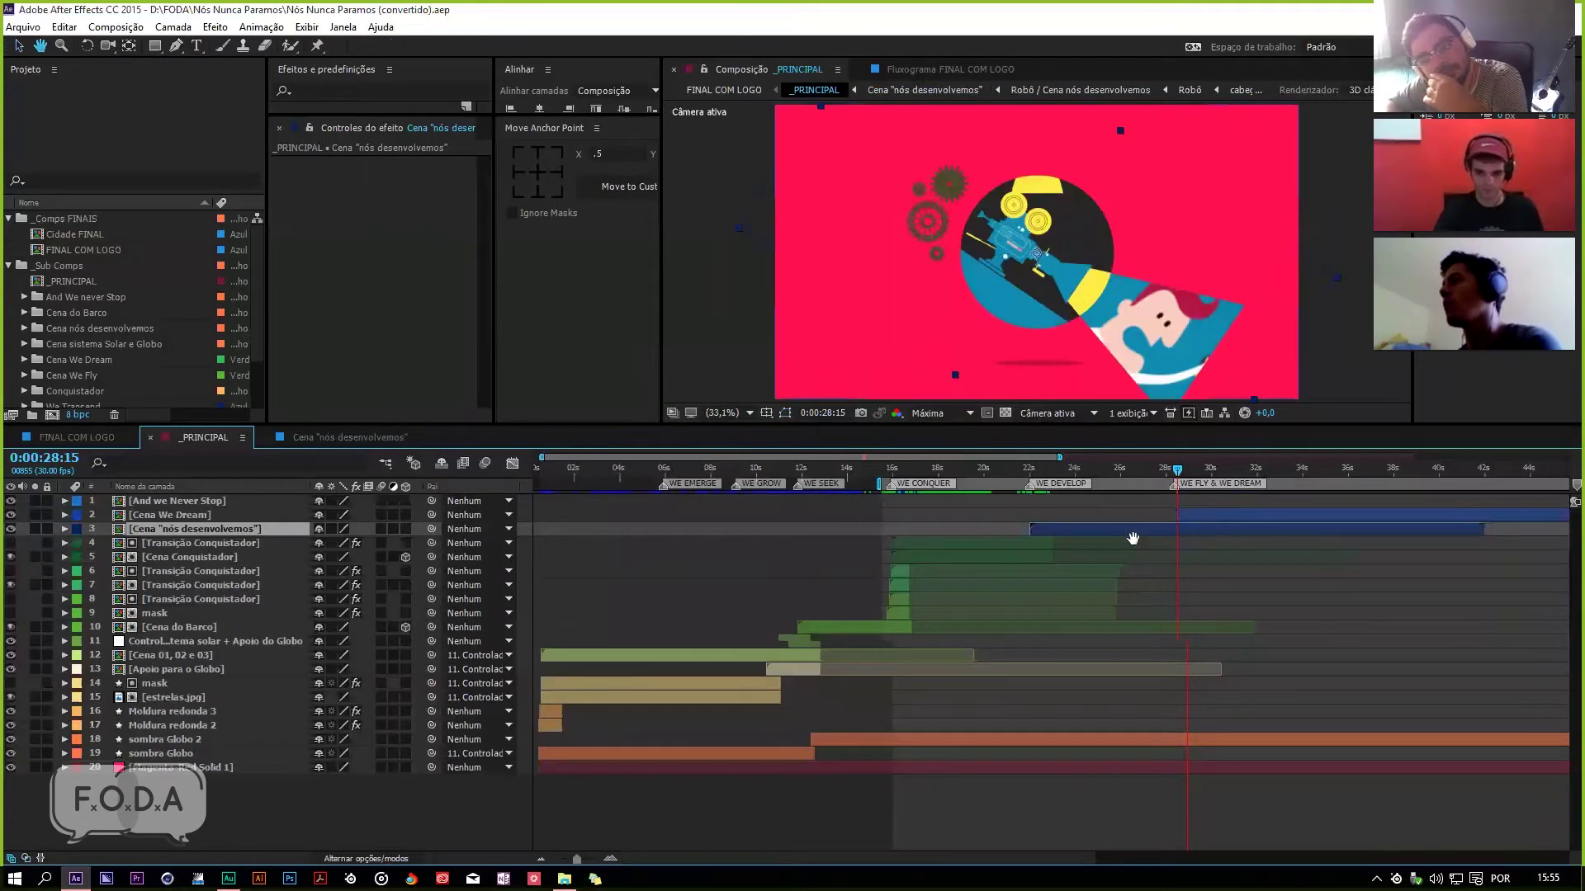
scroll(1132, 536, "right", 5)
left_click_drag(608, 472, 662, 487)
key("u")
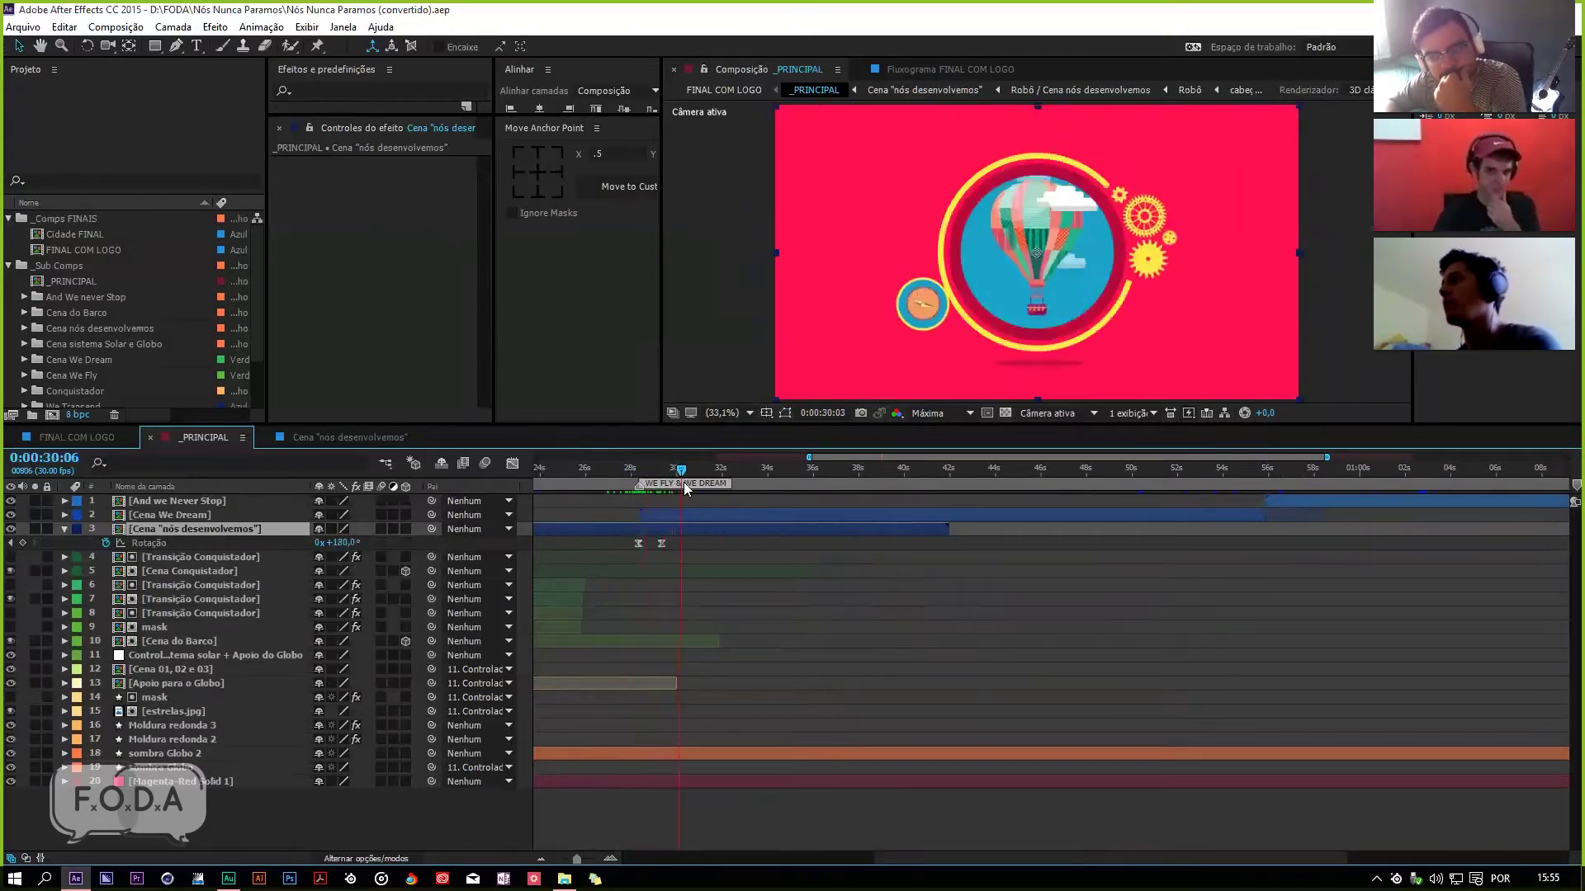
Step: Open the Cena We Dream precomposition and scrub through its balloon and airplane part, ending near 0:00:03:15
double_click(700, 517)
left_click_drag(763, 471, 859, 505)
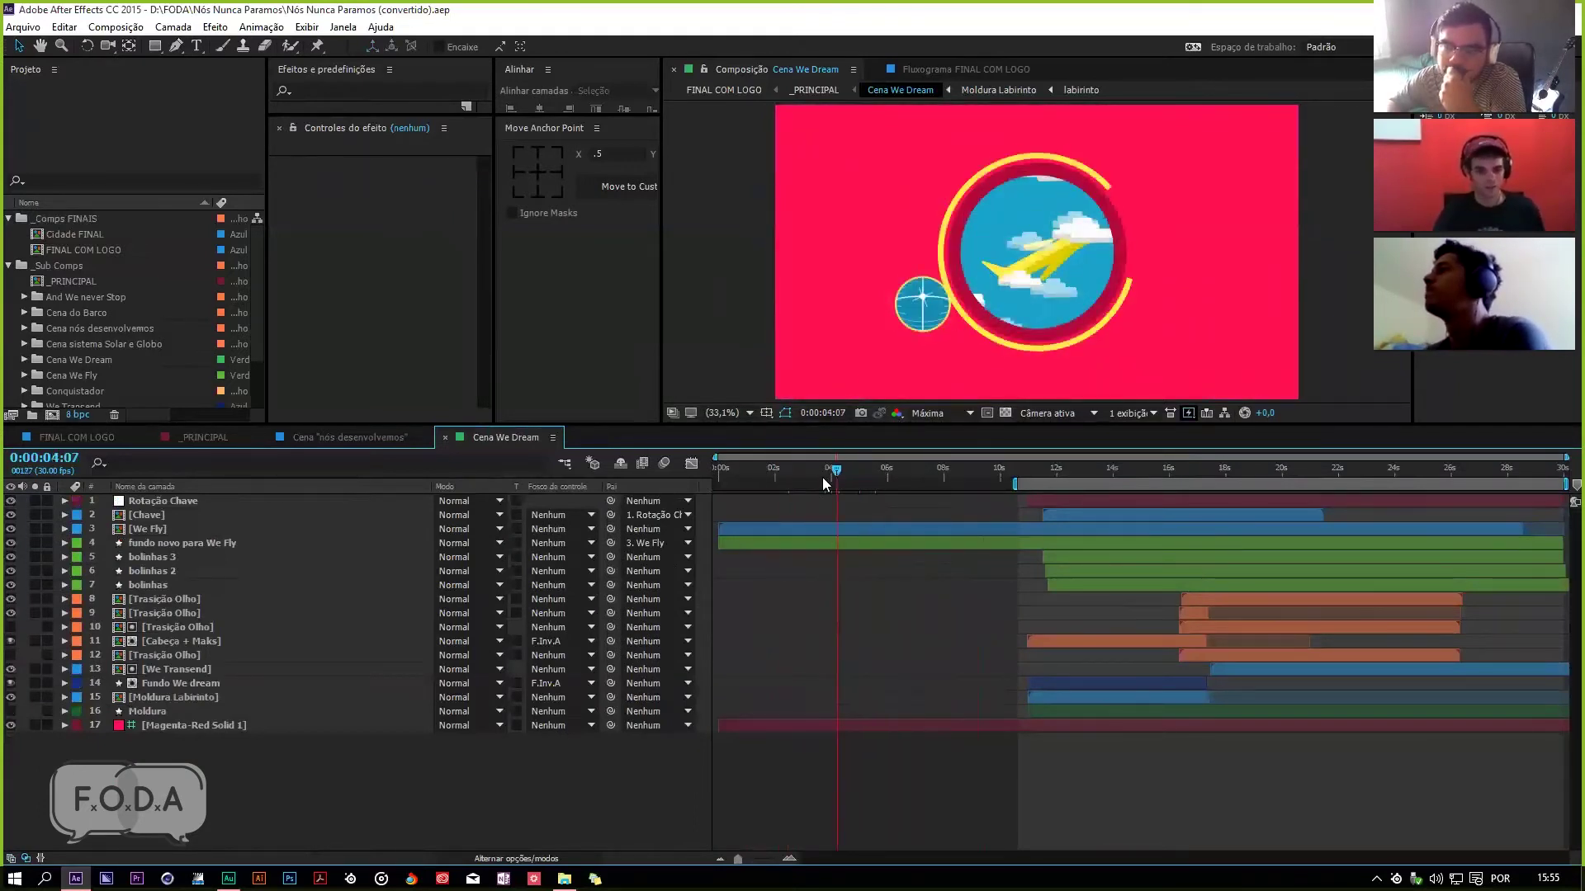
left_click_drag(822, 483, 817, 480)
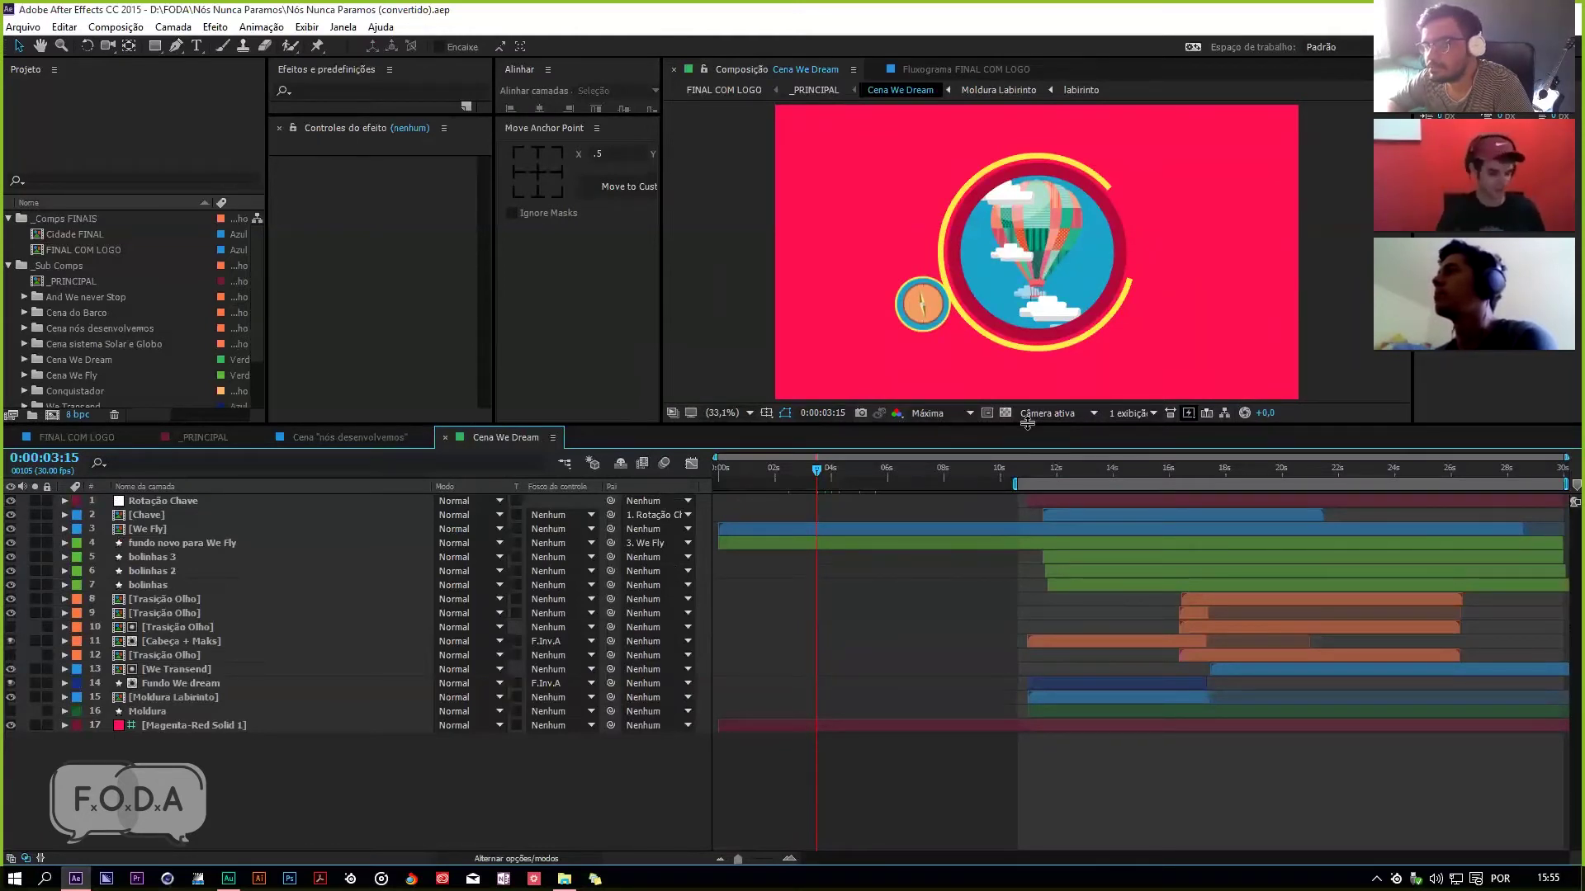
Step: Set the start of Cena We Dream's work area at 0:00:07:09 and preview the rocket transition from there
left_click_drag(821, 472, 918, 487)
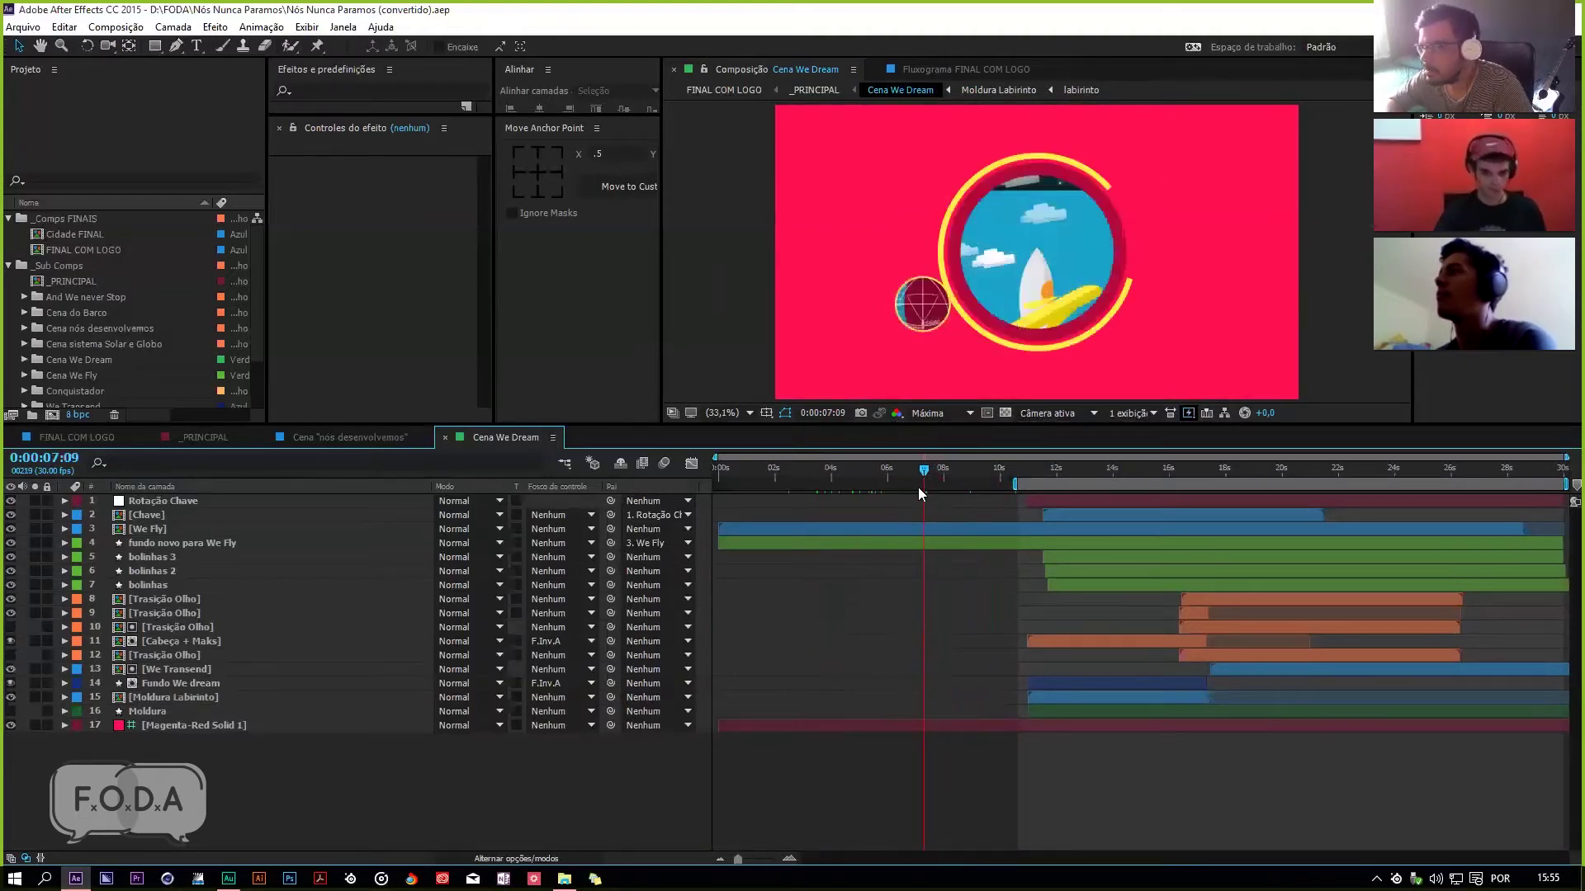
key("b")
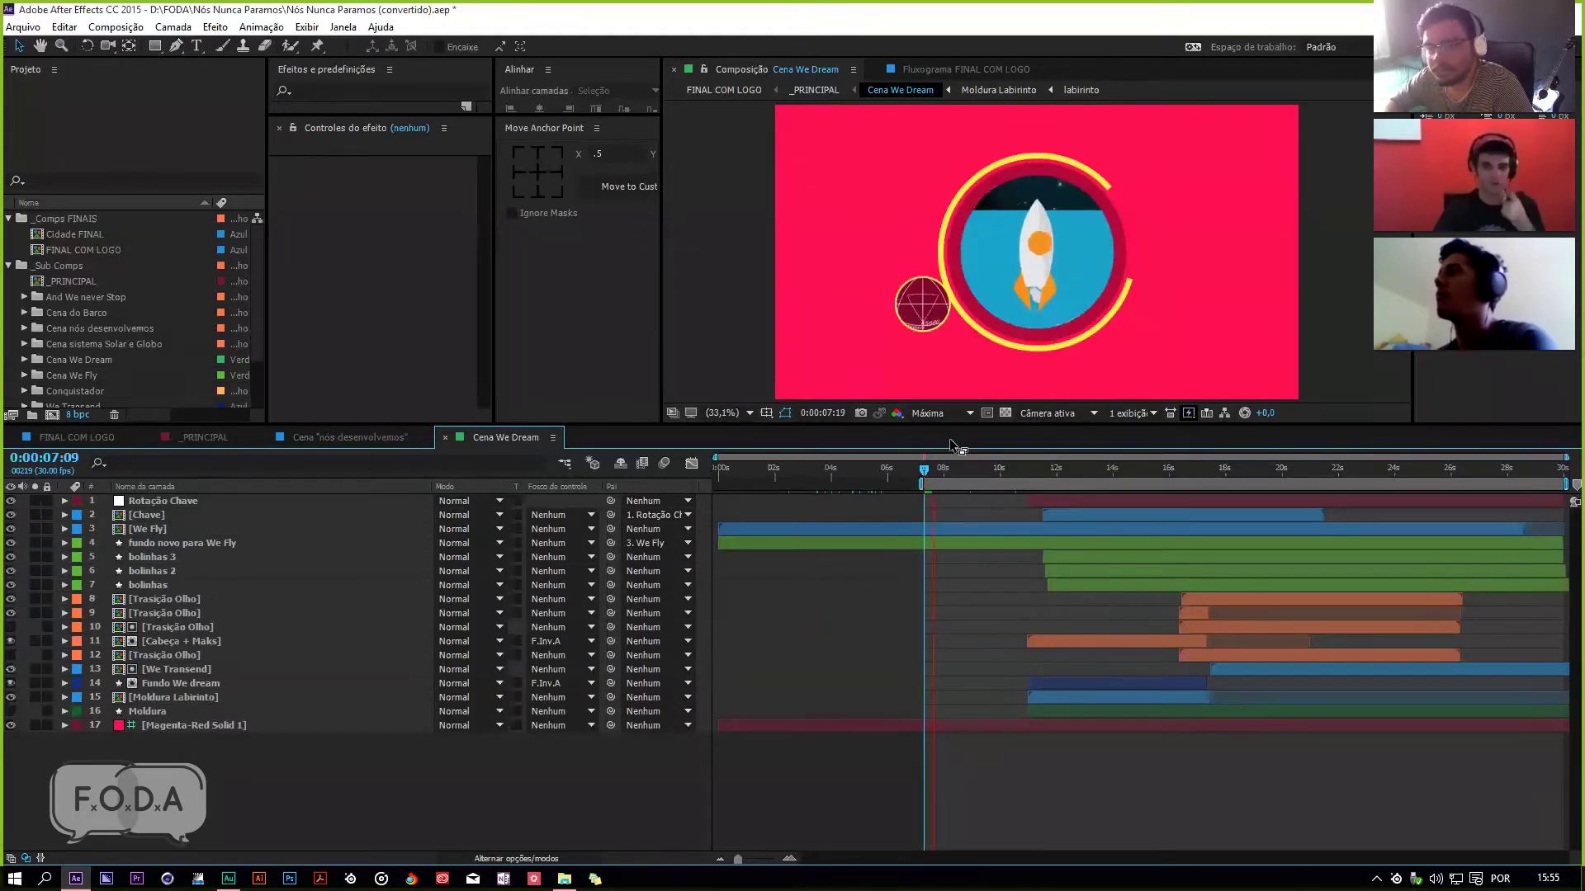
key("space")
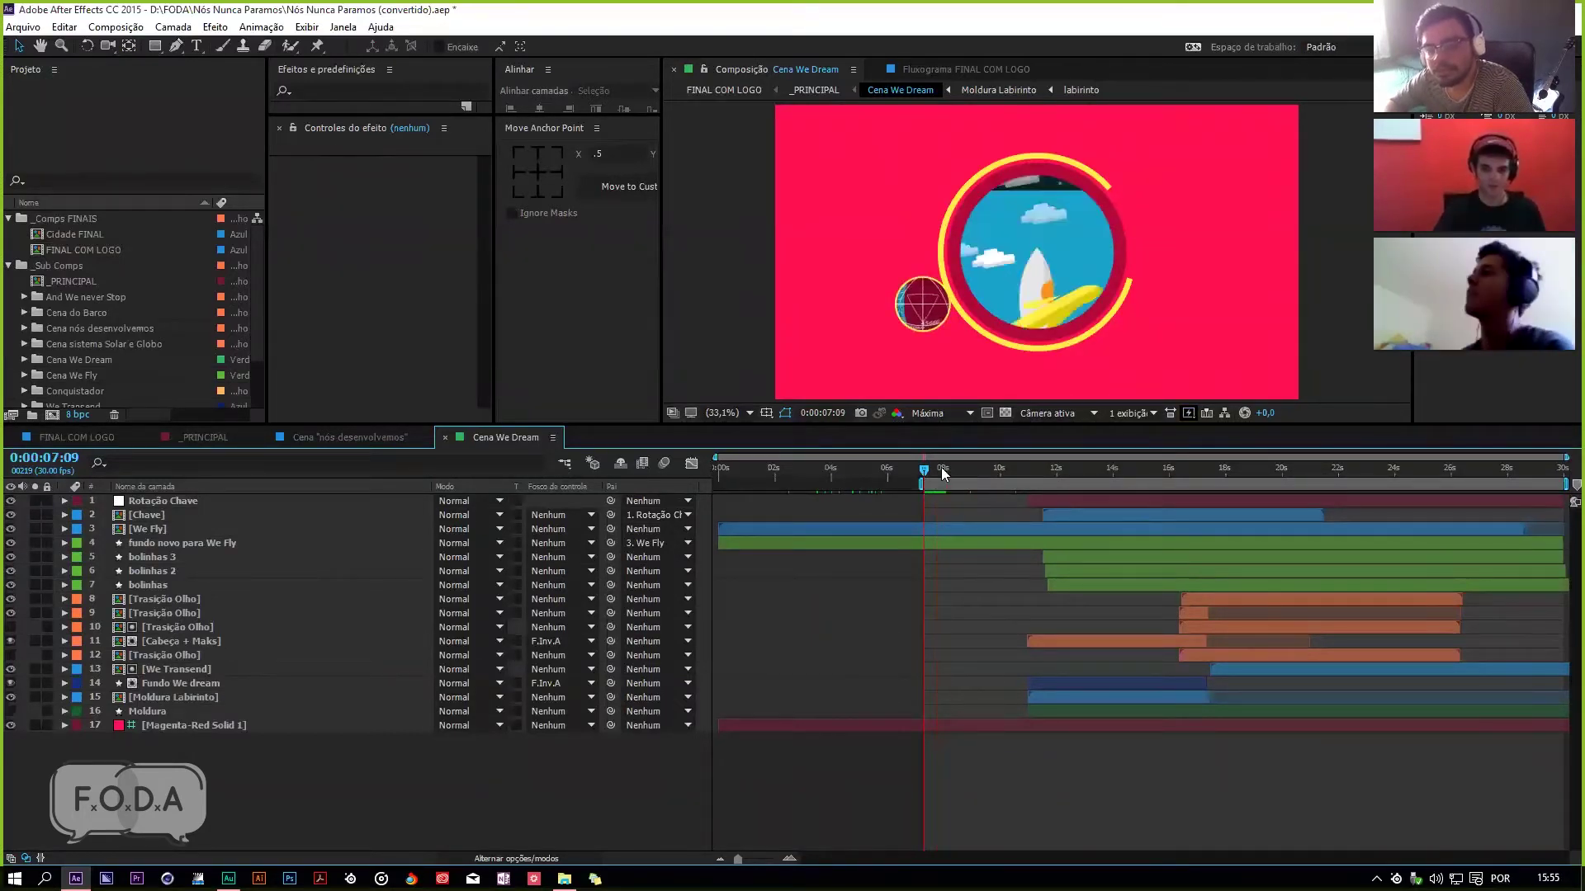
left_click_drag(932, 485, 772, 532)
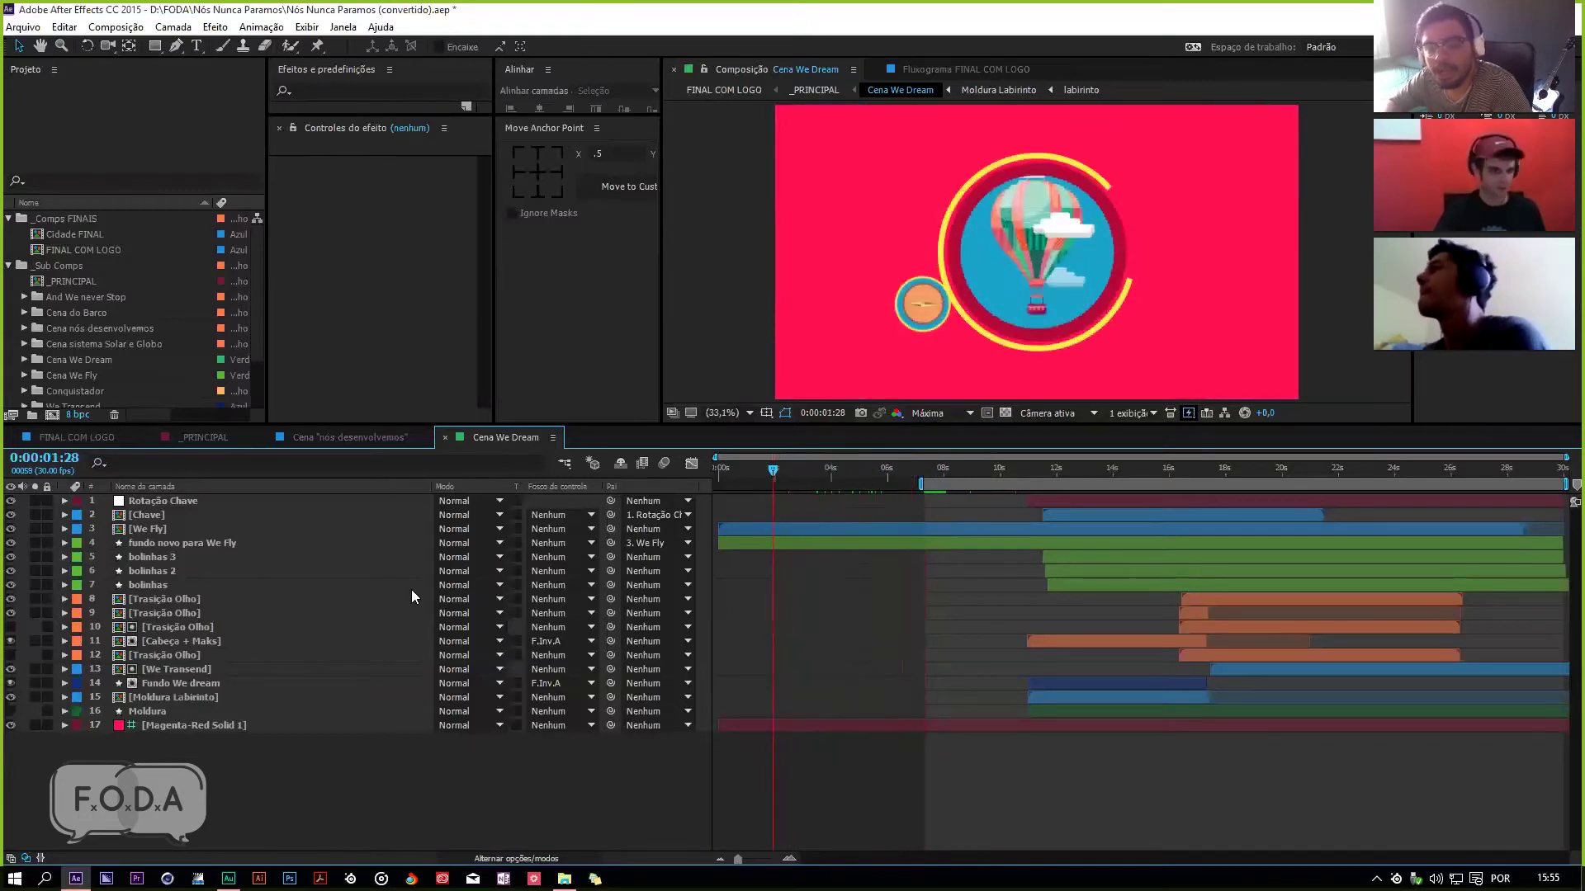
Step: Open the Trasição Olho precomposition, scrub its eyelid animation to about 0:00:00:15 and close it again
double_click(172, 599)
left_click(771, 467)
left_click_drag(758, 492, 888, 510)
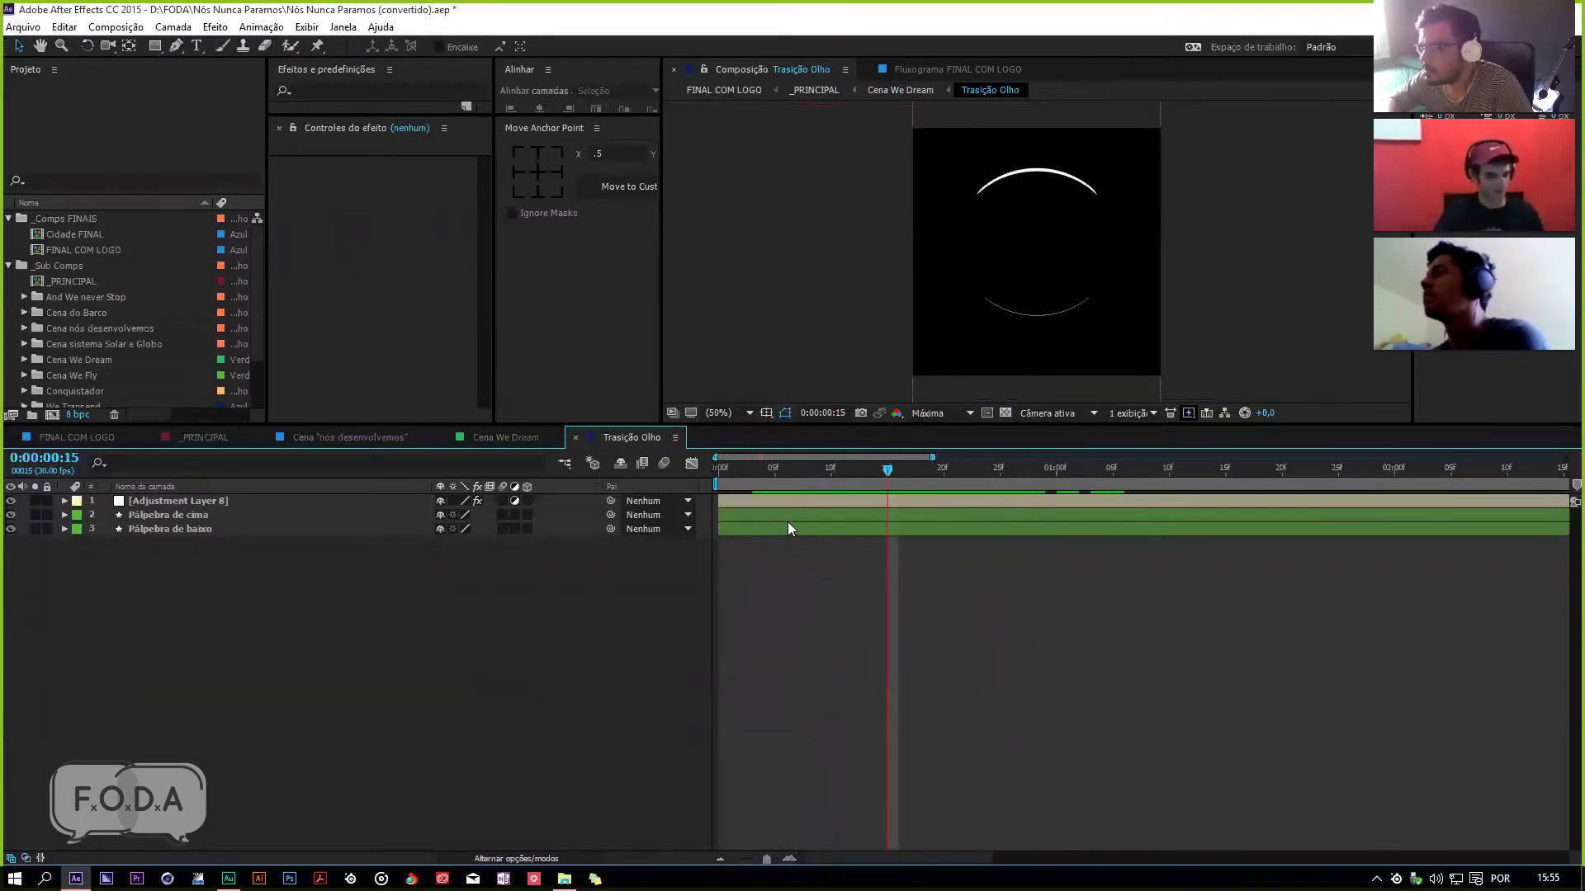
key("ctrl+w")
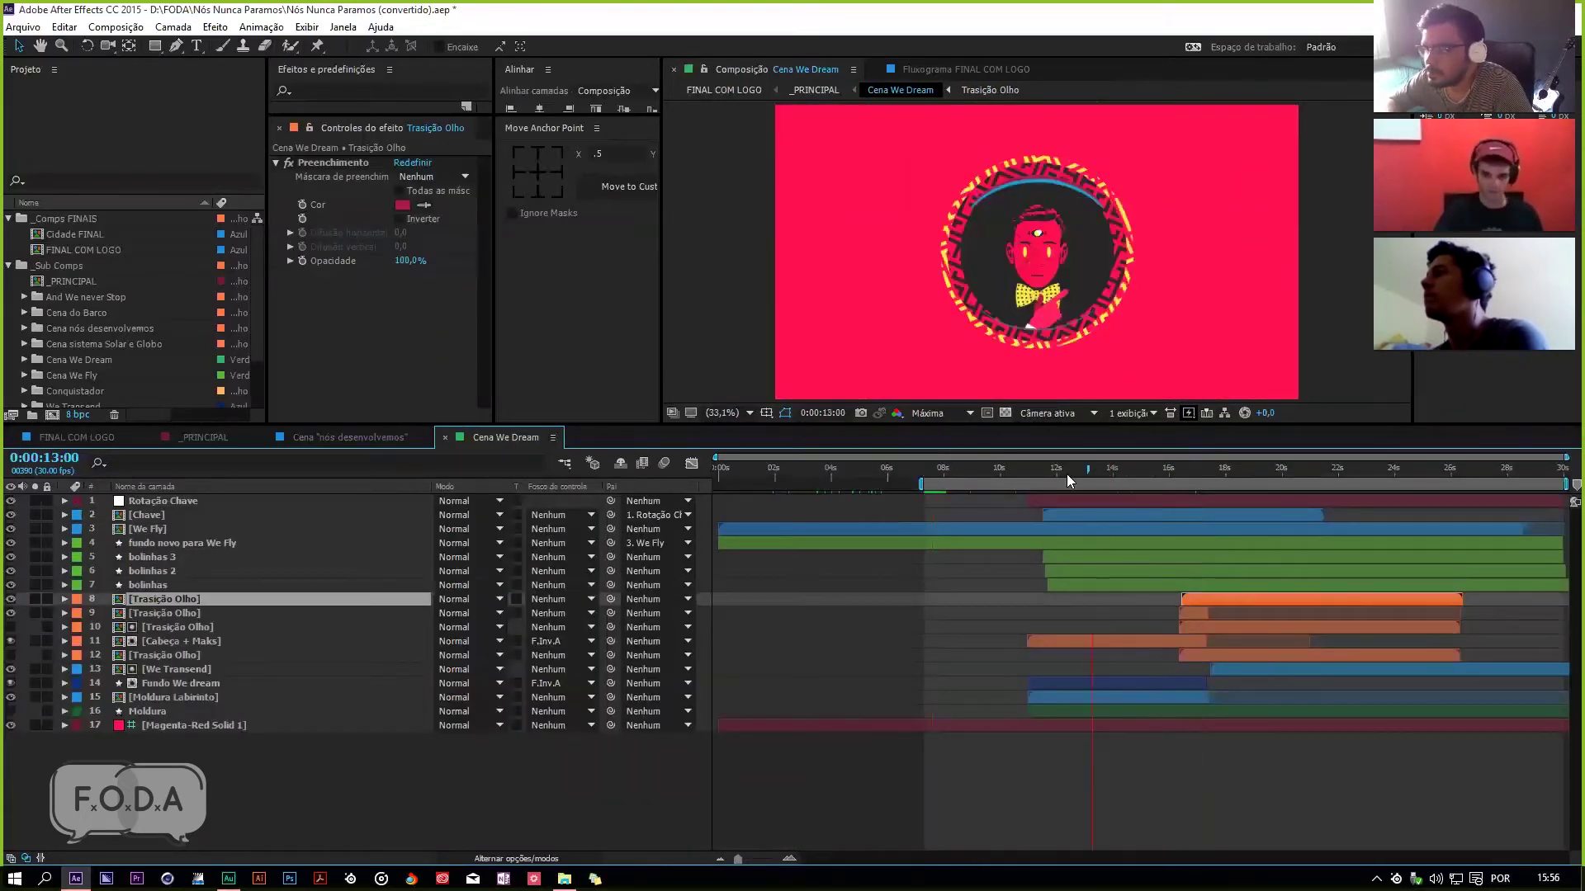
Step: Open the nested We Fly, Nuvens Balão, Nuvem Balão and Nuvem branca compositions in turn and scrub the white cloud's animation
left_click_drag(1066, 474, 869, 487)
double_click(807, 527)
left_click(215, 586)
double_click(214, 584)
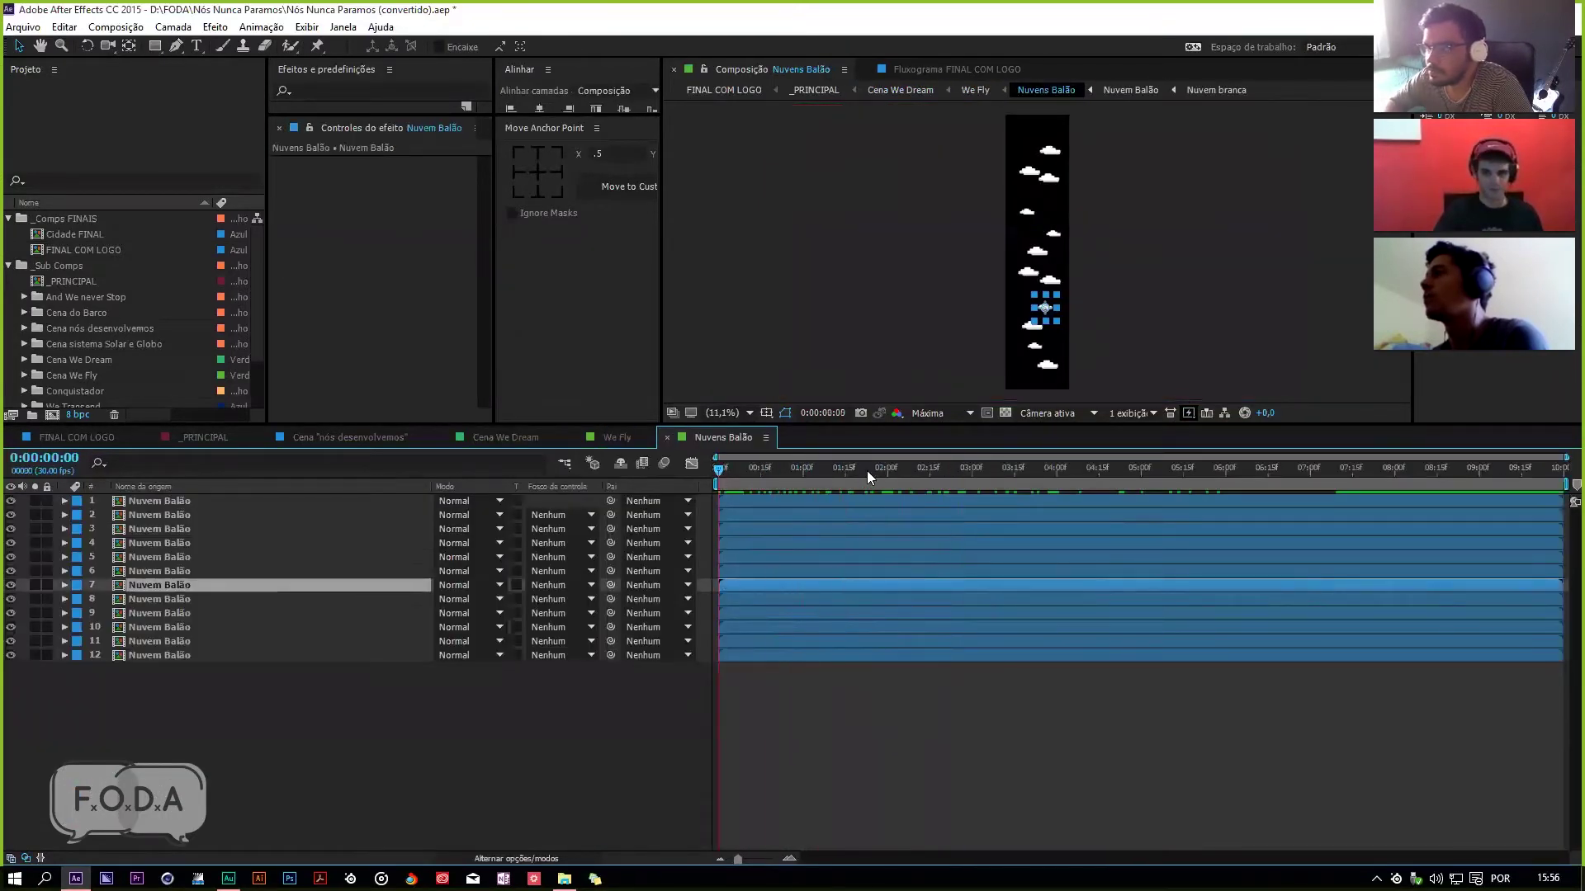
double_click(206, 518)
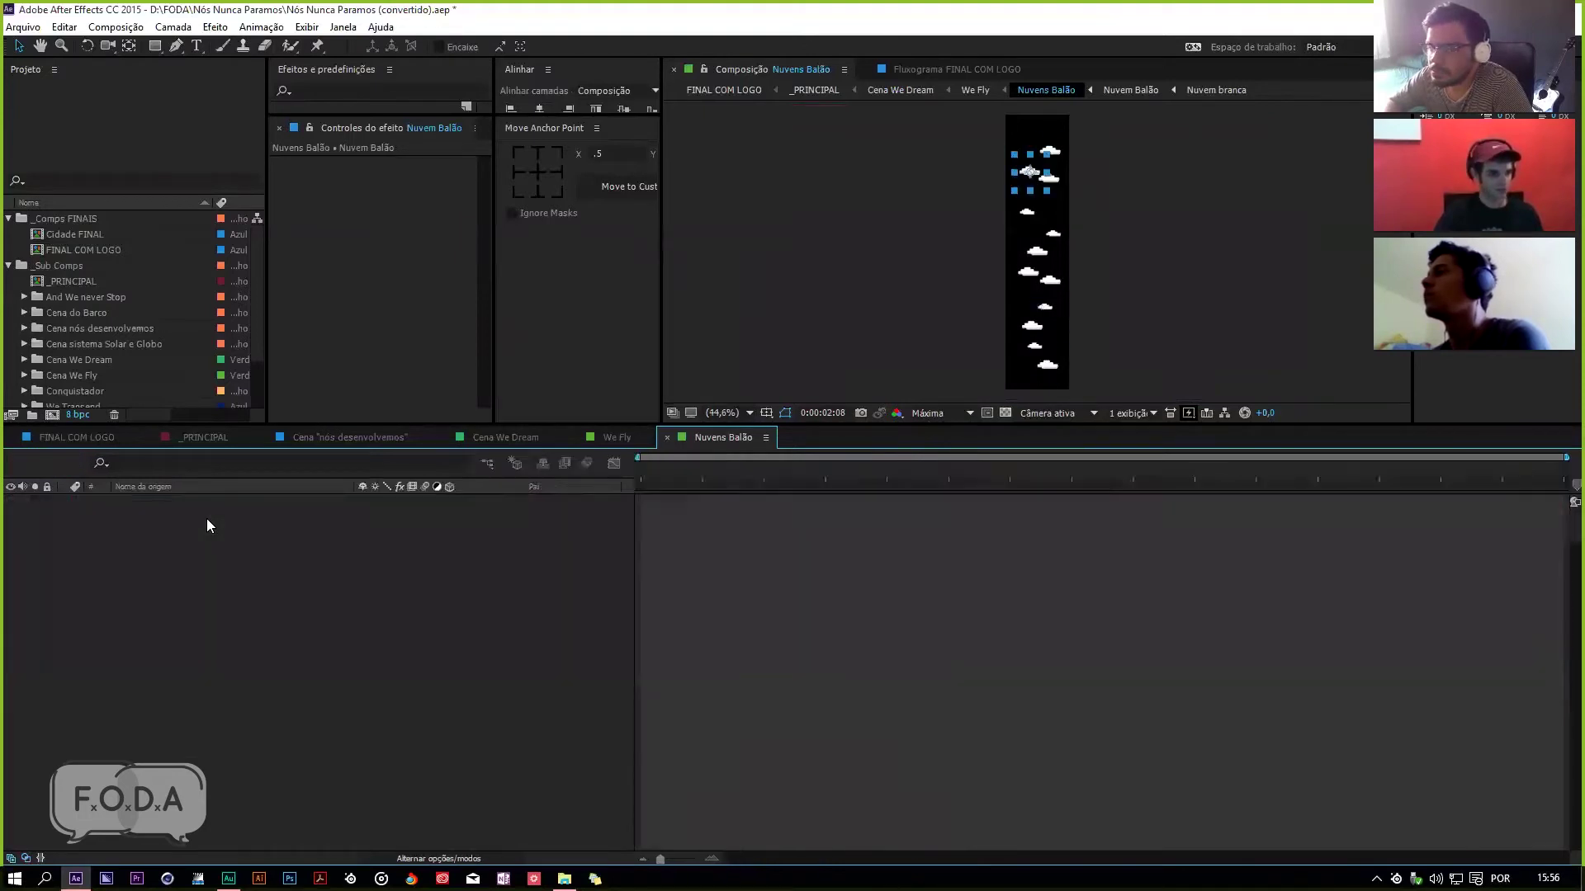
double_click(194, 516)
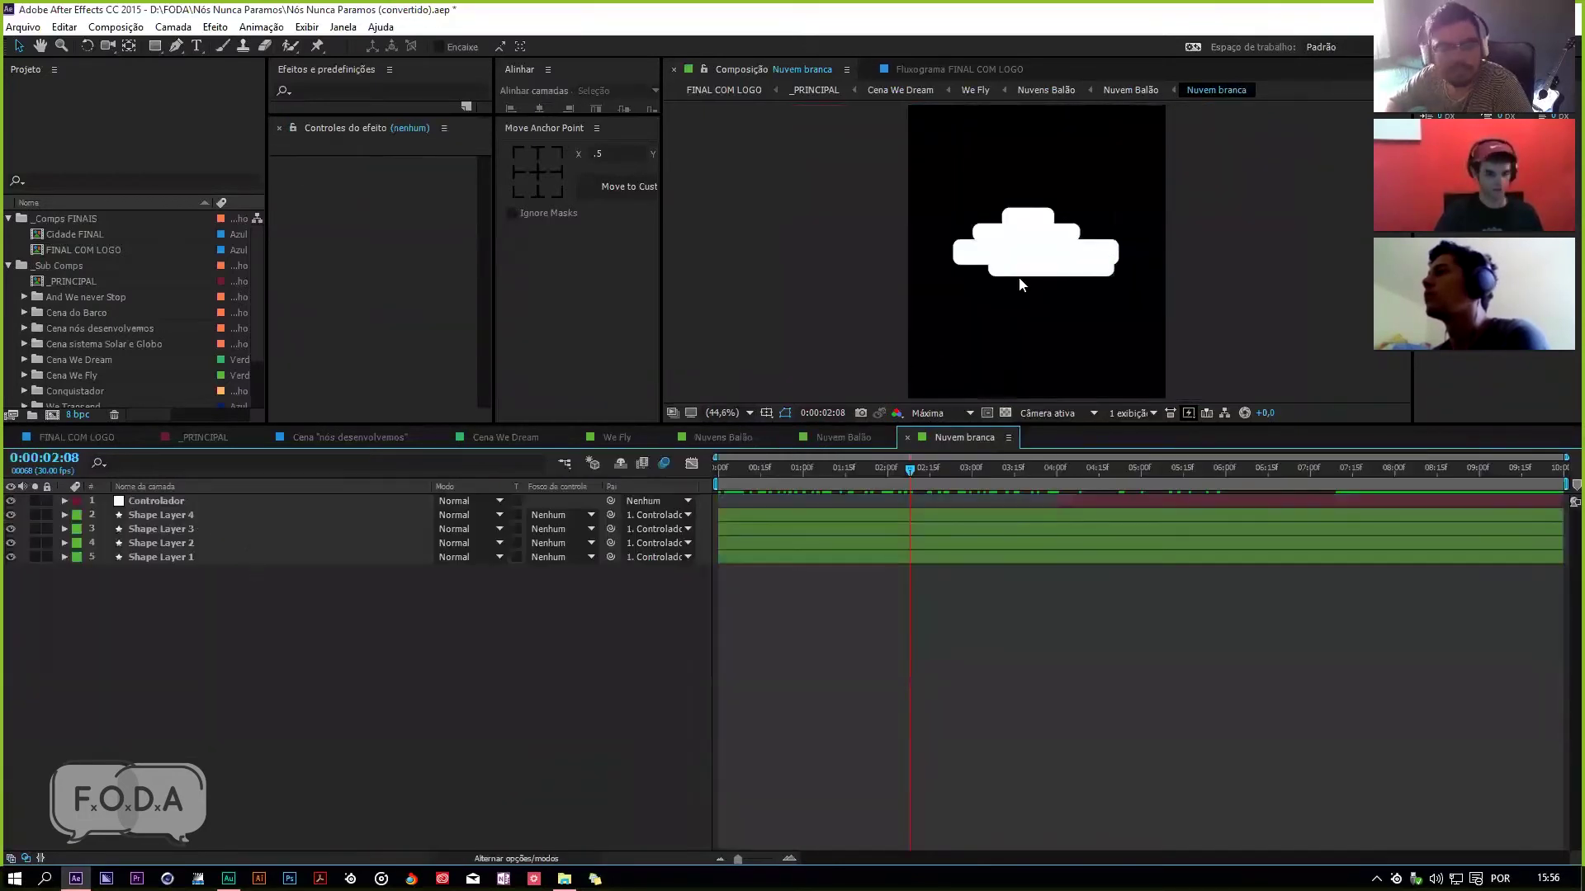
left_click_drag(880, 492, 1136, 494)
Step: Return to We Fly, scrub to 0:00:05:03 and briefly show the Position keyframes of the Nuvens Balão layer
left_click(607, 438)
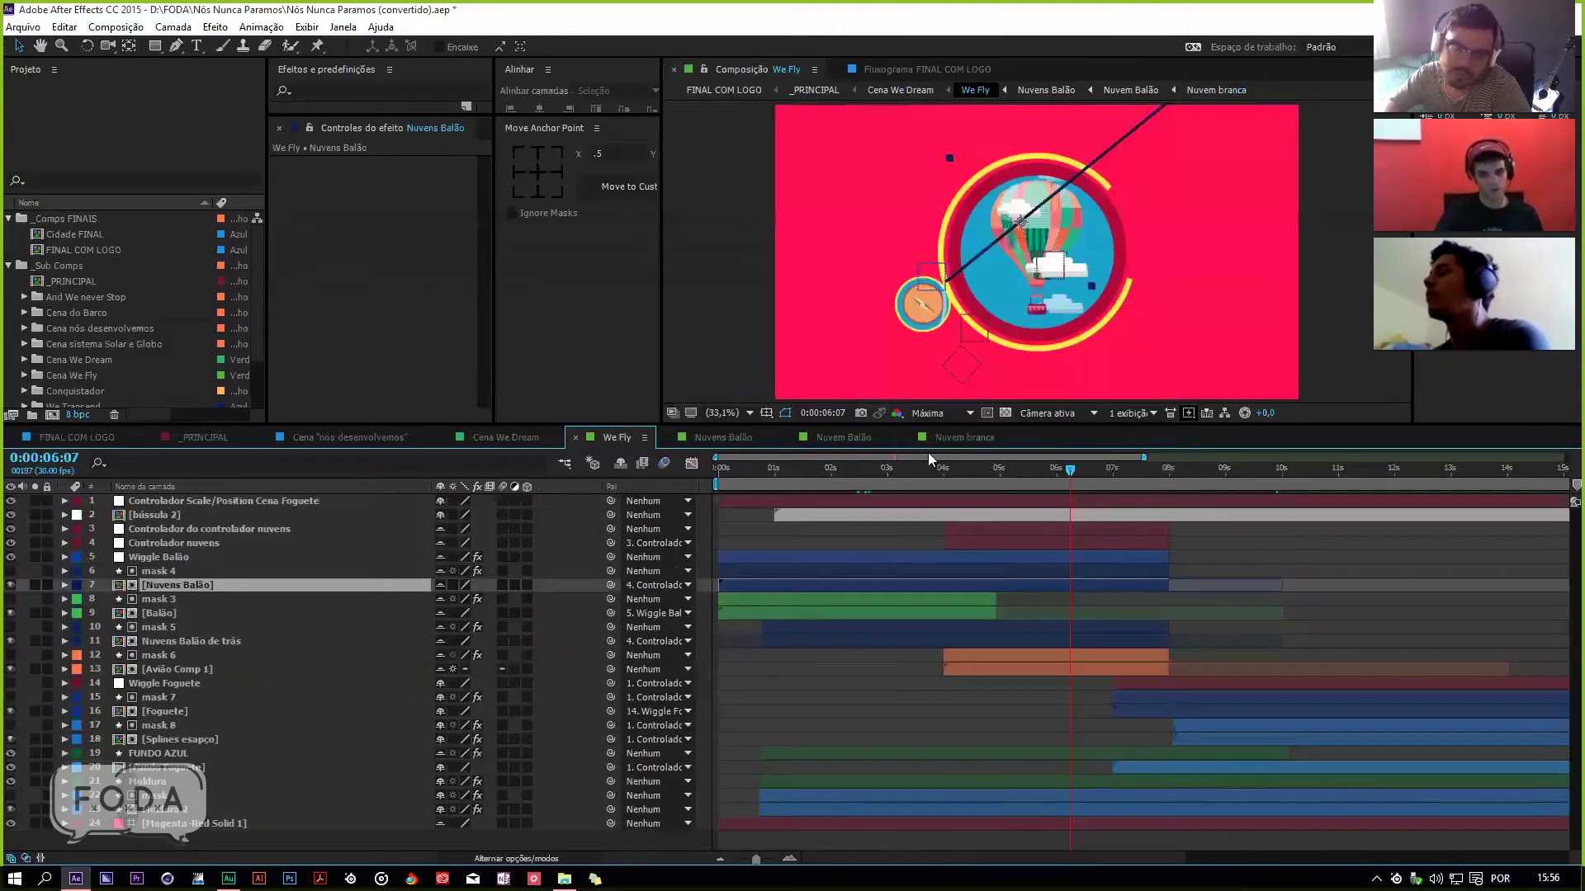
left_click_drag(1082, 471, 1007, 472)
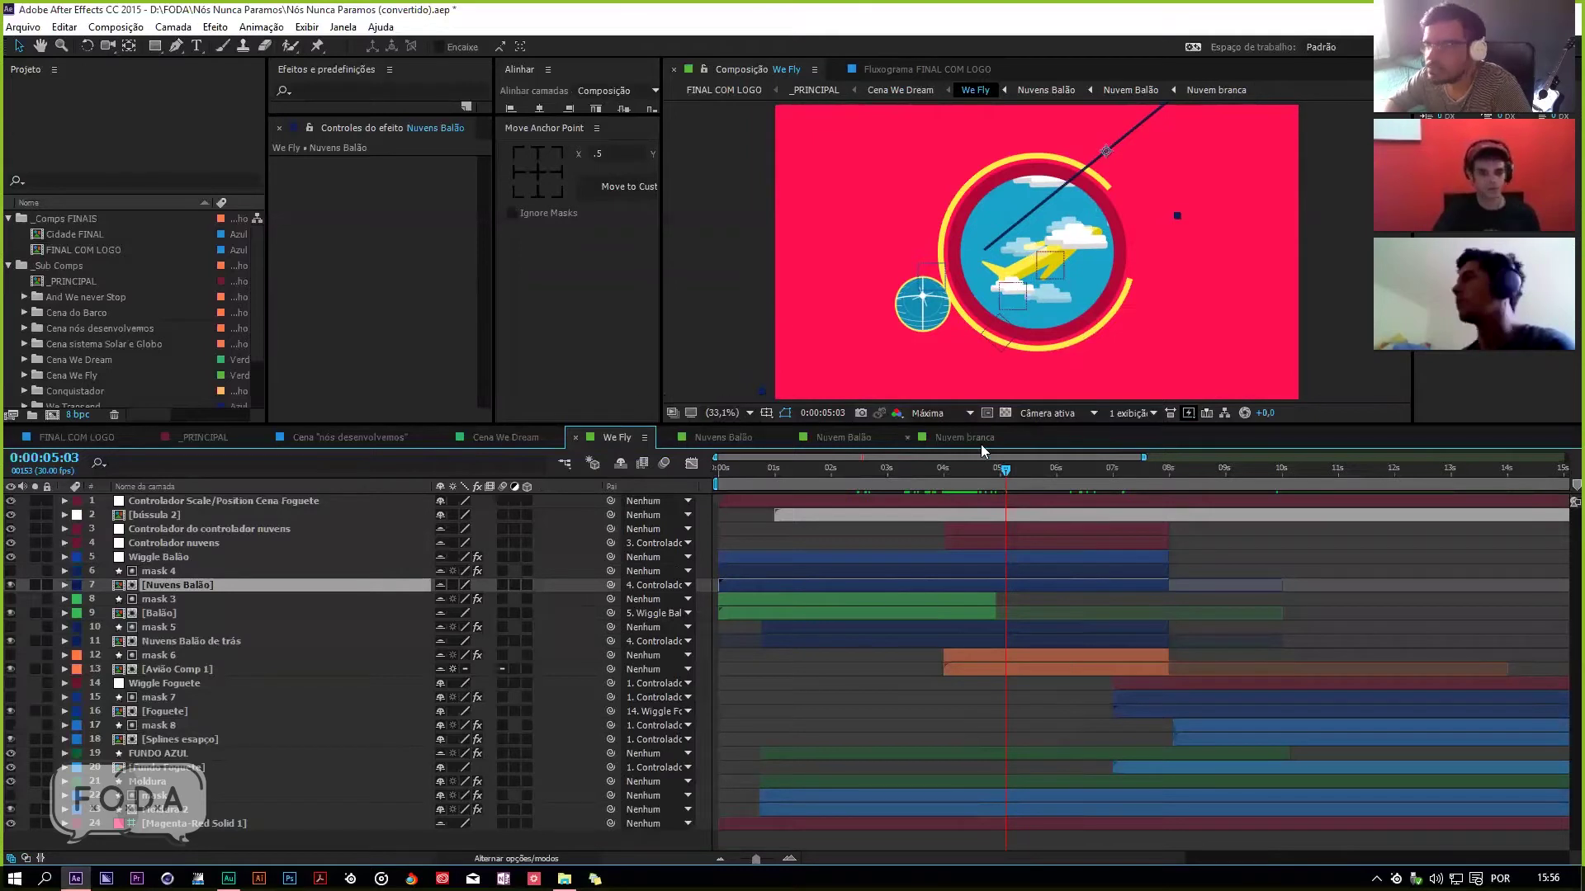
key("p")
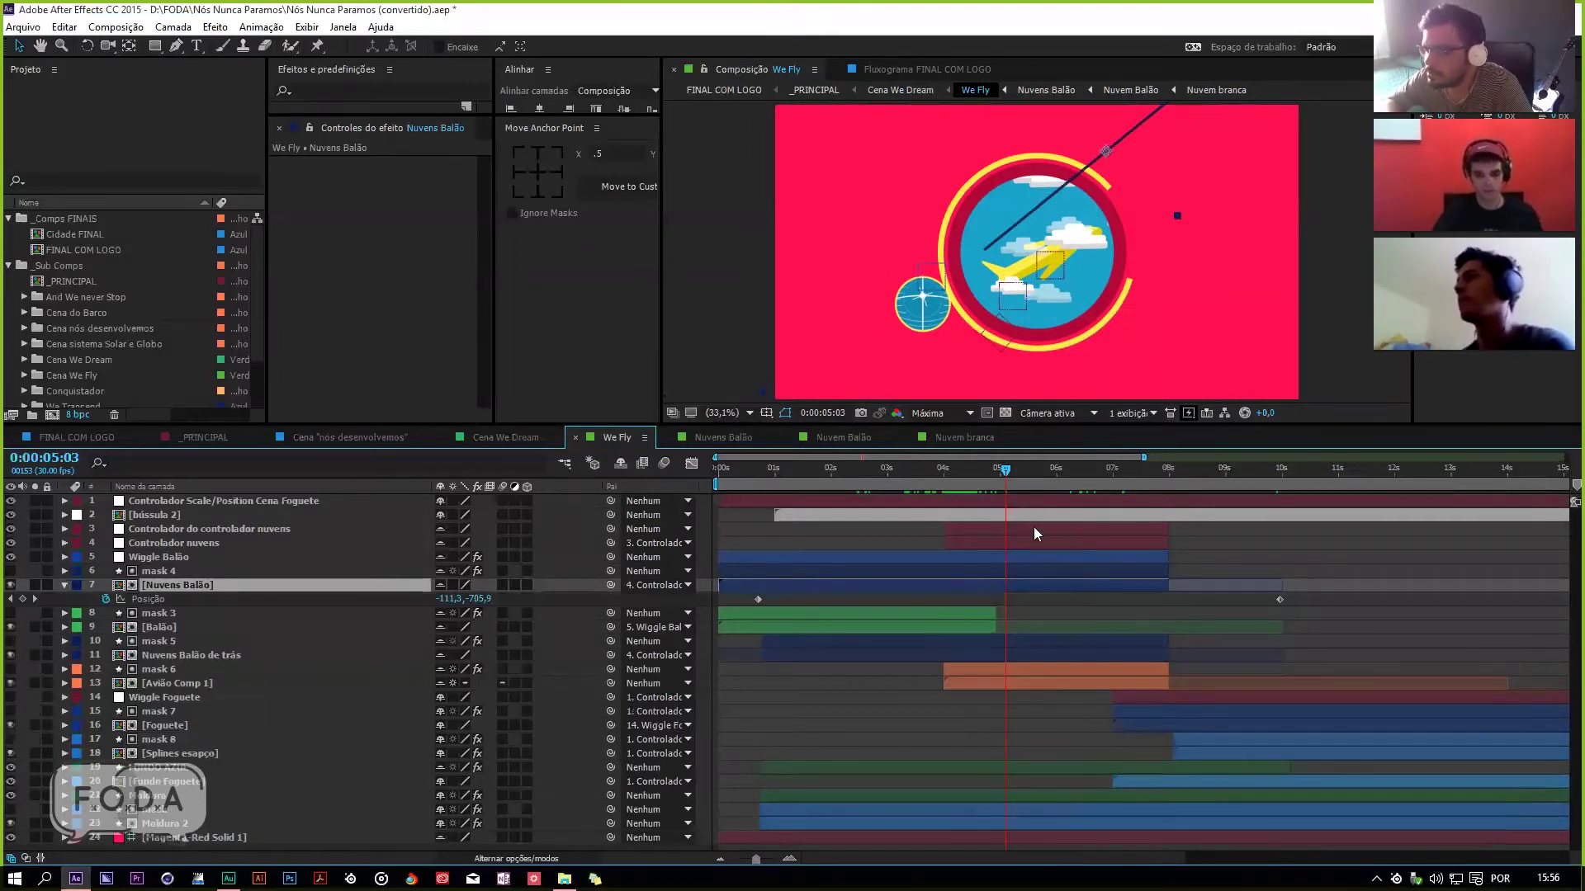
key("p")
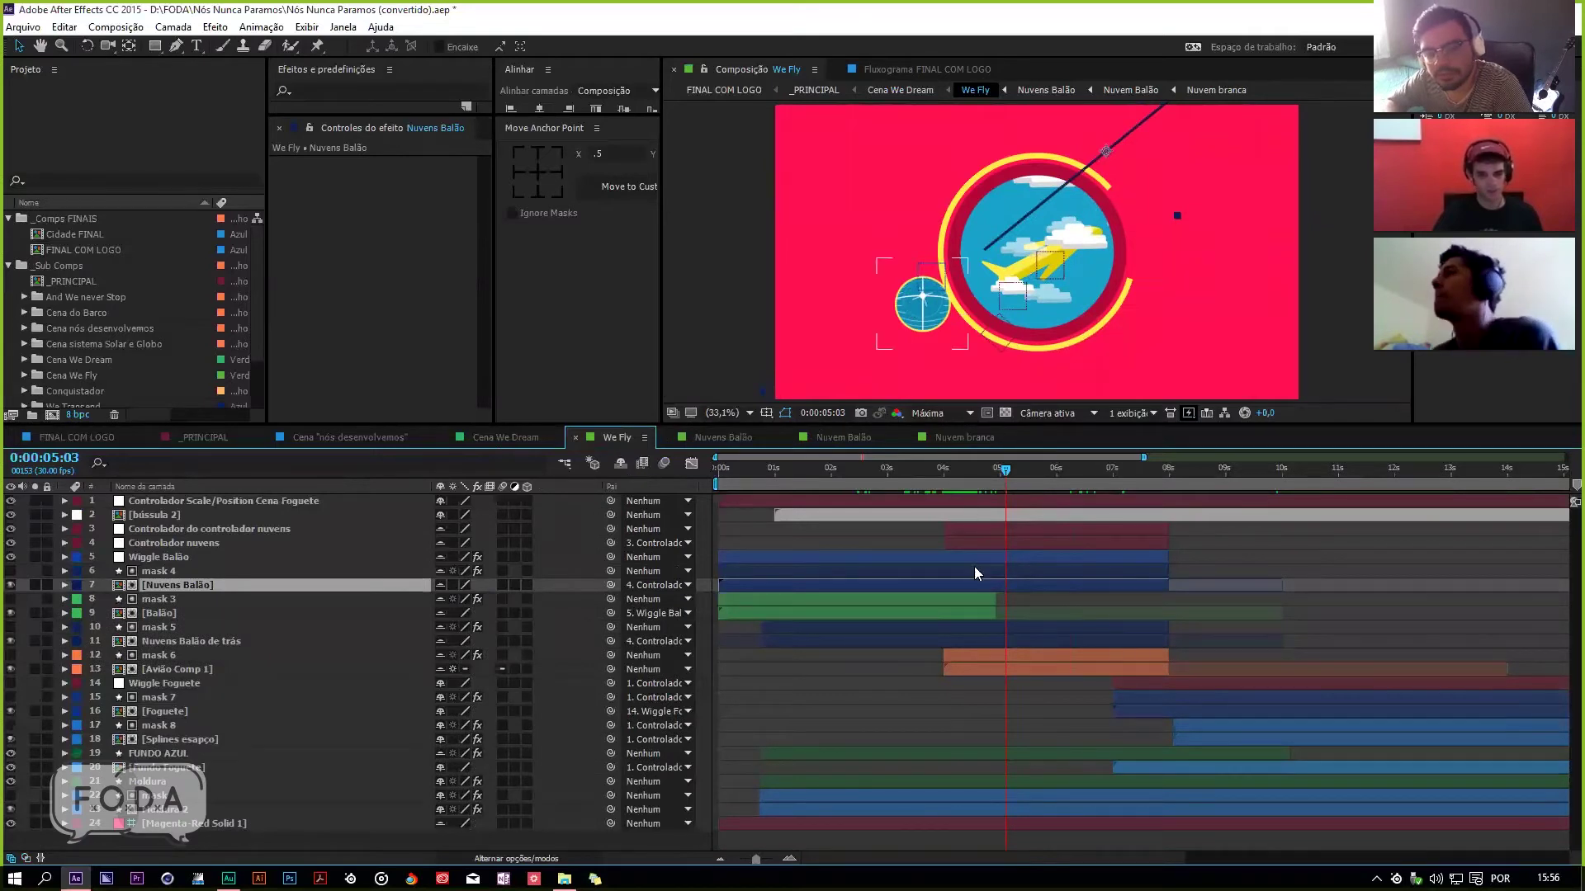
Step: Examine the tilted cloud in Nuvem branca by scrubbing to 0:00:04:17, and close that composition
left_click(966, 436)
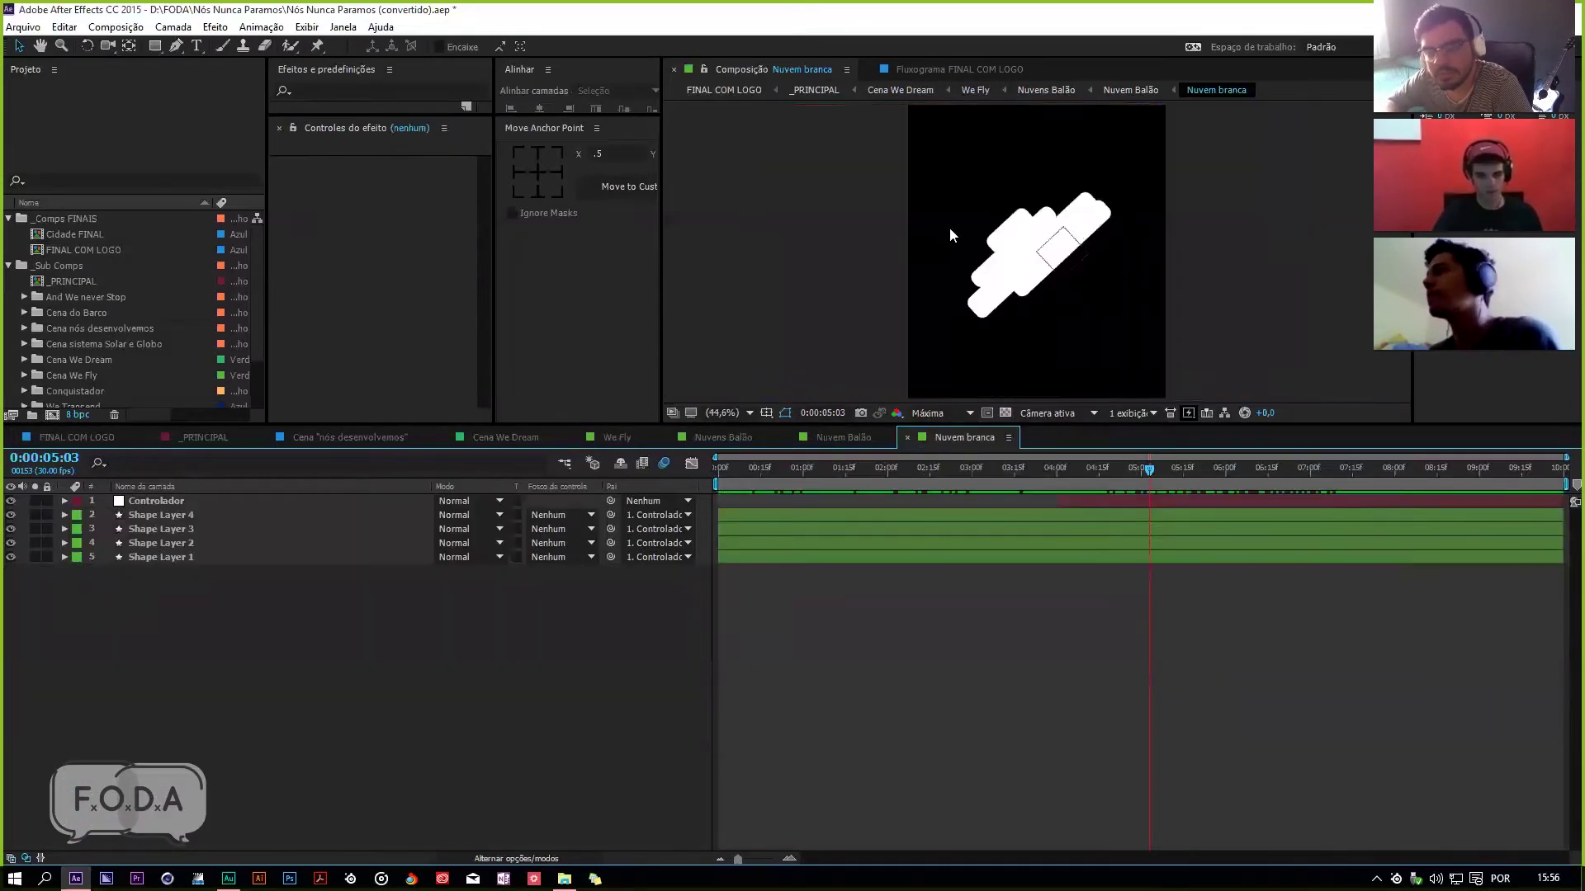
left_click_drag(999, 468, 1105, 522)
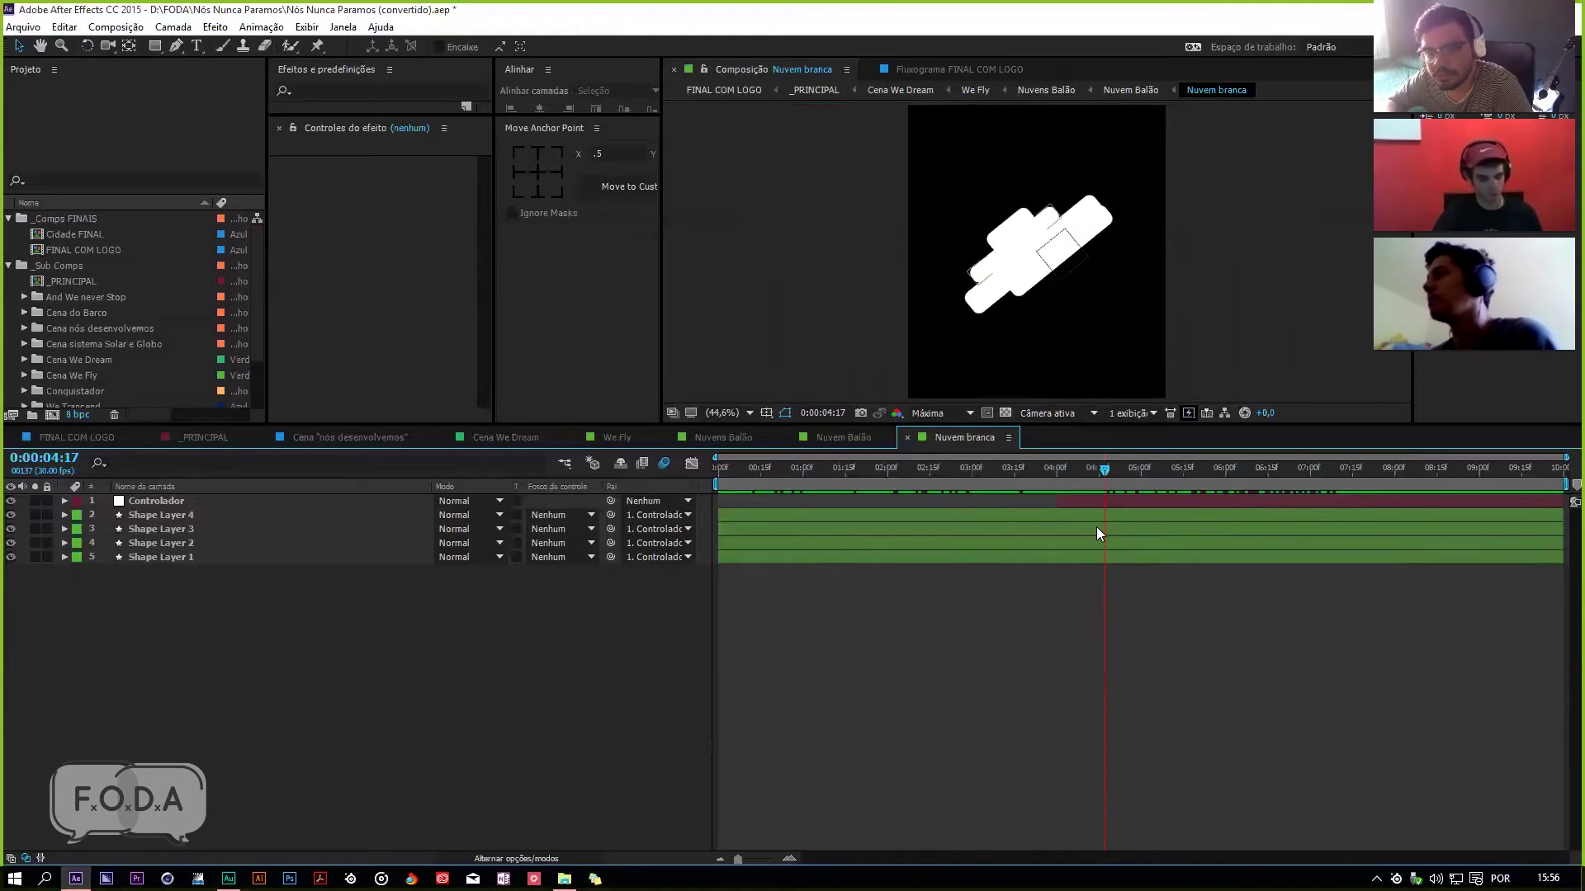
key("ctrl+w")
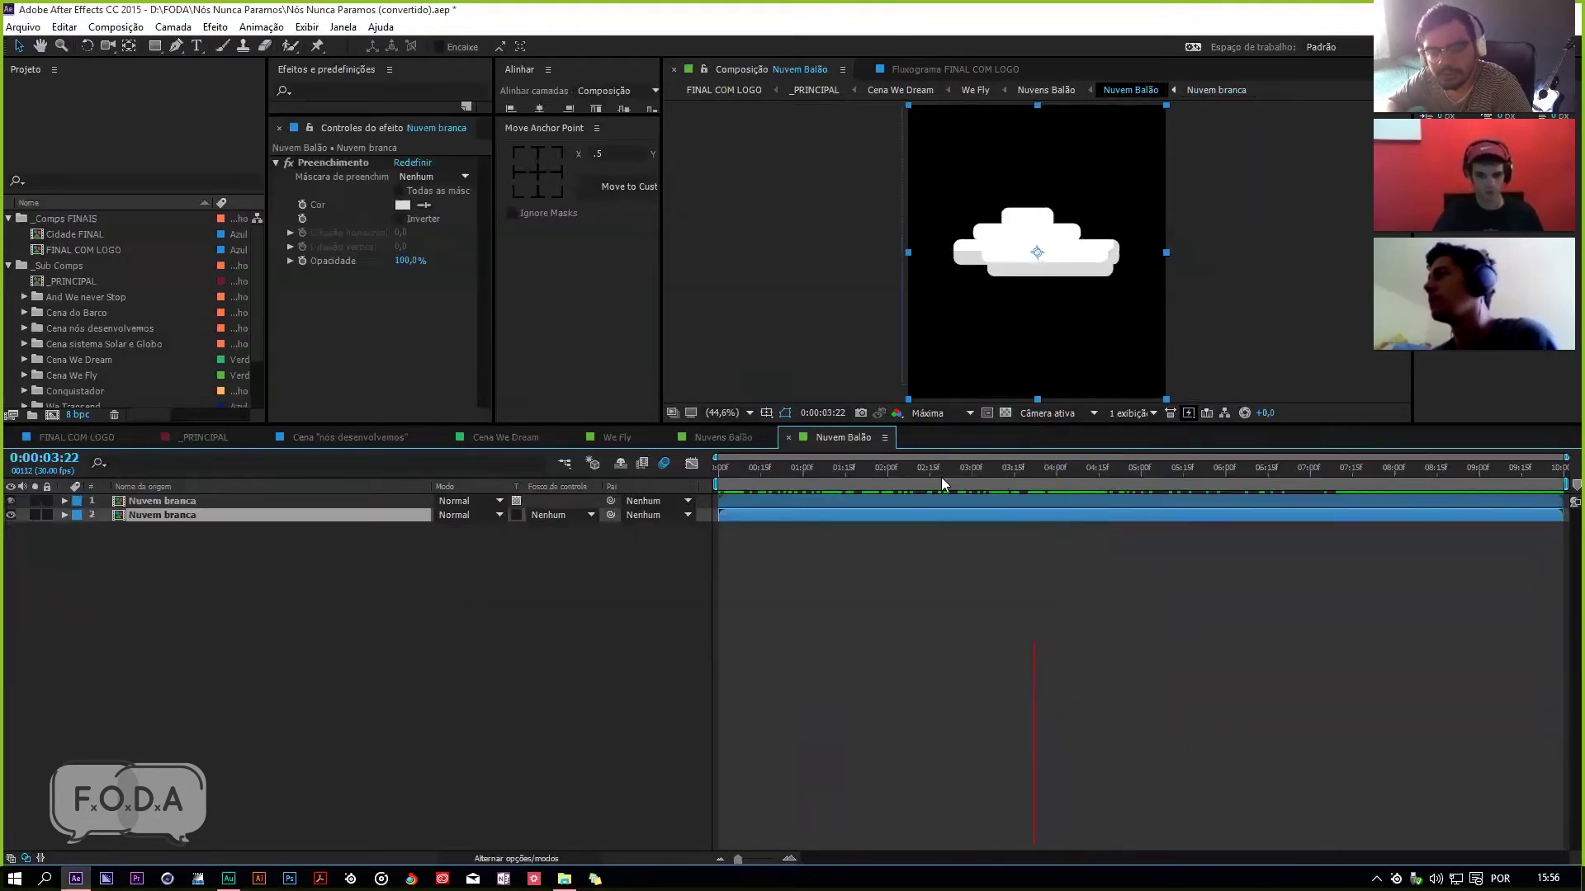
Step: Scrub Nuvem Balão, temporarily hide its upper Nuvem branca layer to inspect the shaded cloud beneath, and close the composition
left_click_drag(919, 485, 1036, 485)
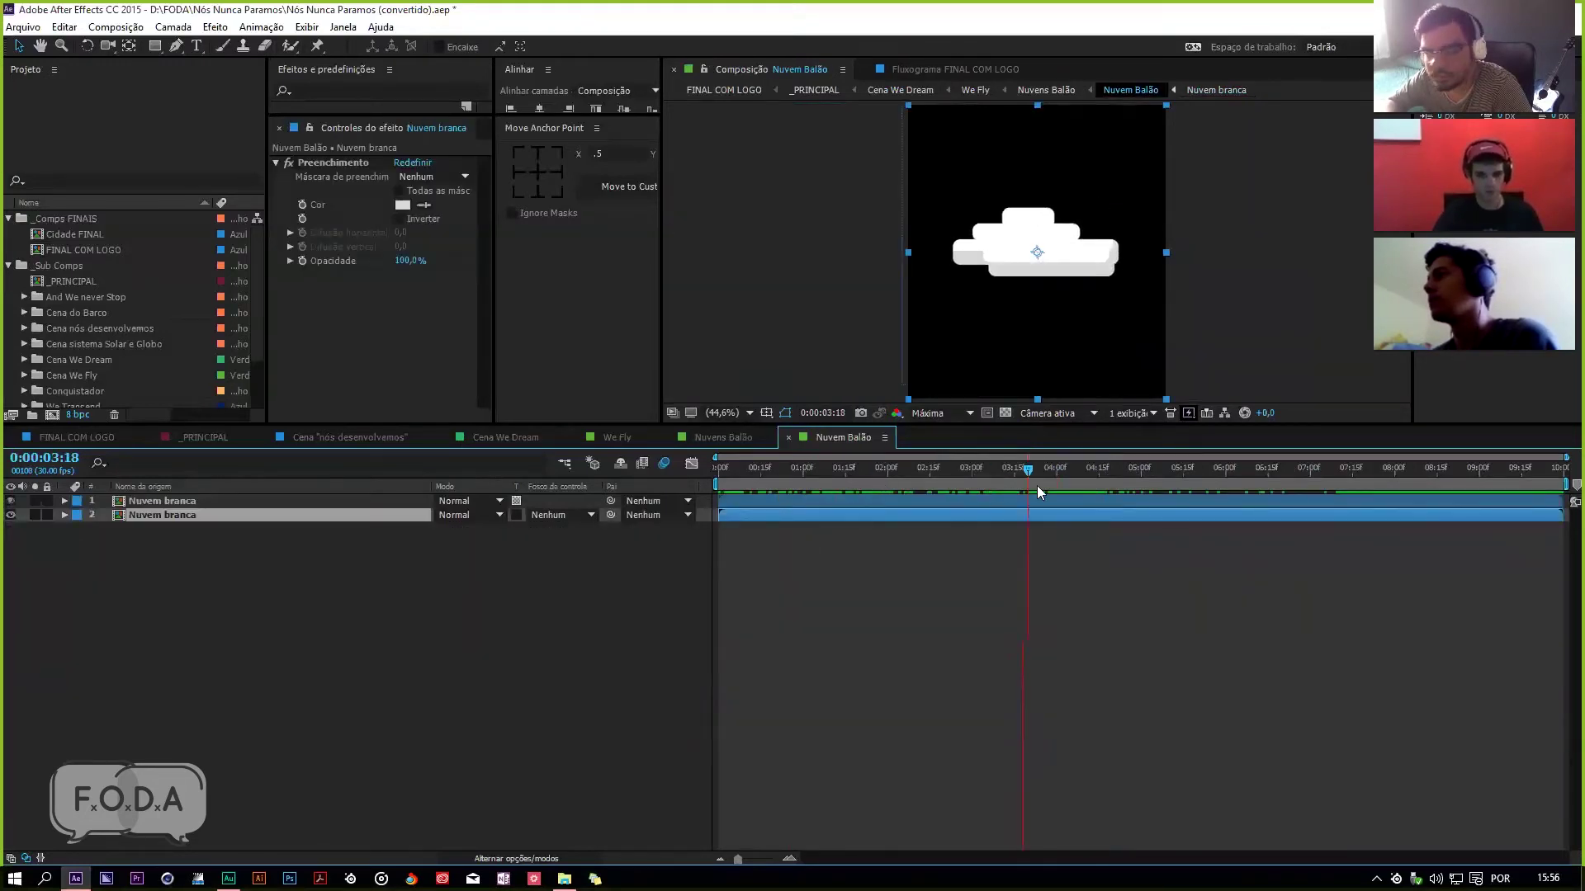
left_click(11, 501)
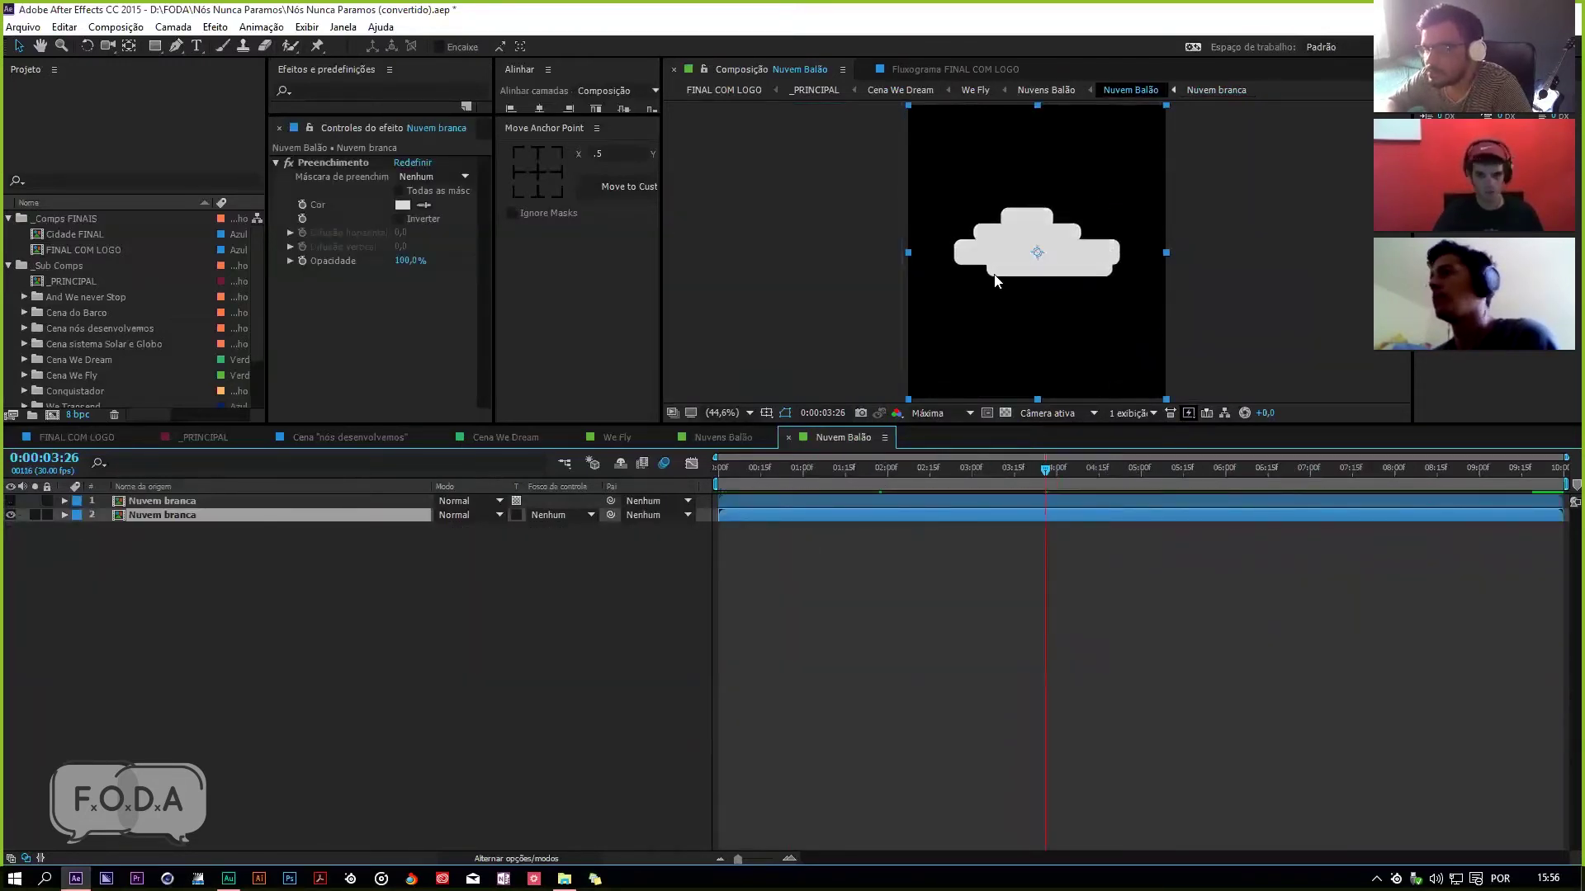
left_click(11, 501)
key("ctrl+w")
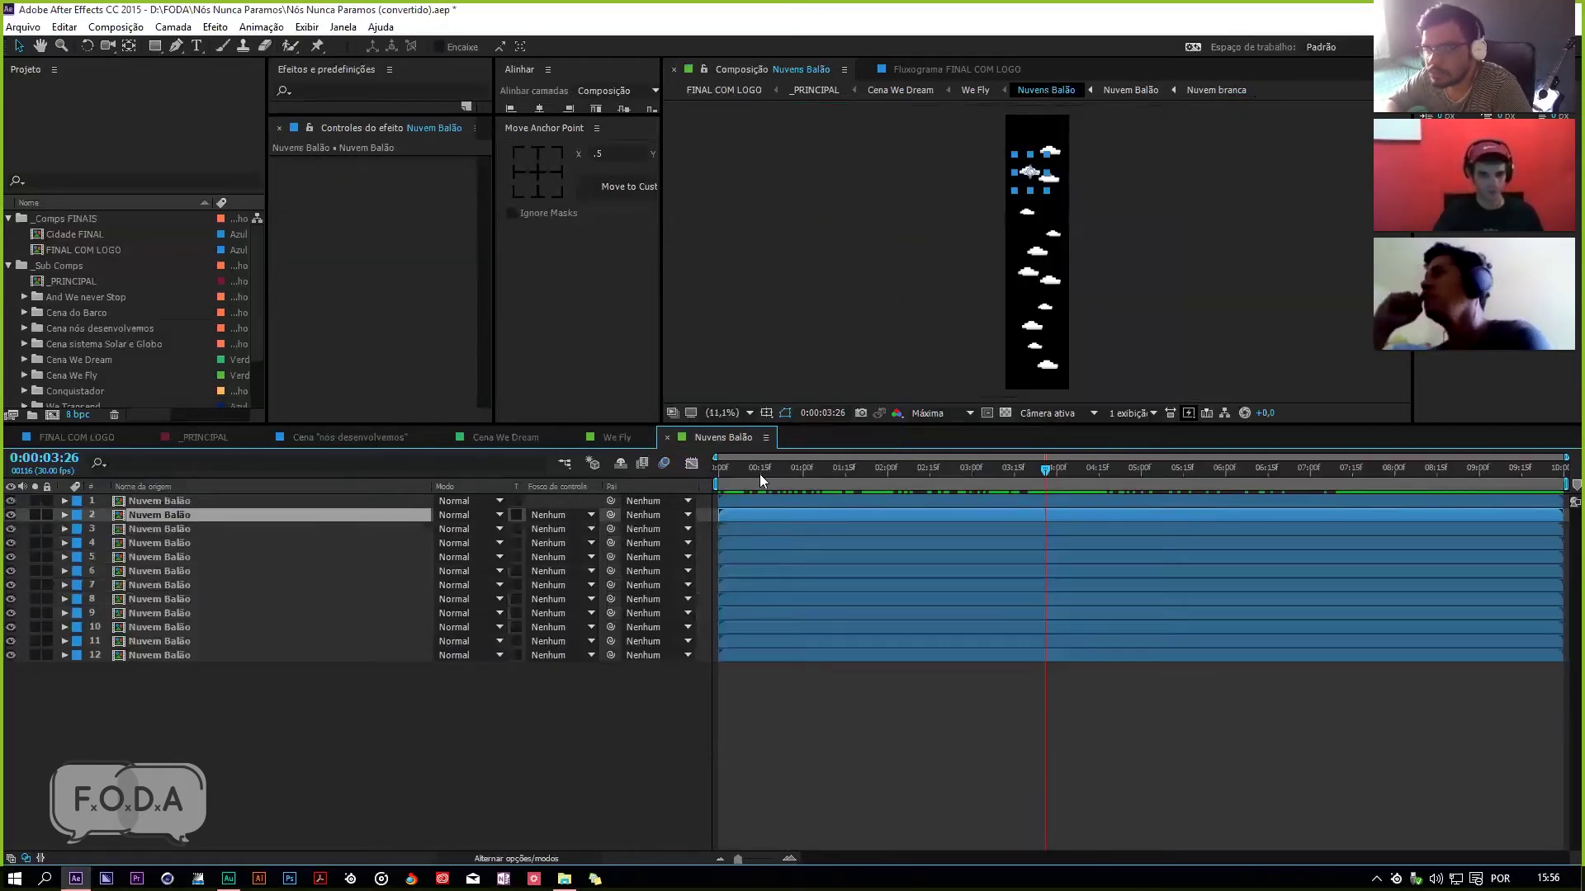
Step: Check the composition settings of Nuvens Balão without changing them and close the composition
key("ctrl+k")
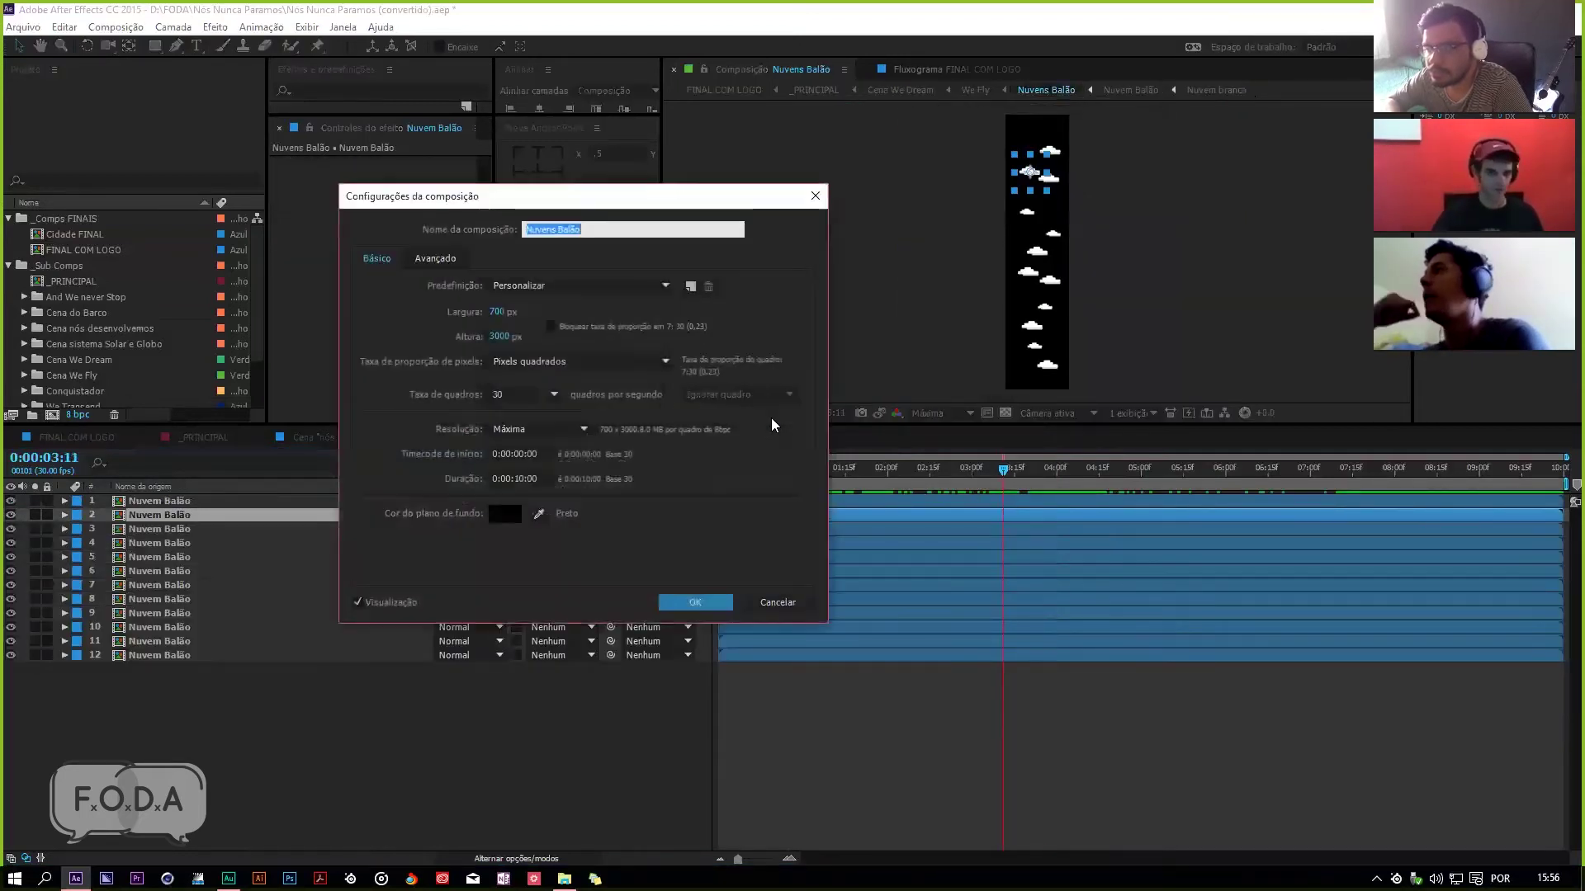
left_click(764, 603)
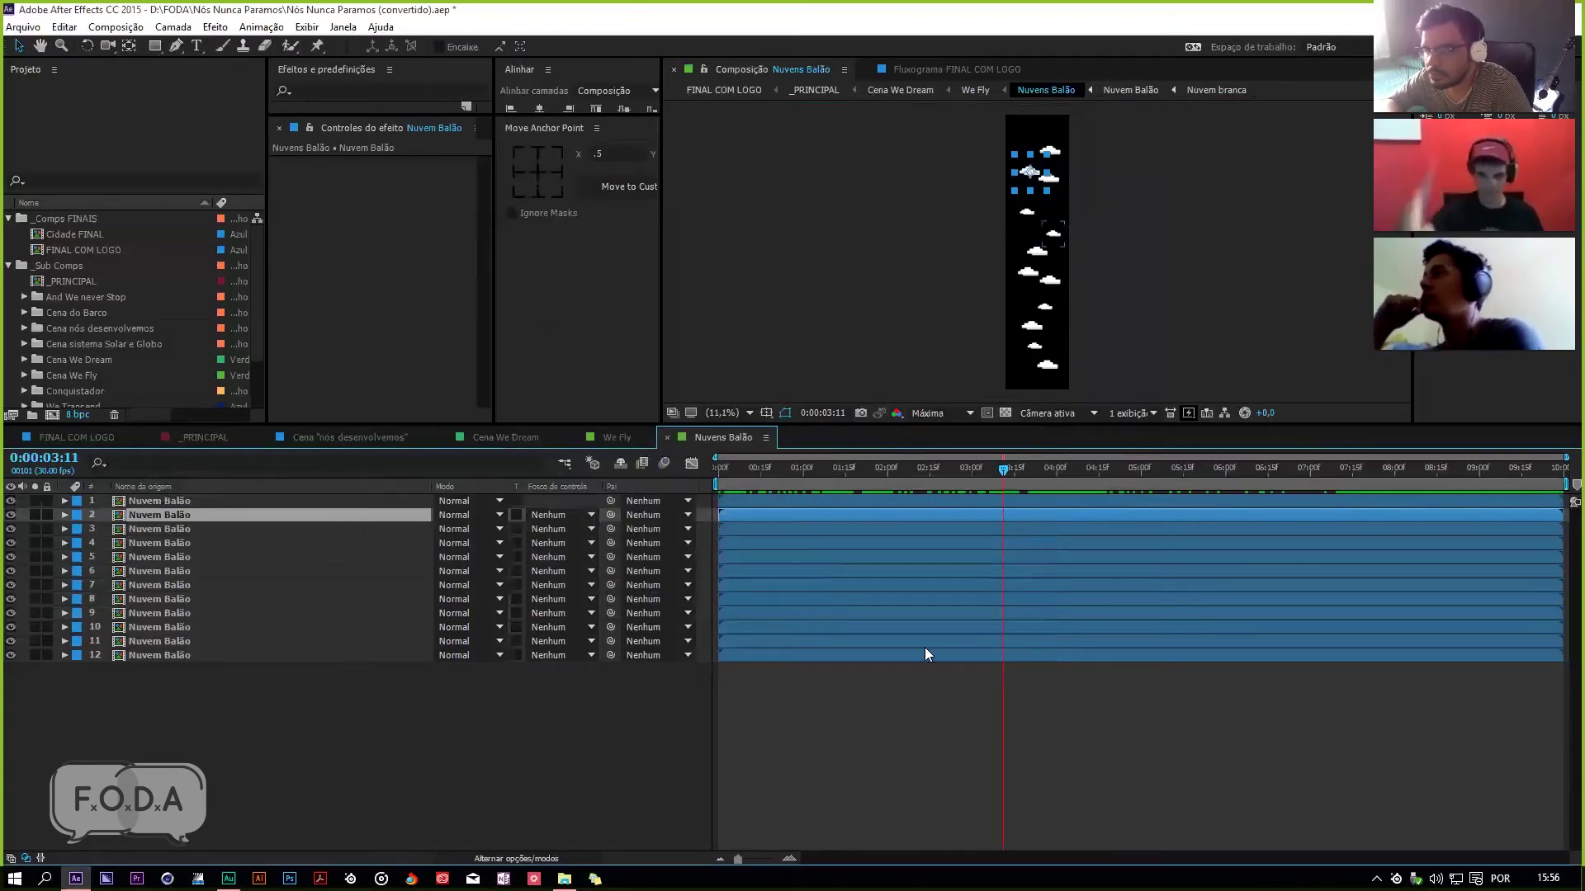
key("ctrl+w")
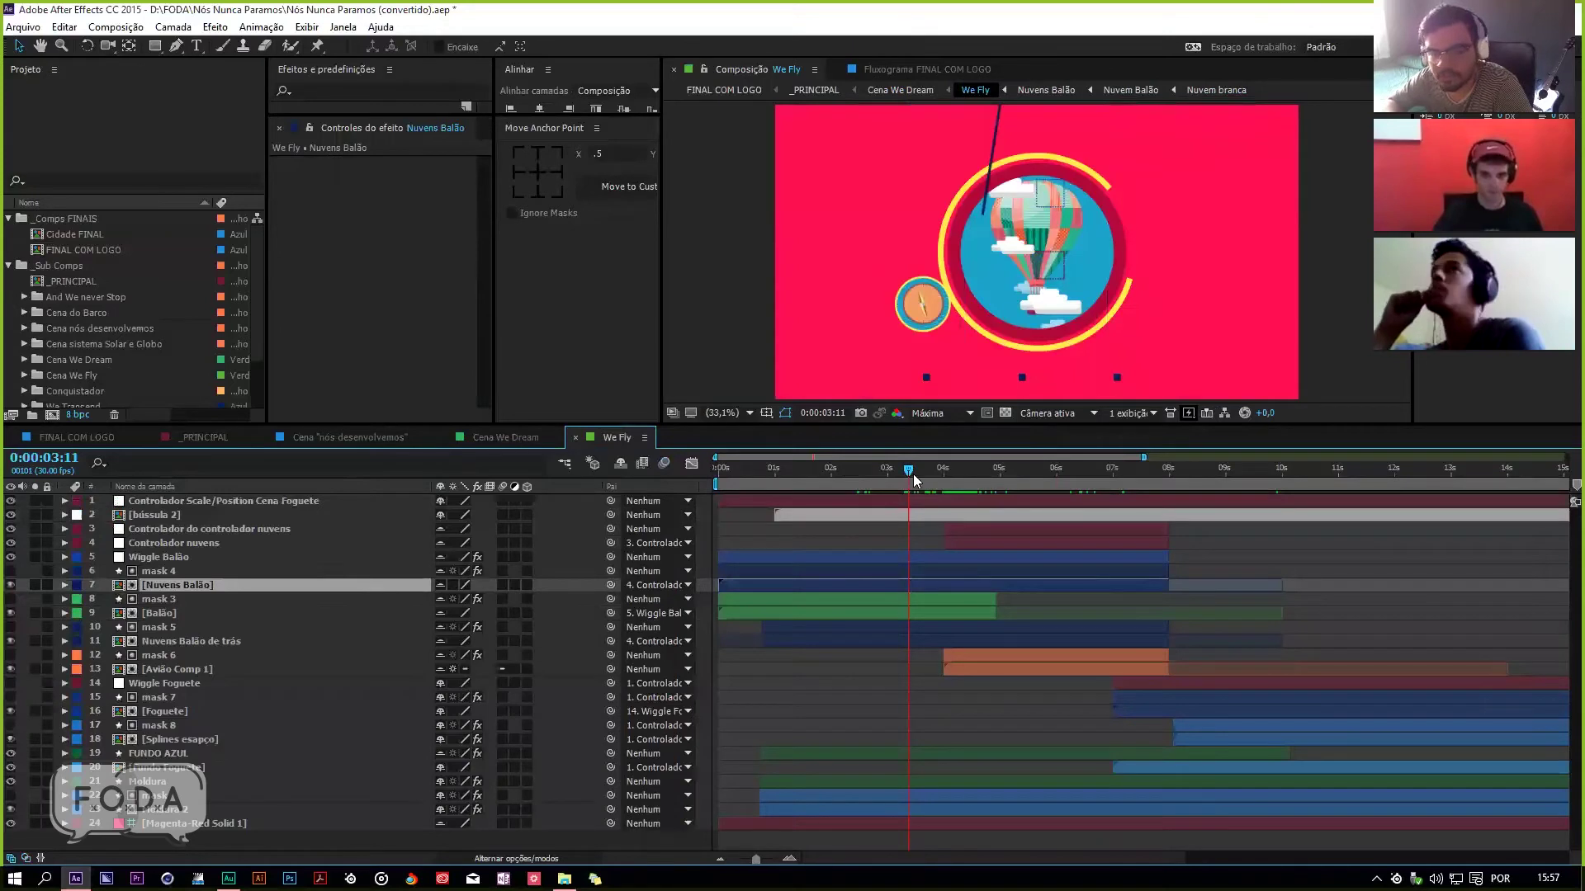
Step: Scrub the balloon-to-airplane change in We Fly, open the Balão precomposition and examine the start of its balloon build-up animation
left_click_drag(951, 477, 1065, 503)
double_click(171, 616)
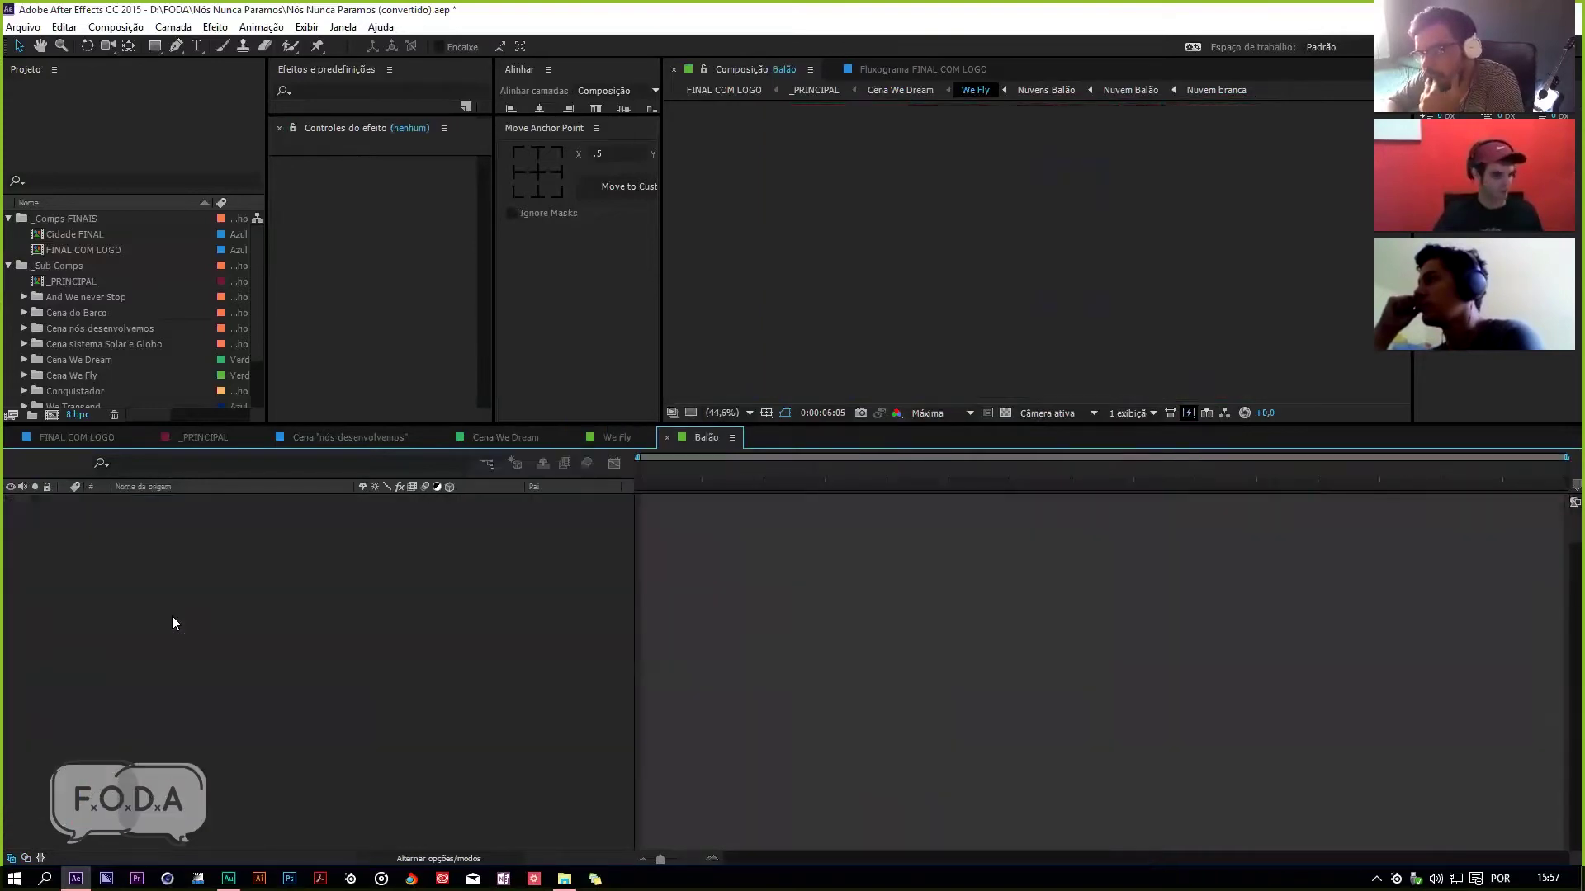
mouse_move(744, 472)
left_mouse_down()
mouse_move(799, 480)
mouse_move(742, 492)
left_mouse_up()
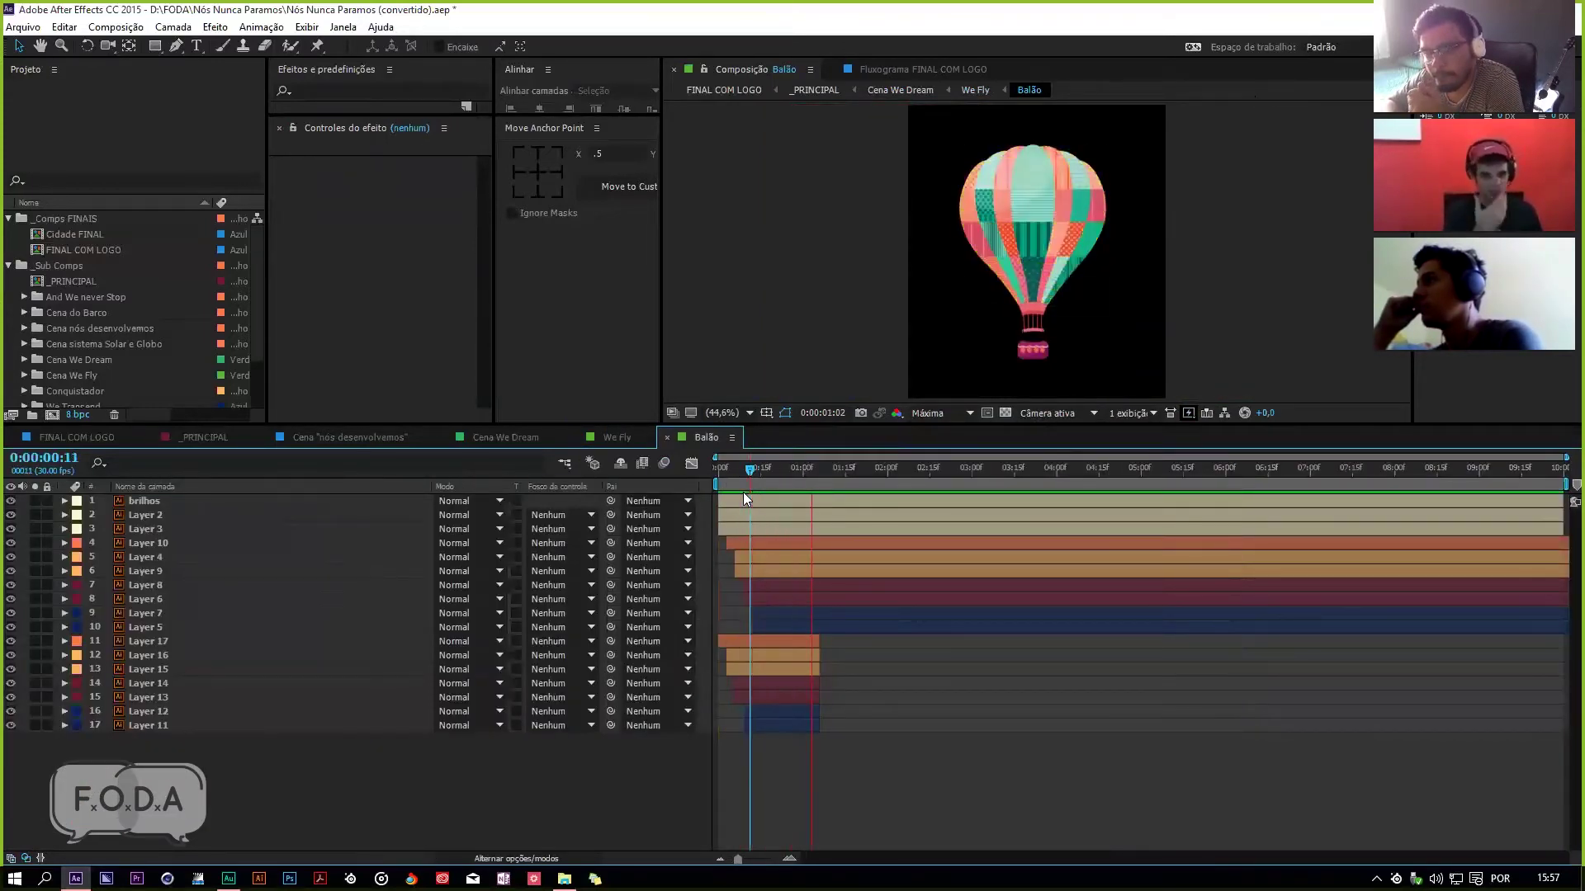
key("space")
left_click(734, 468)
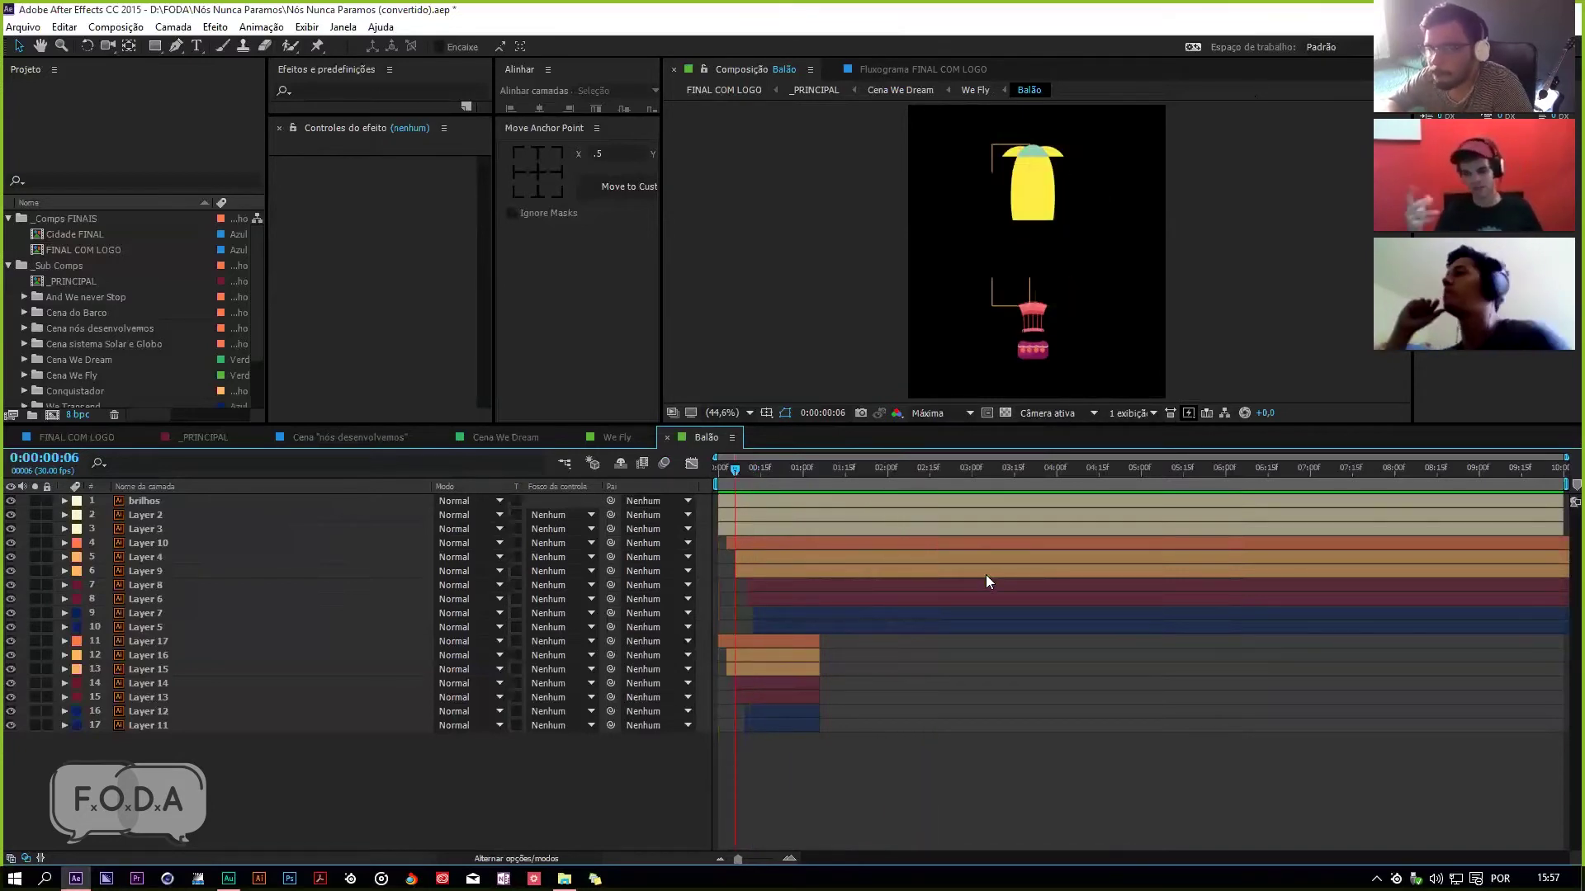
Step: Save the project and close the Balão composition
key("ctrl+s")
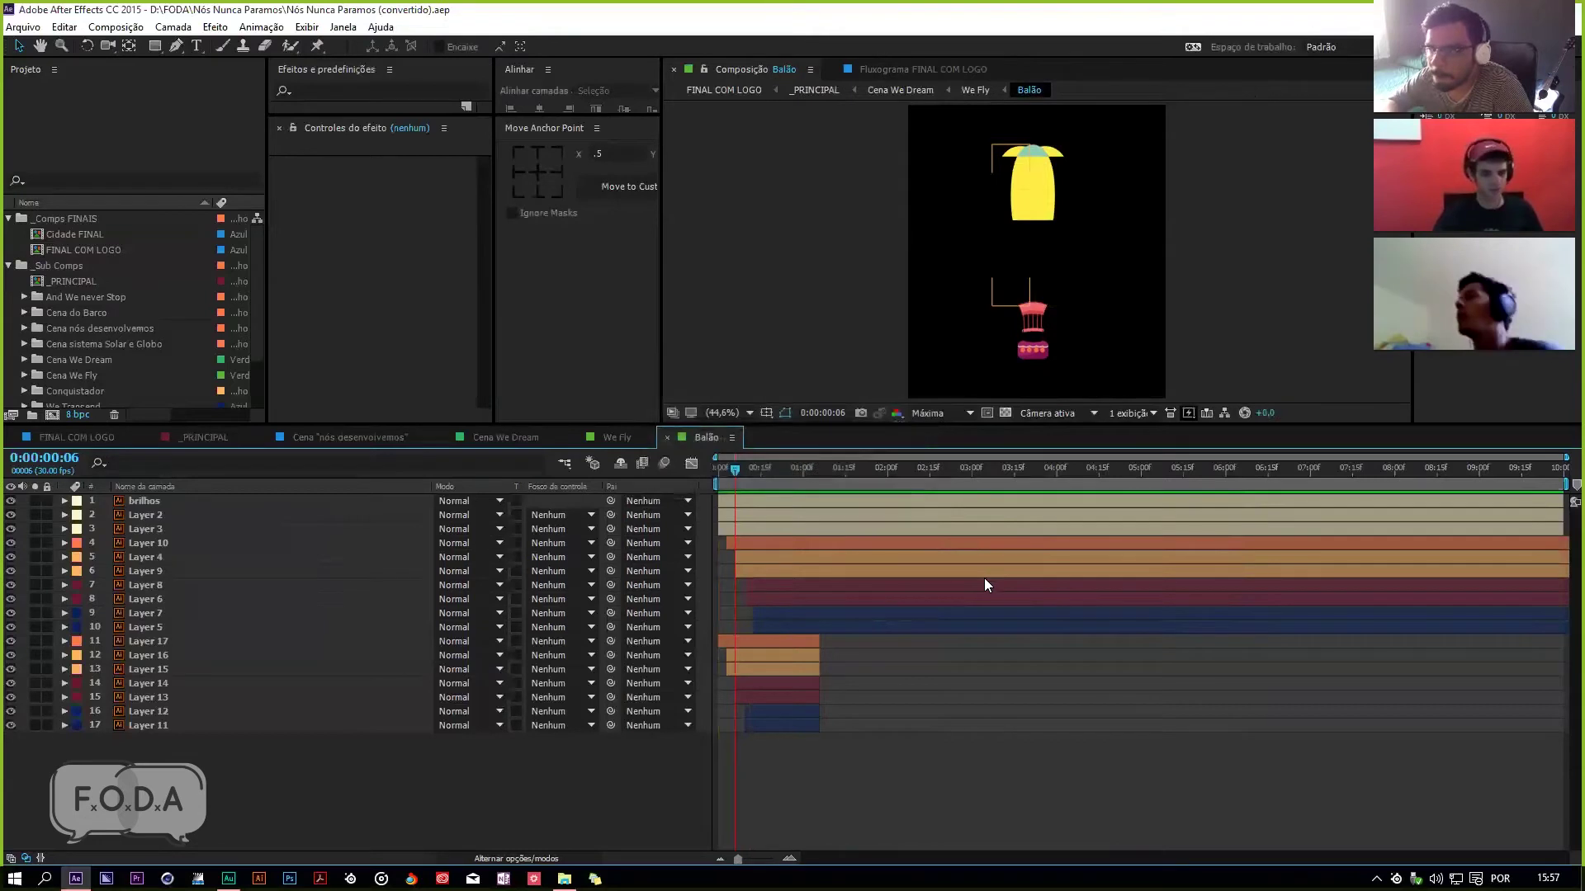
key("ctrl+w")
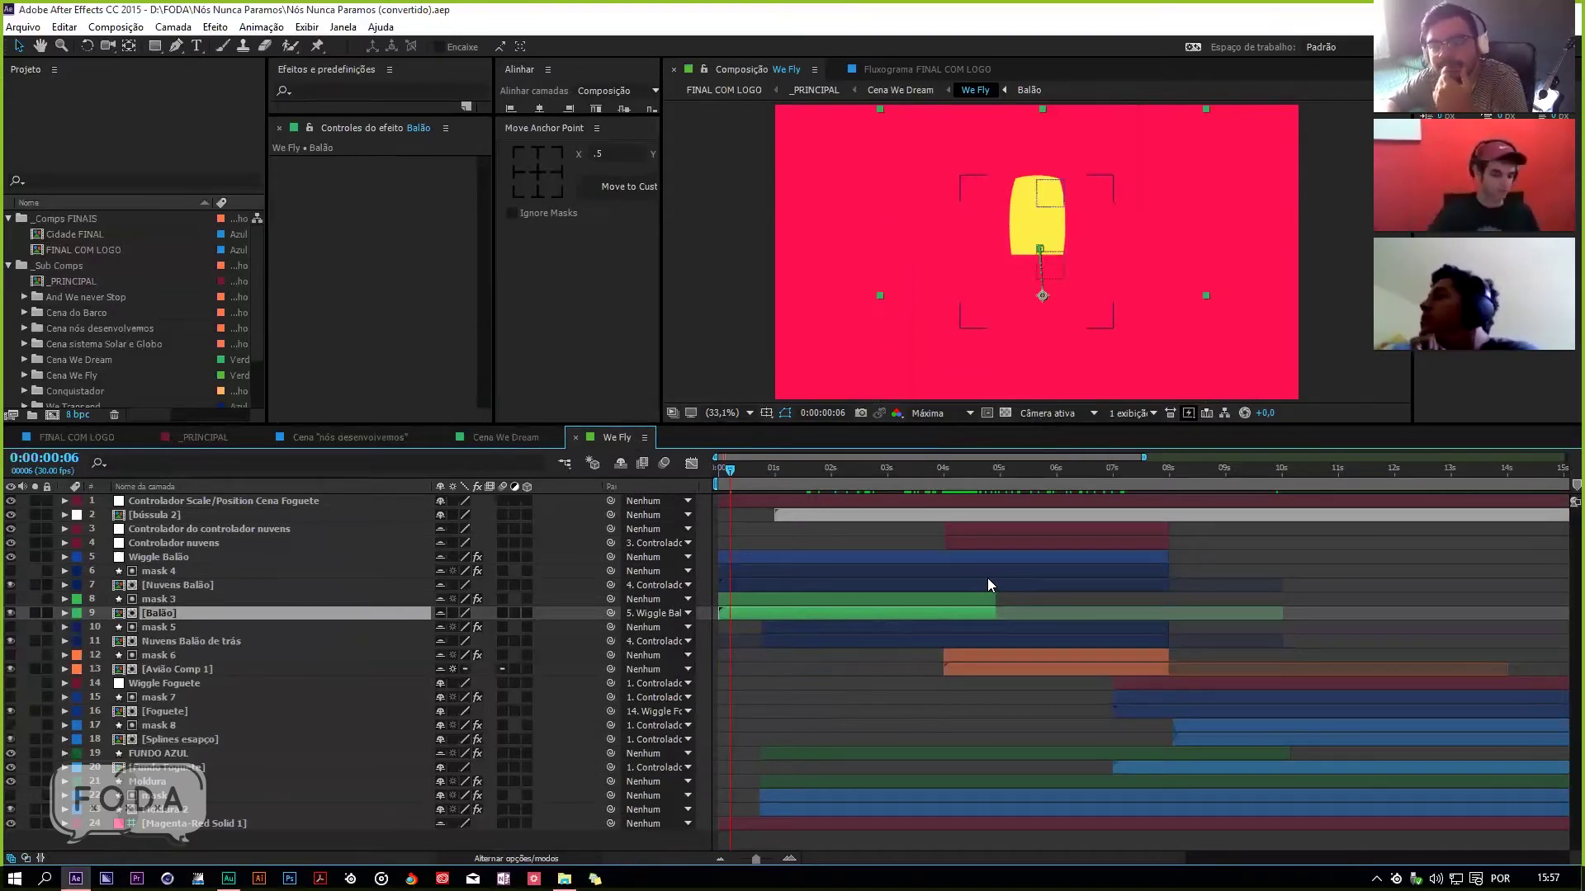
Step: Scrub We Fly through the rocket launch and space section, ending at 0:00:08:24
left_click_drag(812, 470, 1381, 497)
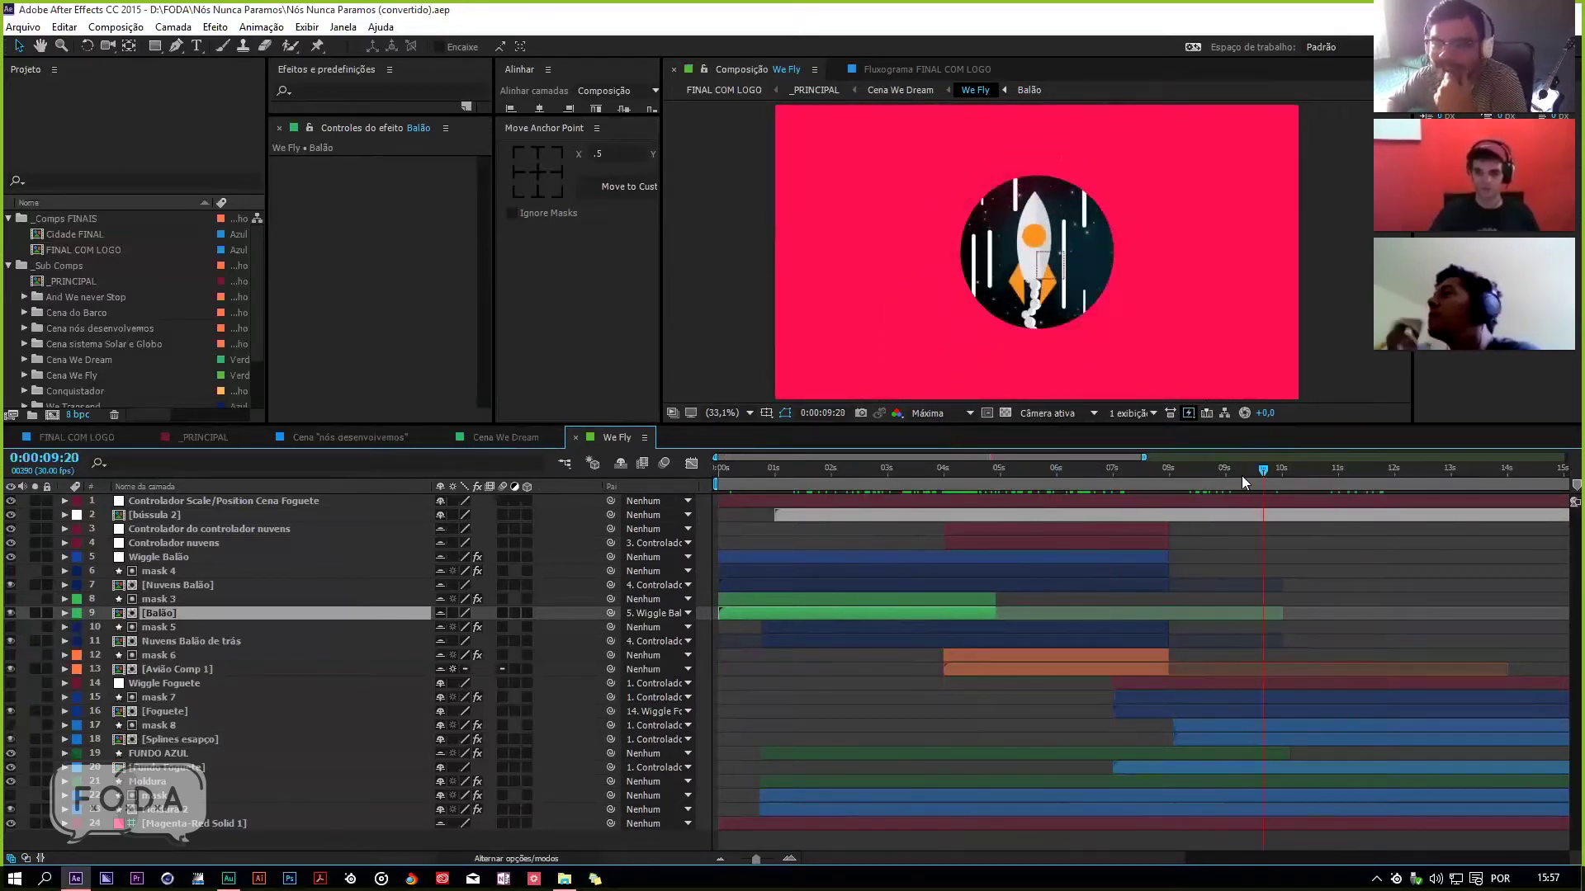
left_click(1214, 477)
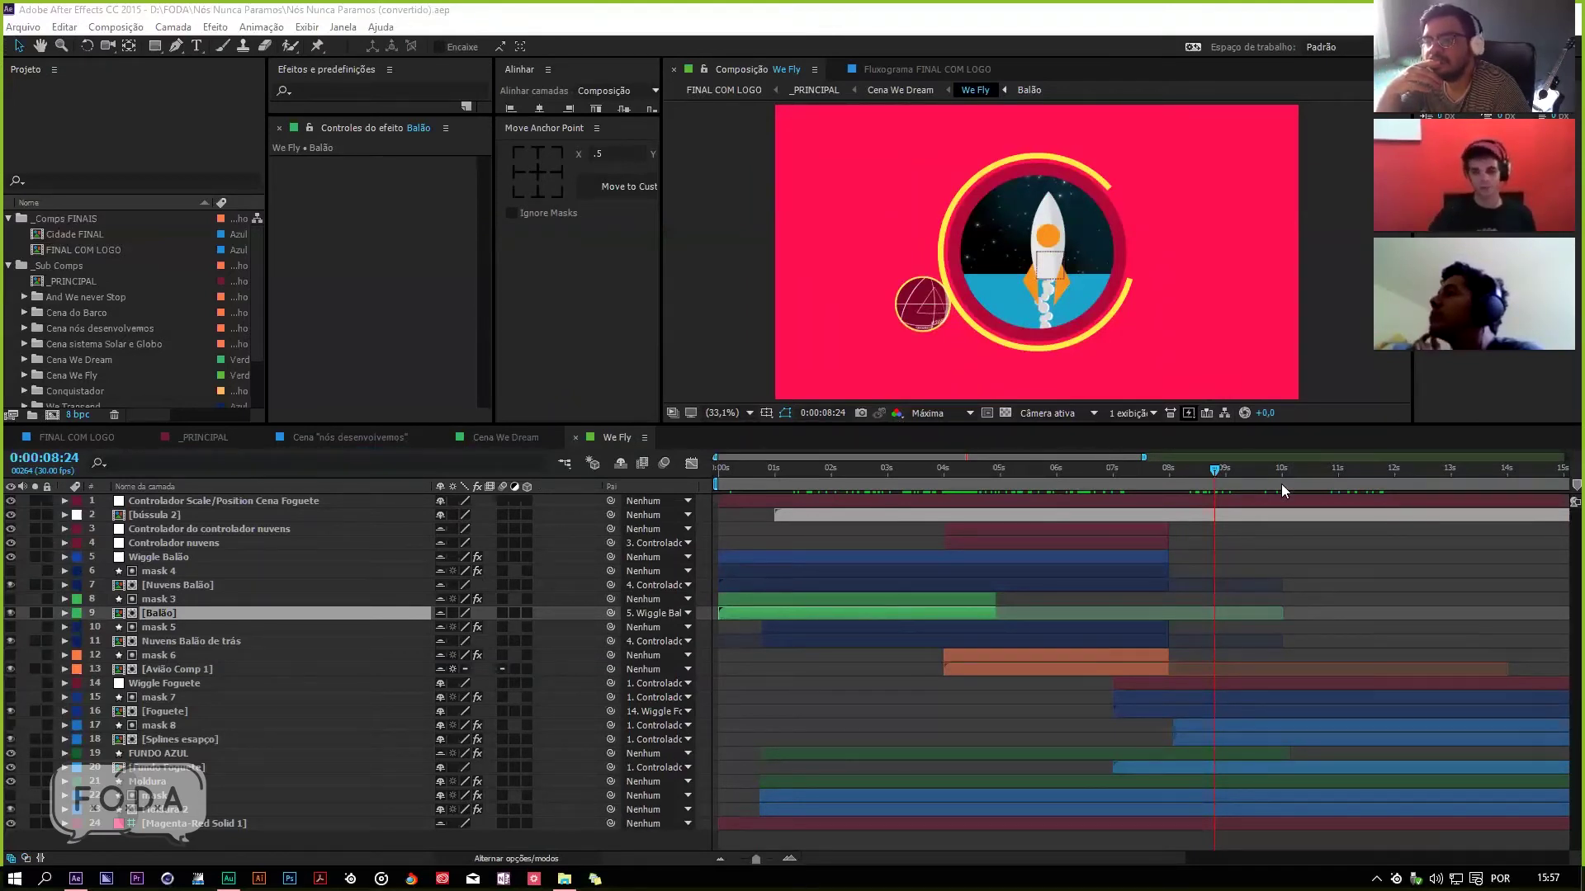
Step: Scrub We Fly through the rocket's flight in space up to 0:00:11:28 and enlarge the composition viewer
left_click_drag(1213, 477, 1294, 469)
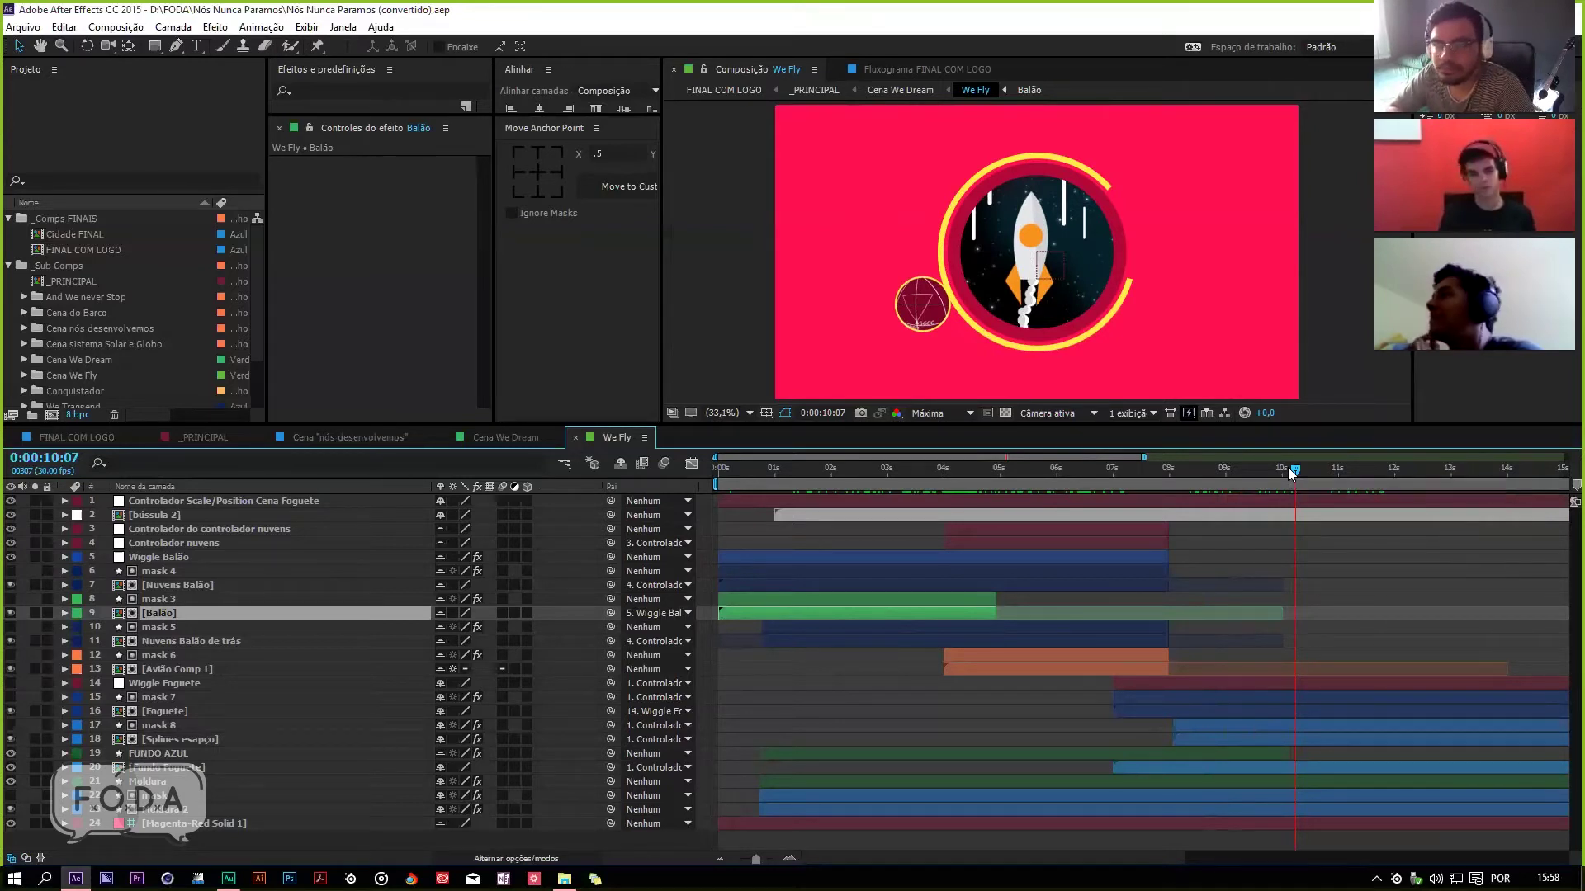
left_click_drag(1324, 462, 1391, 471)
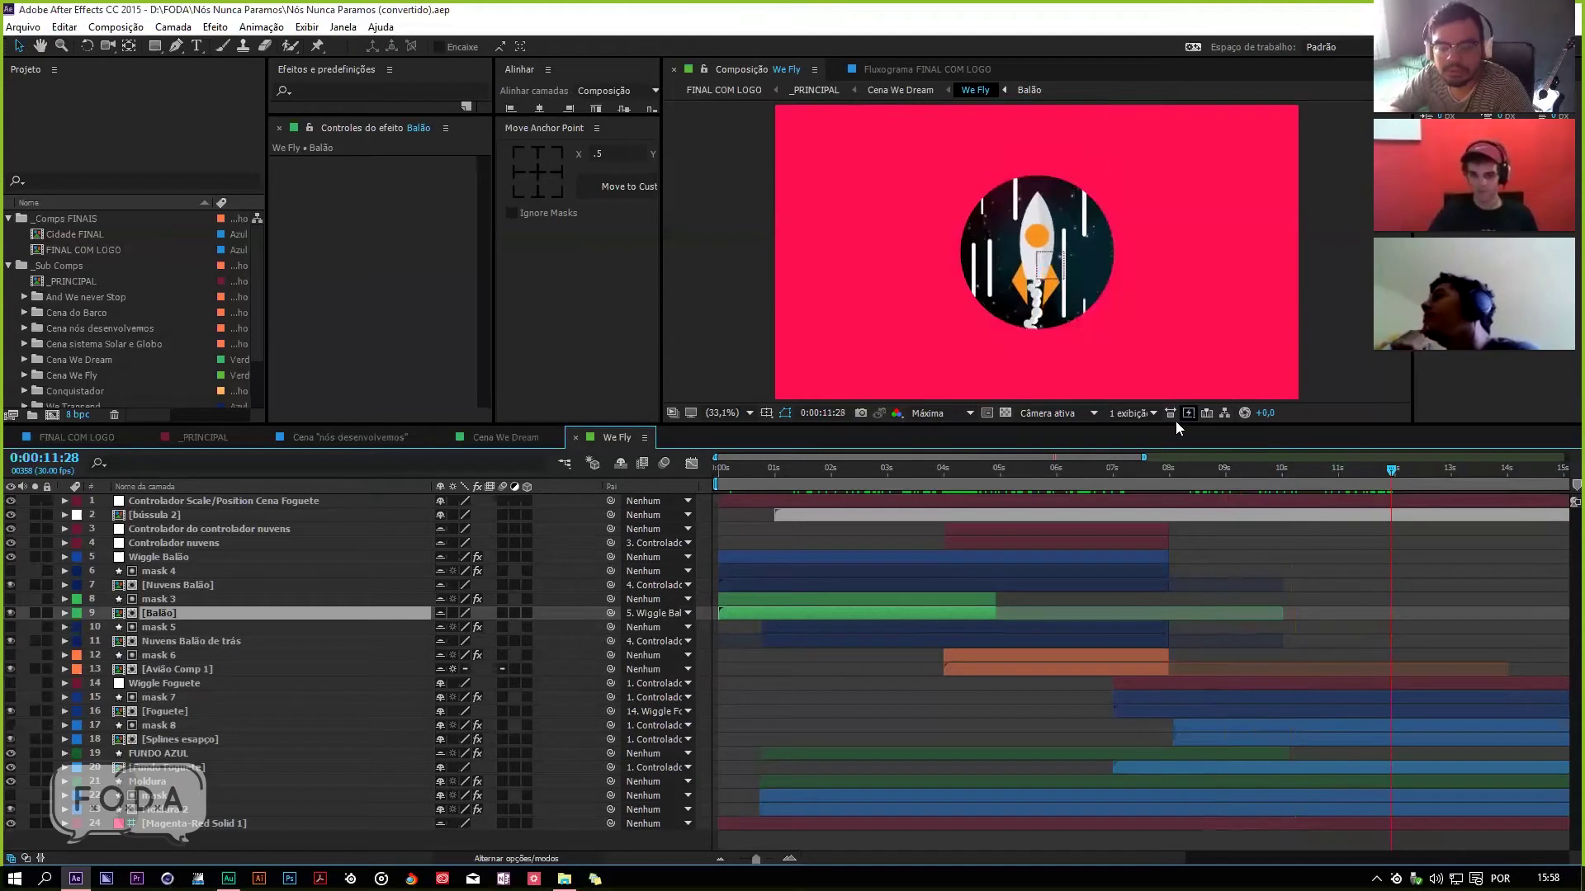
left_click_drag(1176, 425, 1176, 463)
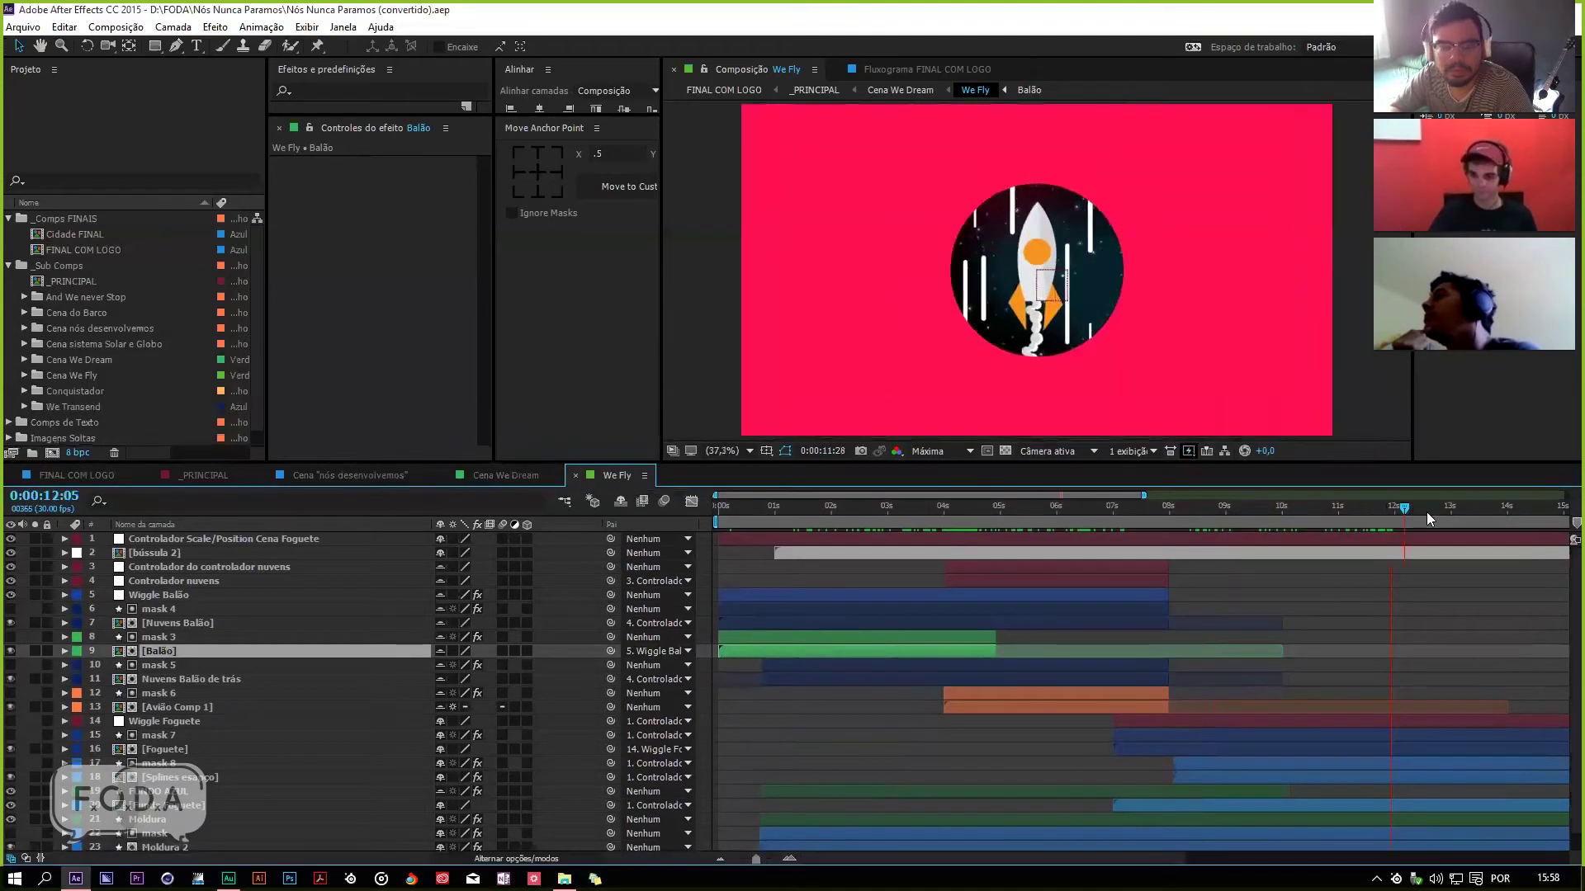
Step: Preview the end of the rocket section in We Fly and return to 0:00:09:03 to examine the compass beside it
left_click(1305, 520)
key("space")
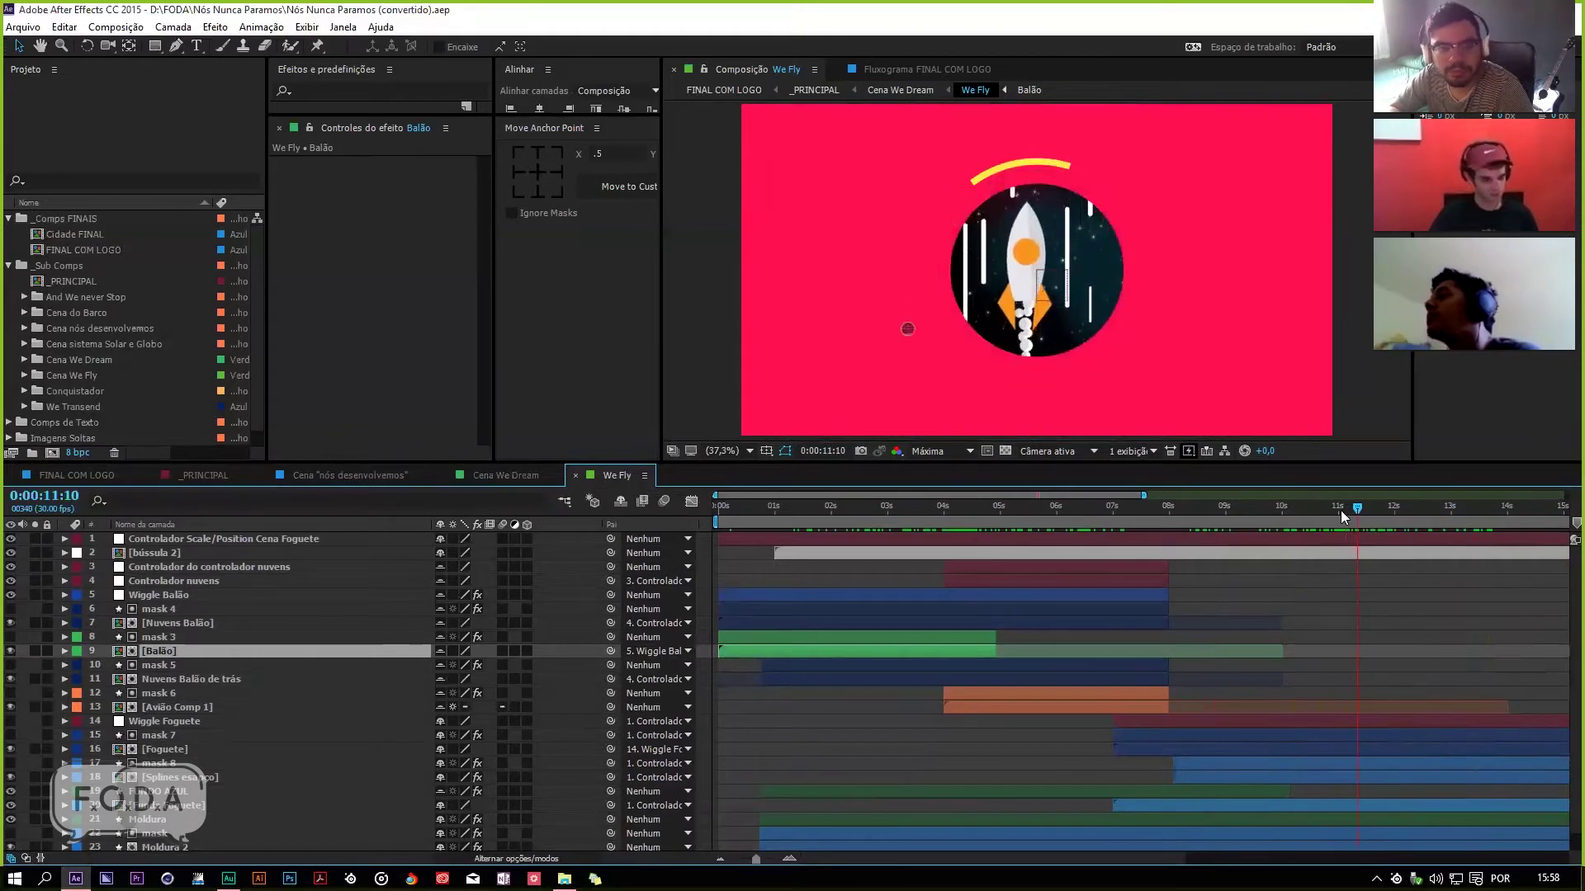
left_click_drag(1362, 510, 1232, 507)
left_click(908, 329)
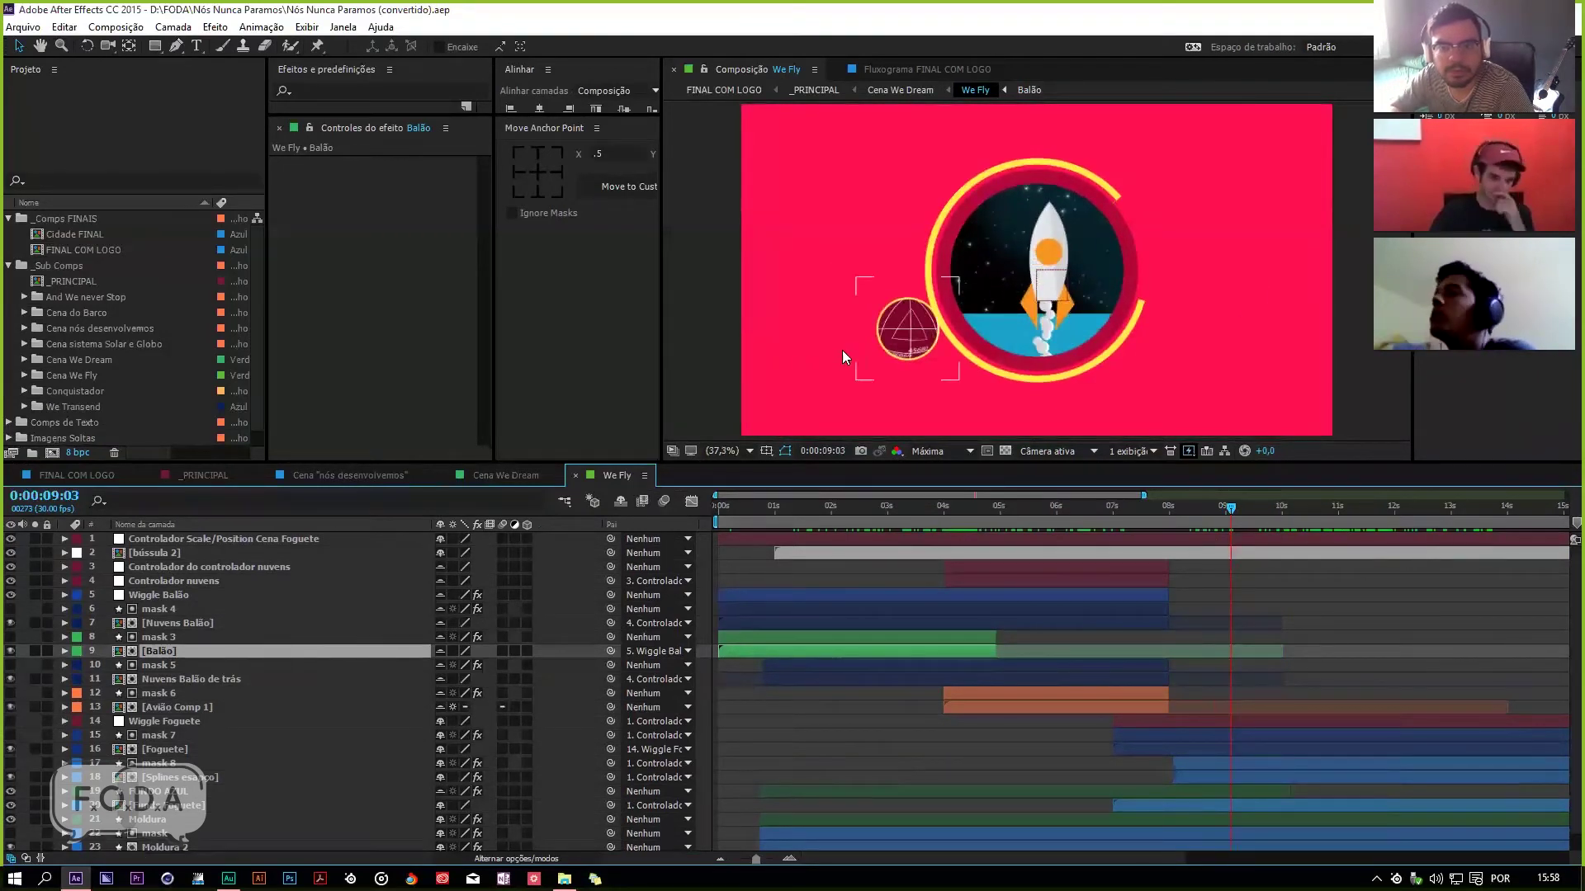
Step: Open the bússula 2 composition and its nested Pedaços da Bússula, and preview the compass pointer's rotation
double_click(195, 552)
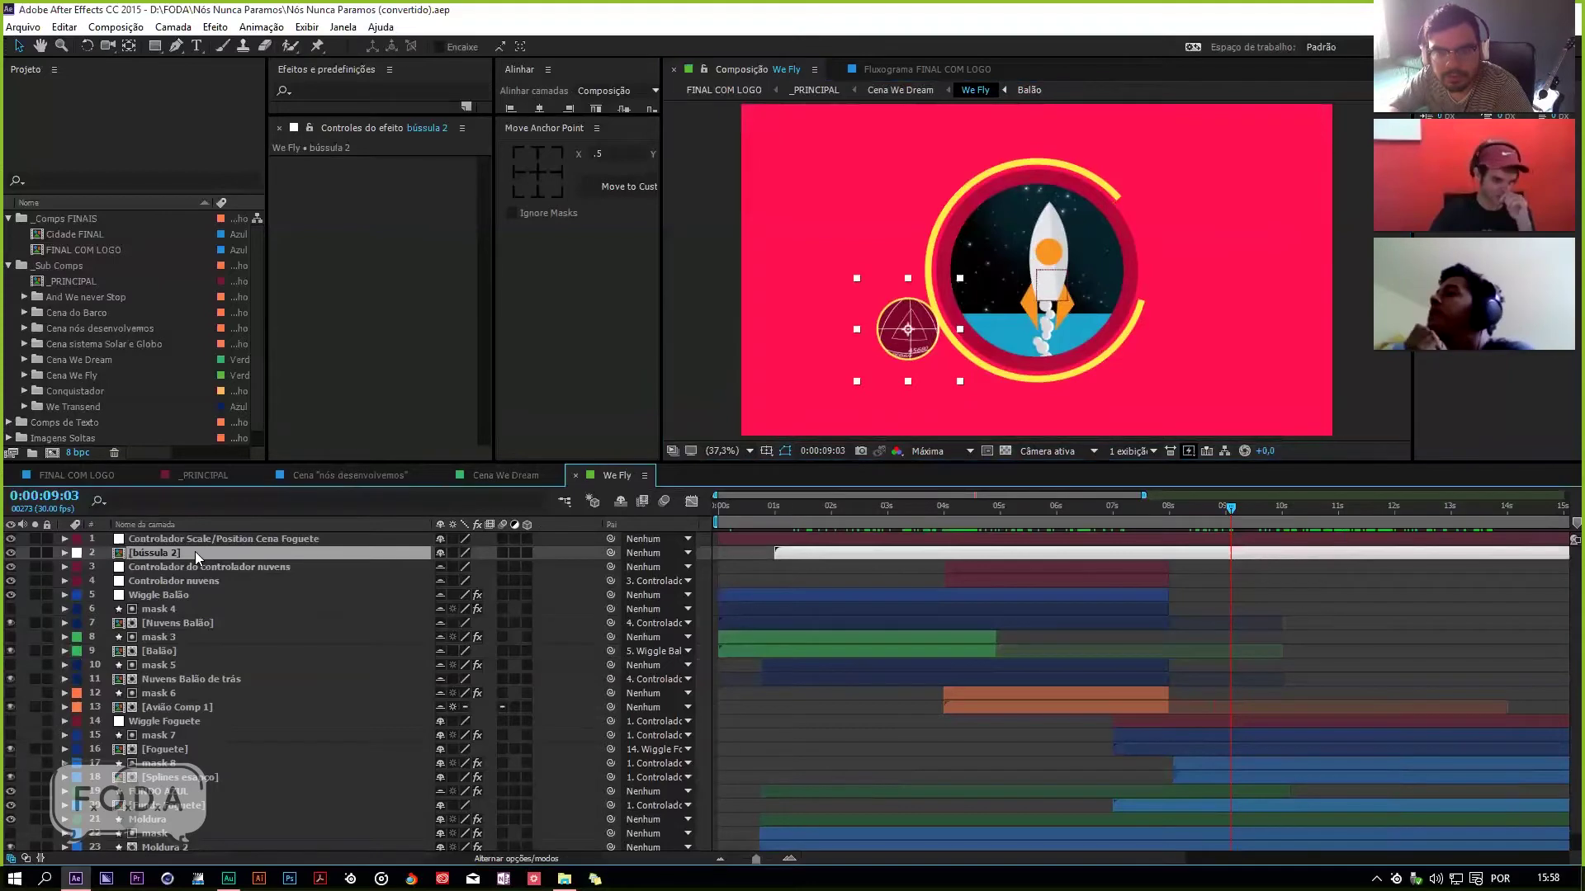
left_click_drag(808, 507, 723, 523)
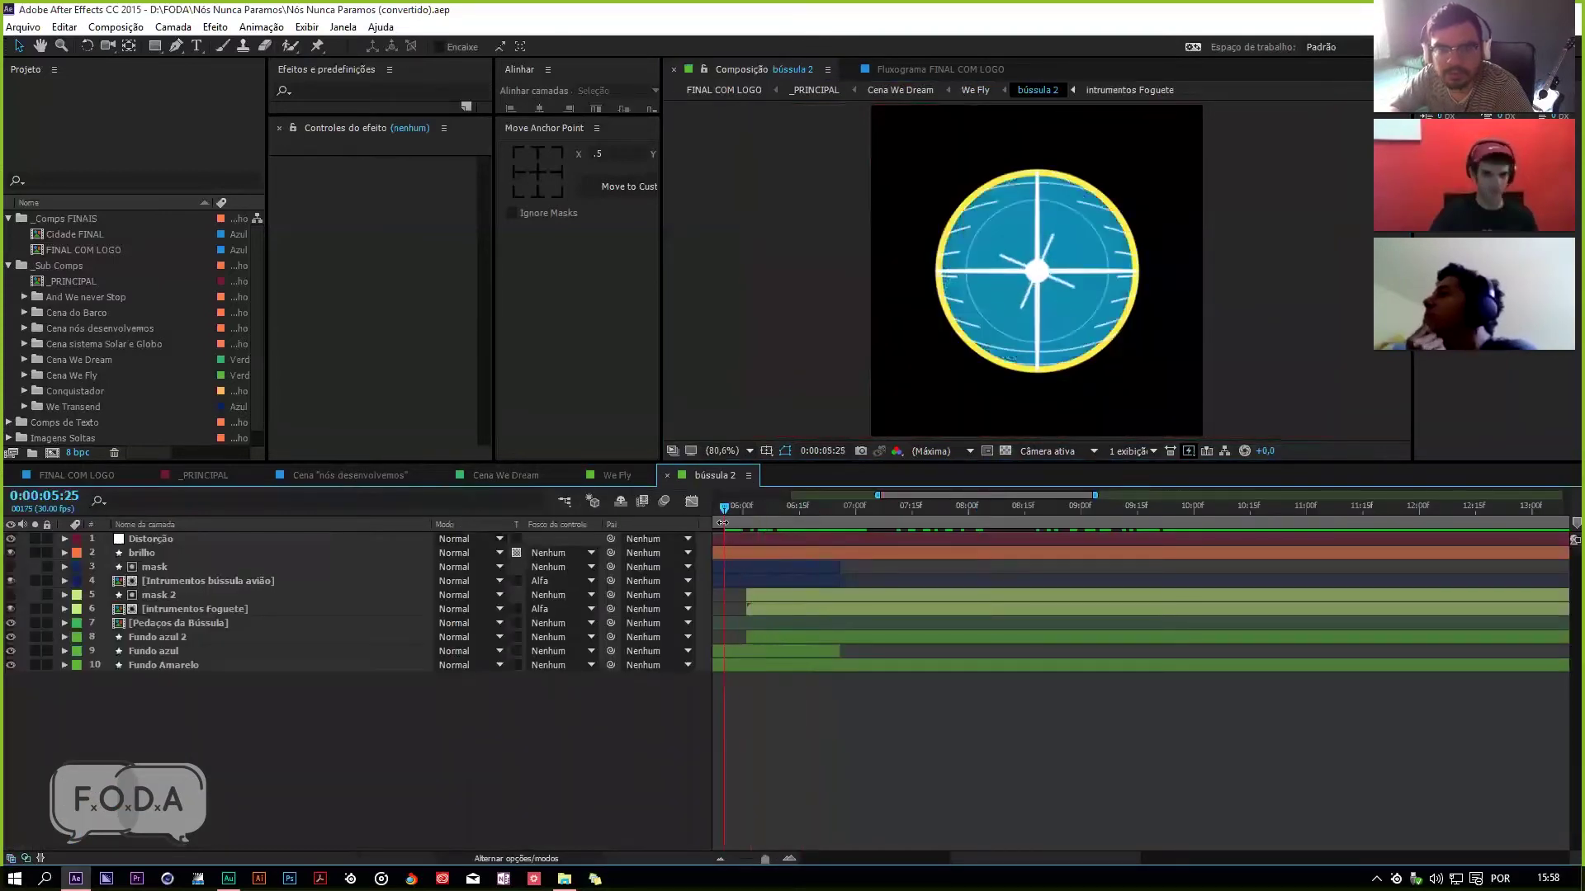
double_click(175, 621)
mouse_move(792, 518)
left_mouse_down()
mouse_move(702, 522)
mouse_move(802, 516)
left_mouse_up()
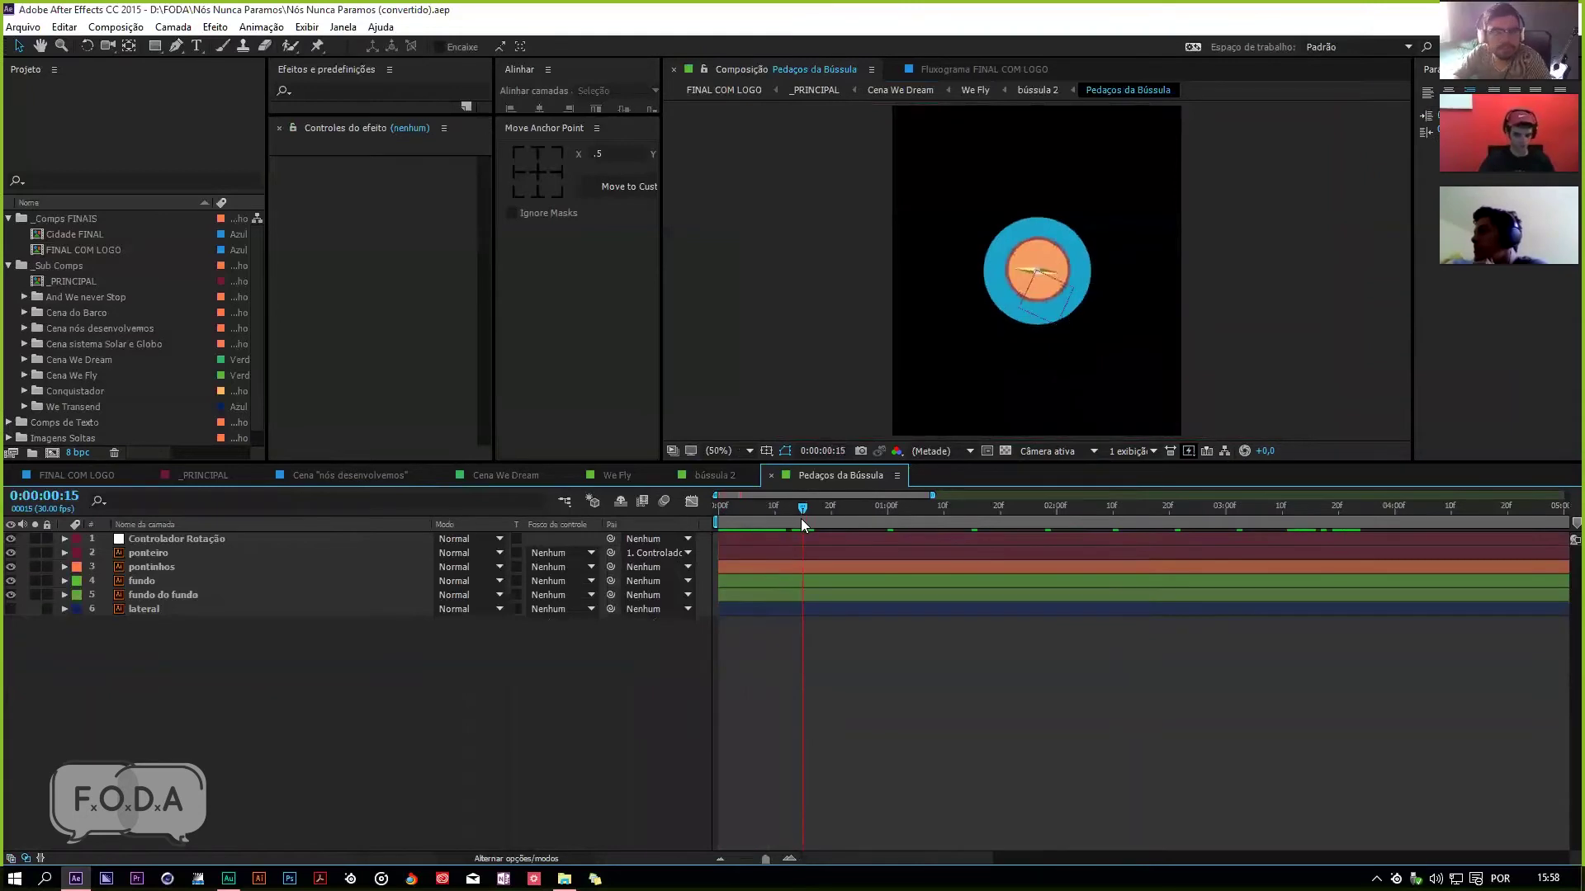
key("minus")
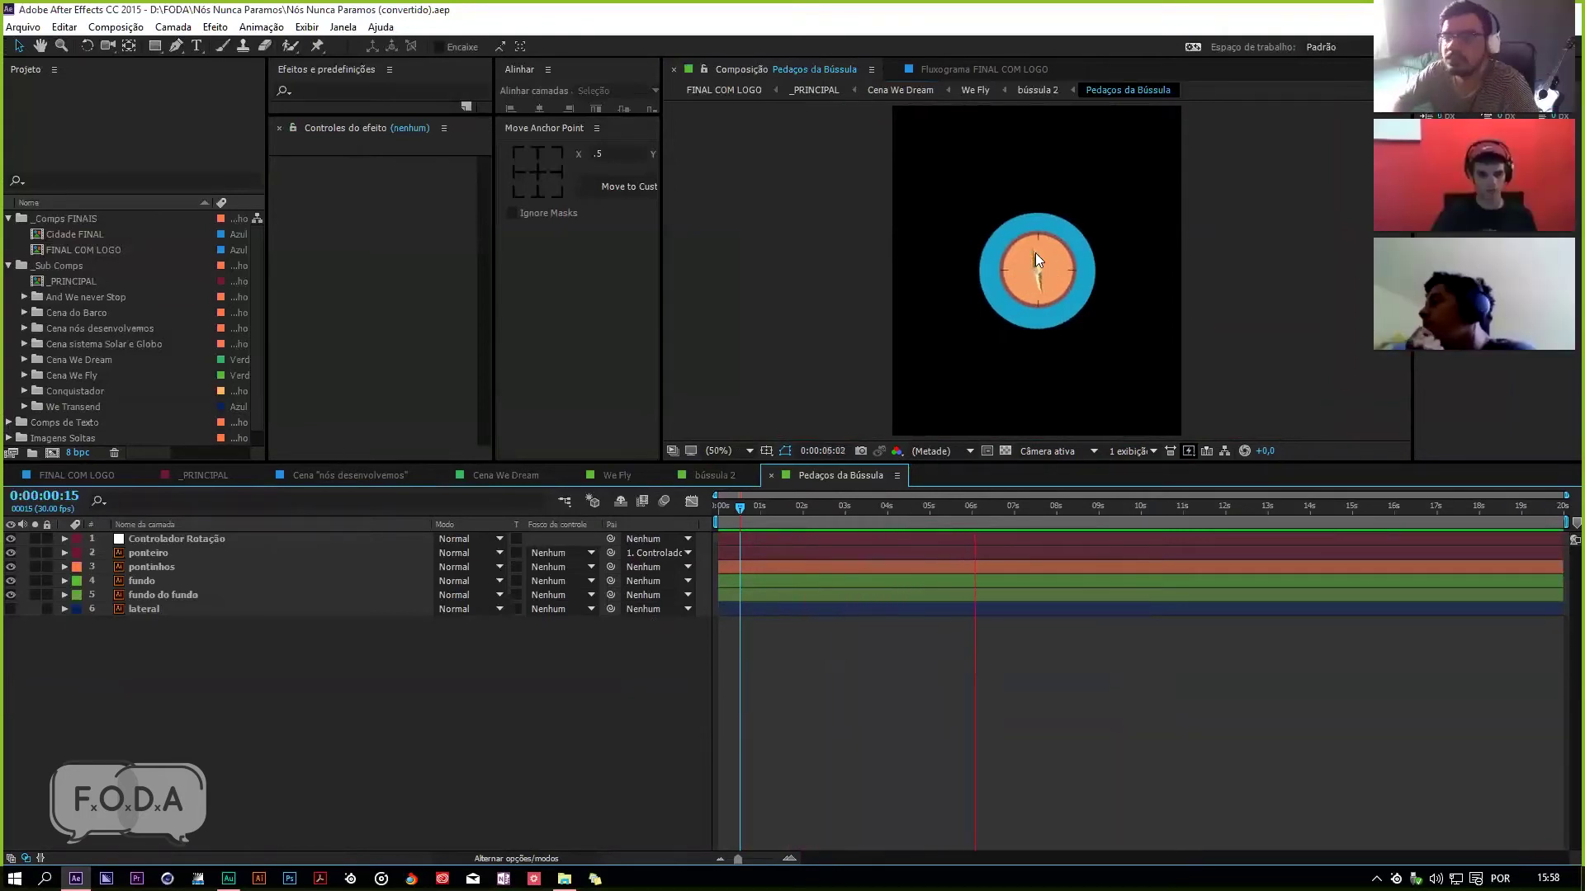
left_click(863, 518)
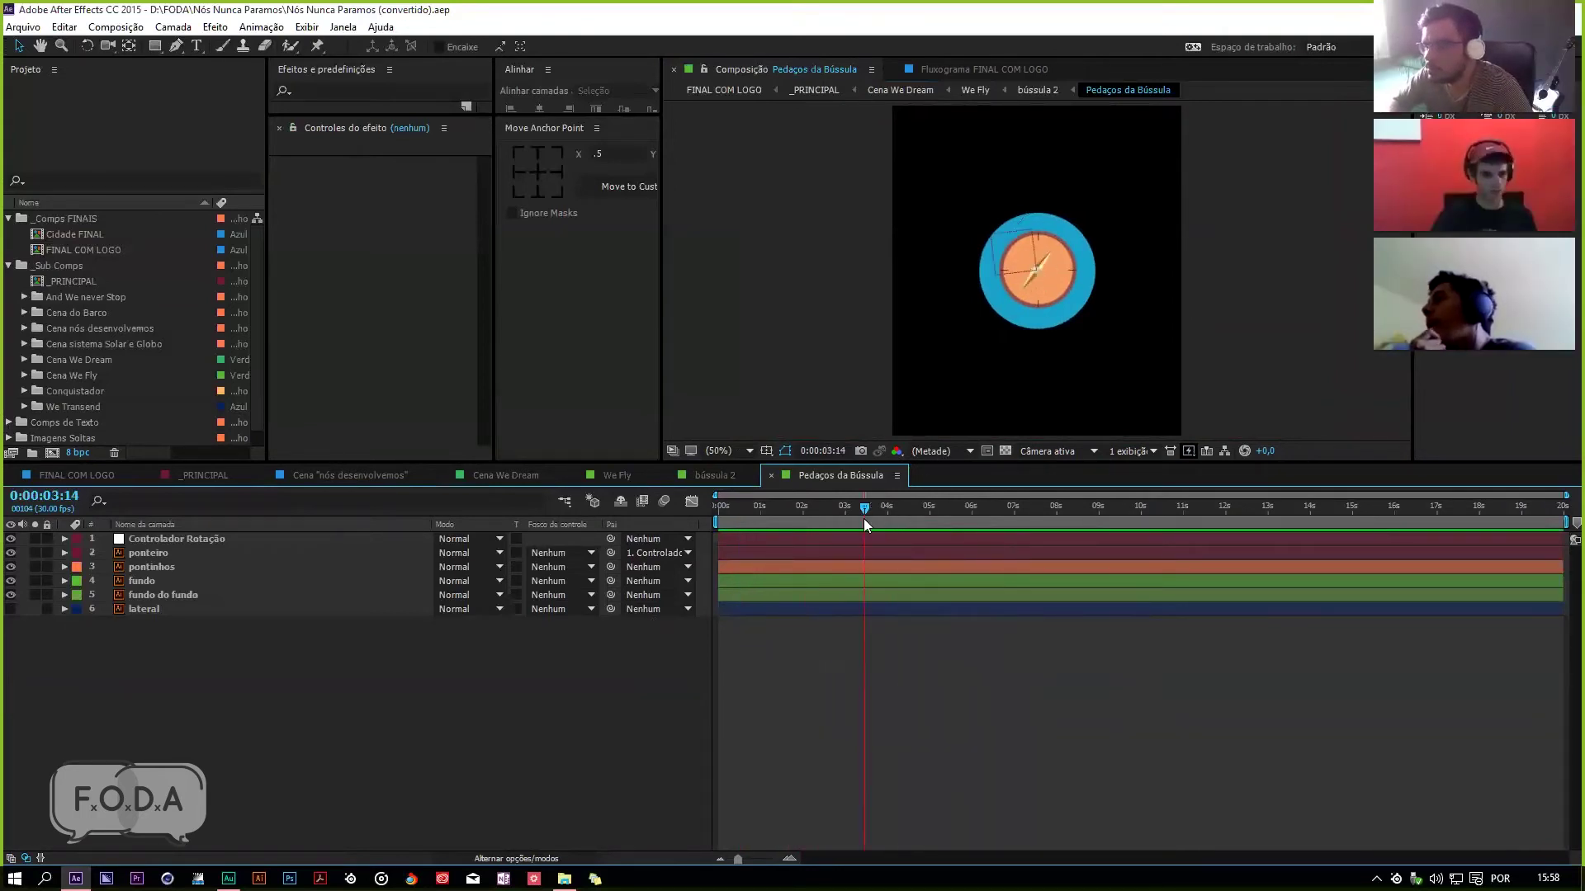
Step: Examine the rotation expression on the Controlador Rotação layer and close the Pedaços da Bússula composition
left_click(225, 538)
key("e")
key("e")
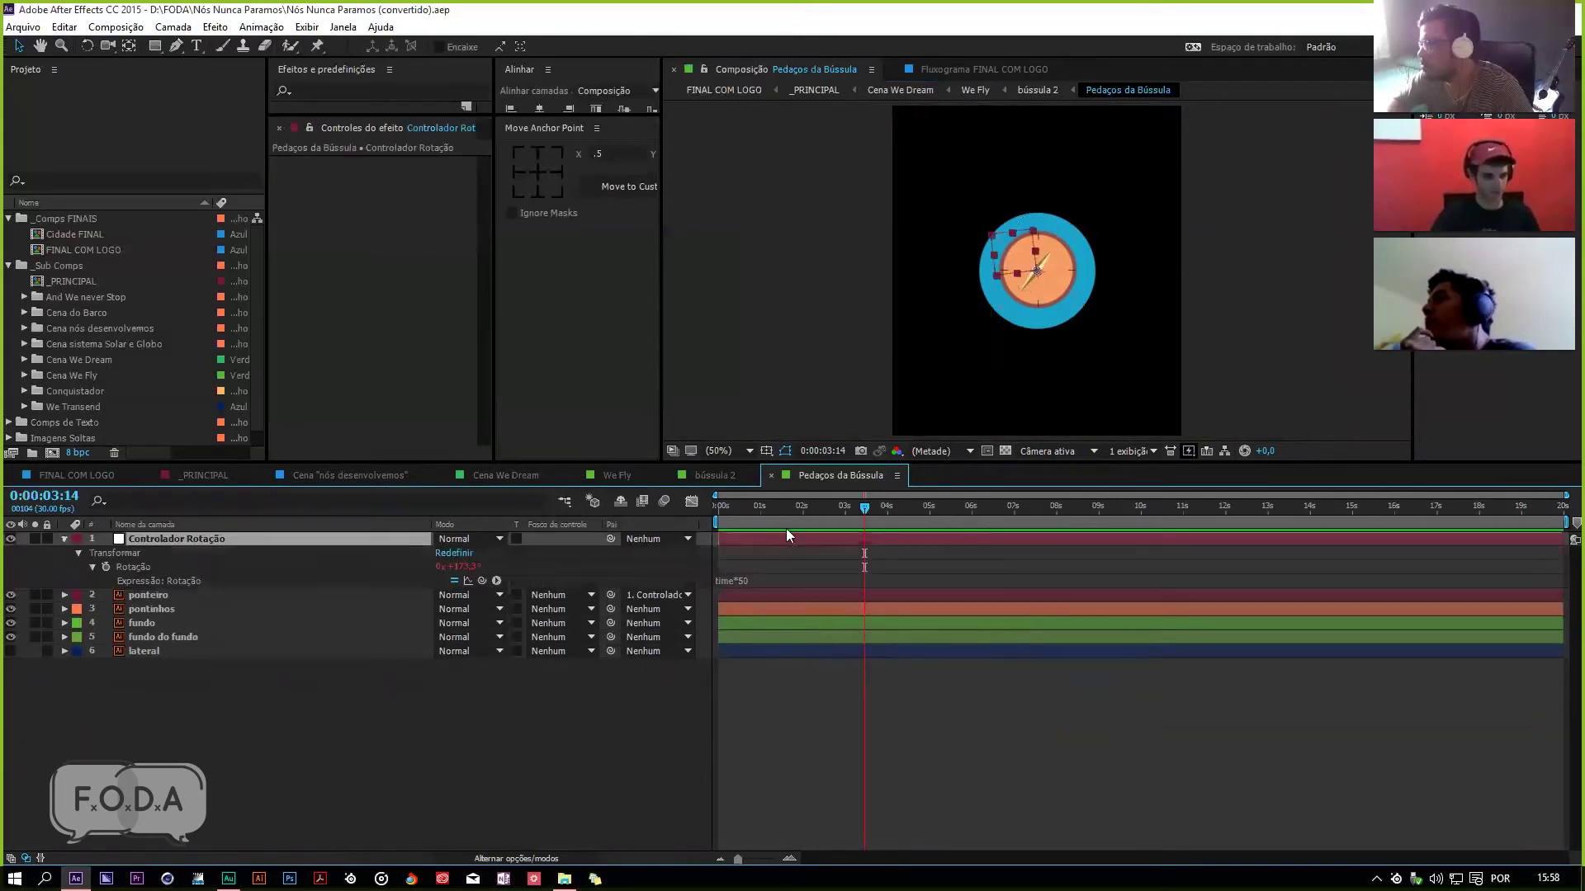
key("e")
key("e")
left_click(852, 683)
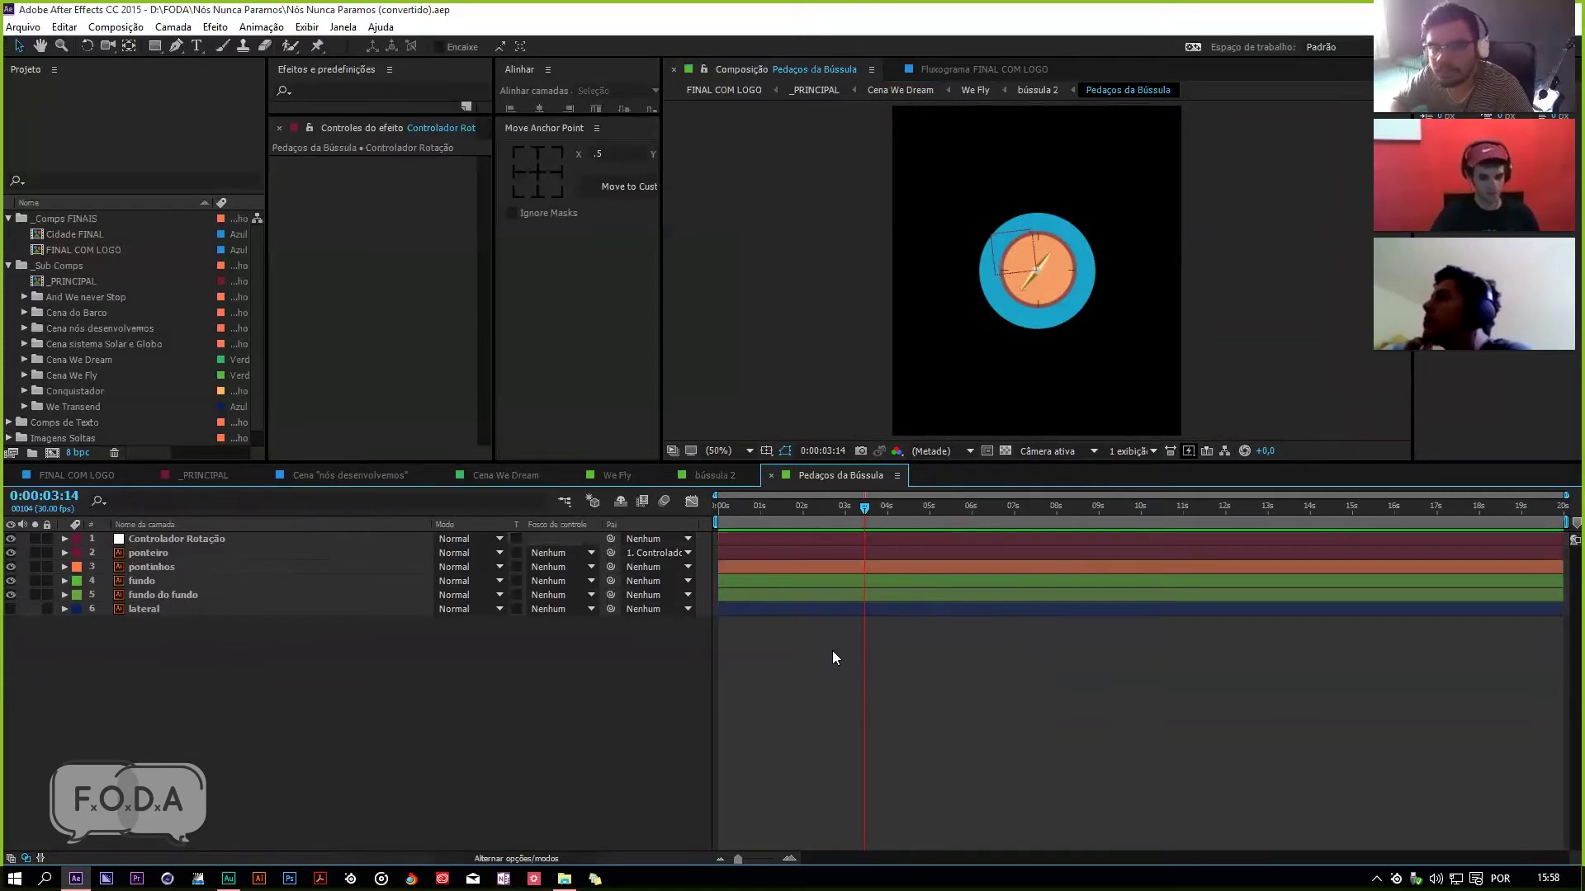
key("ctrl+w")
Step: Select the Distorção layer in bússula 2 at 0:00:06:10 and toggle its visibility to compare the compass with and without lens distortion
left_click_drag(874, 531, 778, 536)
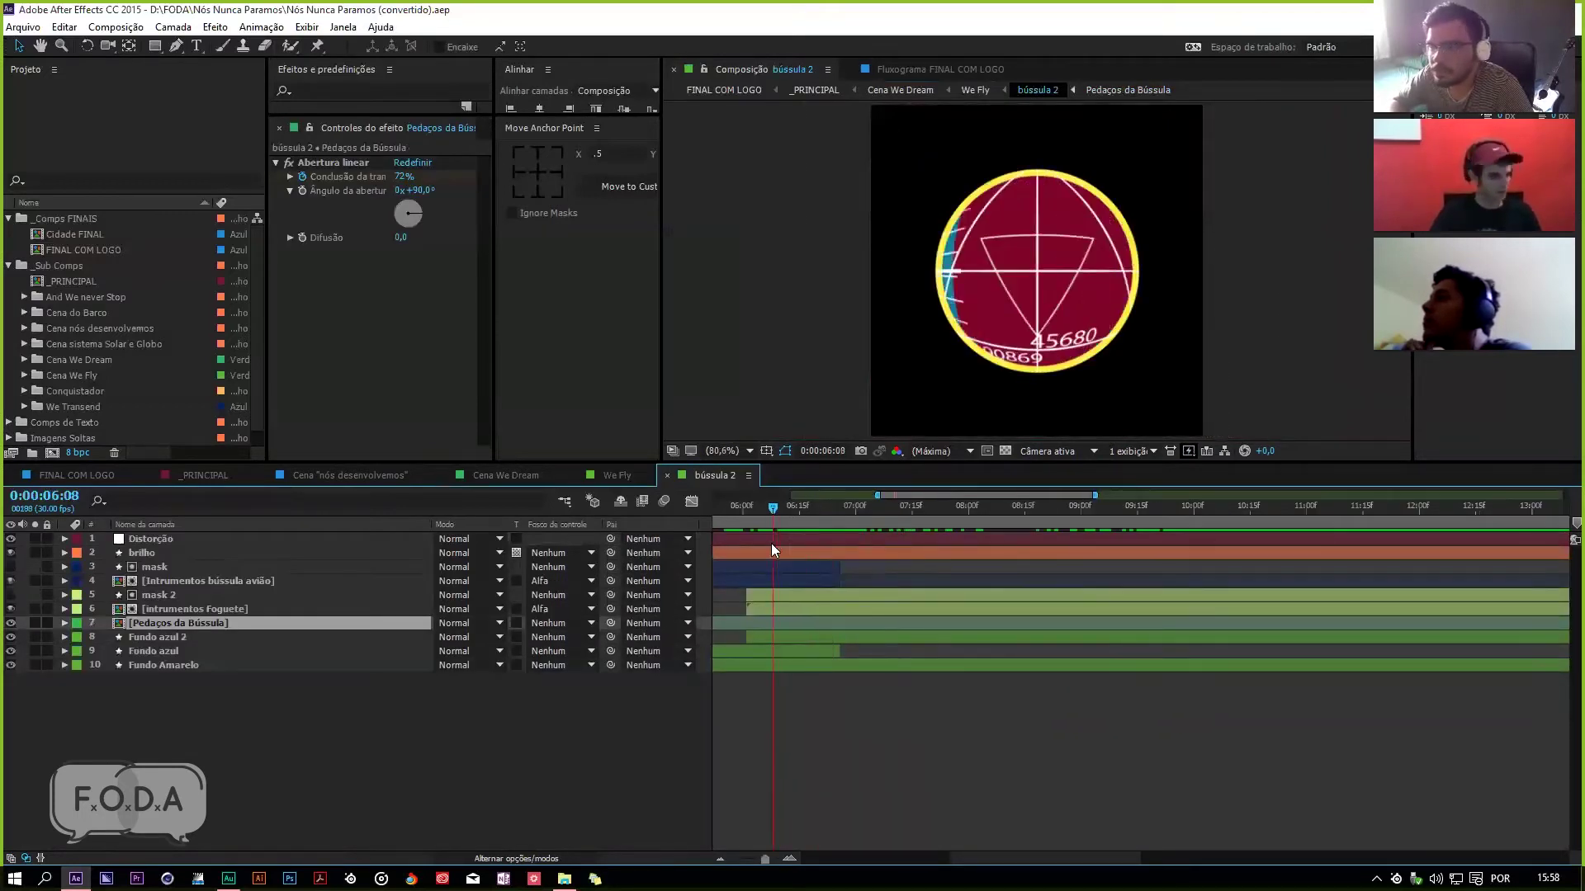
left_click(173, 538)
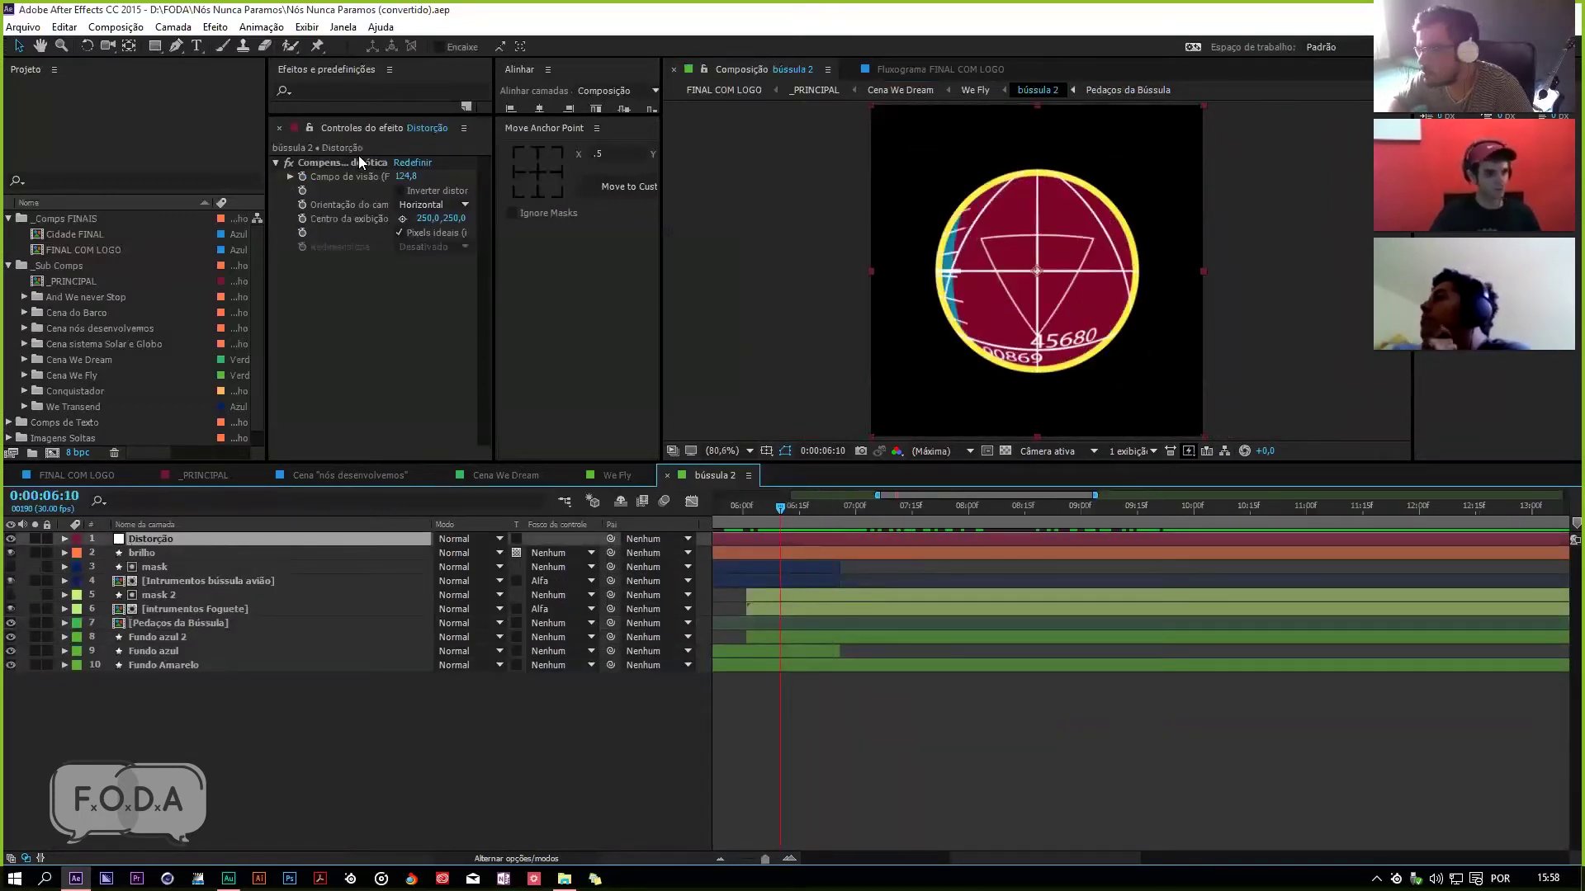
left_click(11, 538)
left_click(11, 538)
left_click(11, 538)
left_click(10, 538)
left_click(11, 538)
left_click(10, 538)
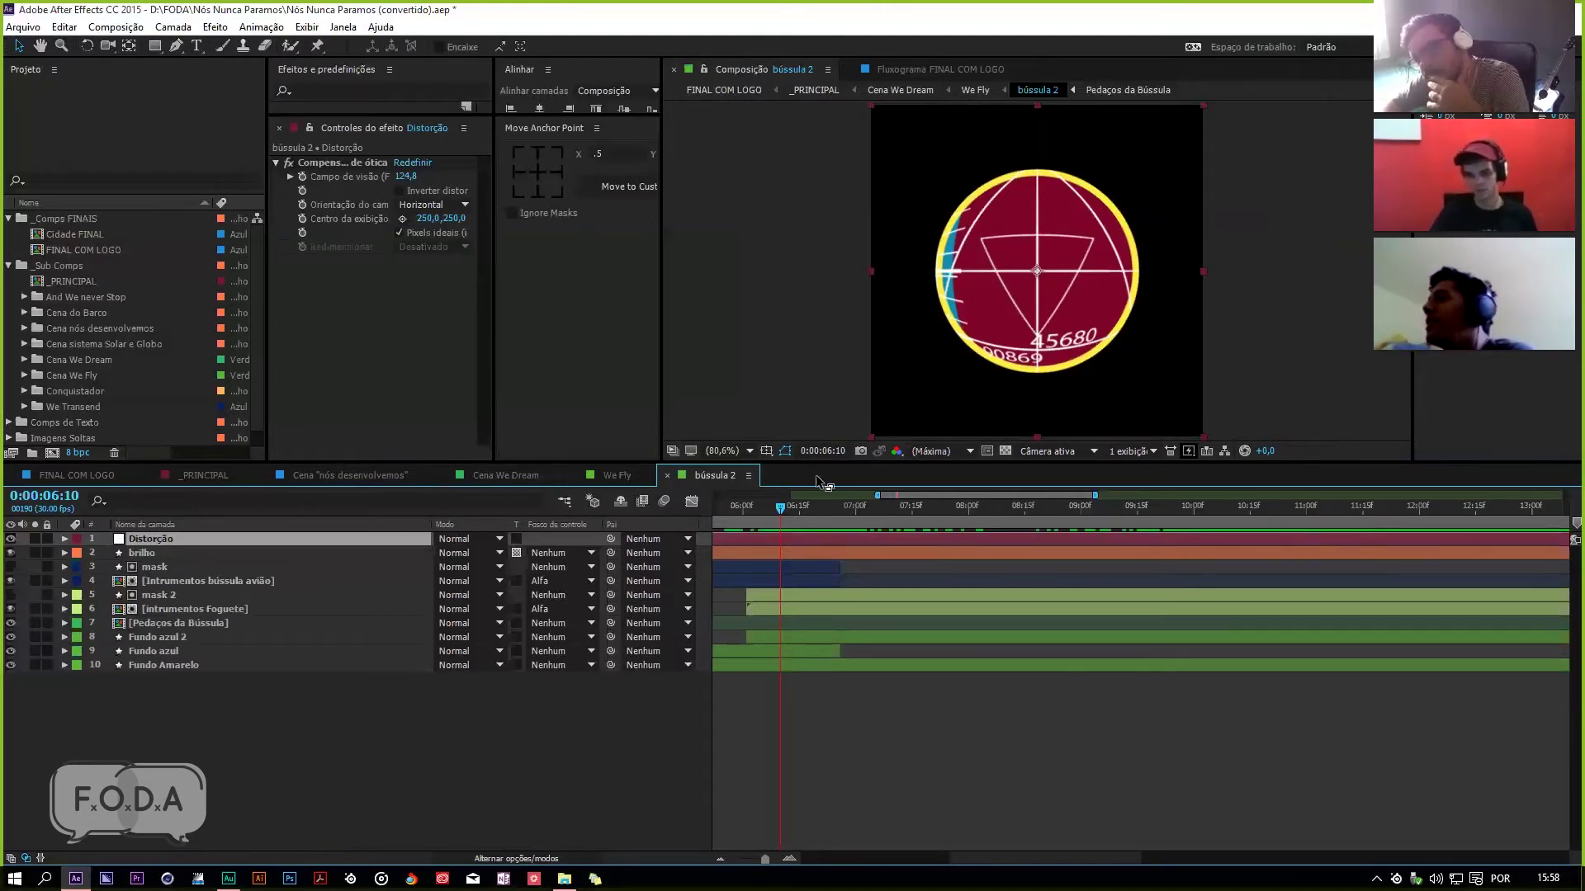
Step: Go back to the start of bússula 2 and preview the compass's opening animation
left_click(776, 495)
left_click_drag(761, 505, 719, 538)
key("space")
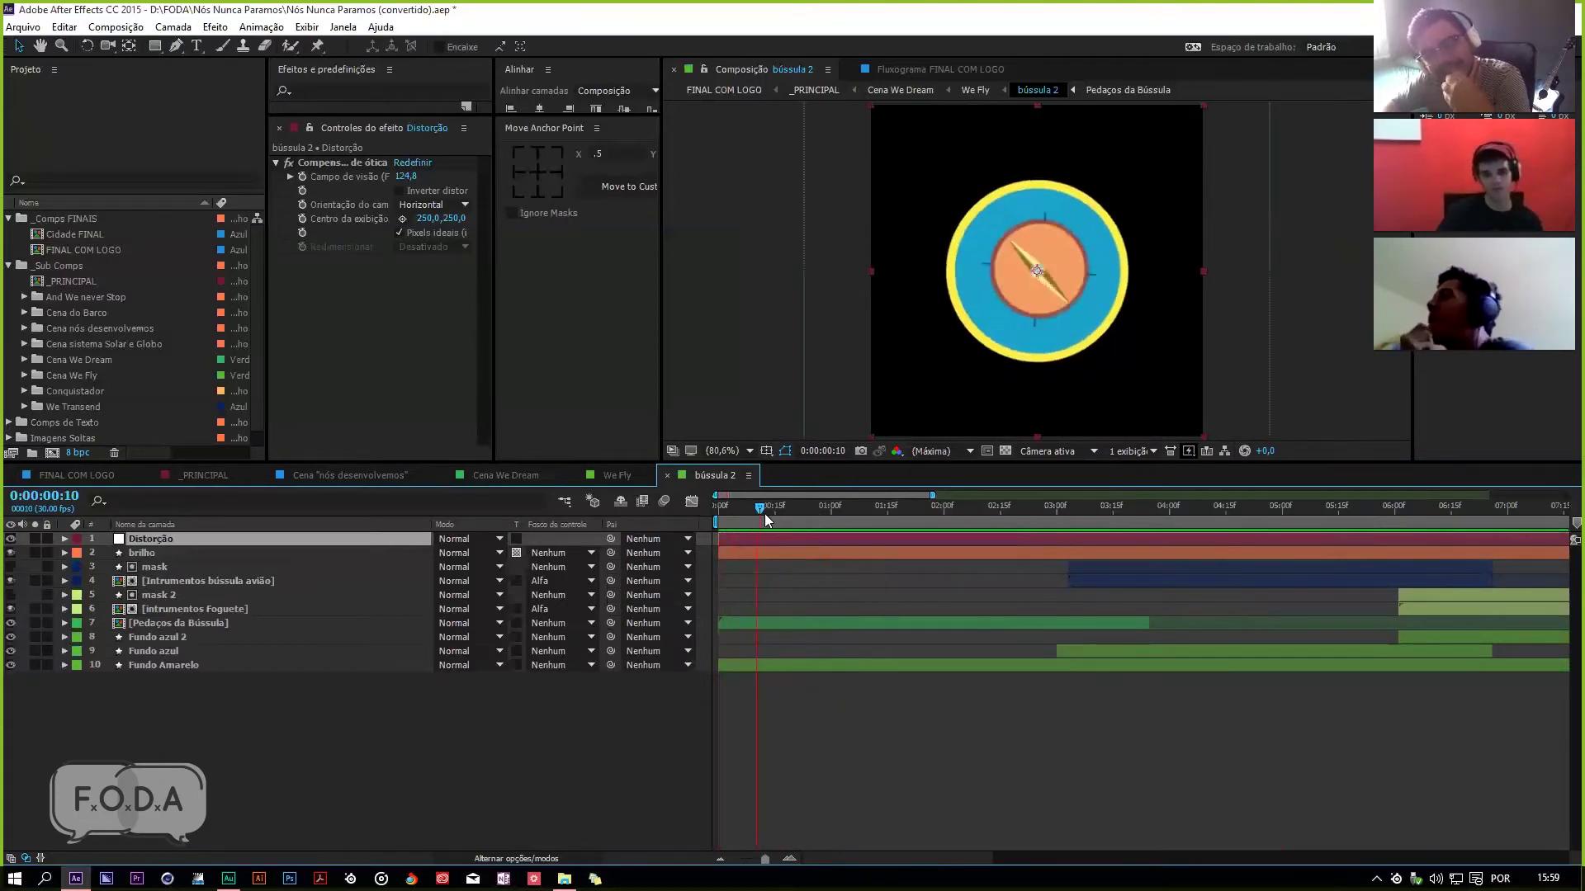
Step: Reopen Pedaços da Bússula, scrub its undistorted compass artwork to 0:00:01:20 and close the composition
double_click(162, 622)
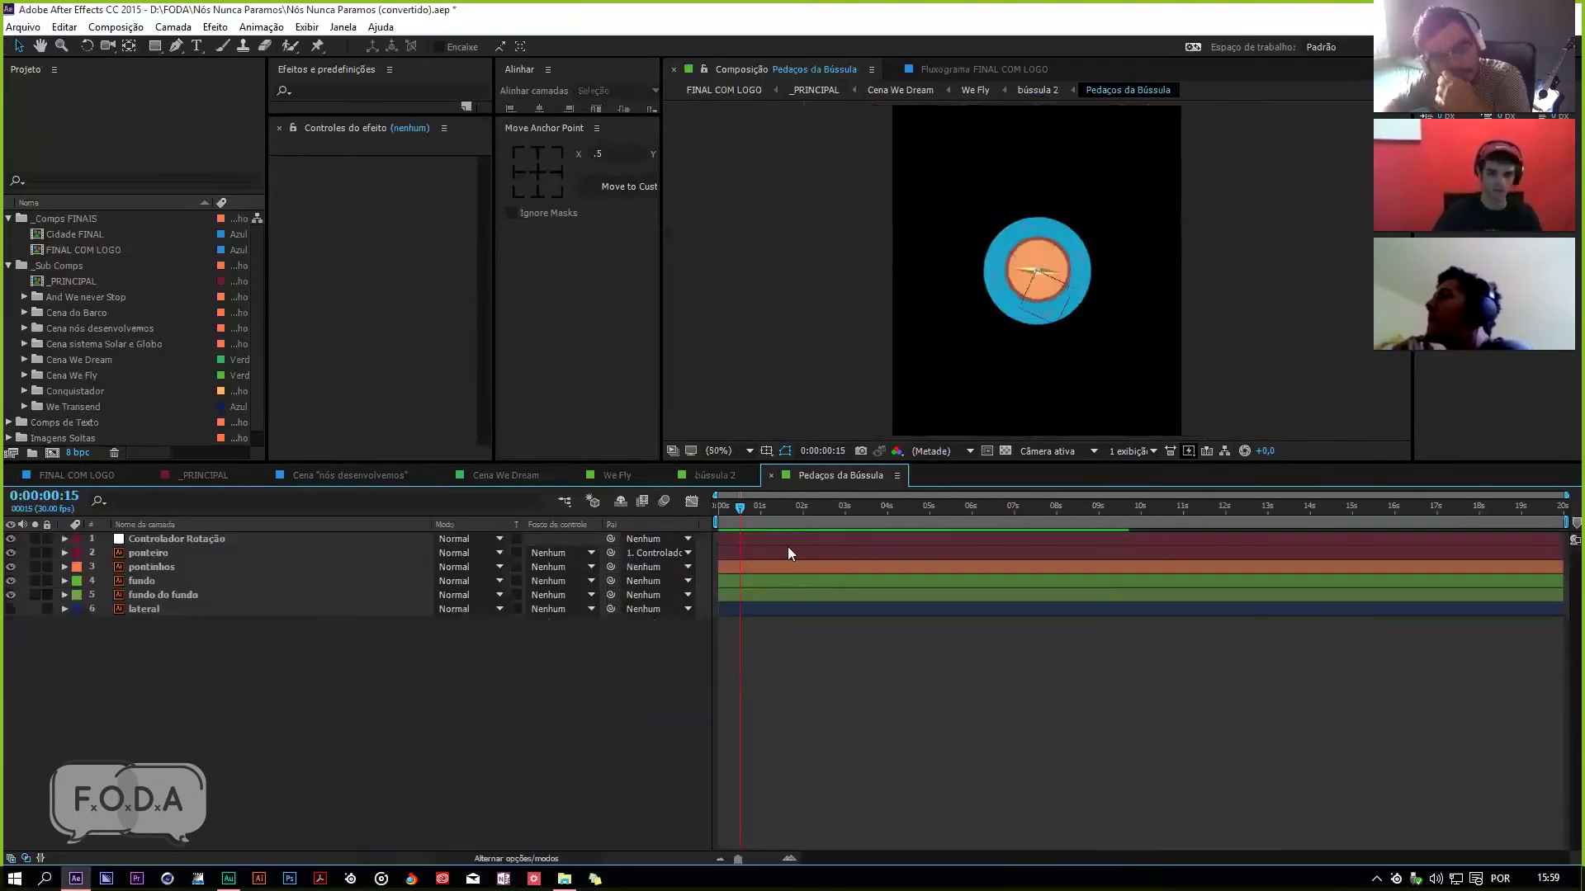
mouse_move(794, 508)
left_mouse_down()
mouse_move(763, 513)
mouse_move(789, 508)
left_mouse_up()
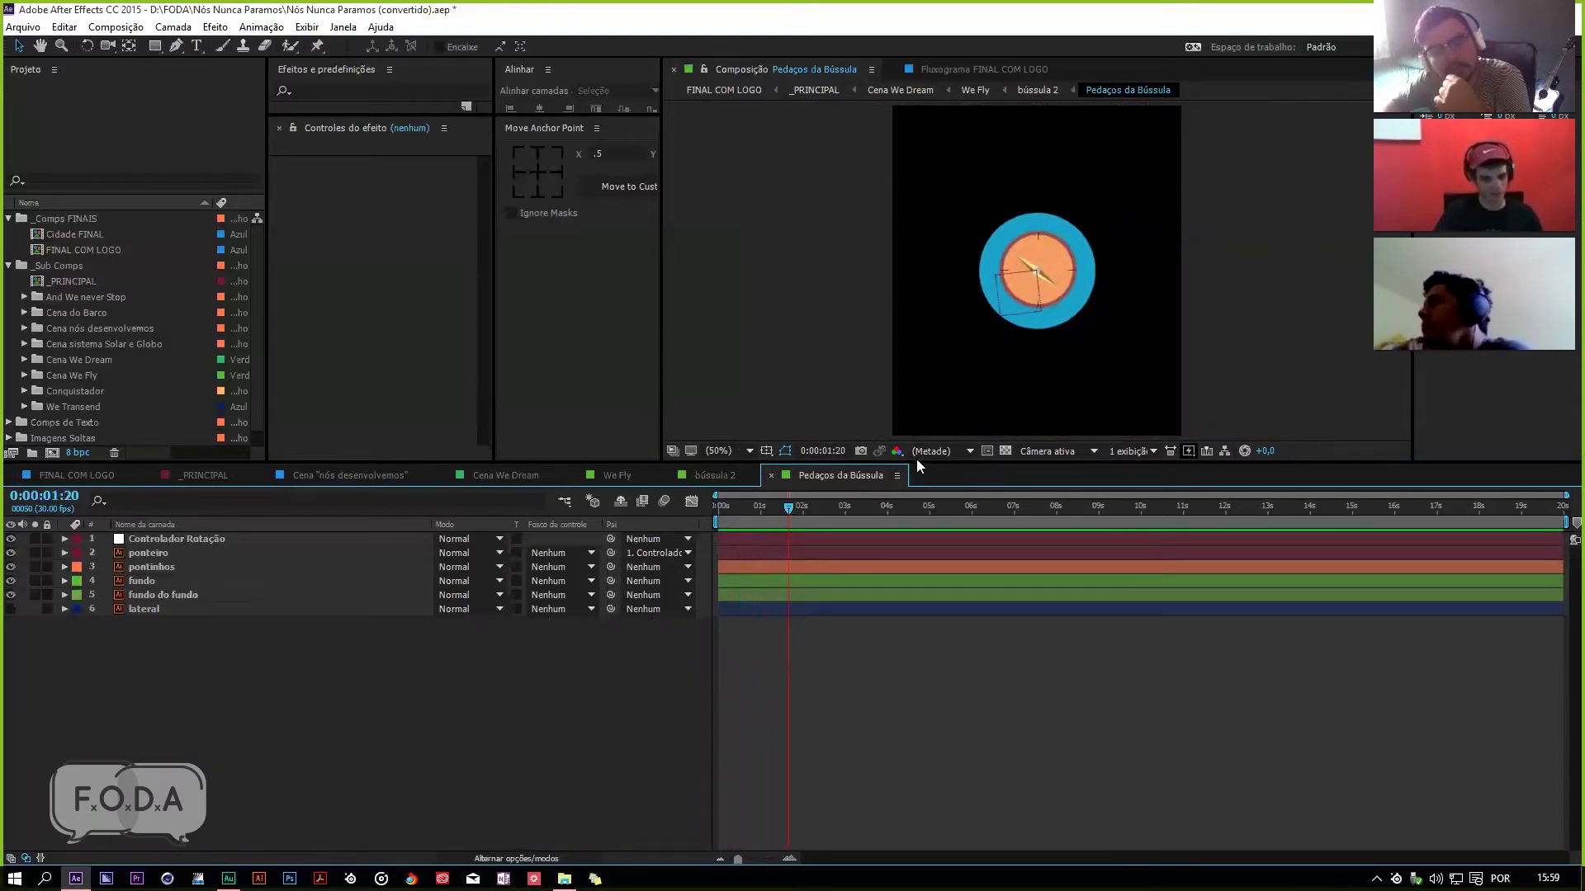
key("ctrl+w")
Step: Preview the compass growing in bússula 2, save the project and move to the shine at 0:00:01:10
left_click_drag(790, 514, 735, 521)
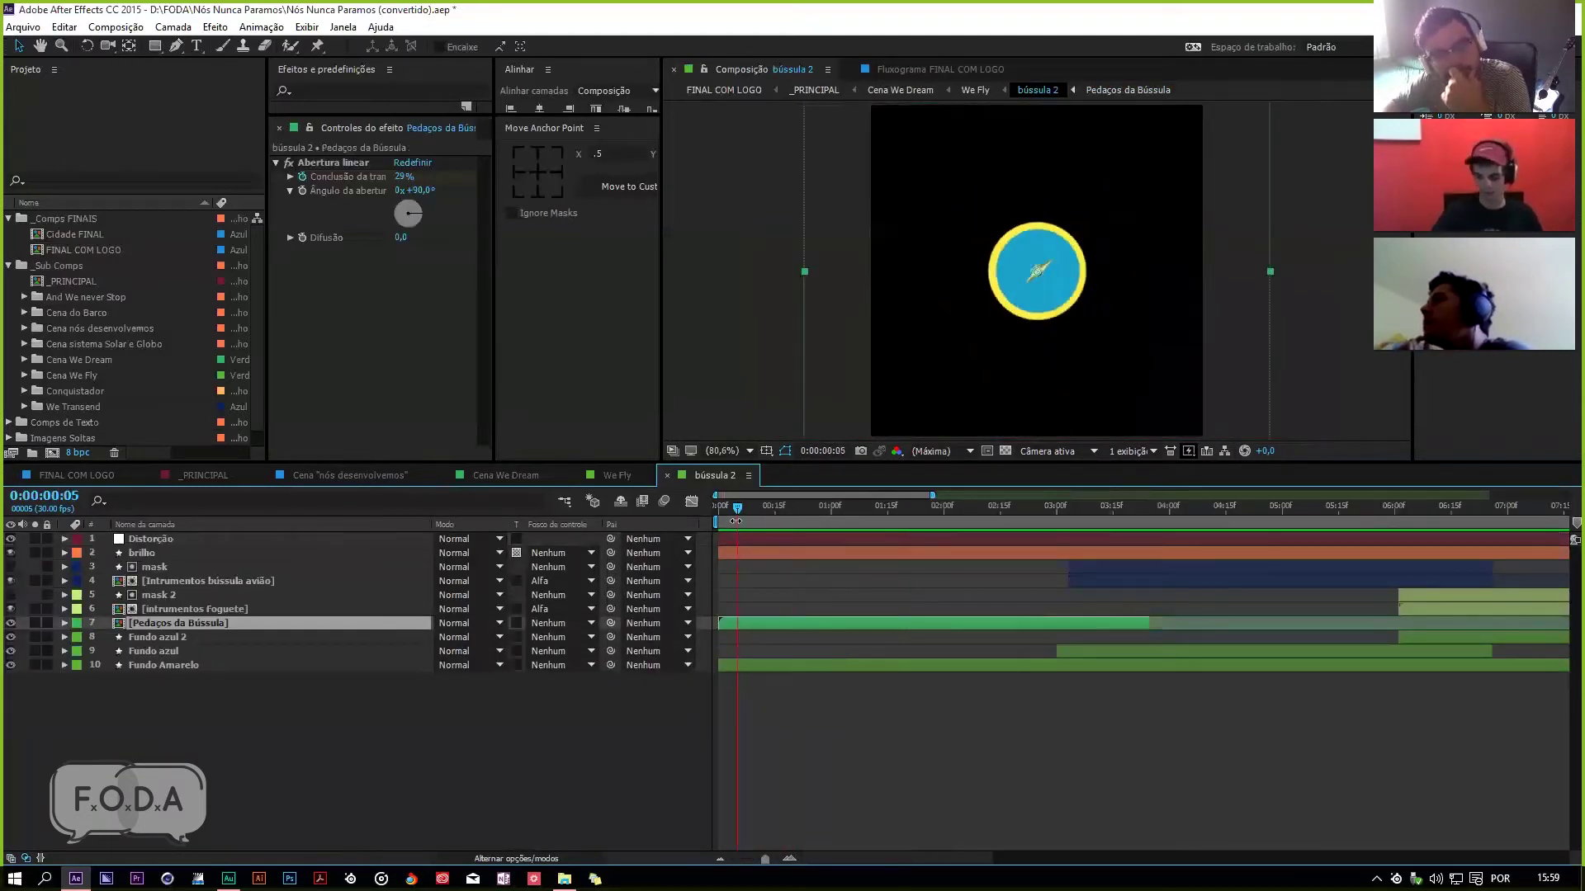
left_click(769, 511)
key("space")
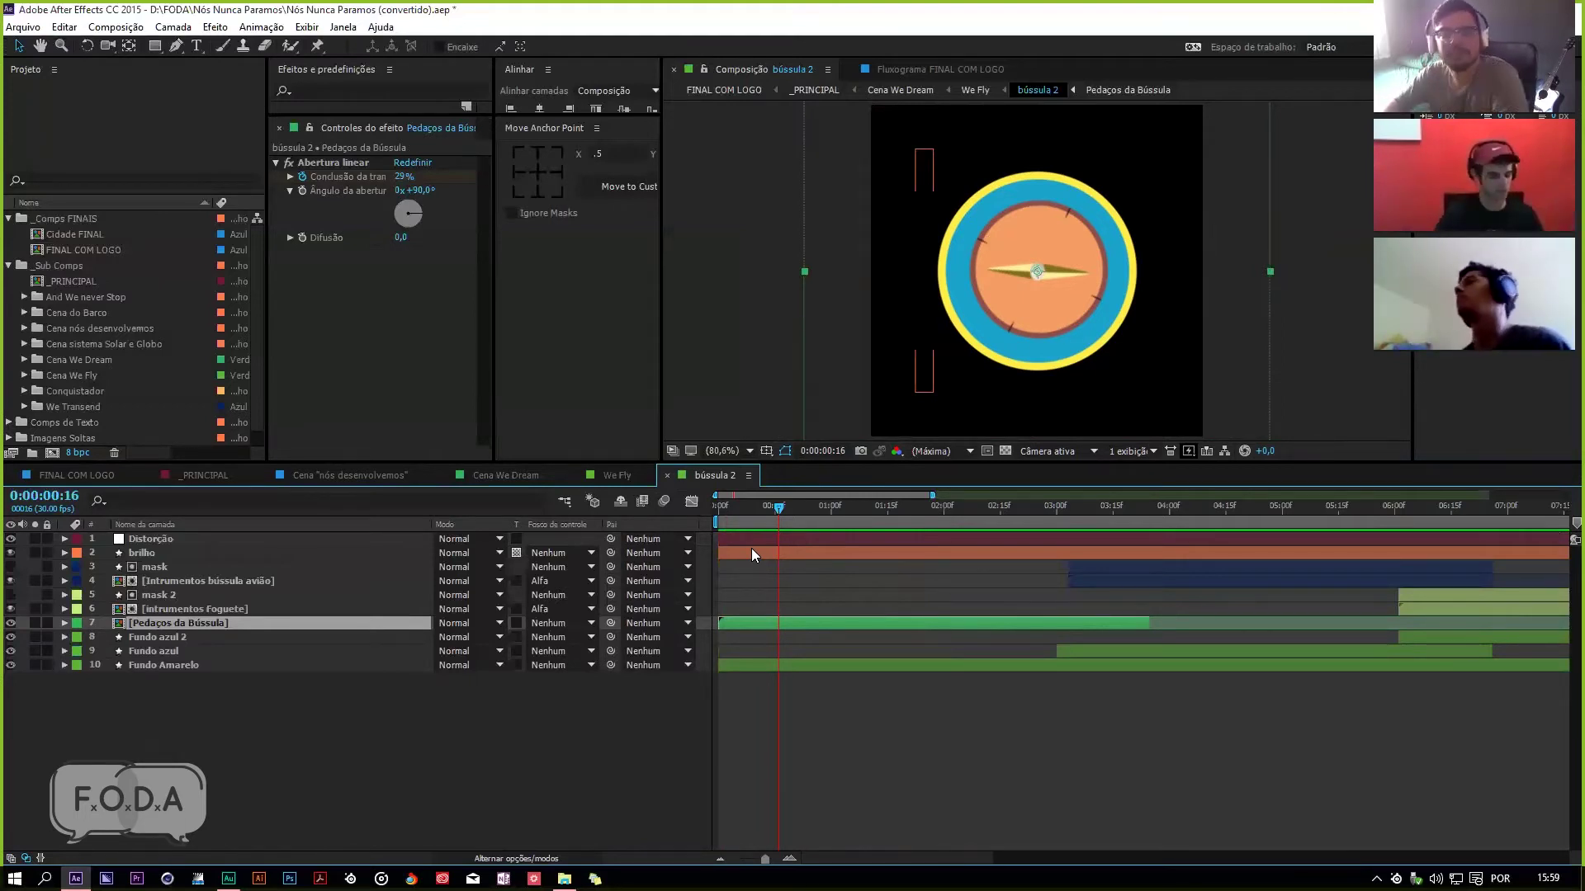
key("ctrl+s")
key("space")
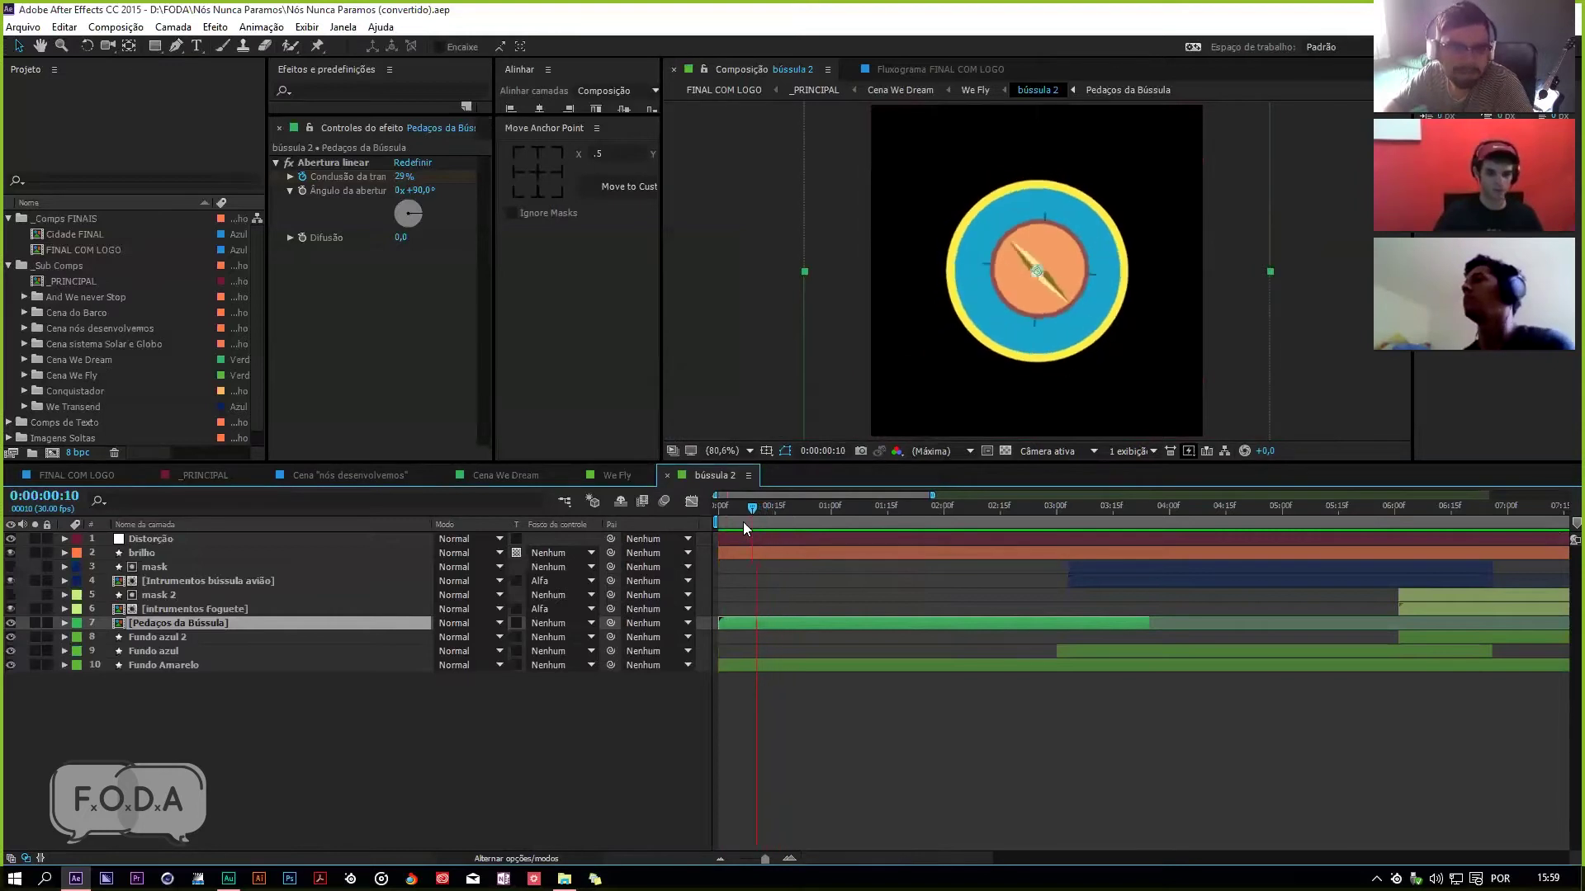
left_click(868, 518)
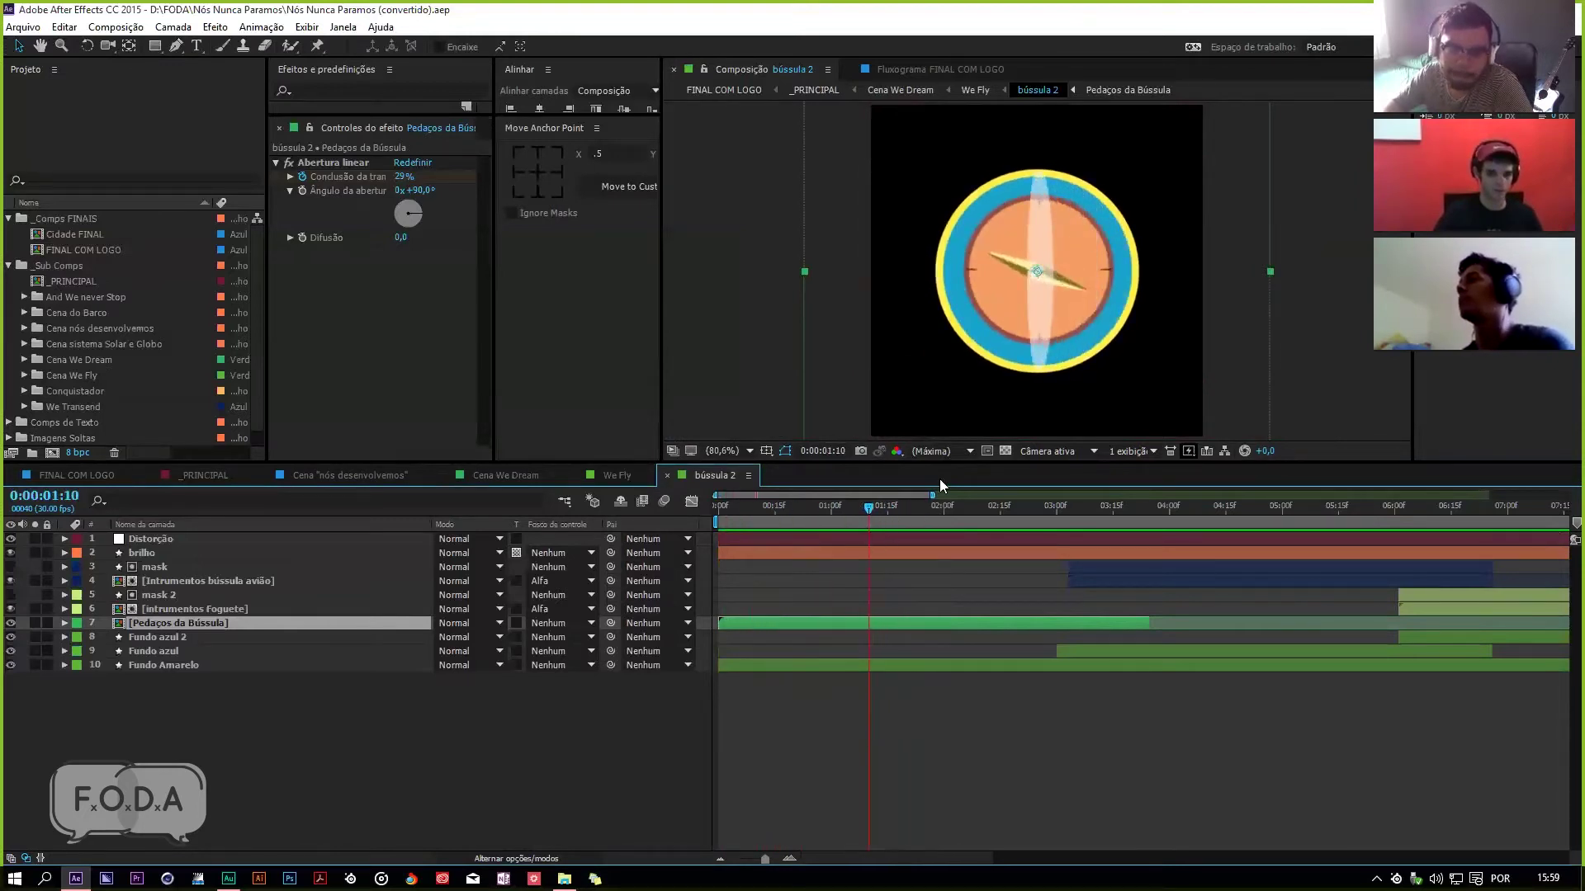
Step: Select the brilho layer and compare its sweep across the compass with the Distorção layer hidden and shown
left_click(172, 606)
left_click(172, 624)
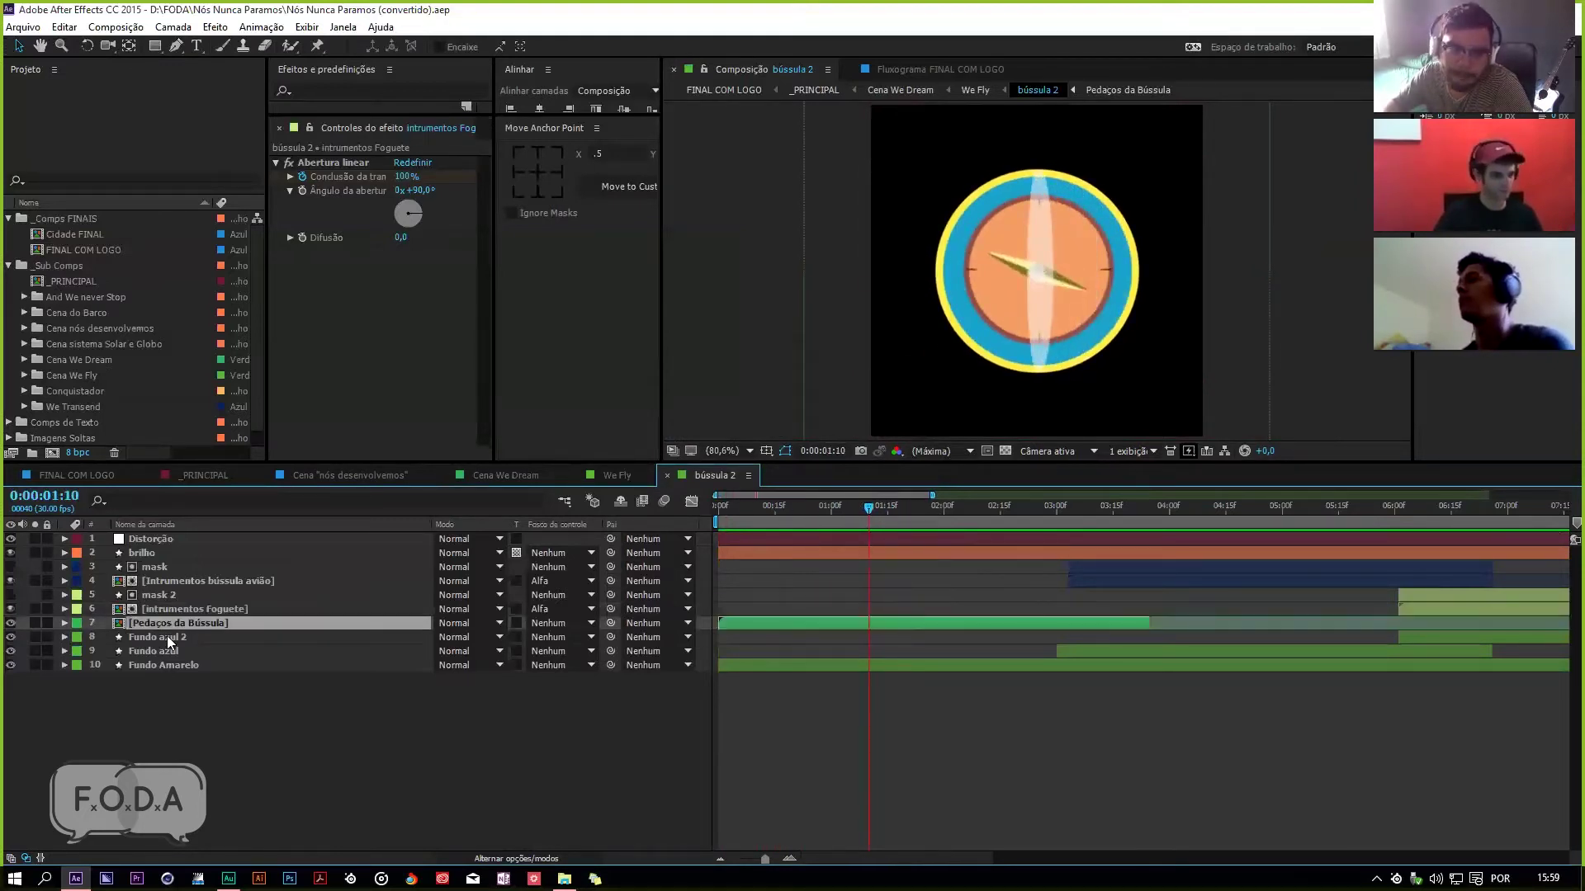
left_click(144, 551)
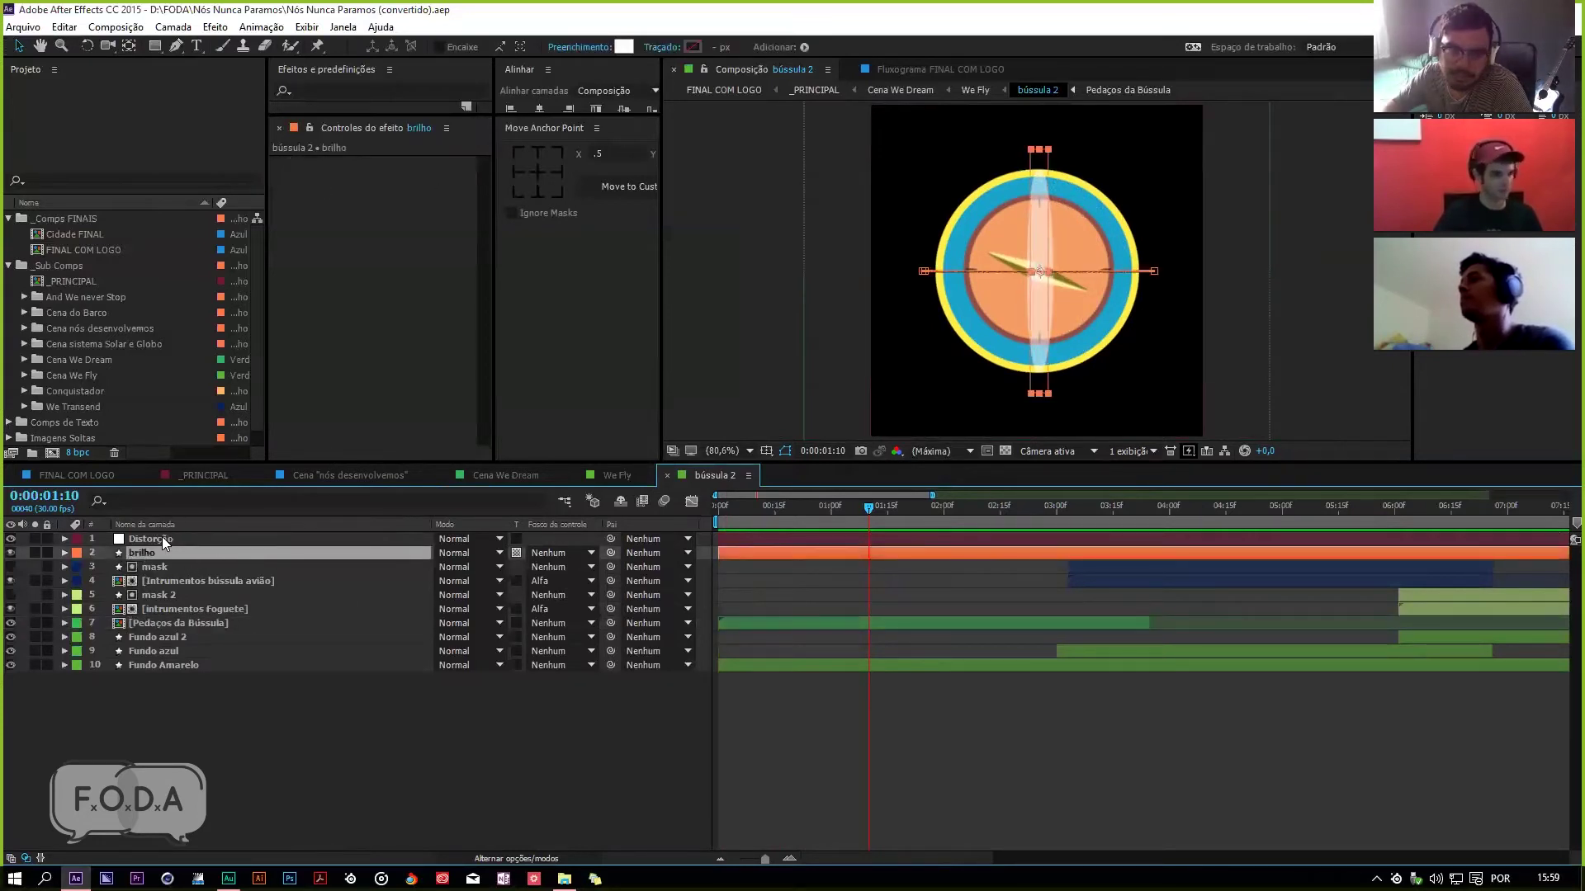
left_click(10, 538)
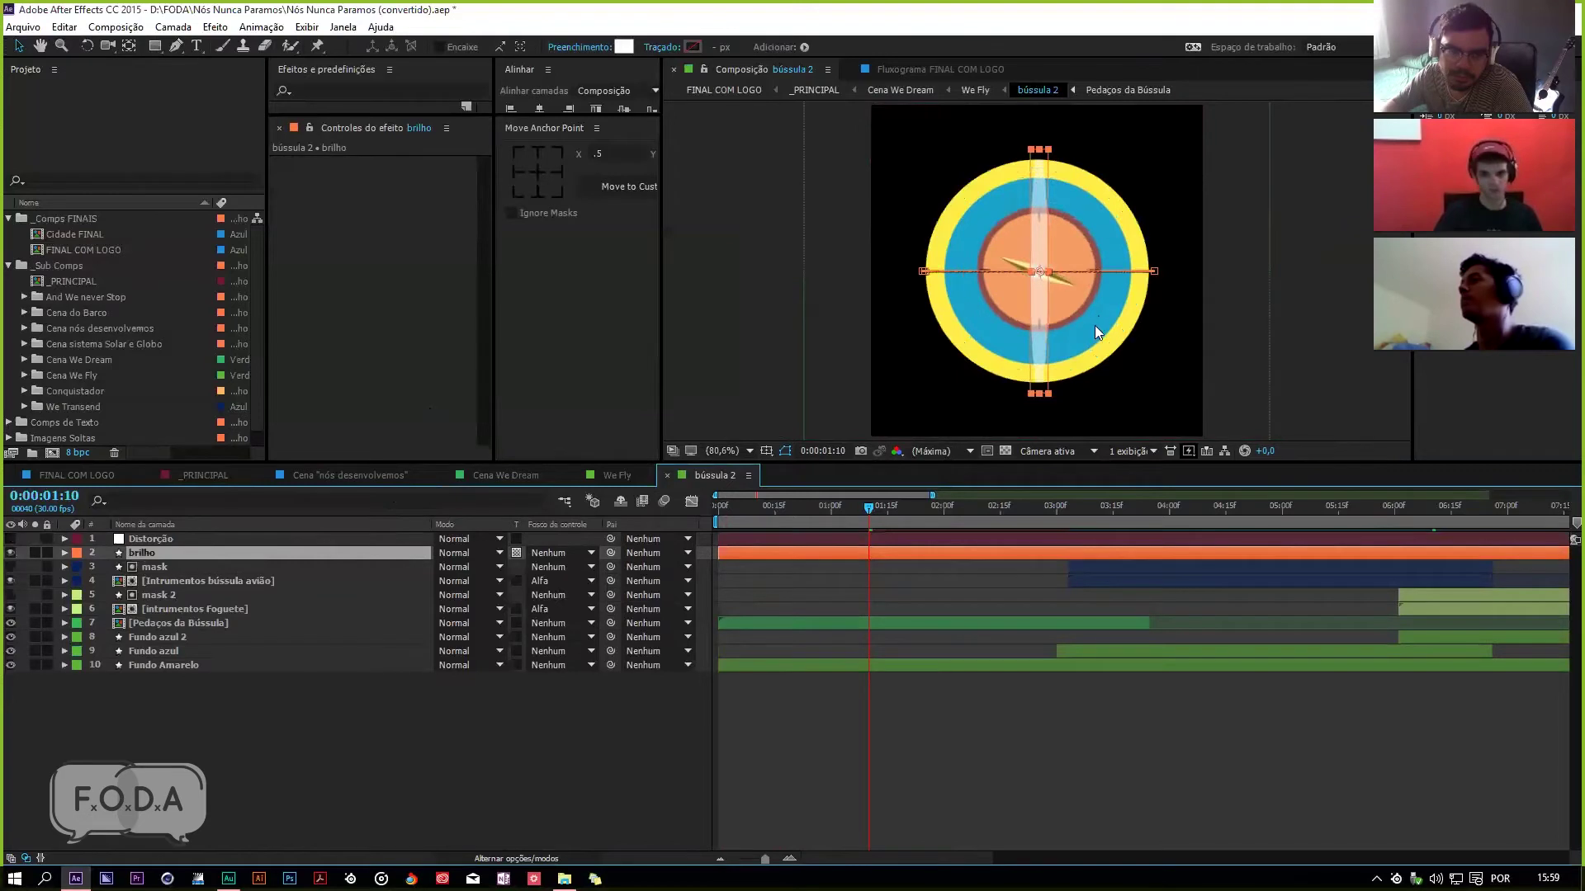
left_click_drag(747, 518, 928, 523)
left_click(9, 538)
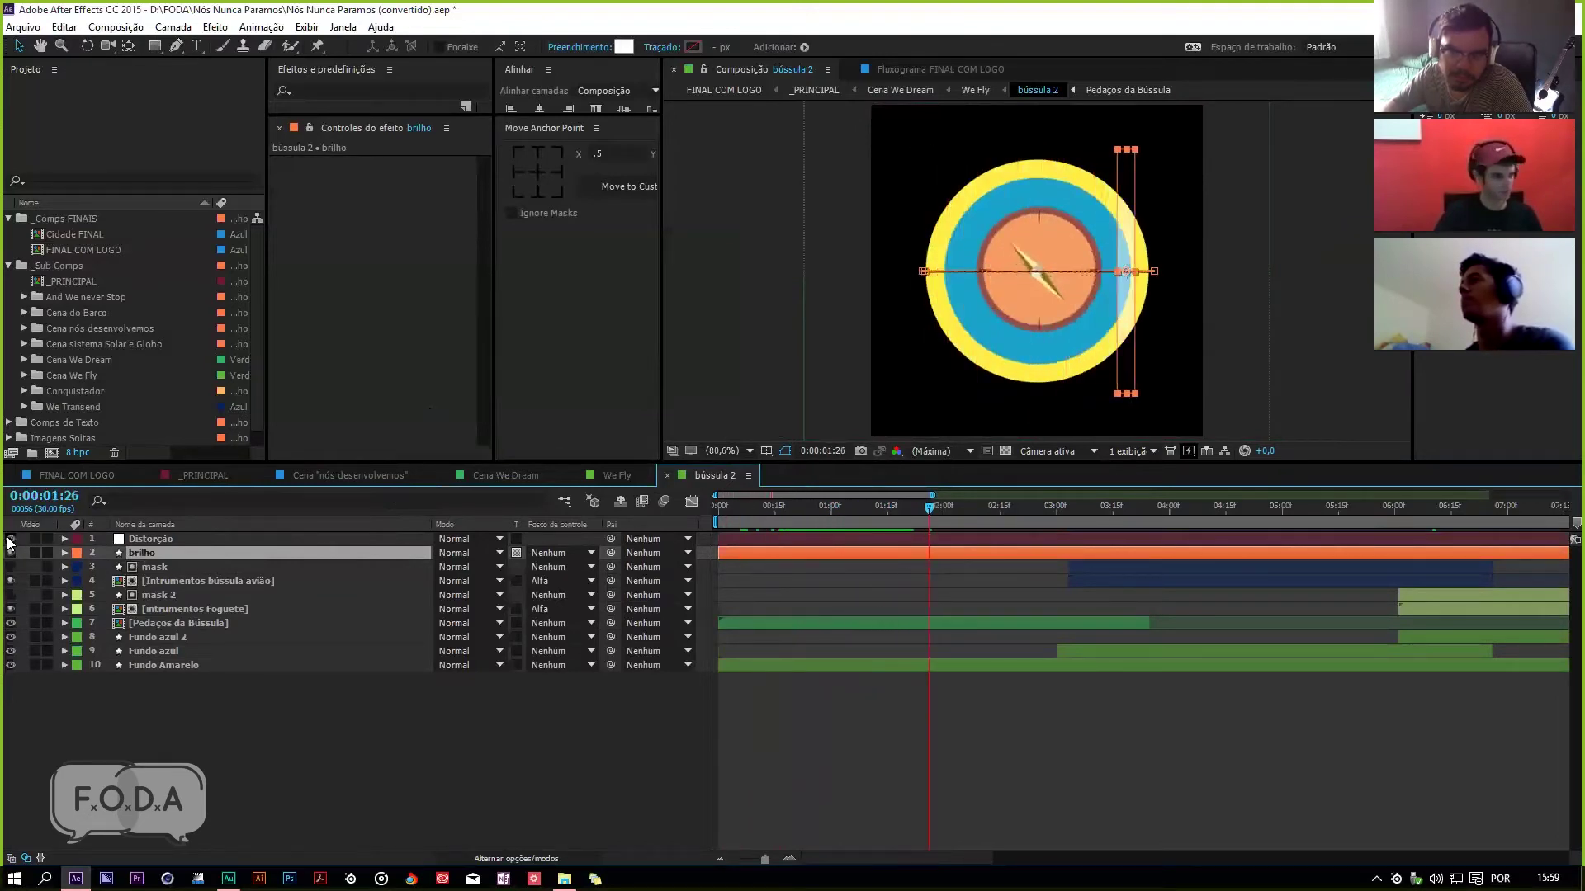
key("space")
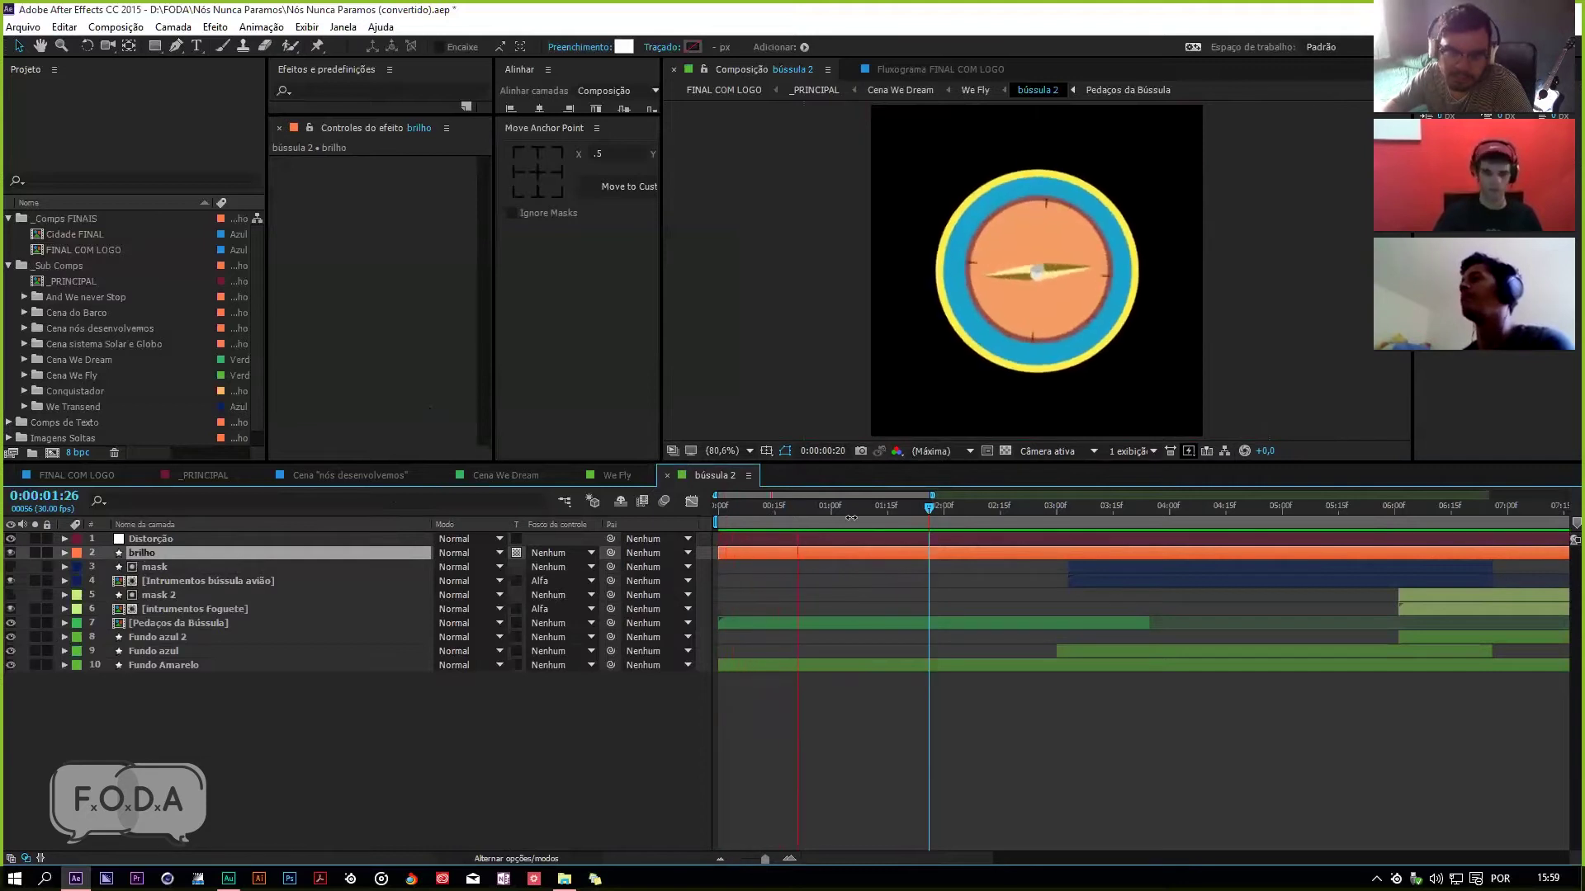
Step: Move bússula 2 to 0:00:03:28, open the Intrumentos bússula avião precomposition and preview its spinning instrument
left_click_drag(842, 510, 1161, 510)
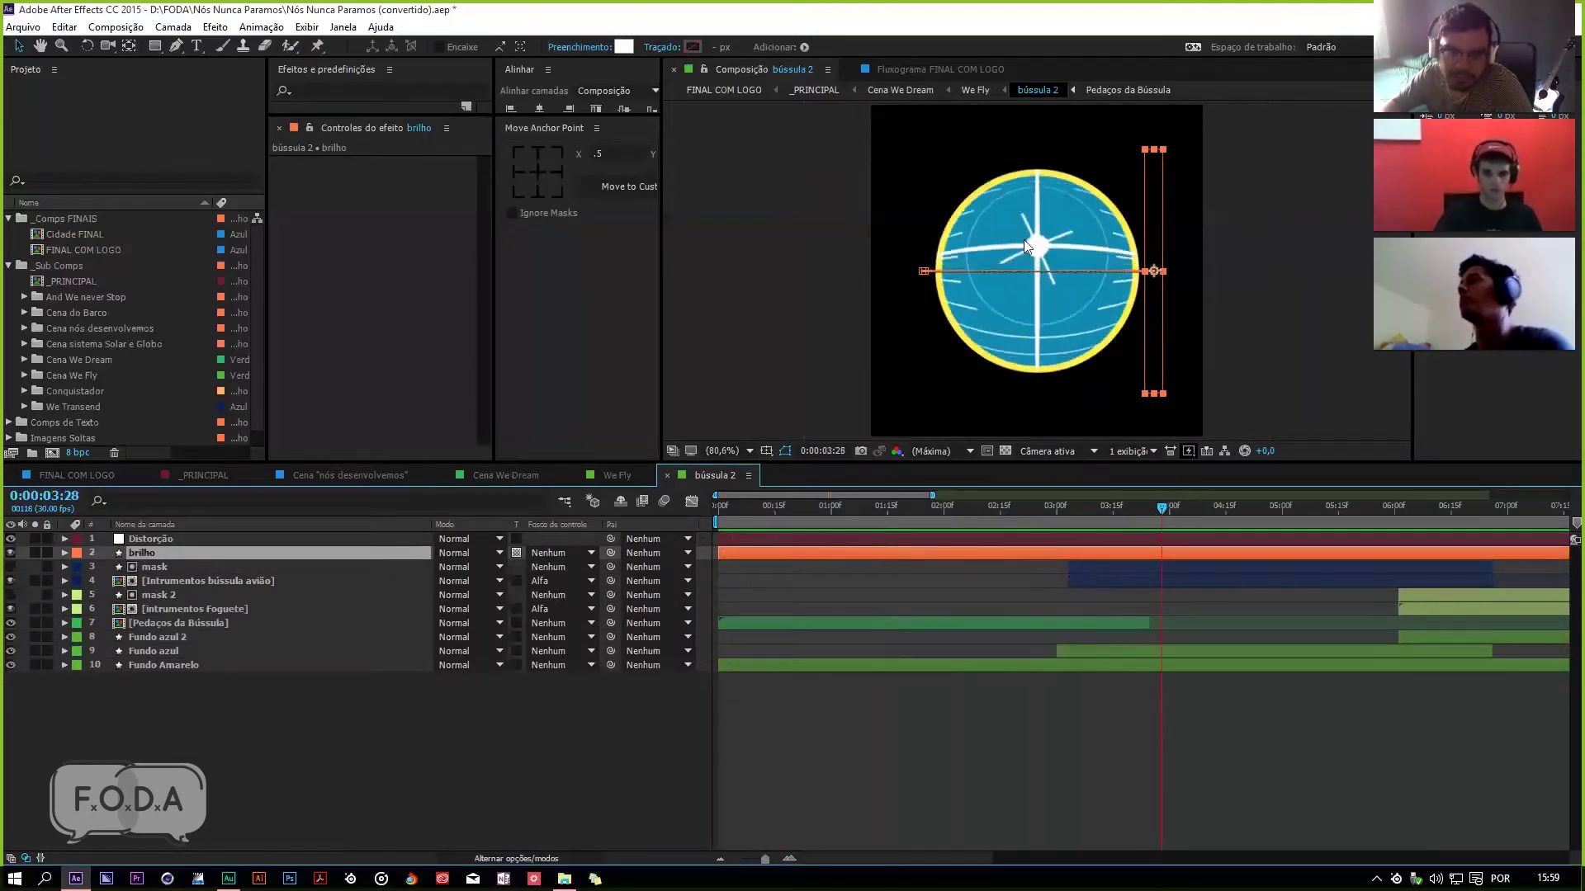
left_click(178, 581)
left_click(184, 608)
left_click(197, 584)
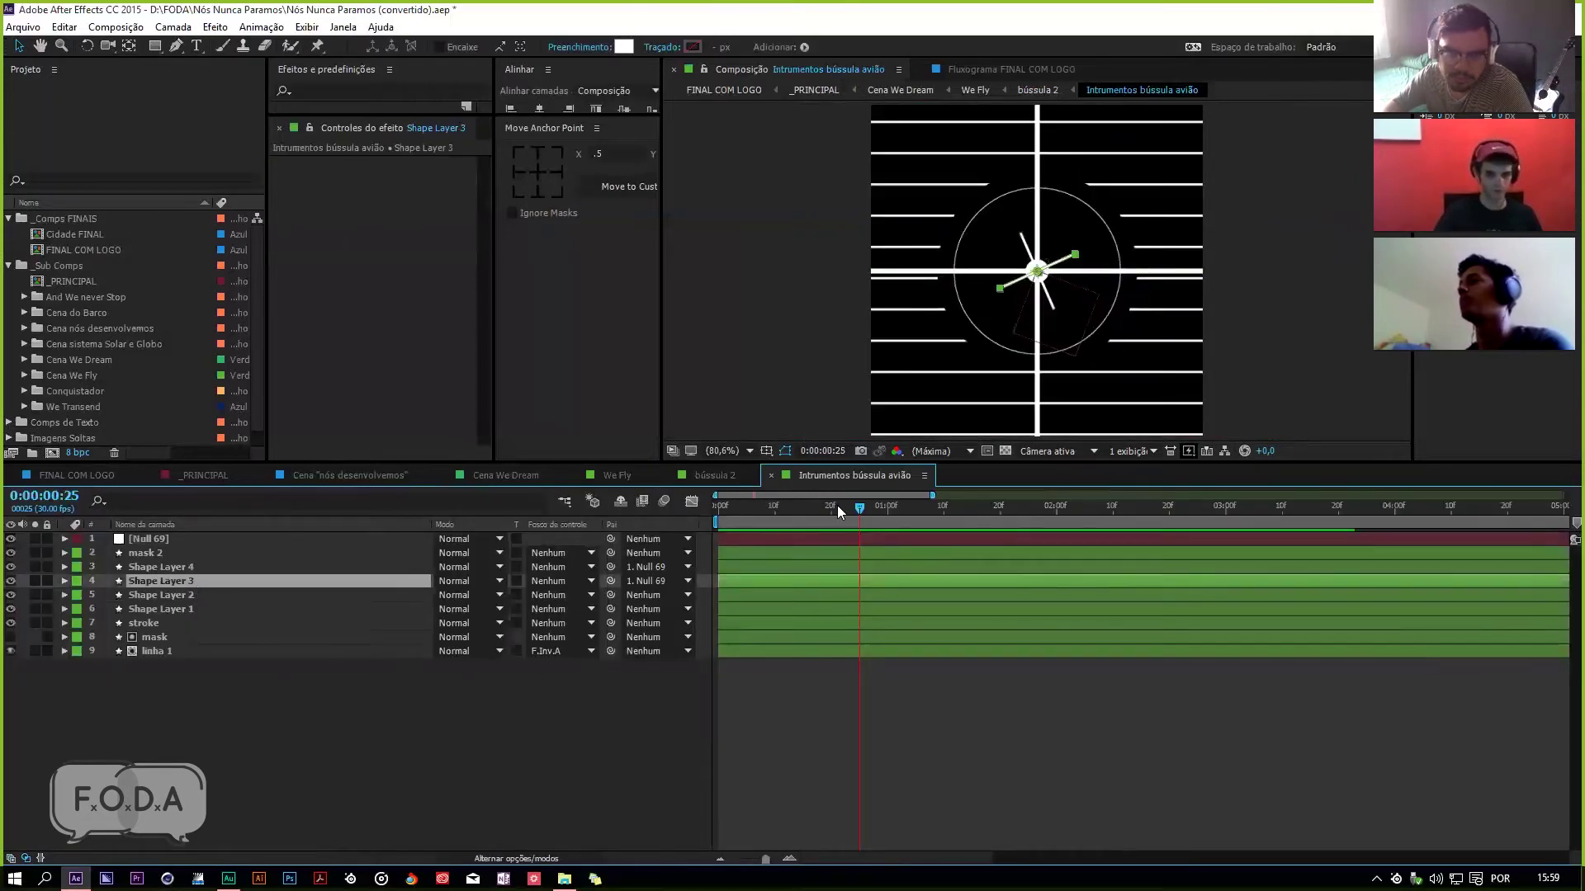
left_click(878, 523)
key("space")
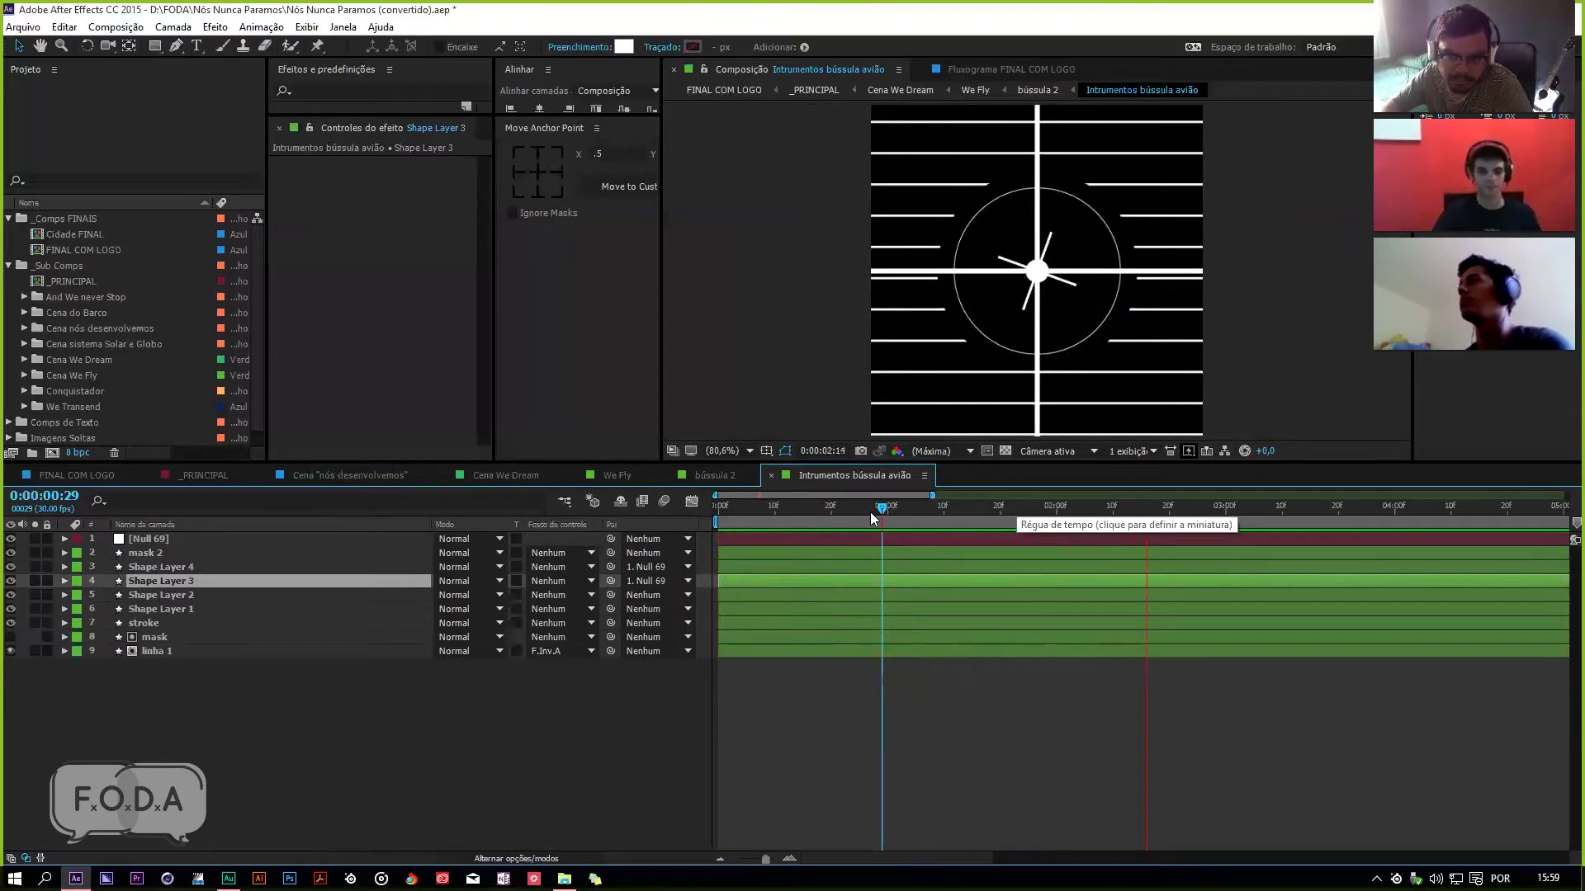
Step: Save the project, identify the null controlling the spinning lines and close the Intrumentos bússula avião composition
left_click(842, 511)
key("ctrl+s")
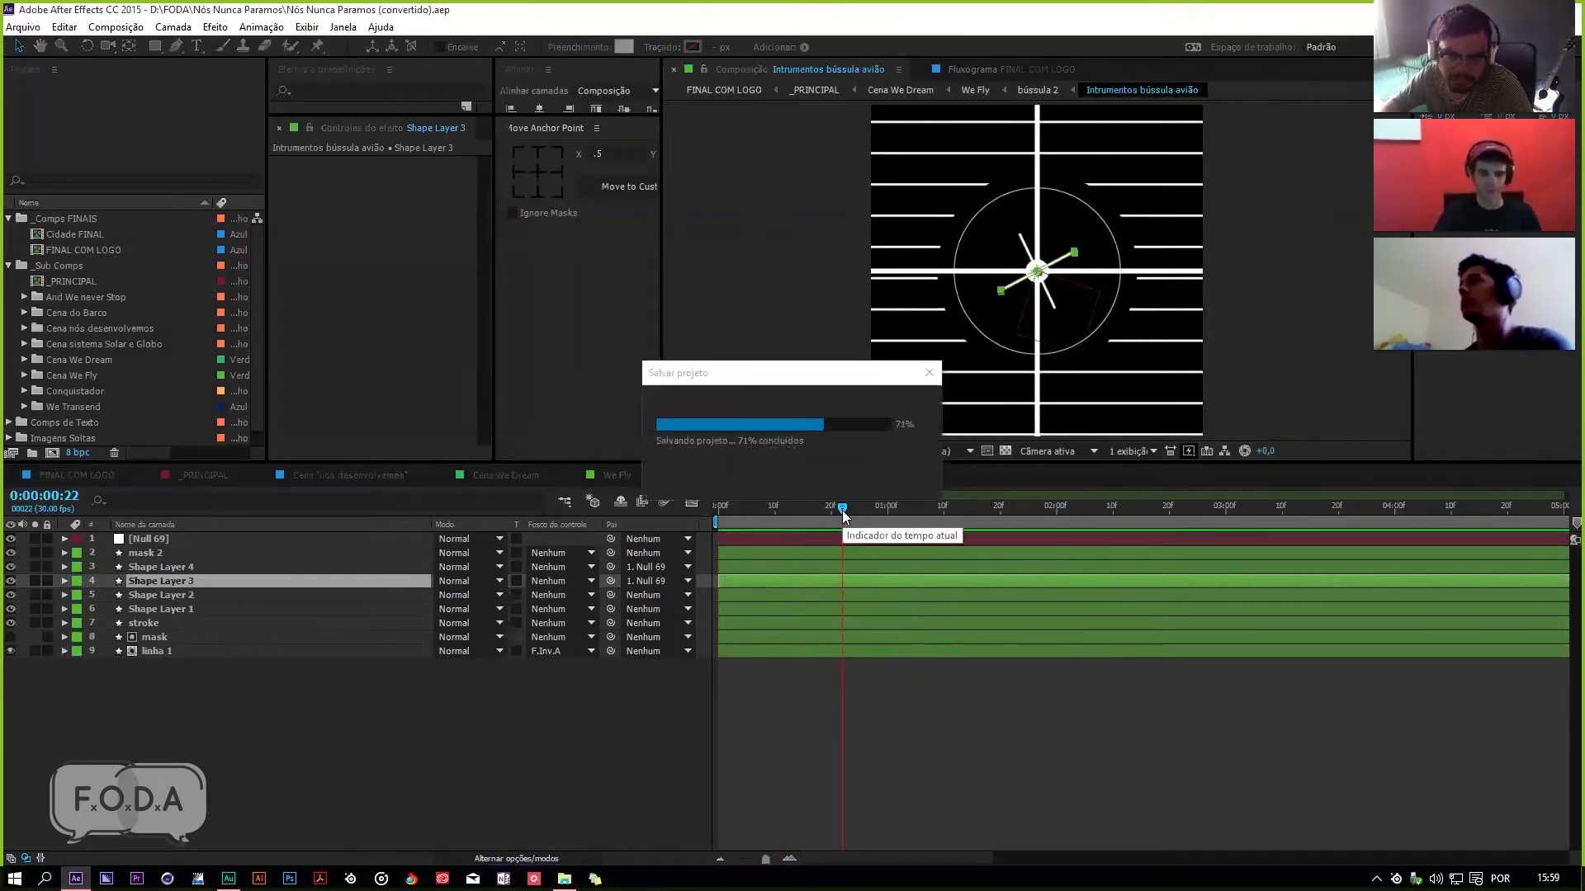
left_click(162, 540)
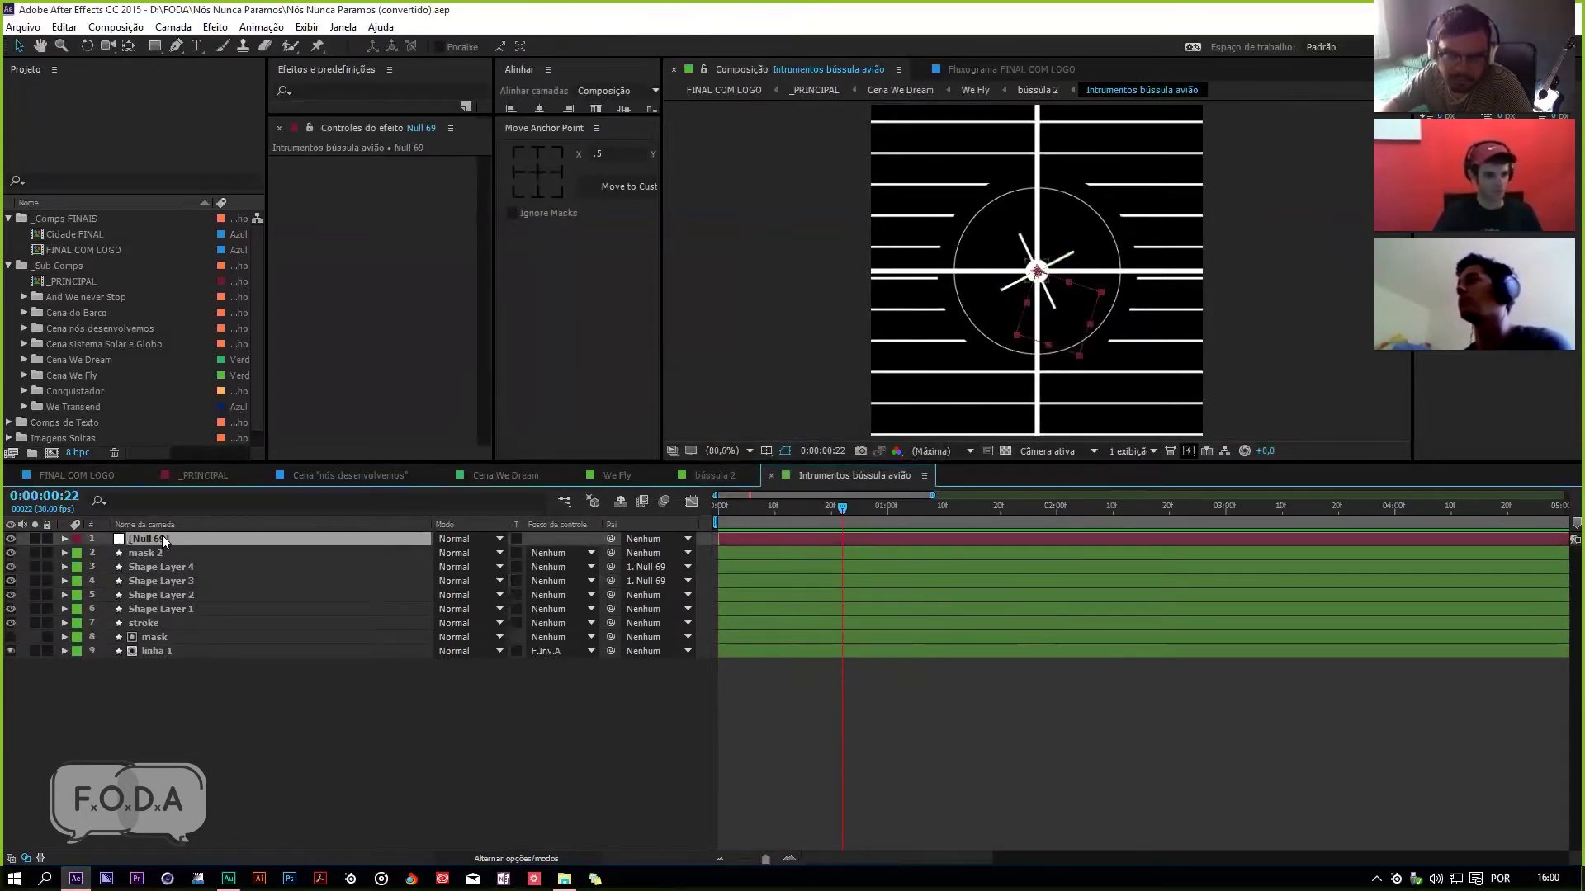
key("ctrl+w")
Step: Reveal the position keyframes of the Intrumentos bússula avião layer in bússula 2 and scrub its vertical movement to 0:00:04:18
left_click_drag(864, 507, 1172, 585)
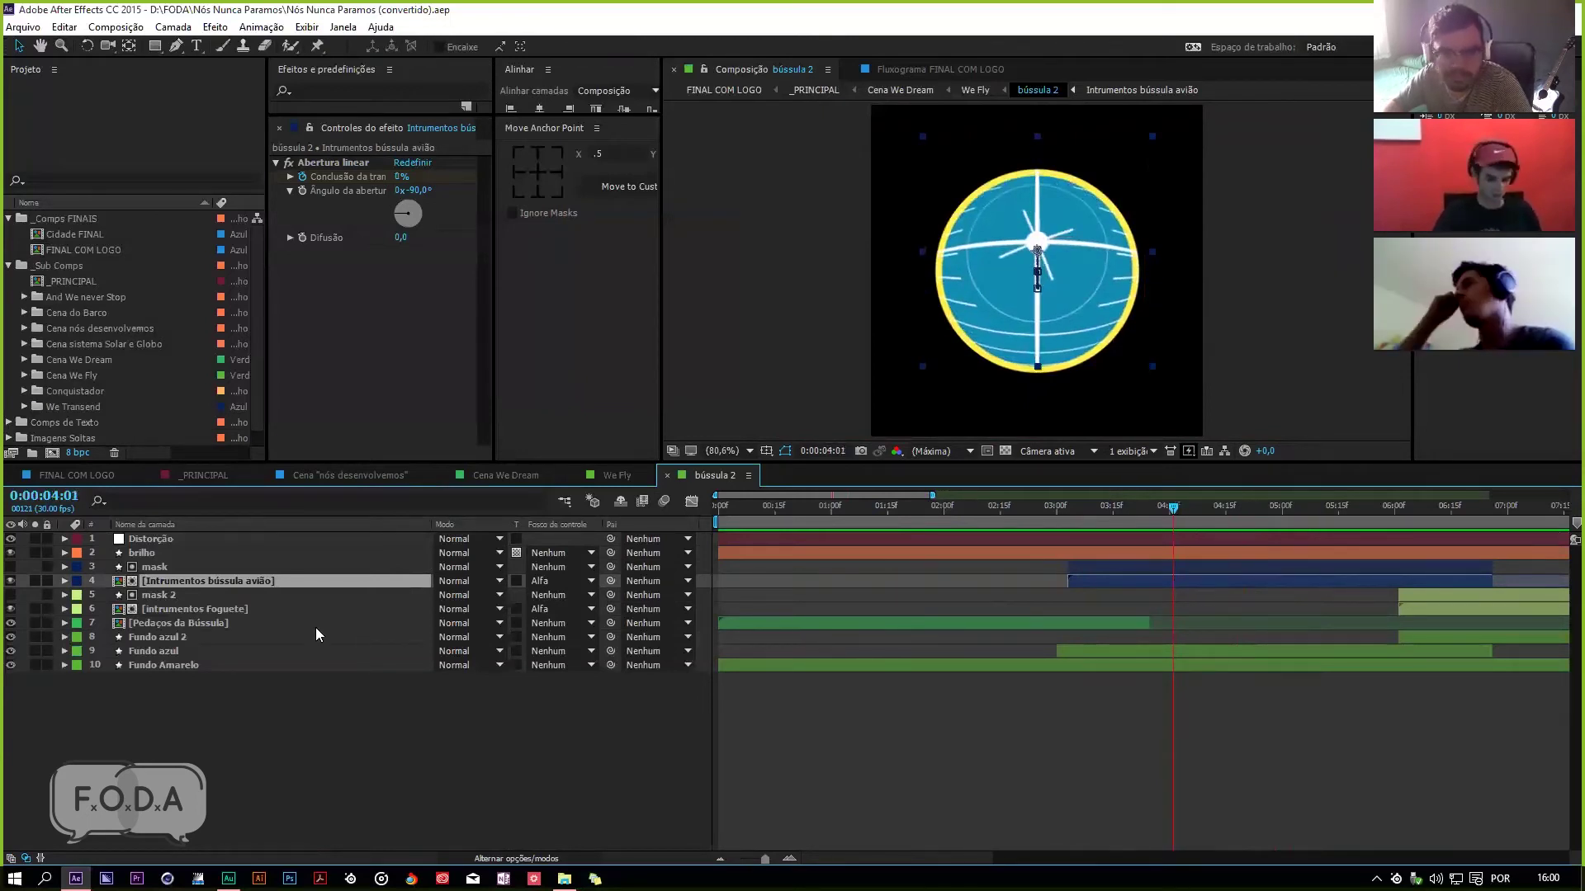
key("p")
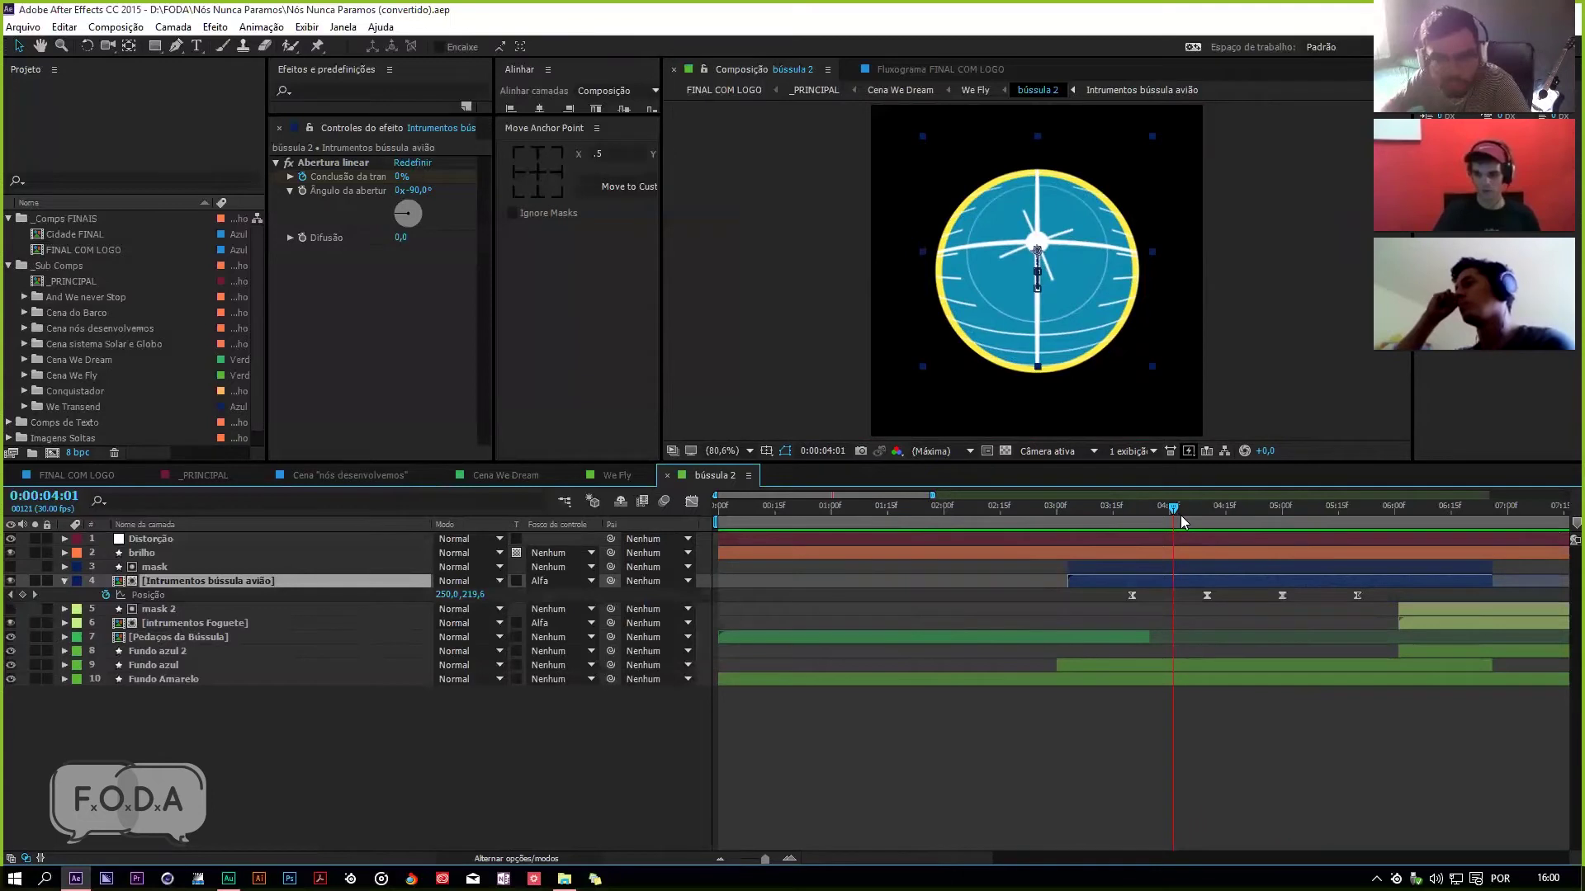
left_click_drag(1180, 514, 1237, 513)
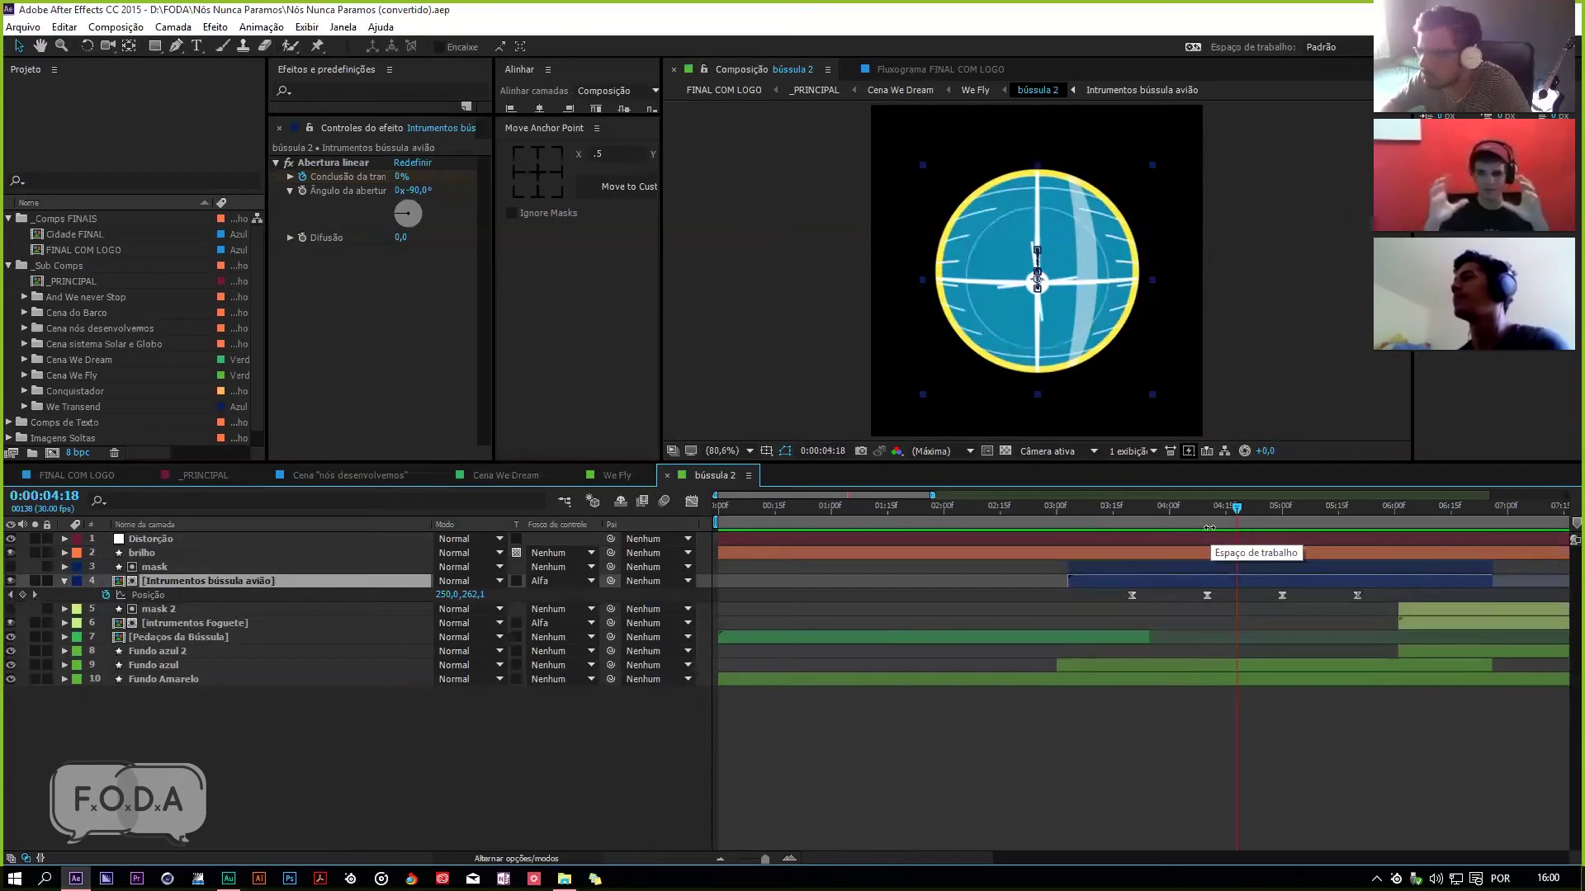
Step: Scrub bússula 2 through 0:00:04:28 to 0:00:06:15 and collapse the keyframes of the Intrumentos bússula avião layer
left_click_drag(1238, 513, 1275, 532)
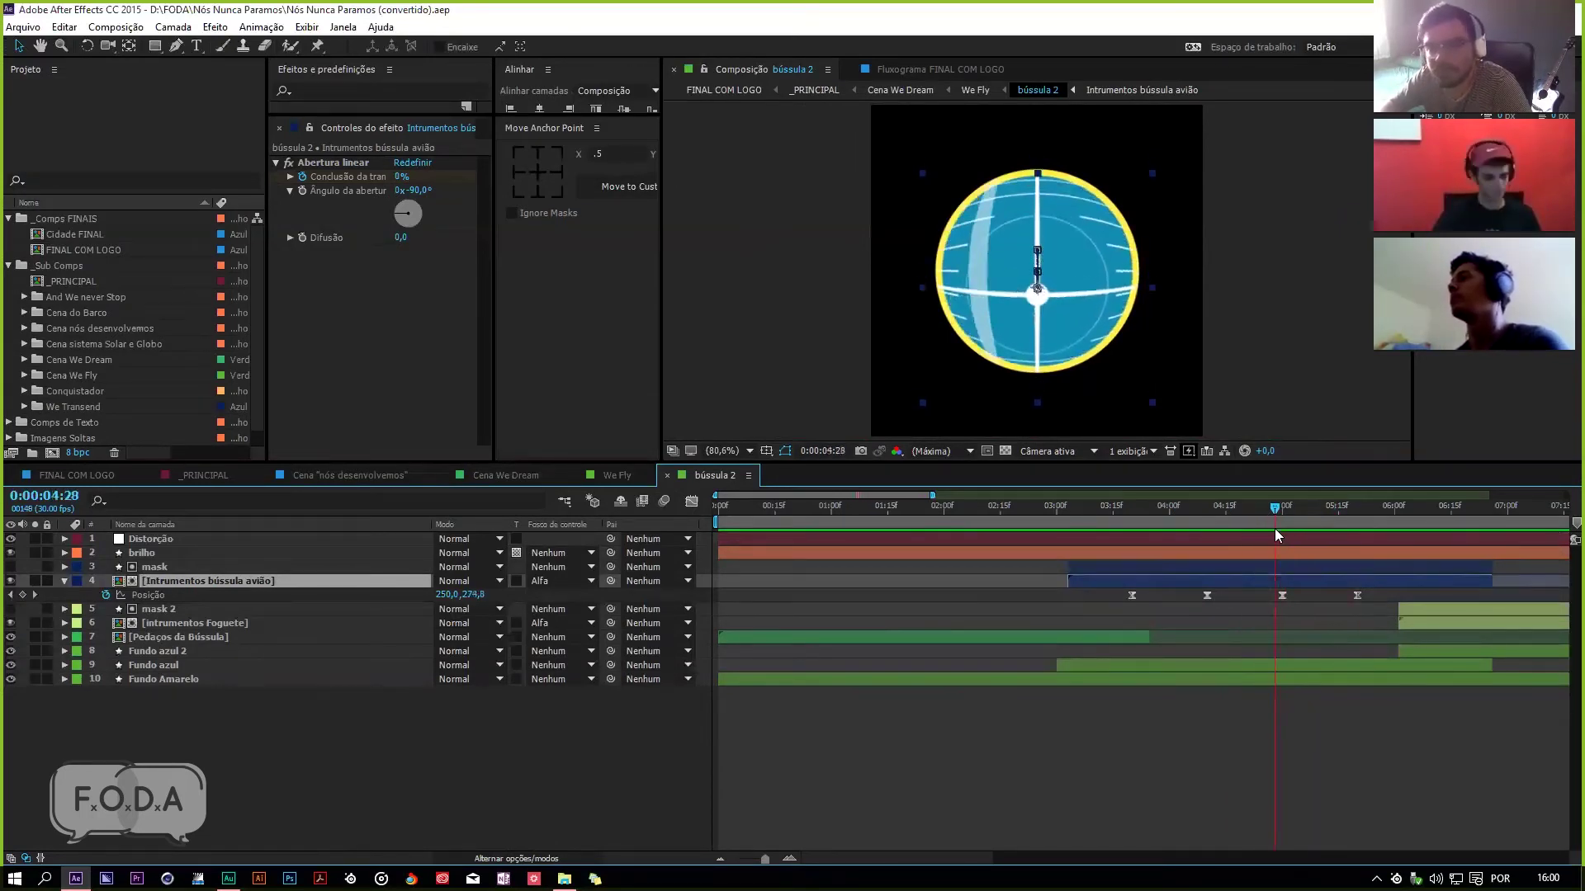
key("ctrl+w")
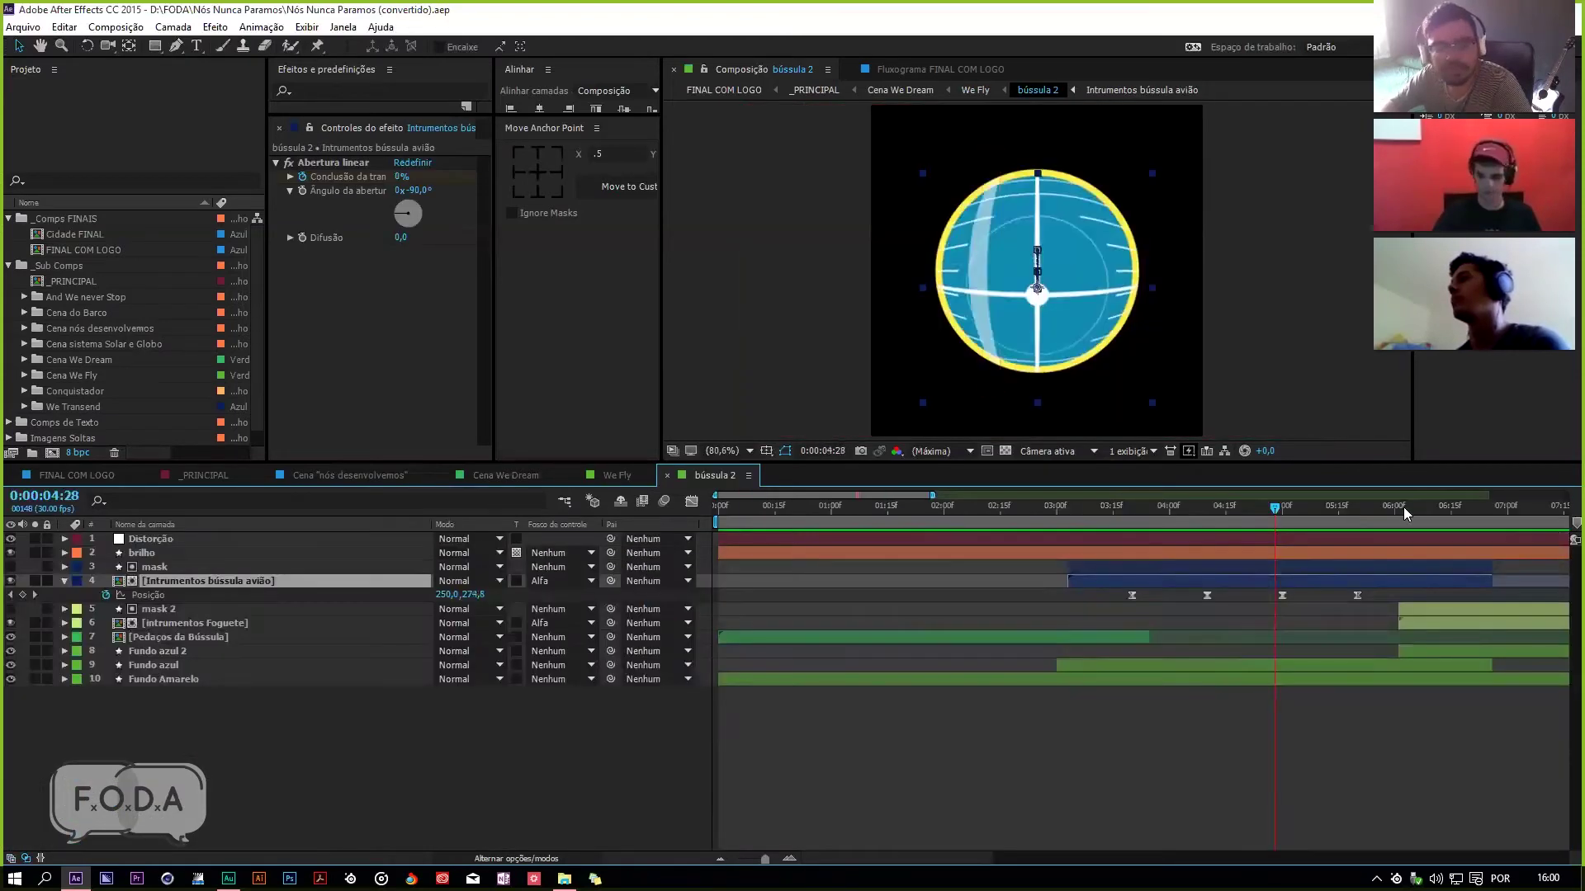
left_click(1450, 507)
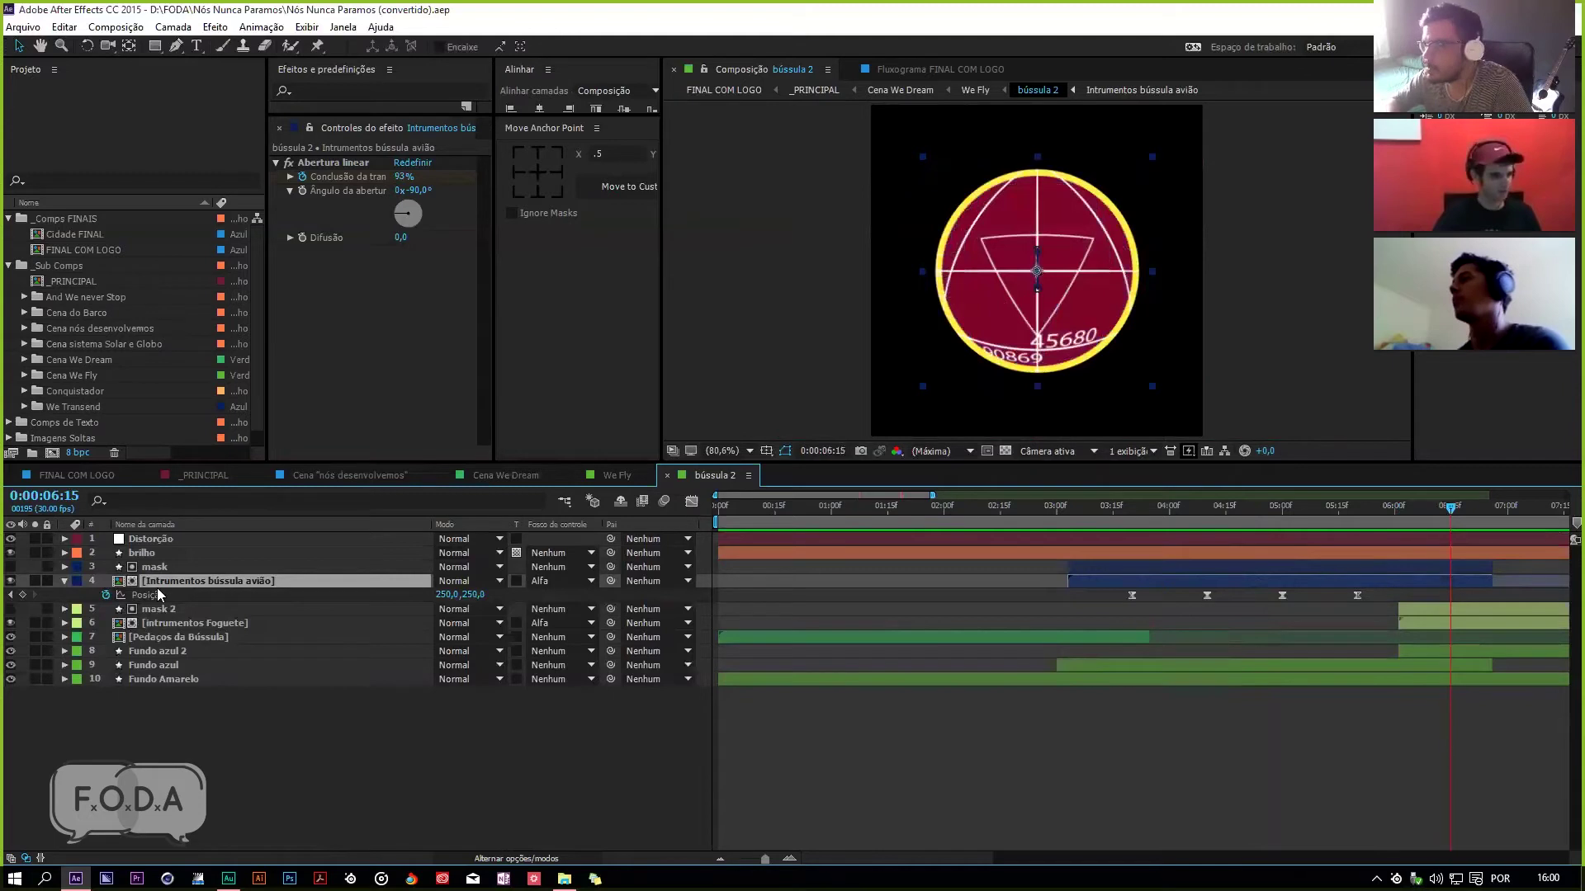
key("u")
key("u")
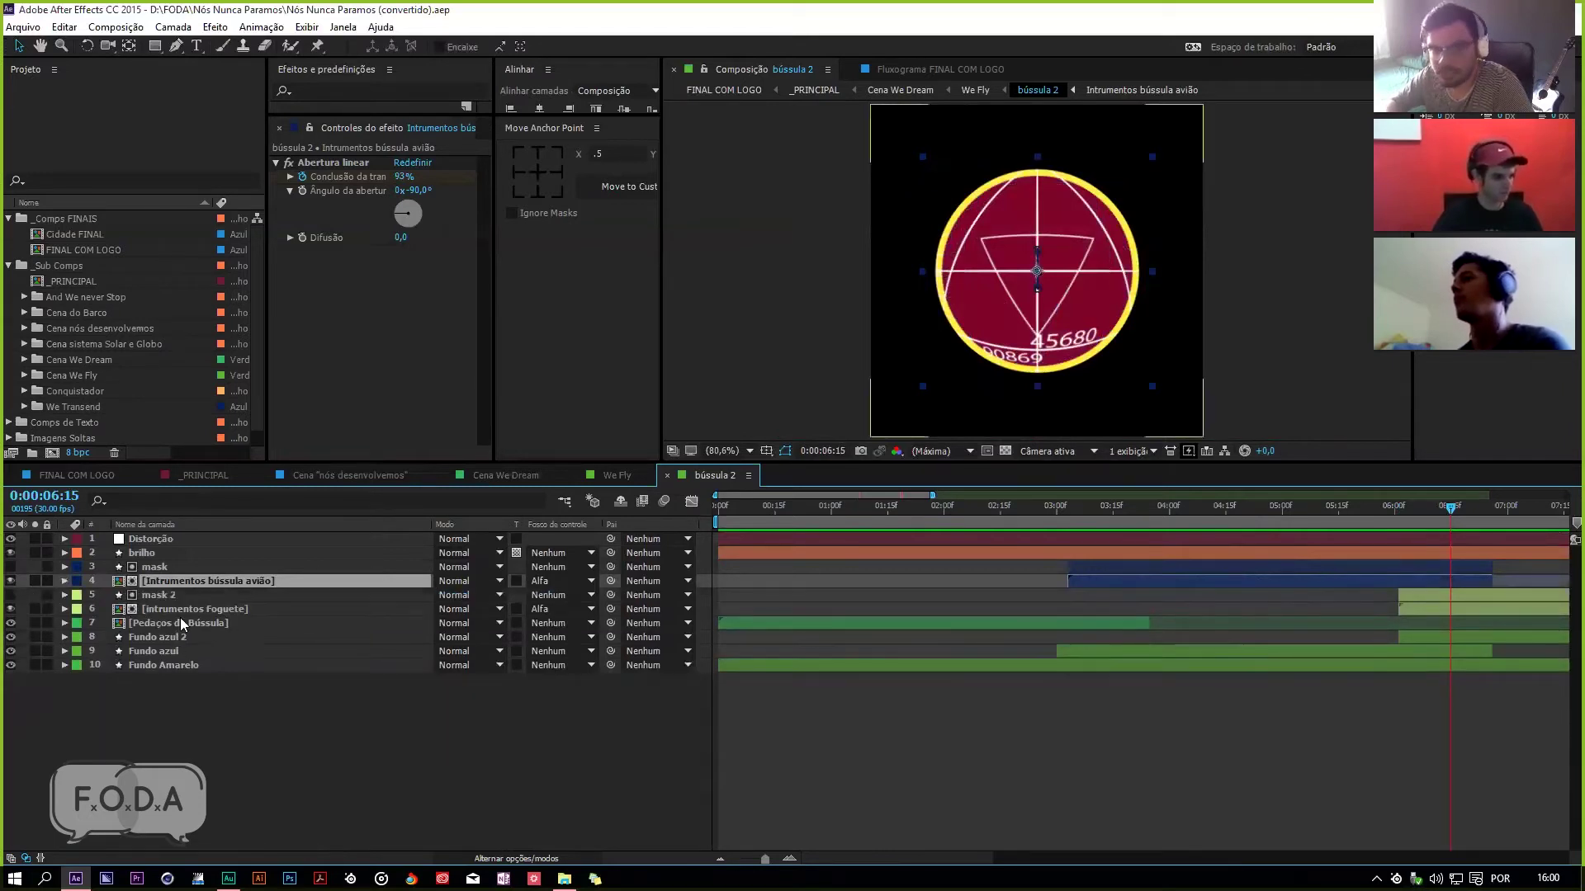
Step: Open the intrumentos Foguete precomposition, check triangulo 2 for keyframes and view the composition settings without changing them
double_click(196, 610)
left_click_drag(805, 507, 761, 511)
left_click(794, 567)
key("u")
left_click(812, 657)
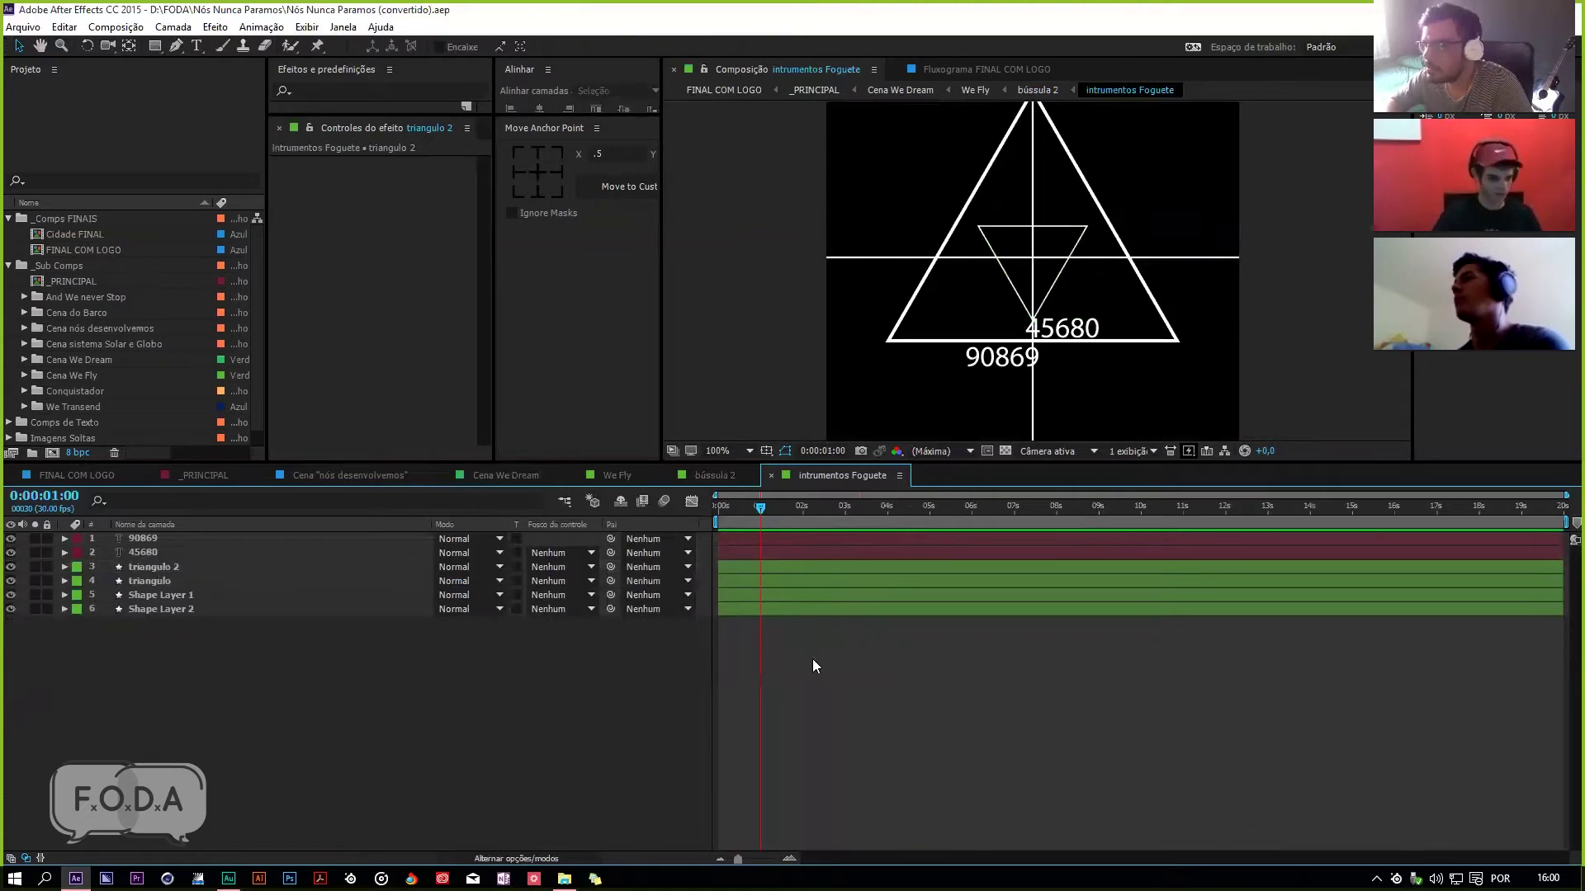
key("ctrl+k")
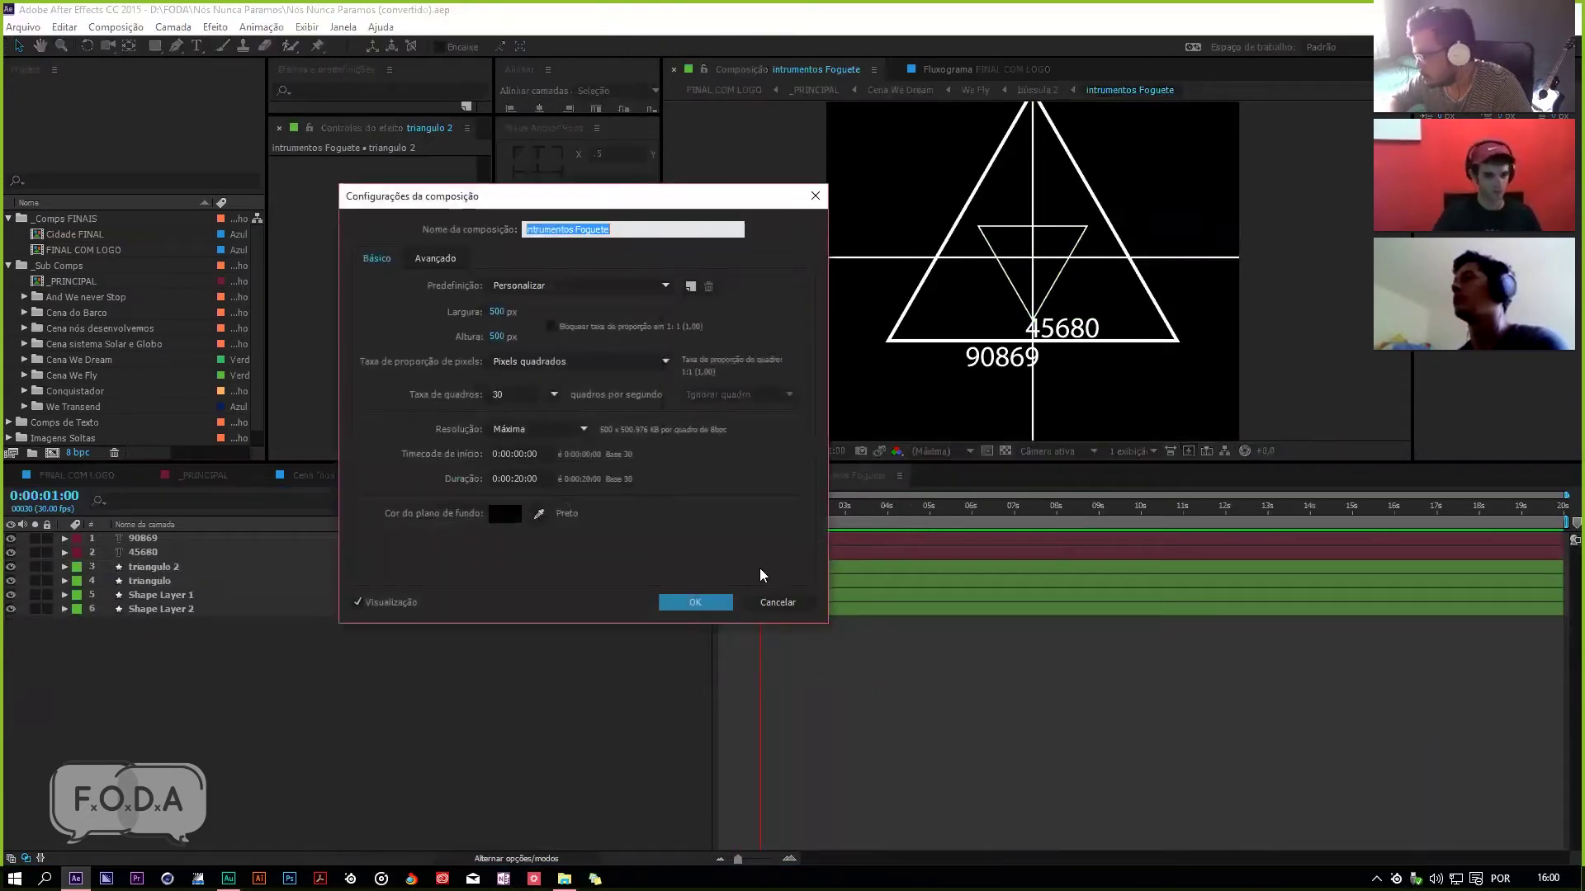
left_click(777, 603)
Step: Preview the rotation of the inner triangle in intrumentos Foguete and close that composition
left_click_drag(766, 520, 925, 515)
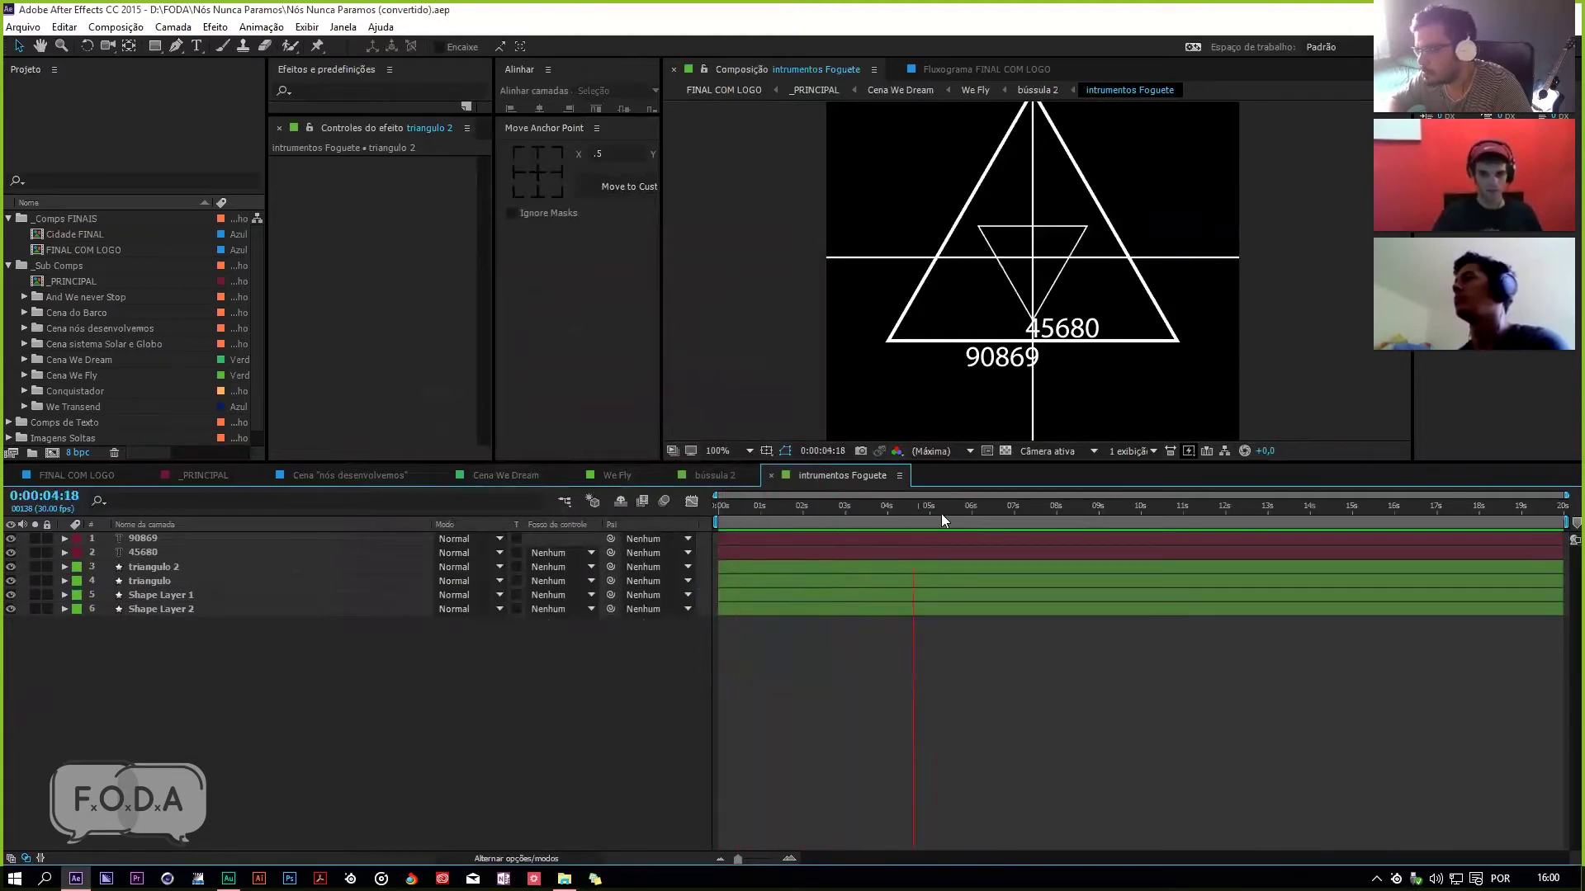
left_click_drag(1070, 505, 939, 512)
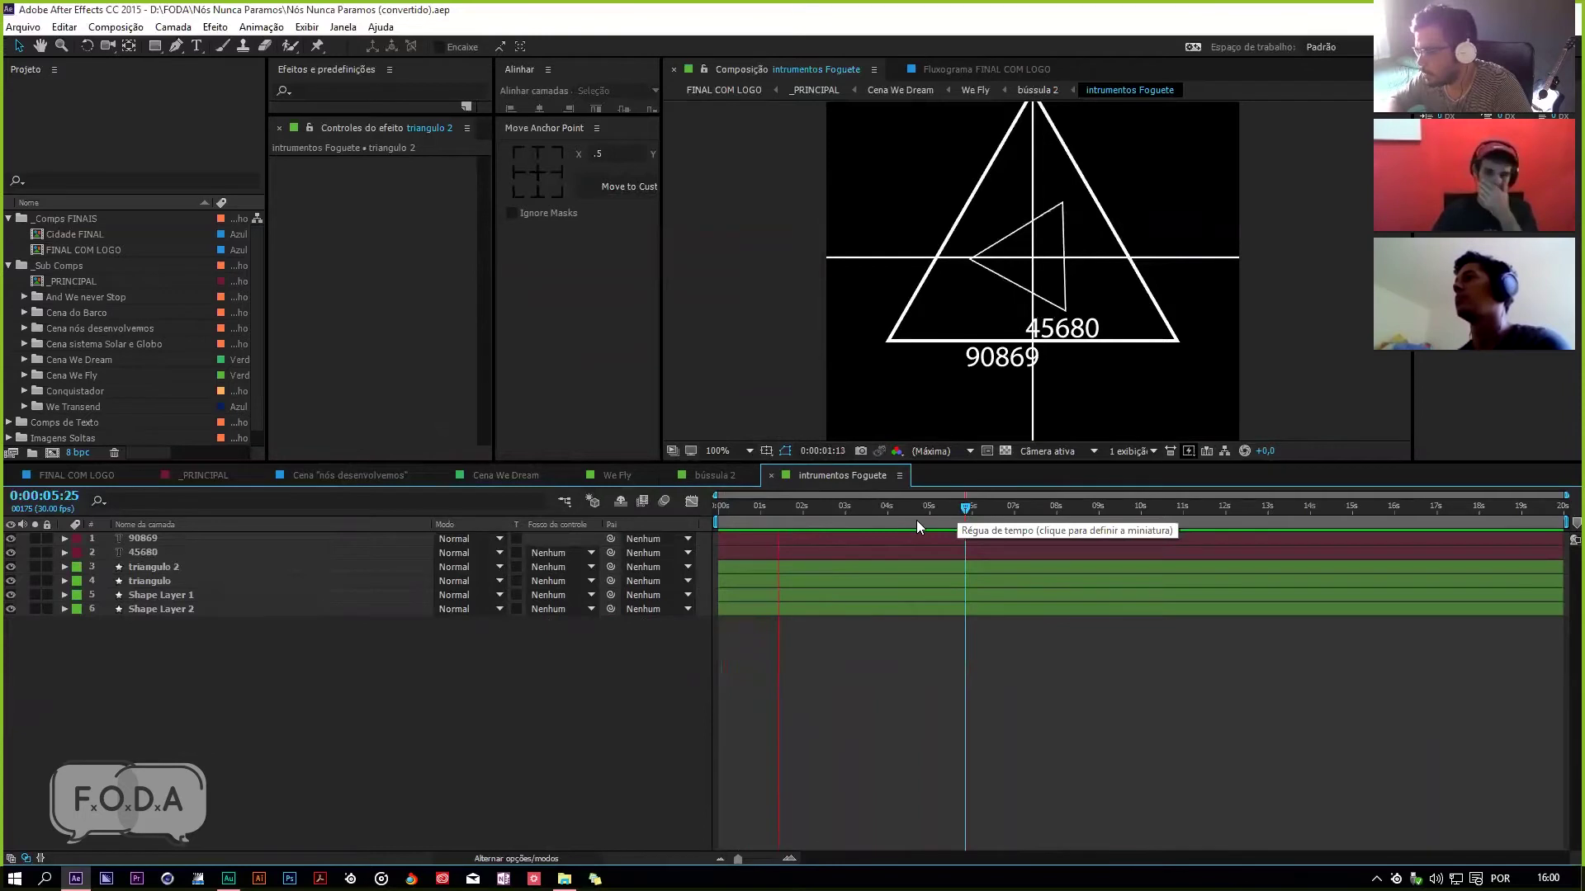
left_click(842, 506)
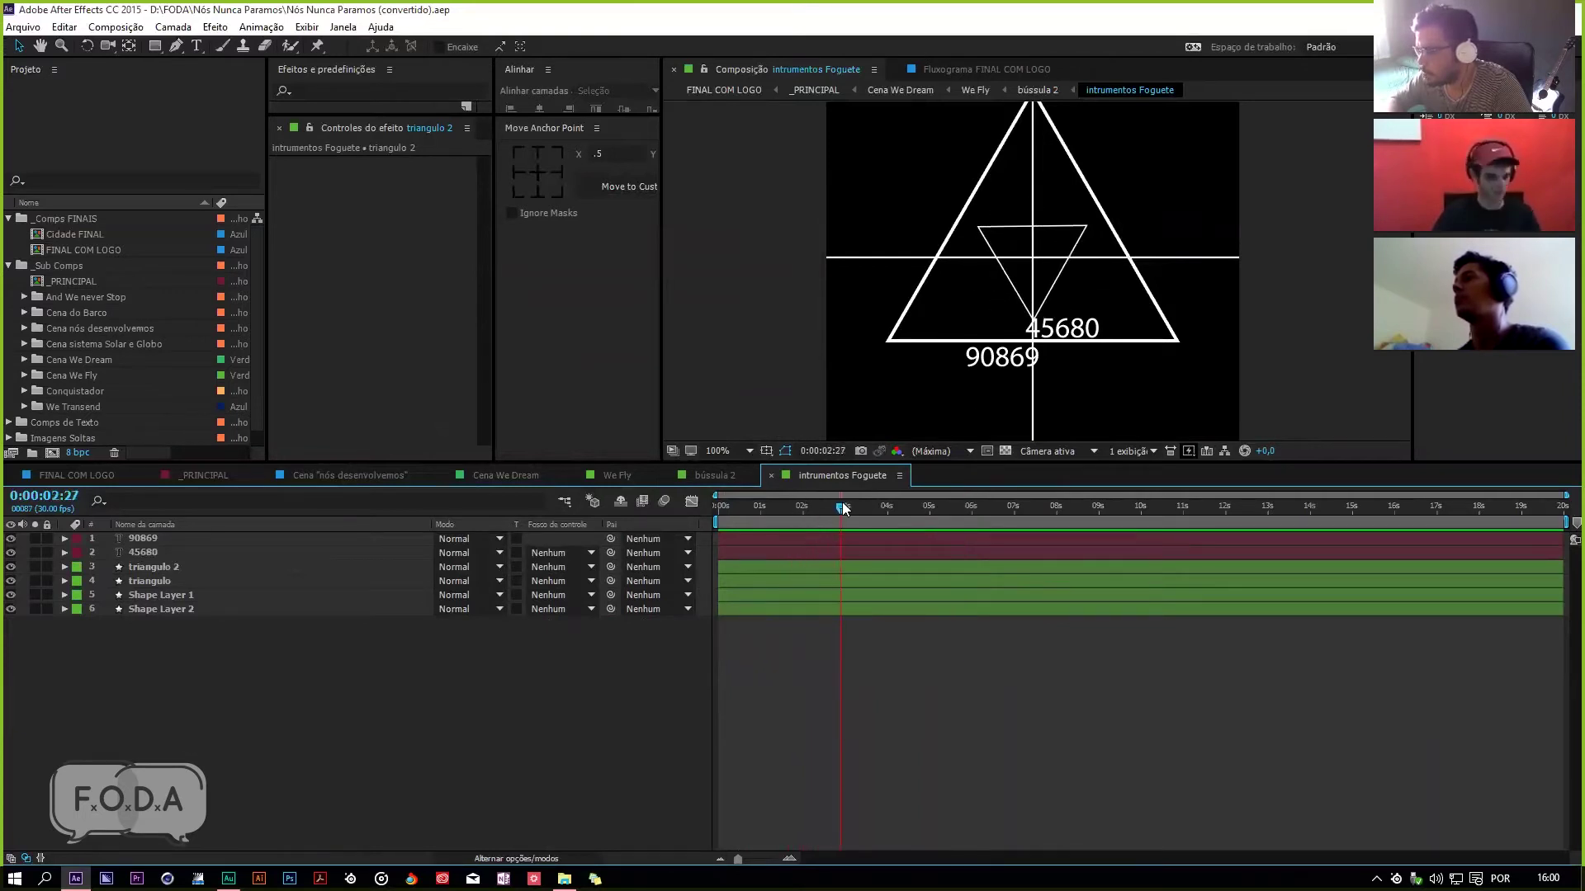
key("ctrl+w")
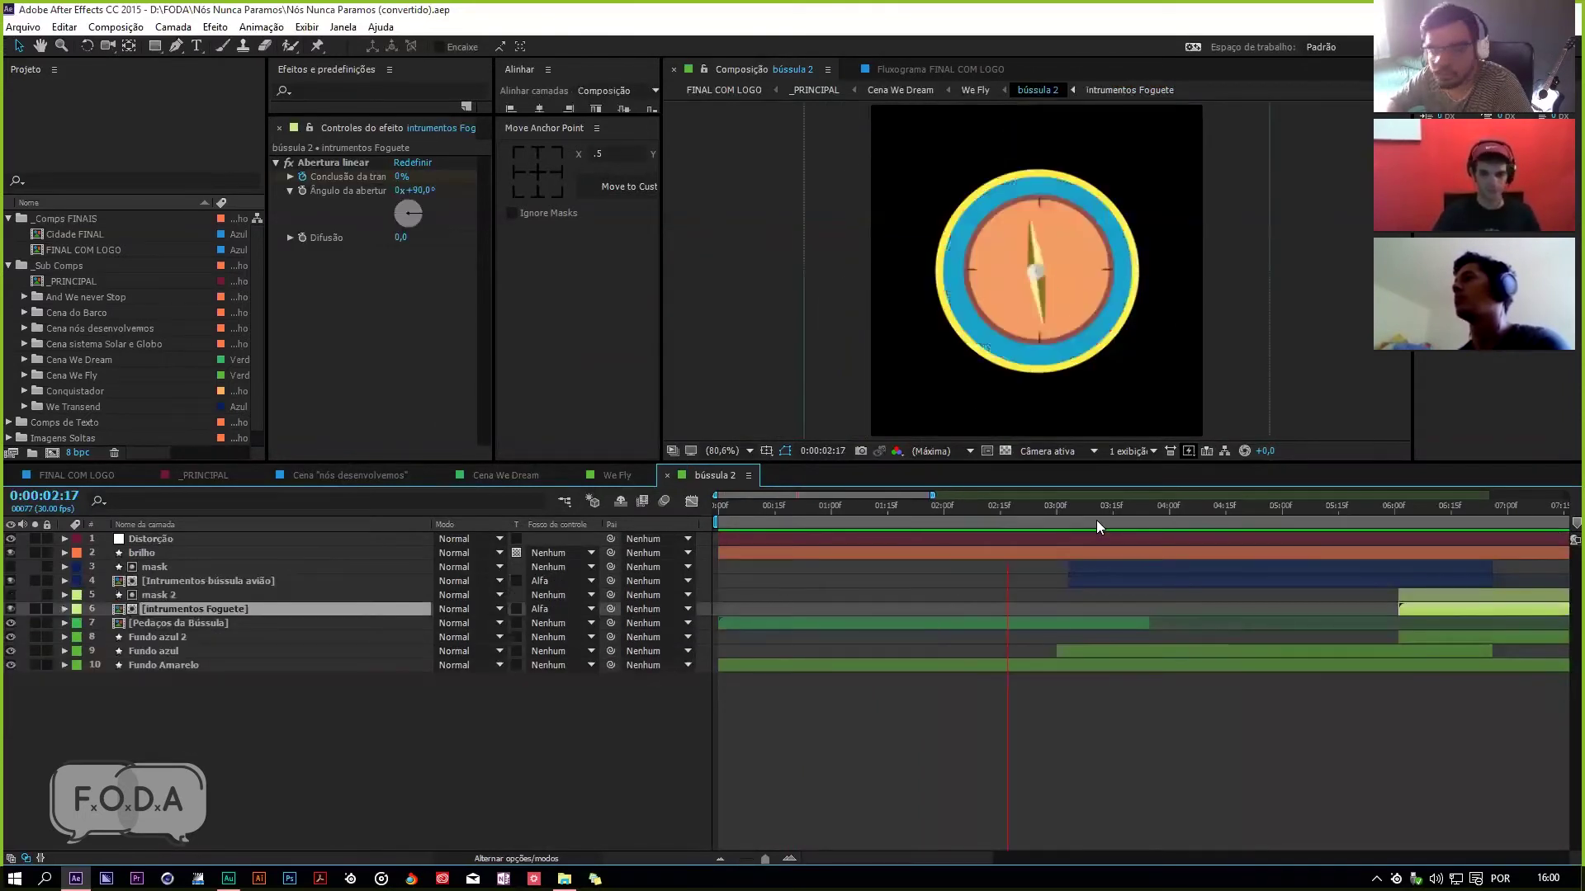
Step: Review the rocket instruments in bússula 2, close that composition and scrub the rocket scene in We Fly to 0:00:11:29
left_click_drag(1469, 516, 1113, 548)
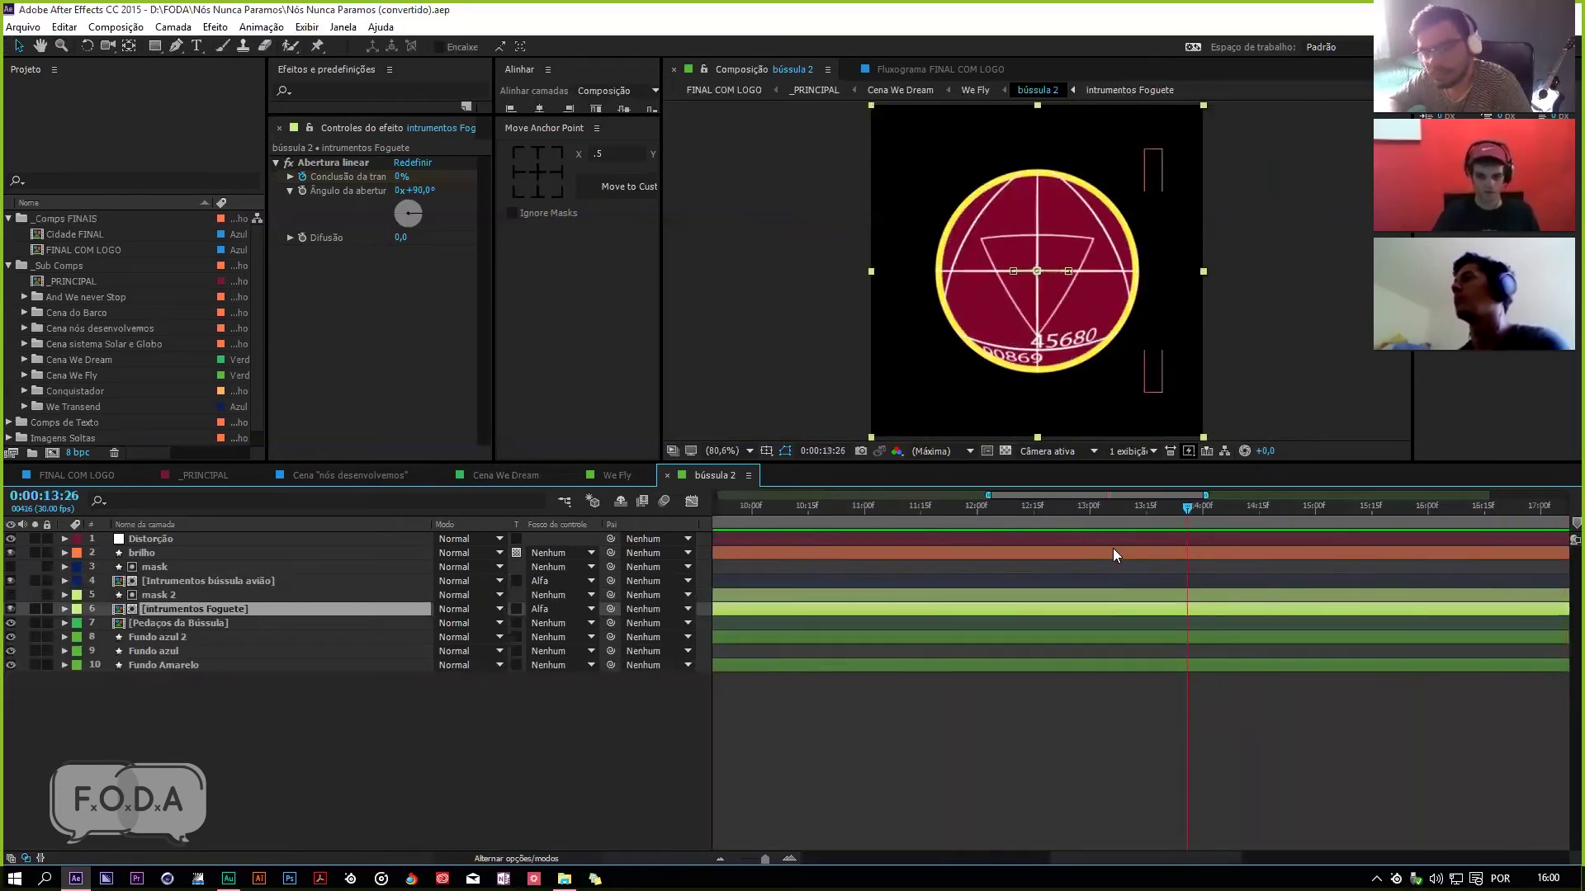
key("minus")
key("ctrl+w")
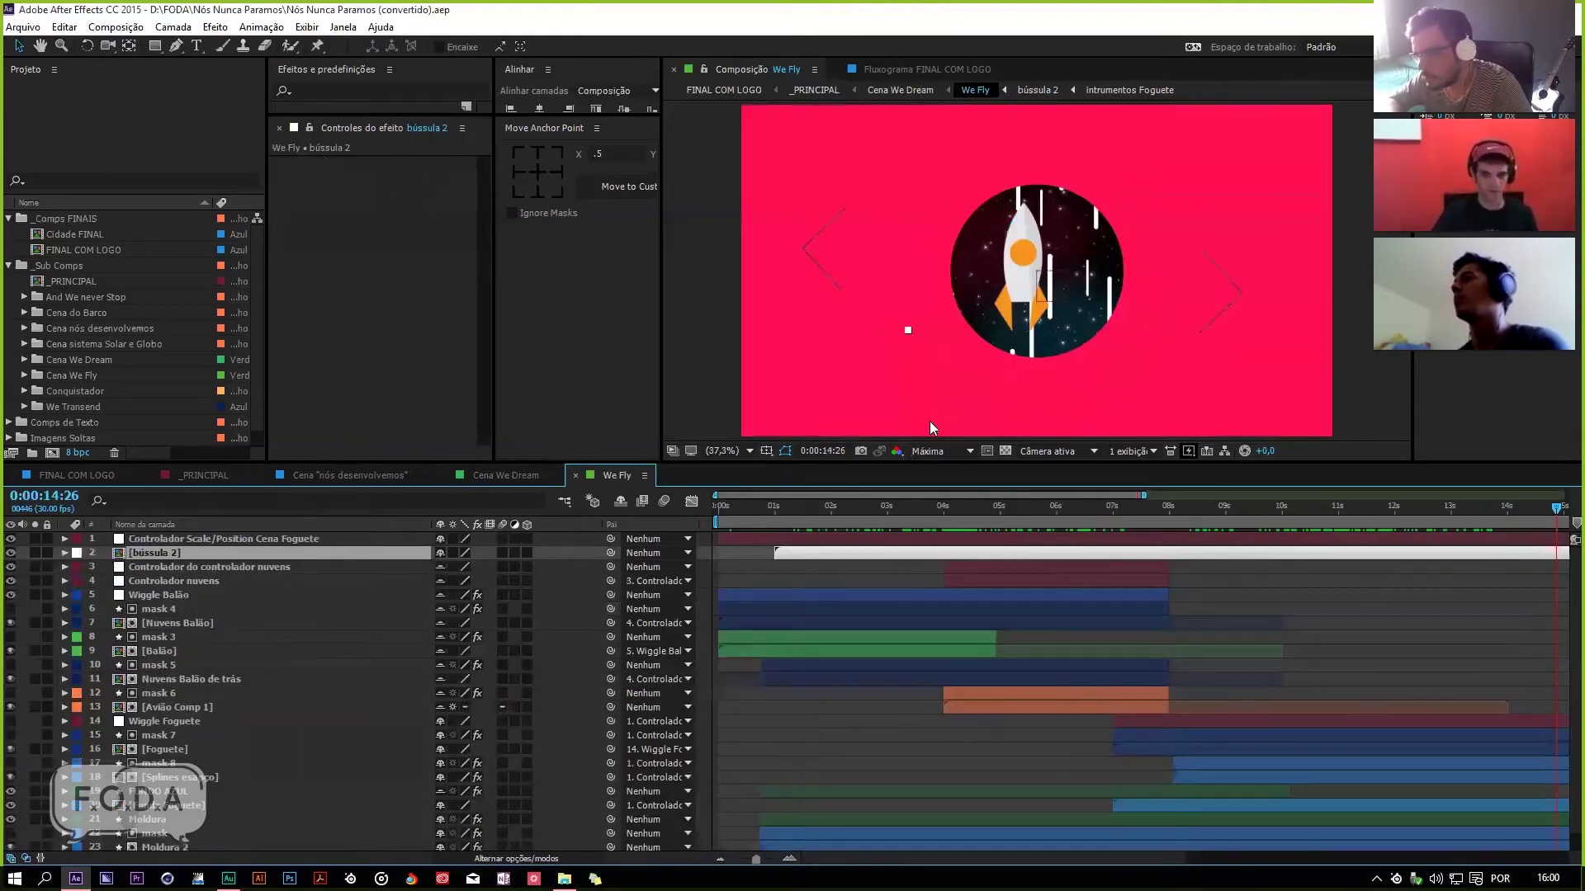
left_click_drag(908, 515, 1395, 556)
key("space")
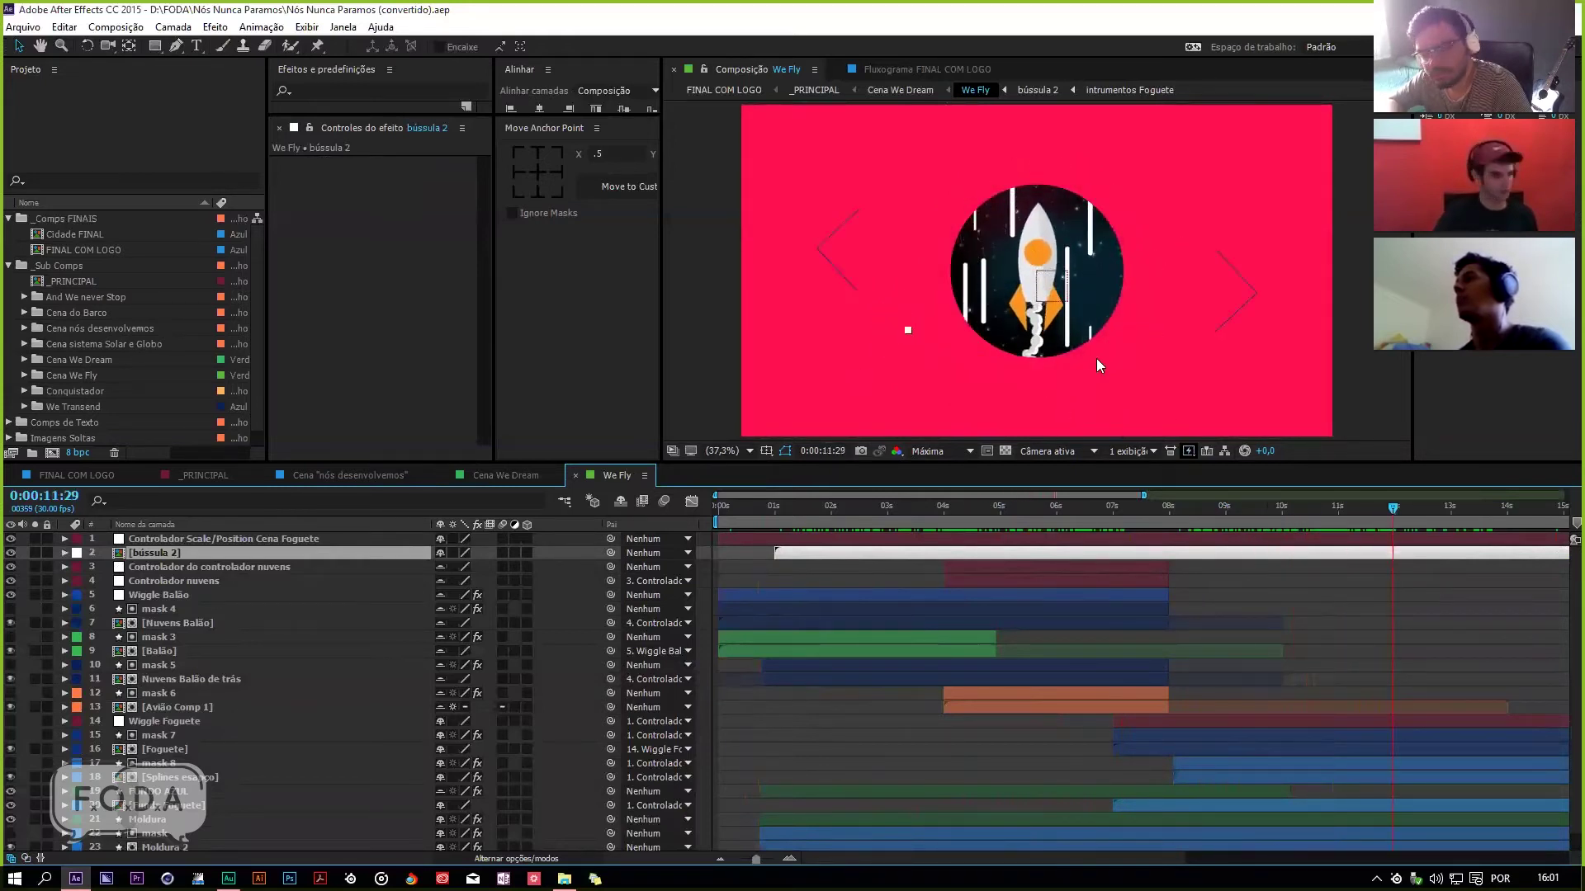
Step: Open the Fundo Foguete precomposition from We Fly, scrub it to 0:00:03:27 and select the estrelas.jpg layer
scroll(201, 813, "down", 1)
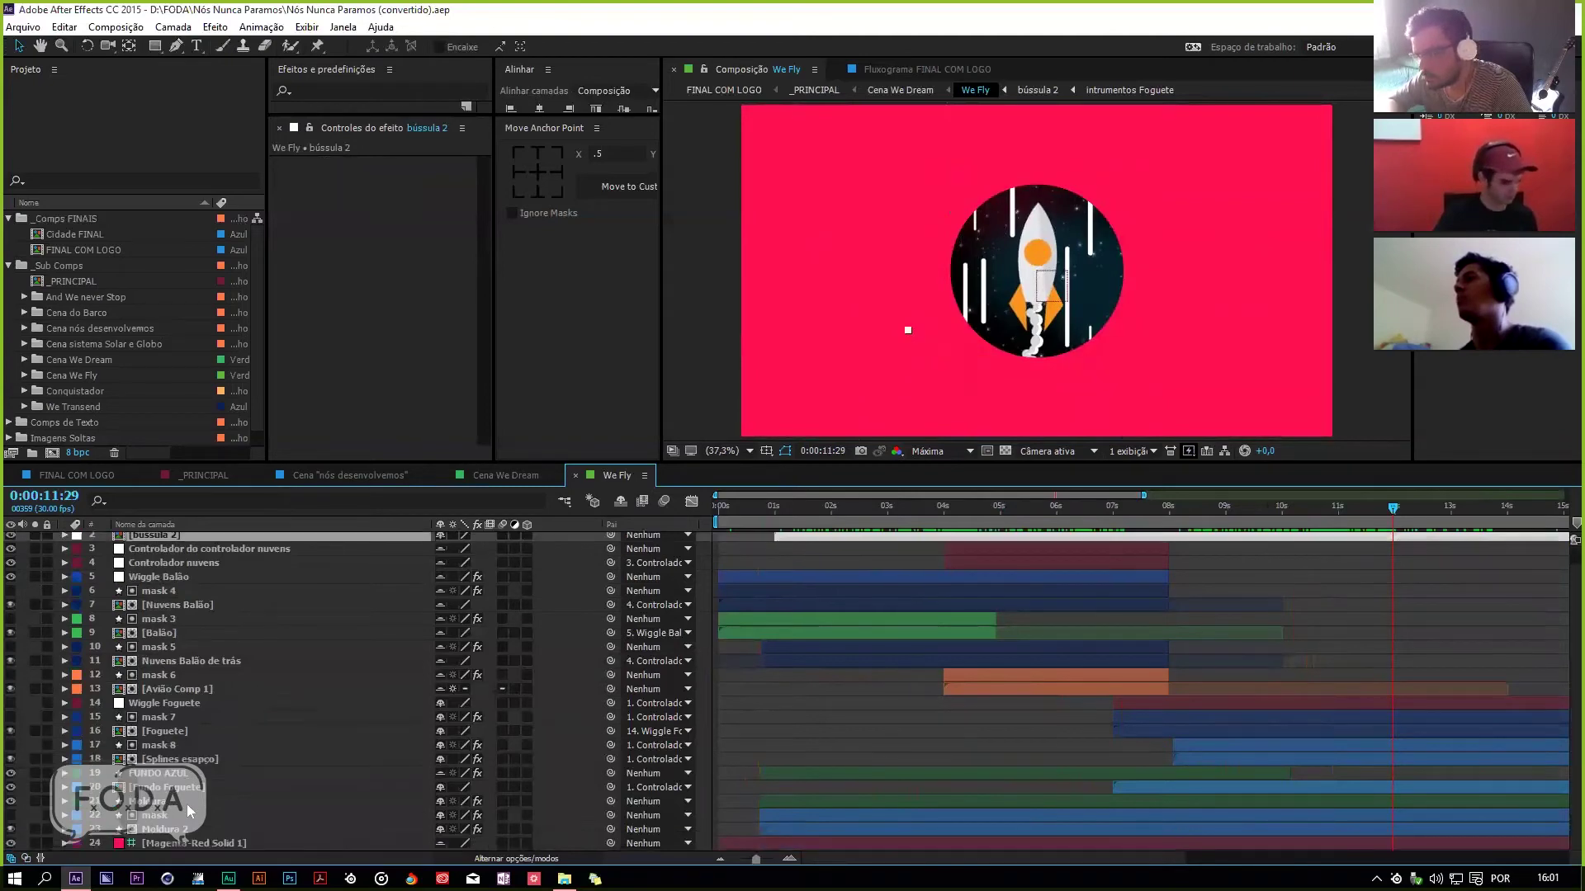
double_click(192, 788)
left_click_drag(815, 506, 938, 505)
left_click(302, 615)
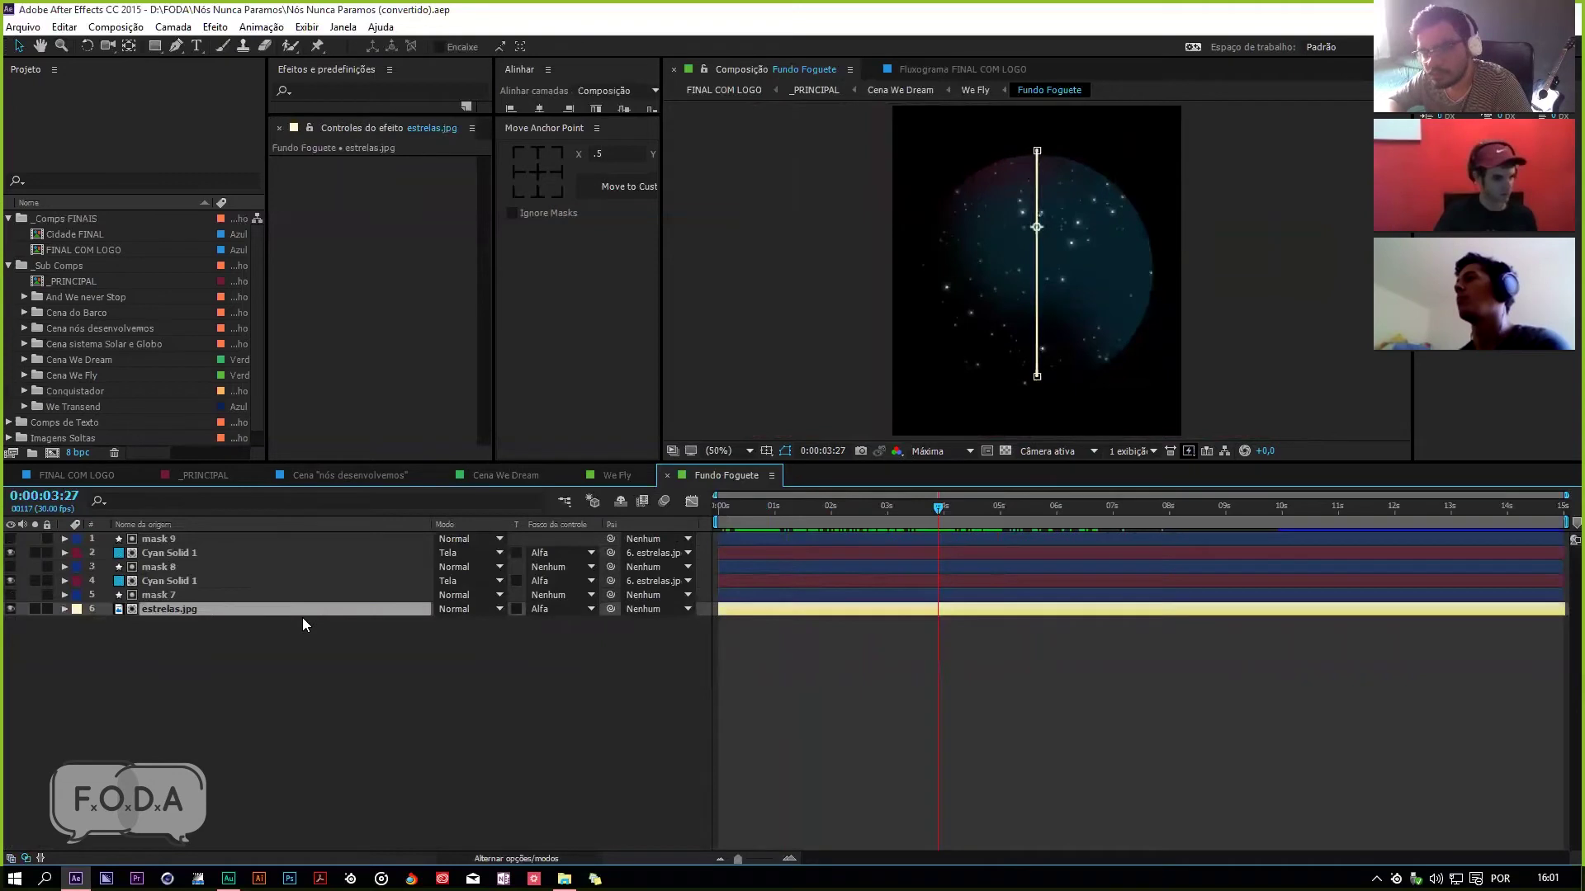
Step: Try moving the estrelas.jpg layer sideways to expose its image and motion path, undo the move and save the project
left_click_drag(1044, 305, 1368, 401)
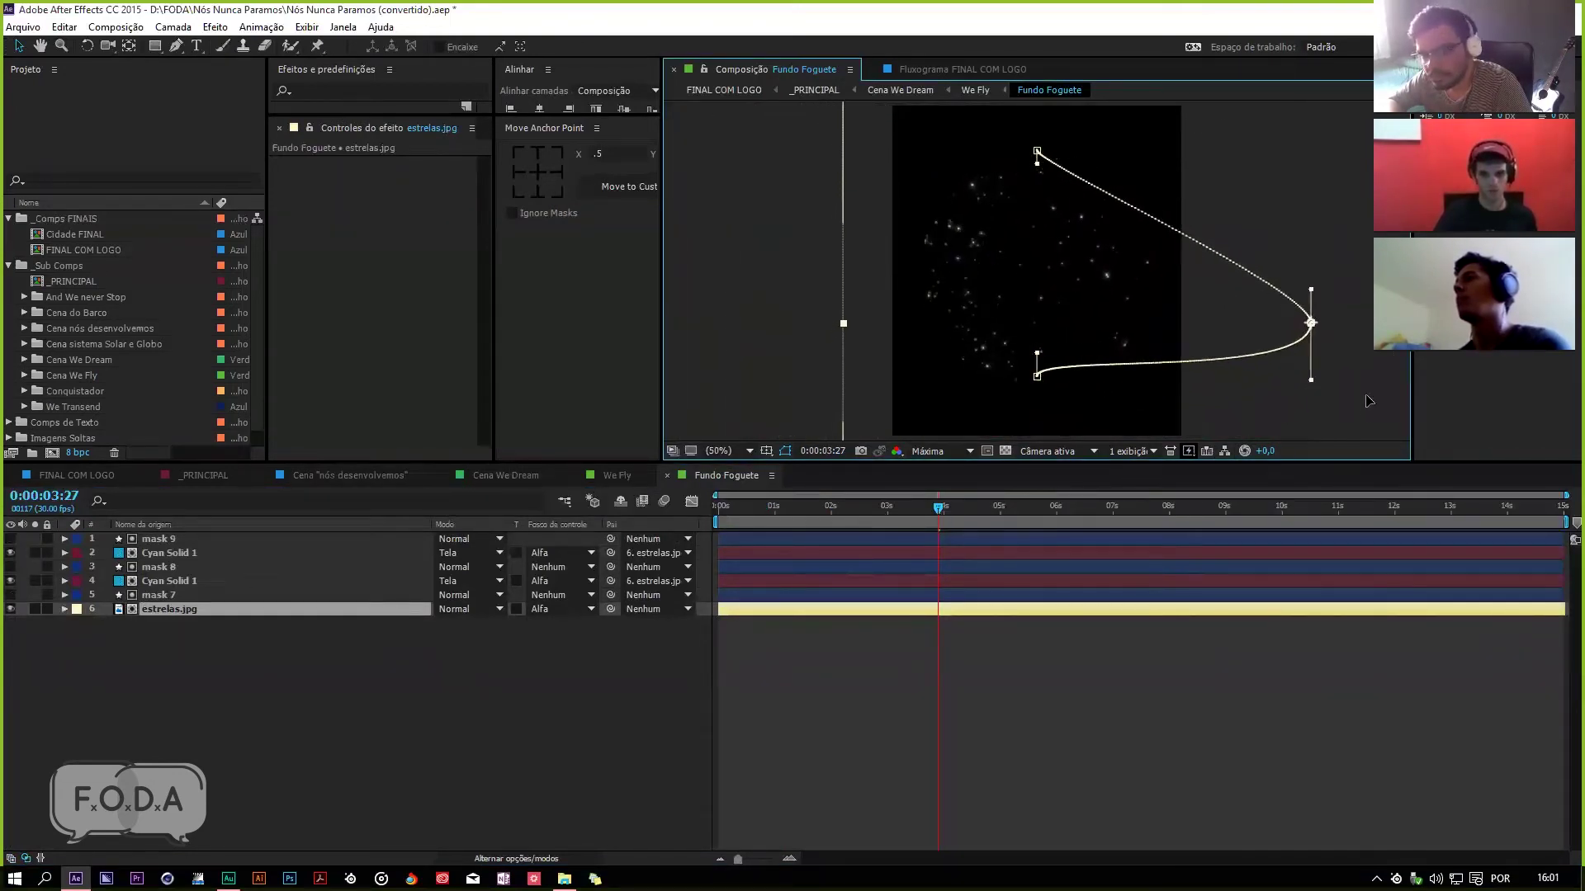
key("Return")
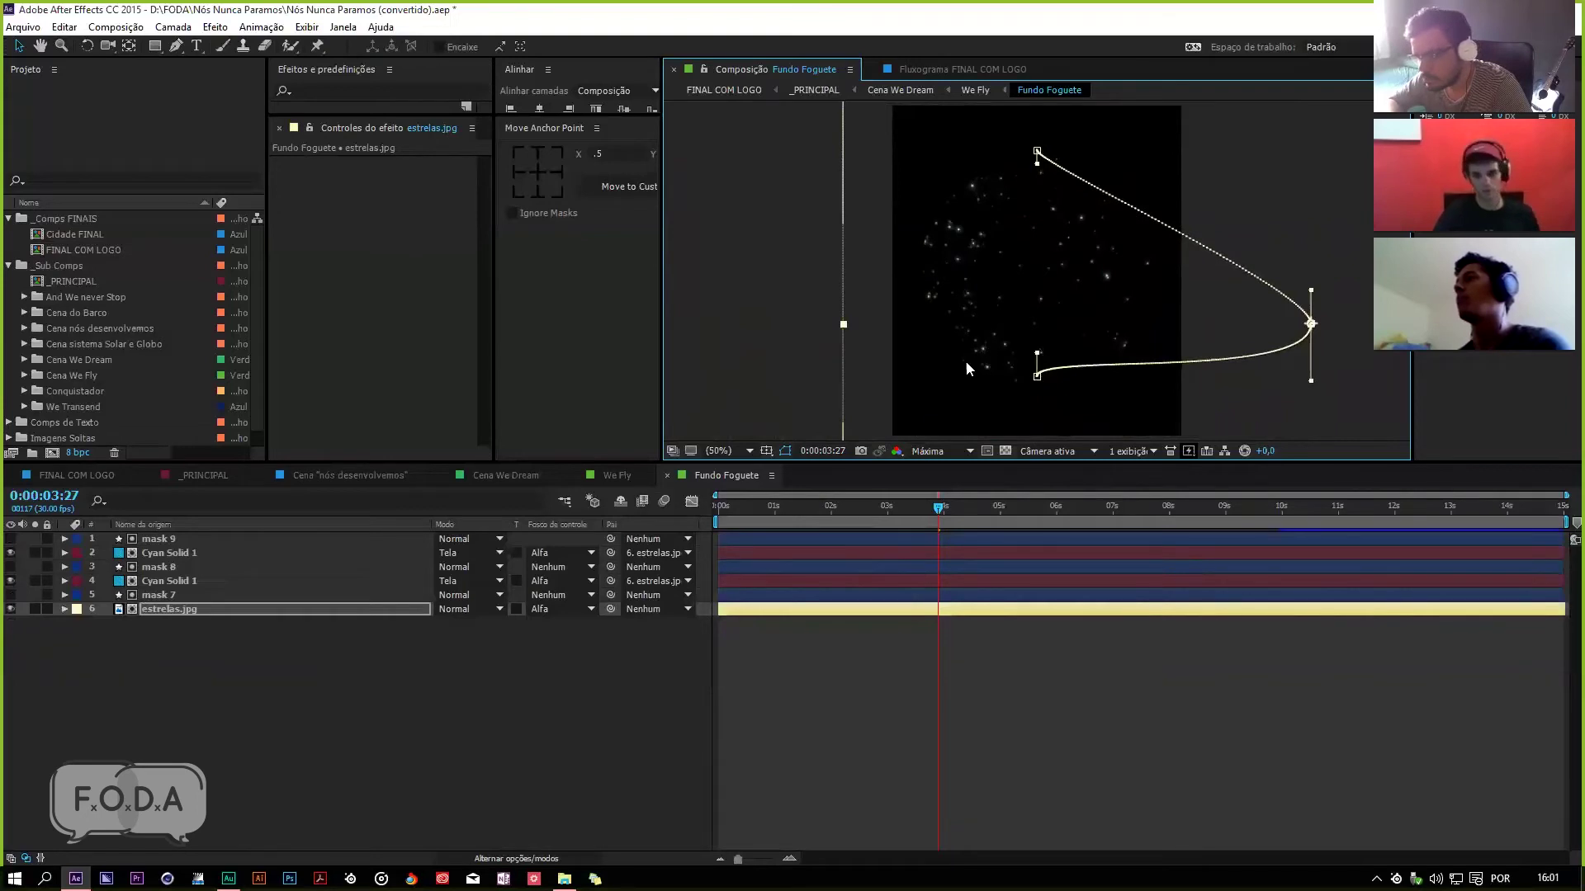
key("ctrl+z")
key("ctrl+s")
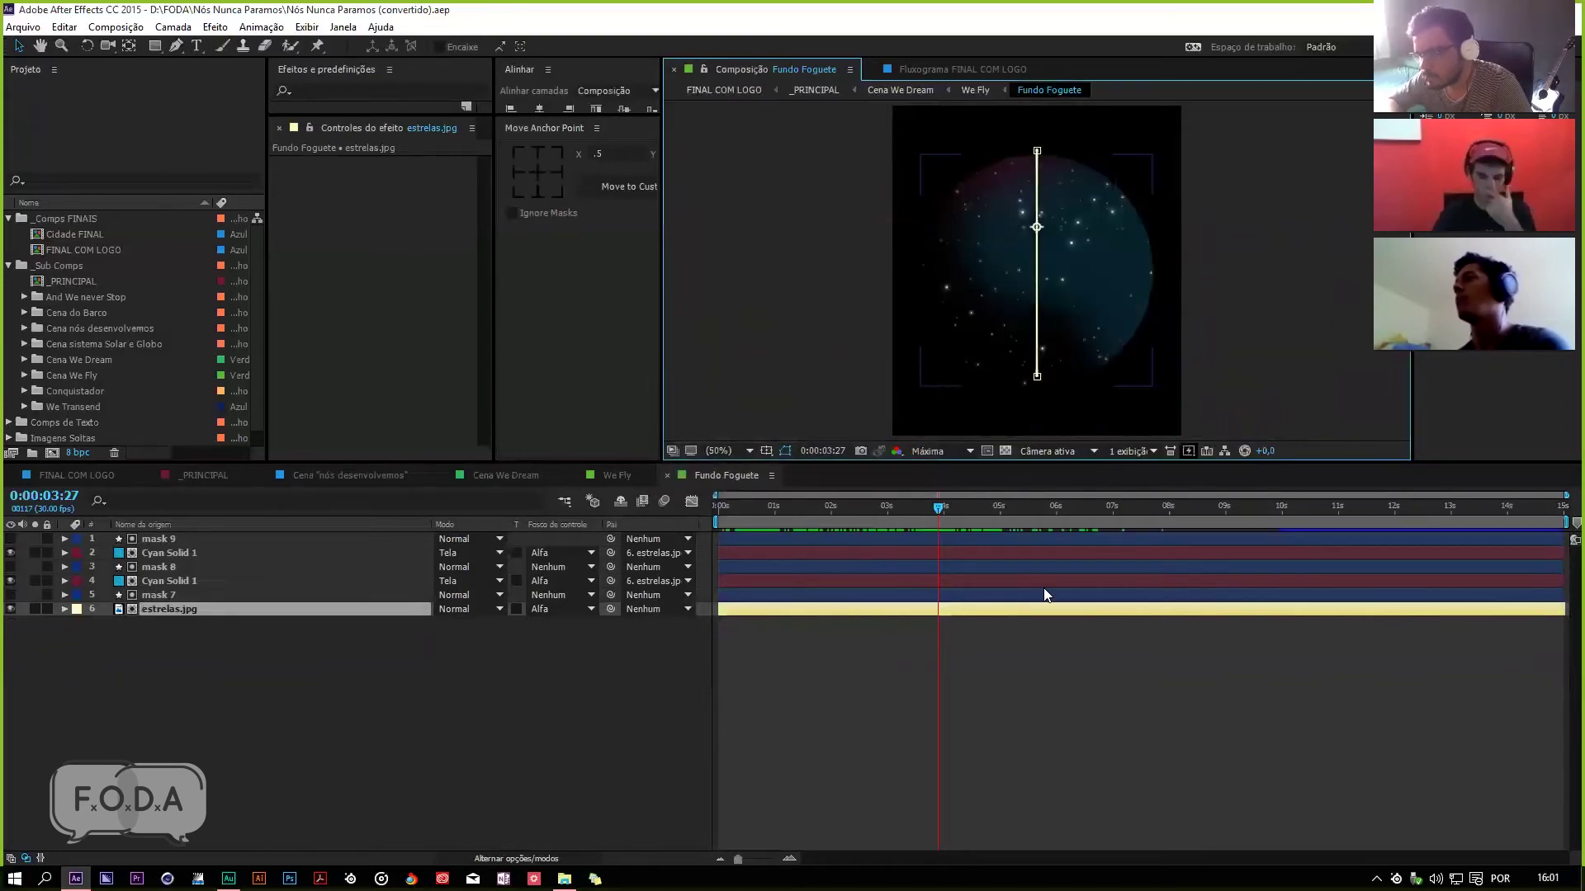
Step: Preview the Fundo Foguete starfield, compare both Cyan Solid 1 layers hidden and shown, and inspect the lower solid's mask and mask 8
key("space")
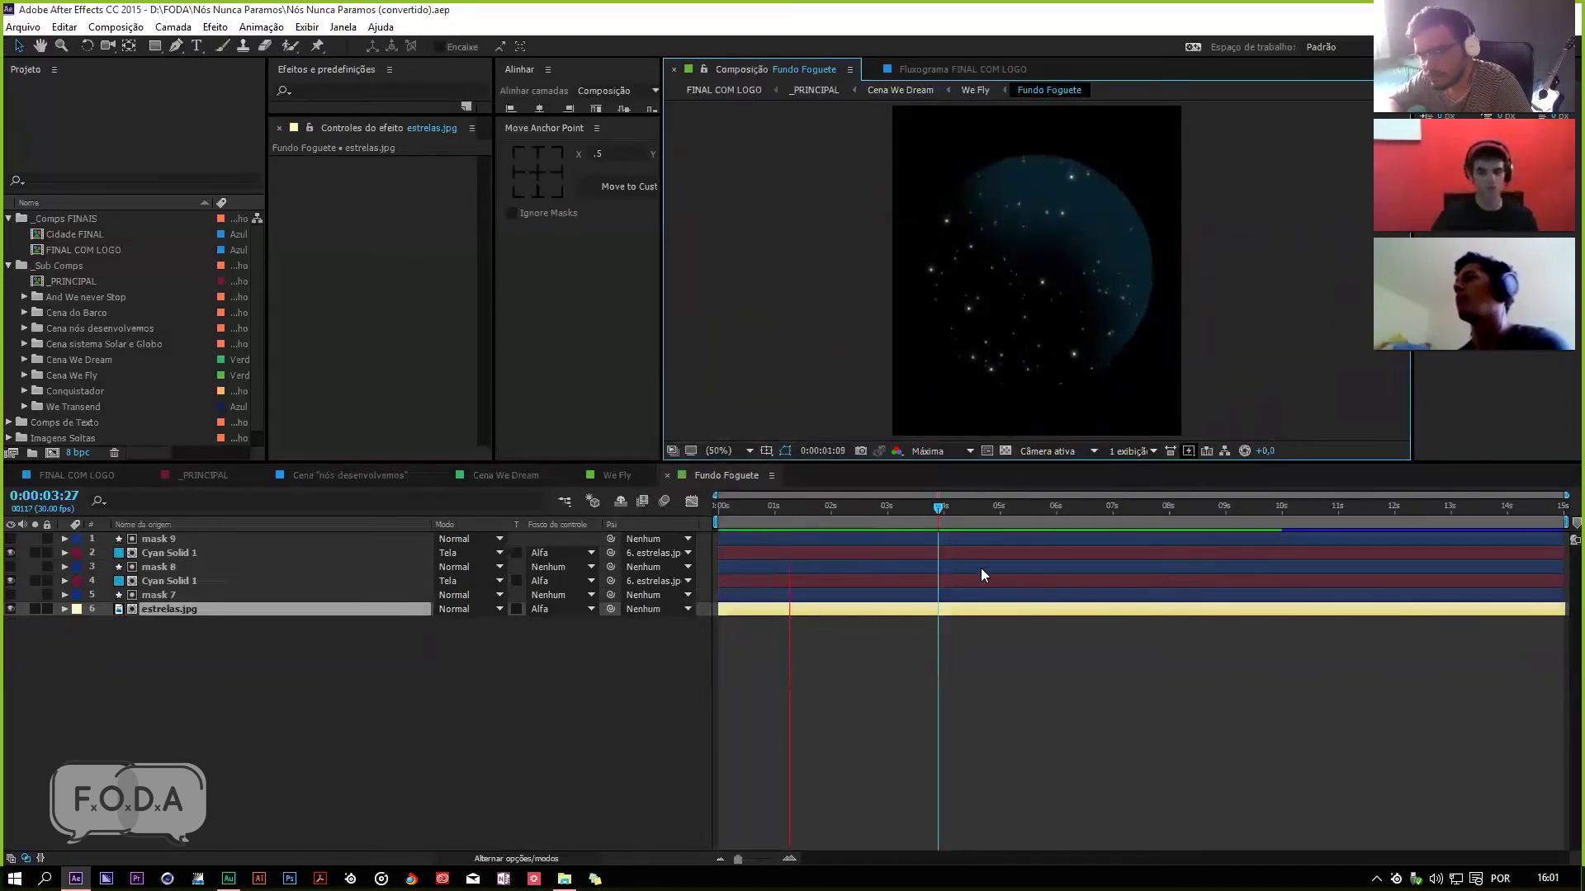
key("space")
left_click(11, 553)
left_click(11, 553)
left_click(10, 581)
left_click(11, 581)
left_click(179, 582)
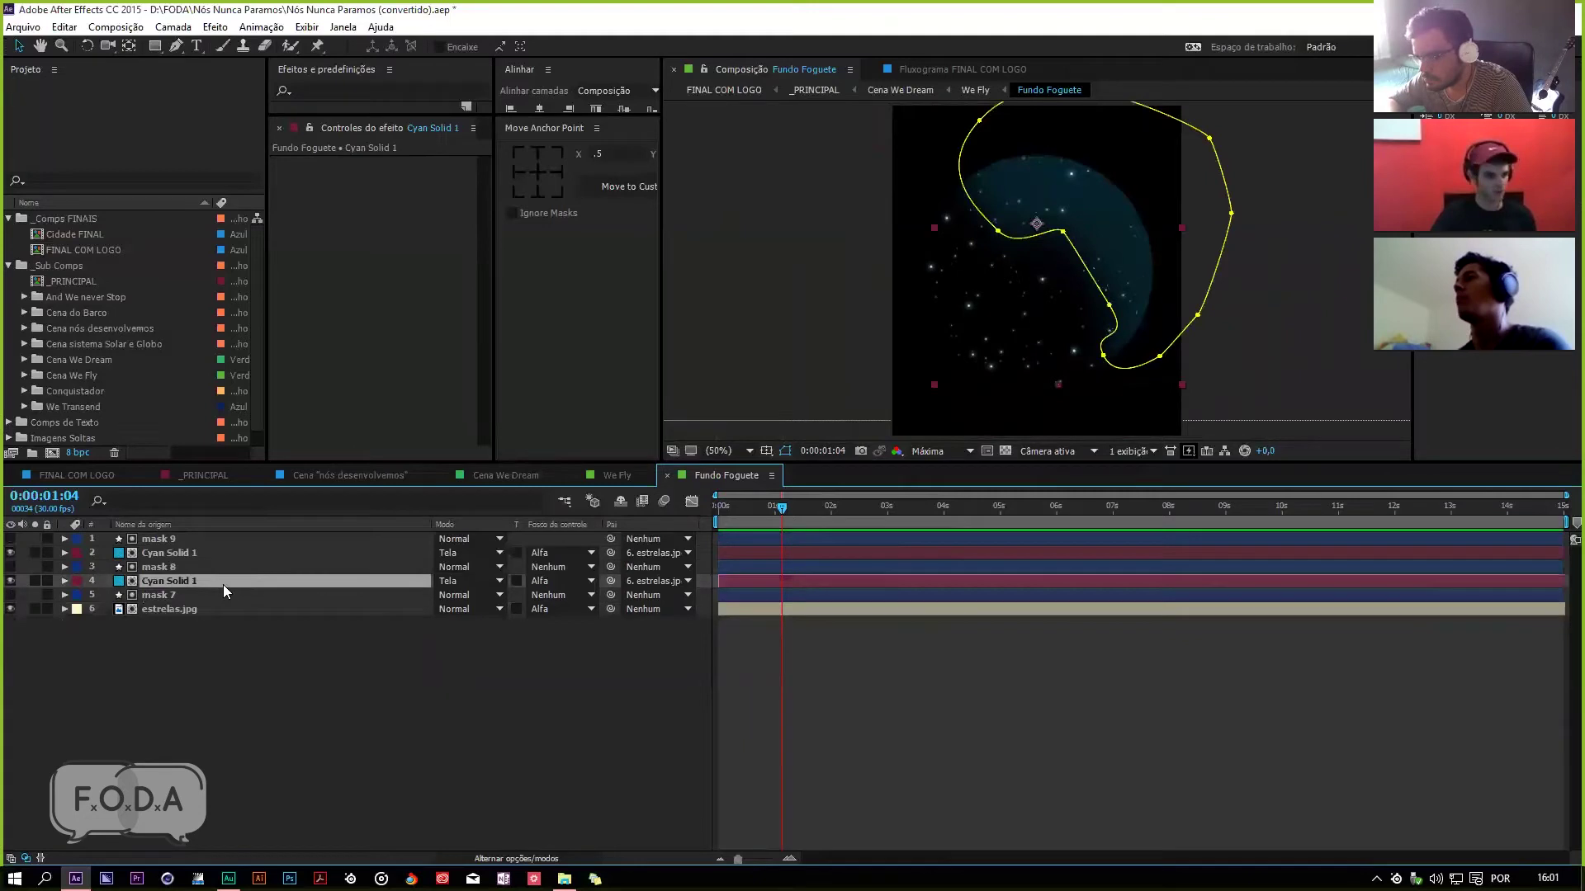
left_click(198, 567)
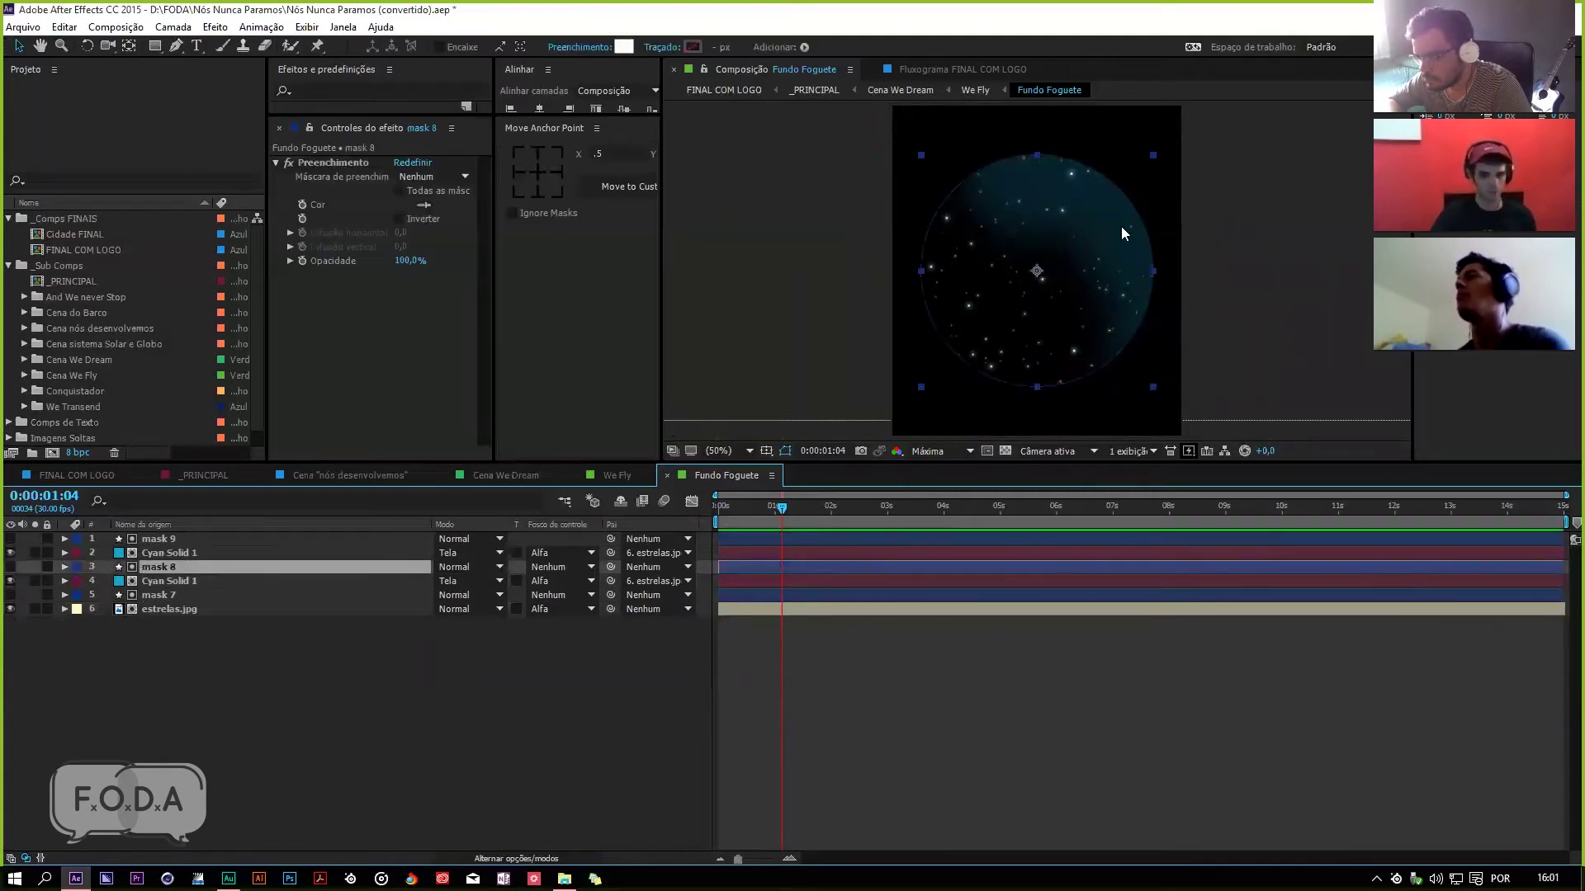
left_click(928, 660)
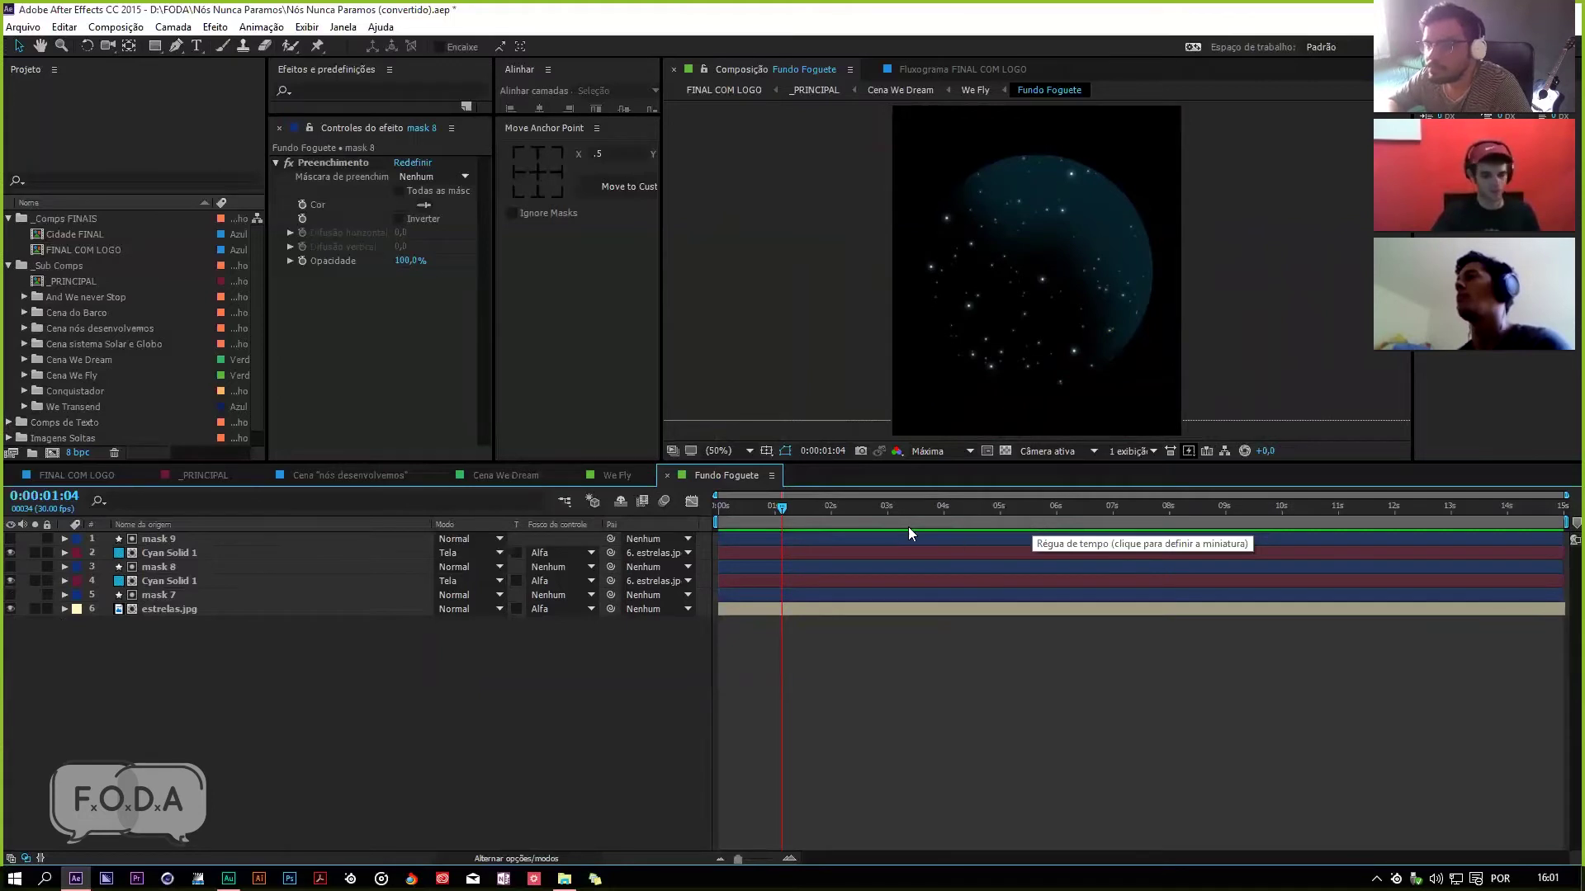
Step: Close Fundo Foguete, move We Fly to 0:00:11:07, save the project and close We Fly
key("ctrl+w")
left_click_drag(1186, 523, 1360, 523)
key("Page_Up")
key("Page_Up")
key("Page_Up")
key("Page_Up")
key("Page_Up")
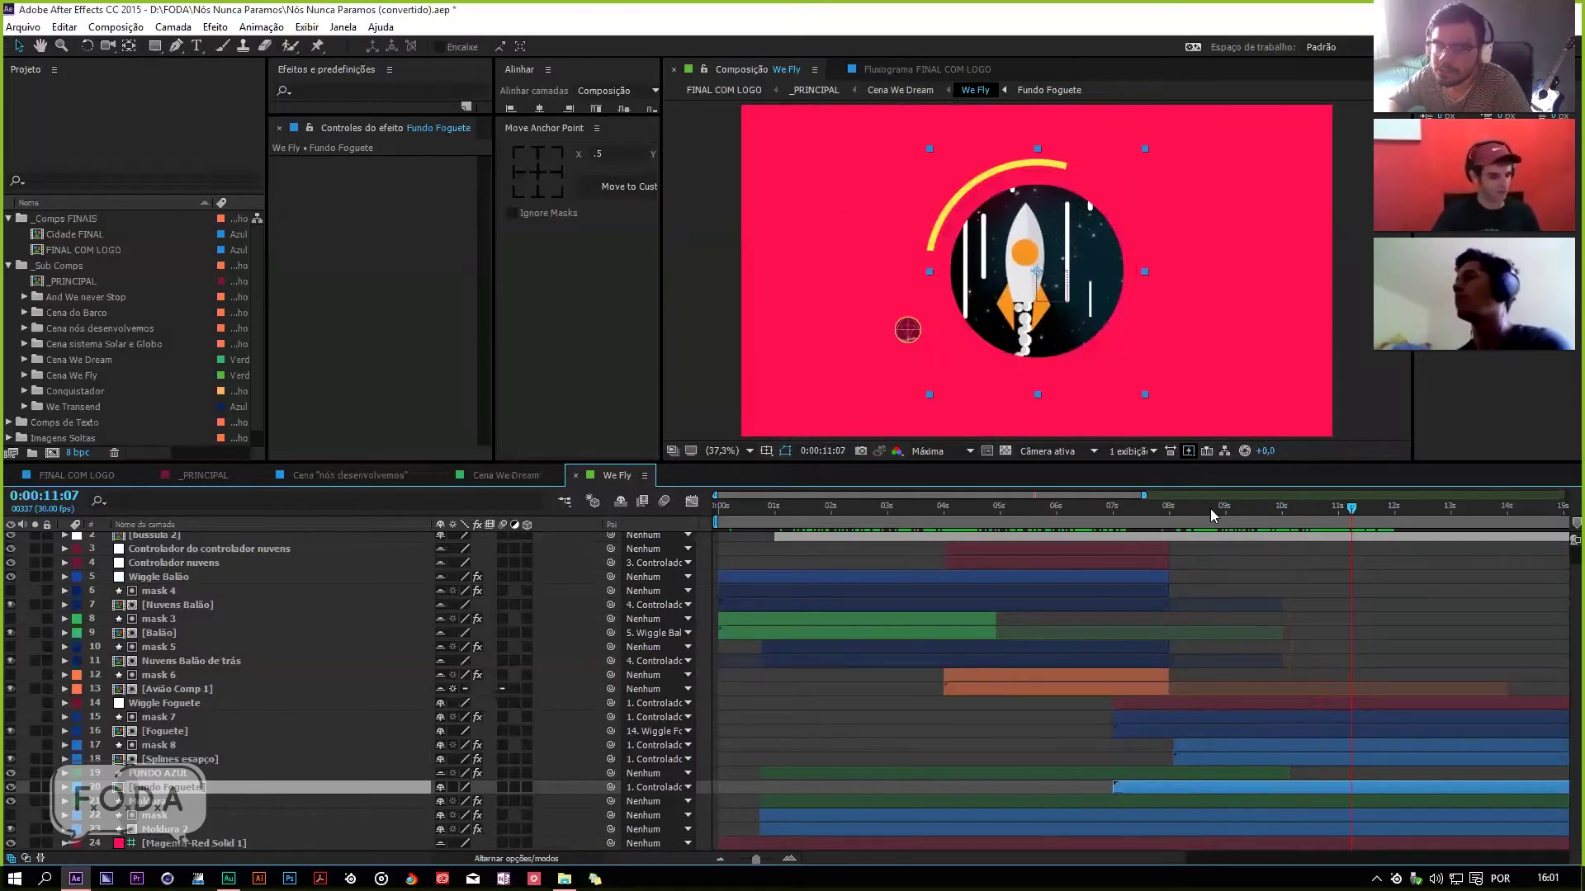
key("ctrl+s")
key("ctrl+w")
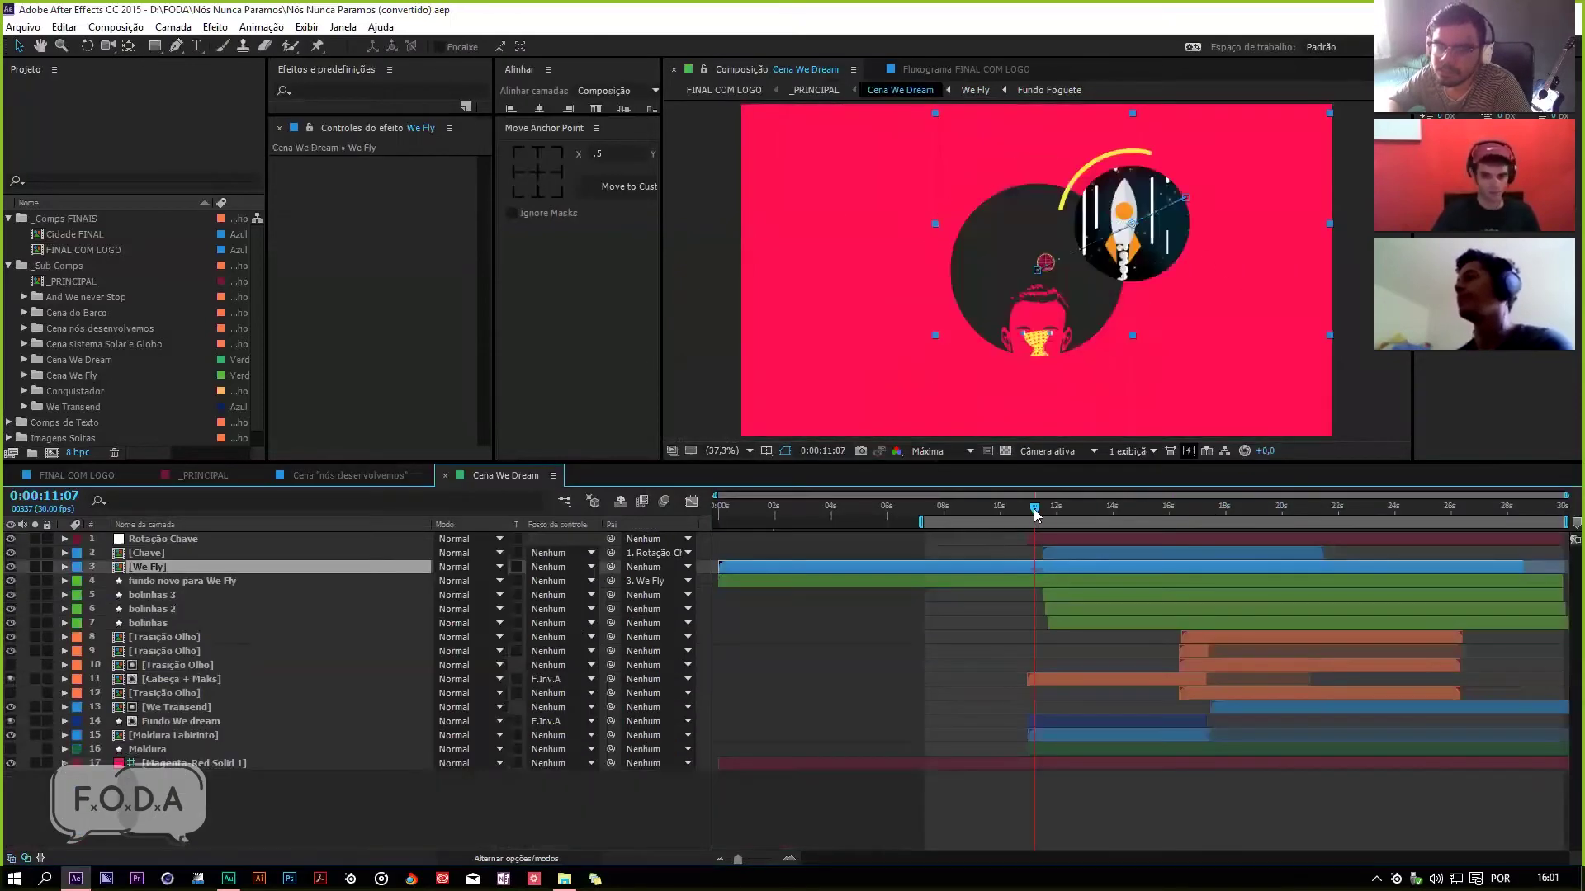
Step: Scrub Cena We Dream to 0:00:14:02, open the Chave precomposition and preview the key's animation
mouse_move(1089, 513)
left_mouse_down()
mouse_move(960, 530)
mouse_move(1114, 513)
left_mouse_up()
left_click(217, 787)
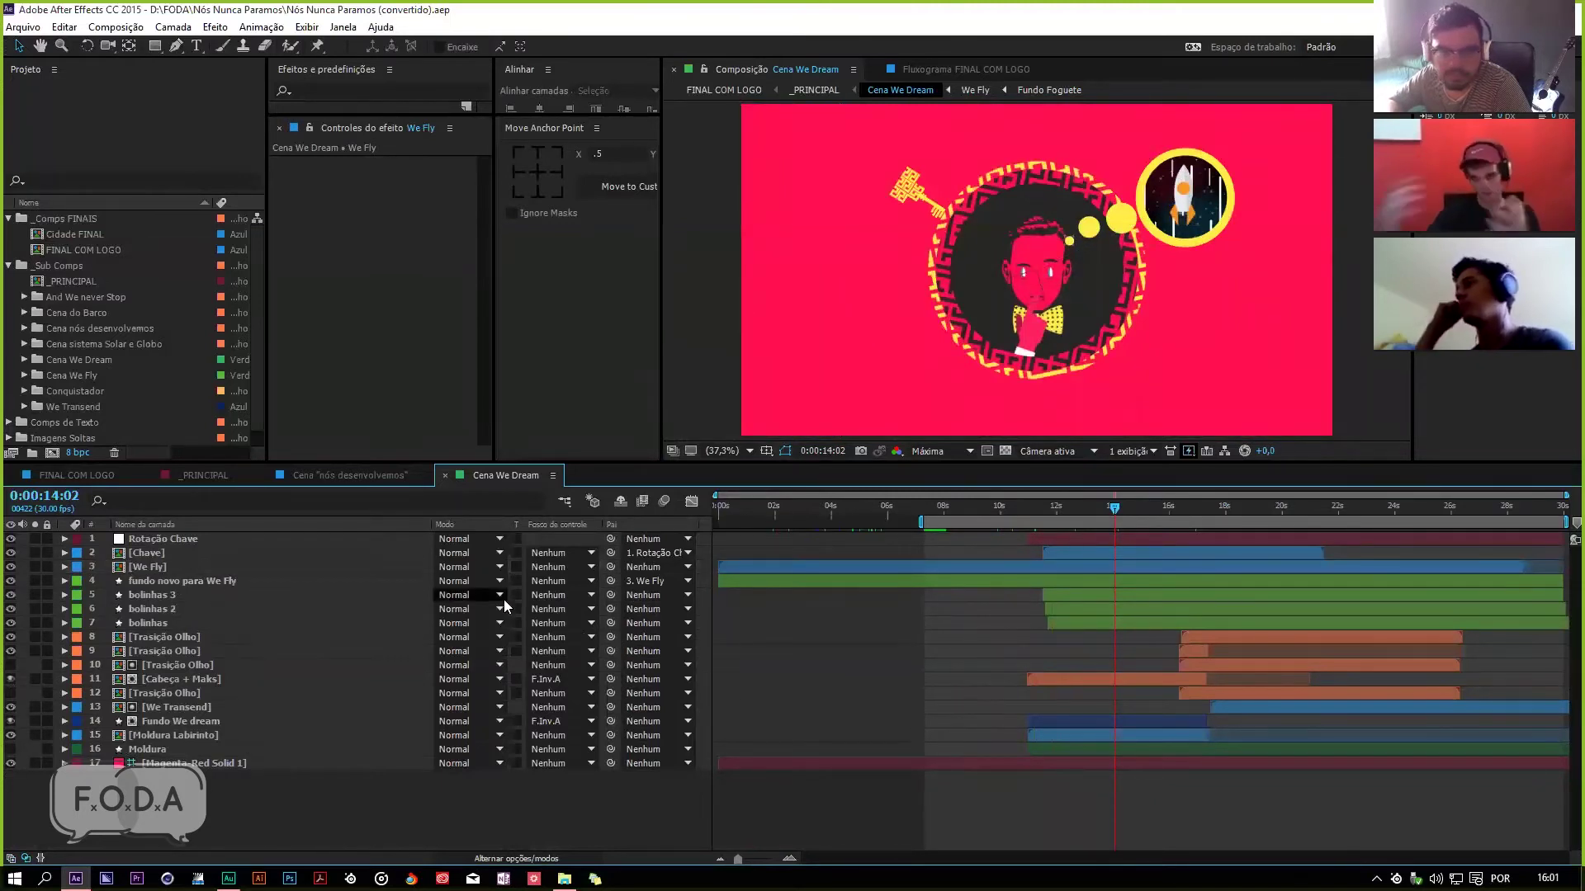
left_click(322, 578)
double_click(155, 553)
key("space")
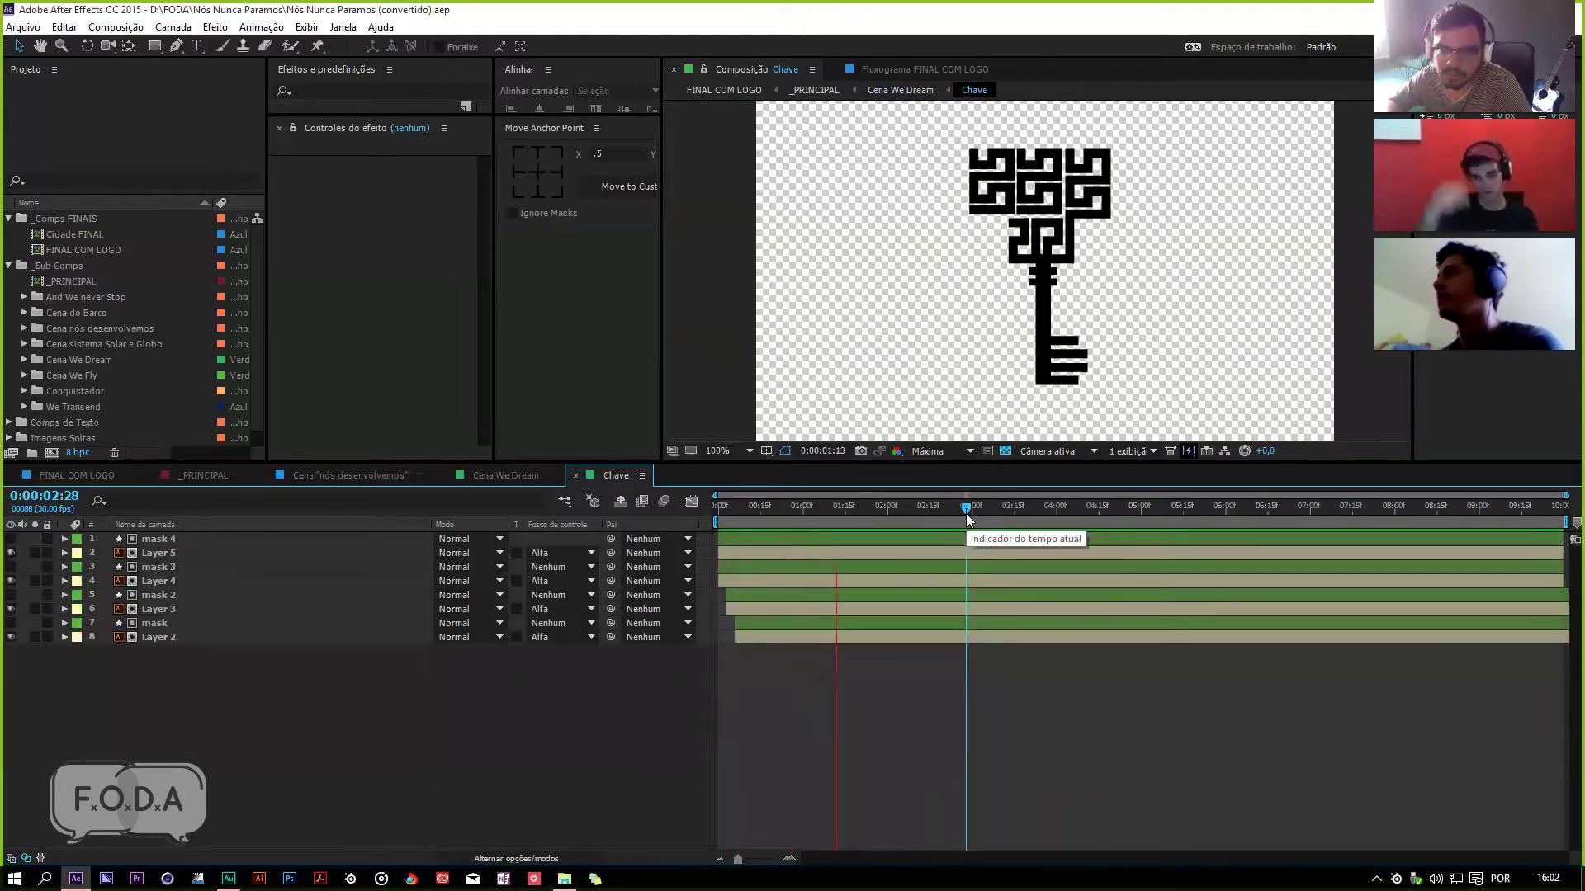
Step: Start the Chave work area at 0:00:04:14, preview the key's transformation, save the project and close the composition
left_click_drag(966, 514, 1096, 540)
key("space")
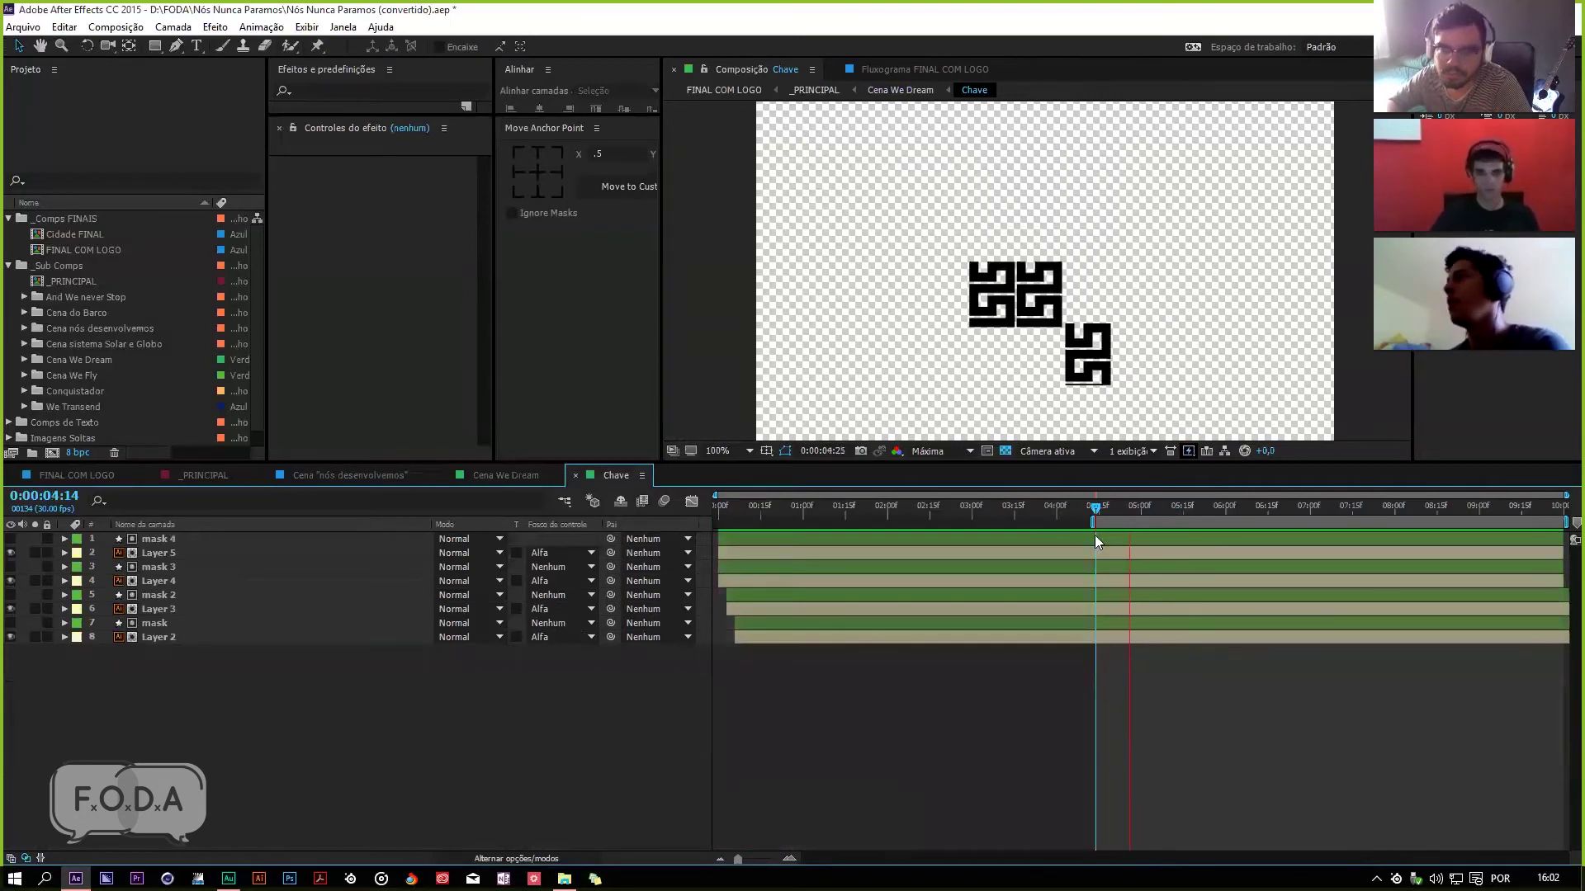
key("ctrl+s")
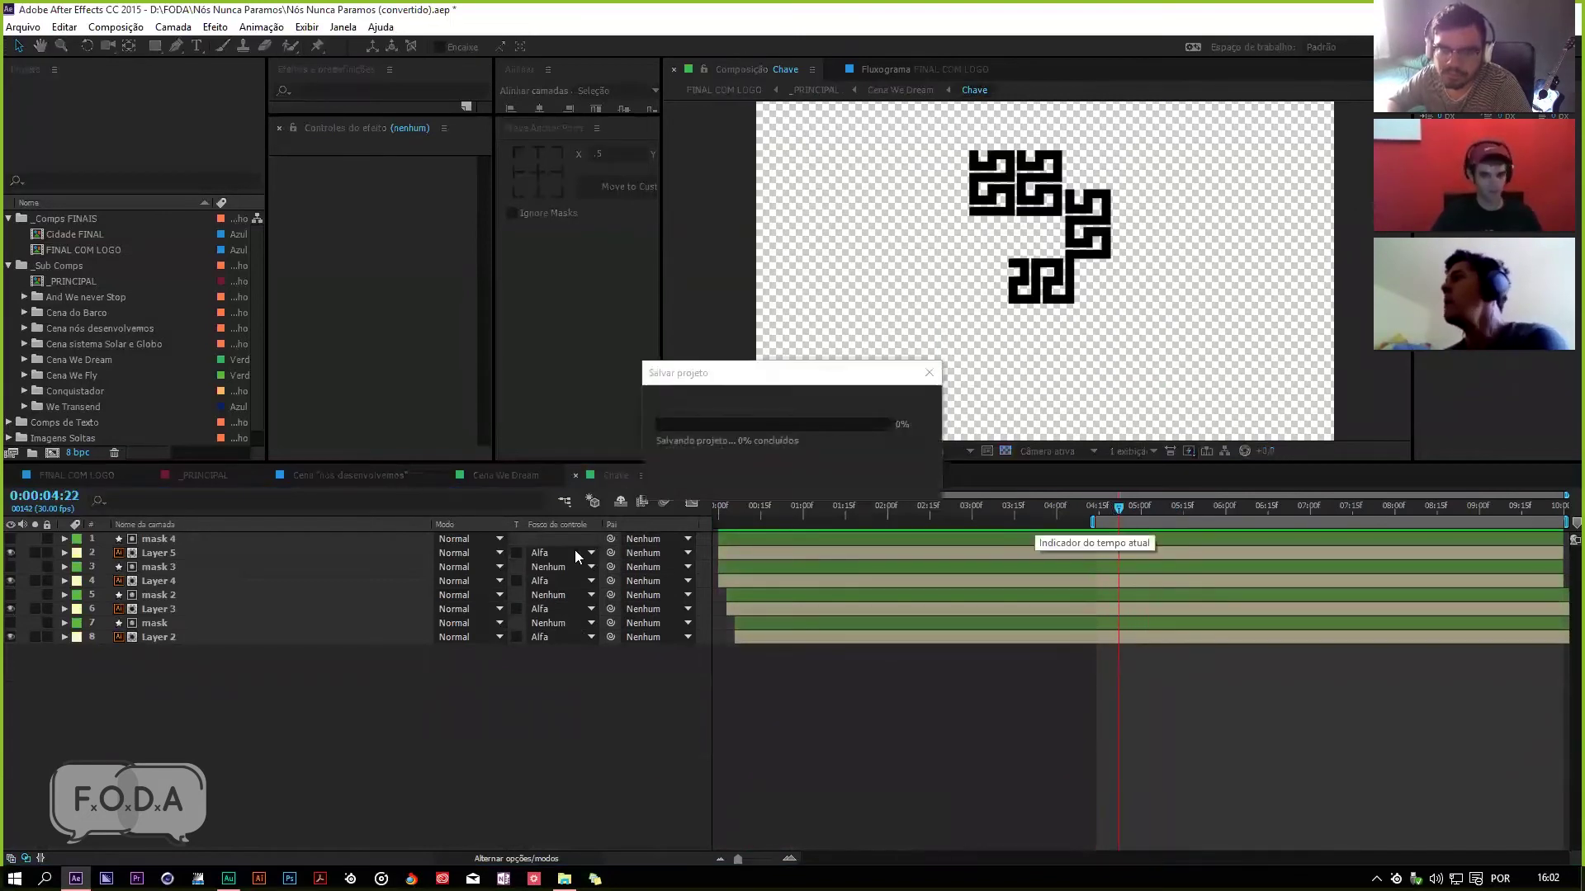
key("ctrl+w")
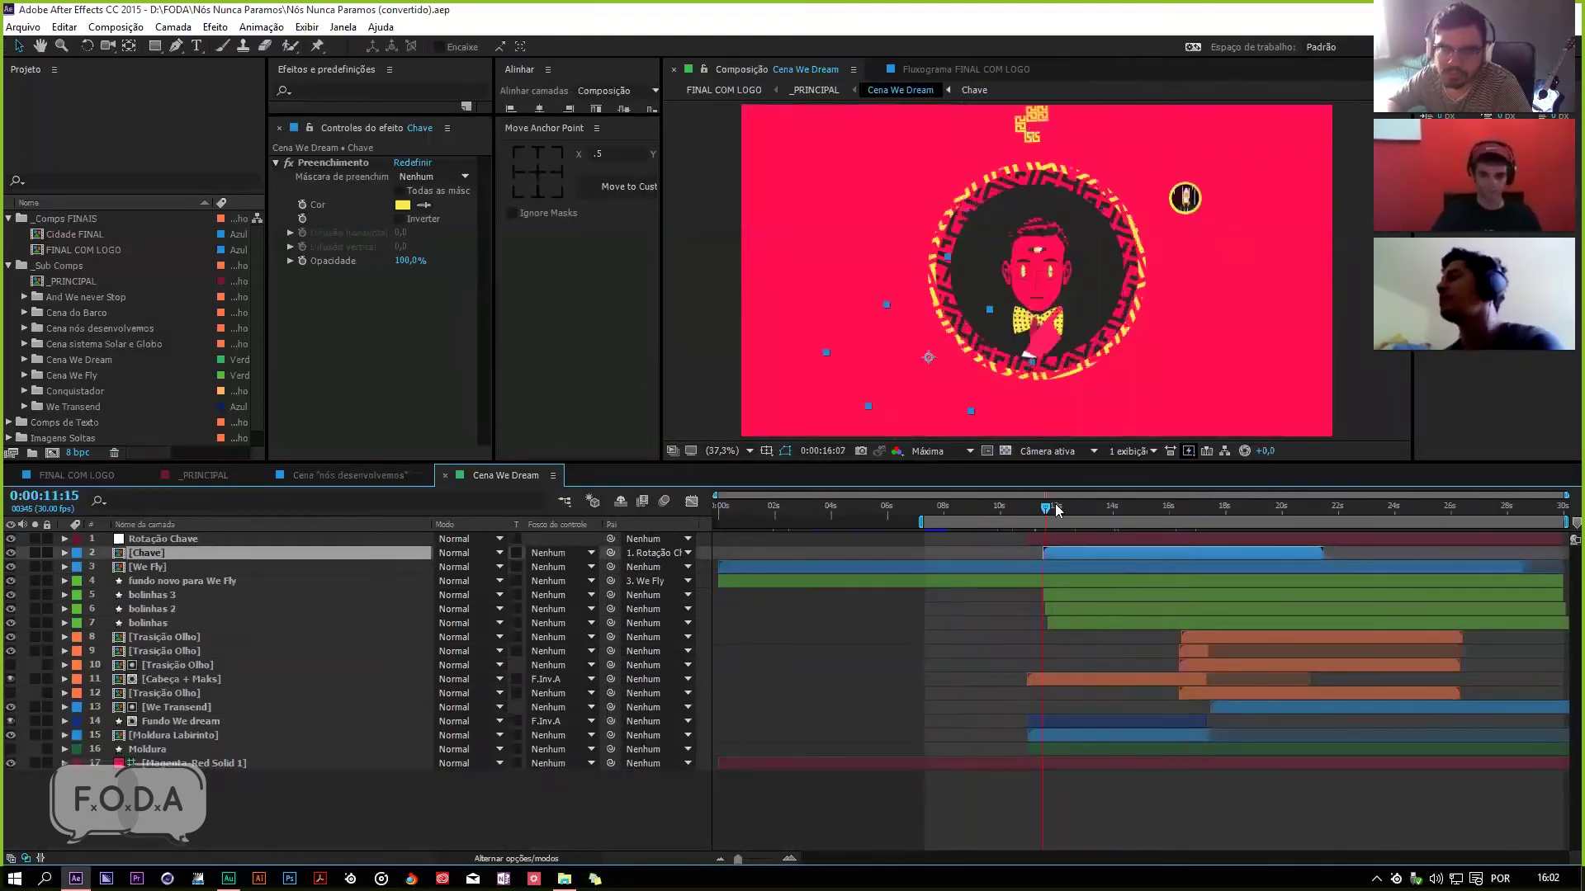
Step: Reveal the rotation keyframes of the Rotação Chave null in Cena We Dream and scrub its motion to 0:00:16:20
key("space")
left_click_drag(1032, 509, 1048, 509)
left_click(157, 540)
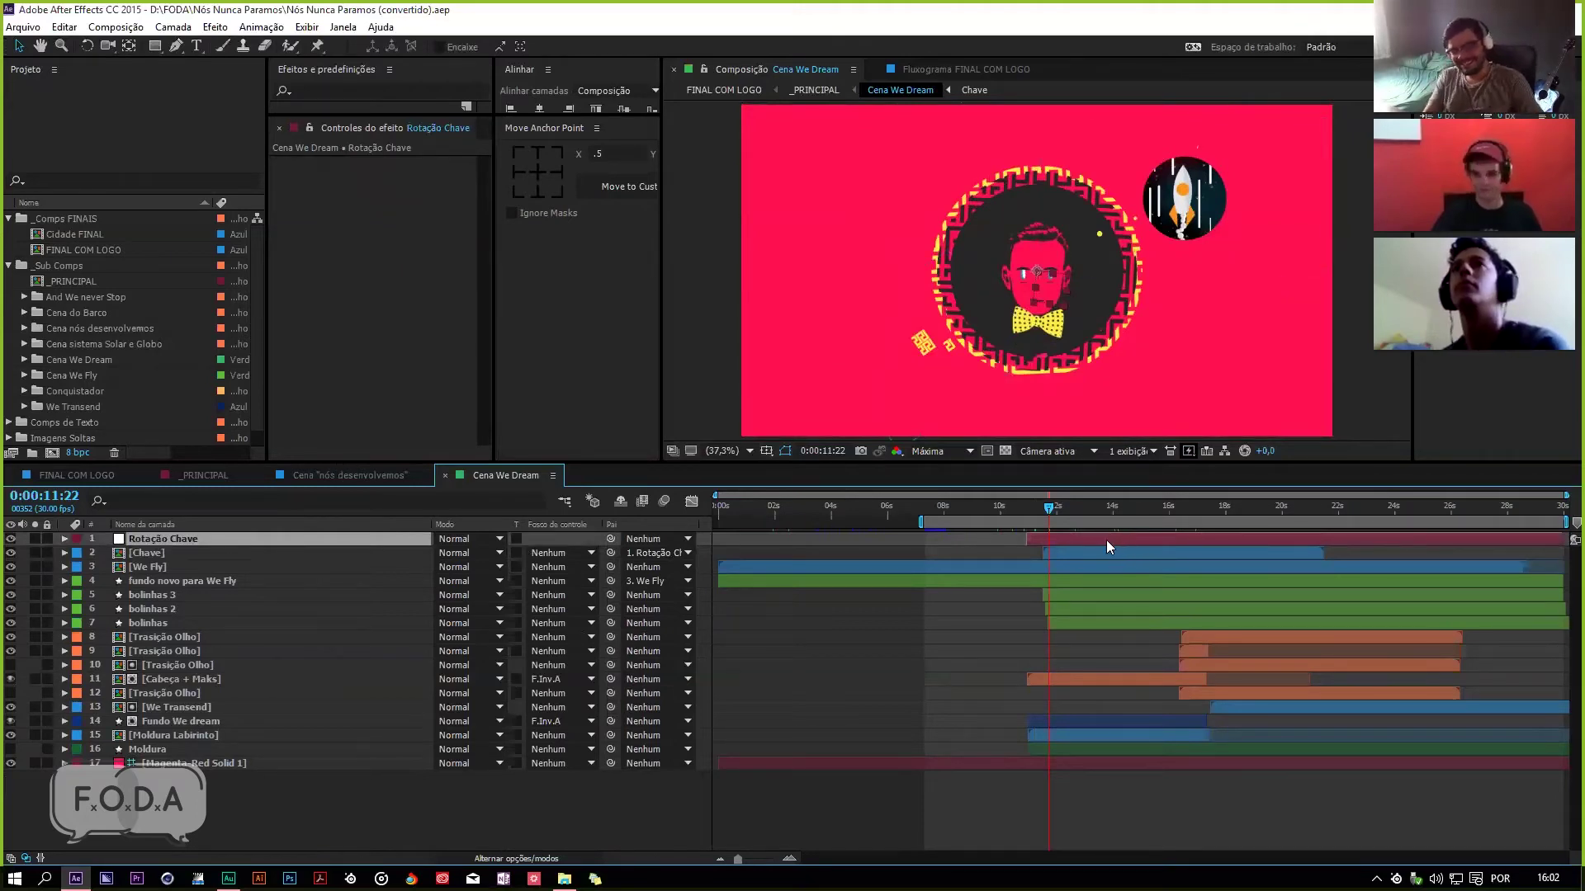
key("r")
left_click_drag(1048, 513, 1188, 508)
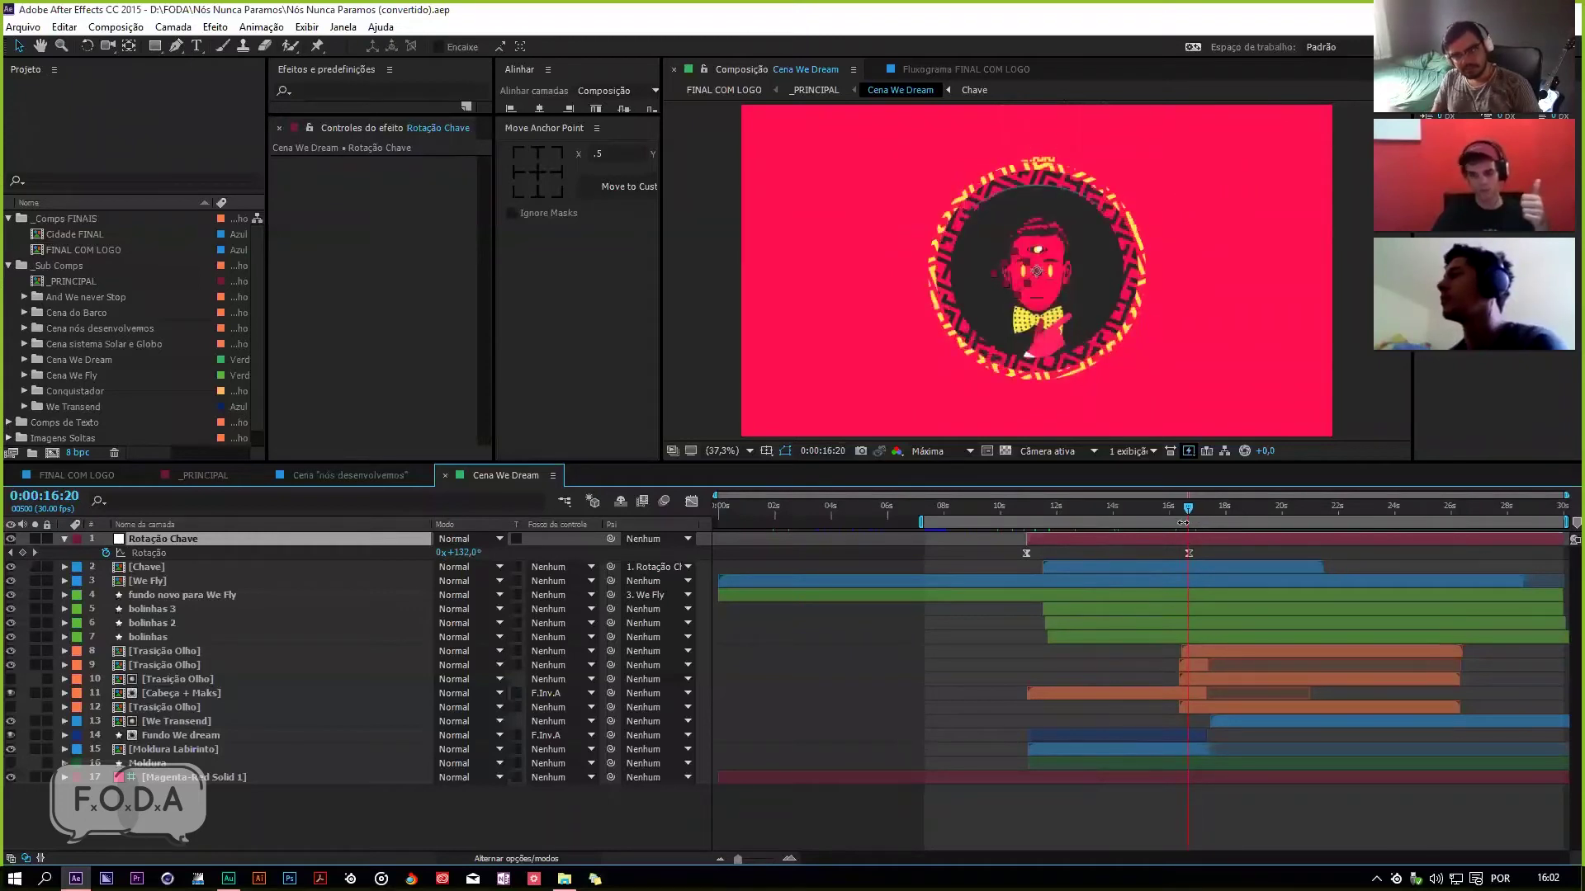
Step: Zoom in on the character's face and start the Cena We Dream work area at 0:00:15:08
left_click_drag(1185, 513, 1180, 514)
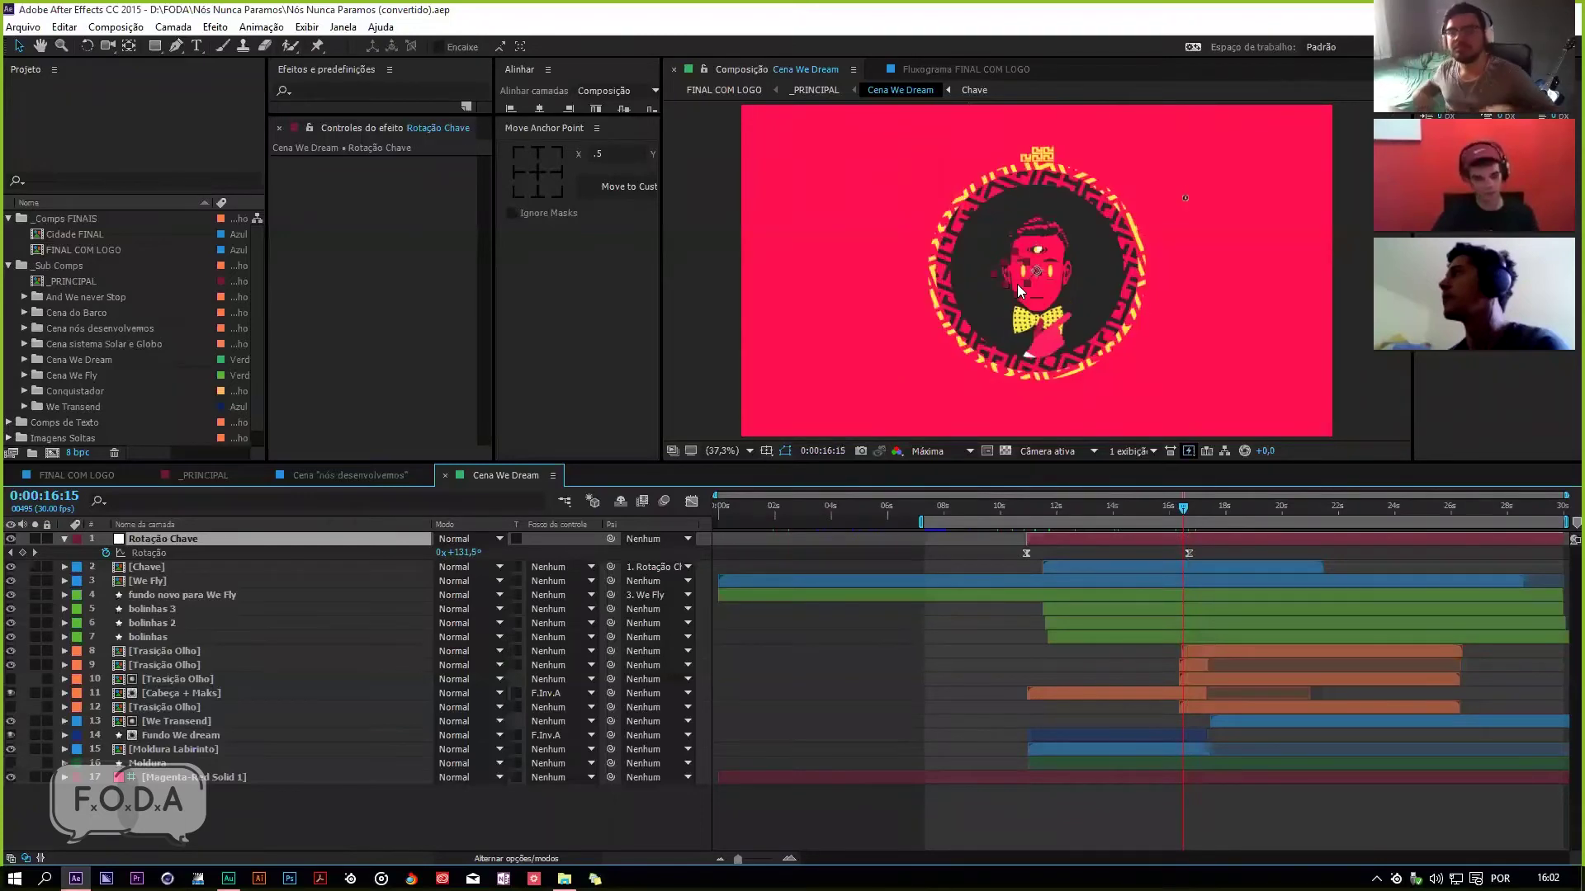
scroll(1016, 284, "up", 3)
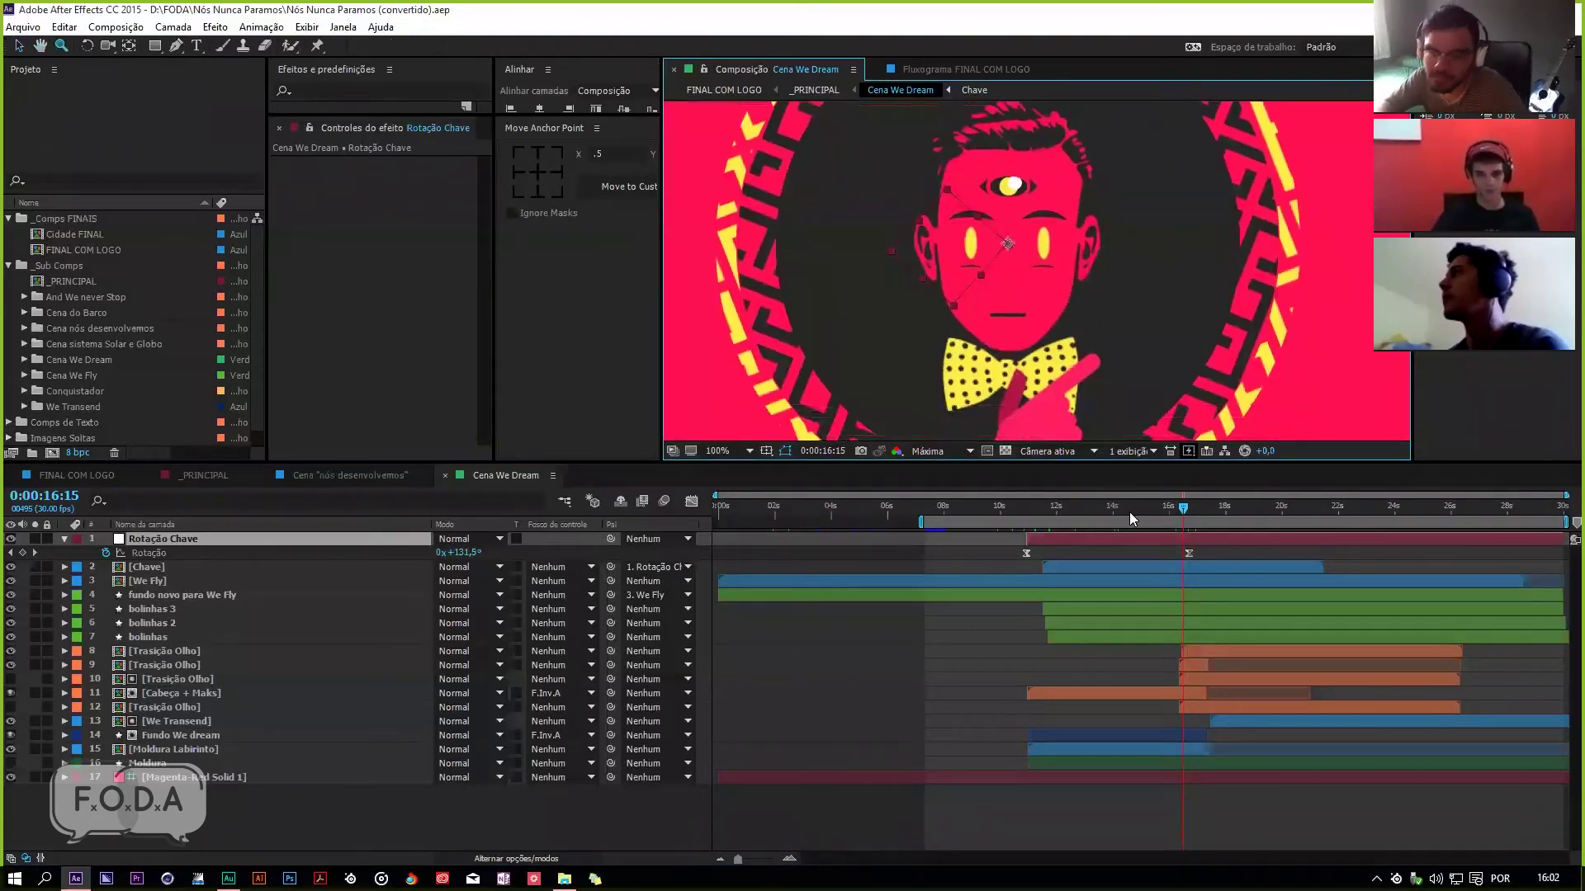
left_click_drag(1184, 508, 1147, 512)
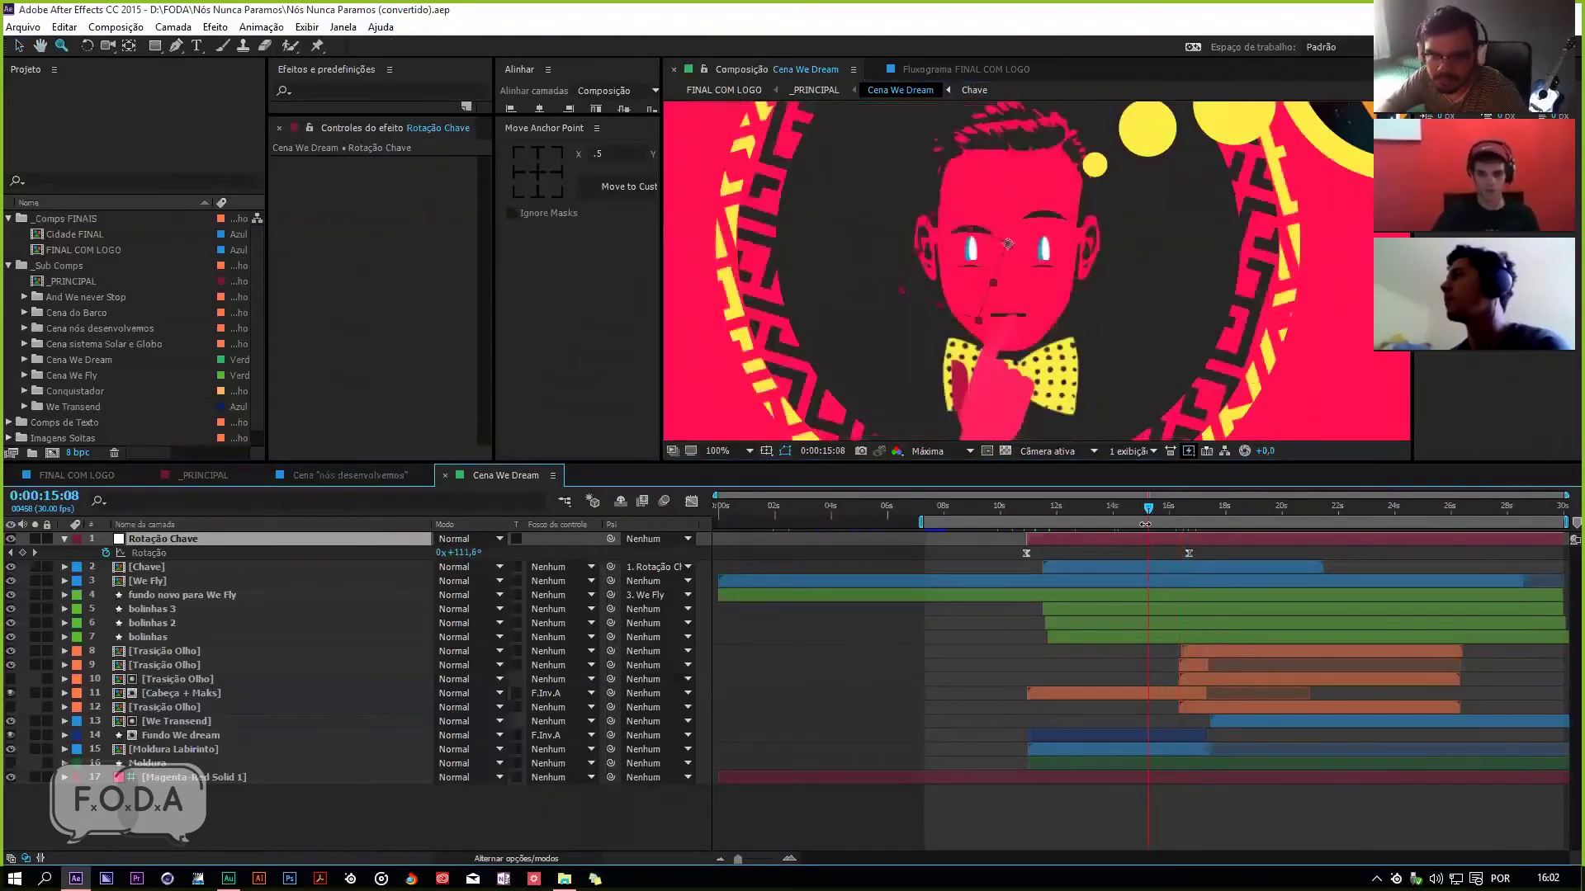
key("b")
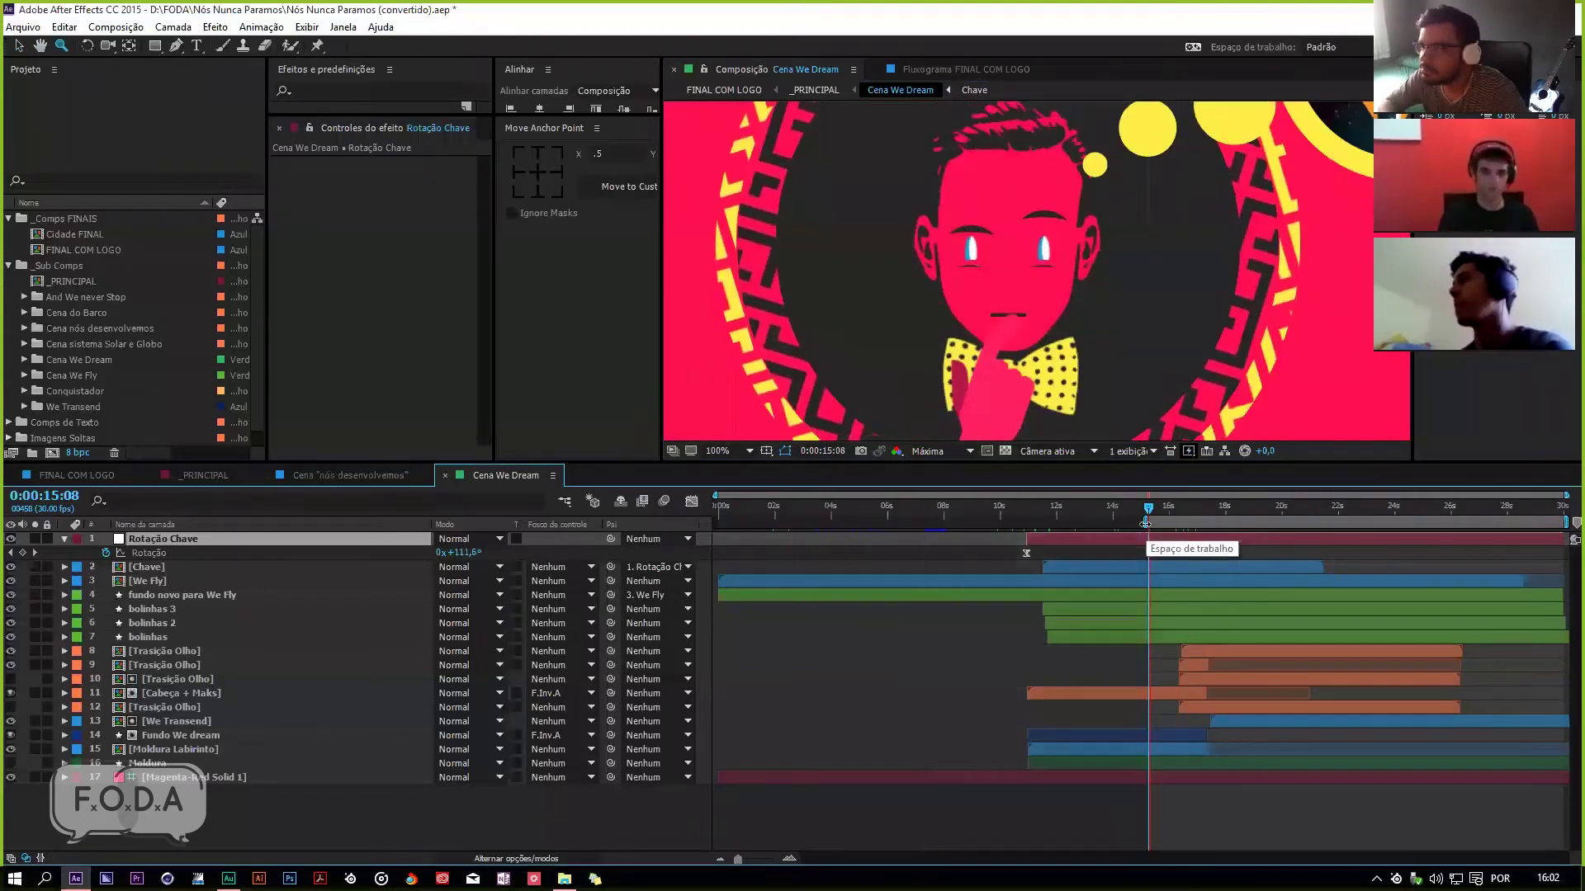
Step: Preview Cena We Dream from 0:00:15:08 with the whole frame fitted in the viewer, stop at 0:00:16:22 and save the project
key("space")
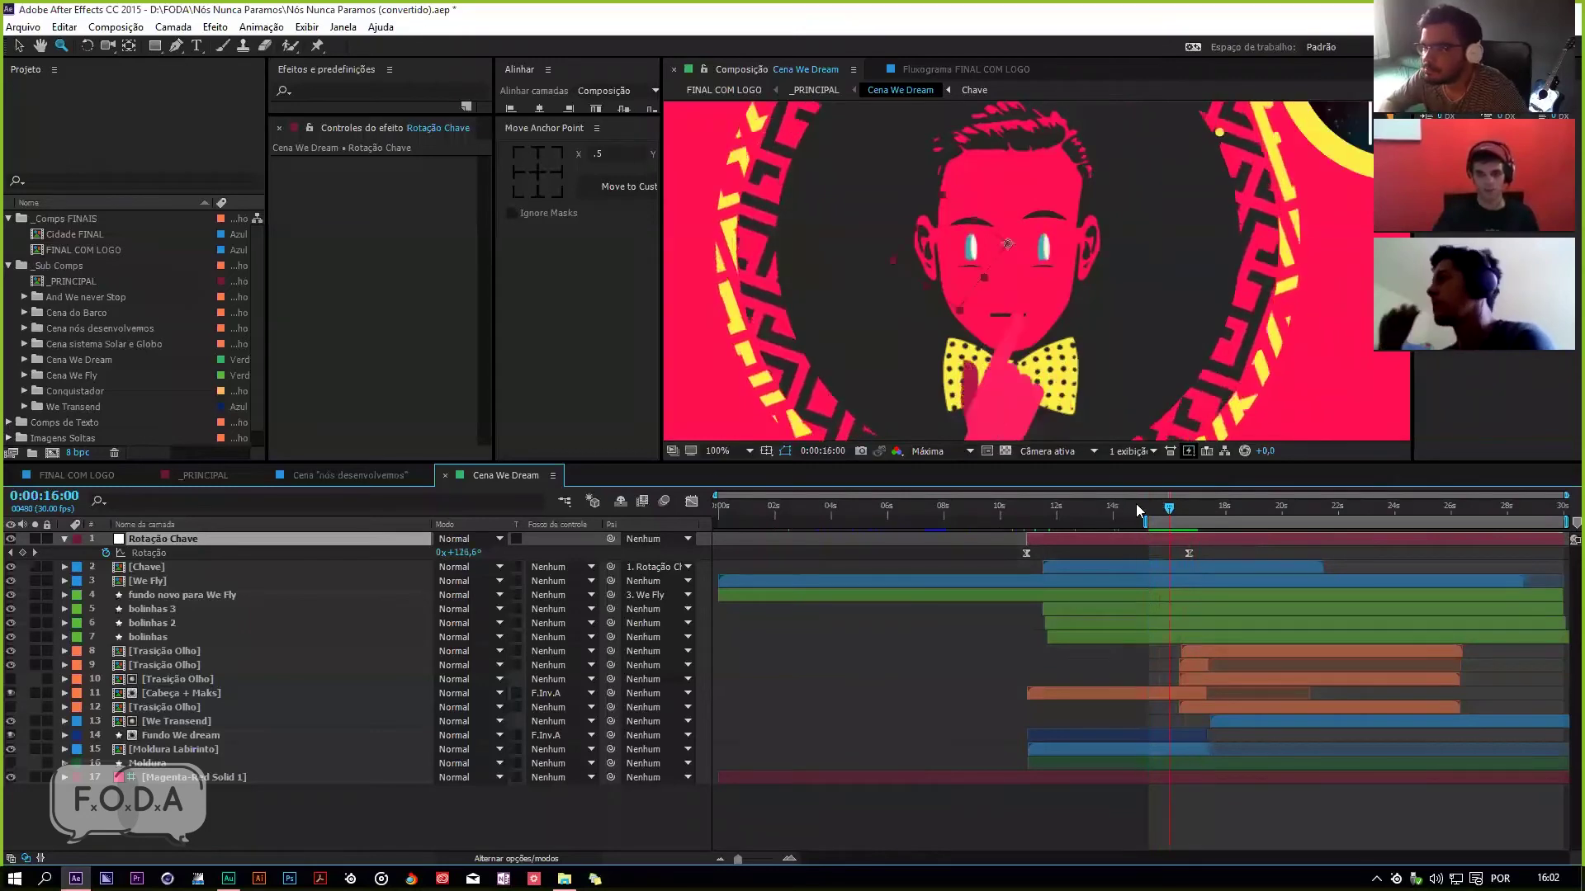
left_click(743, 450)
left_click(744, 470)
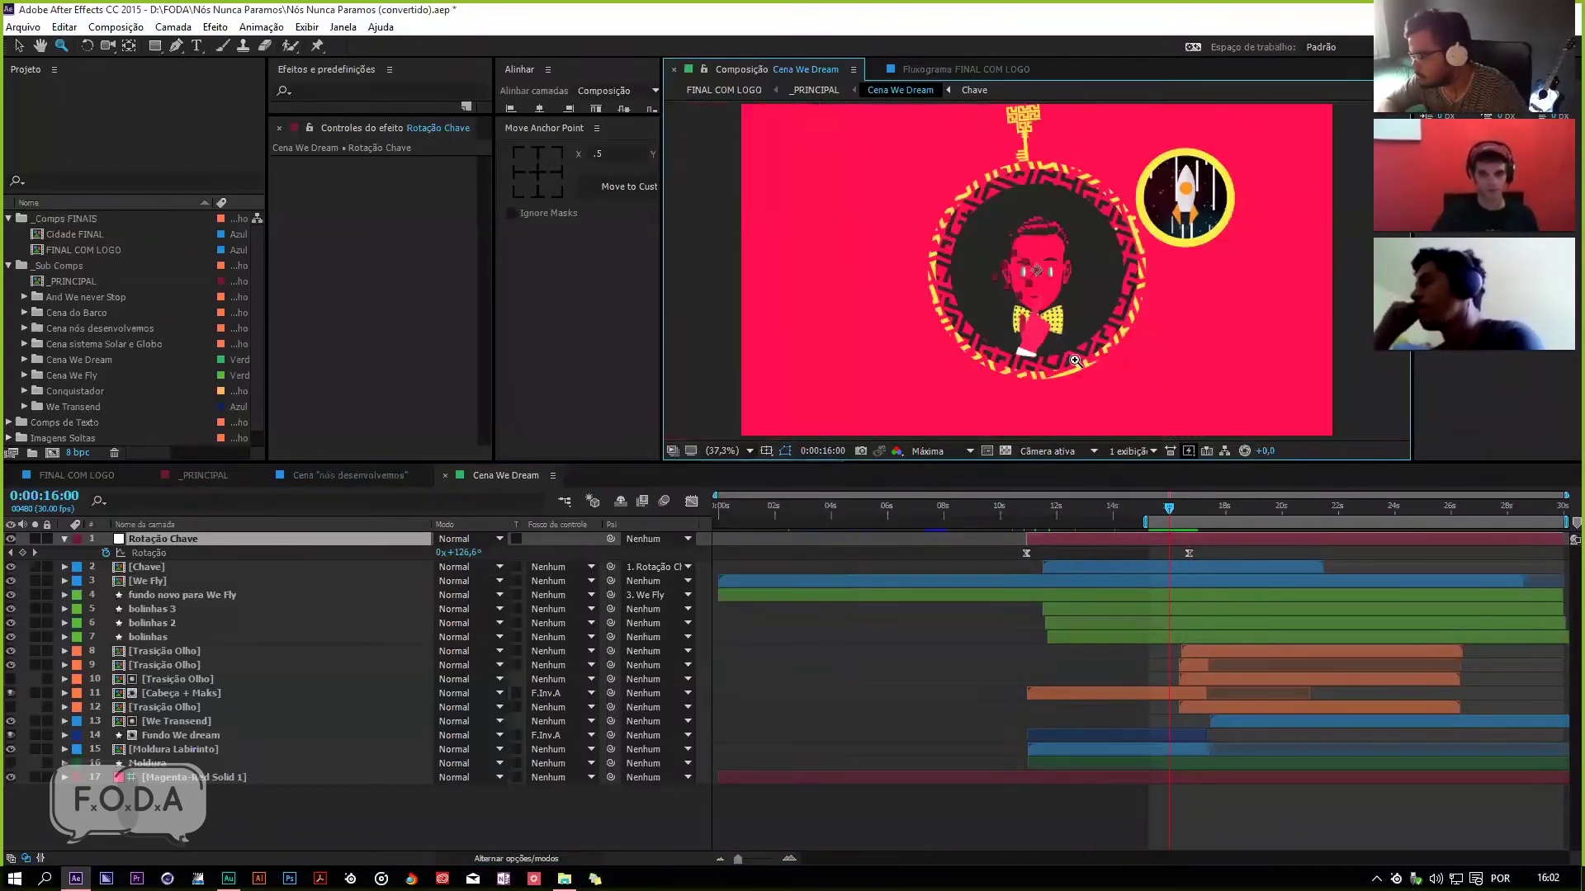
key("space")
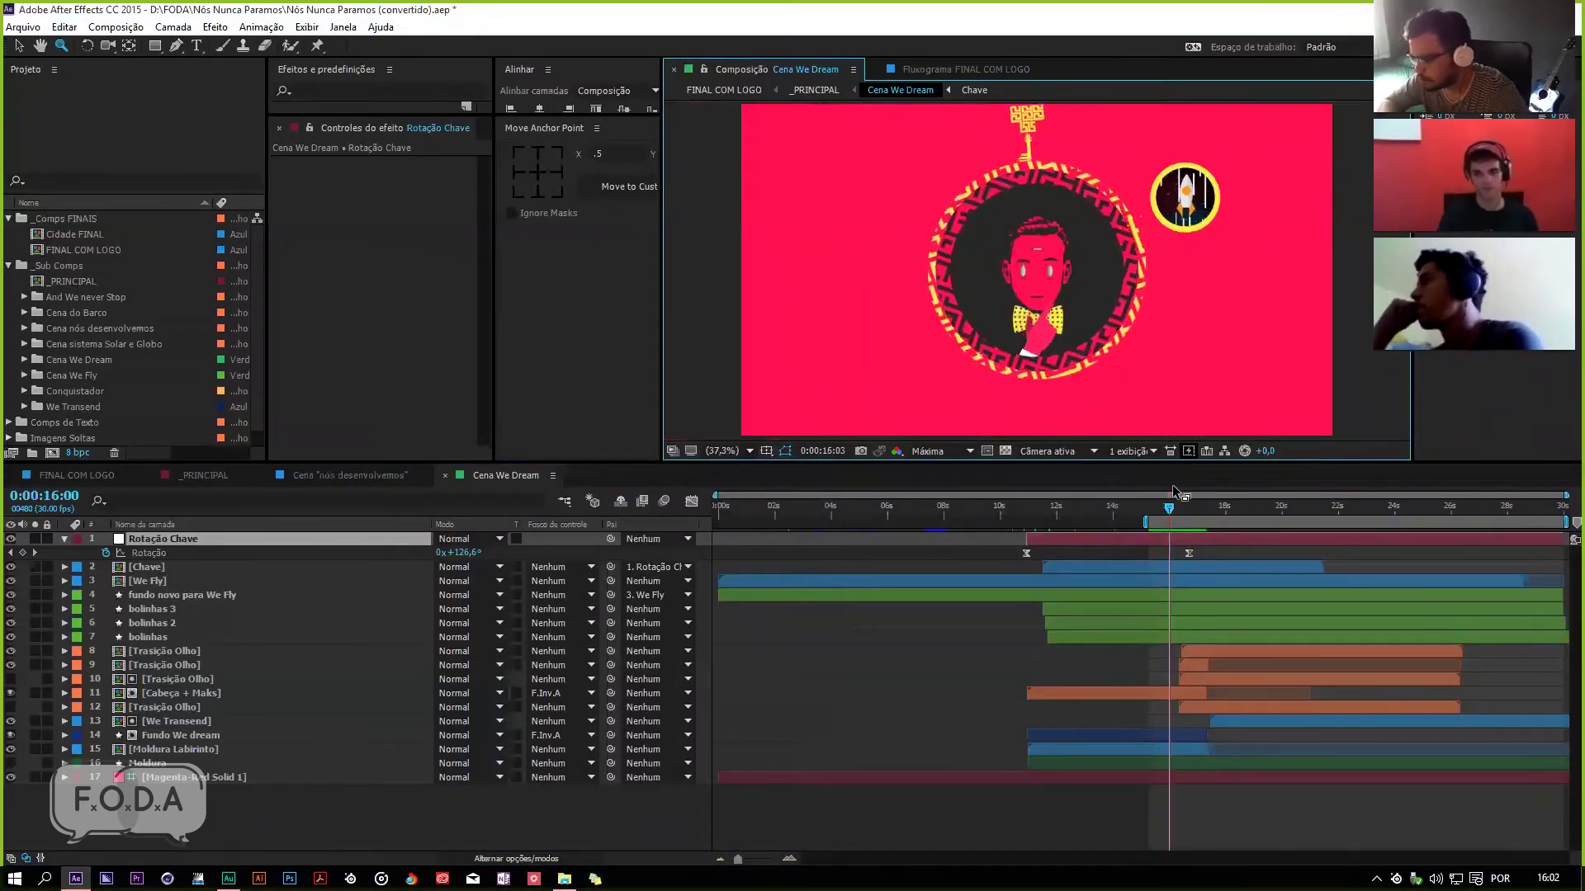
key("space")
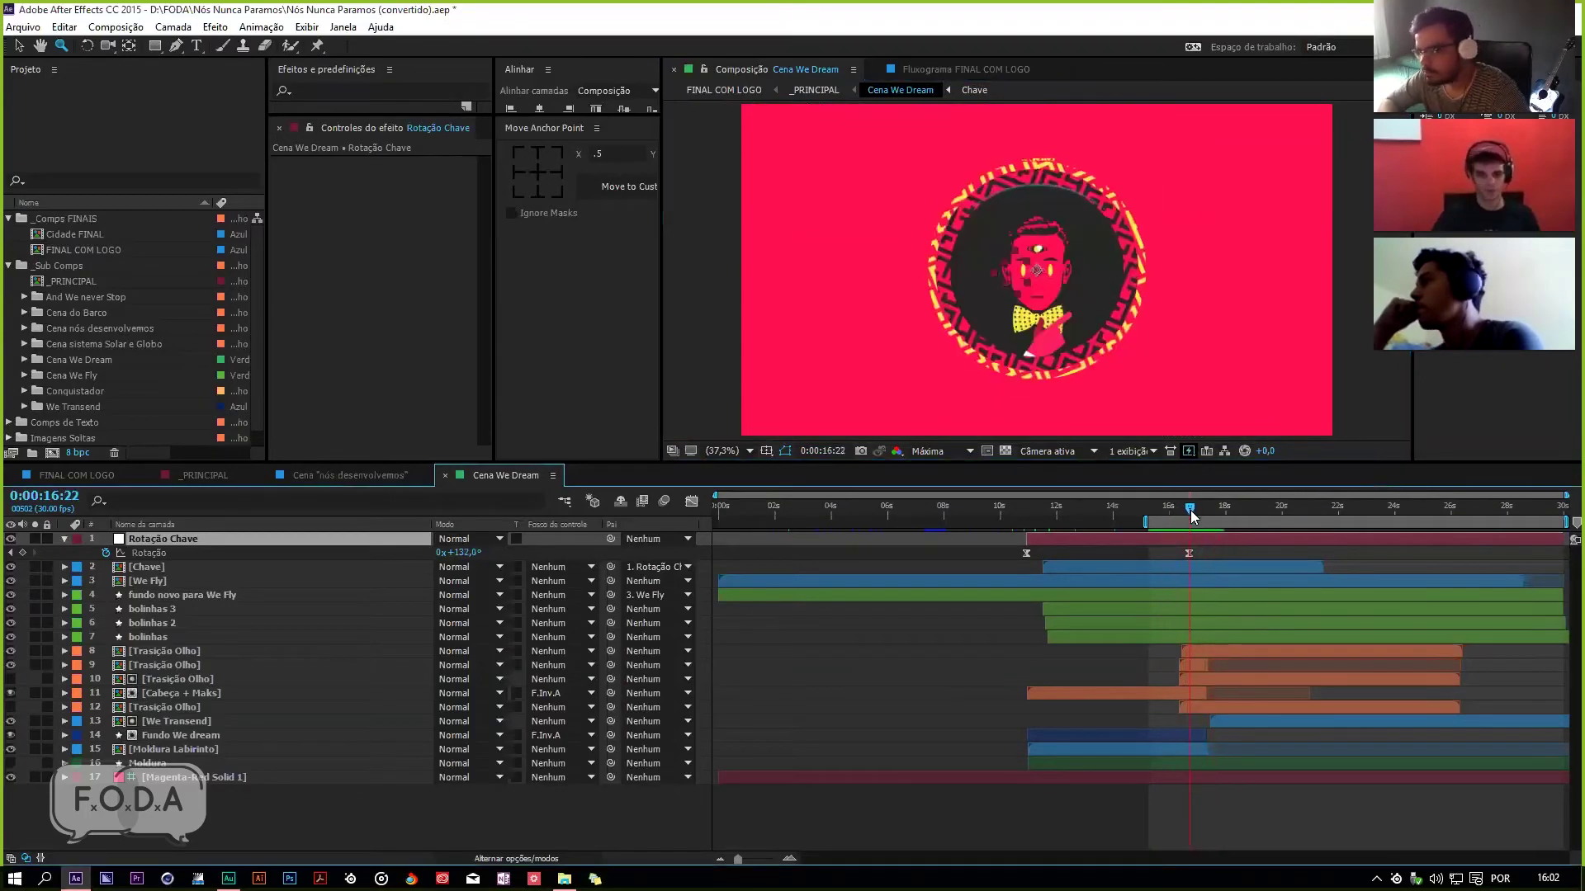
key("ctrl+s")
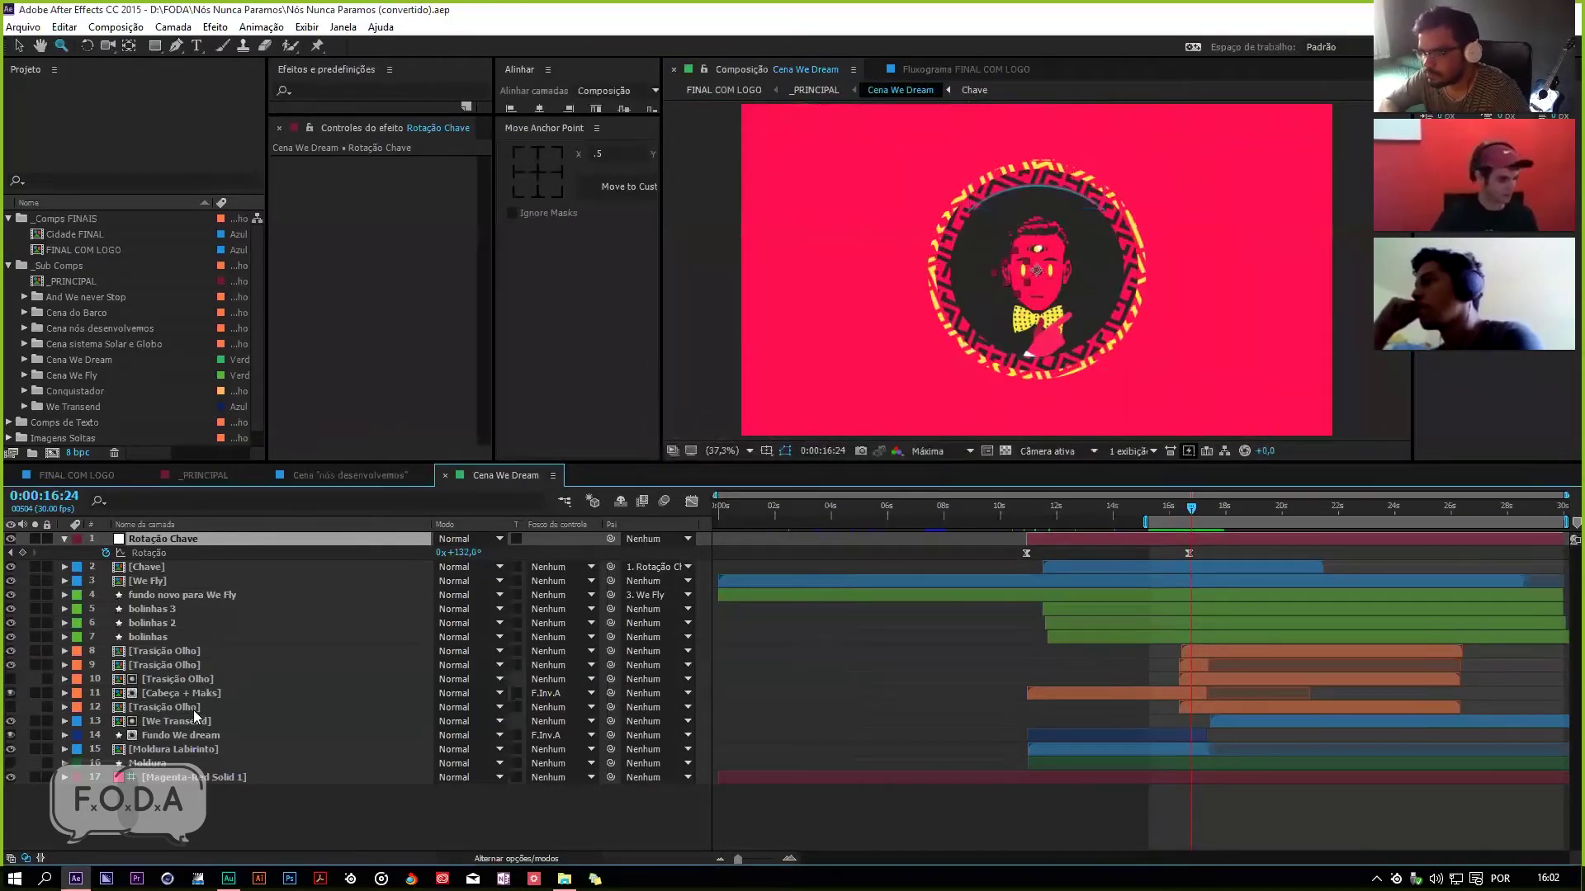
Step: Open the Cabeça + Maks precomposition, preview it and zoom in on the character's head
double_click(177, 693)
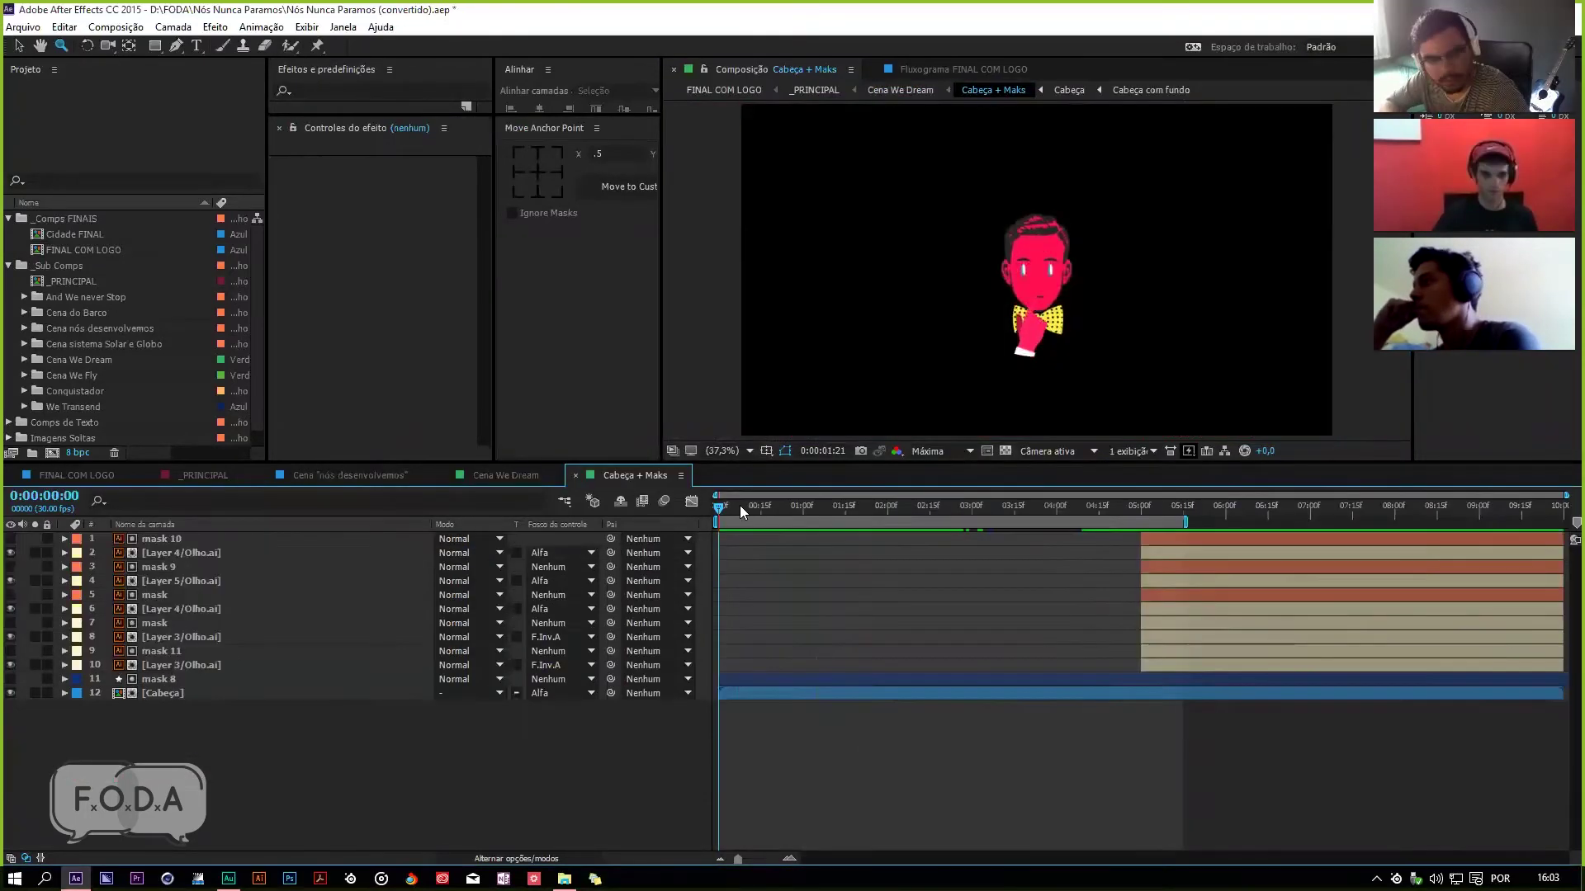
key("space")
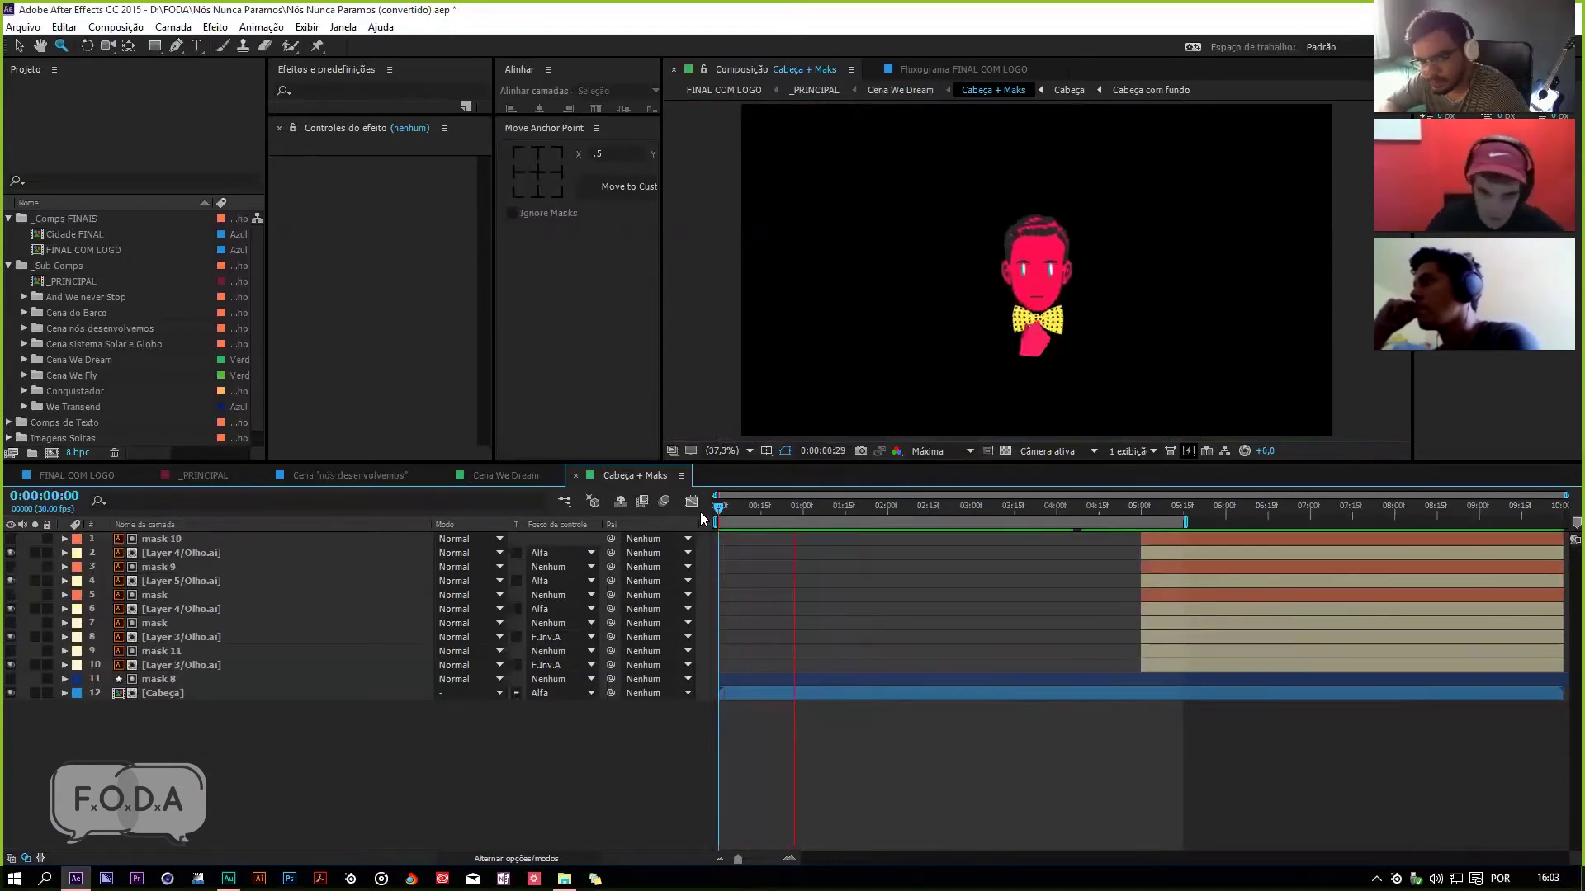
left_click(1056, 310)
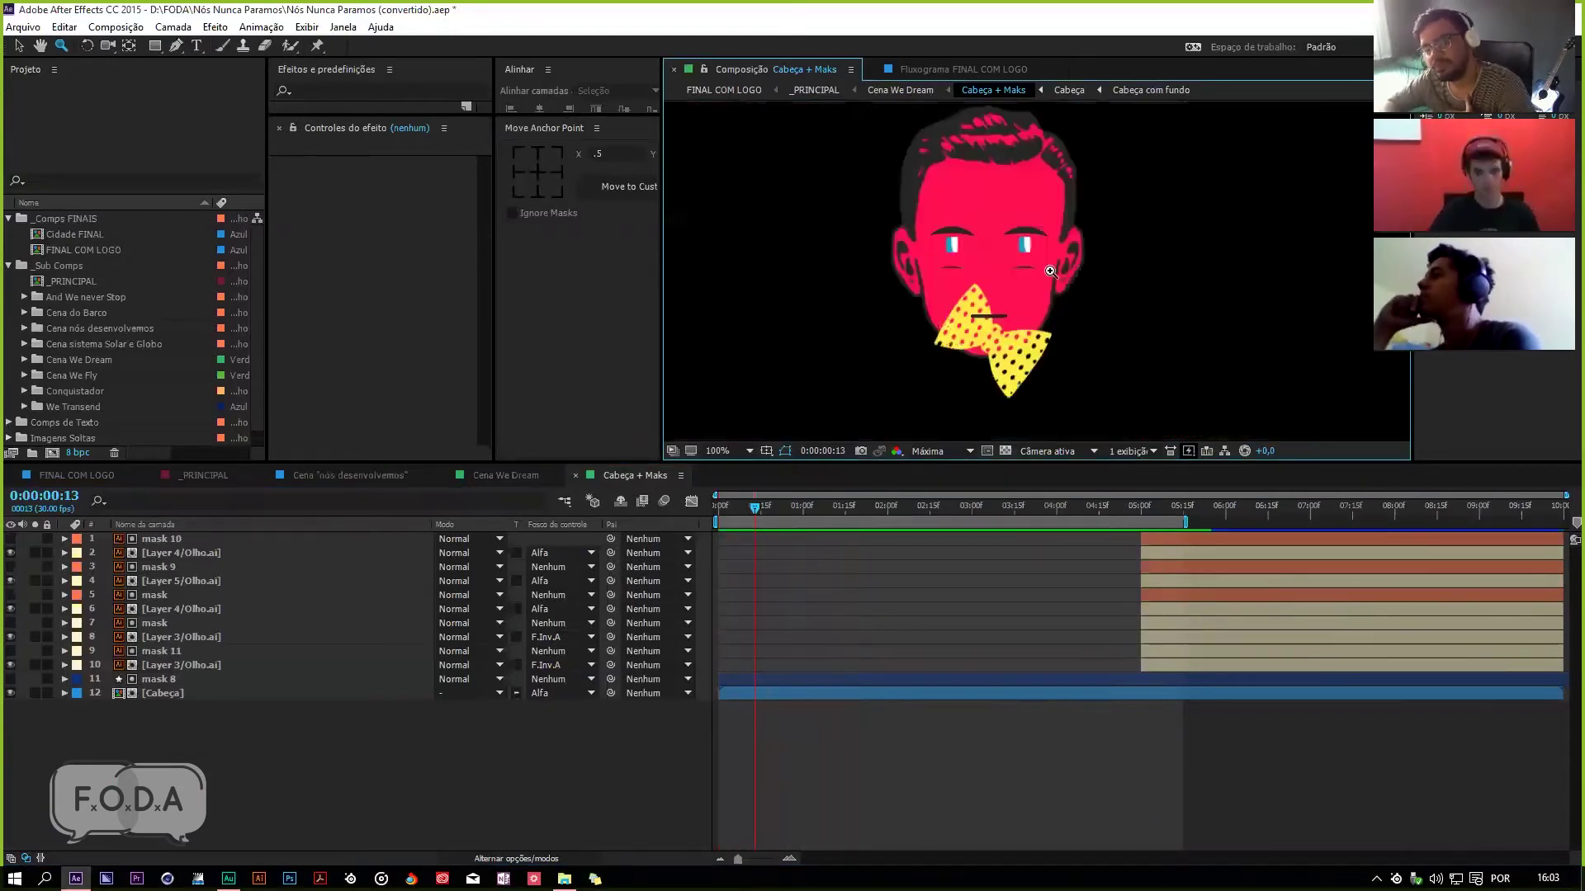
left_click(971, 416)
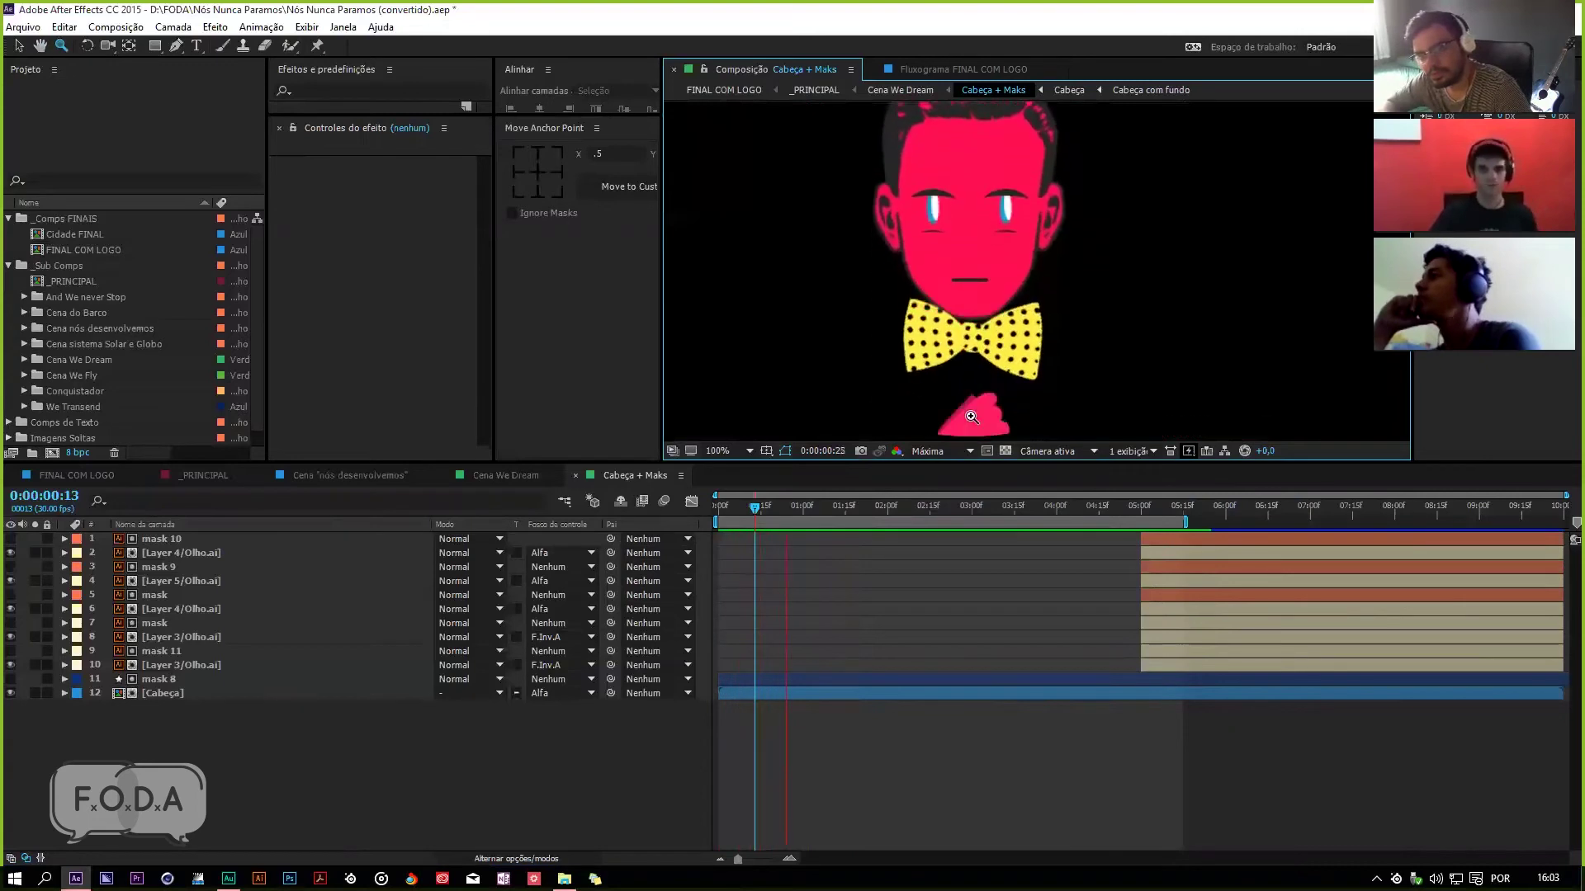
key("h")
left_click_drag(1065, 200, 1044, 287)
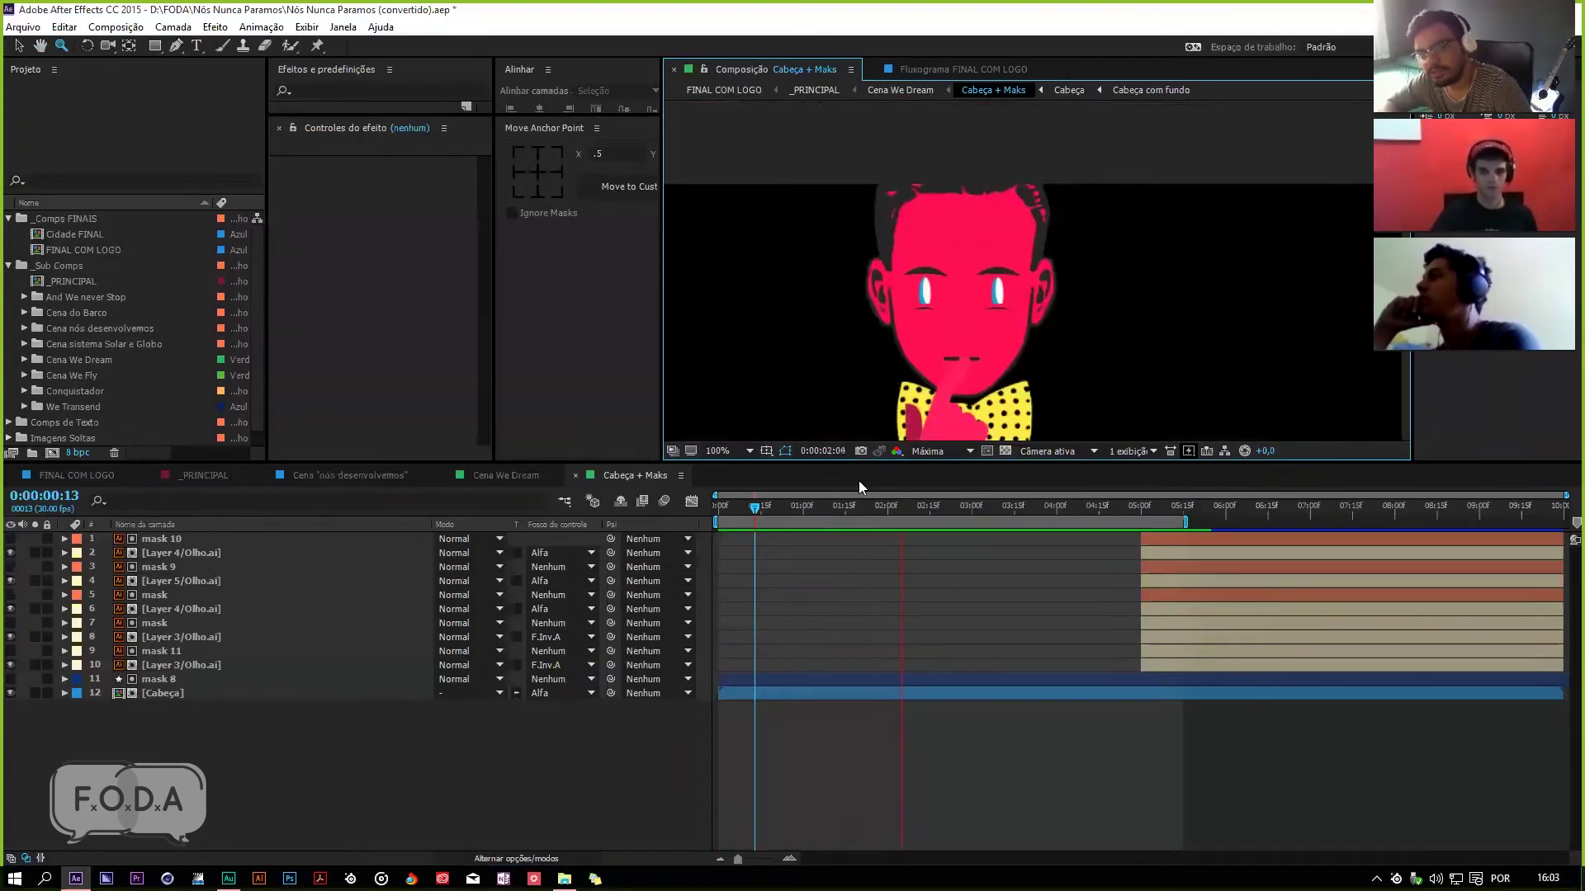
Step: Replay the Cabeça + Maks animation and scrub the hand's entrance to 0:00:01:03
left_click_drag(811, 517, 843, 516)
key("space")
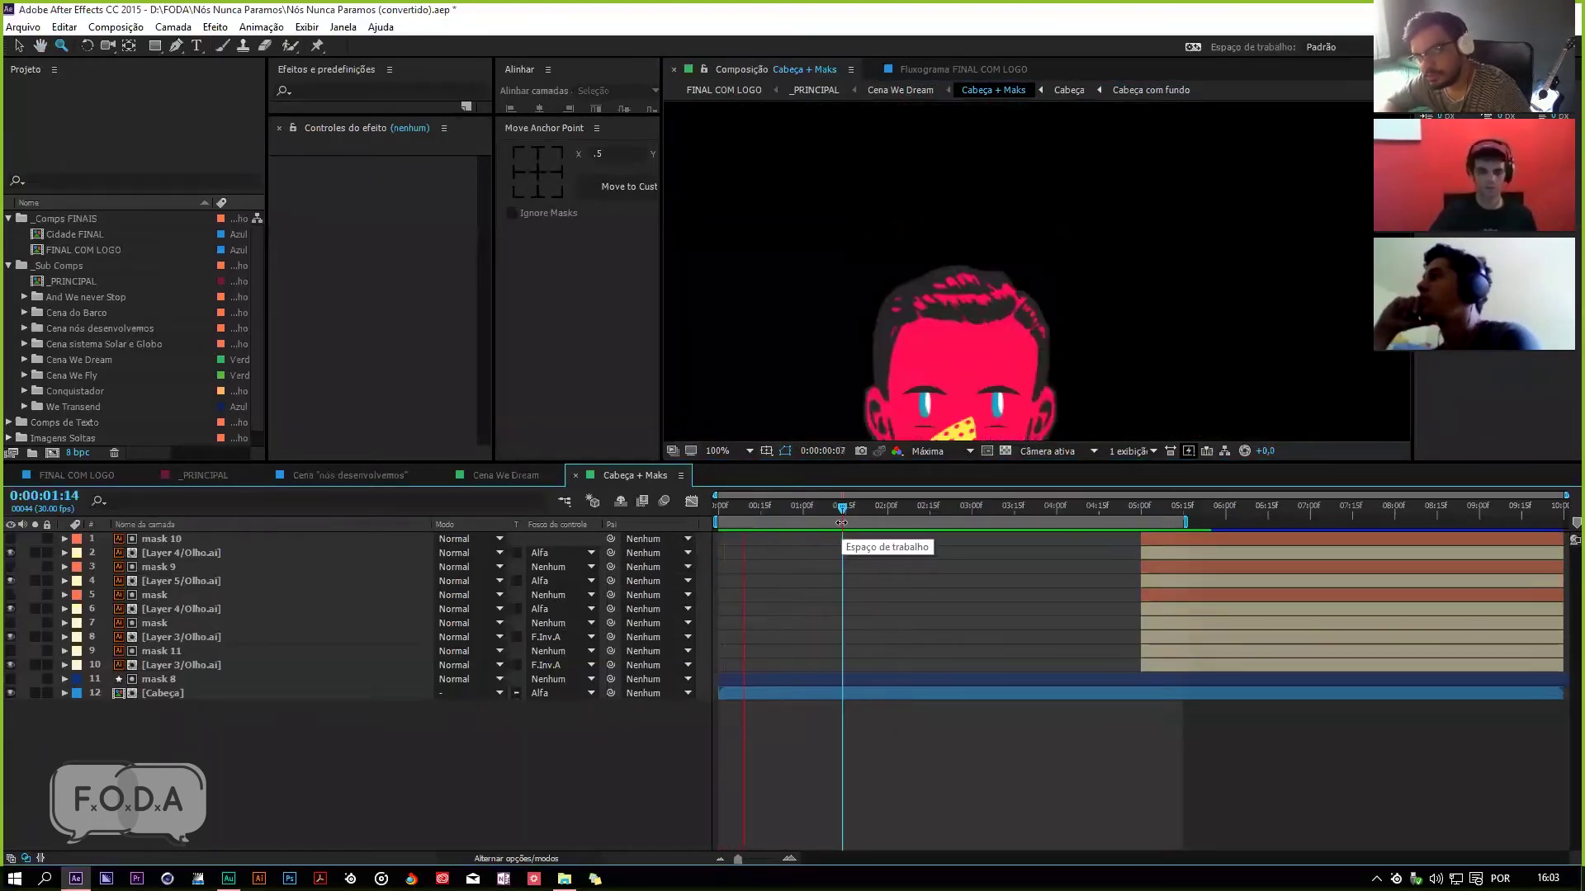
left_click_drag(843, 515, 790, 527)
key("space")
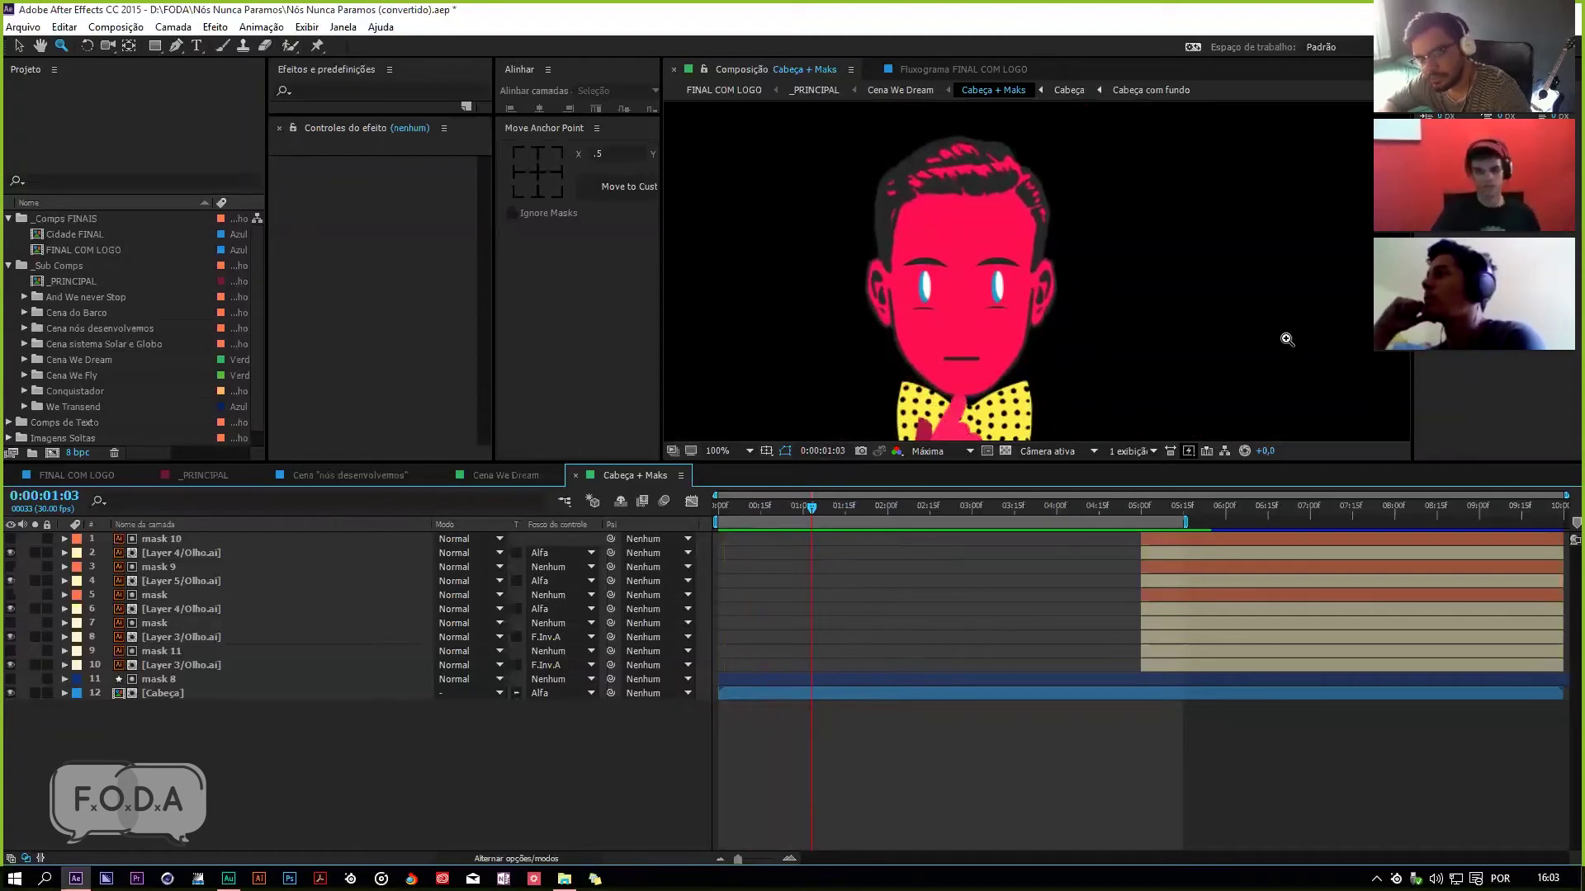
Step: Open the nested Cabeça composition, fit its frame in the viewer and preview the animation
left_click(205, 554)
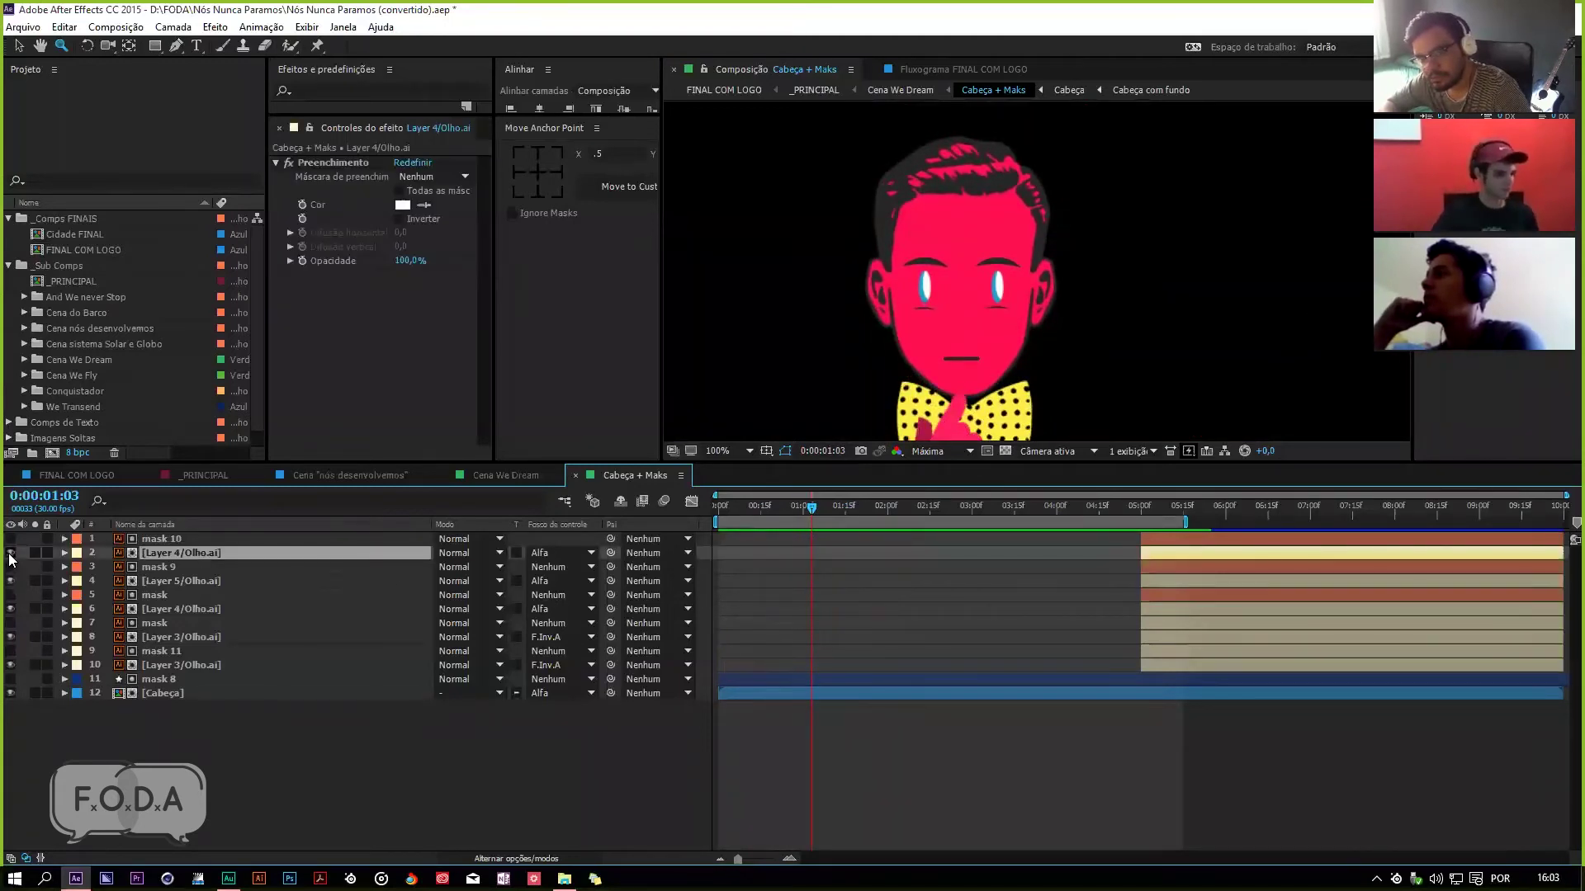
double_click(151, 690)
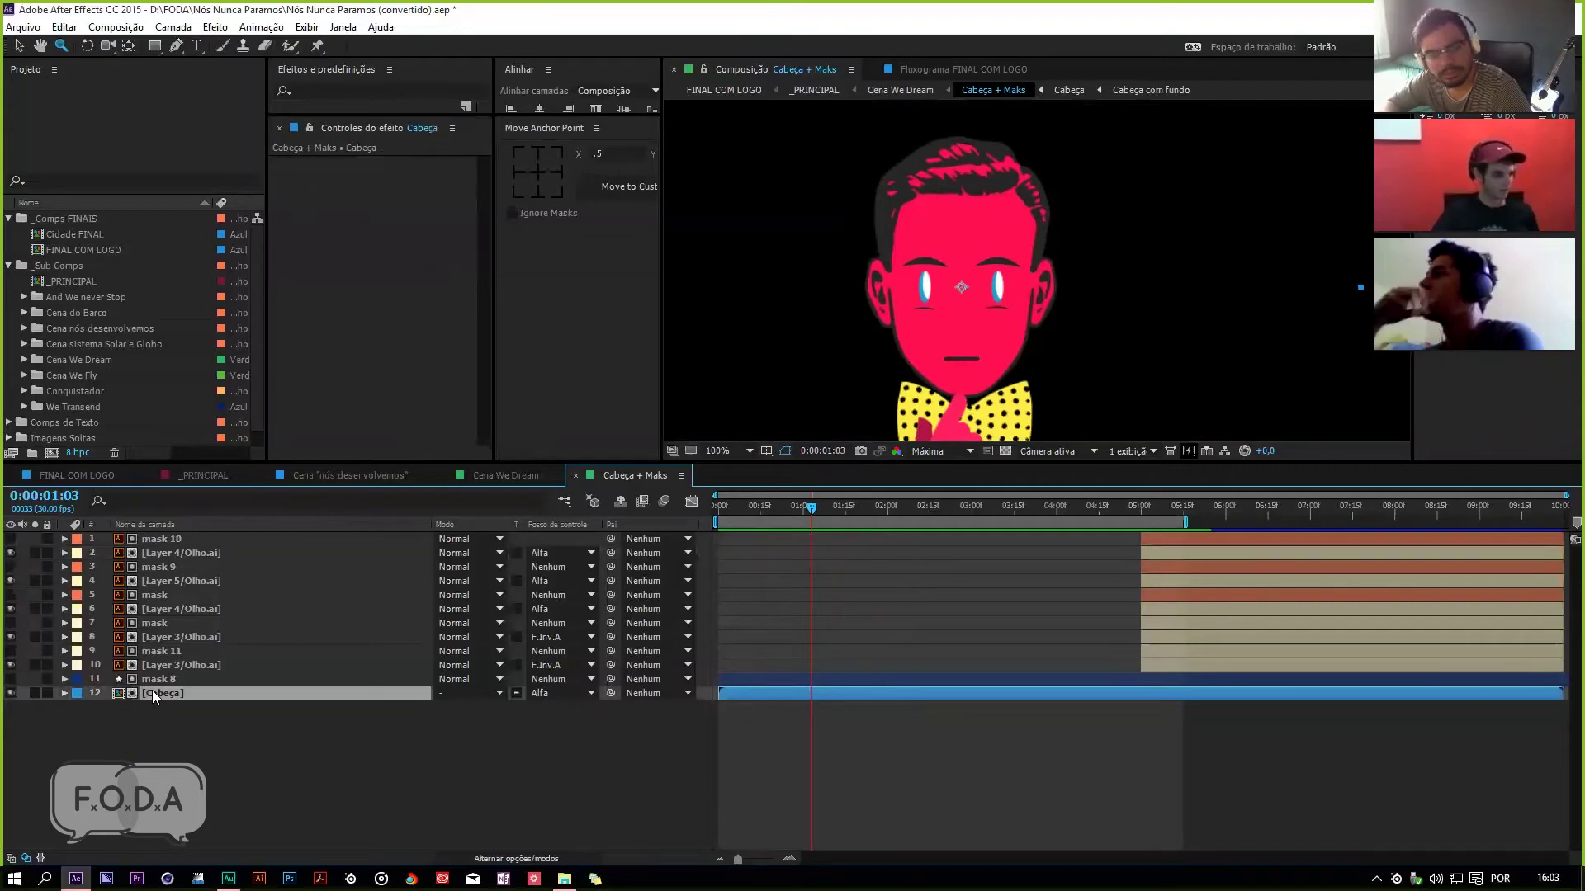
mouse_move(814, 512)
left_mouse_down()
mouse_move(764, 518)
mouse_move(808, 516)
mouse_move(792, 508)
left_mouse_up()
left_click(726, 450)
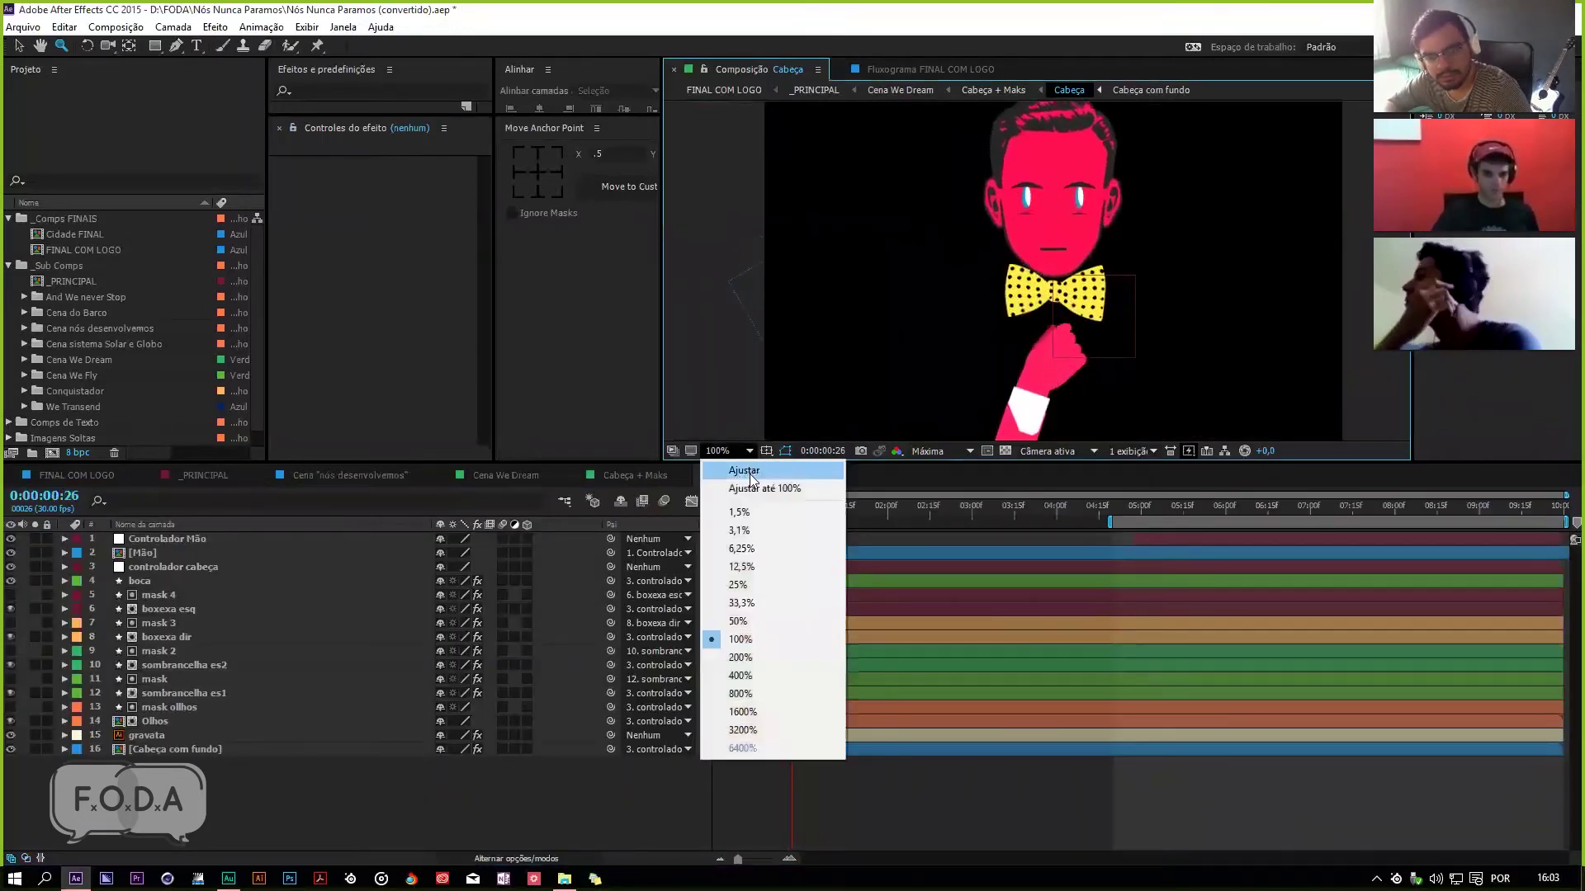
left_click(775, 614)
key("space")
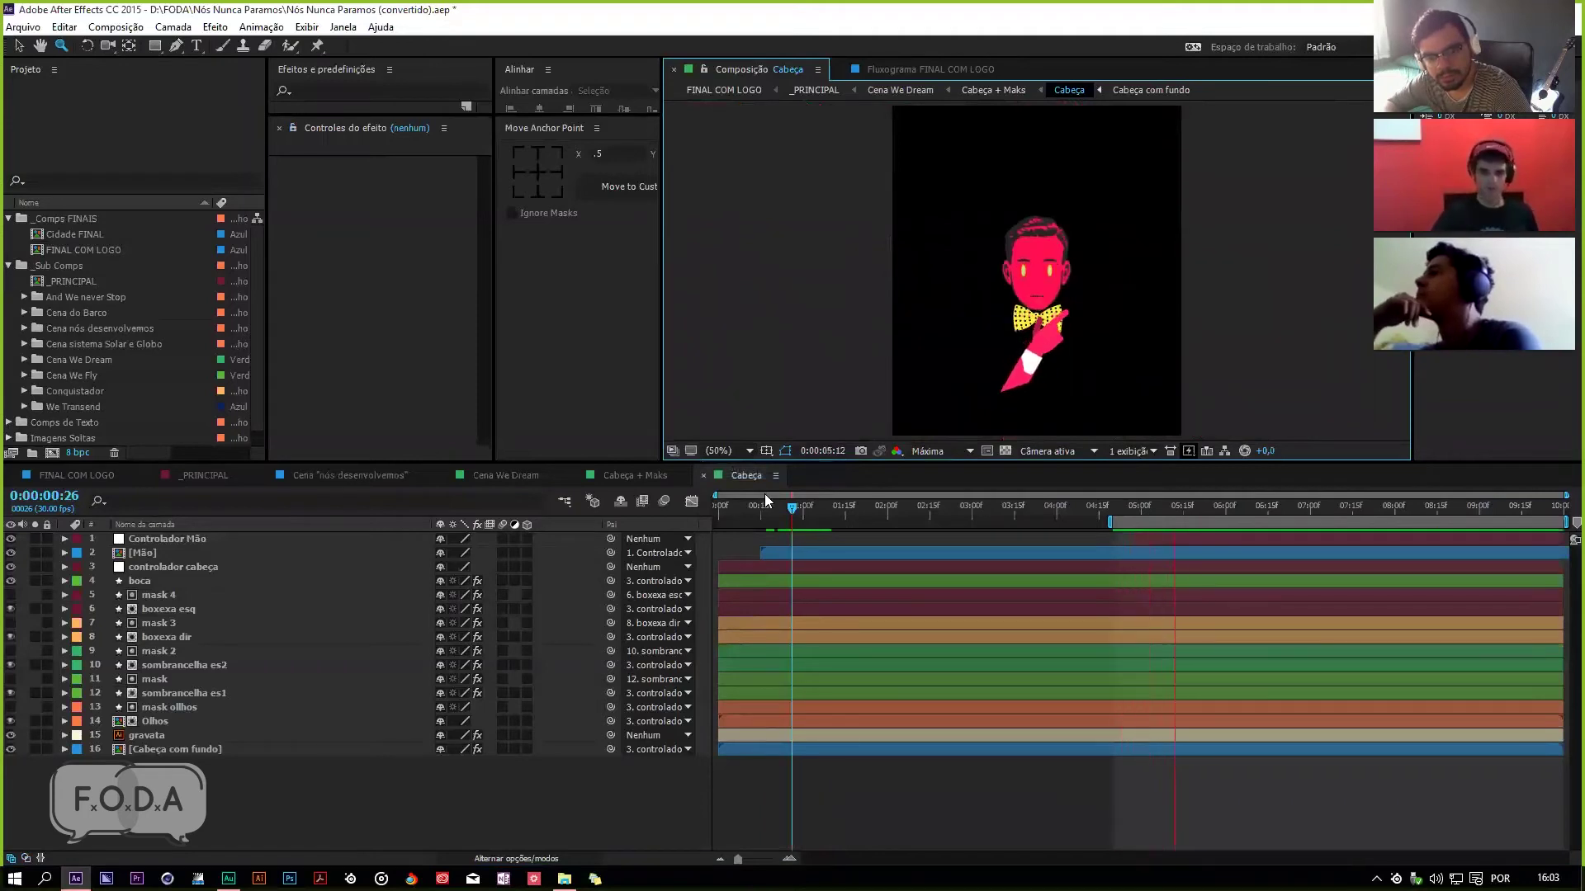
Step: Extend the Cabeça work area to the full composition and preview the character's entrance from the start
left_click_drag(1215, 502, 719, 527)
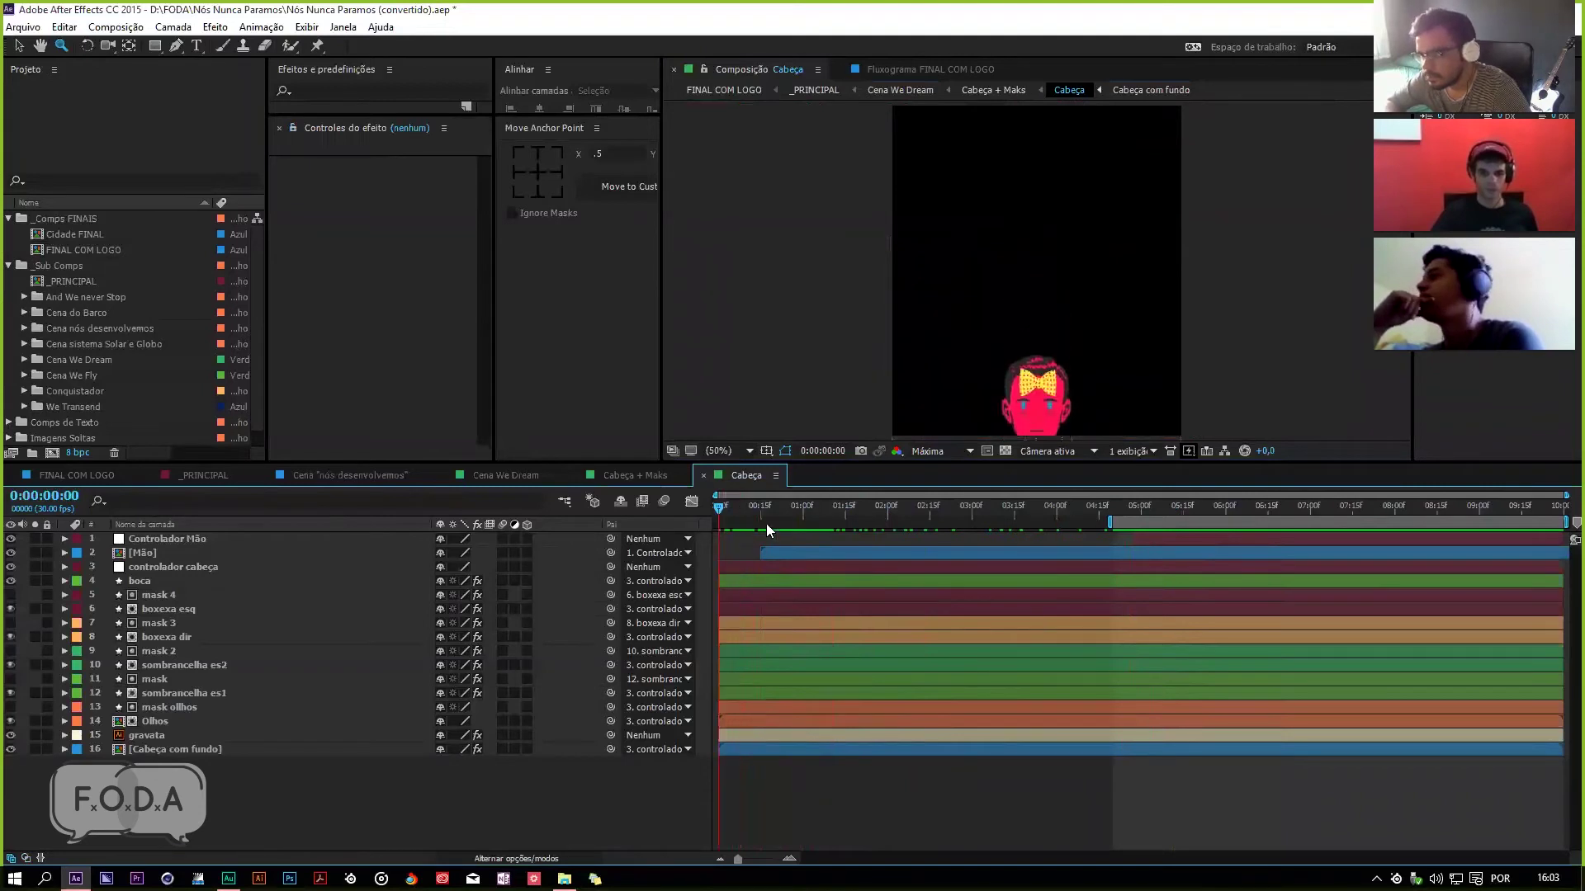
double_click(1115, 520)
key("space")
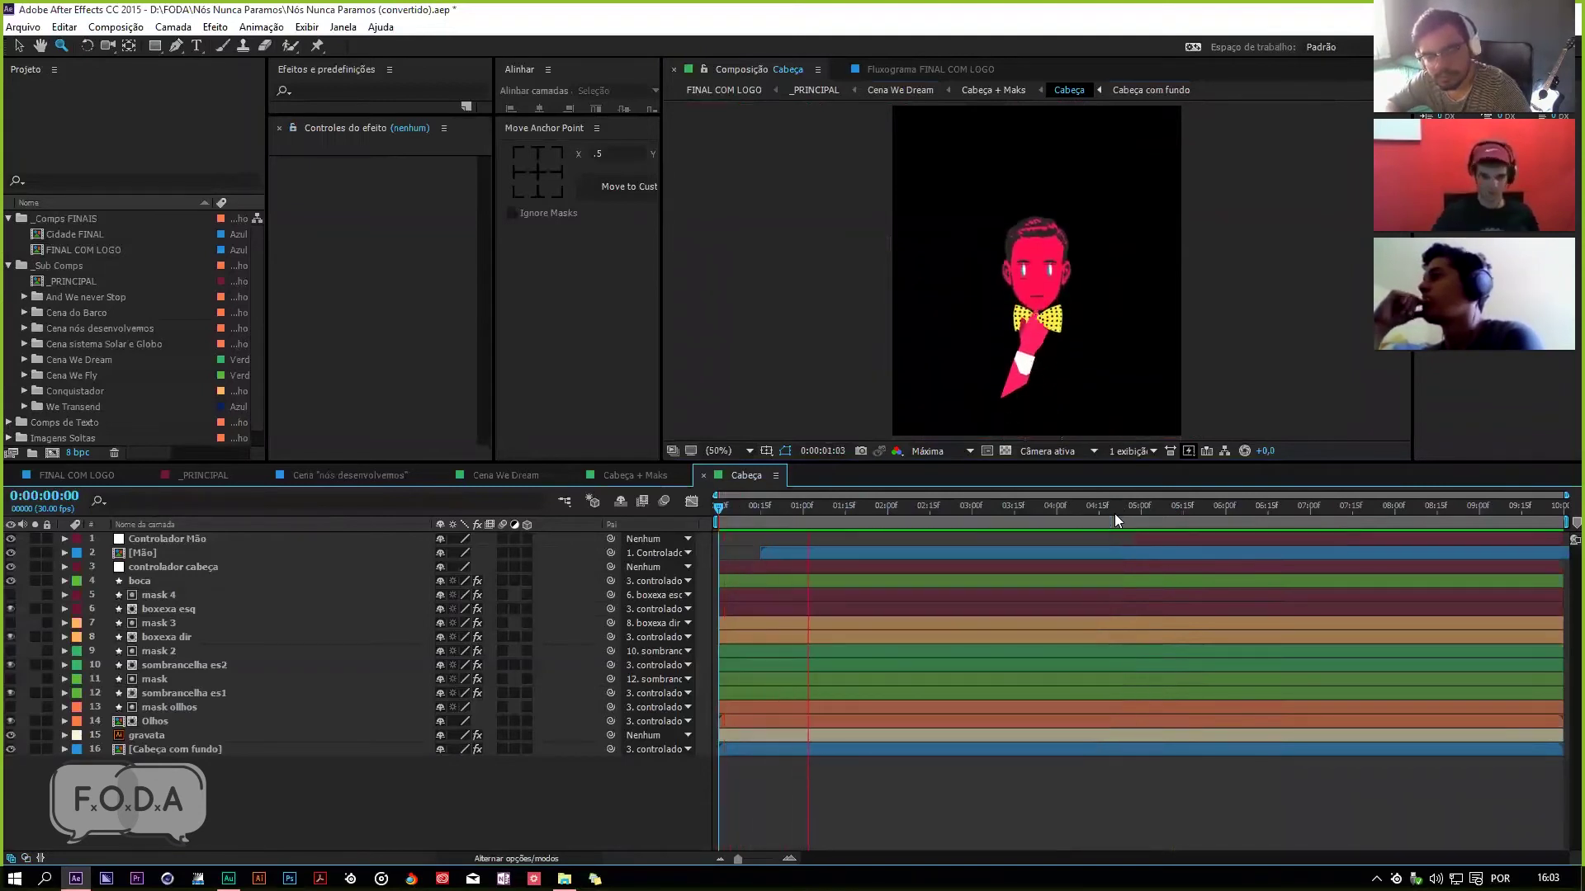
left_click(716, 525)
key("space")
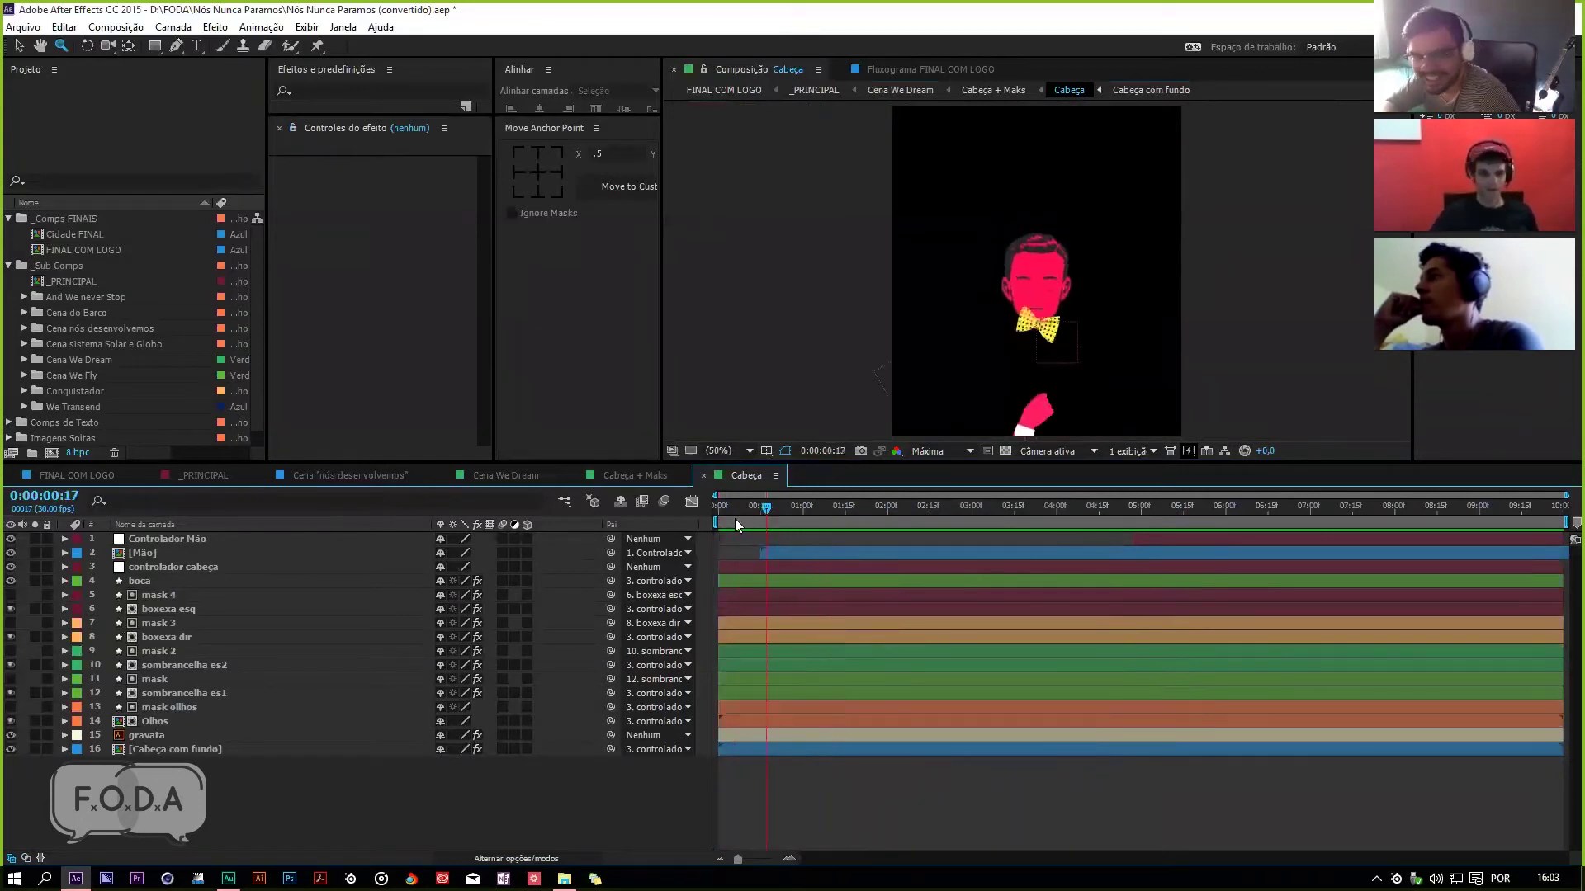
Step: Open the Mão precomposition, preview and scrub the hand's pointing gesture, and save the project
left_click(229, 553)
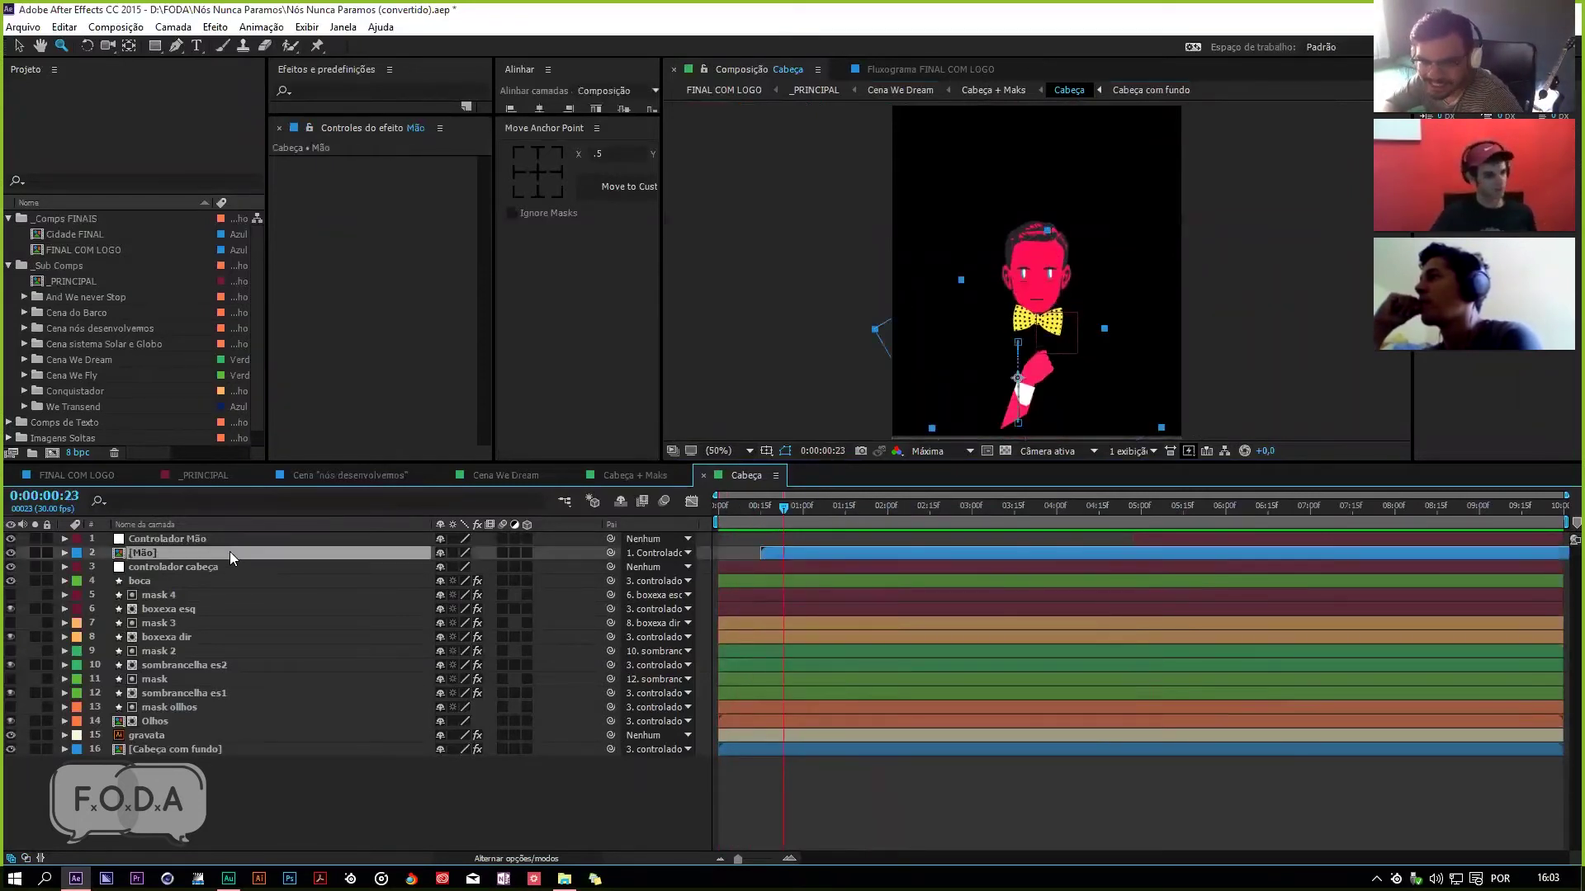
double_click(229, 551)
key("space")
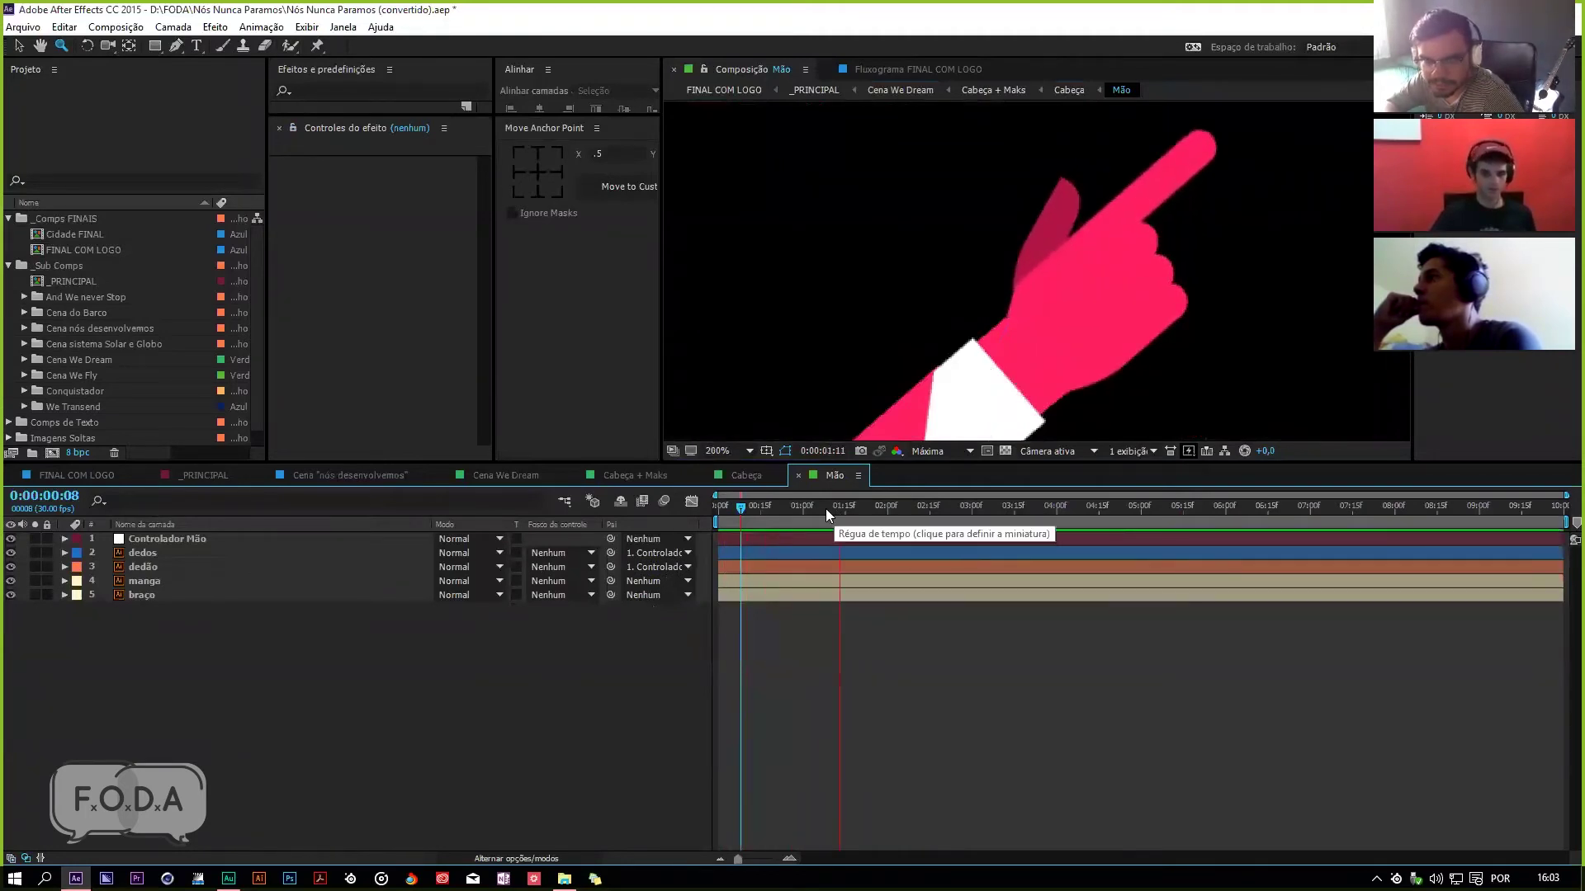
left_click_drag(825, 508, 739, 551)
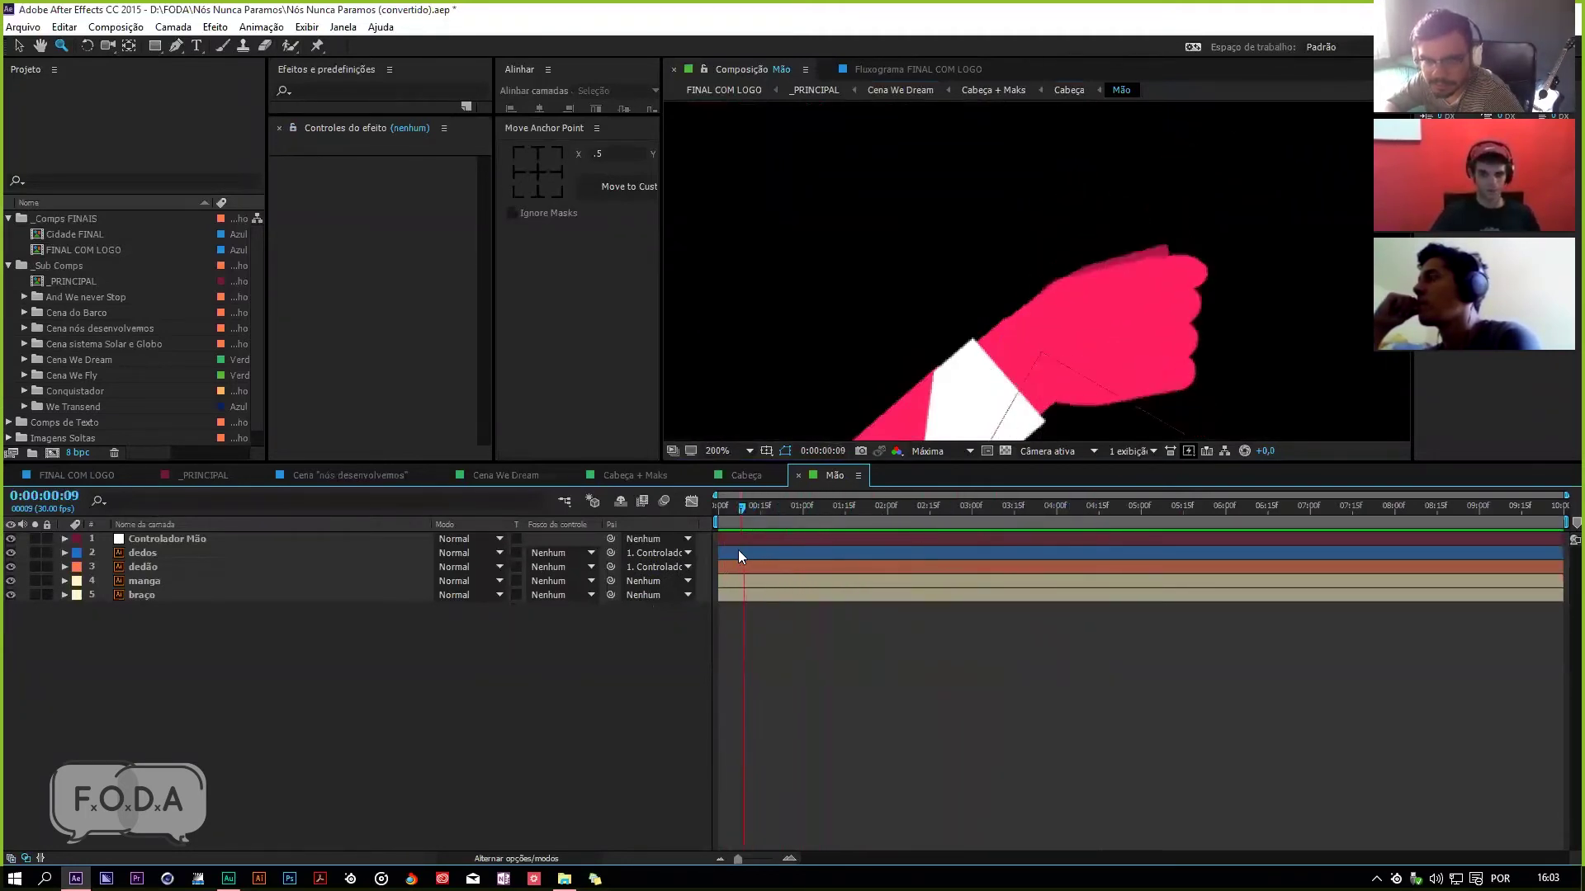
key("ctrl+s")
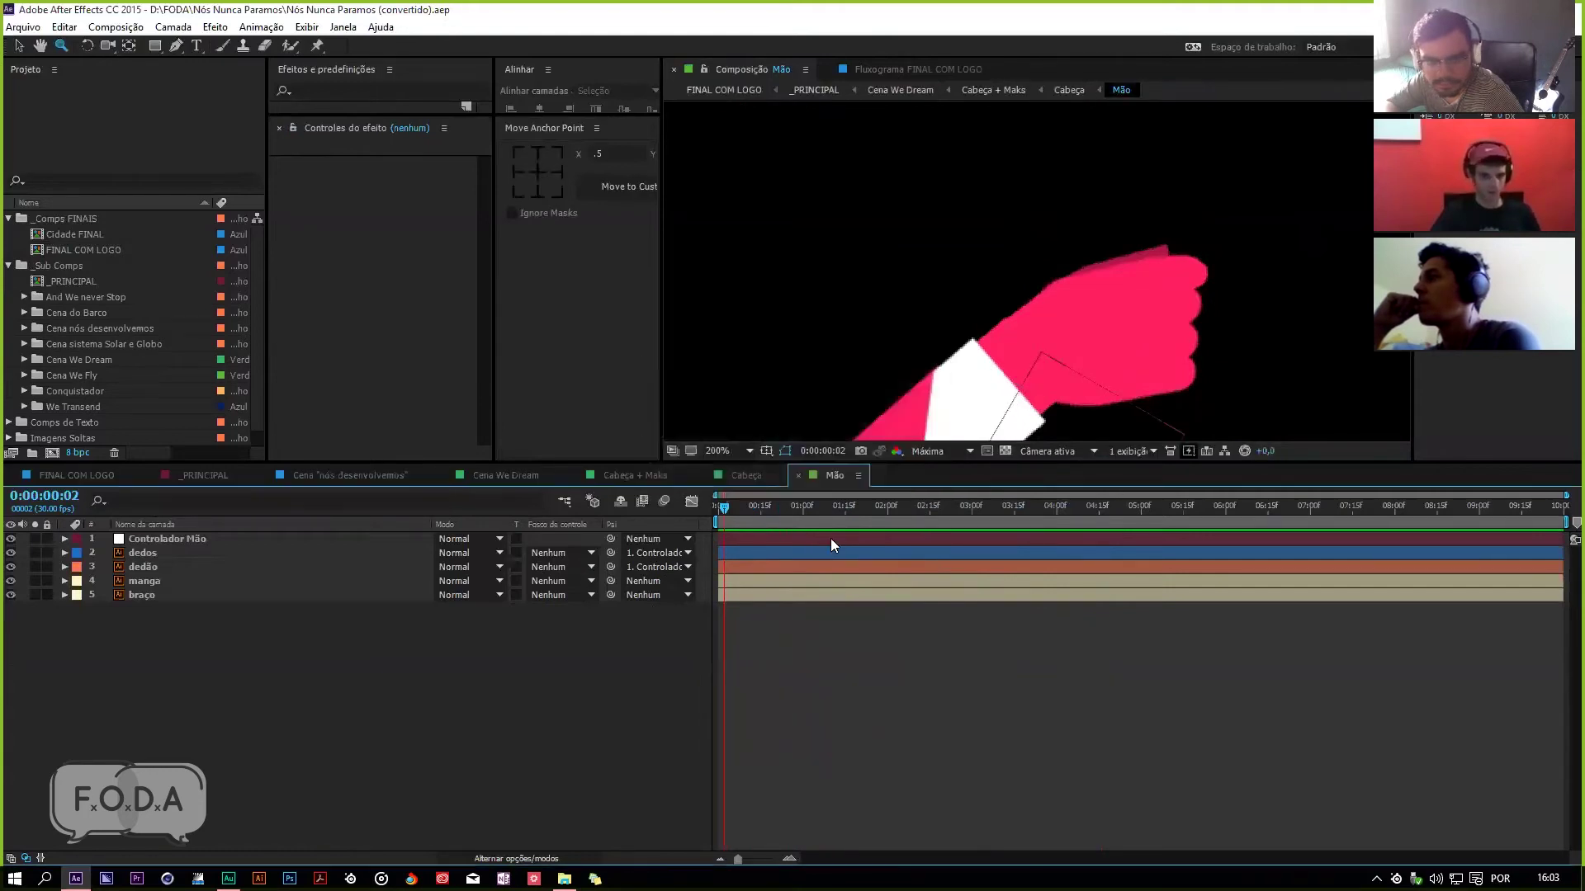
Step: Close the Mão composition, scrub the Cabeça timeline briefly and close Cabeça too
key("ctrl+w")
left_click_drag(808, 508, 750, 541)
key("ctrl+w")
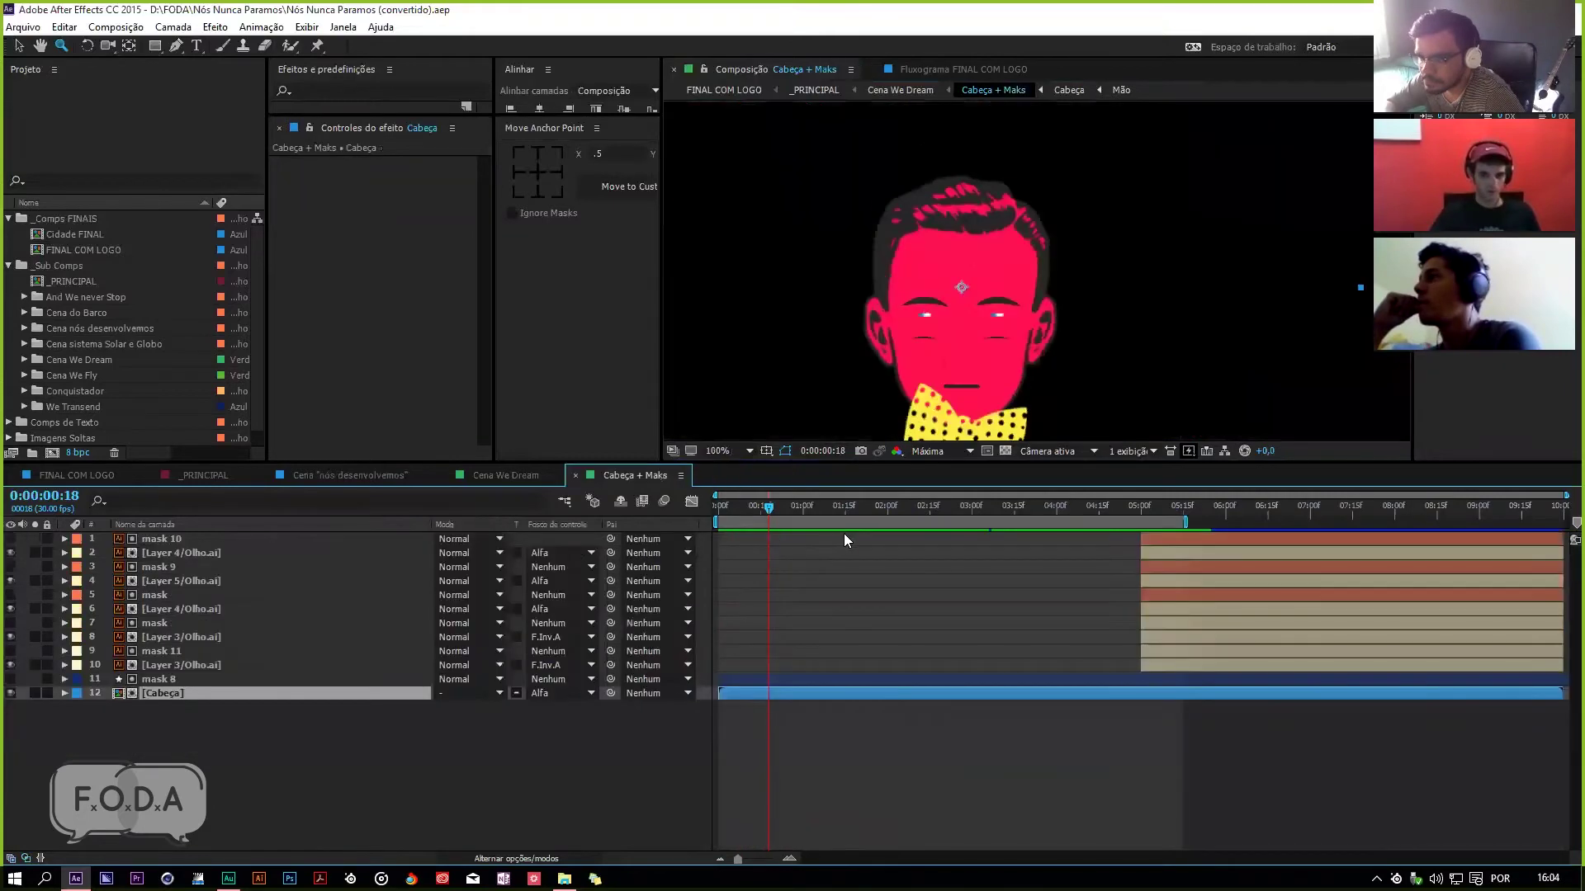
Step: Fit the Cabeça + Maks frame in the viewer and scrub the head's entrance to 0:00:00:20
left_click(799, 507)
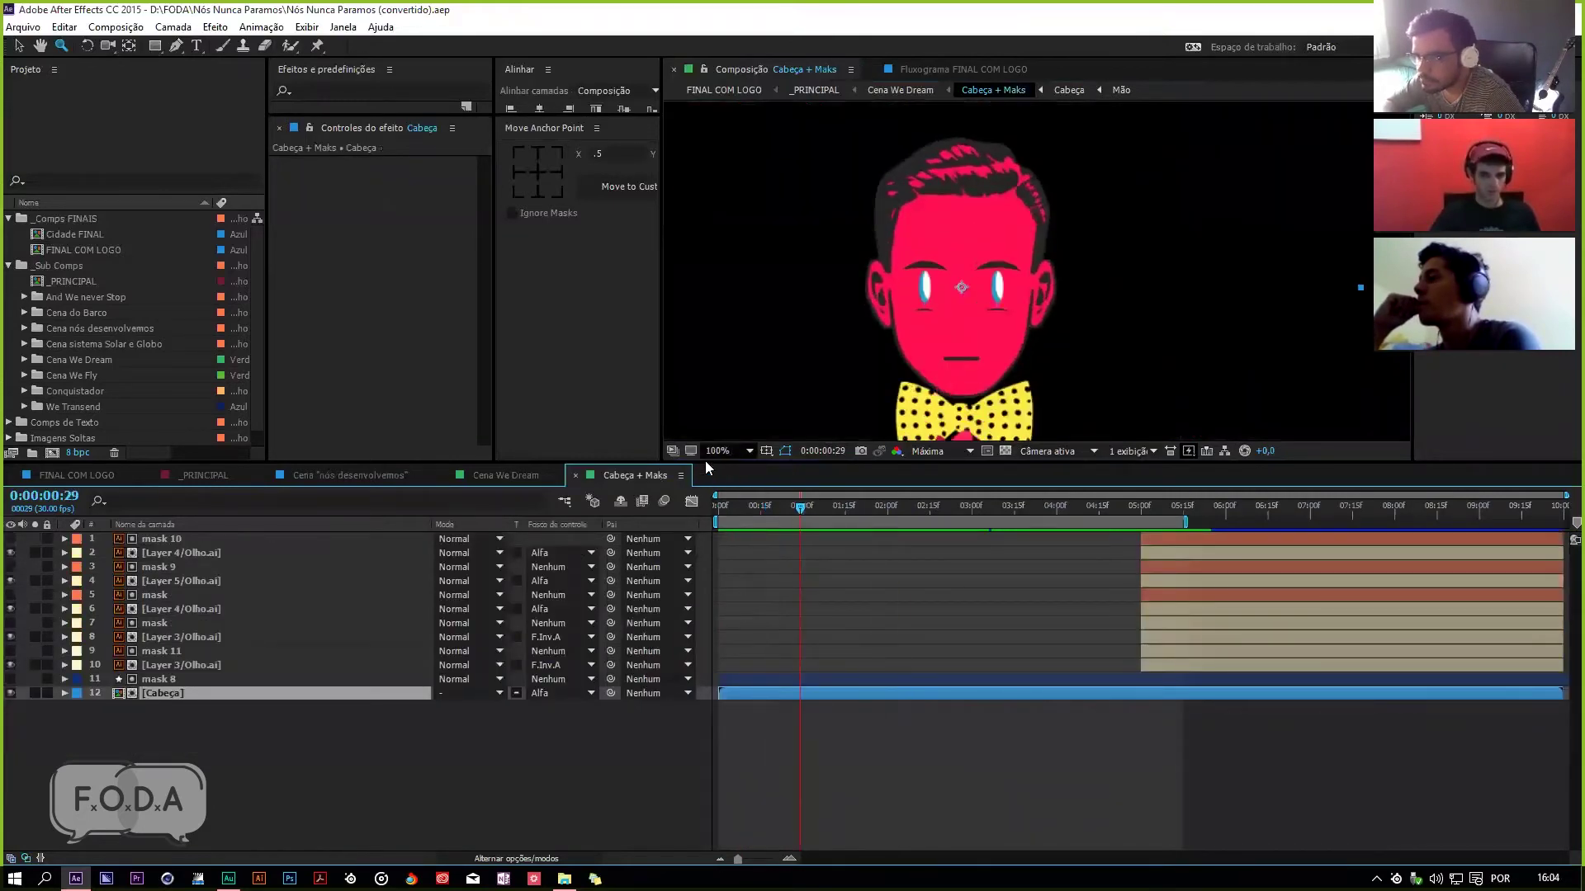
left_click(727, 451)
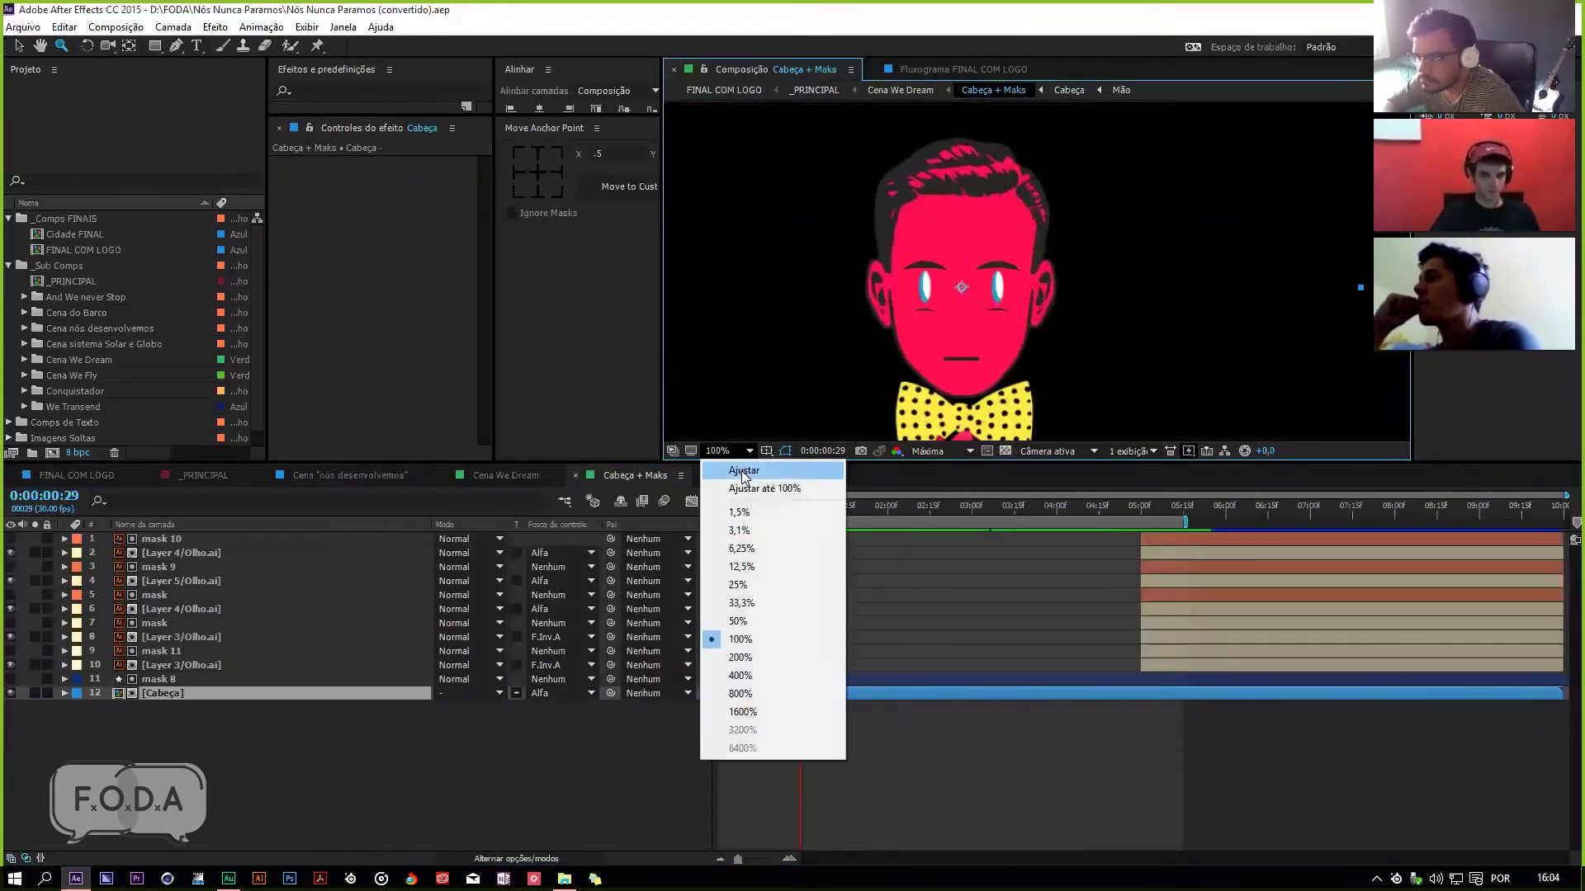
left_click(767, 502)
left_click_drag(768, 503, 744, 571)
left_click_drag(734, 506, 772, 505)
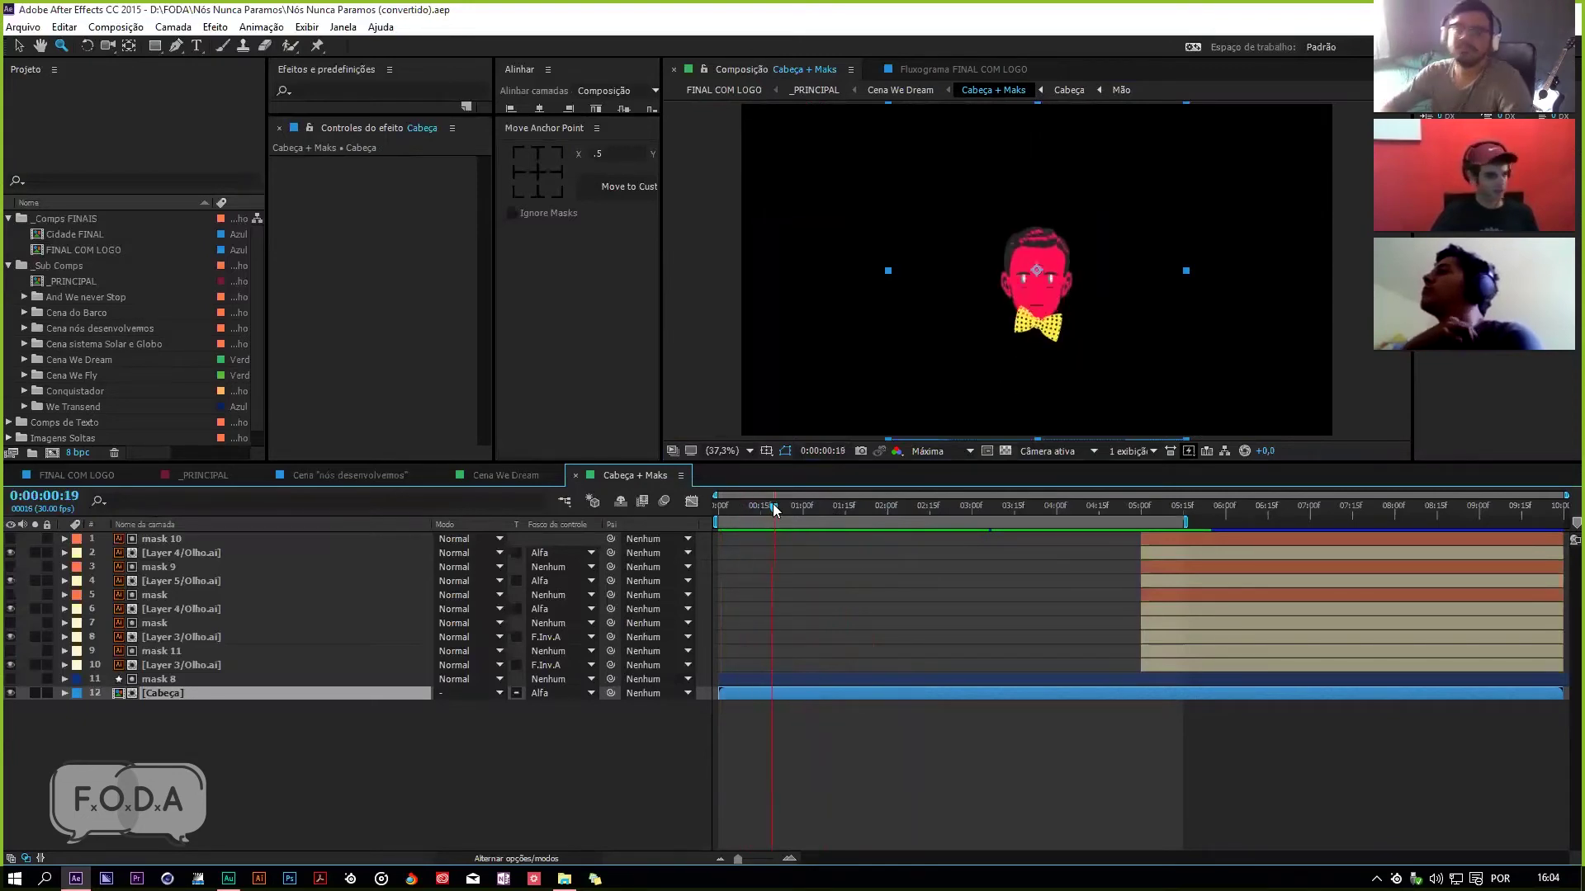
key("space")
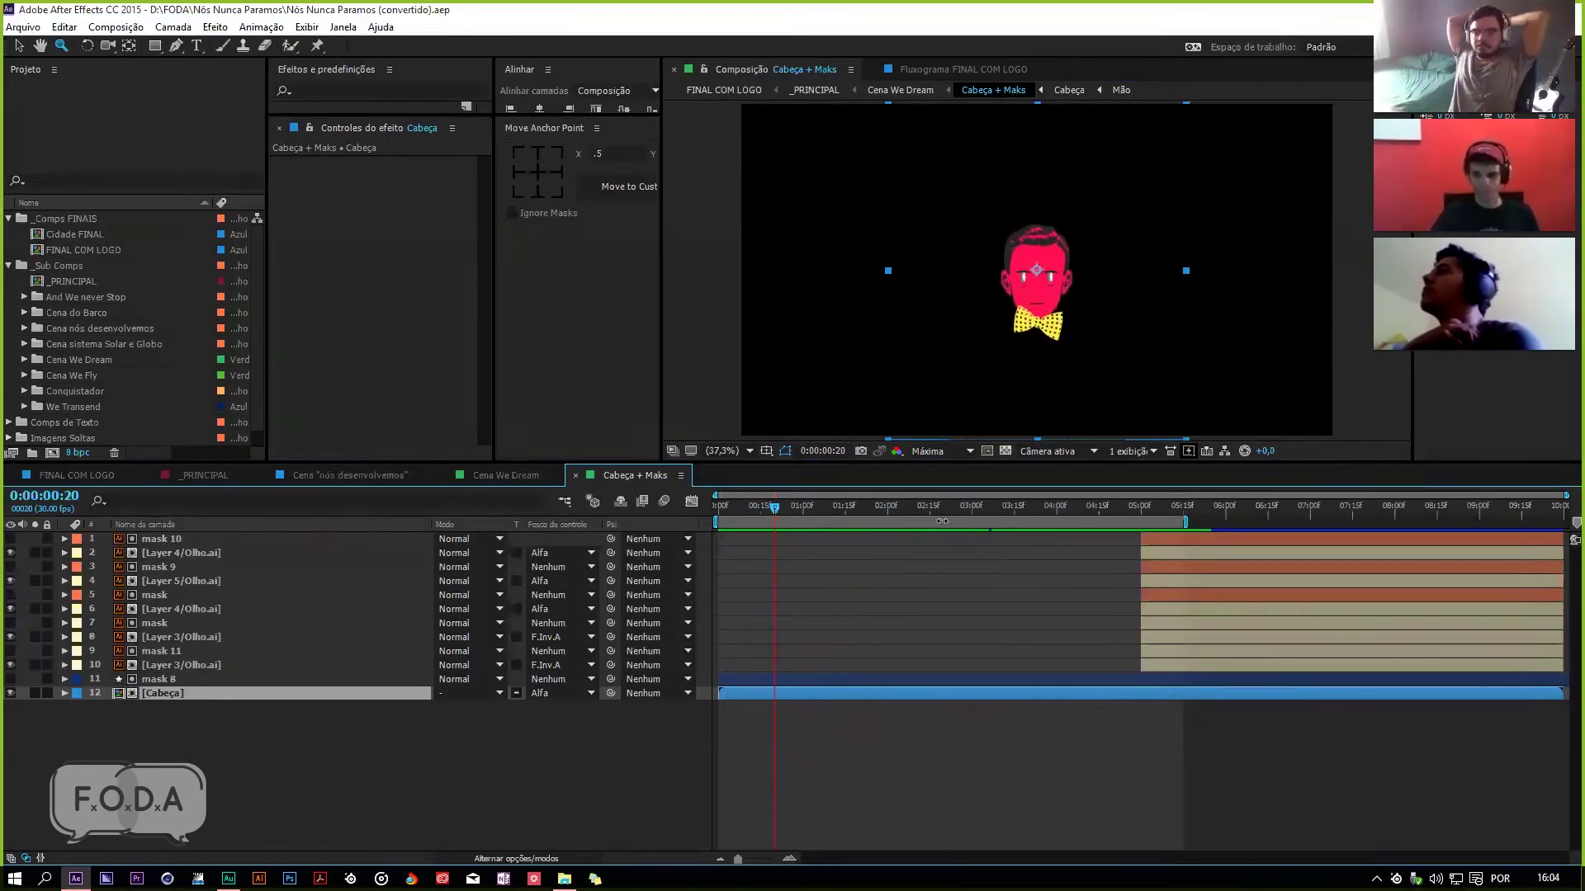
Step: Move Cabeça + Maks to 0:00:05:11, select the uppermost Layer 4/Olho.ai layer and zoom in on the forehead eye
left_click_drag(1151, 525, 1173, 526)
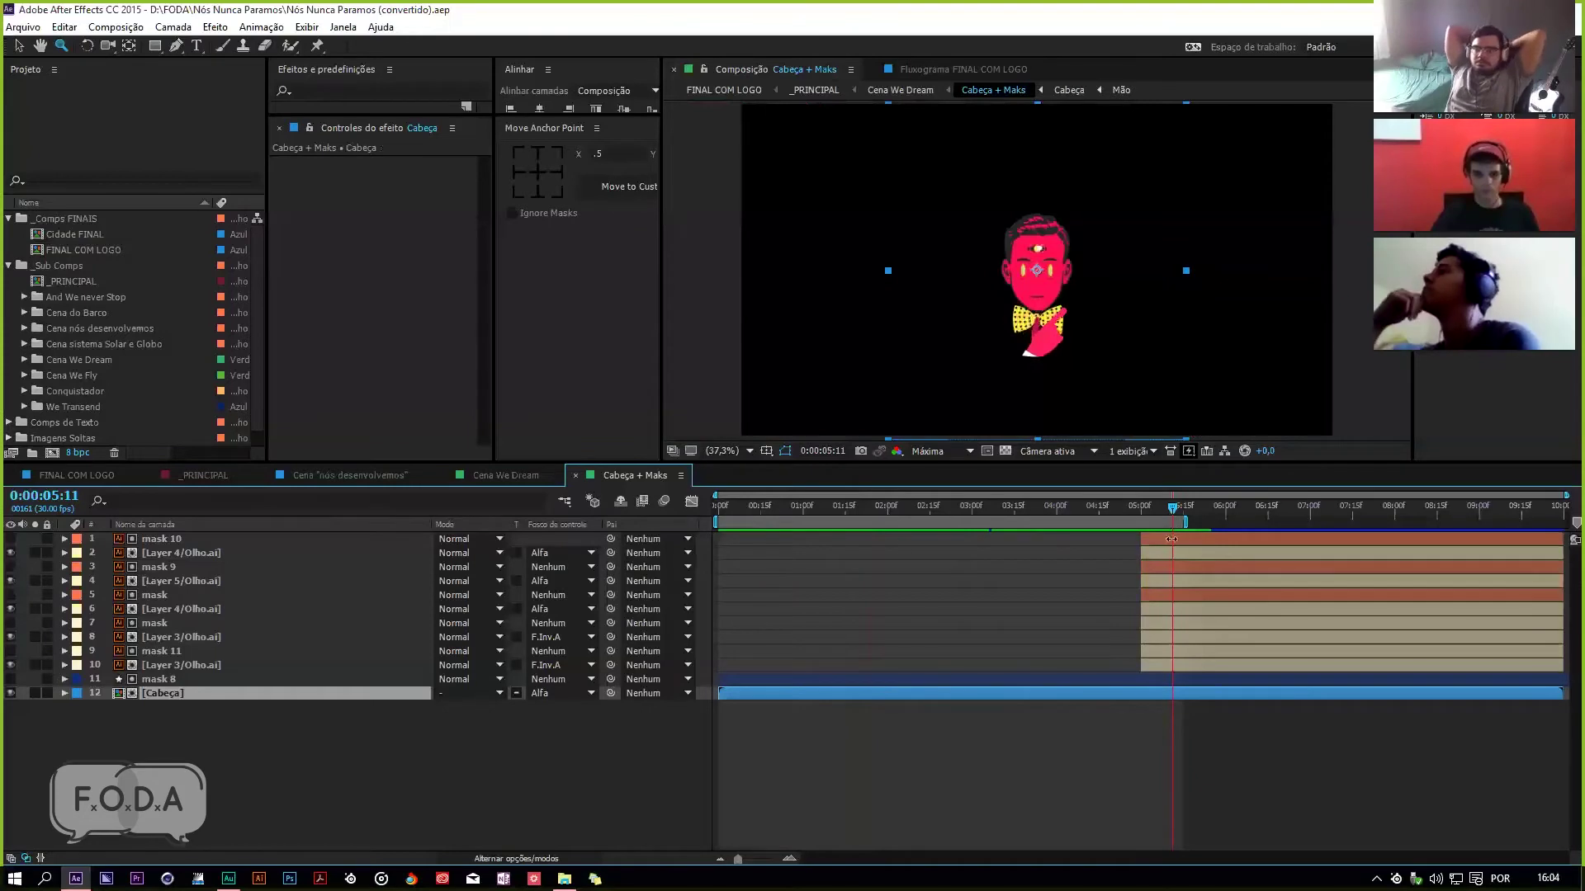
left_click(175, 553)
left_click(1060, 248)
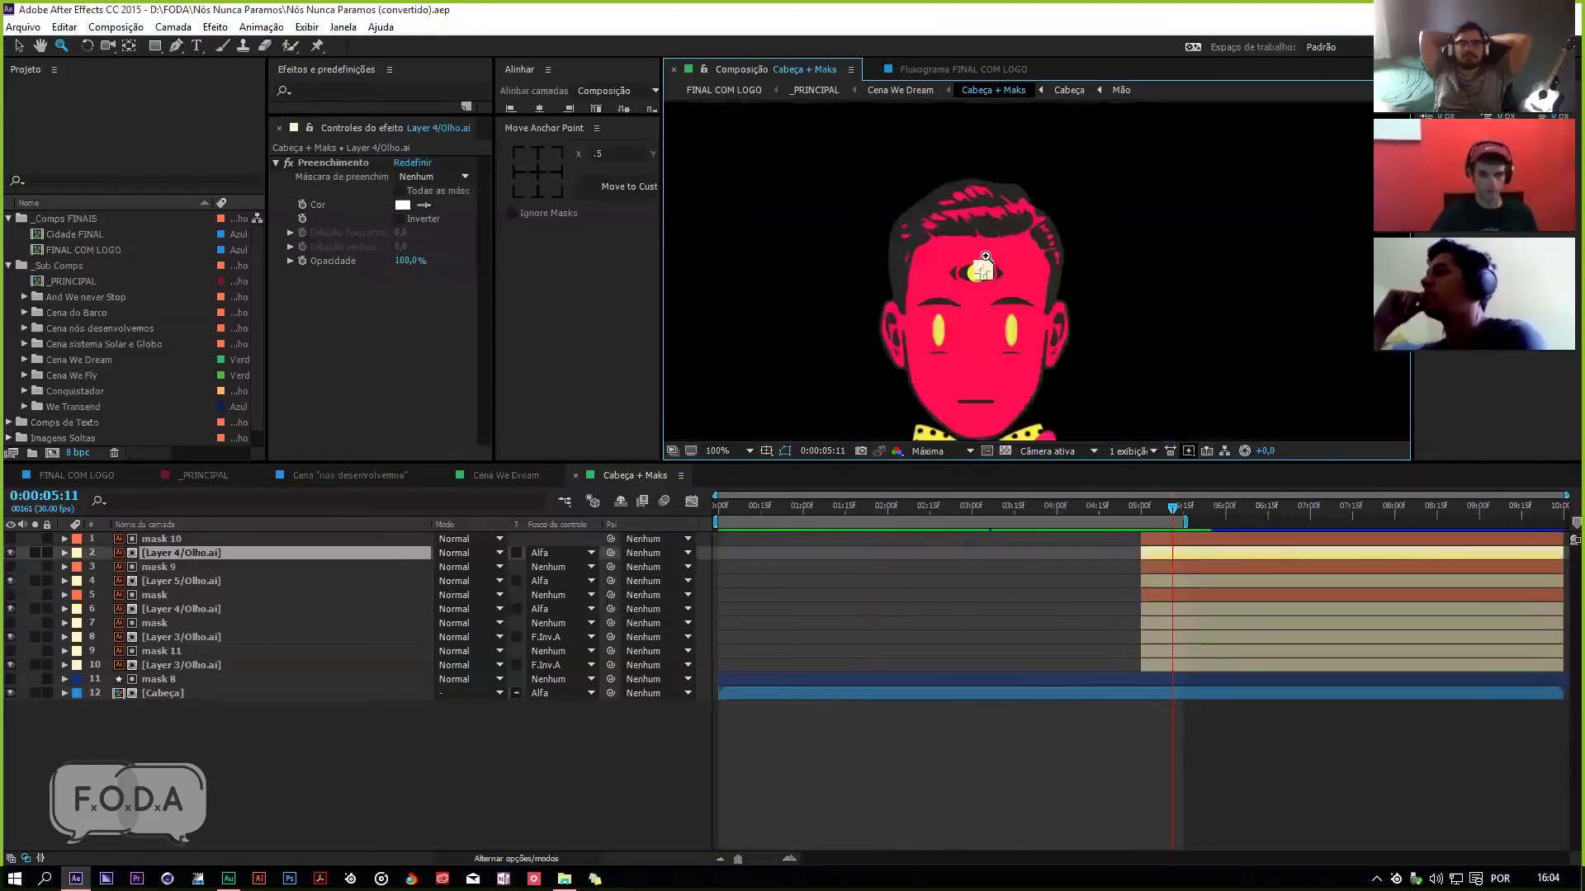
left_click(1060, 247)
left_click(1060, 248)
Step: Toggle layers 4, 6 and 8 (Layer 5, Layer 4 and Layer 3/Olho.ai) off and on to identify the forehead eye's parts
left_click(154, 581)
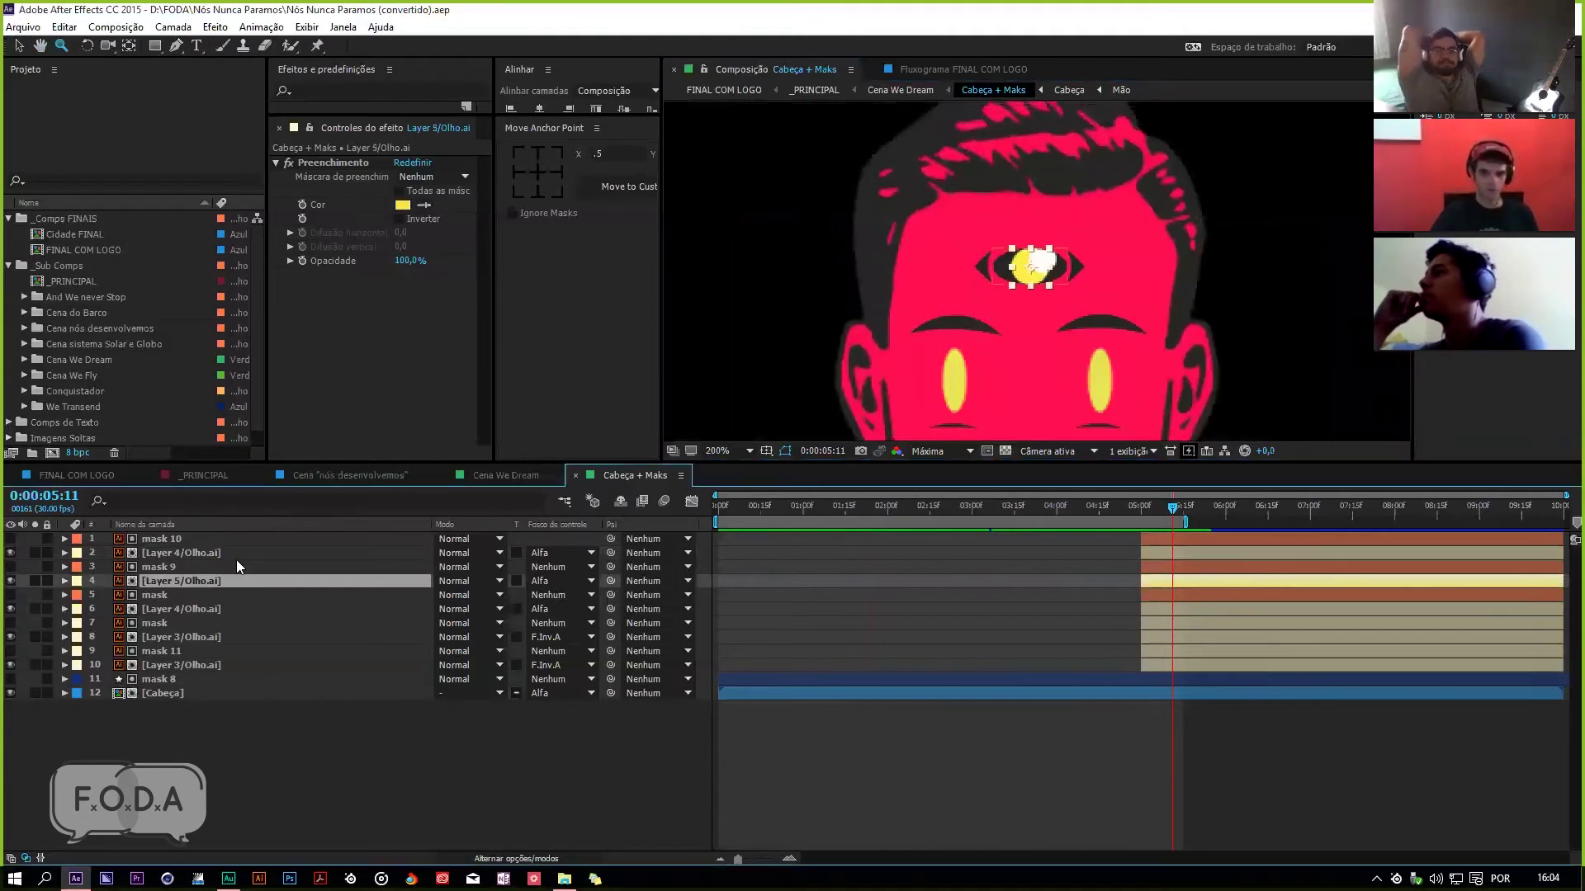
left_click(10, 581)
left_click(10, 581)
left_click(144, 610)
left_click(10, 609)
left_click(10, 609)
left_click(133, 637)
left_click(10, 637)
left_click(10, 637)
Step: Fit the whole frame in the viewer, close Cabeça + Maks and preview the Cena We Dream work area
left_click(729, 449)
left_click(764, 487)
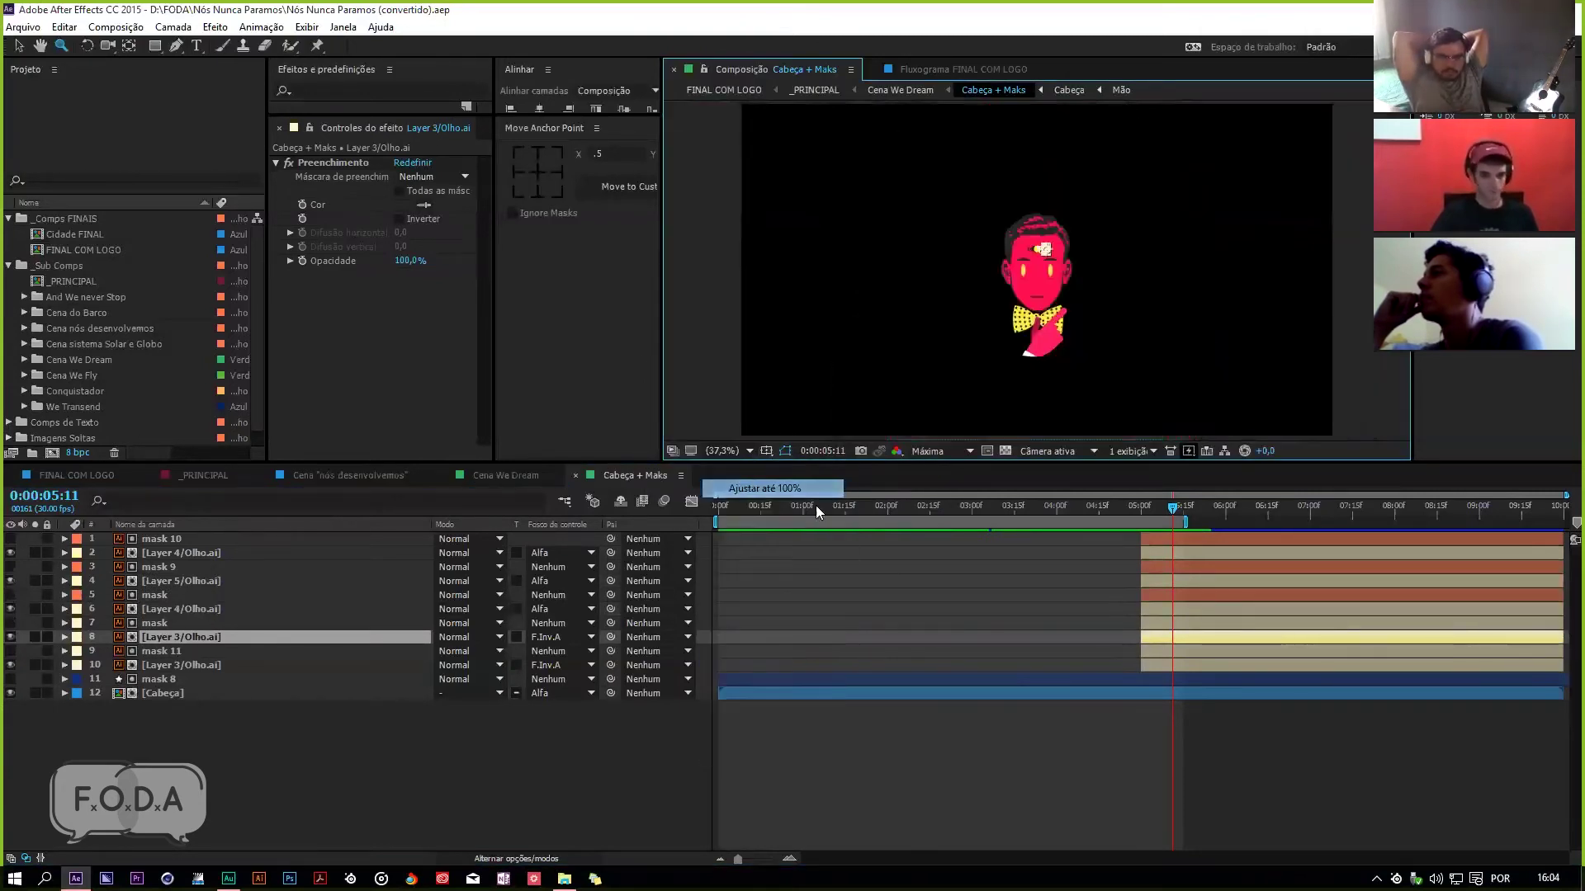
left_click(835, 740)
key("ctrl+w")
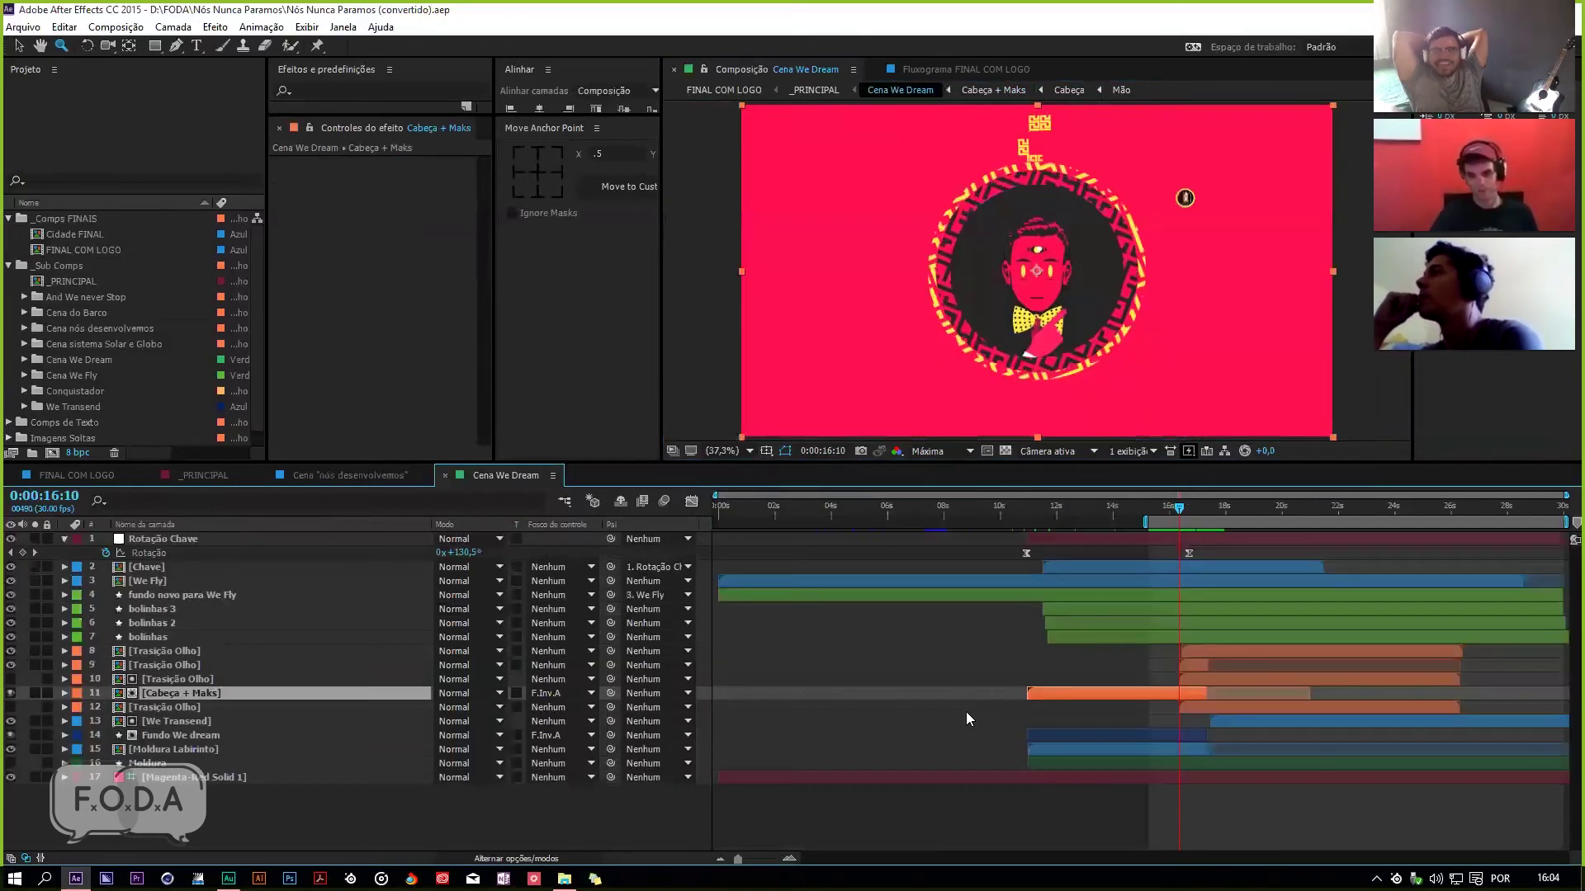
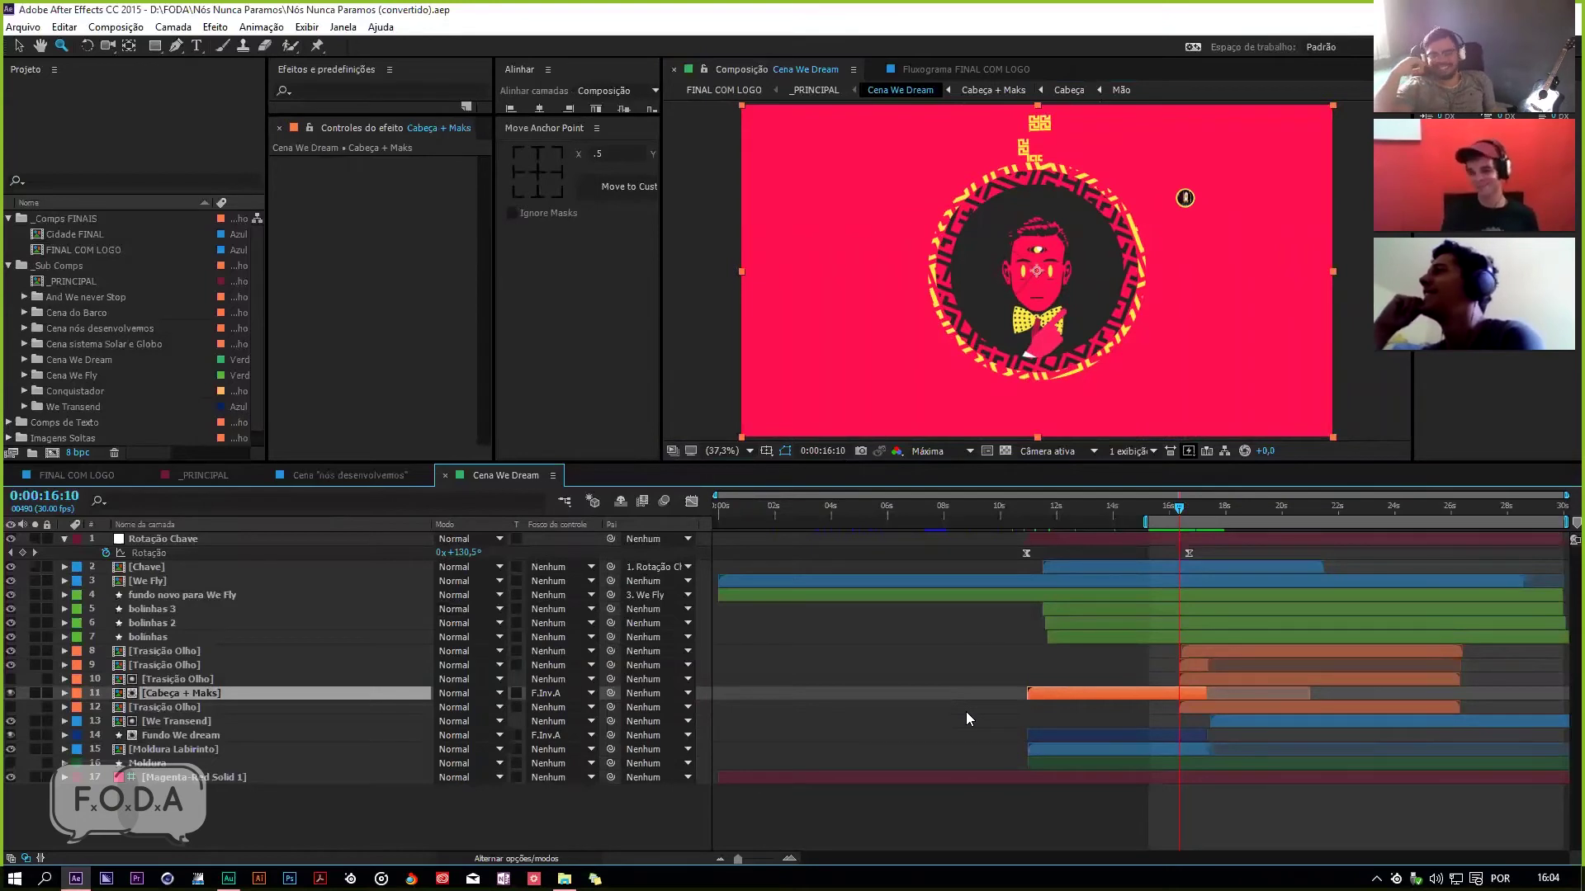
key("space")
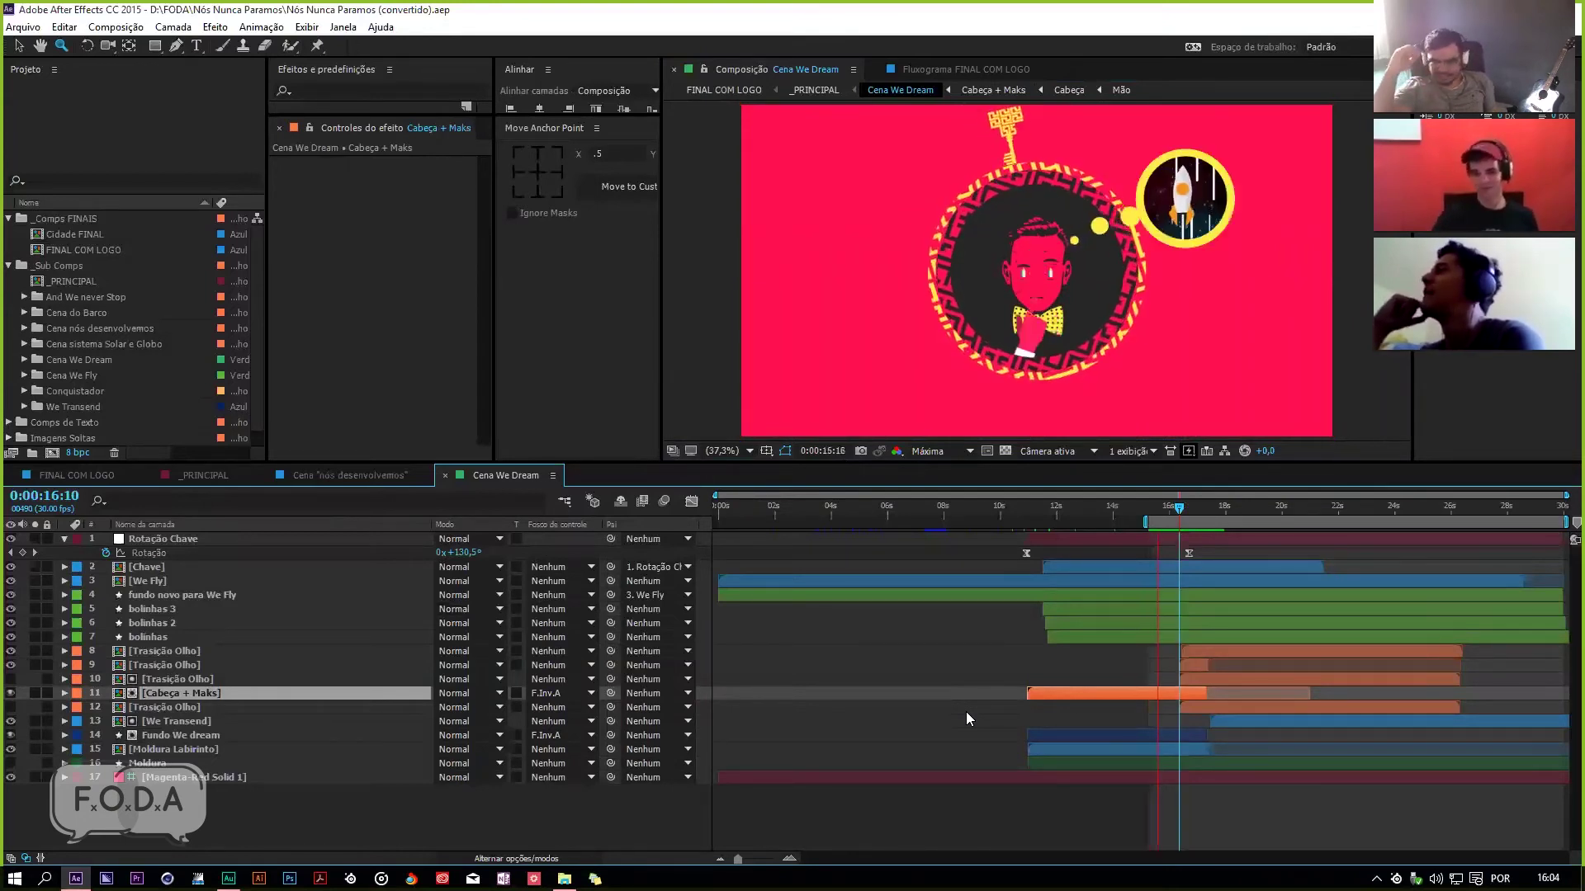
Step: Stop the Cena We Dream preview at 0:00:16:05 and open Moldura Labirinto and its nested labirinto composition
left_click(1174, 507)
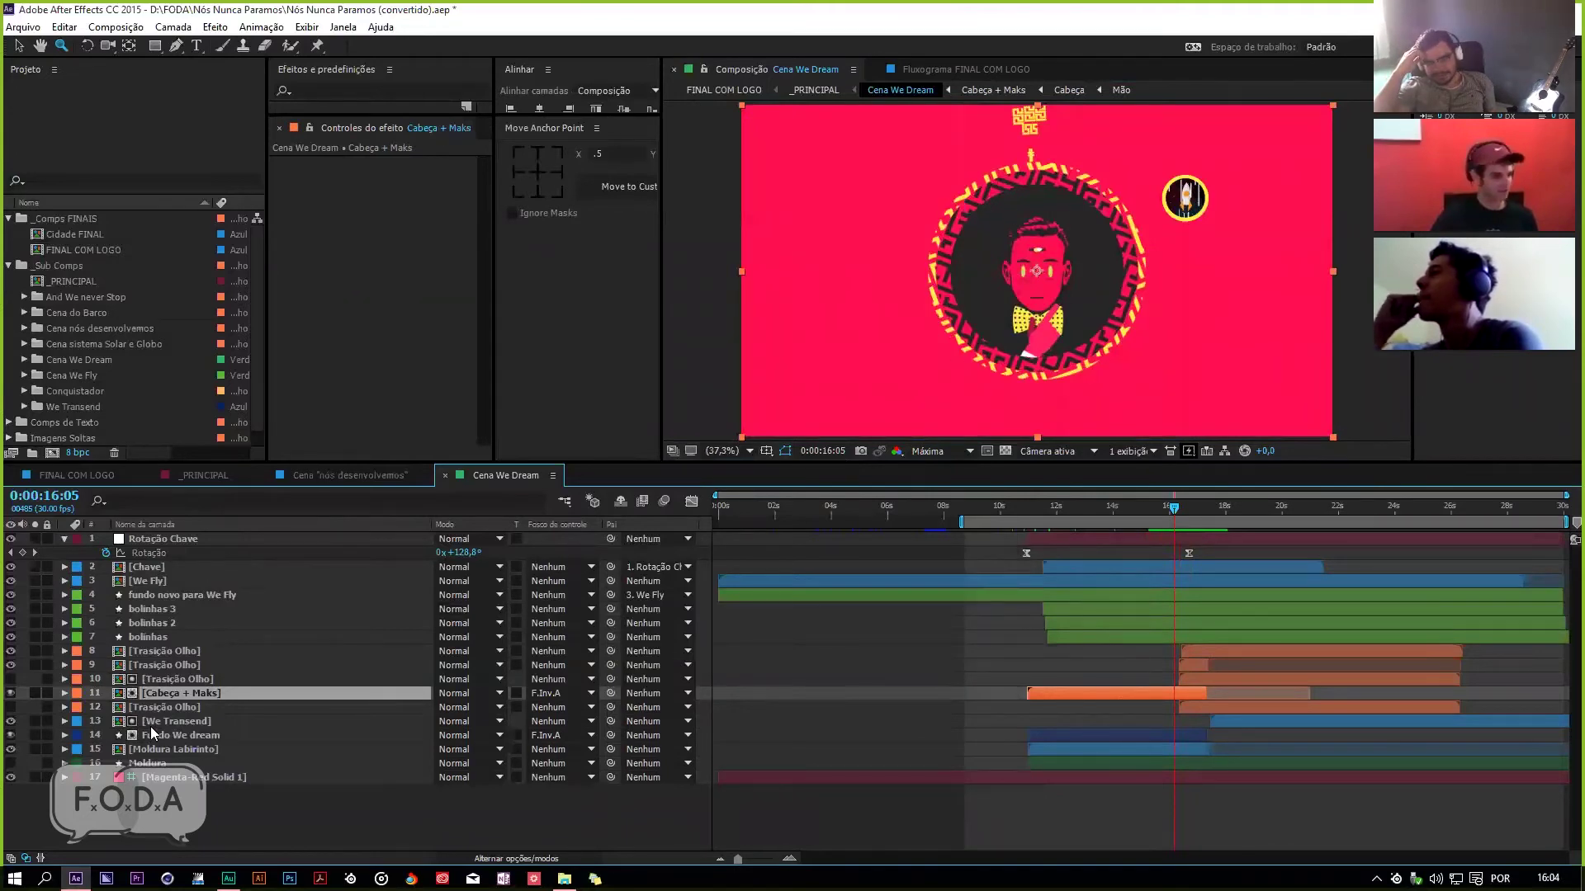
double_click(171, 749)
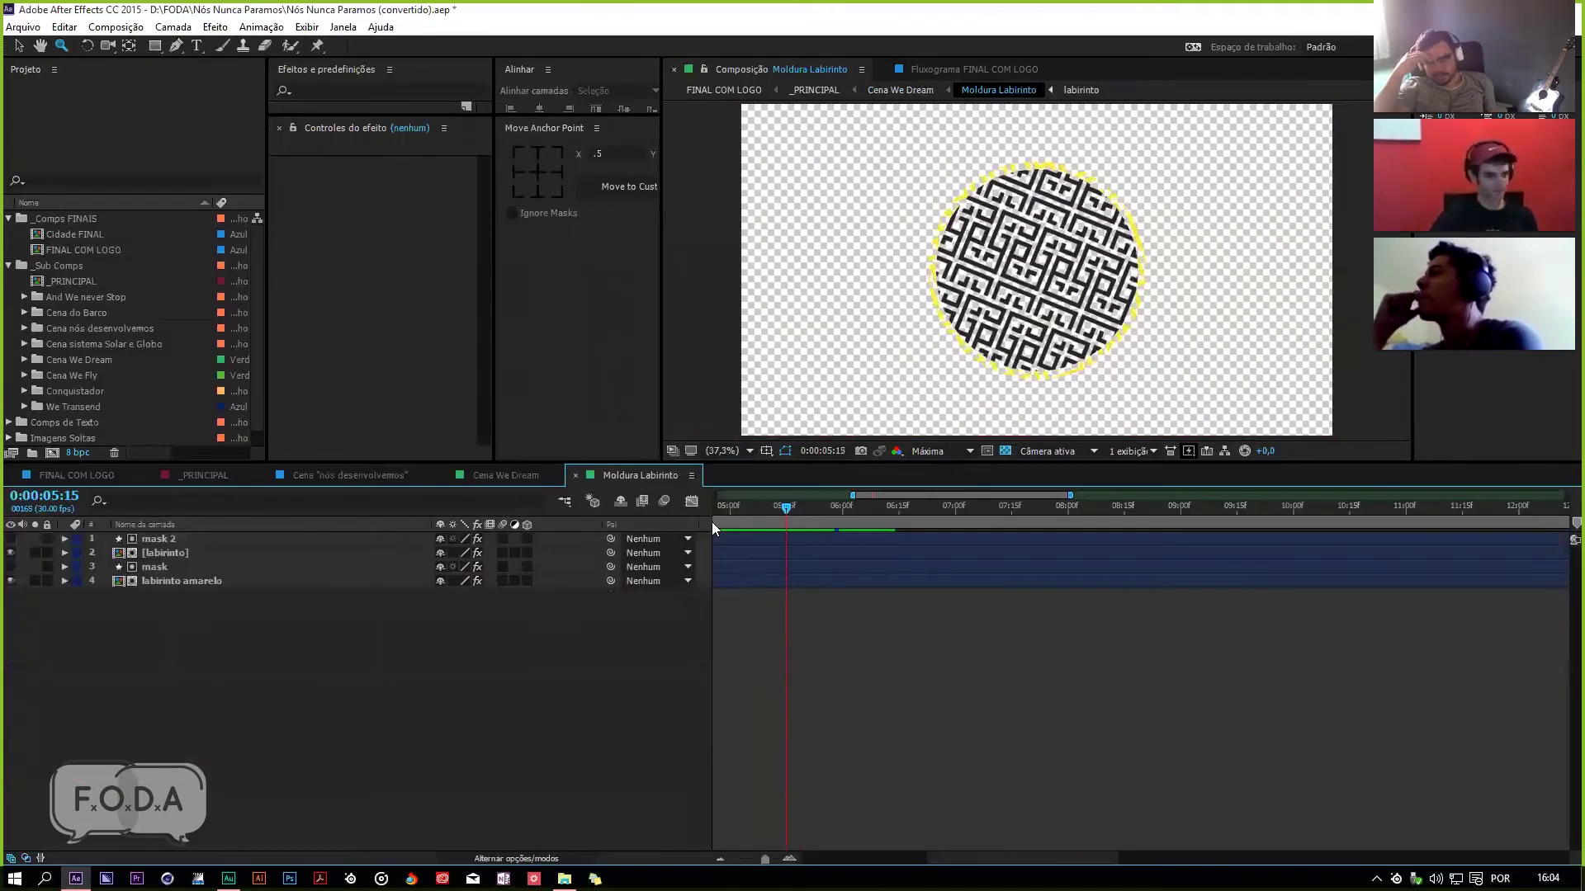
double_click(215, 550)
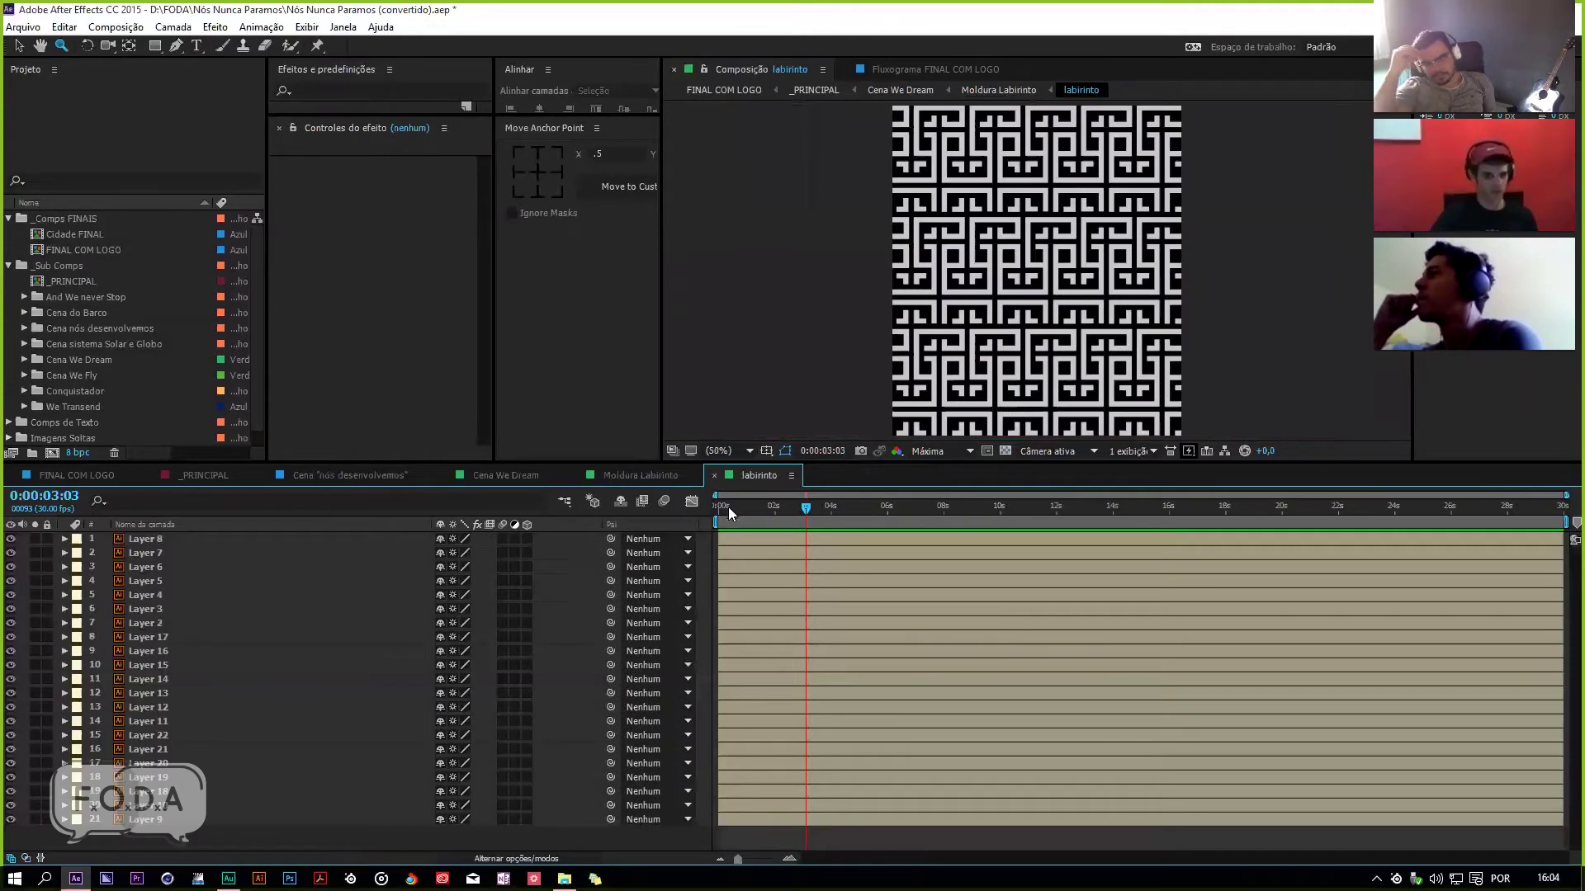
Step: Preview labirinto, toggle Layer 8 and Layer 7 off and on to identify the maze tiles, and close the composition
key("space")
left_click(100, 541)
left_click(11, 539)
left_click(11, 539)
left_click(11, 552)
left_click(10, 553)
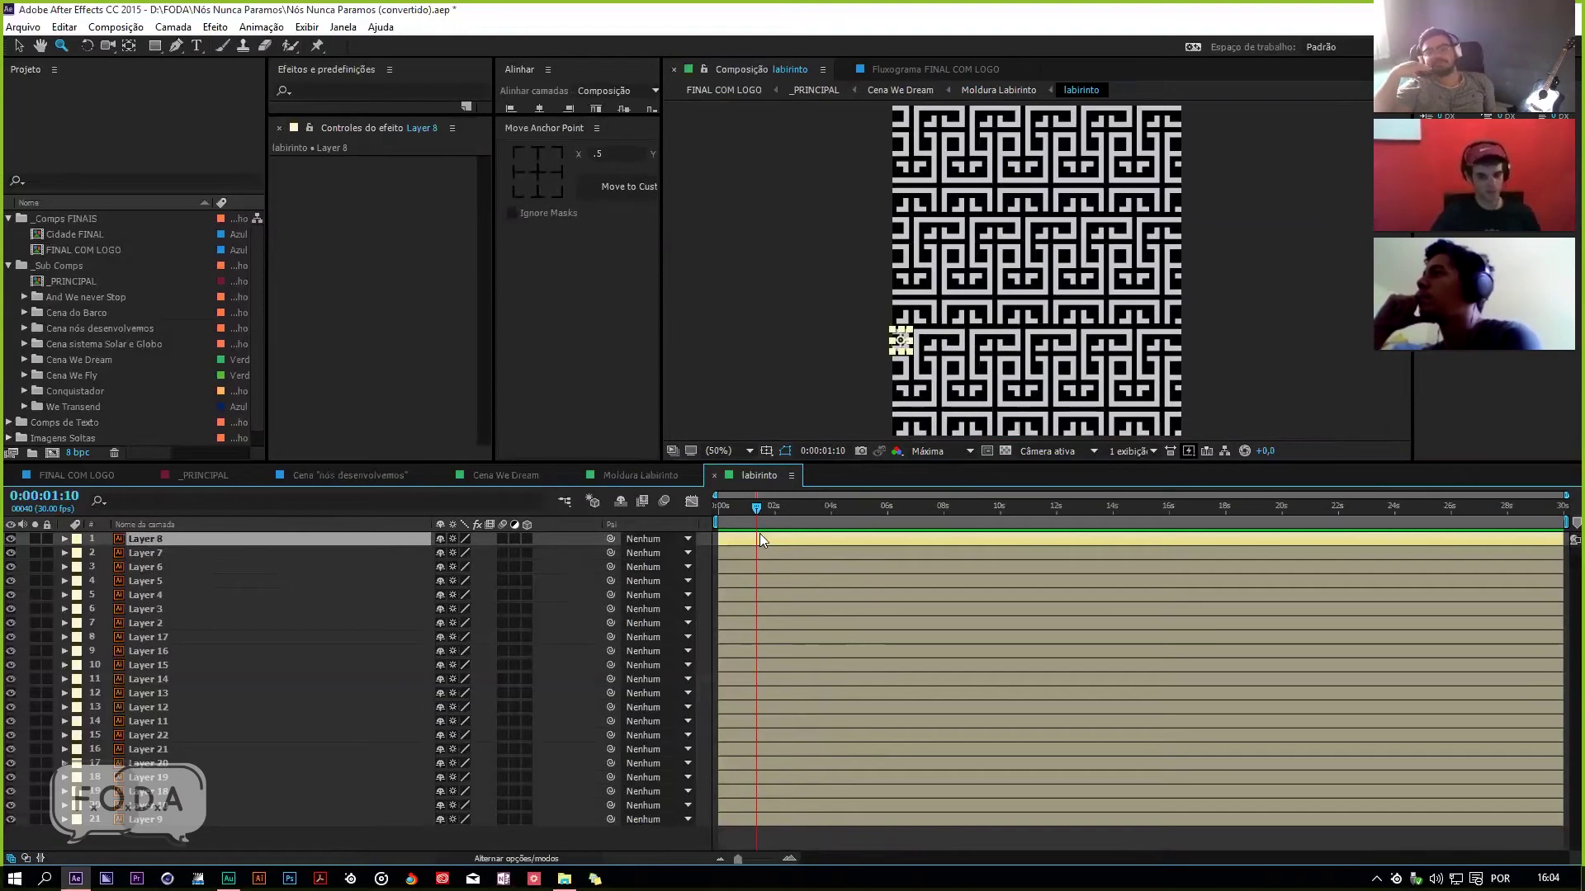
key("ctrl+w")
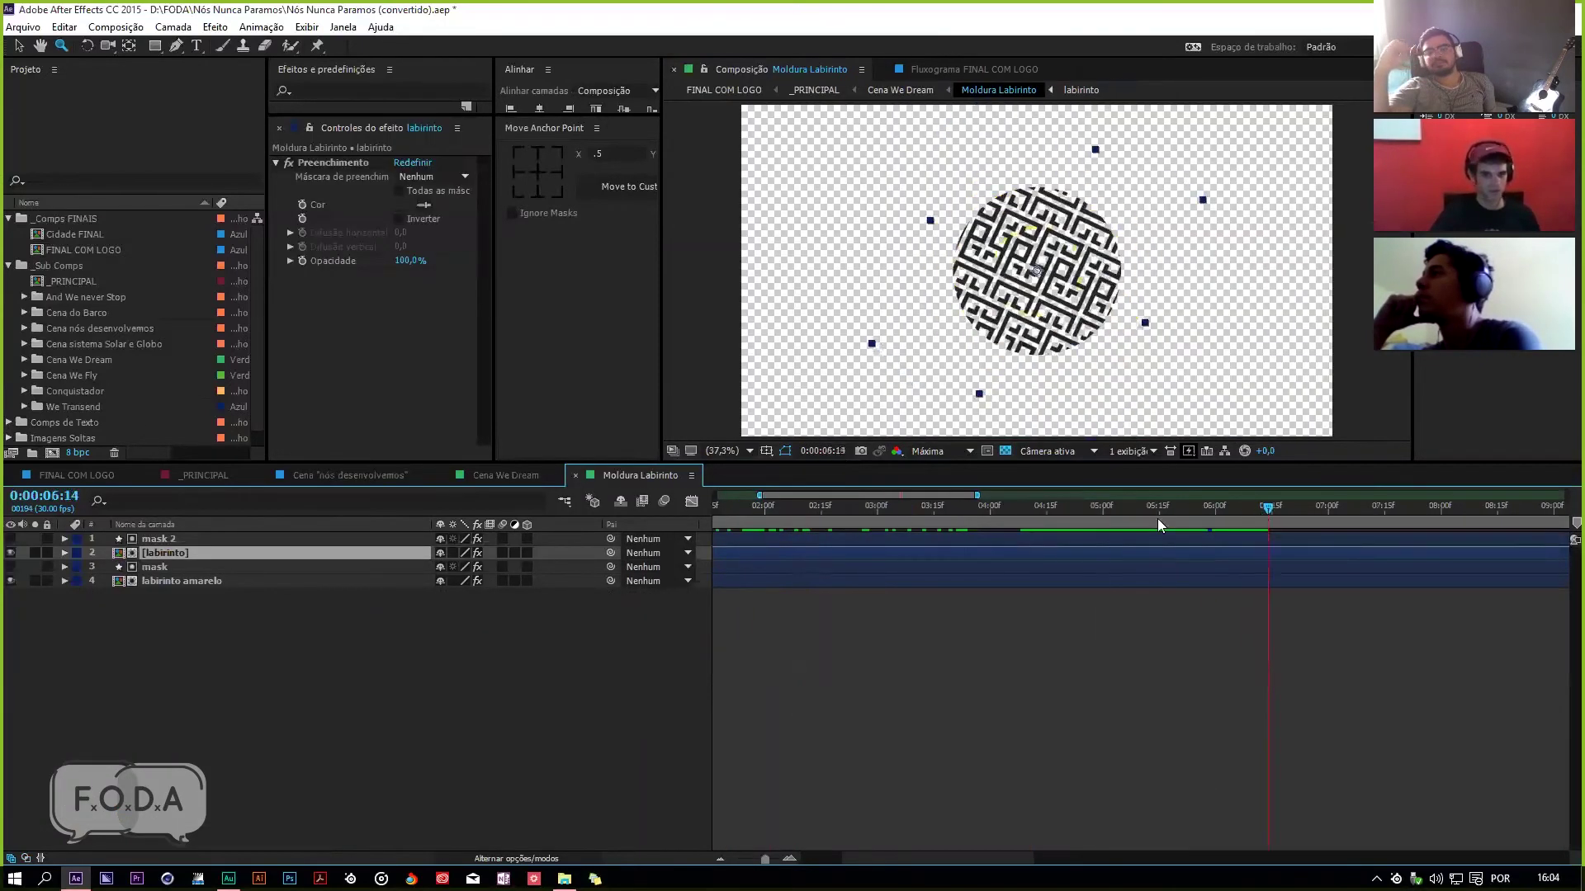
Step: Return to Cena We Dream, preview the framed character's sequence and scrub to 0:00:16:26
left_click(531, 478)
key("space")
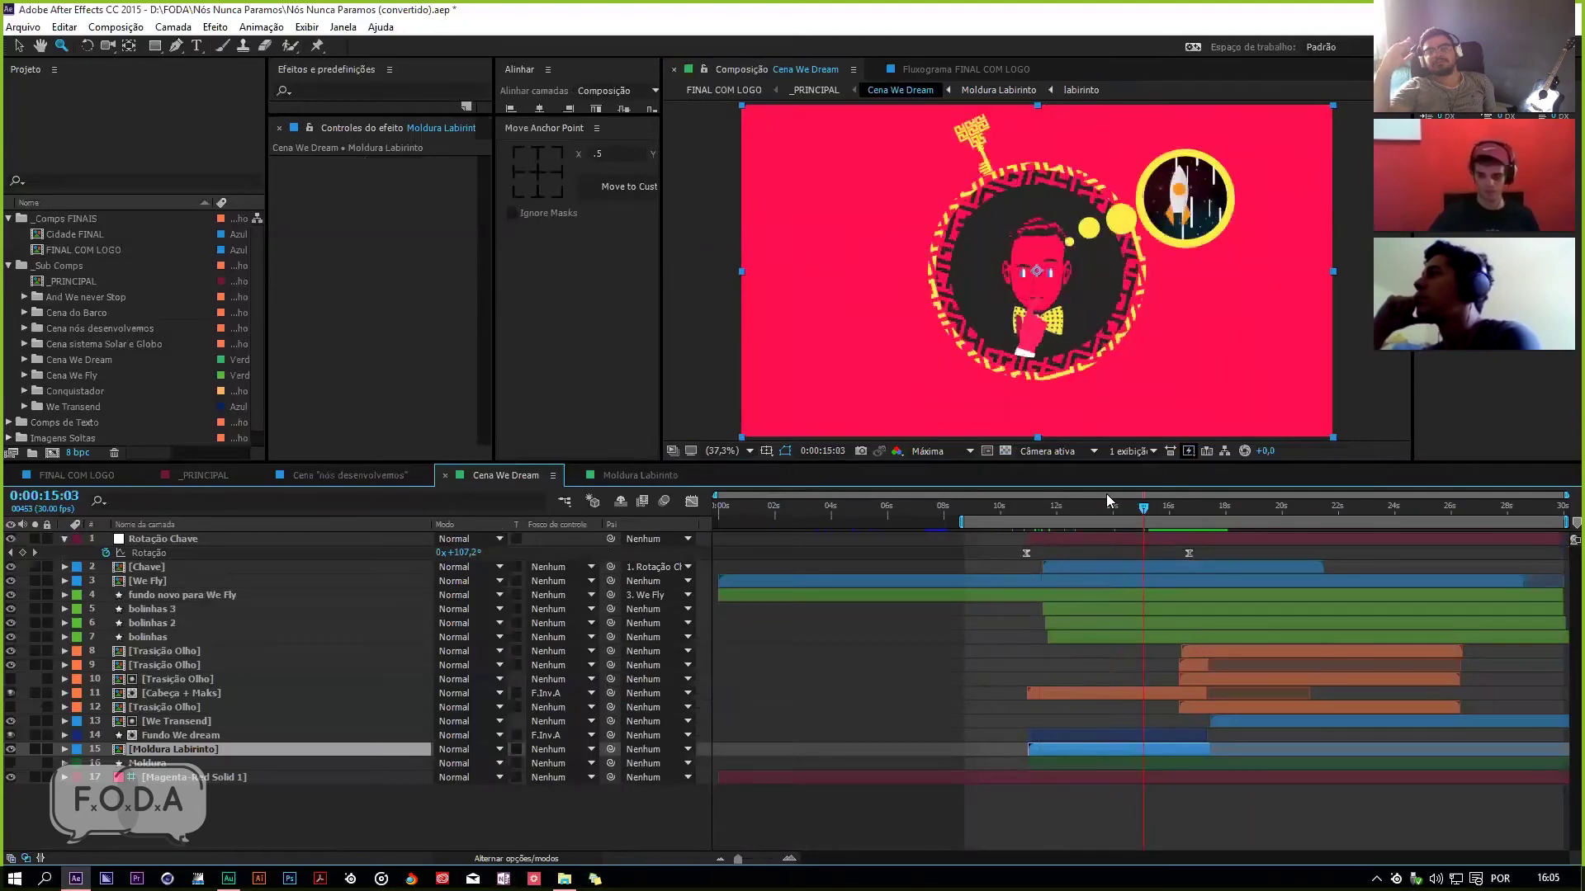
key("space")
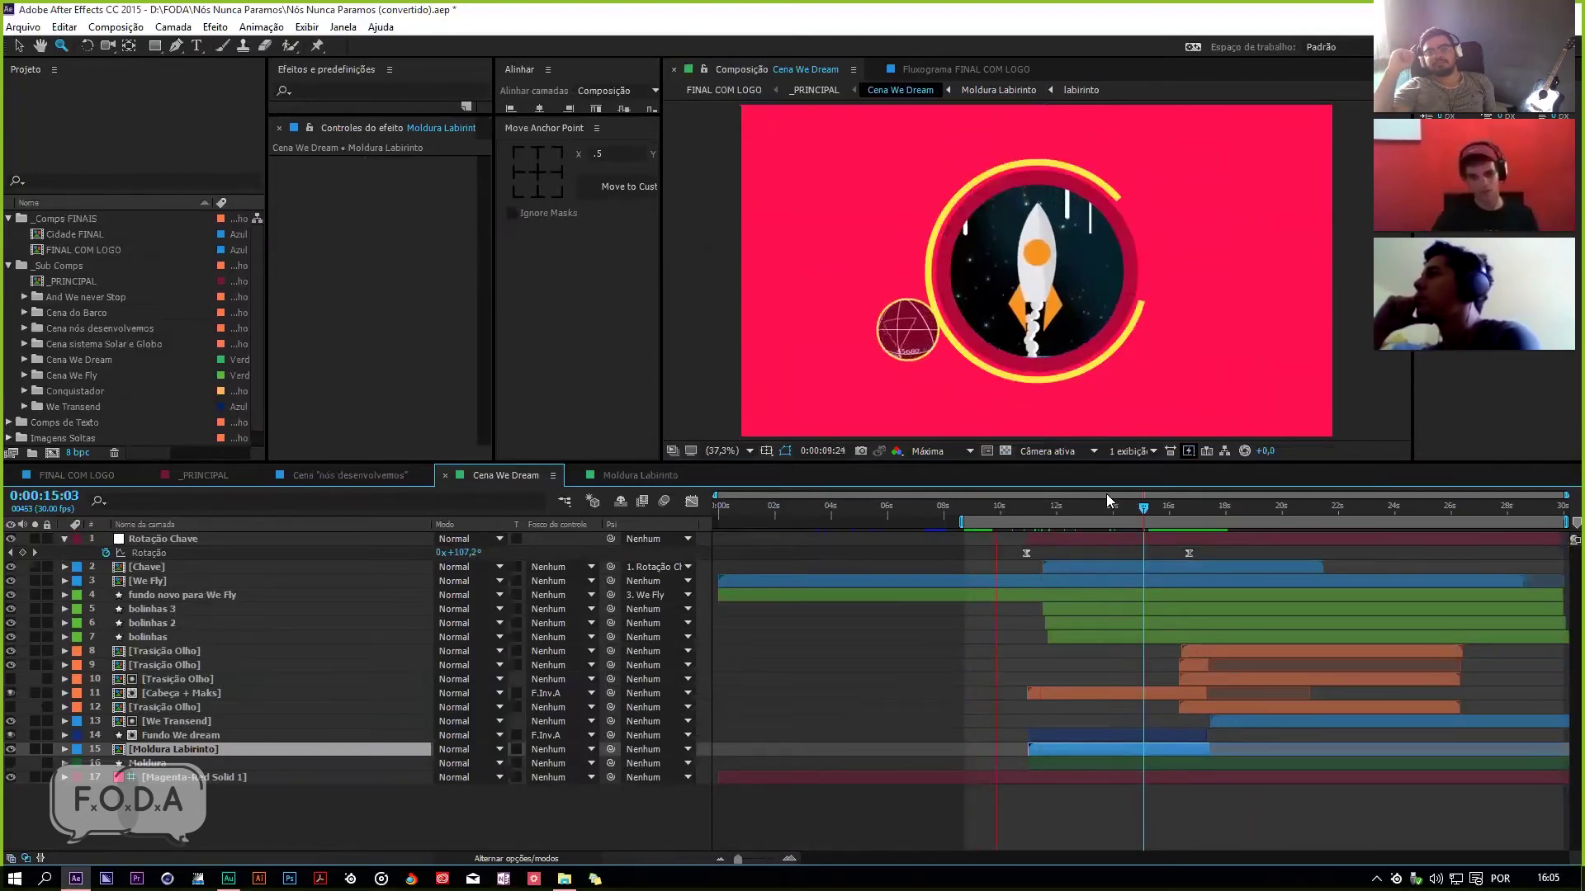
left_click_drag(1046, 503, 1101, 516)
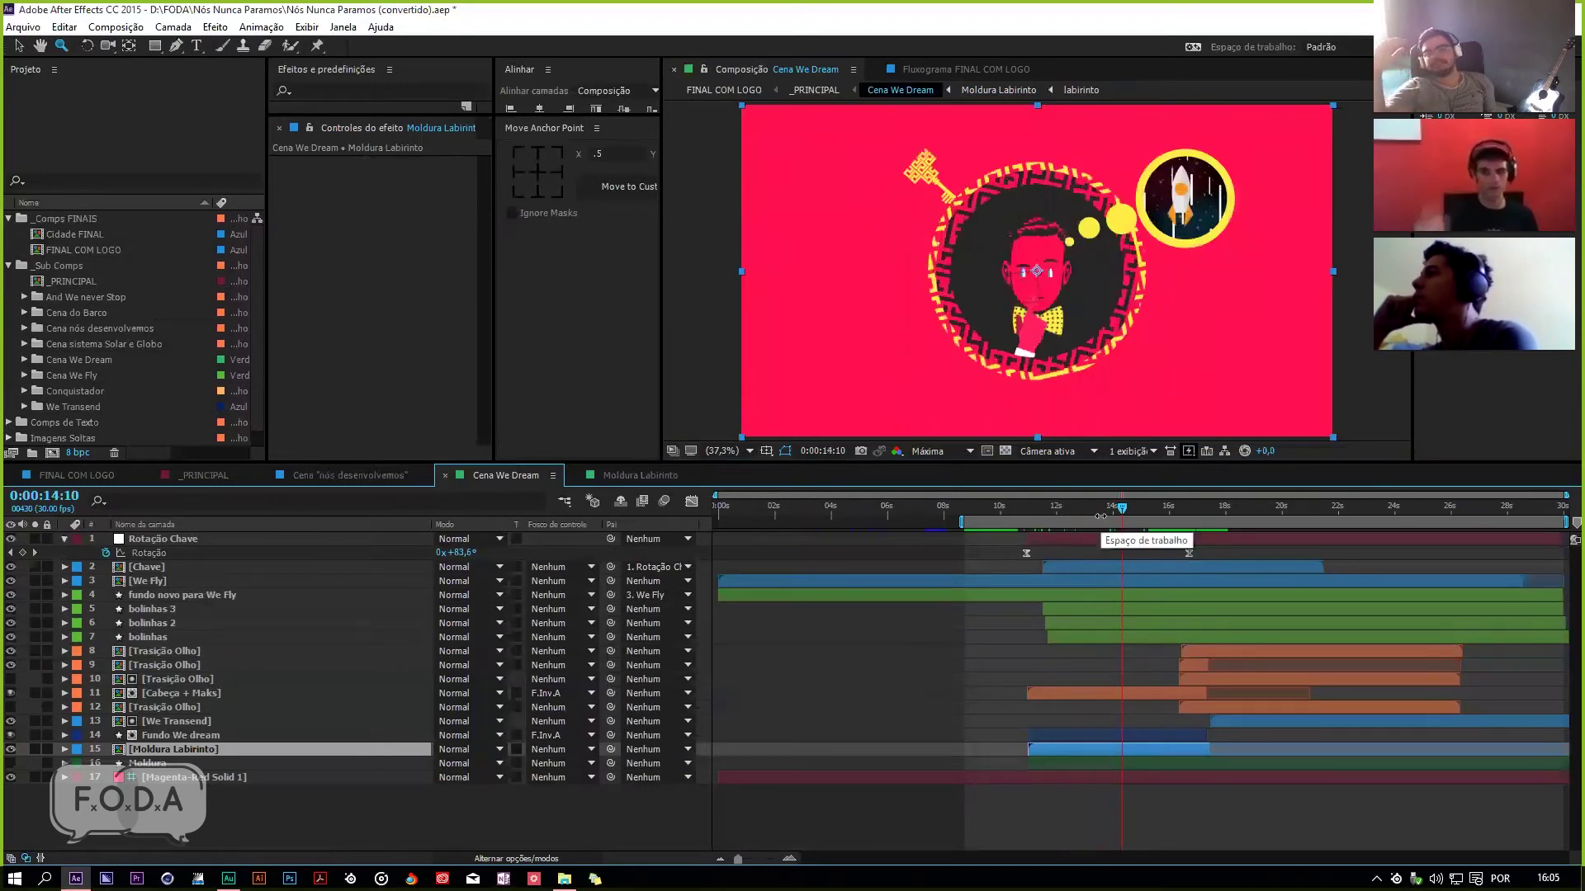
left_click_drag(1119, 508, 1193, 521)
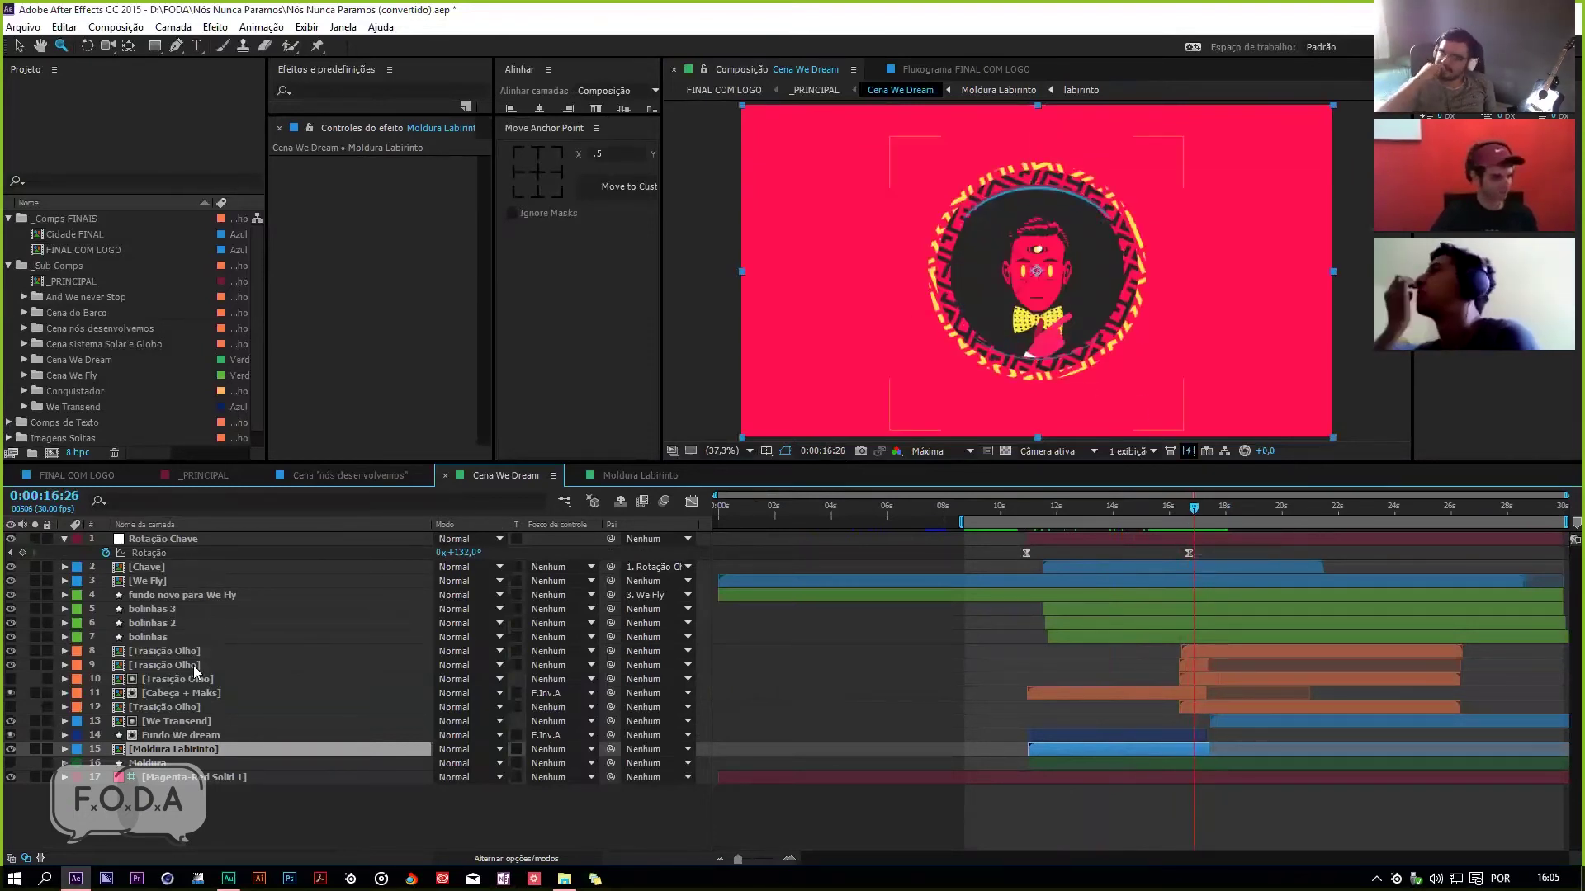
Step: Open Trasição Olho from layer 10, scrub to 0:00:00:25 and examine the adjustment layer's Compensação de ótica settings
double_click(191, 678)
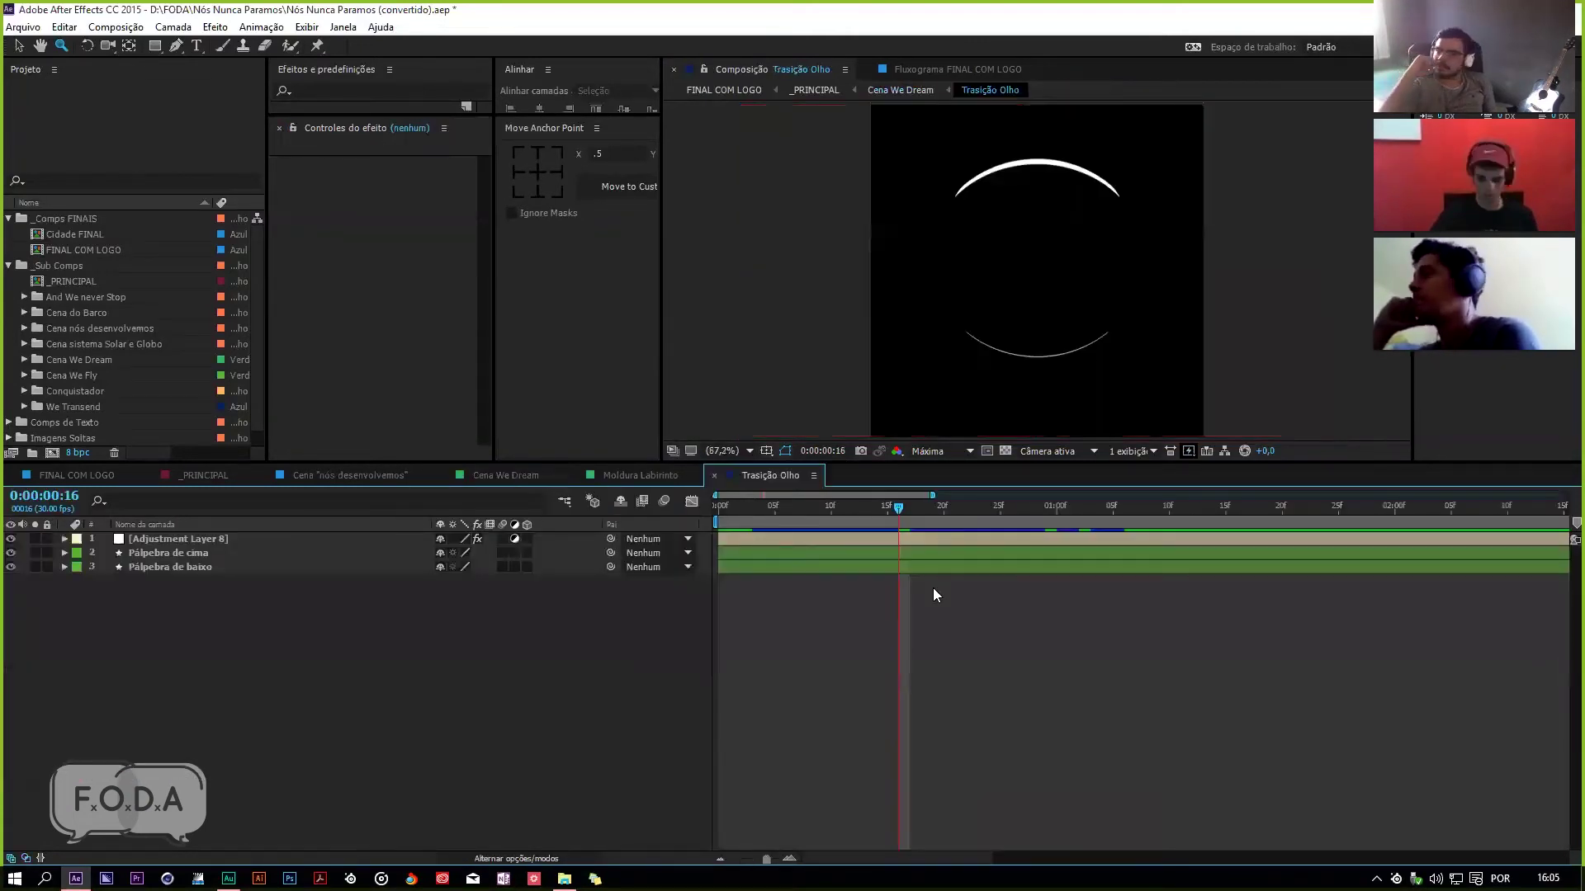
left_click_drag(774, 501, 1000, 514)
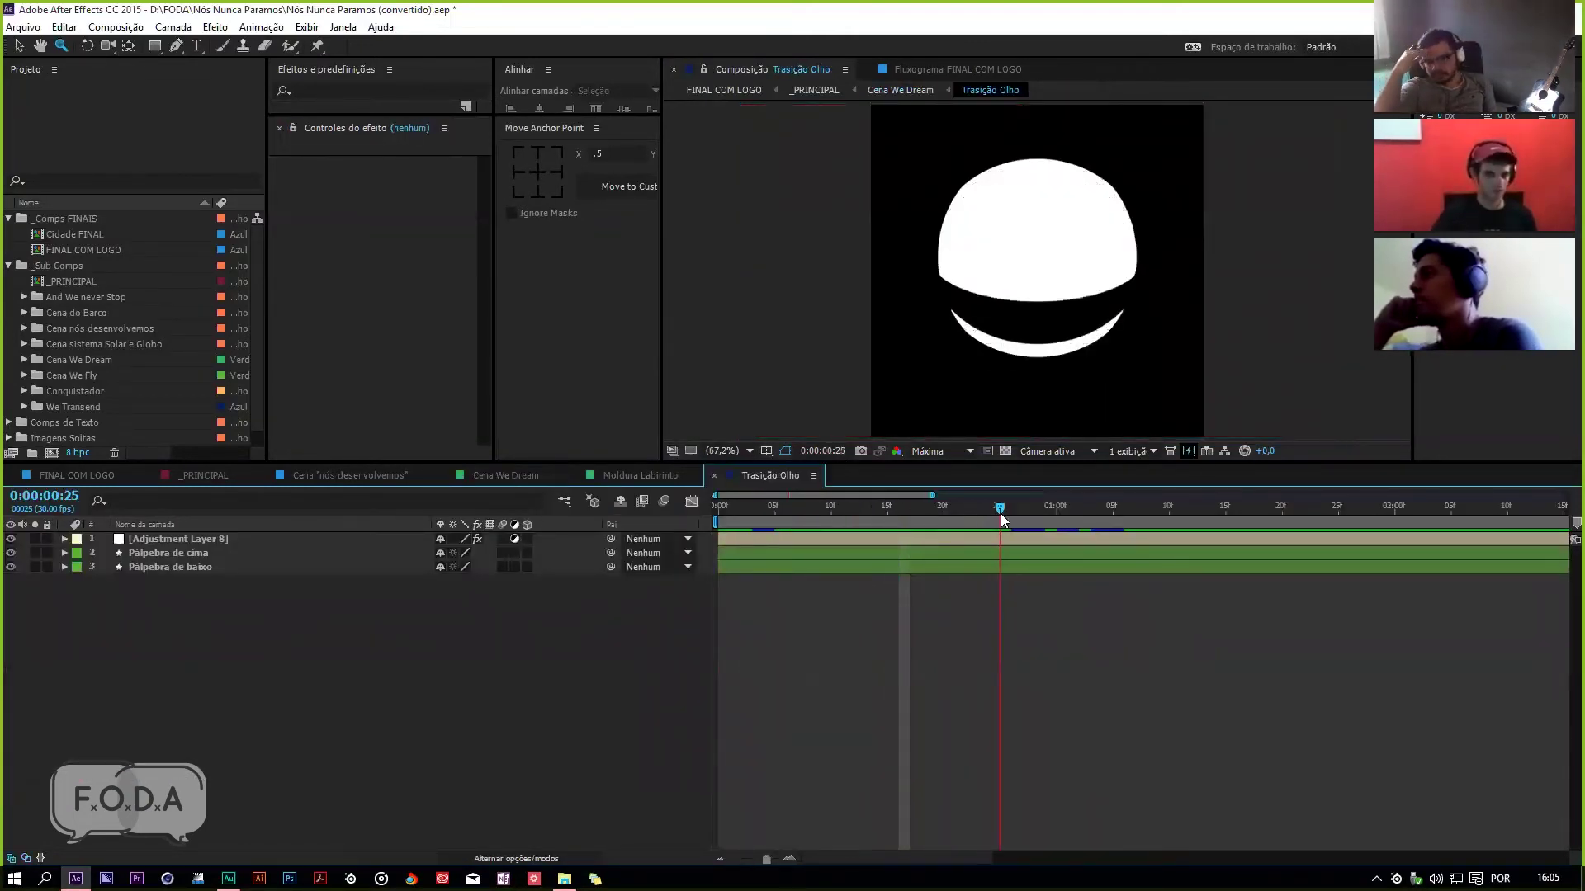
left_click(188, 540)
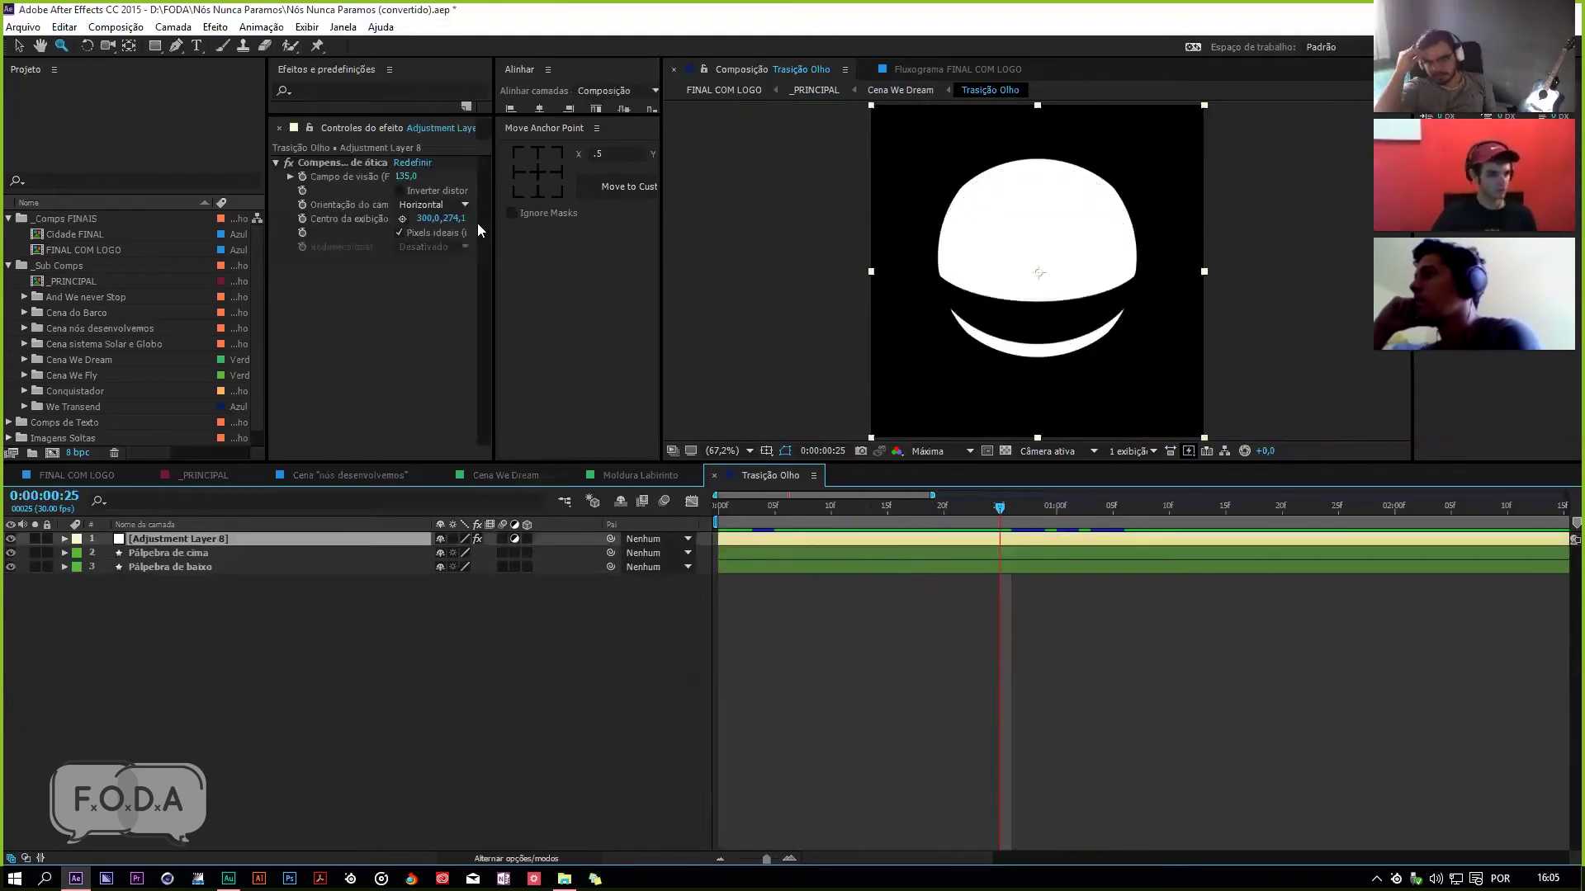
left_click_drag(494, 238, 592, 239)
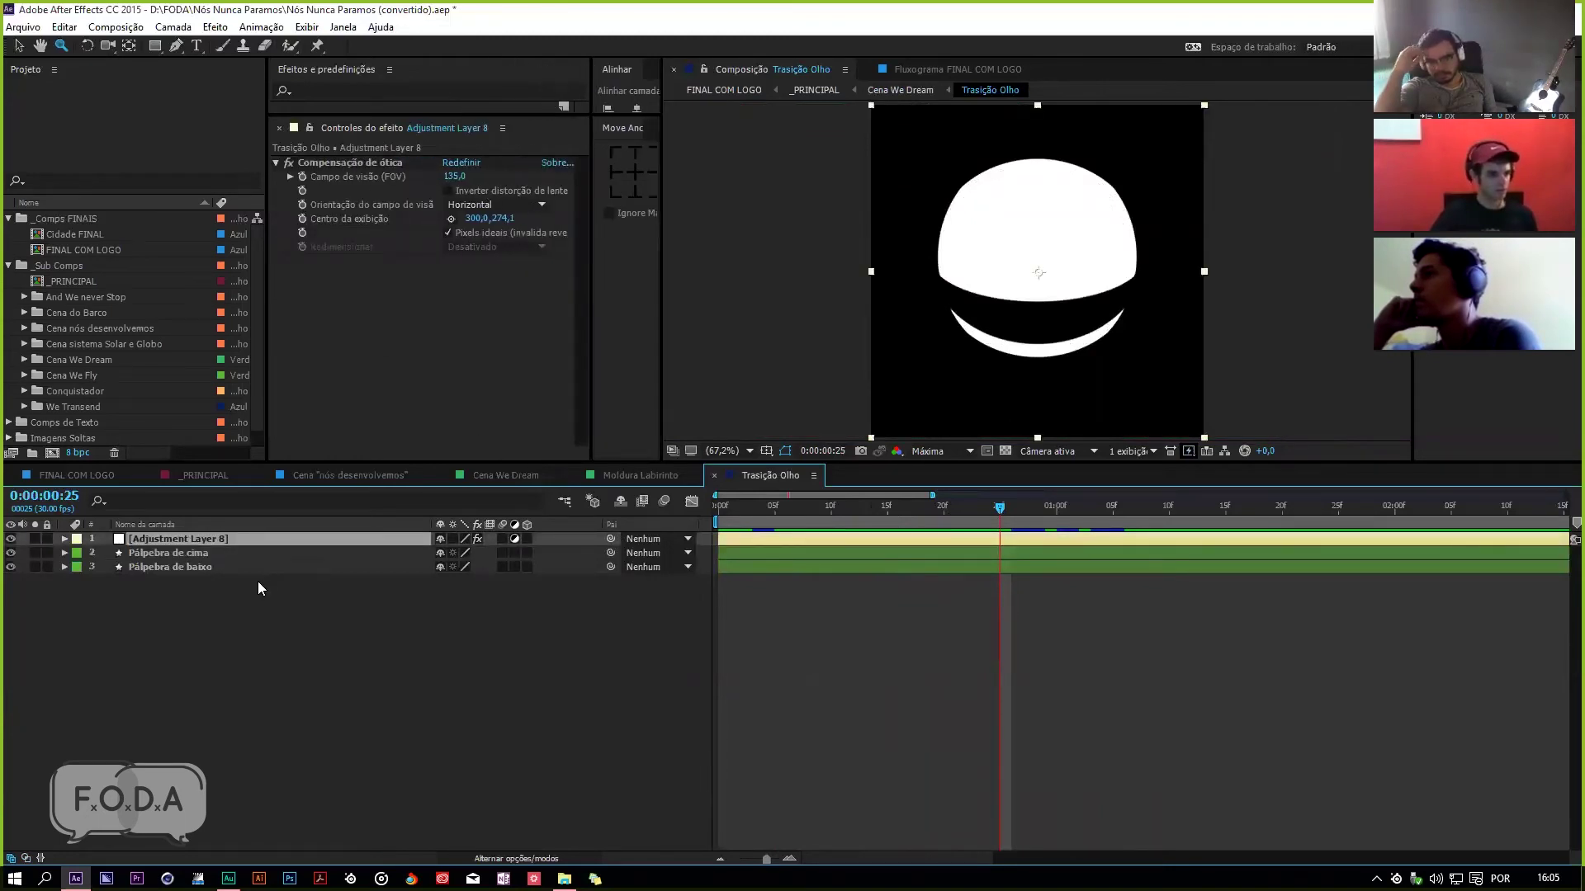
Step: End the Trasição Olho work area at 0:00:01:15 and preview the eyelids with the adjustment layer hidden and shown again
left_click(281, 553)
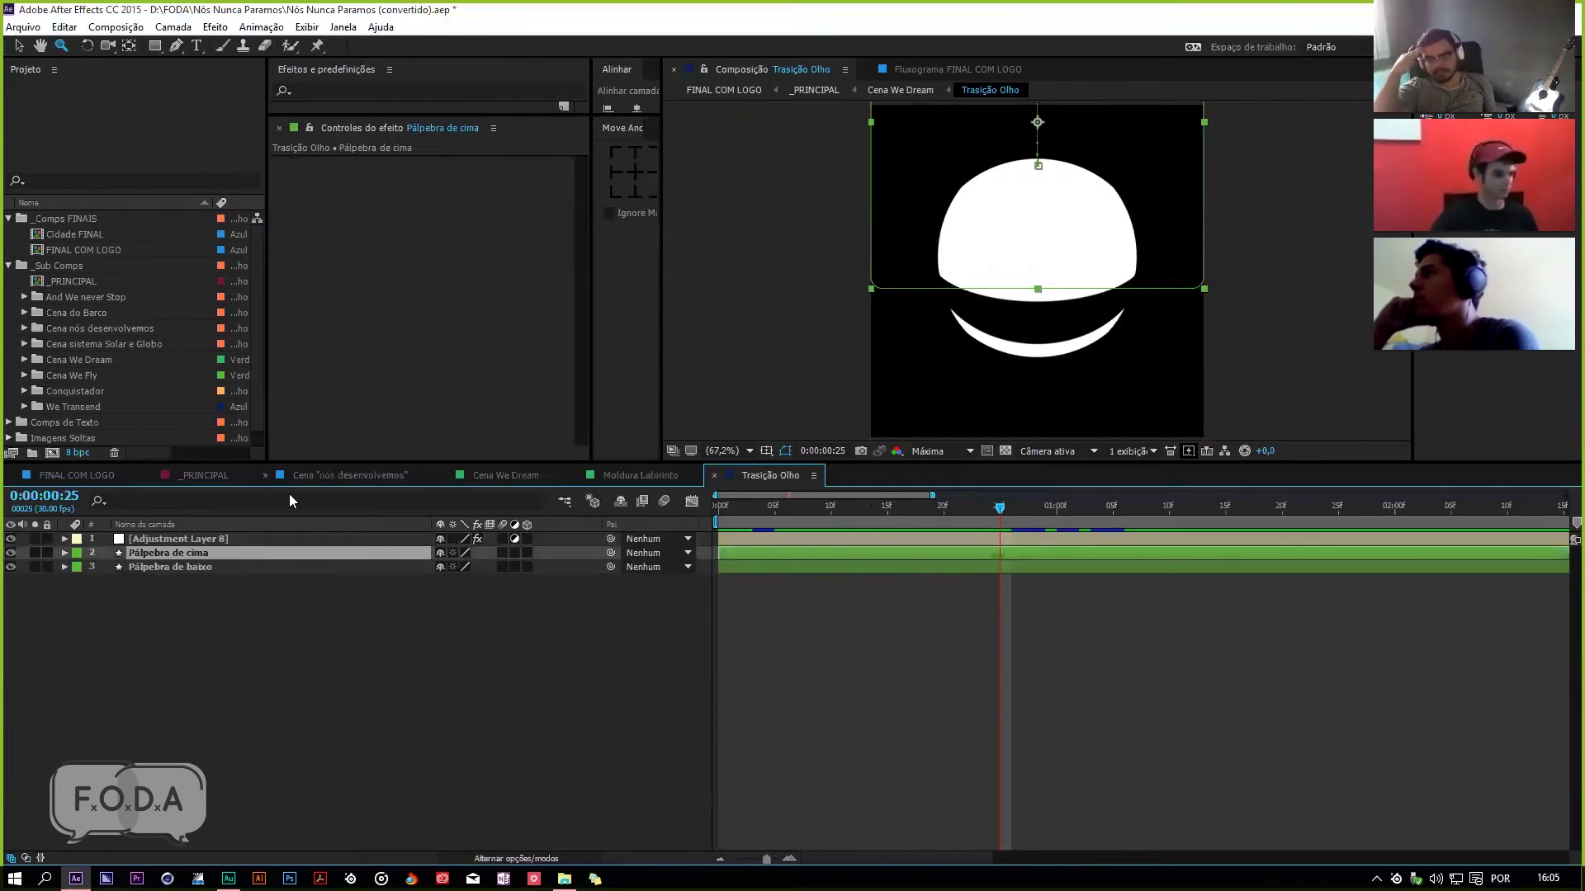
key("Return")
left_click(11, 539)
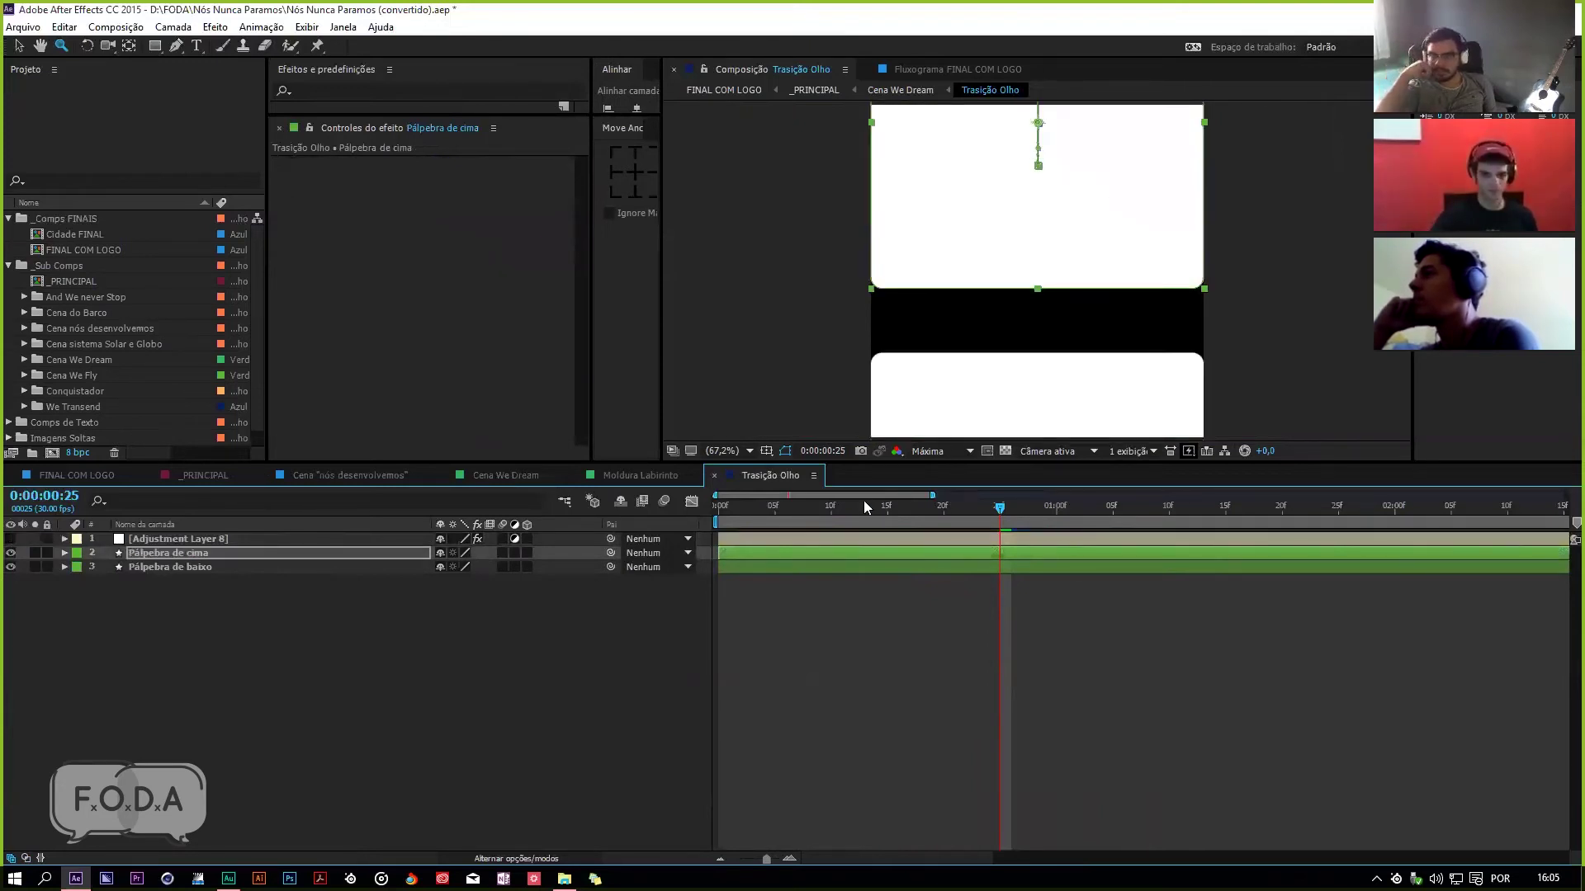
key("space")
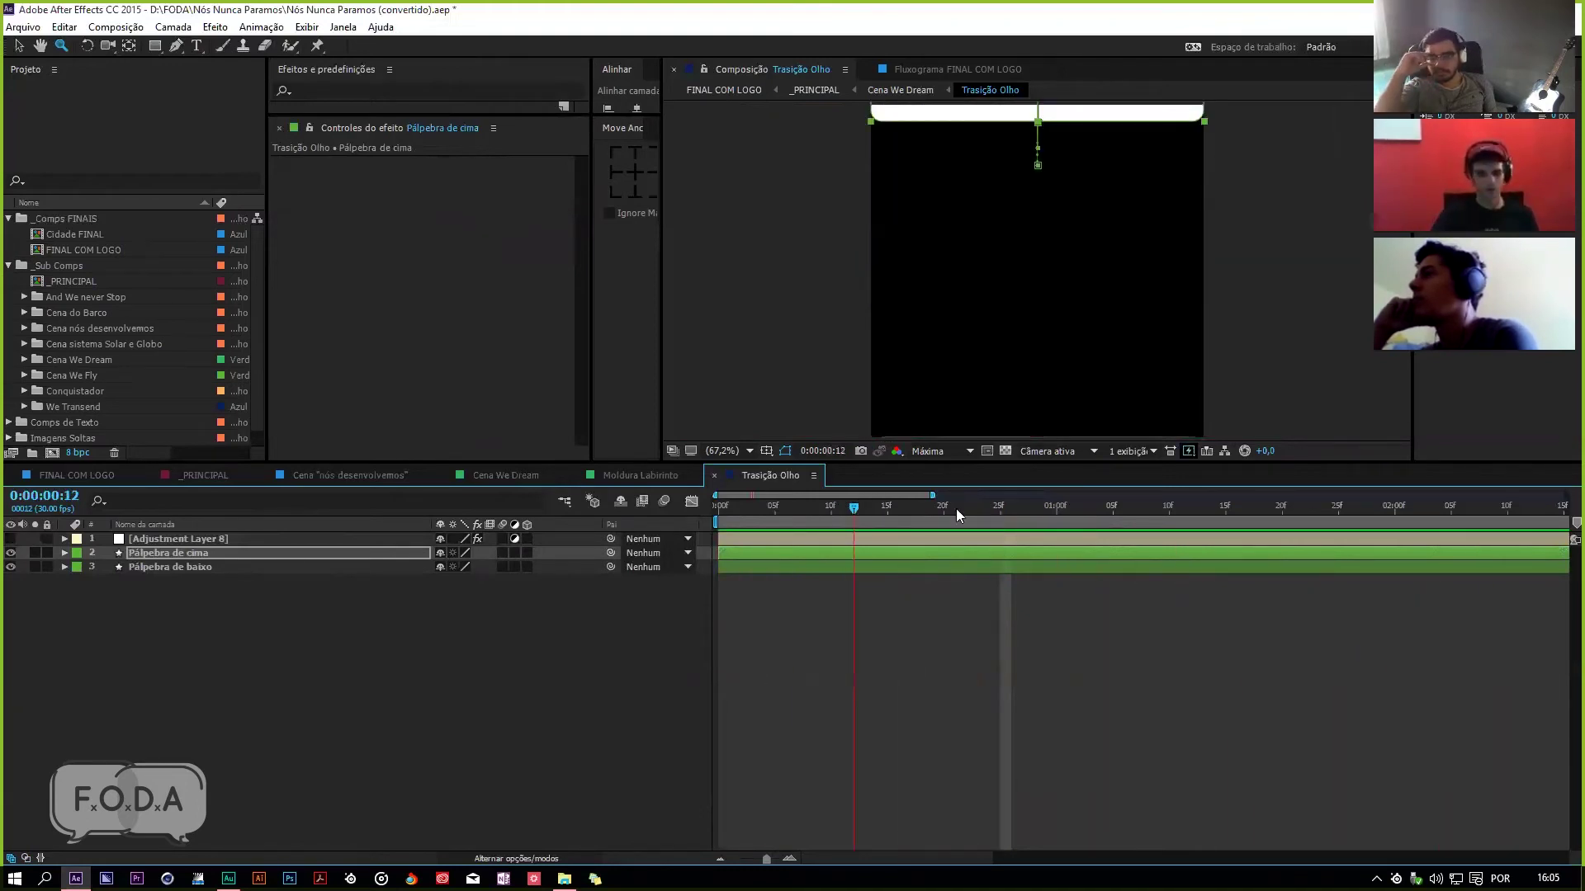
key("space")
key("n")
key("space")
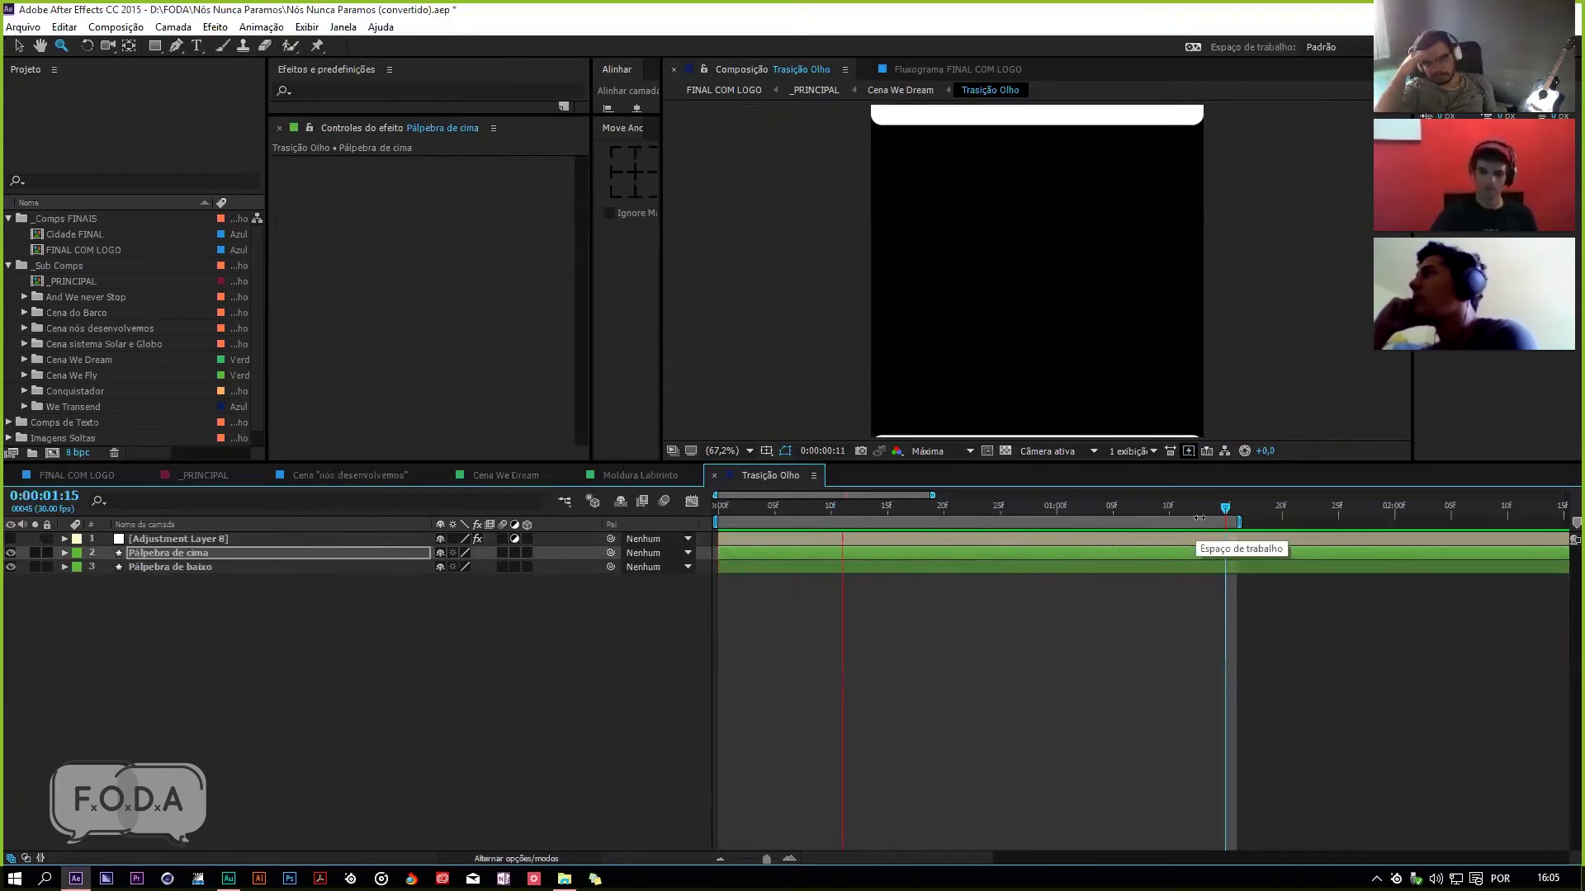
left_click(10, 538)
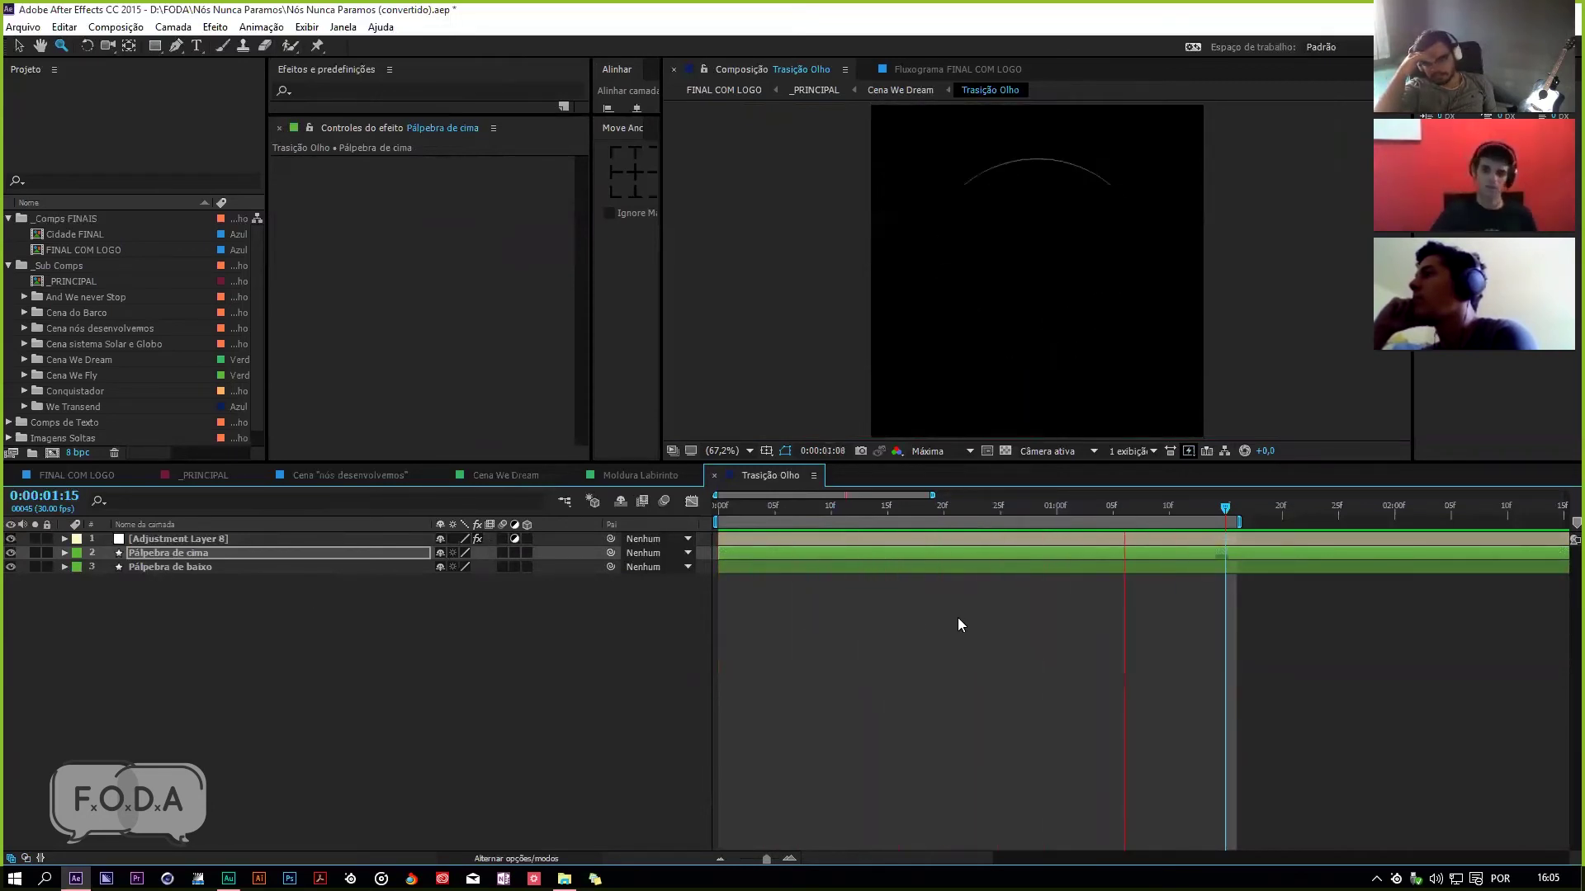
left_click(835, 506)
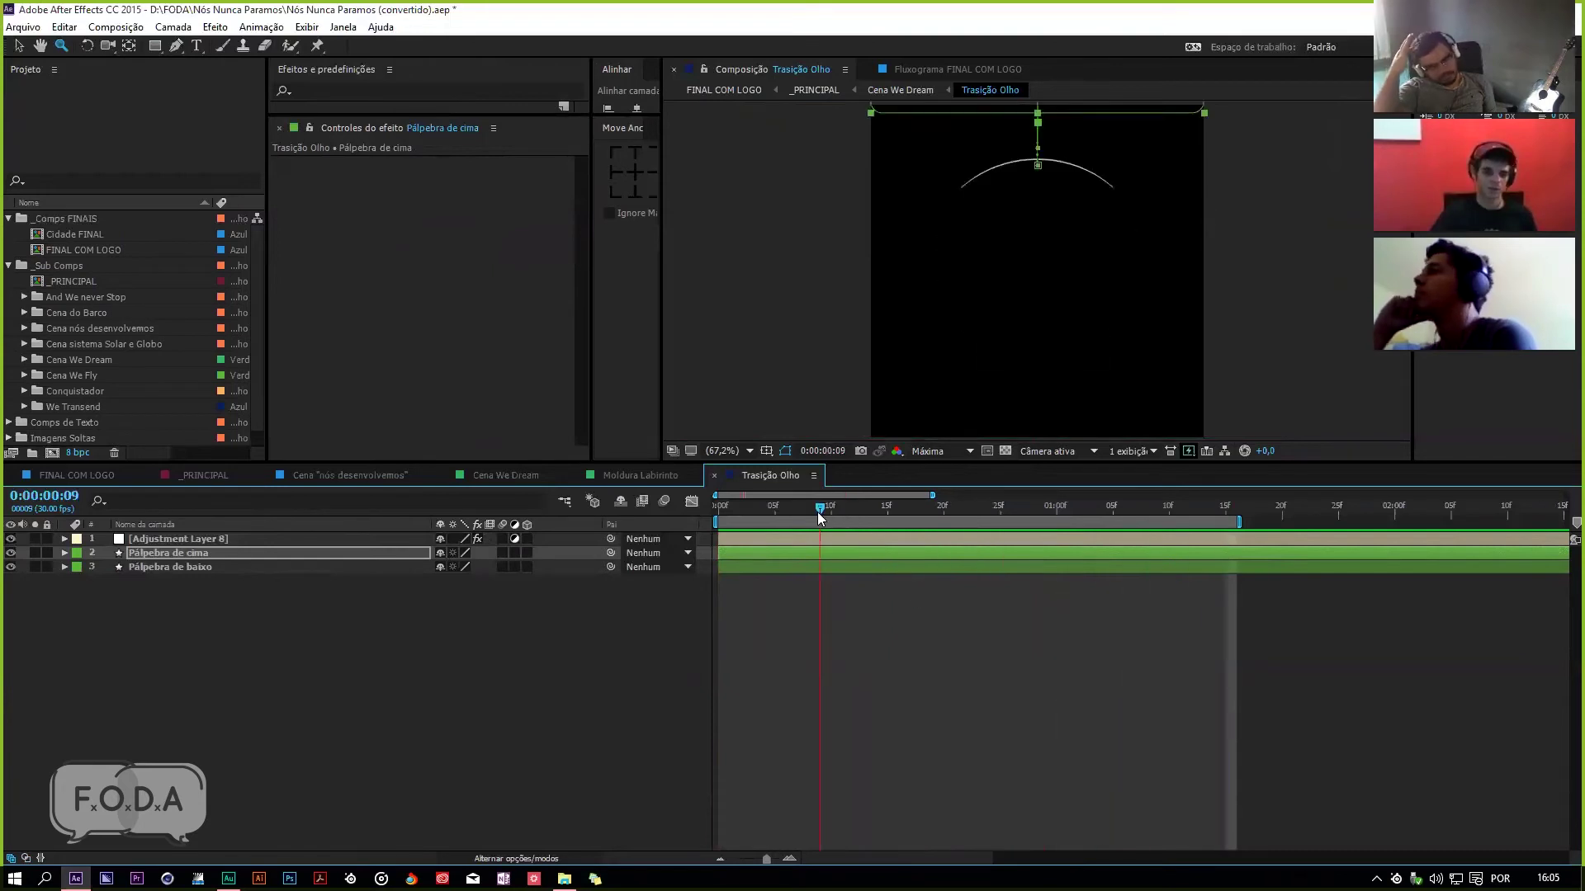
Step: Close Moldura Labirinto and Trasição Olho, and preview Cena We Dream with its work area starting at 0:00:16:17
left_click(619, 475)
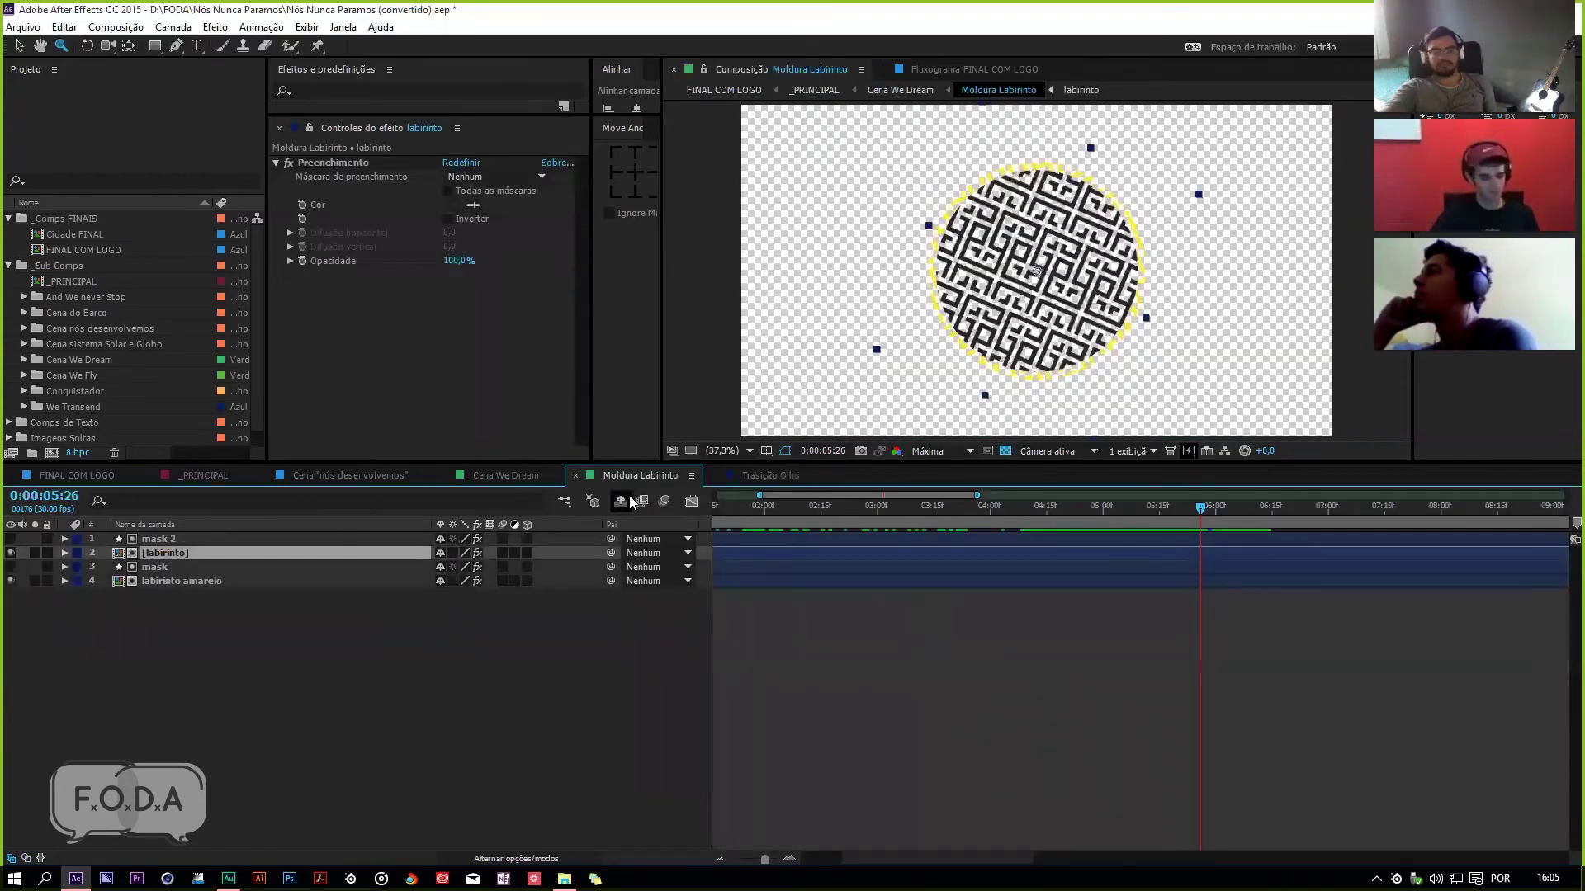
key("ctrl+w")
left_click(523, 482)
mouse_move(1163, 508)
left_mouse_down()
mouse_move(1222, 509)
mouse_move(1187, 519)
left_mouse_up()
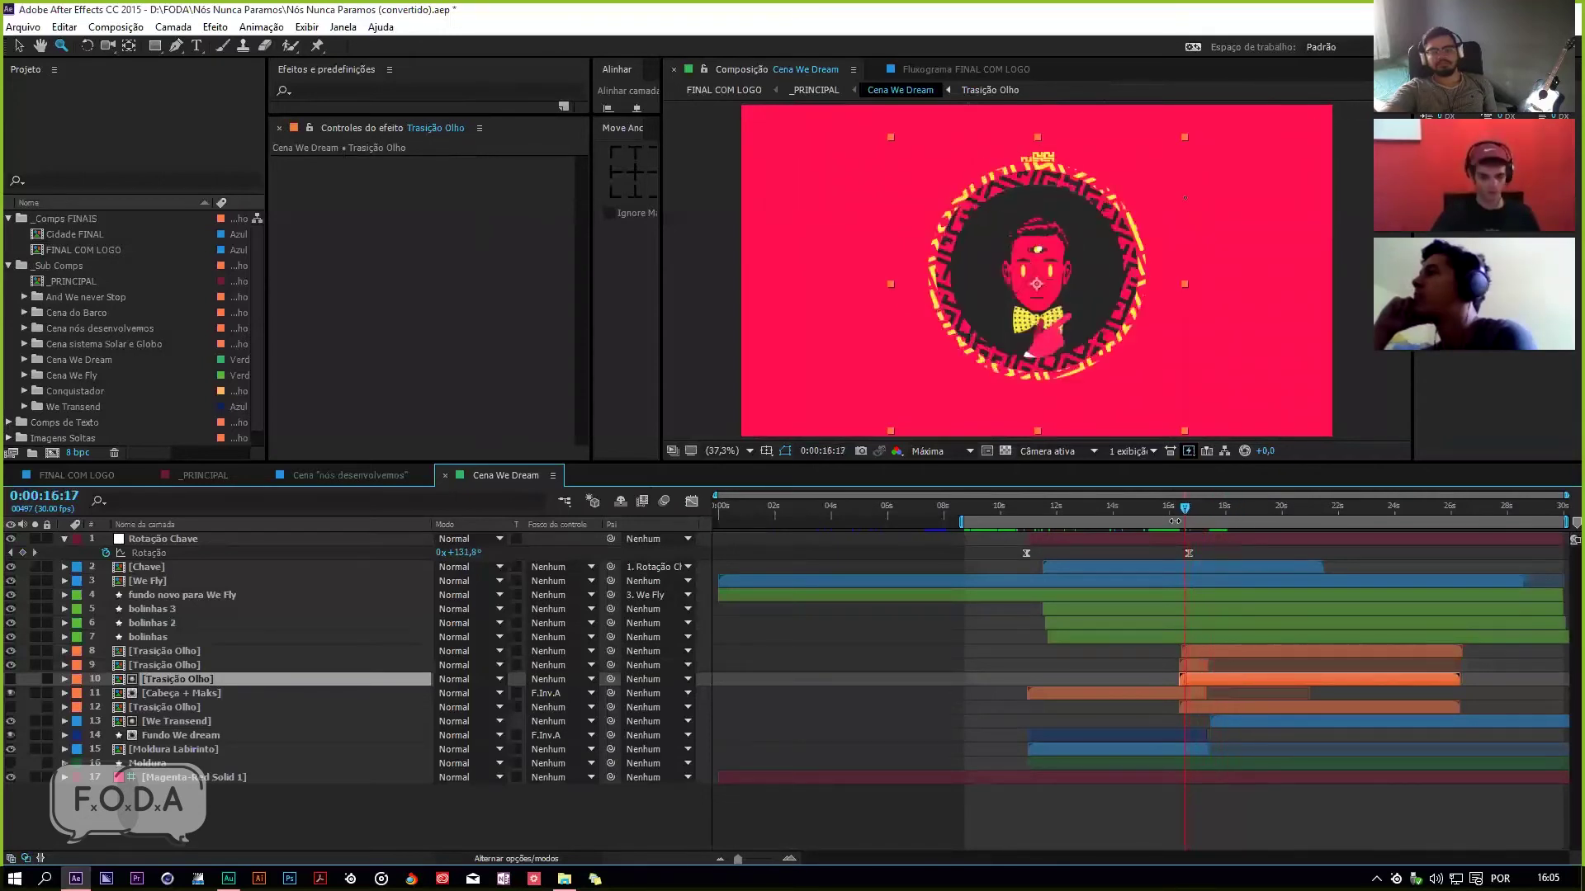
key("b")
key("space")
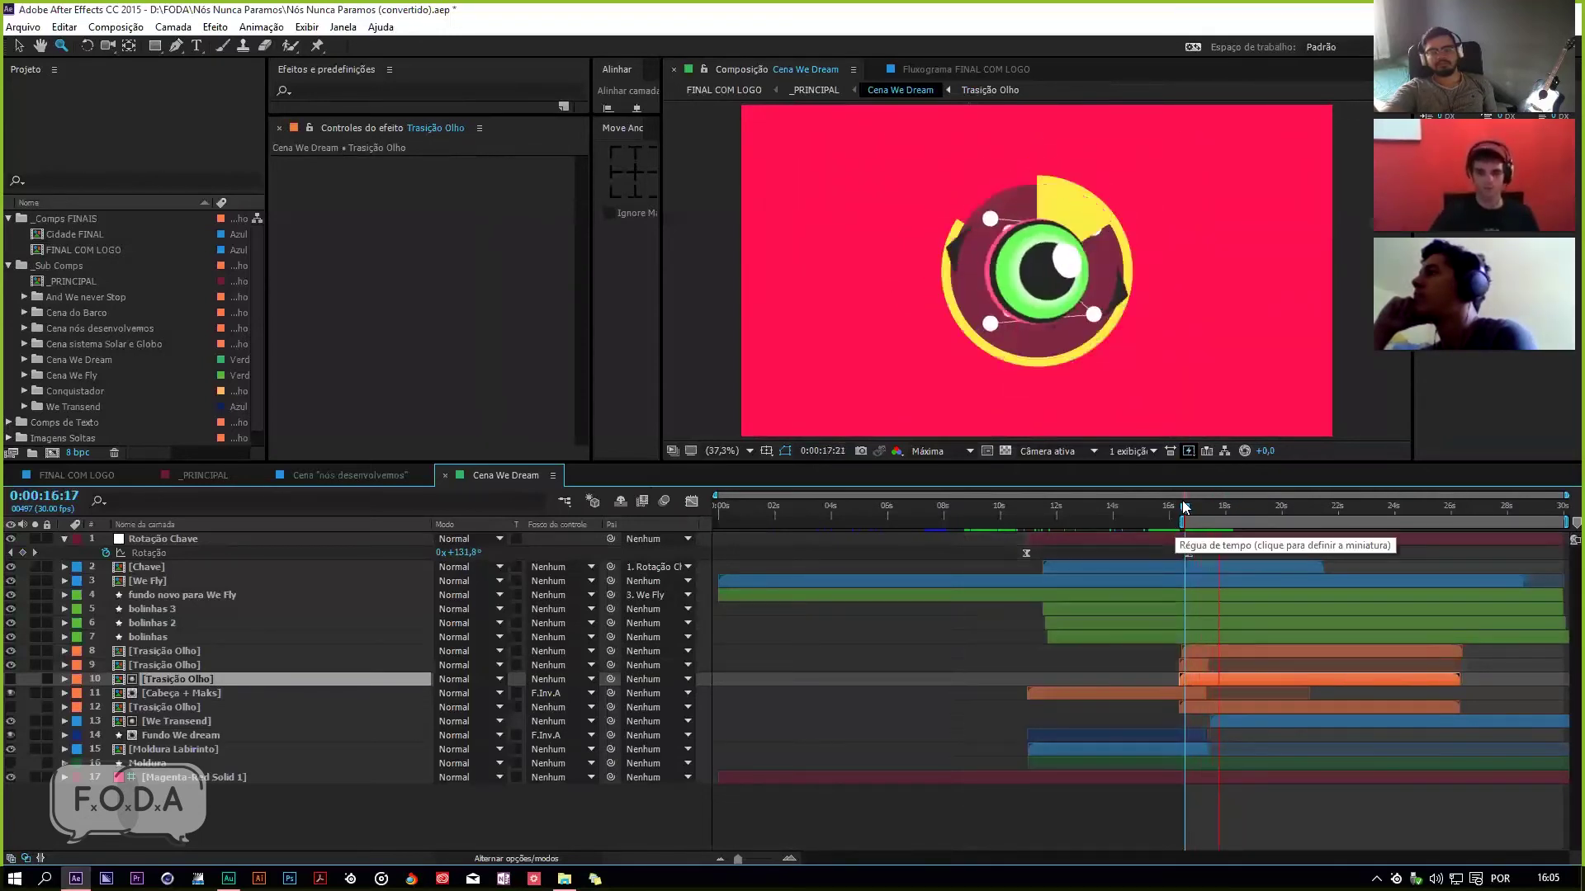
Step: Preview the green eye around 0:00:18:29, stop at 0:00:18:23 and save the project
left_click(1251, 515)
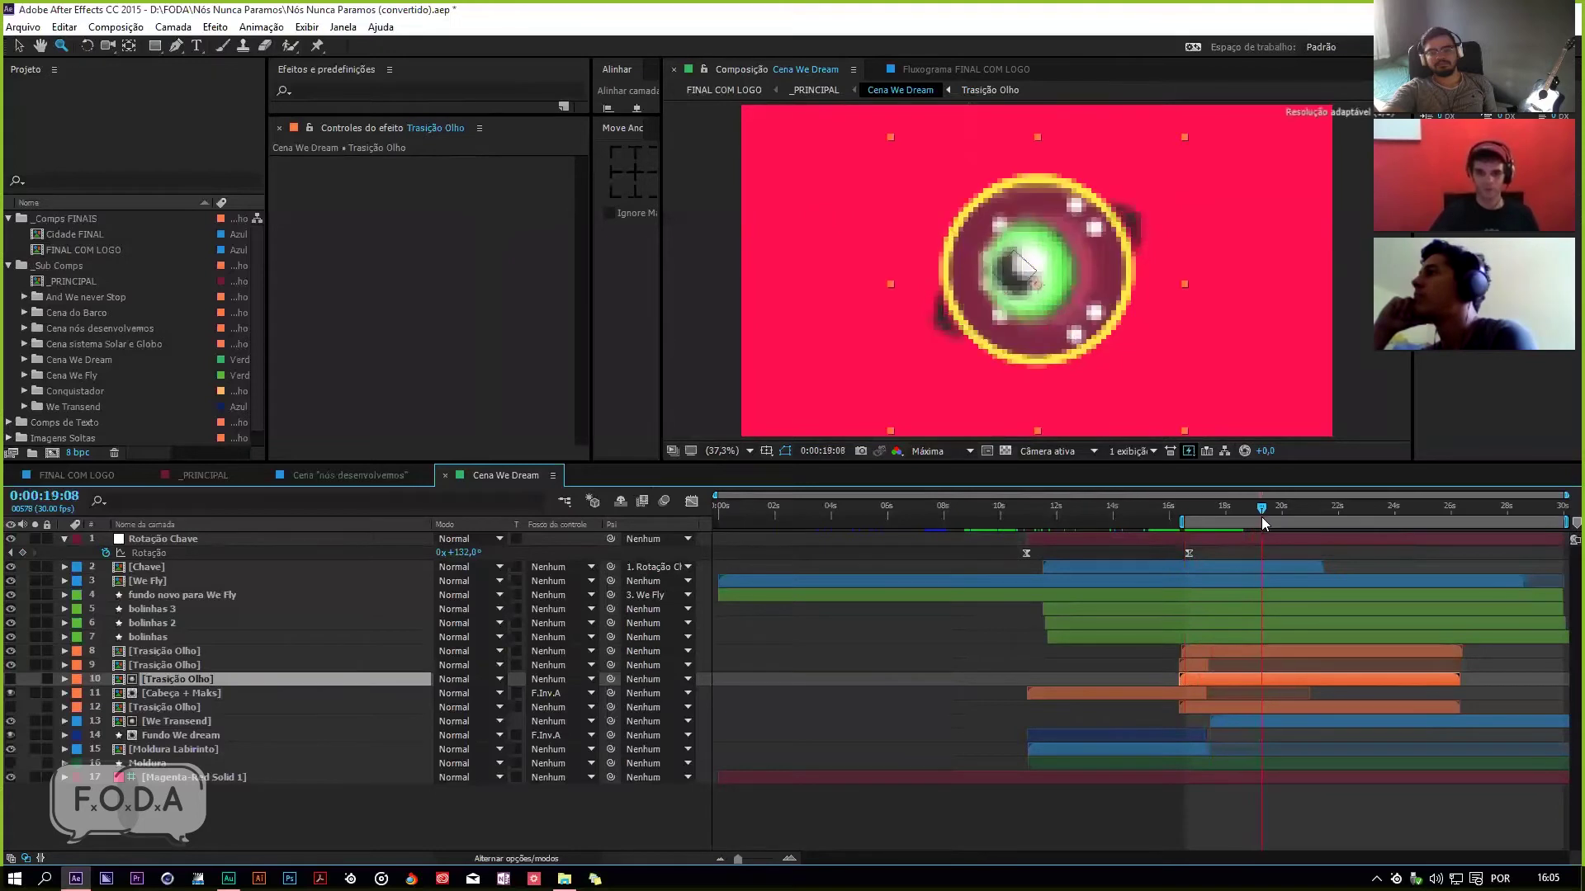
key("space")
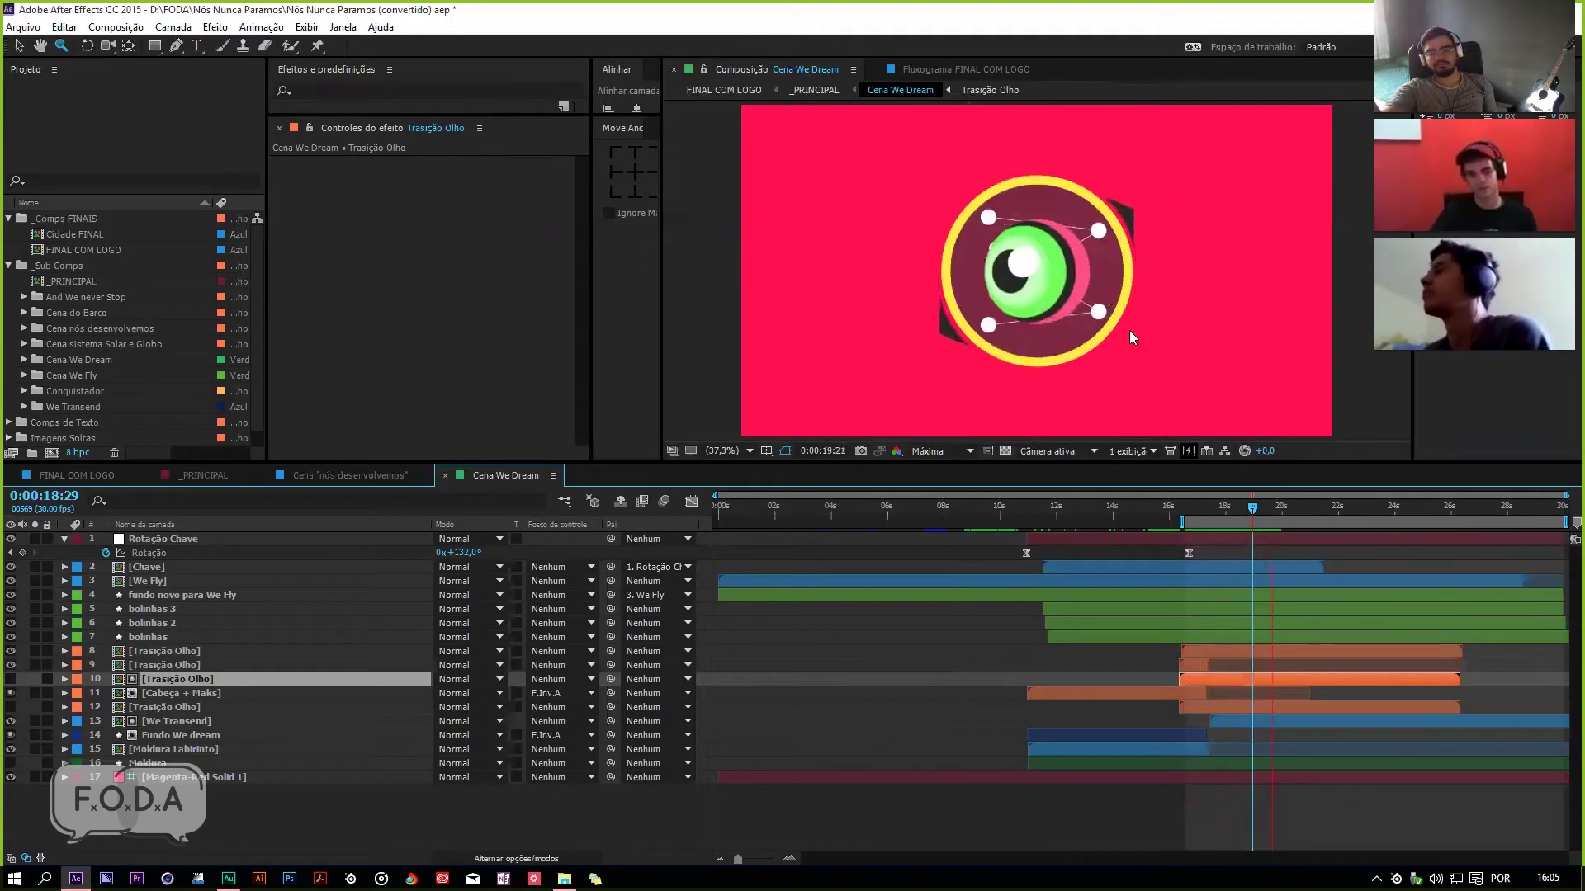
left_click(1250, 512)
key("ctrl+s")
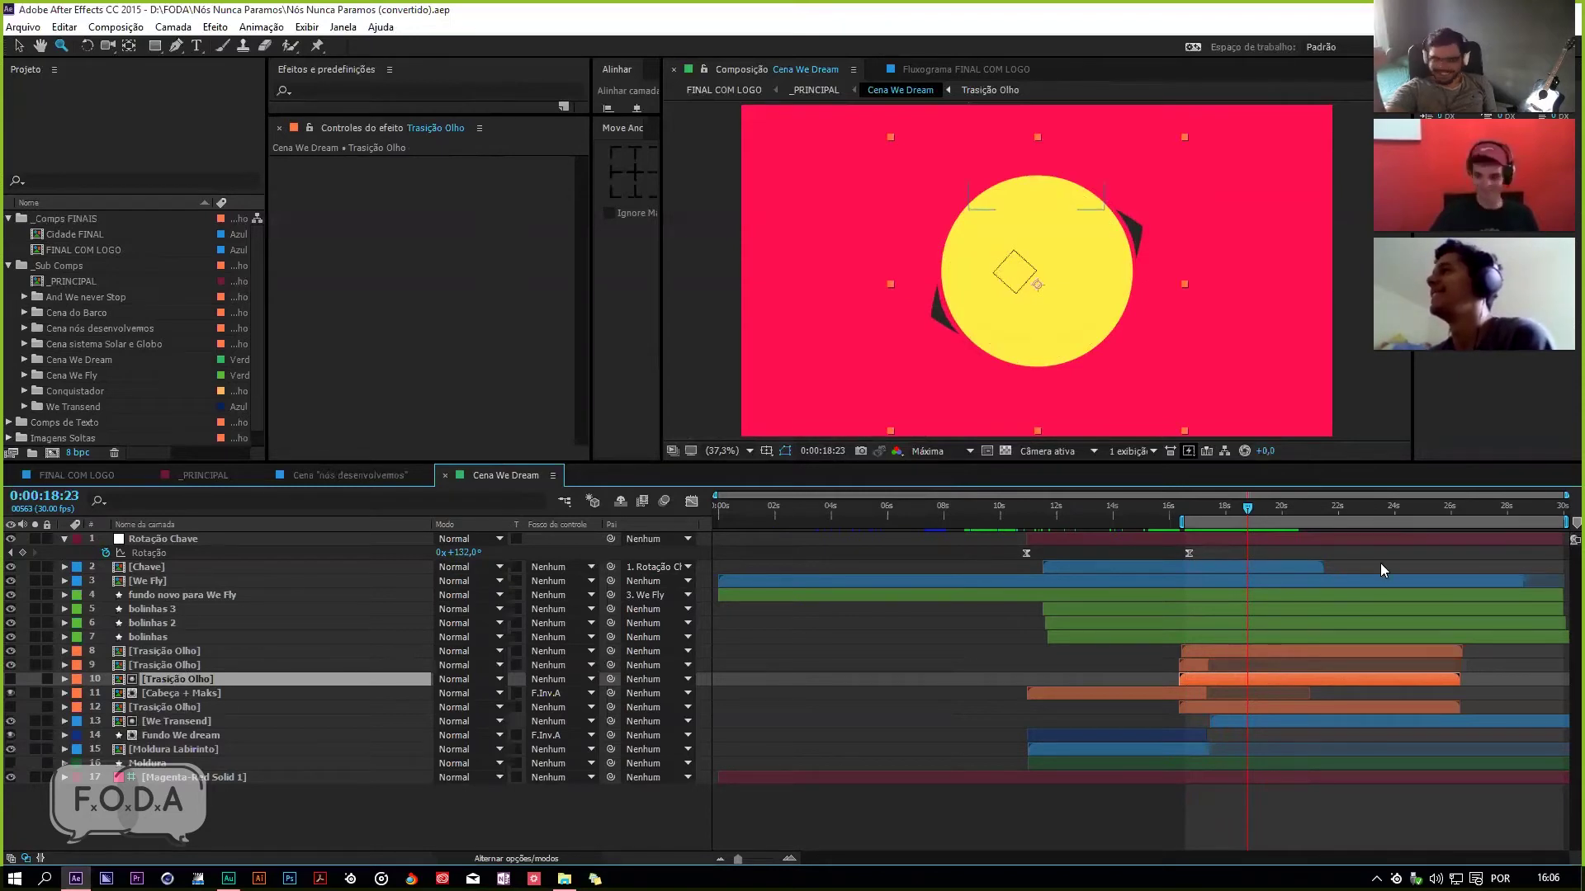
Step: Collapse the Rotação Chave layer's keyframed properties, and briefly open and close the Trasição Olho composition from layer 8
left_click(1244, 542)
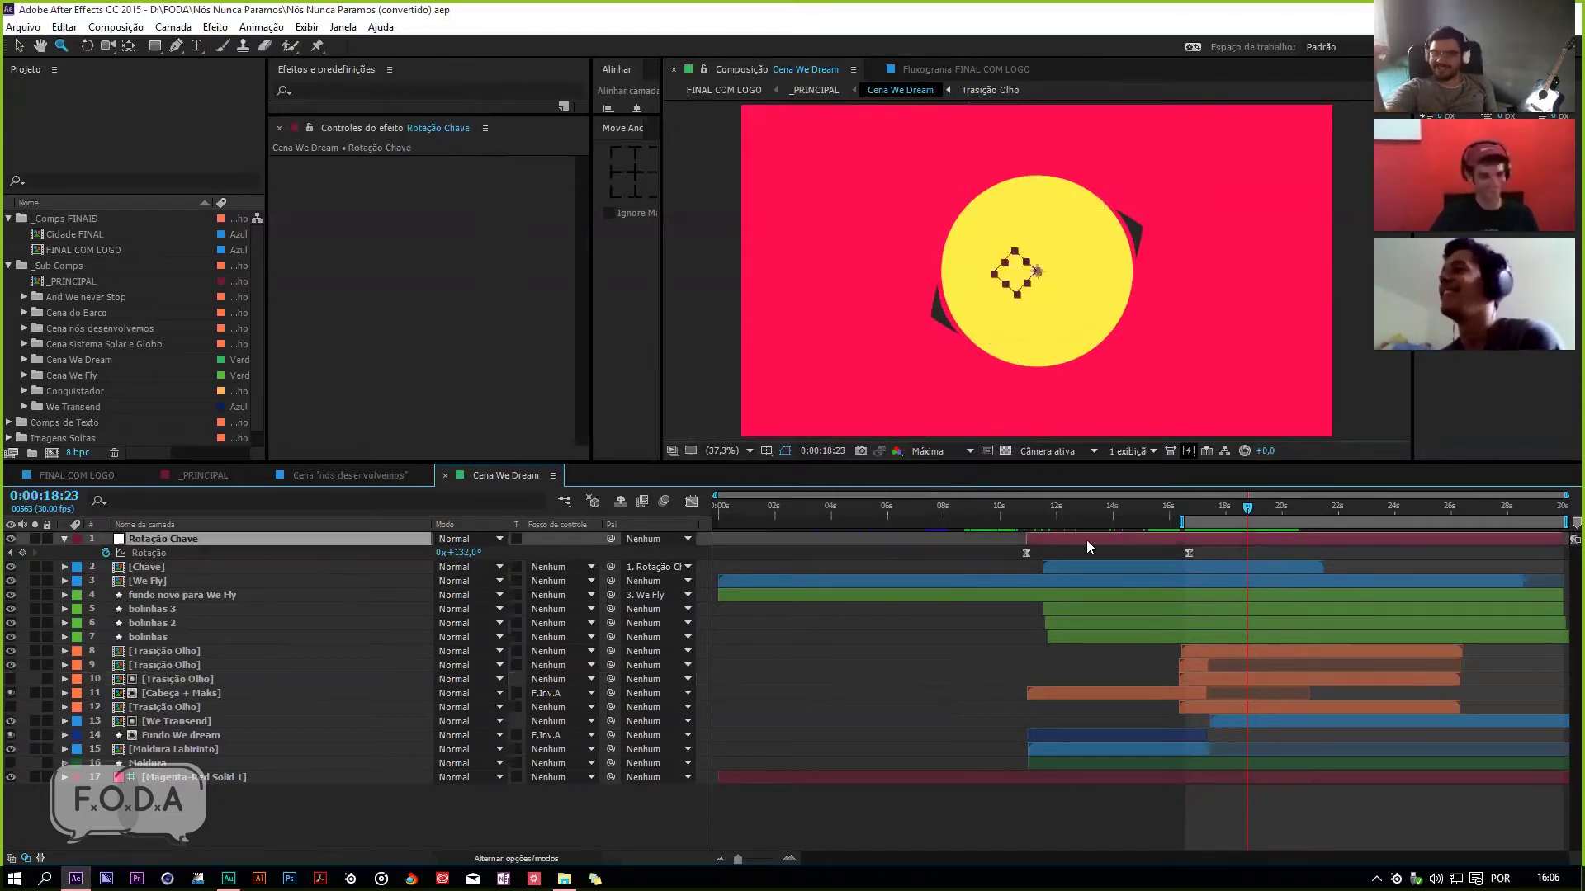
key("u")
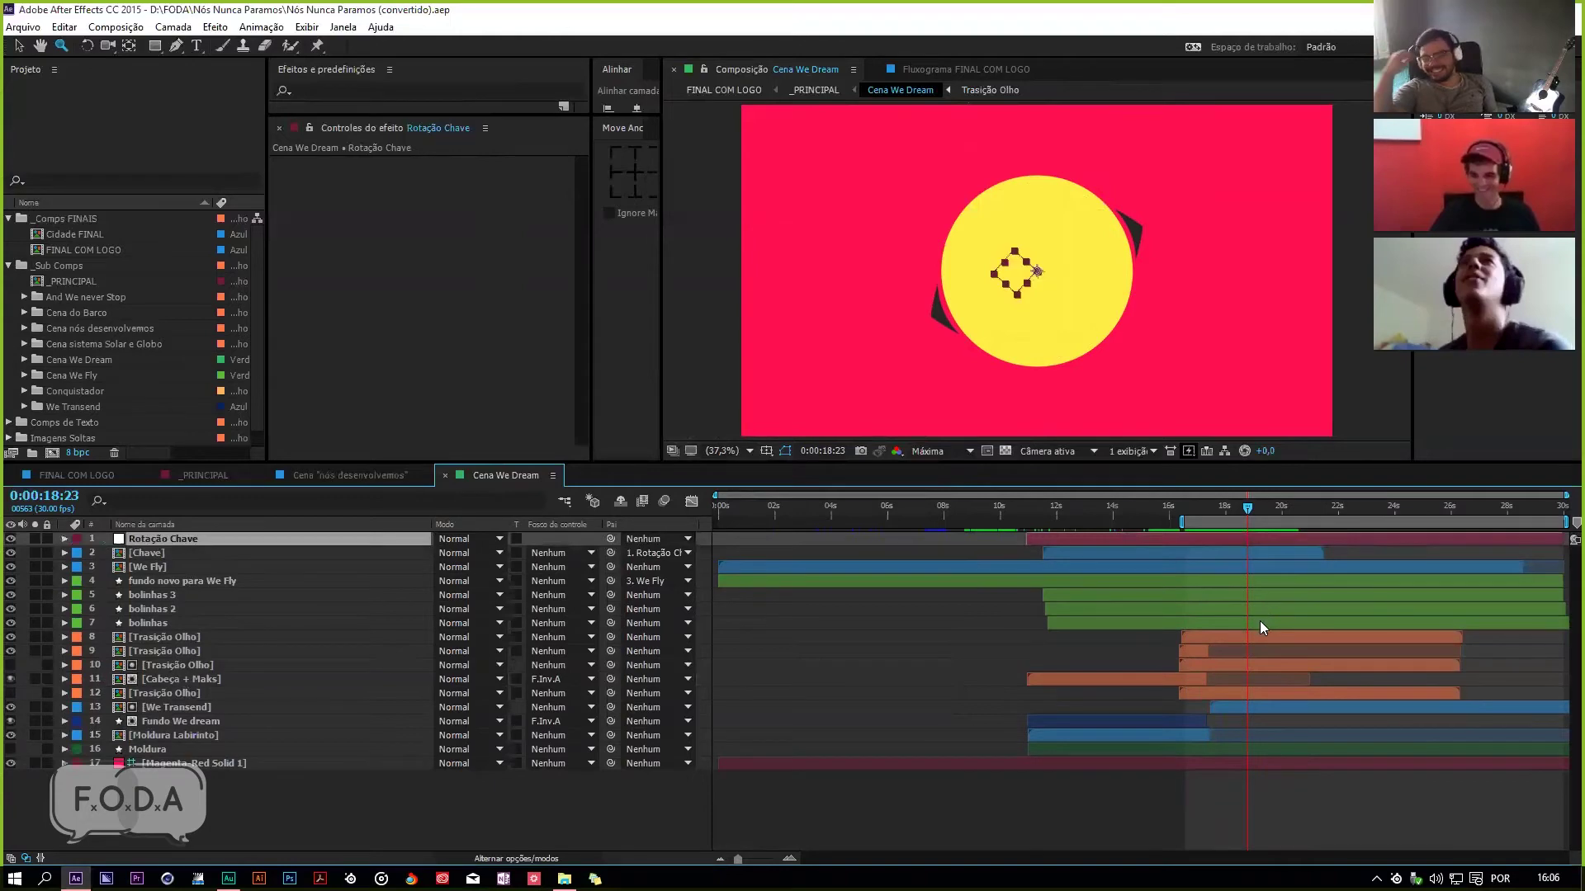
double_click(1255, 629)
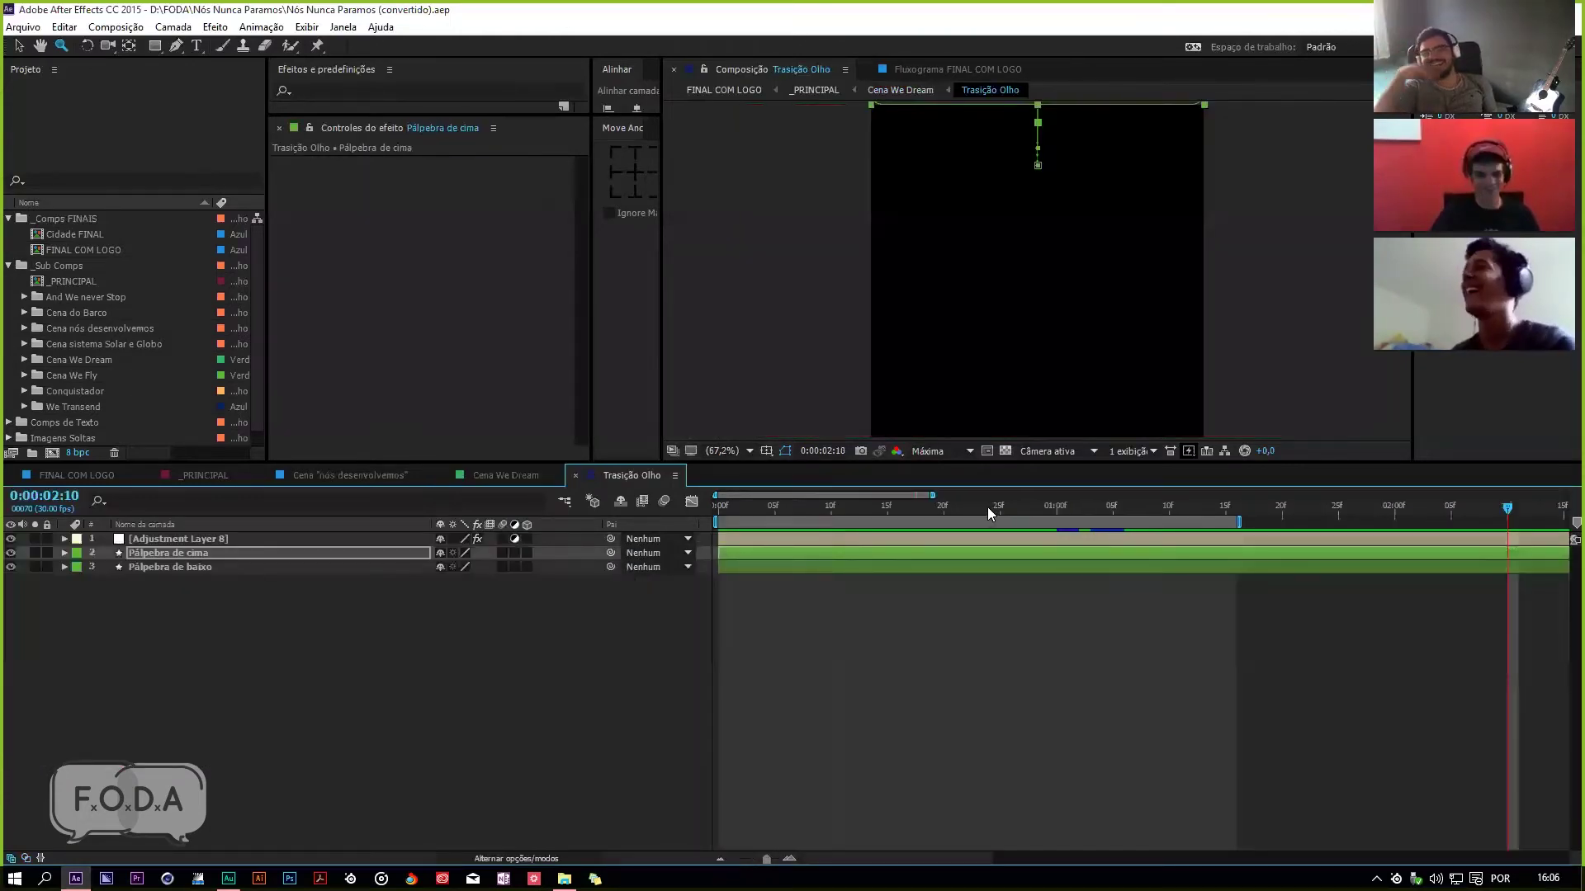
key("ctrl+w")
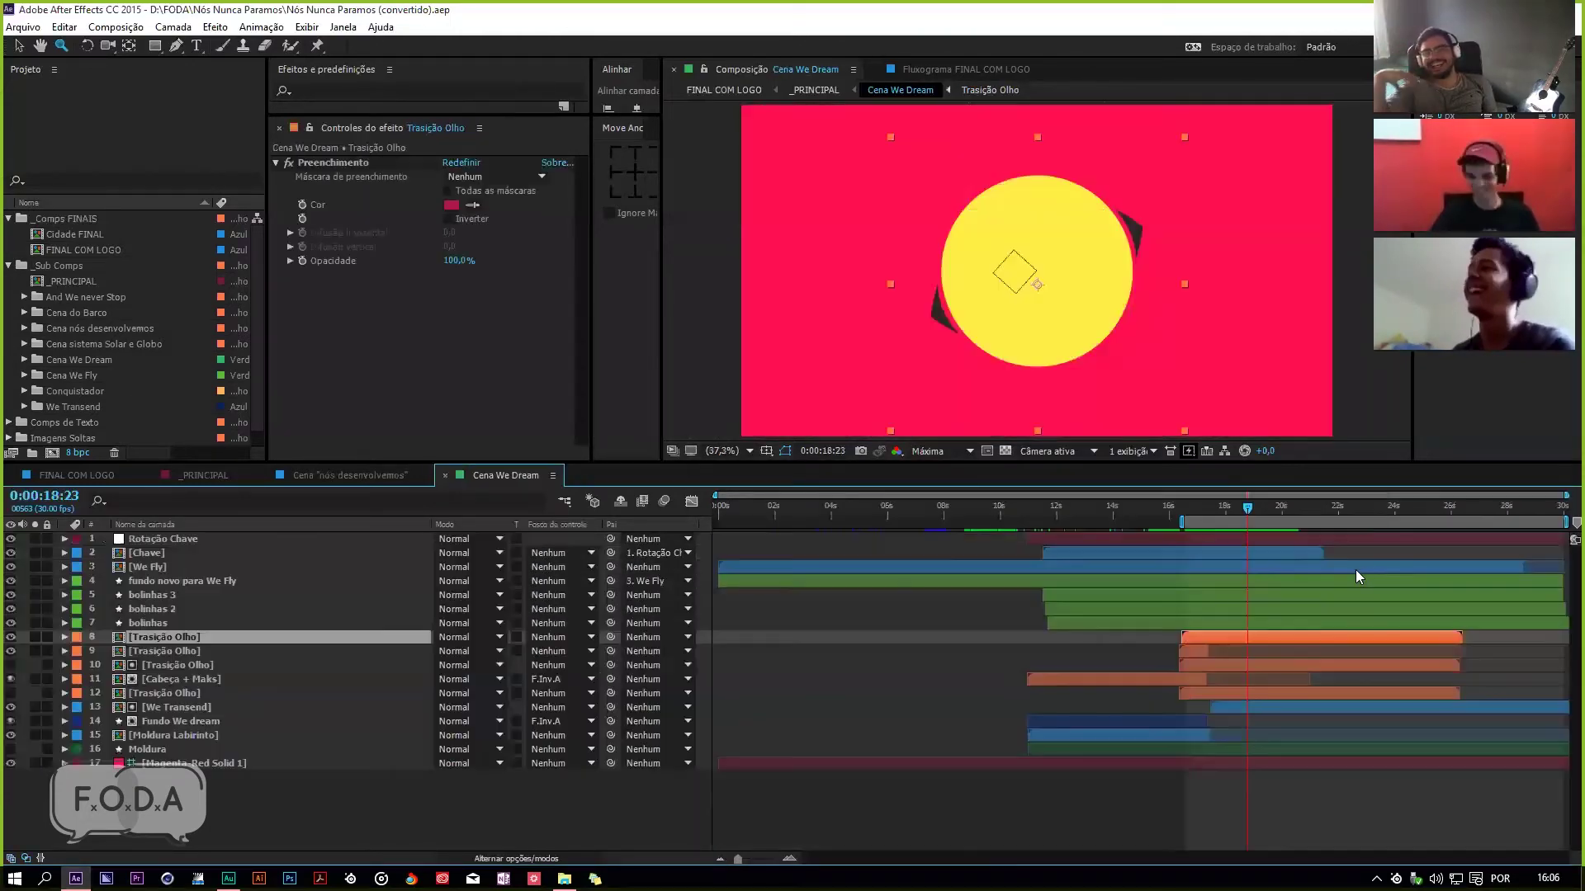
Step: Open We Transend and its nested piscada olho composition, preview the blink to 0:00:02:07 and close piscada olho
left_click(1247, 706)
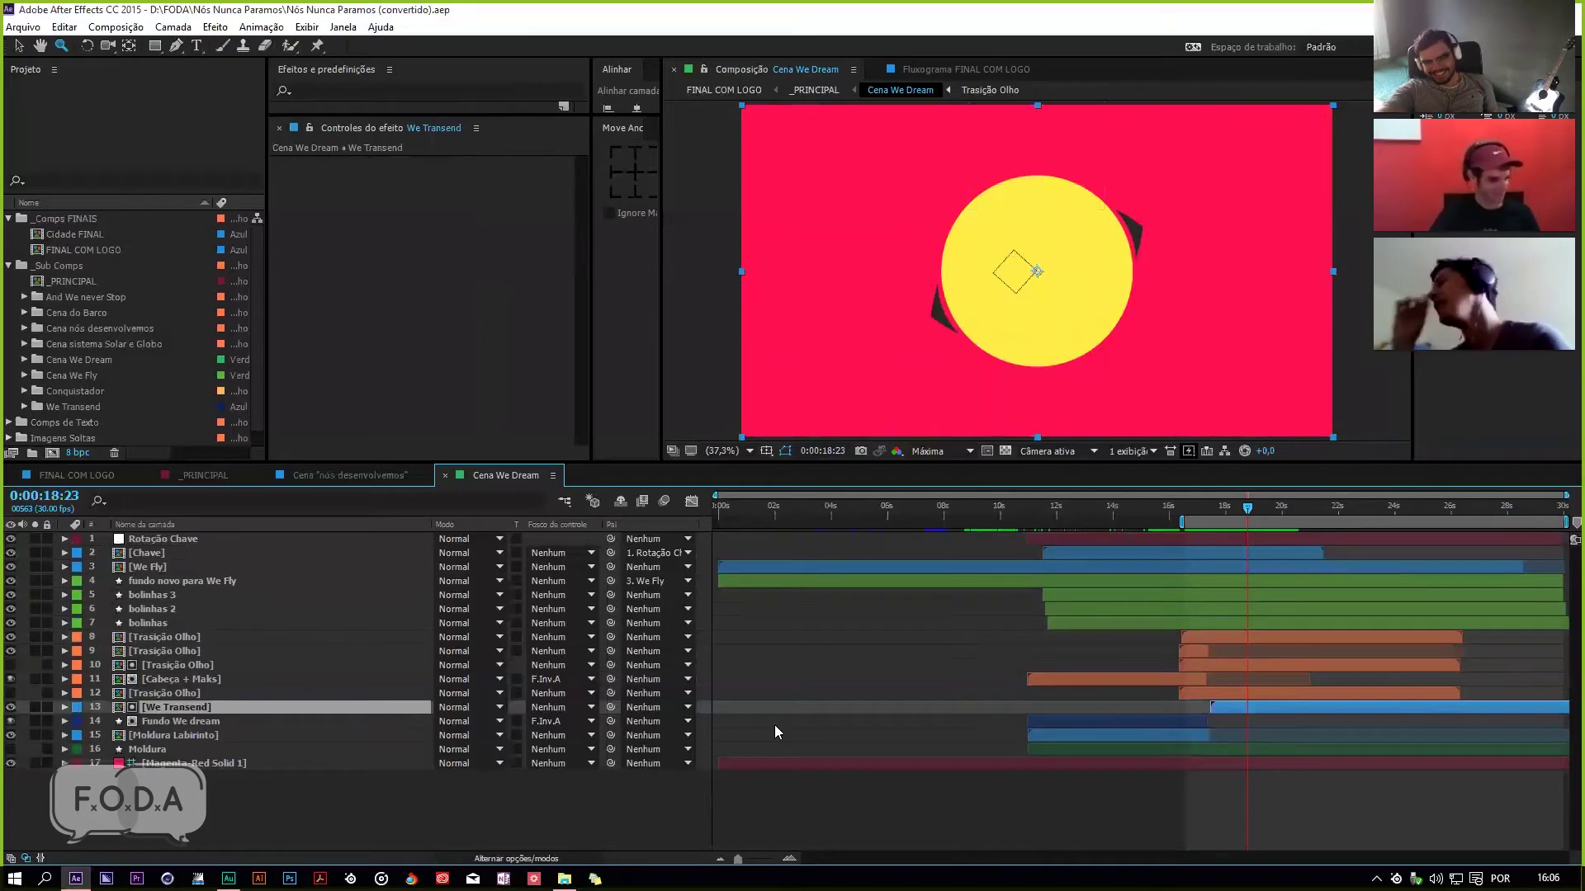
double_click(264, 703)
left_click_drag(747, 516, 728, 514)
double_click(149, 553)
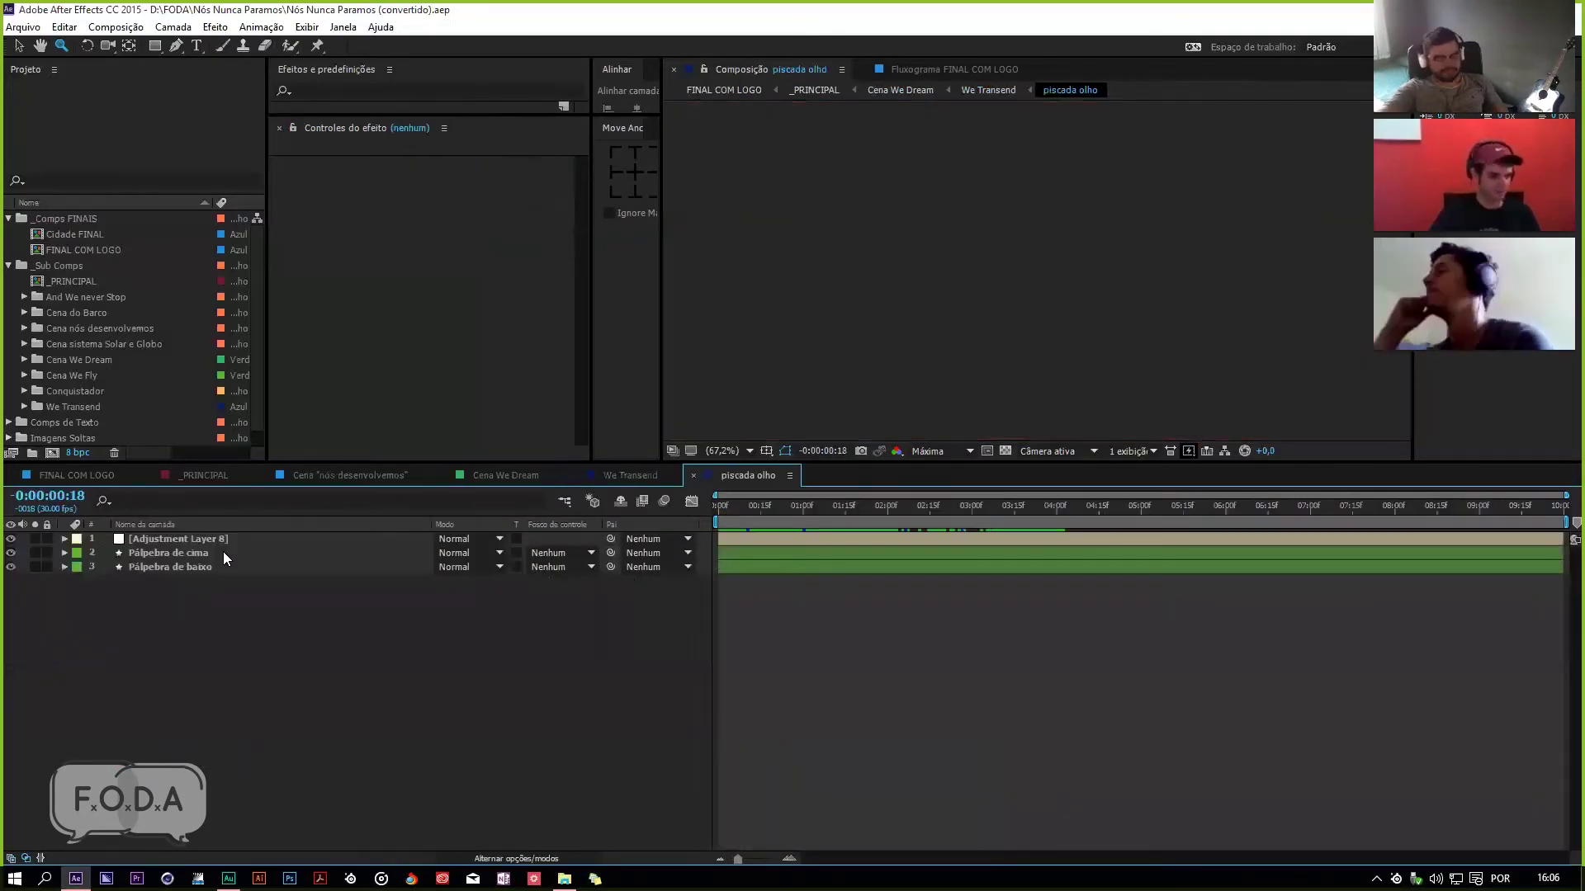
left_click(966, 528)
key("space")
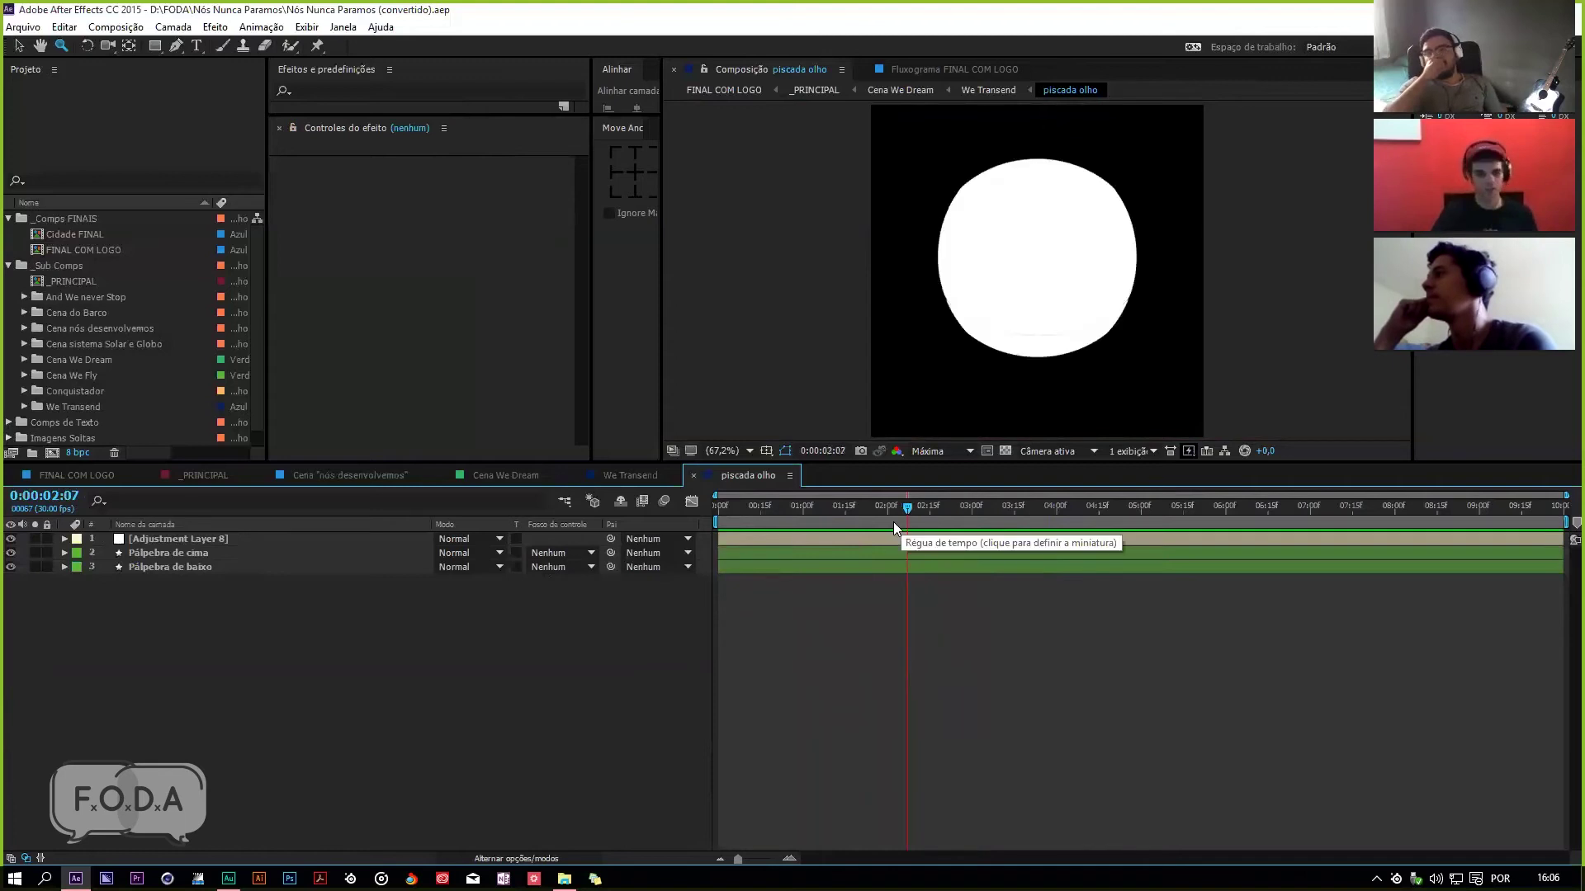
left_click(693, 475)
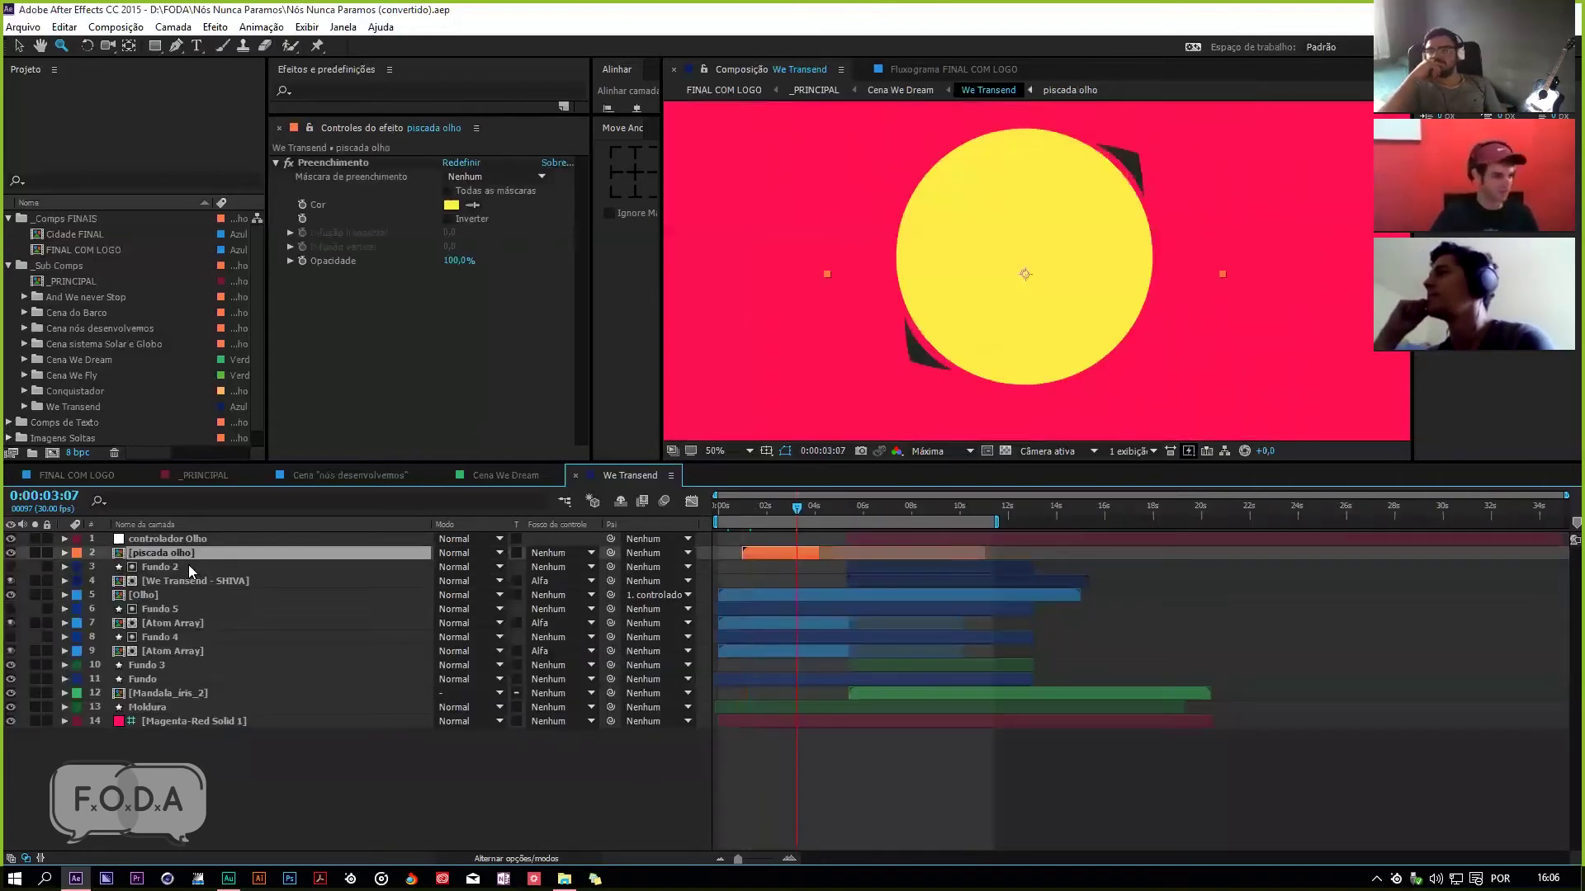
Step: Select the Mandala_iris_2 layer and move We Transend to 0:00:01:25 to view the half-closed eye
left_click(169, 693)
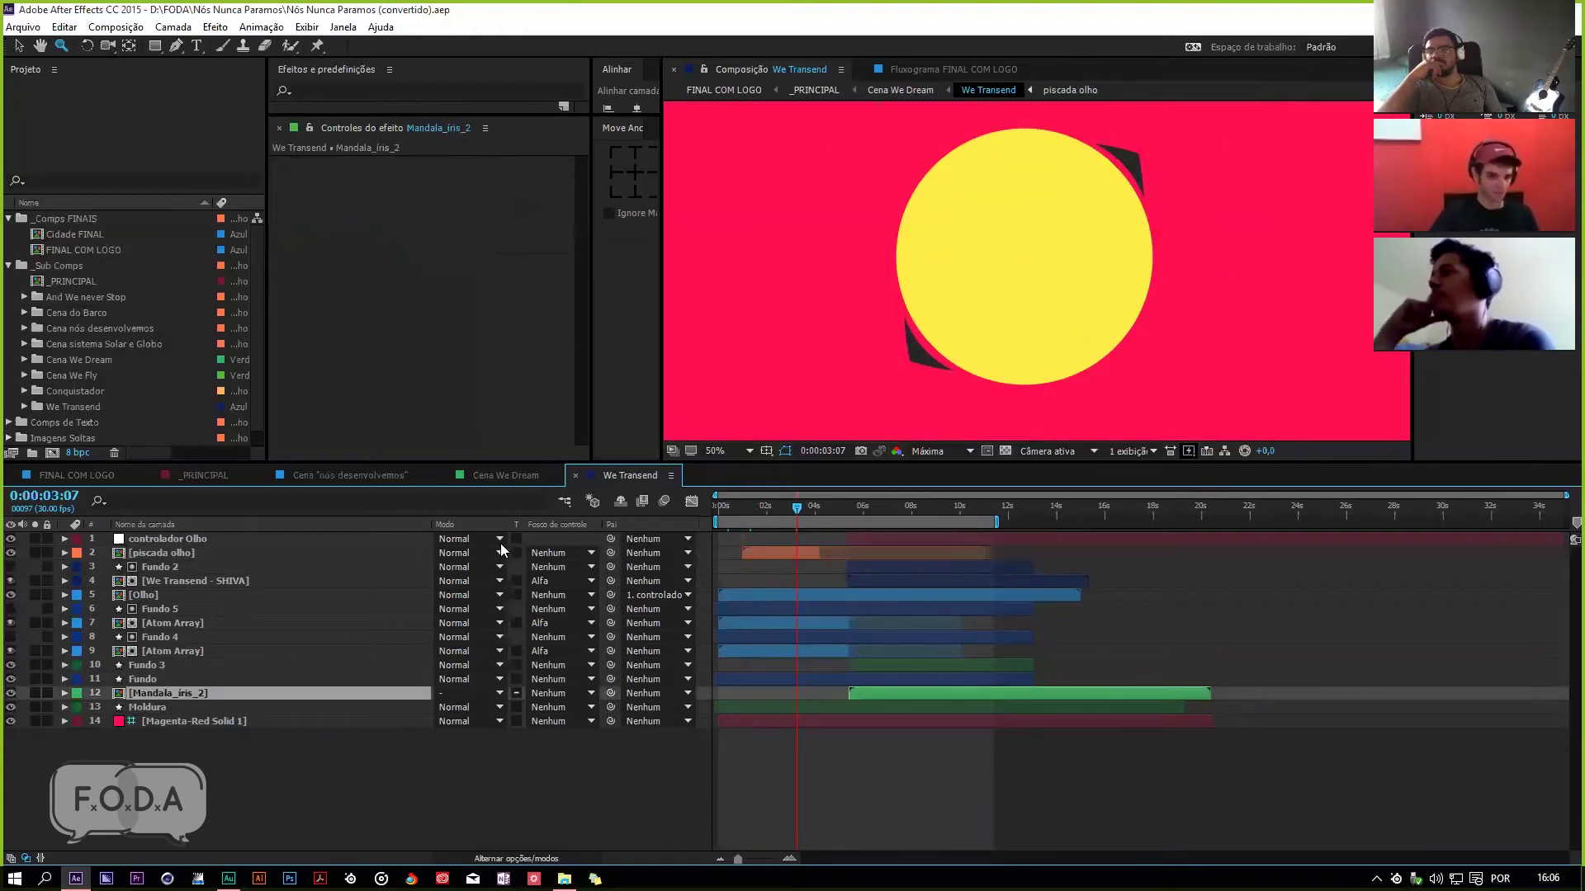
left_click(763, 507)
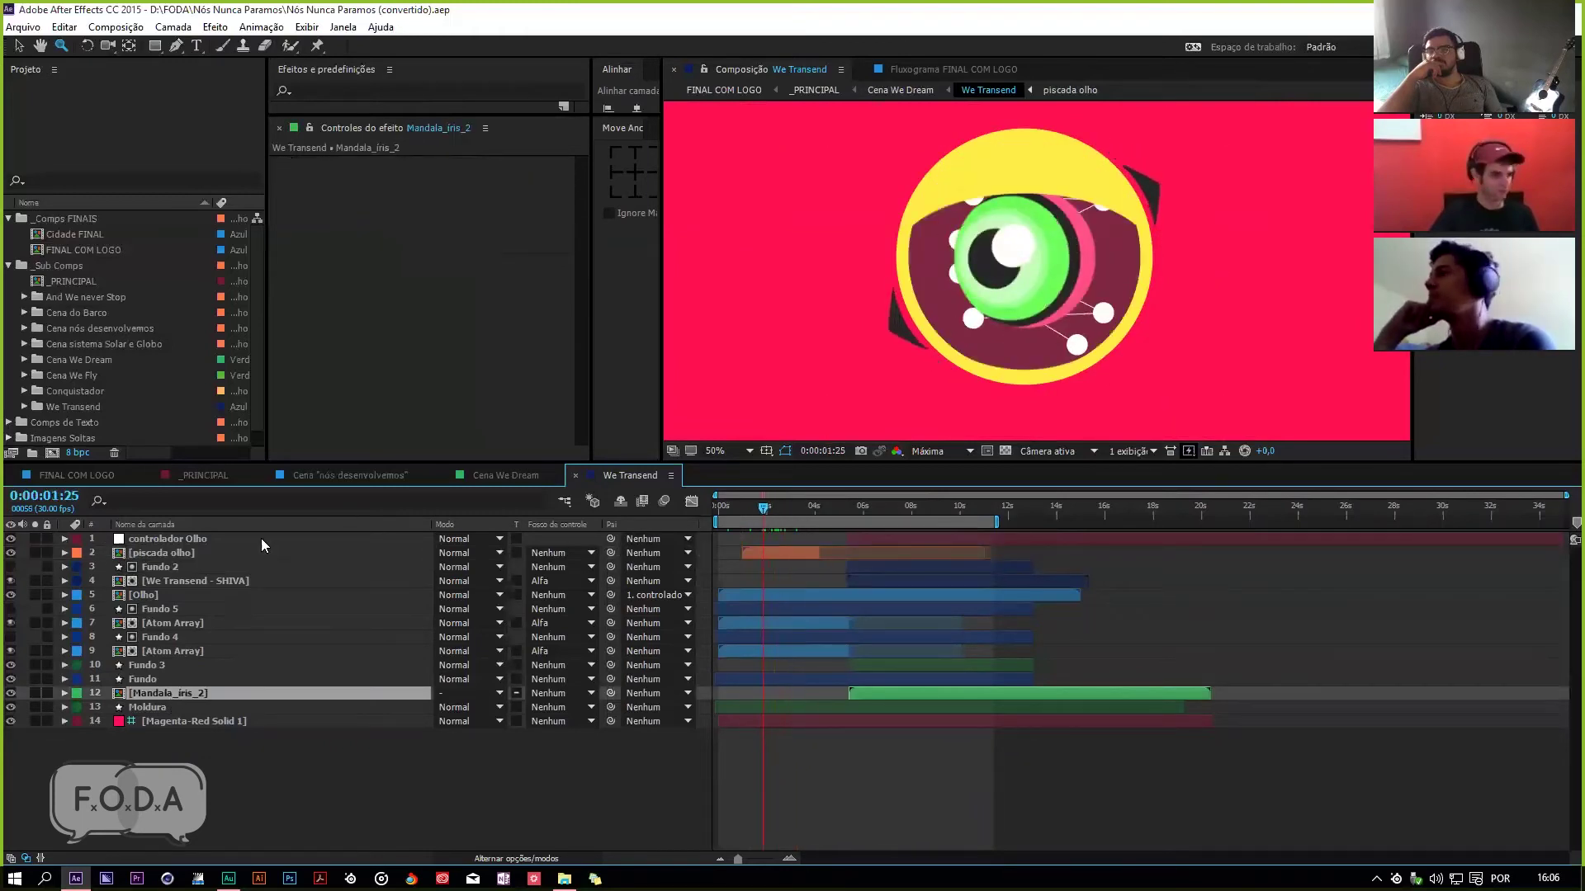
Step: Open the Olho composition from We Transend, move to 0:00:02:00 and toggle the visibility of the controlador es1/dir 2 layer
left_click(157, 591)
double_click(153, 592)
left_click_drag(777, 518, 831, 545)
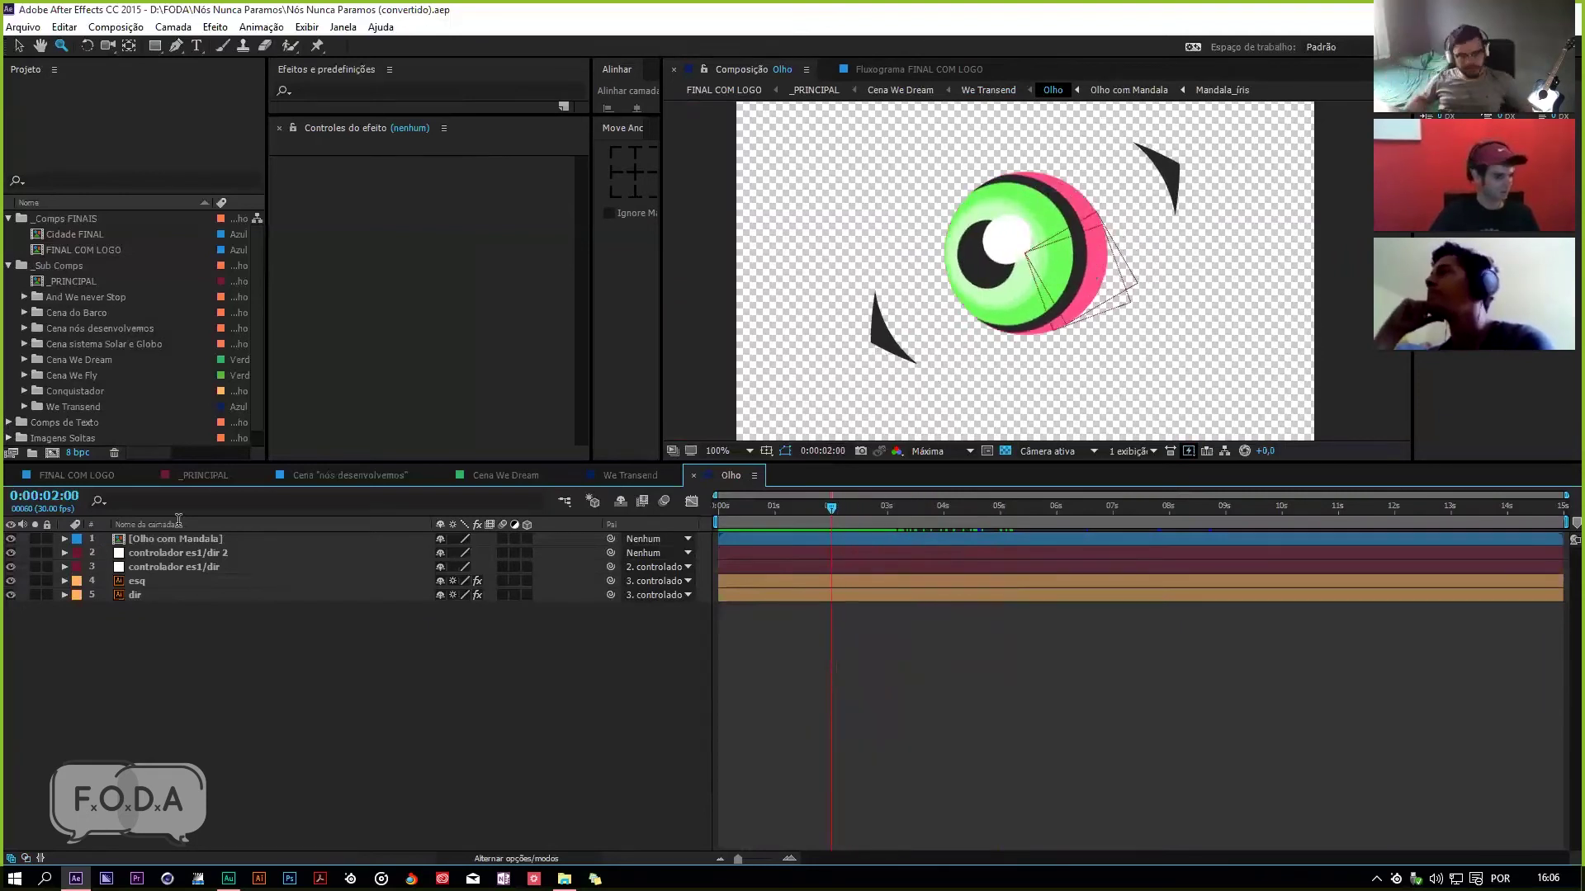
left_click(10, 552)
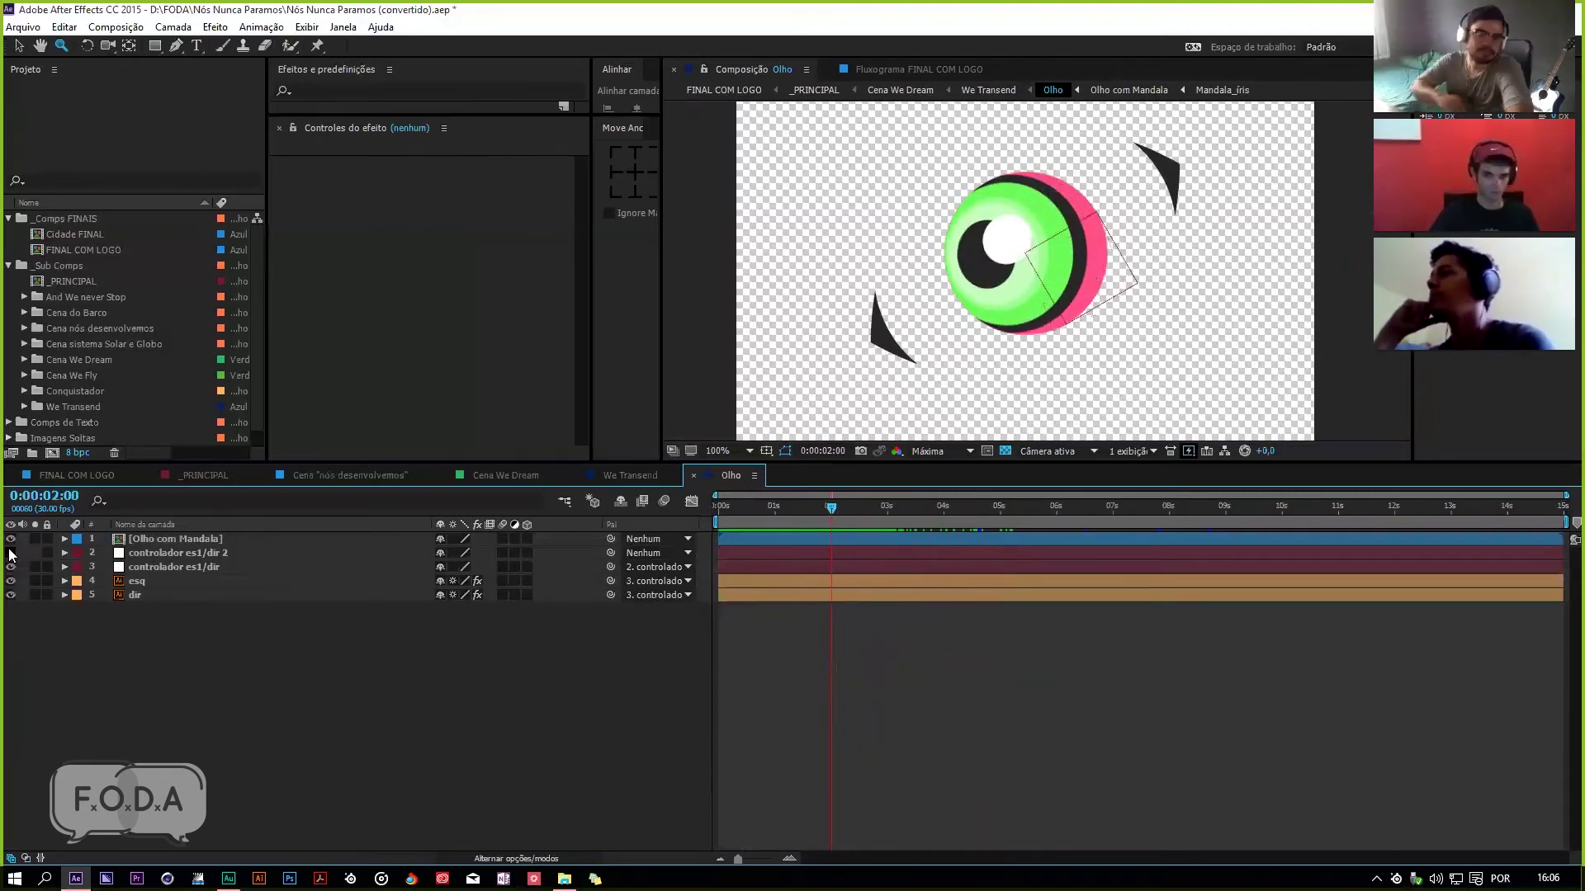
Step: Open Olho com Mandala and its nested Olho Optics composition, move to 0:00:02:05 and select the Optics Compensation layer
double_click(163, 537)
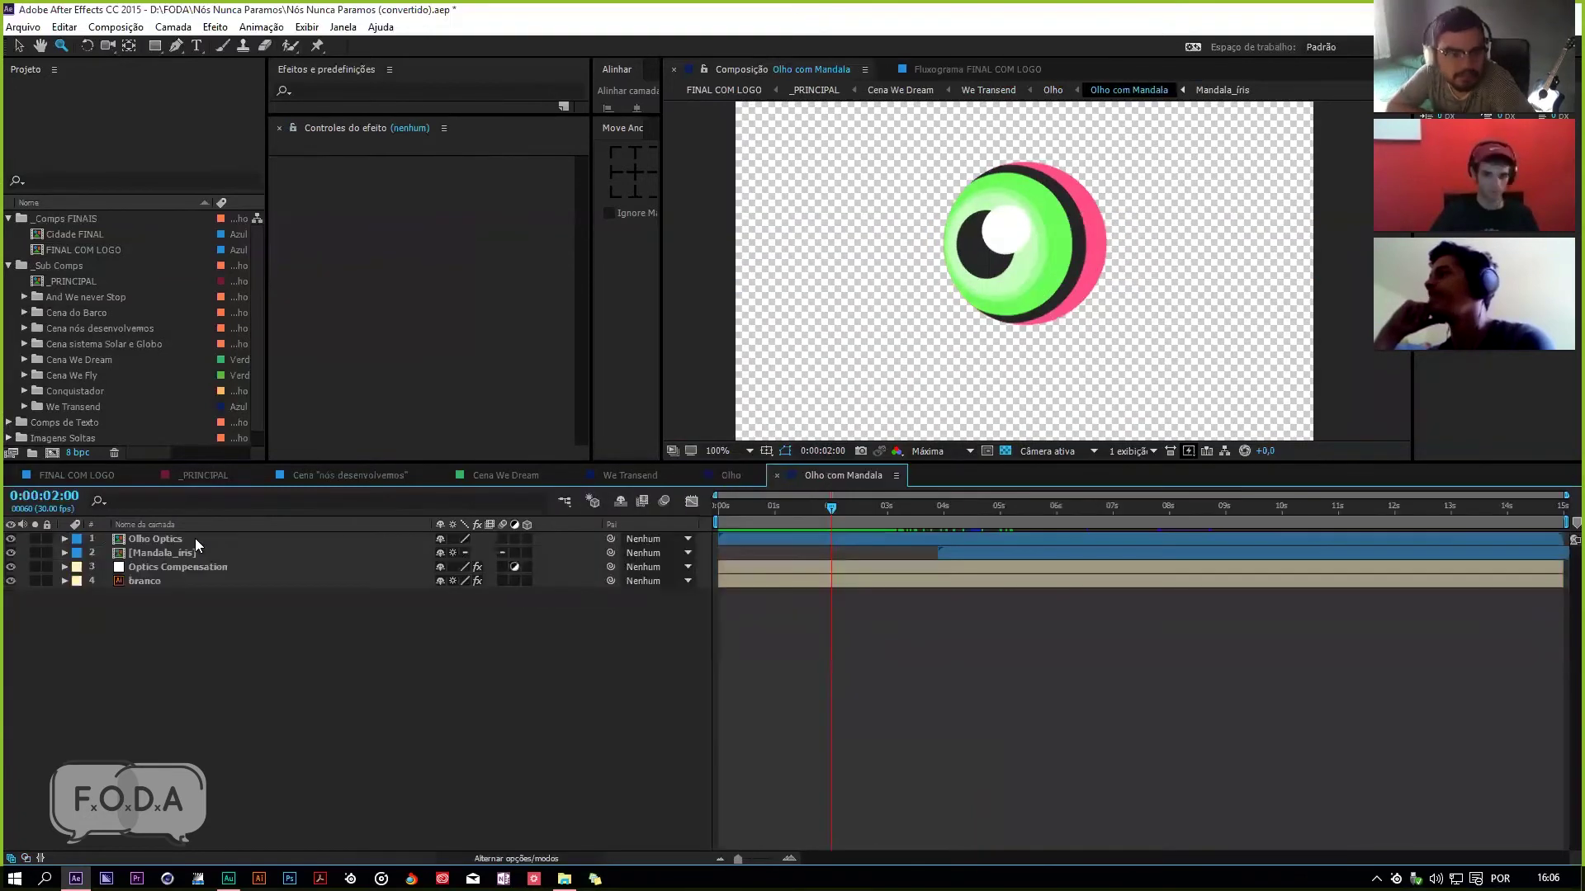
double_click(178, 537)
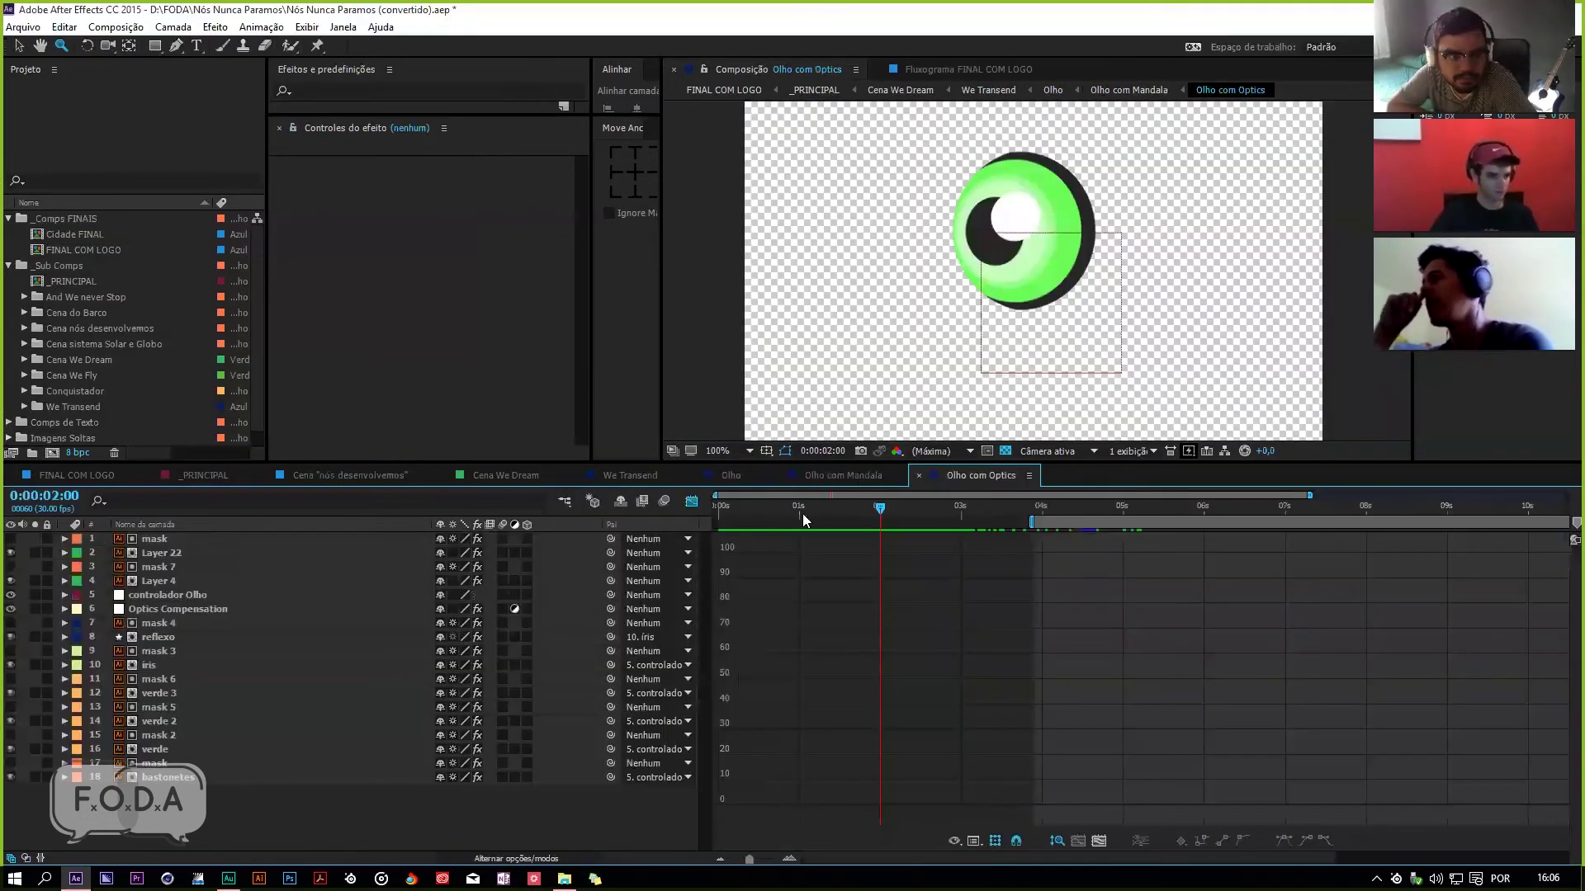
left_click_drag(772, 506, 894, 548)
left_click(207, 611)
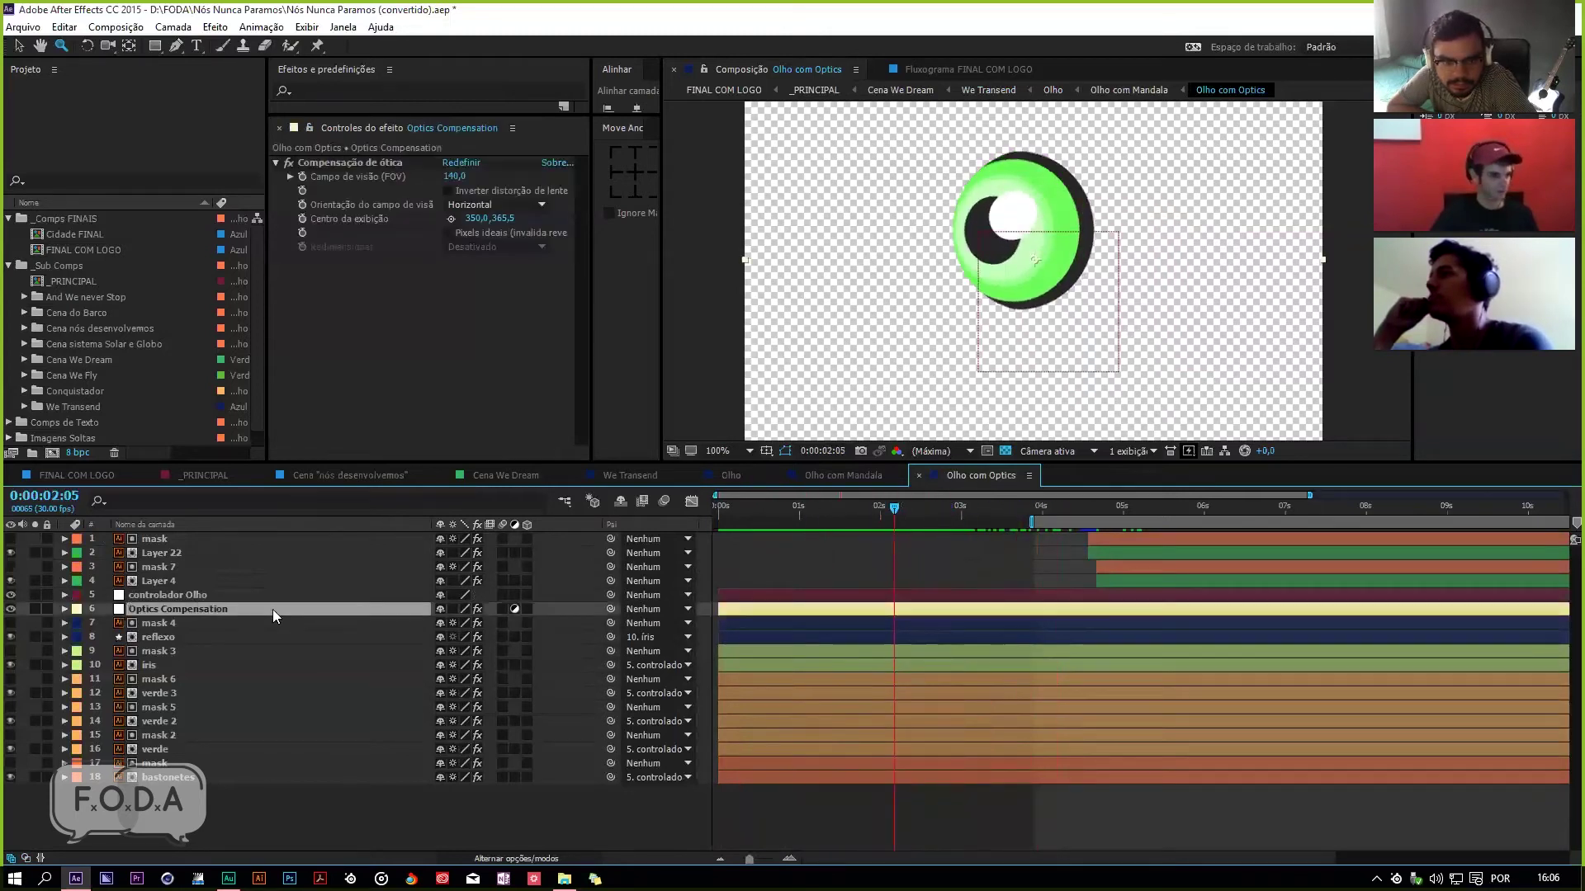
Step: Compare the eye without the Optics Compensation layer at 0:00:02:26 and 0:00:02:07, and show the layer again
left_click(12, 610)
left_click(10, 595)
left_click(10, 595)
left_click_drag(923, 511, 950, 560)
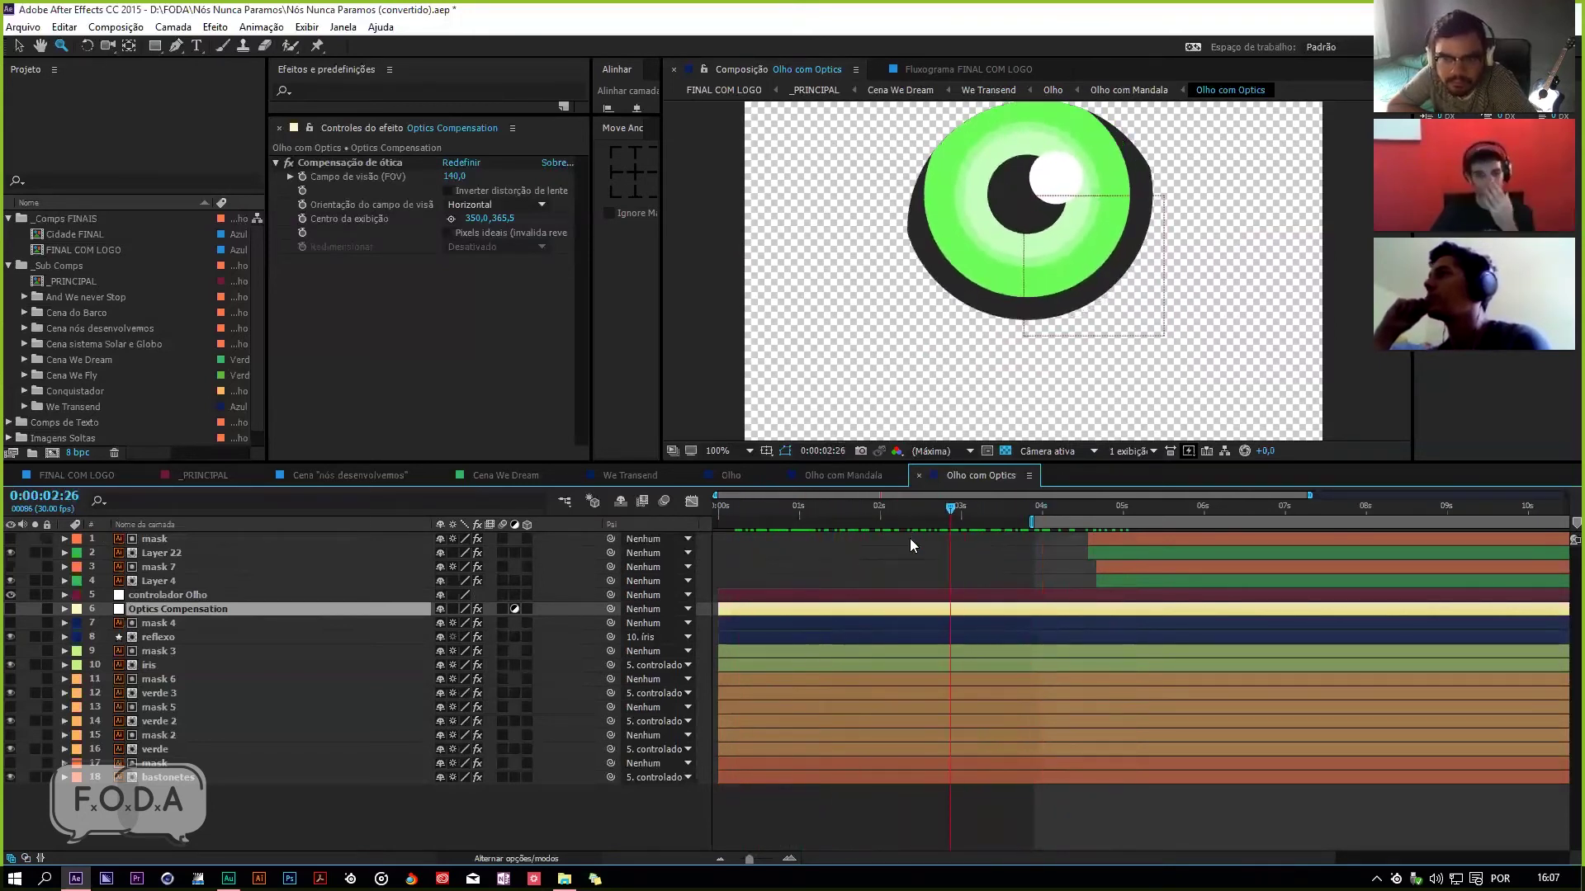
left_click_drag(956, 505, 899, 518)
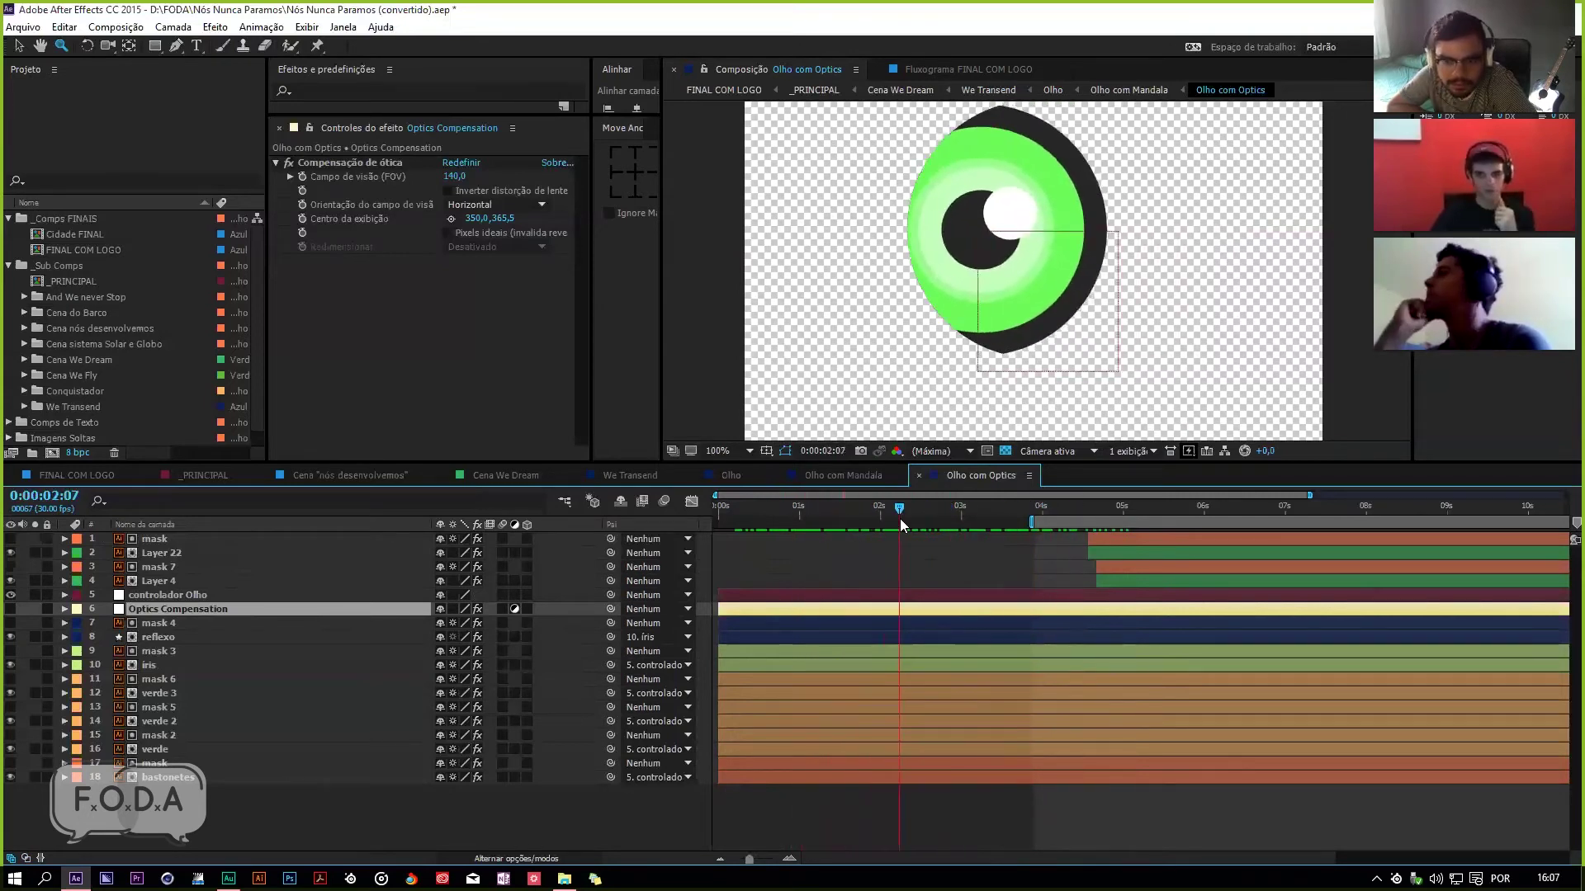
left_click(11, 609)
Step: Scrub Olho com Optics from its start to 0:00:06:07 to examine the distorted eye's movement
key("Home")
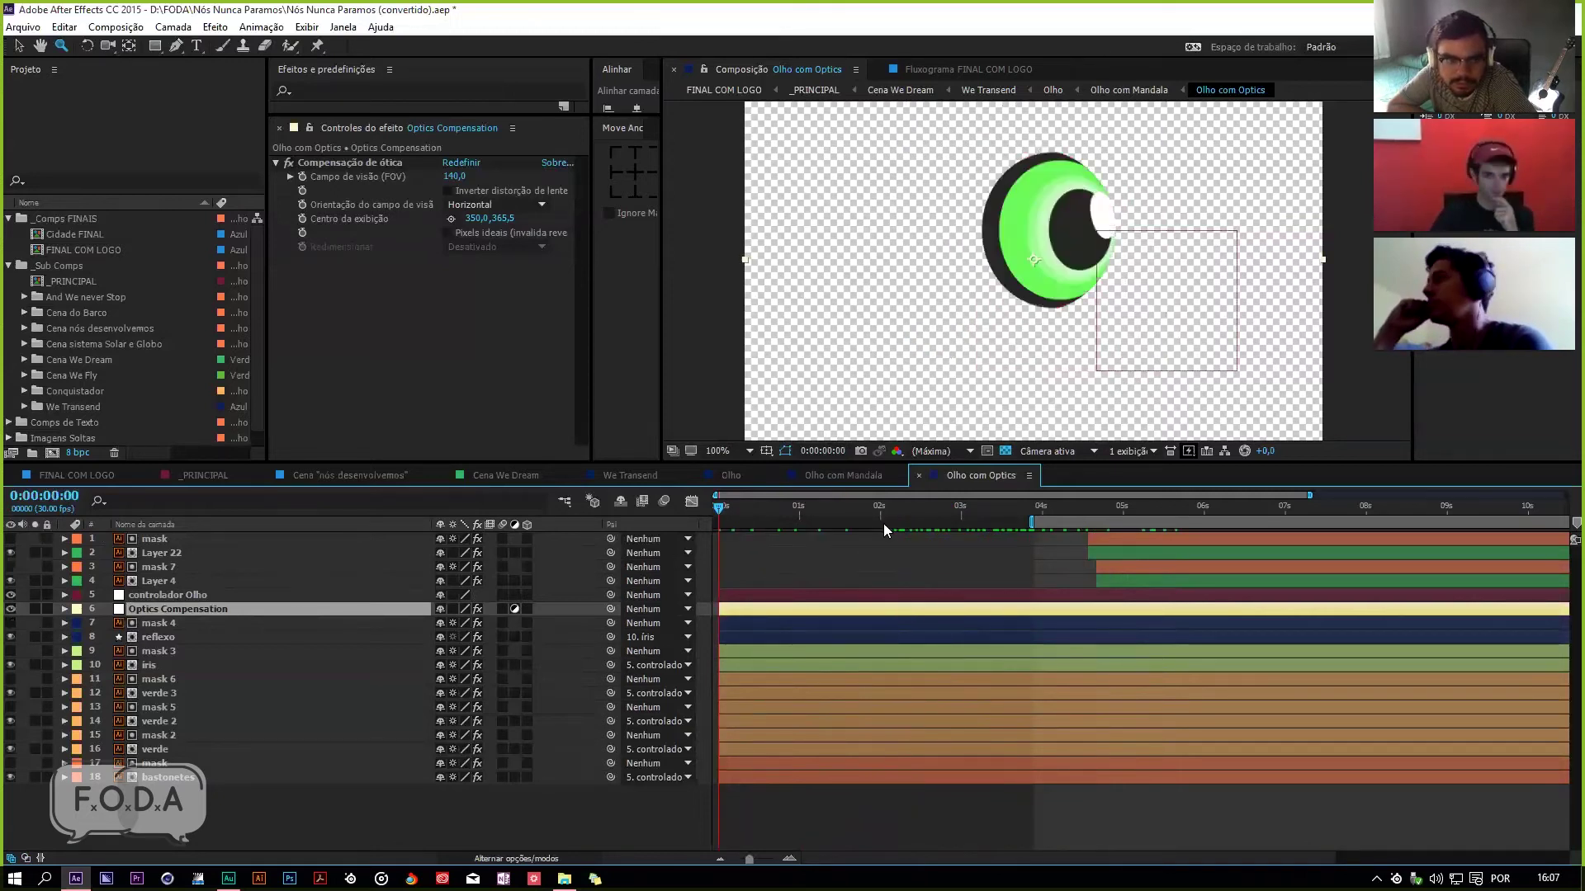
left_click_drag(756, 518, 873, 558)
left_click_drag(962, 547, 1226, 522)
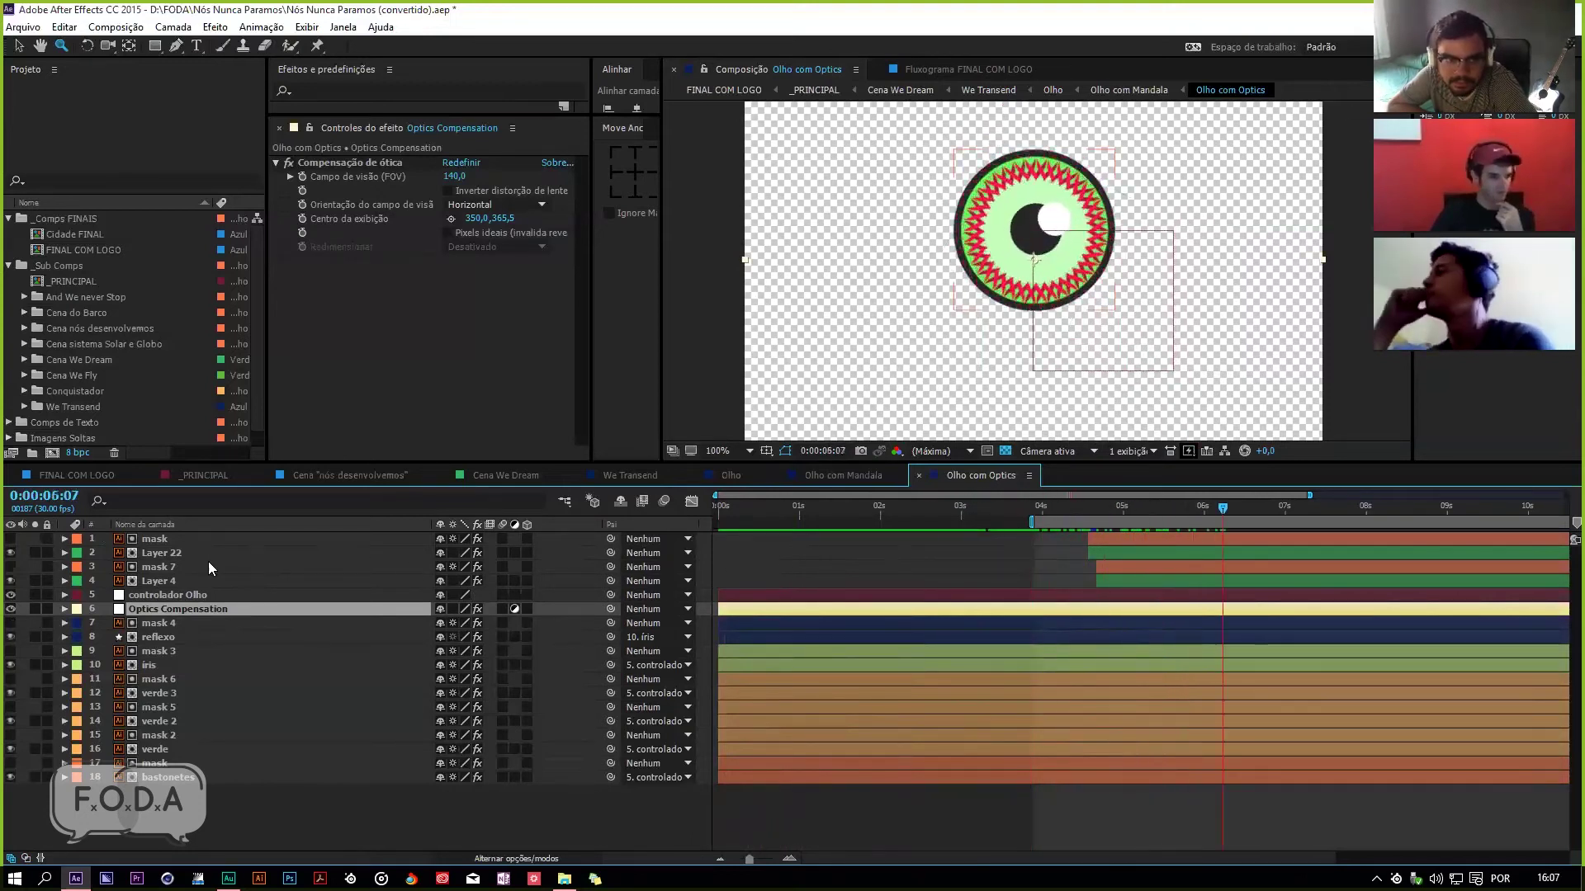
Step: Return to Olho com Mandala, hide and show the branco layer at 0:00:03:05, and scrub further along the composition
left_click(815, 484)
mouse_move(925, 502)
left_mouse_down()
mouse_move(964, 498)
mouse_move(901, 520)
left_mouse_up()
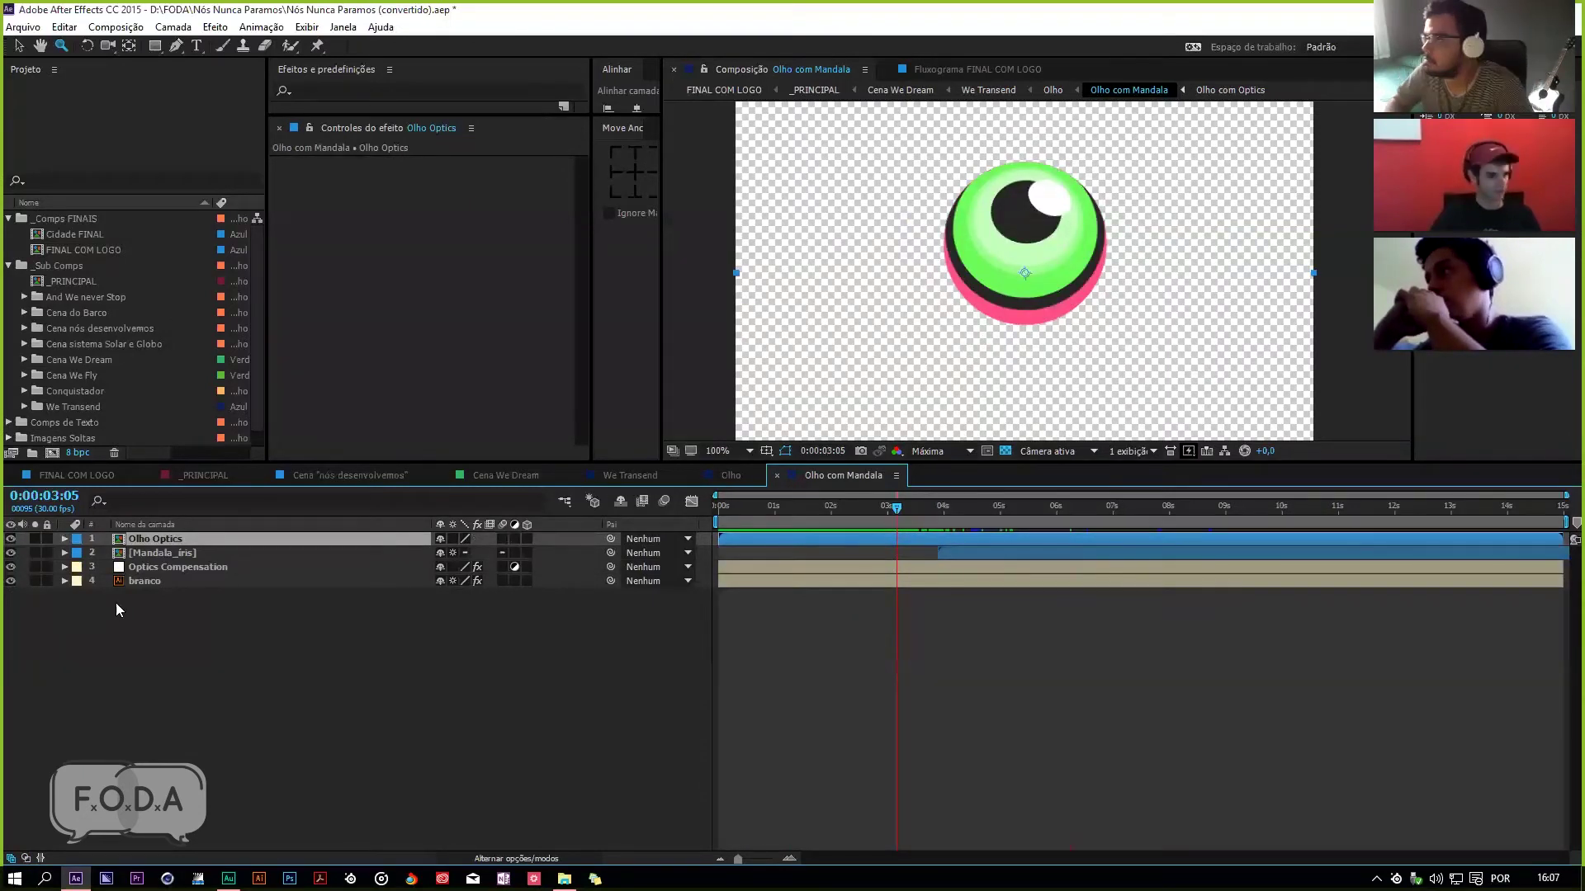
left_click(11, 580)
left_click(11, 580)
left_click_drag(876, 507, 990, 506)
Step: Open Mandala_íris and preview the mandala animation, stop at 0:00:01:14, save the project and close the composition
double_click(241, 552)
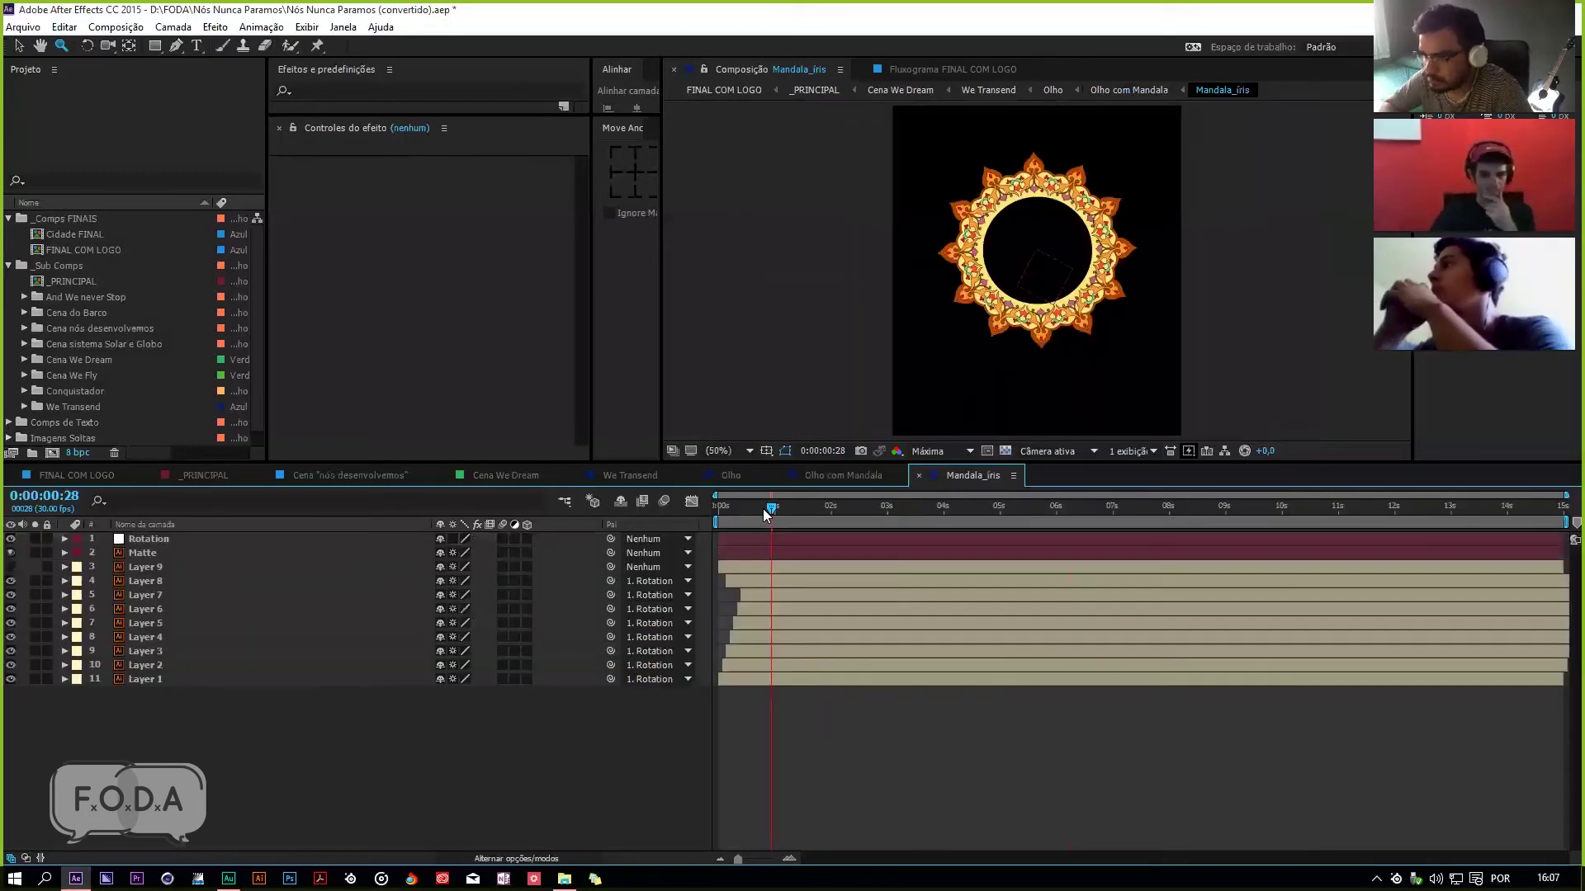
key("space")
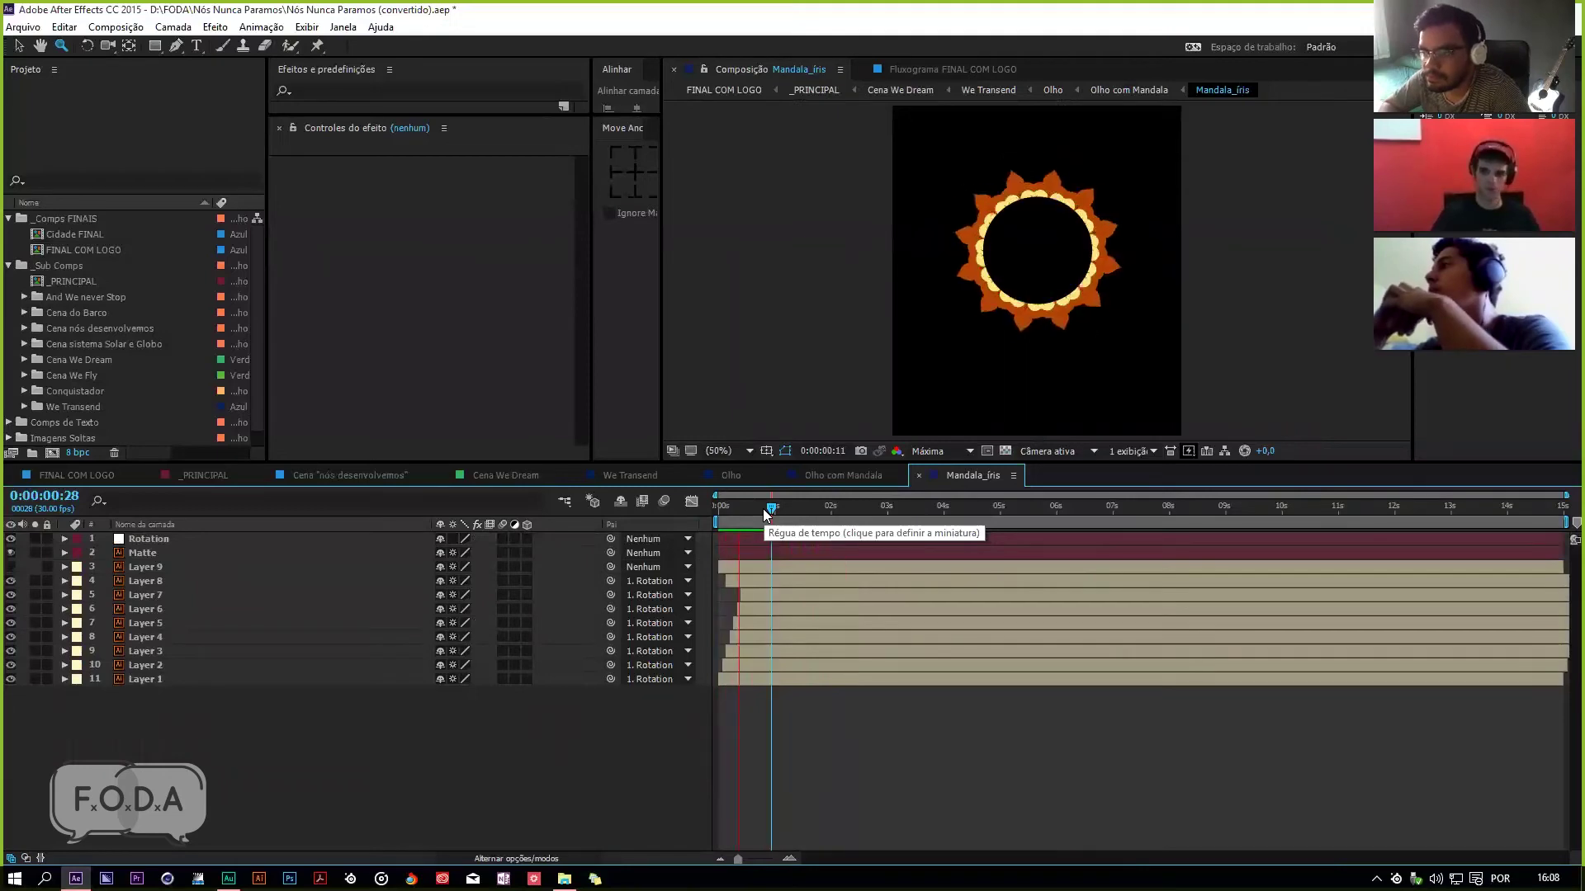
left_click(798, 506)
key("ctrl+s")
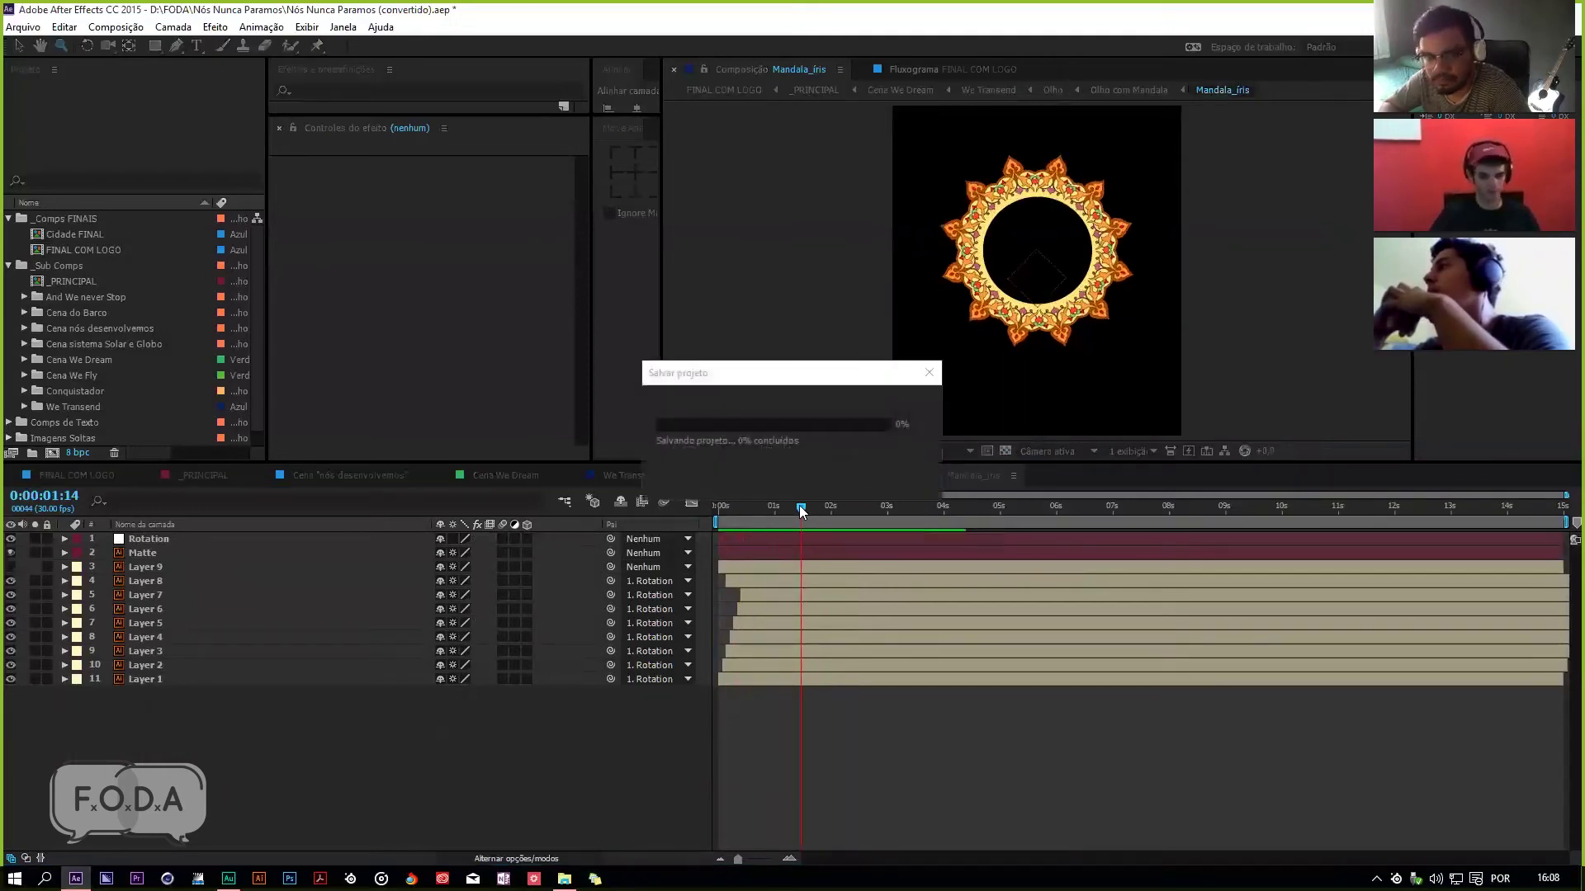
key("ctrl+w")
Step: Move Olho com Mandala to 0:00:09:14 to view the eye surrounded by the mandala, and close the composition
left_click_drag(1021, 513, 1252, 509)
left_click(203, 541)
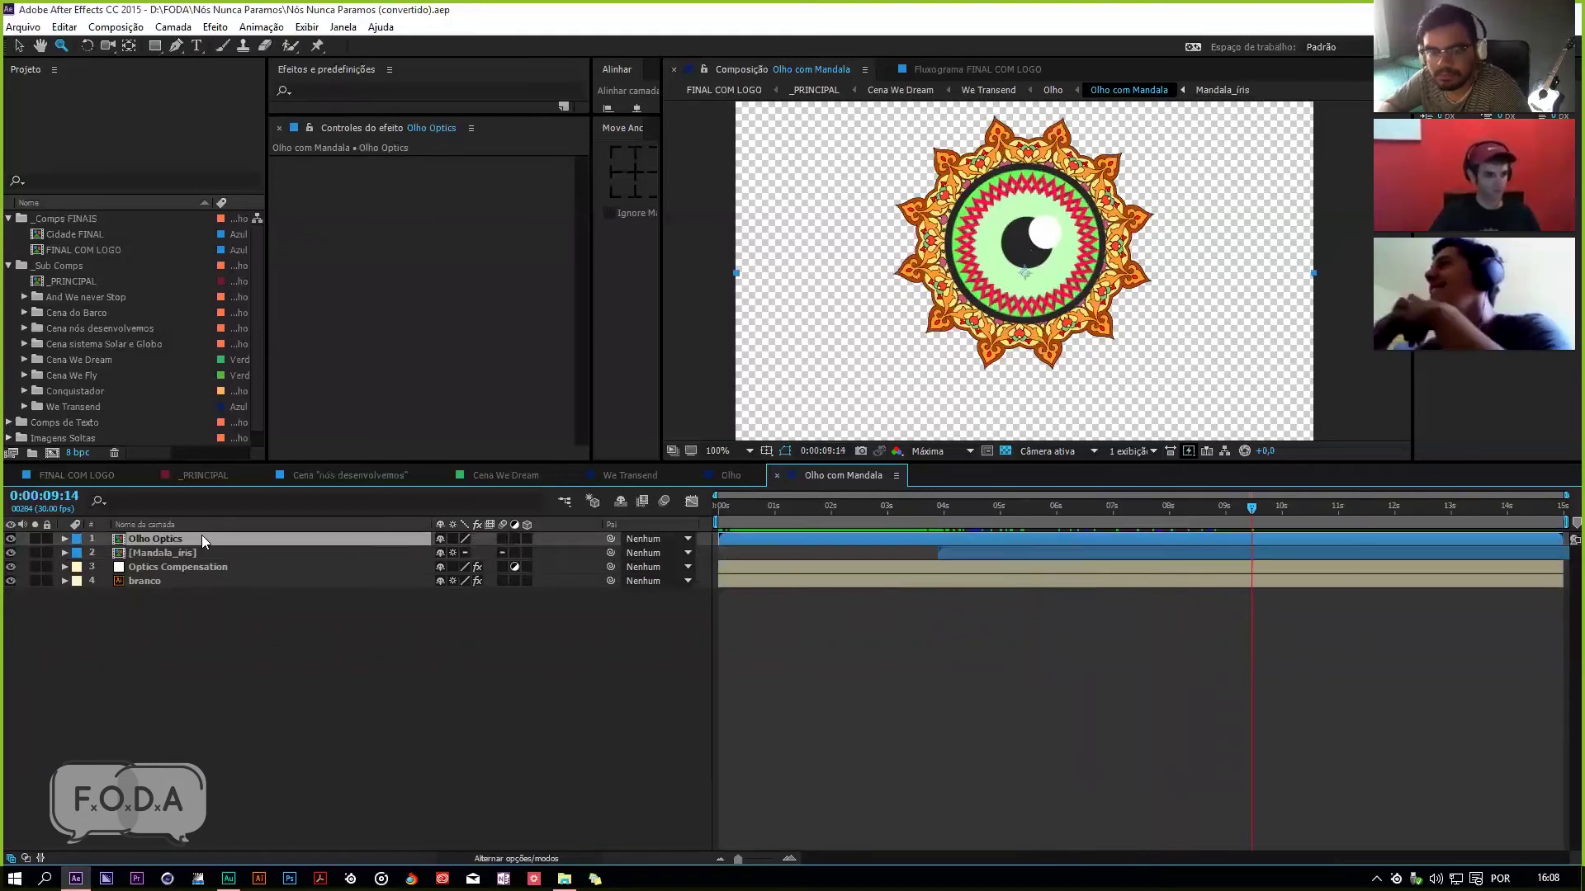
key("ctrl+w")
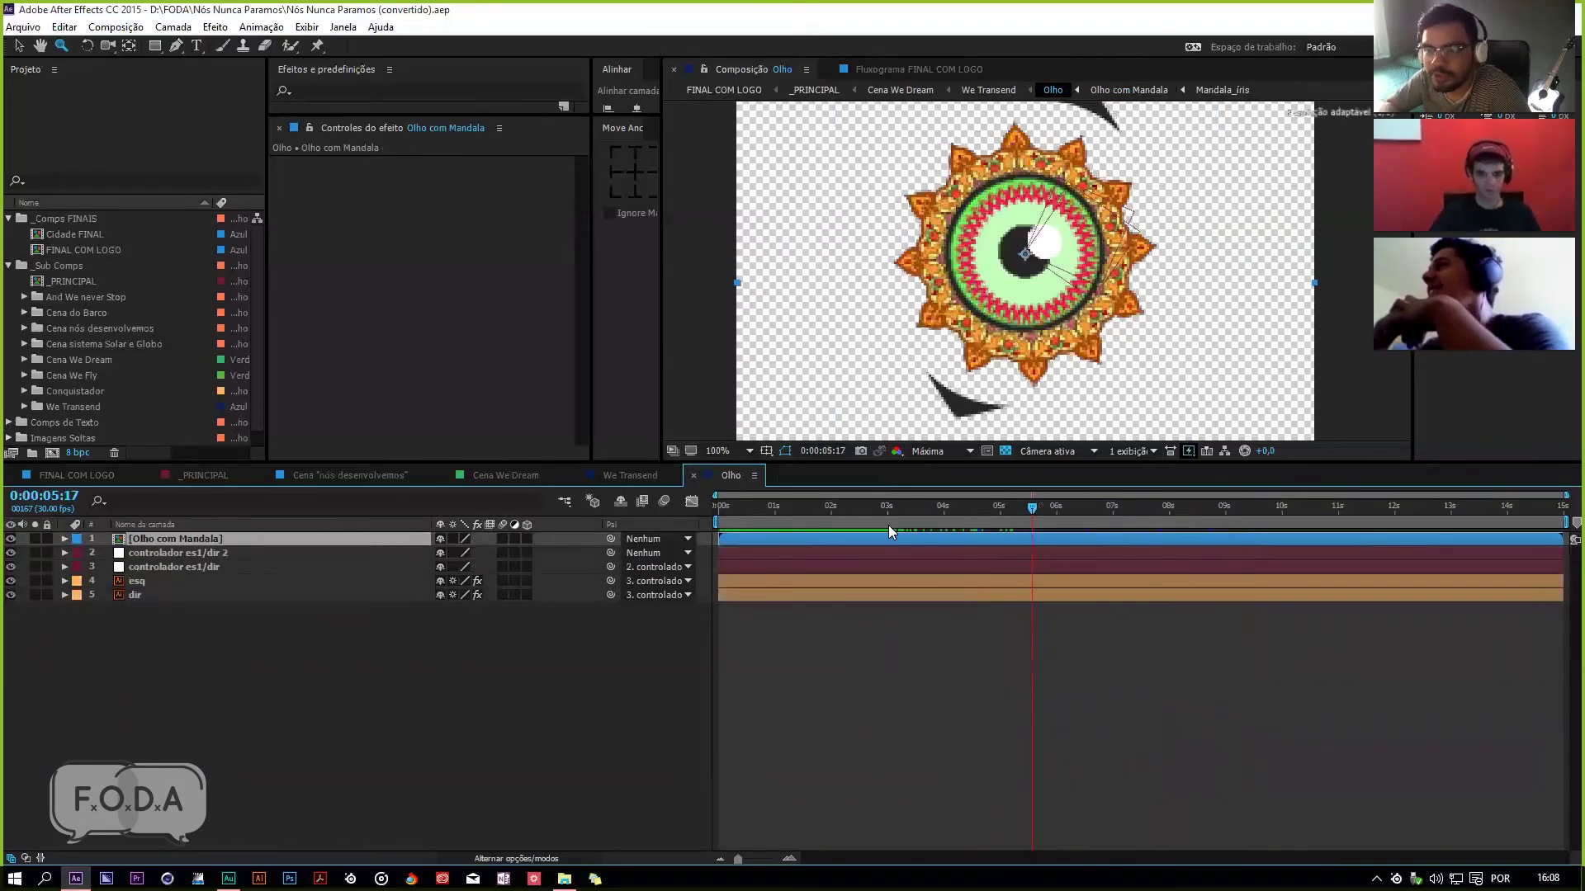
Step: Scrub the Olho composition through to 0:00:13:03 to examine the rotating side shapes, and close it
left_click_drag(714, 546, 1068, 559)
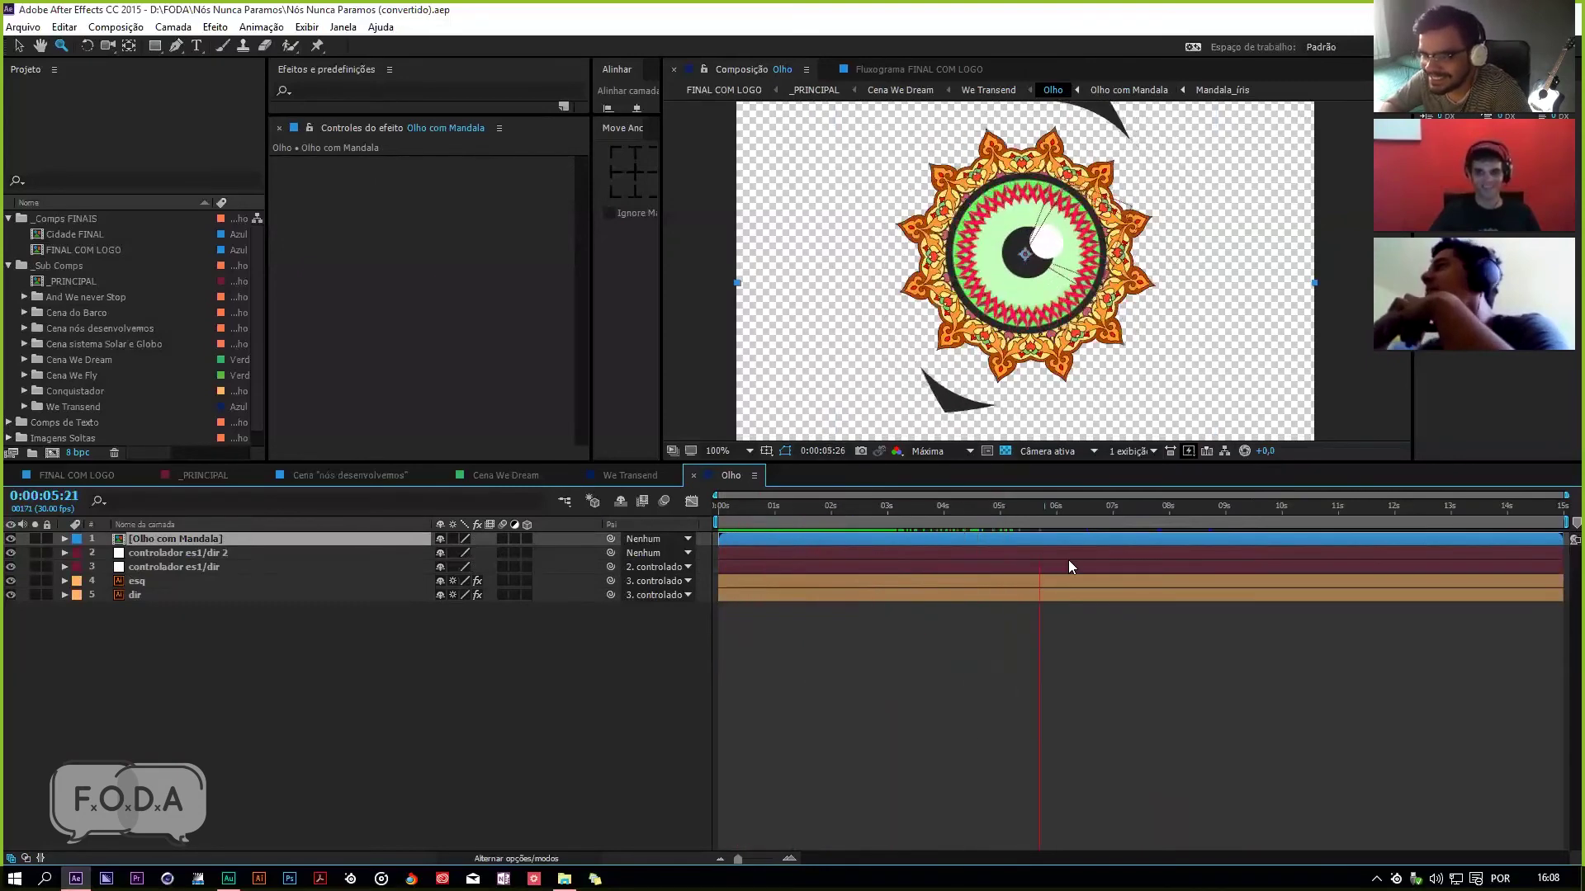
left_click_drag(1079, 481, 1455, 547)
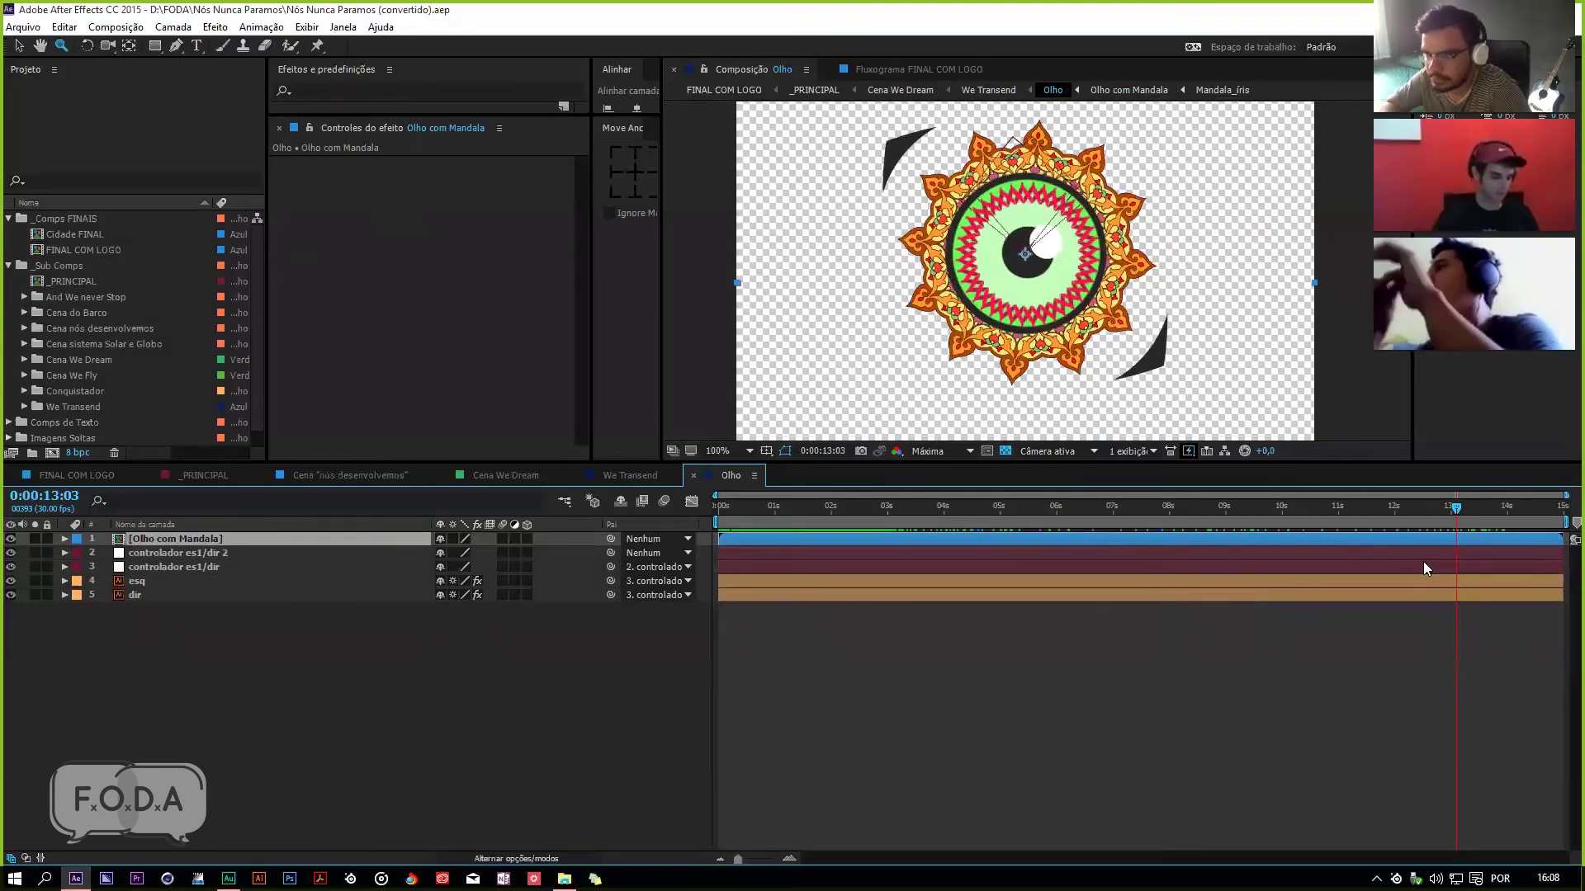
key("ctrl+w")
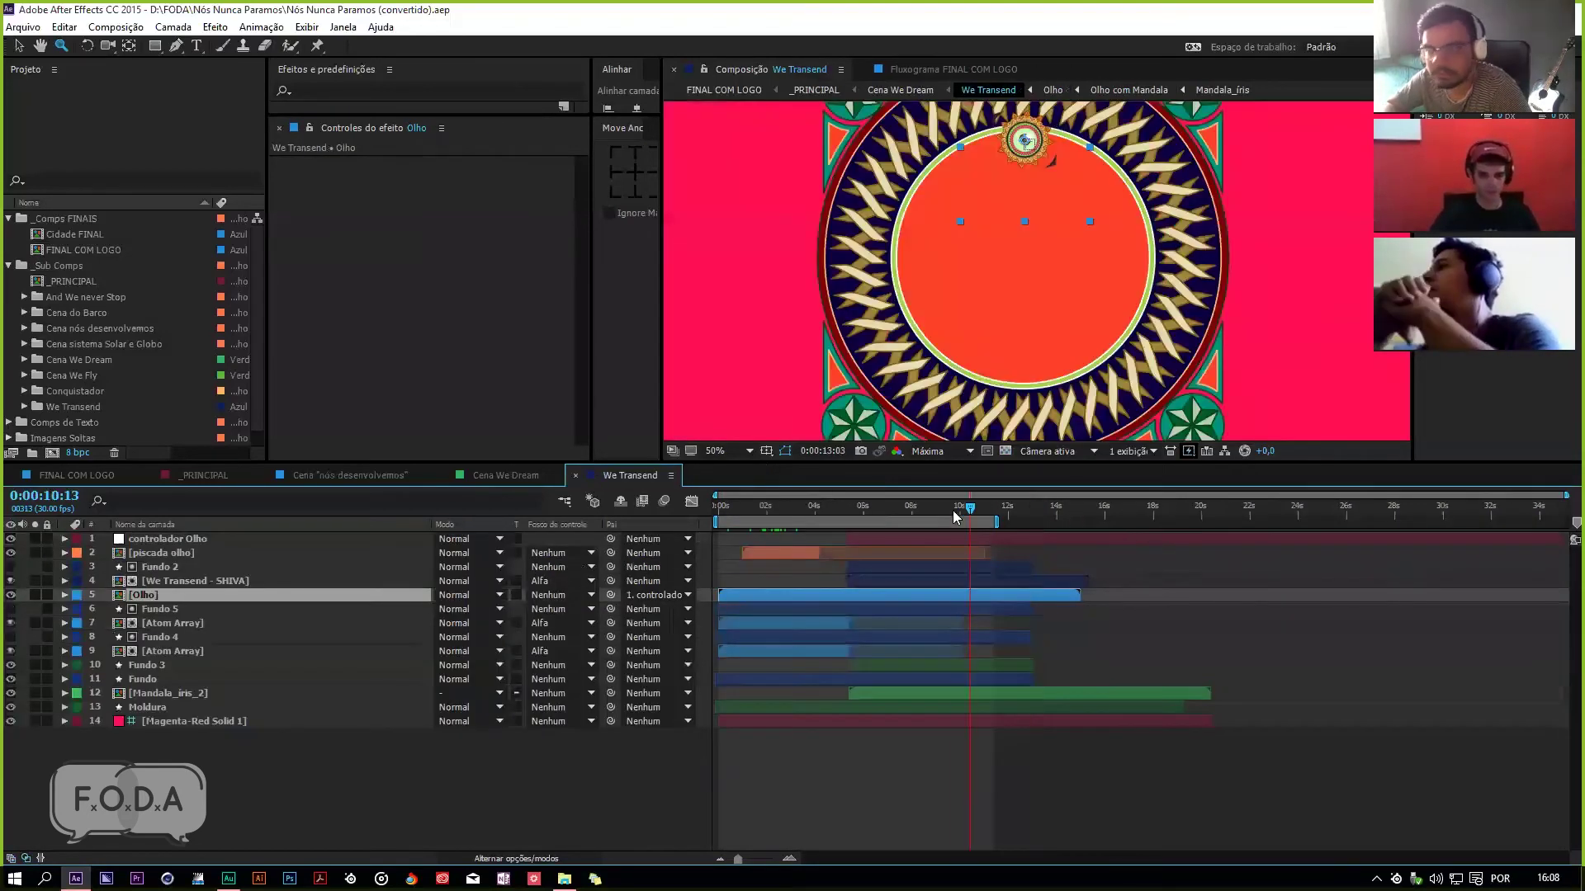
Step: Move We Transend to 0:00:07:09, open the nested We Transend - SHIVA composition and preview the figure's moving arms
mouse_move(888, 520)
left_mouse_down()
mouse_move(979, 528)
mouse_move(843, 508)
mouse_move(909, 513)
left_mouse_up()
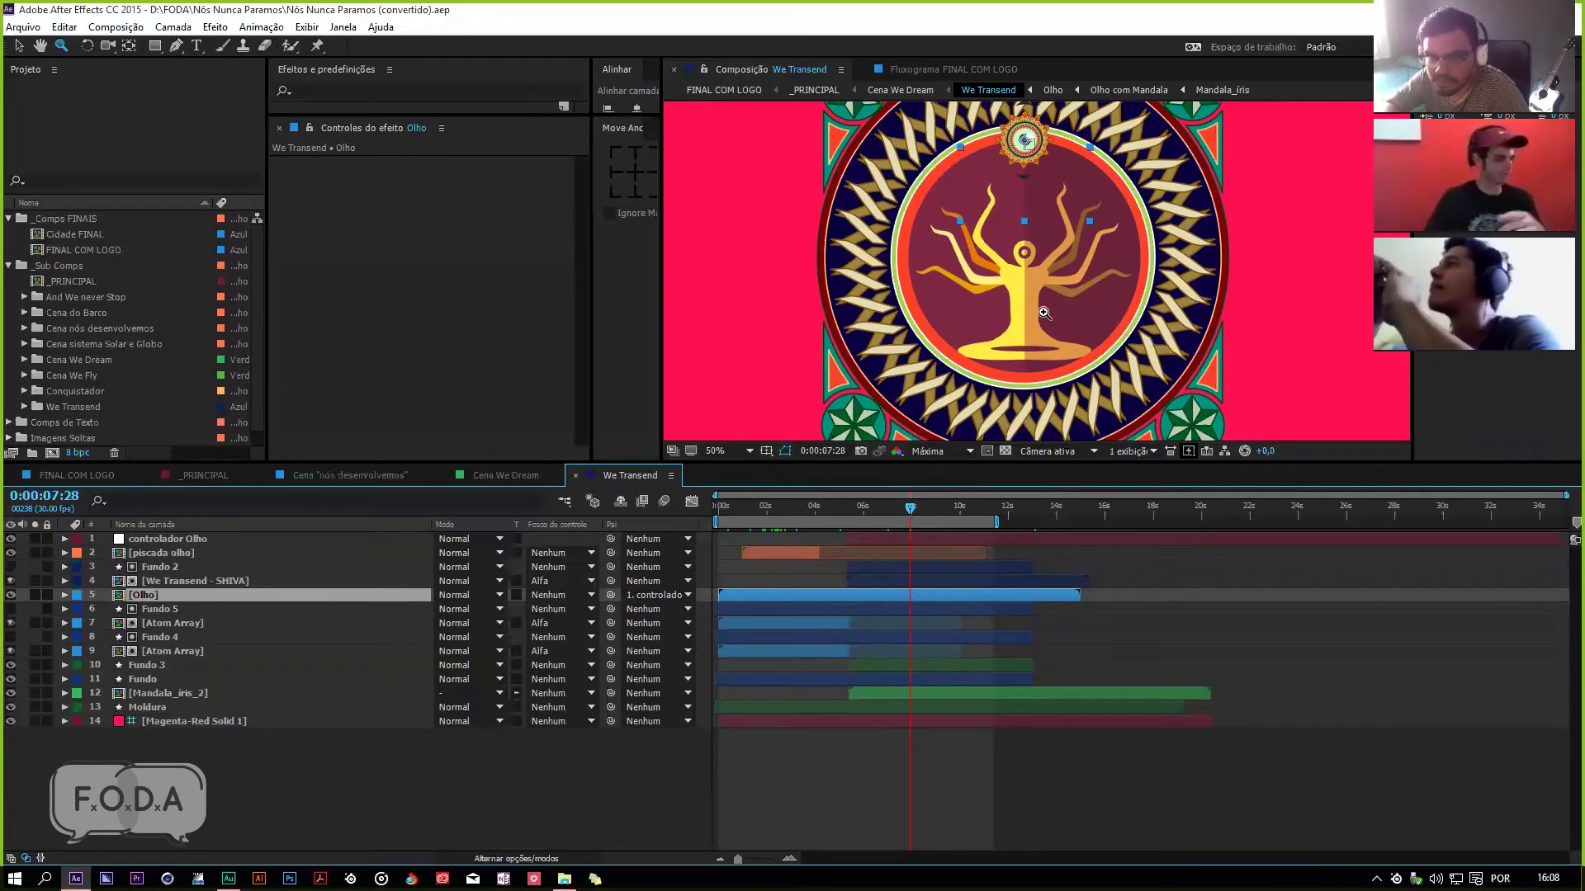
left_click_drag(902, 515, 895, 516)
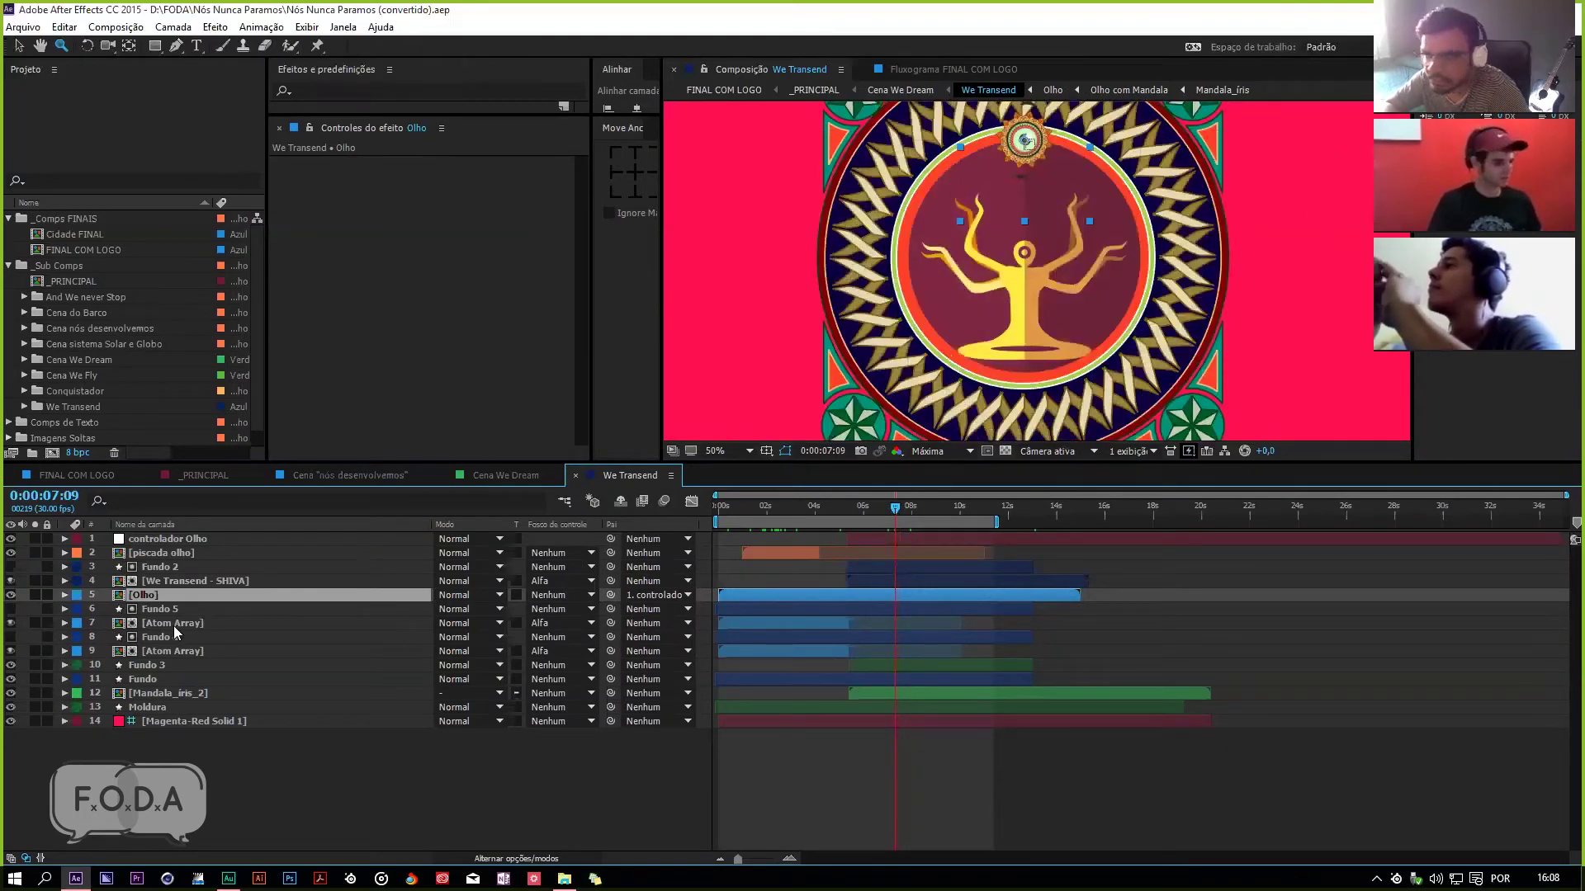
double_click(193, 581)
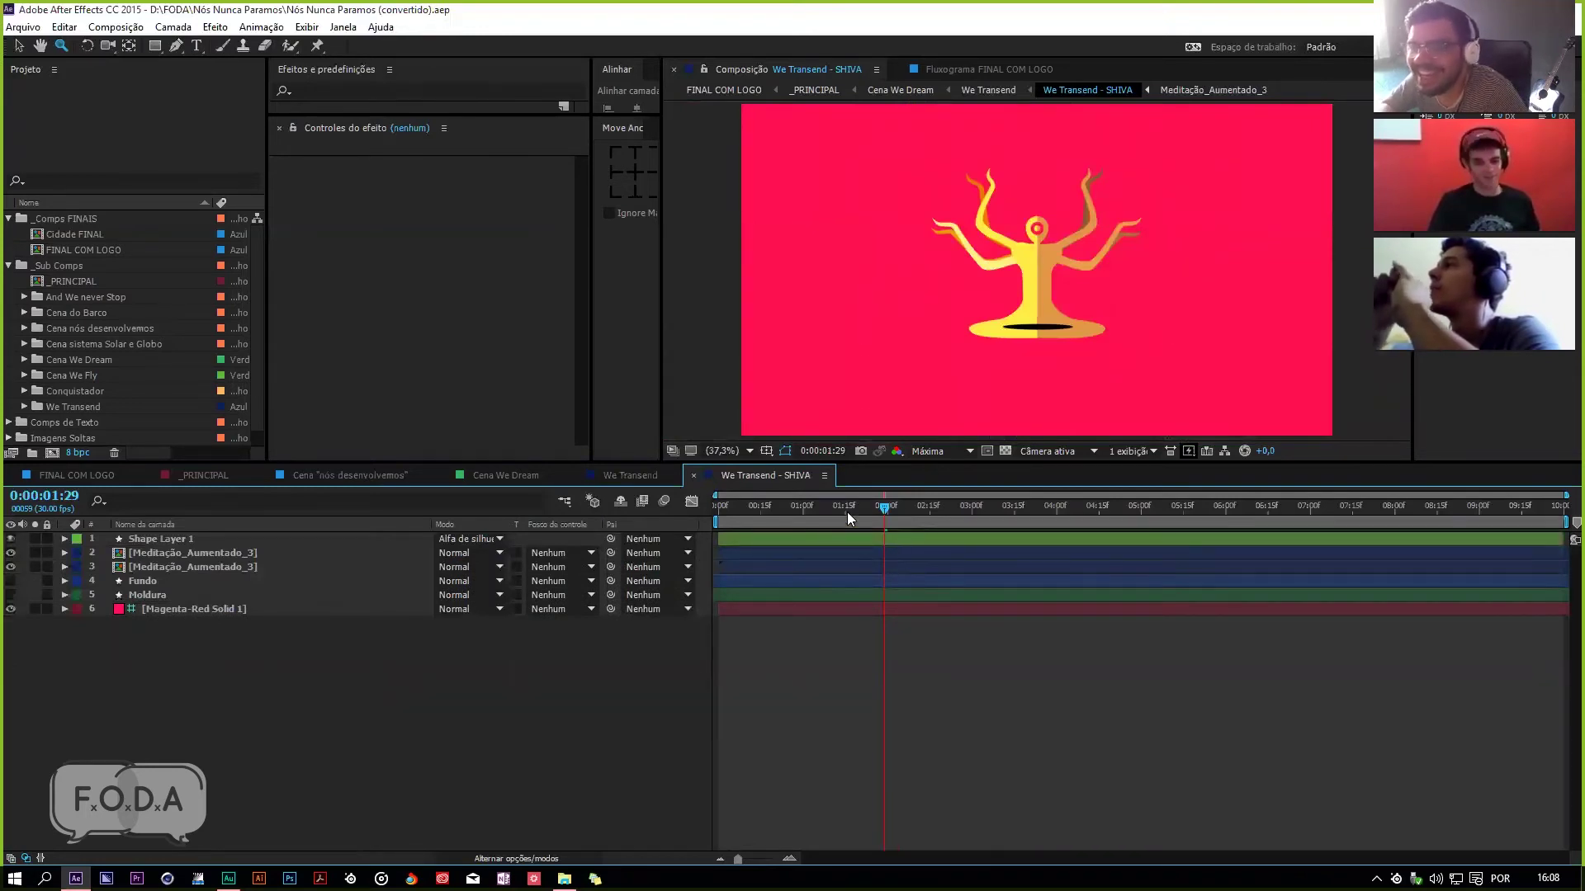
left_click_drag(847, 511, 776, 520)
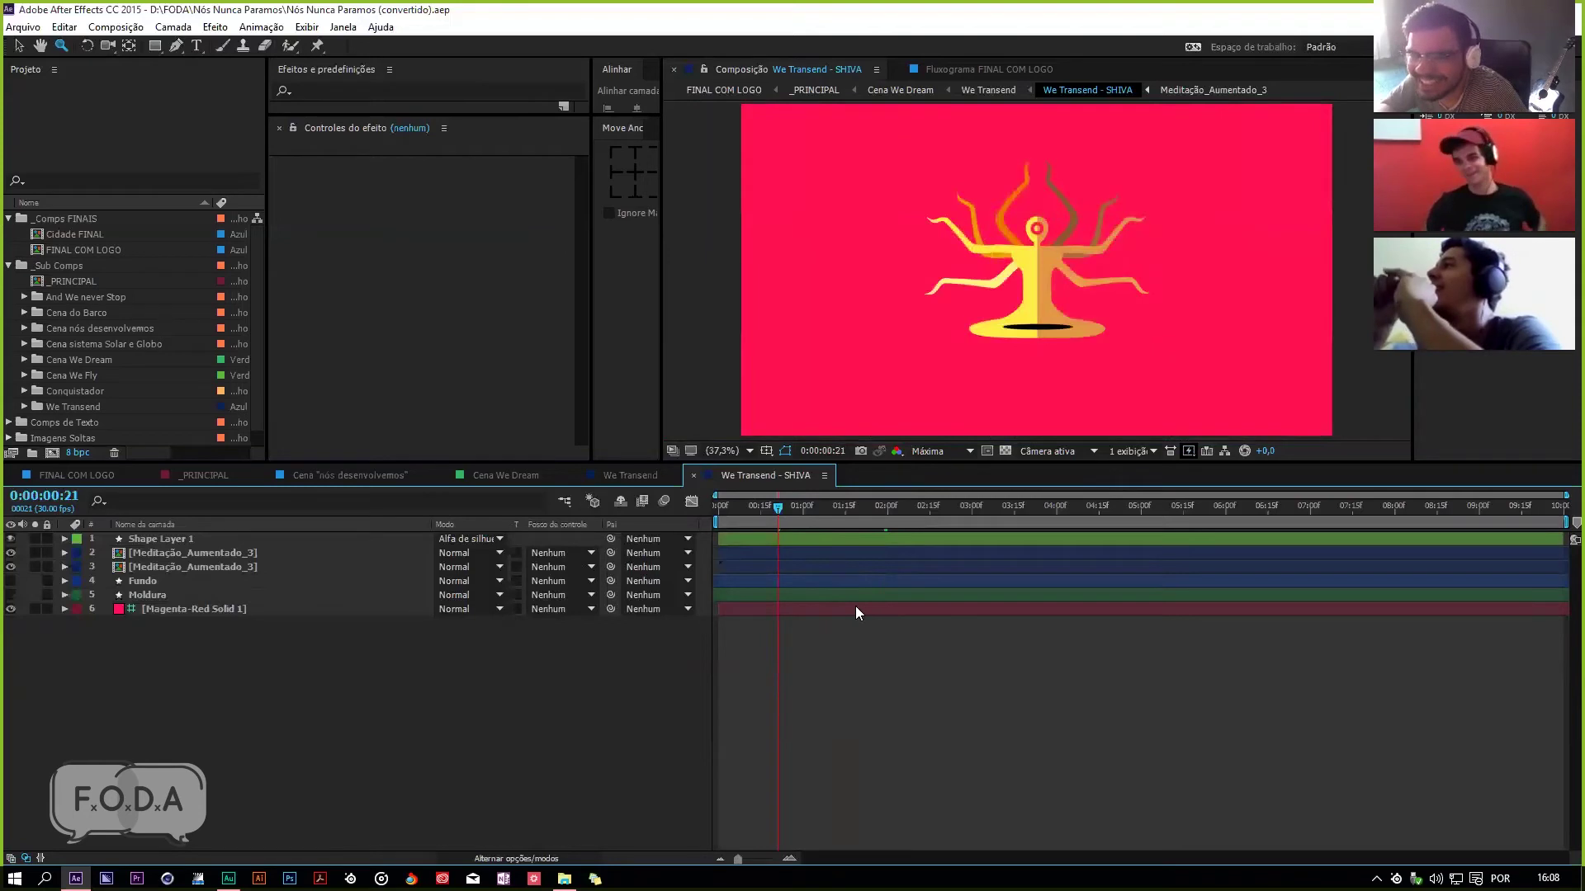
key("space")
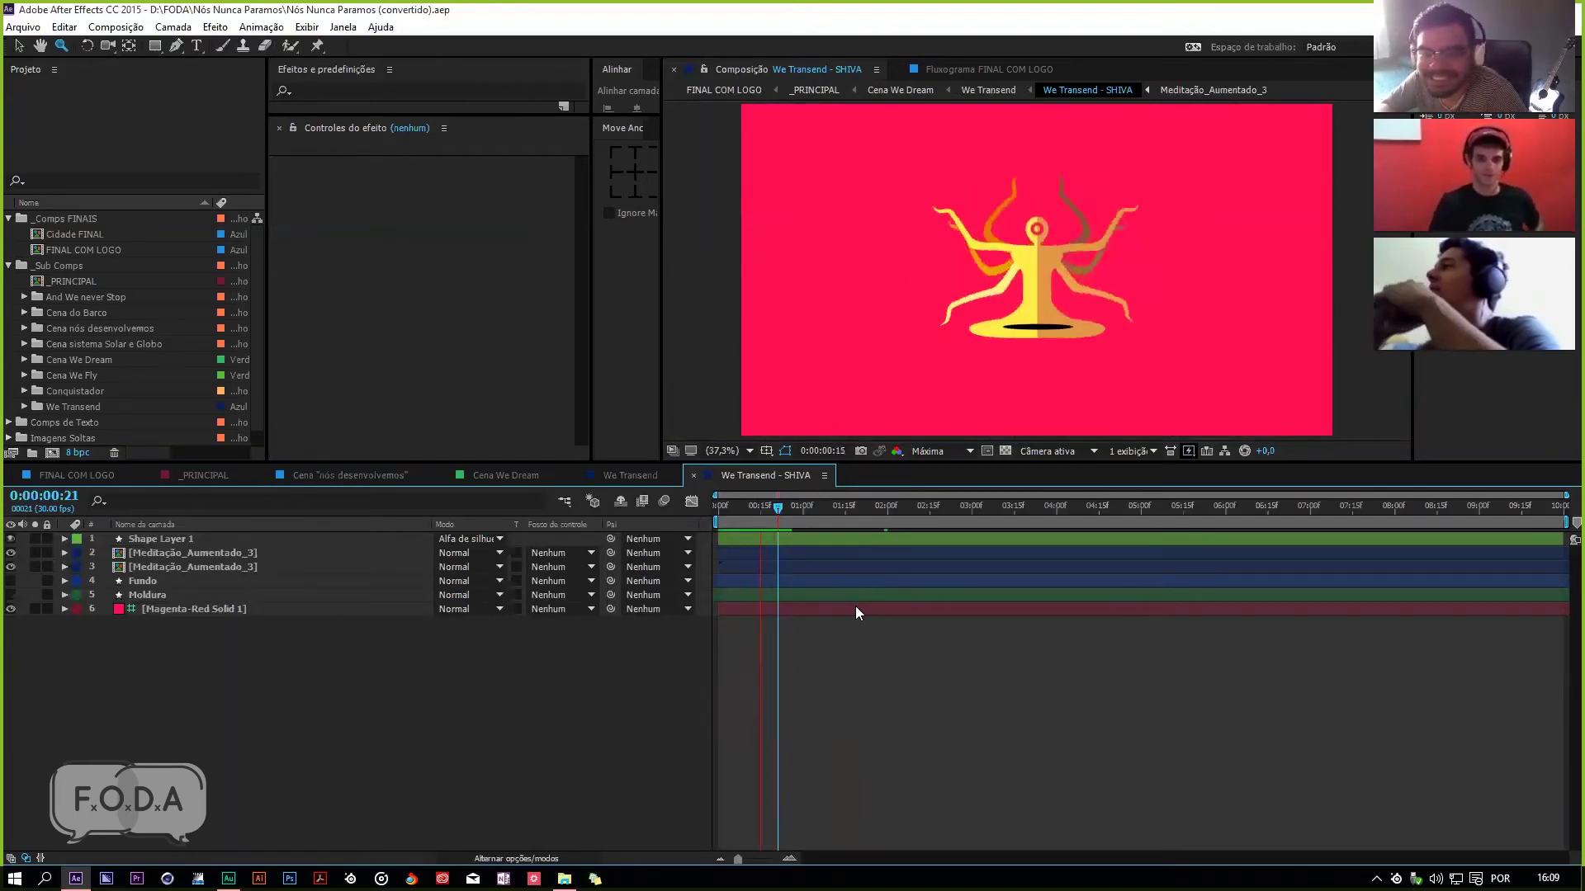
Step: Open the nested Meditação_Aumentado_3 composition, move to 0:00:00:05 and reveal its shy layers
double_click(239, 554)
left_click(737, 508)
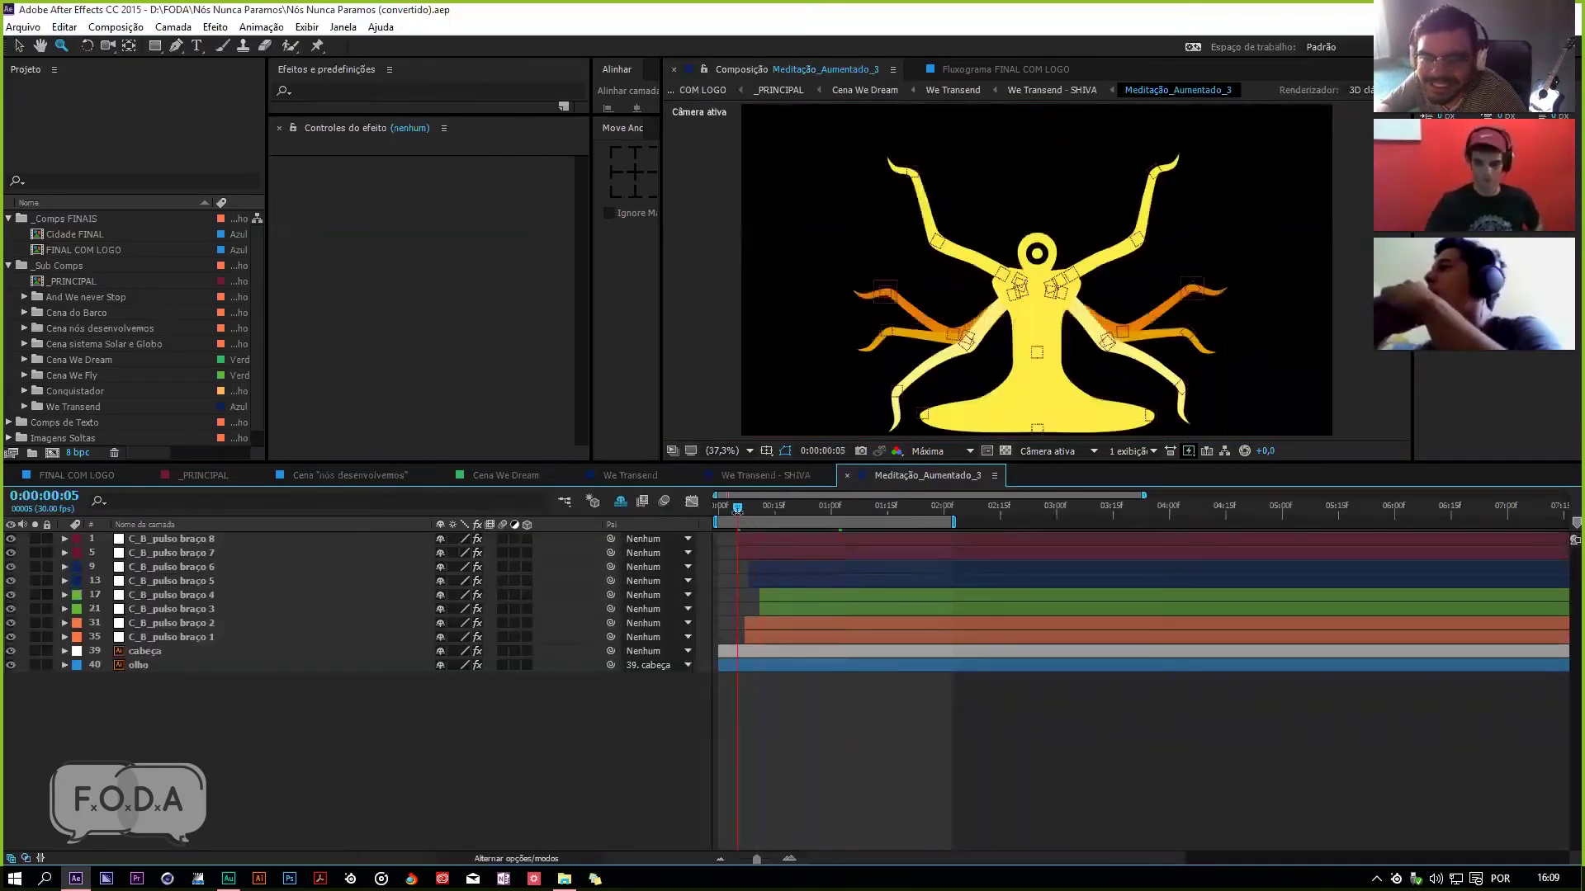
left_click(621, 501)
Step: Temporarily enlarge the timeline area to examine the arm controllers, bones and IK layers, and restore the layout
left_click_drag(360, 466, 380, 155)
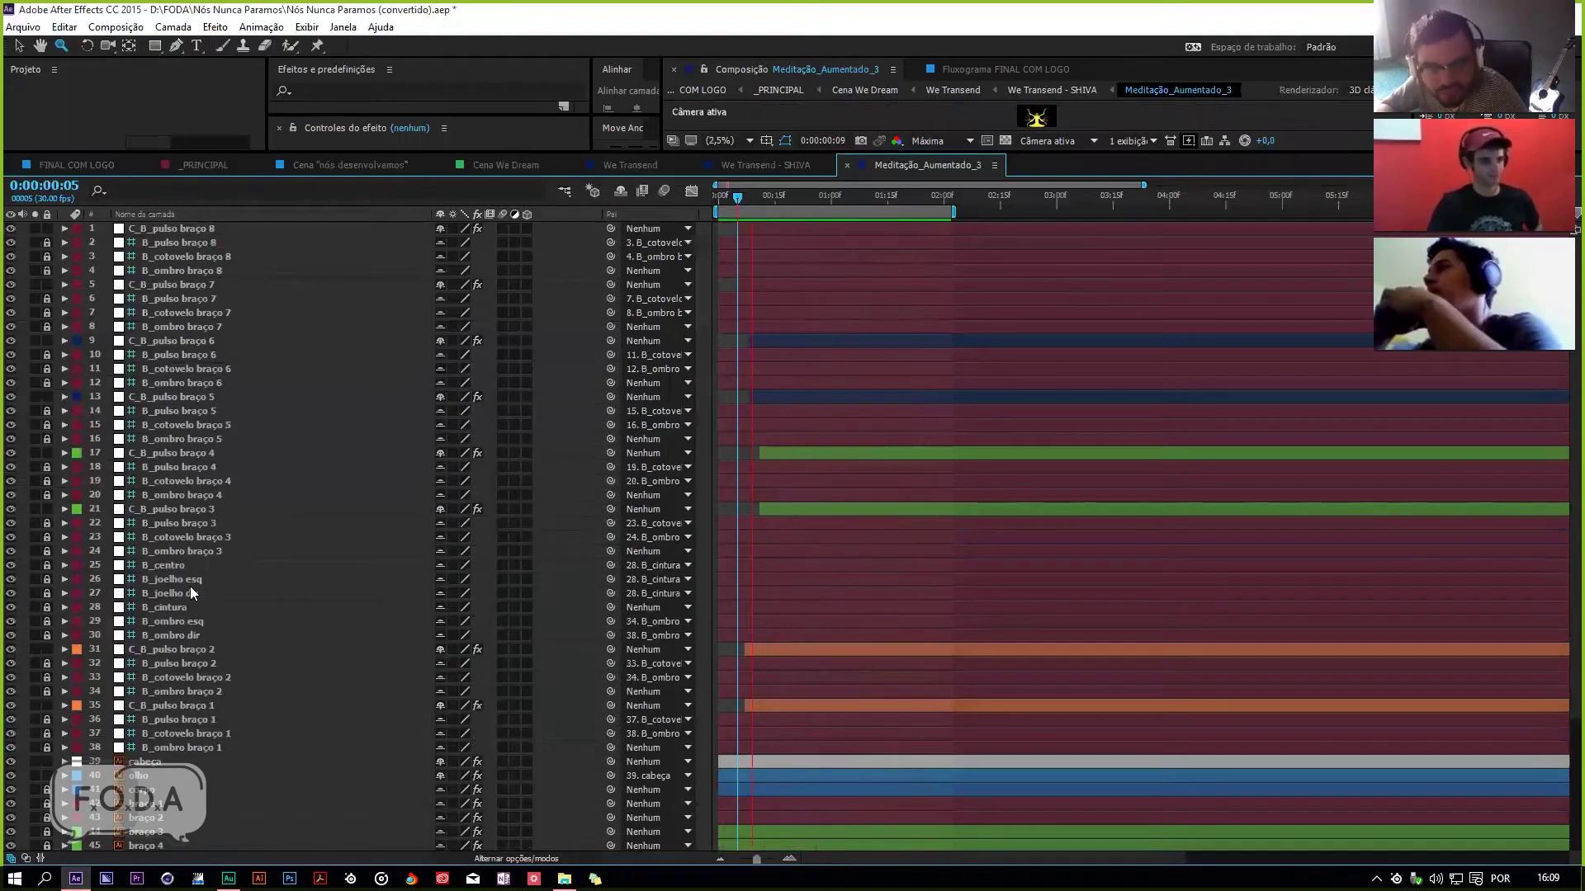
scroll(203, 532, "down", 4)
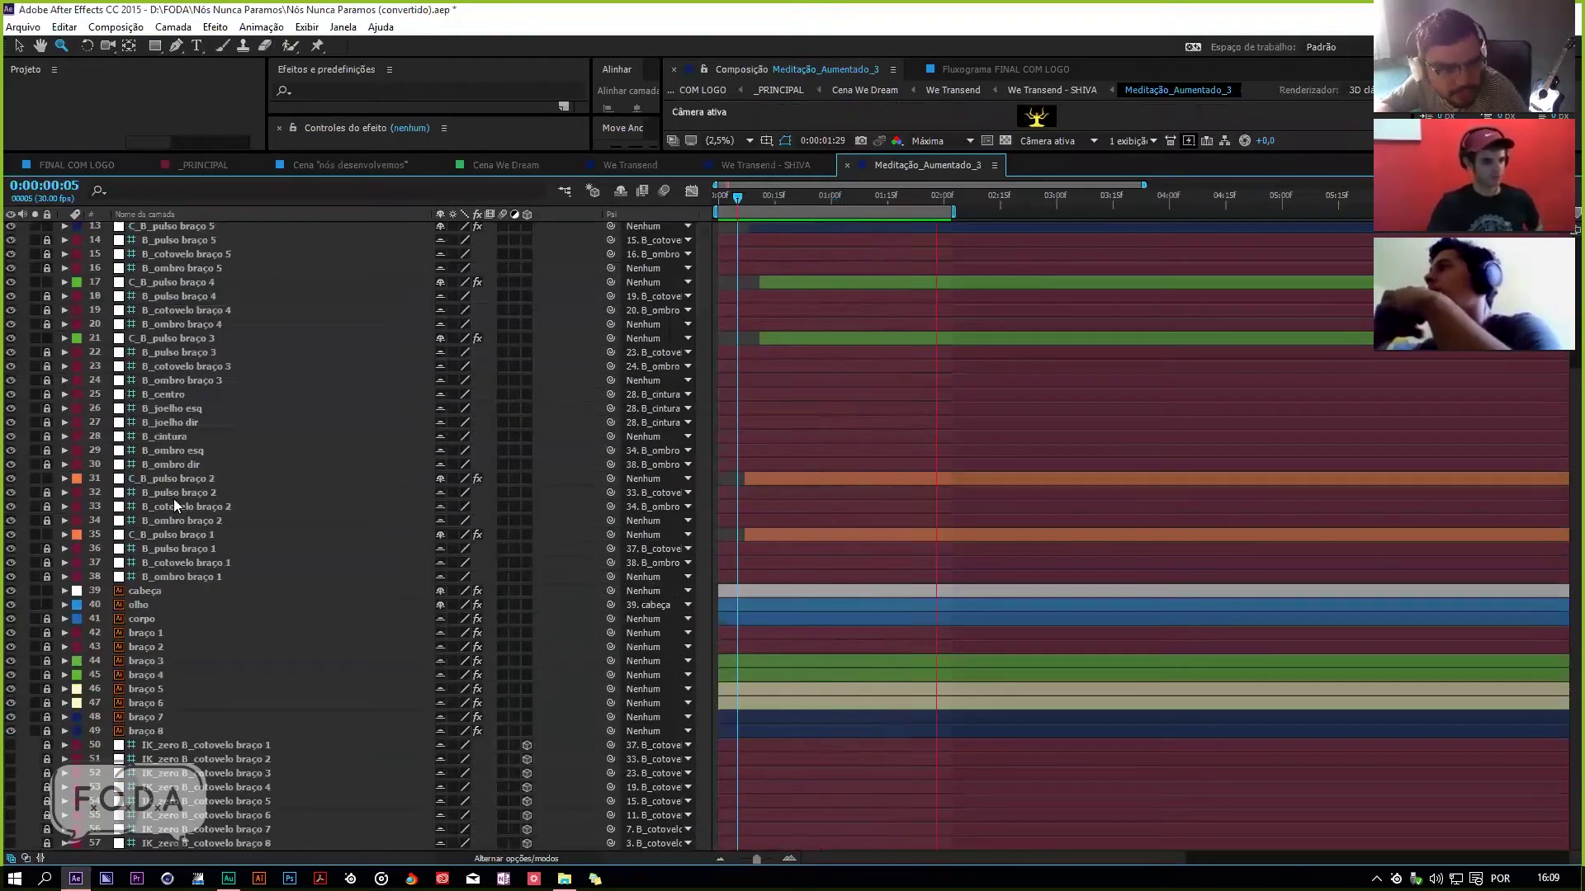
scroll(173, 499, "up", 4)
key("space")
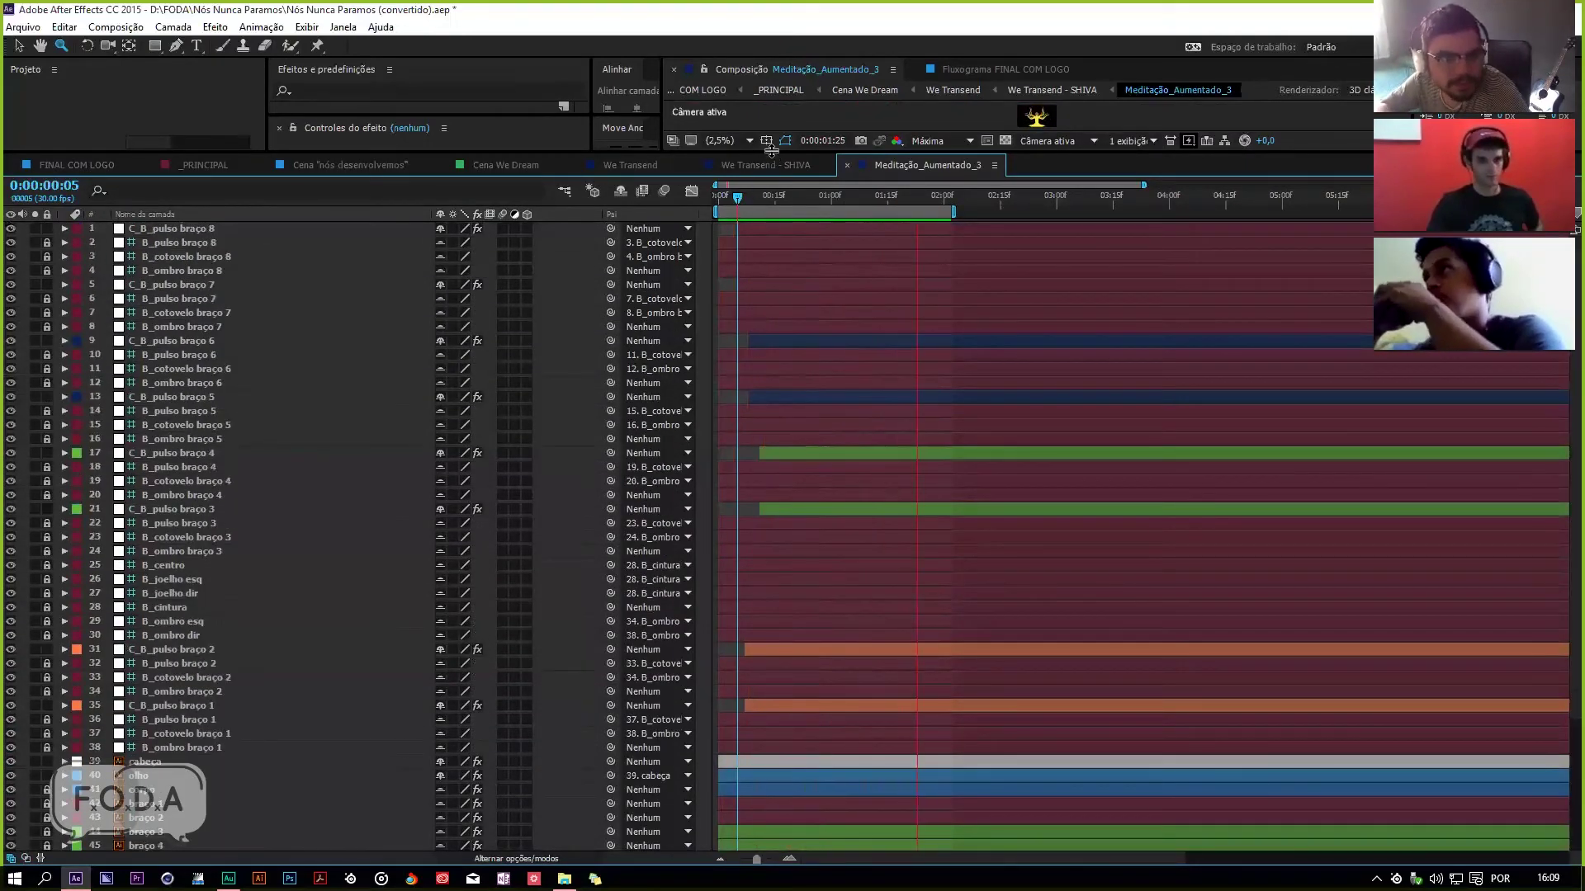
left_click_drag(771, 153, 794, 479)
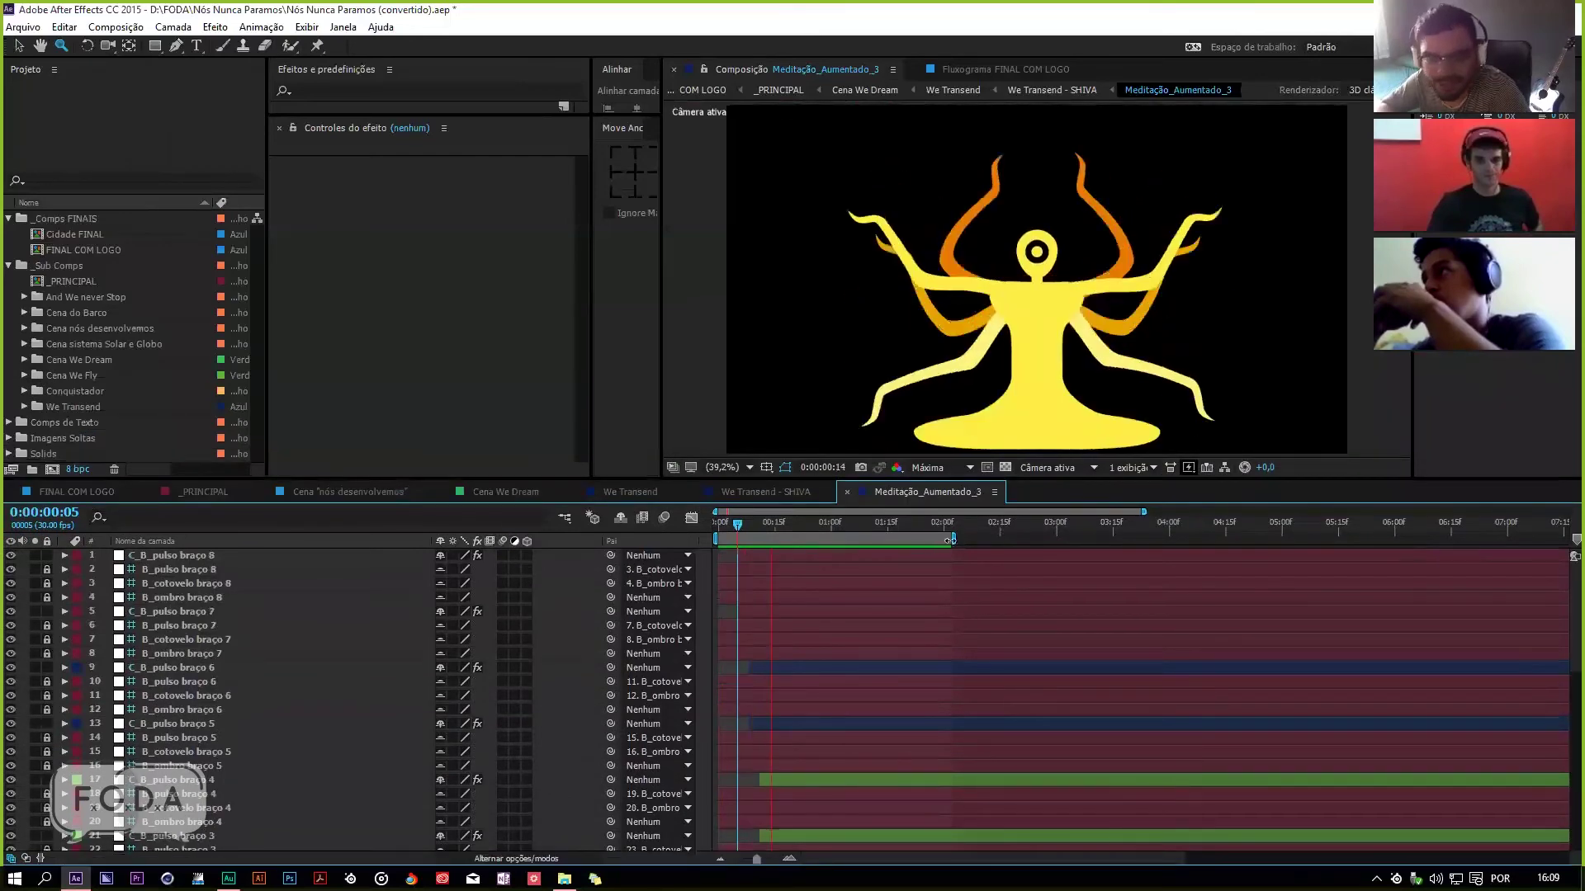
Step: Extend the Meditação_Aumentado_3 work area past 0:00:05:15 and preview the arm animation, stopping at 0:00:04:05
left_click_drag(1014, 538, 1345, 538)
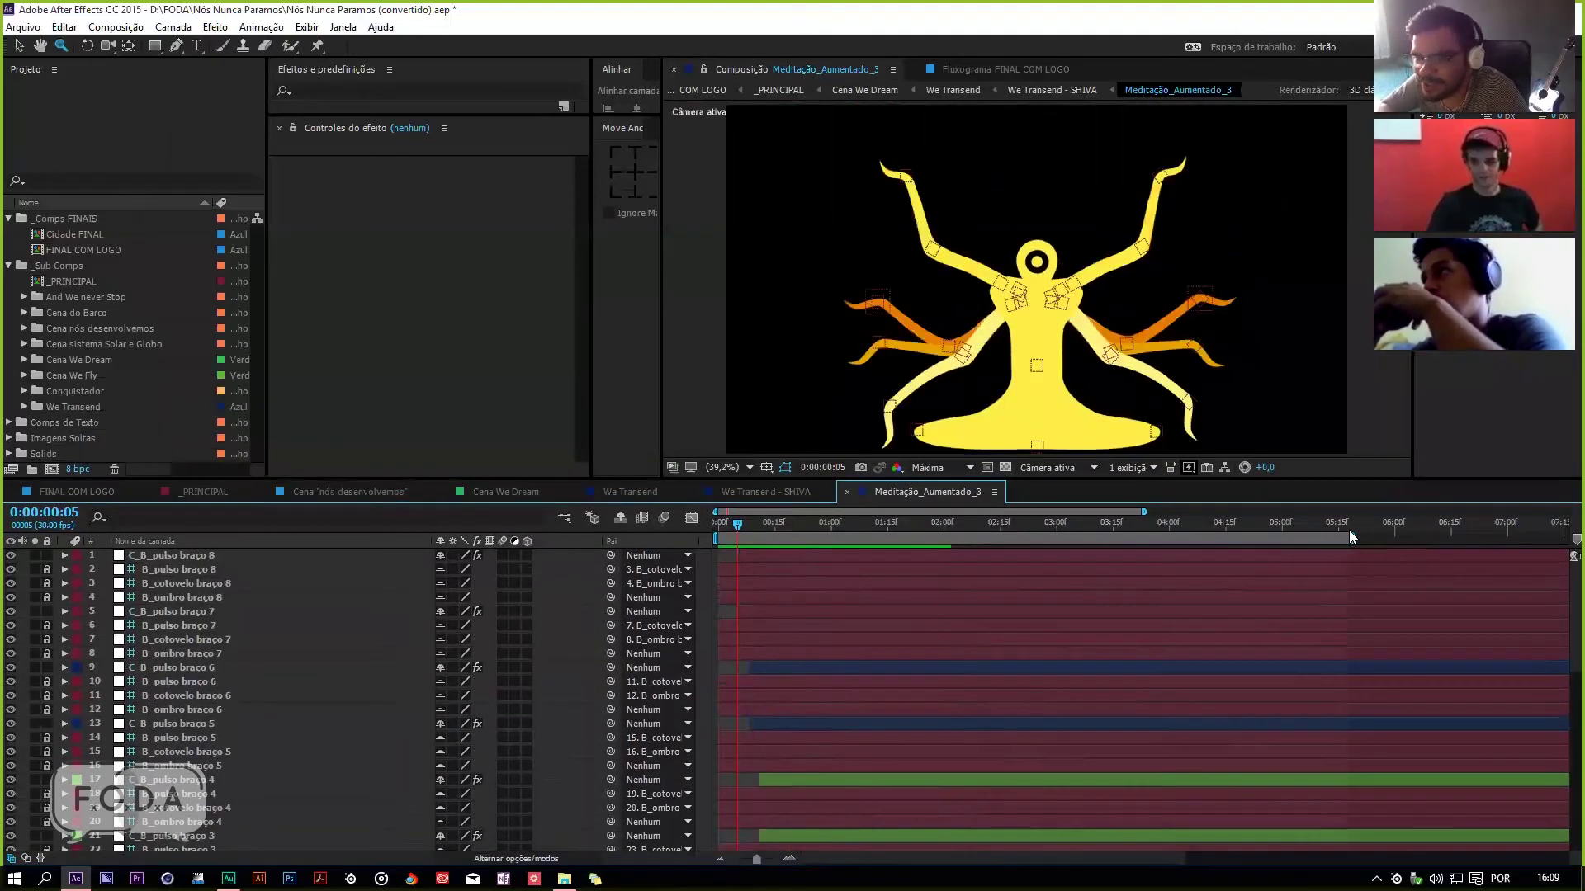
key("space")
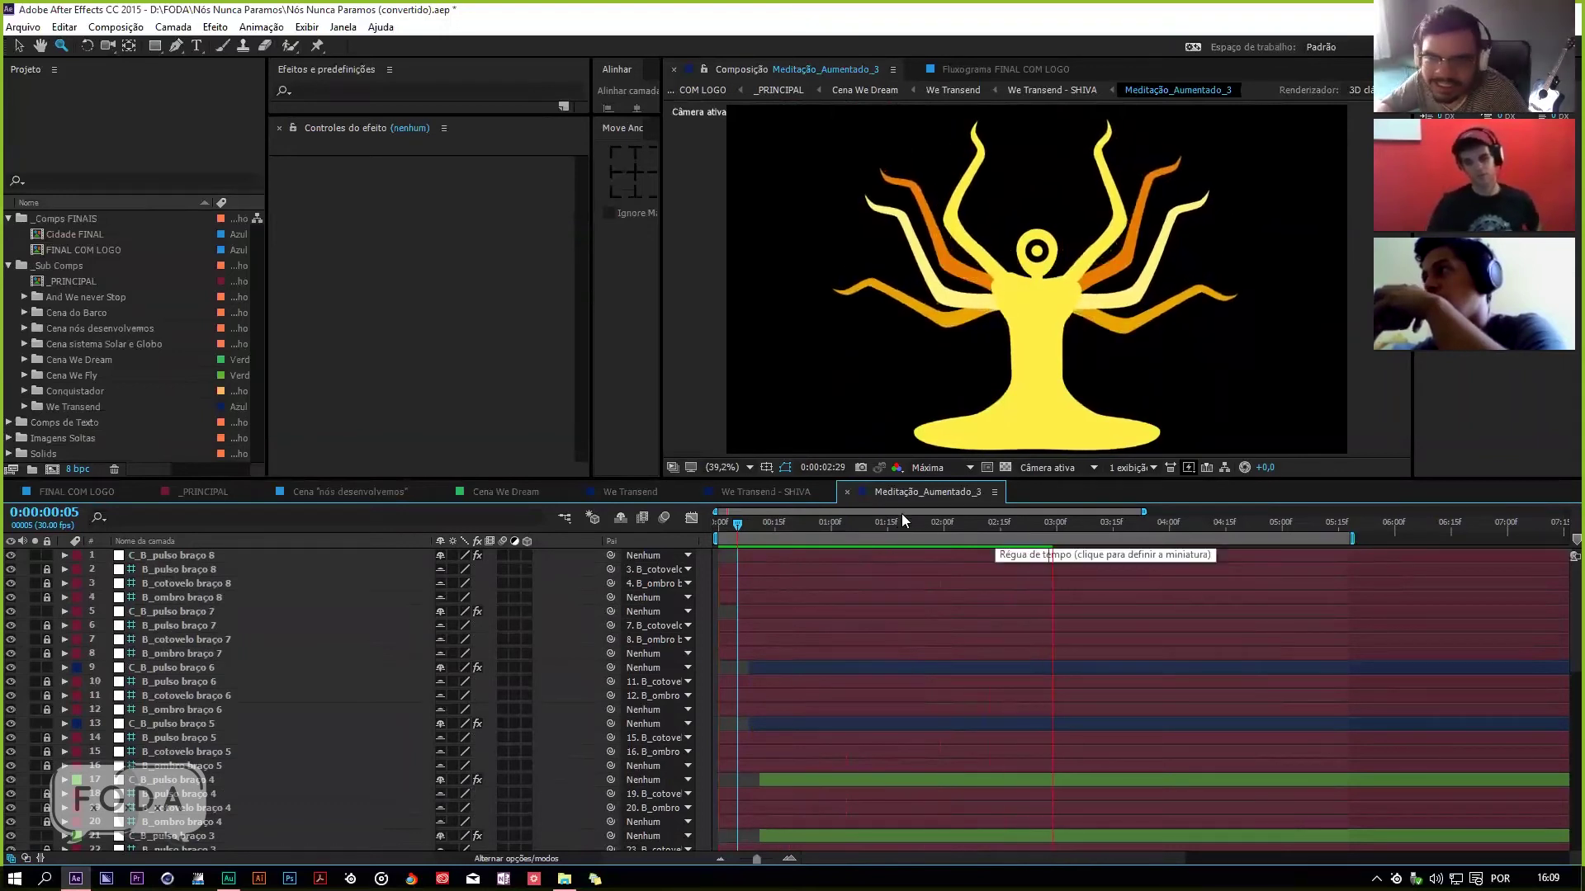
left_click(864, 523)
key("space")
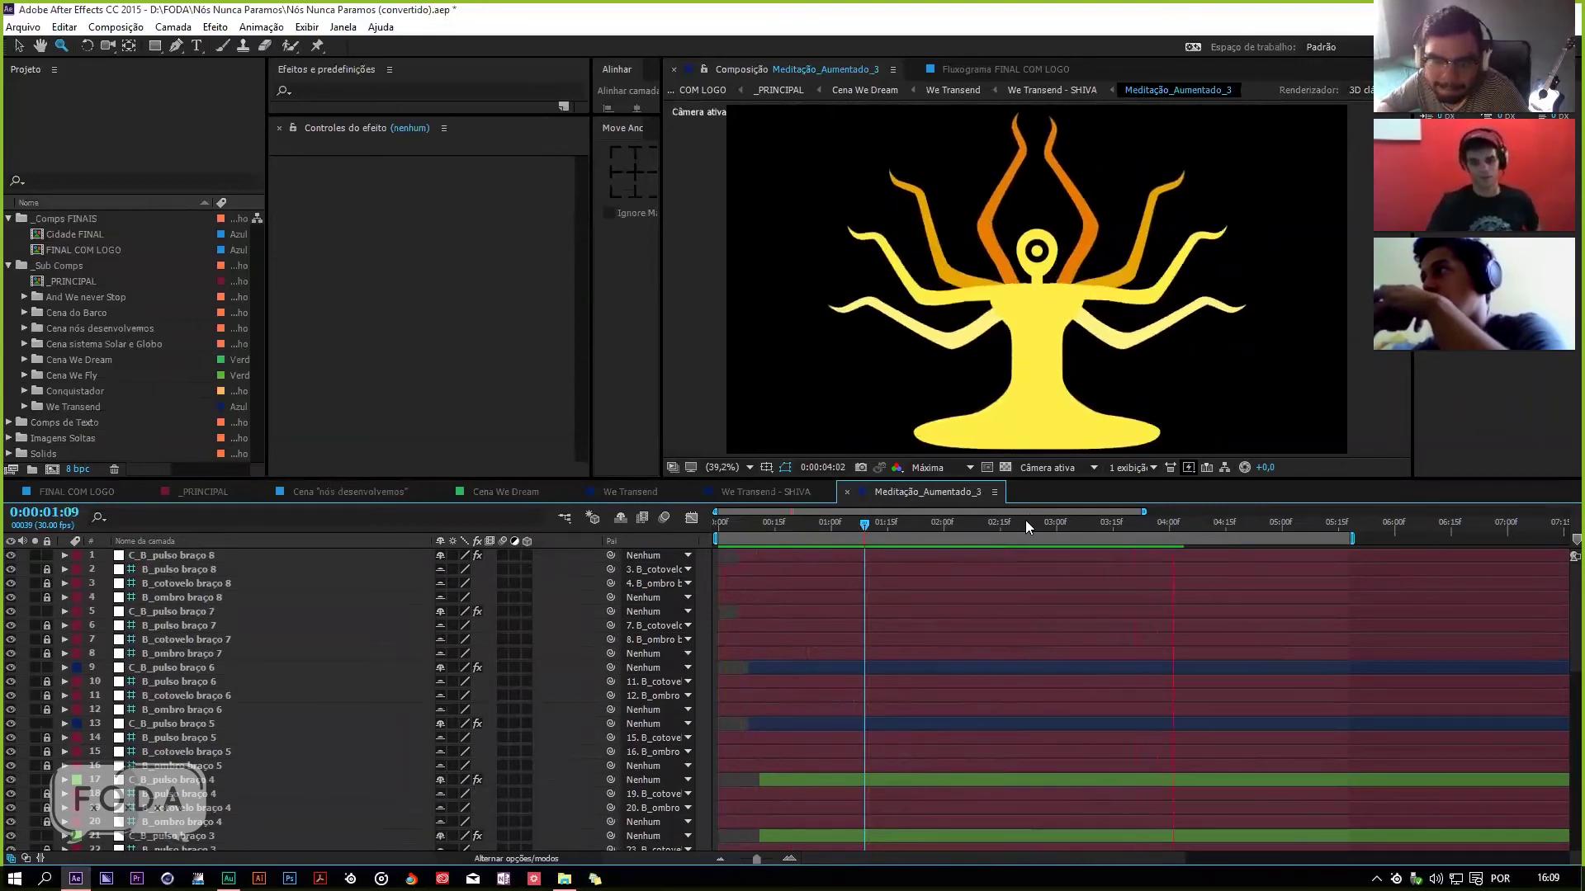
left_click_drag(924, 527, 1180, 522)
key("space")
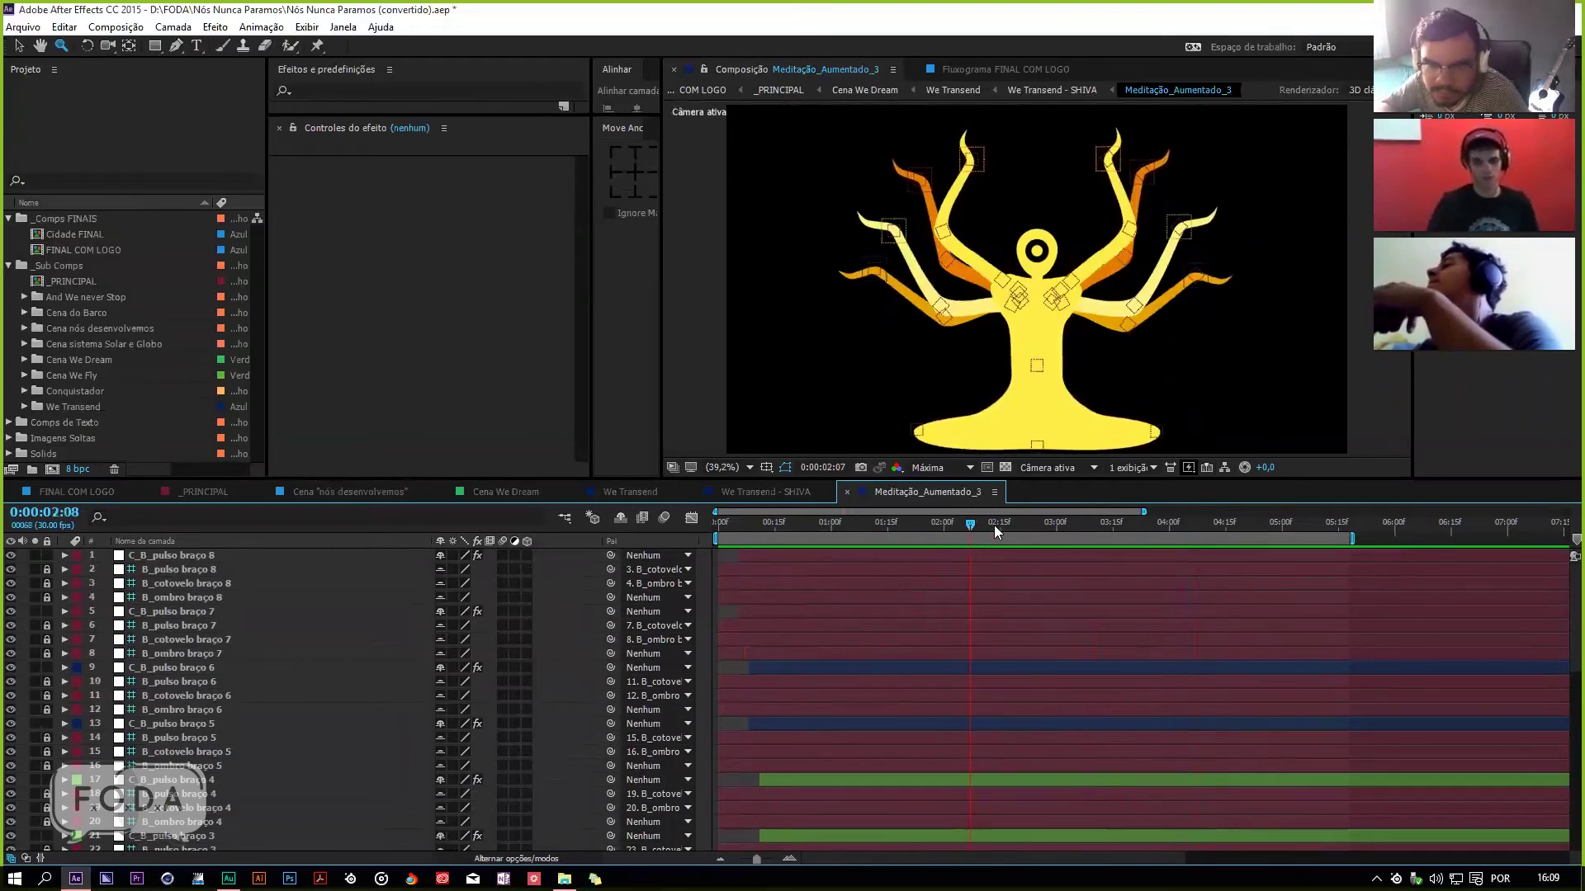
key("space")
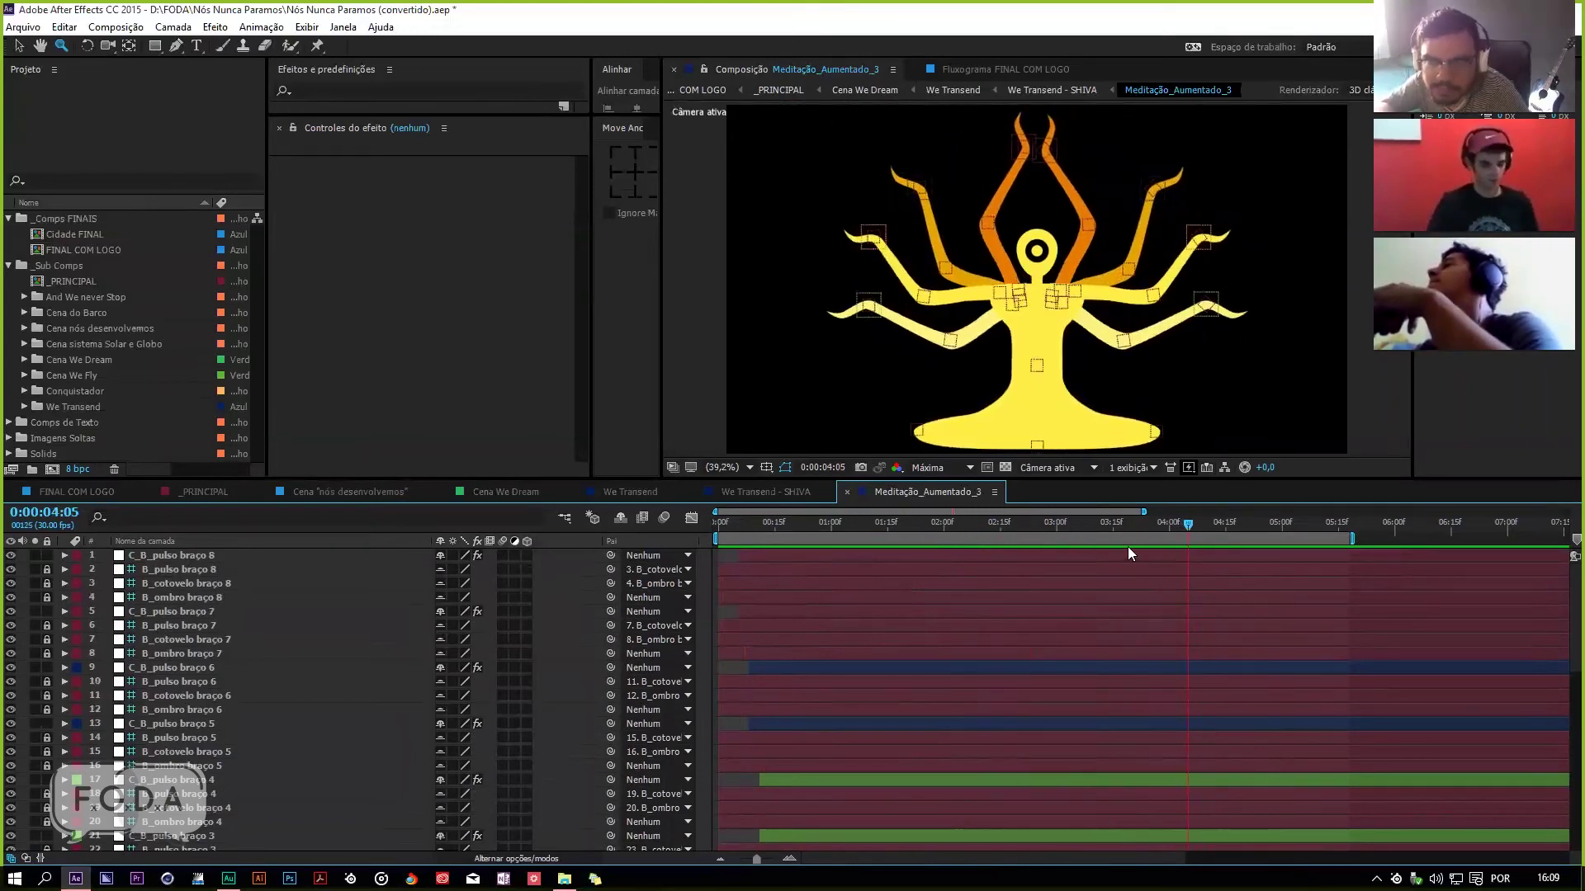
Step: Back in We Transend - SHIVA at 0:00:02:12, toggle the upper Meditação_Aumentado_3 layer's Tonalidade effect off and on, and save the project
left_click(846, 492)
left_click(922, 525)
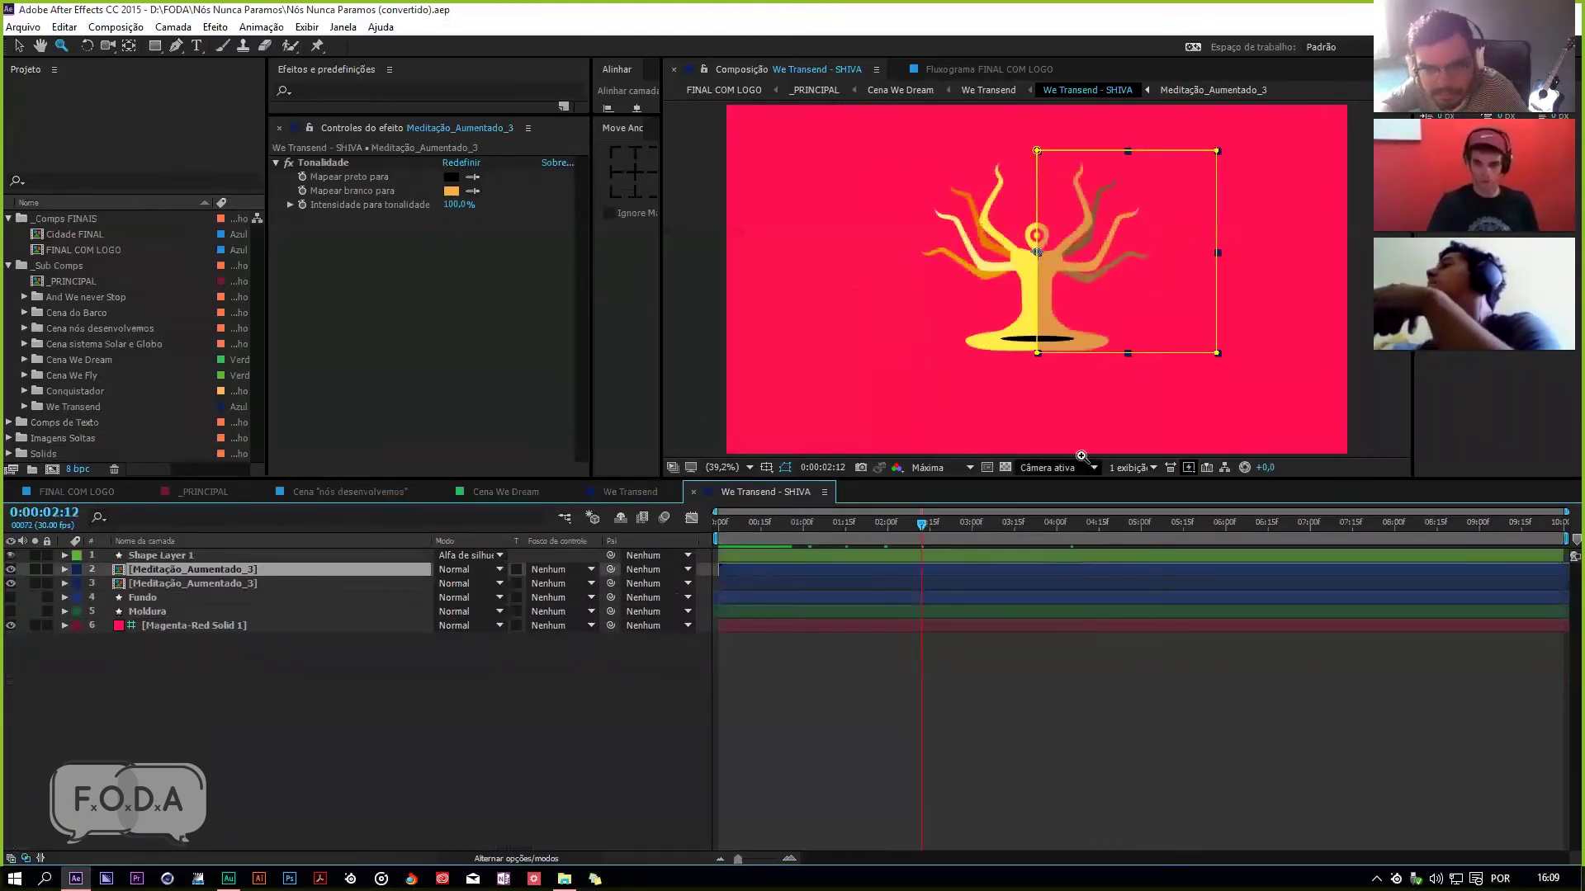
left_click(292, 163)
left_click(291, 164)
left_click(866, 637)
key("ctrl+s")
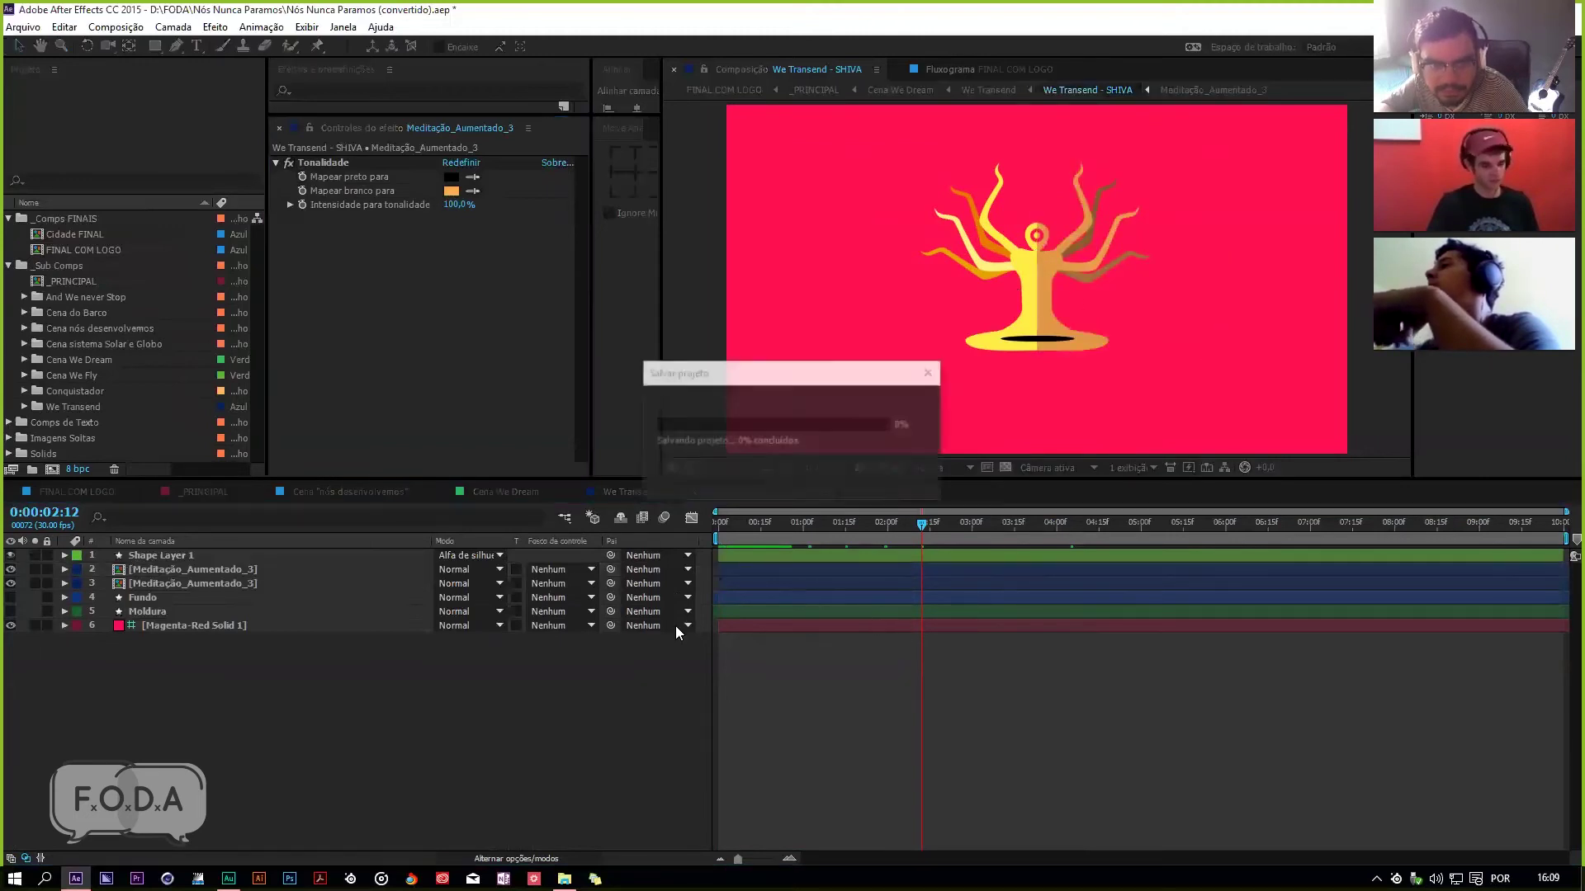
Step: Close We Transend - SHIVA, fit the We Transend composition to the viewer and move to 0:00:06:13
left_click_drag(921, 532, 935, 571)
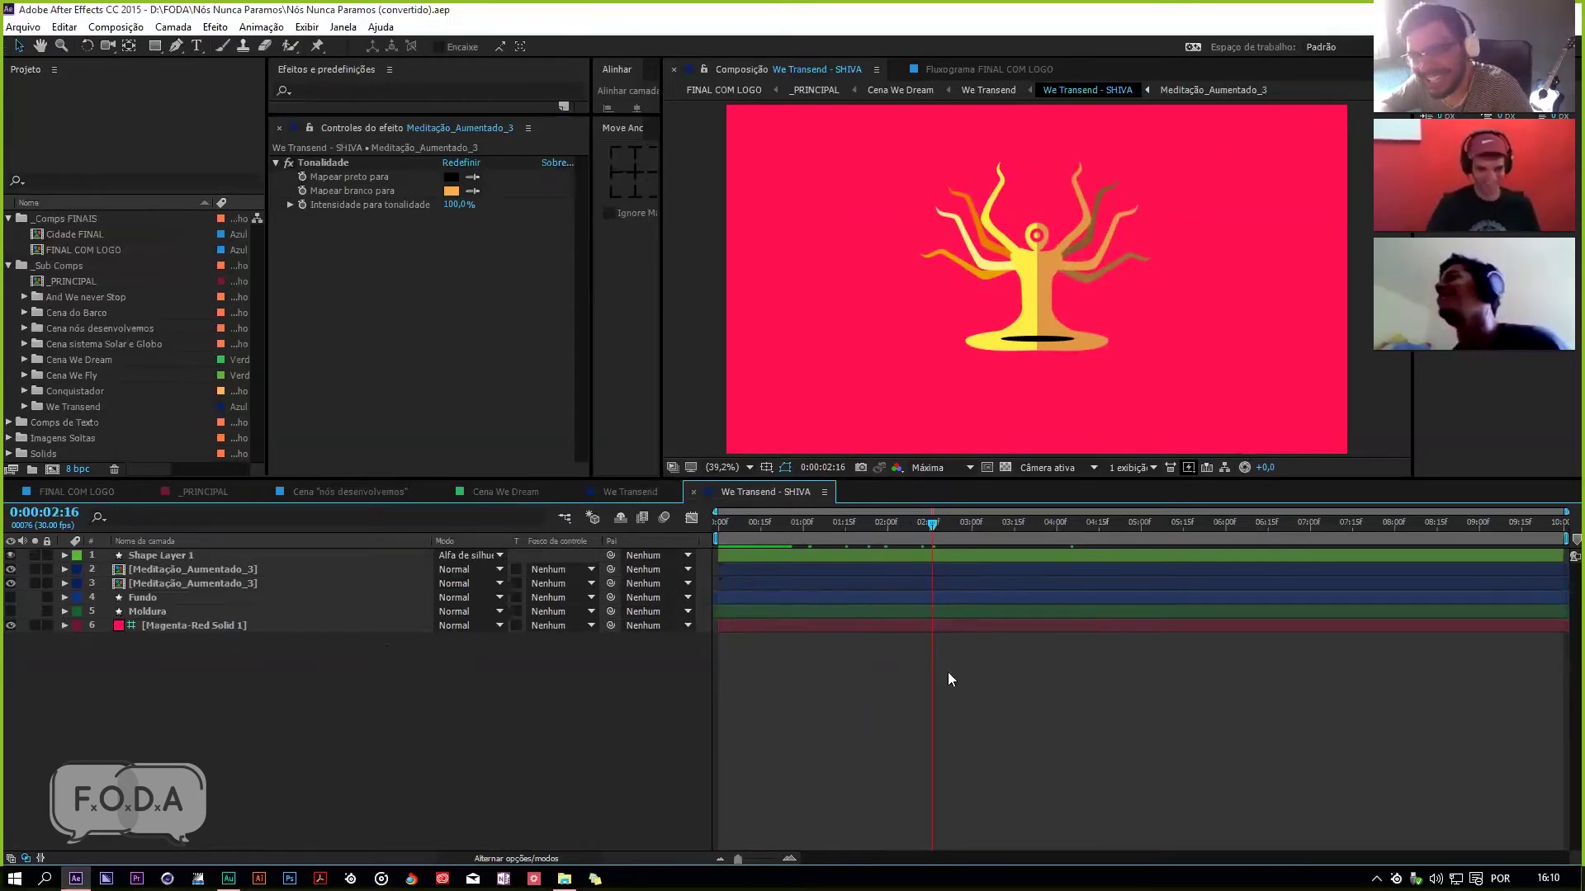
key("ctrl+w")
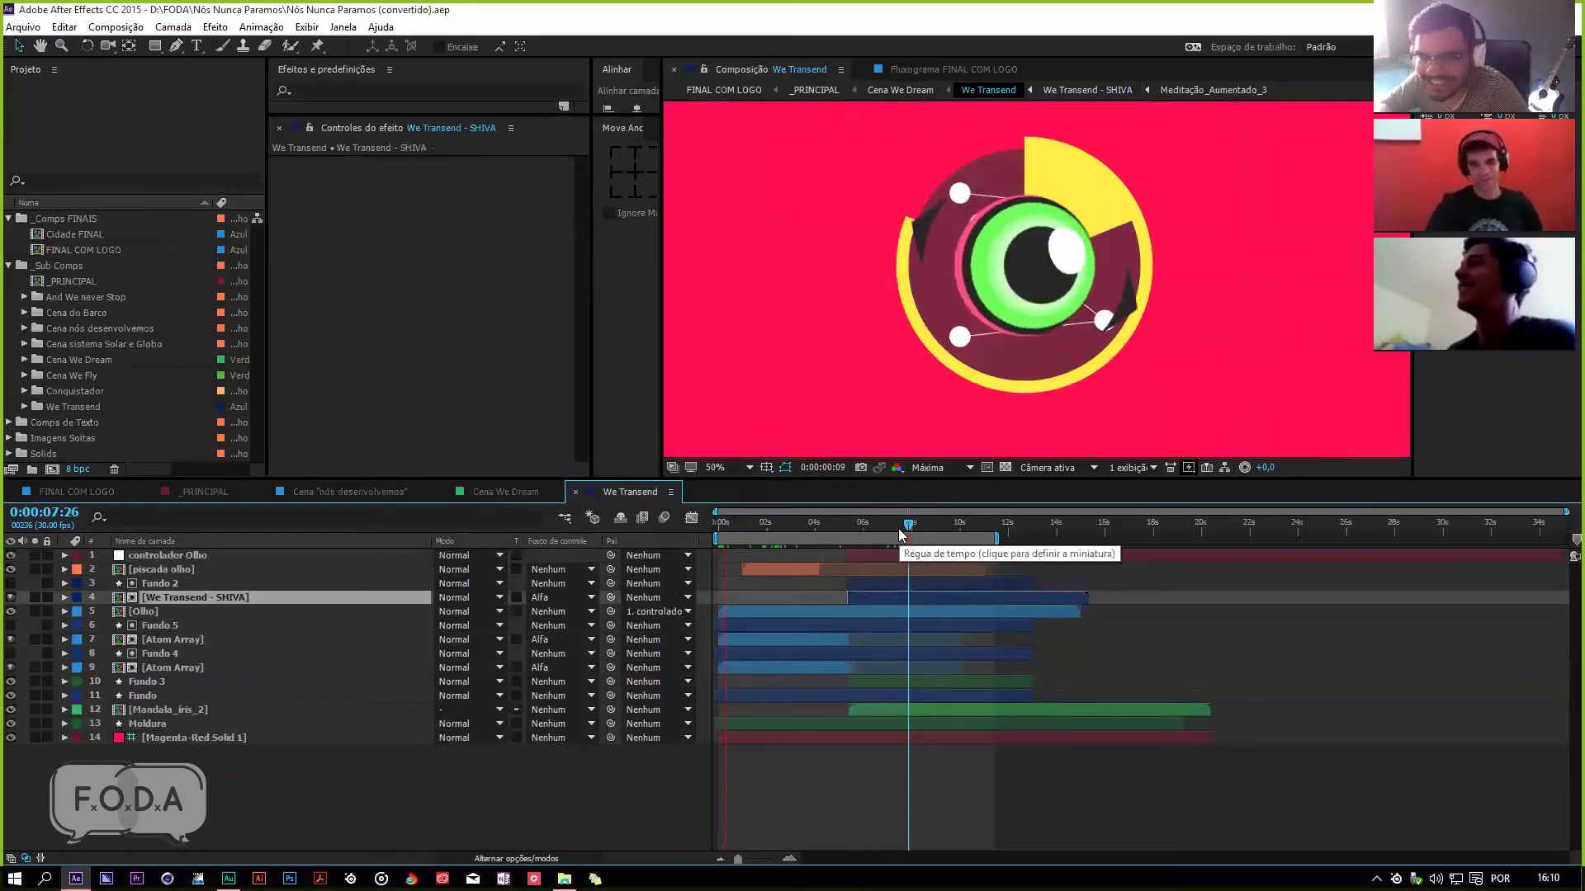
left_click(726, 467)
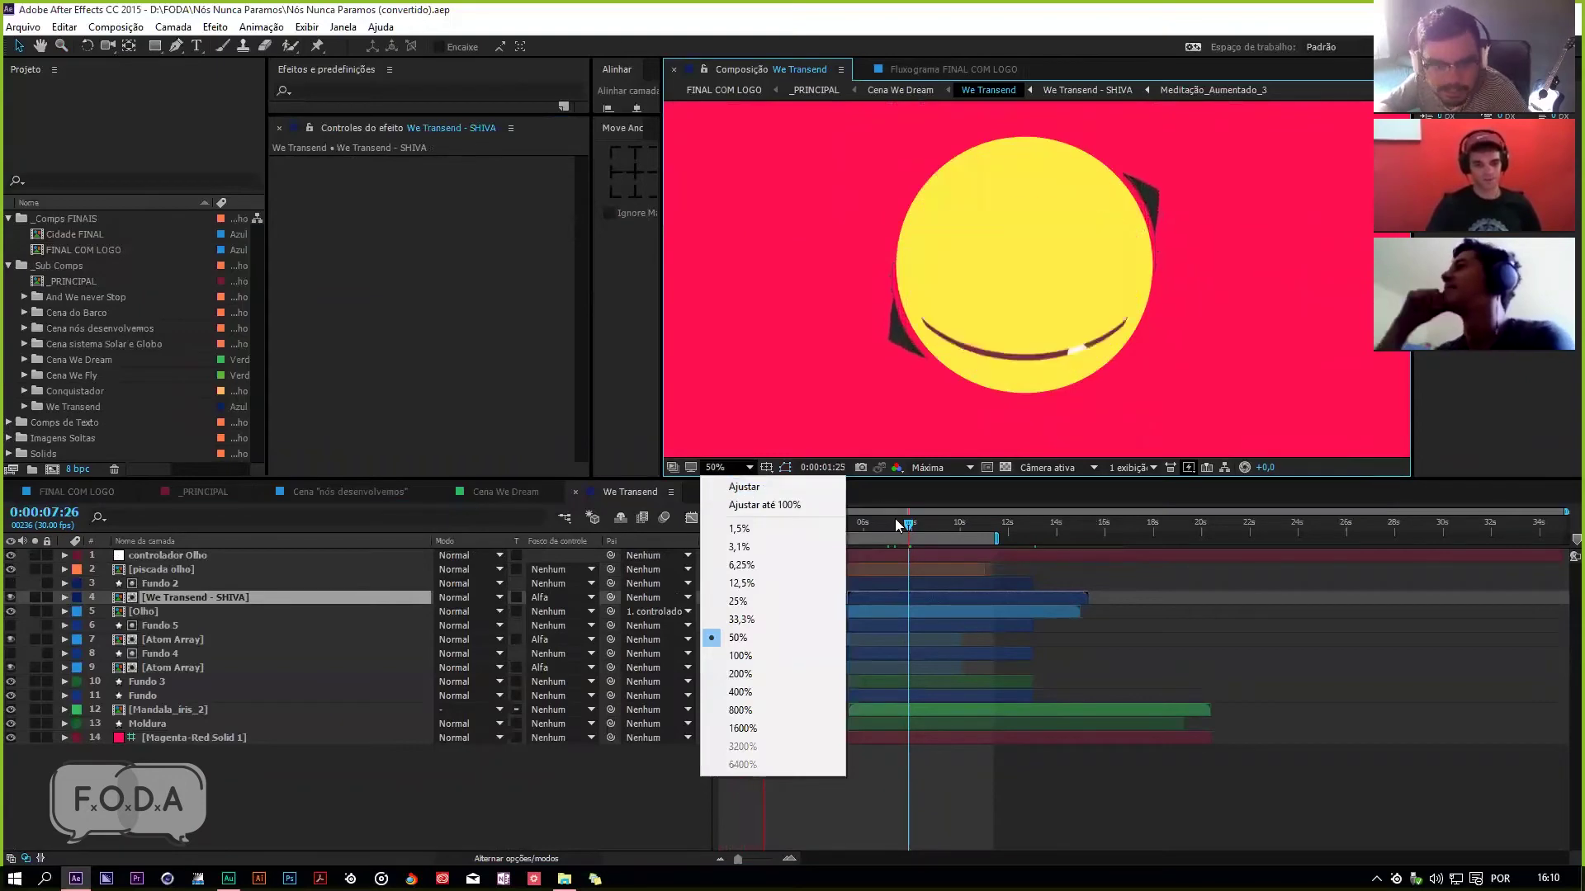
left_click(798, 487)
left_click_drag(893, 521, 873, 551)
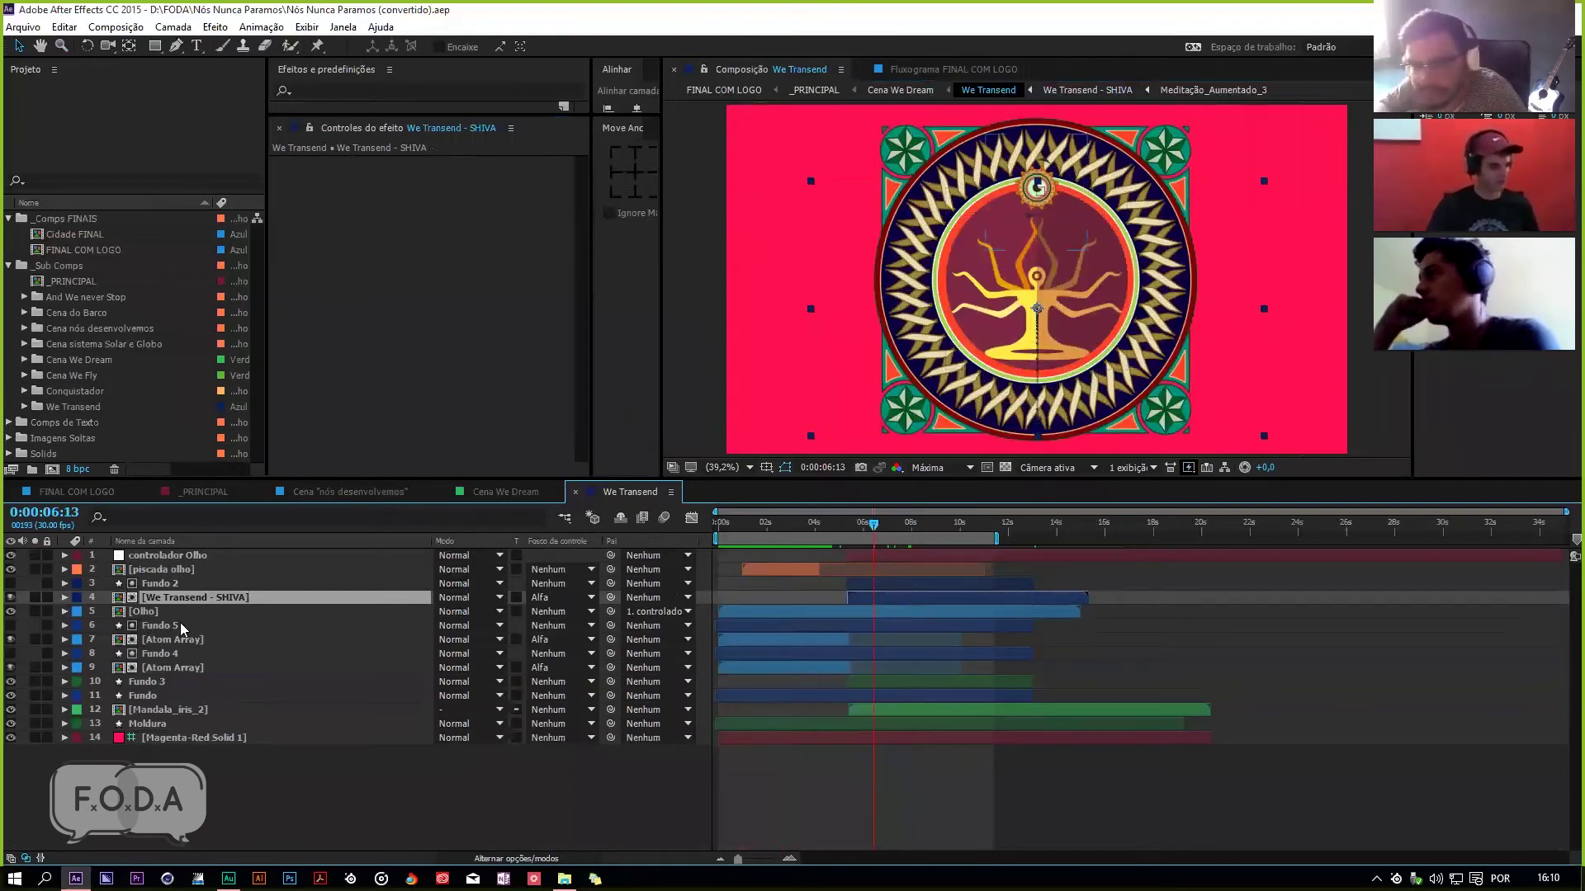
Step: Open the nested Mandala_íris_2 composition, reveal its shy layers, temporarily enlarge the timeline area to examine them, and preview the animation
double_click(195, 713)
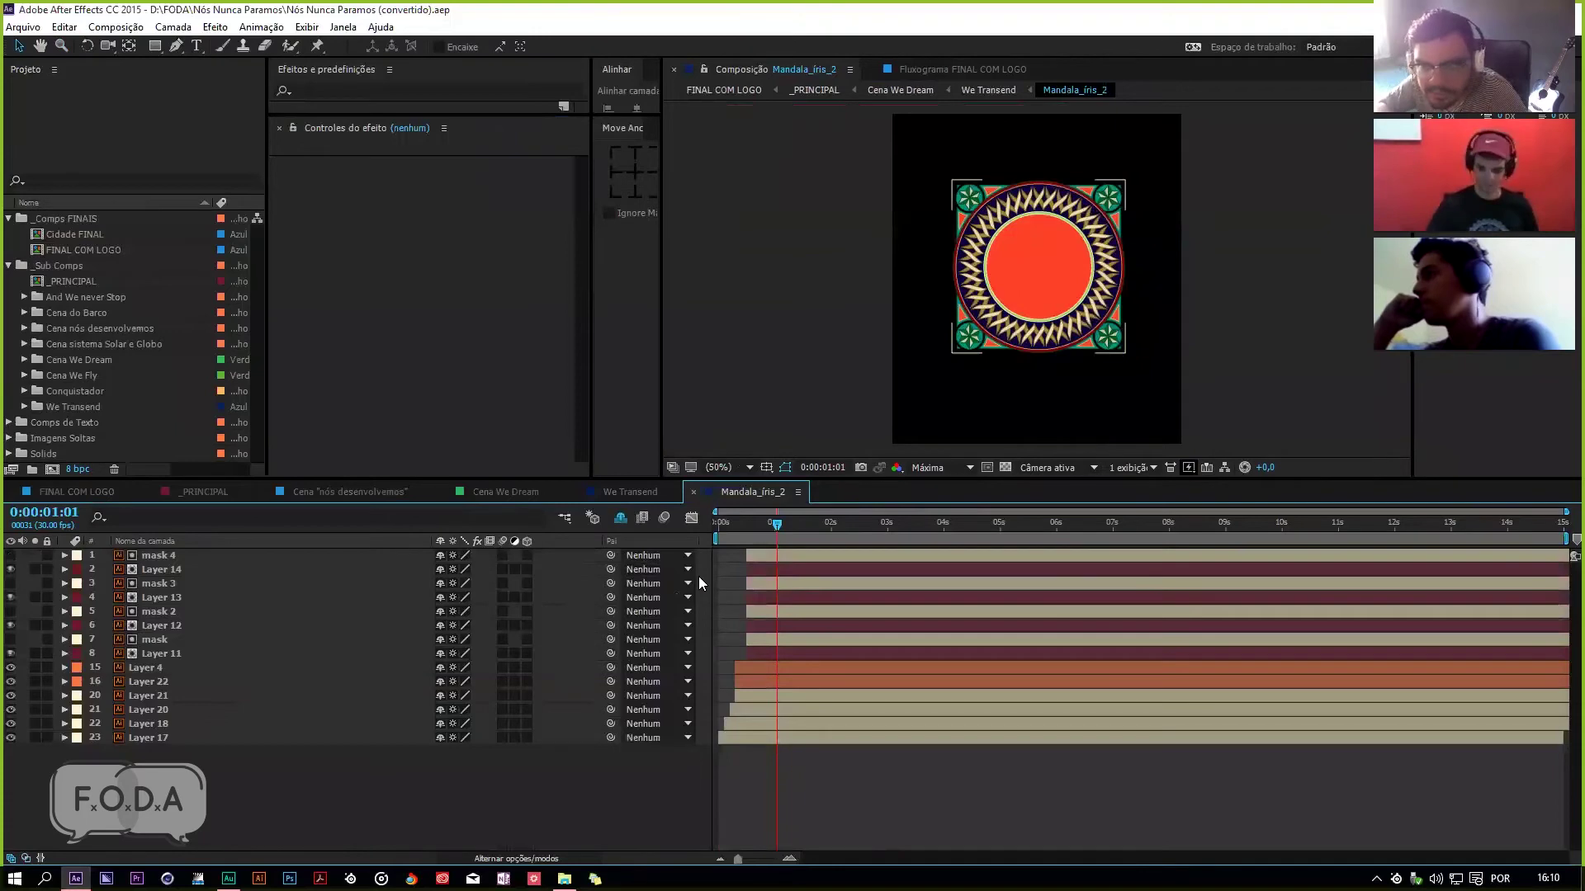
left_click(613, 518)
left_click_drag(616, 471, 627, 213)
left_click_drag(636, 294, 642, 469)
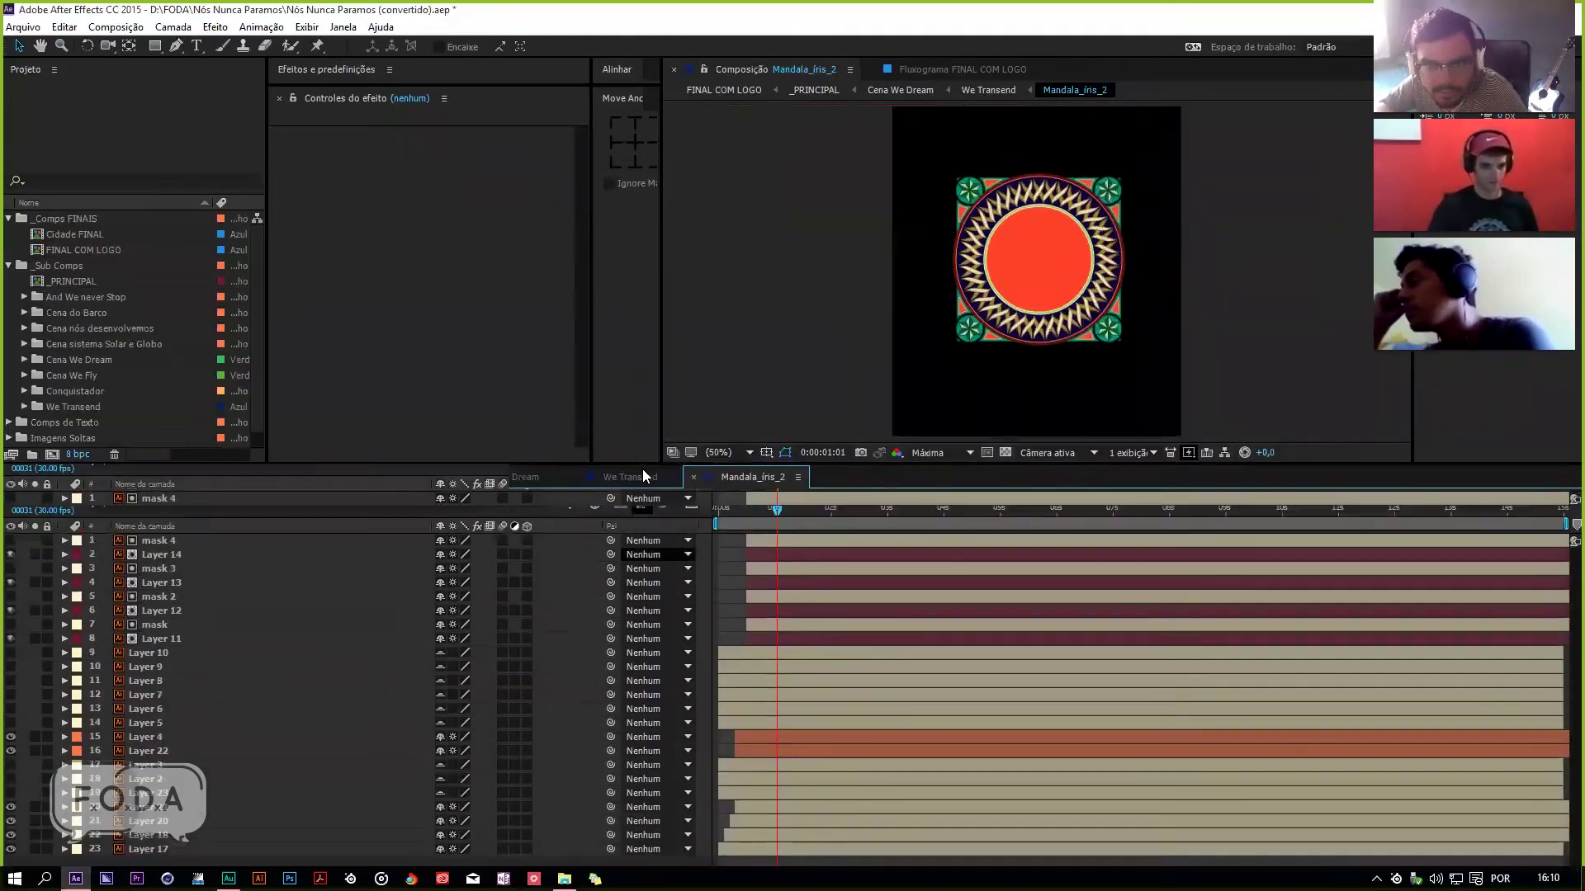
key("space")
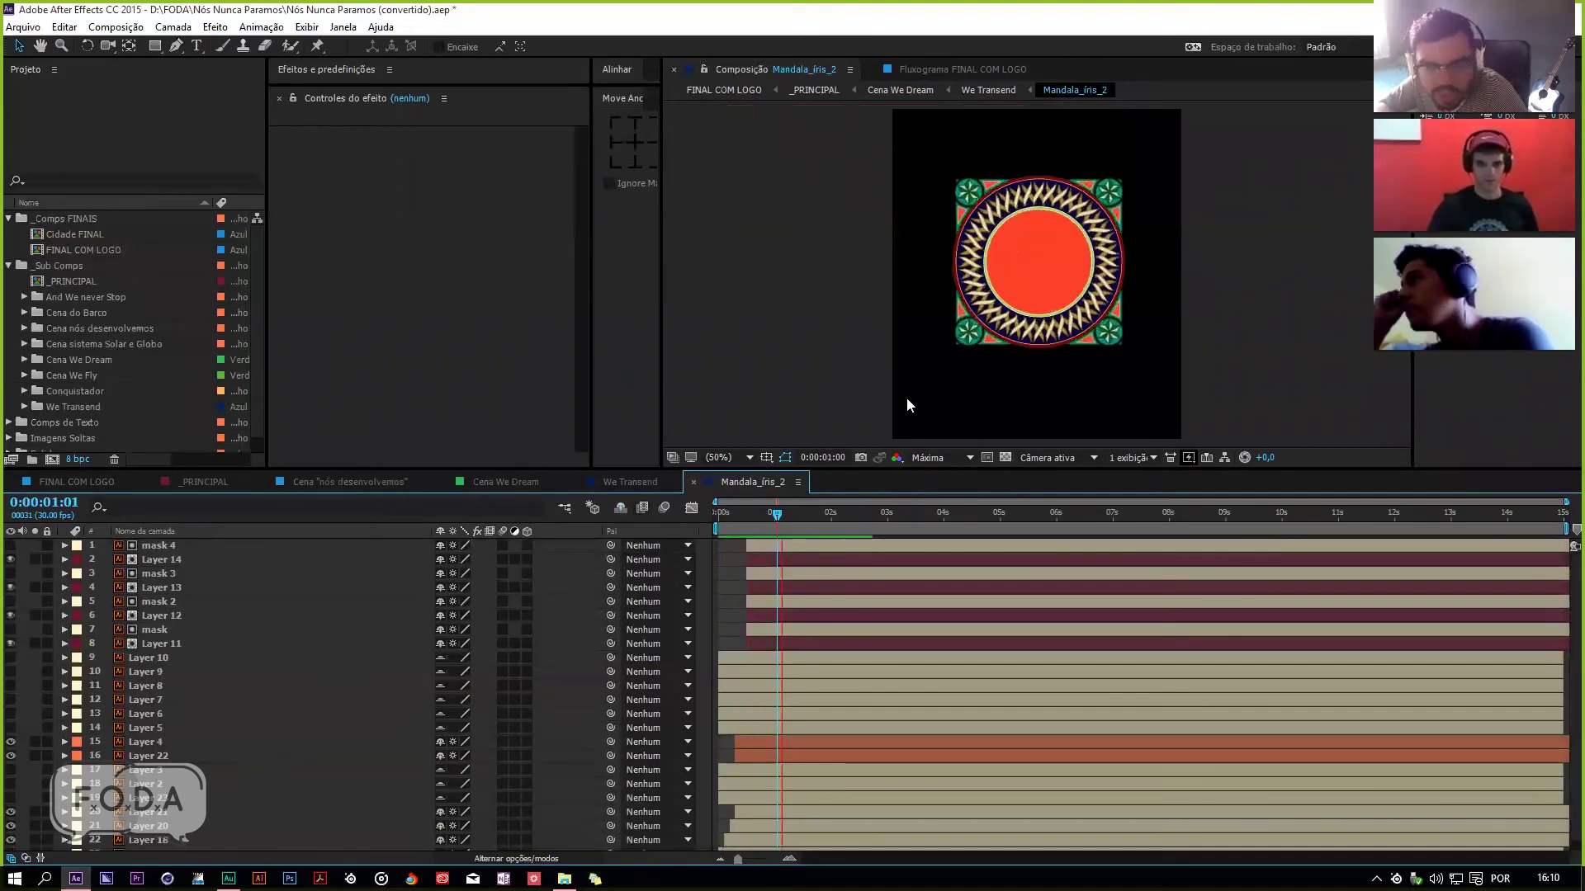
left_click_drag(779, 517, 834, 522)
Step: Return to We Transend, start the work area at 0:00:04:20, preview the mandala and Shiva animation, and save the project
key("Tab")
key("Return")
key("space")
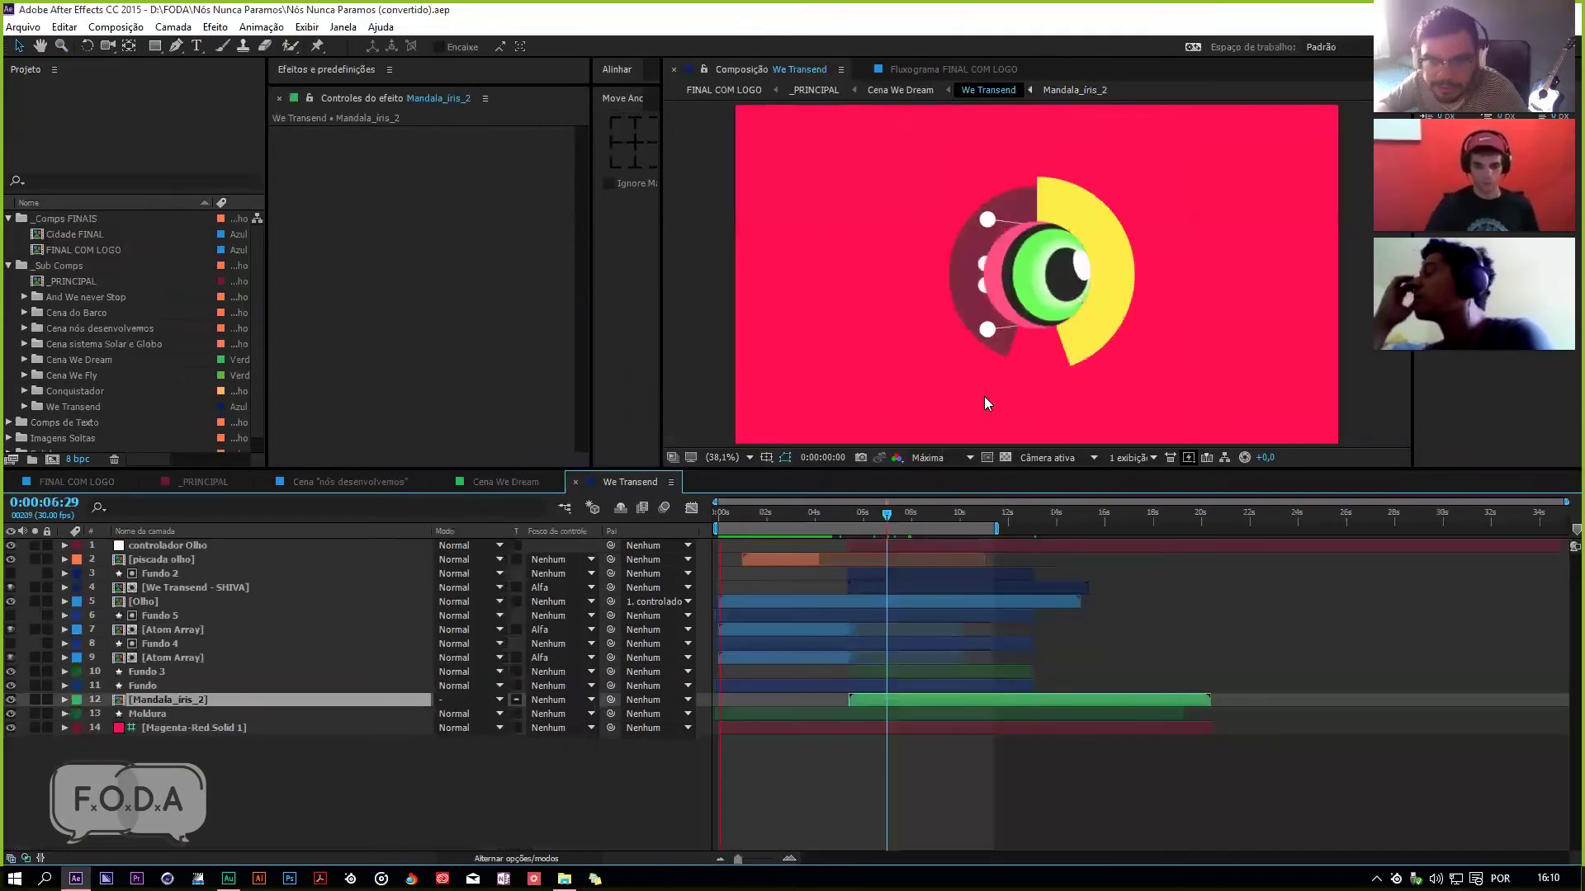
left_click(831, 516)
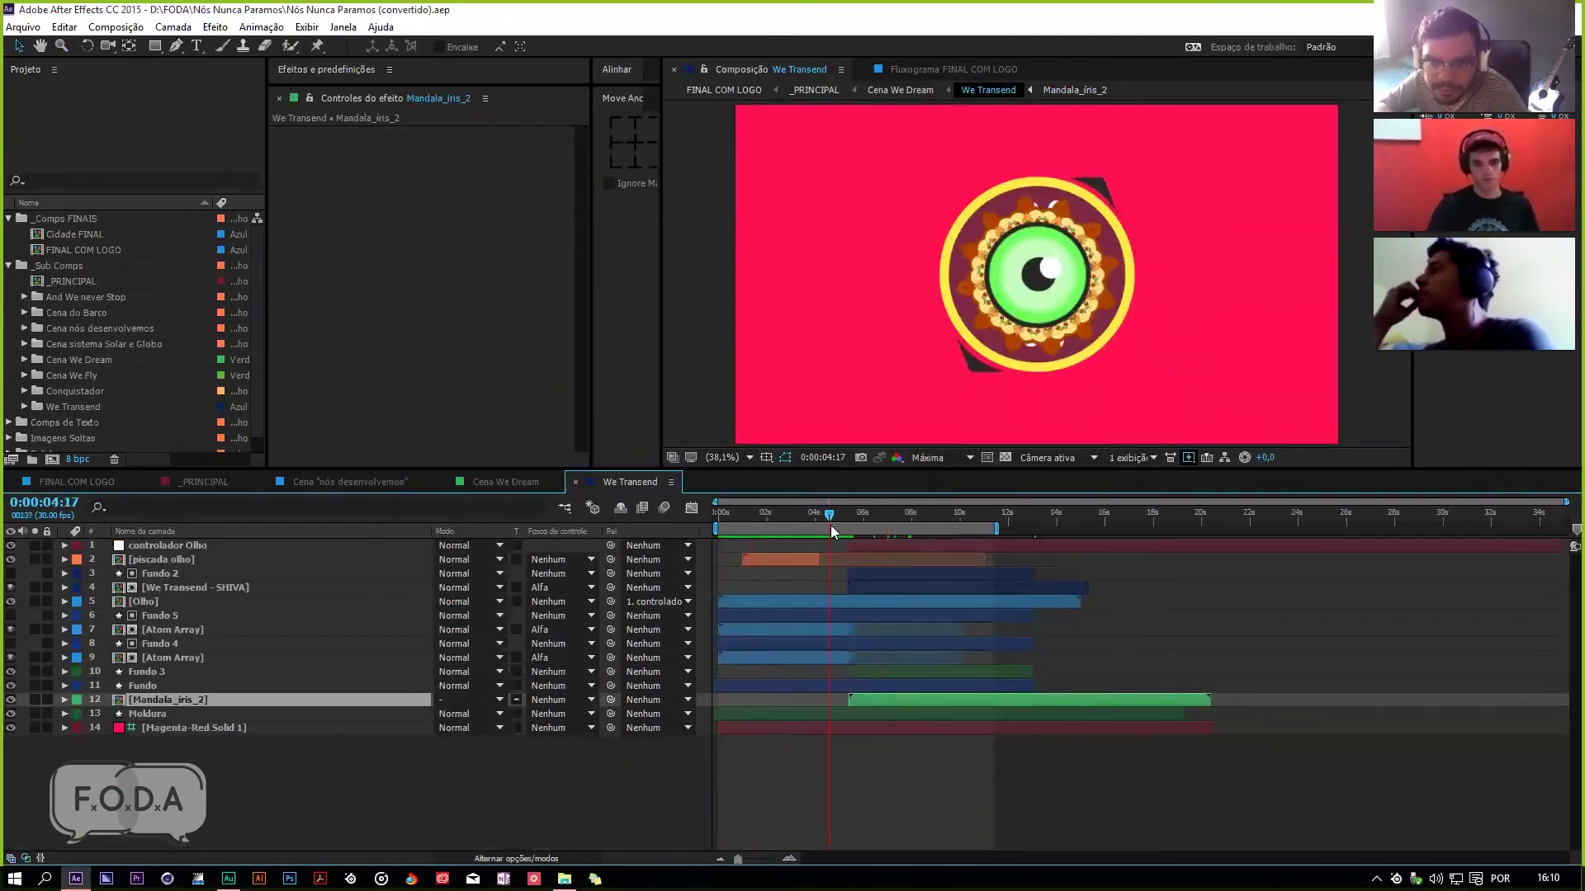
key("space")
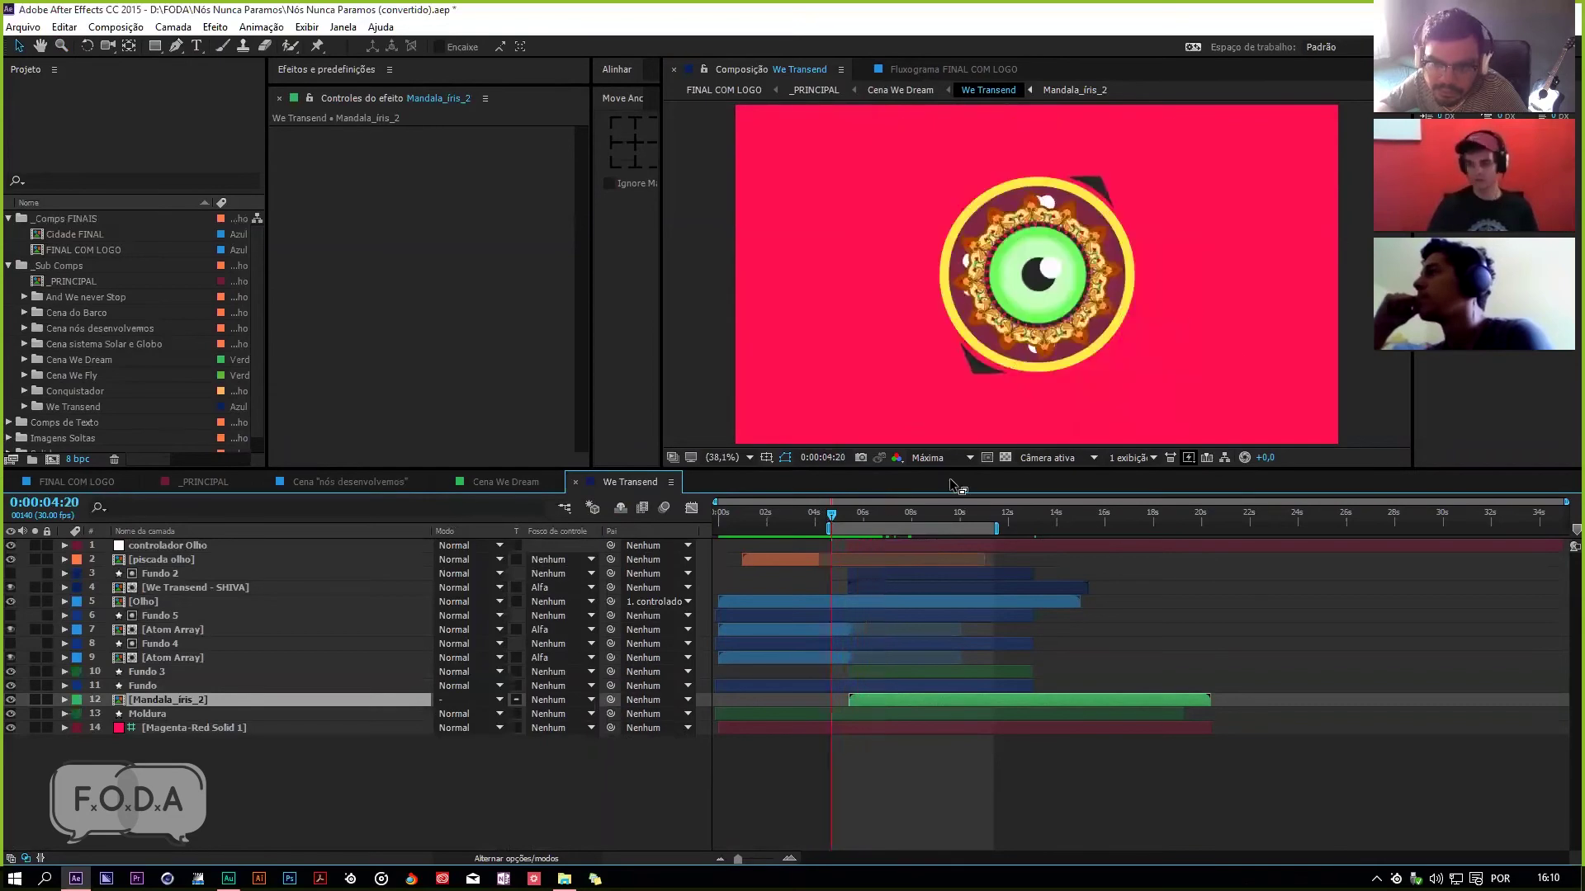
key("space")
key("space")
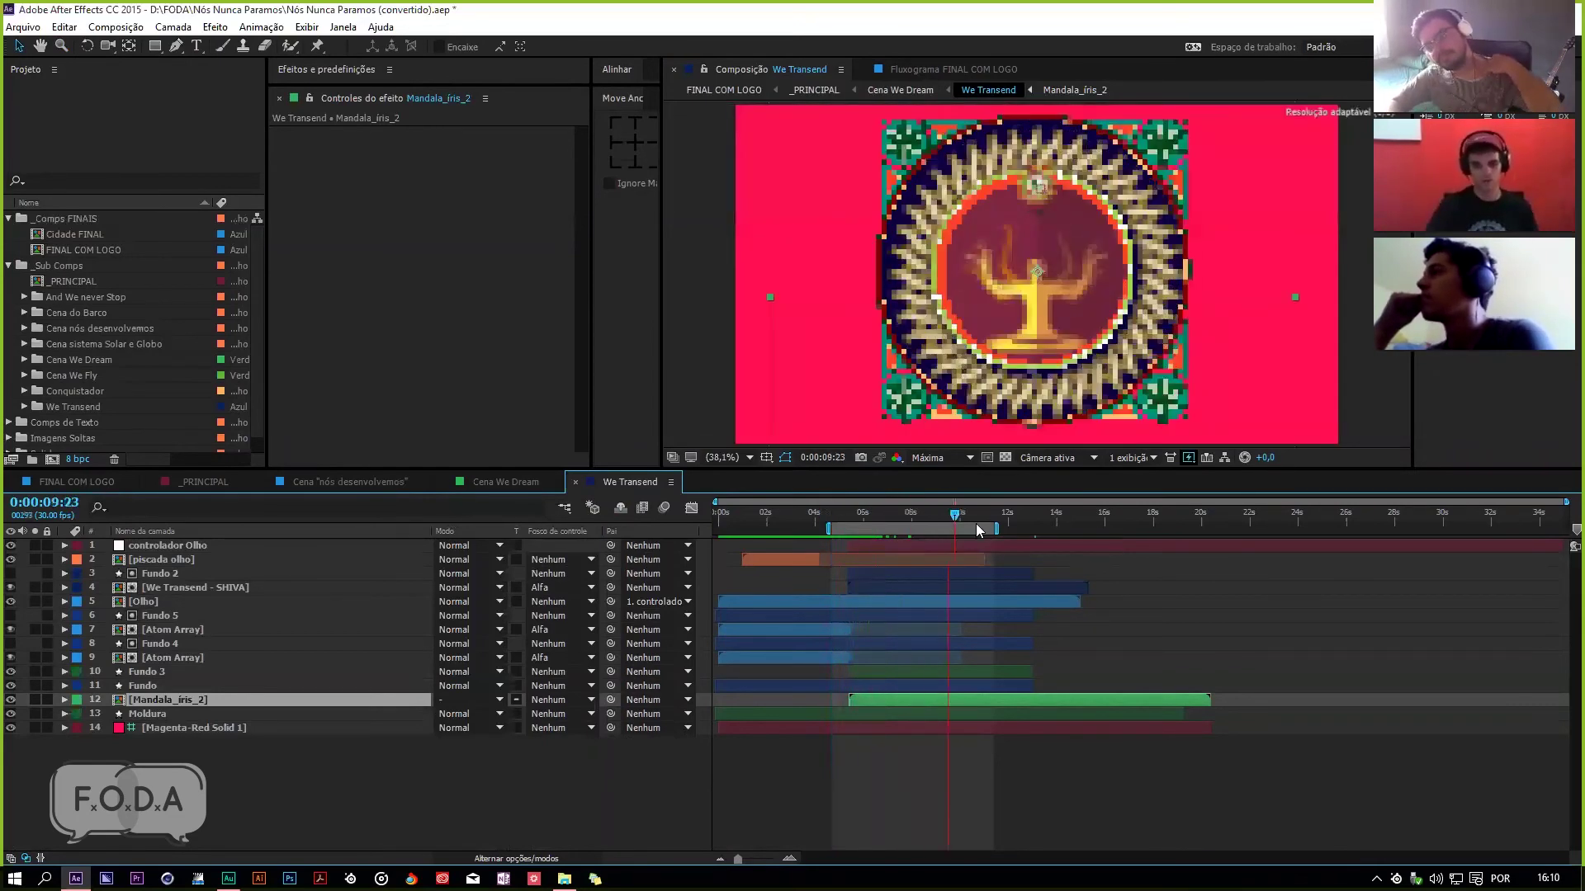
key("ctrl+s")
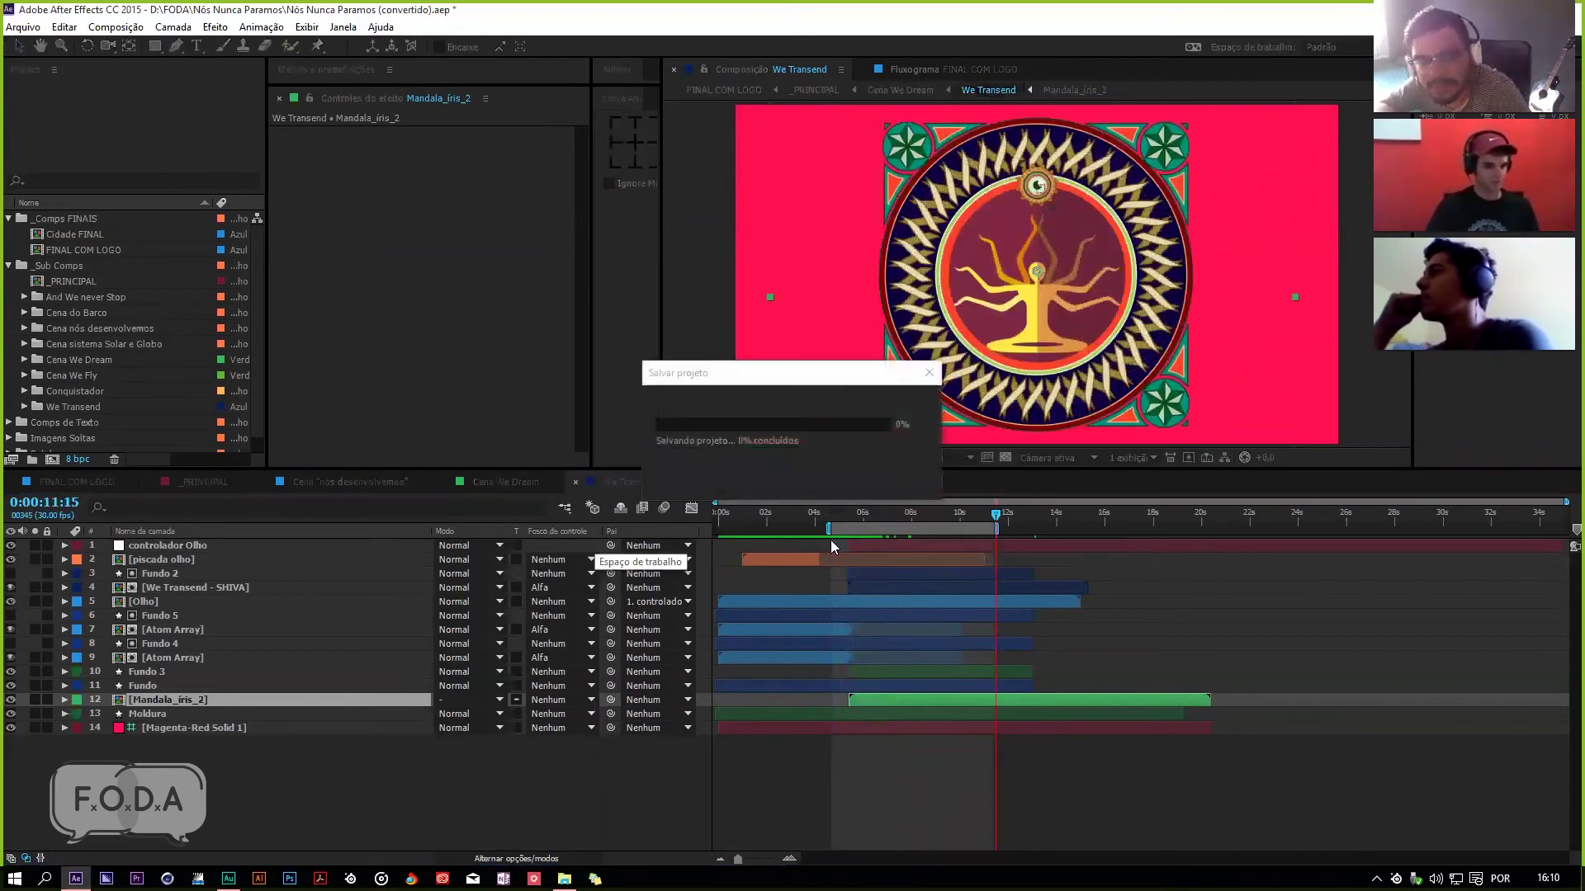
Step: Close We Transend, Cena We Dream and Cena "nós desenvolvemos", and move _PRINCIPAL to 0:01:01:11
key("ctrl+w")
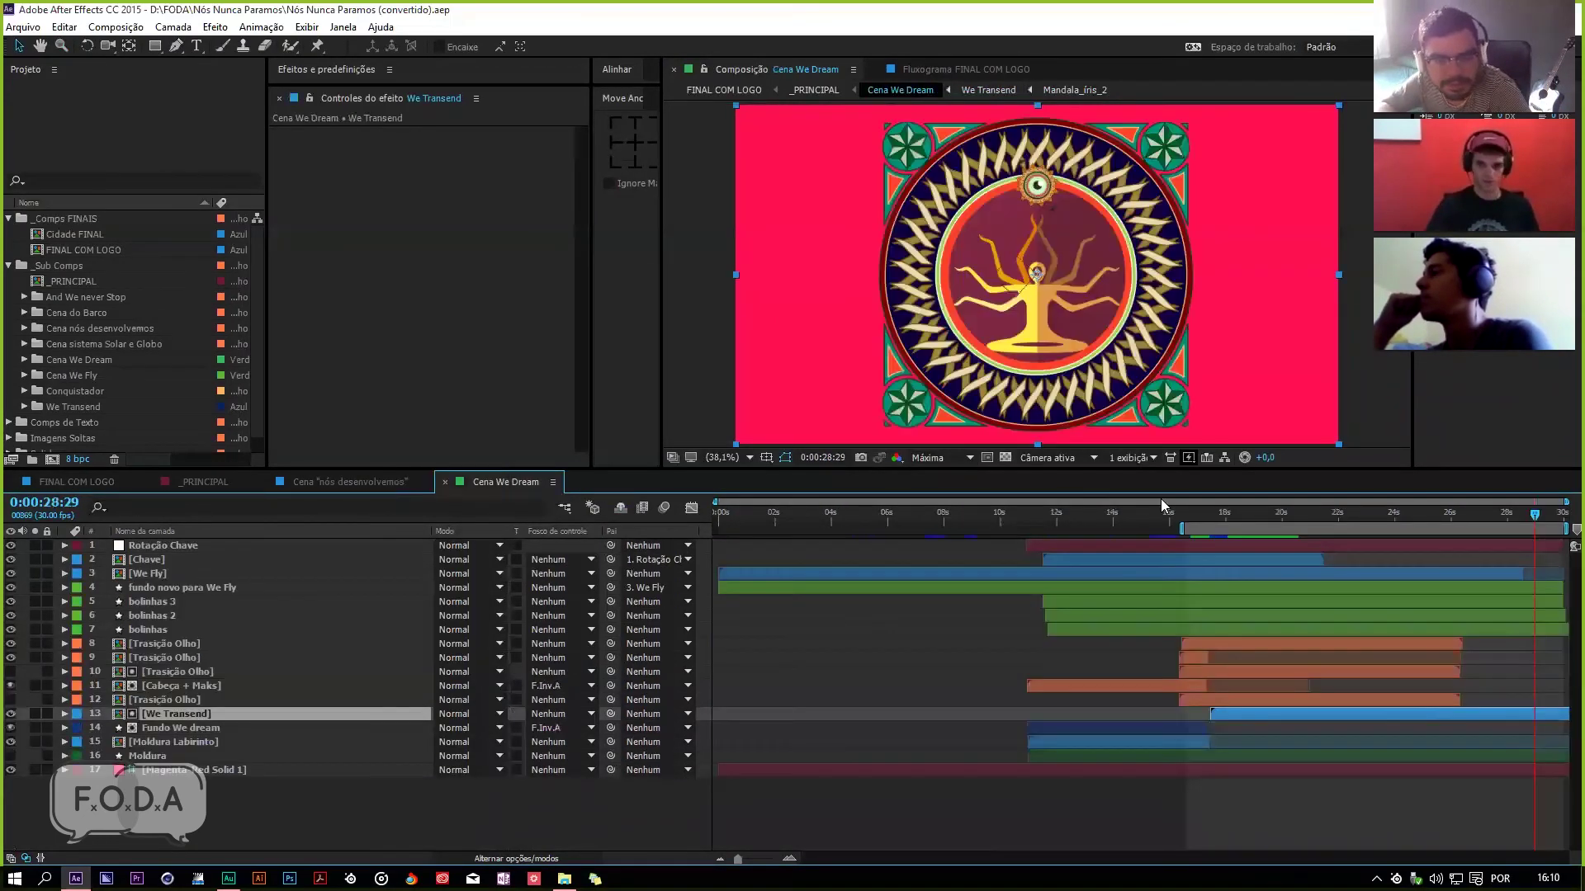
key("ctrl+w")
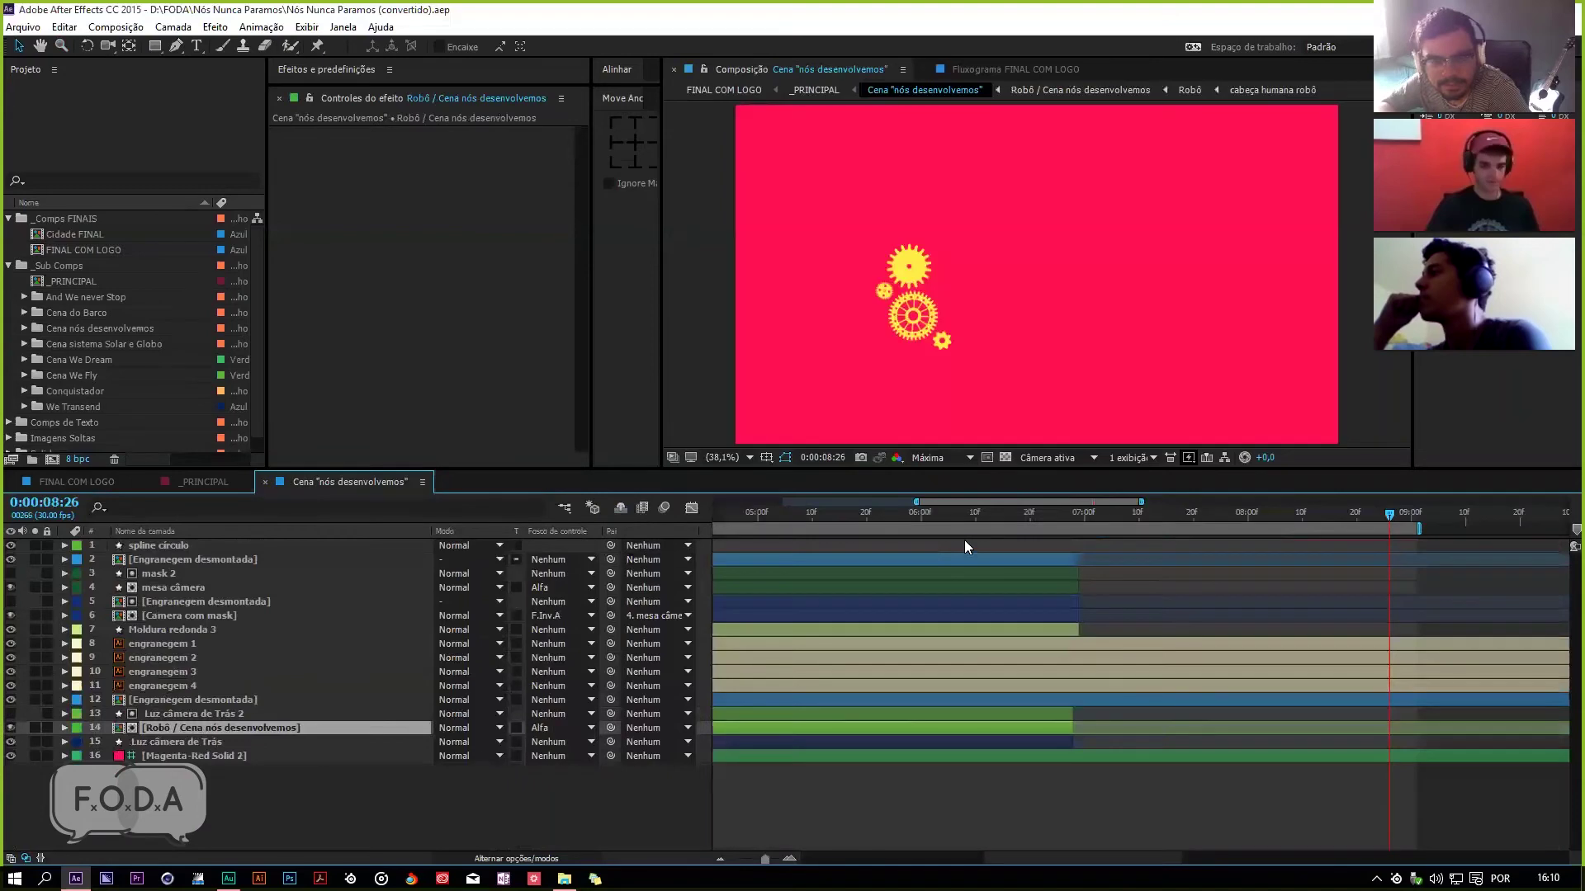
key("ctrl+w")
left_click_drag(682, 515, 1241, 551)
key("minus")
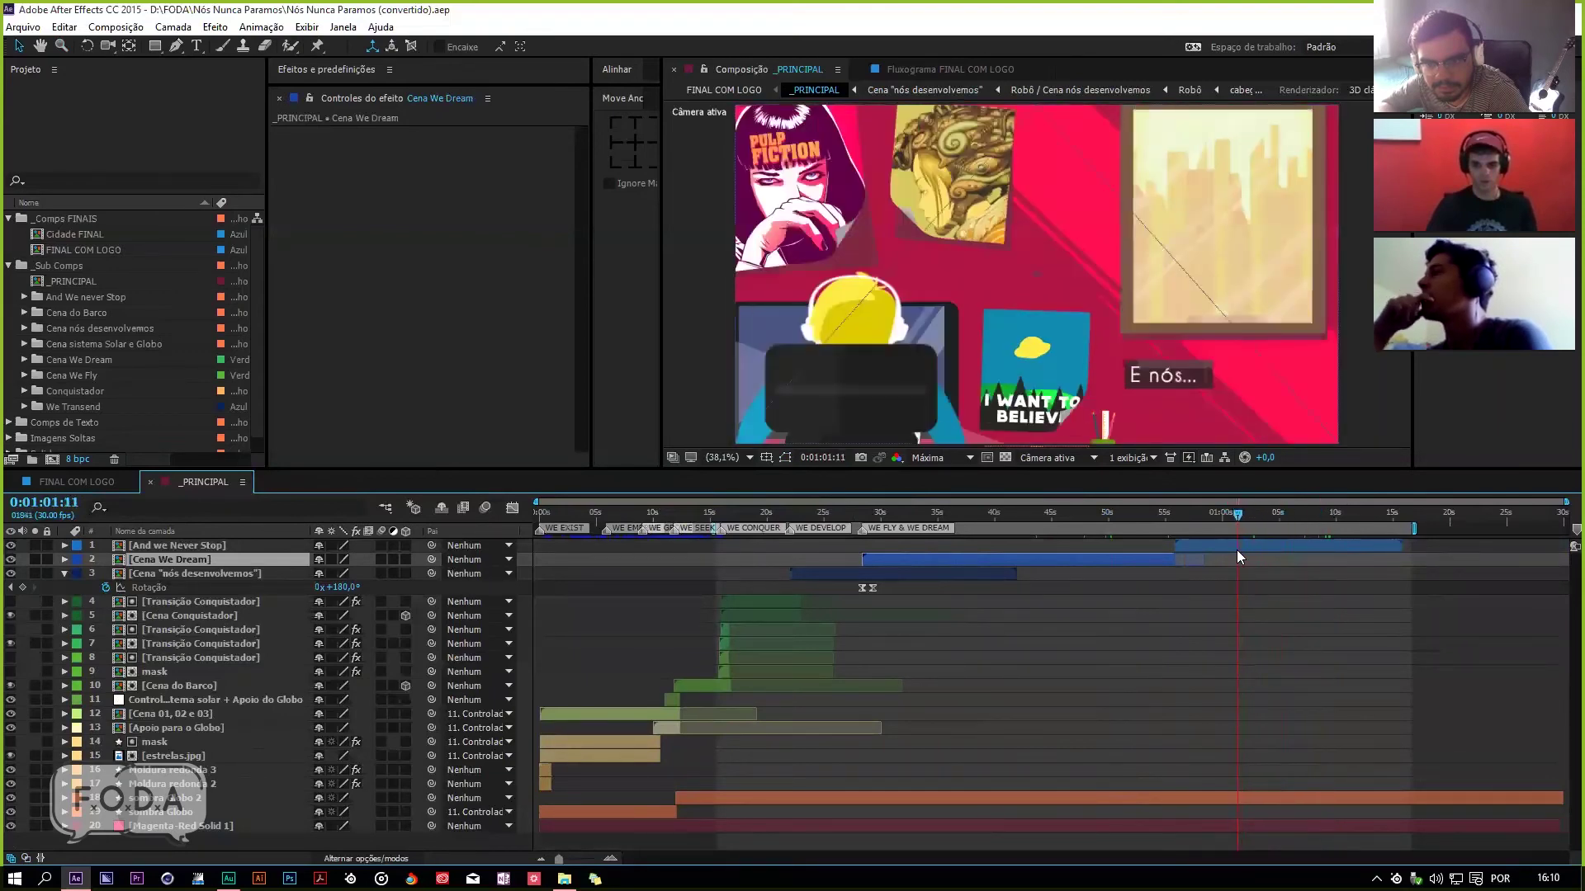
Step: Open the nested And we Never Stop composition, move to 0:00:00:22 and preview the camera pull-back from the monitor
double_click(1234, 547)
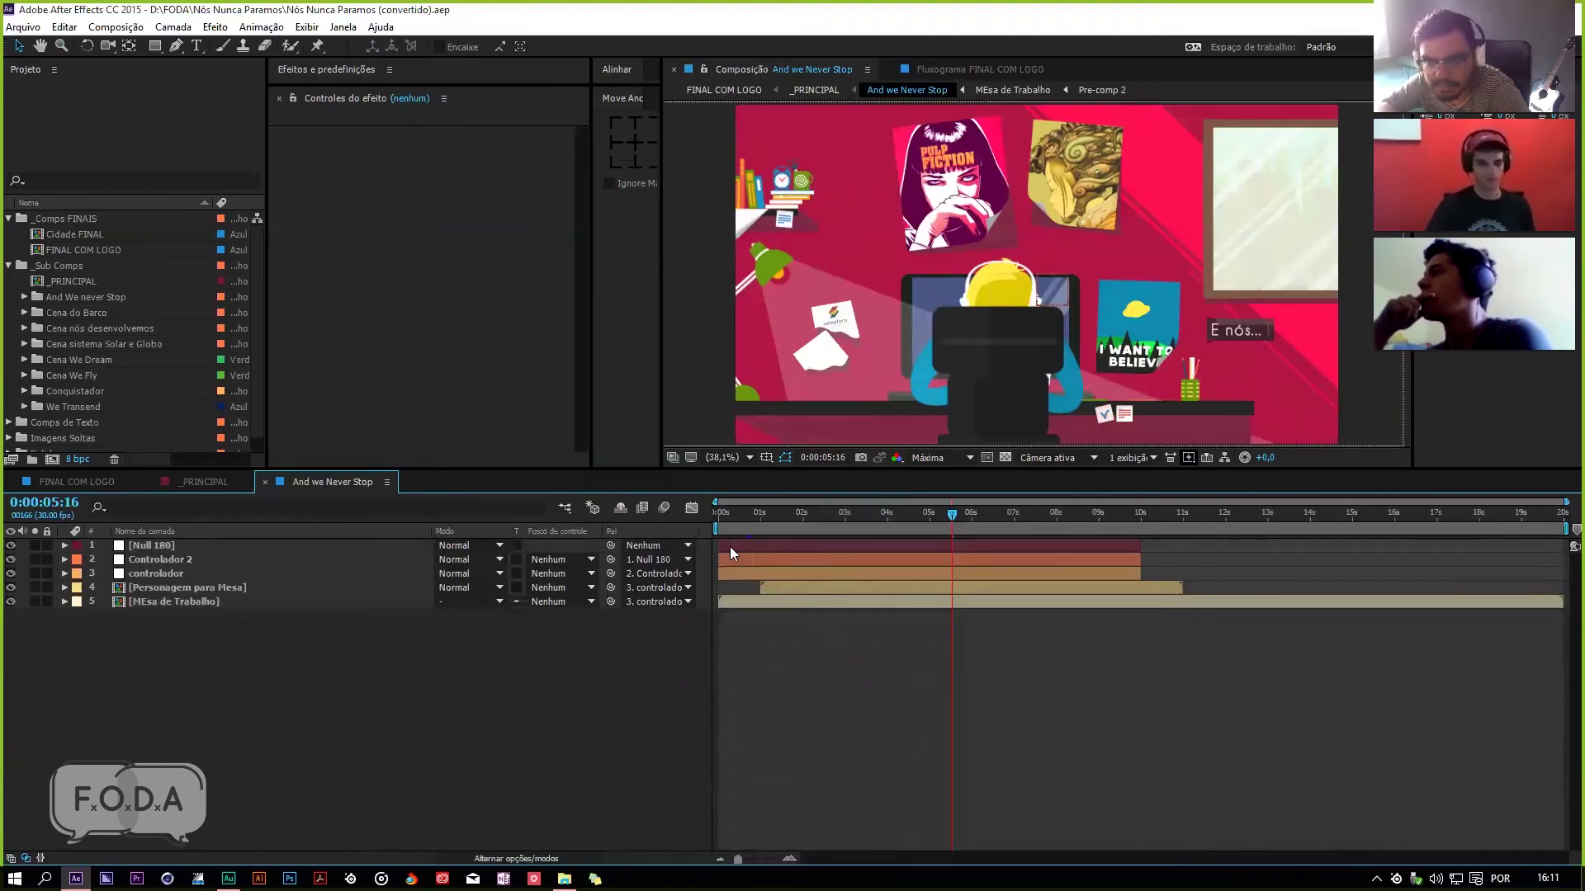
left_click_drag(783, 515, 749, 530)
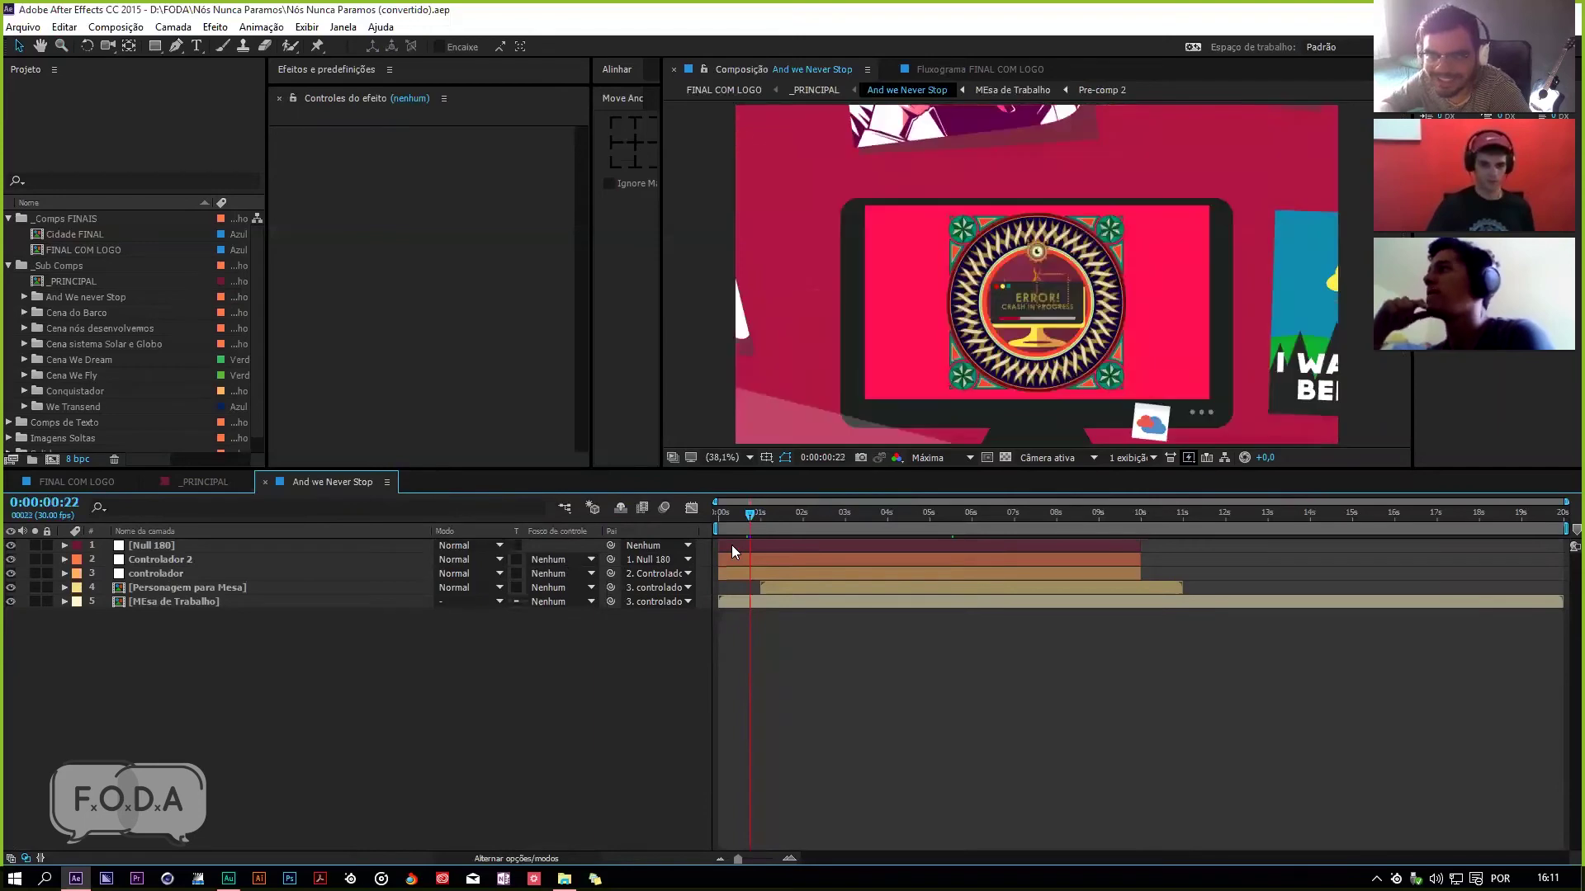
key("space")
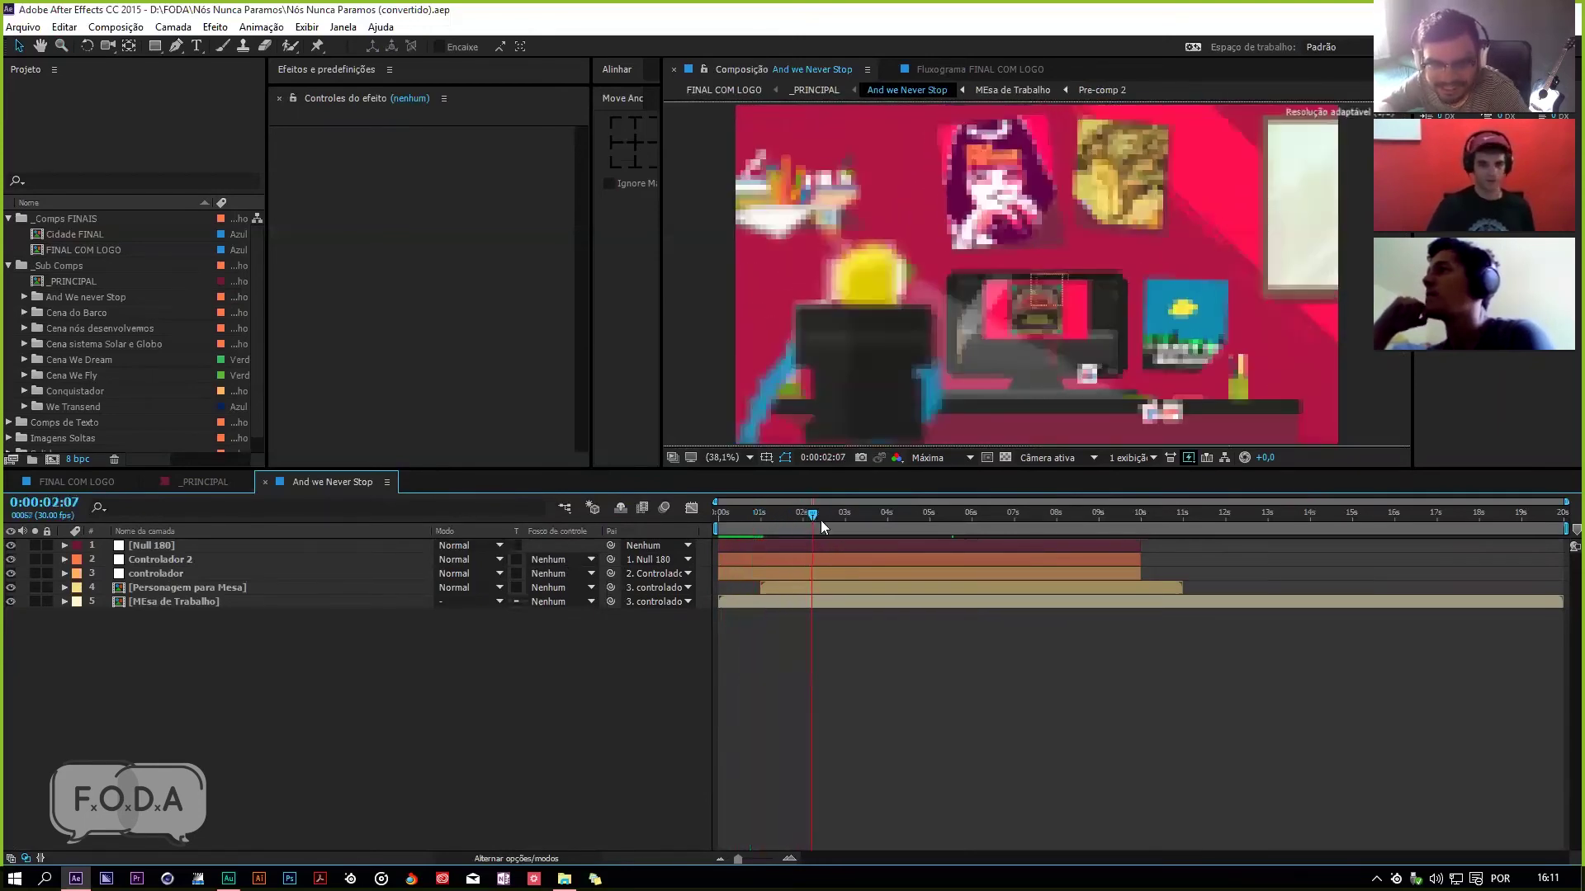
Step: Open the nested MEsa de Trabalho composition, preview the desk animation from its beginning, and move to 0:00:01:26
double_click(175, 601)
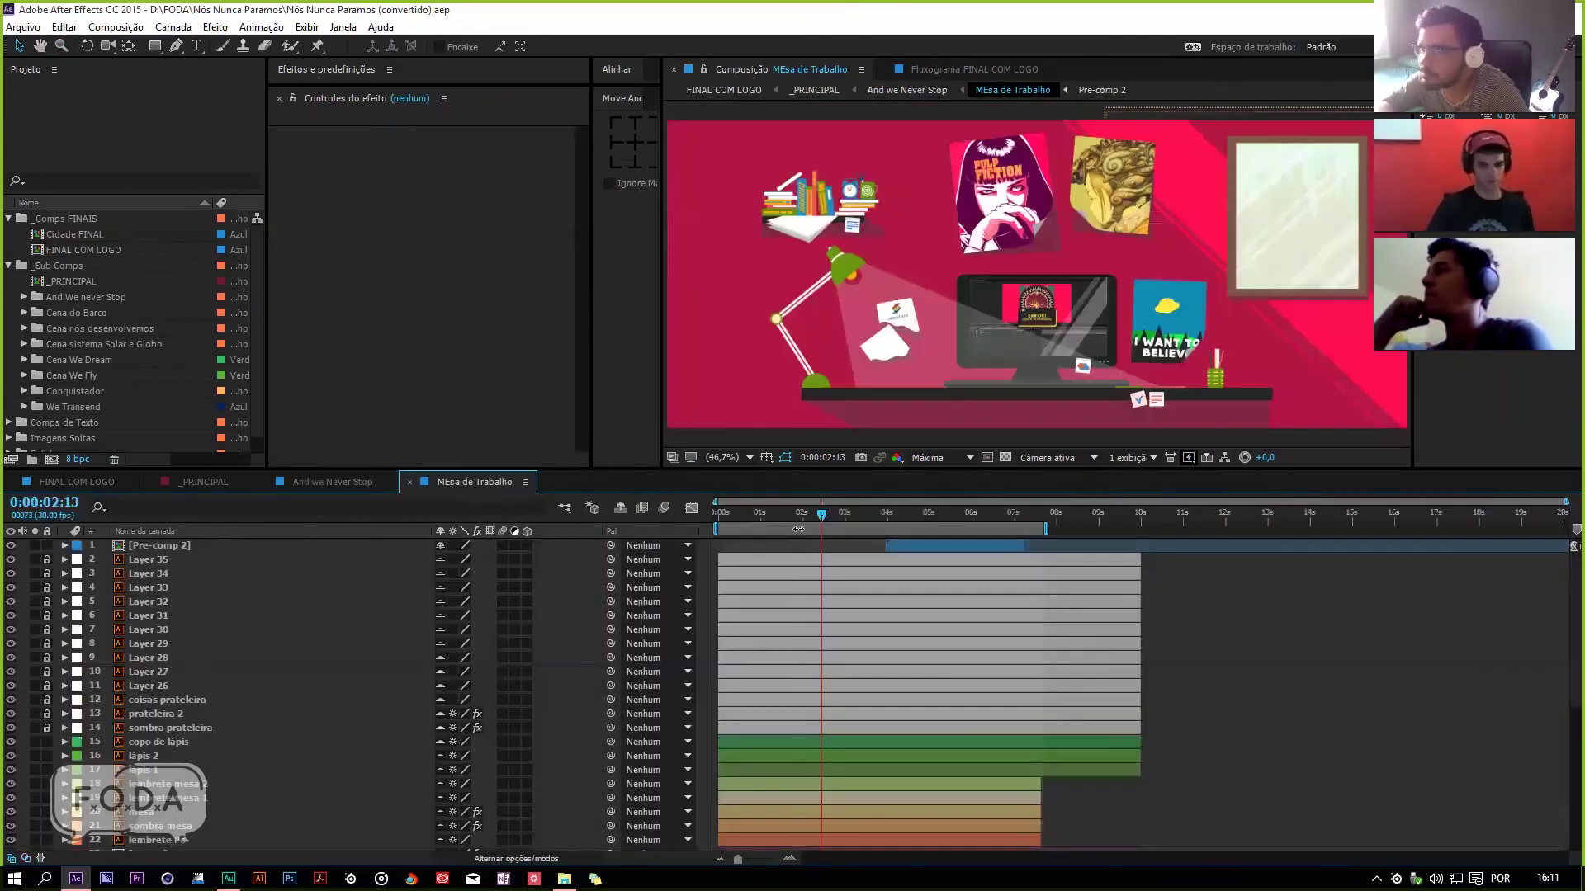
left_click_drag(801, 517, 704, 529)
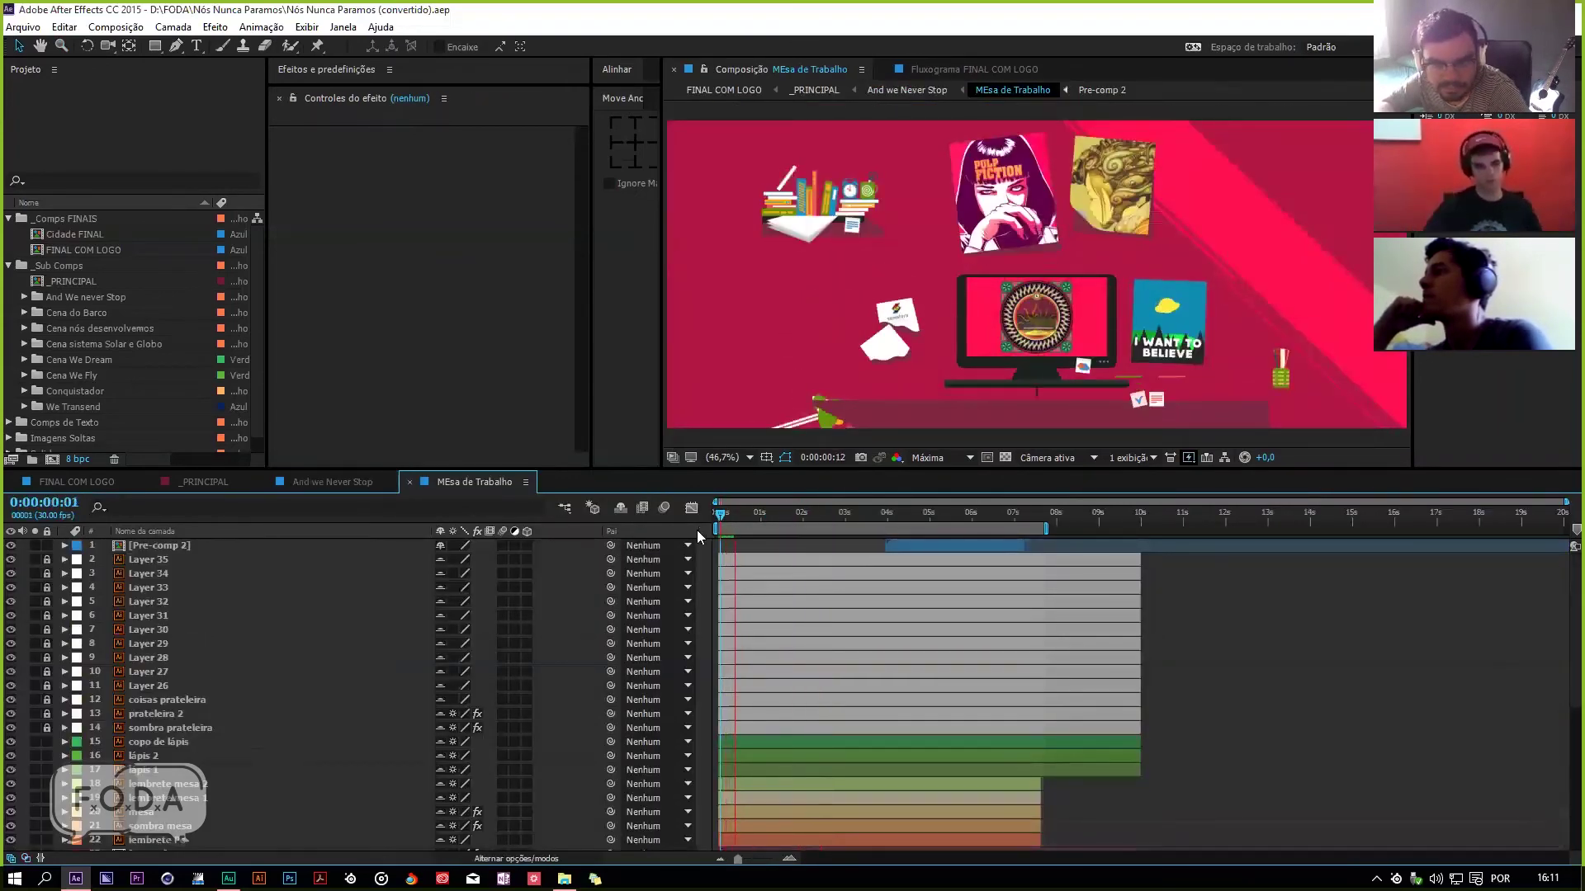
mouse_move(777, 518)
left_mouse_down()
mouse_move(753, 520)
mouse_move(776, 517)
left_mouse_up()
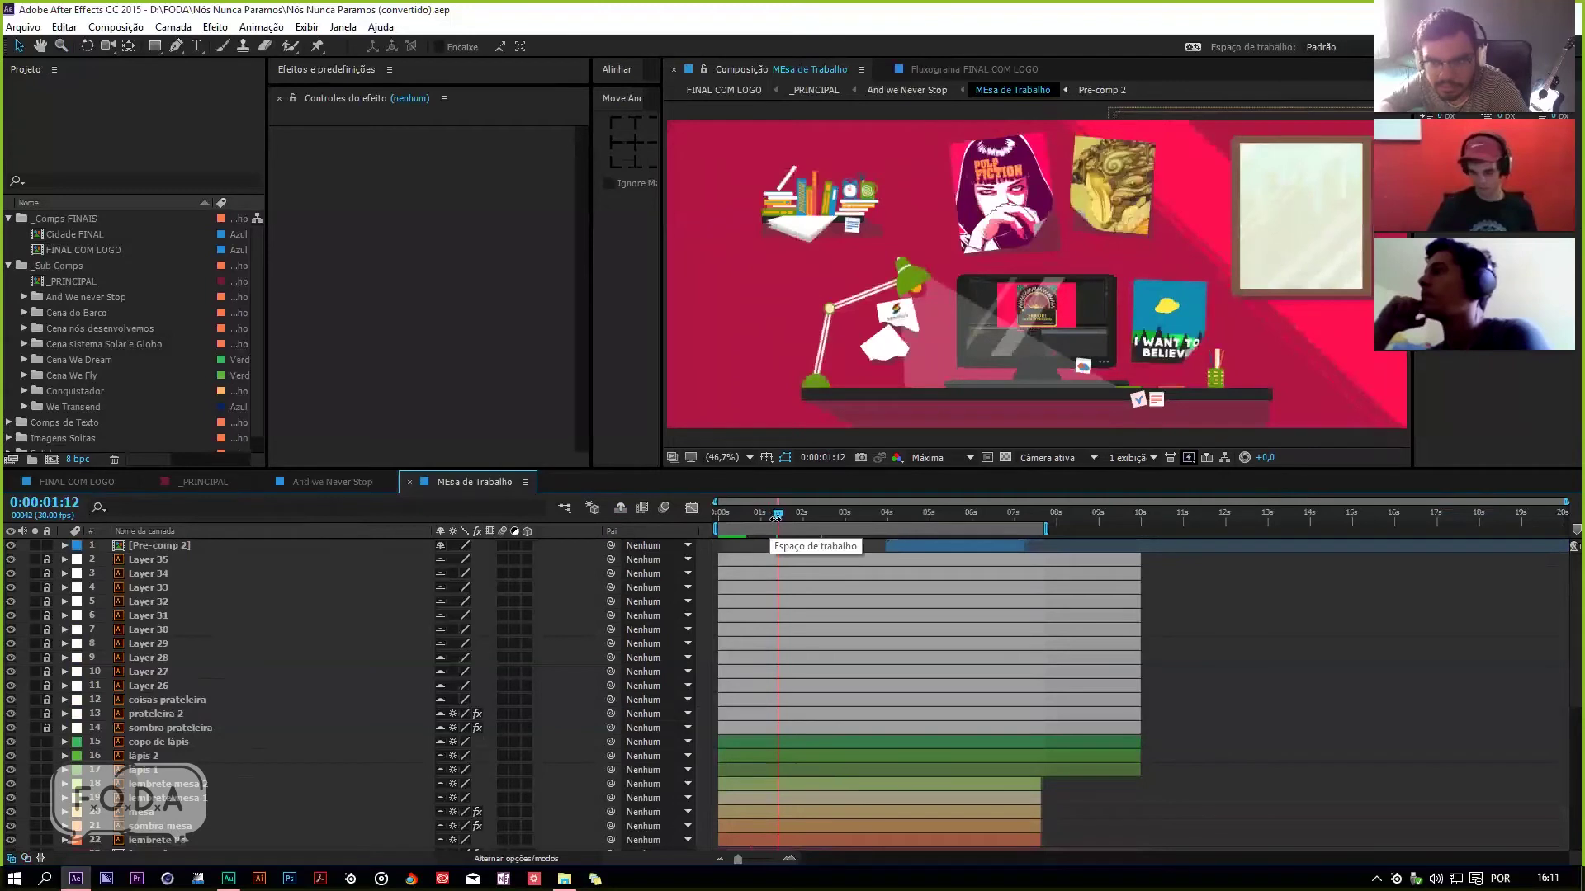
key("space")
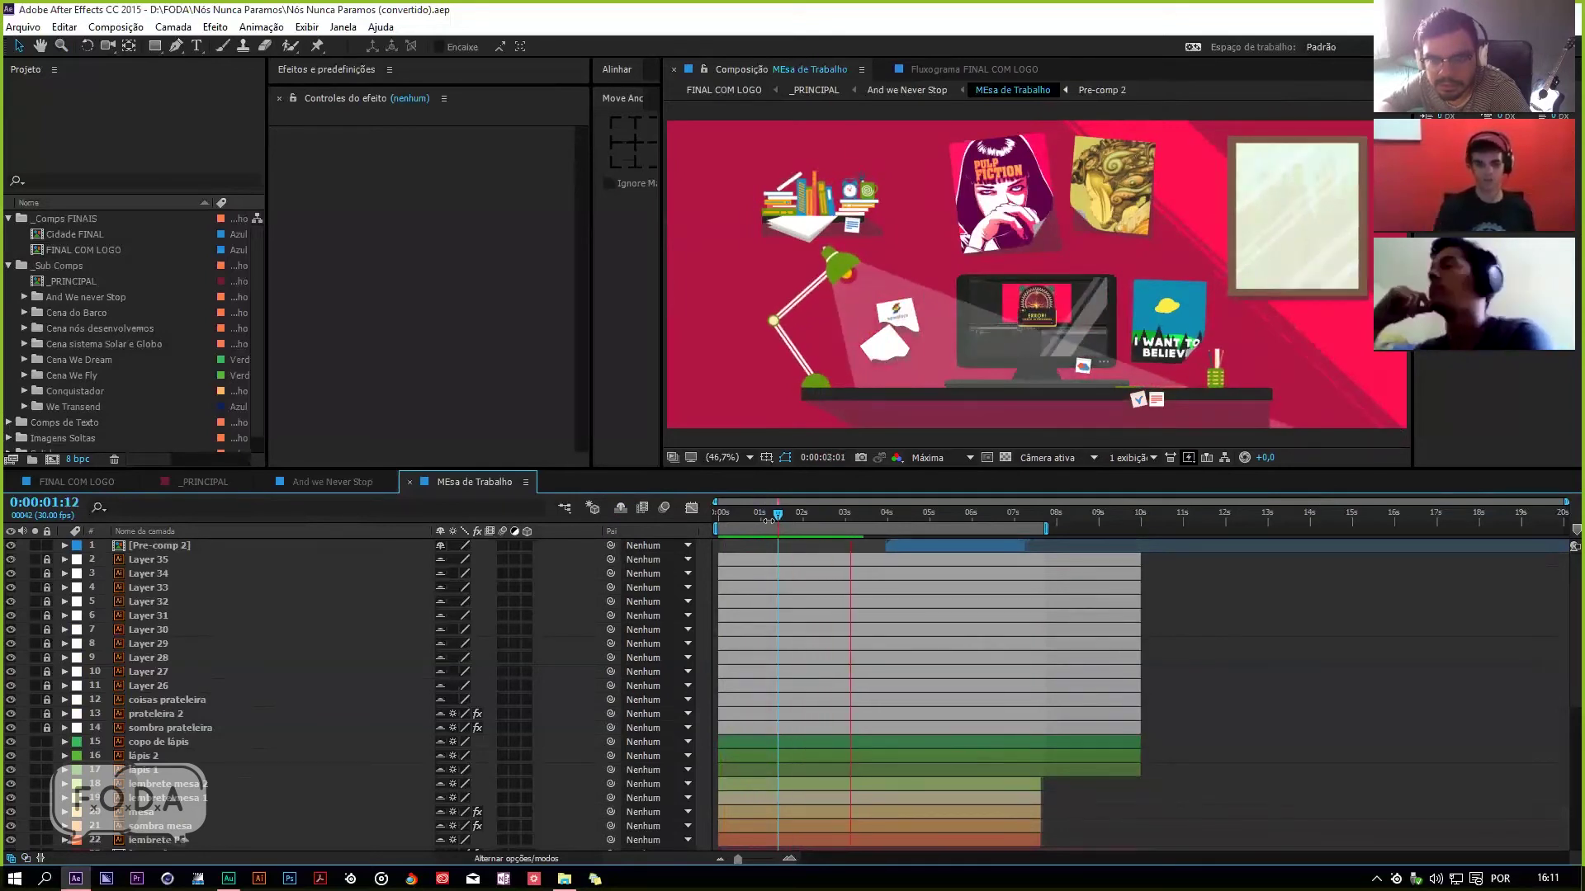
key("space")
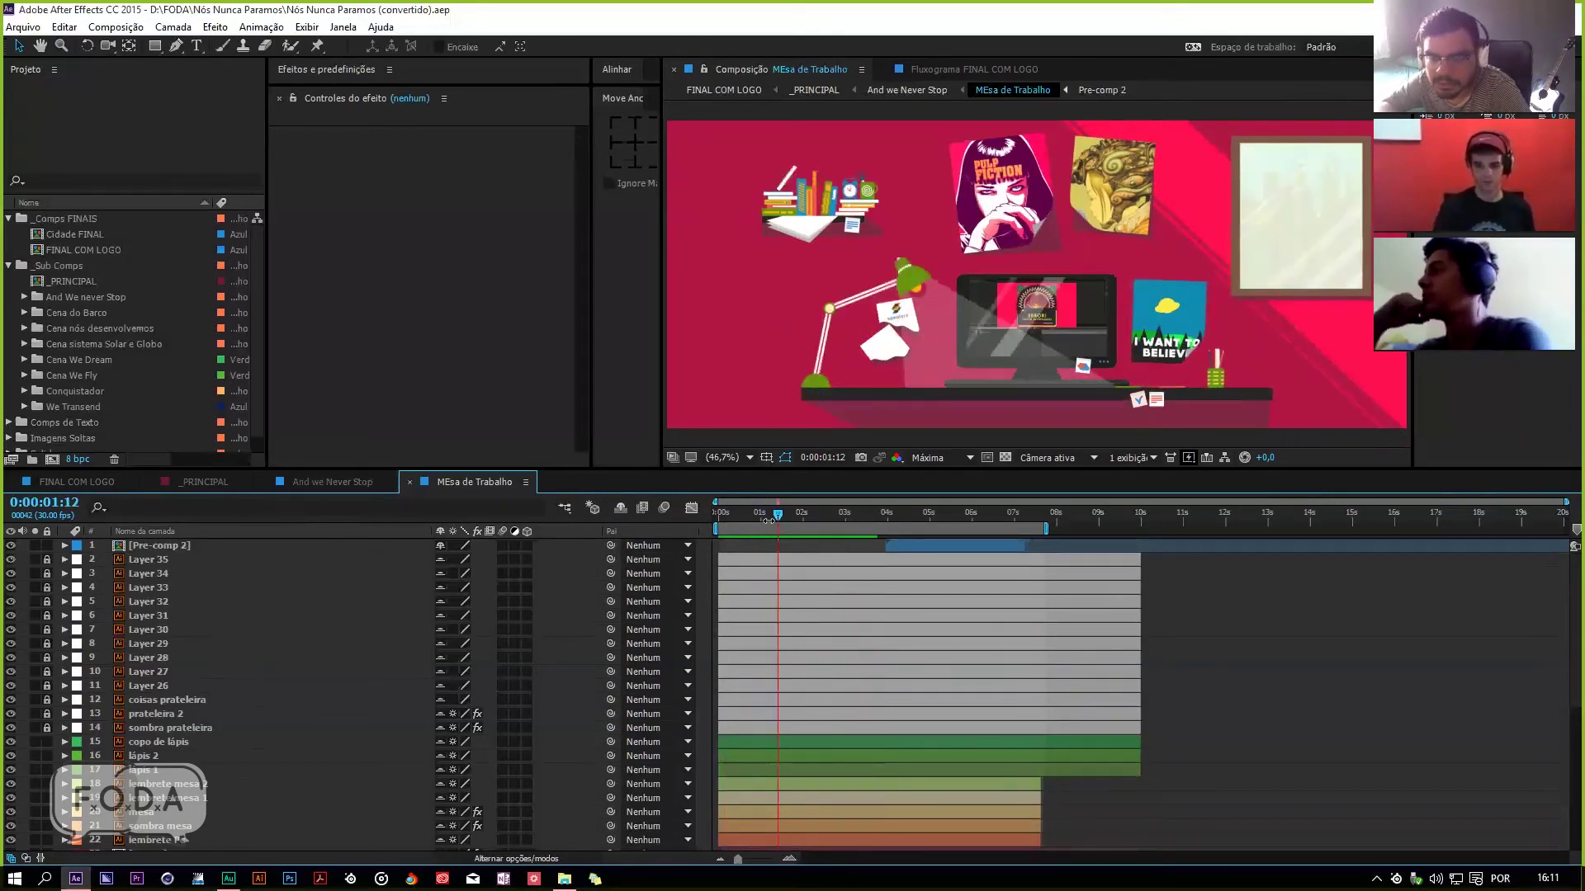
key("space")
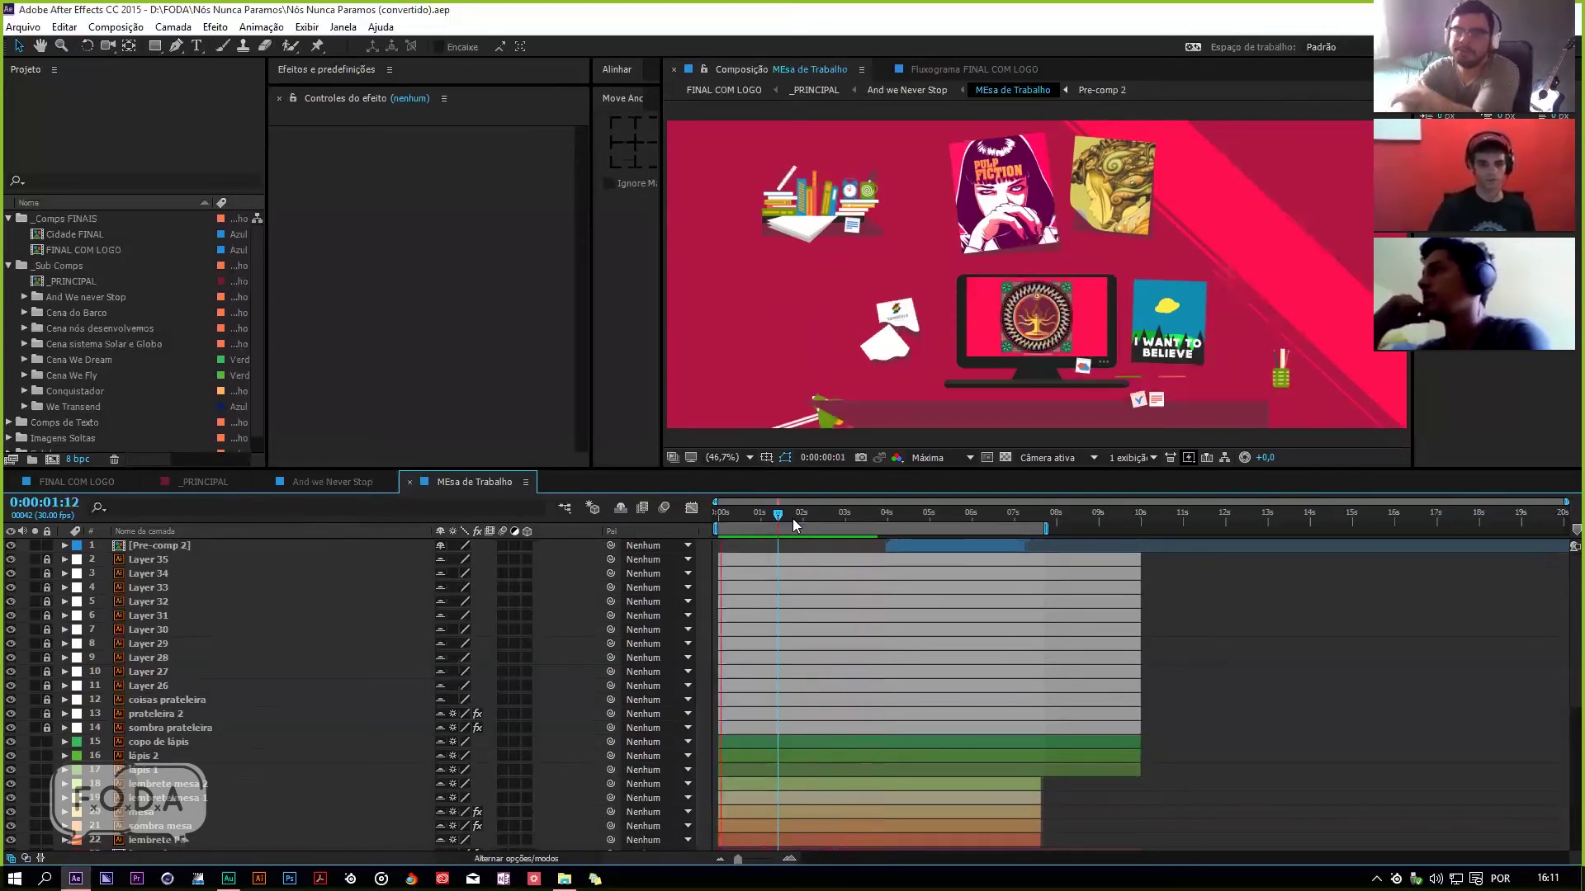
left_click_drag(777, 515, 800, 512)
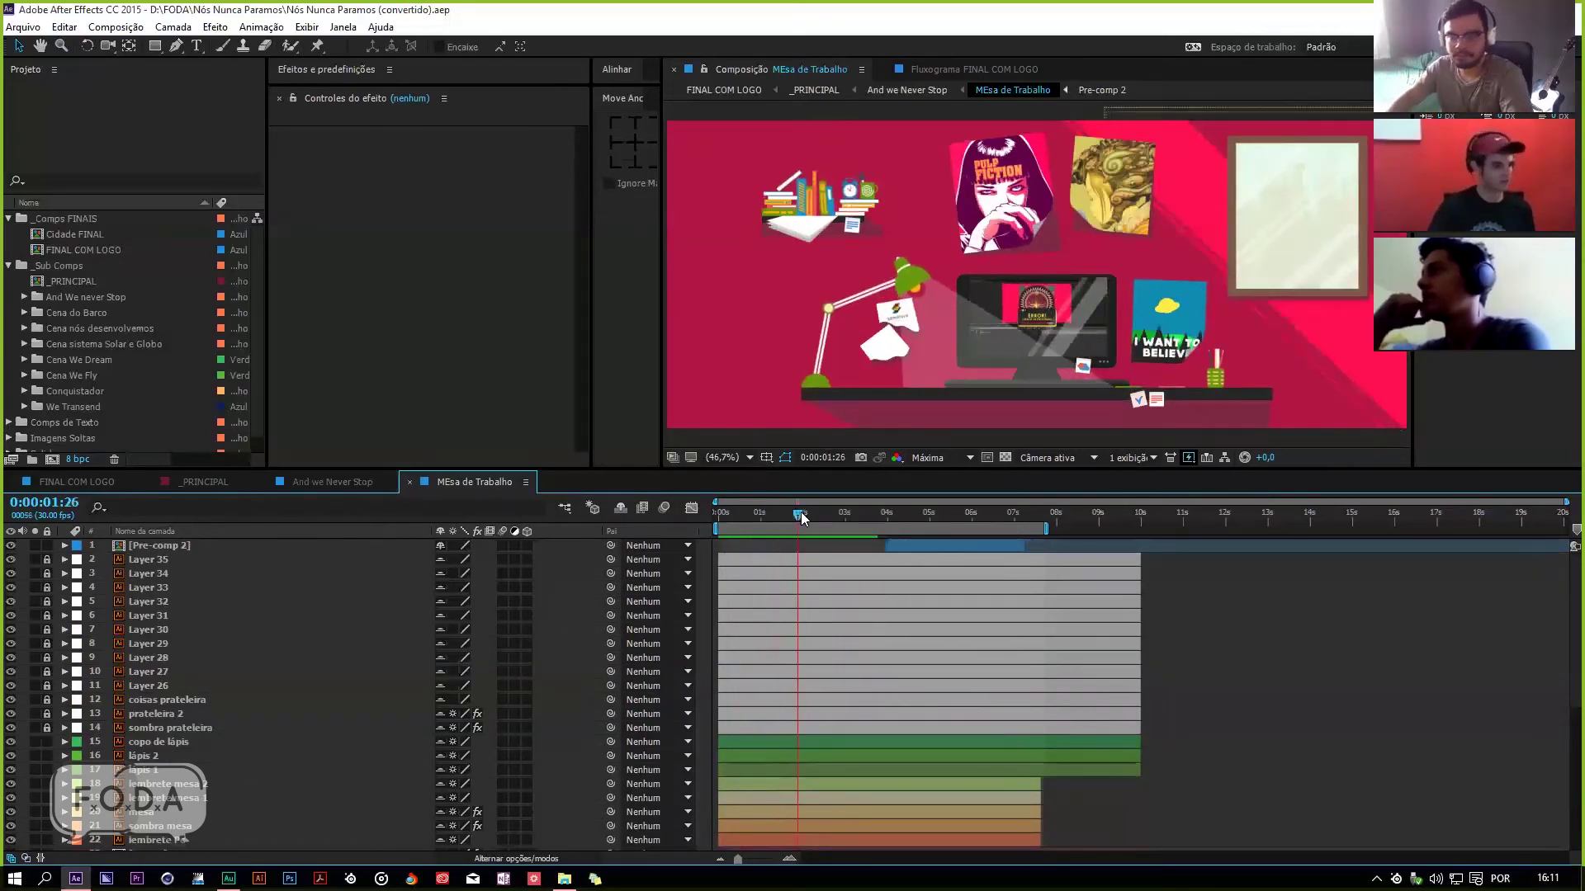
Step: From And we Never Stop, open Personagem para Mesa and select its arm, torso, shape and hair layers in turn to examine them
left_click(362, 482)
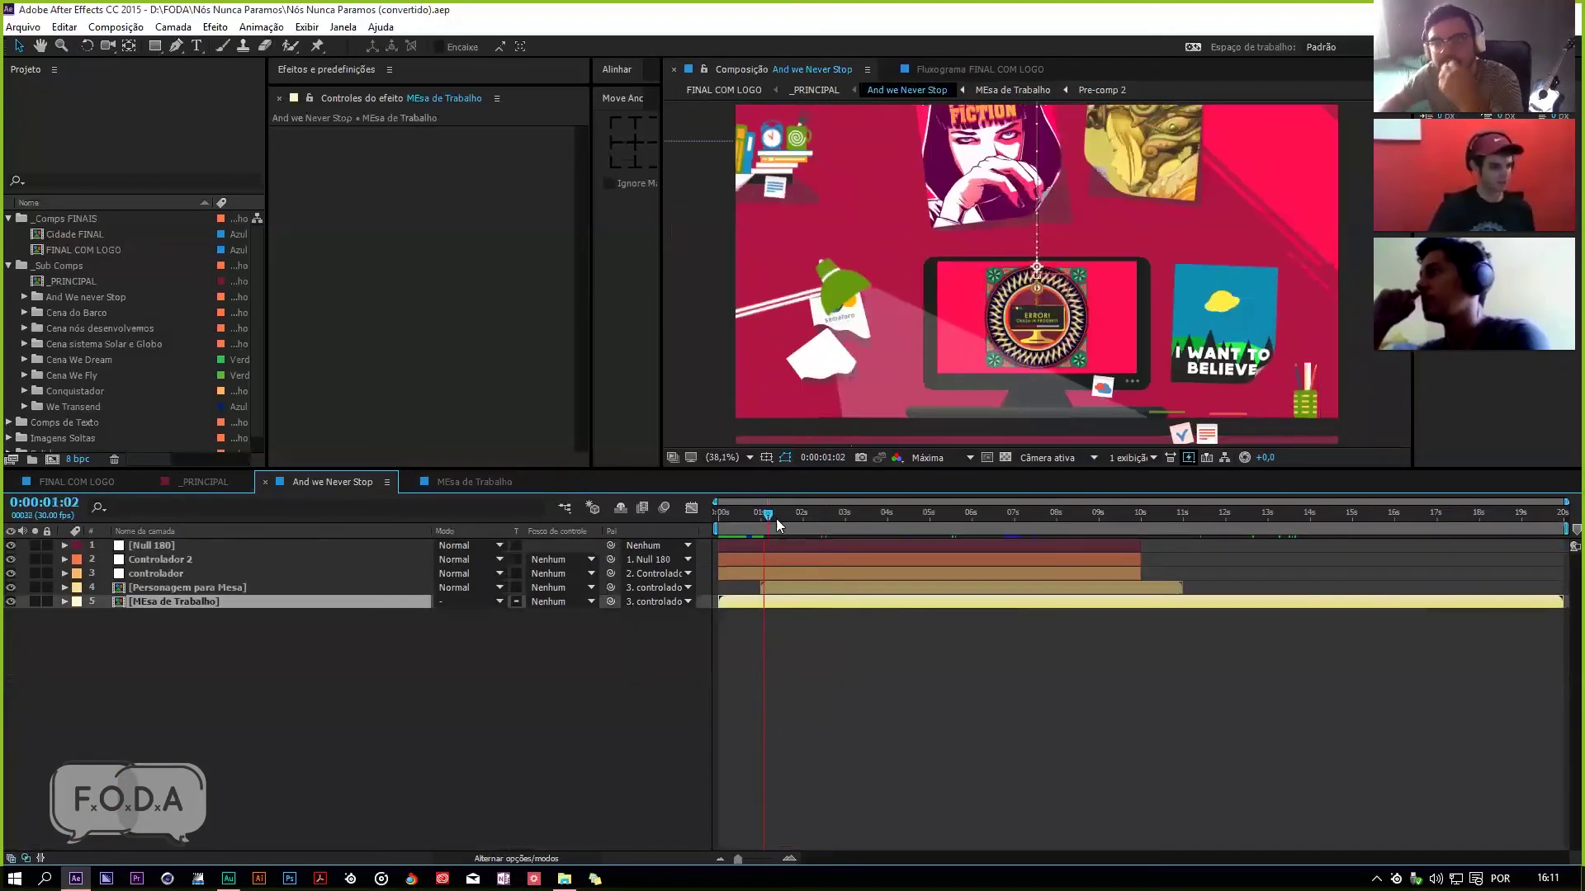
double_click(282, 585)
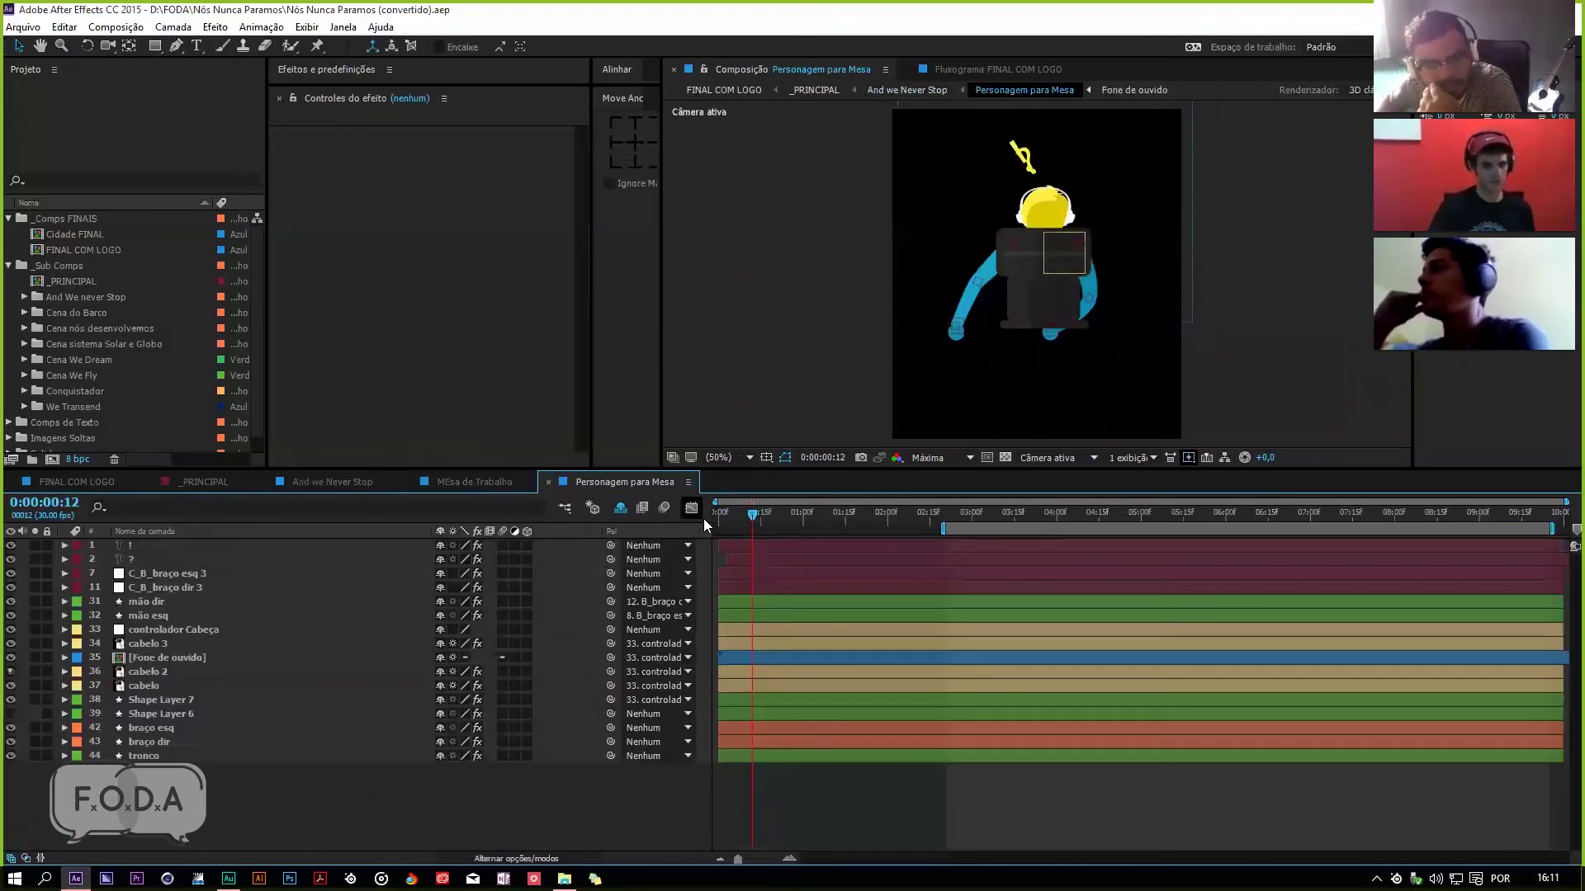
left_click(189, 715)
key("ctrl+Up")
left_click(183, 730)
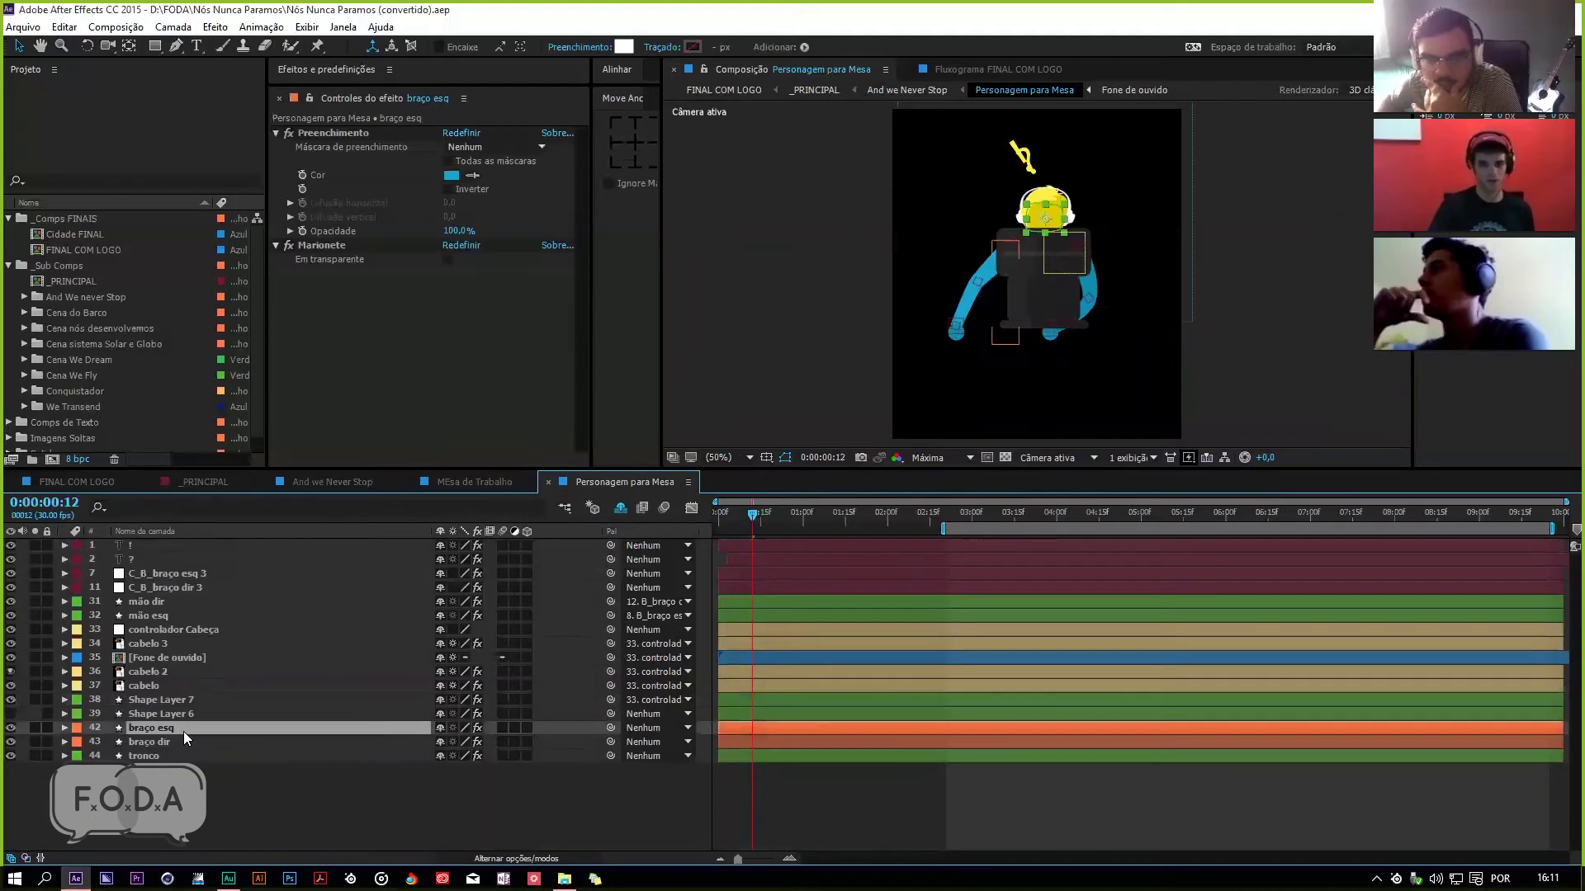
left_click(190, 754)
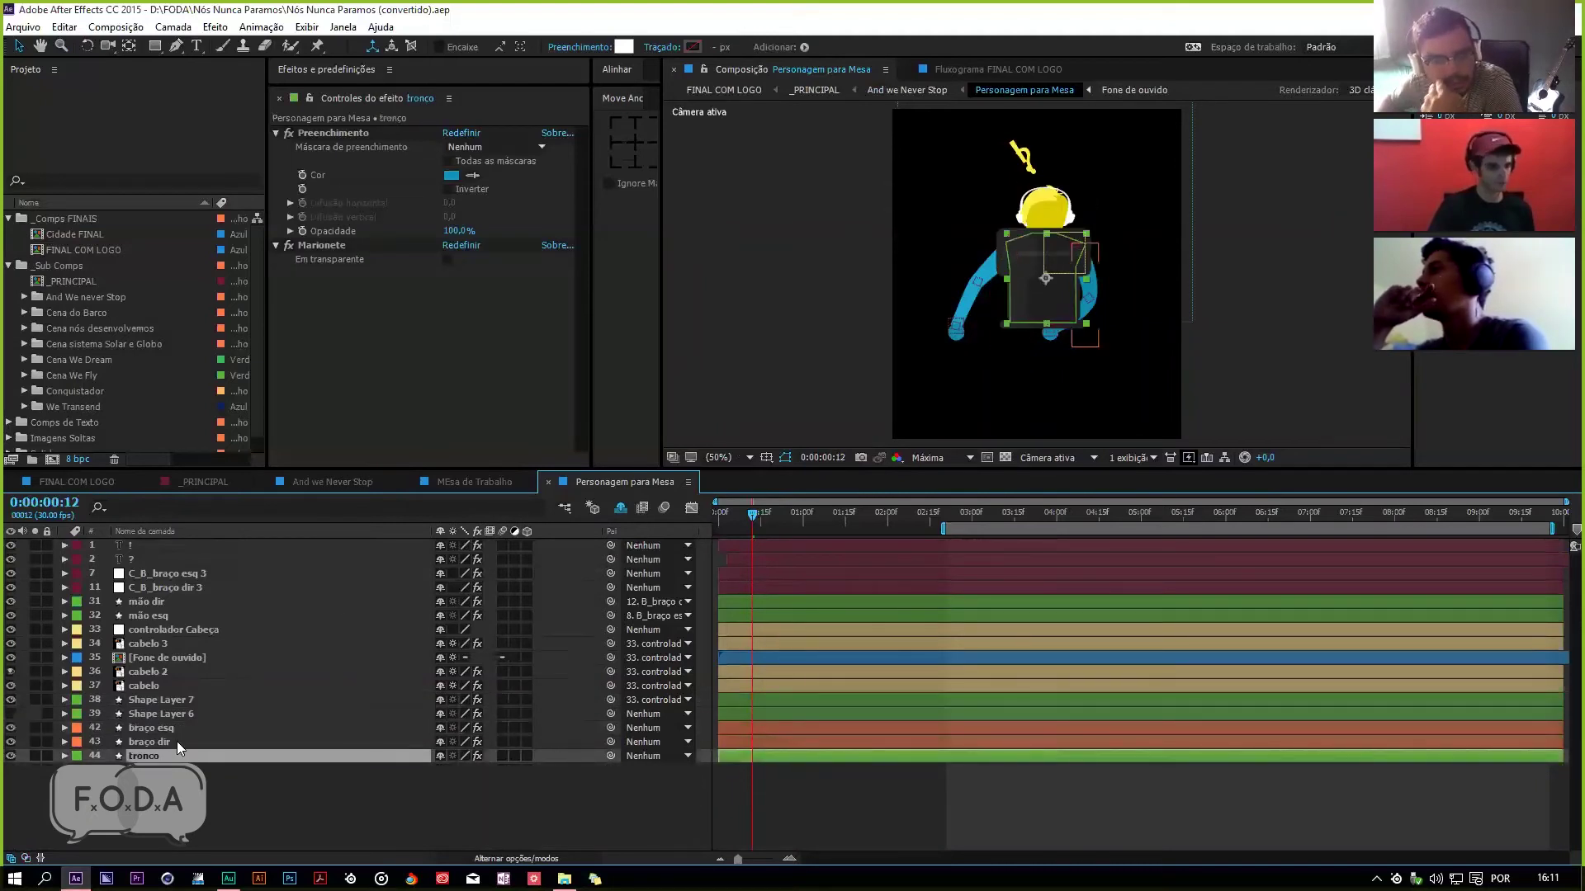
left_click(177, 741)
left_click(180, 728)
left_click(185, 712)
left_click(190, 701)
left_click(165, 685)
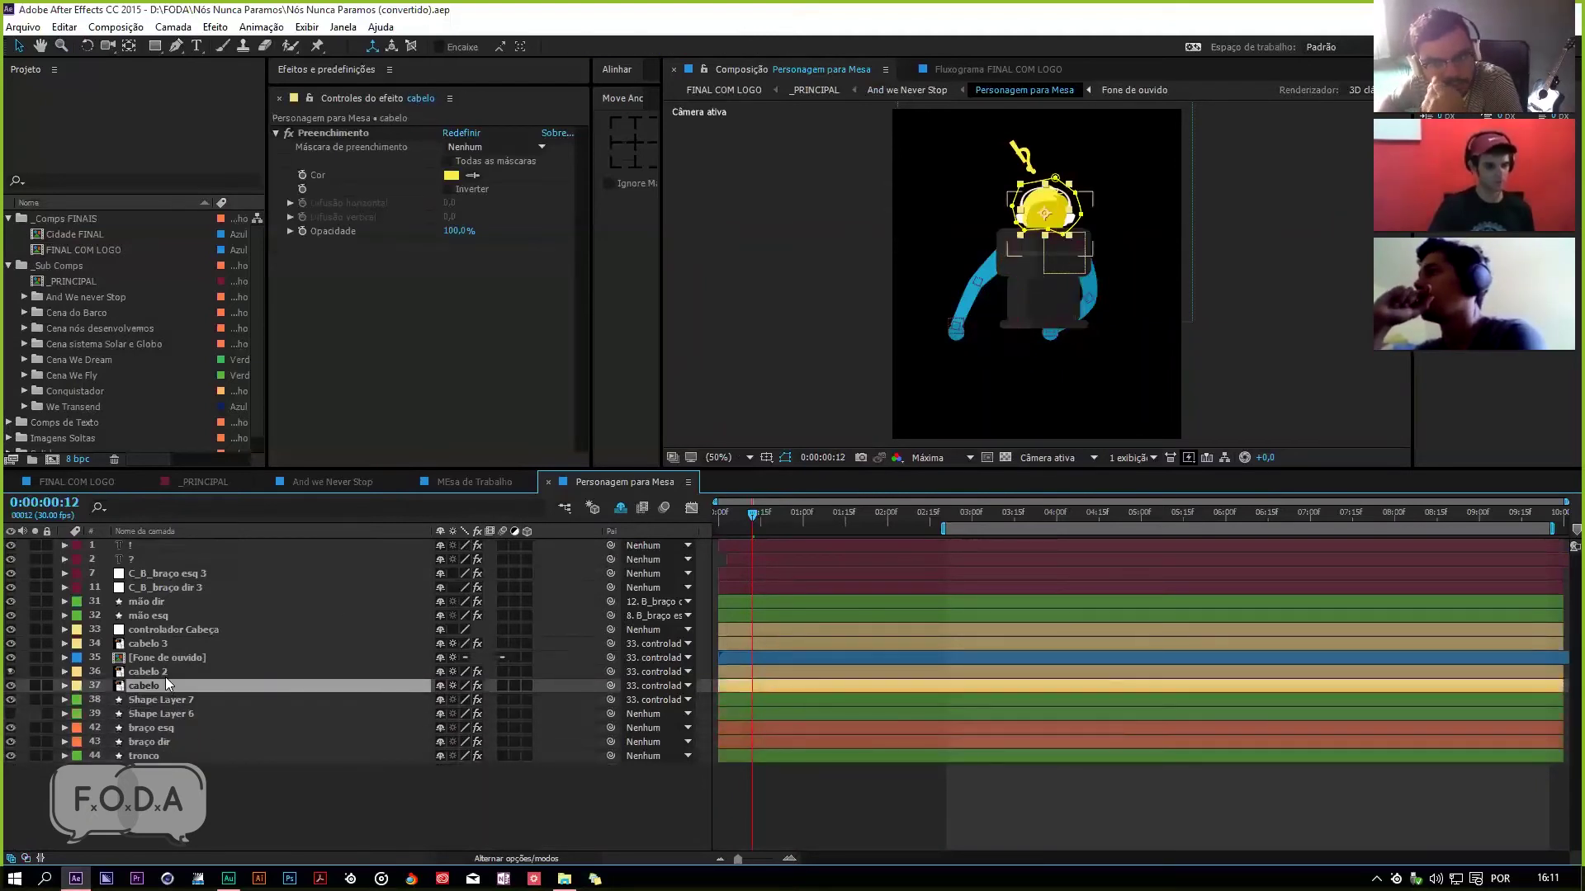
left_click(165, 673)
left_click(234, 809)
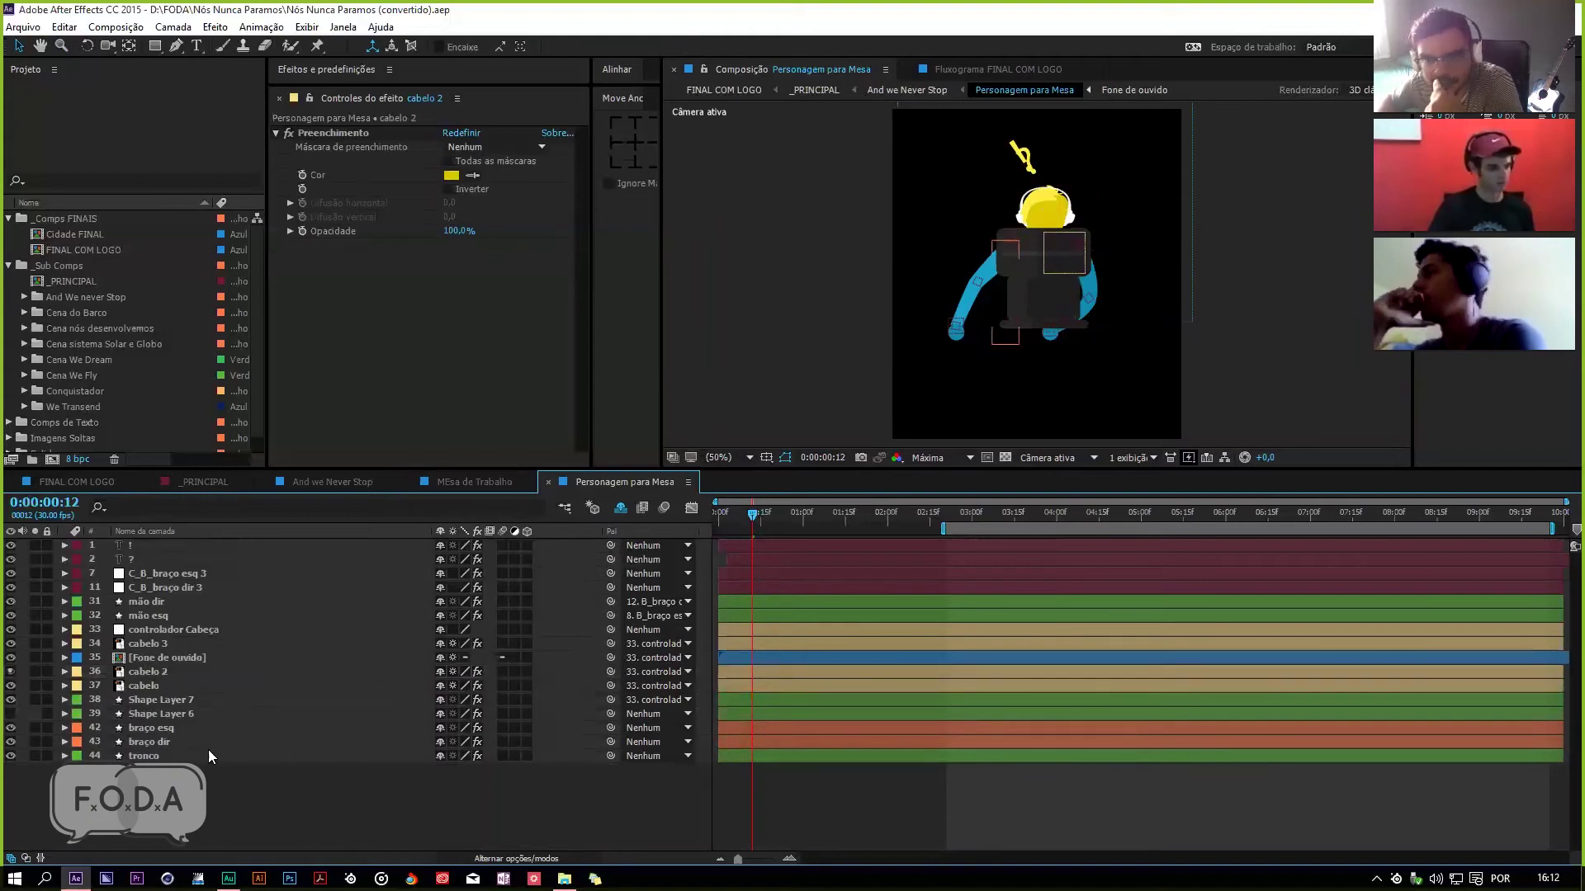
Step: Preview the desk character, inspect the nested Fone de ouvido composition, close it and move Personagem para Mesa to 0:00:00:05
key("space")
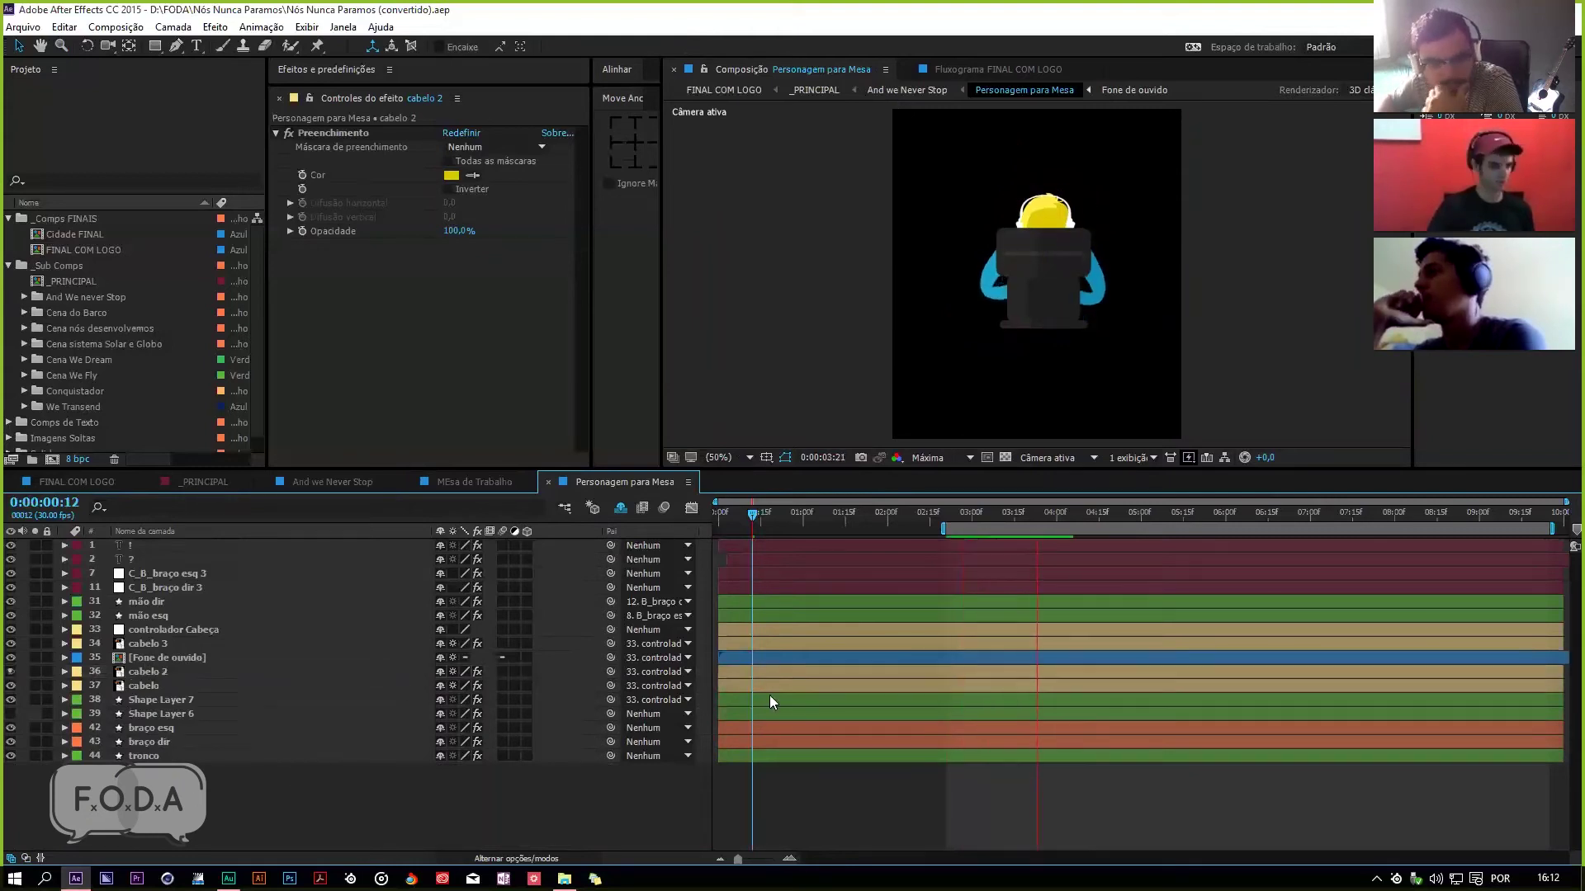
double_click(168, 662)
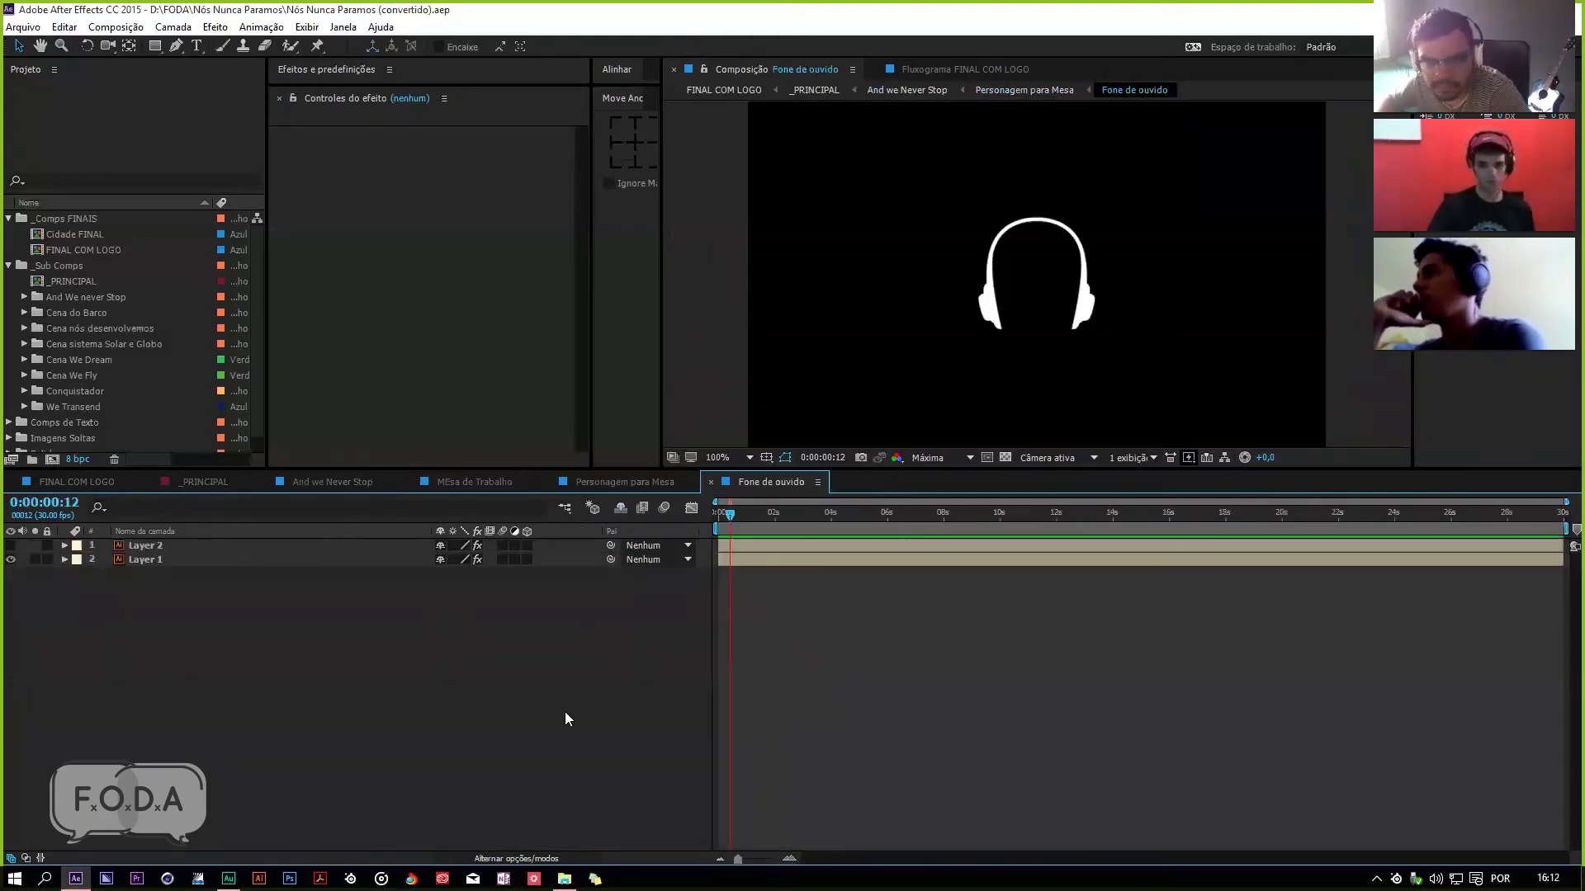
left_click_drag(785, 520, 859, 518)
key("ctrl+w")
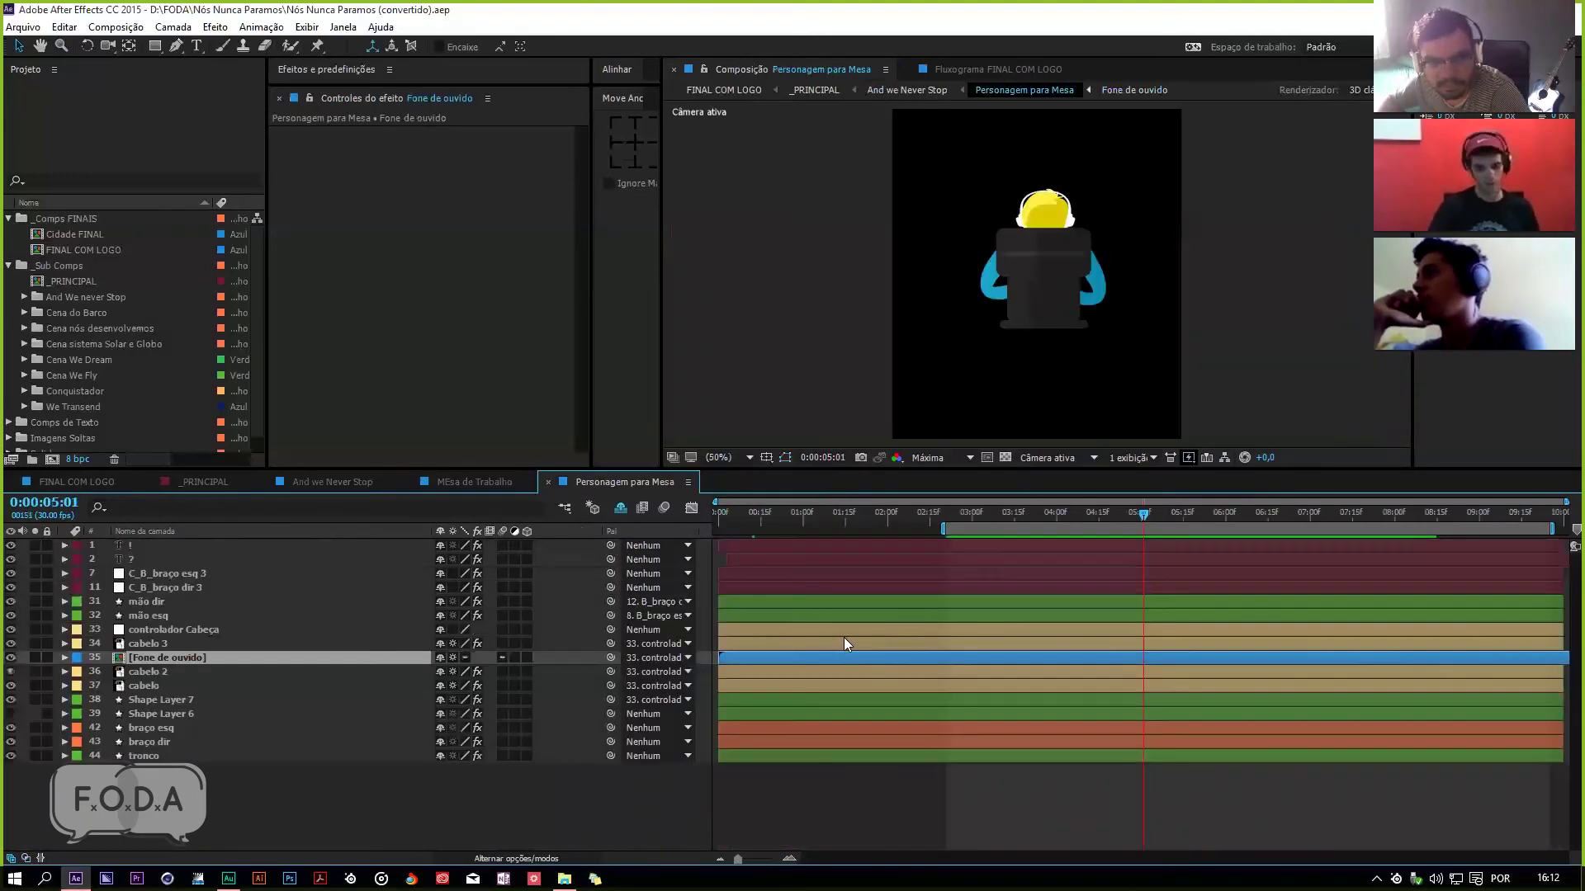
left_click_drag(968, 505, 734, 565)
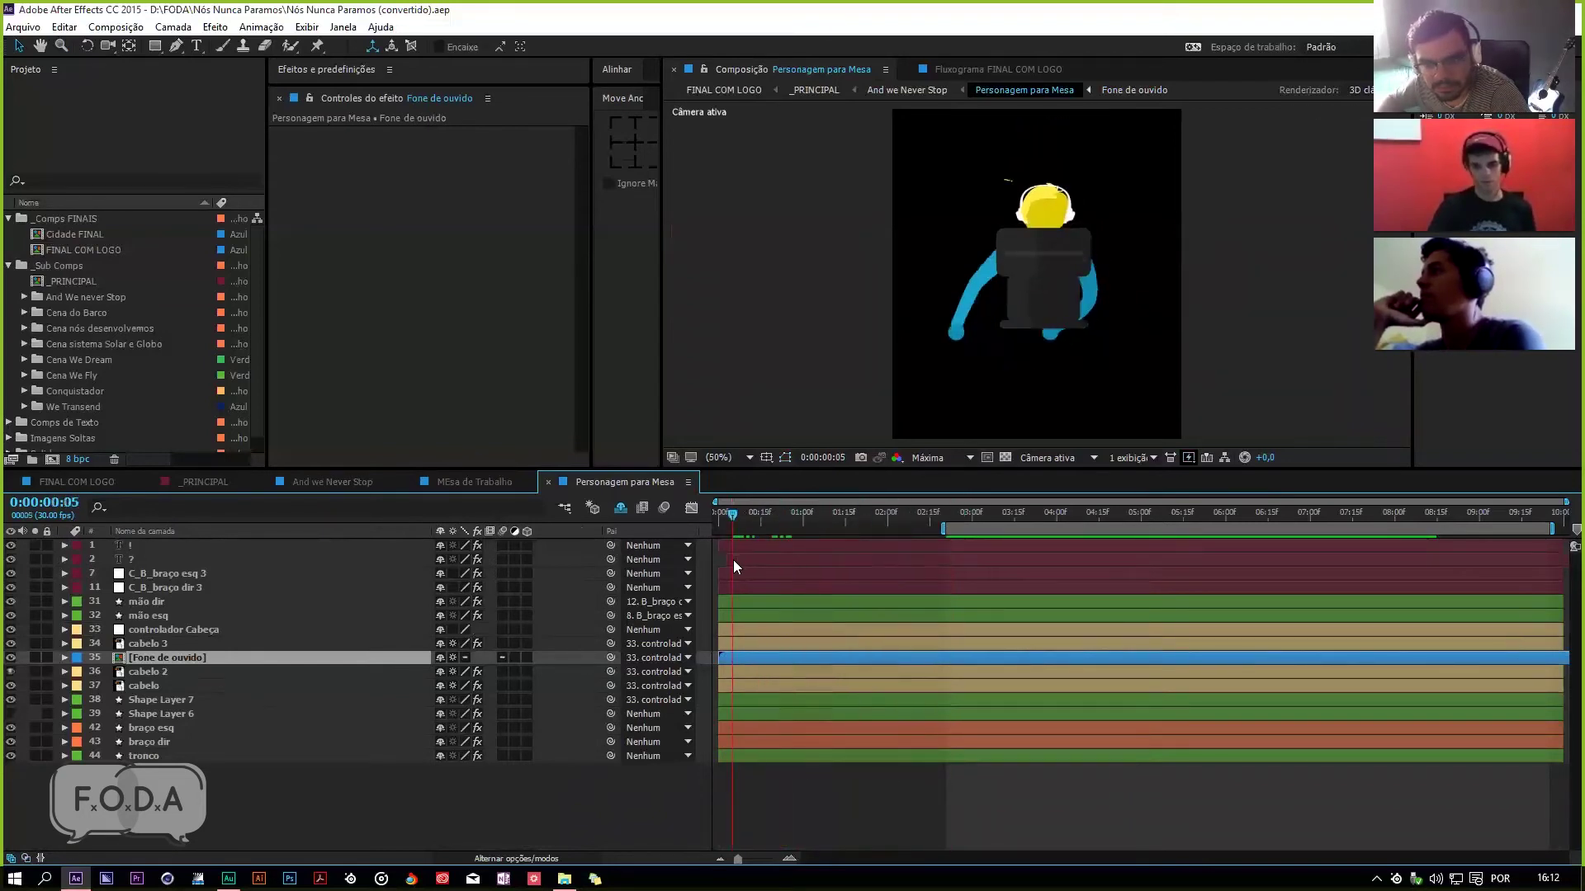
Step: Extend the Personagem para Mesa work area back to the composition's start, preview the typing animation, and return to MEsa de Trabalho
left_click_drag(946, 527, 714, 526)
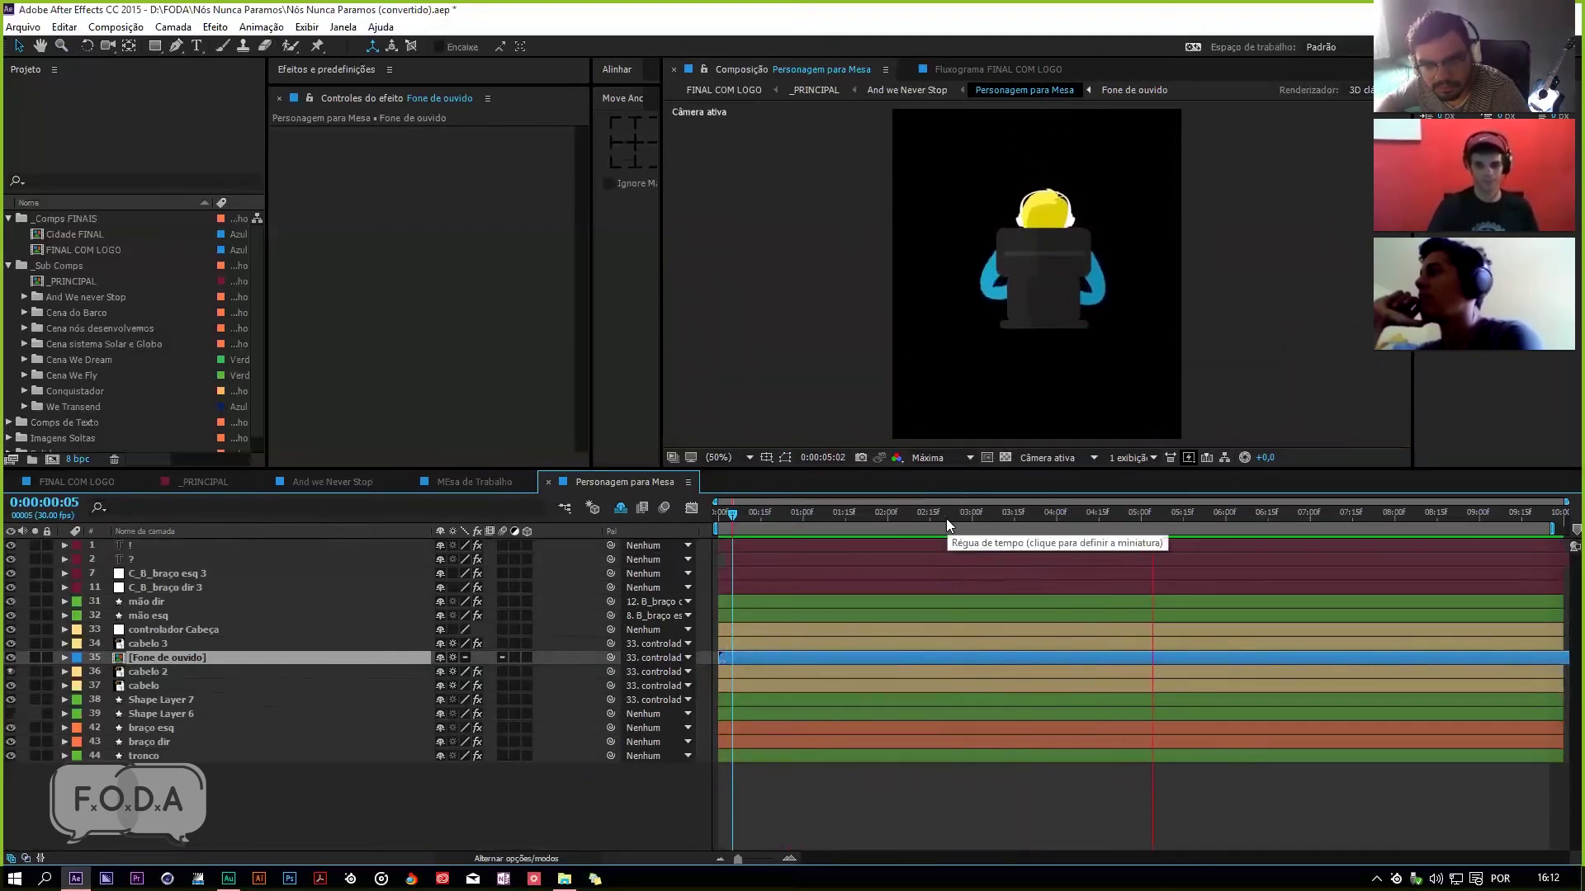
left_click(1150, 510)
left_click(475, 482)
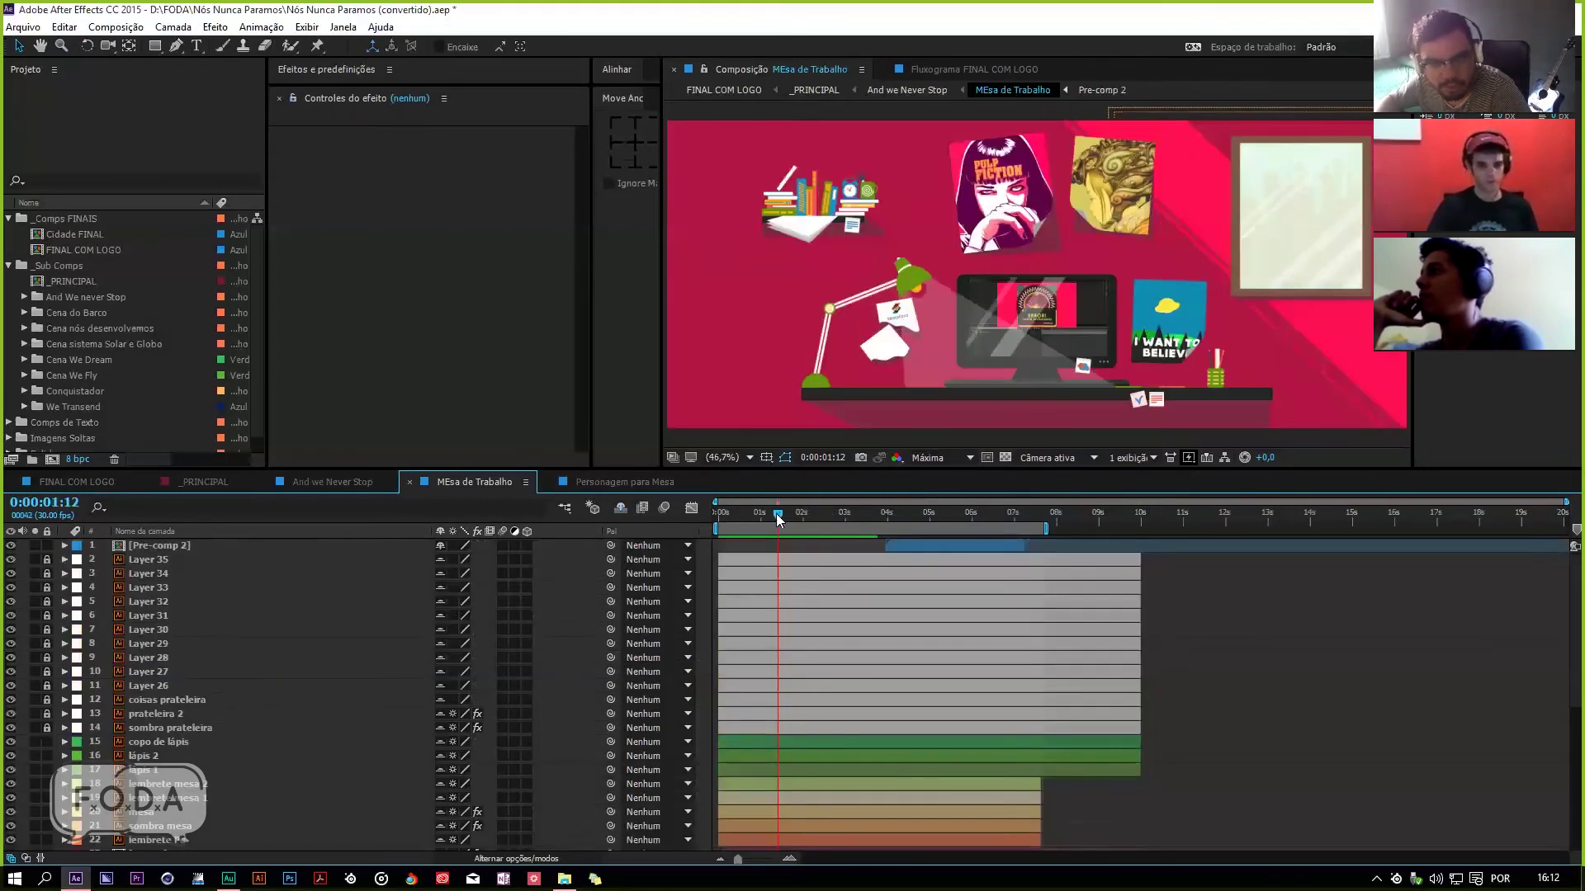
Step: Switch to the And we Never Stop composition, move to 0:00:01:06 and preview the desk character's entrance
left_click(385, 487)
left_click_drag(794, 506, 767, 527)
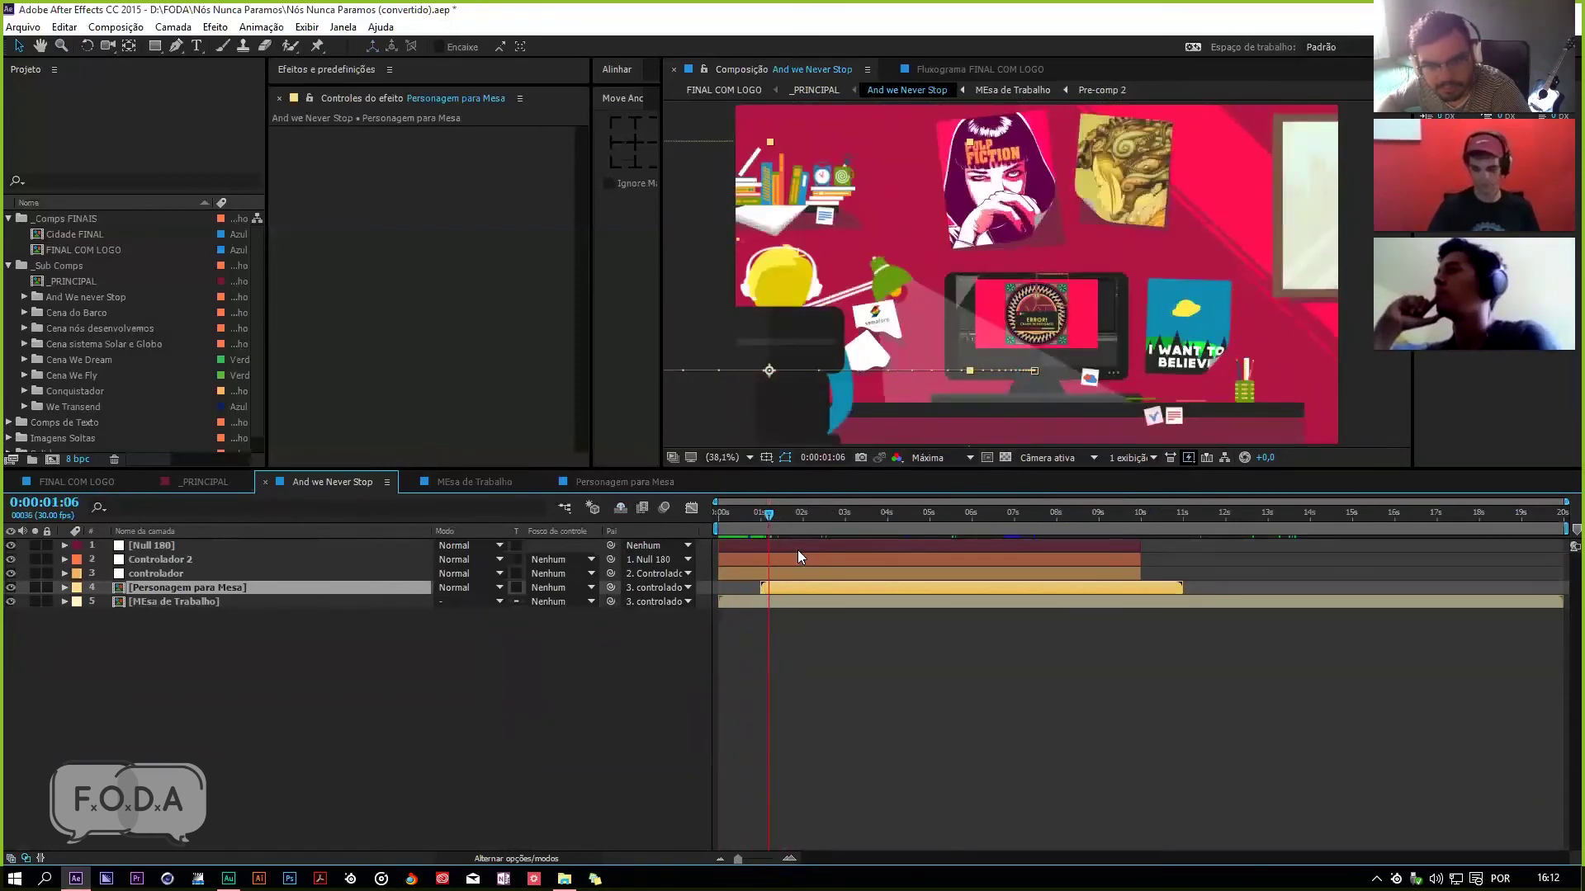
key("space")
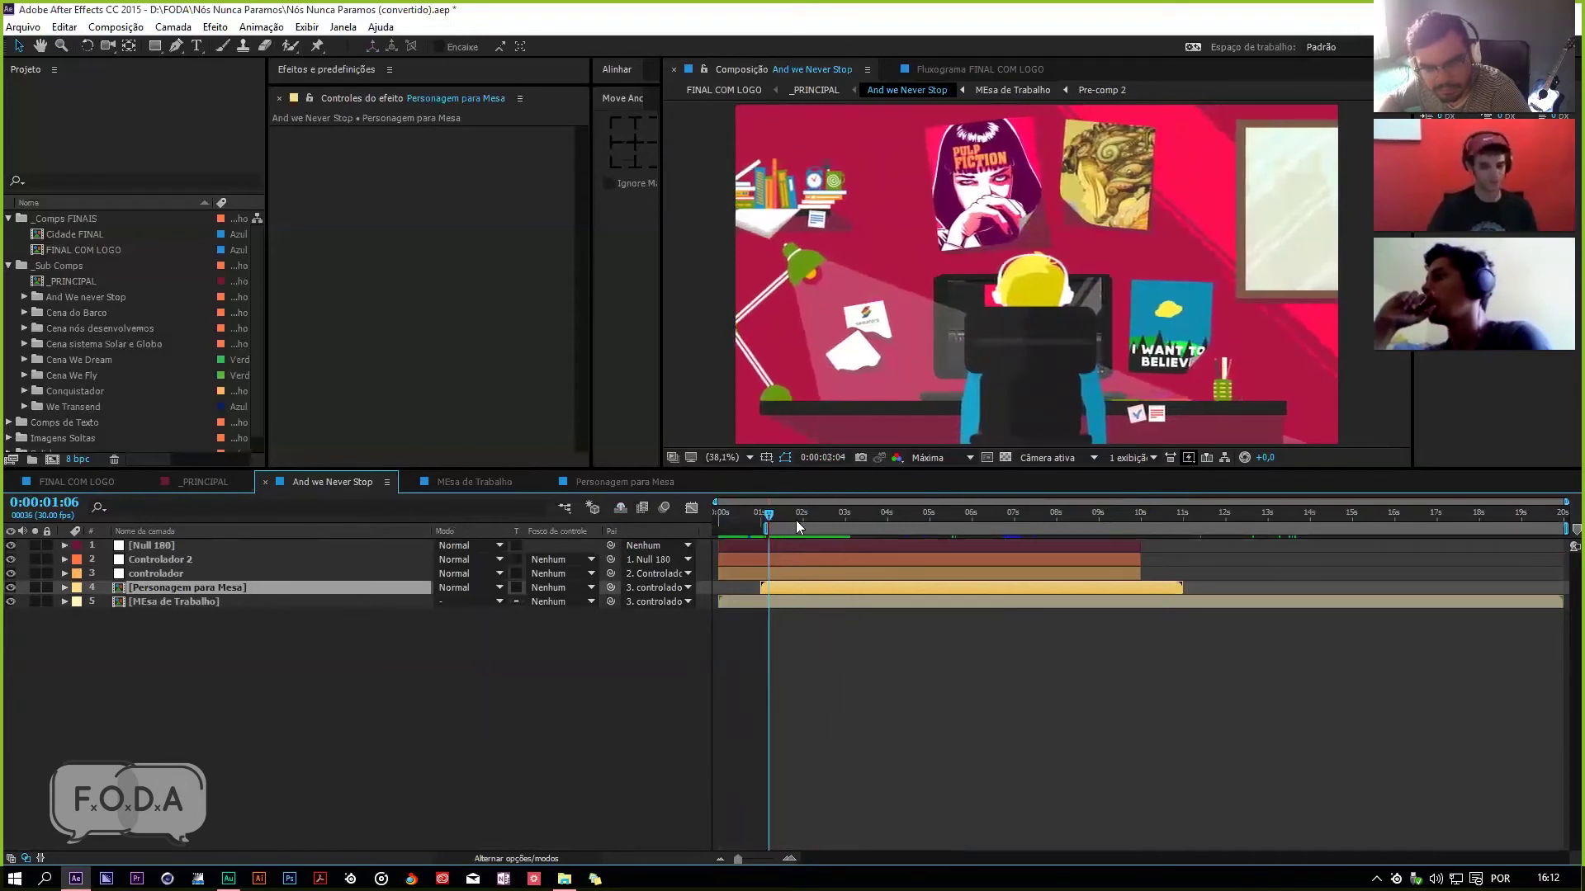
key("space")
Step: Select the controlador, Controlador 2 and Null 180 layers in turn, and reveal Controlador 2's keyframed properties
left_click(165, 574)
left_click(161, 560)
left_click(172, 544)
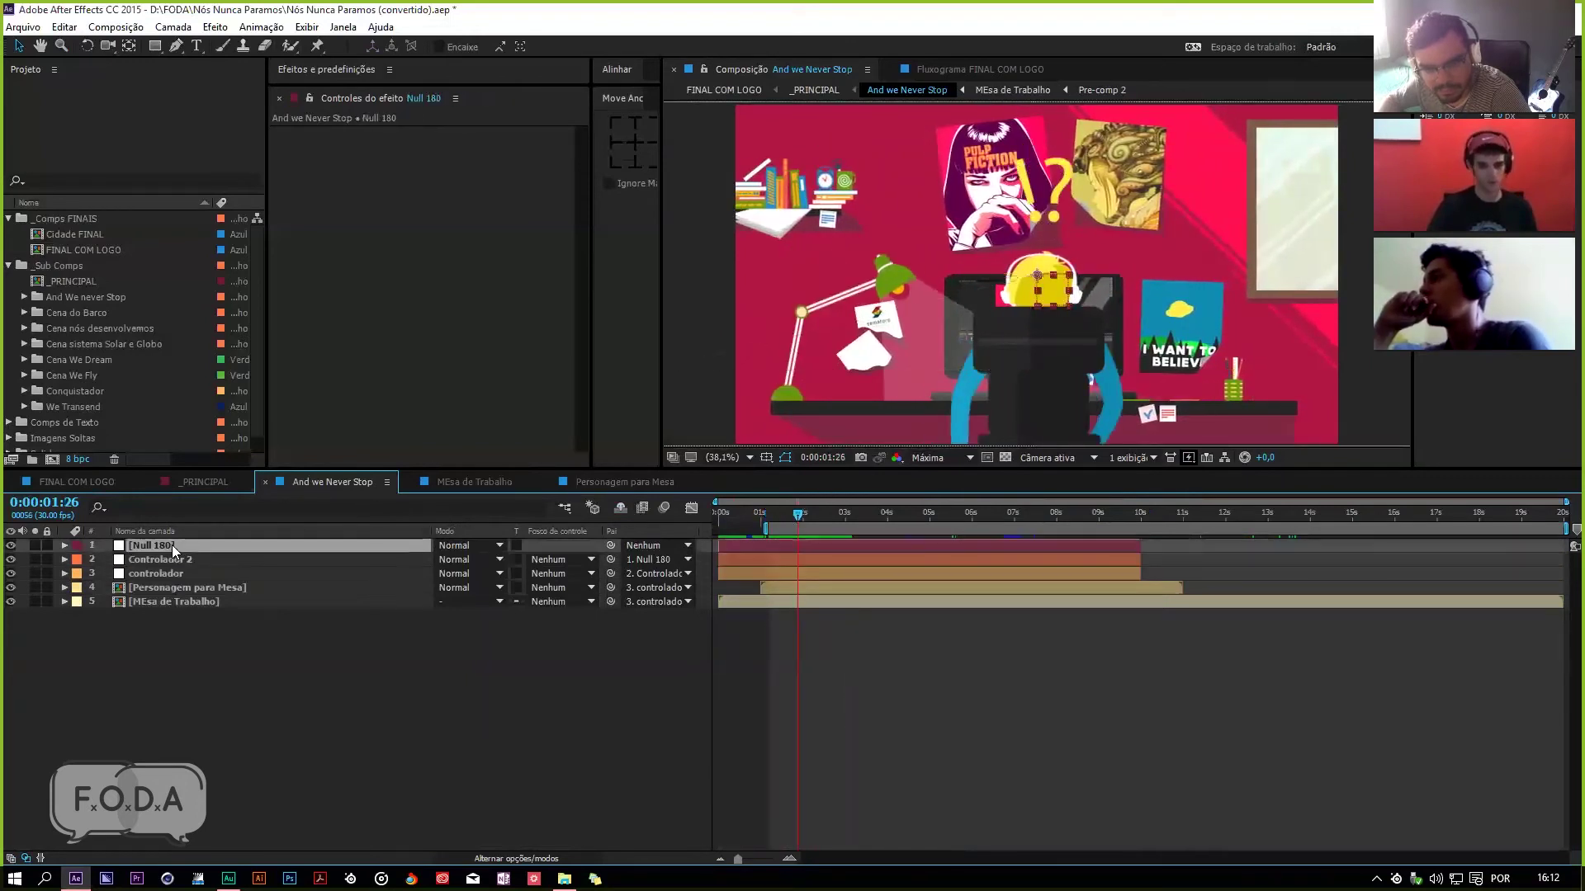
left_click(177, 561)
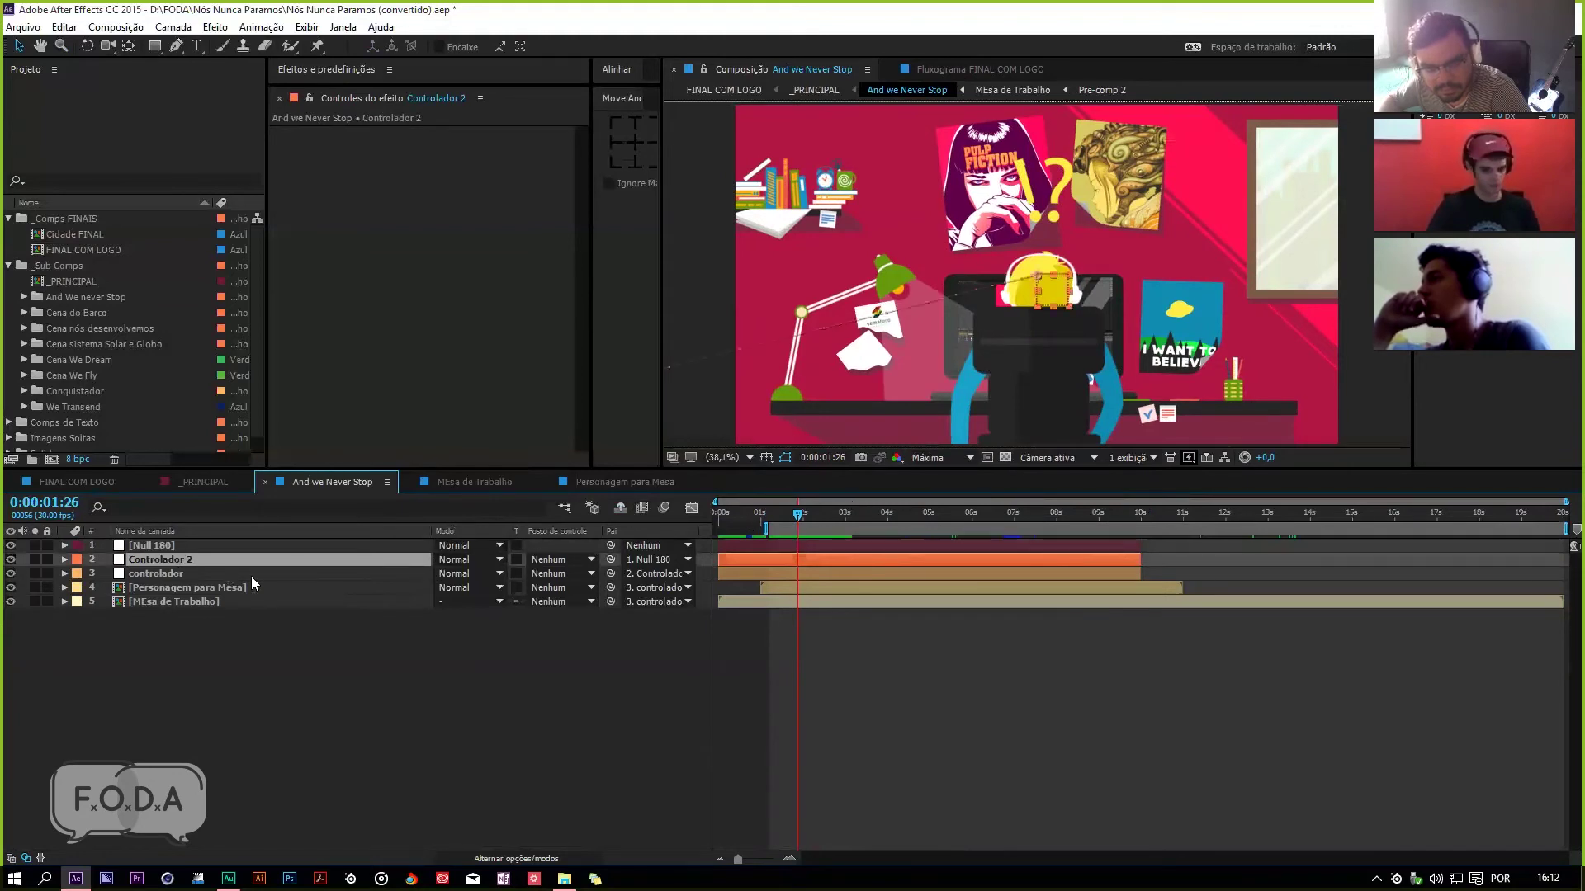
key("u")
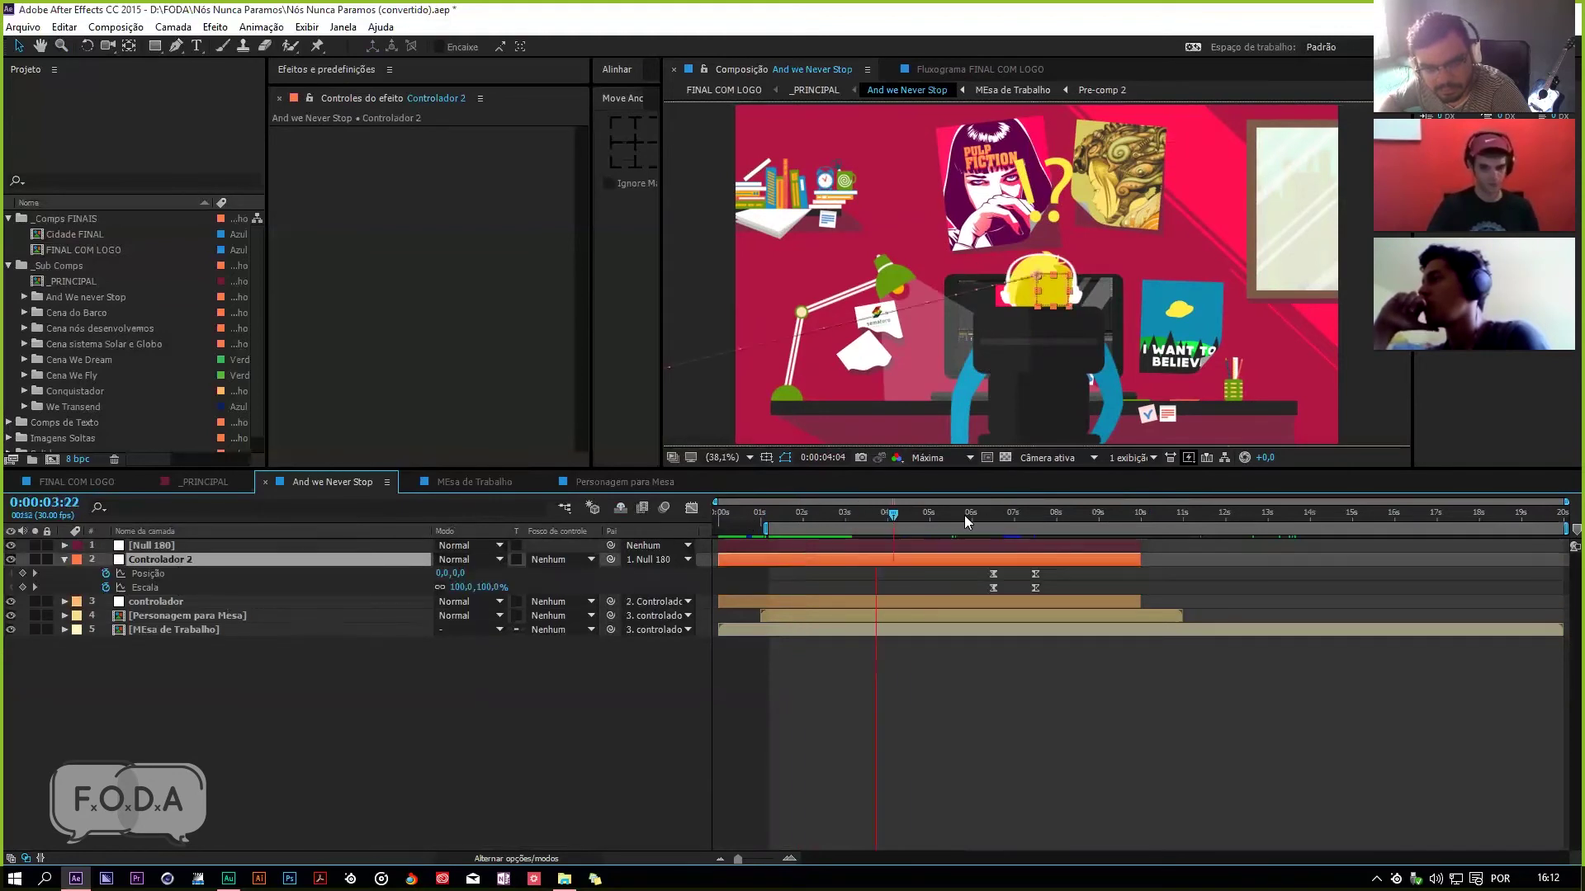
Step: Inspect Controlador 2's animation from its first keyframes at 0:00:06:16 to 0:00:08:00, displaying the layer switches
left_click(1013, 515)
left_click_drag(1013, 520, 993, 526)
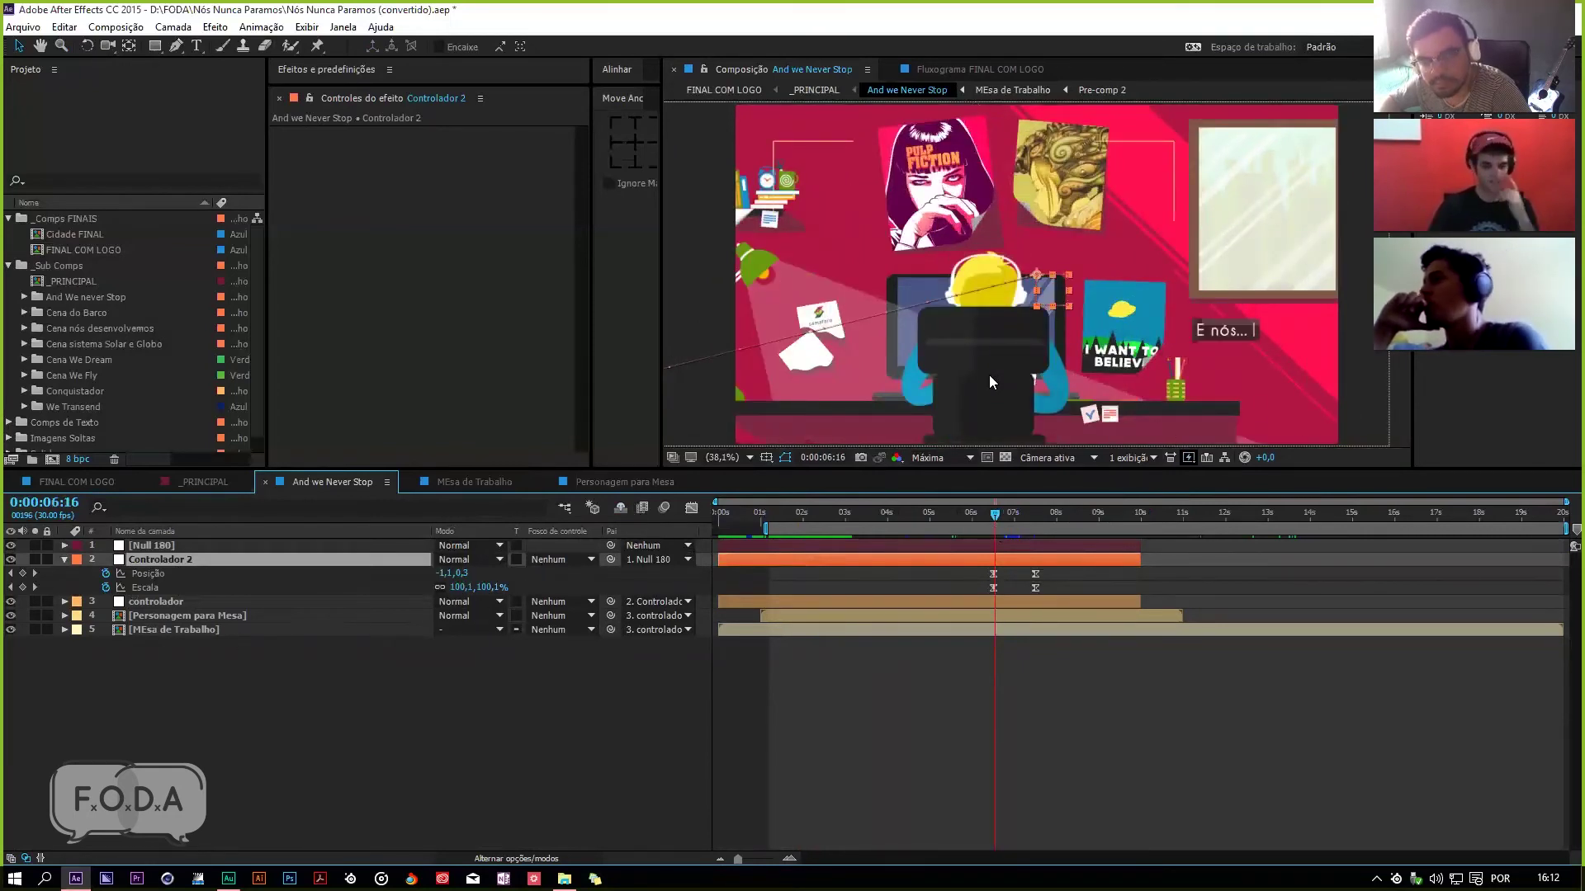
left_click(462, 859)
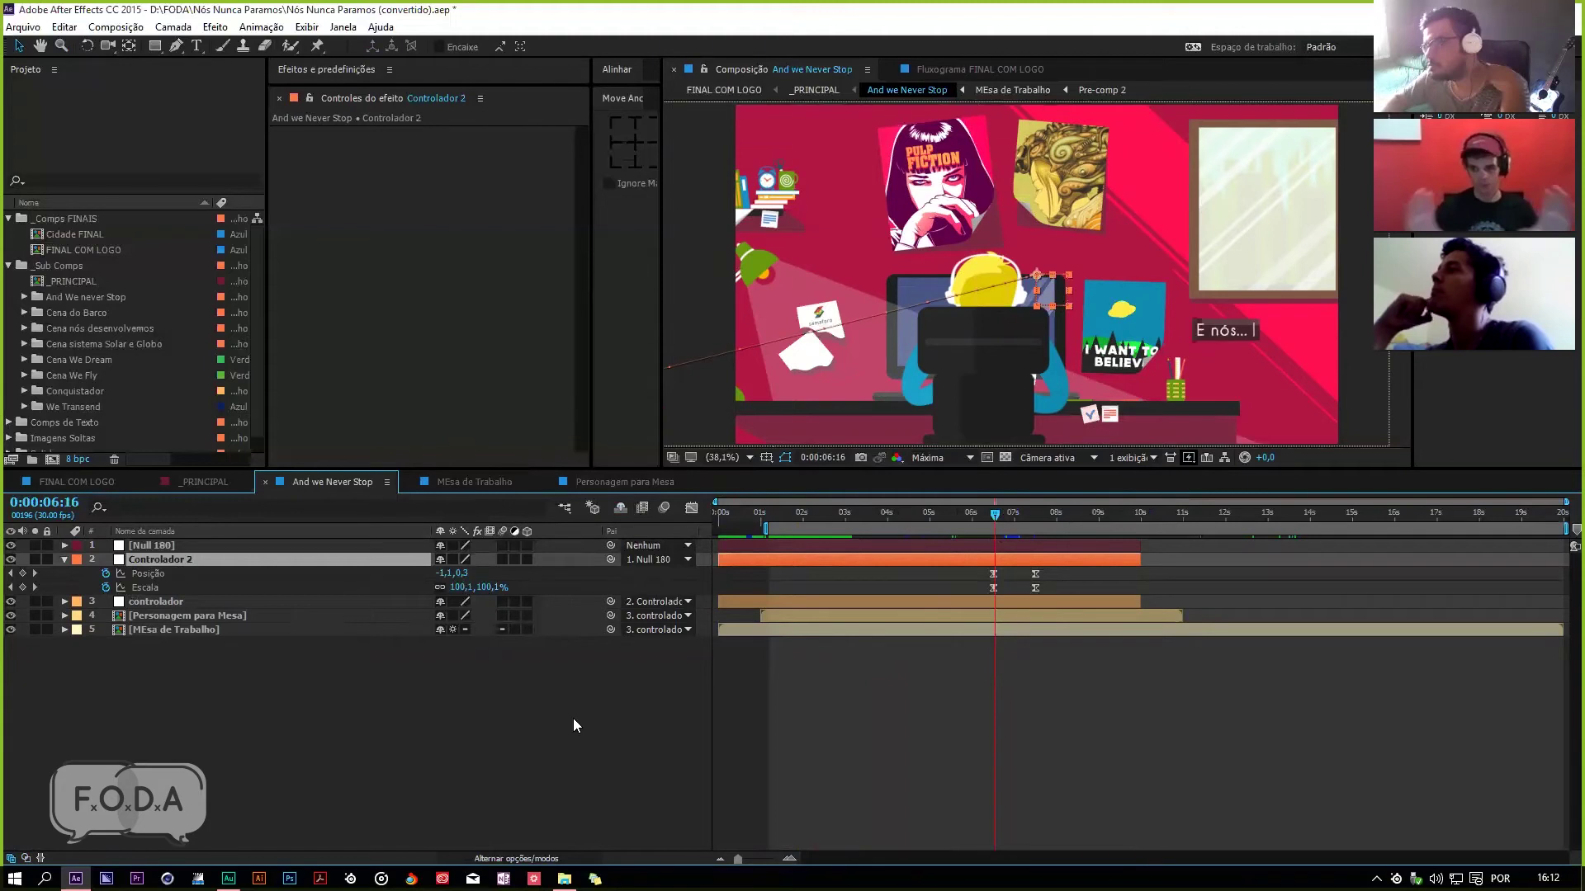
left_click_drag(995, 515, 1056, 535)
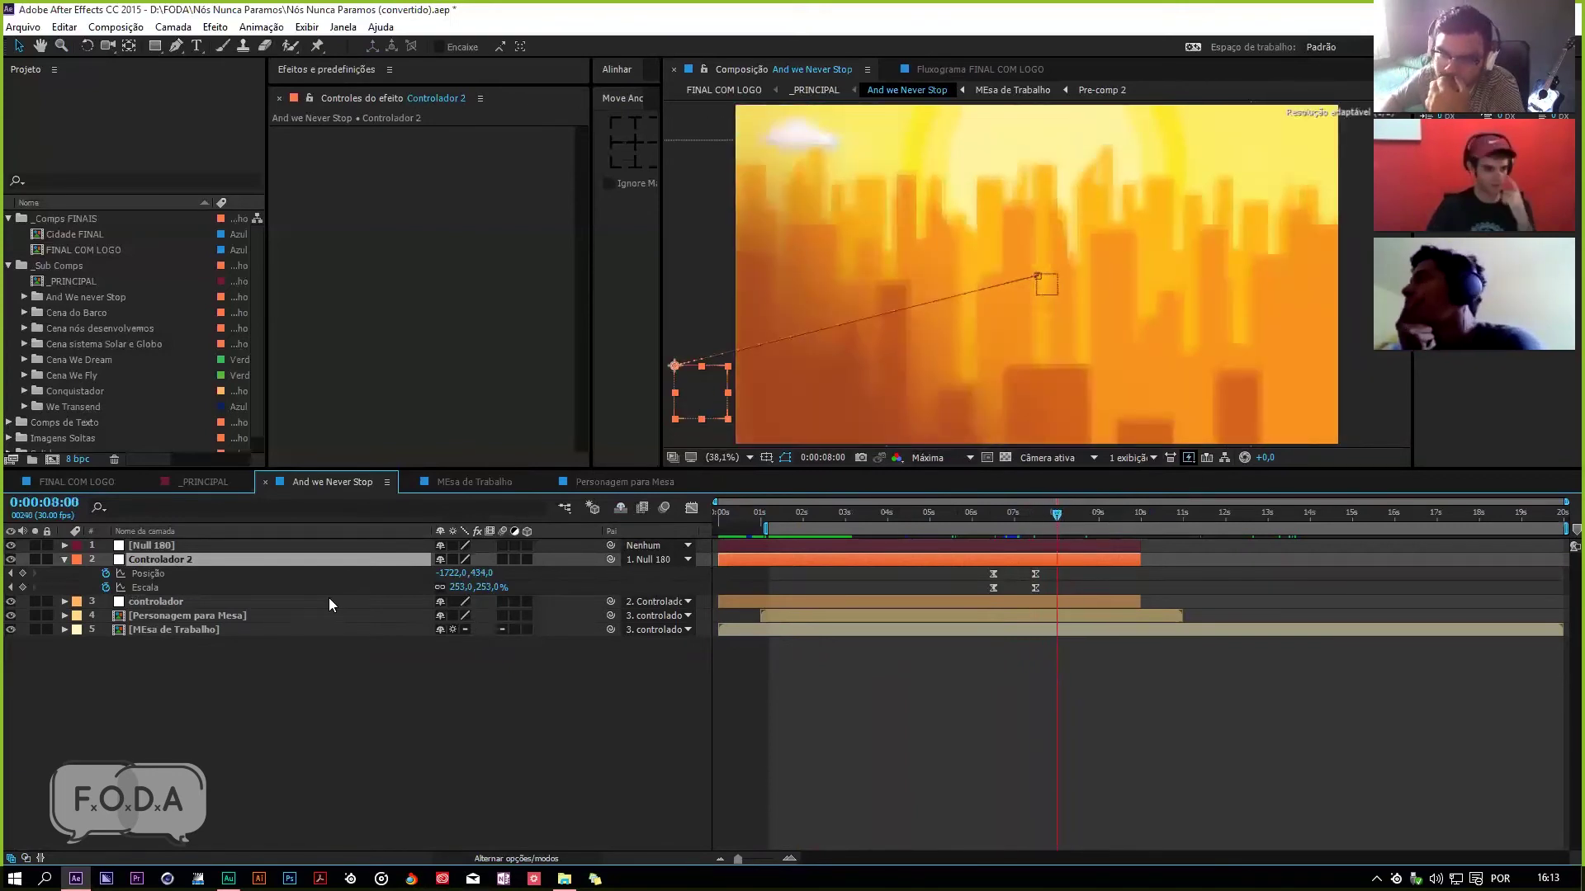
Step: Open and close Personagem para Mesa, extend the MEsa de Trabalho work area's end to about 13.5 seconds, and move to 0:00:08:00
double_click(241, 616)
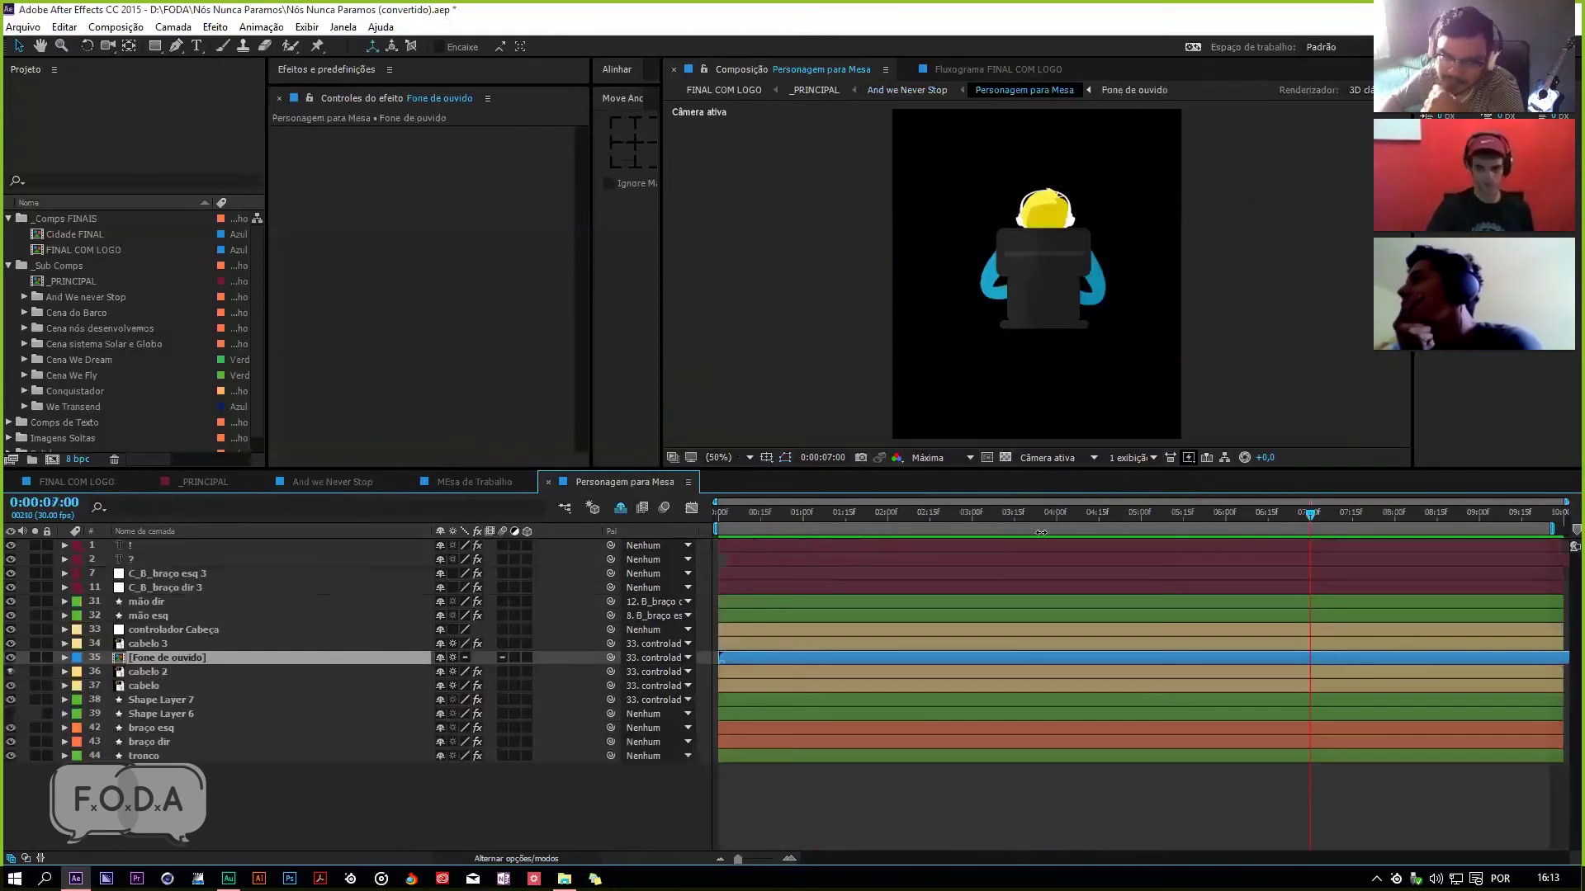
key("ctrl+w")
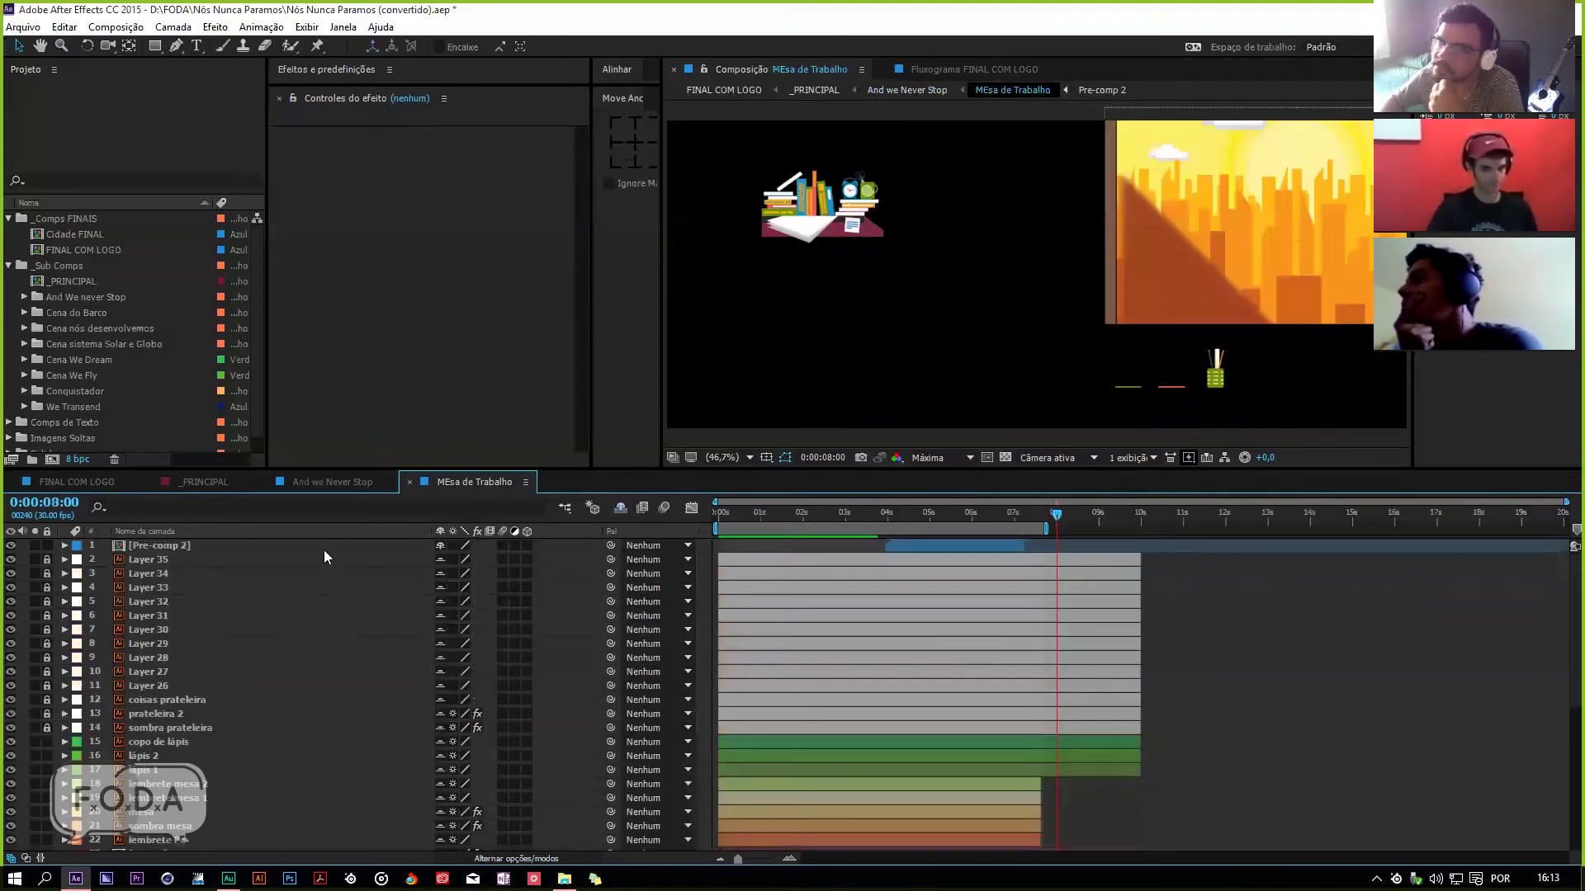
left_click_drag(820, 511, 1030, 538)
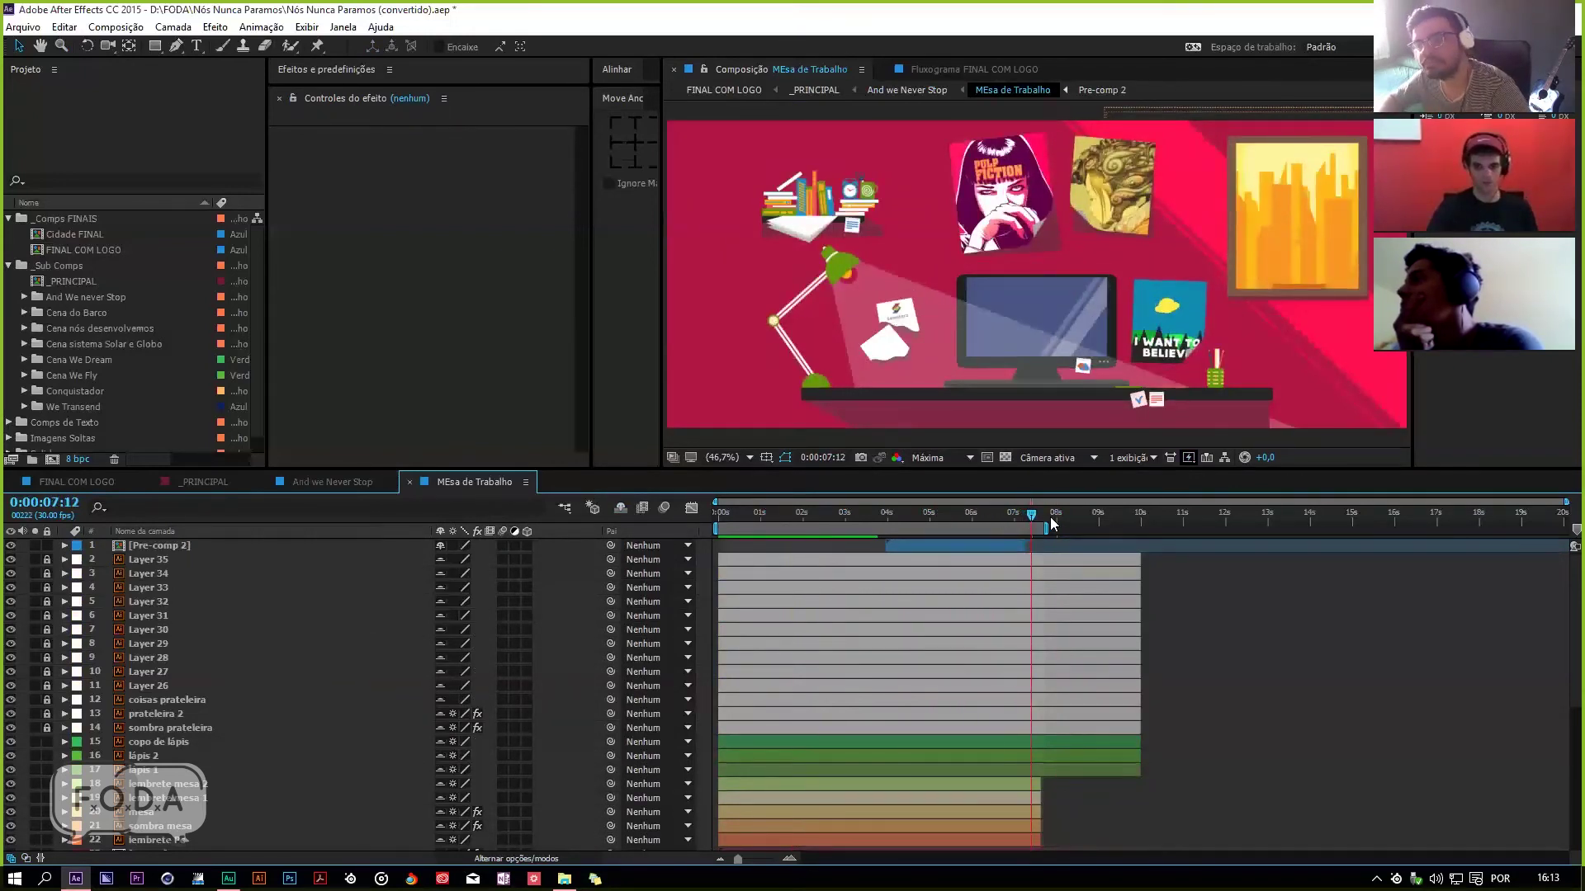
left_click_drag(1043, 528, 1284, 527)
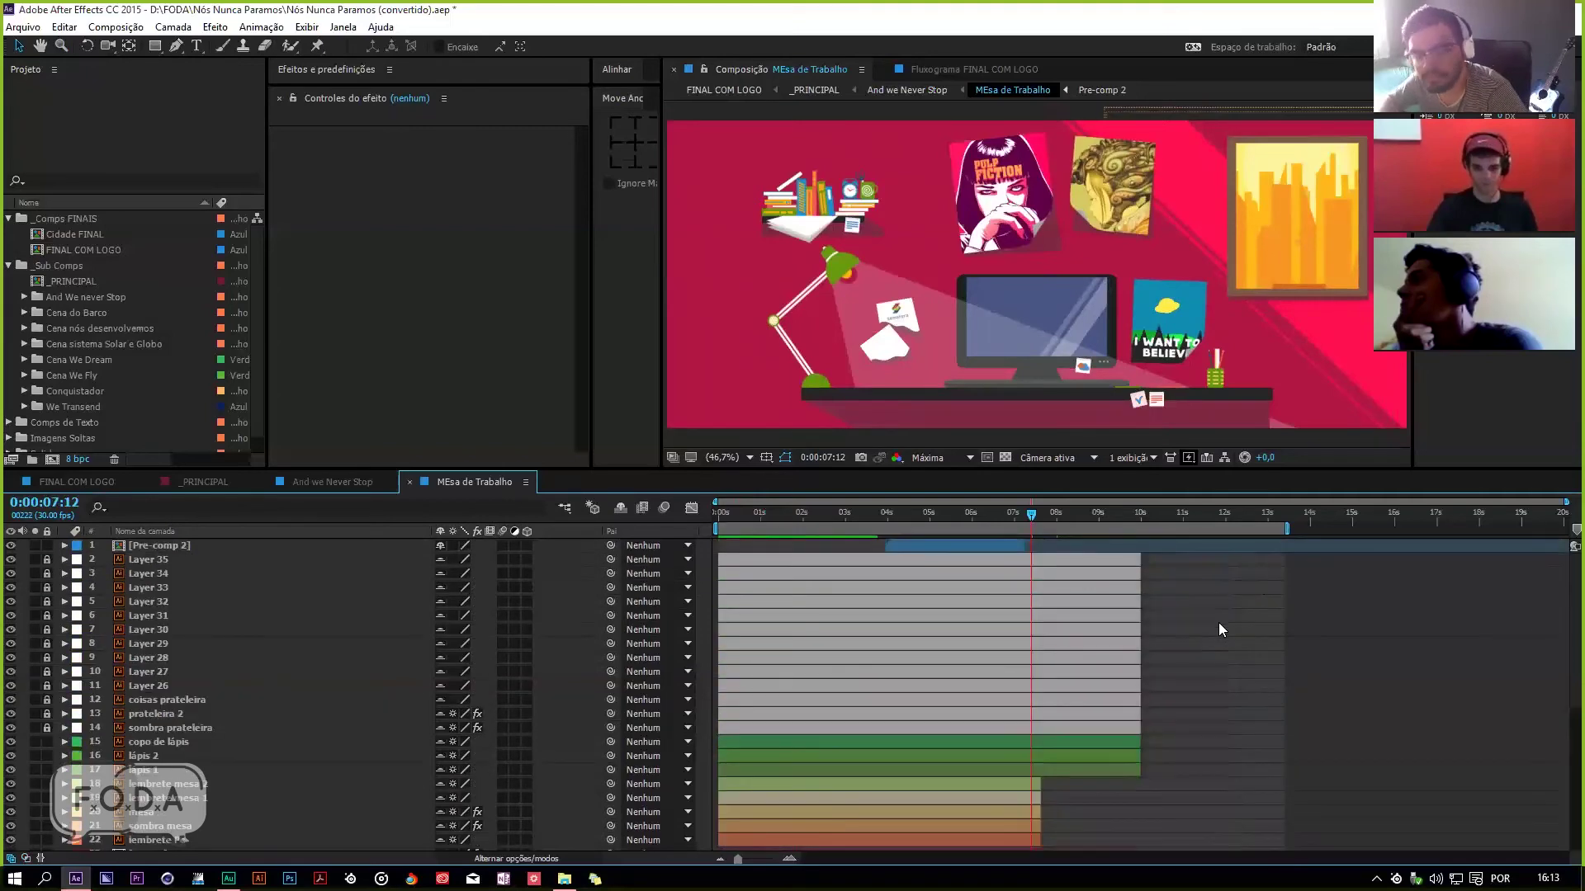
left_click_drag(1035, 511, 1068, 528)
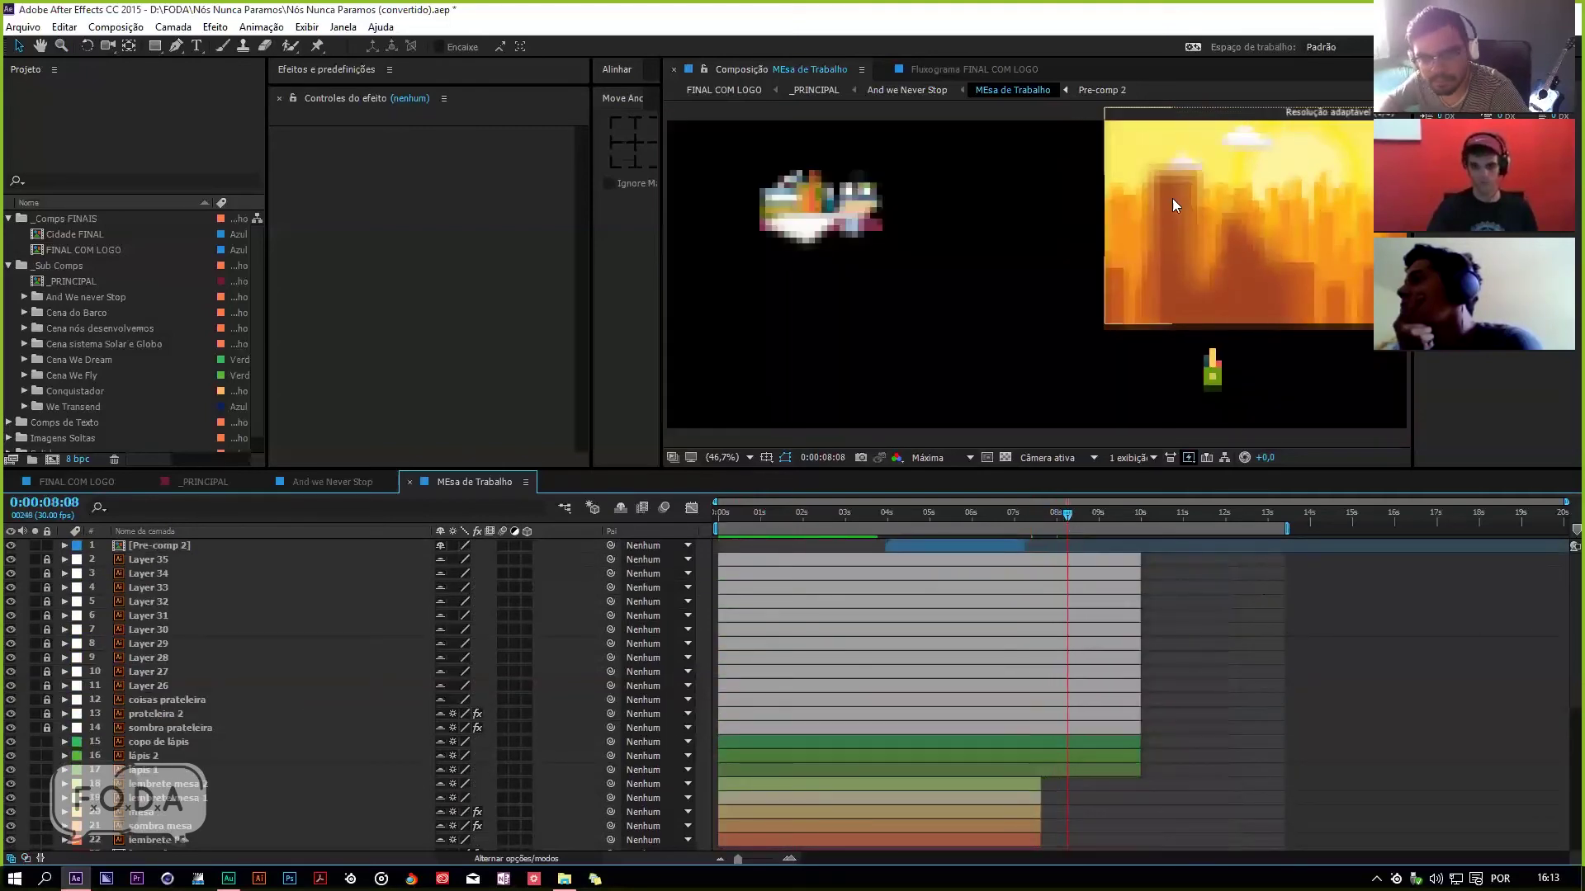
left_click_drag(1067, 522, 1056, 517)
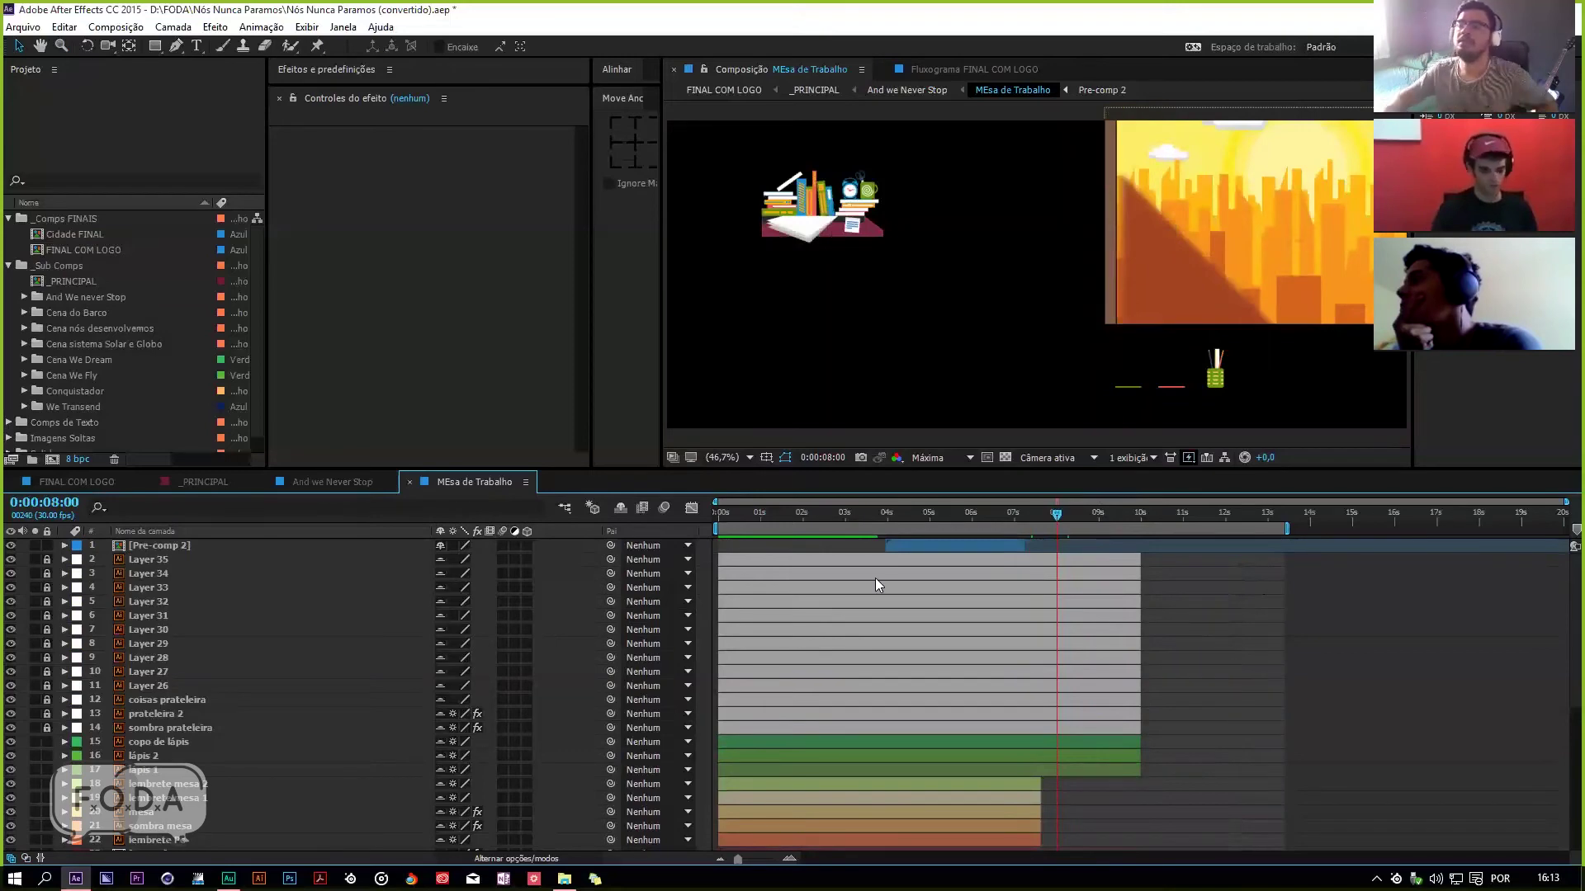
Step: Check the MEsa de Trabalho composition settings without changing them, and move to 0:00:08:07
key("ctrl+k")
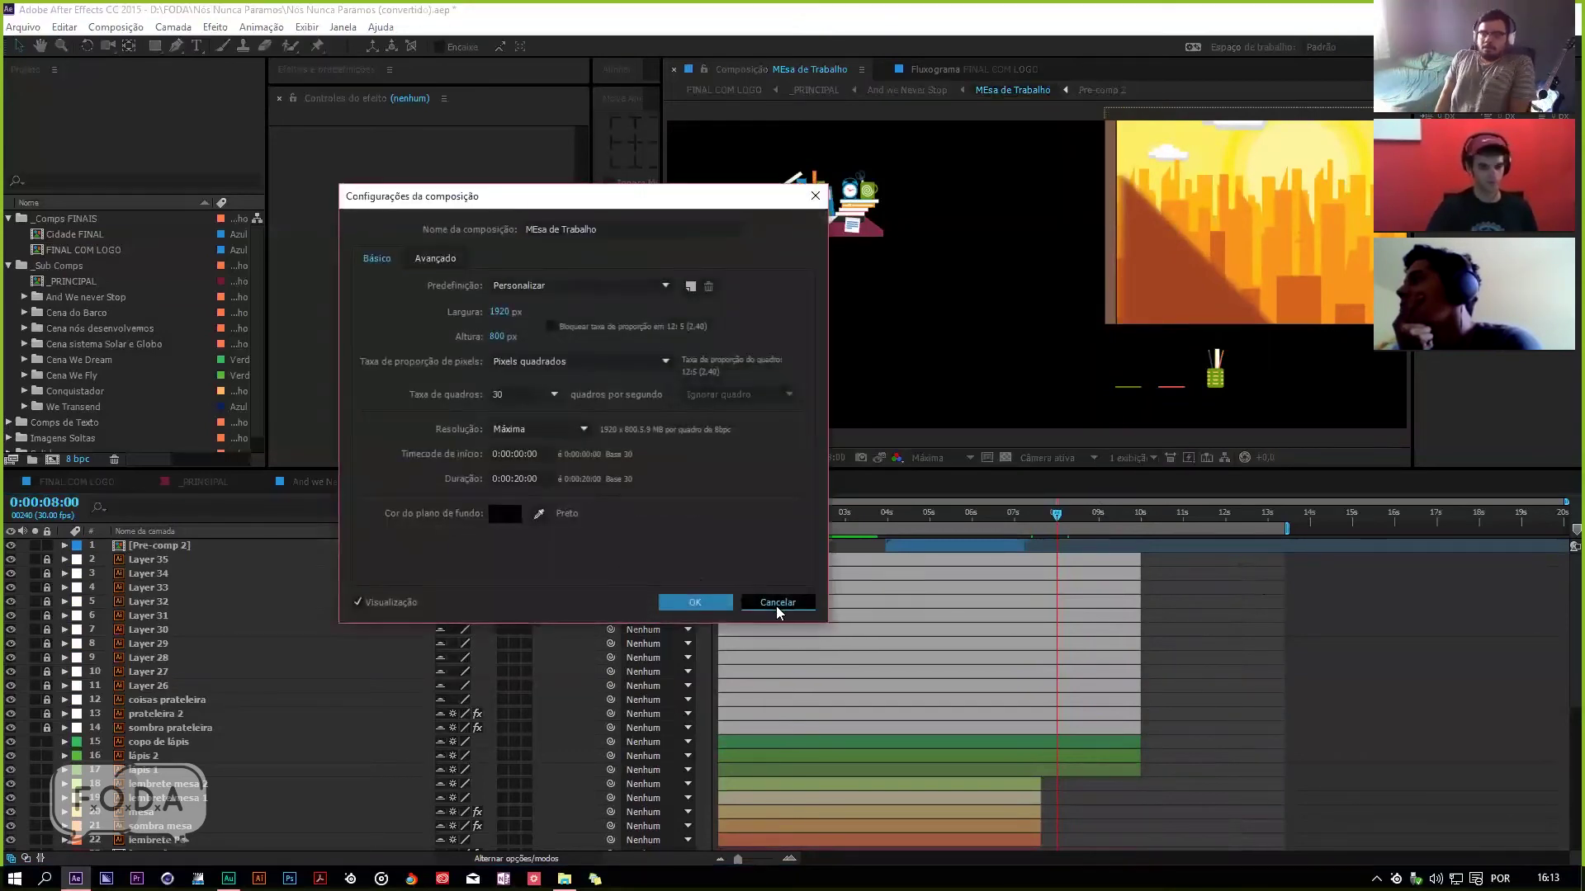
left_click(777, 604)
mouse_move(1070, 513)
left_mouse_down()
mouse_move(1035, 529)
mouse_move(1068, 529)
left_mouse_up()
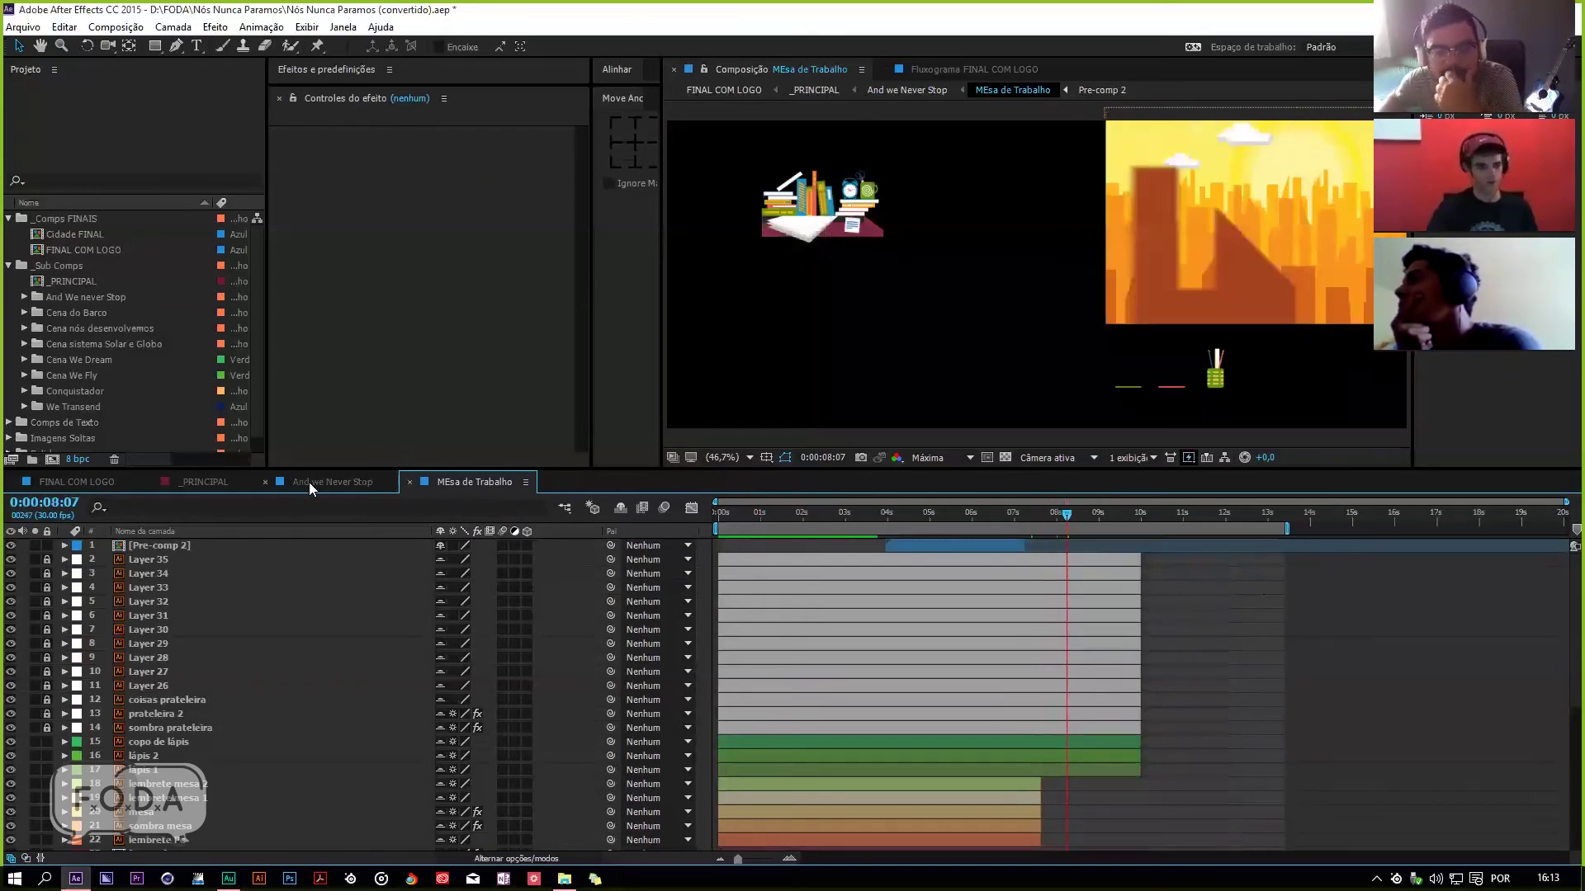
Step: Scrub And we Never Stop to 0:00:08:23, open Personagem para Mesa, display its hidden shy layers to examine the rig, and close it
left_click(312, 483)
left_click_drag(1063, 515, 1089, 538)
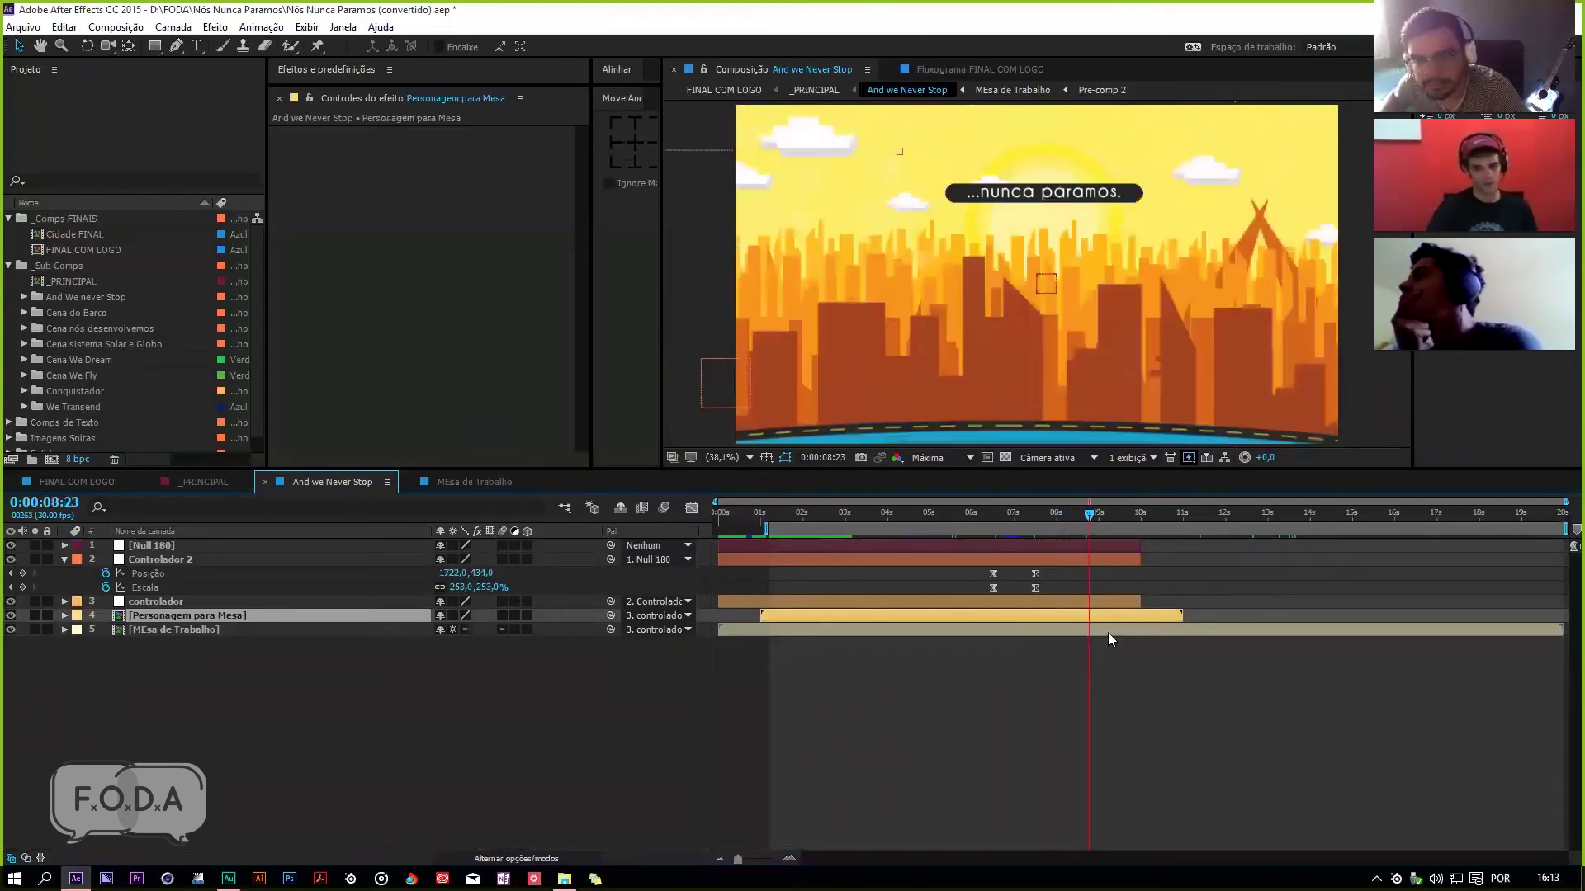
double_click(313, 616)
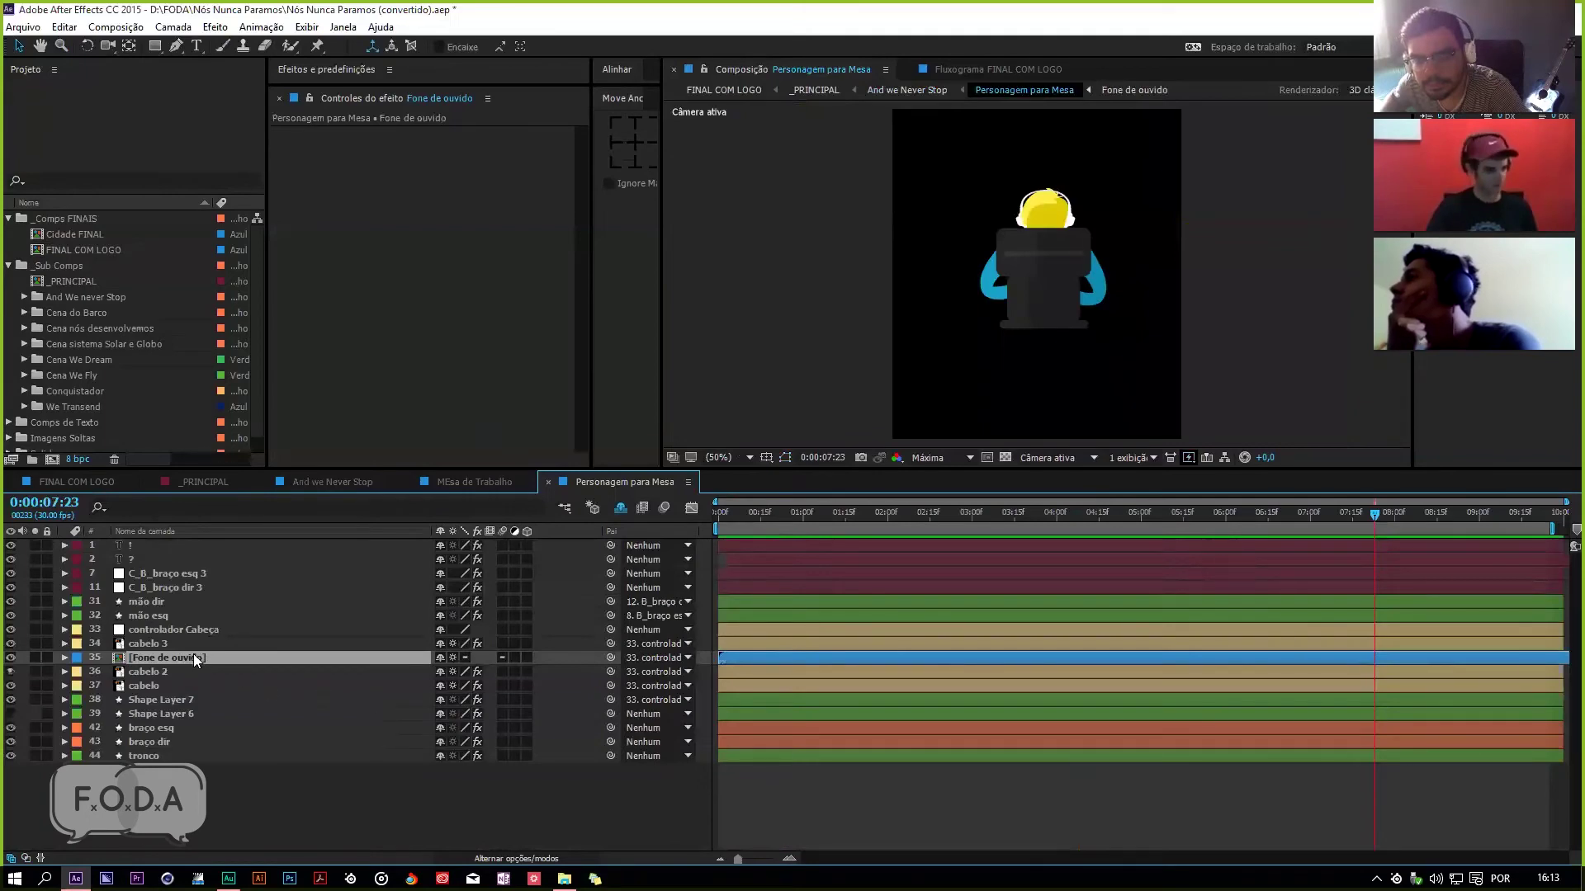
left_click(622, 508)
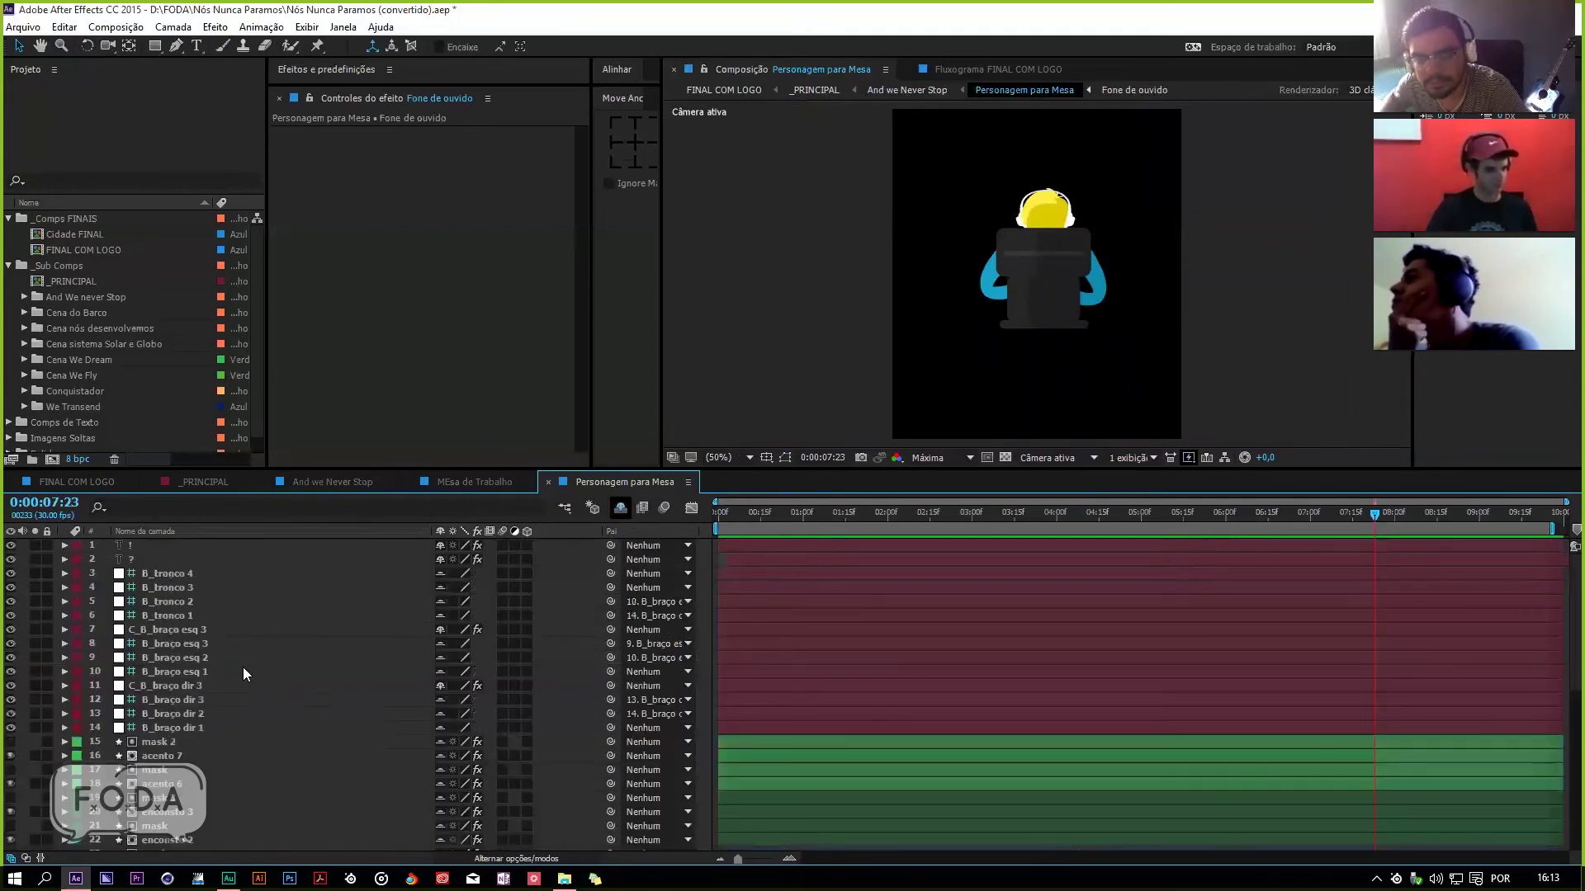
scroll(243, 667, "down", 5)
key("ctrl+w")
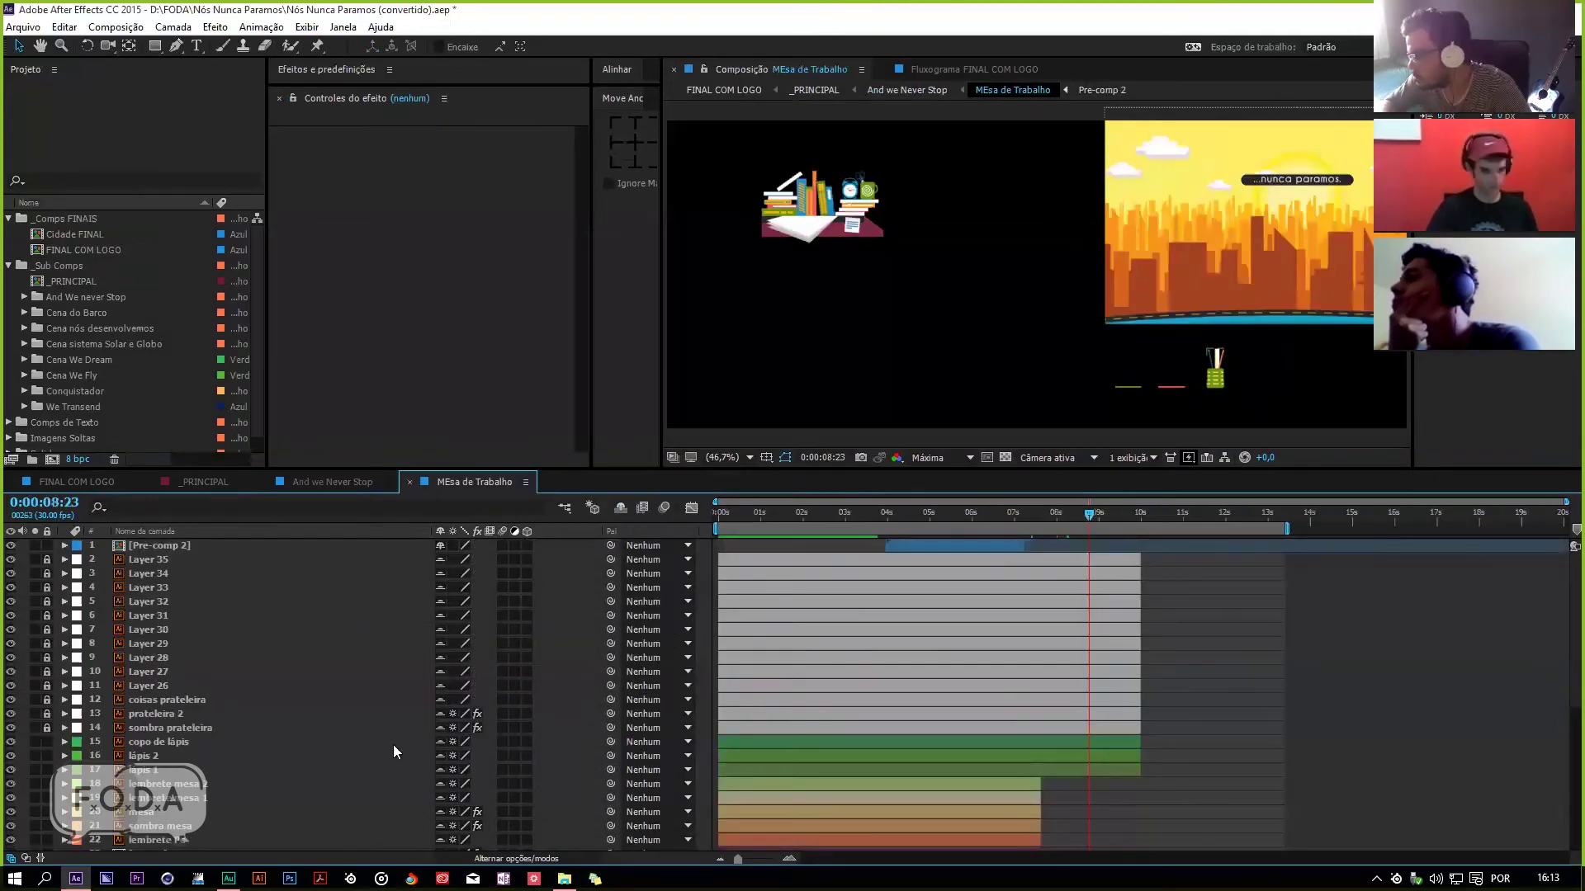
Step: Open the nested Janela composition from MEsa de Trabalho and preview the window's transition to the city around 0:00:06:16
scroll(271, 761, "down", 5)
left_click(234, 773)
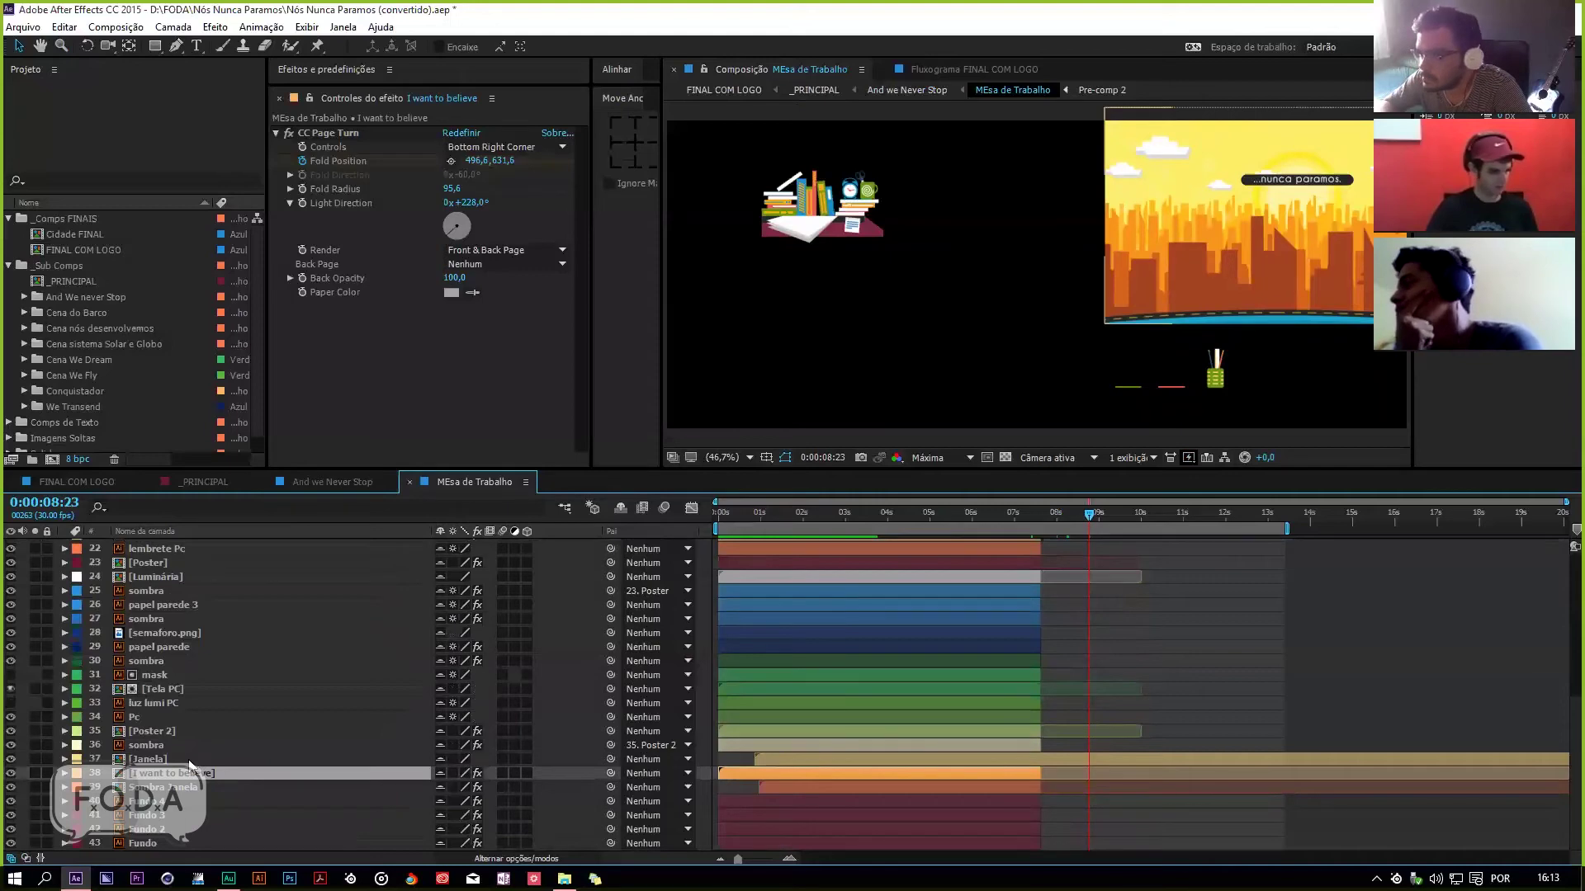
double_click(195, 761)
key("space")
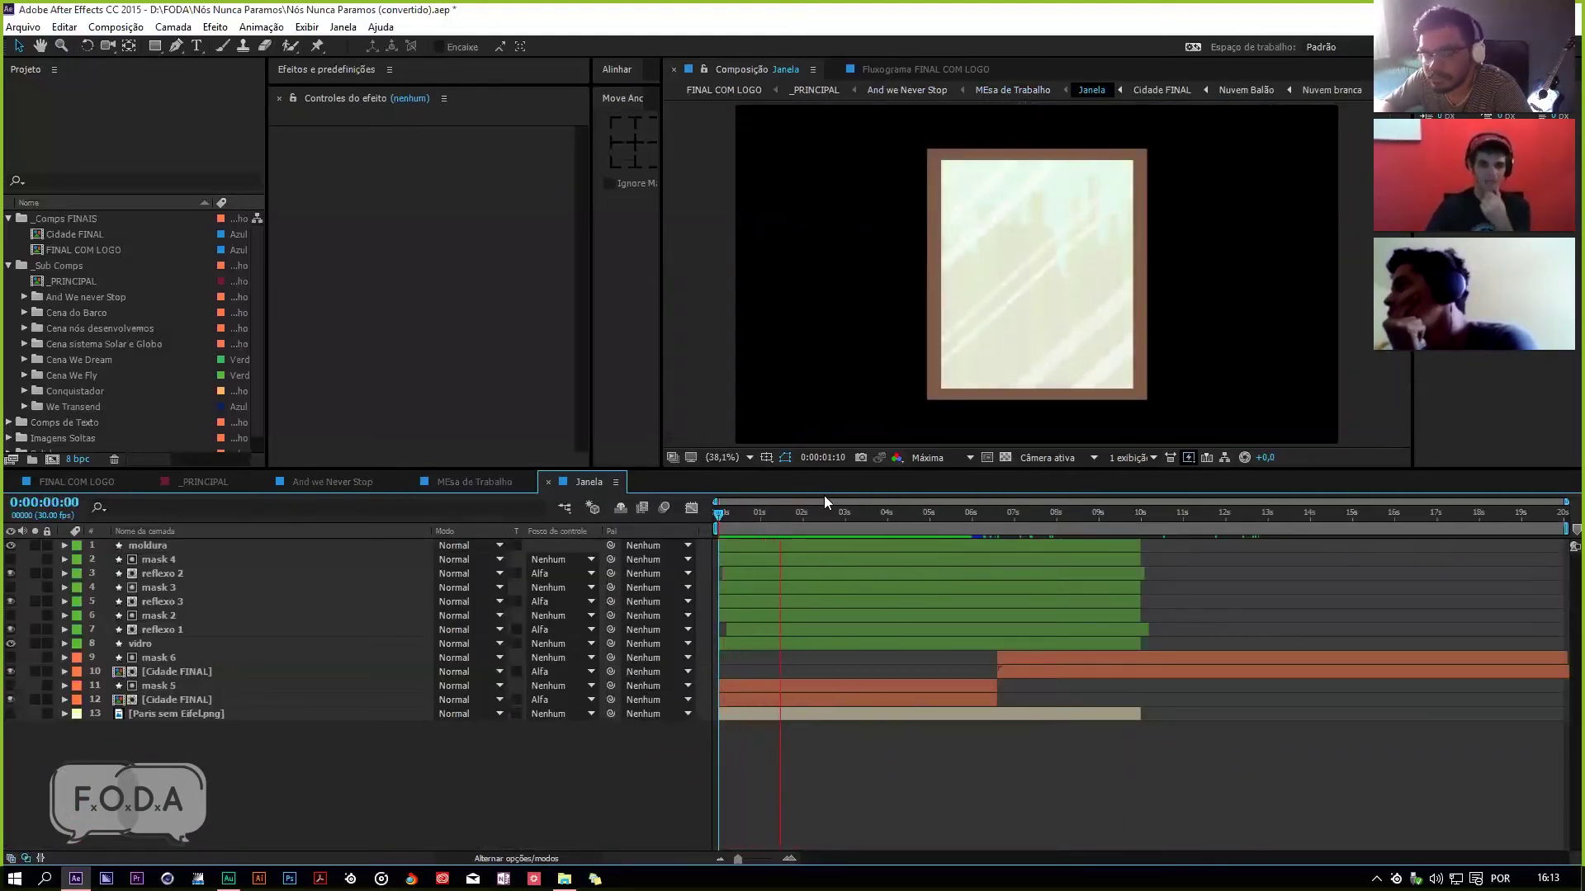
left_click_drag(908, 527, 994, 555)
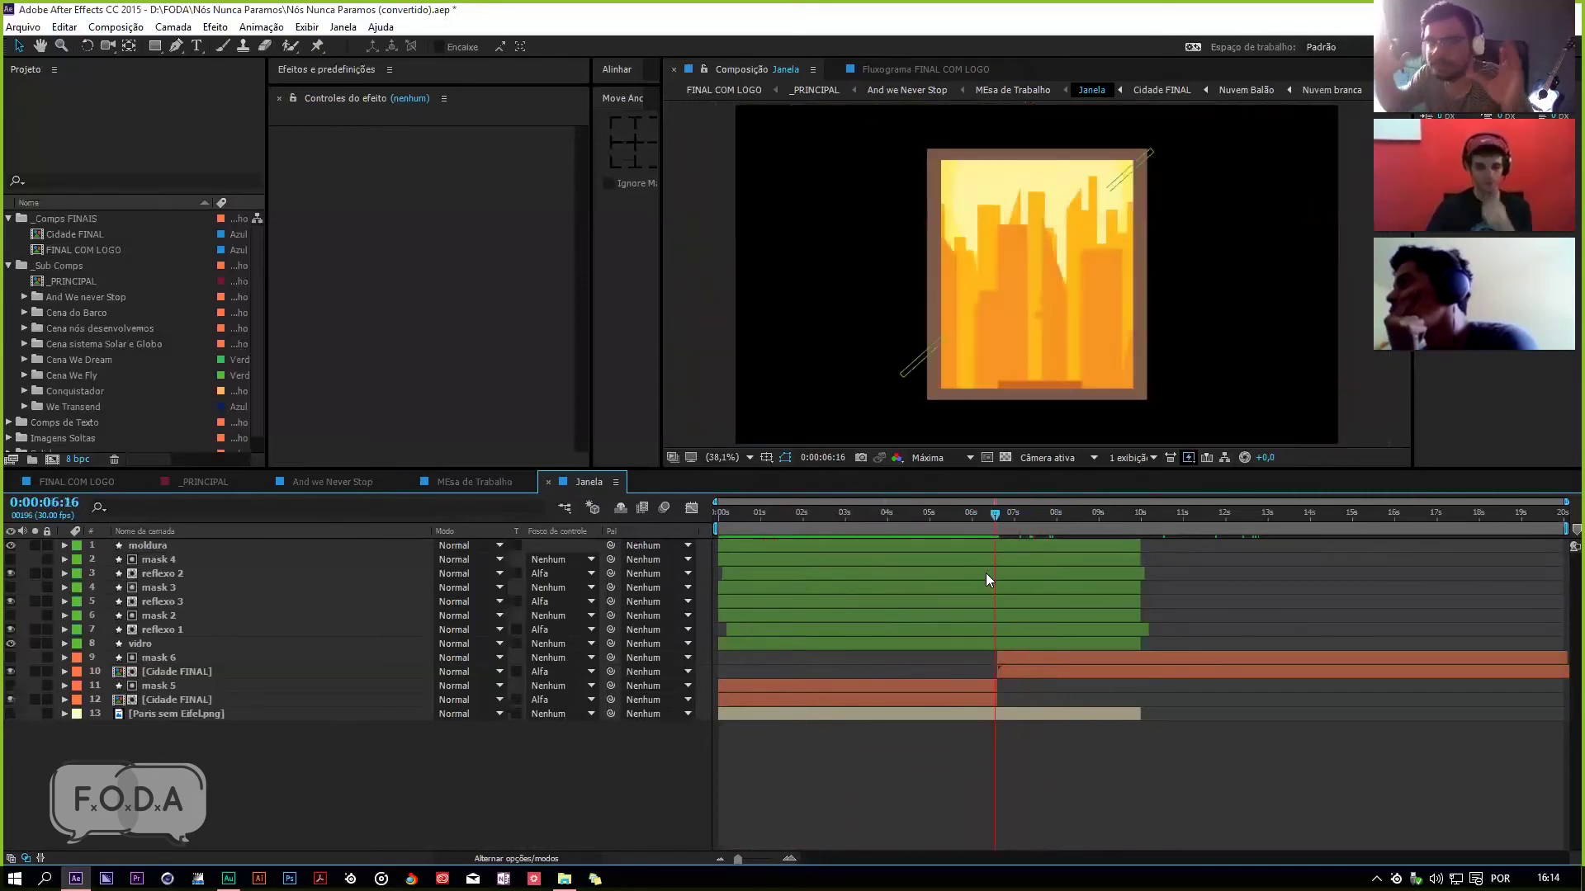
key("space")
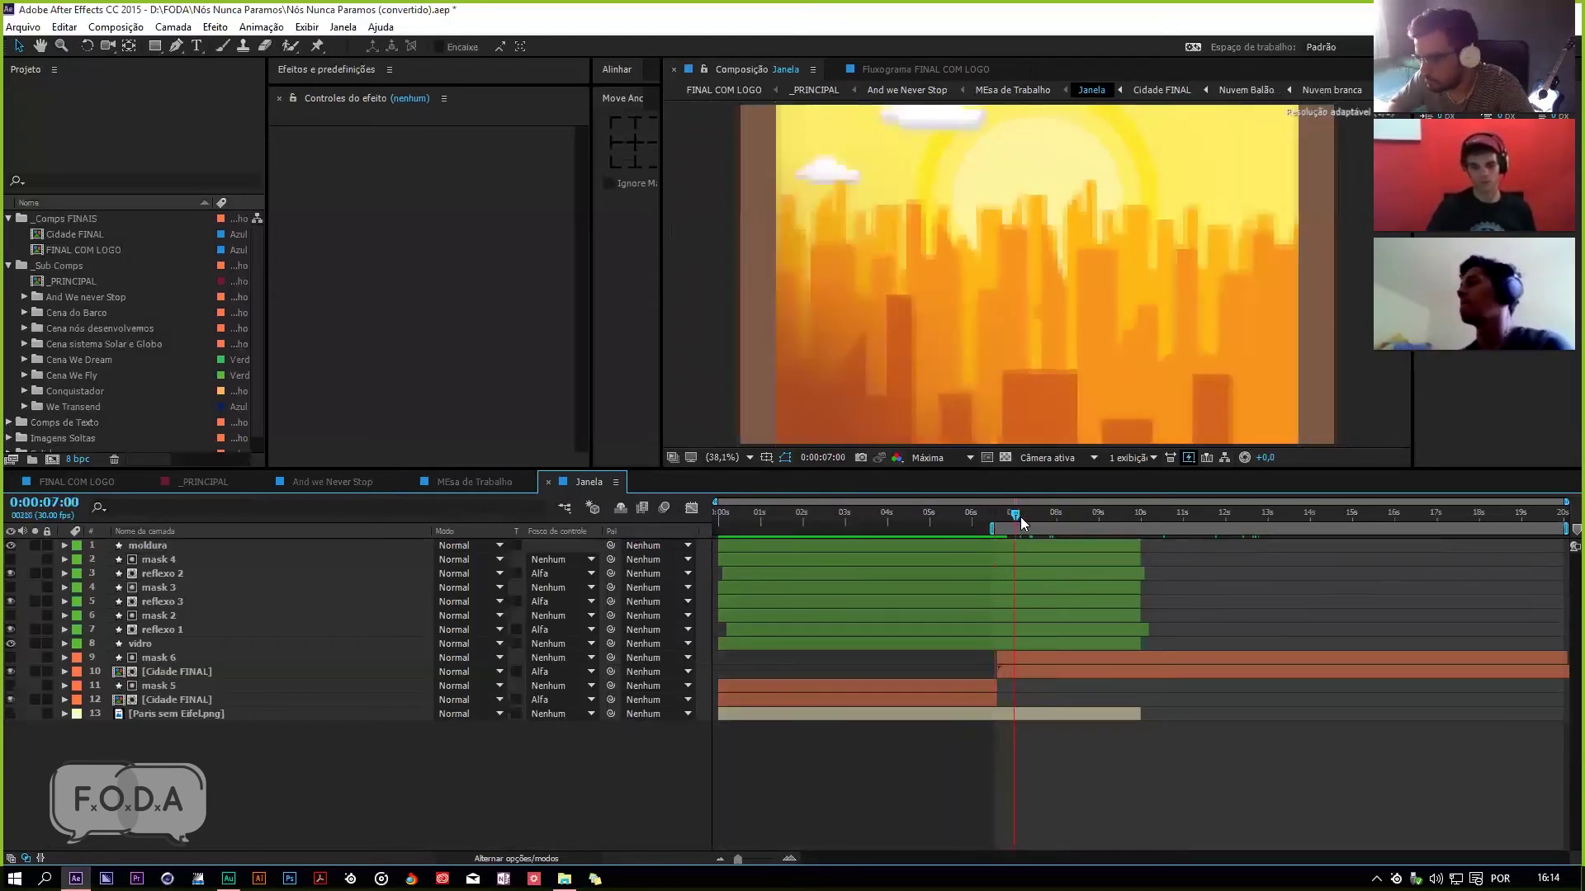
Step: Open the nested Cidade FINAL composition from Janela, scrub through its opening seconds and preview the camera move over the city
double_click(1055, 668)
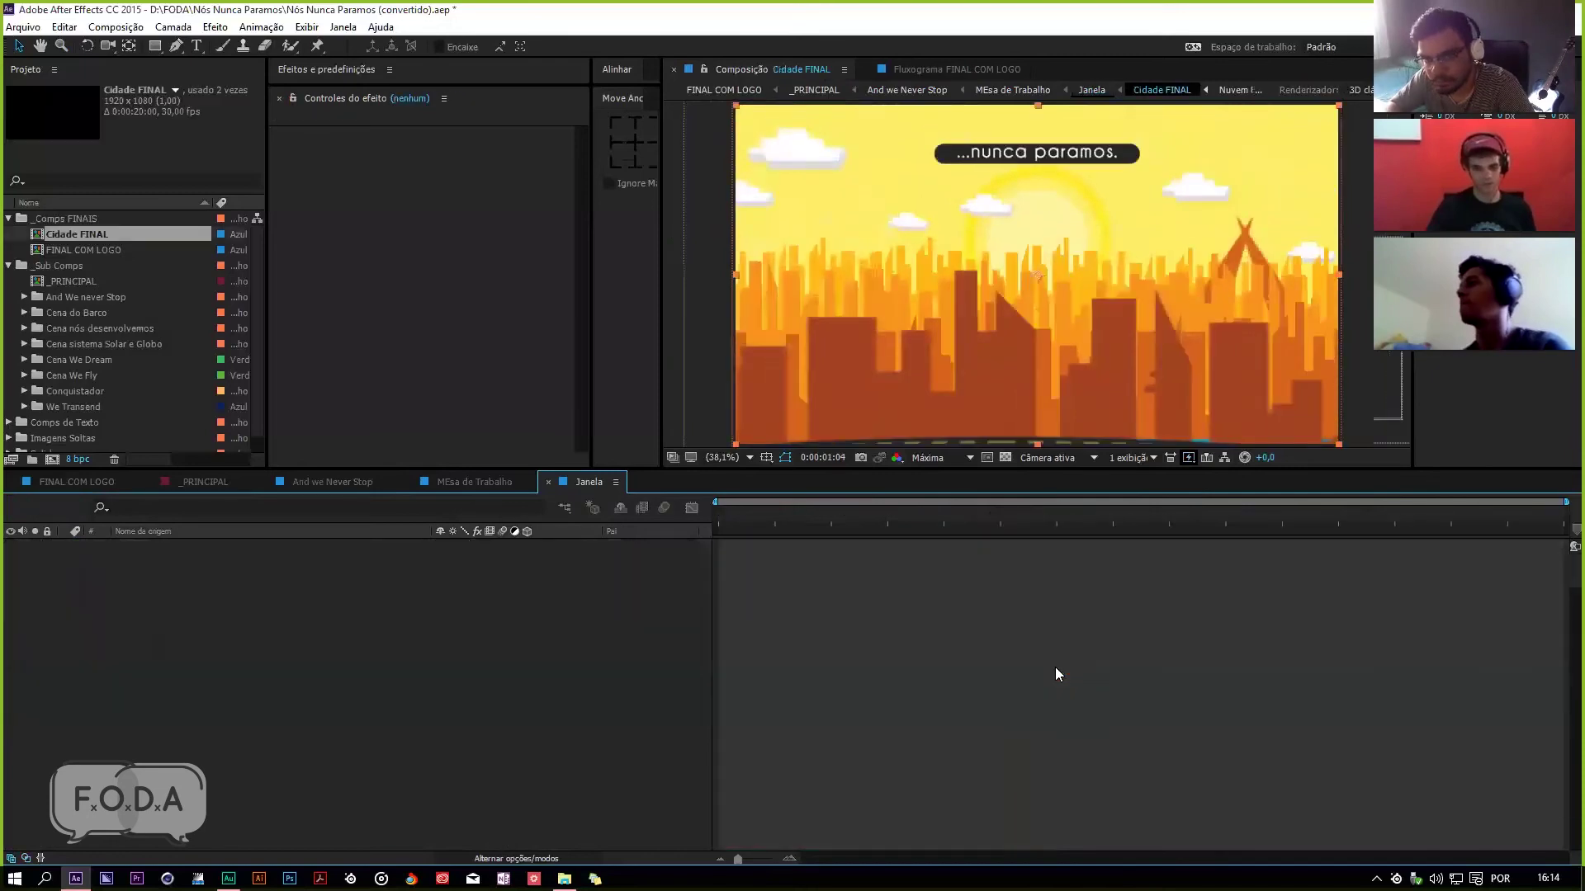
left_click_drag(779, 510, 741, 513)
left_click(788, 518)
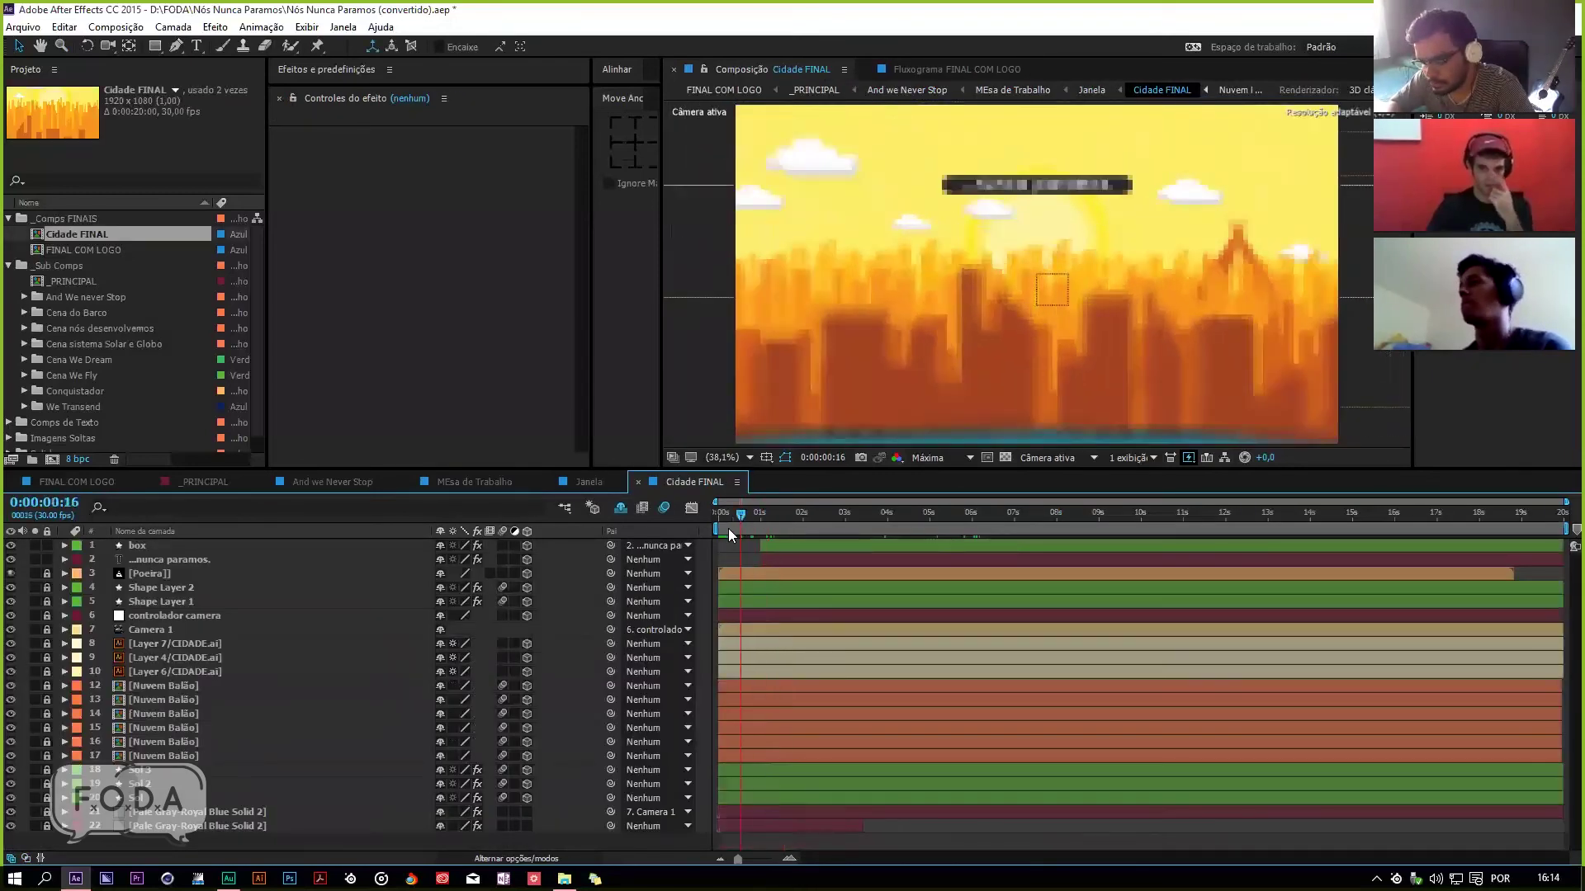
mouse_move(807, 538)
left_mouse_down()
mouse_move(899, 544)
mouse_move(821, 566)
left_mouse_up()
key("space")
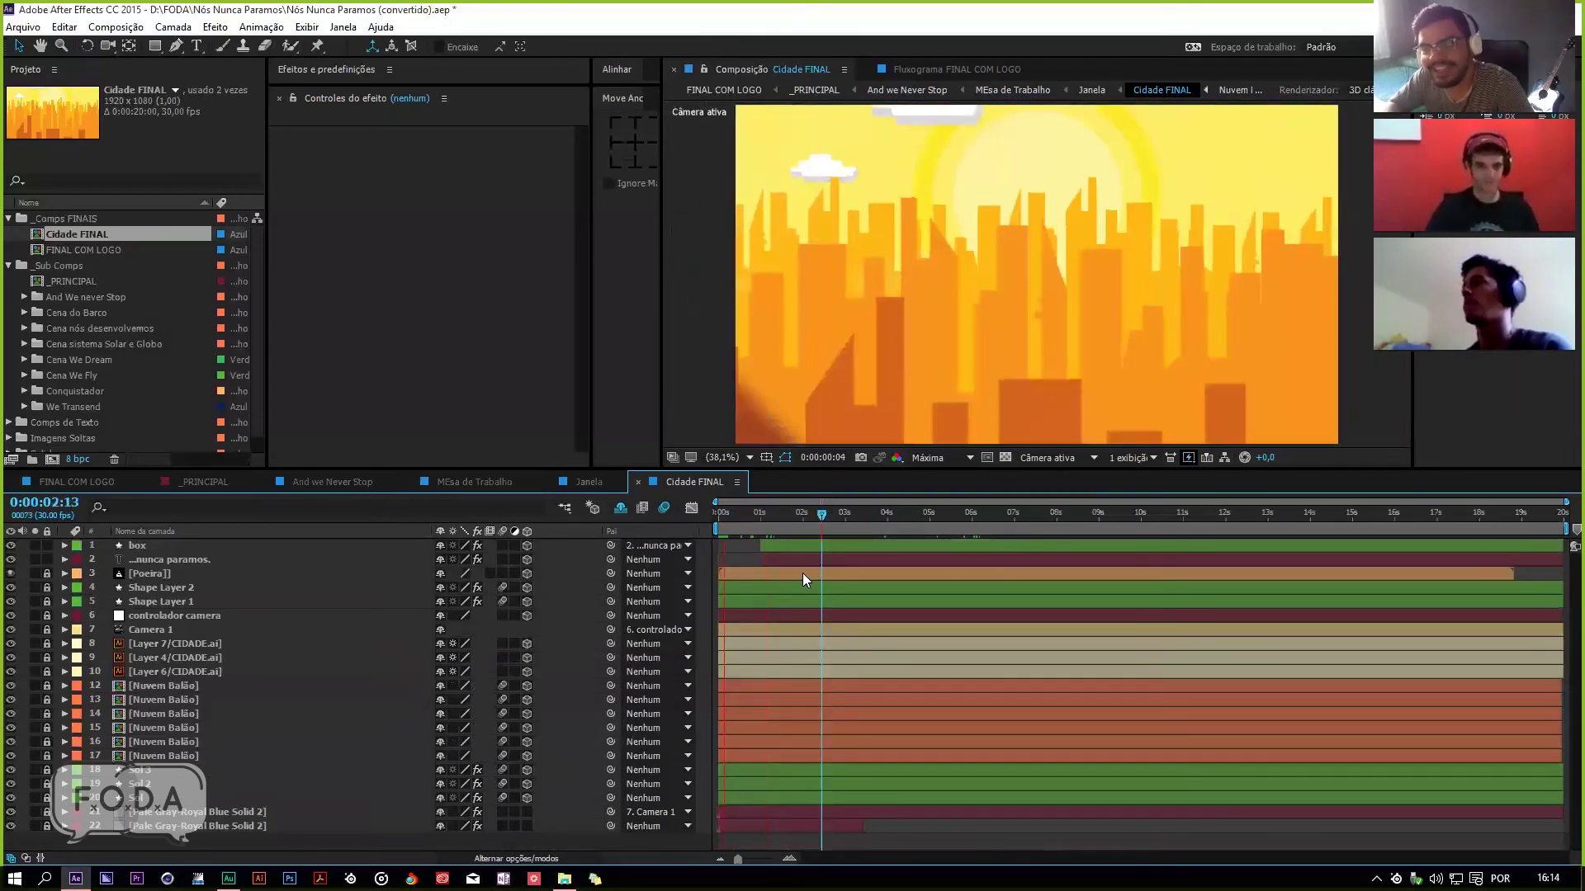
key("space")
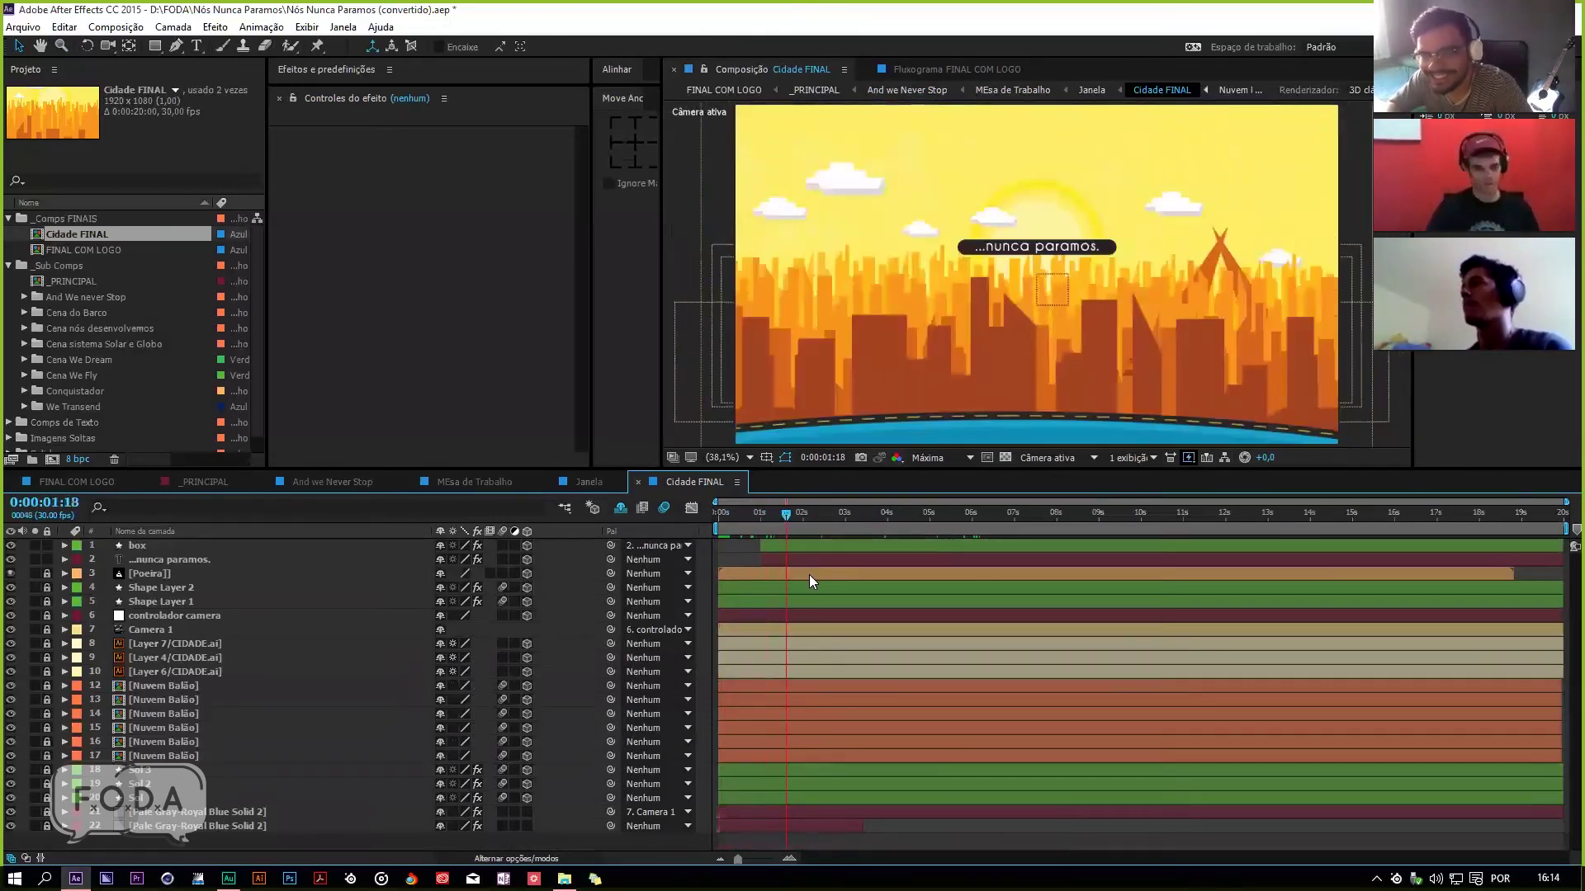
Step: Save the project, scrub Cidade FINAL back to 0:00:01:02 and close that composition
key("ctrl+s")
left_click_drag(788, 517, 763, 520)
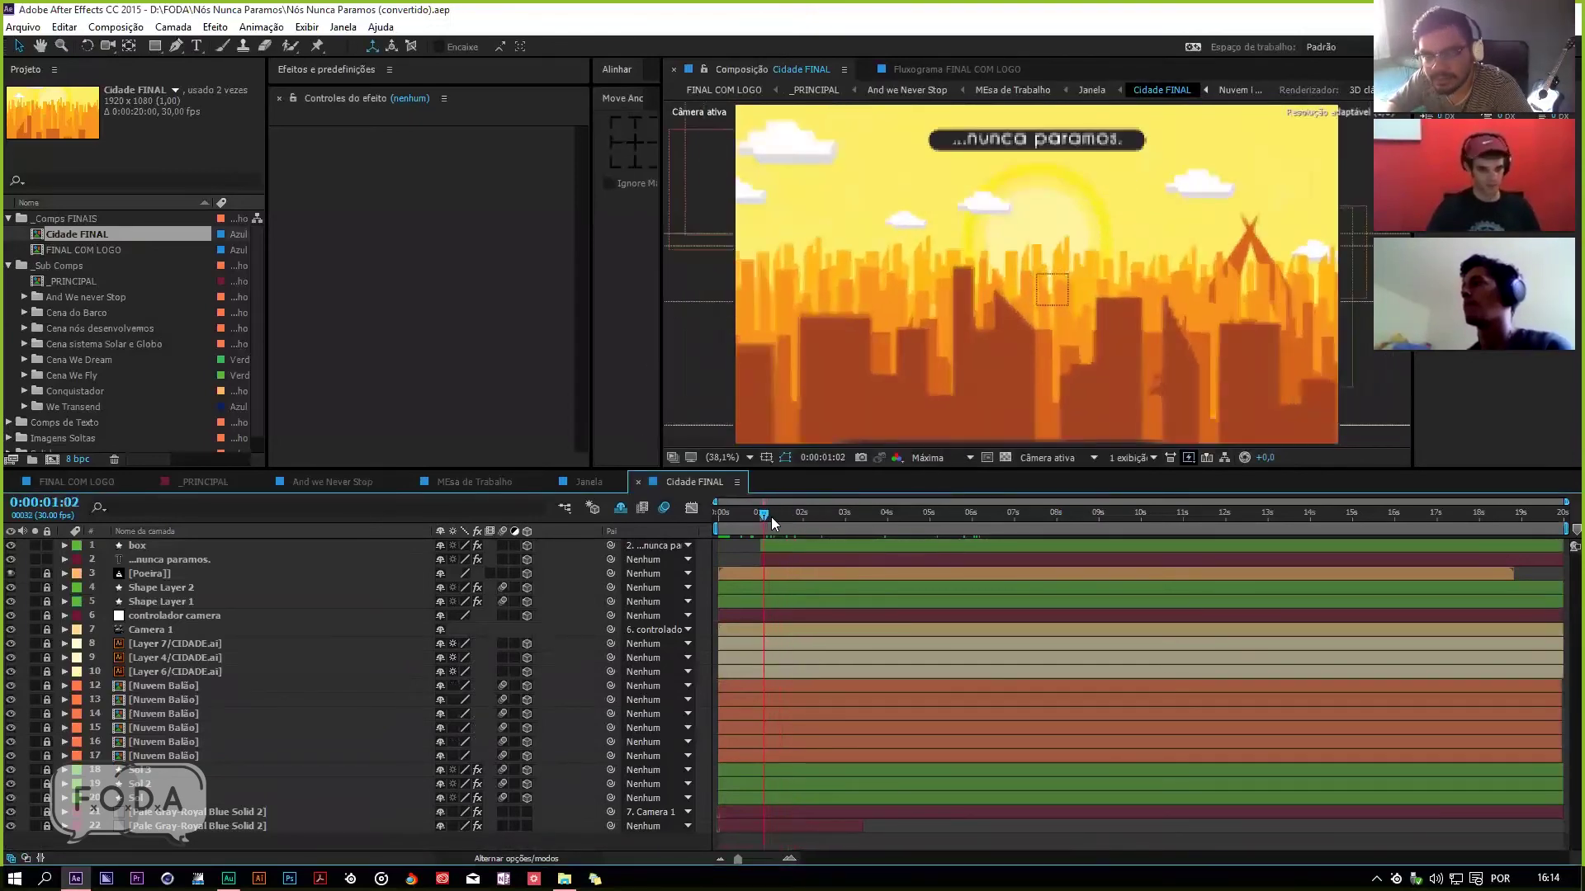
key("ctrl+w")
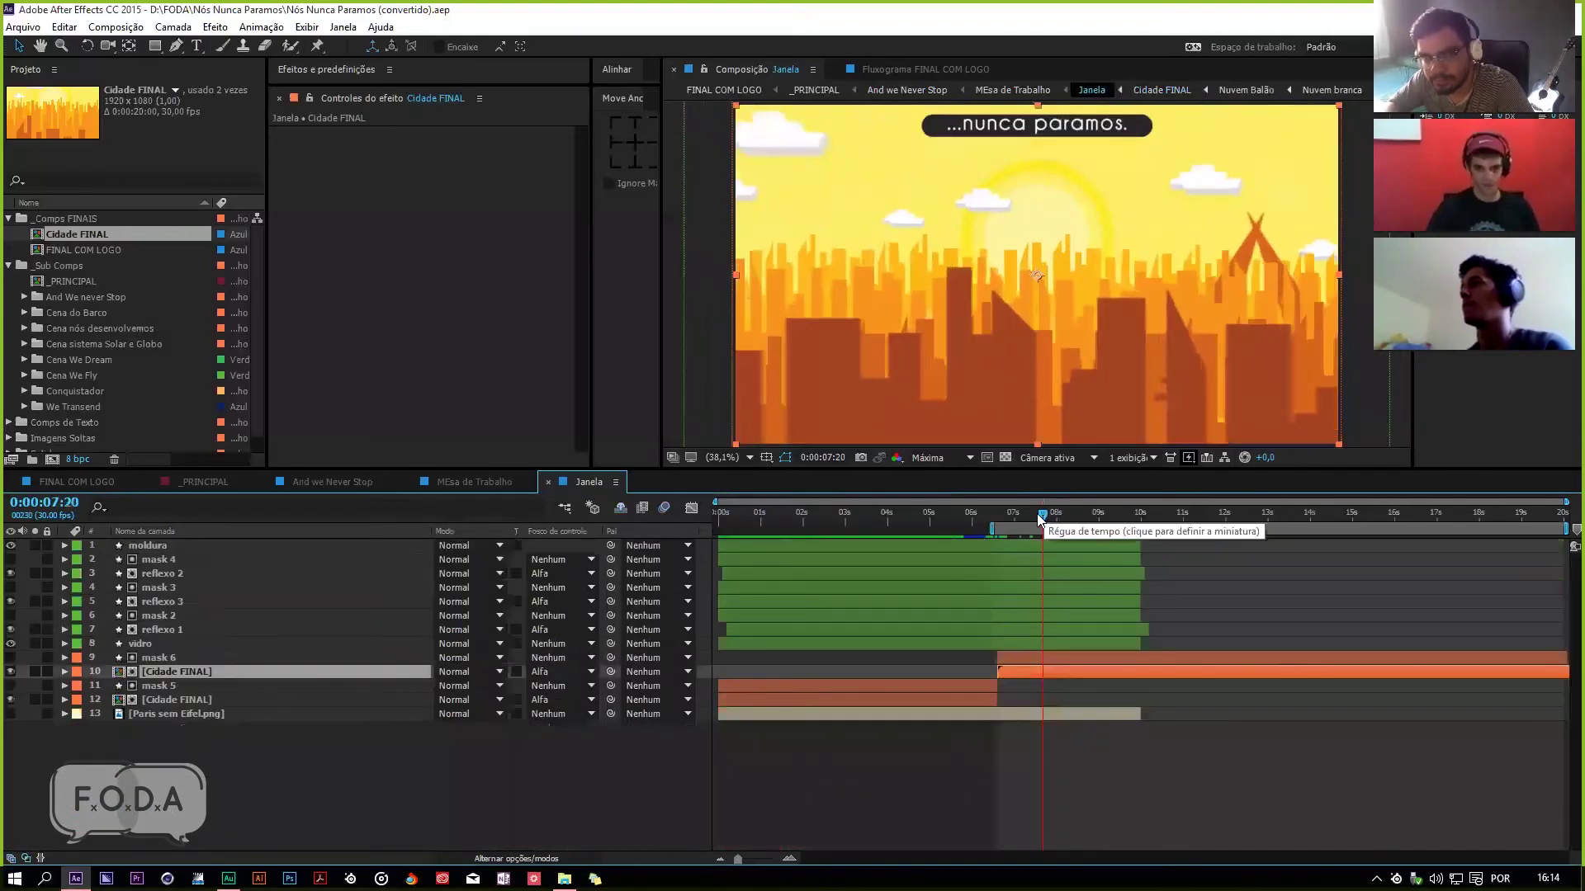
Step: Scrub the window transition in Janela, then compare the frame at 0:00:08:01 in MEsa de Trabalho and And we Never Stop
left_click_drag(995, 520, 1037, 531)
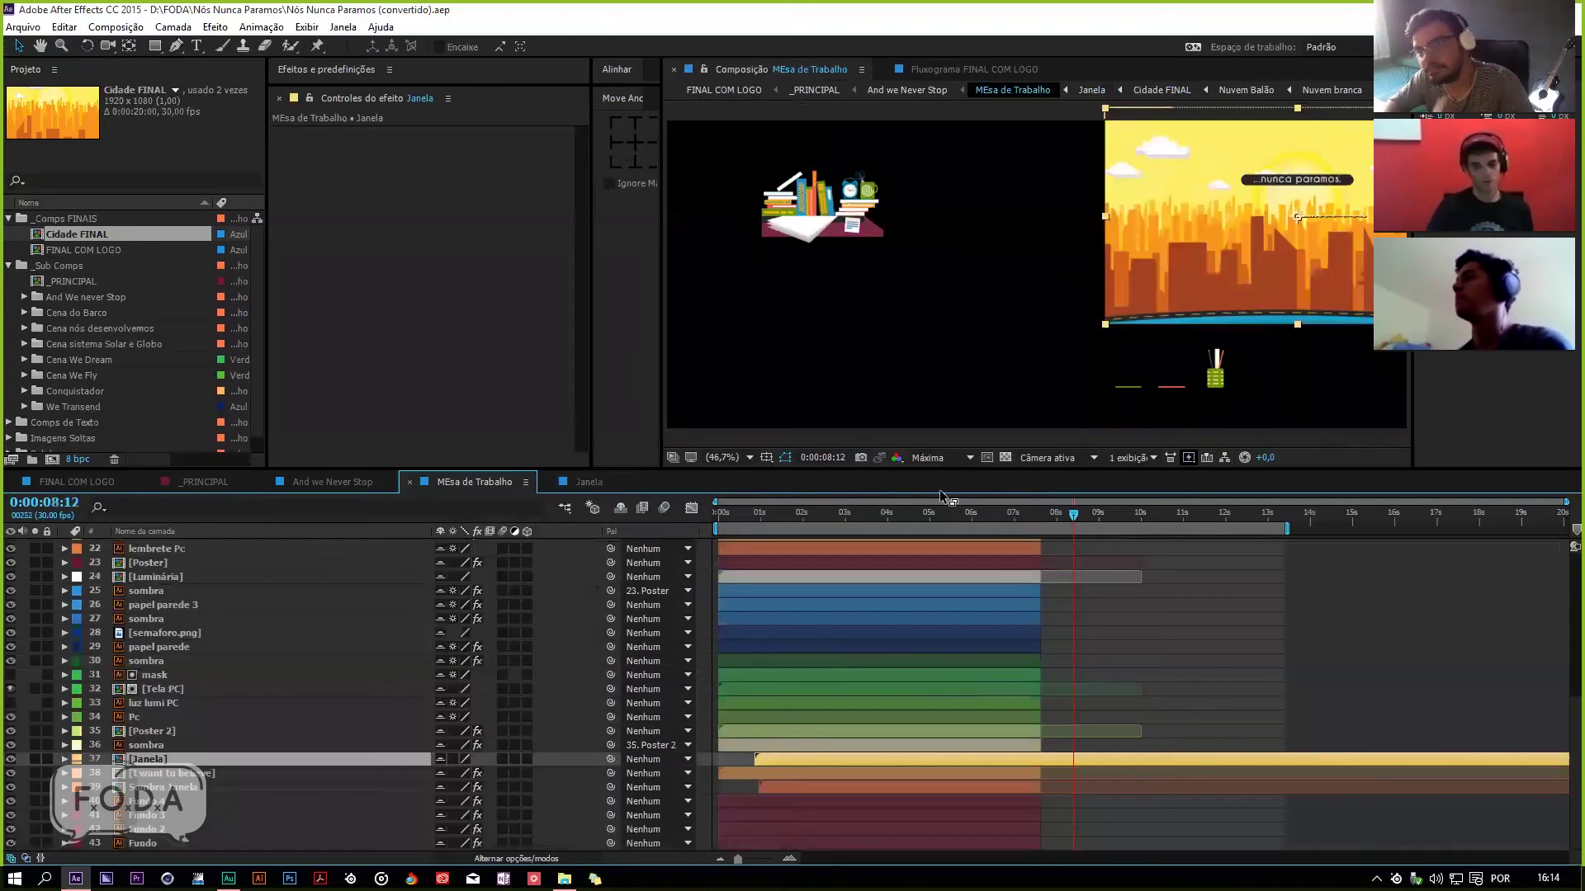
left_click(476, 479)
left_click_drag(1057, 516, 1057, 528)
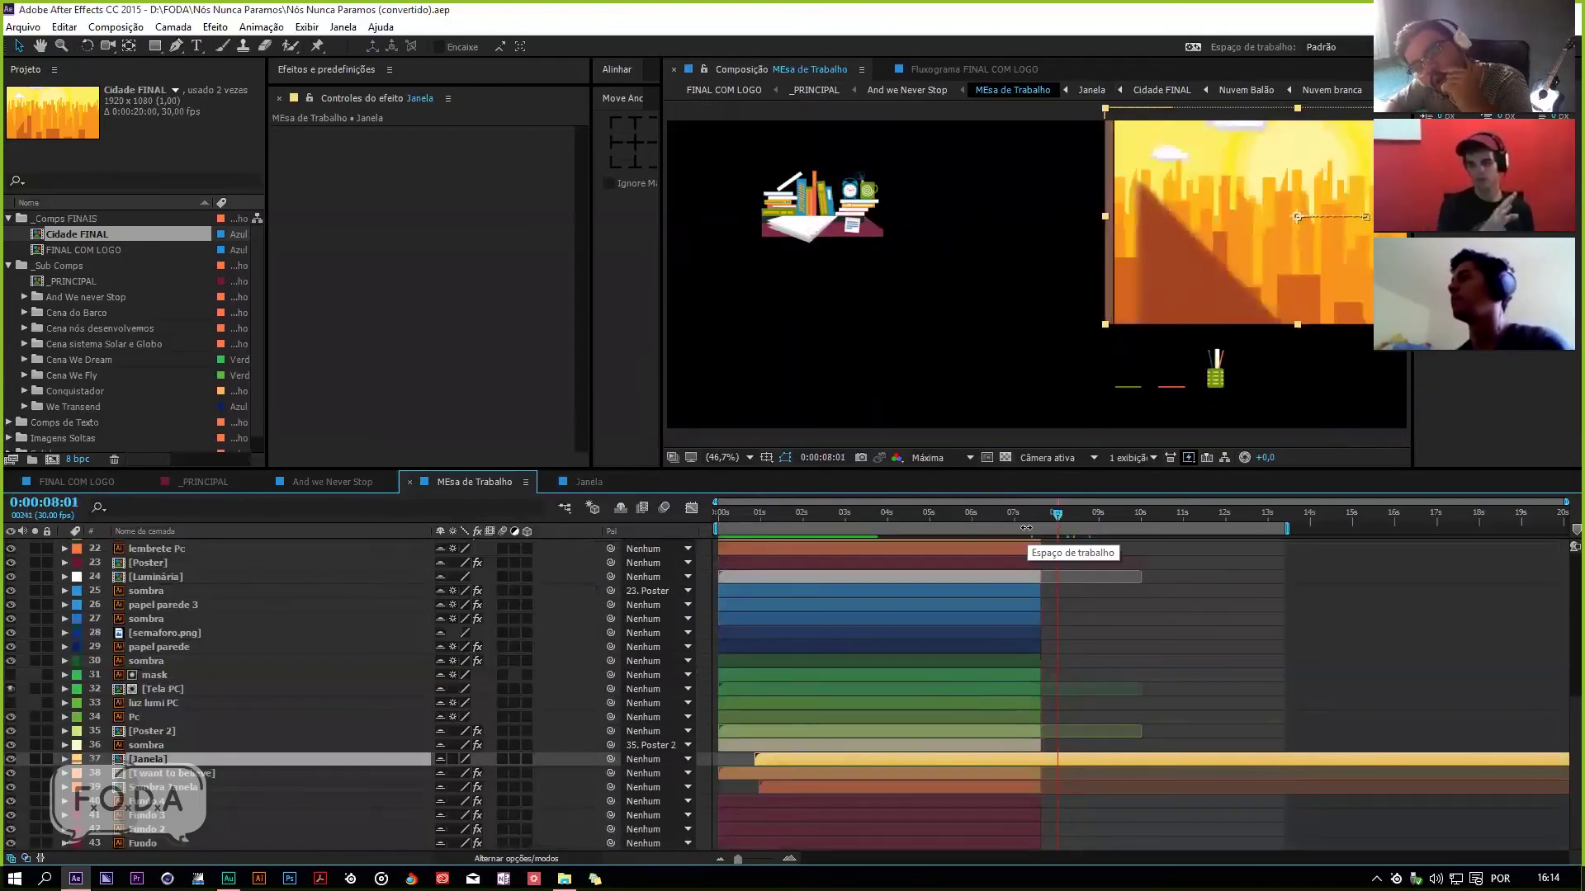
left_click(360, 484)
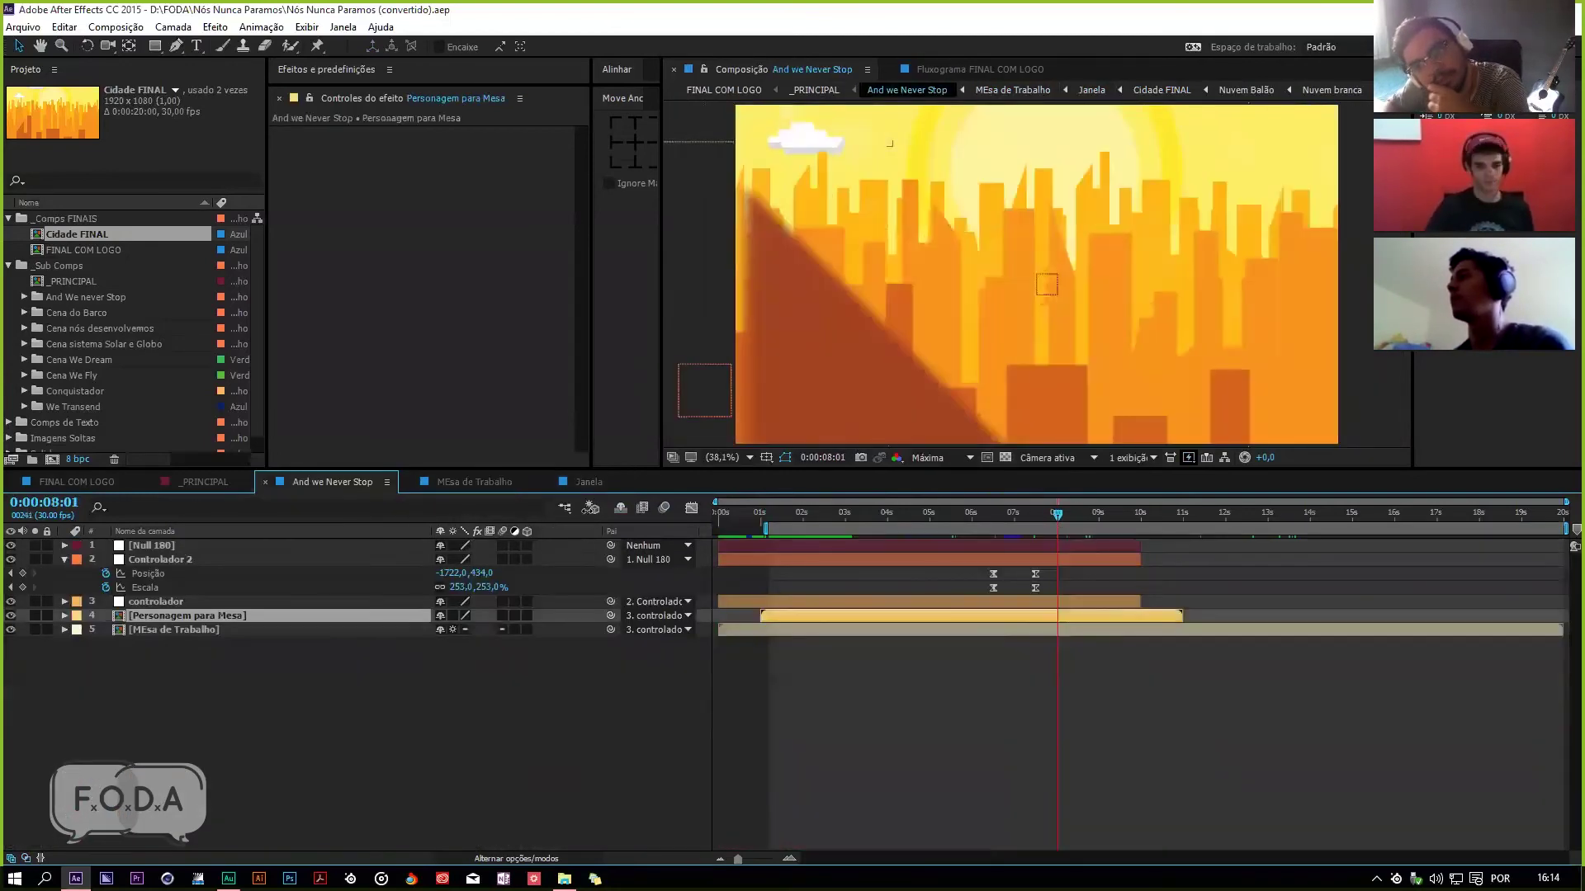
Step: Scrub the window-to-city zoom in And we Never Stop between about 0:00:06:20 and 0:00:08:14
left_click_drag(1039, 517, 1073, 519)
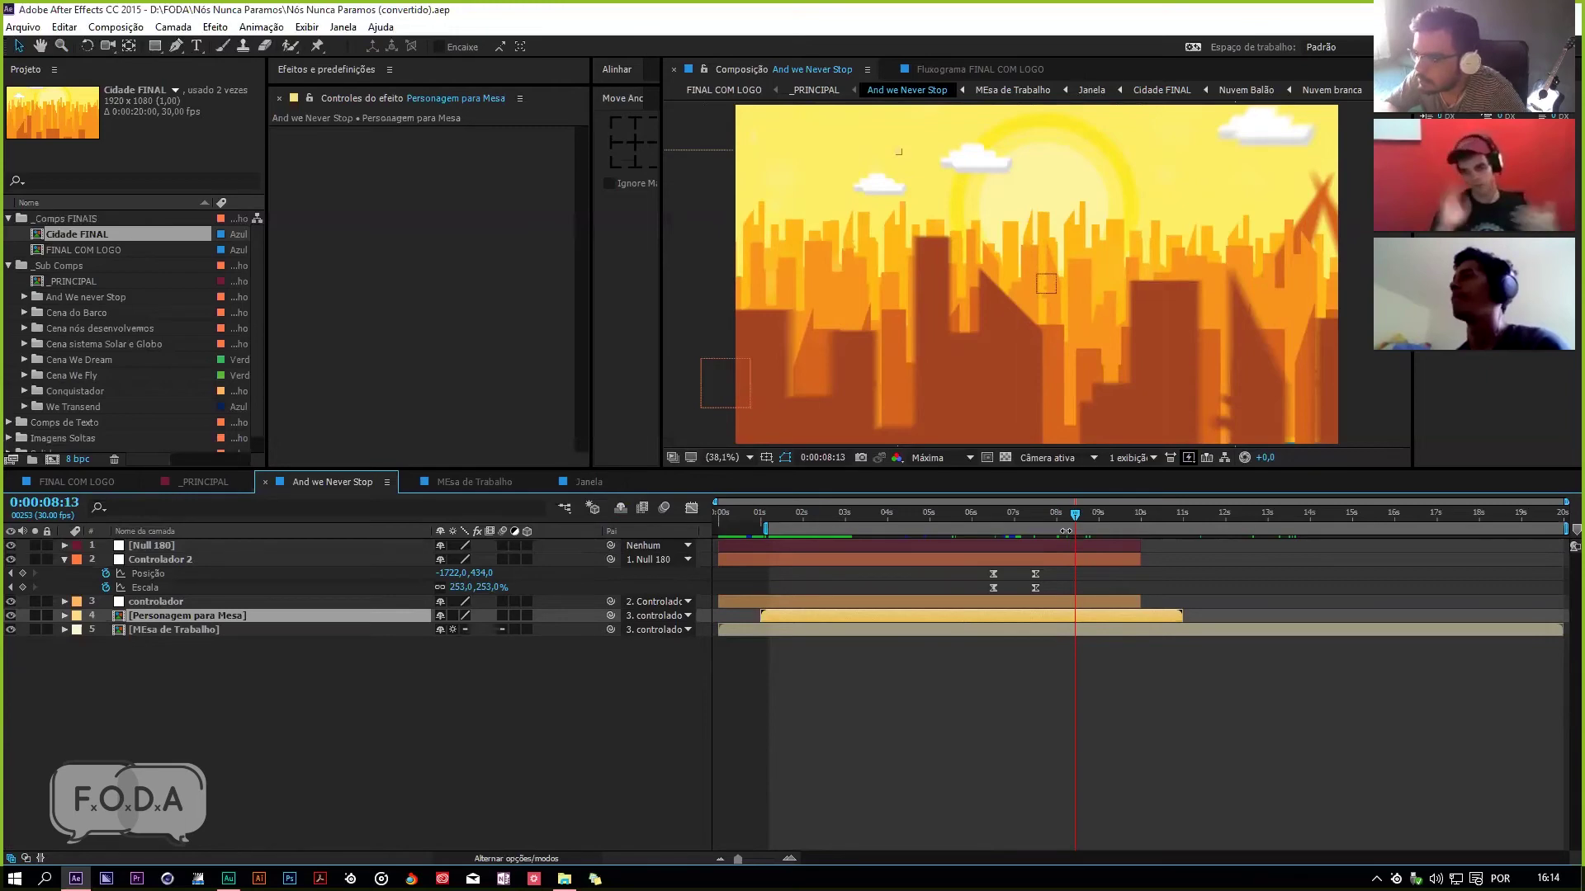
left_click(999, 518)
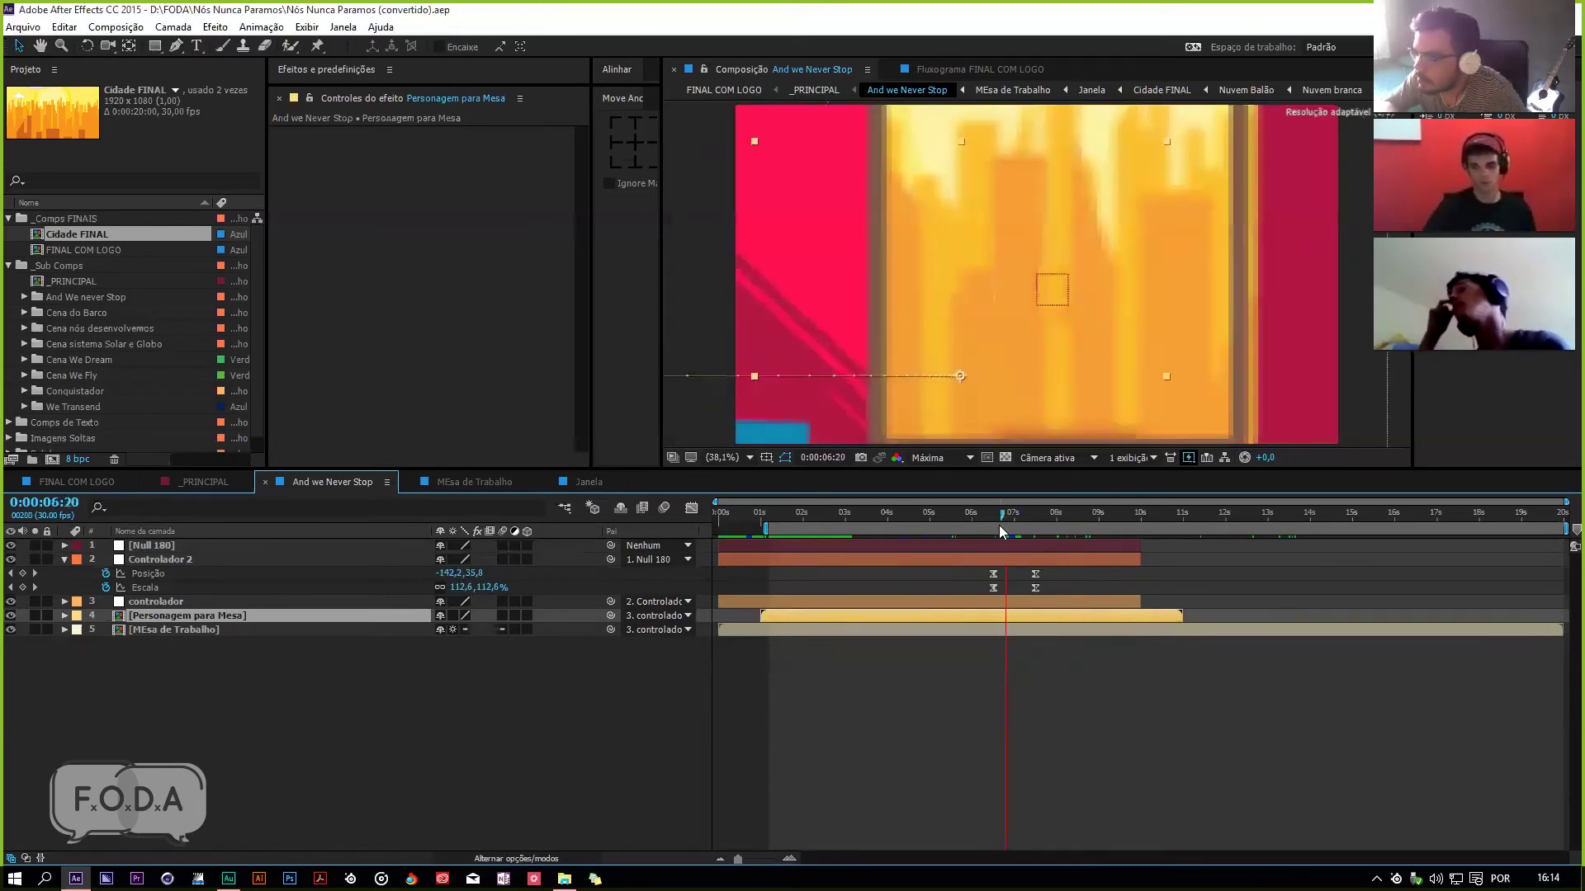
left_click_drag(1000, 520, 1113, 516)
Step: Close the Janela, MEsa de Trabalho and And we Never Stop compositions, scrubbing the desk scene to 0:00:02:15 and 0:00:04:22 along the way
left_click(584, 482)
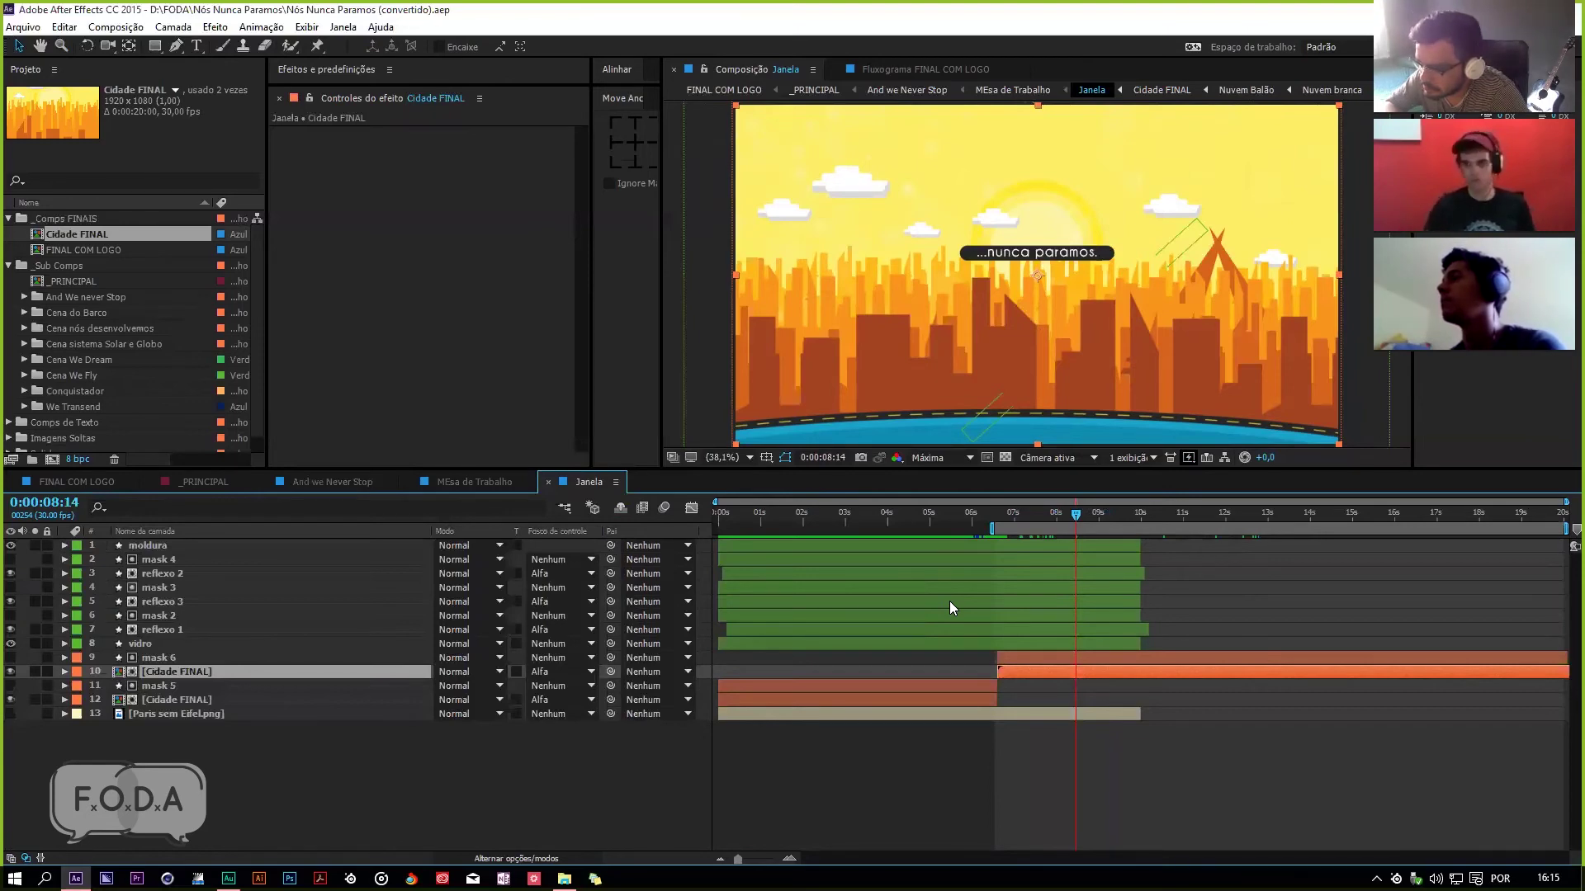
key("ctrl+w")
left_click_drag(964, 519, 823, 520)
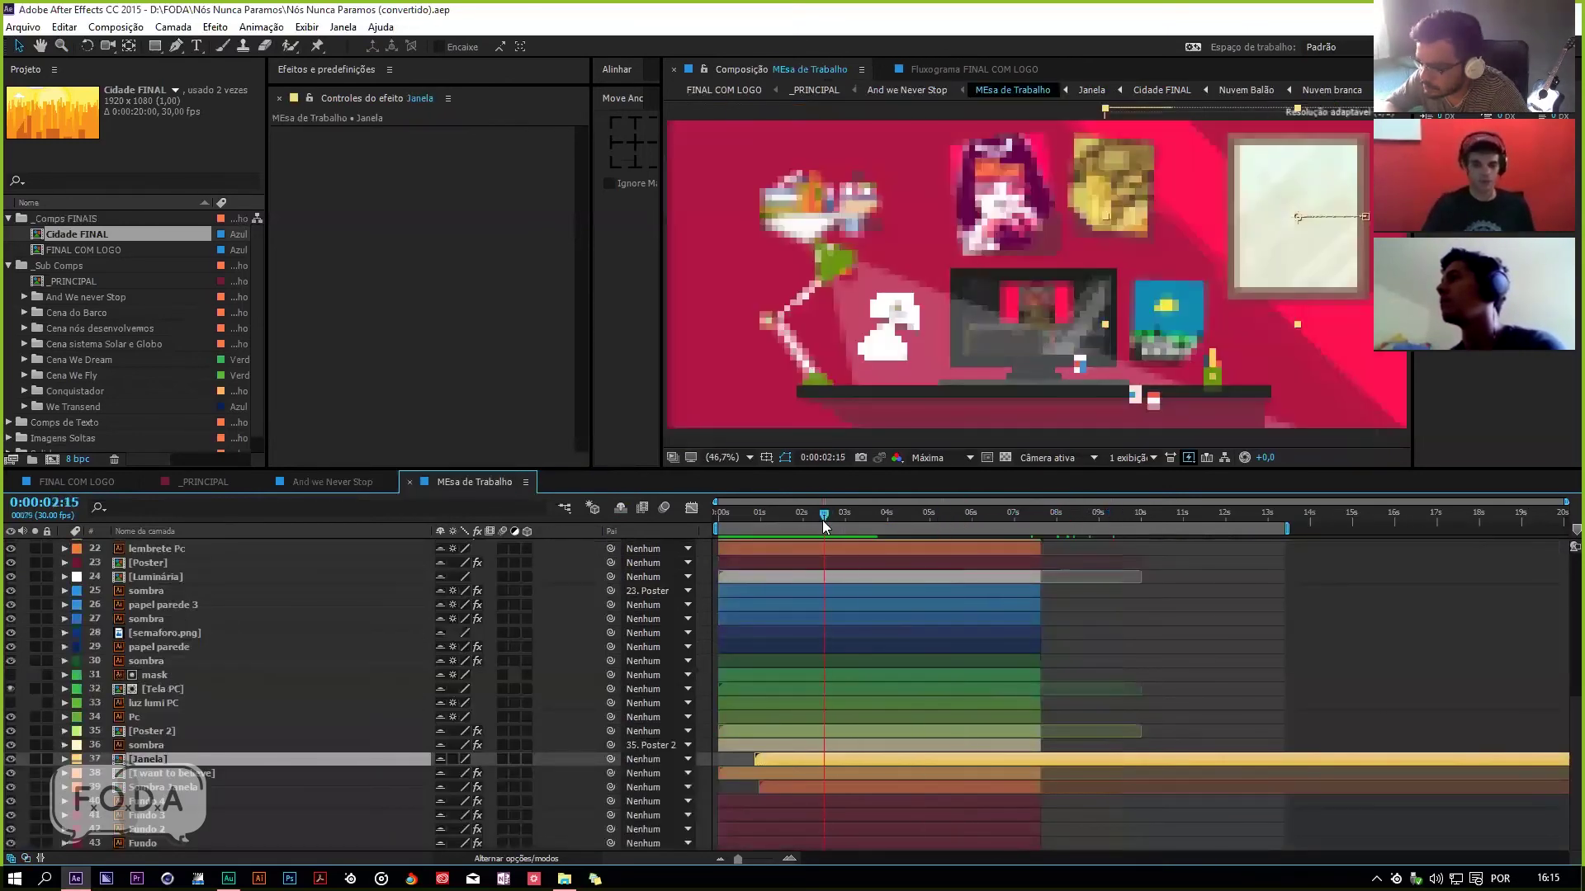
key("ctrl+w")
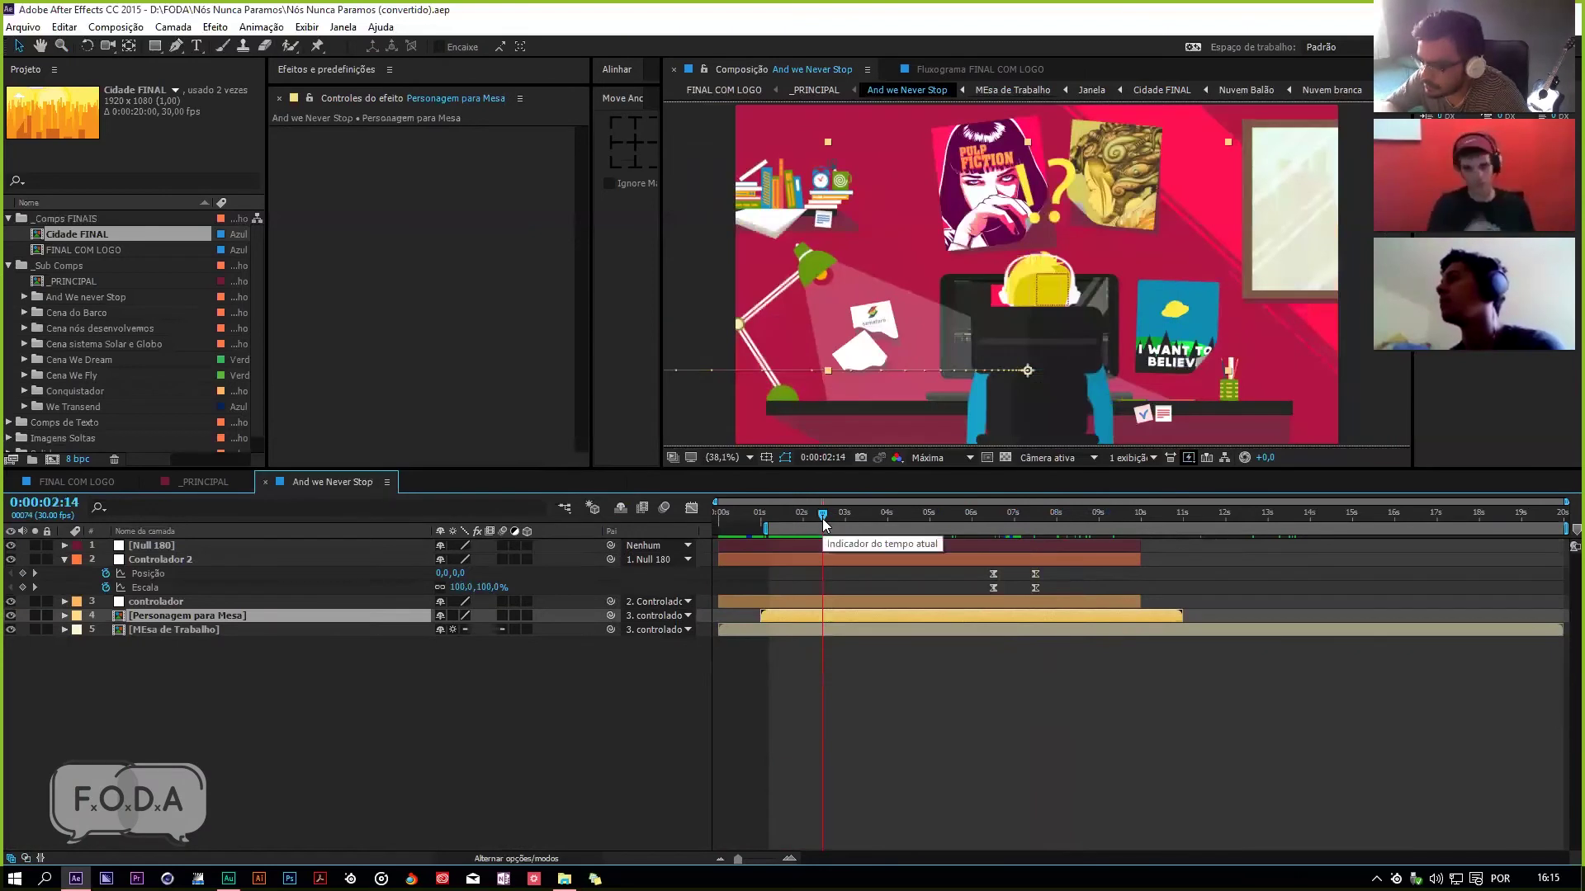
left_click_drag(824, 524, 914, 522)
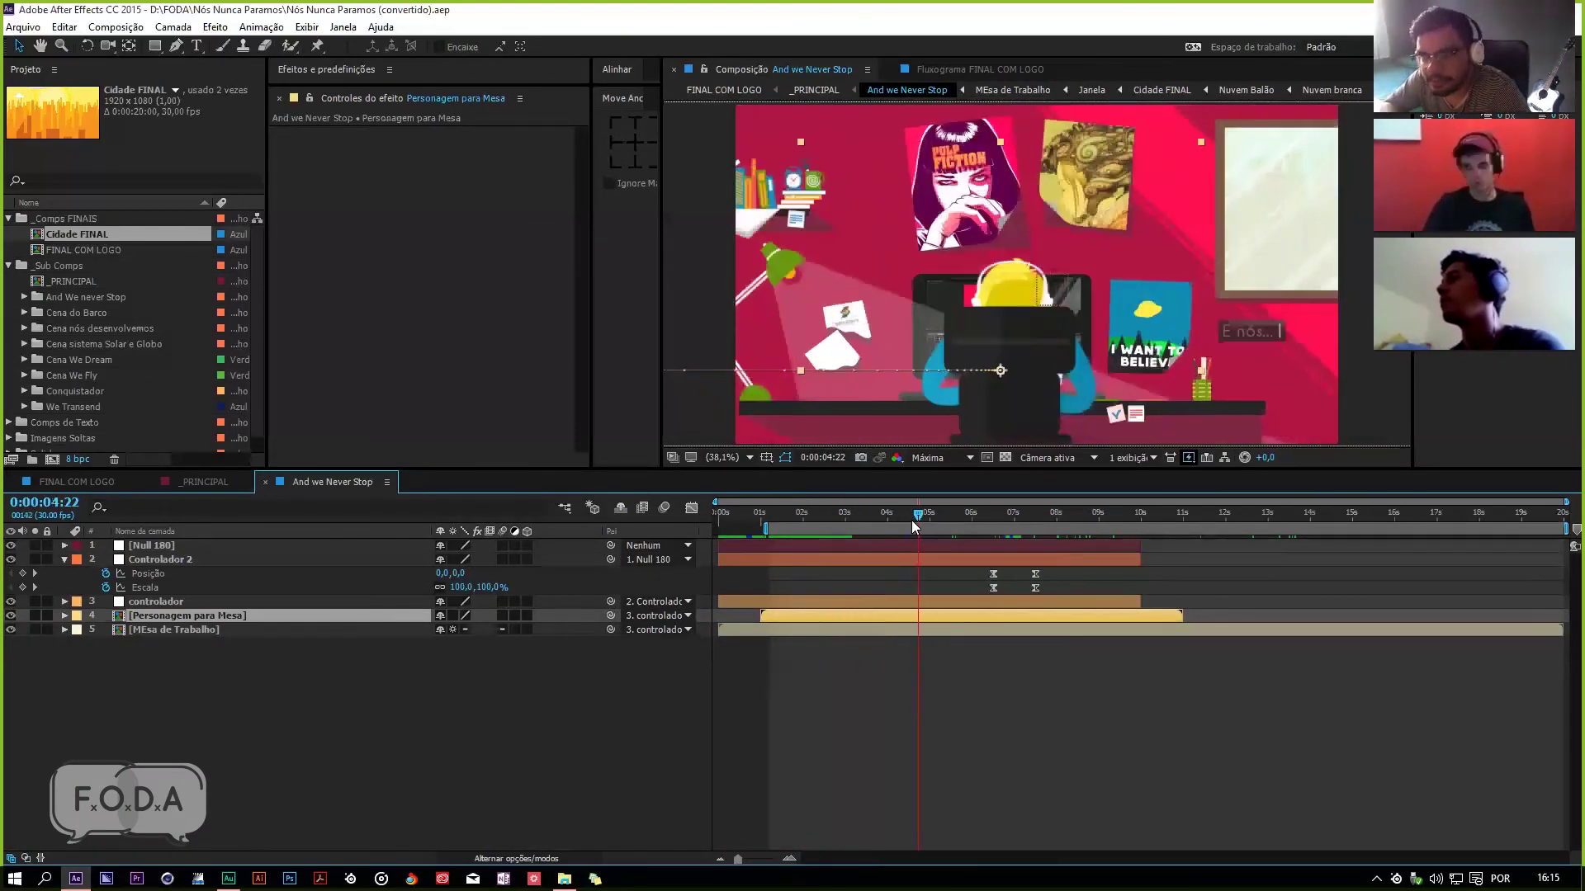
key("ctrl+w")
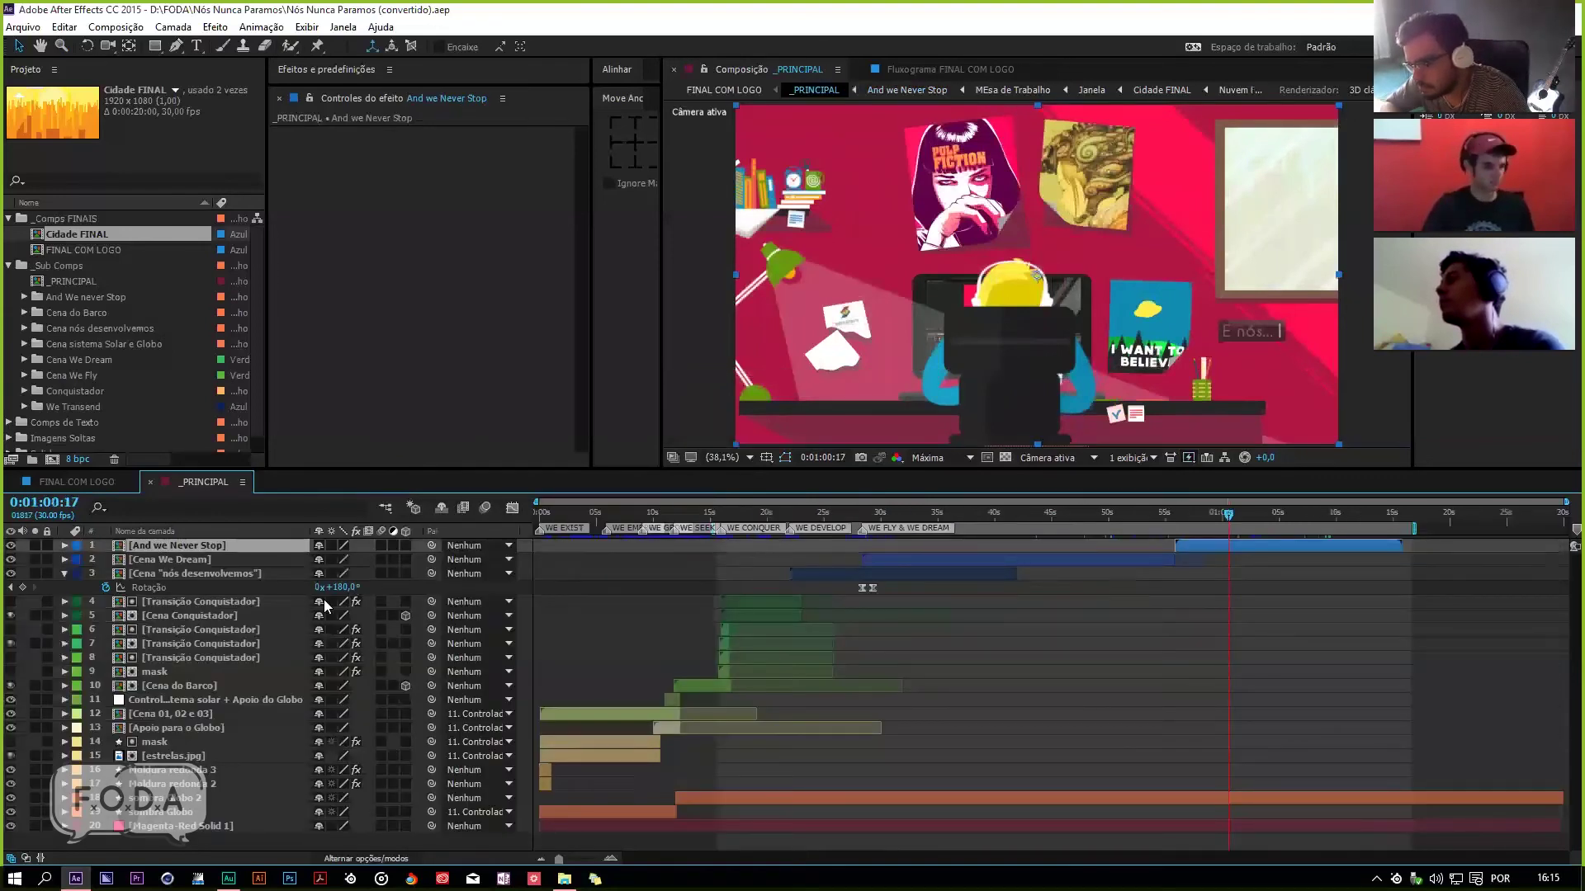
Step: Collapse the rotation property of Cena "nós desenvolvemos", scrub _PRINCIPAL to the globe at 0:00:11:16 and close that composition
left_click(243, 578)
key("r")
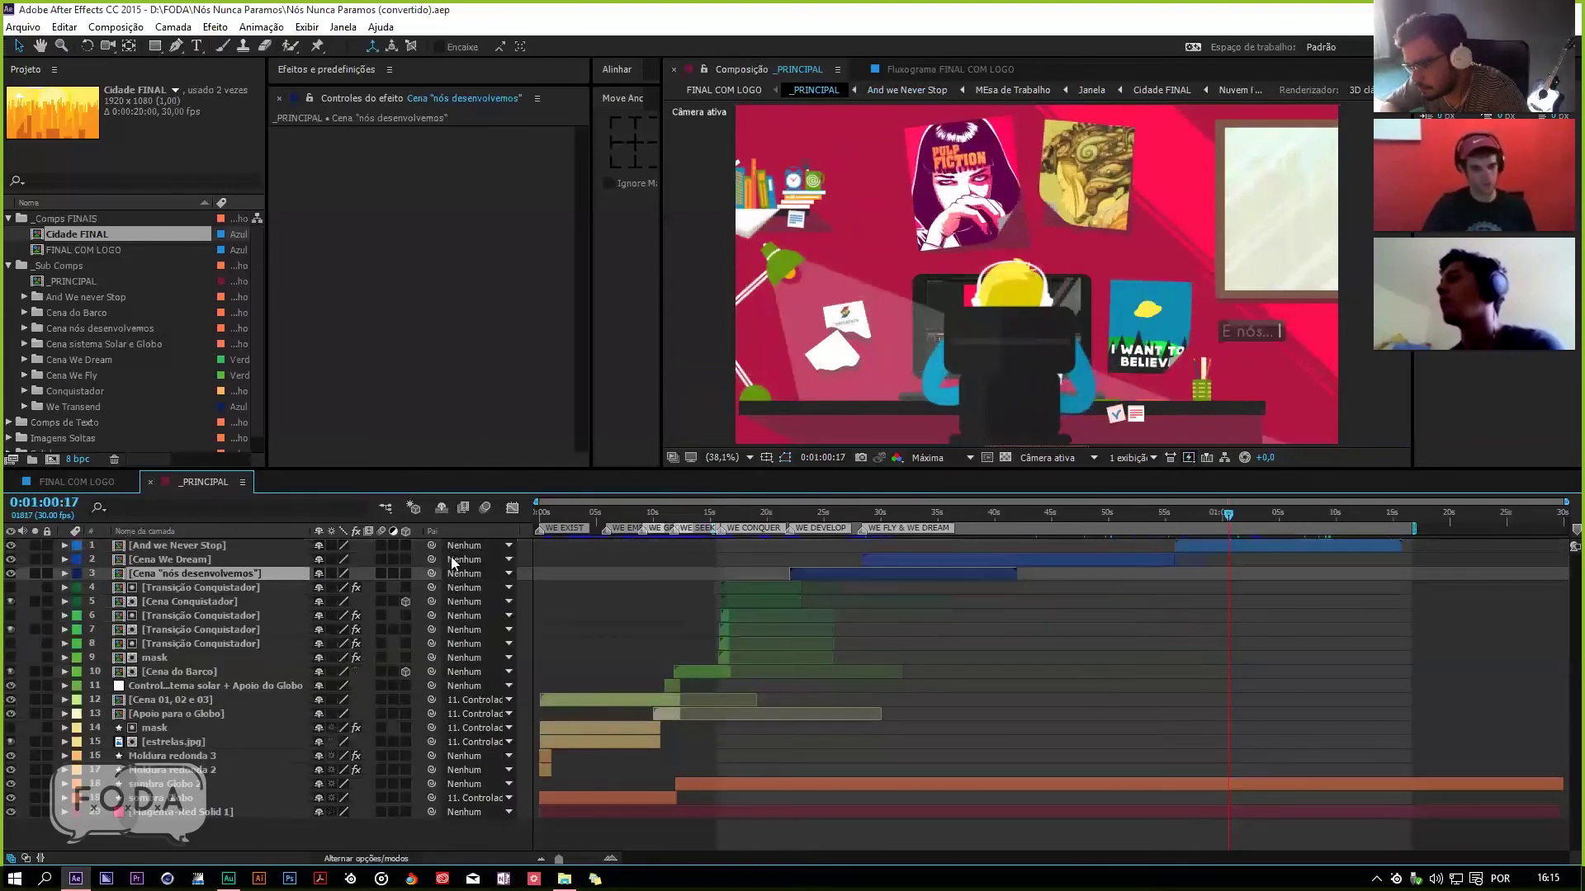
left_click_drag(594, 521, 675, 521)
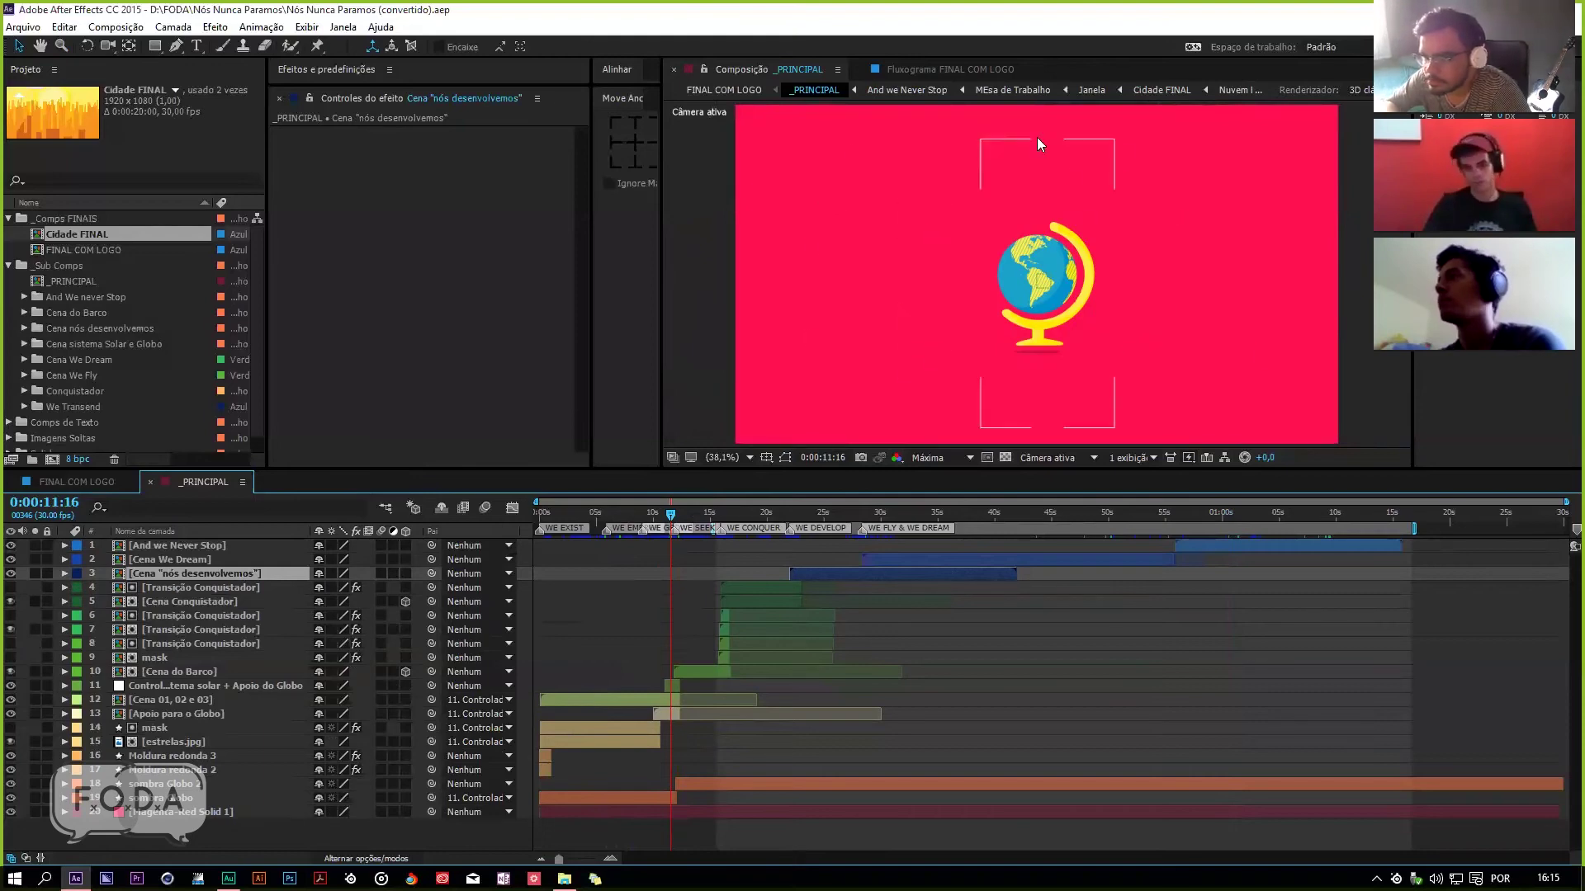
key("ctrl+w")
Step: Scrub FINAL COM LOGO back to the boat scene at 0:00:14:18 and show its hidden shy layers
left_click_drag(763, 513, 881, 573)
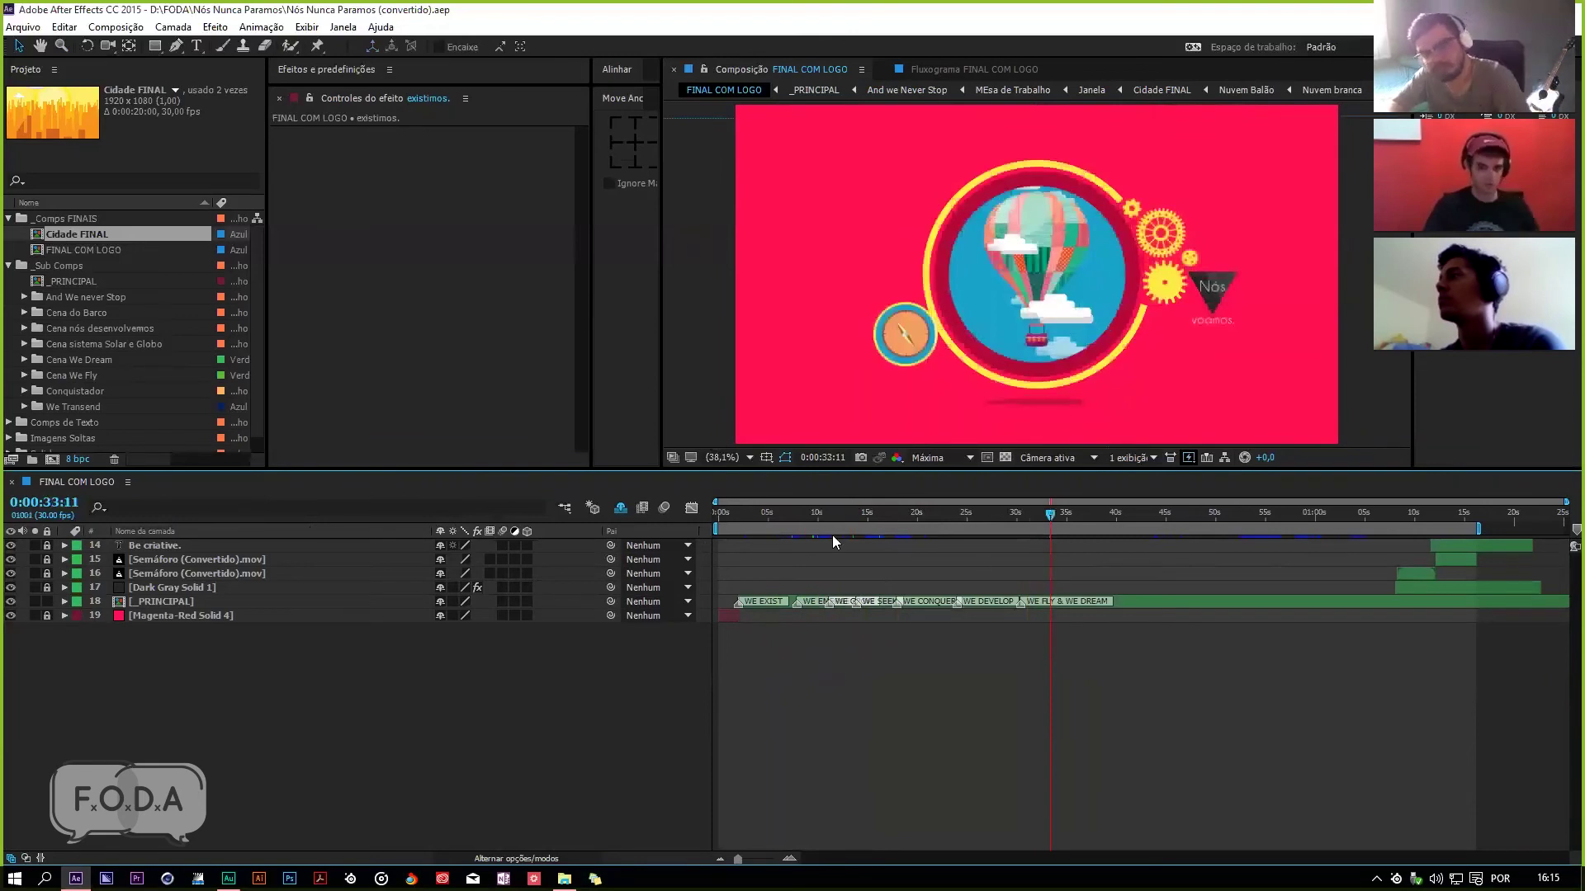
left_click(890, 514)
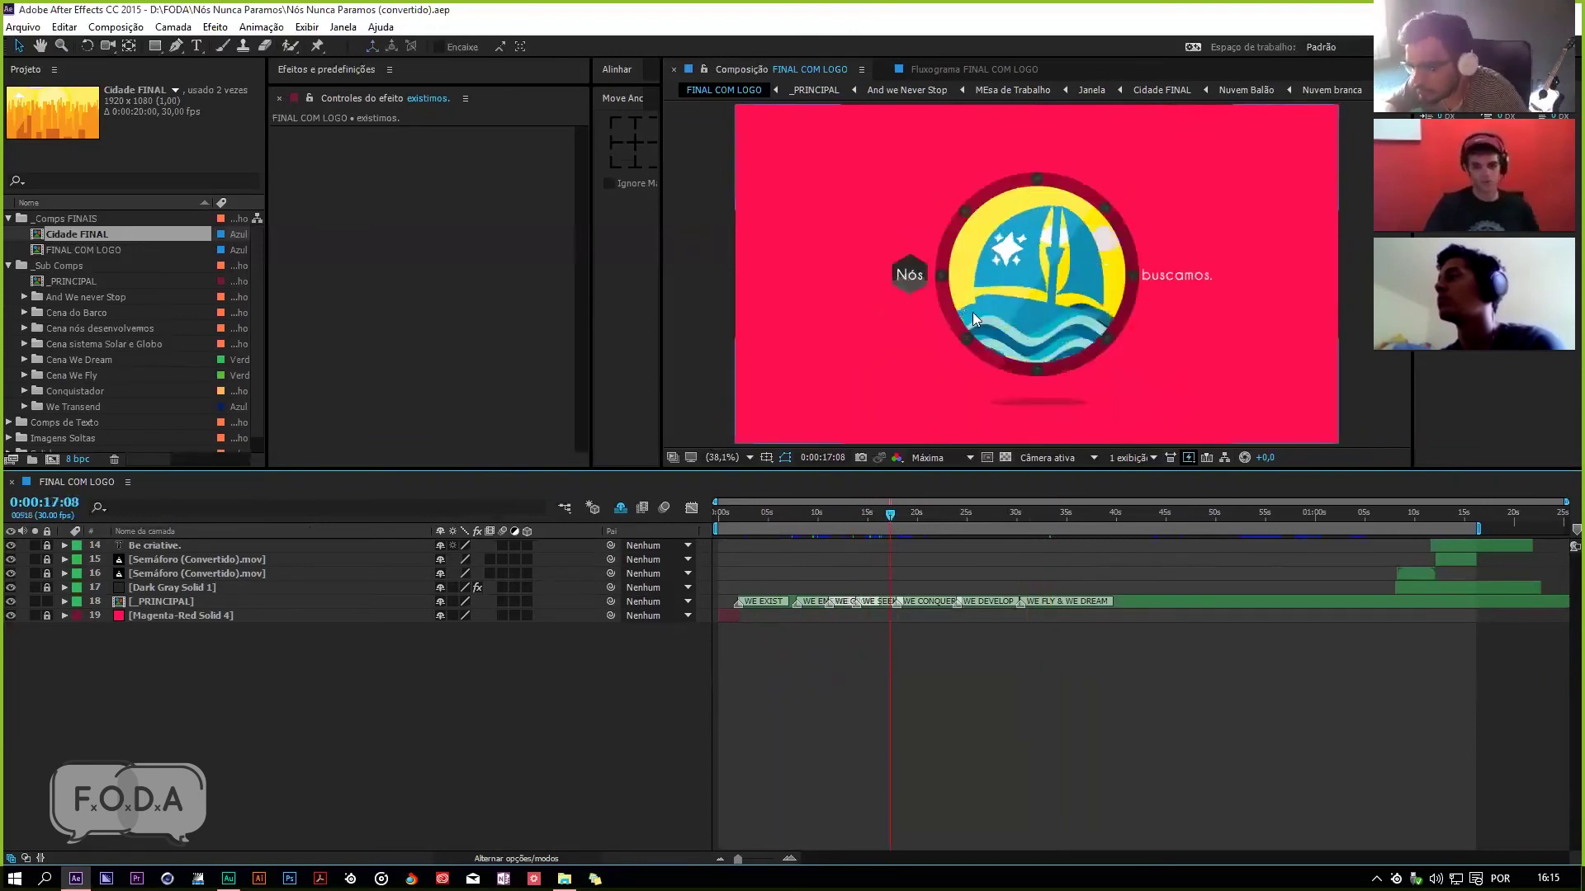
left_click(864, 510)
left_click(621, 508)
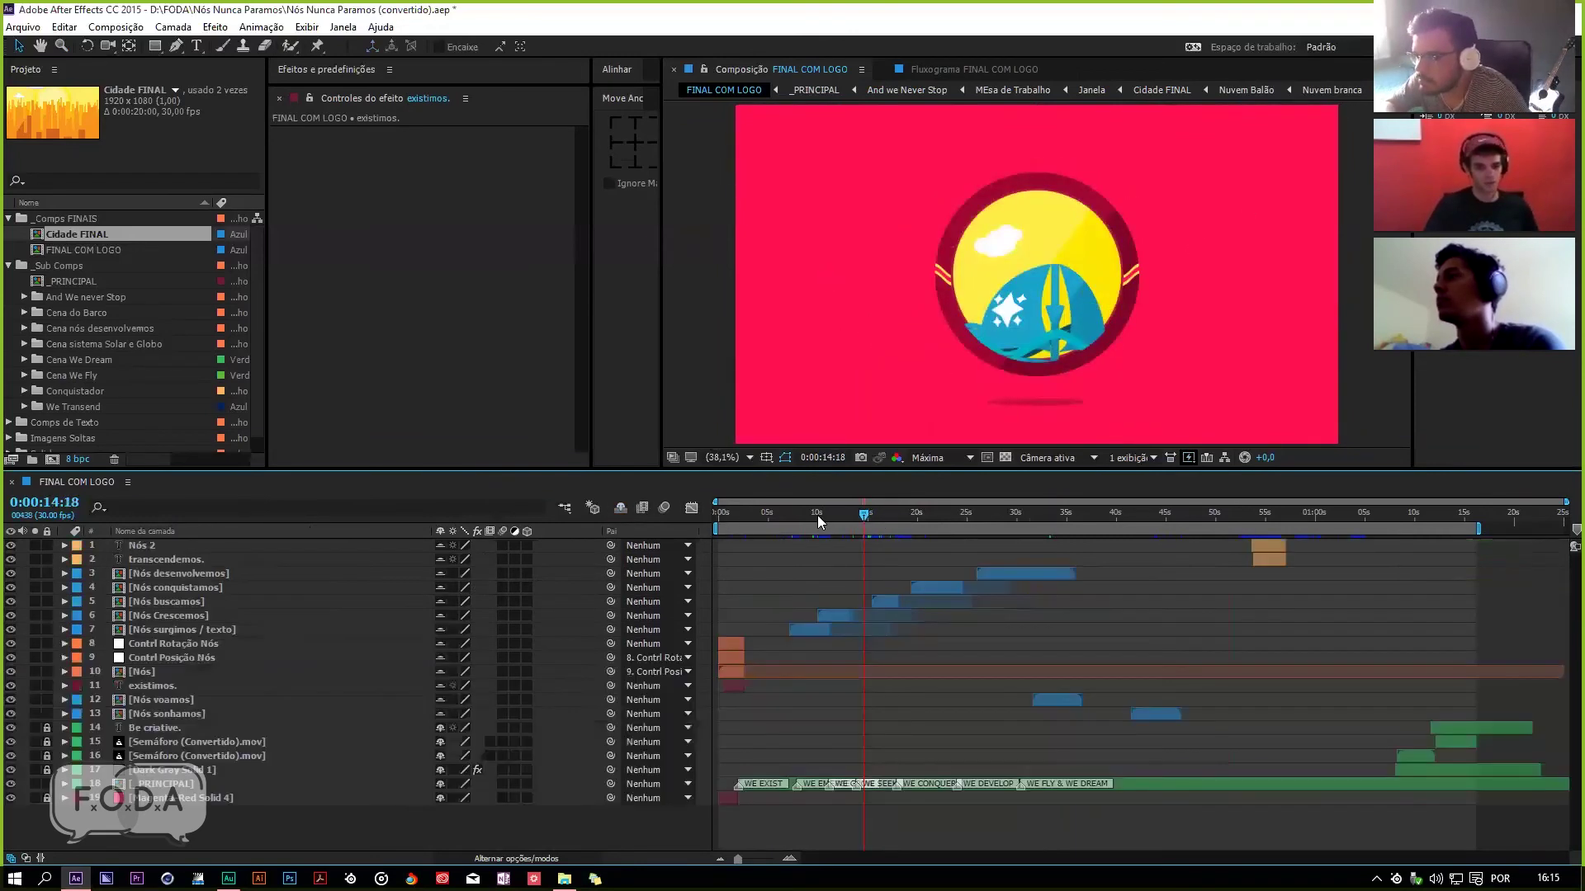
left_click(808, 512)
Step: Open the nested Nós buscamos text composition and preview its animation
double_click(206, 602)
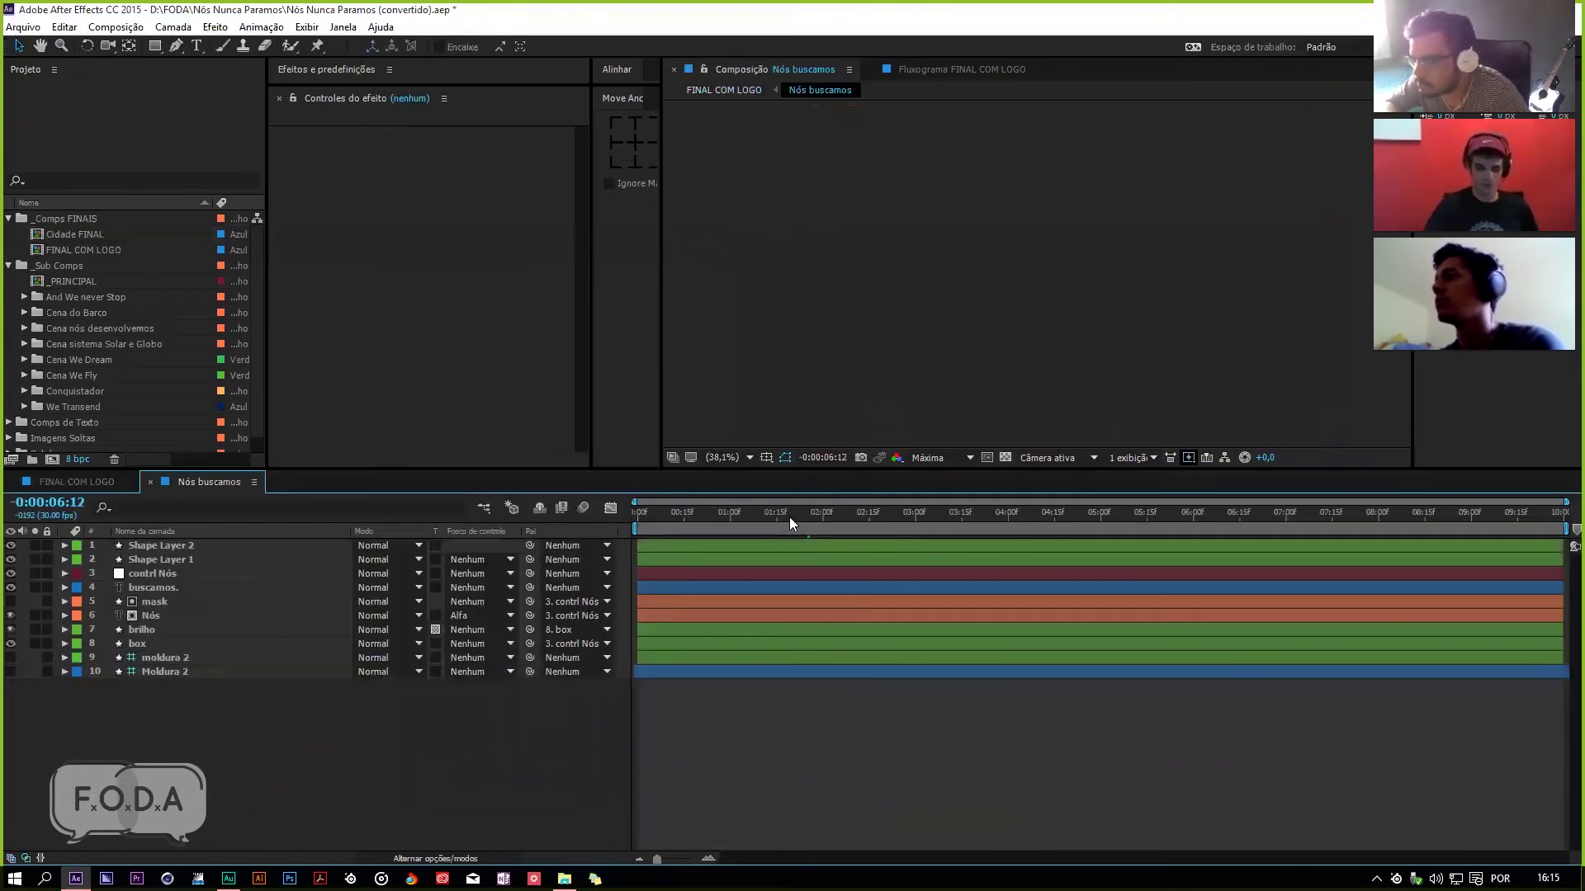
key("space")
left_click_drag(818, 513, 696, 553)
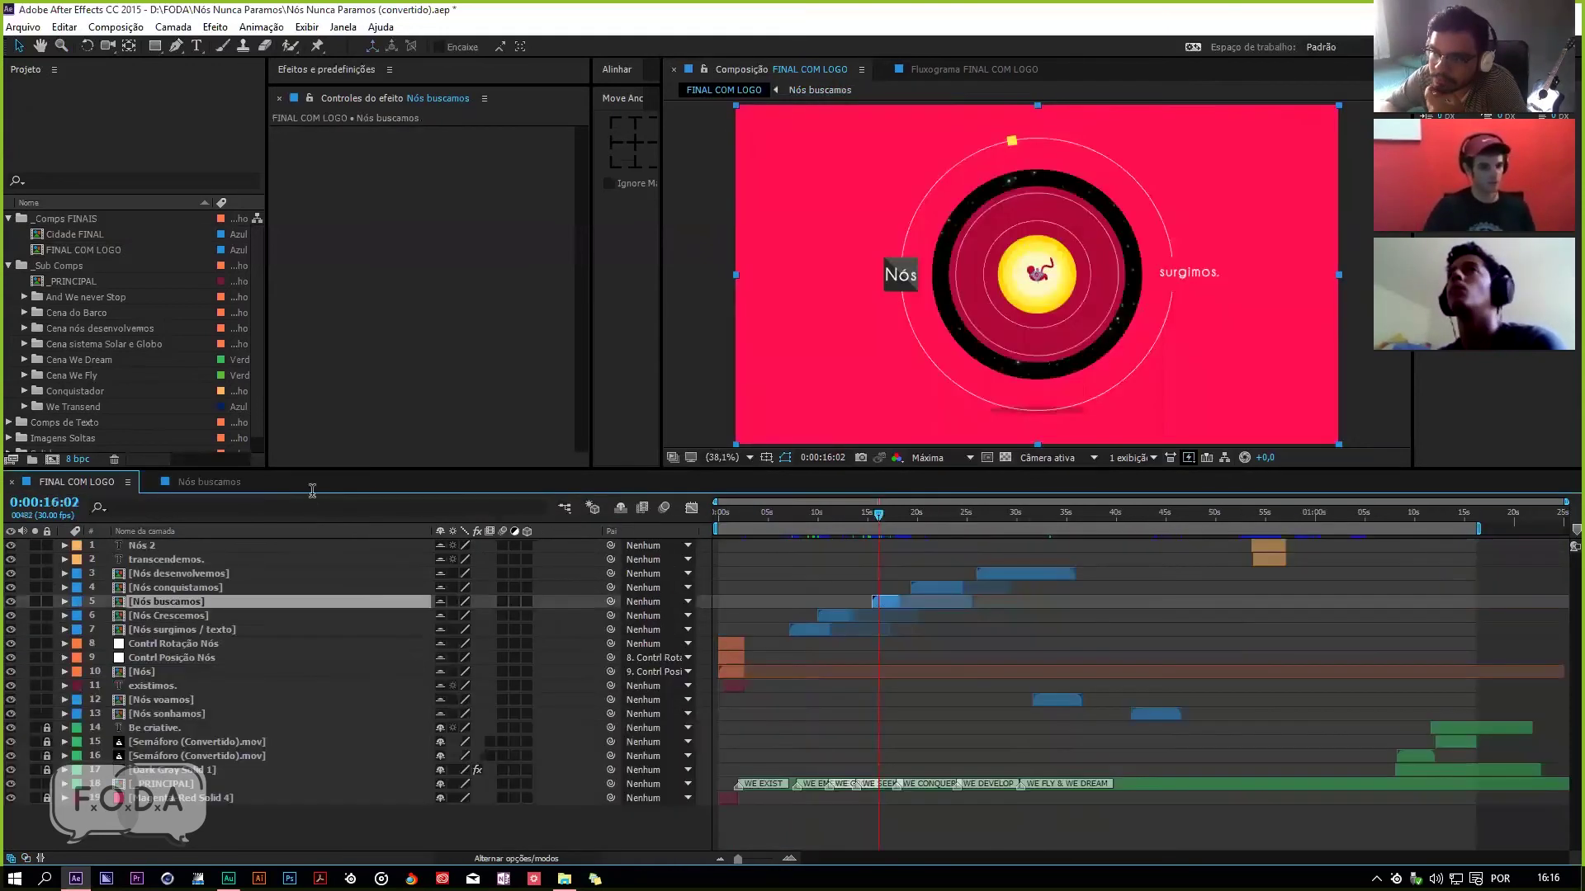
Step: Open the nested Nós composition from FINAL COM LOGO, scrub it to 0:00:02:21, save the project and close Nós
left_click(90, 485)
left_click(732, 528)
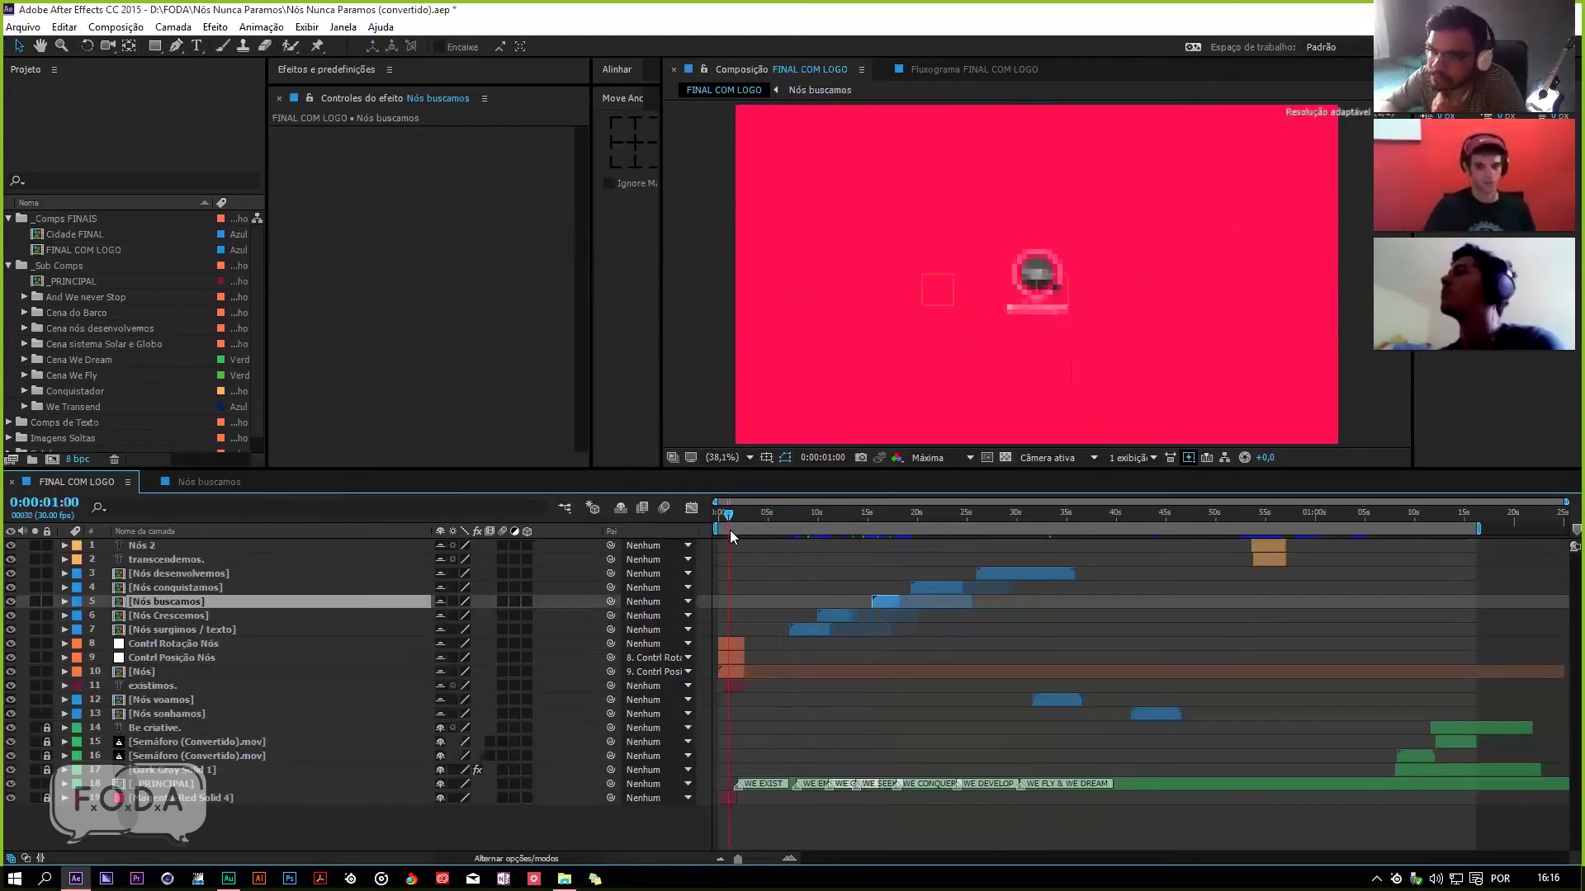
double_click(731, 671)
left_click_drag(781, 519, 927, 536)
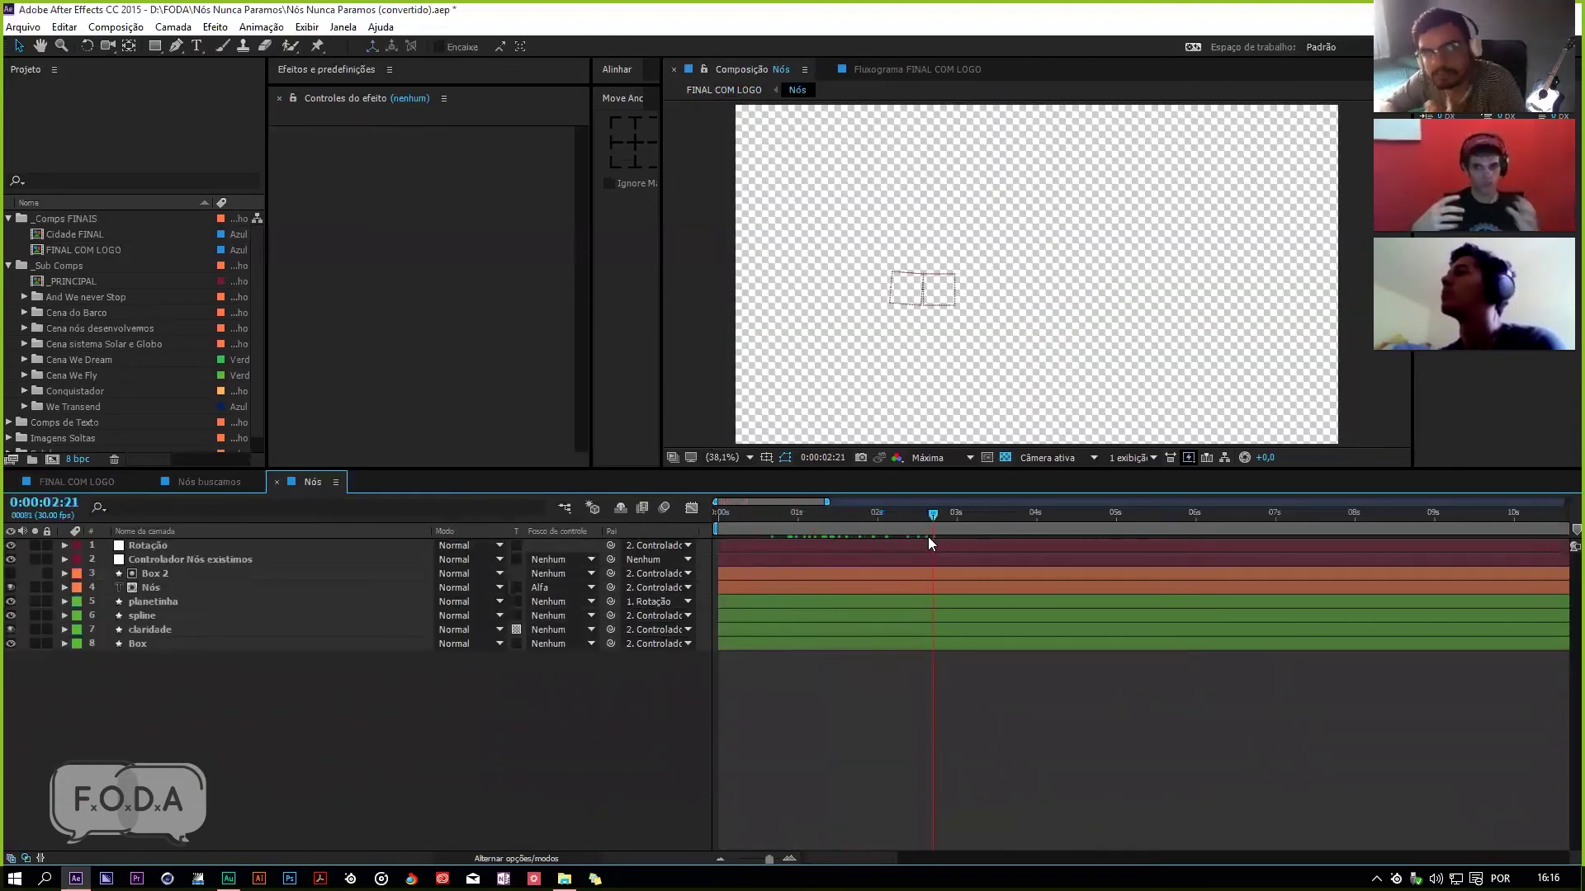
key("ctrl+s")
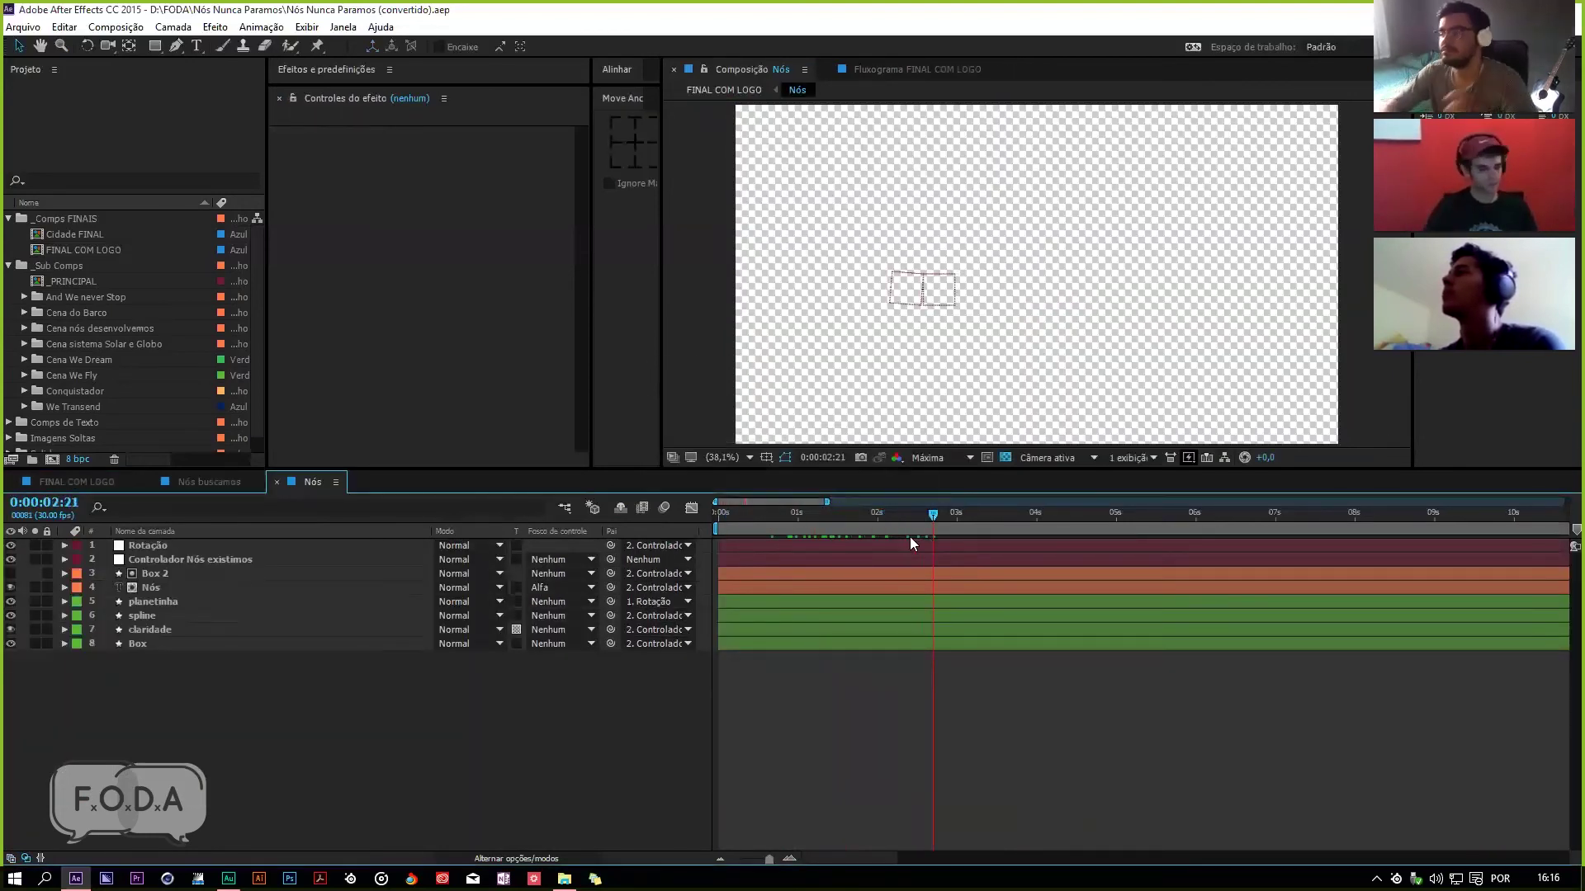
key("ctrl+w")
Step: Close the Nós buscamos composition and scrub FINAL COM LOGO through 0:00:23:12 to the balloon scene at 0:00:33:29
left_click_drag(821, 520, 951, 523)
key("ctrl+w")
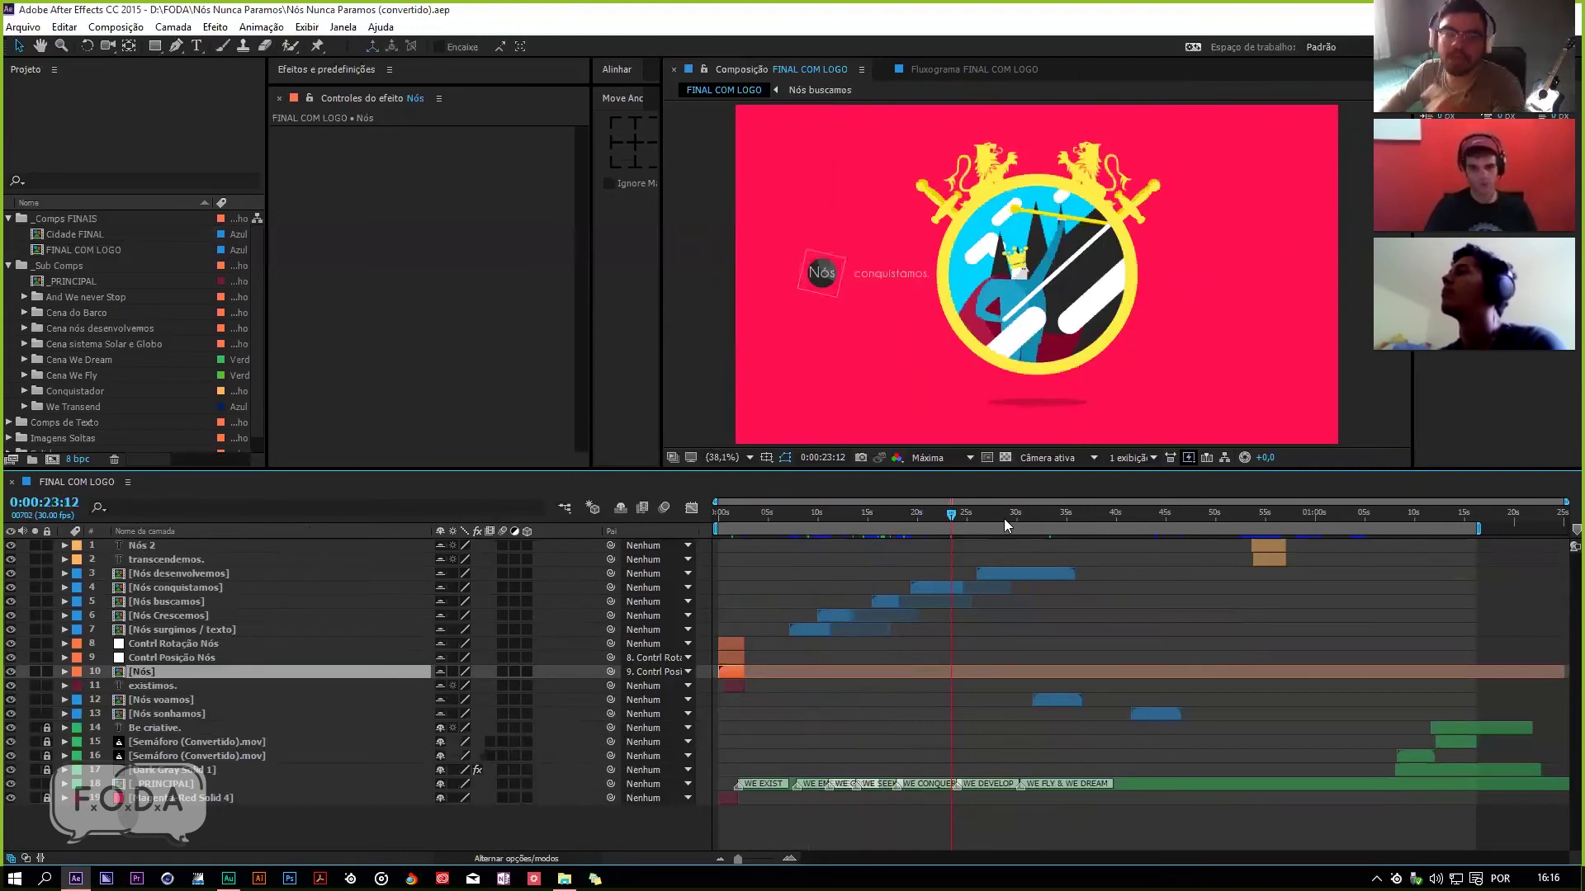
left_click_drag(1018, 522, 1053, 520)
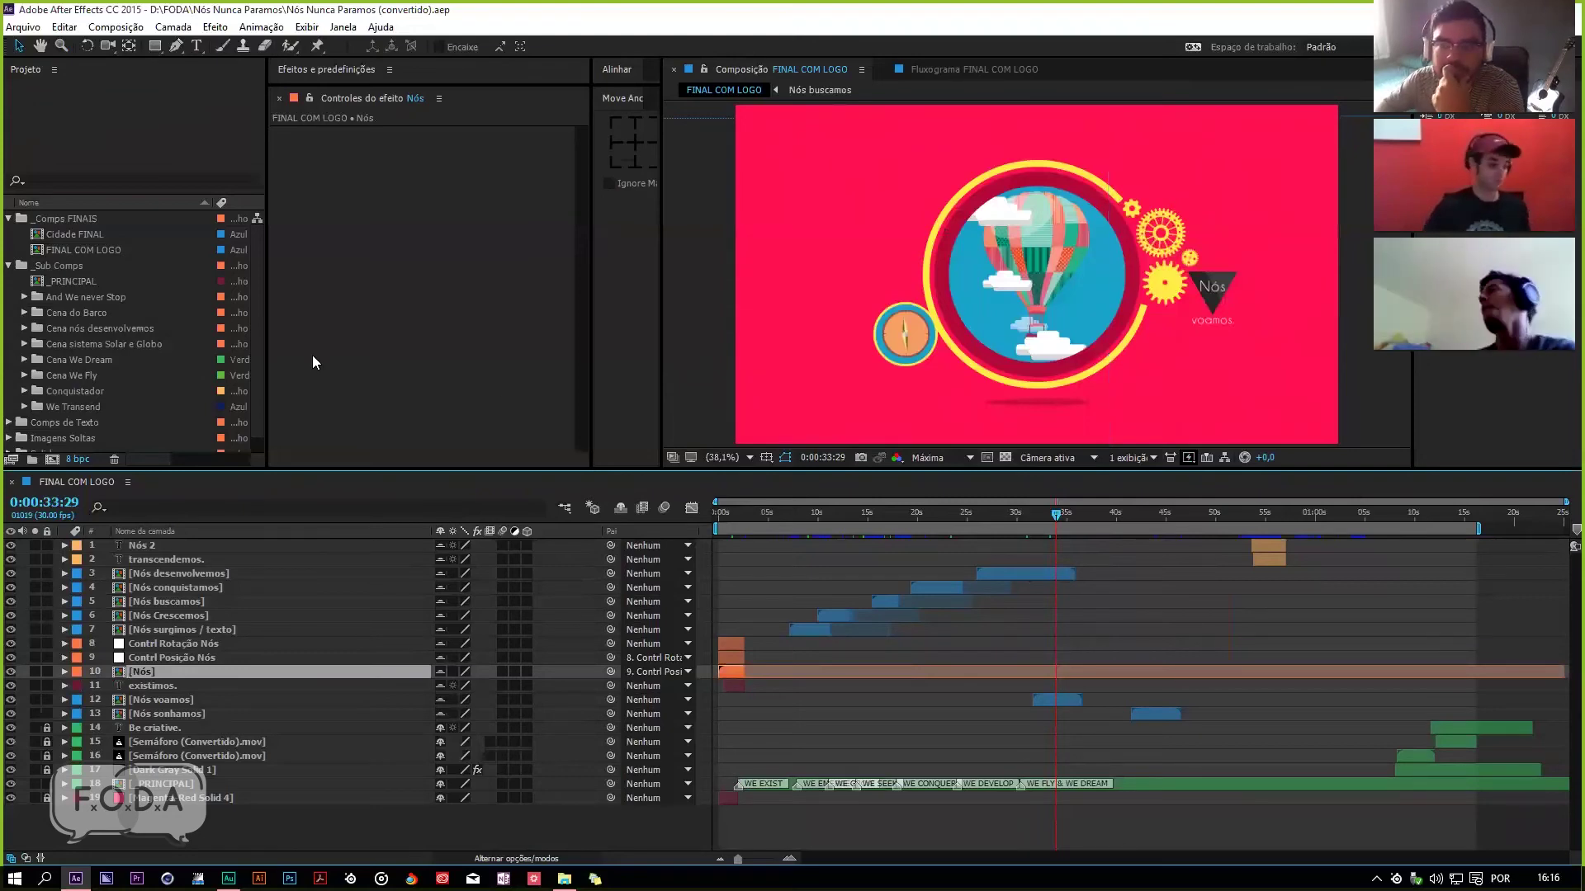
Step: Shrink the timeline to enlarge the composition preview and widen the Move Anchor Point area
left_click_drag(281, 474, 271, 587)
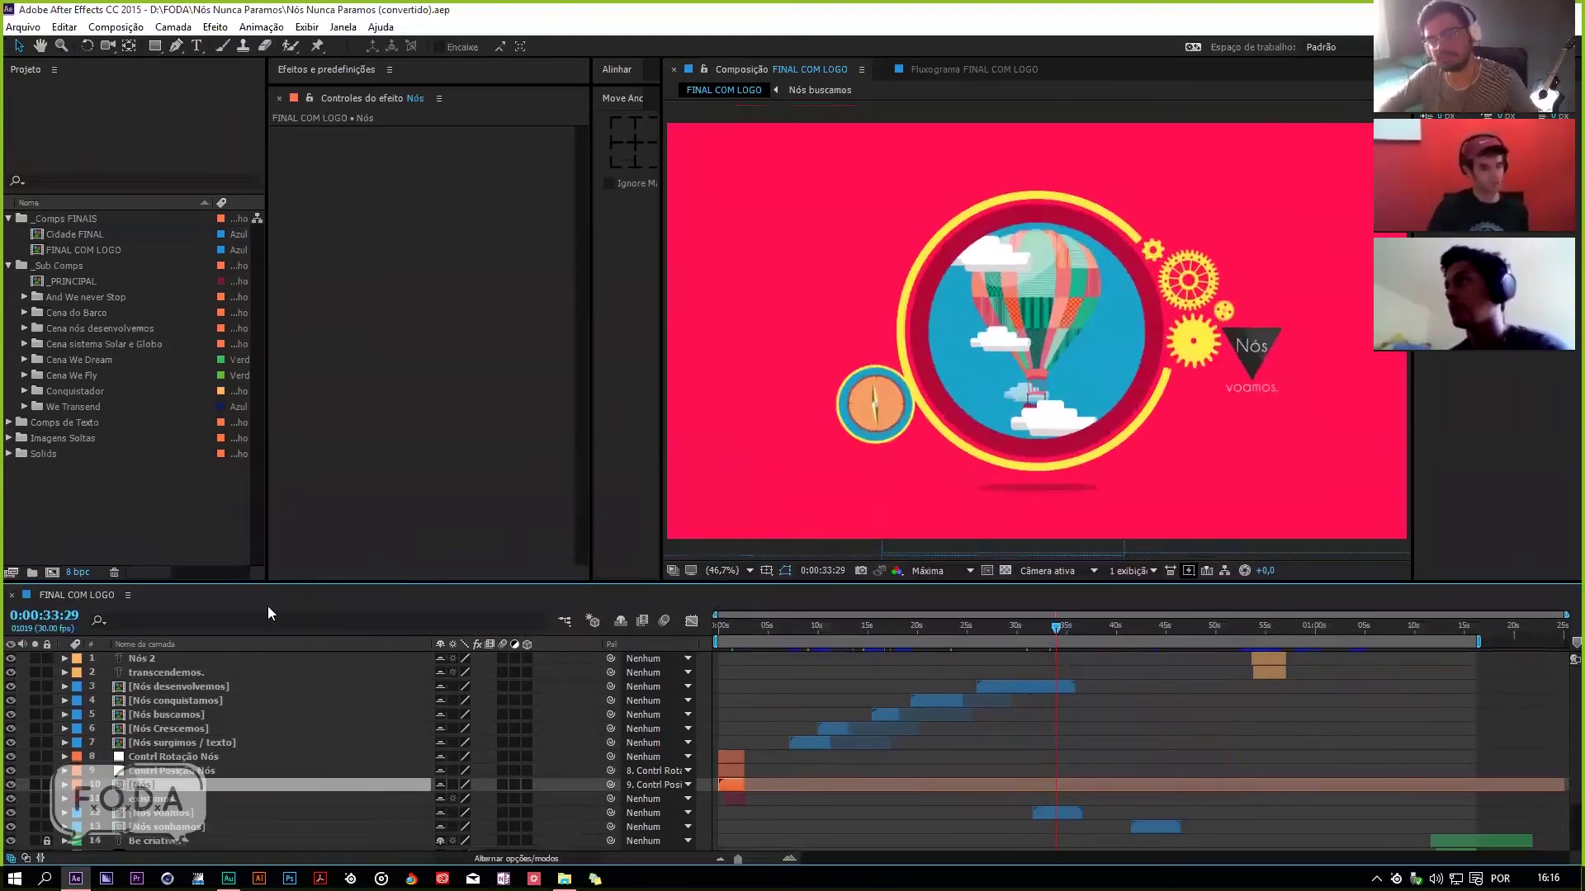
left_click_drag(264, 513, 344, 521)
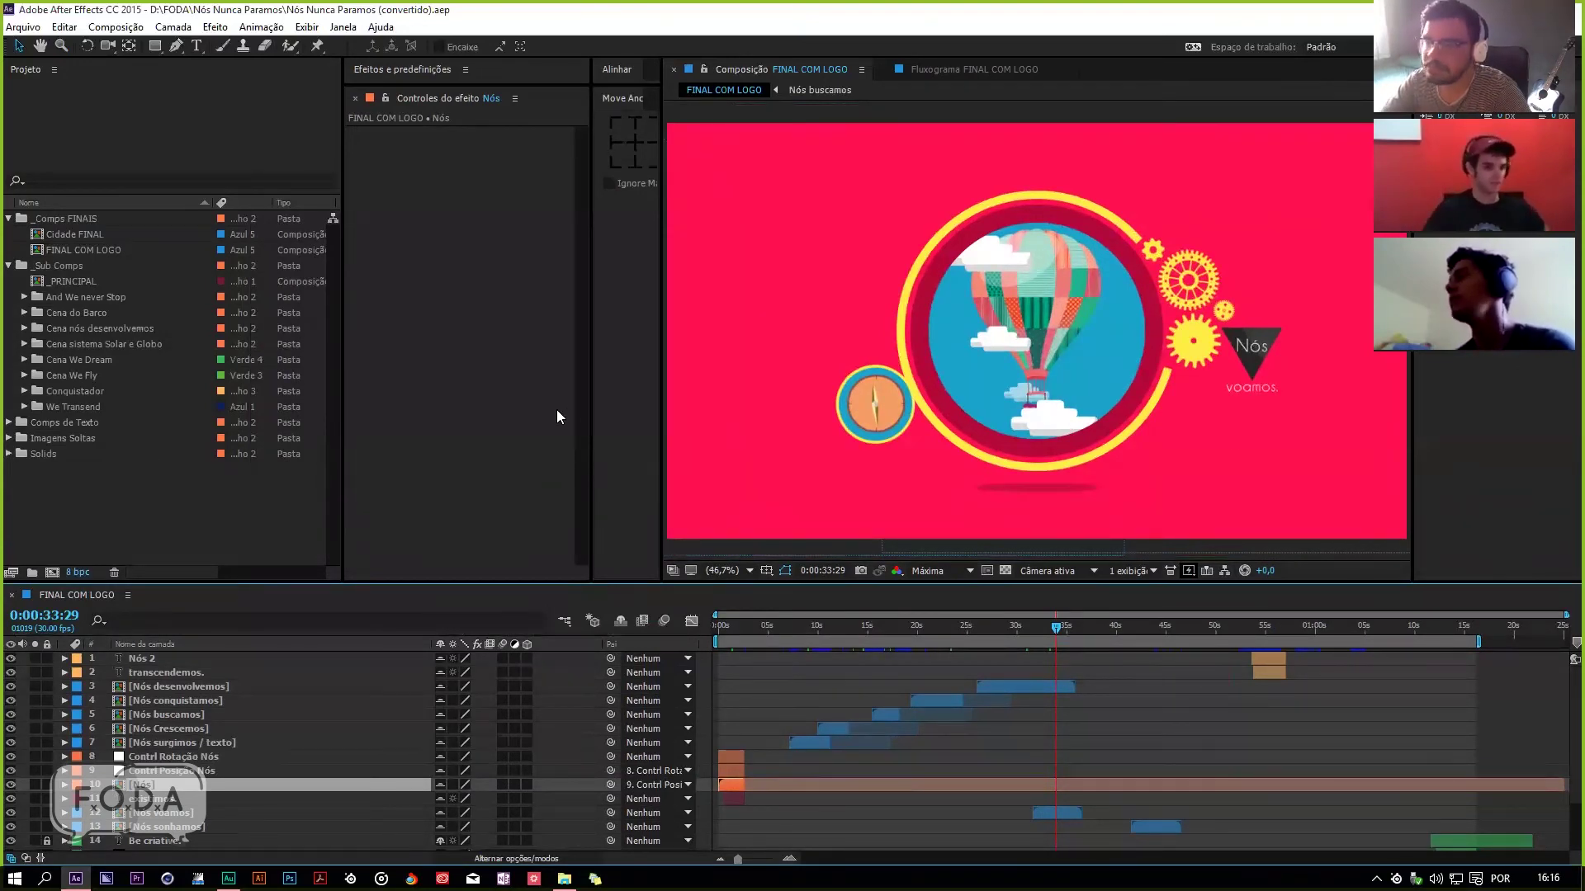
left_click_drag(590, 421, 515, 446)
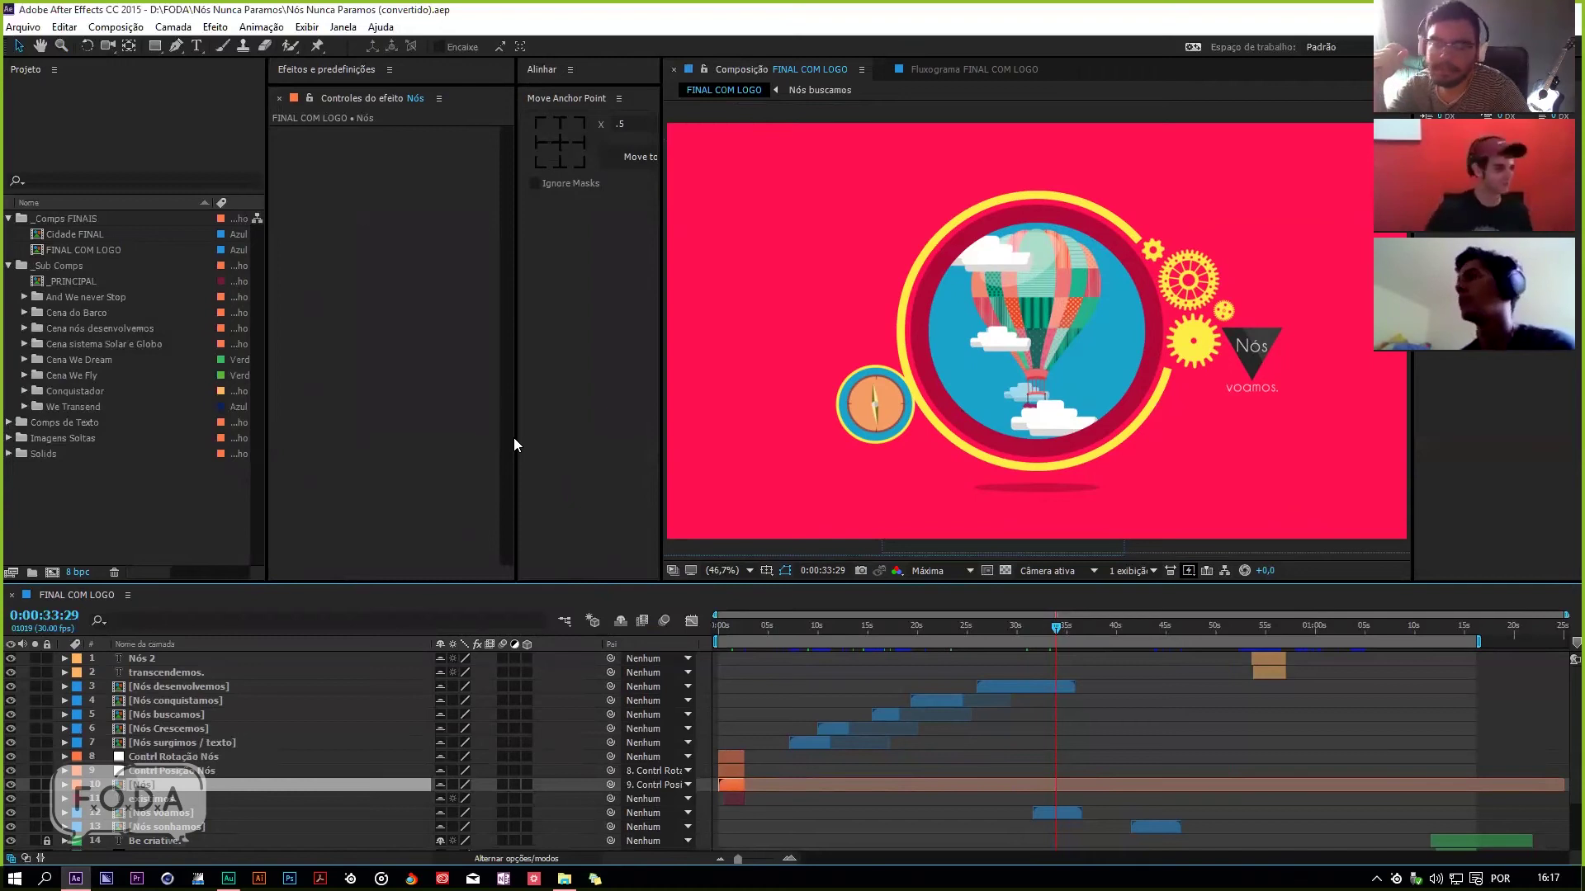
Step: Select the Nós desenvolvemos layer and scrub FINAL COM LOGO from the conqueror scene at 0:00:23:10 to the camera scene at 0:00:27:19
left_click(20, 419)
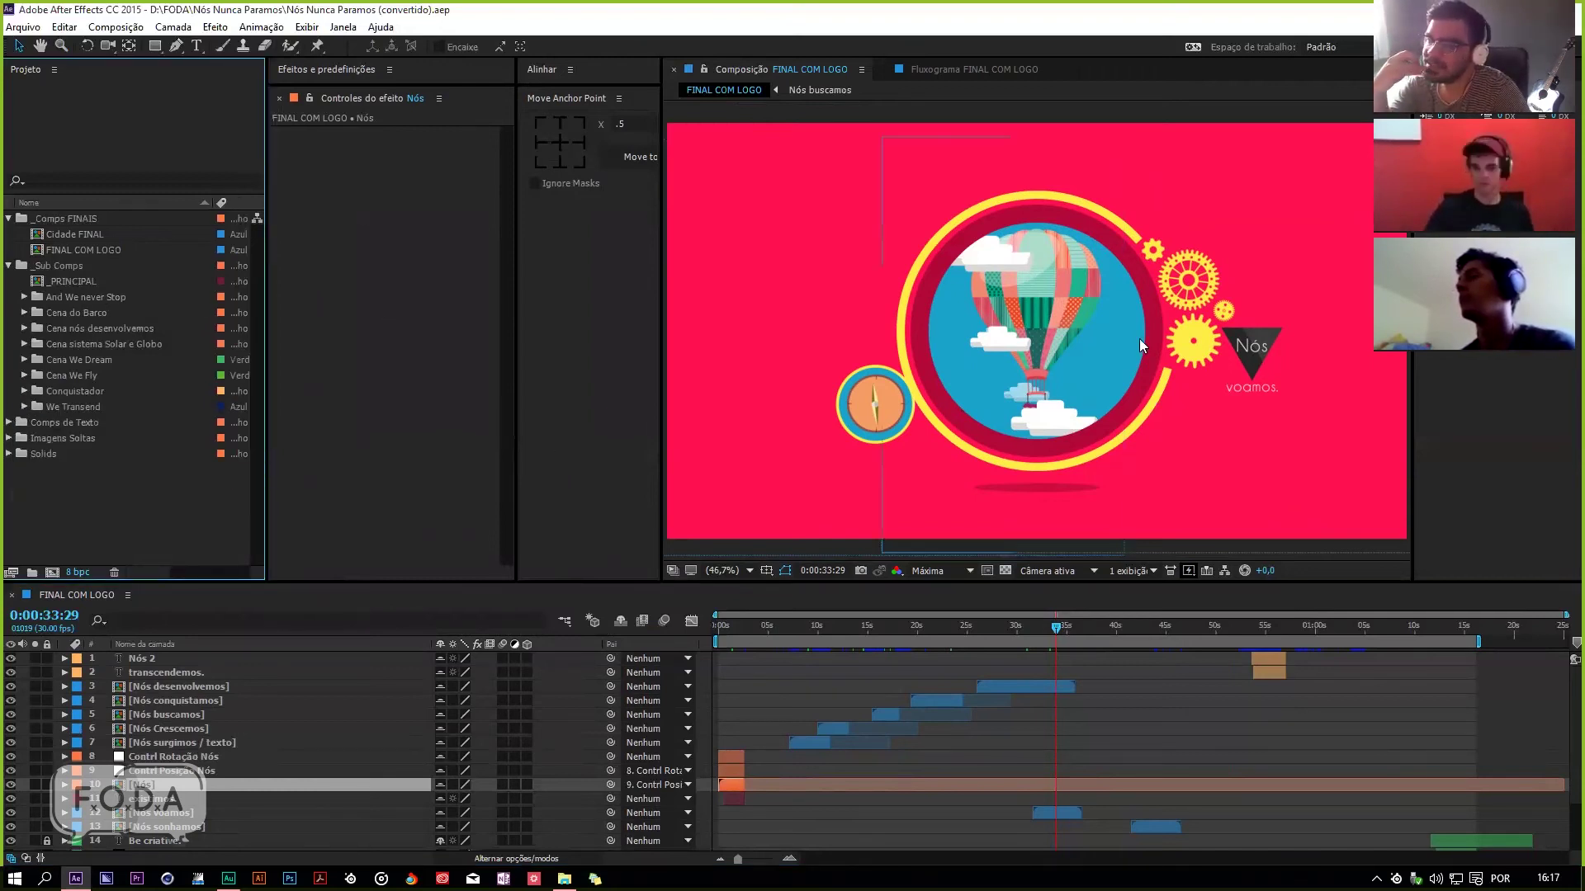
left_click(1063, 314)
left_click(16, 689)
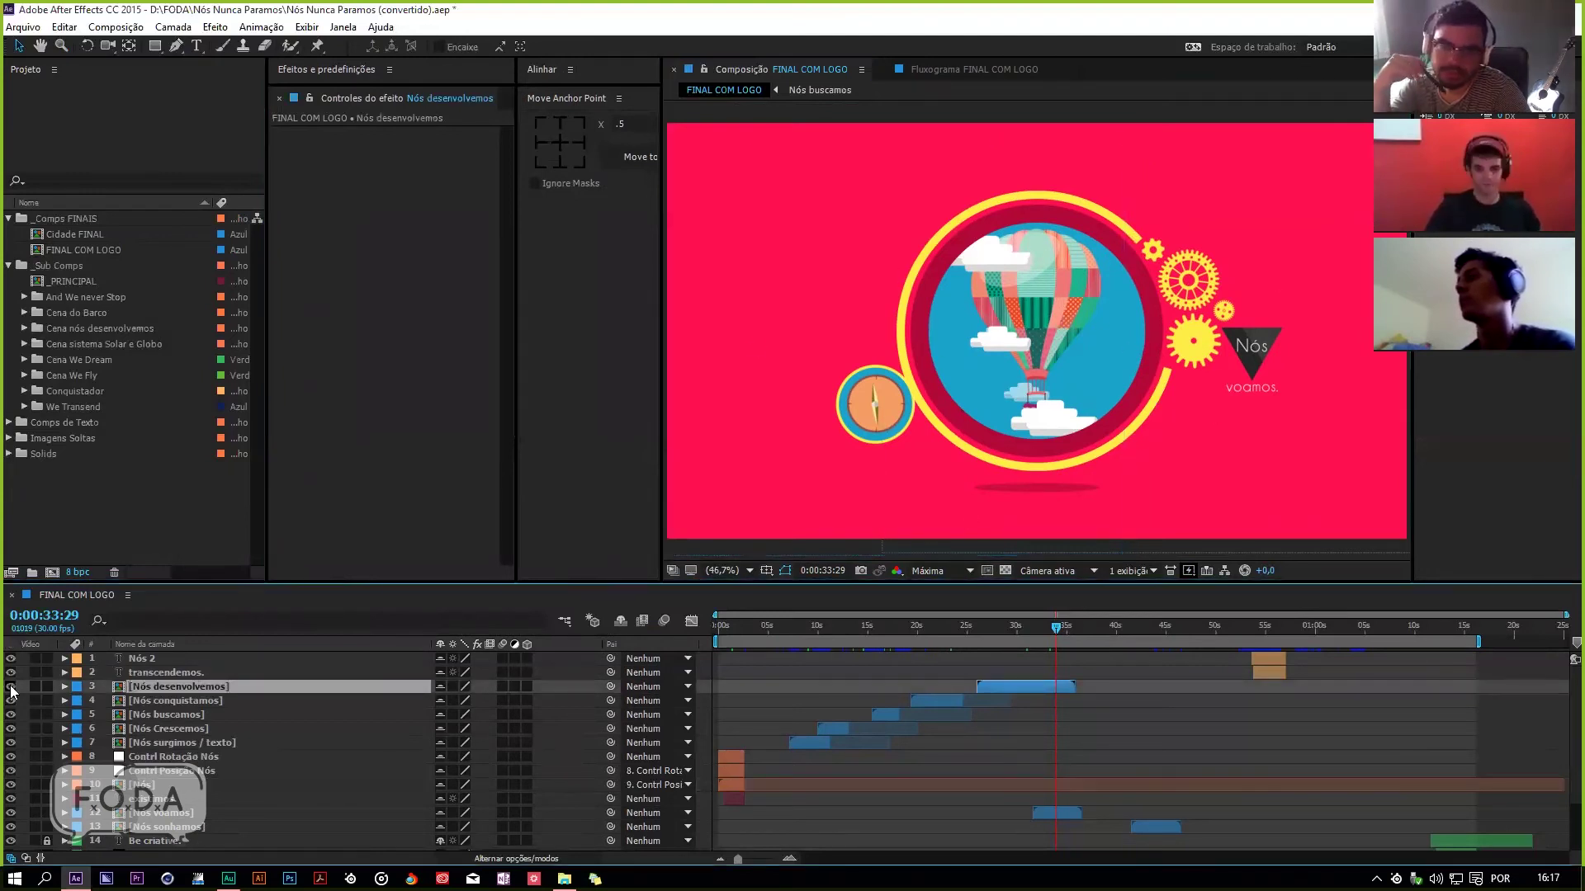
left_click_drag(886, 633, 949, 648)
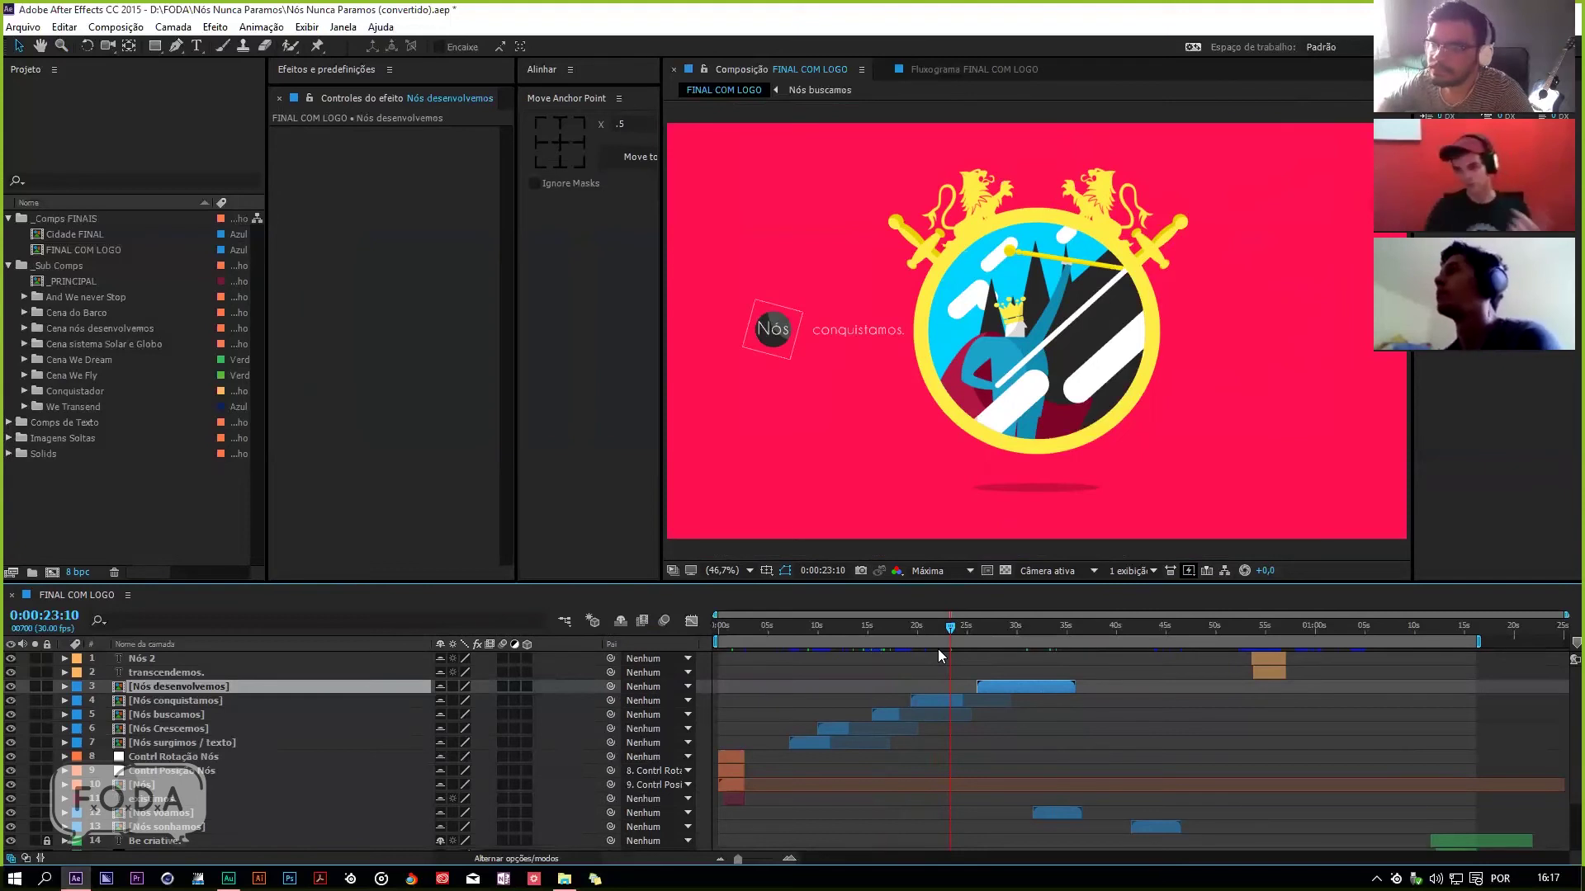
left_click_drag(949, 631, 937, 632)
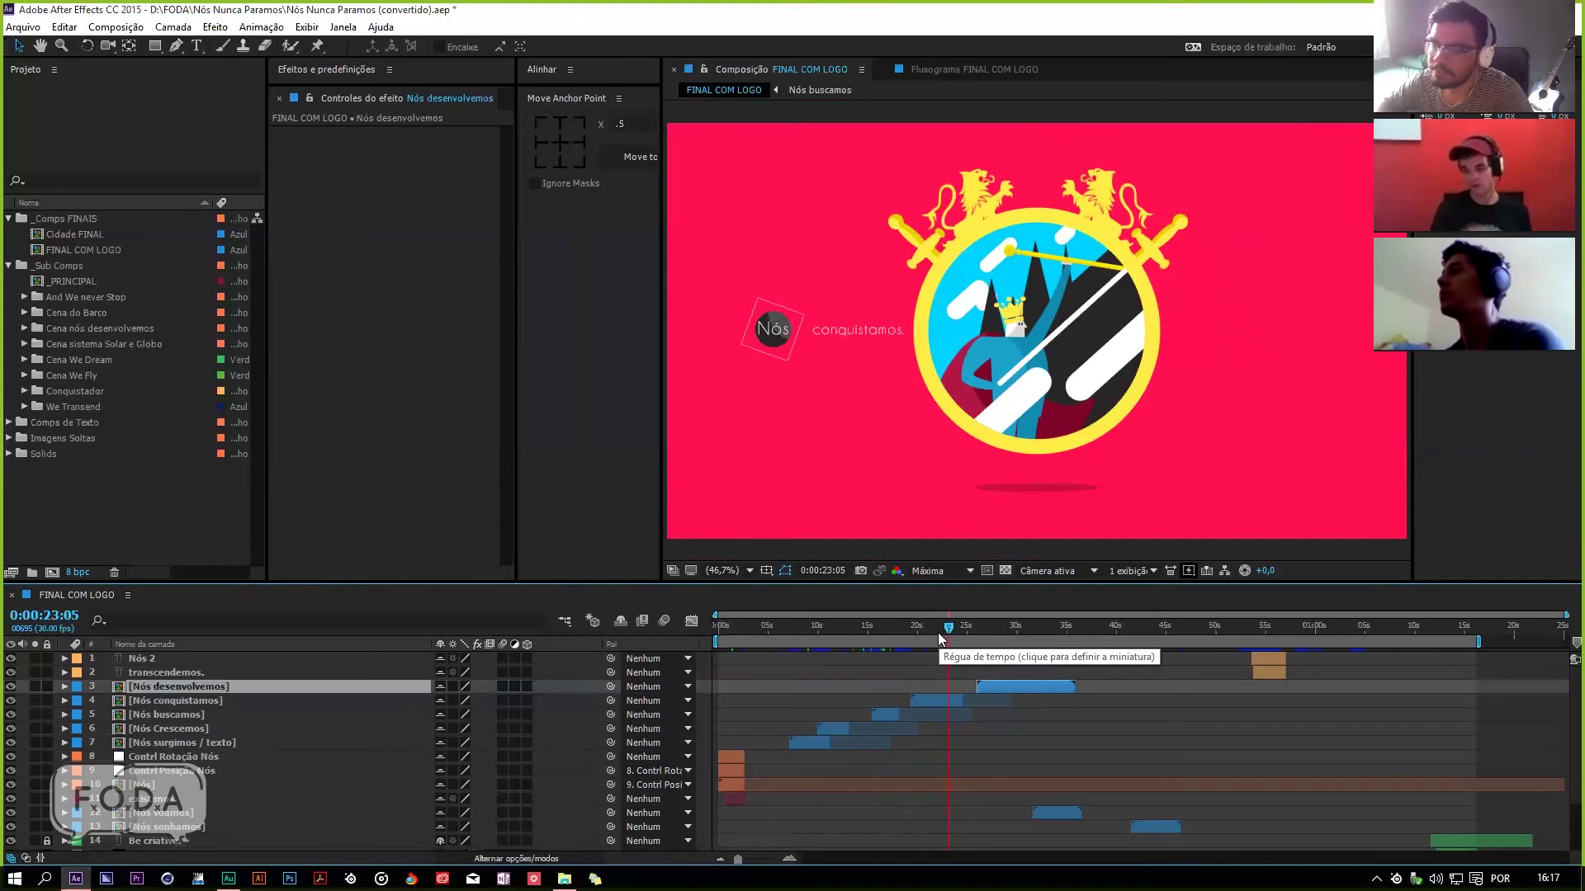
left_click_drag(938, 632, 993, 631)
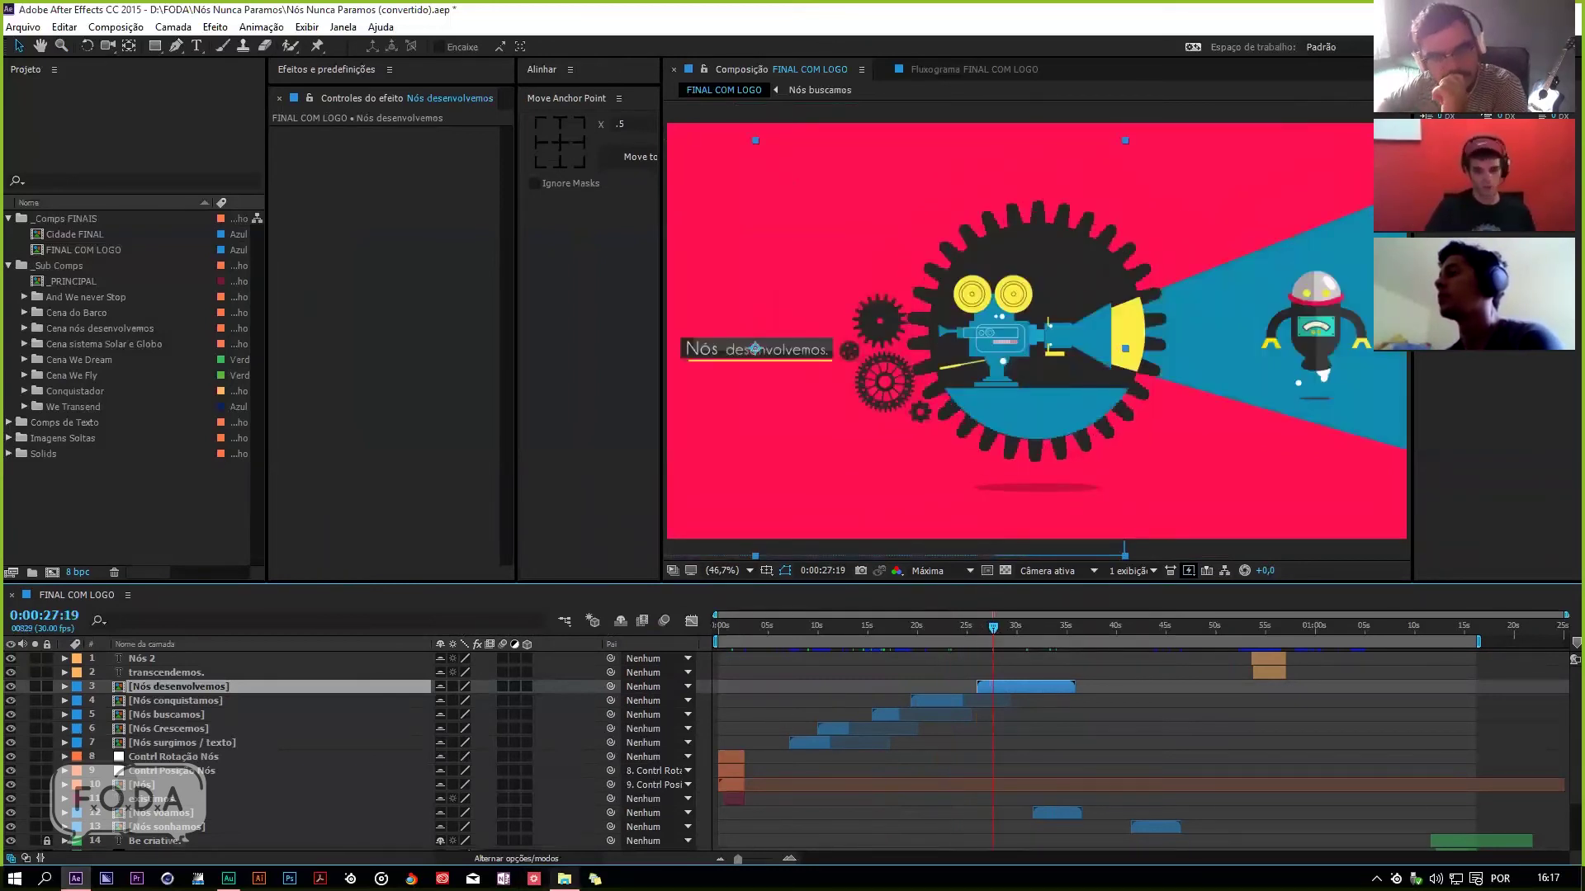
Step: Switch to File Explorer, inspect the Nós Nunca Paramos project folder and its Final Cut subfolder, and return to After Effects
left_click(564, 878)
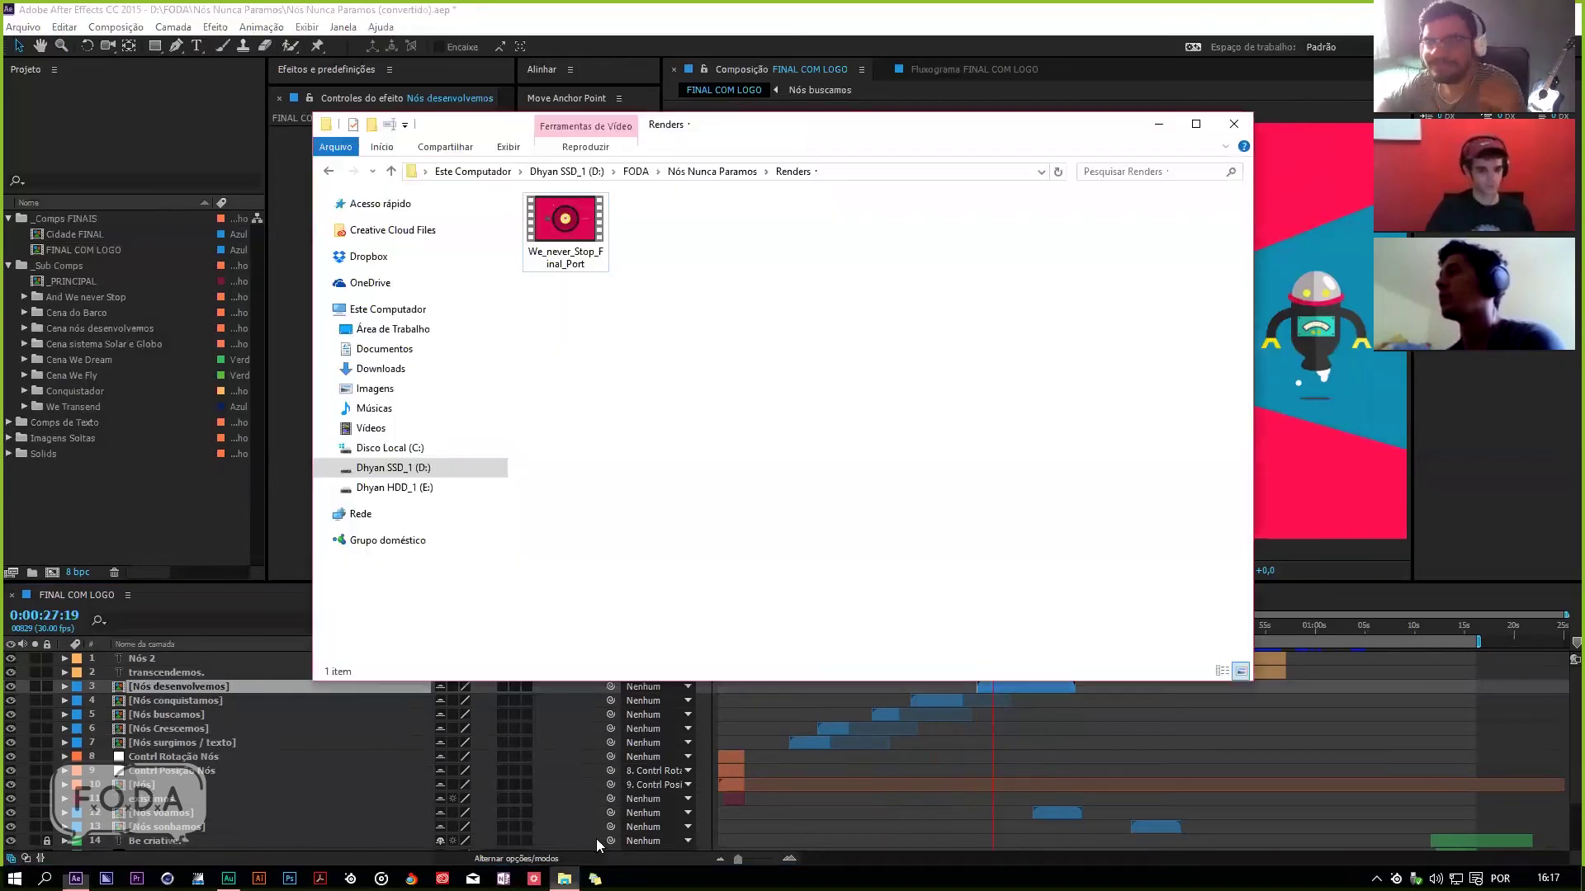
left_click(711, 171)
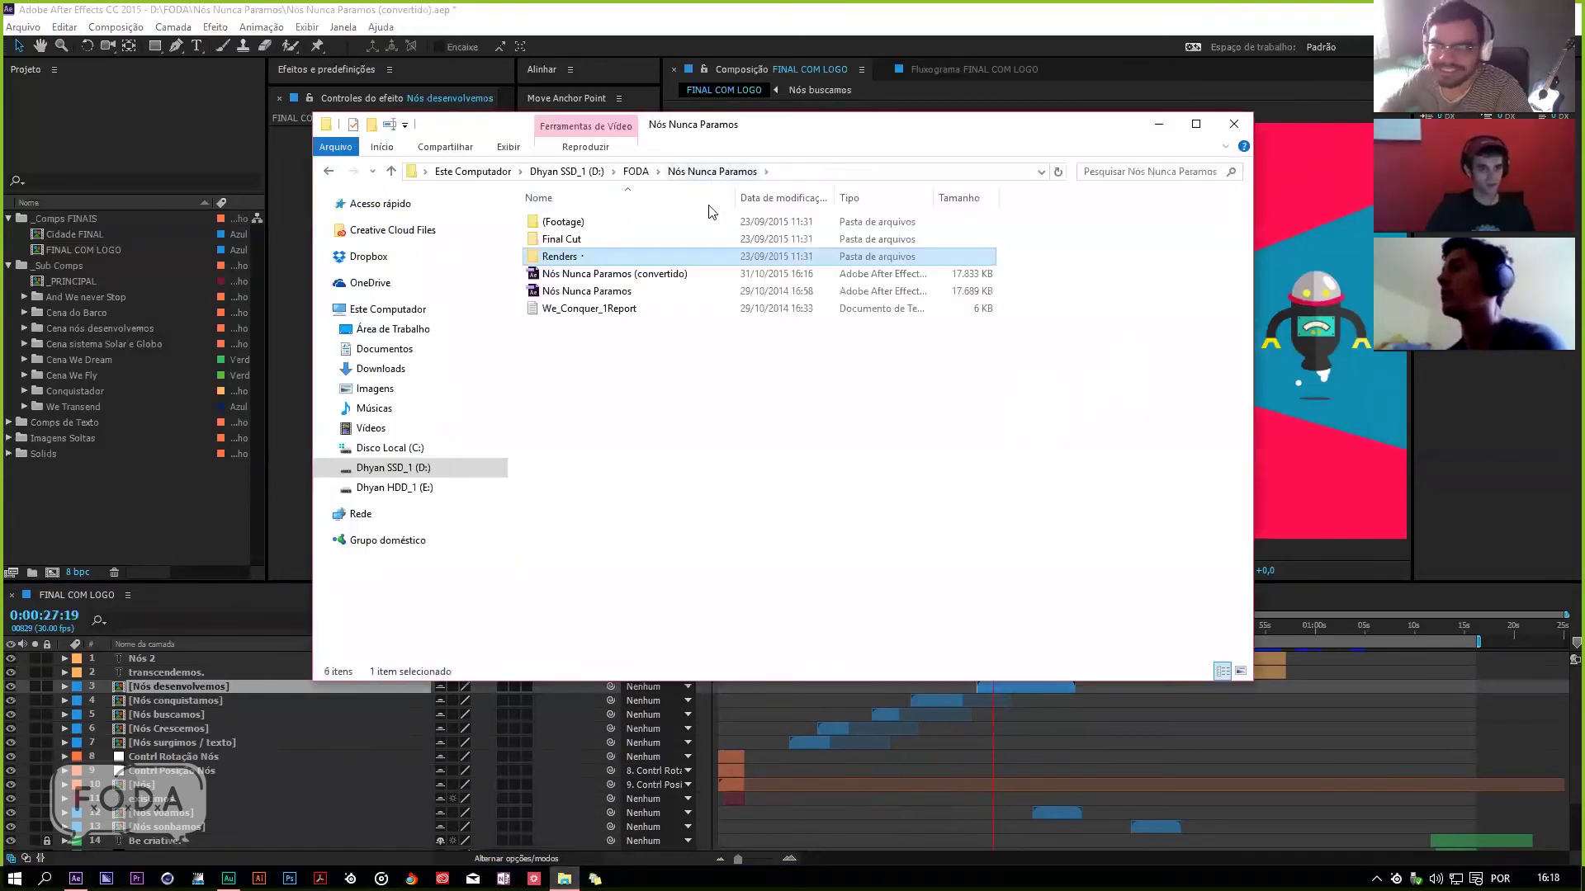
double_click(562, 239)
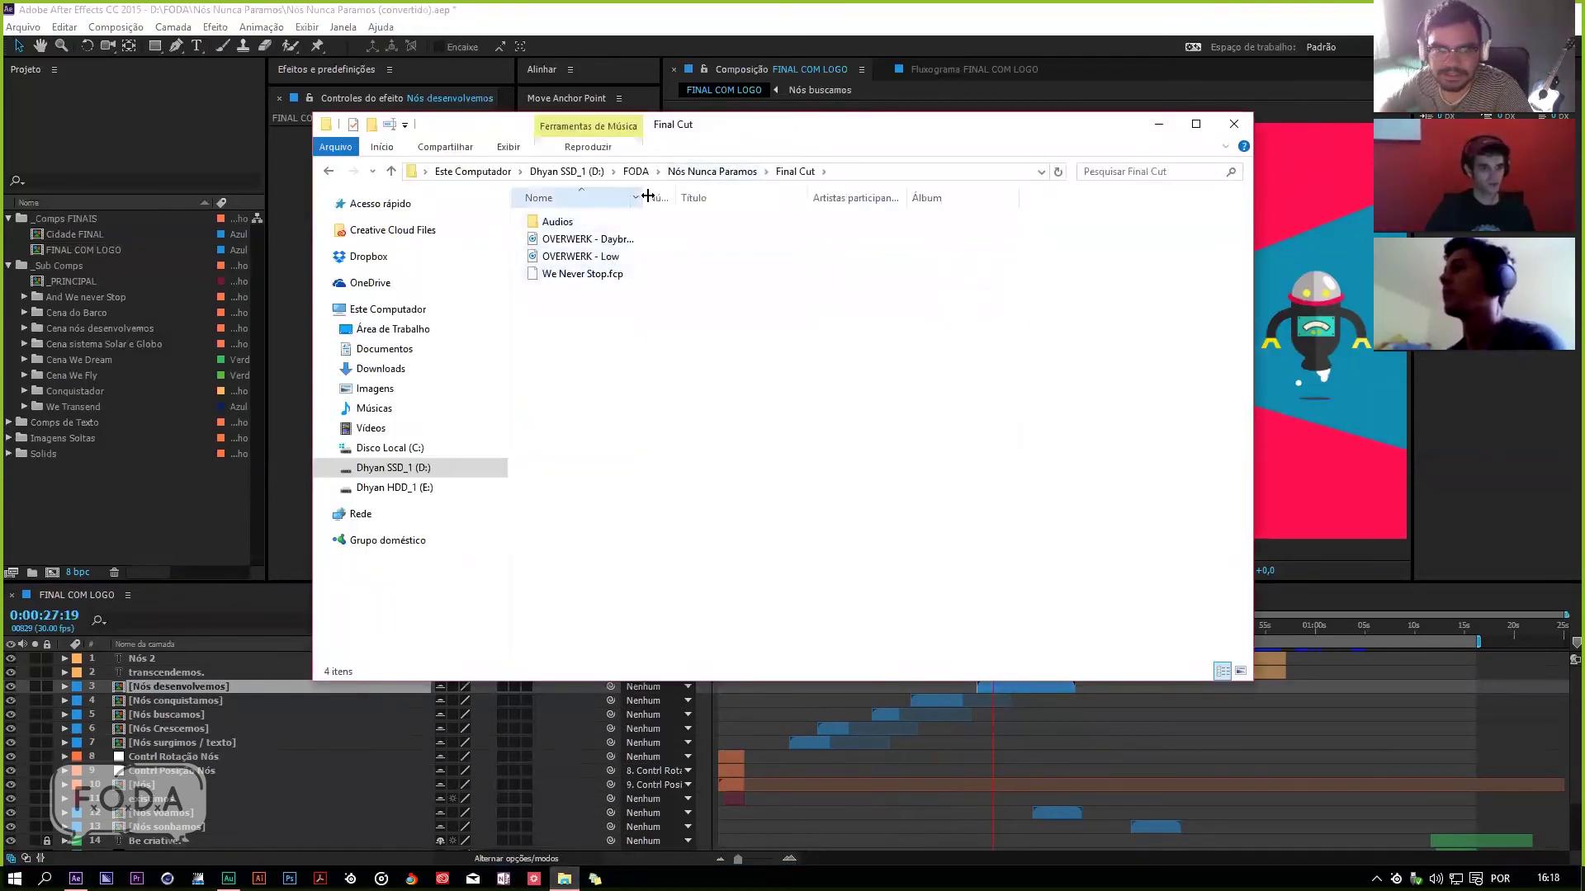
left_click(710, 171)
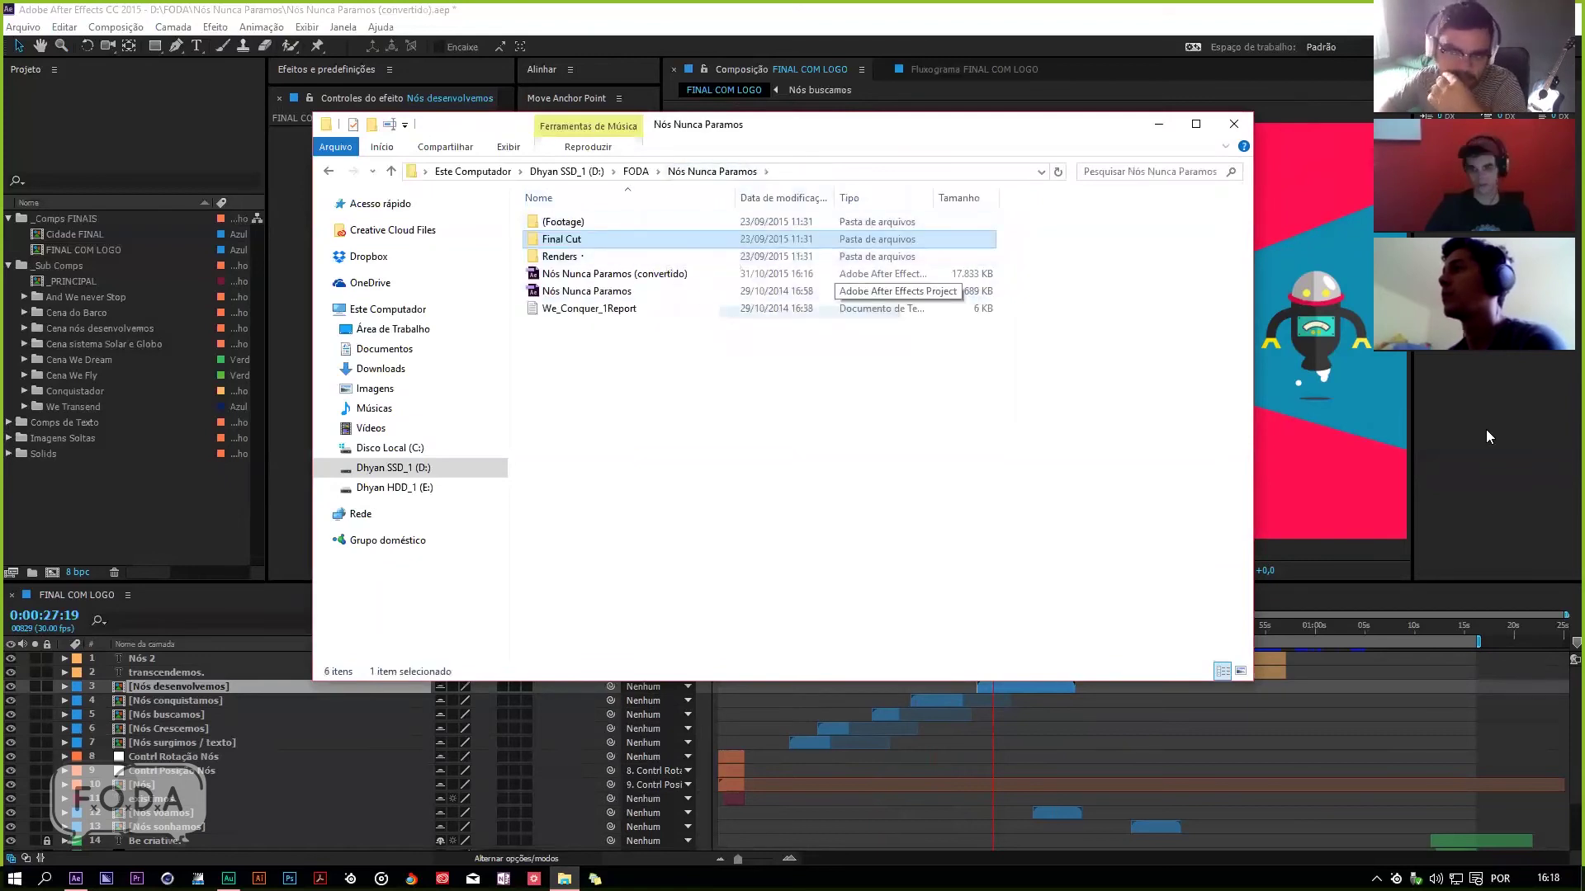
left_click(1427, 571)
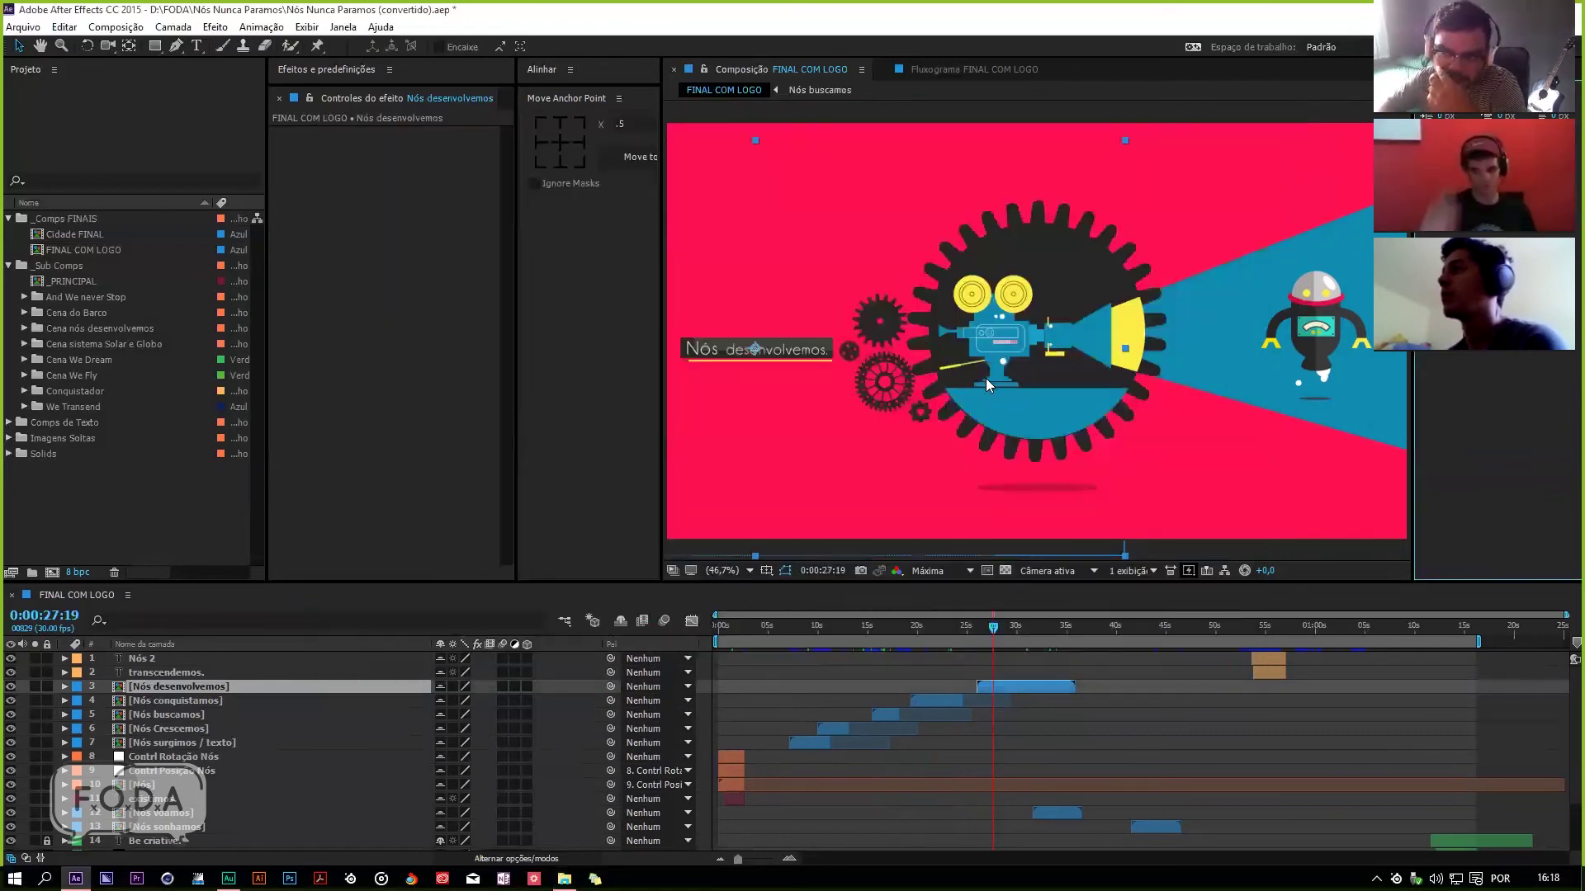
Step: Scrub FINAL COM LOGO through 0:00:31:11 and 0:00:33:01 to the balloon scene at 0:00:33:26
left_click(1030, 629)
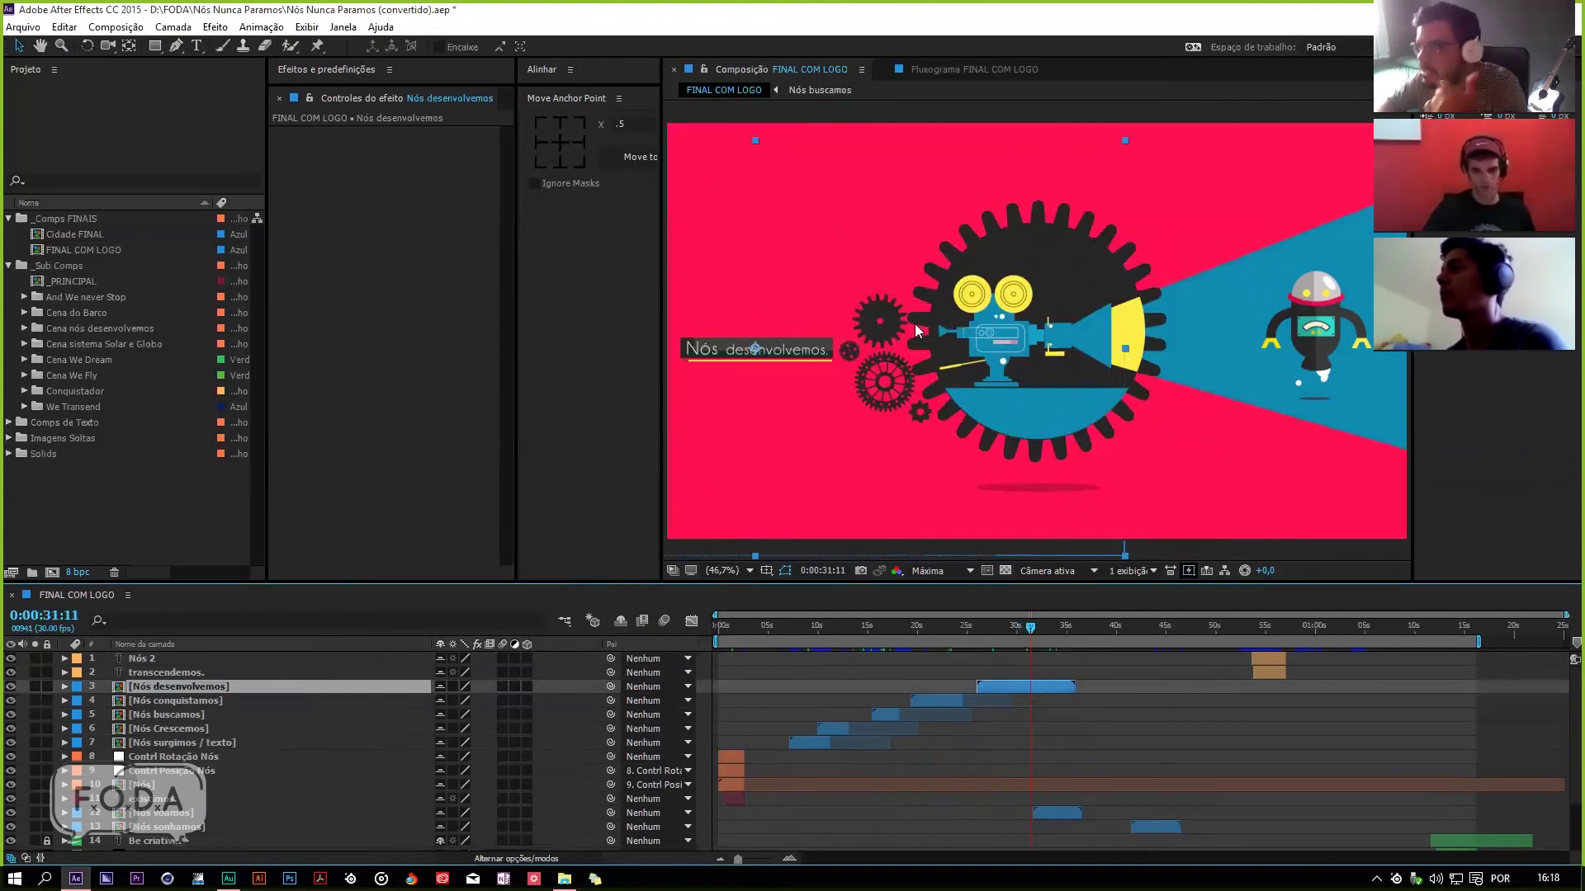
left_click(1045, 629)
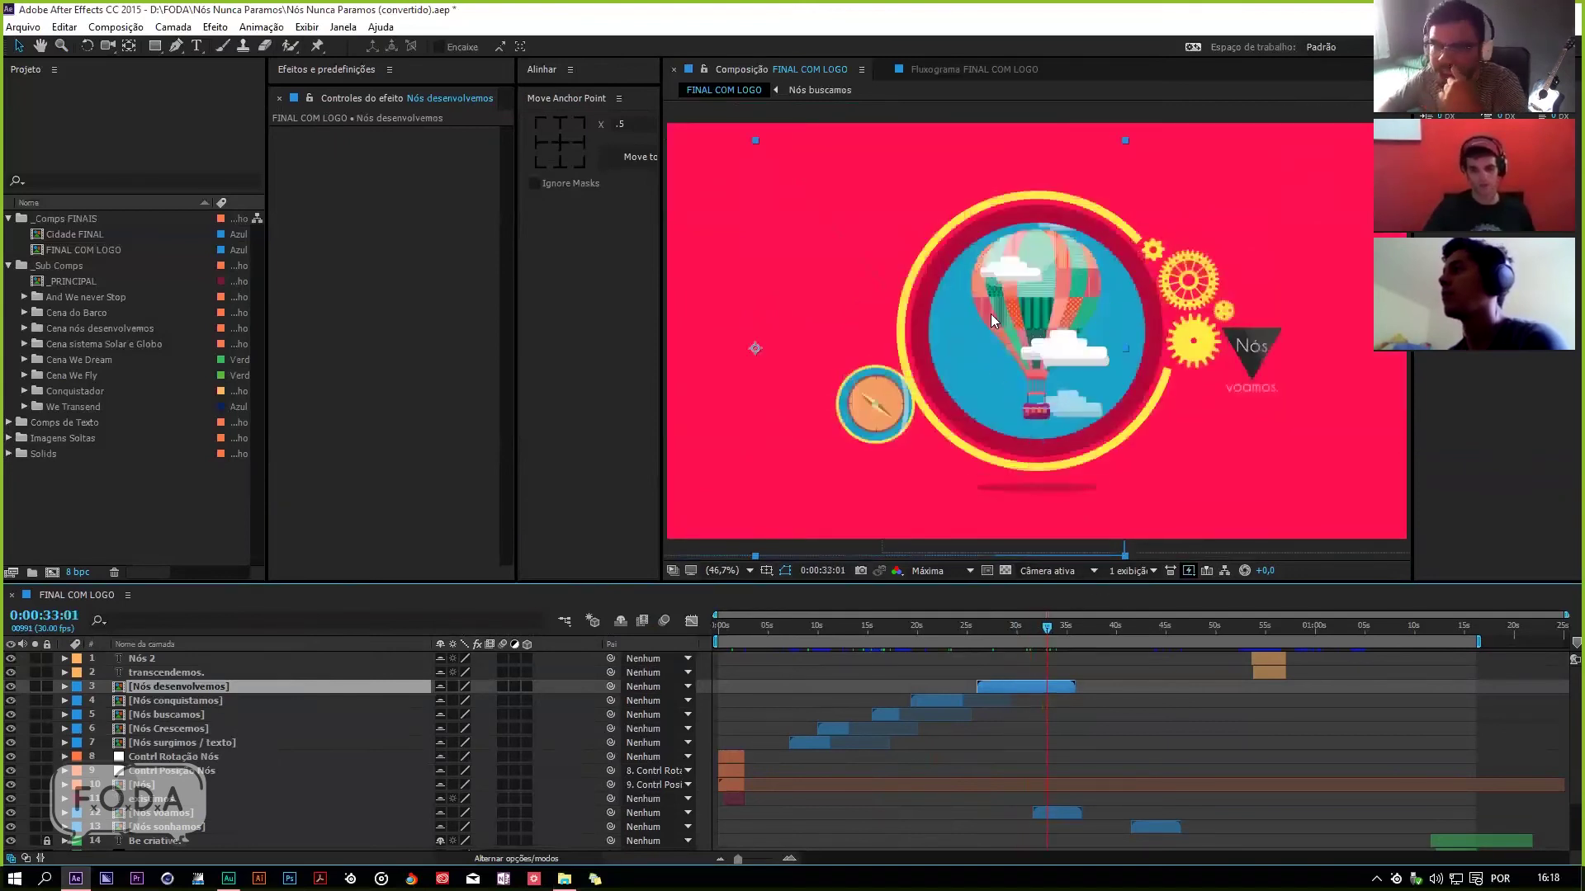
left_click_drag(1053, 636, 1059, 638)
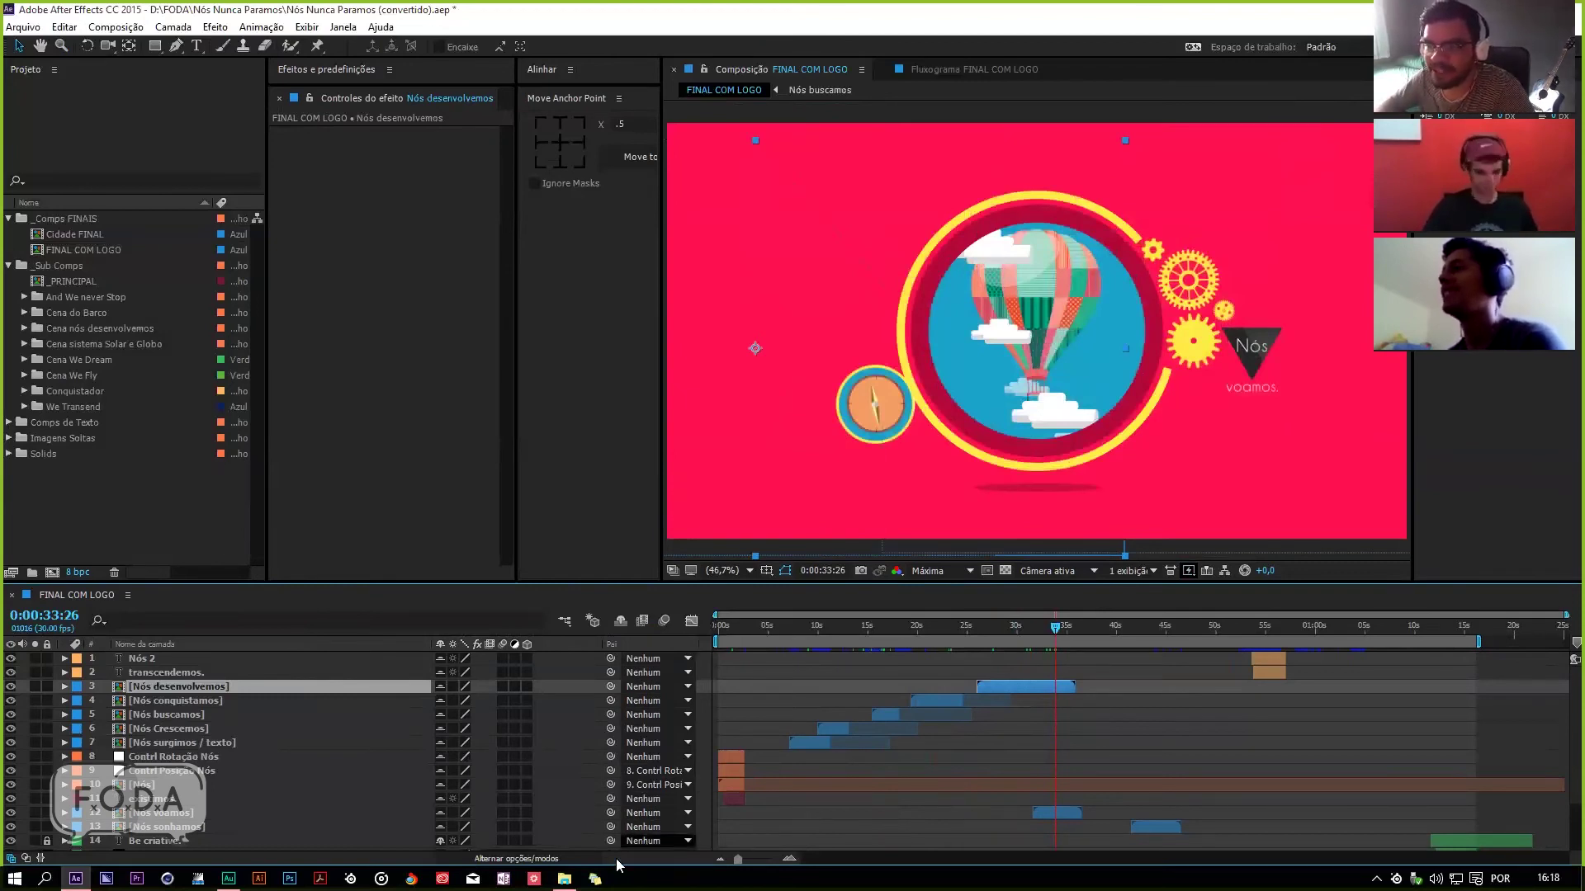
Step: Scrub FINAL COM LOGO from the boat scene at 0:00:17:08 through the camera scene at 0:00:30:06 to the balloon scene at 0:00:31:14
left_click_drag(854, 625, 890, 635)
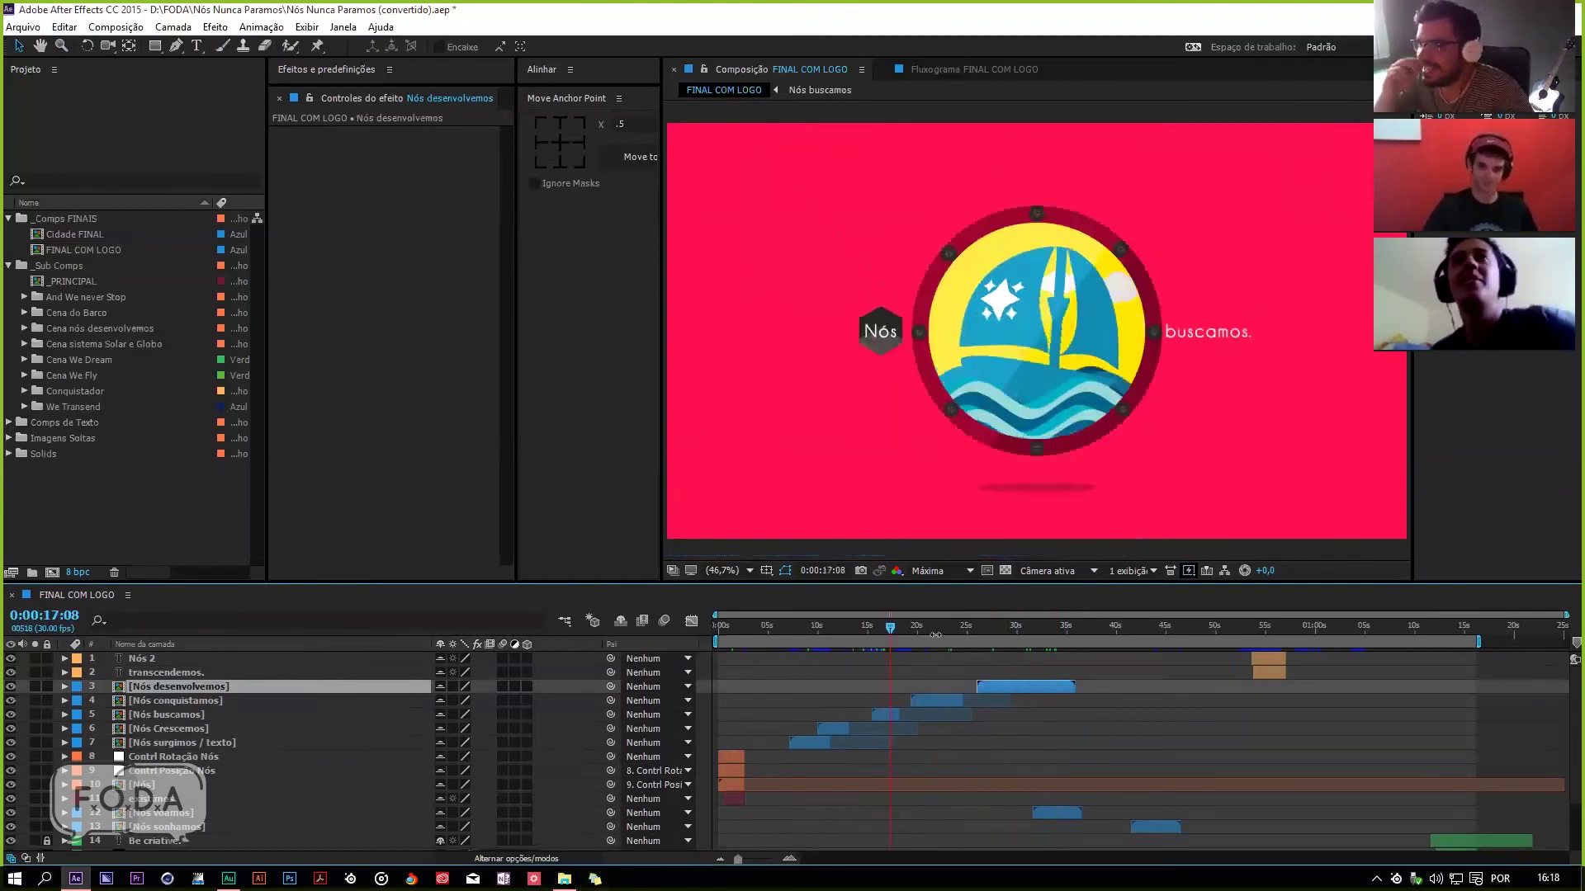
left_click(1018, 630)
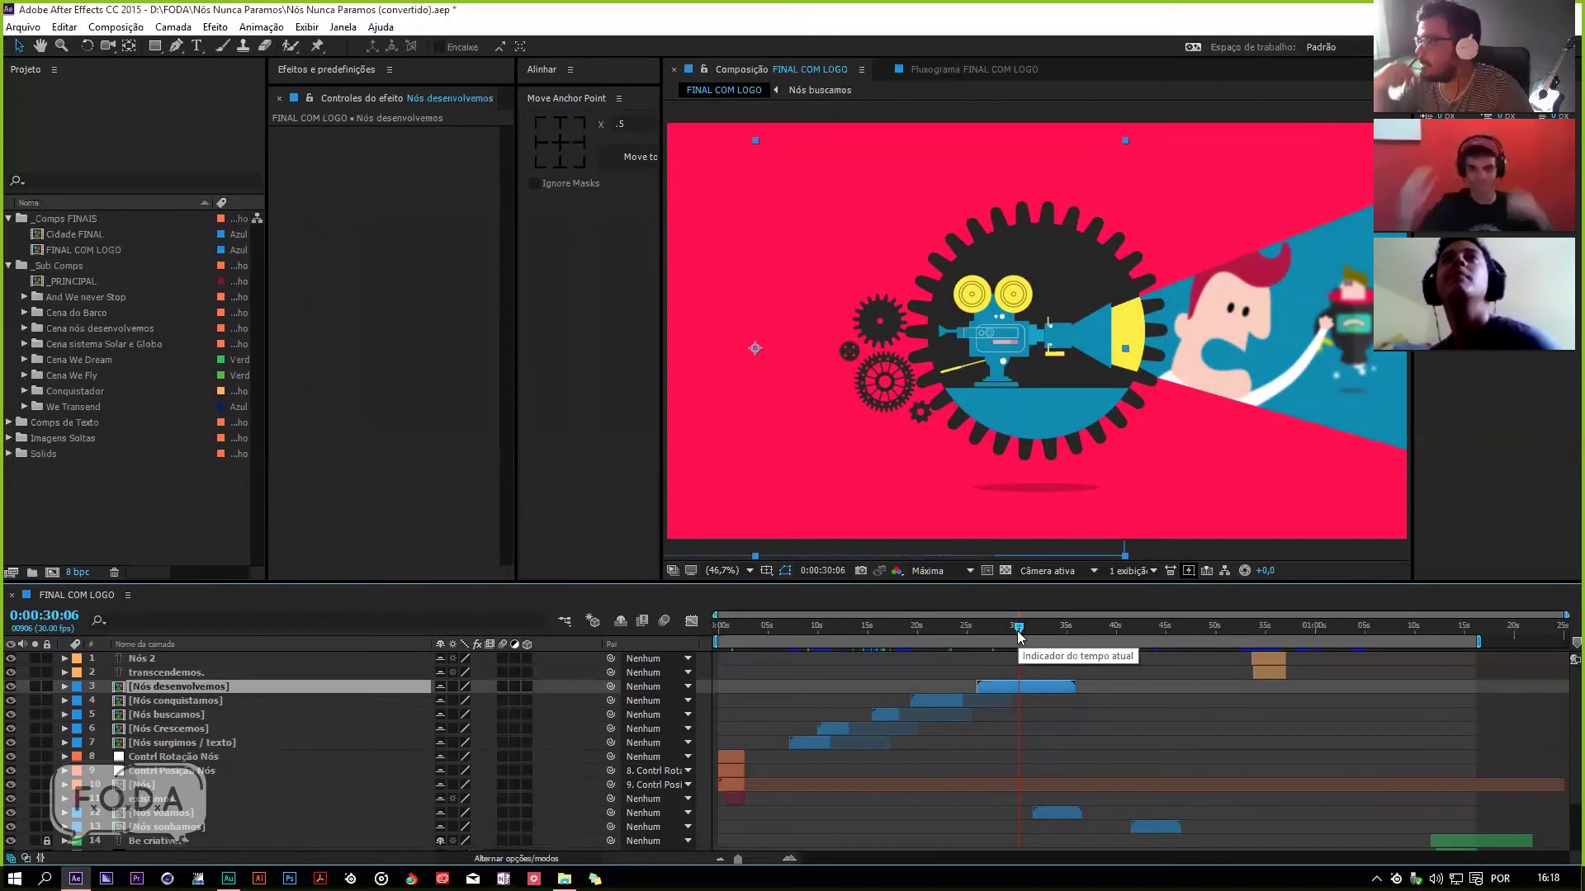
left_click_drag(1023, 634, 1032, 645)
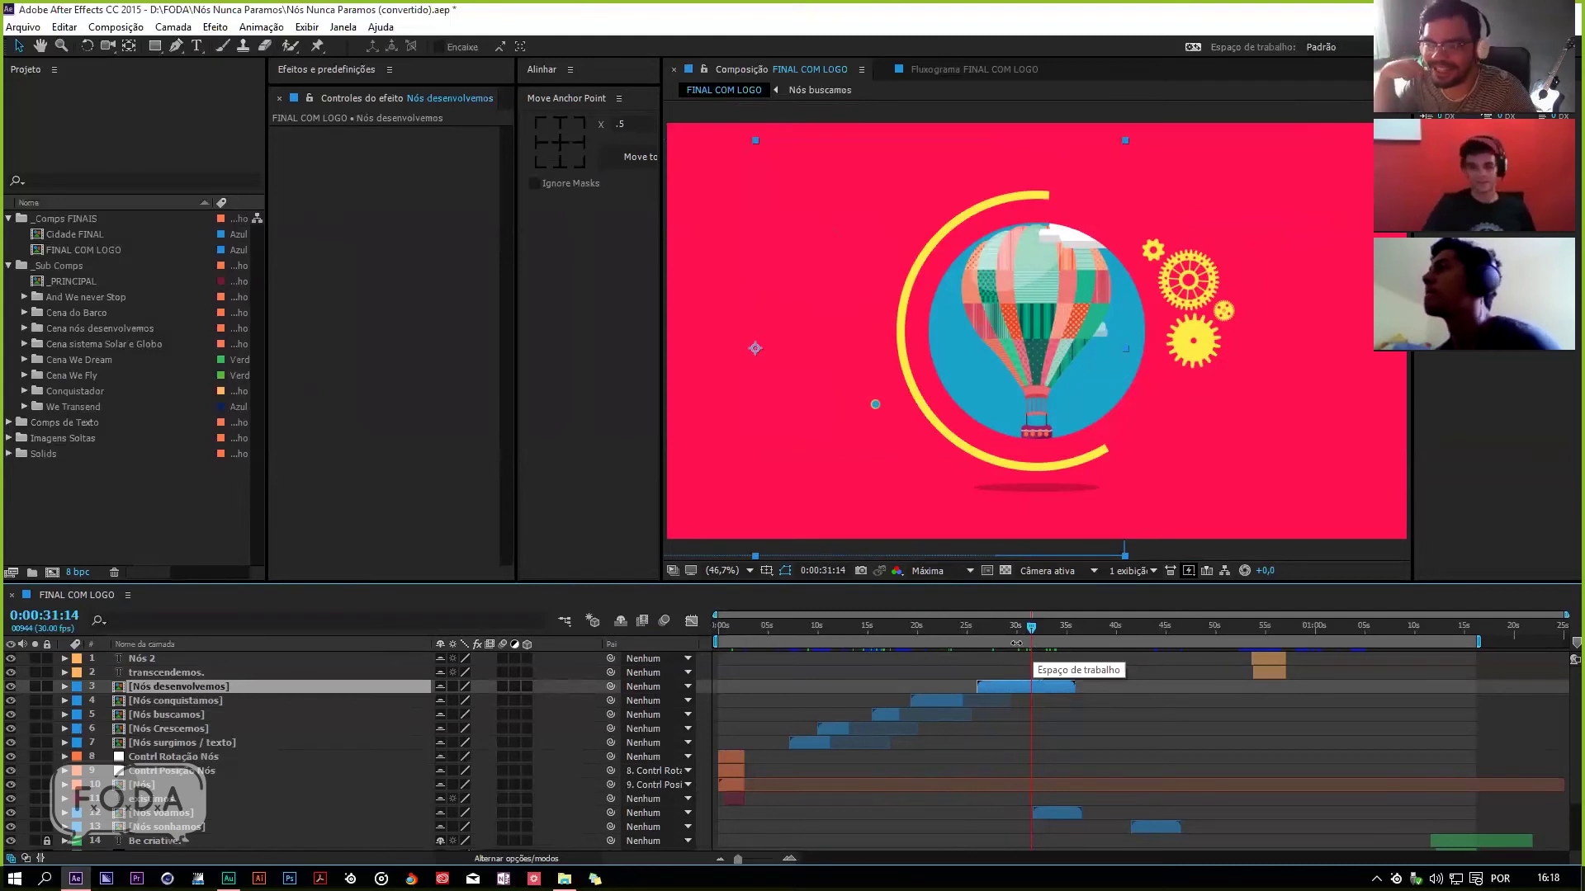
Step: Close the Nós Nunca Paramos project and open Citações 02_parte 1 in Cinema 4D from the C4D Final cut folder of Citações #2 - Victor Hugo
left_click(426, 368)
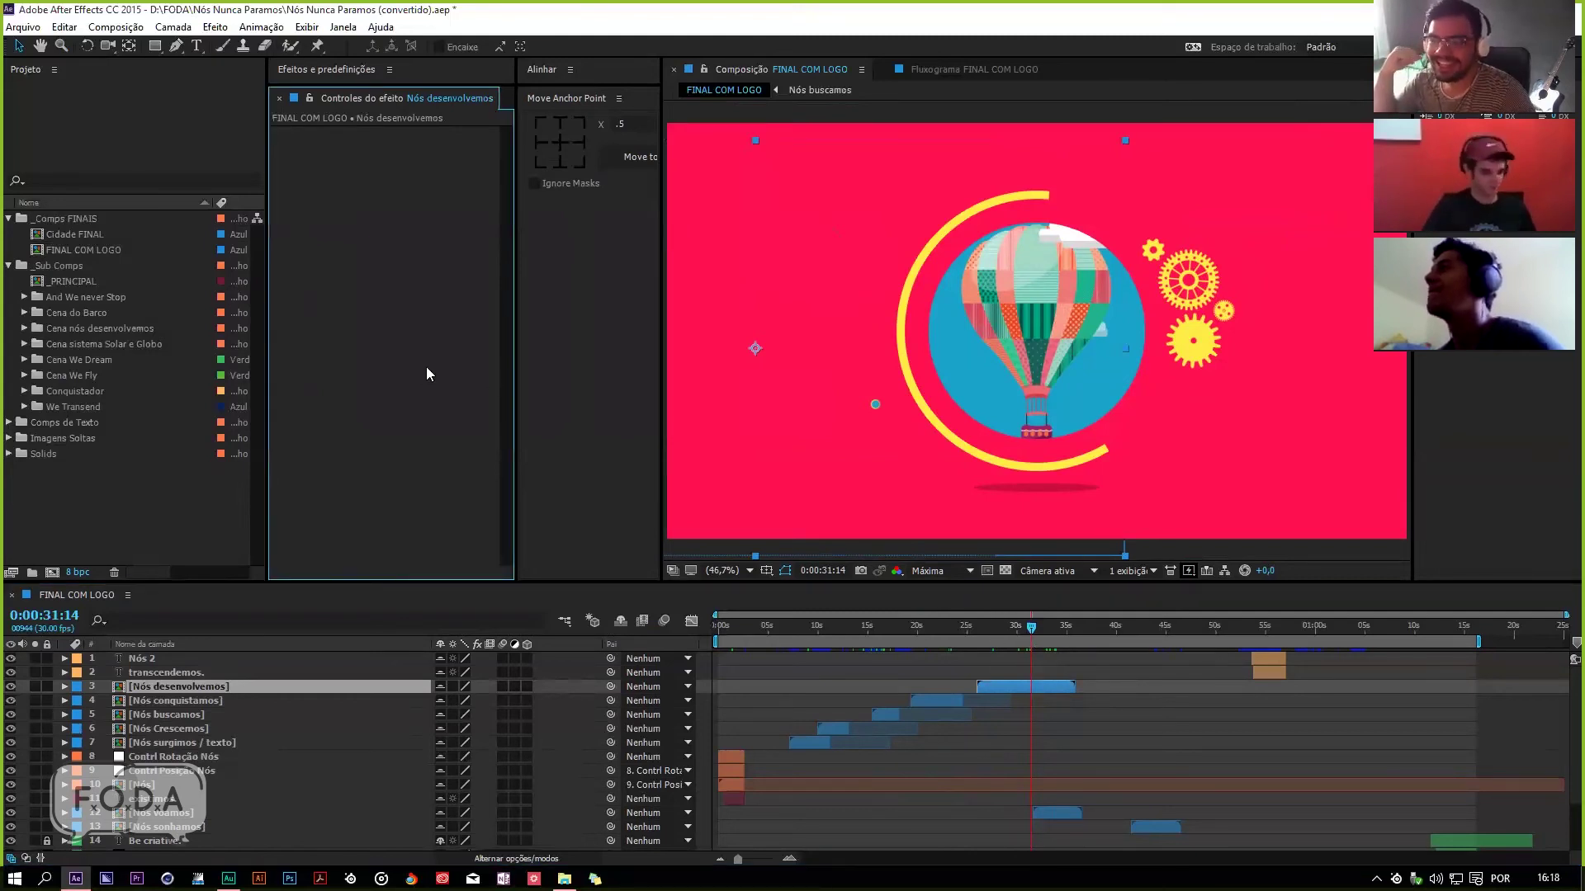
key("ctrl+s")
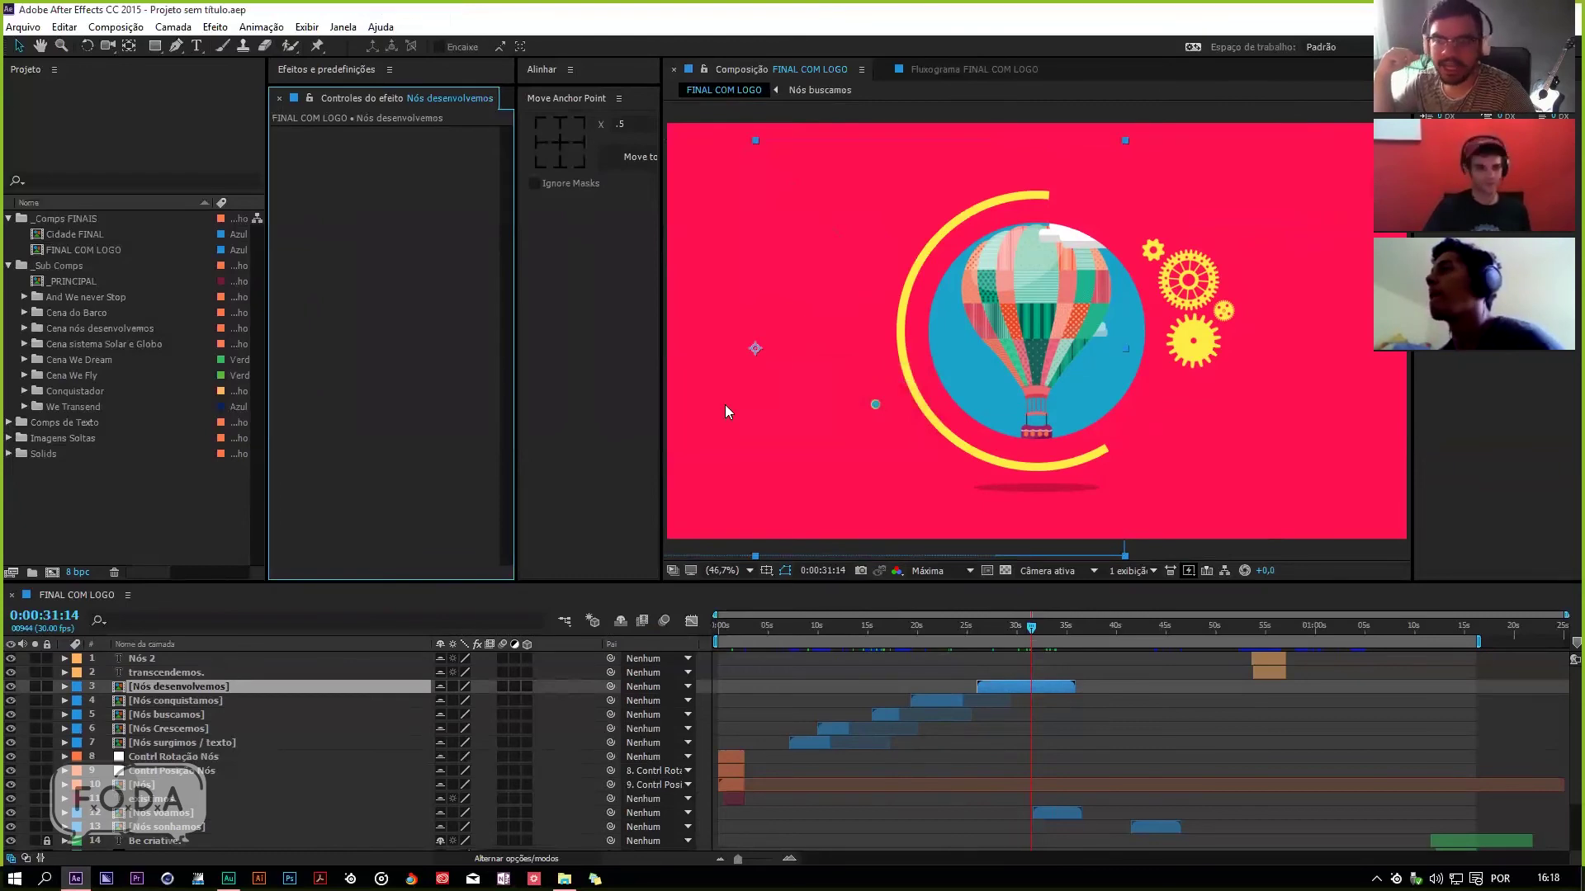
key("alt+Tab")
left_click(634, 171)
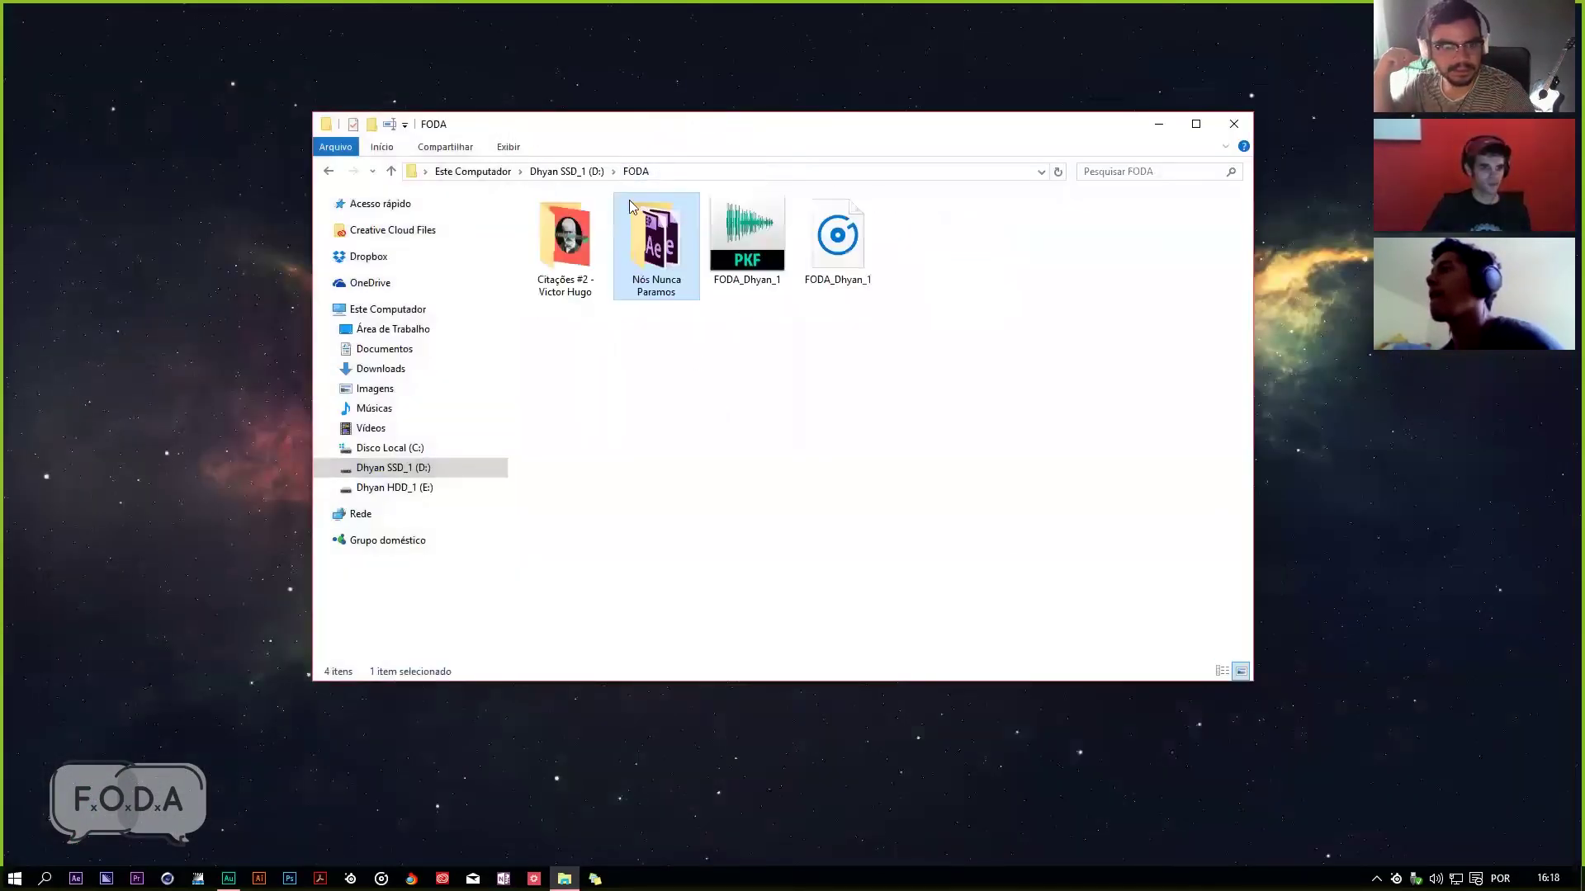
double_click(574, 281)
double_click(587, 282)
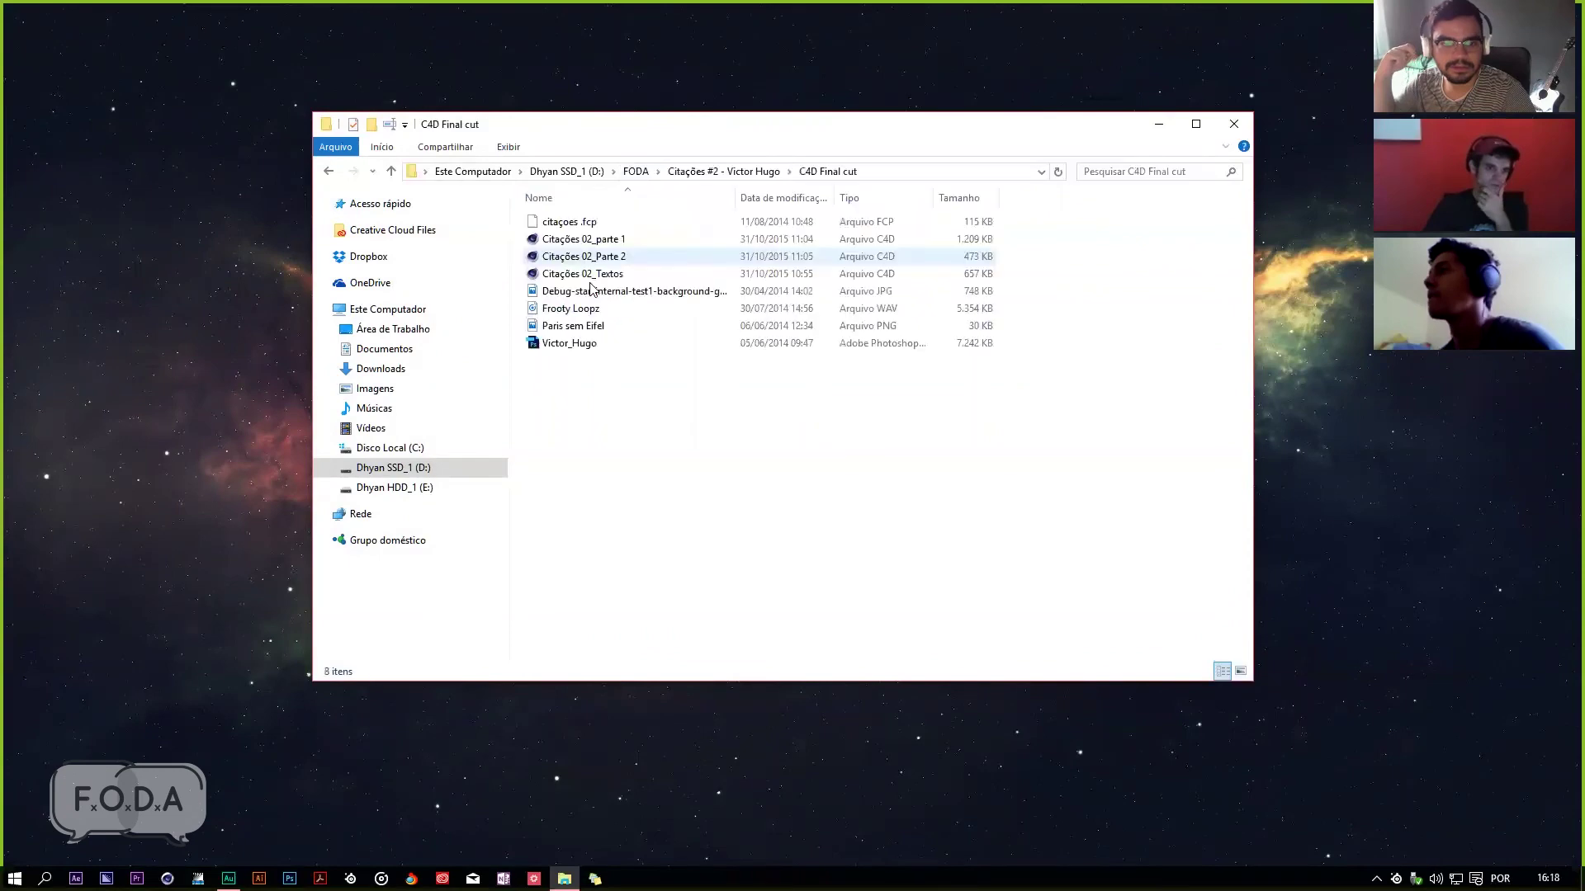
double_click(582, 239)
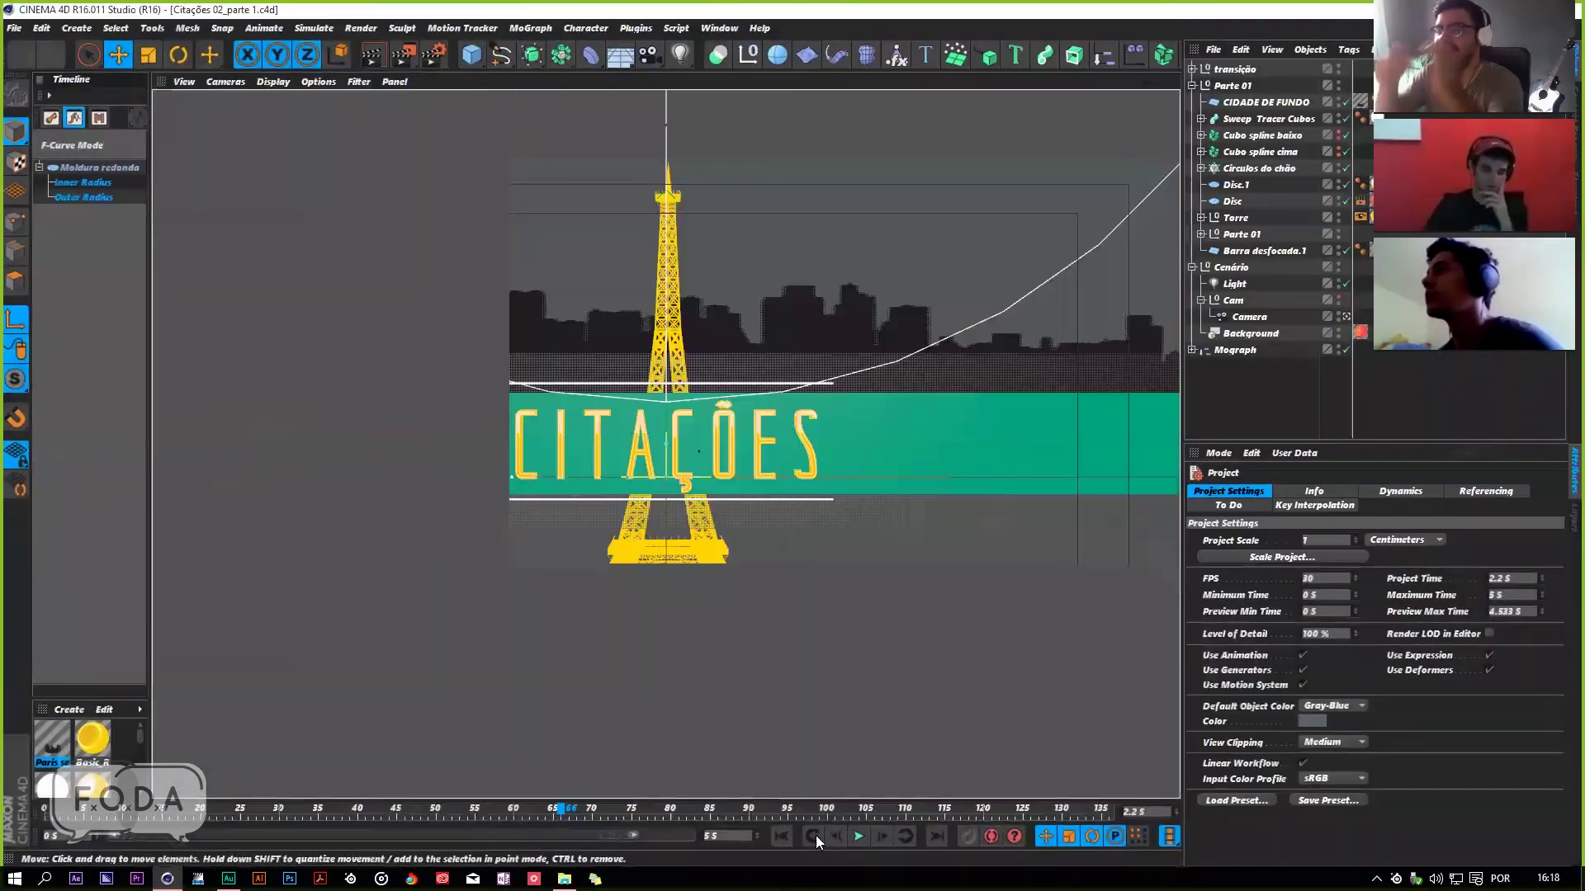
Step: Play the Citações animation from the start in the free perspective view and stop it at 2.033 s
left_click(781, 836)
left_click(858, 835)
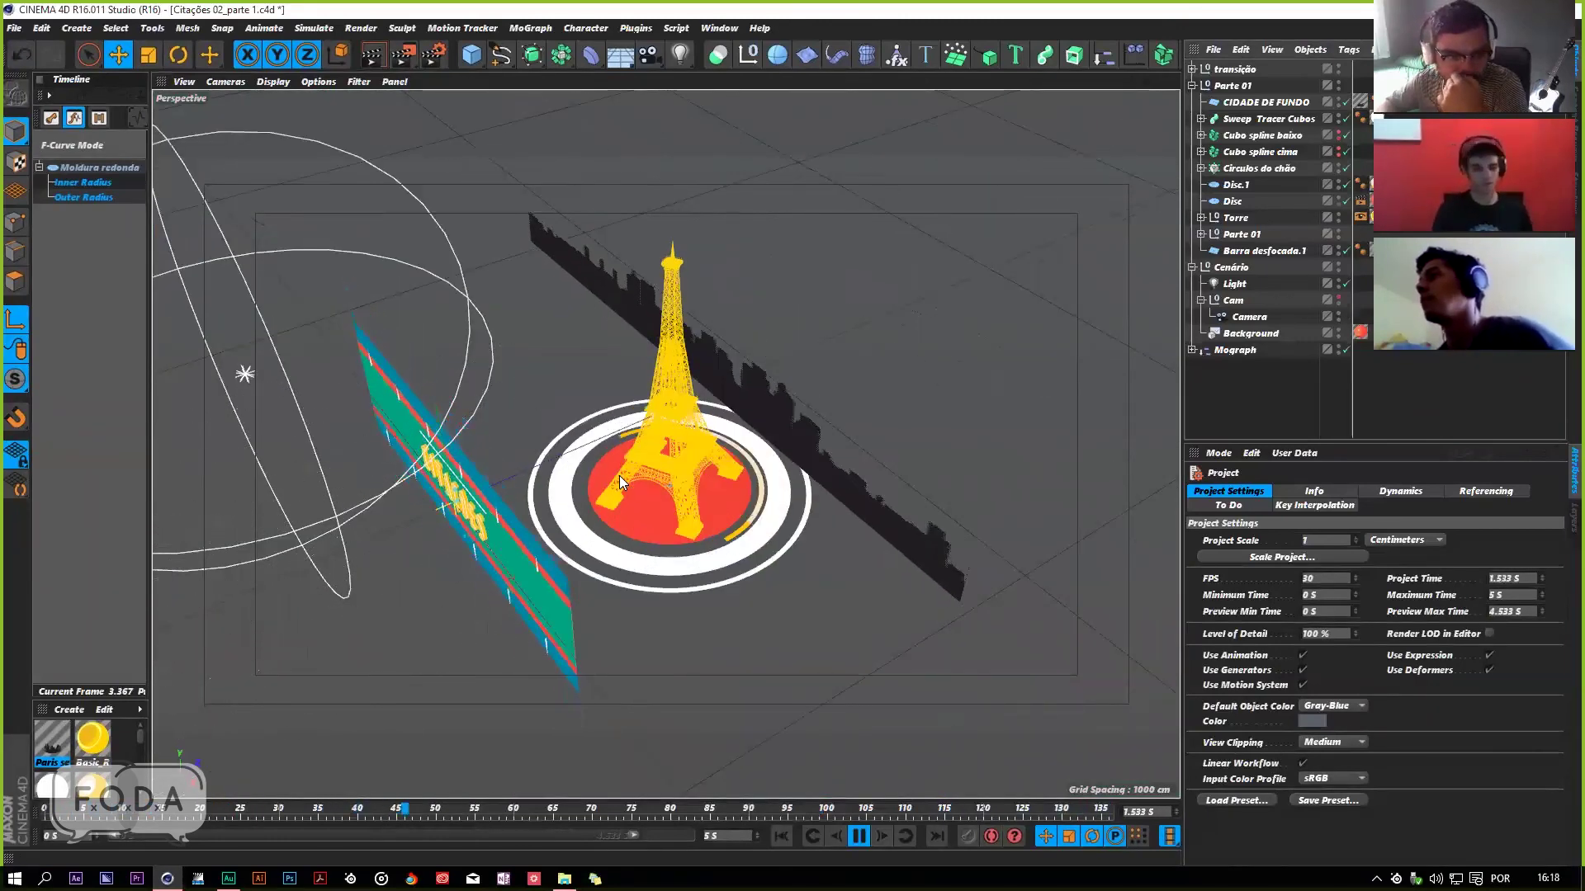
left_click(781, 836)
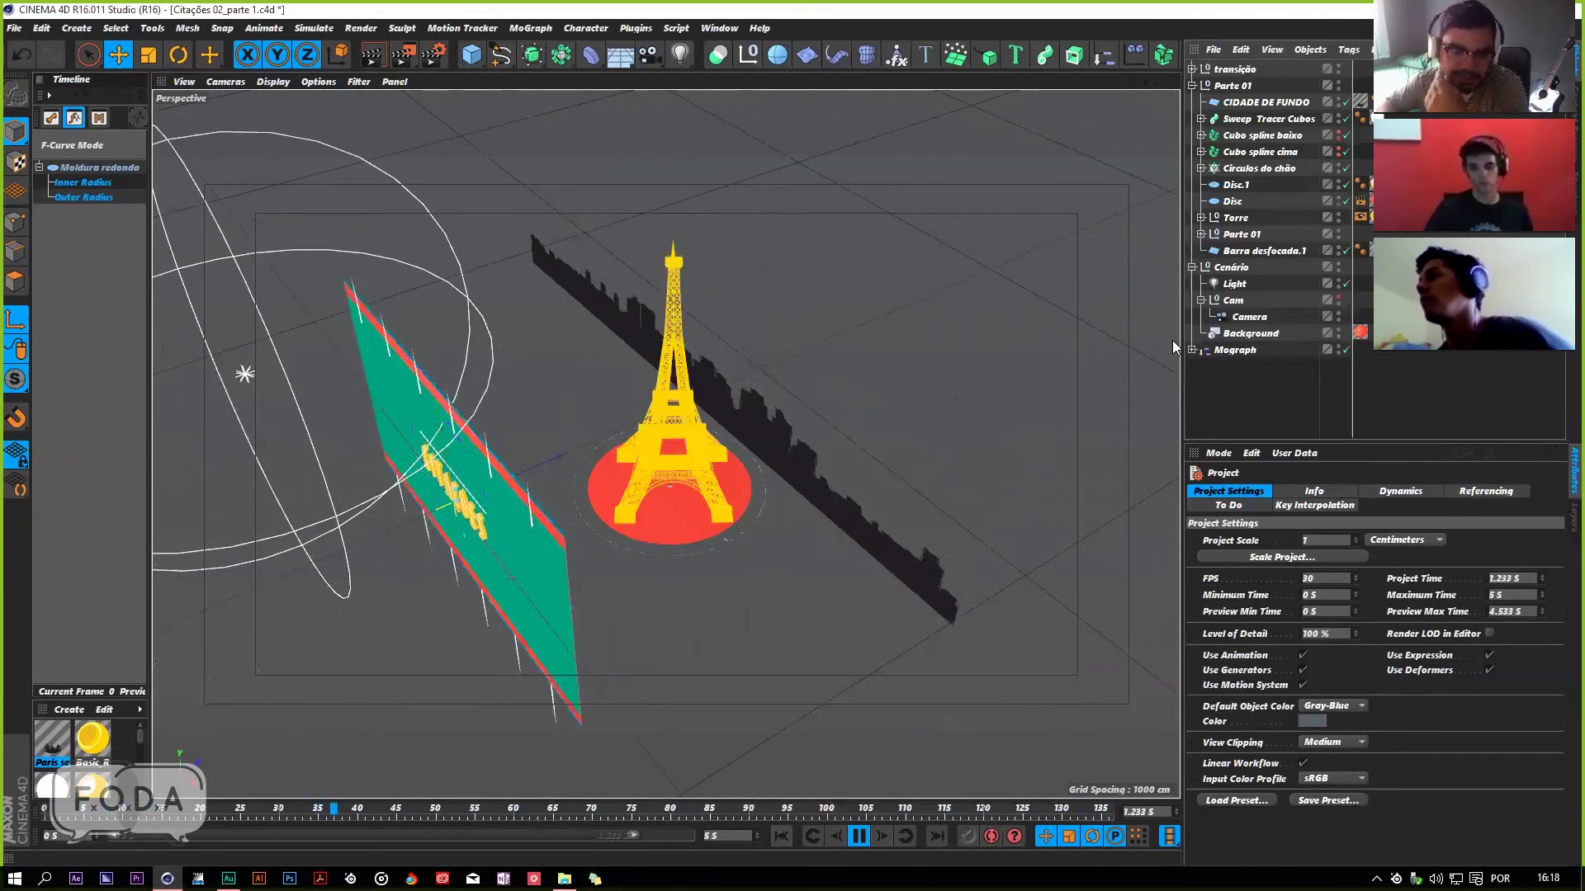
key("F8")
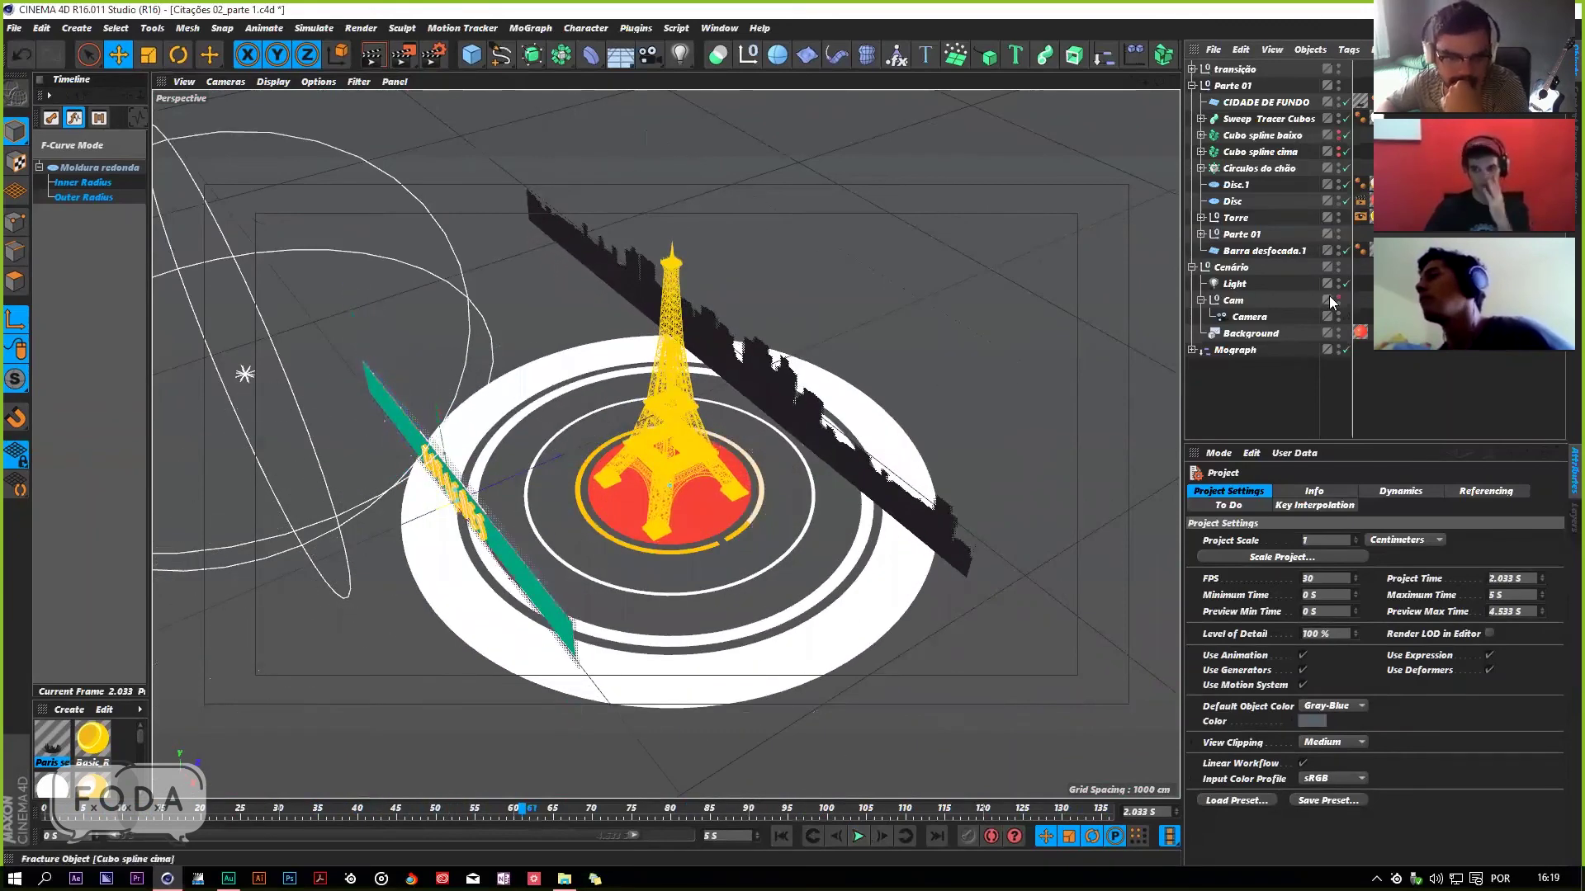
Step: Look through the scene Camera, disable Transparency on material Mat.2, and render the view
left_click(1344, 316)
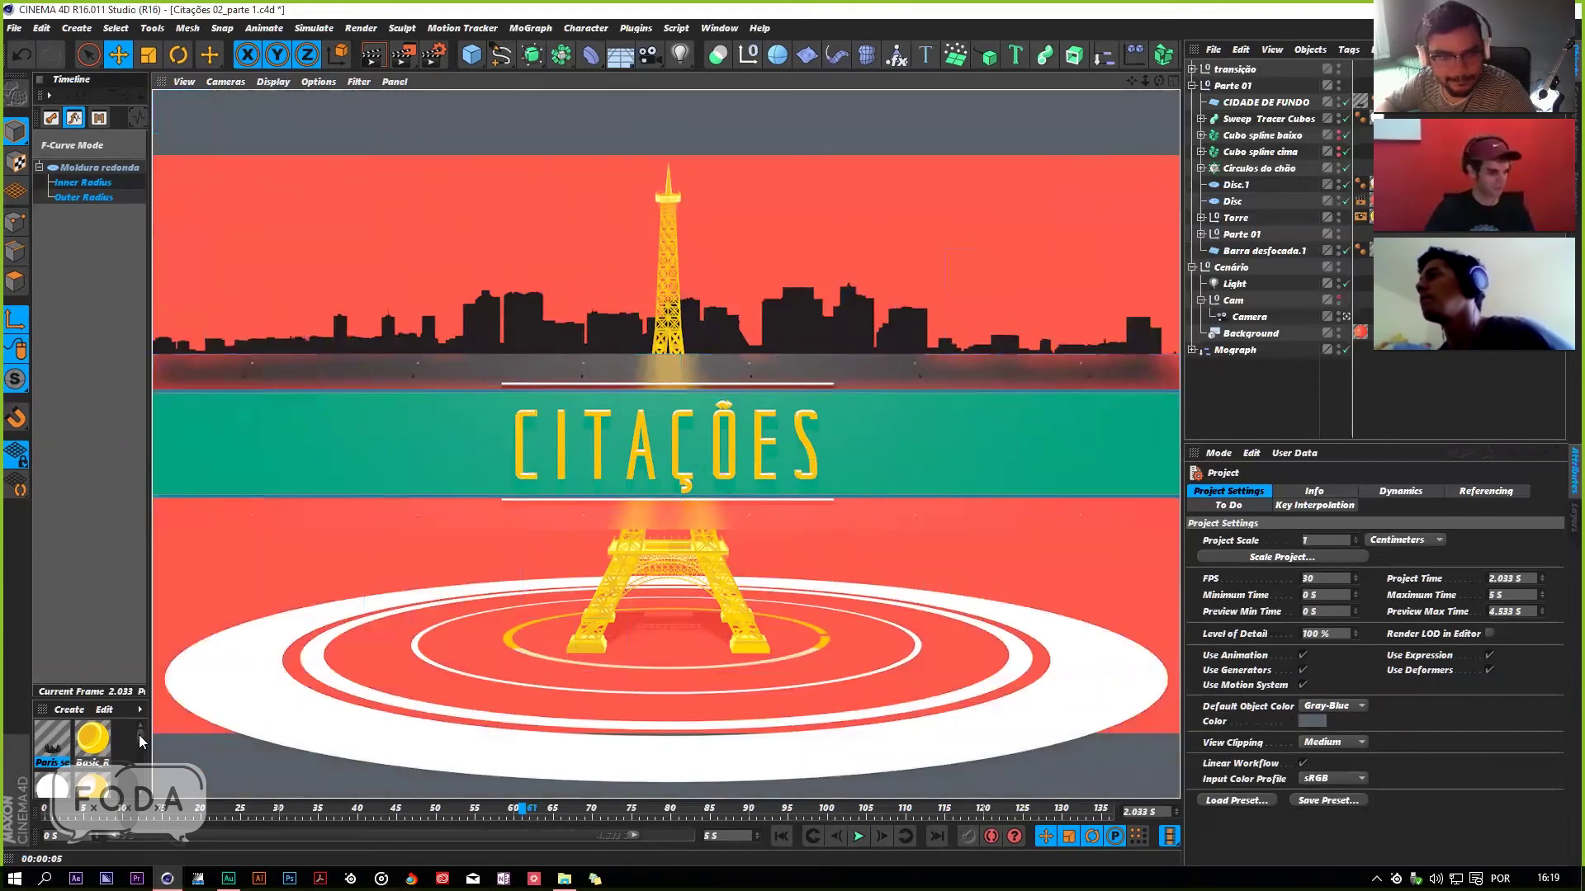
scroll(136, 747, "down", 2)
double_click(47, 738)
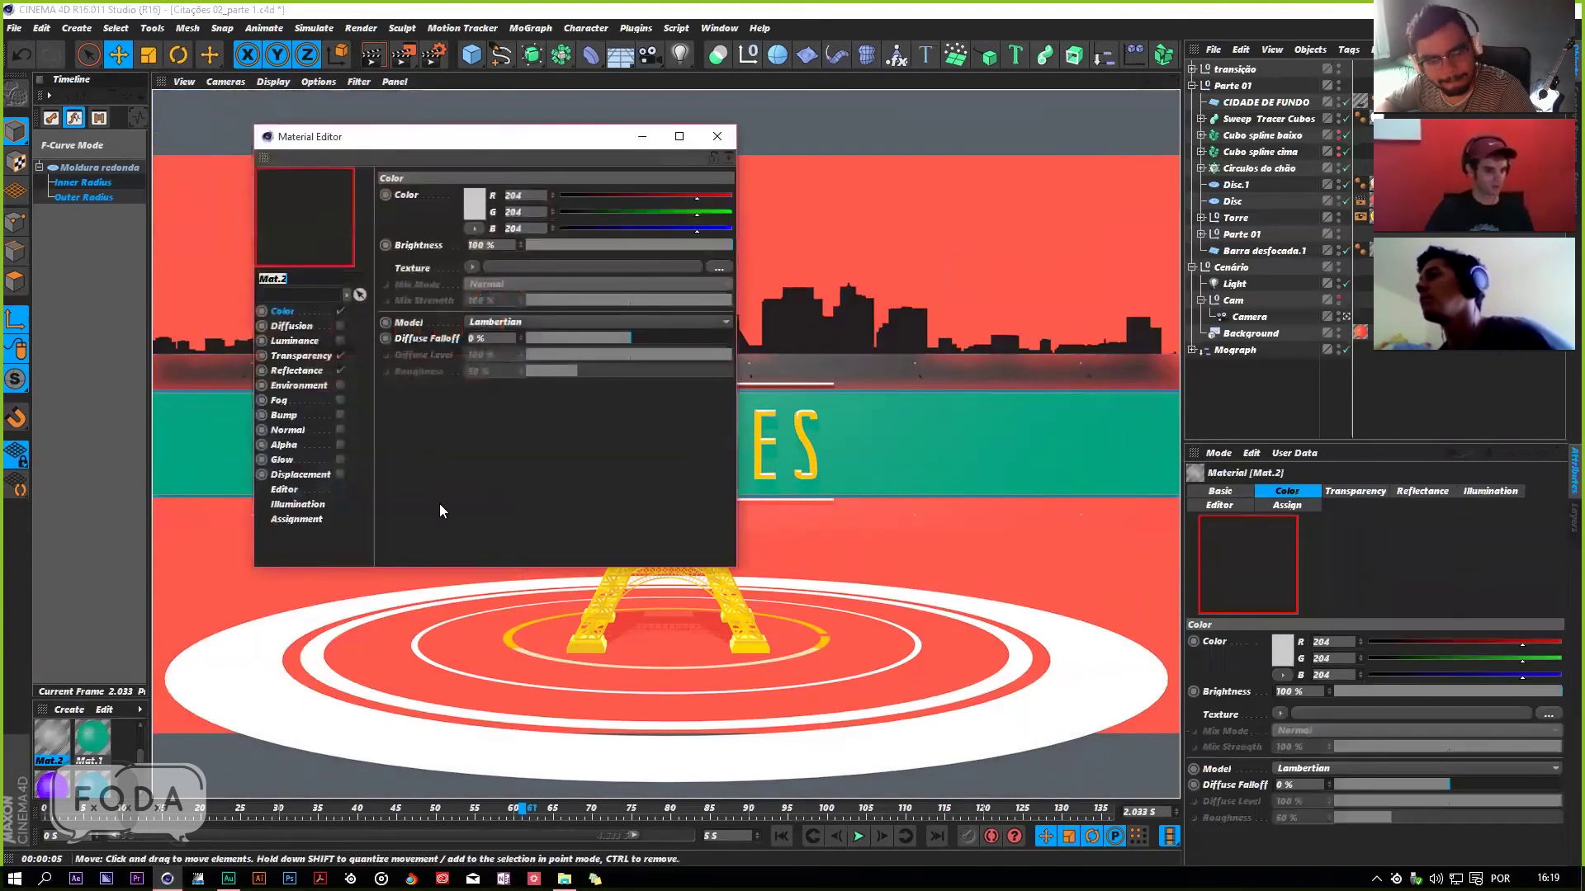
left_click(338, 356)
left_click(730, 135)
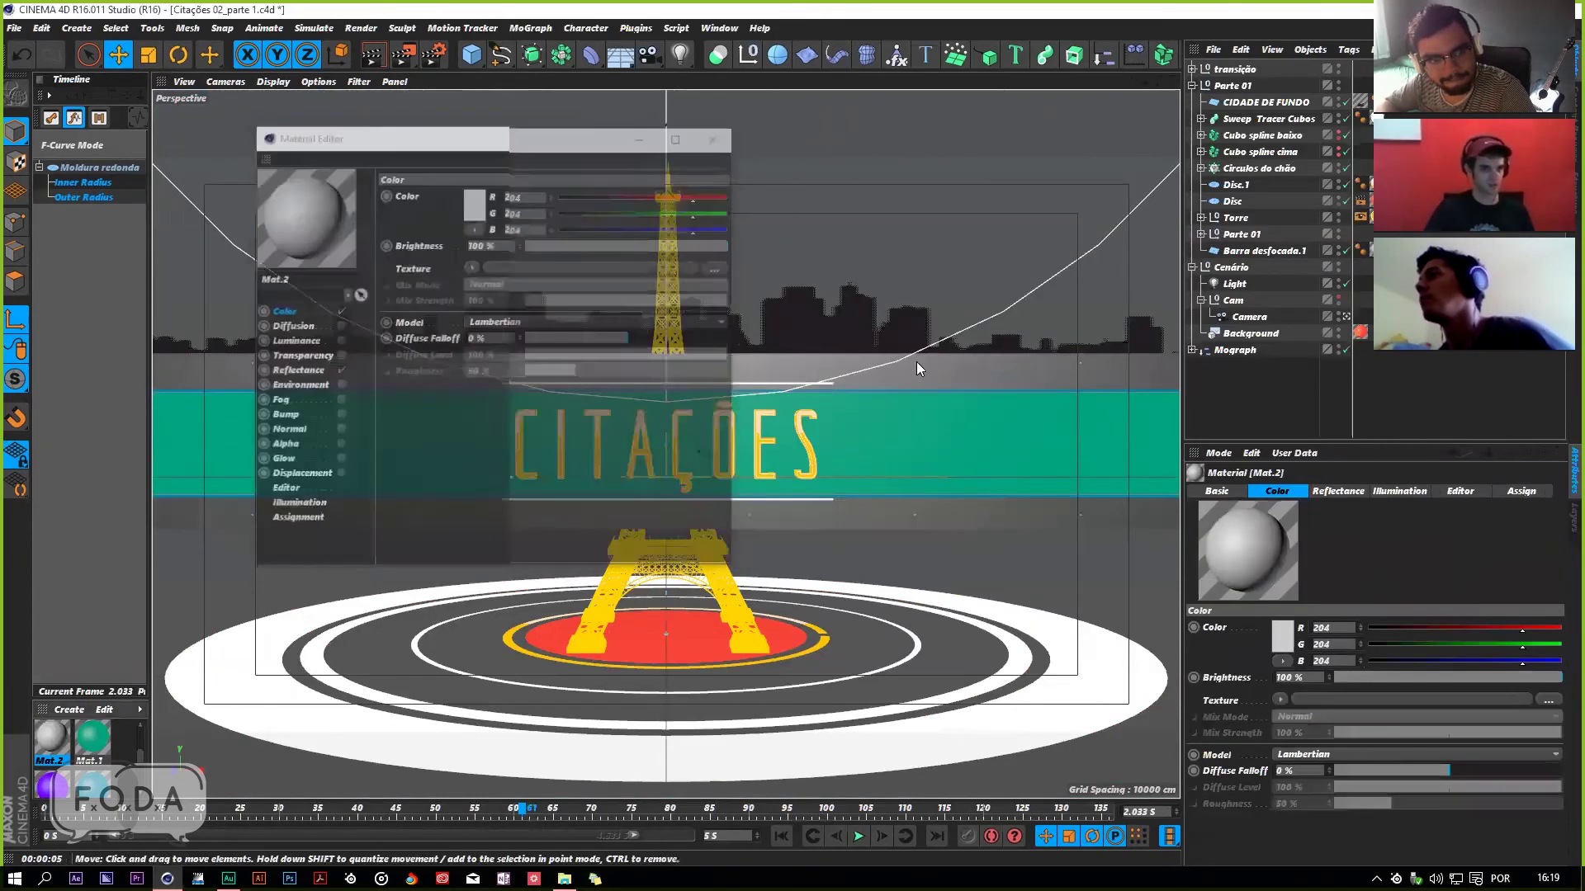
key("ctrl+r")
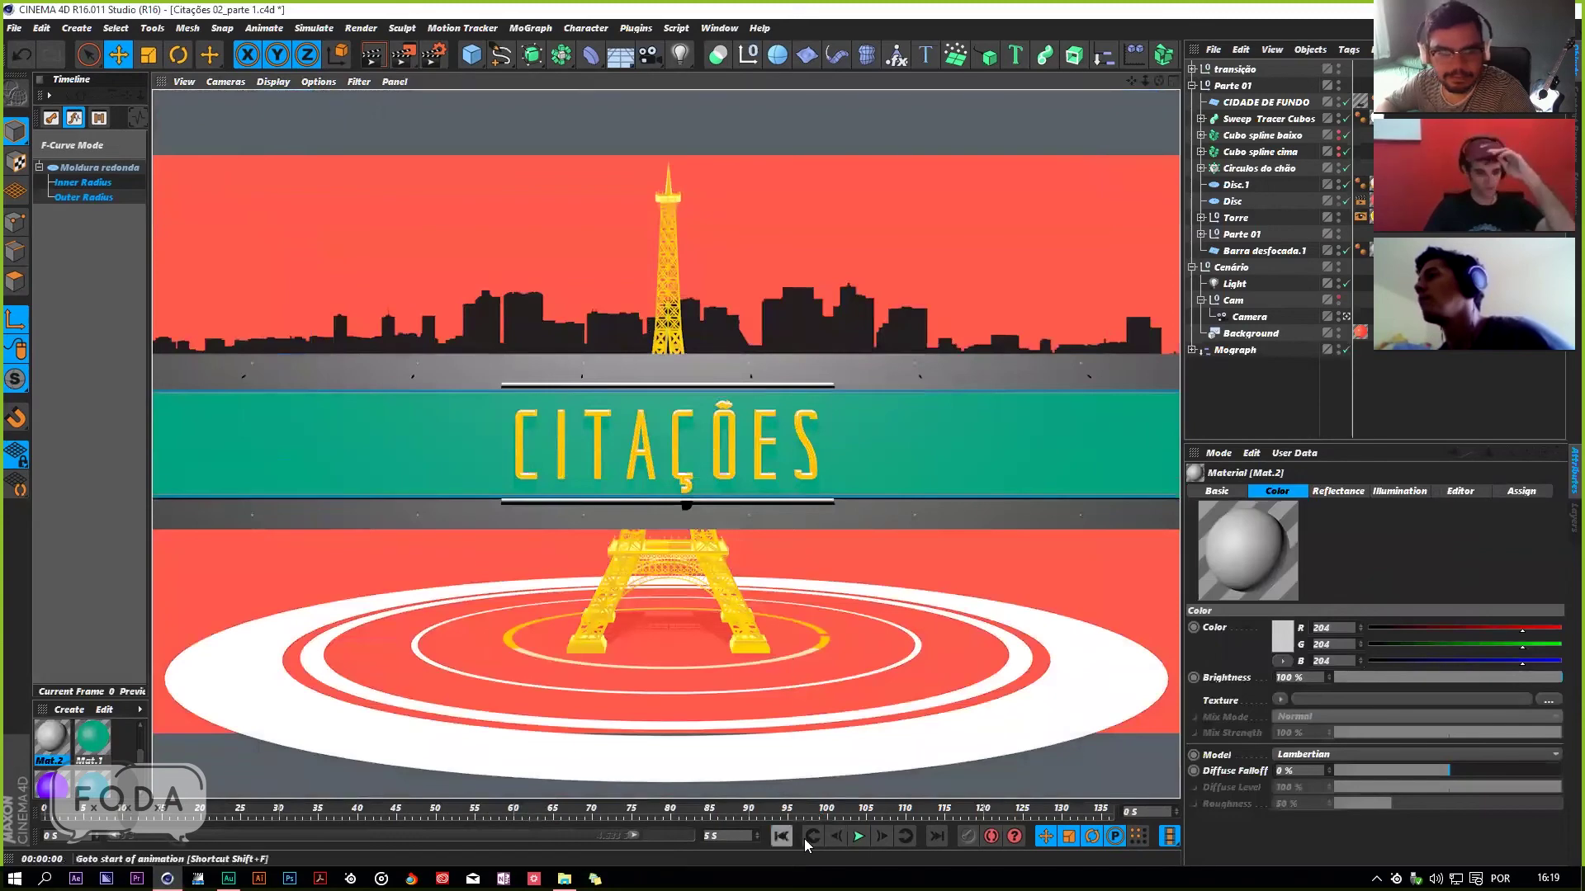
Step: Play the animation, dismiss the MAXON Online Updater, switch to the scene Camera, and stop playback at 4.267 s
left_click(859, 836)
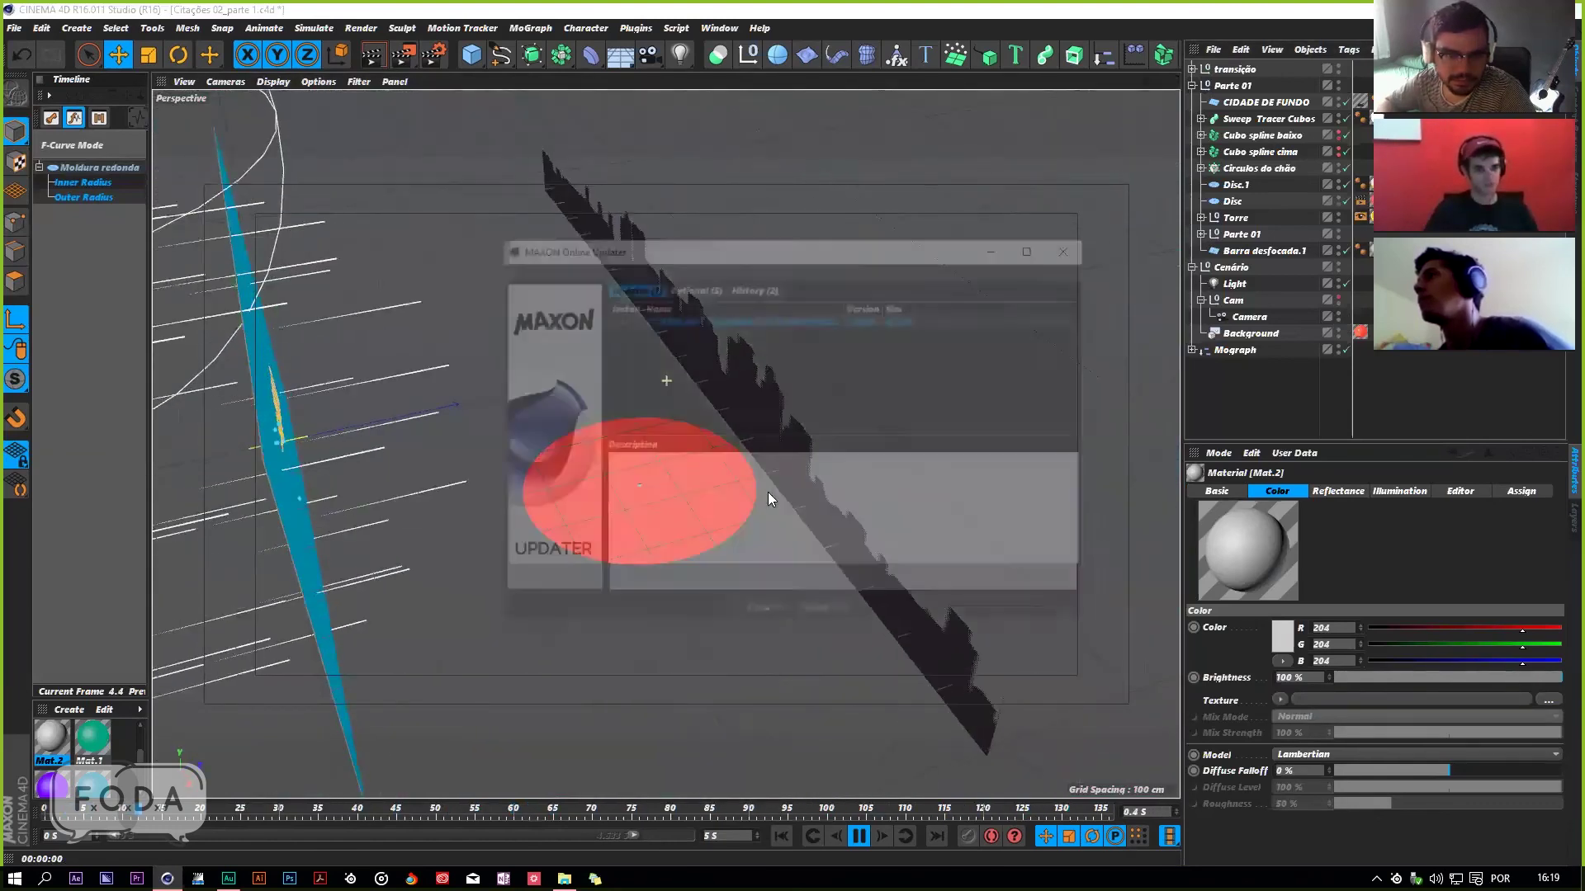
left_click(757, 615)
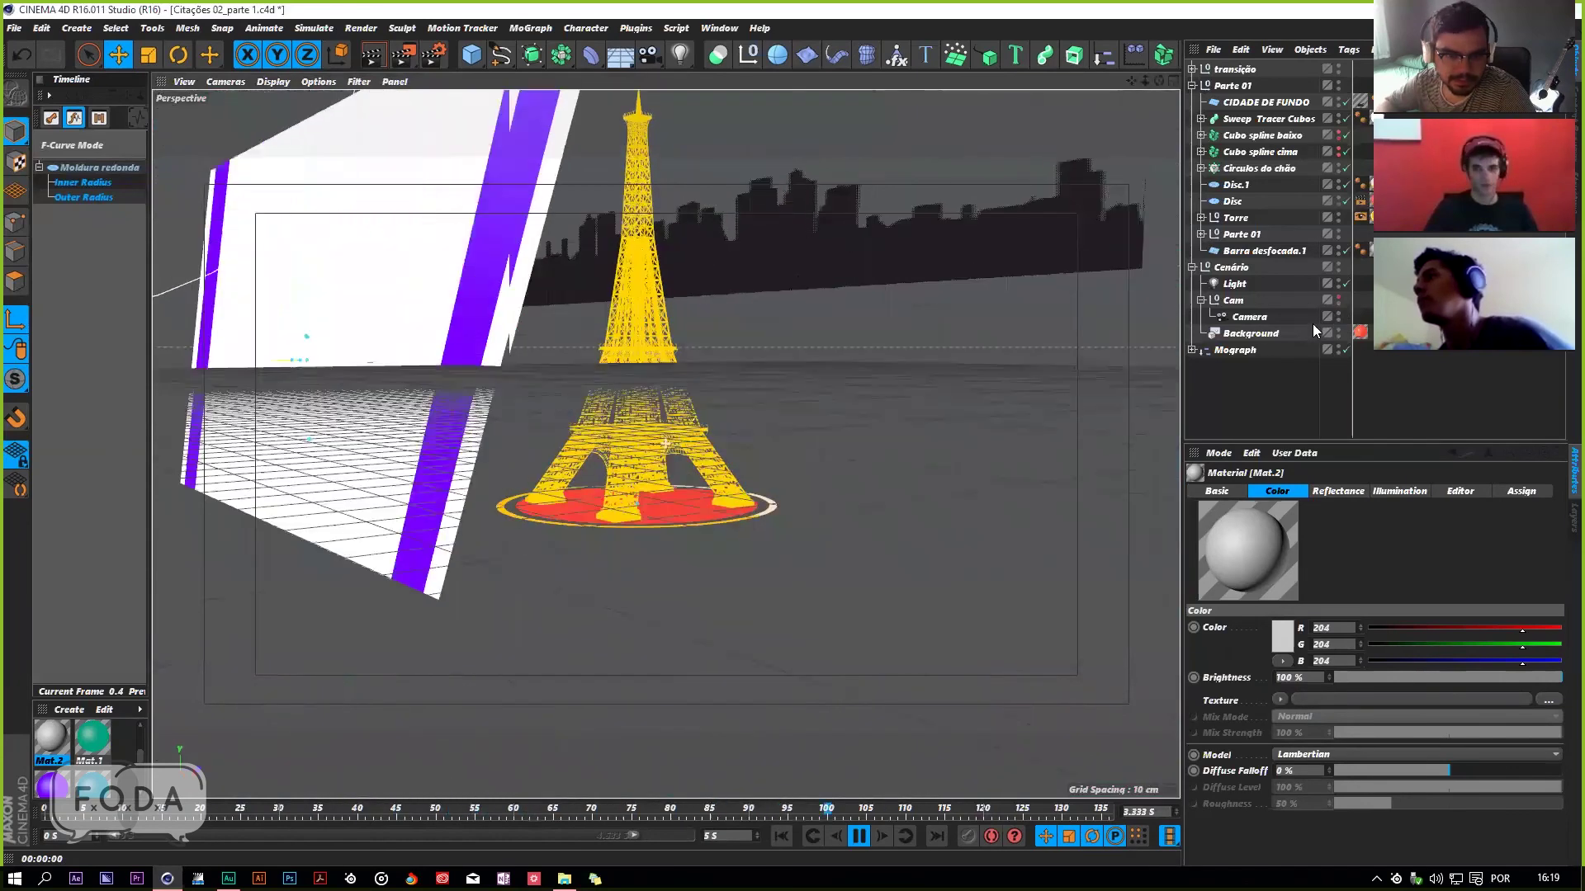
left_click(1344, 315)
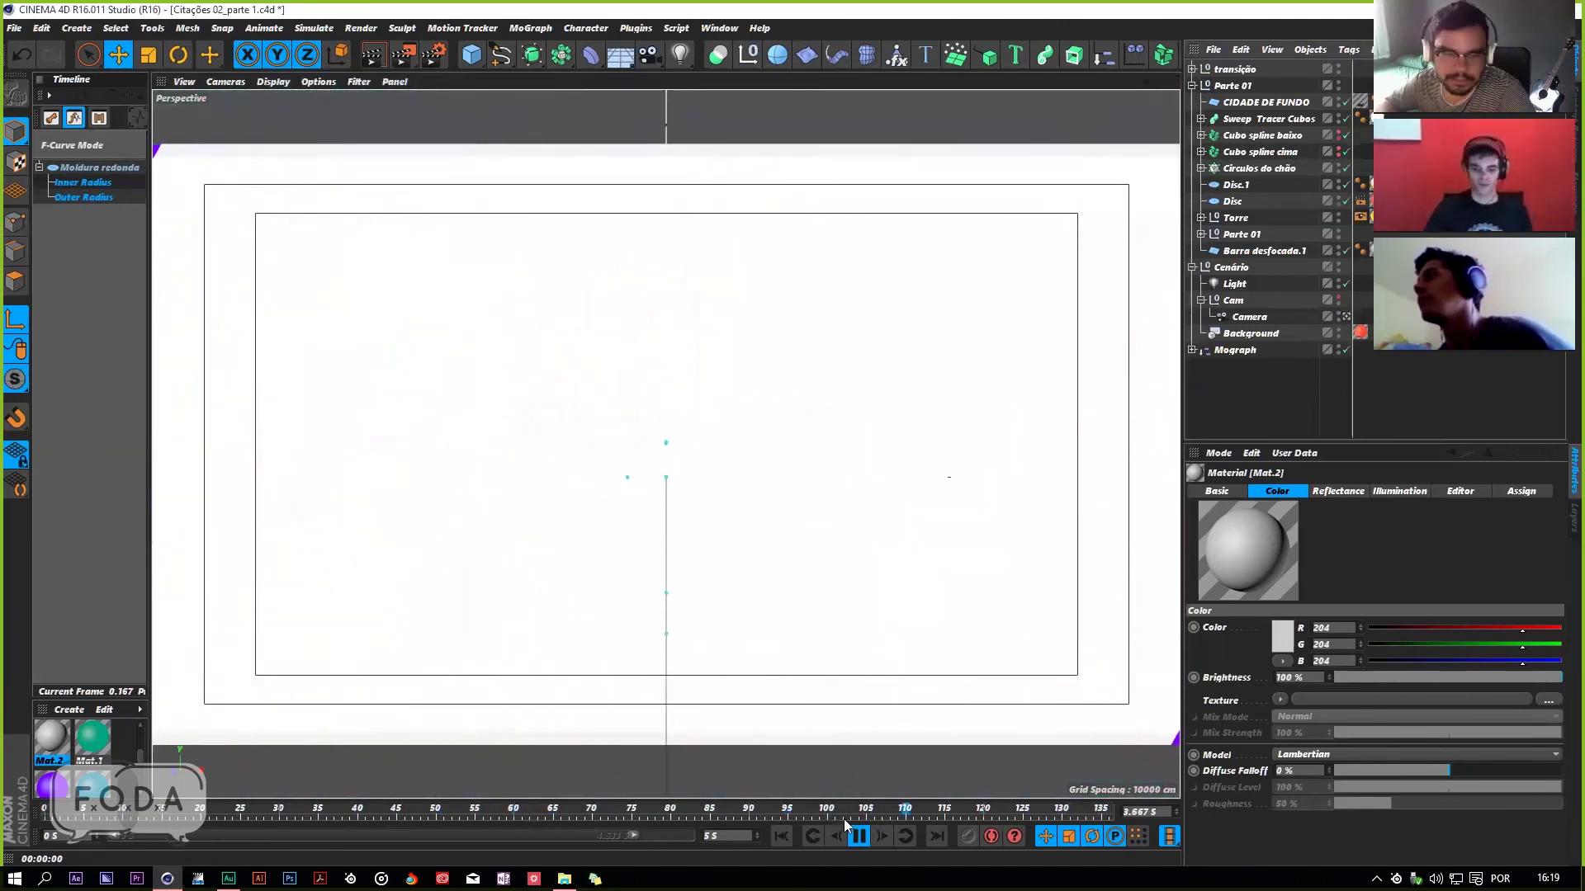
left_click(858, 836)
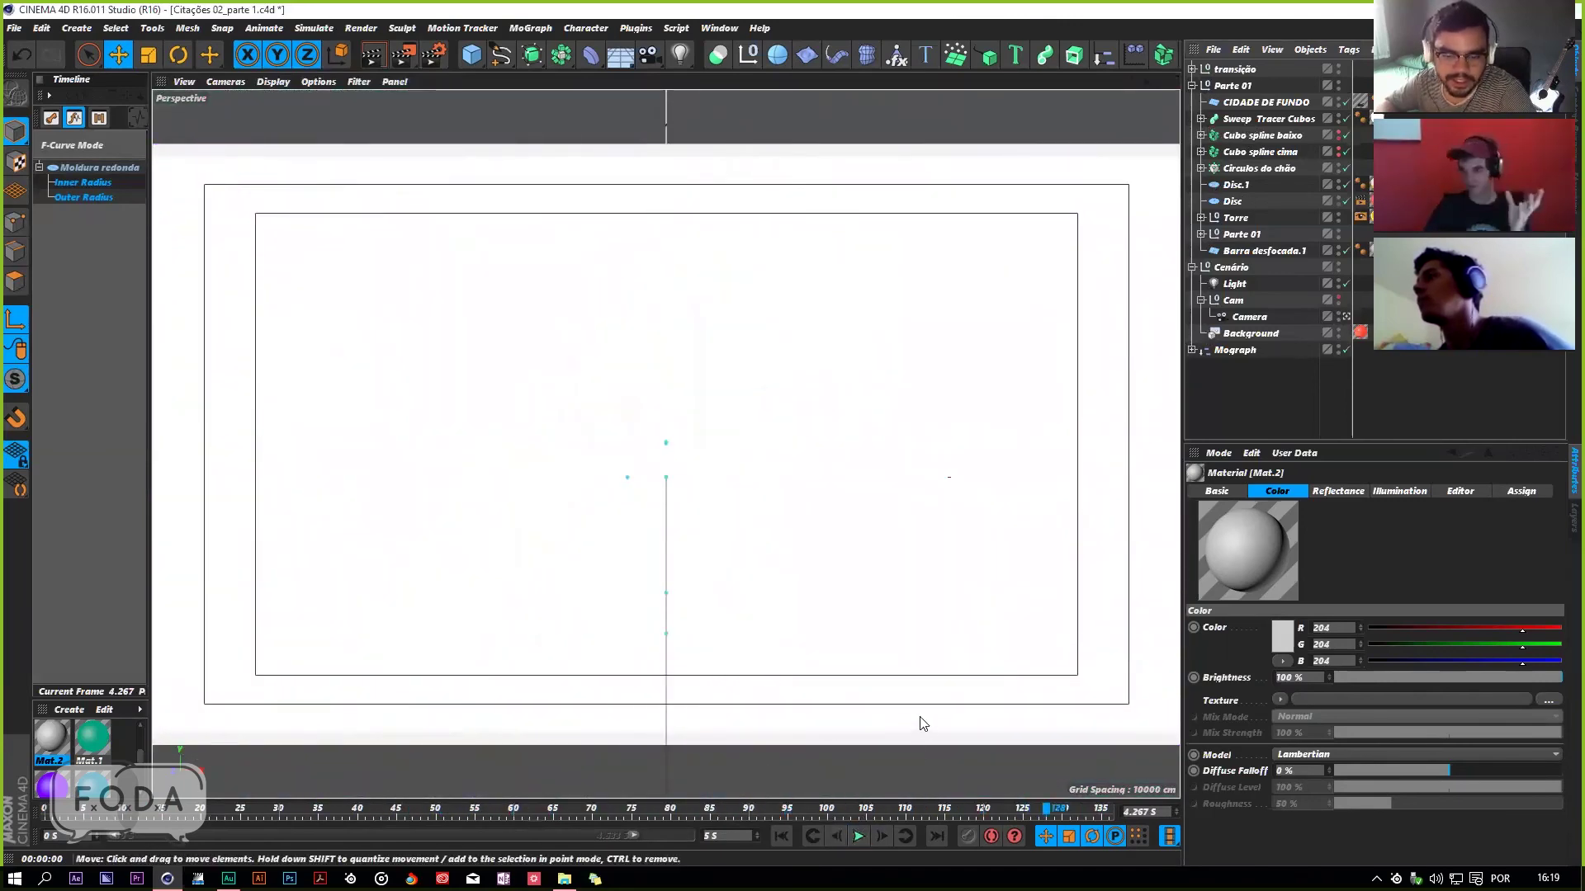
Step: Leave the scene camera, replay the animation from the start to 0.4 s, and render the angled view of the CITAÇÕES panel
left_click(1343, 319)
left_click_drag(497, 405, 813, 767)
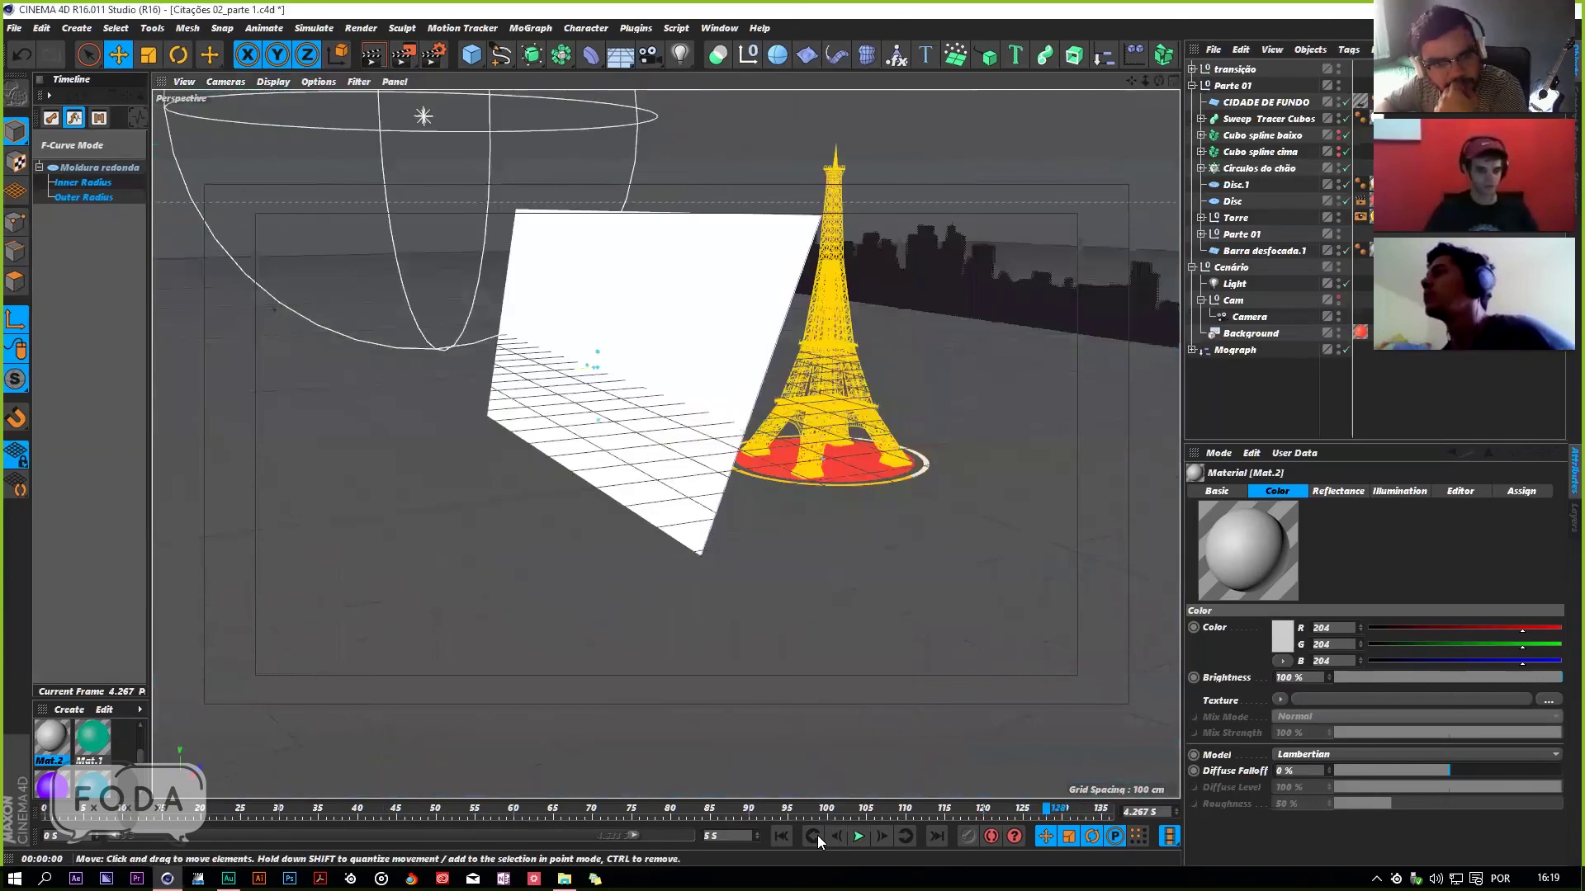
left_click(819, 835)
left_click(860, 836)
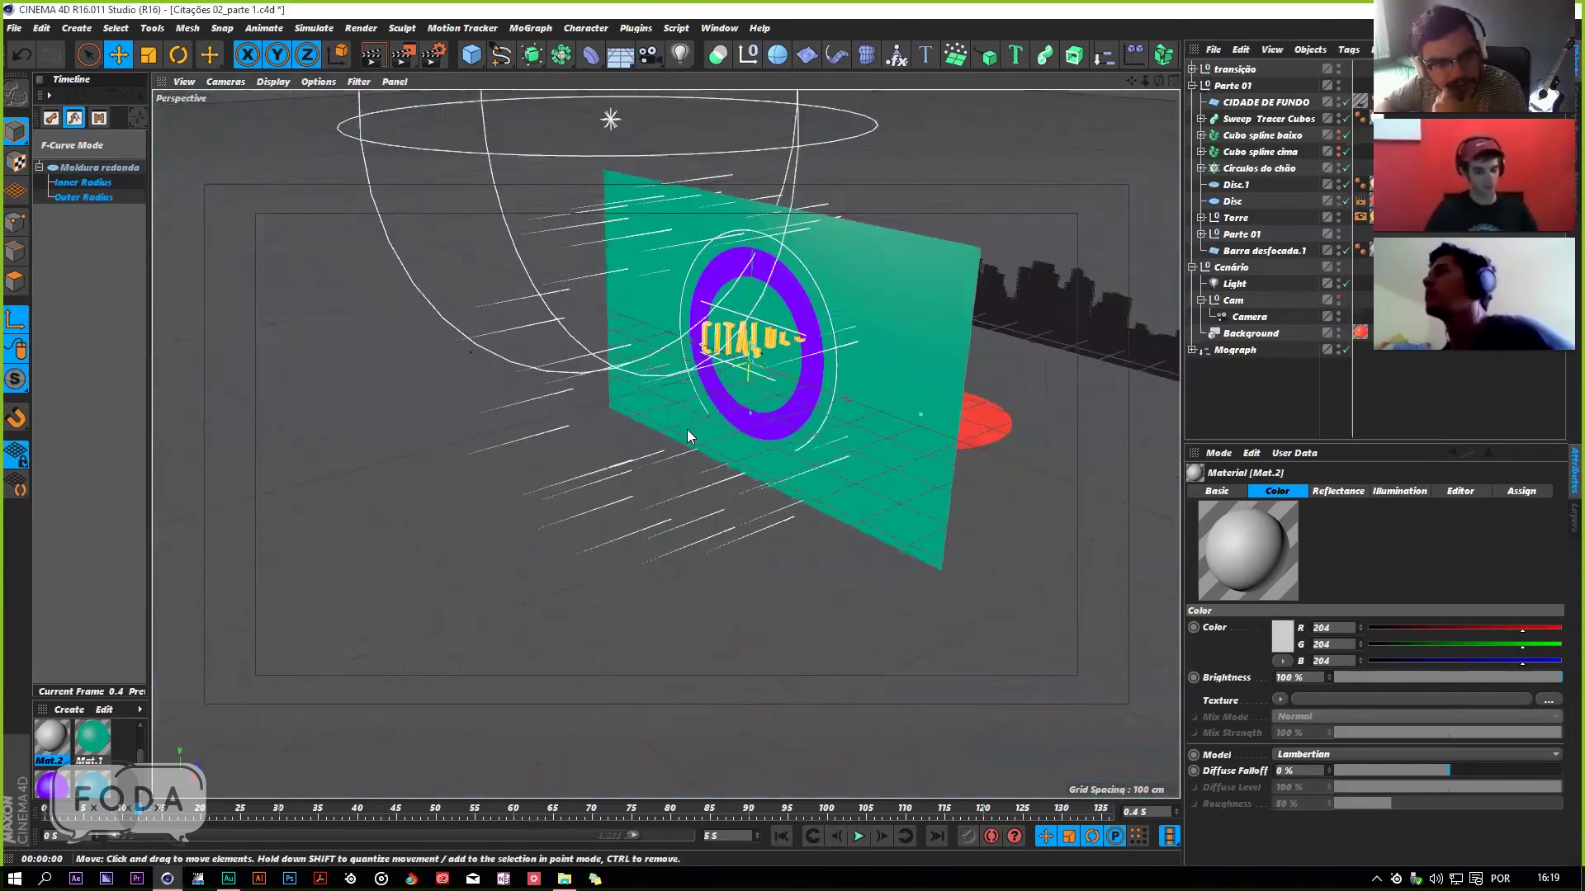
key("ctrl+r")
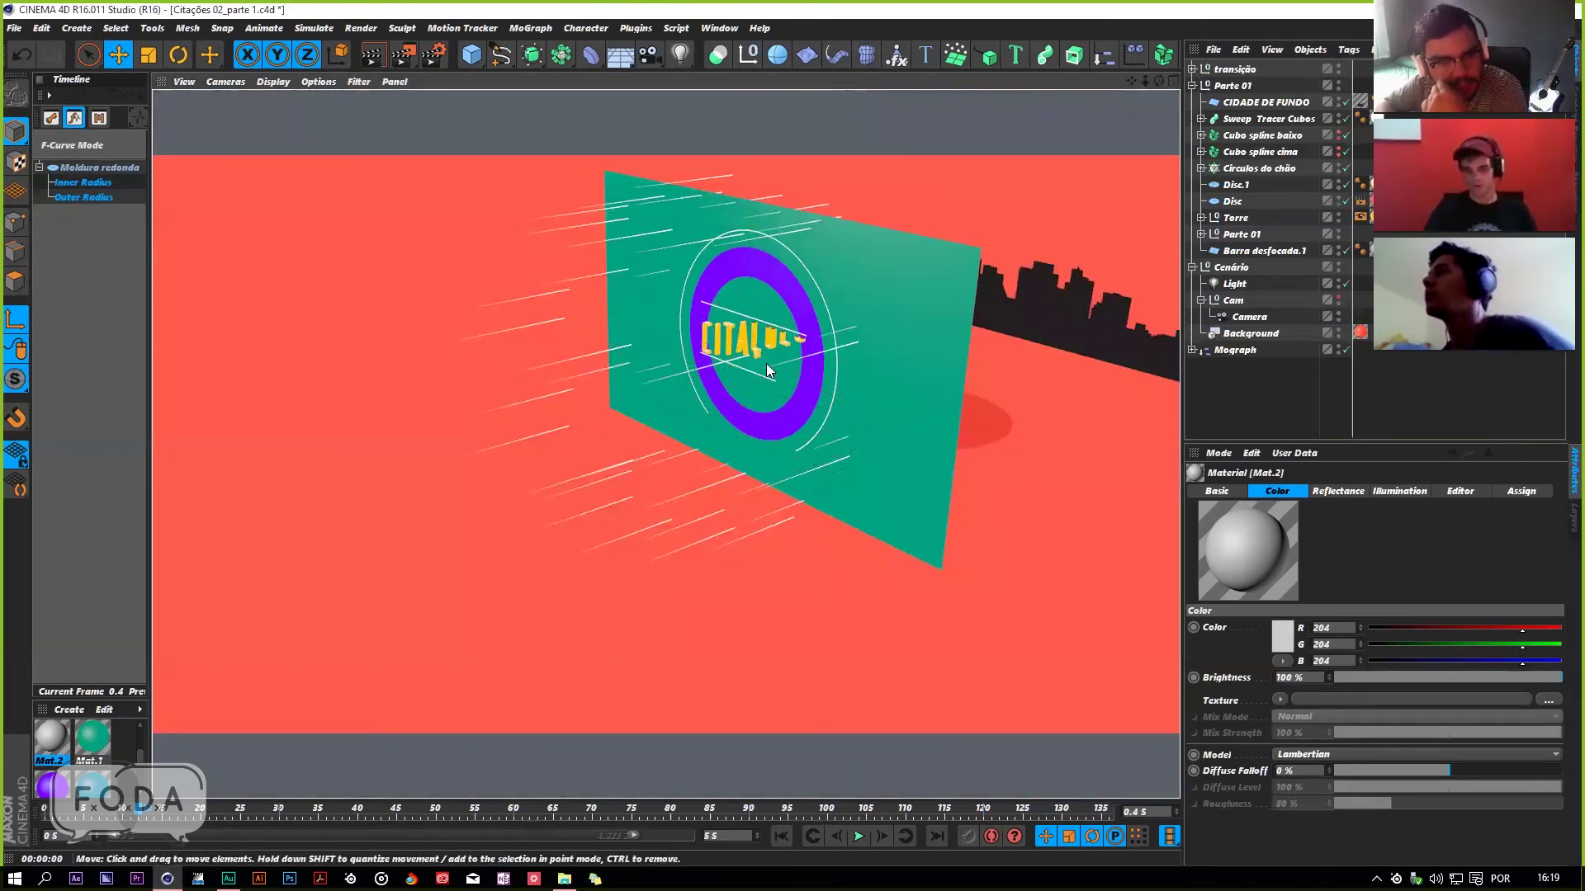
Step: Collapse Cenário and inspect the Cube objects inside Cubo spline baixo and Cubo spline cima
left_click(1192, 267)
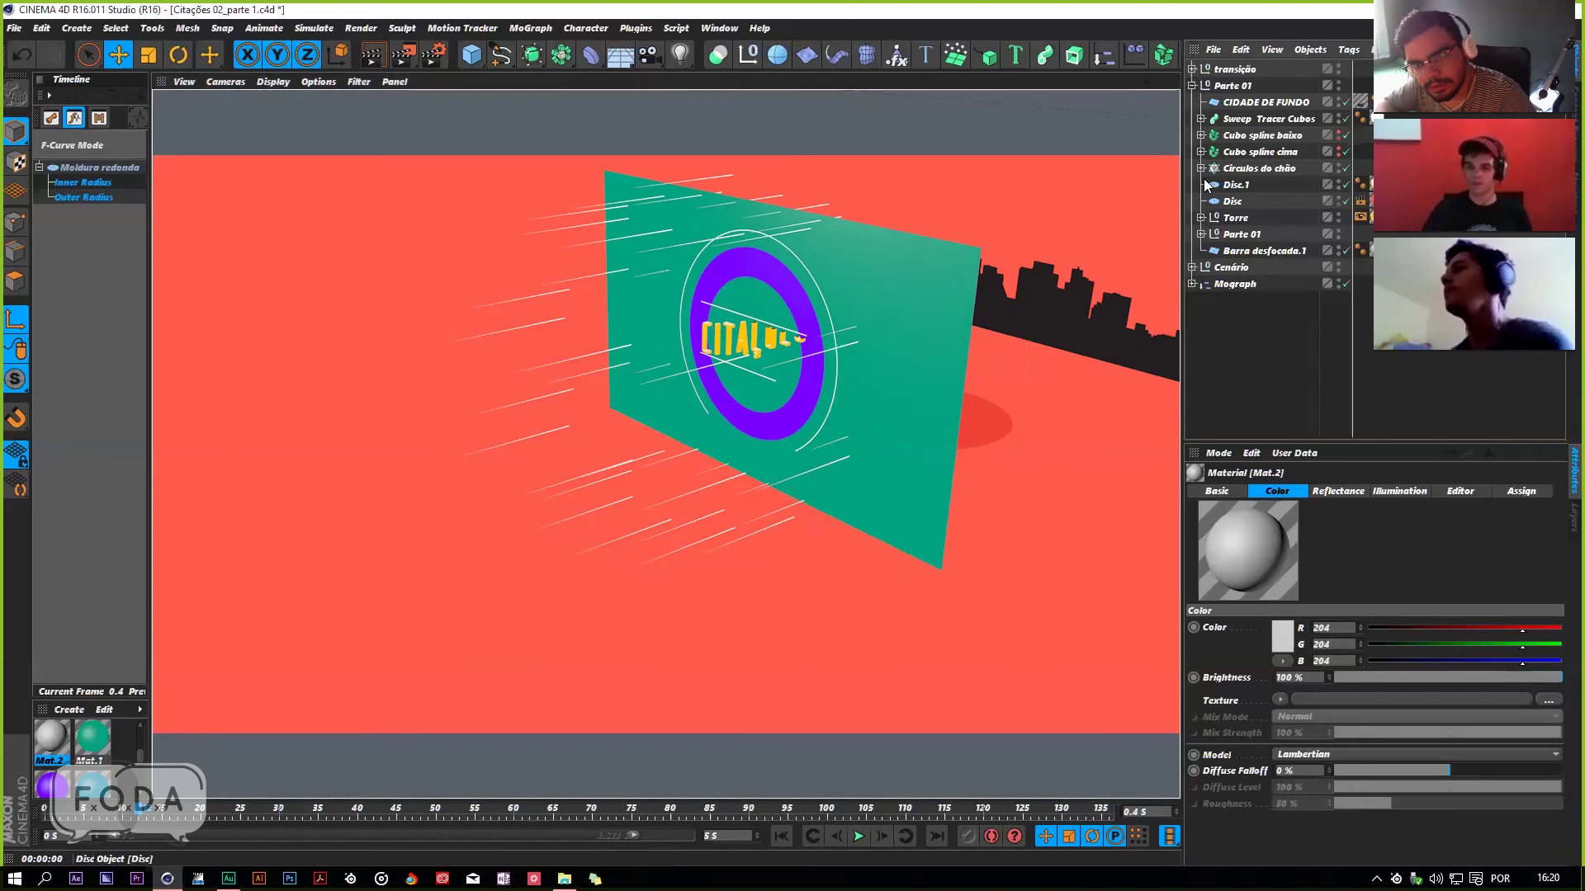
left_click(1200, 136)
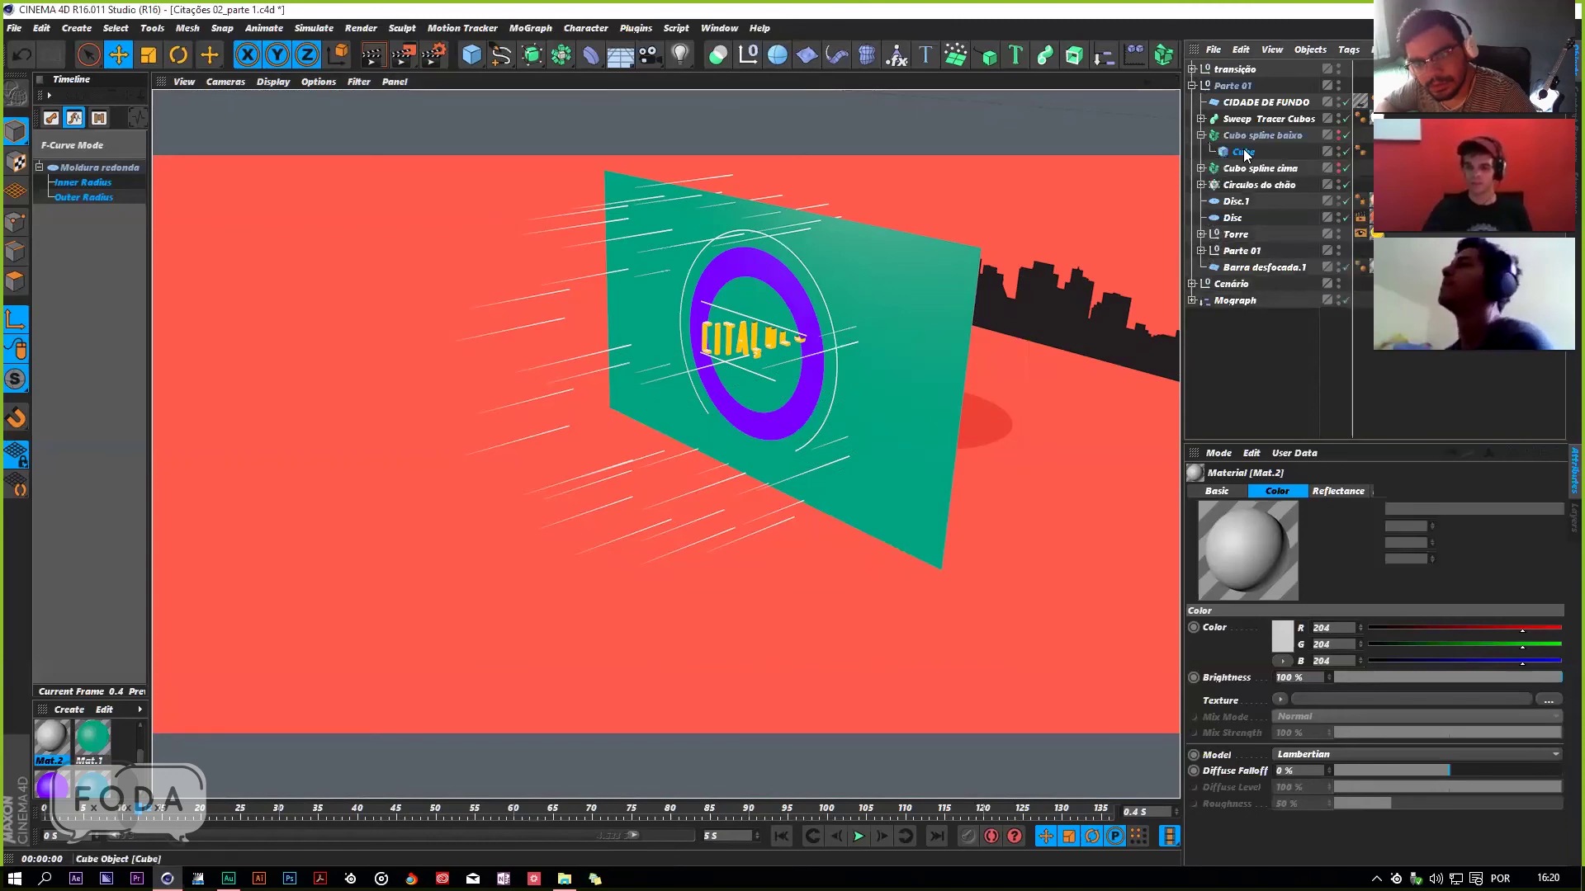
left_click(1271, 150)
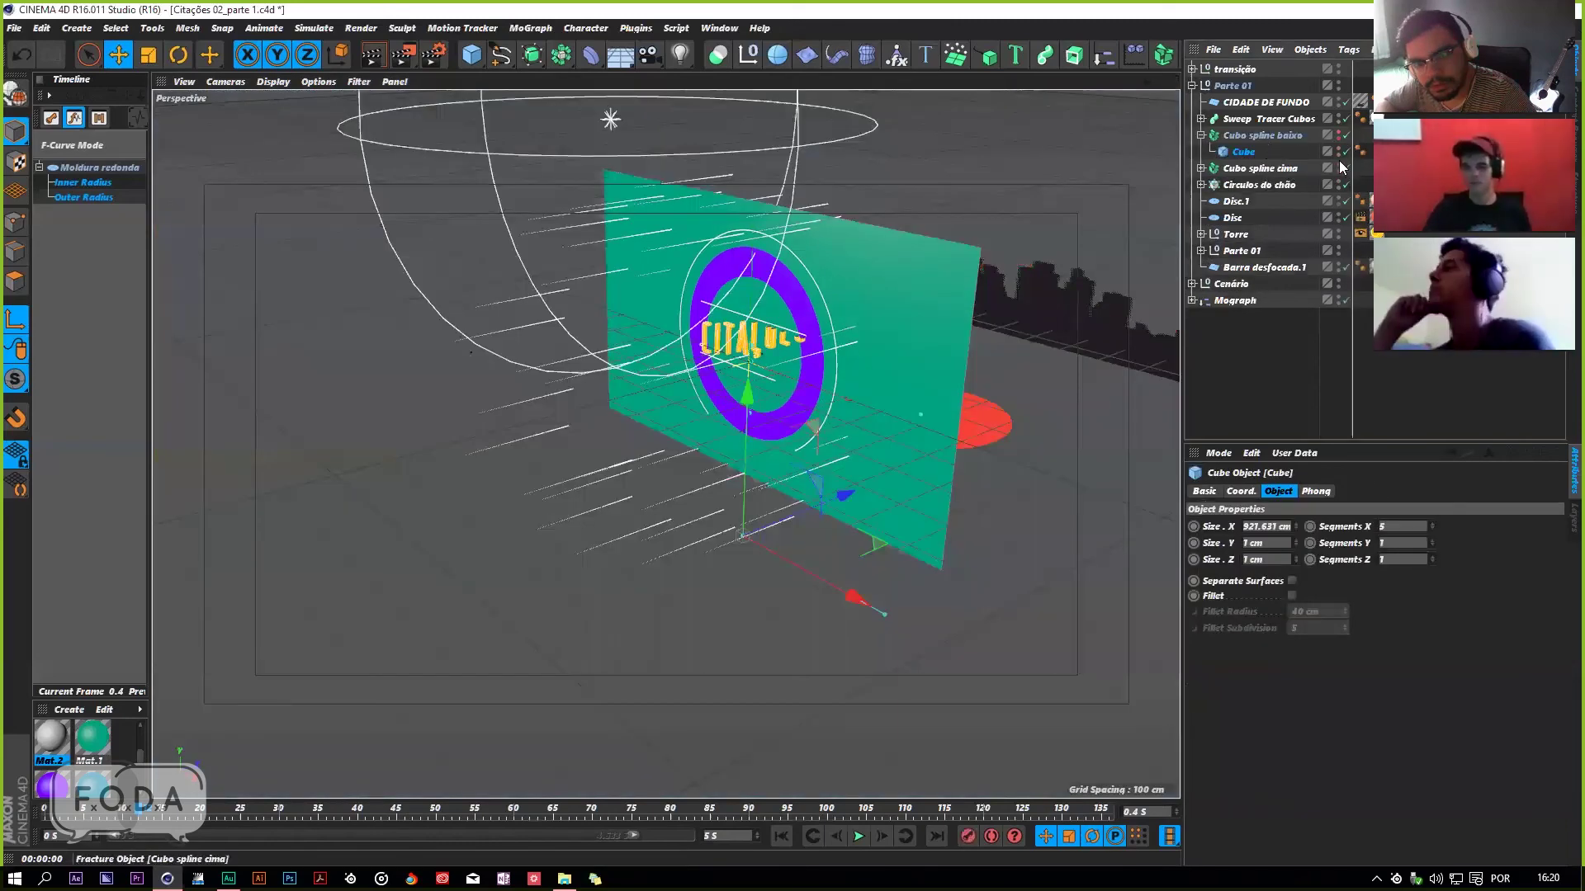
left_click(1202, 136)
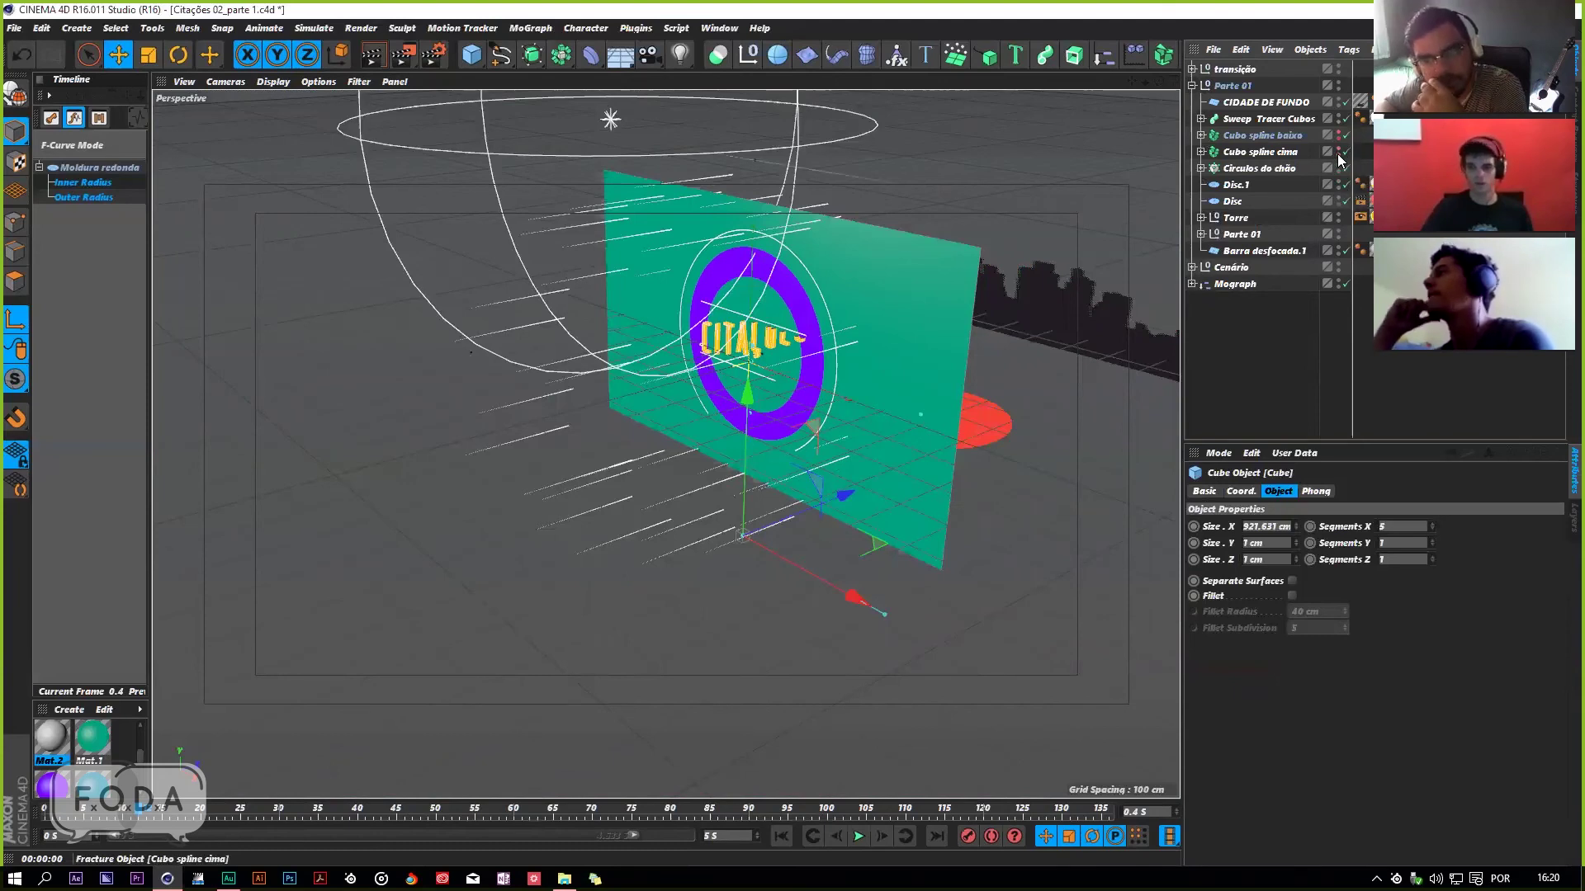
left_click(1200, 152)
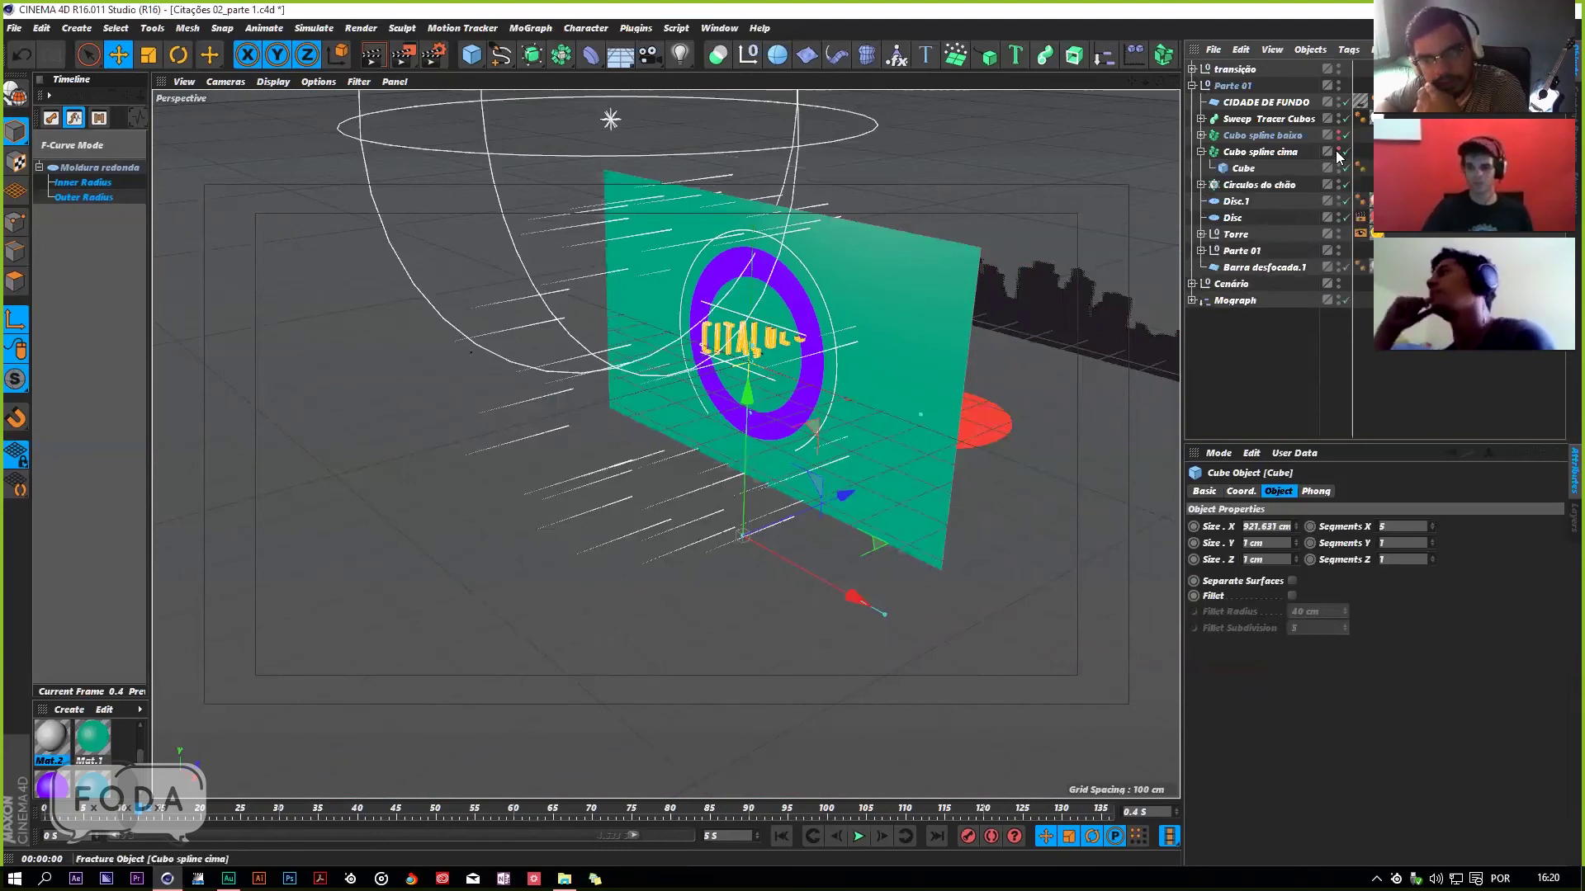
Step: Show the Bola Tracer sphere in the nested Parte 01 group, replay the animation with it, and hide it again
key("ctrl+z")
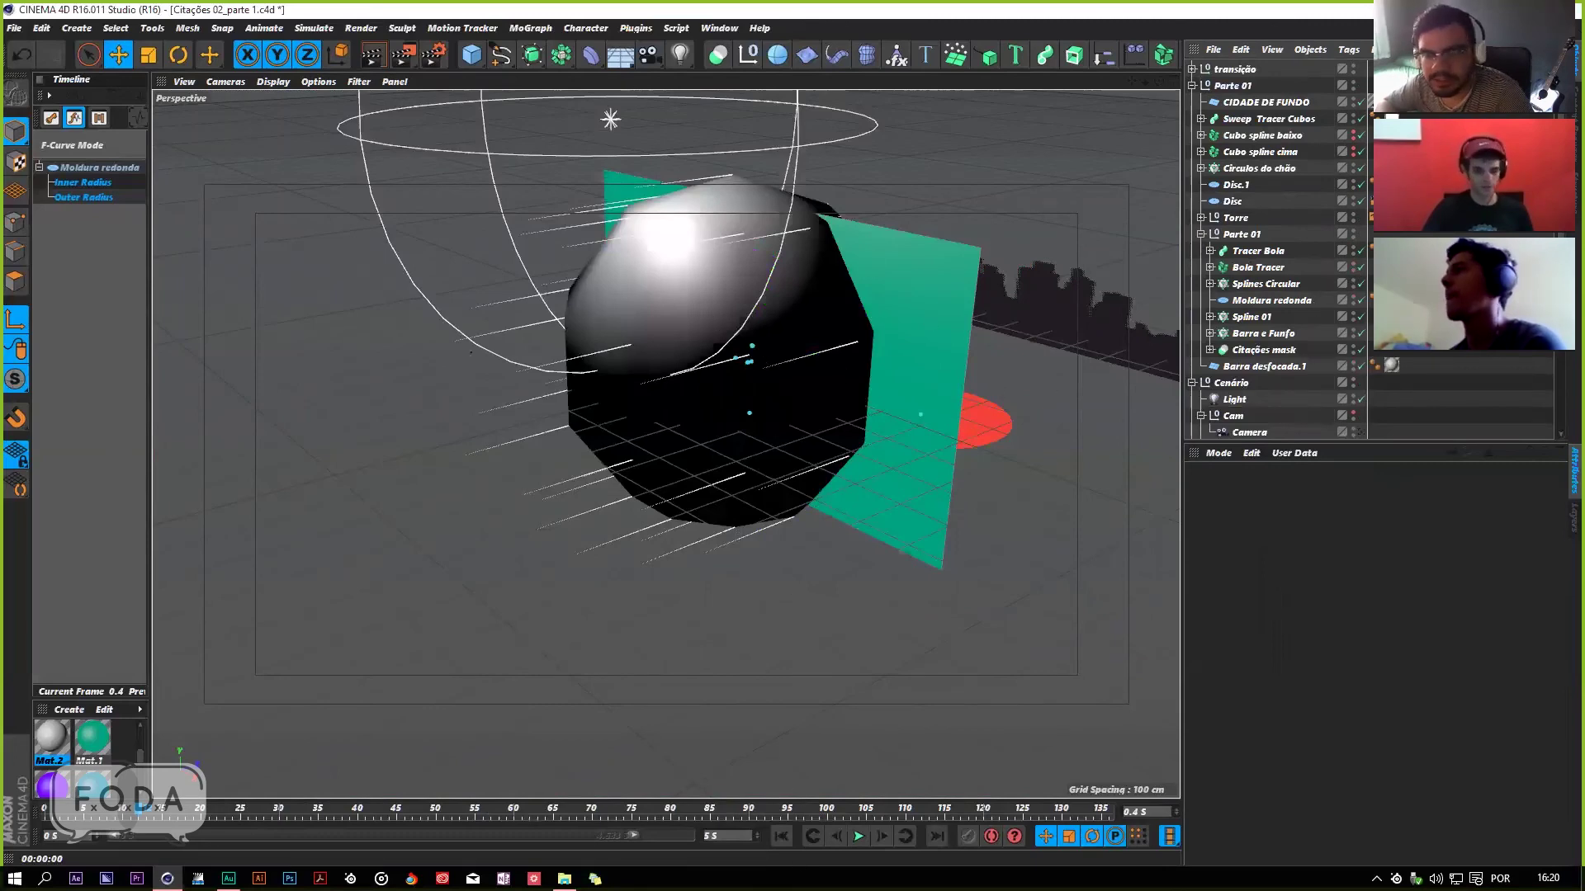
left_click(859, 836)
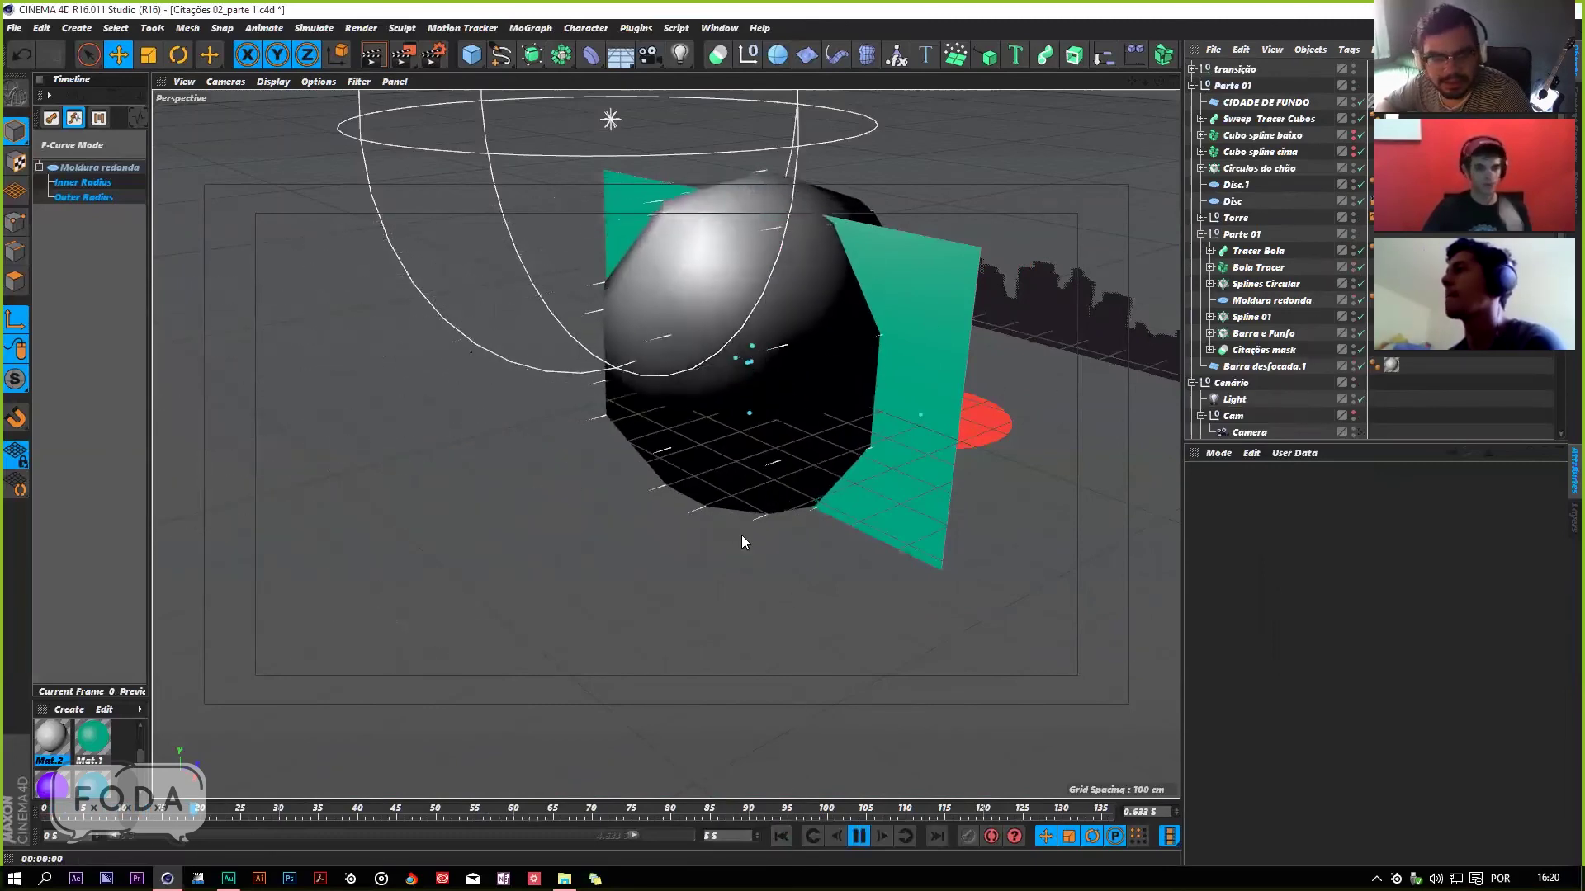
left_click(781, 836)
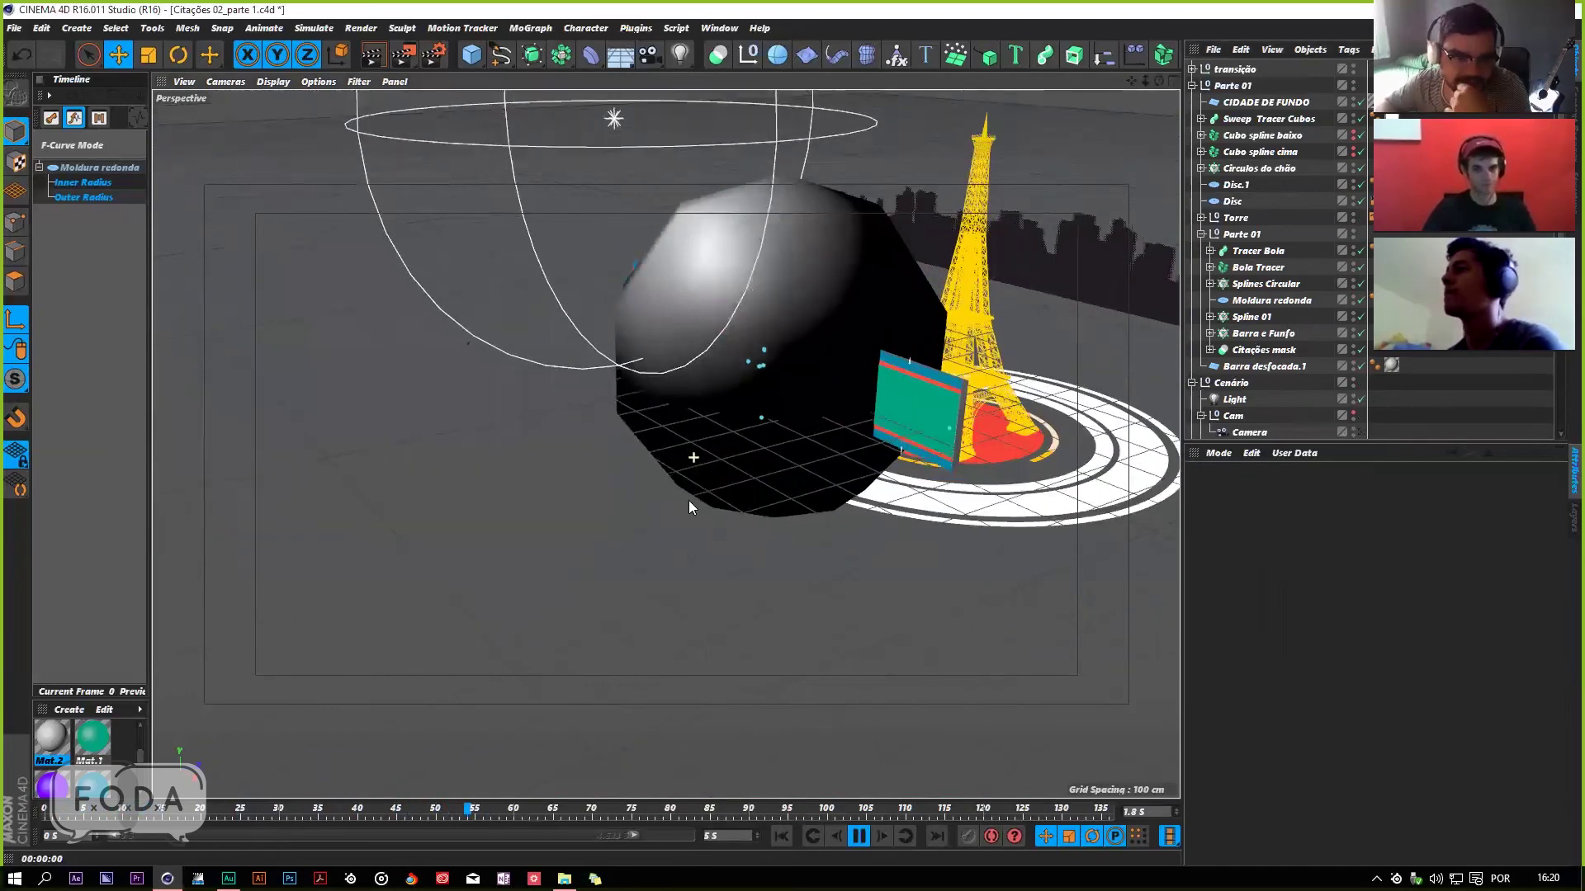
left_click(781, 836)
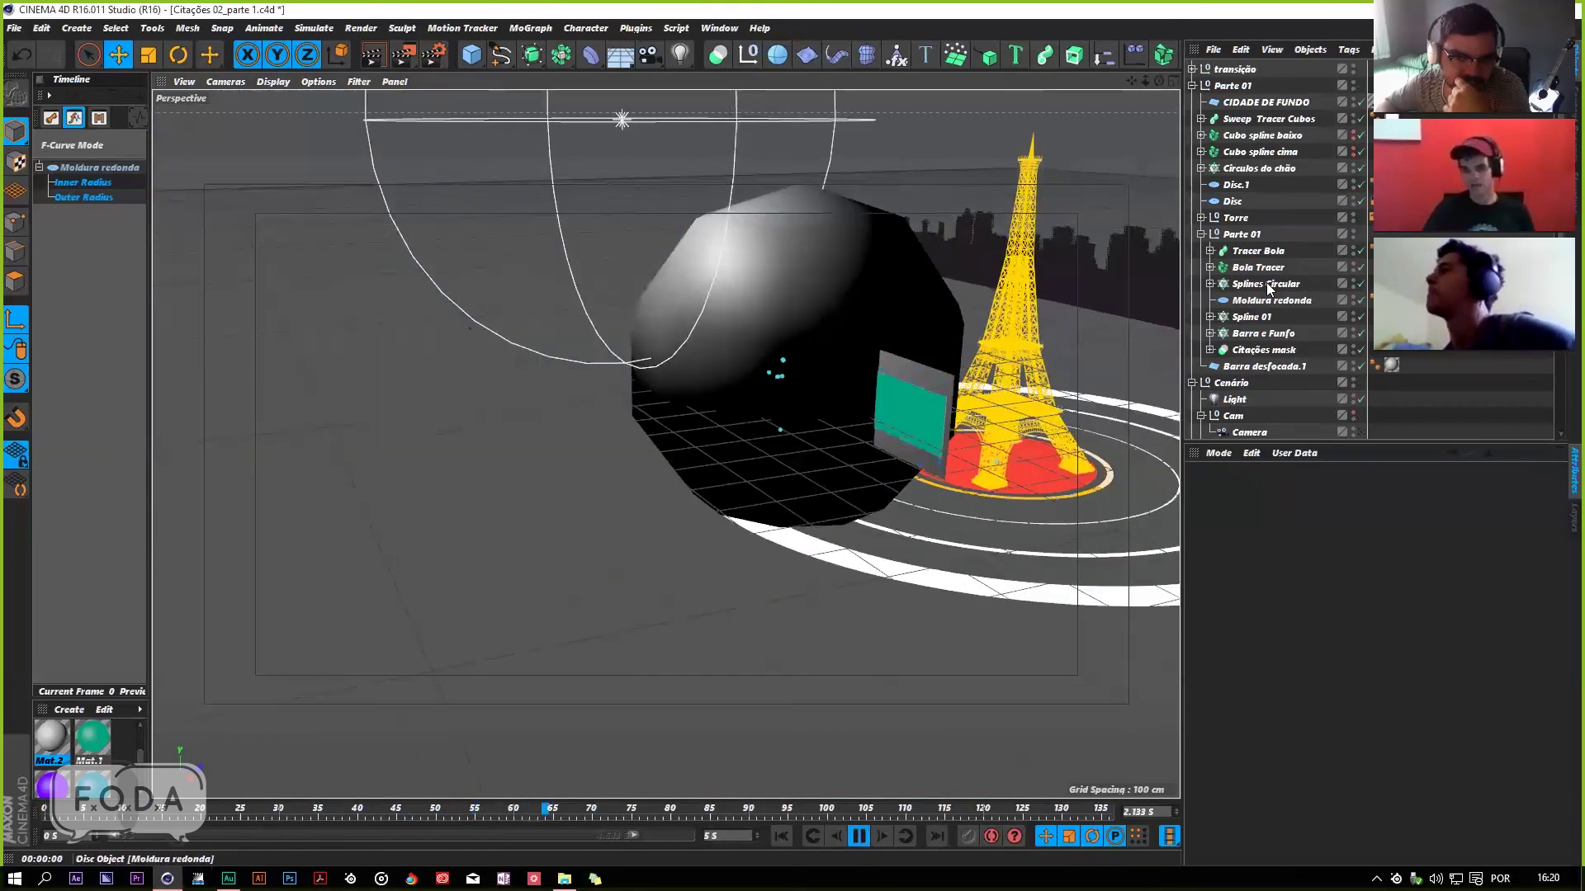
key("9")
key("e")
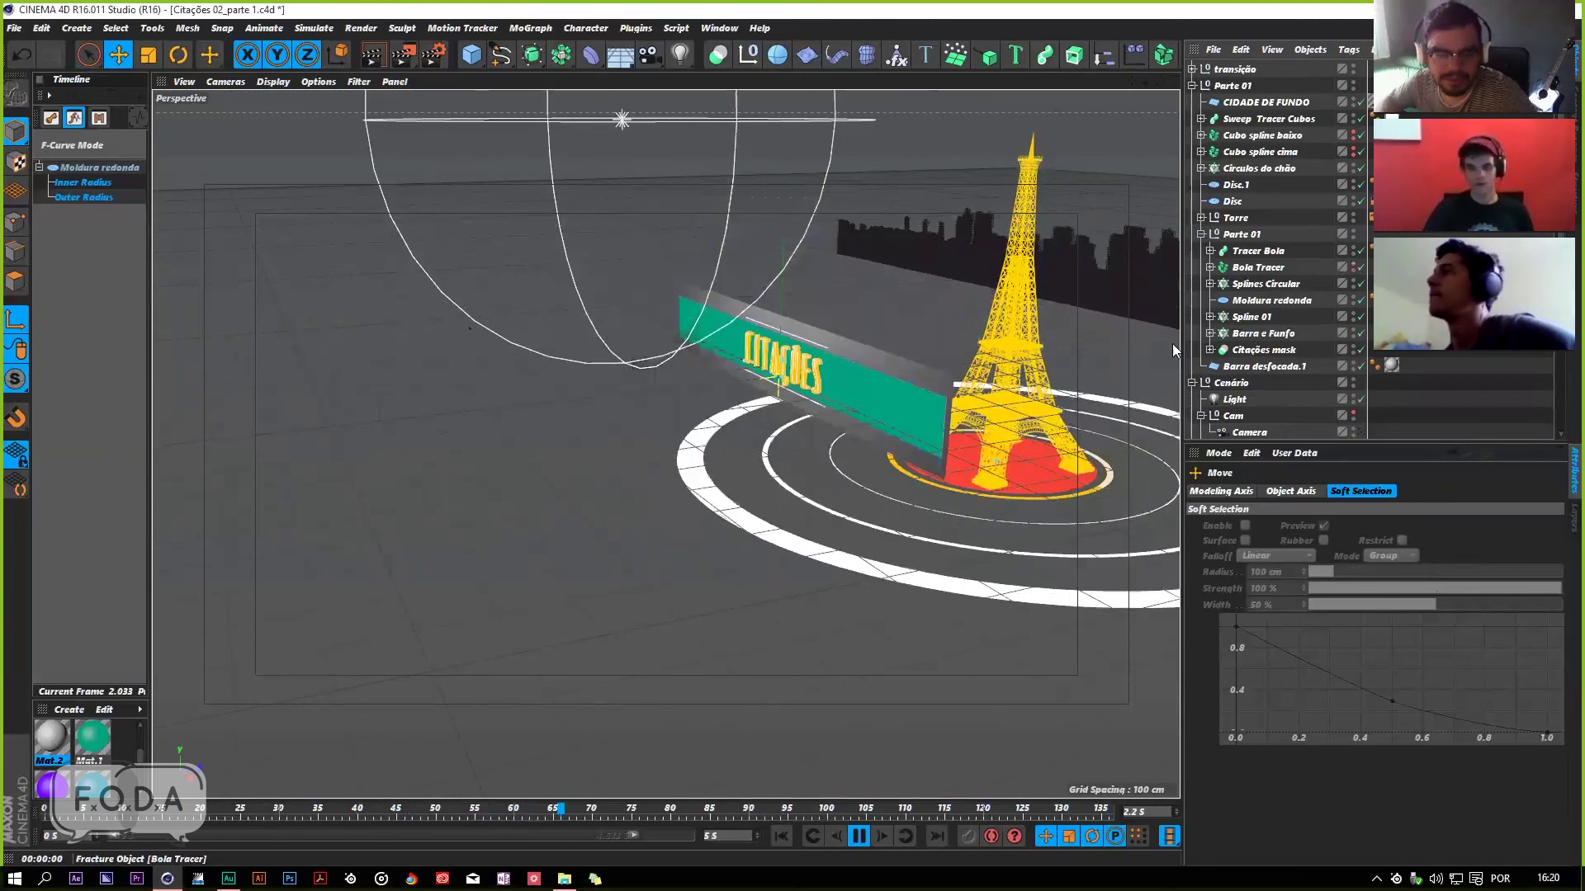
Step: Activate the scene Camera under Cenário and replay the animation from the start through it
left_click(777, 833)
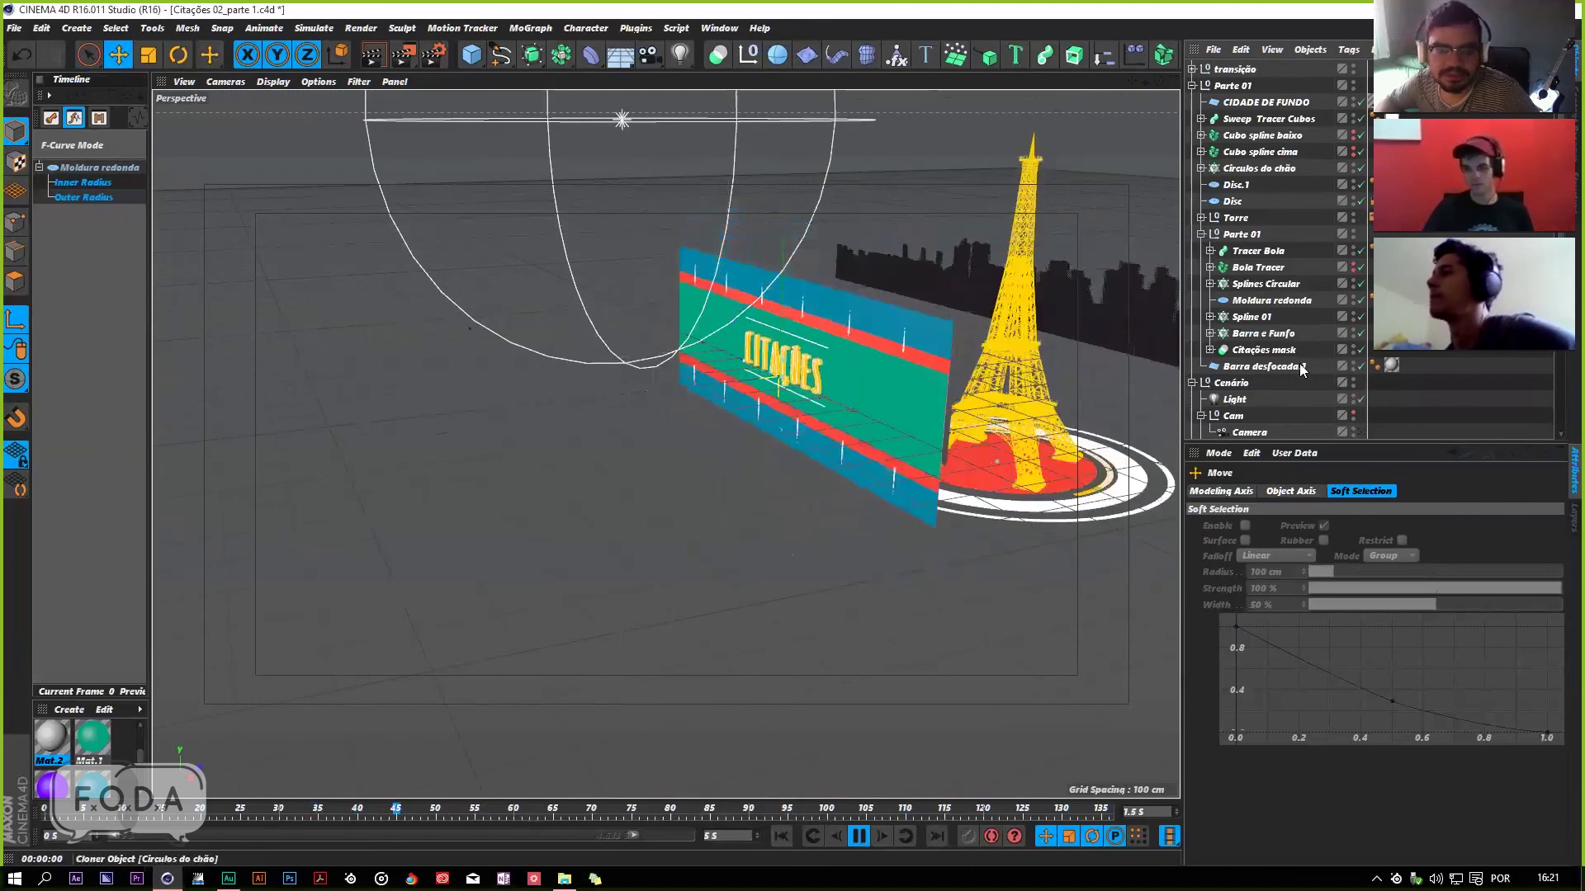
scroll(1360, 322, "down", 4)
left_click(1358, 299)
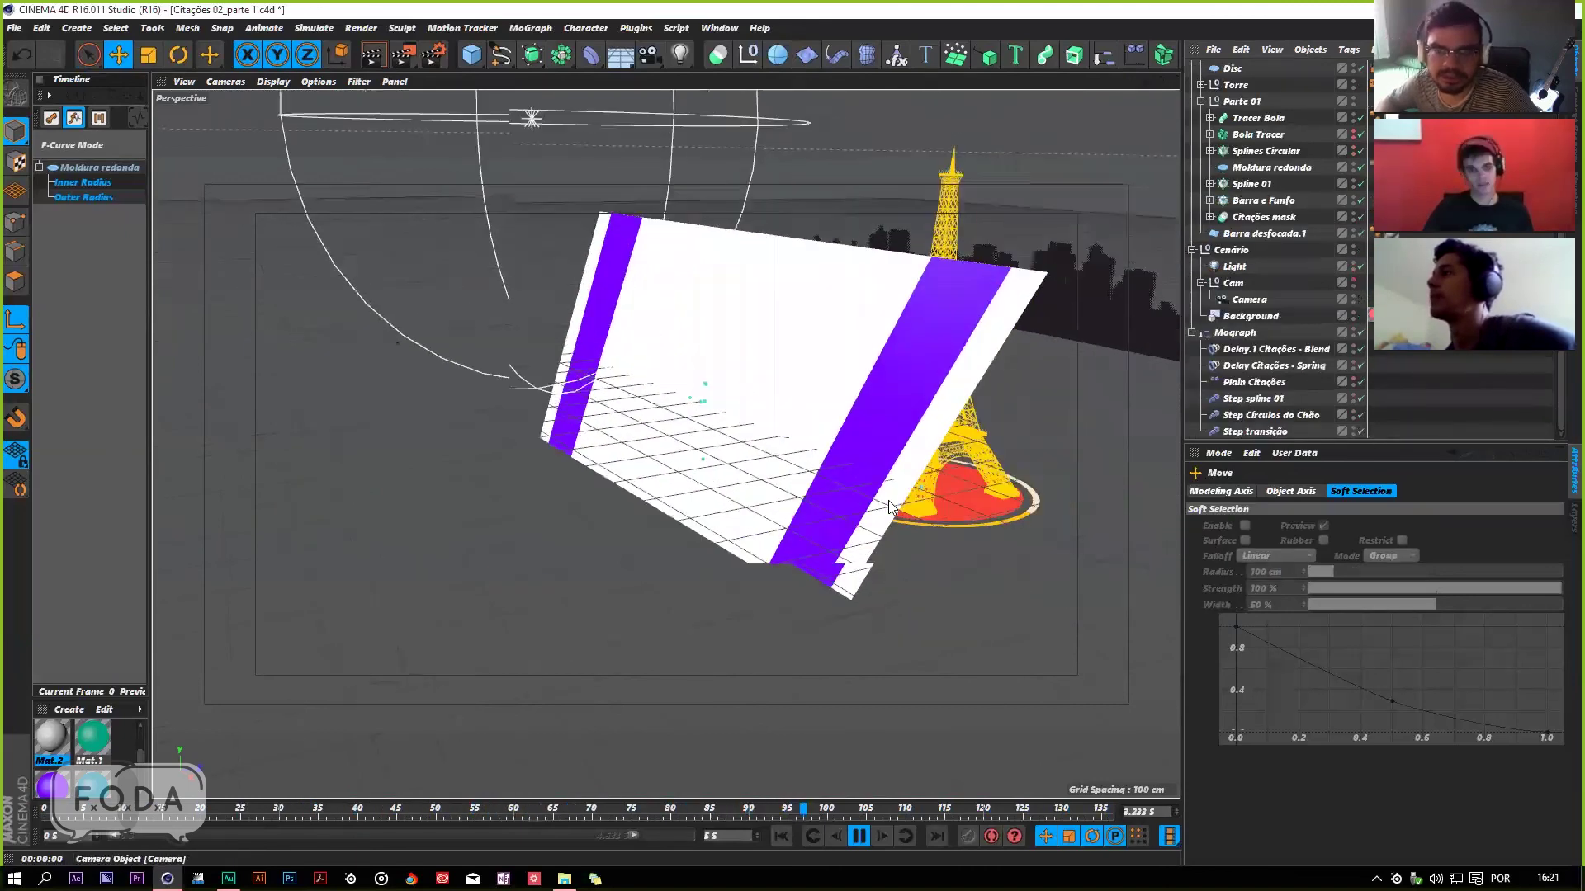
left_click(780, 836)
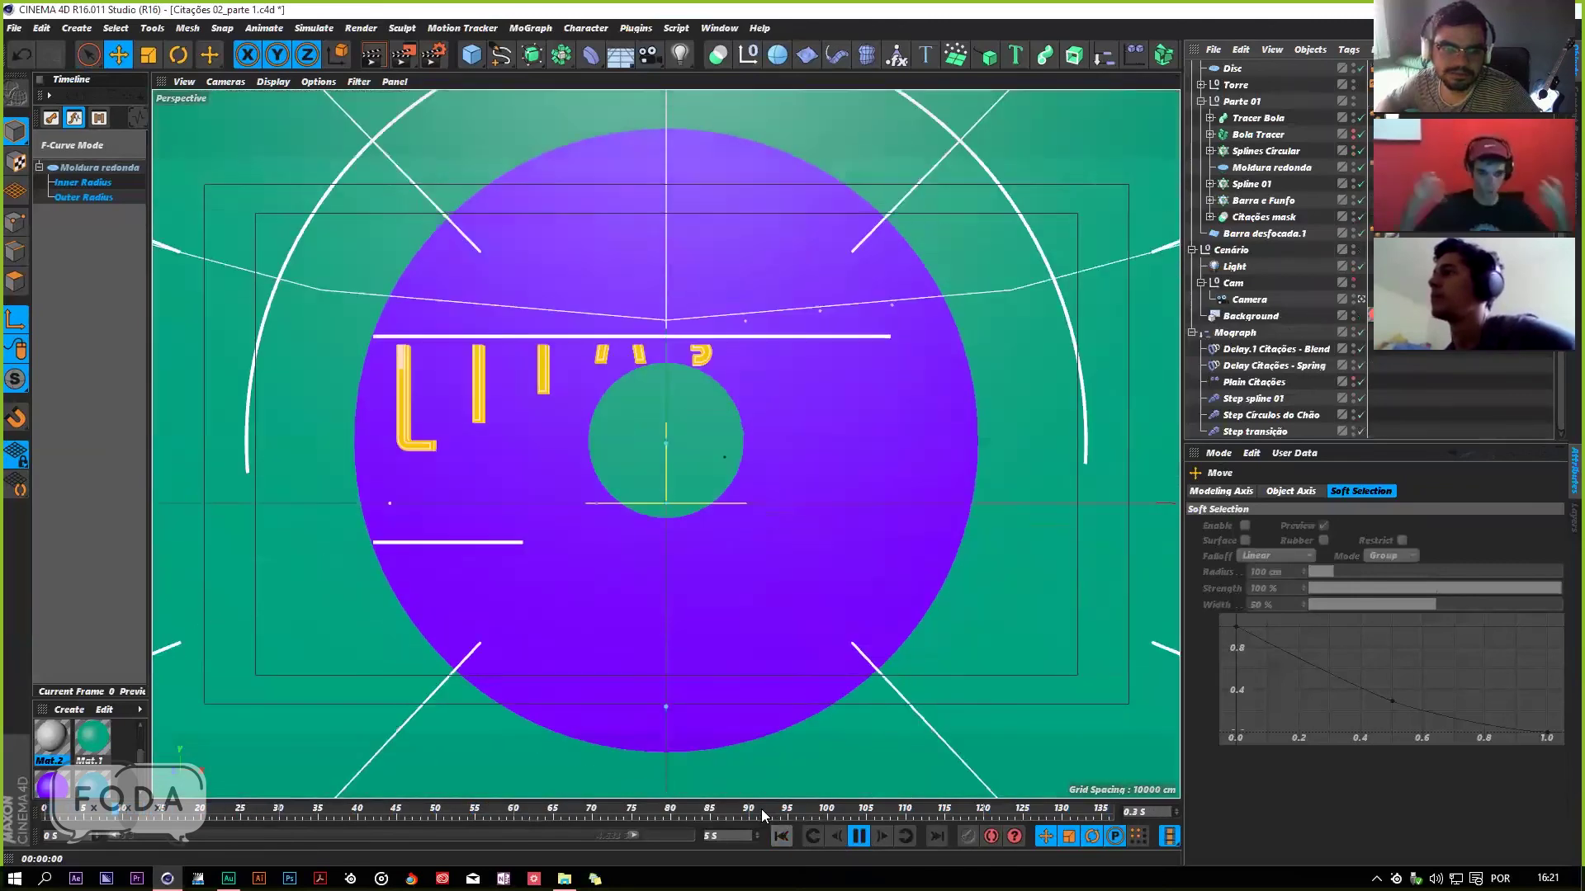
Step: Replay the animation from the start to the Eiffel Tower reveal at 1.767 s, and collapse the nested Parte 01 group
left_click(780, 836)
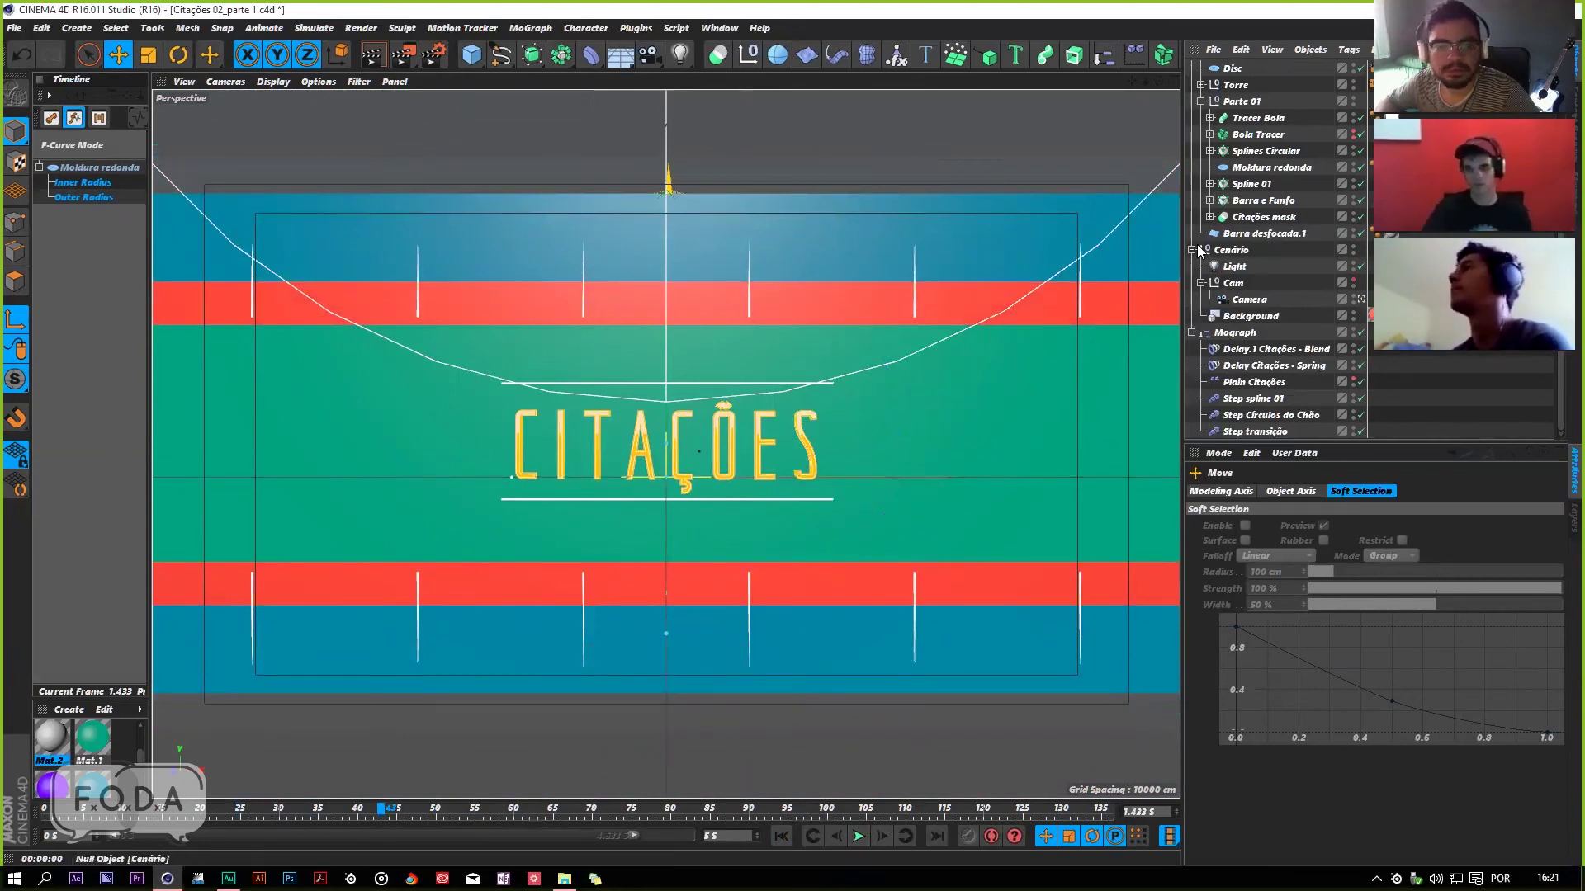
scroll(1194, 289, "up", 2)
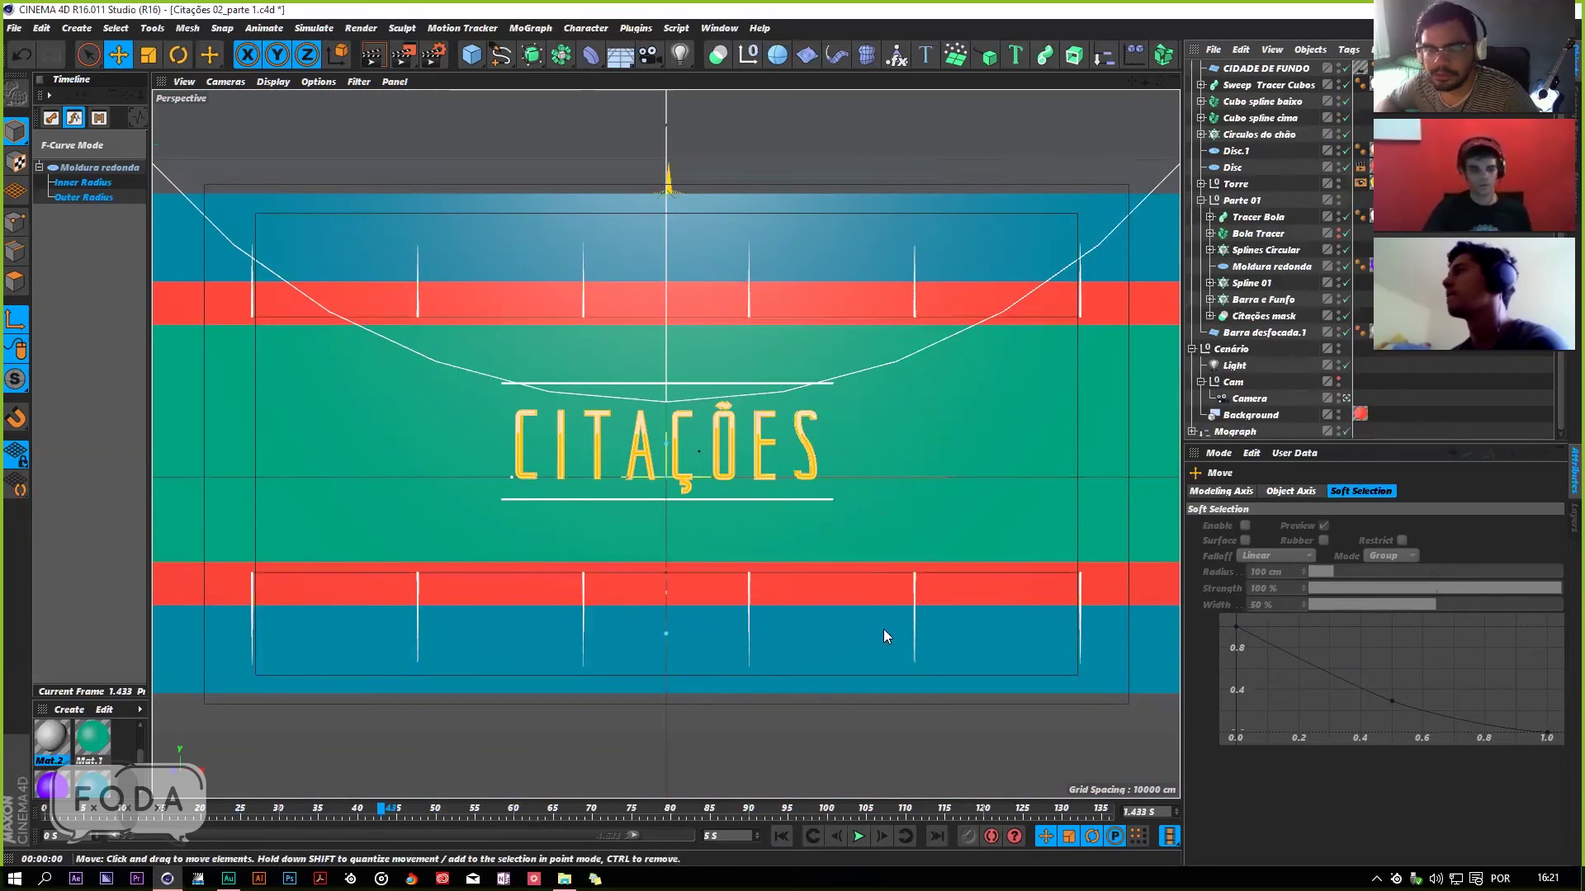
left_click(859, 836)
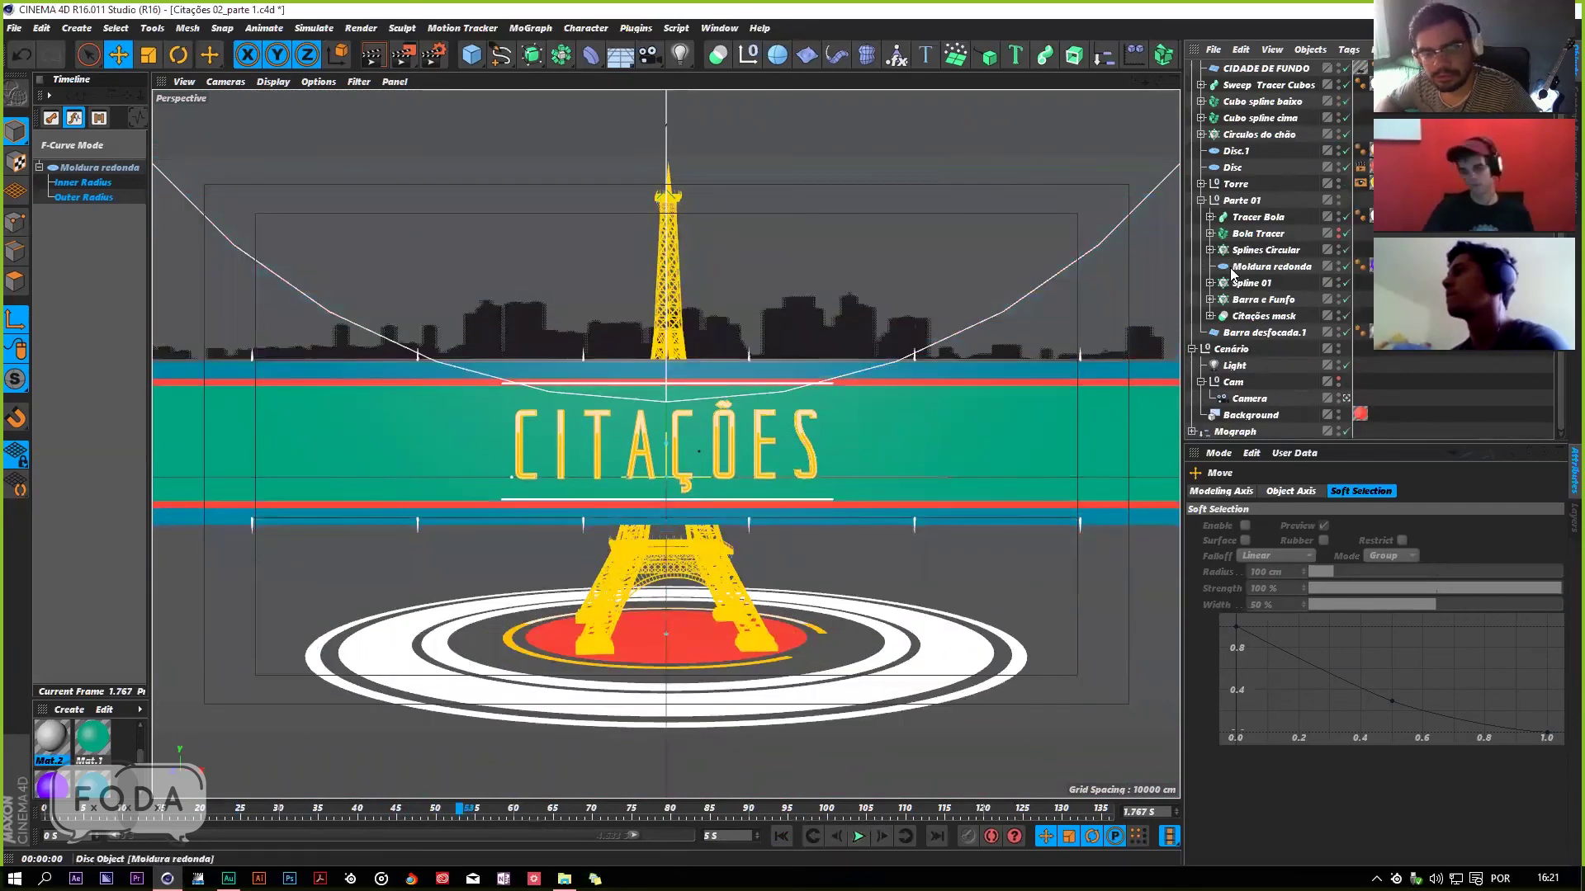
left_click(1202, 201)
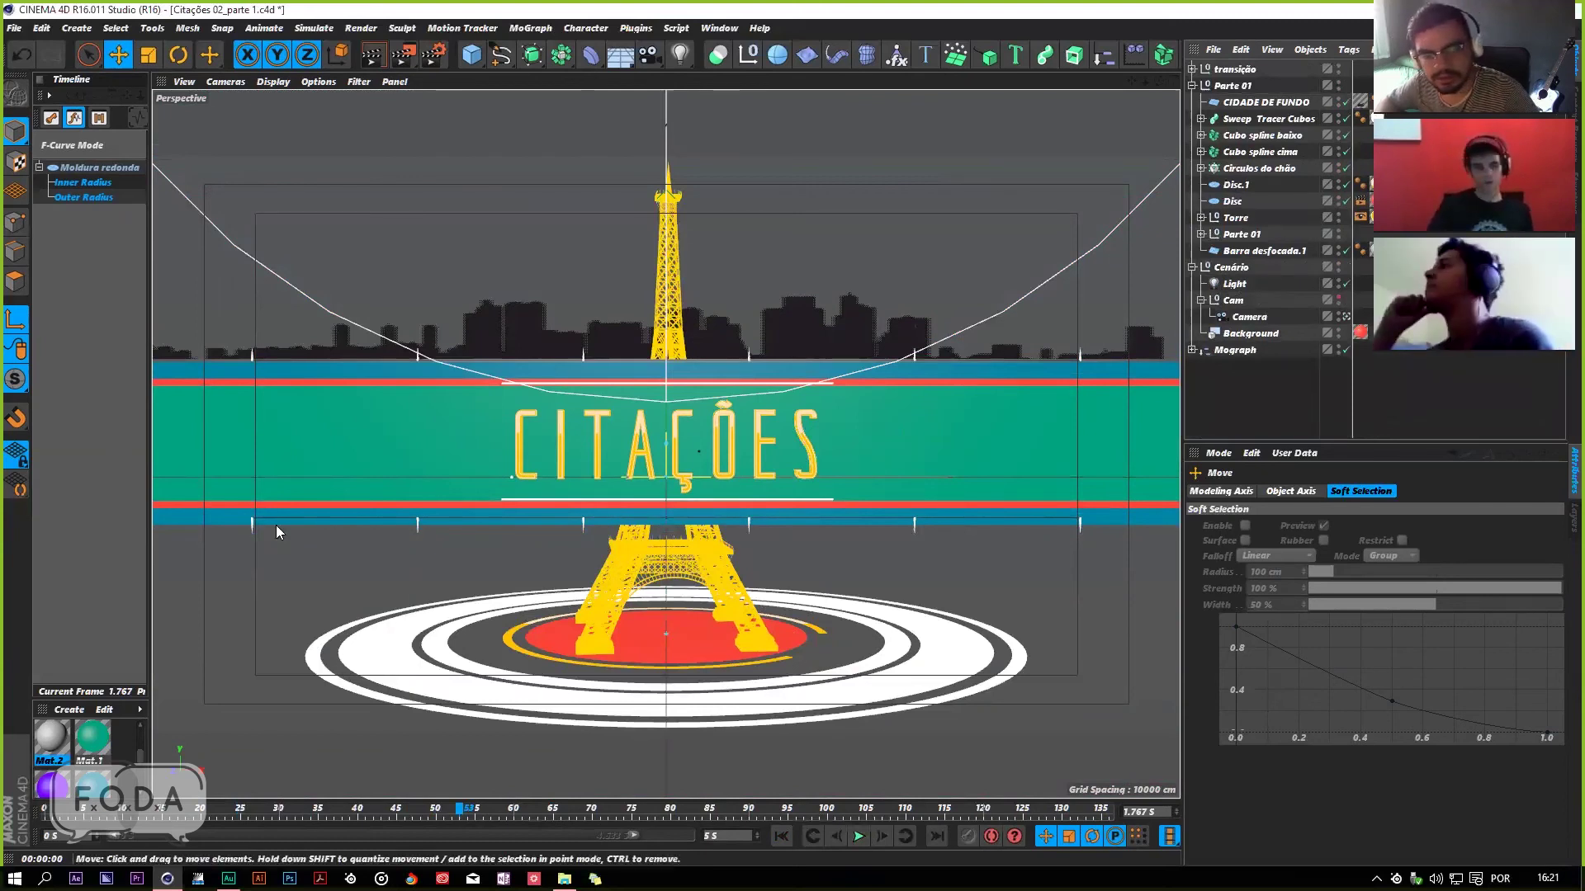
Step: Open the recent scene Citações 02_Parte 2, play its animation to 4.1 s, and render the Victor Hugo view
left_click(16, 29)
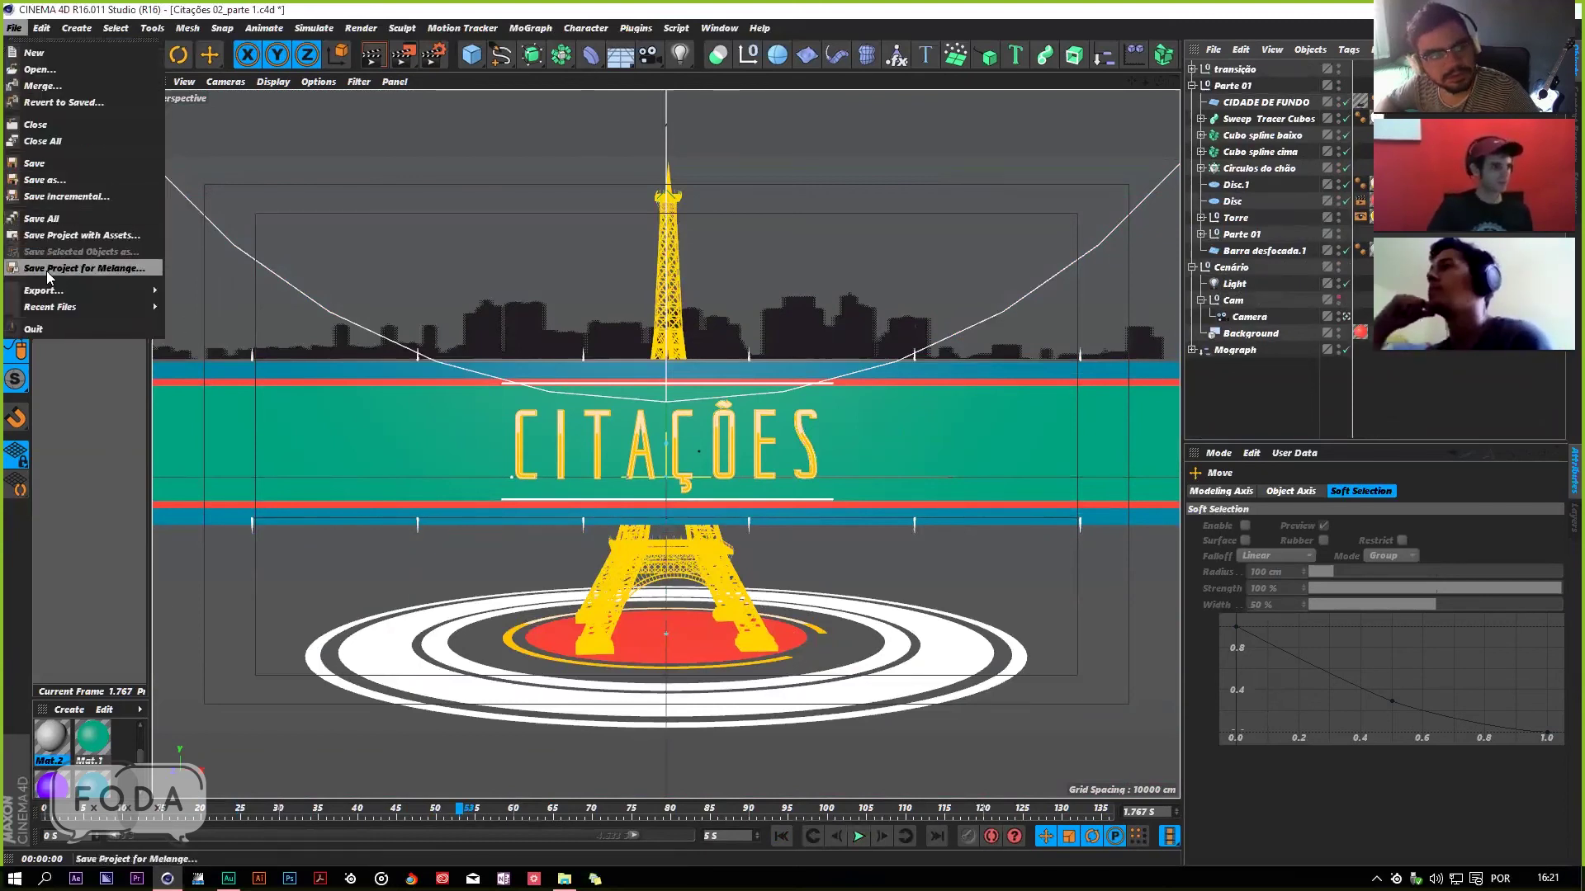
mouse_move(44, 307)
left_click(347, 324)
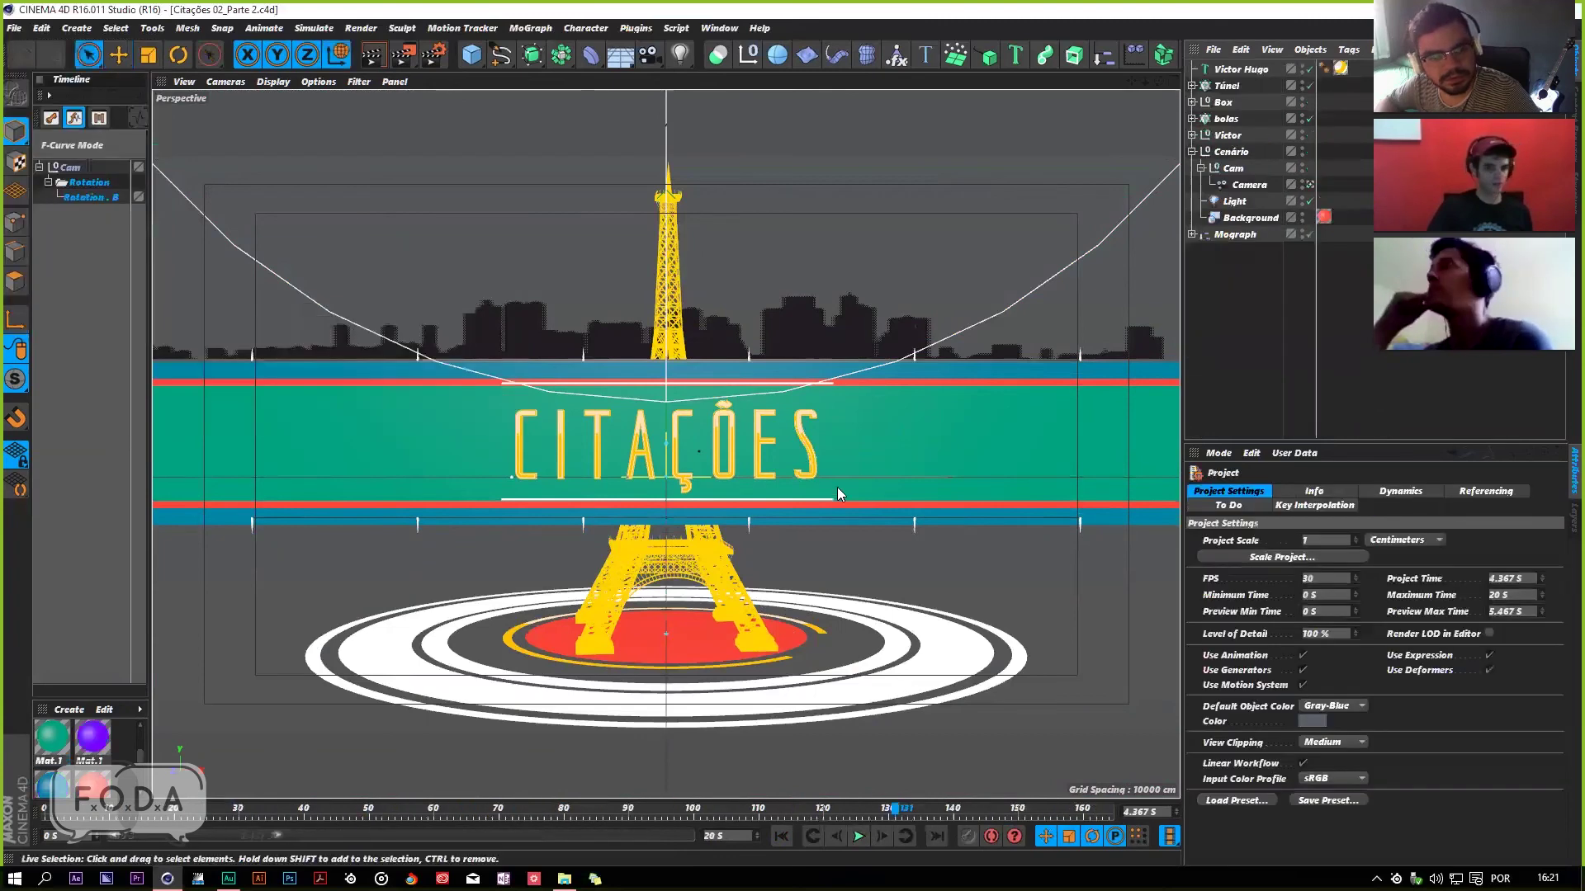
left_click(864, 834)
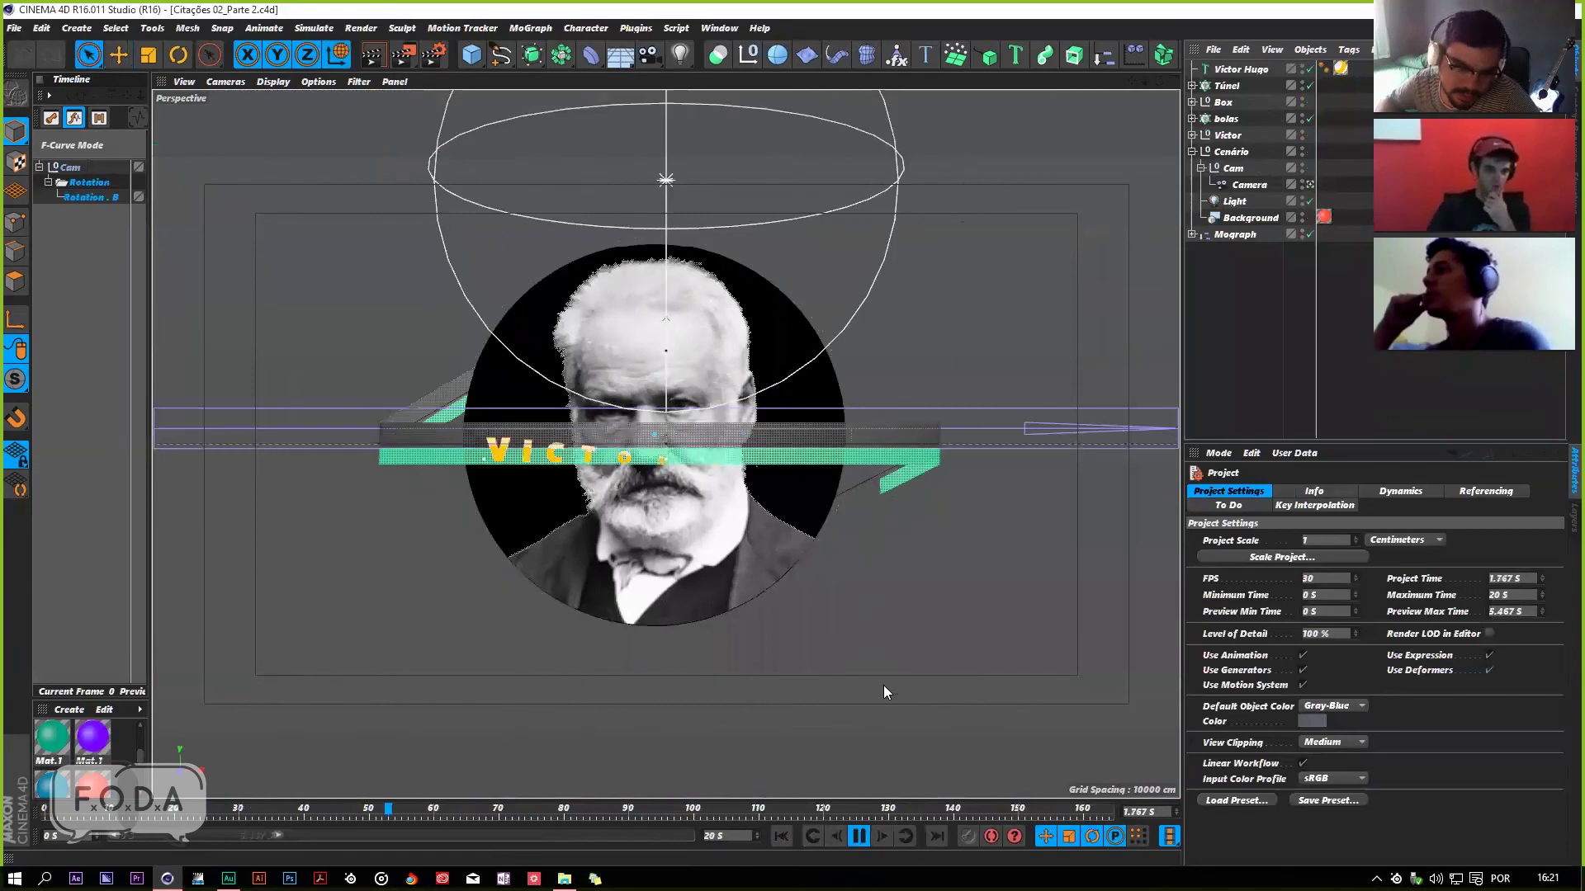
left_click(861, 836)
key("ctrl+r")
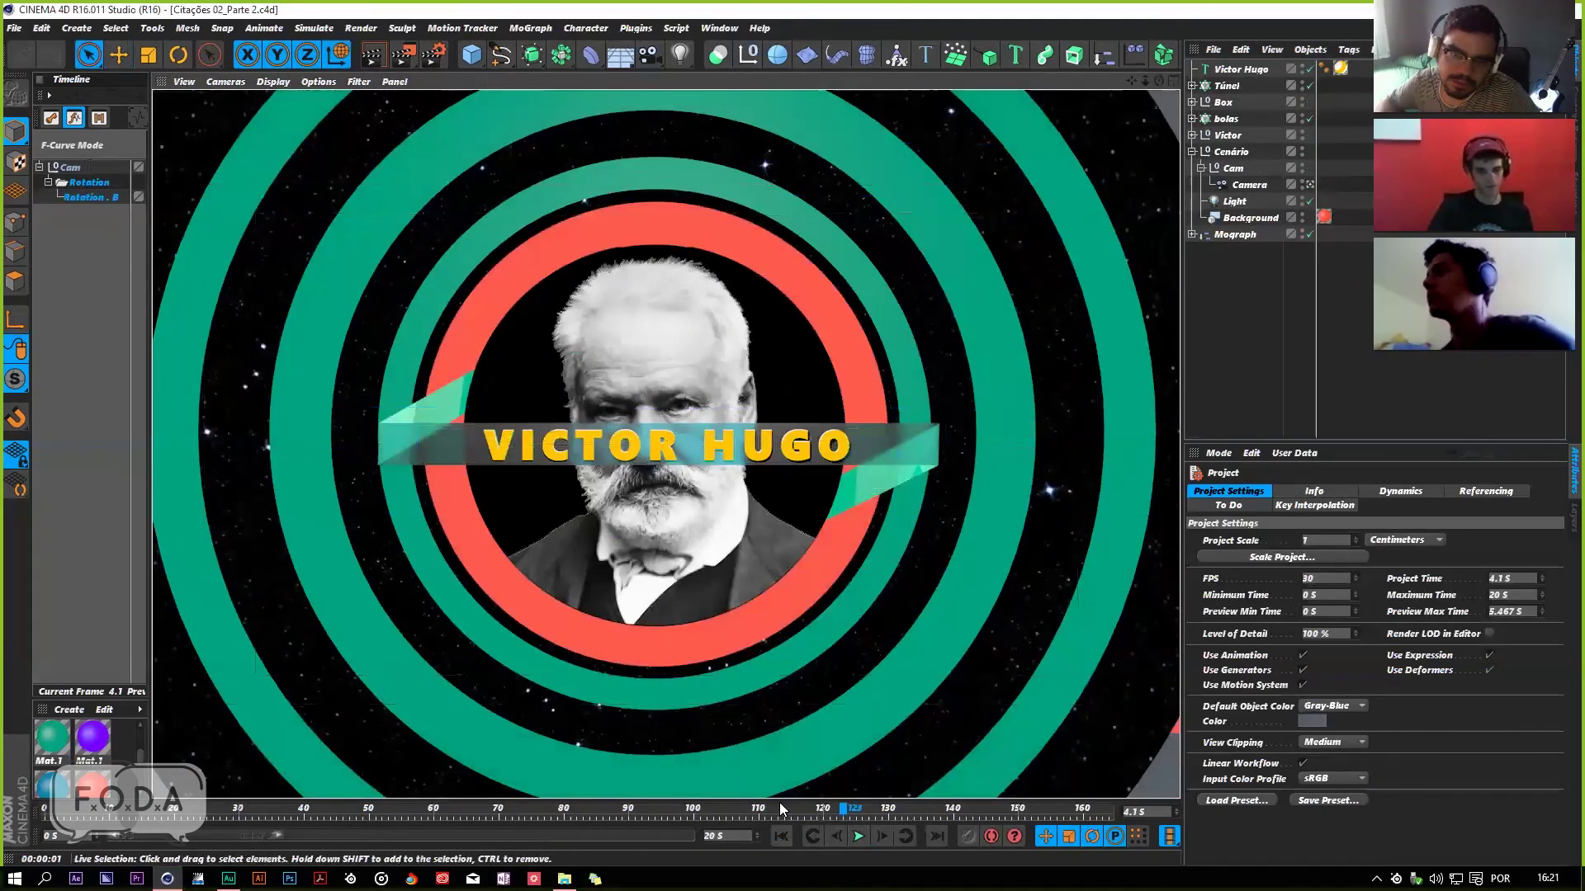
Step: Replay the animation from the start, leave the scene camera, and render the angled Victor Hugo view at 2.733 s
left_click(781, 836)
left_click(859, 836)
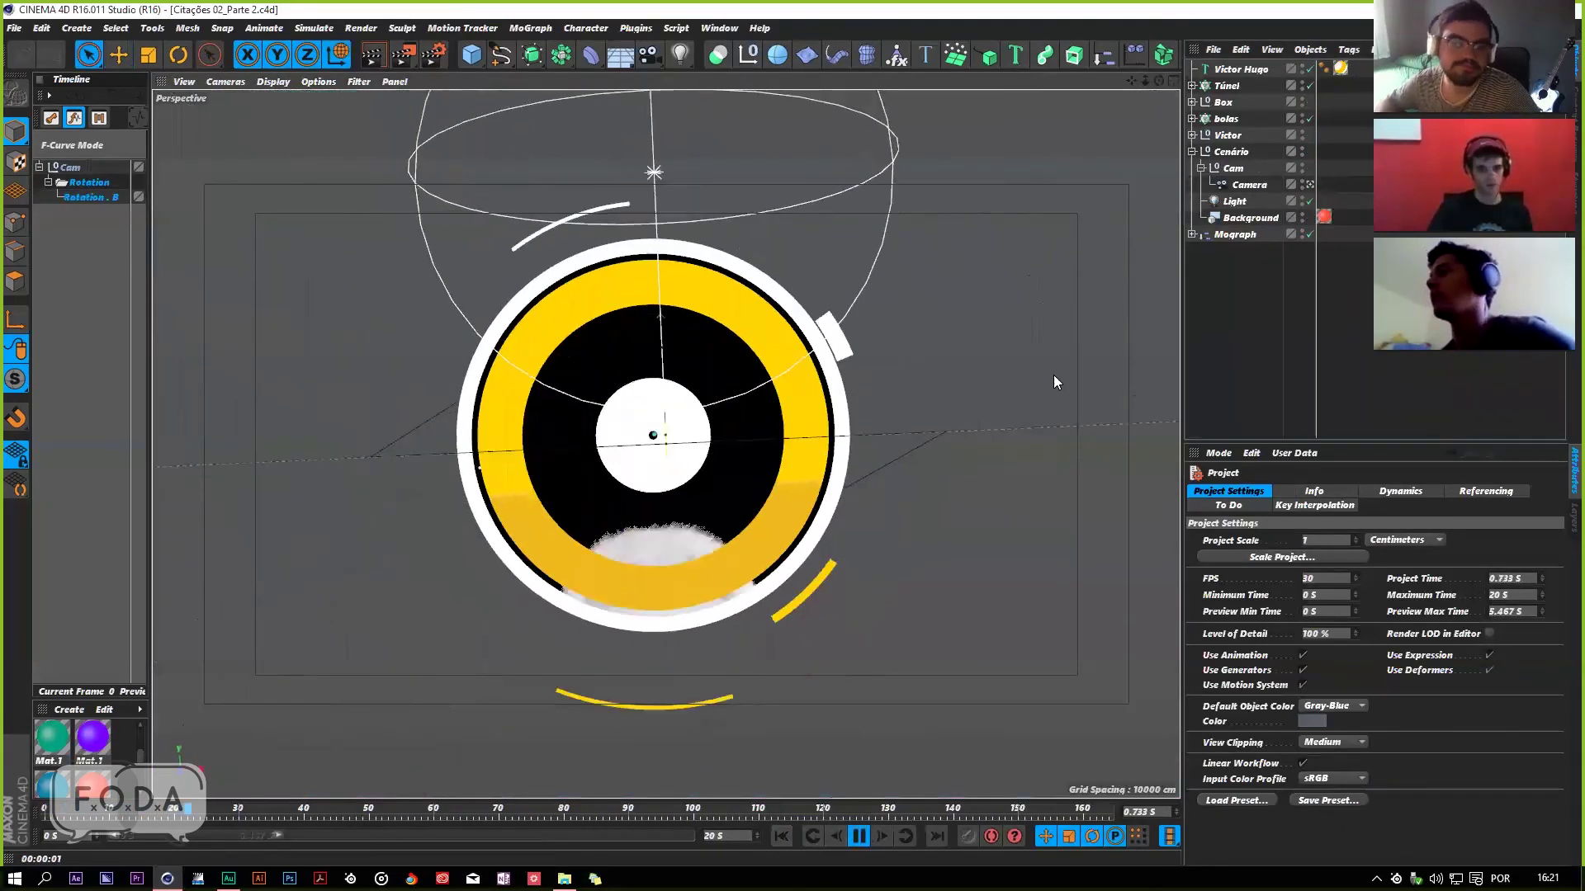
left_click(1310, 184)
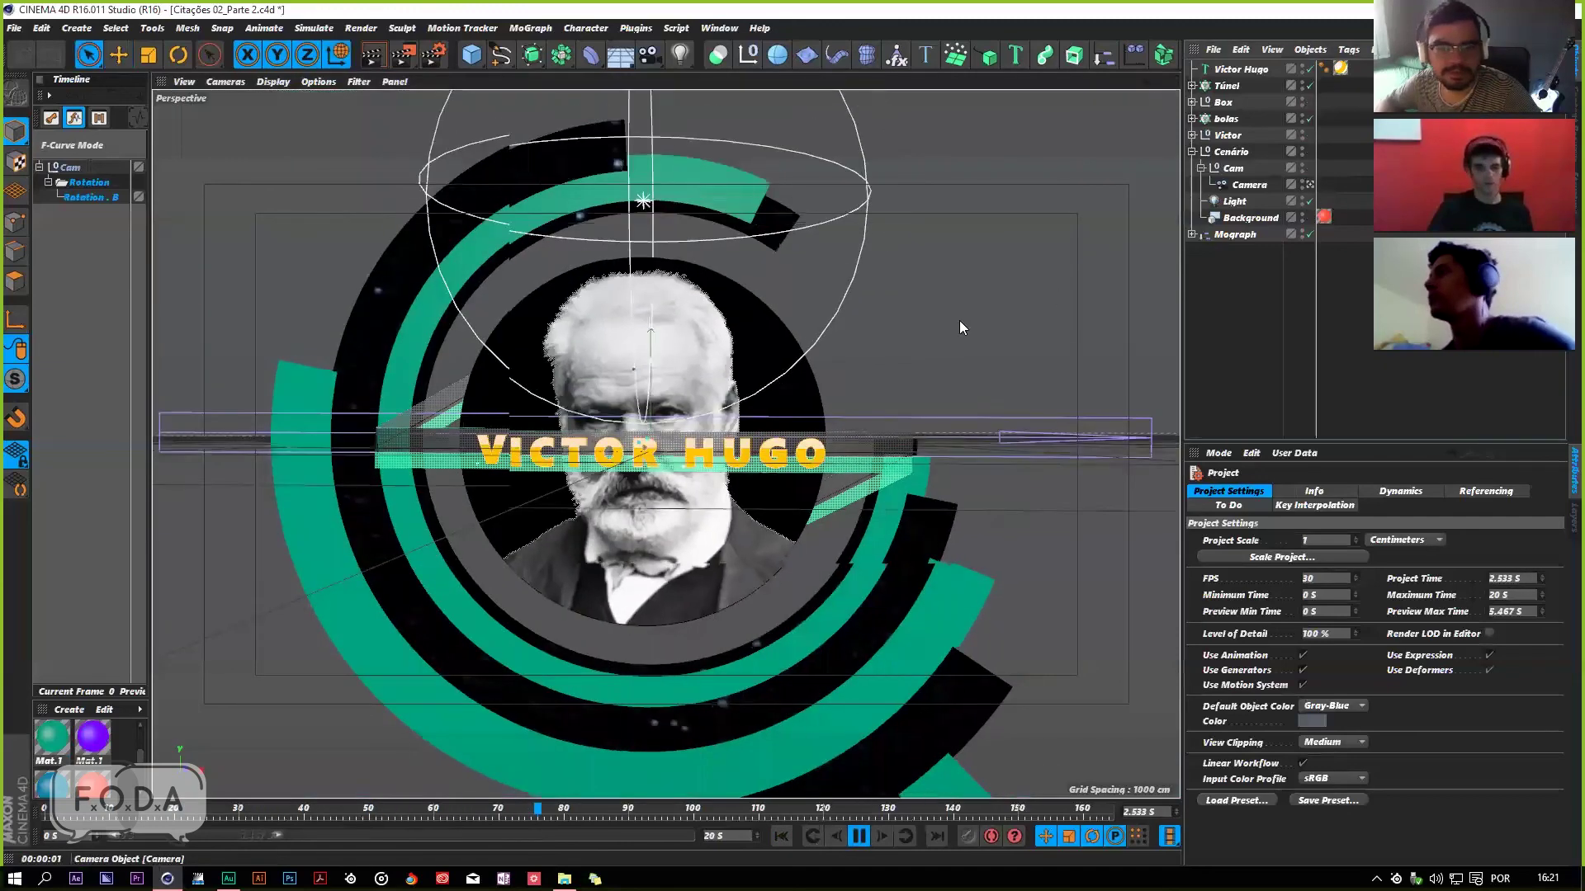
scroll(691, 437, "up", 6)
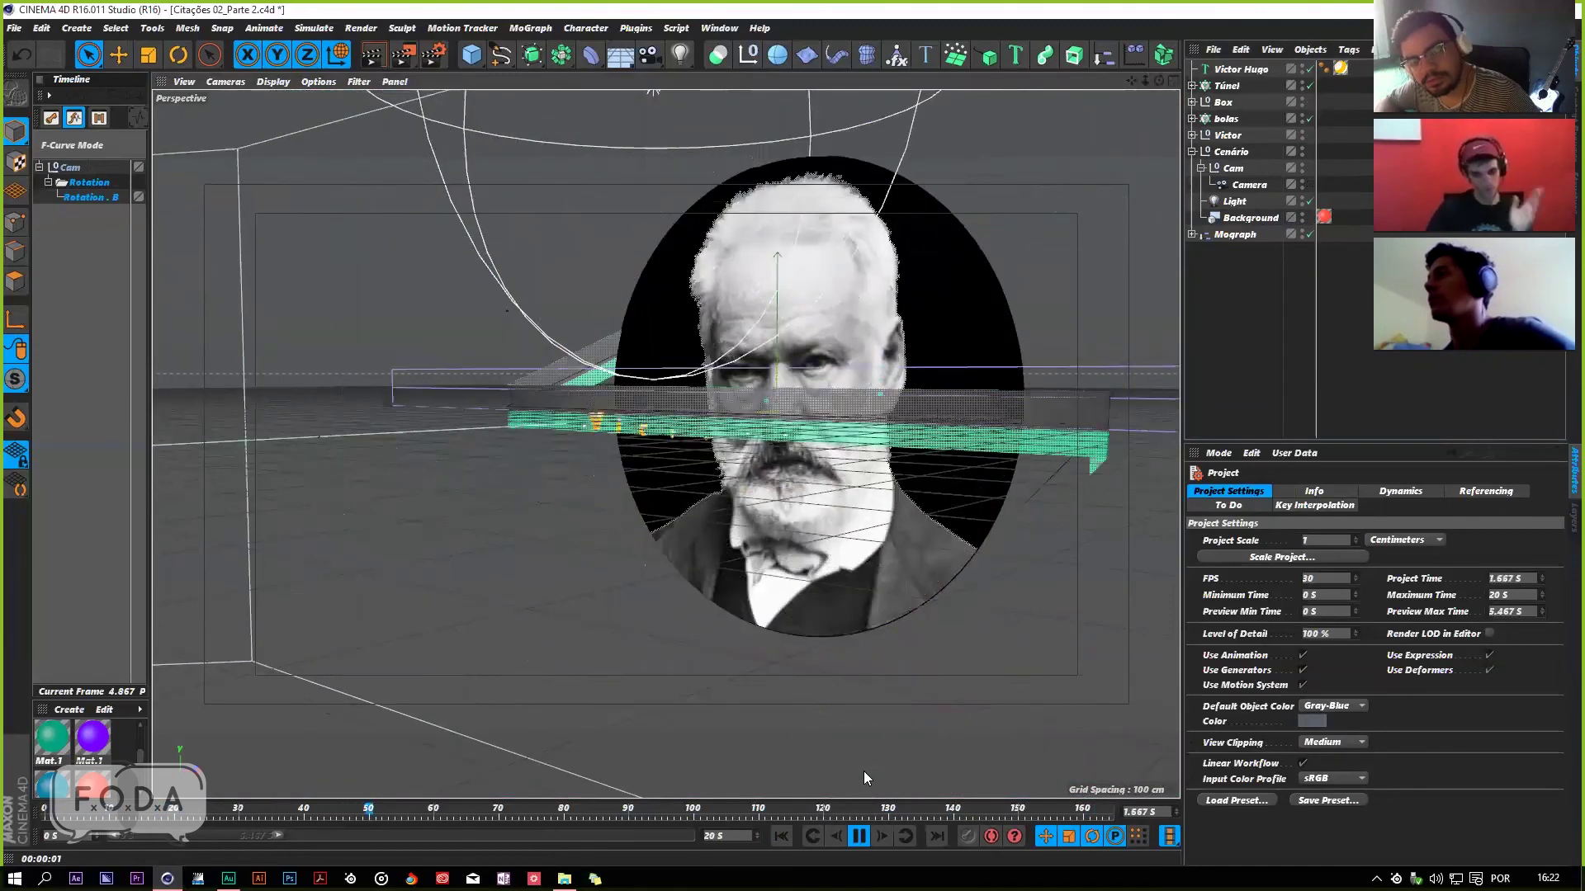
left_click(858, 836)
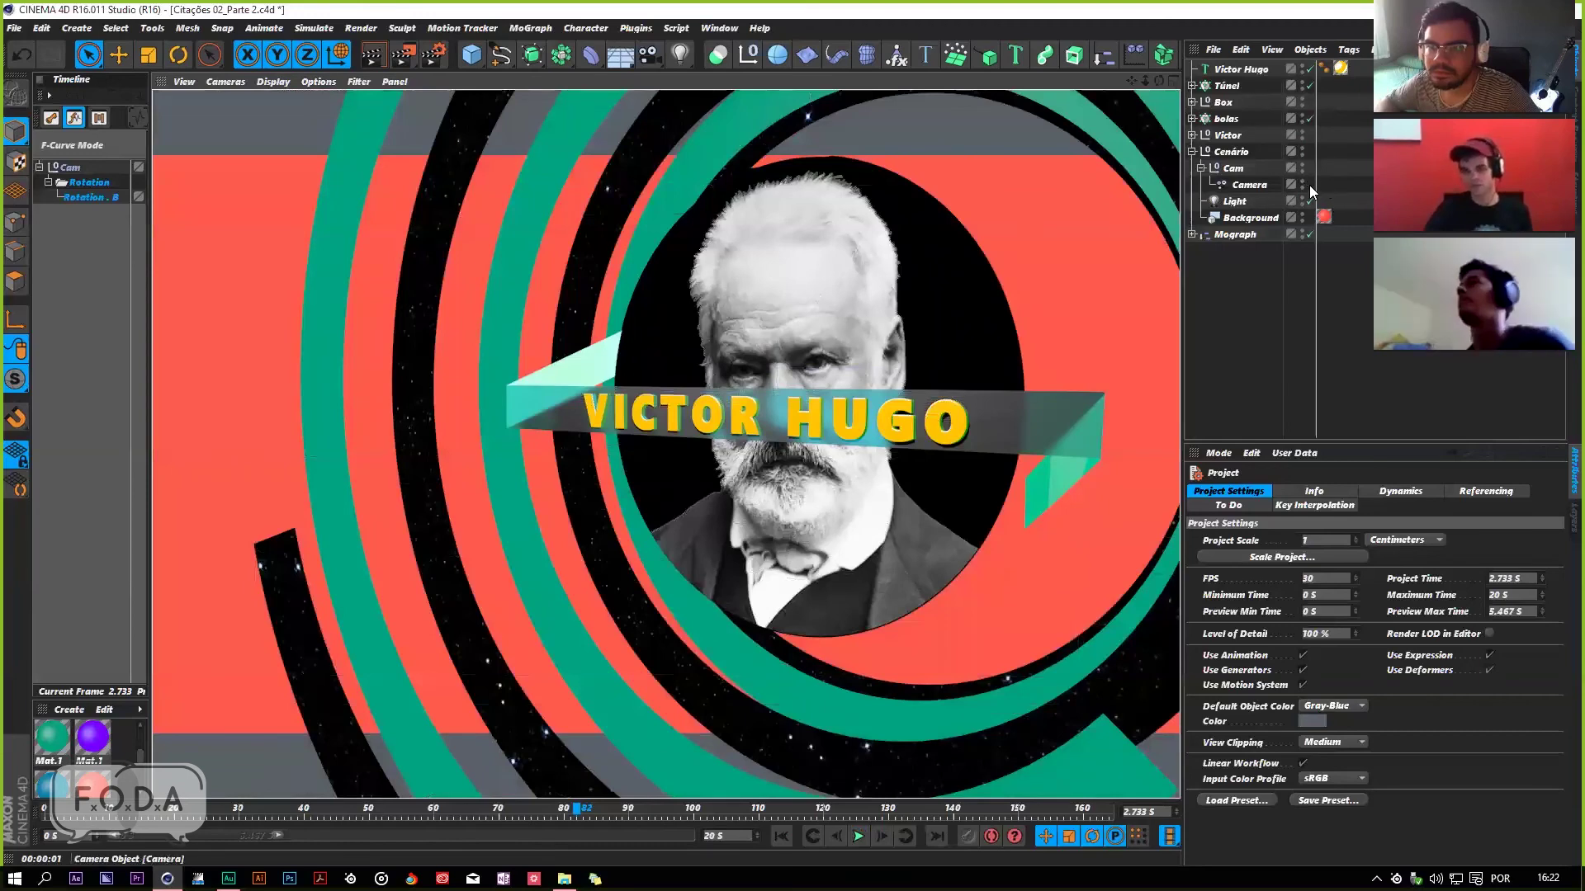
Step: Return to the scene camera, render its view at 2.733 s, and play the animation on to 3.667 s
left_click(1261, 272)
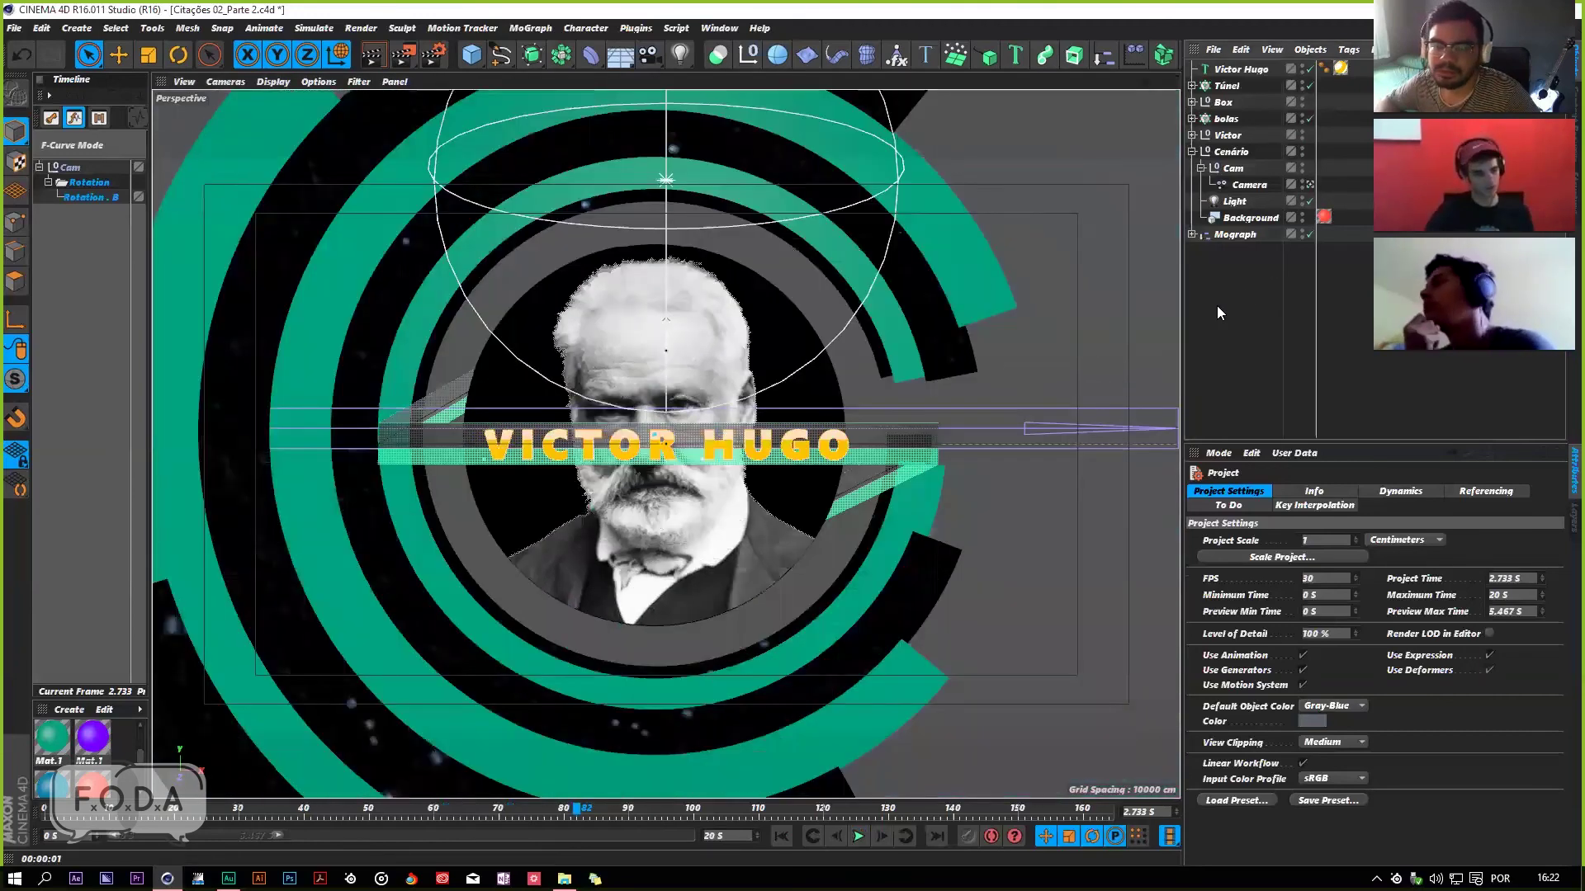
key("ctrl+r")
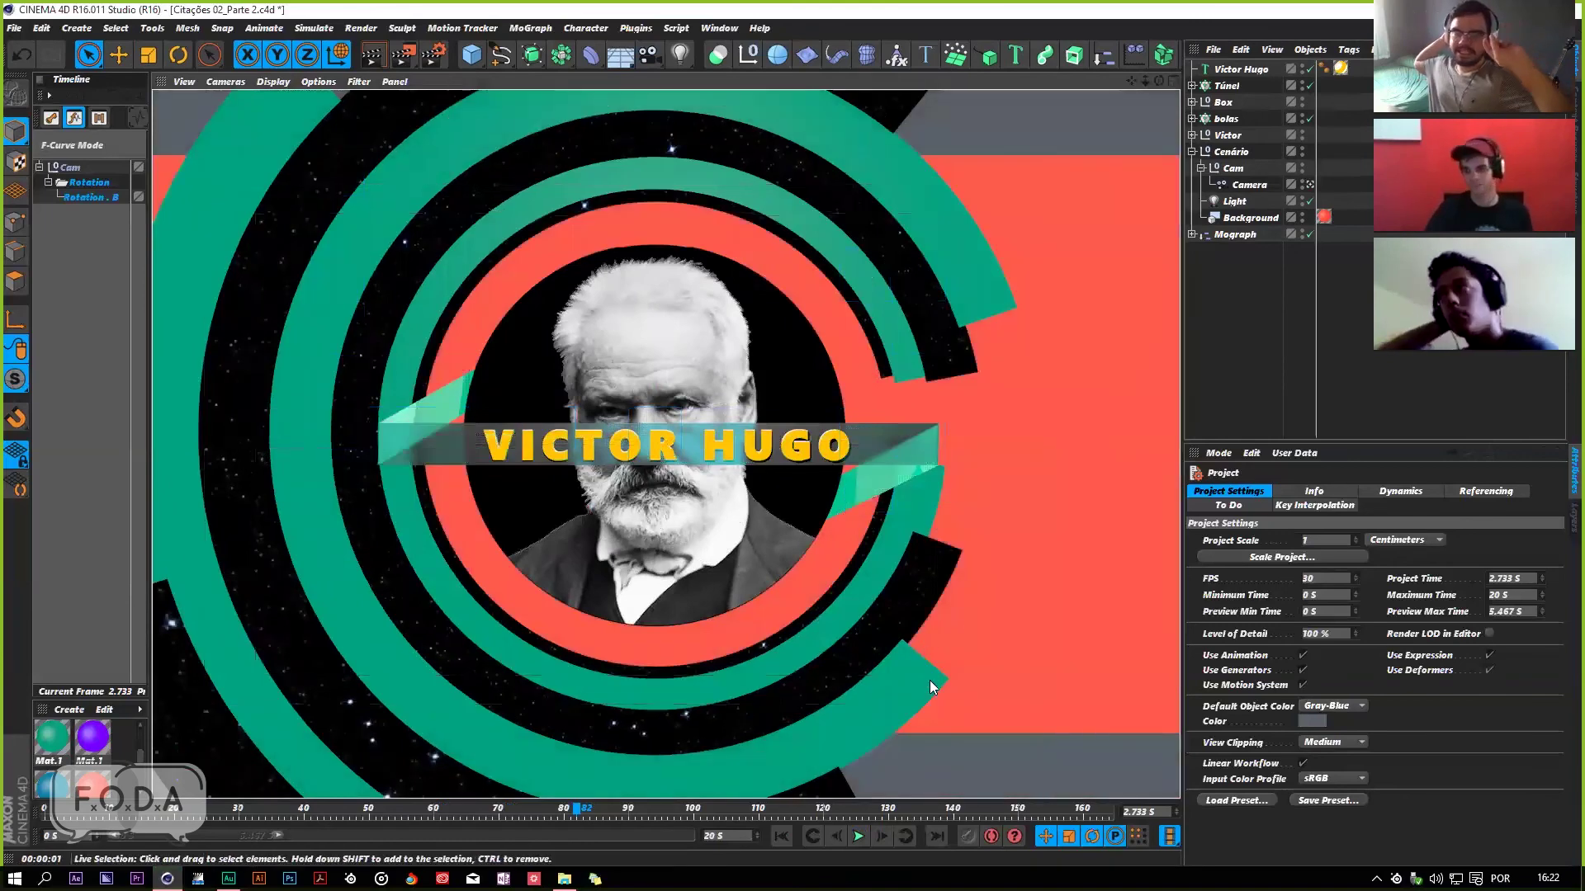
left_click(856, 837)
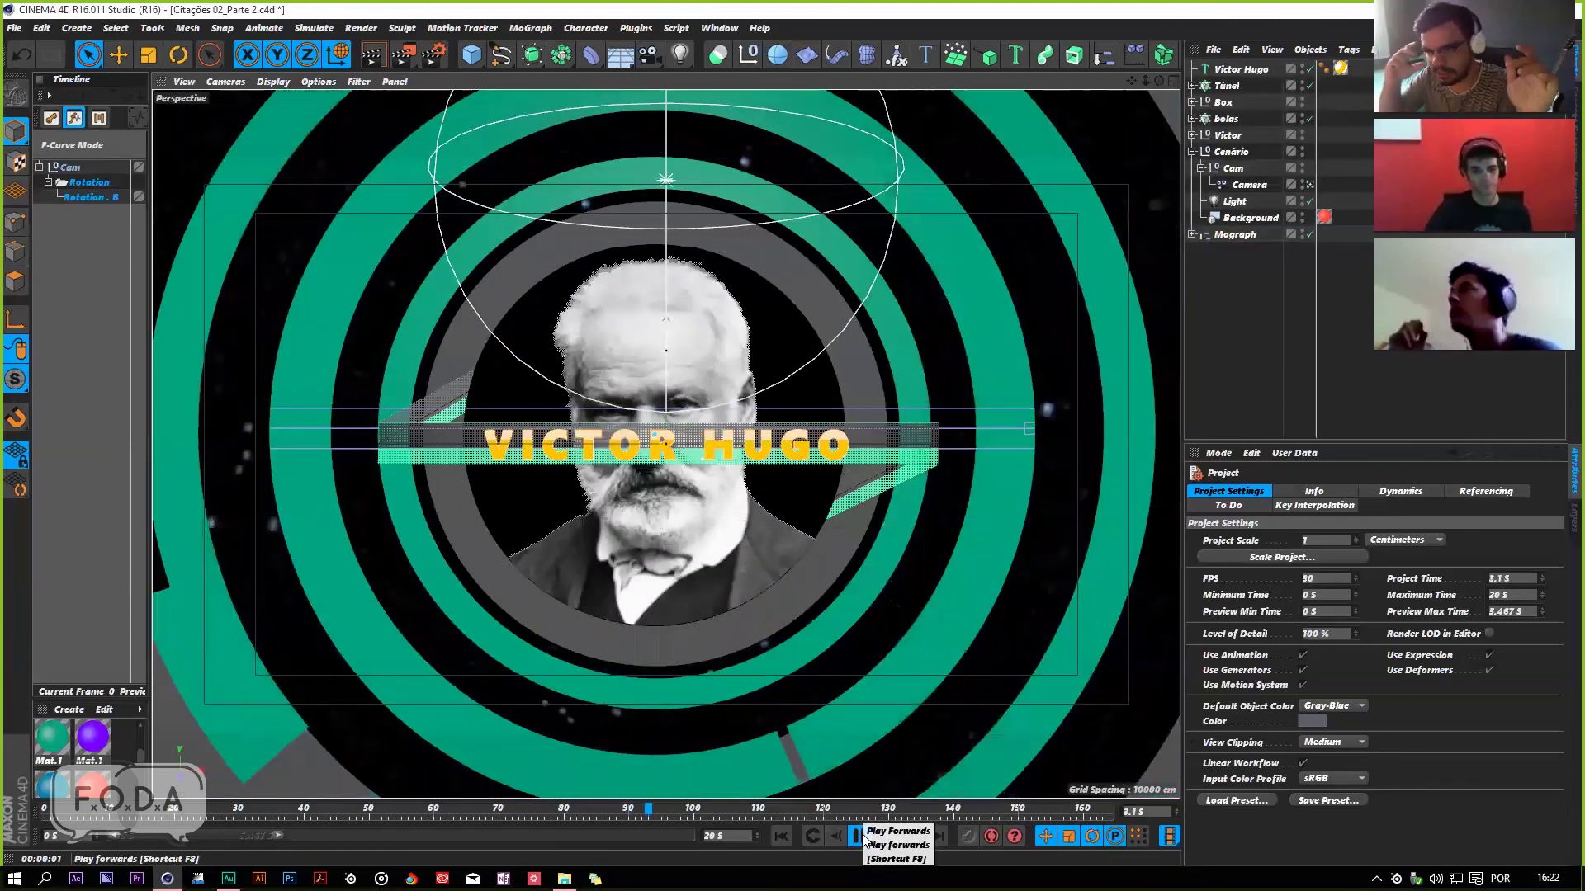
left_click(856, 837)
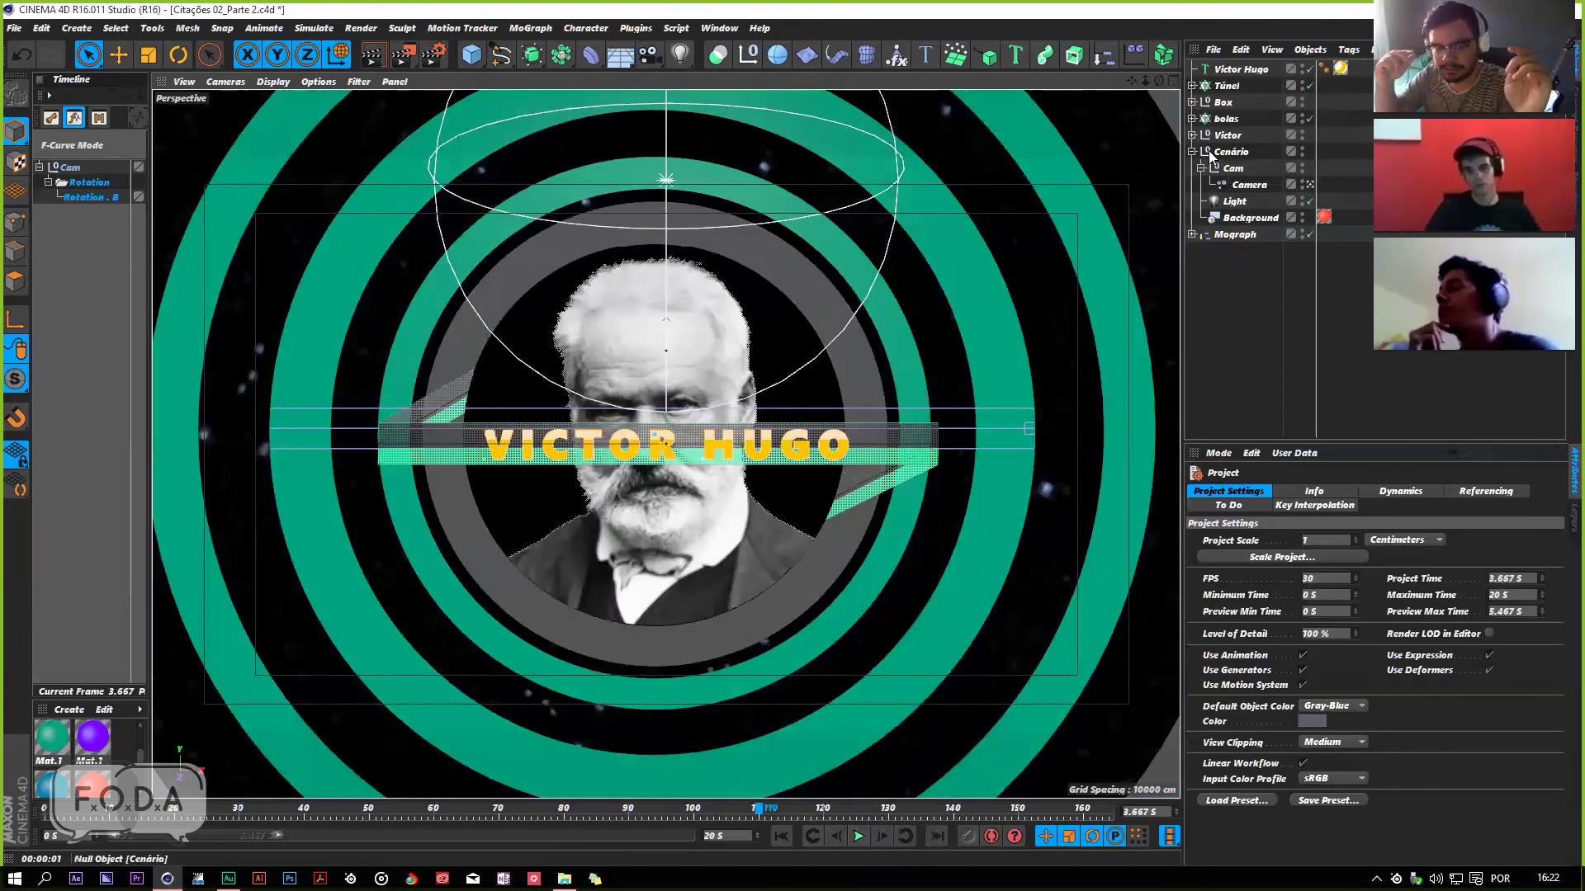
Step: Inspect the Moldura disc objects inside the Victor group, then collapse the group and clear the selection
left_click(1191, 135)
left_click(1238, 151)
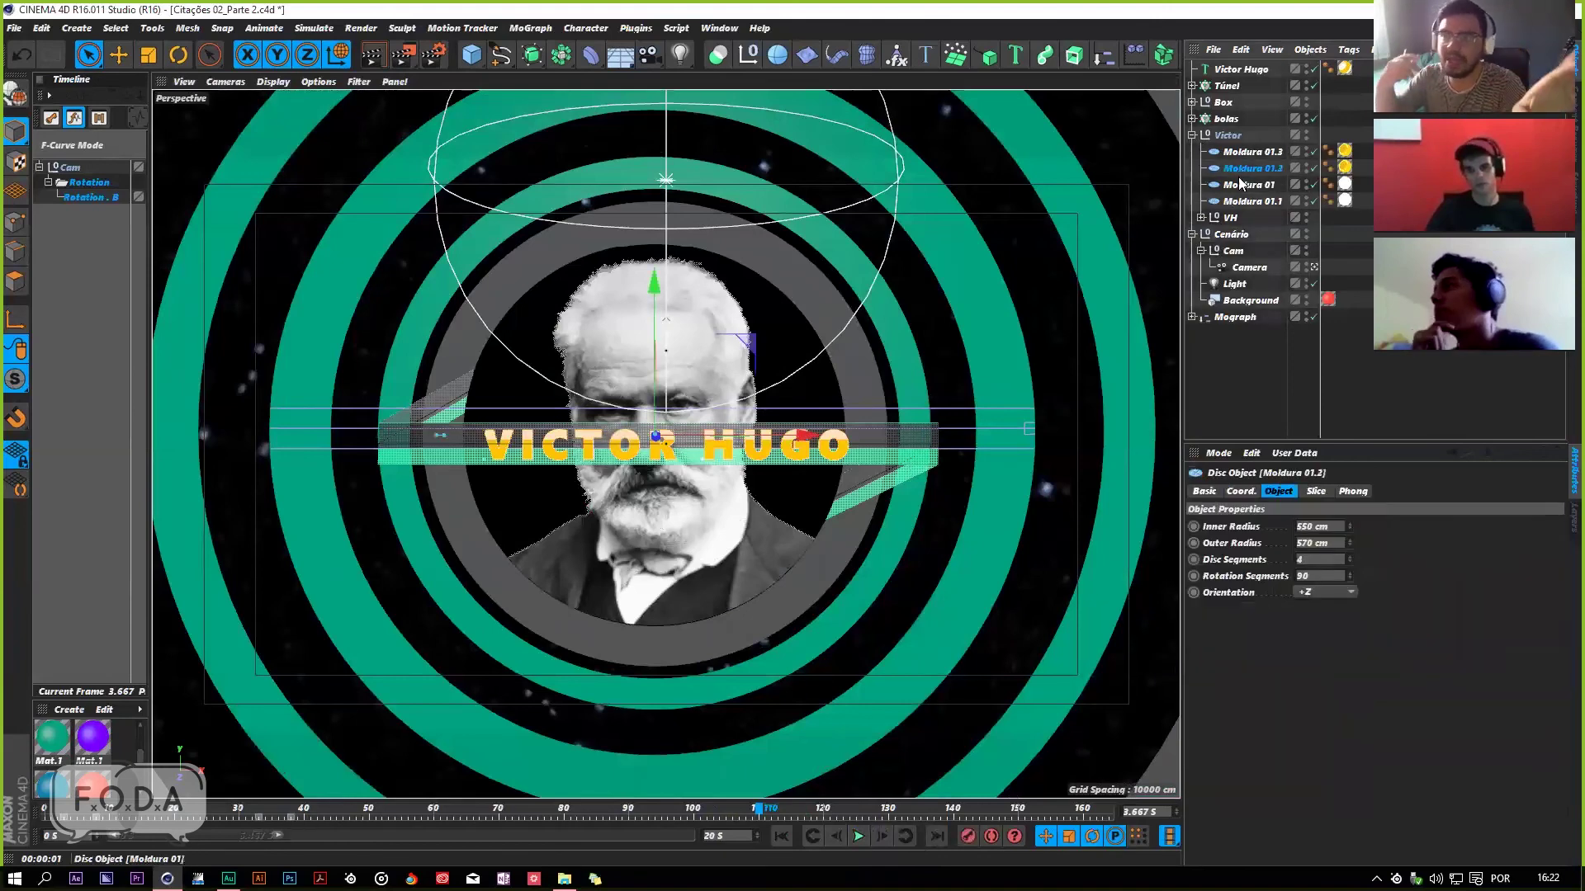
left_click(1248, 184)
left_click(1192, 135)
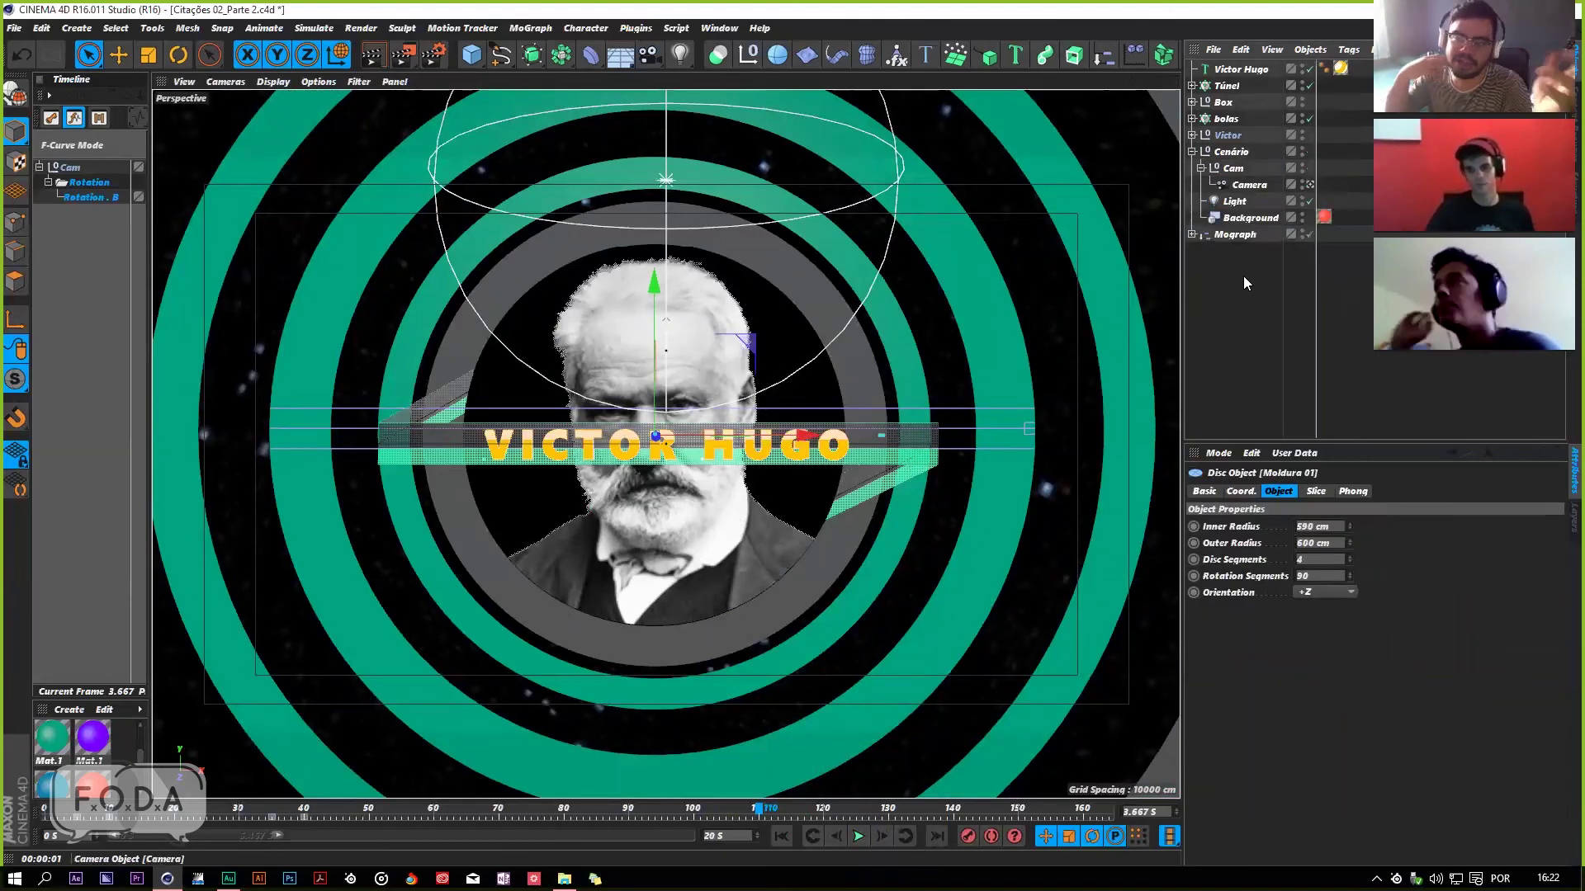
left_click(1255, 335)
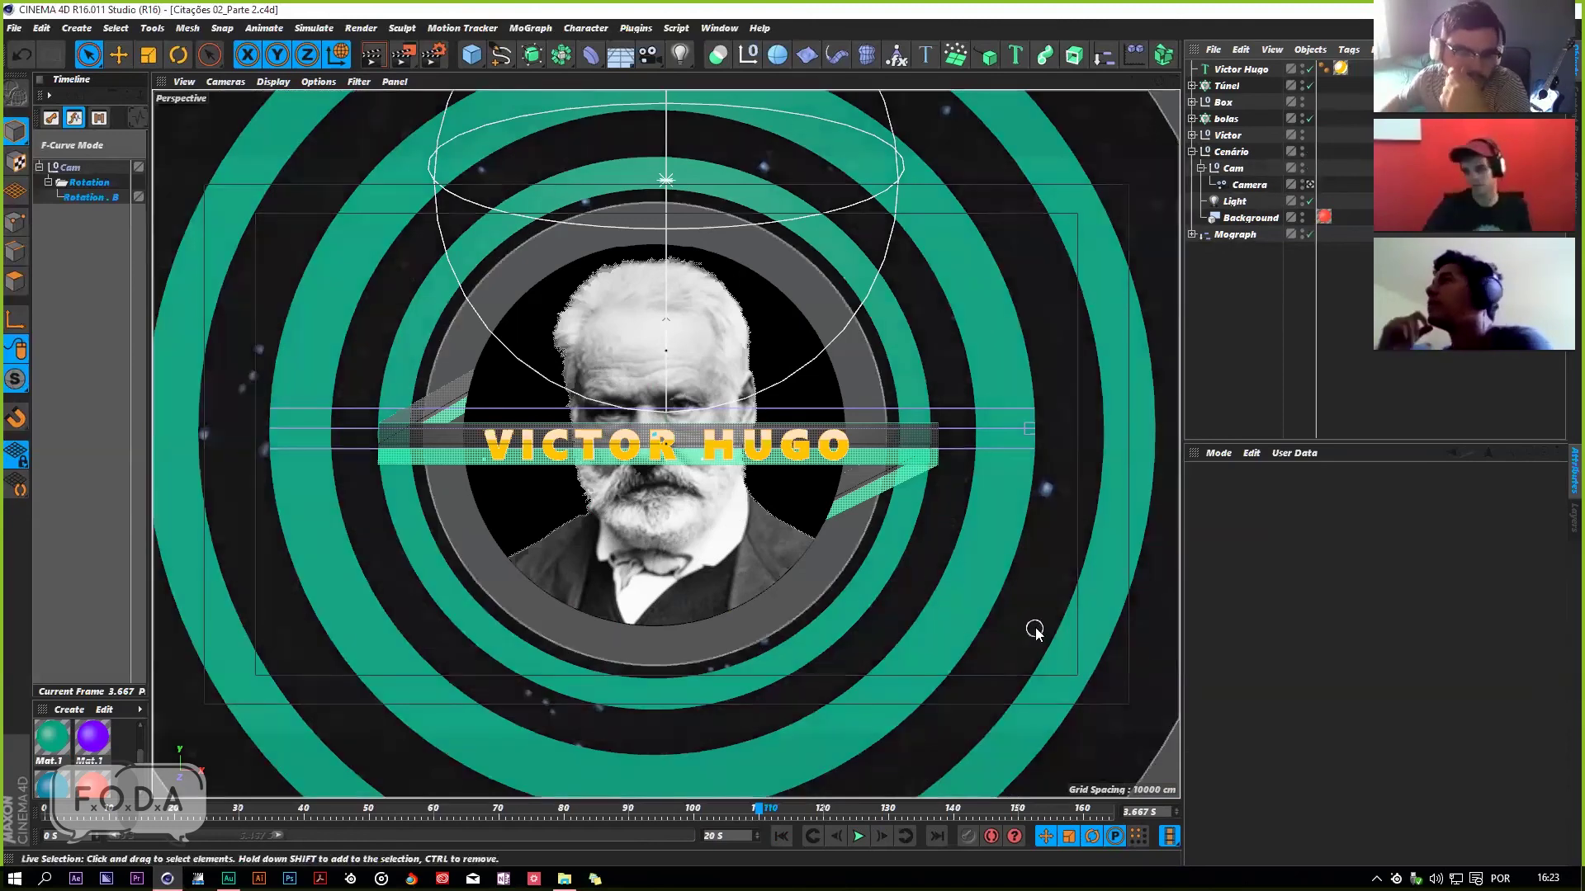
Step: Replay the animation from the start, render the camera view at 3.133 s, and play on to render another frame
left_click(783, 837)
left_click(859, 838)
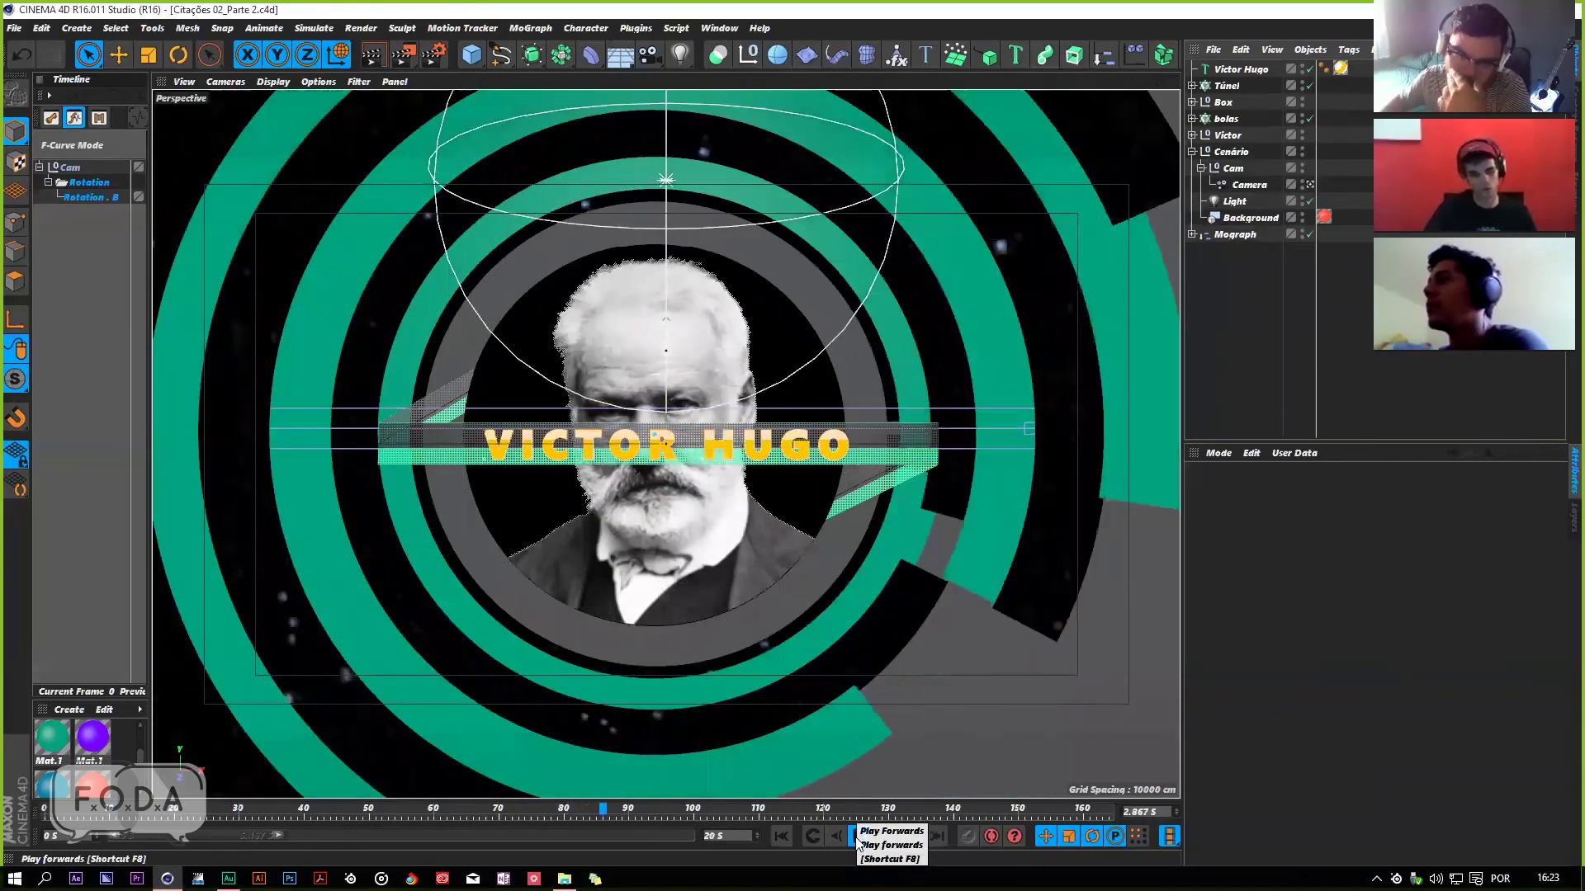
left_click(858, 836)
key("ctrl+r")
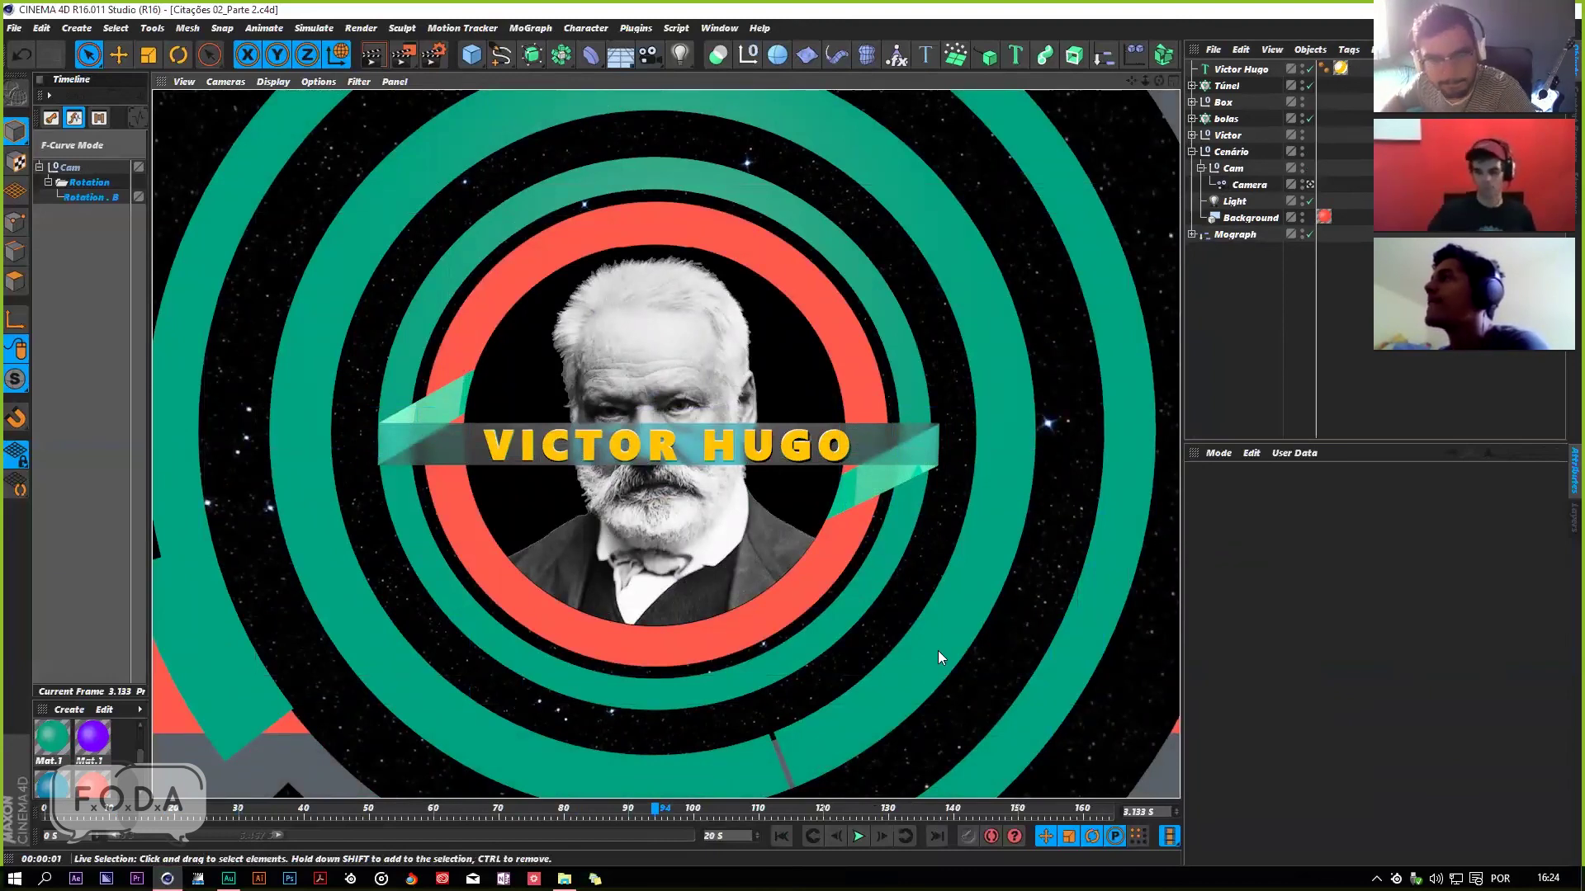
left_click(859, 837)
left_click(859, 836)
key("ctrl+r")
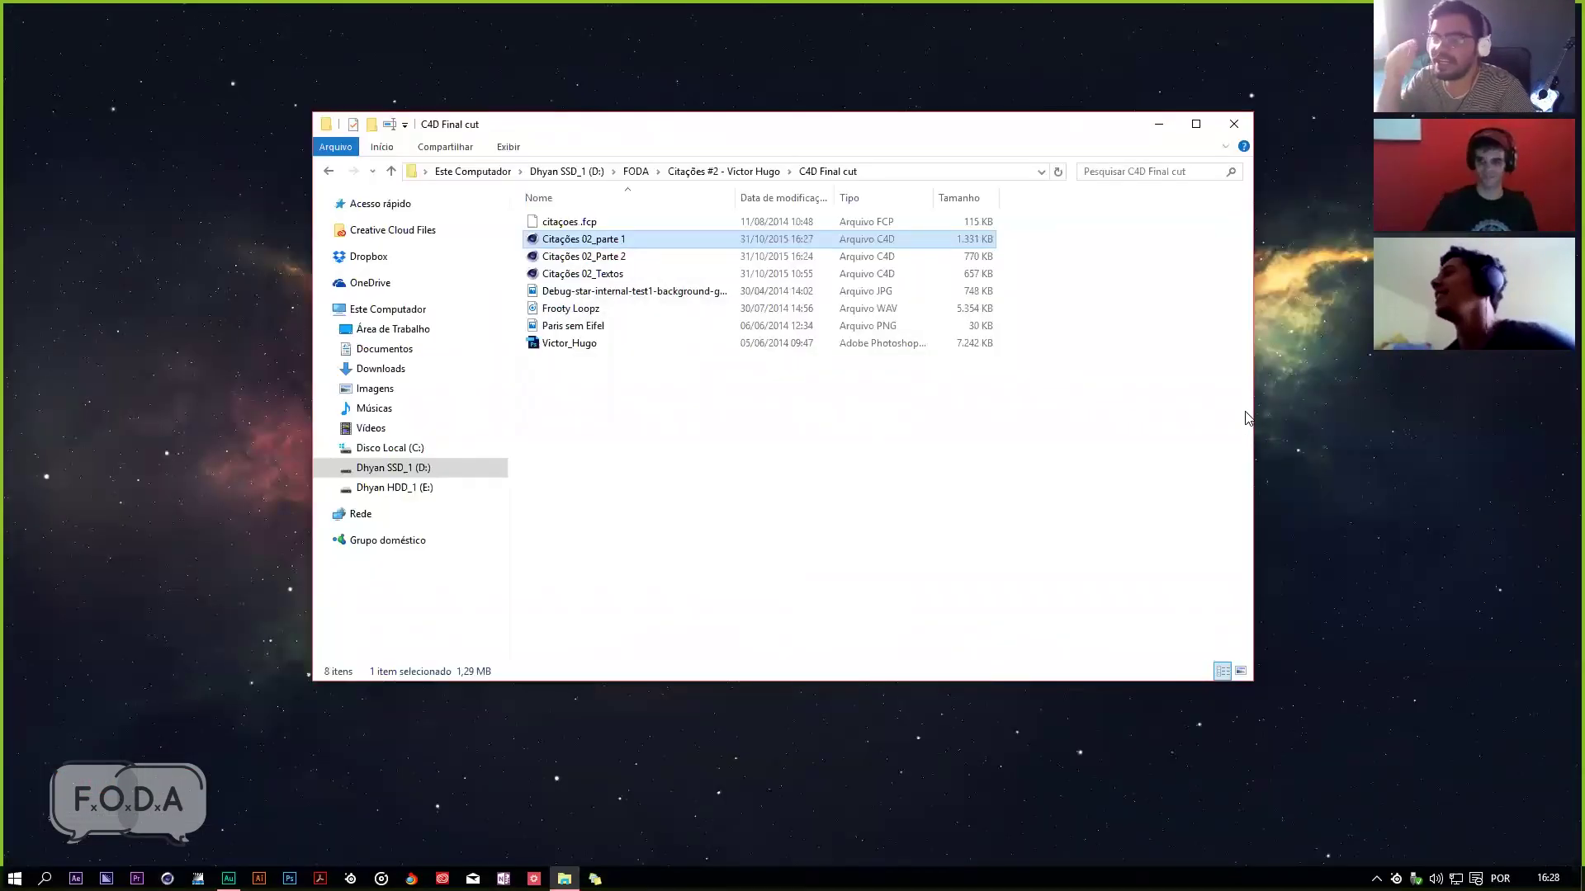
Step: Reposition the C4D Final cut folder window on the desktop
left_click_drag(815, 120, 746, 107)
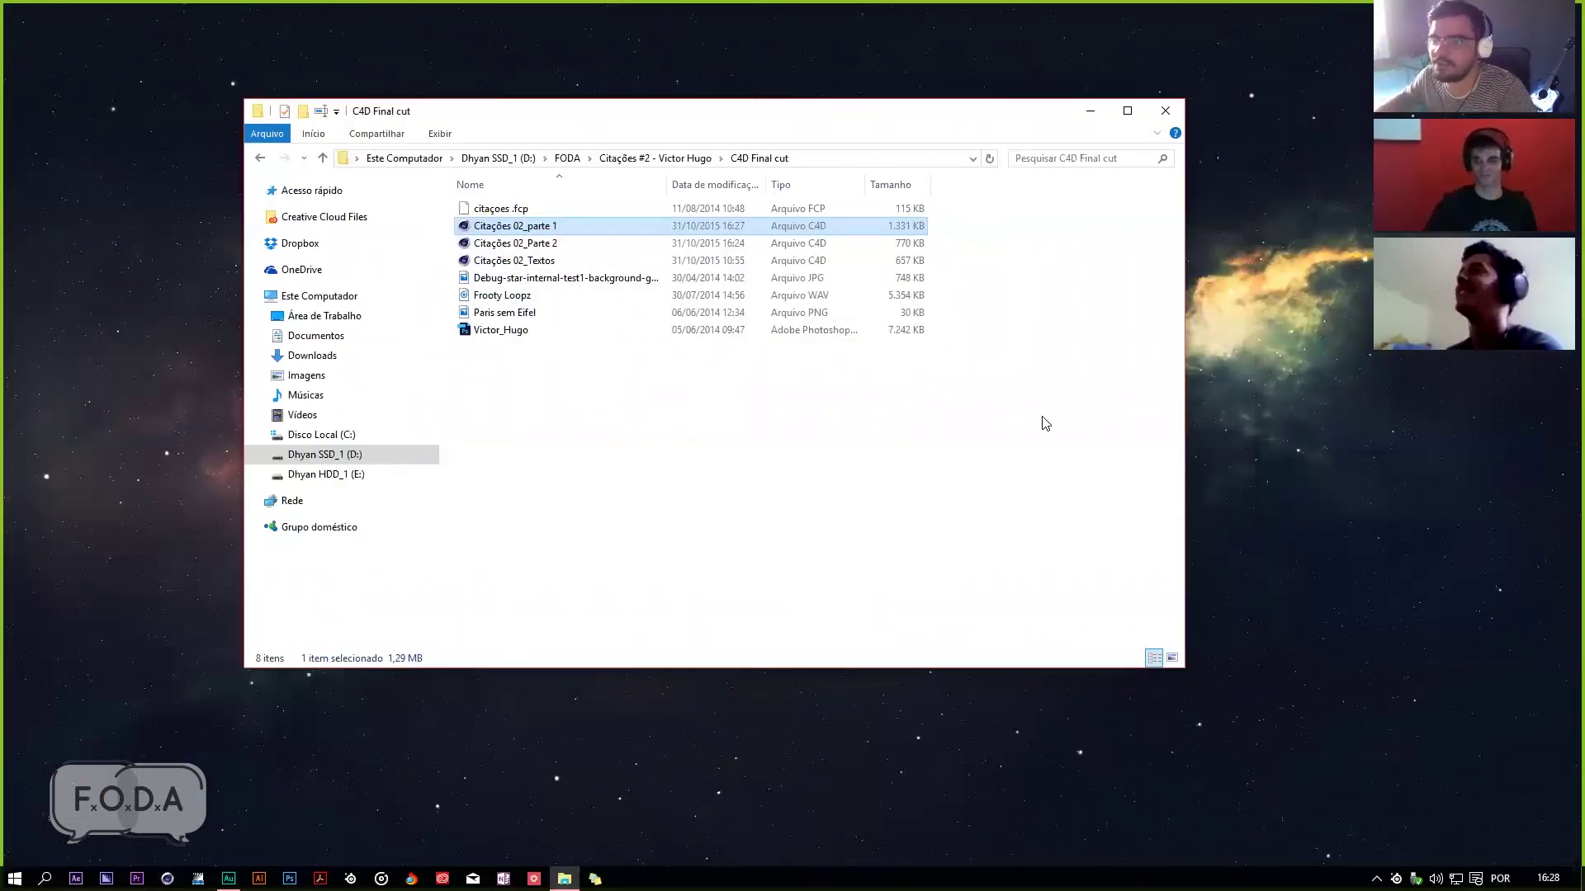